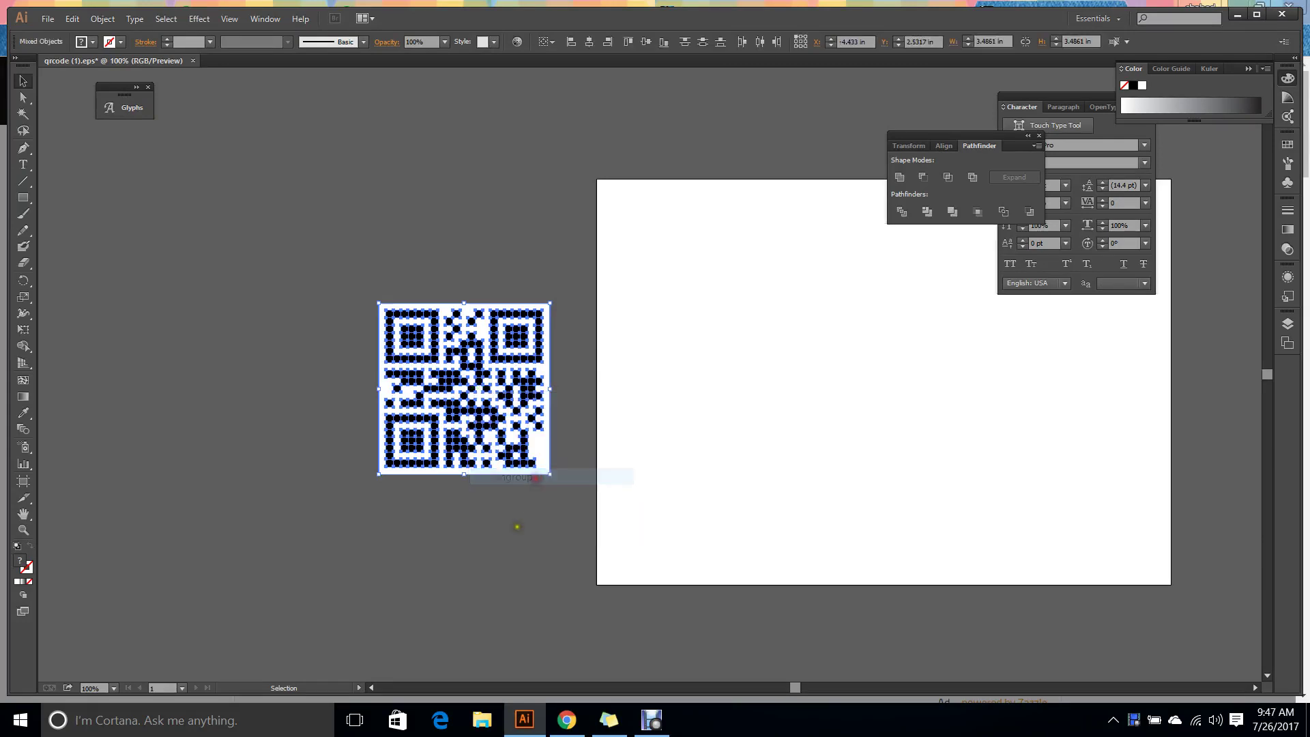
# Ungroup the QR code, move its white background square left, and select the black modules.
pyautogui.click(514, 530)
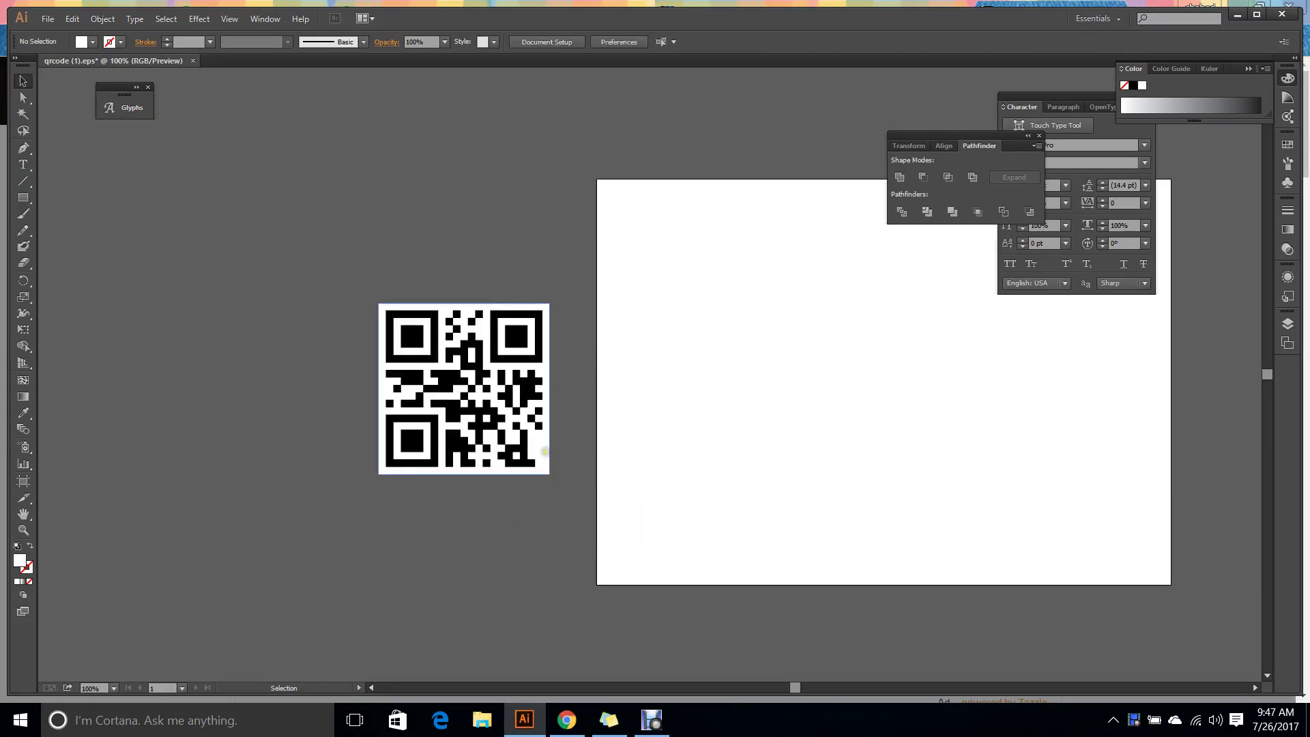
pyautogui.moveTo(545, 451); pyautogui.dragTo(253, 400)
pyautogui.click(327, 486)
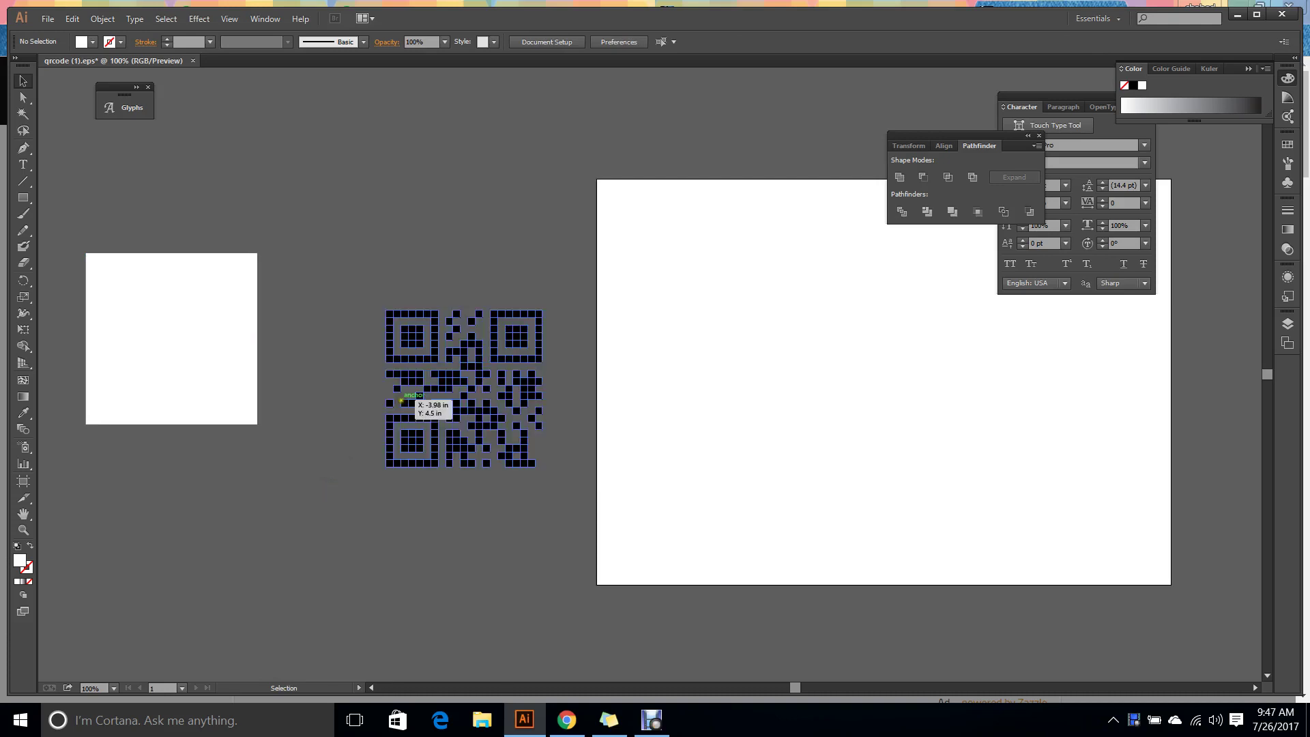
pyautogui.scroll(3, 408, 480)
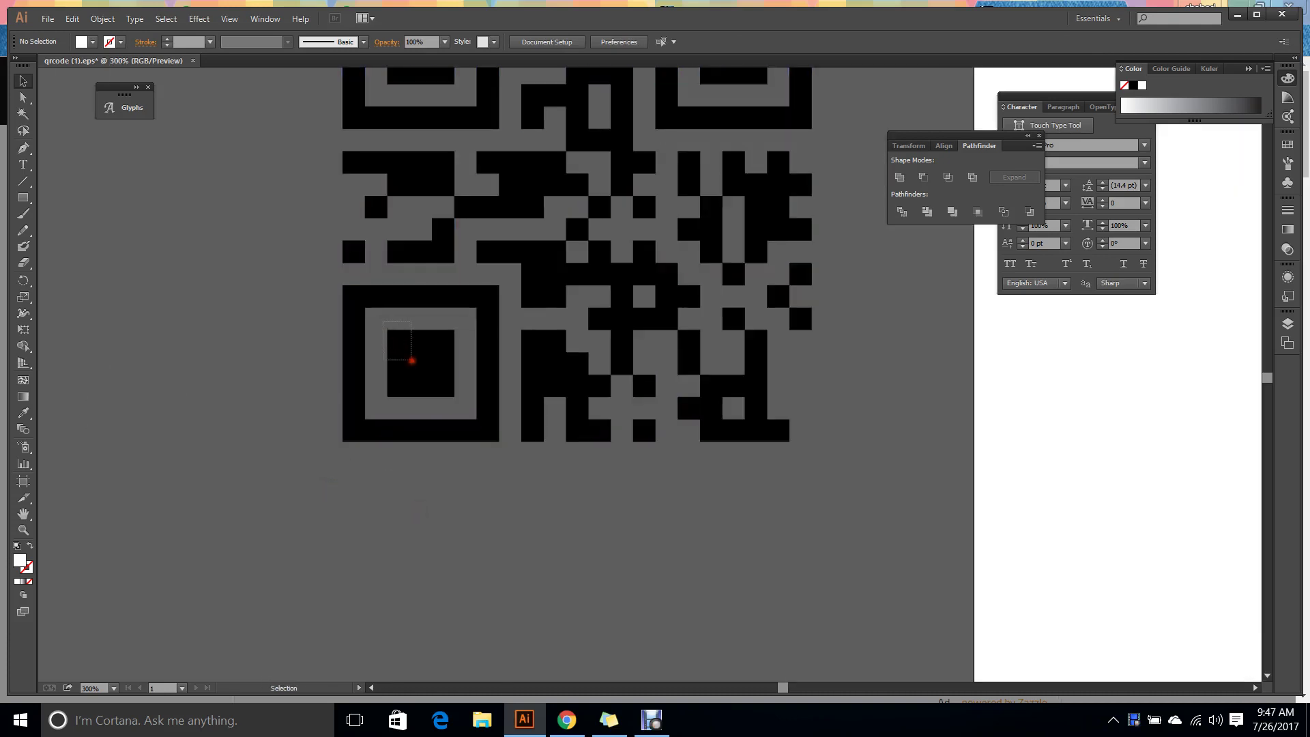
pyautogui.click(453, 395)
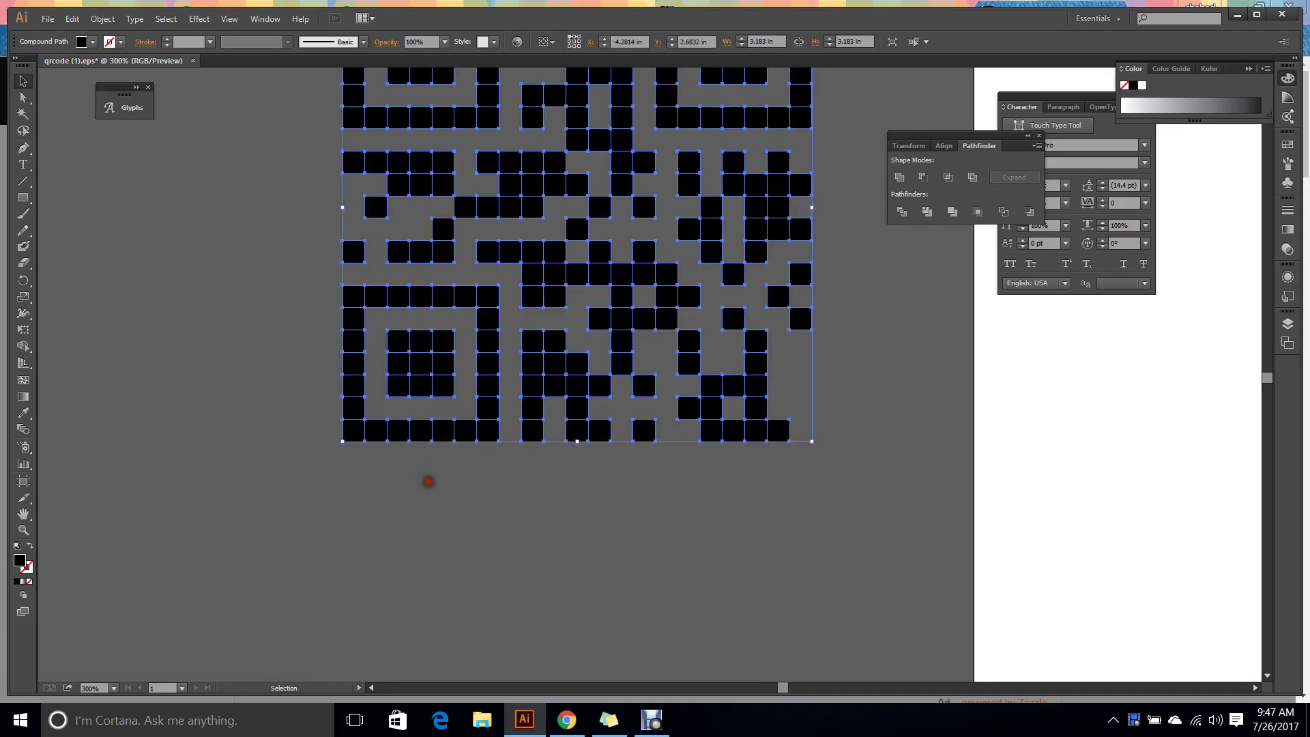
# Release the QR code's compound path into individual module squares.
pyautogui.rightClick(435, 374)
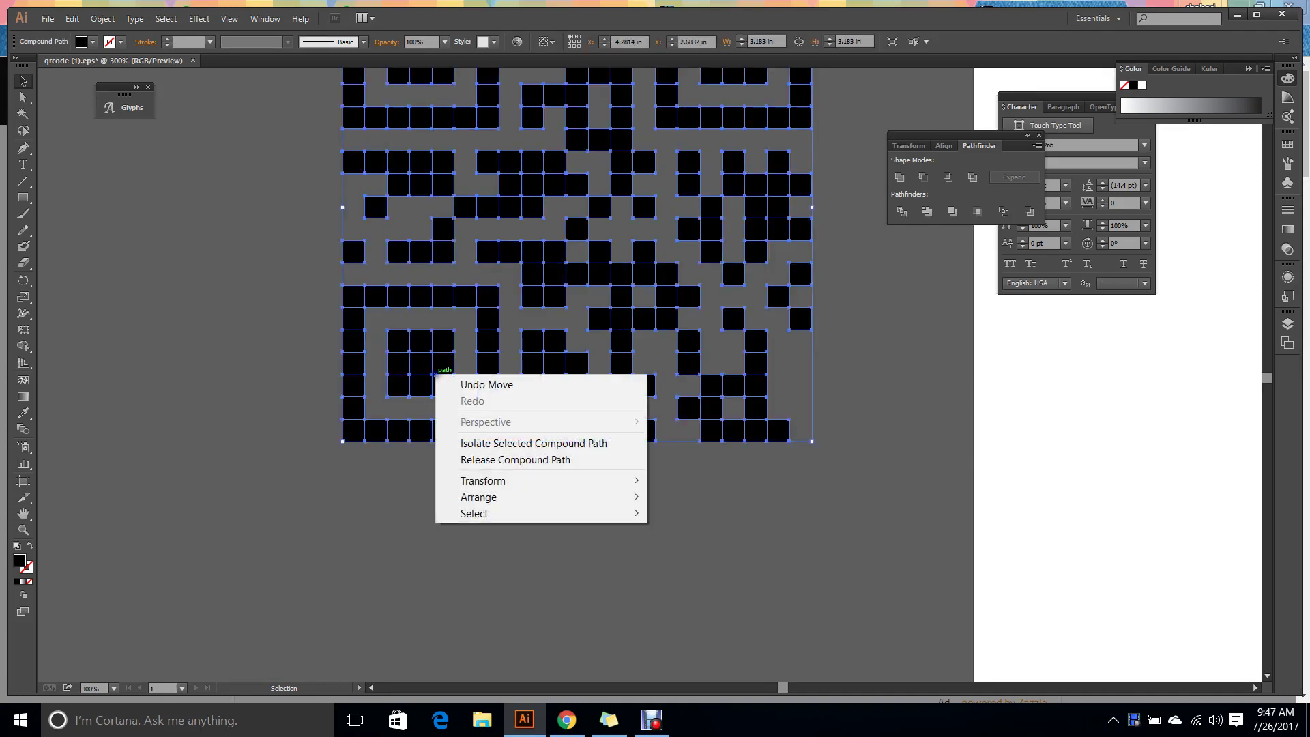
pyautogui.click(530, 464)
pyautogui.click(570, 568)
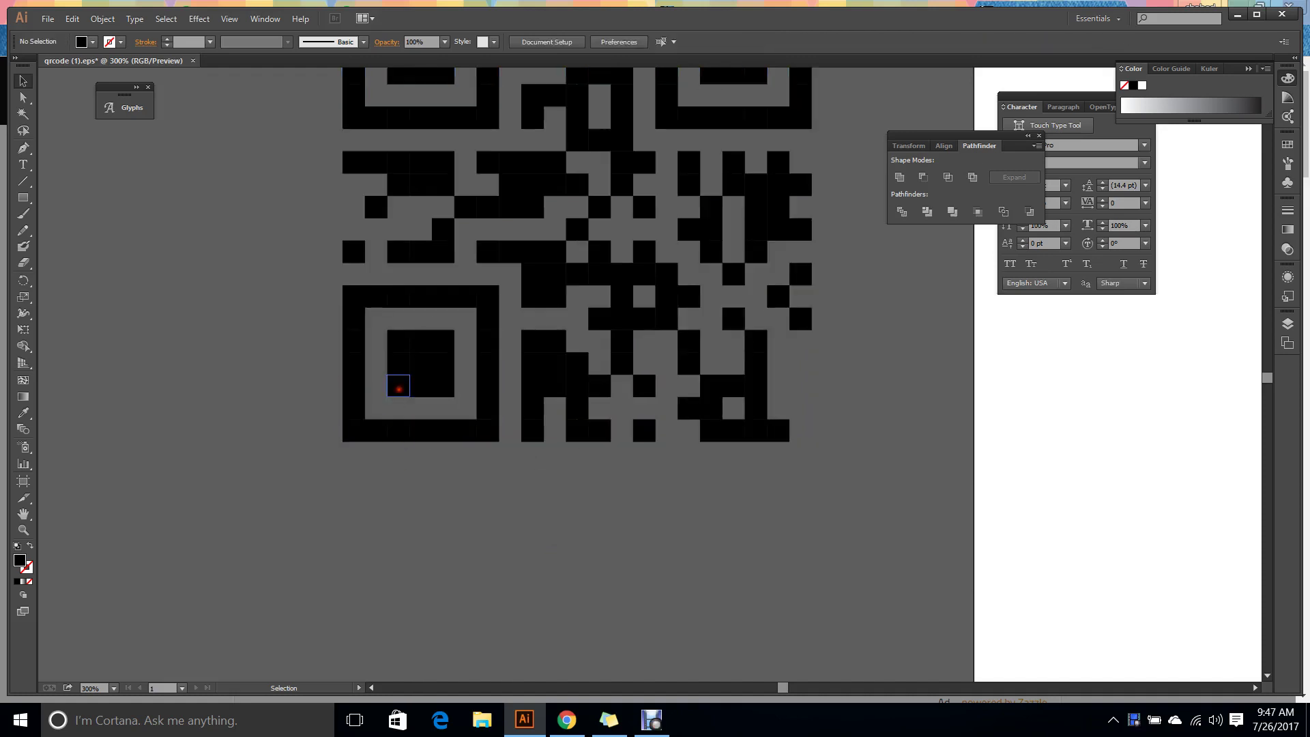
pyautogui.click(398, 387)
pyautogui.click(420, 342)
pyautogui.click(442, 386)
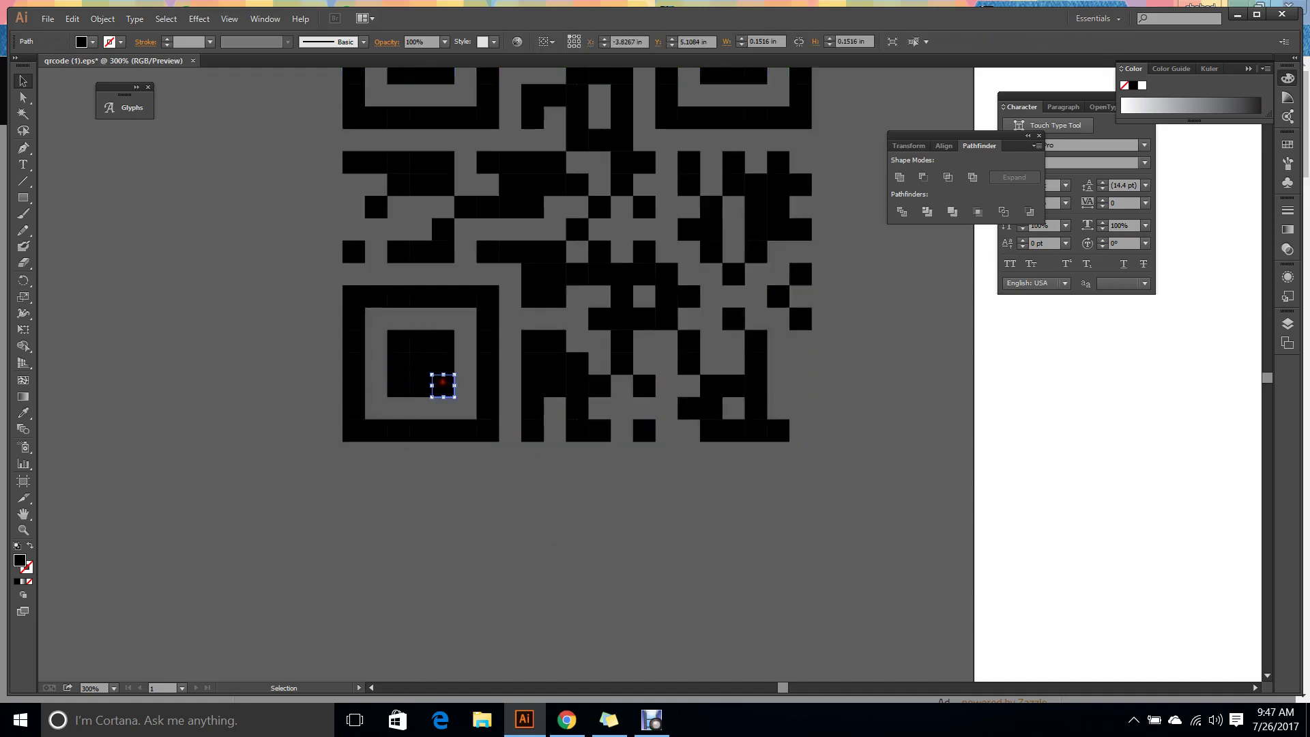
pyautogui.click(438, 515)
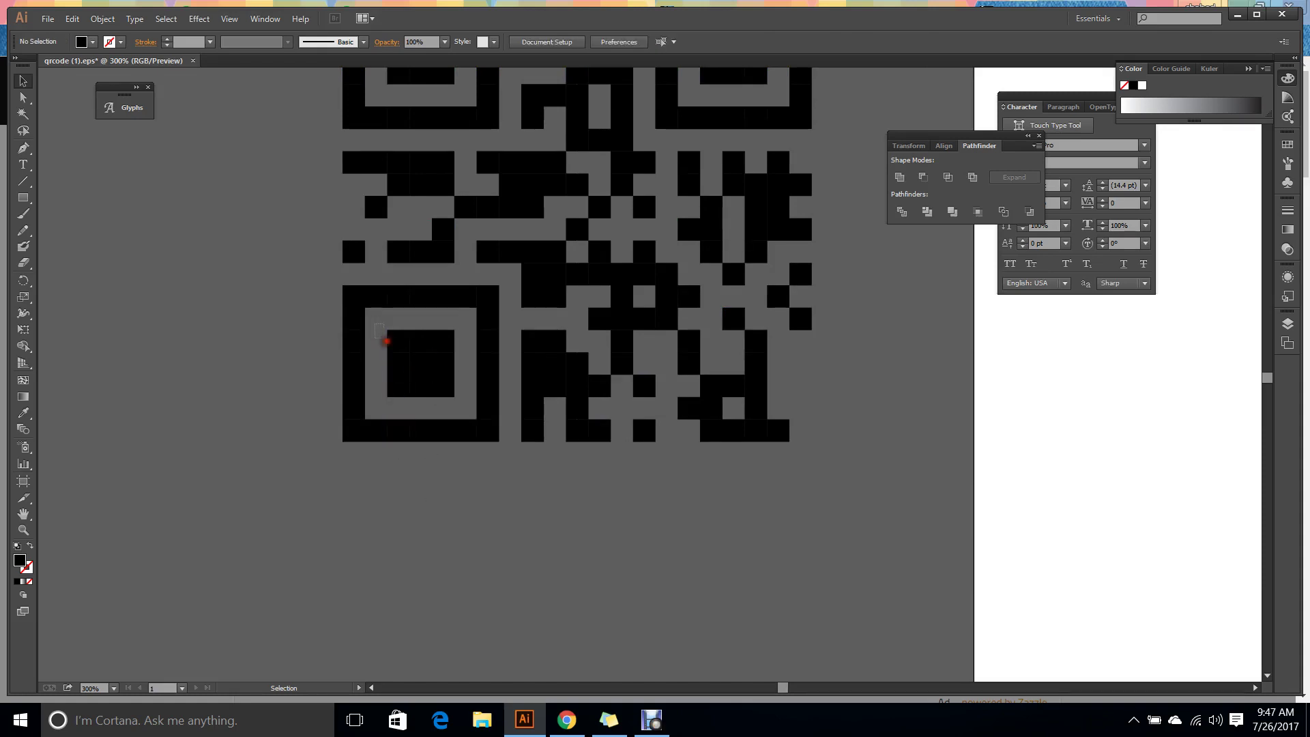
# Fill the bottom-left eye's inner squares with bright blue #0511e5.
pyautogui.moveTo(387, 341); pyautogui.dragTo(459, 404)
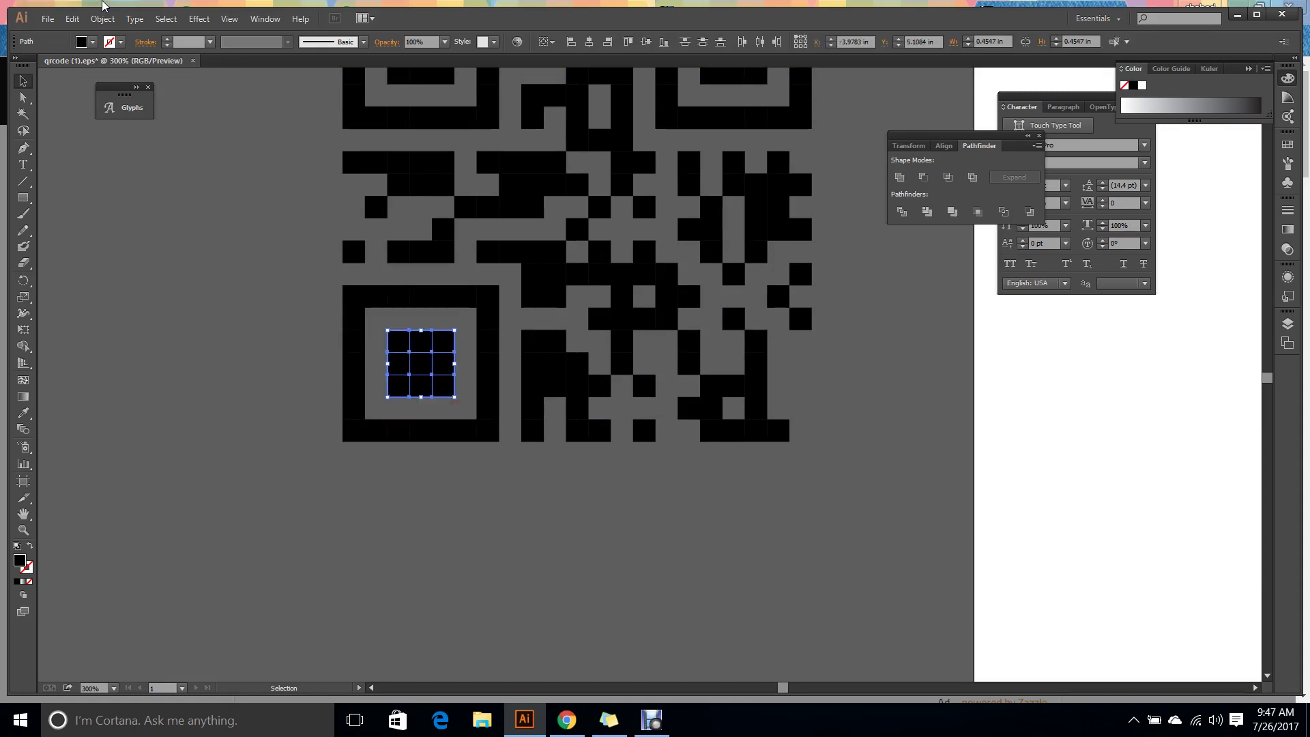
pyautogui.click(83, 42)
pyautogui.doubleClick(25, 562)
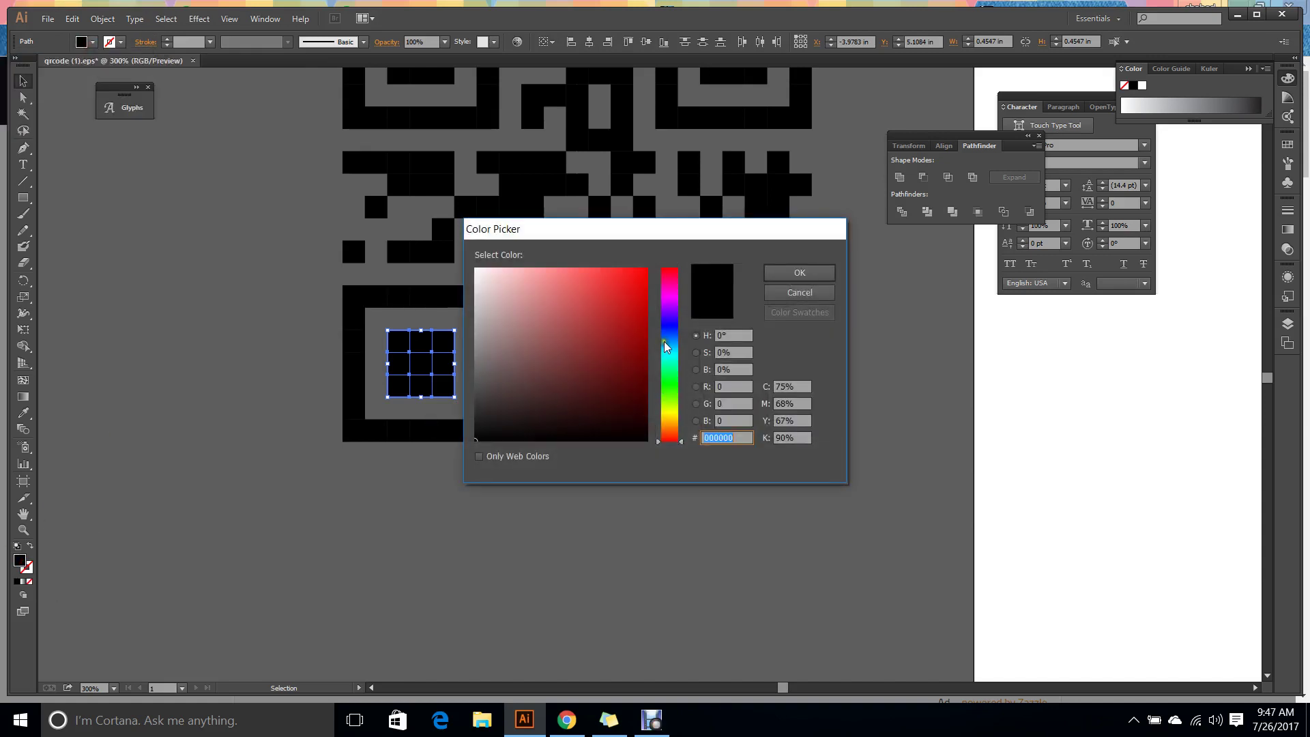
pyautogui.click(665, 333)
pyautogui.click(647, 285)
pyautogui.click(785, 274)
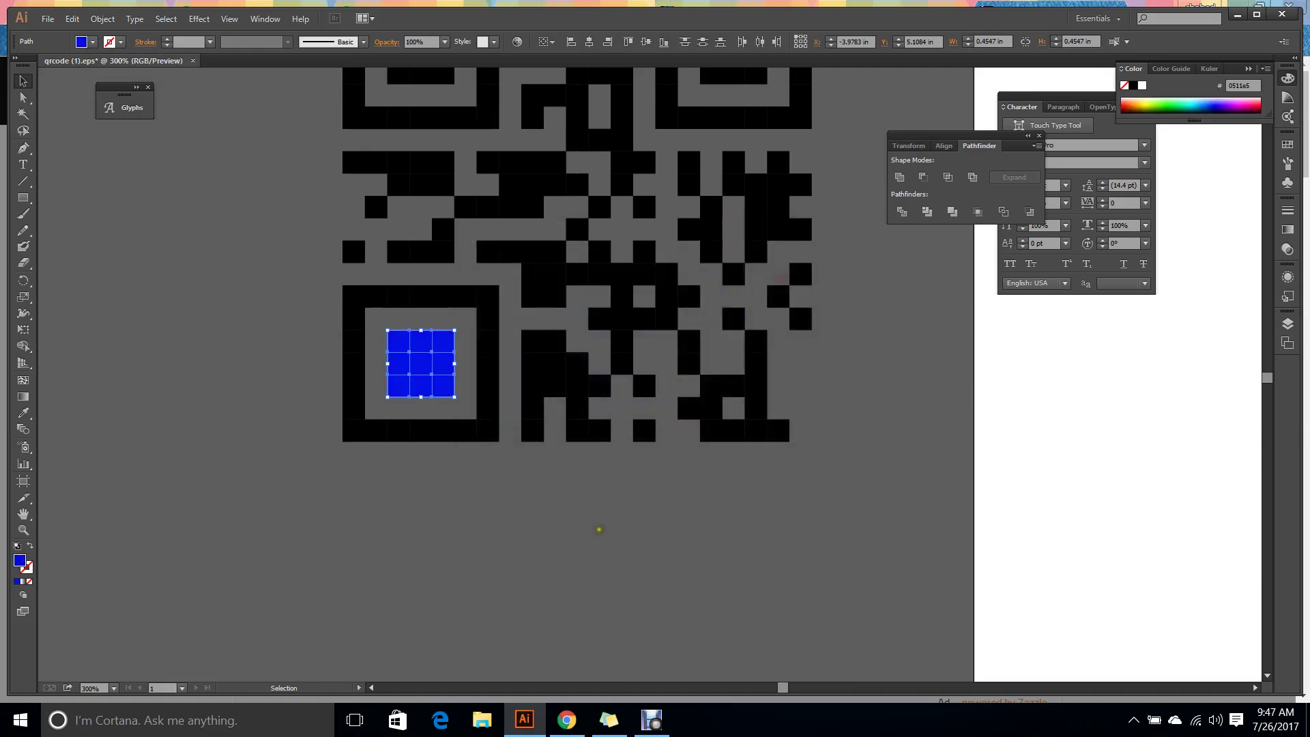
pyautogui.click(599, 529)
# Copy the blue fill onto the top-left and top-right eye centres with the Eyedropper.
pyautogui.scroll(4, 599, 430)
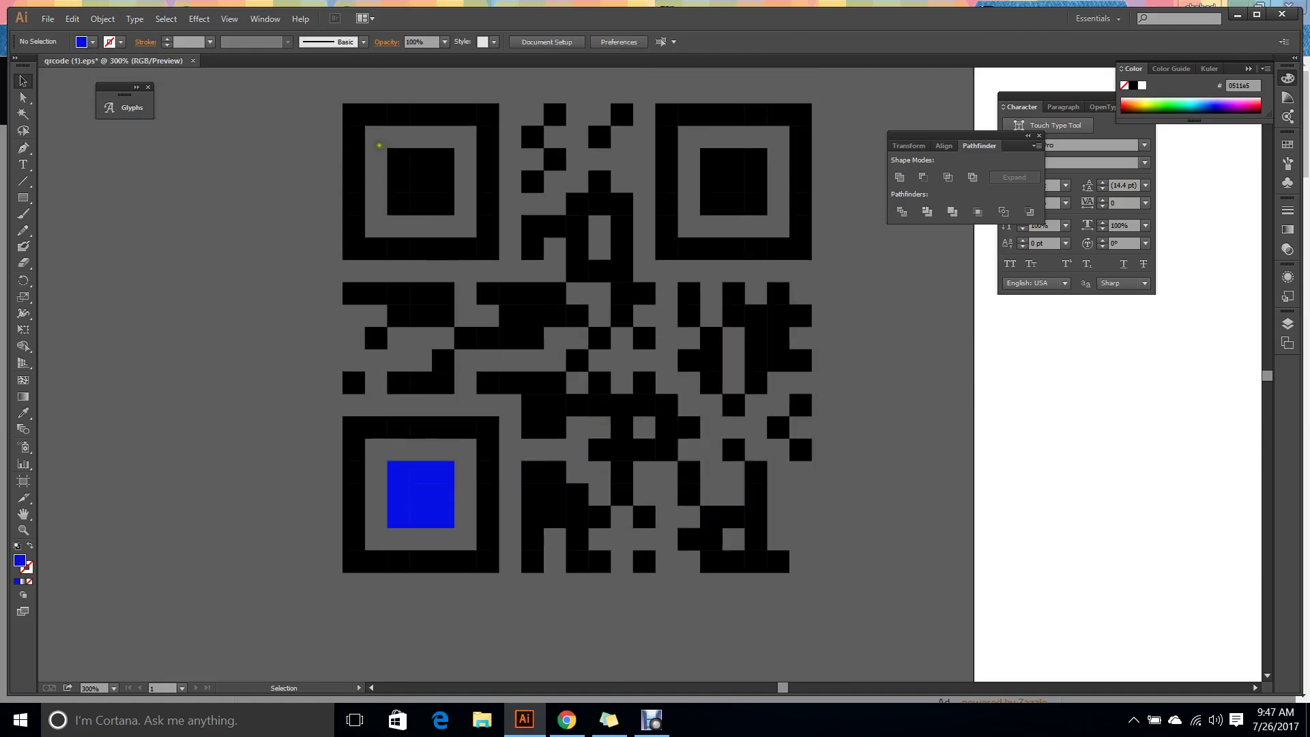
pyautogui.moveTo(424, 190); pyautogui.dragTo(453, 217)
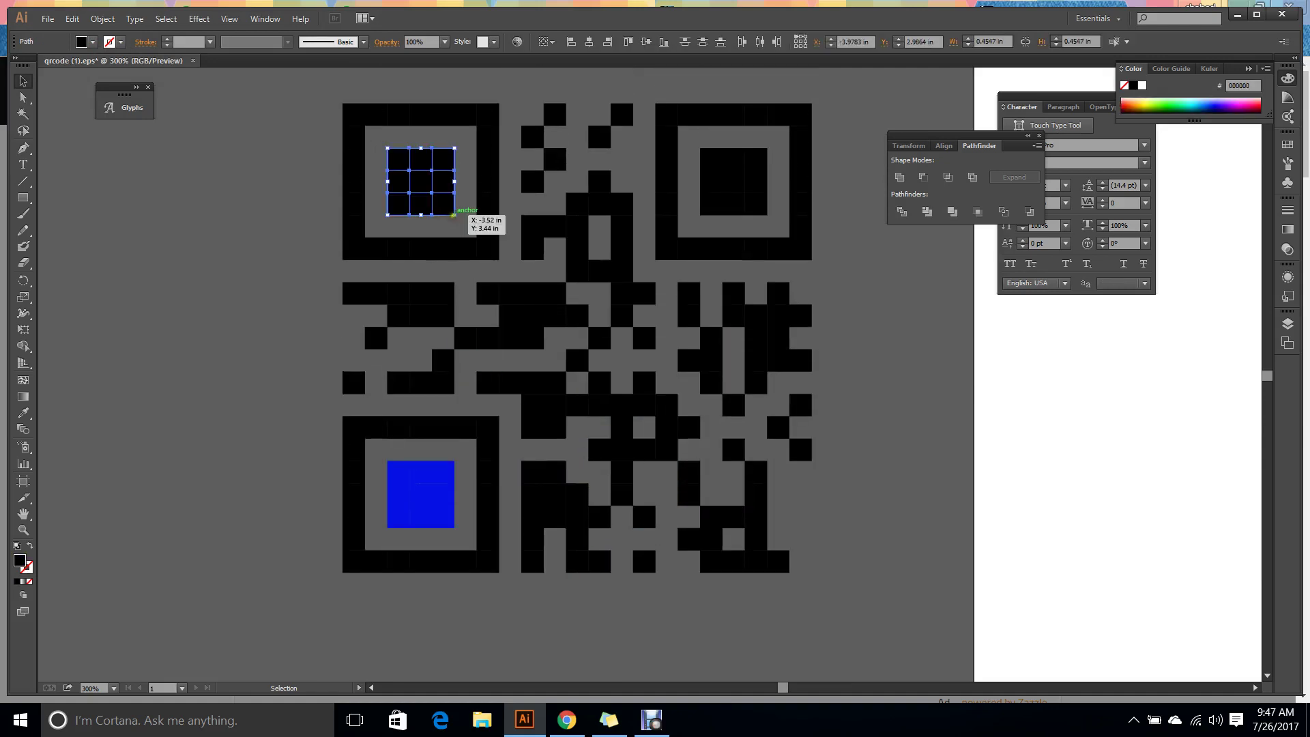
pyautogui.press('i')
pyautogui.click(426, 486)
pyautogui.click(24, 81)
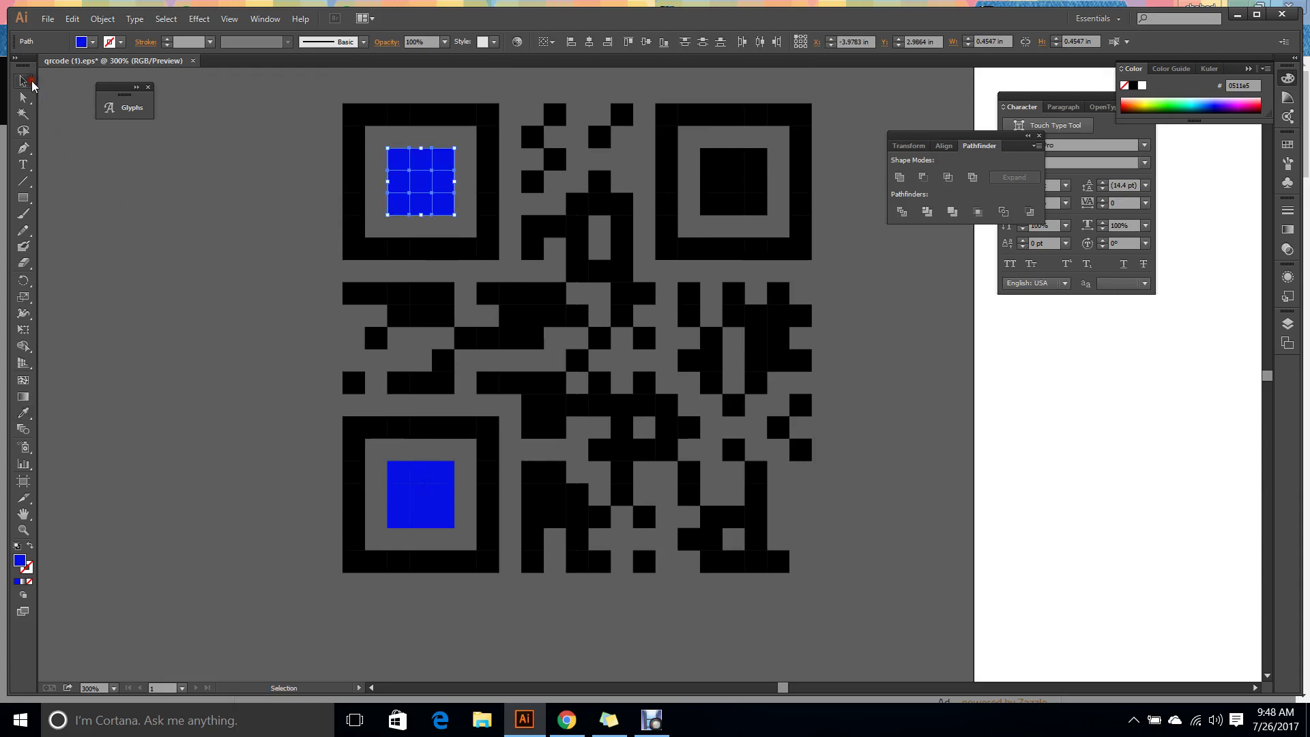
pyautogui.moveTo(707, 169); pyautogui.dragTo(770, 220)
pyautogui.press('i')
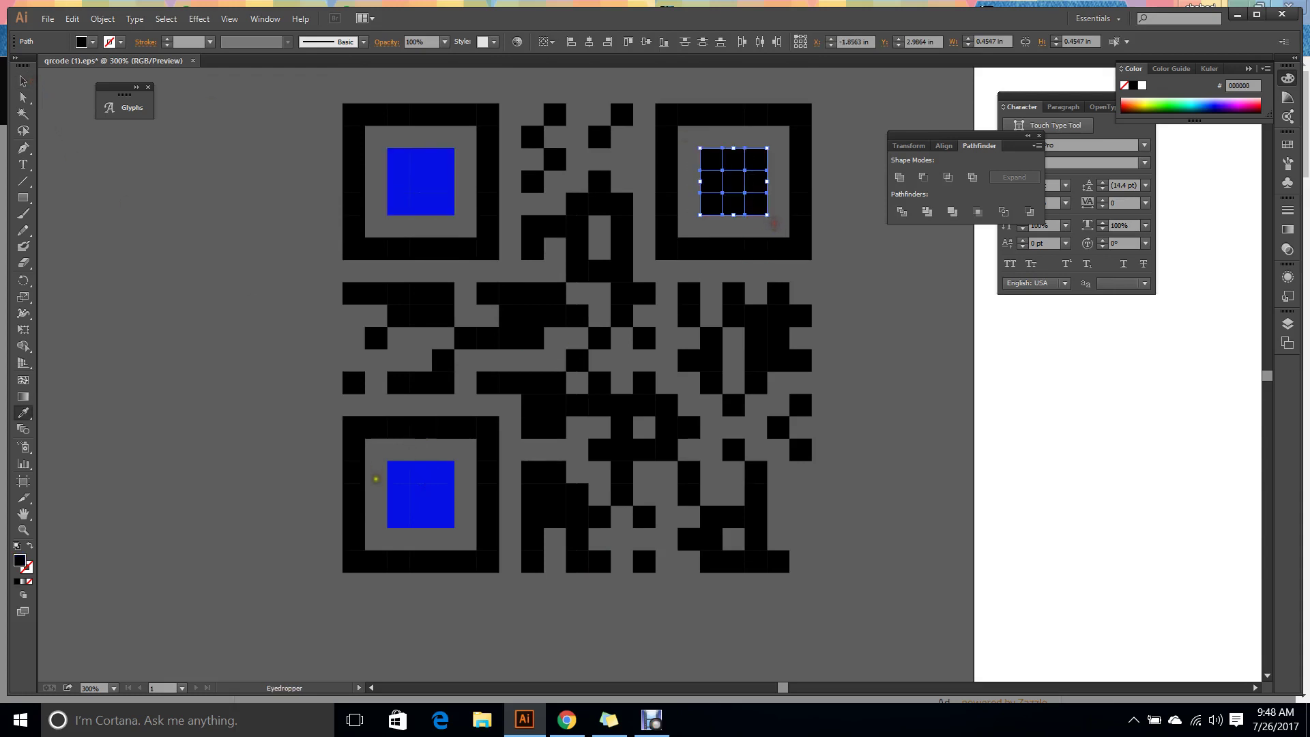
pyautogui.click(437, 498)
pyautogui.click(24, 81)
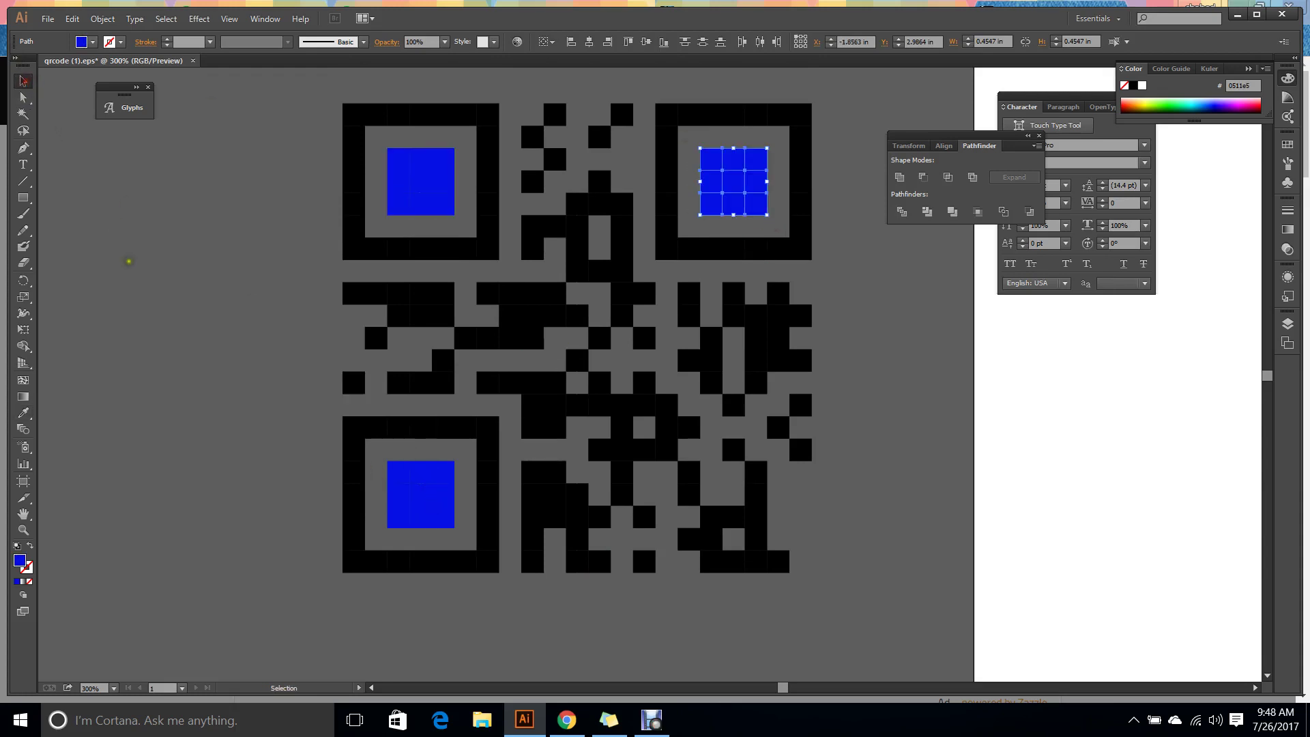
pyautogui.click(129, 262)
# In the browser, duplicate the GraphicRiver business card templates tab.
pyautogui.click(566, 720)
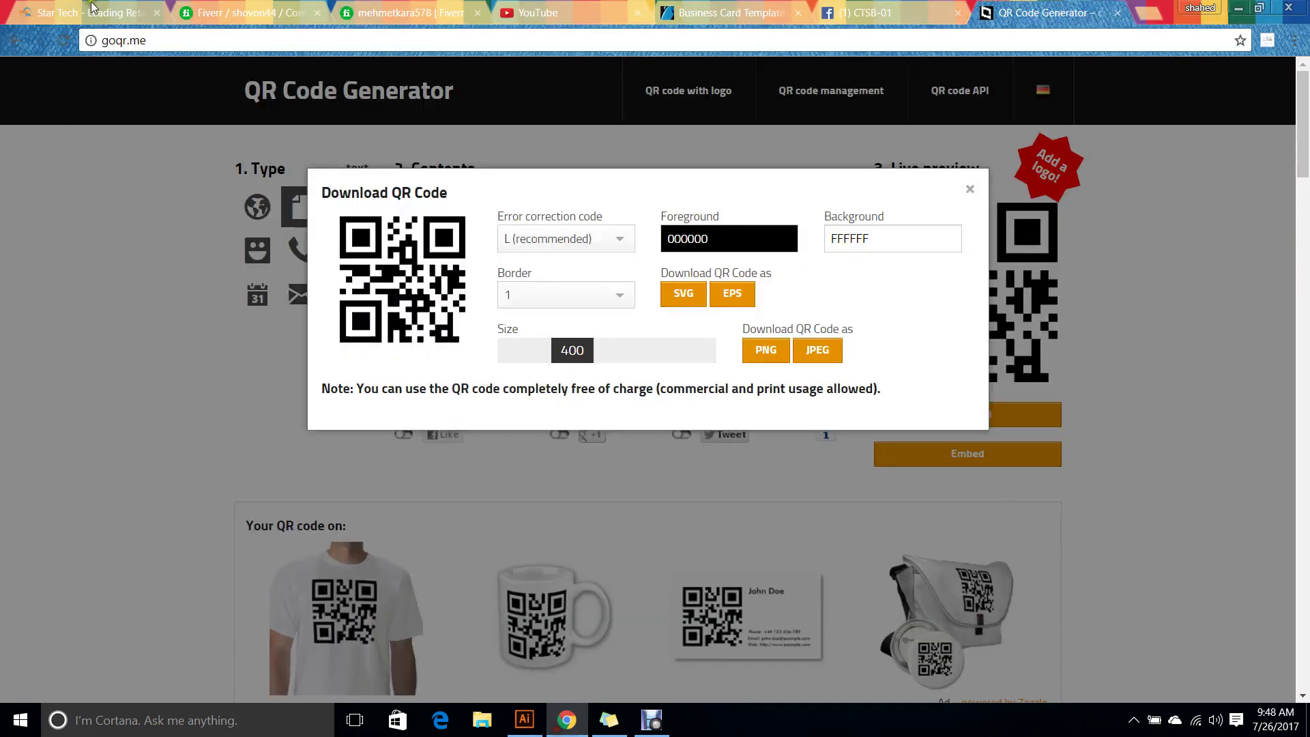
pyautogui.click(785, 13)
pyautogui.scroll(6, 443, 137)
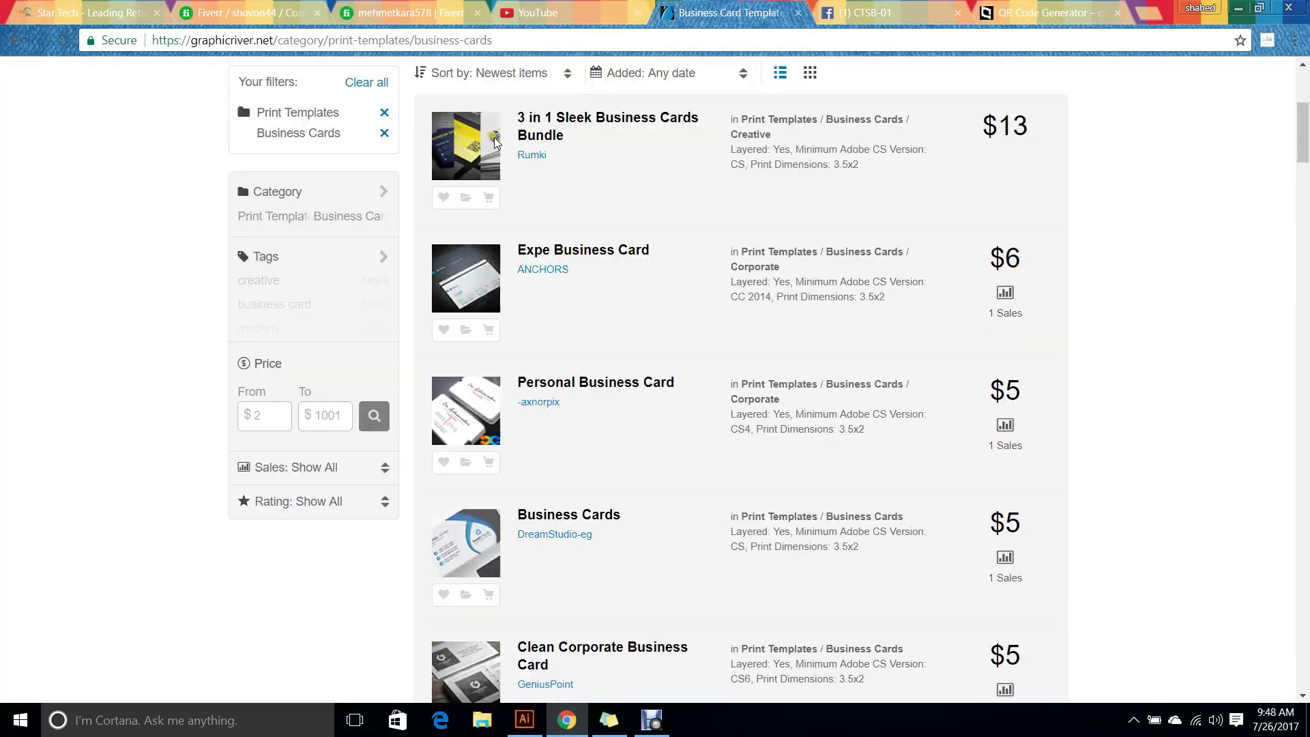
pyautogui.rightClick(743, 7)
pyautogui.click(785, 64)
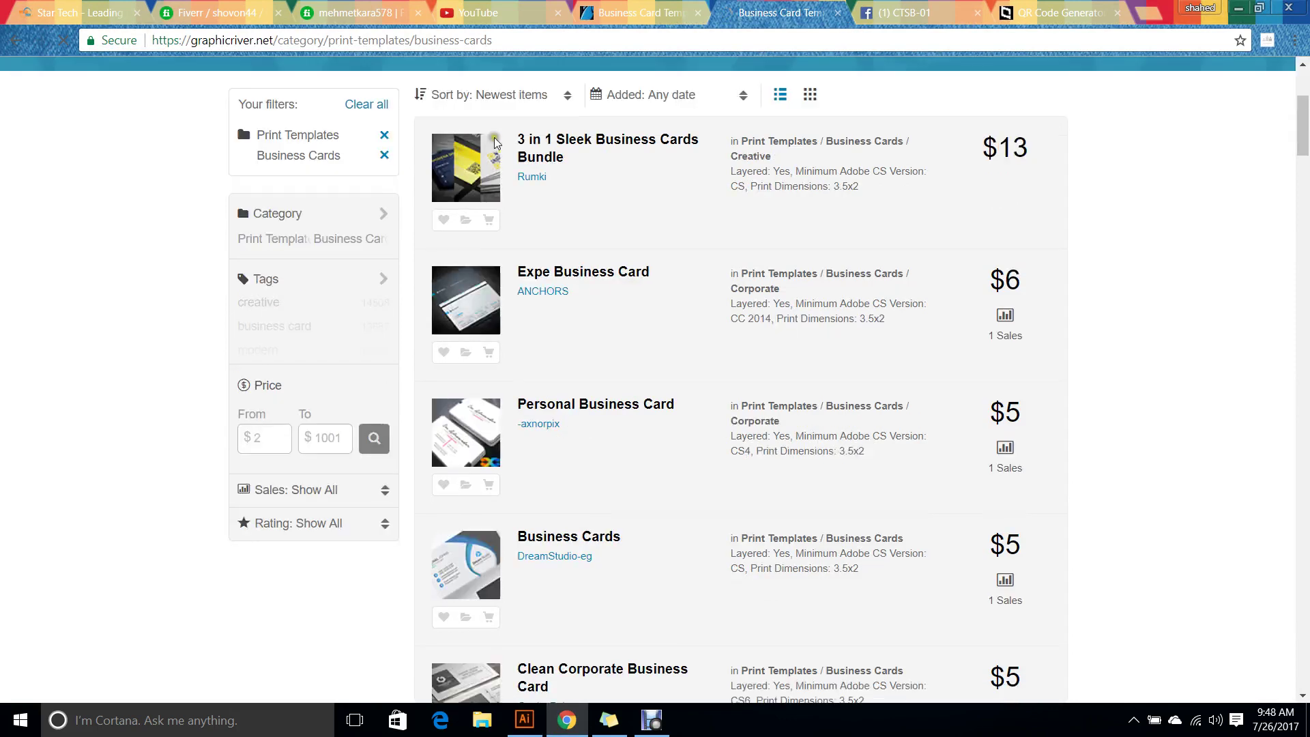
# Search GraphicRiver for 'flyer' and scroll through the results.
pyautogui.moveTo(529, 224)
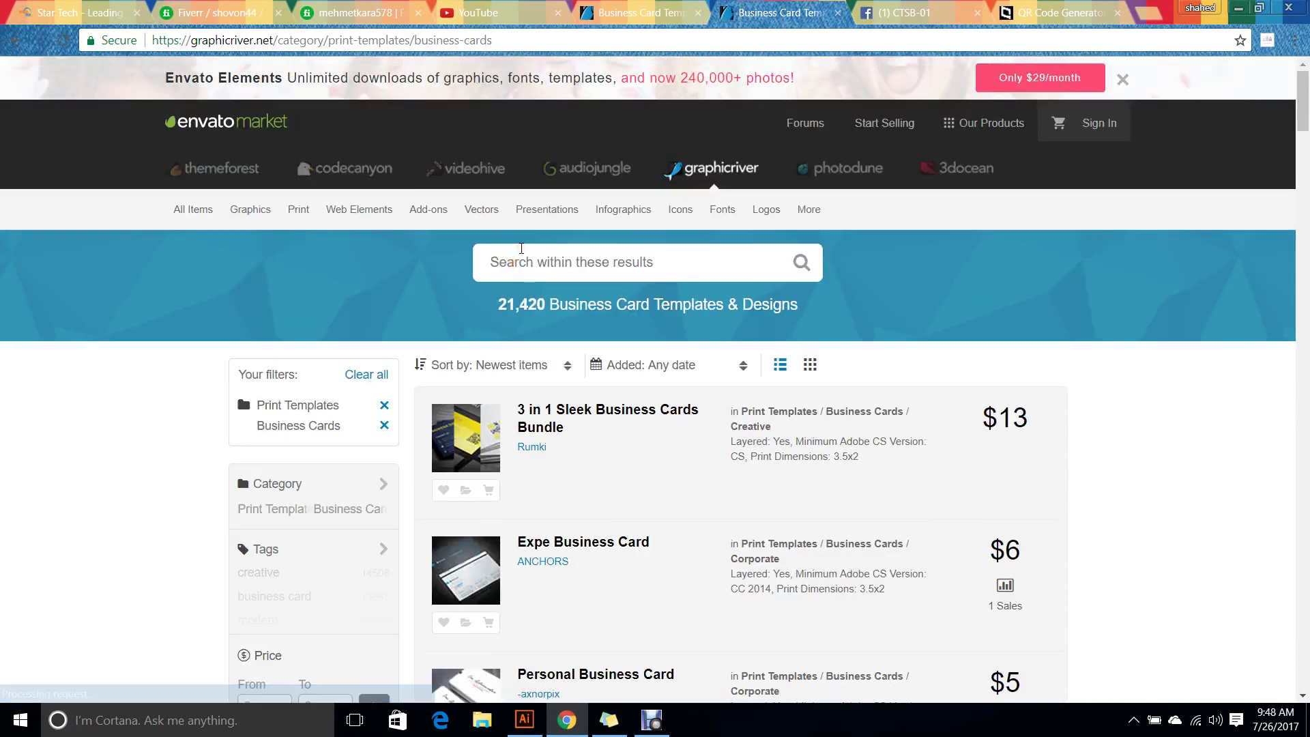
pyautogui.write('flyer')
pyautogui.press('Return')
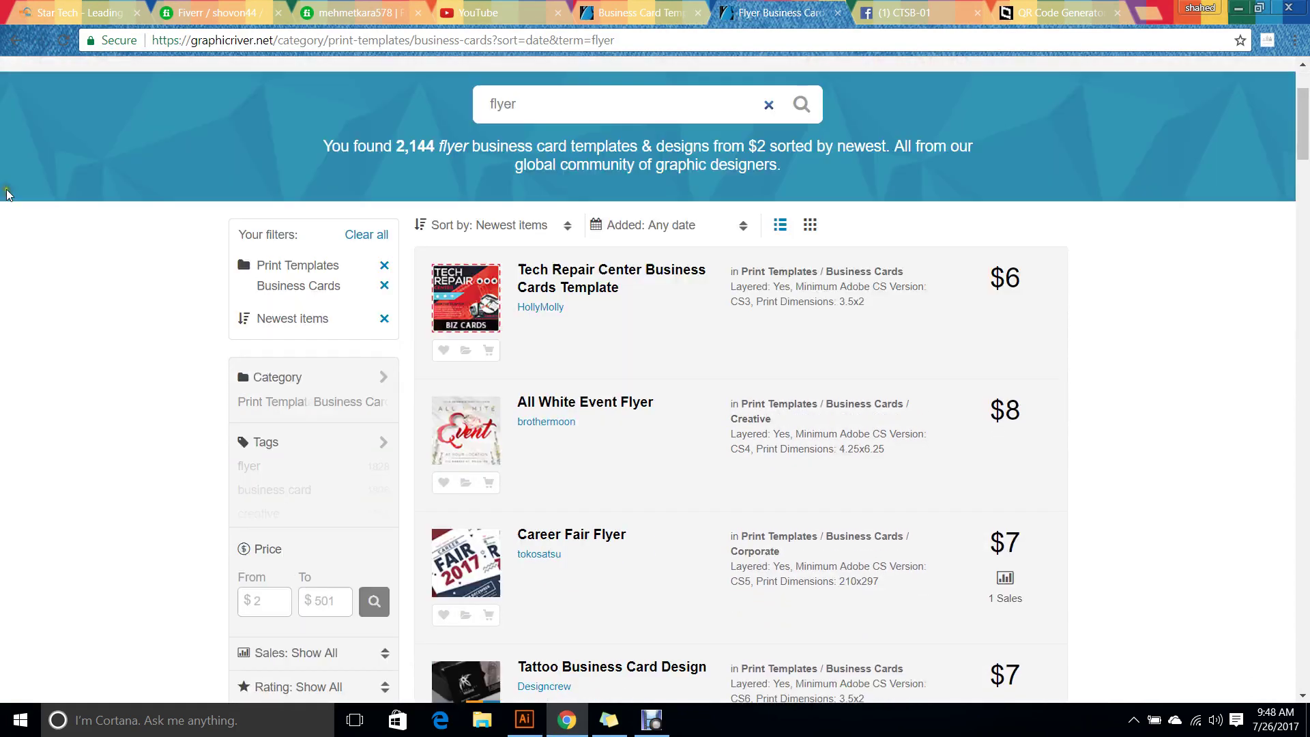
pyautogui.scroll(-10, 328, 166)
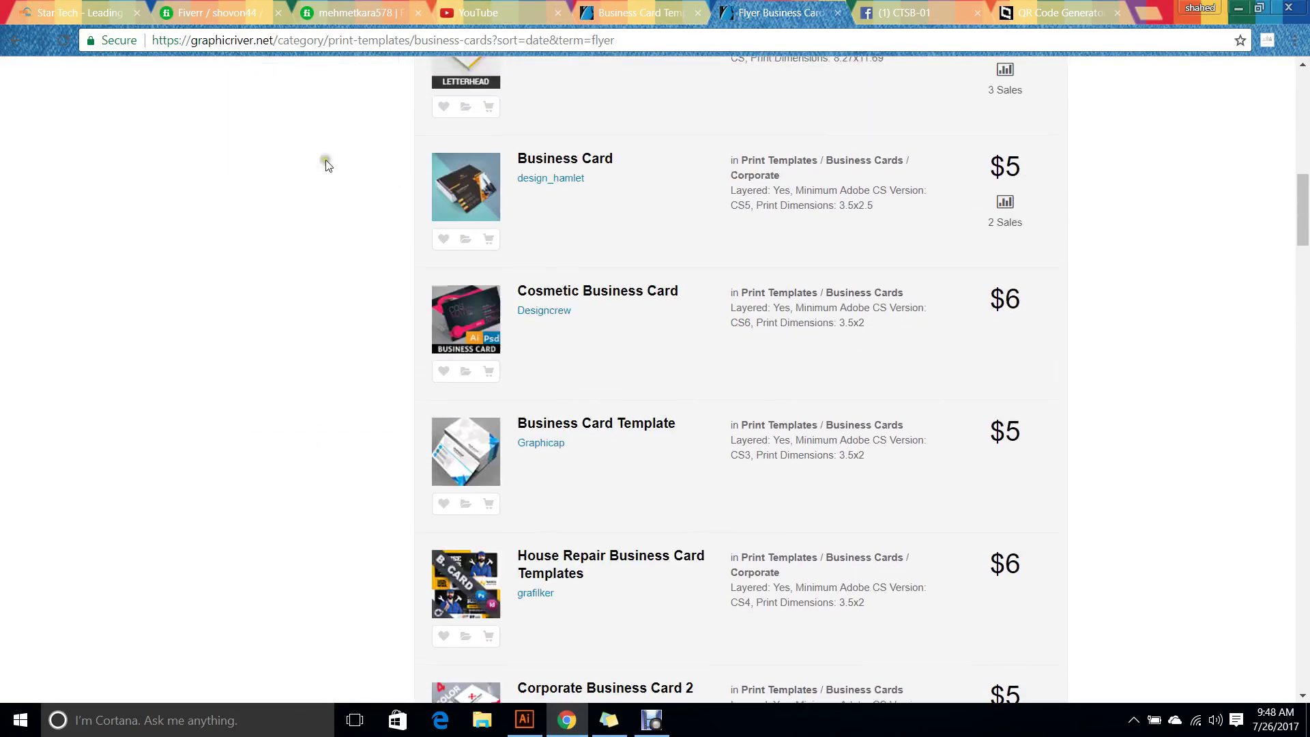
pyautogui.scroll(-10, 328, 166)
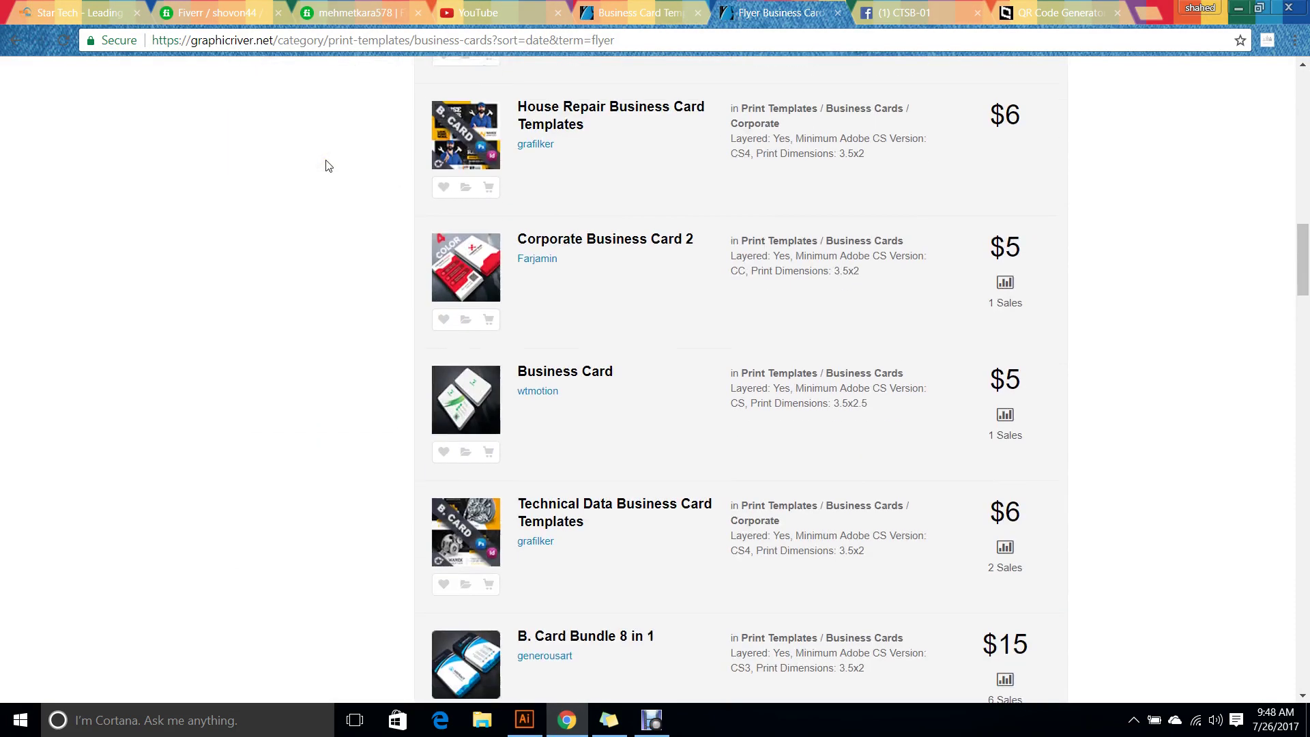
pyautogui.scroll(20, 328, 166)
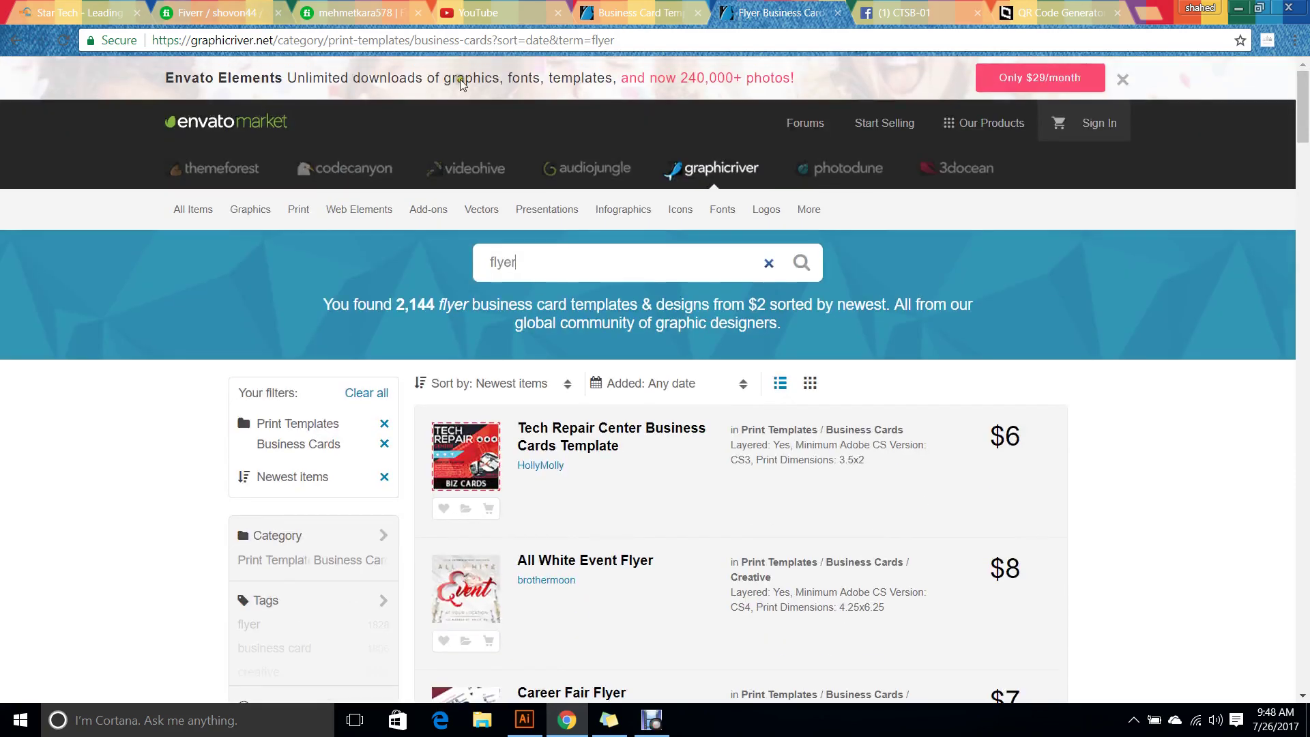
# Browse the Flyers print templates category down to the pagination, then return to Illustrator.
pyautogui.moveTo(318, 211)
pyautogui.click(343, 411)
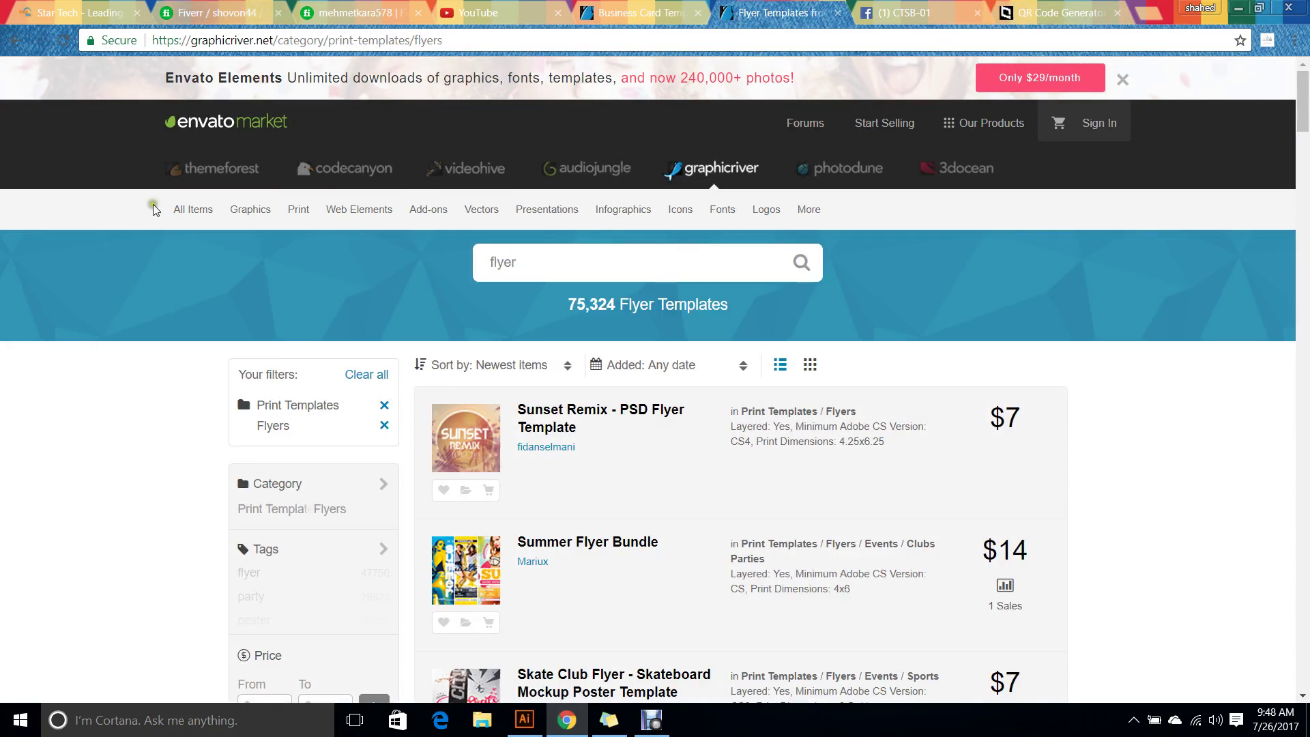
pyautogui.scroll(-7, 205, 273)
pyautogui.scroll(-3, 252, 242)
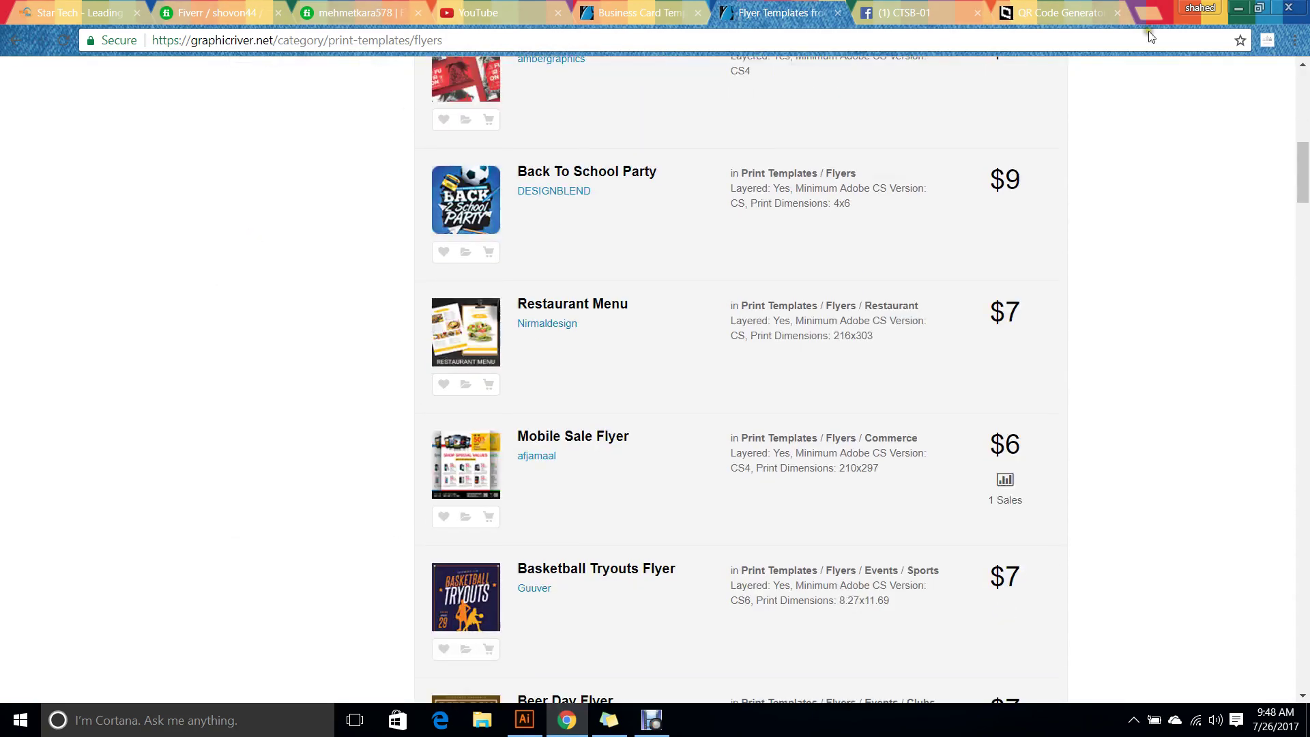
pyautogui.scroll(-3, 59, 204)
pyautogui.moveTo(476, 167)
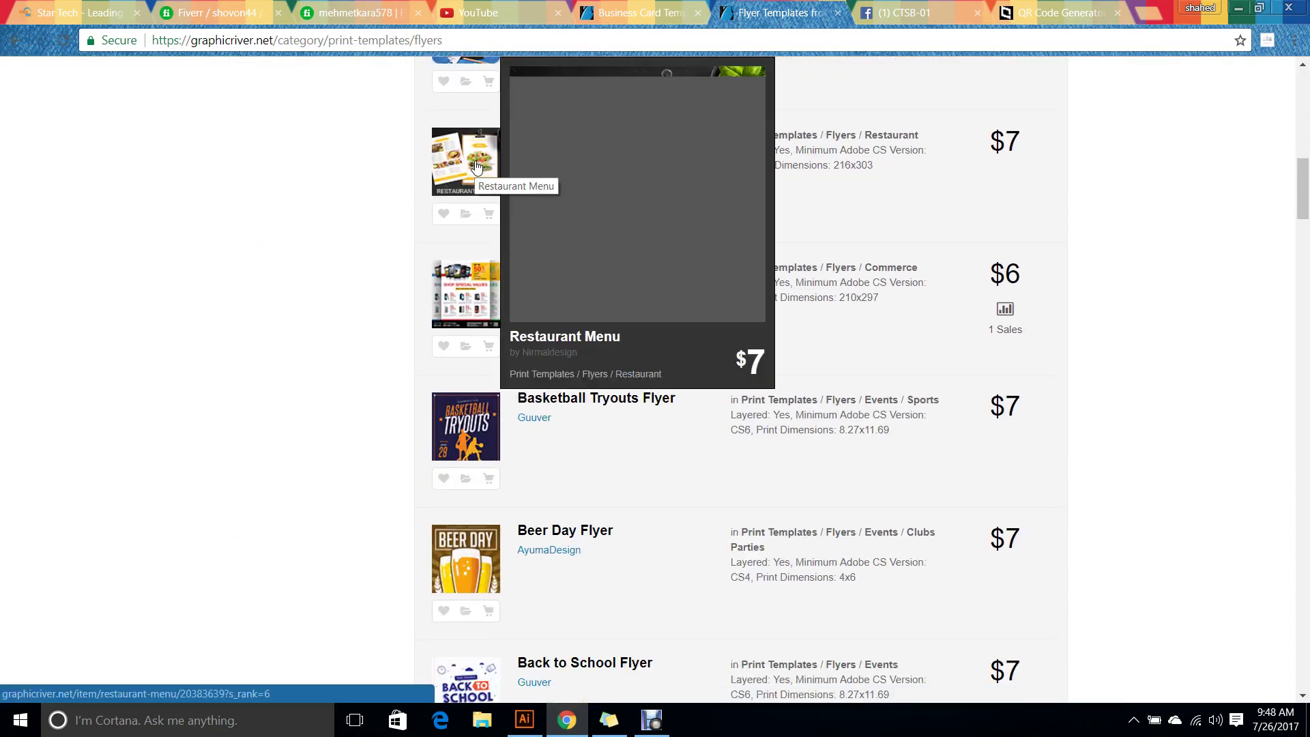
pyautogui.scroll(-10, 252, 280)
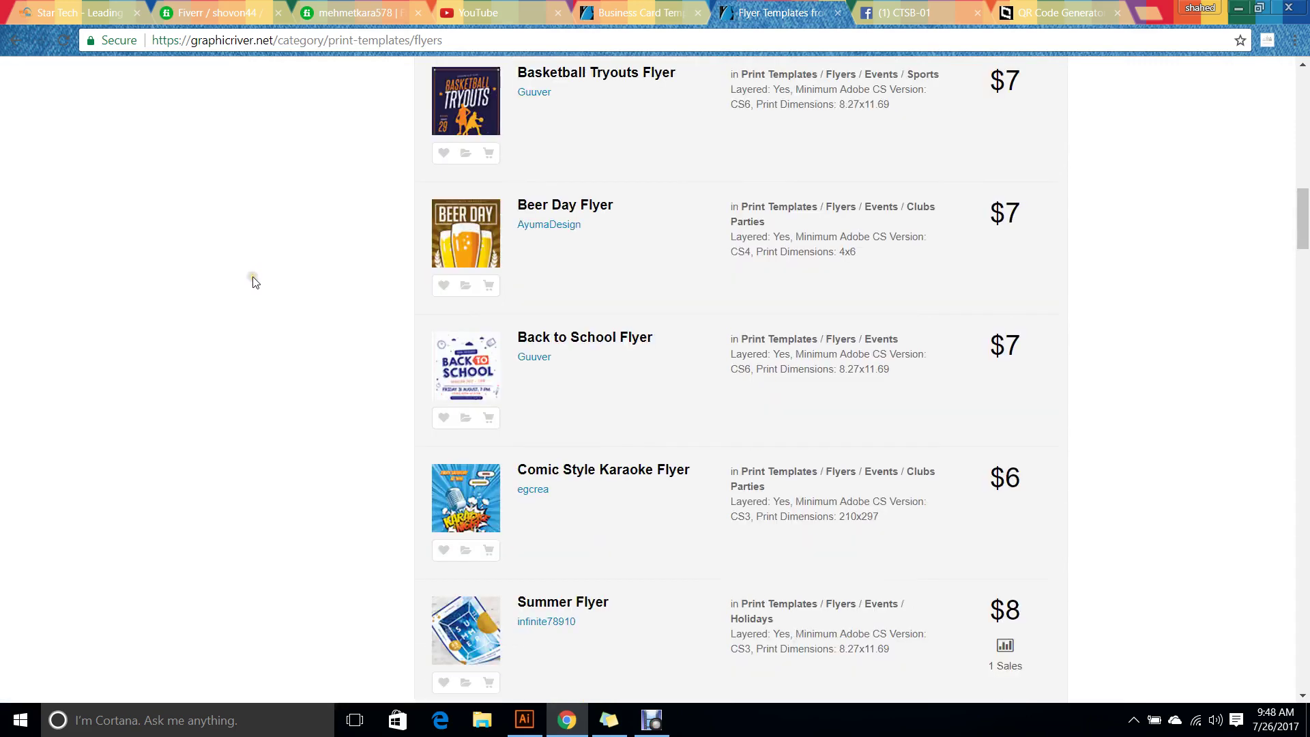
pyautogui.scroll(-4, 256, 282)
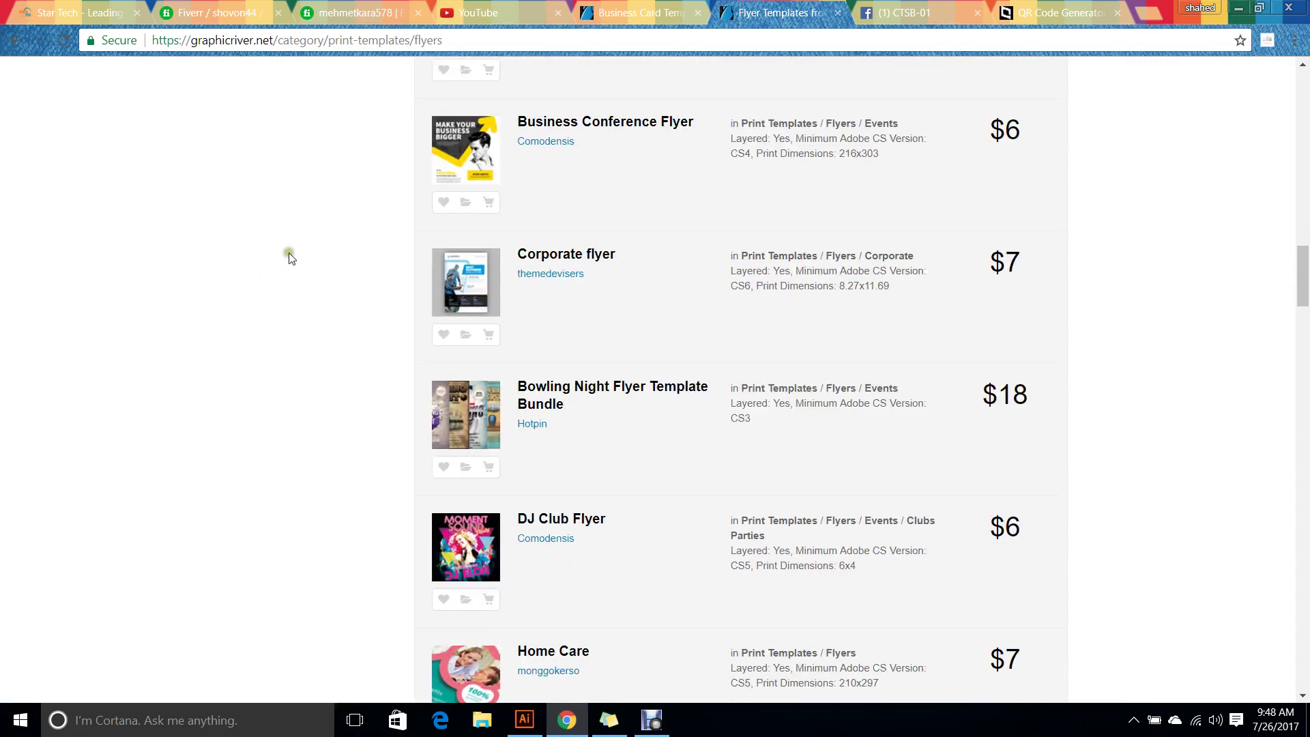
pyautogui.moveTo(453, 283)
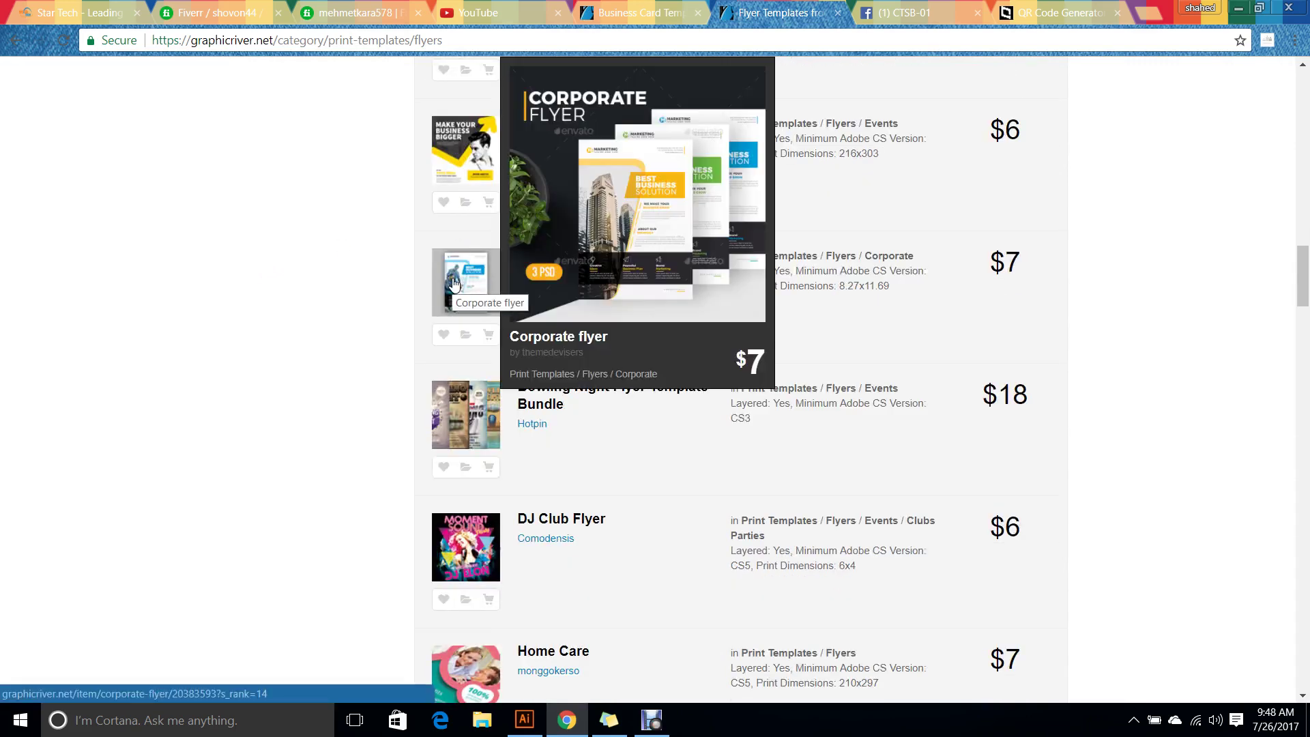
pyautogui.scroll(-19, 321, 313)
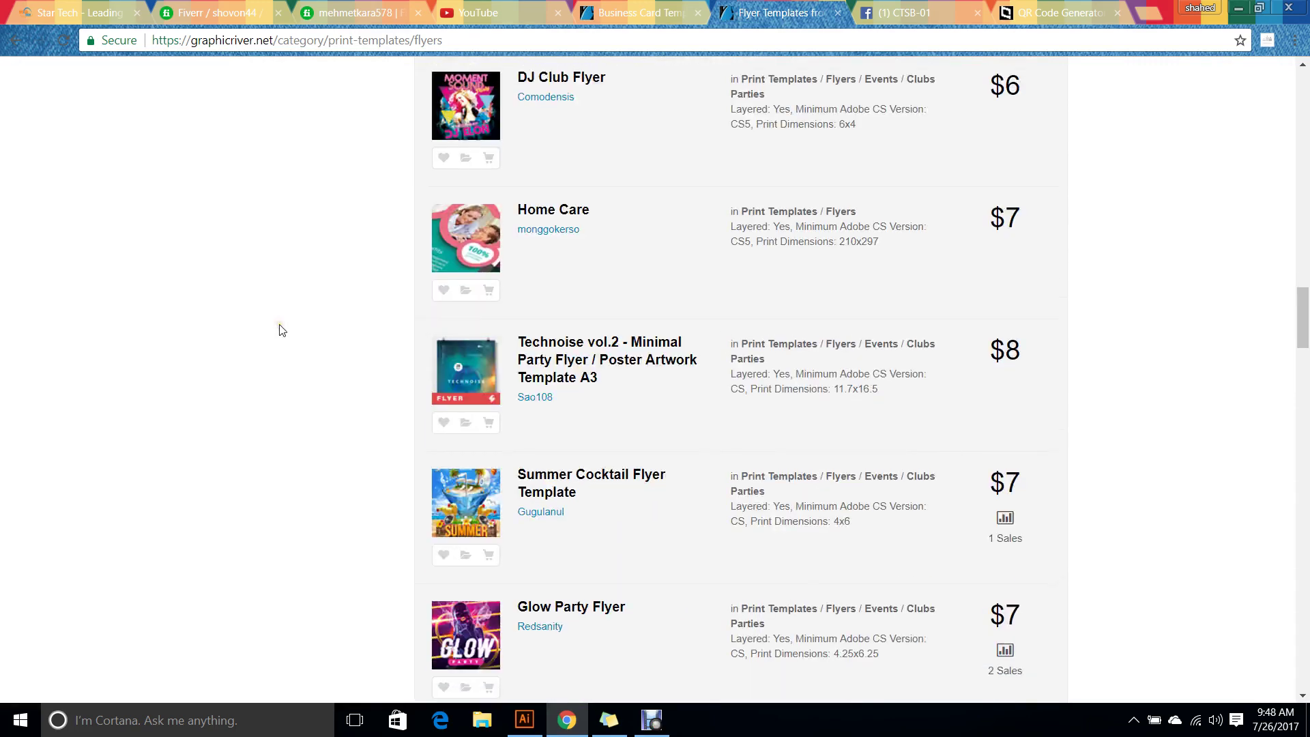
pyautogui.scroll(-10, 285, 245)
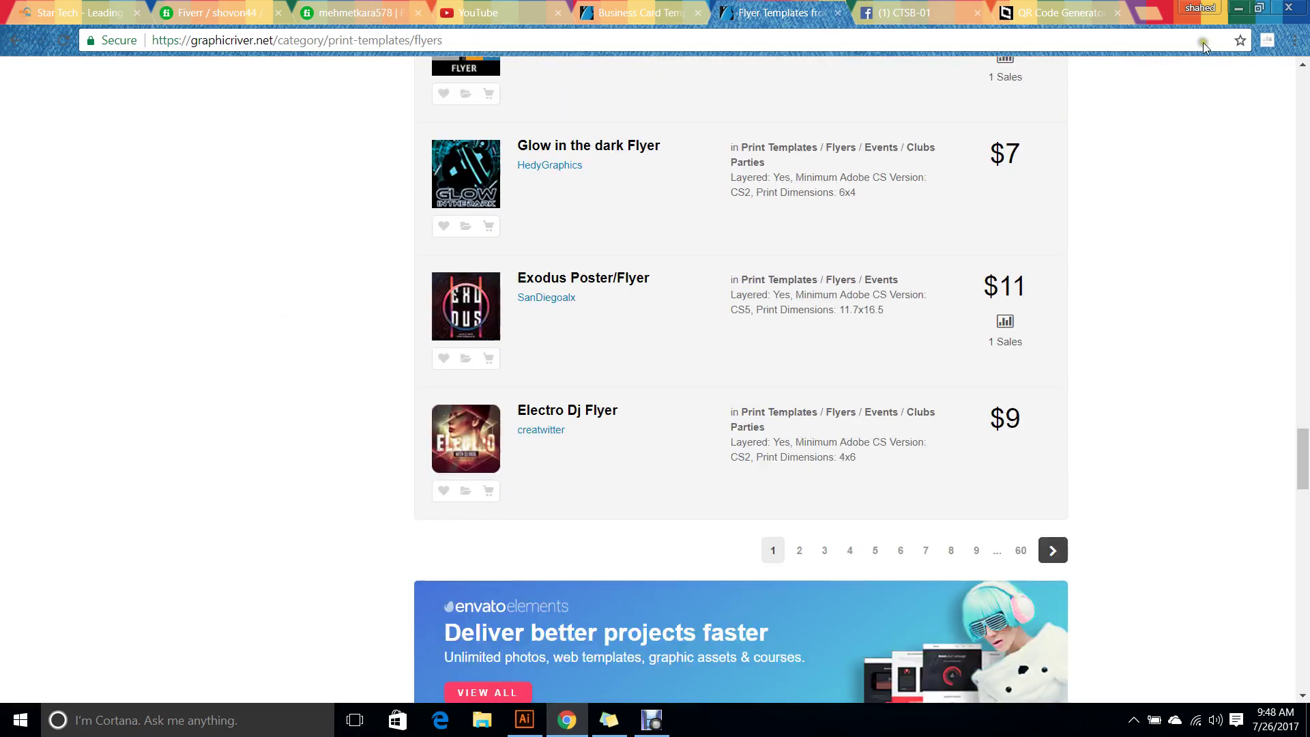
pyautogui.click(524, 720)
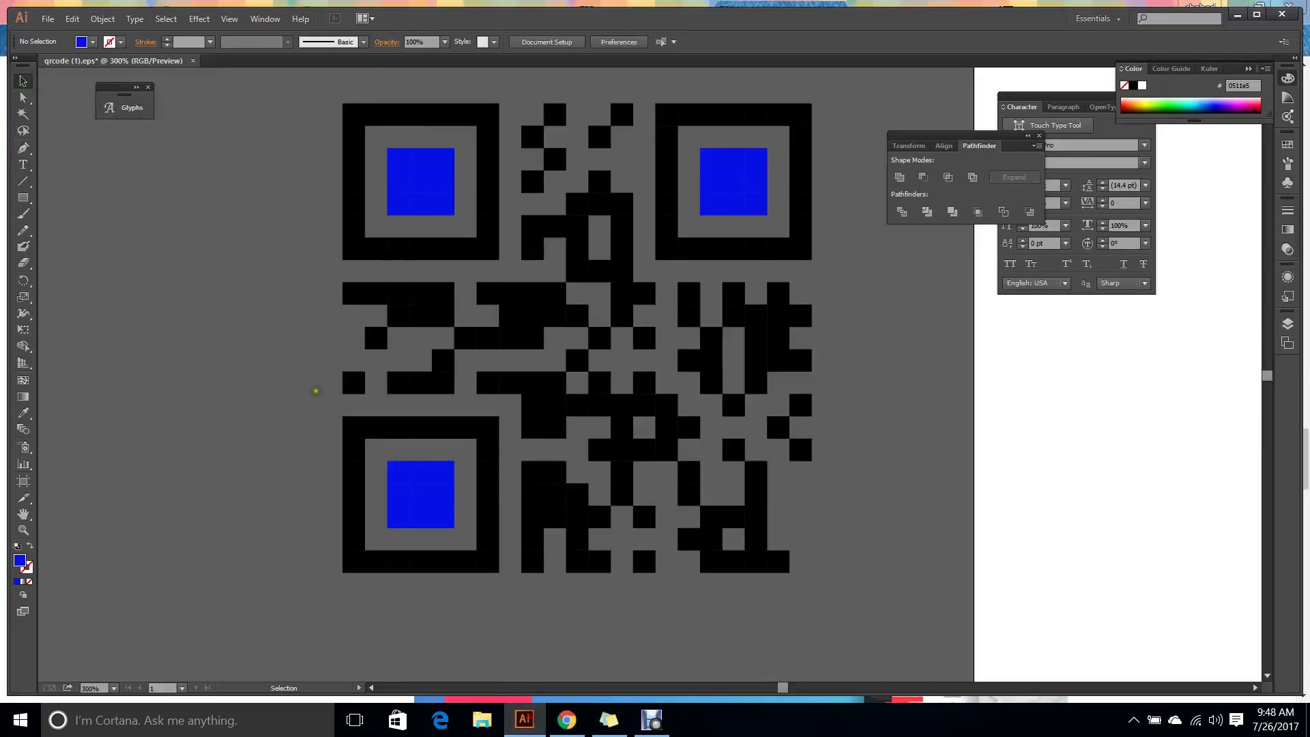
# Select every QR code square with Direct Selection and group them.
pyautogui.scroll(-2, 294, 357)
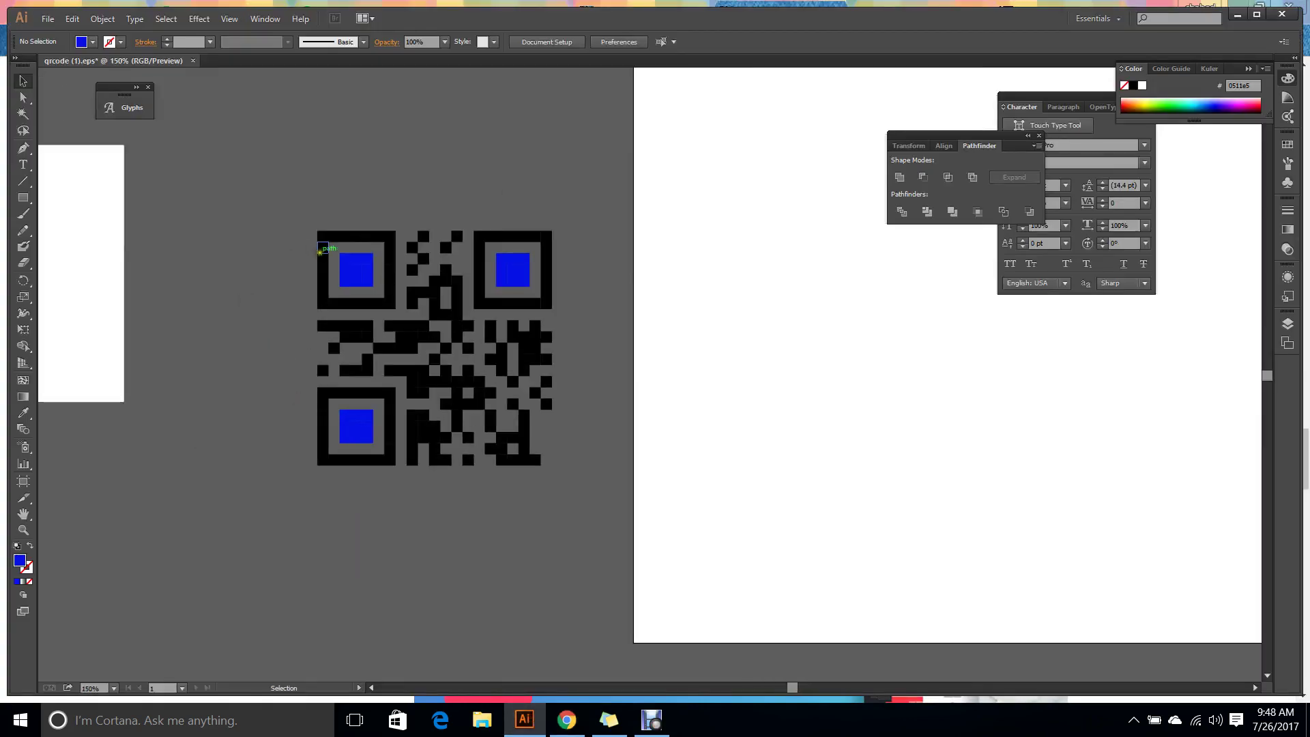
pyautogui.moveTo(320, 250); pyautogui.dragTo(323, 296)
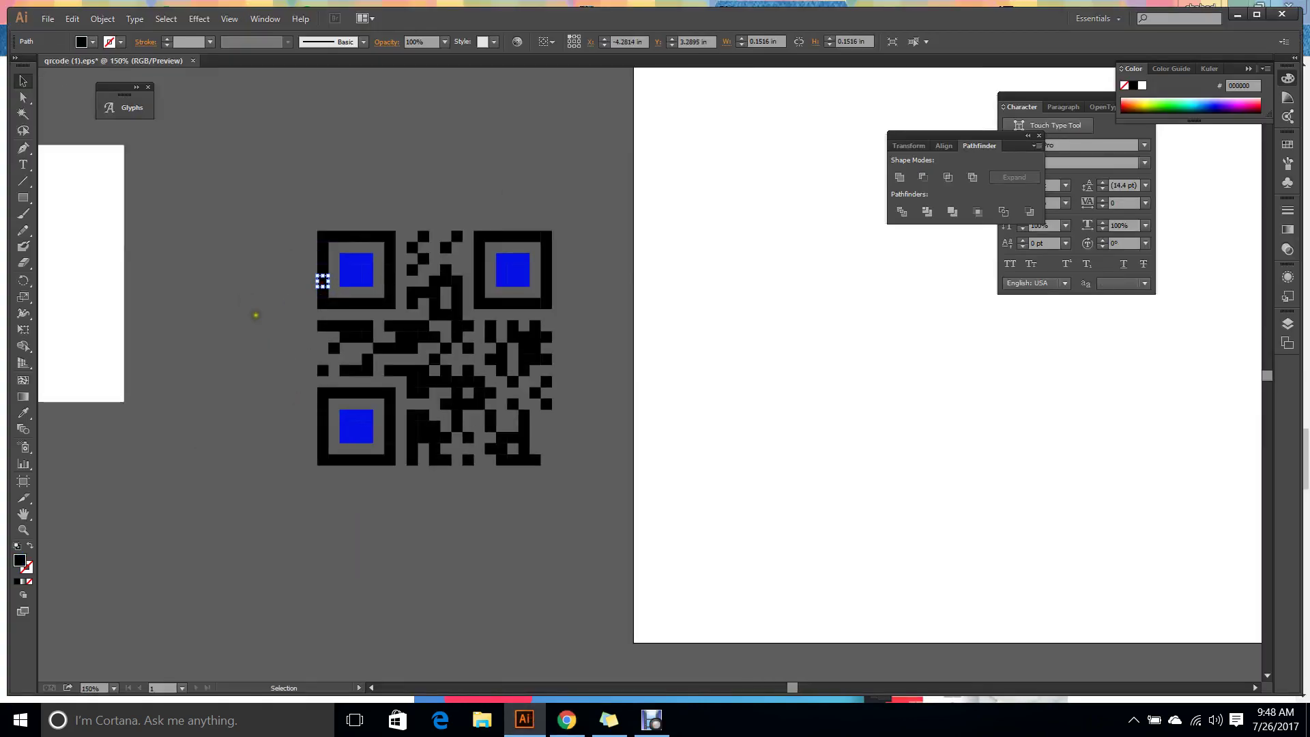
pyautogui.click(256, 315)
pyautogui.press('a')
pyautogui.moveTo(283, 161); pyautogui.dragTo(623, 536)
pyautogui.rightClick(511, 386)
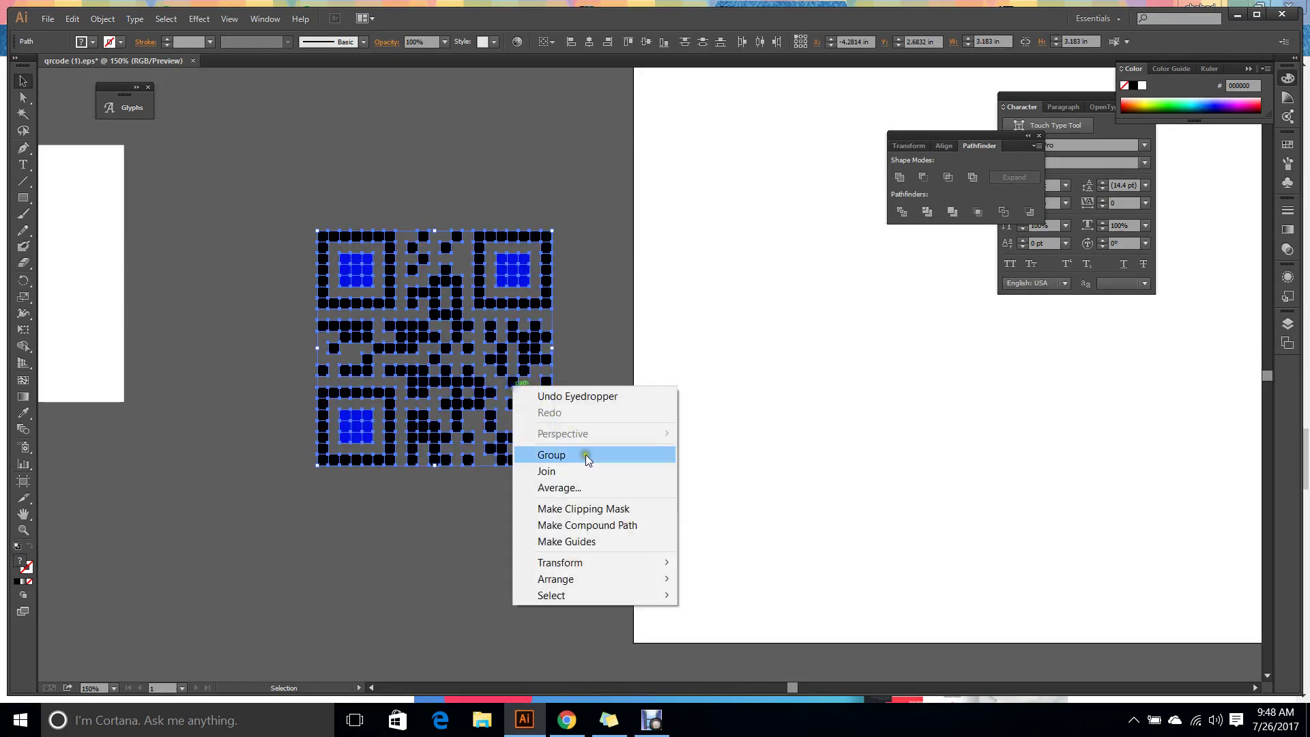
pyautogui.click(587, 457)
pyautogui.click(550, 521)
# Nudge the grouped QR code slightly up and to the left.
pyautogui.moveTo(537, 252)
pyautogui.mouseDown()
pyautogui.moveTo(448, 267)
pyautogui.moveTo(521, 234)
pyautogui.mouseUp()
pyautogui.click(497, 158)
pyautogui.click(527, 235)
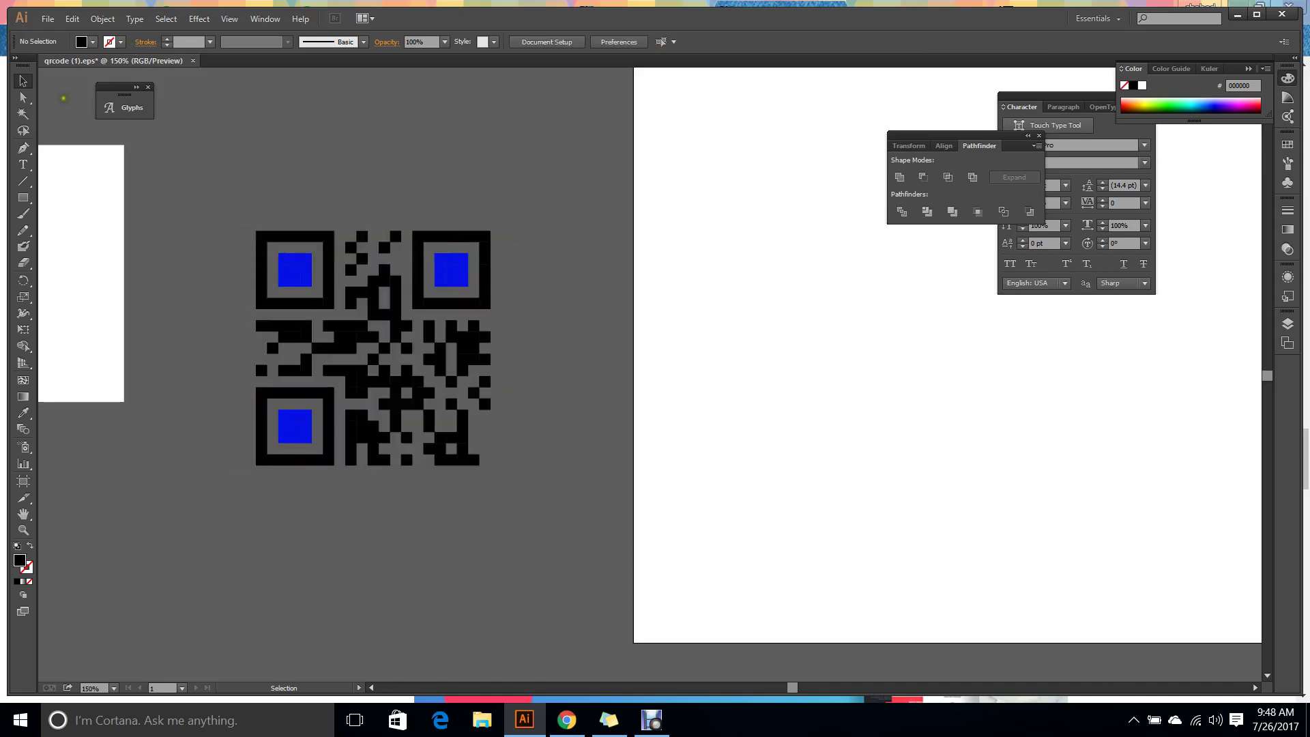
pyautogui.click(22, 197)
# Draw a square around the QR code with a 5 pt #362ad8 blue-violet outline.
pyautogui.moveTo(238, 210); pyautogui.dragTo(507, 482)
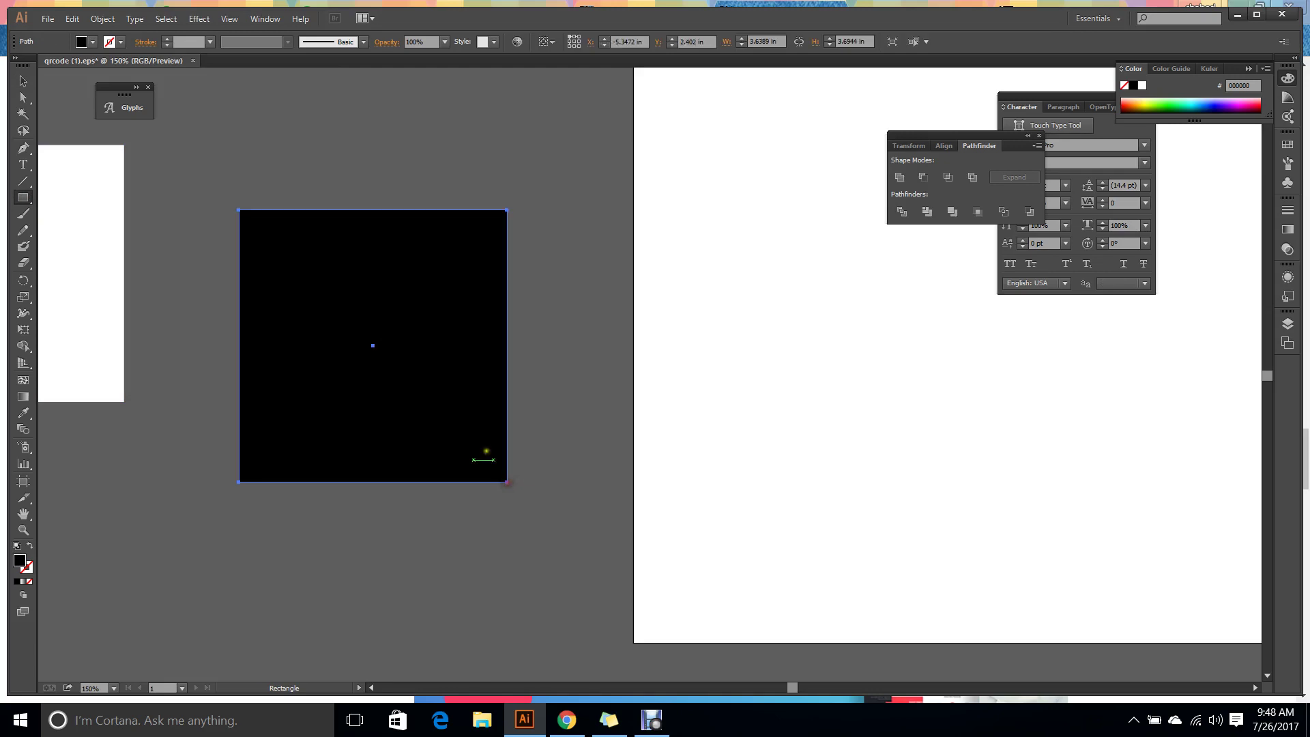
pyautogui.hotkey('shift', 'x')
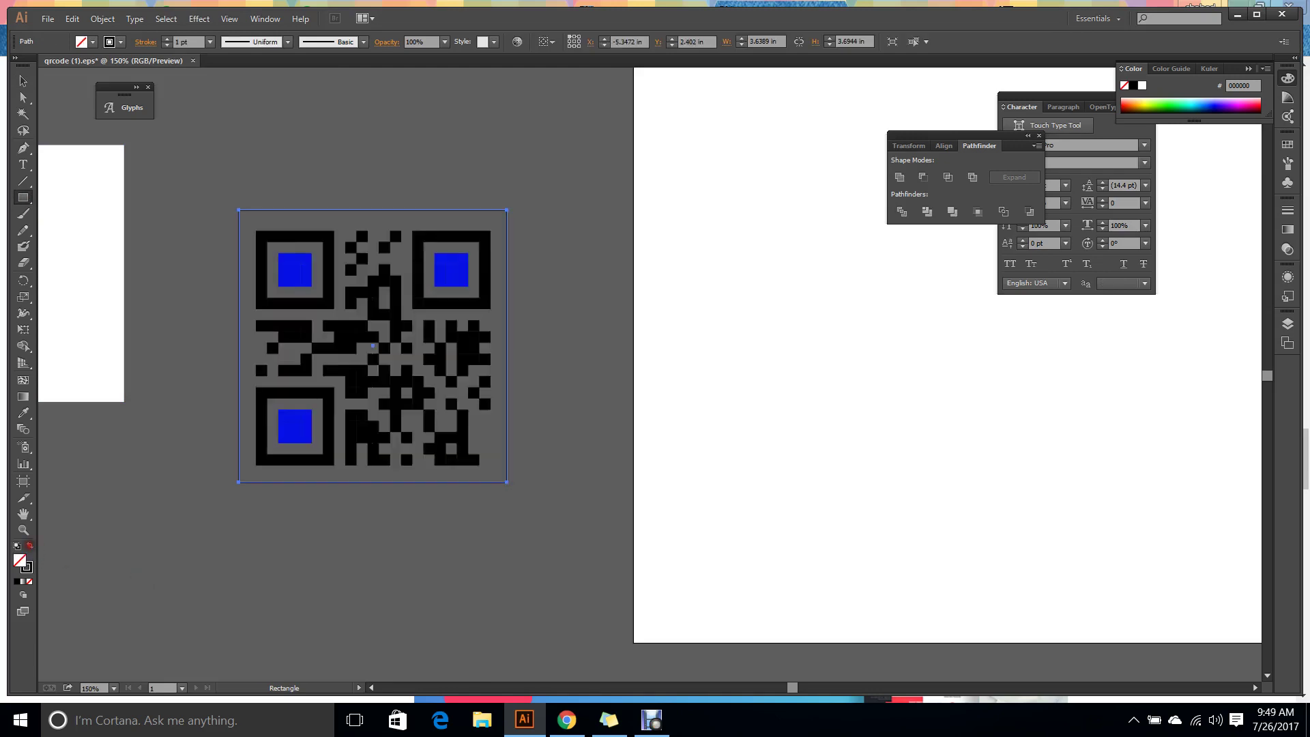
pyautogui.click(23, 81)
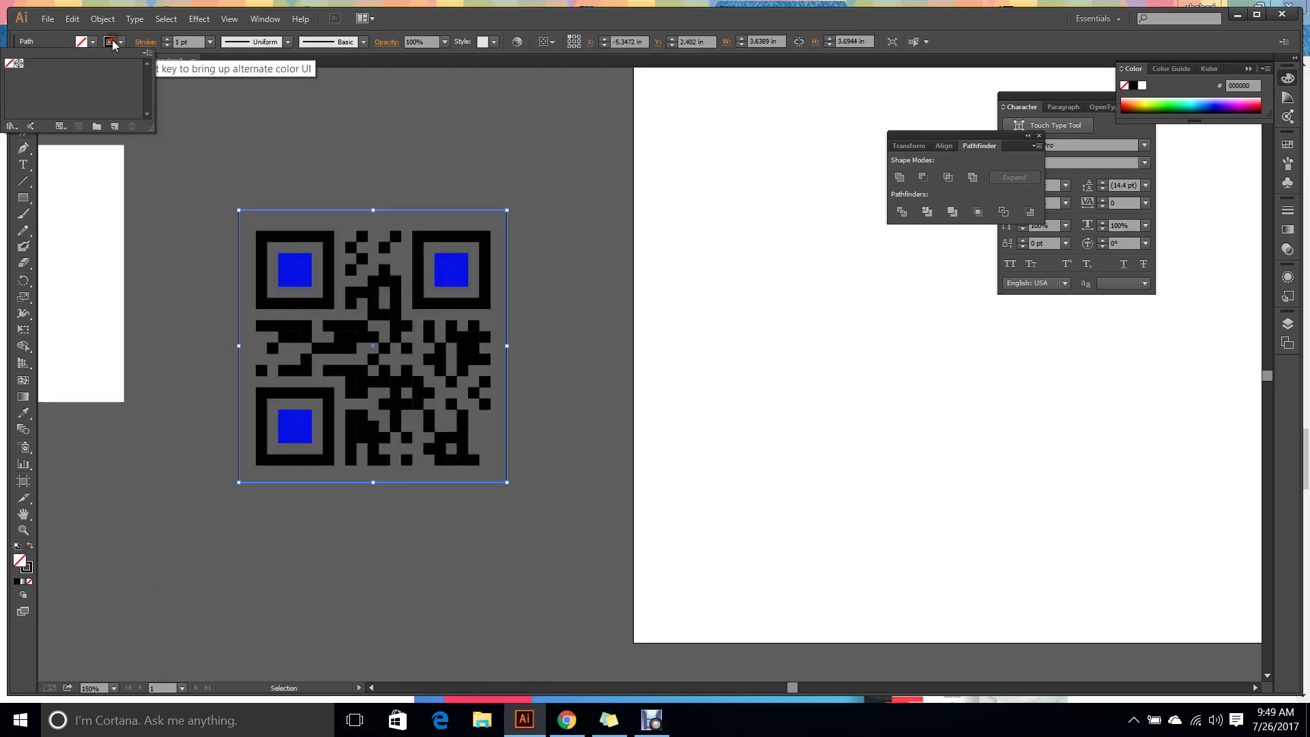
pyautogui.doubleClick(29, 568)
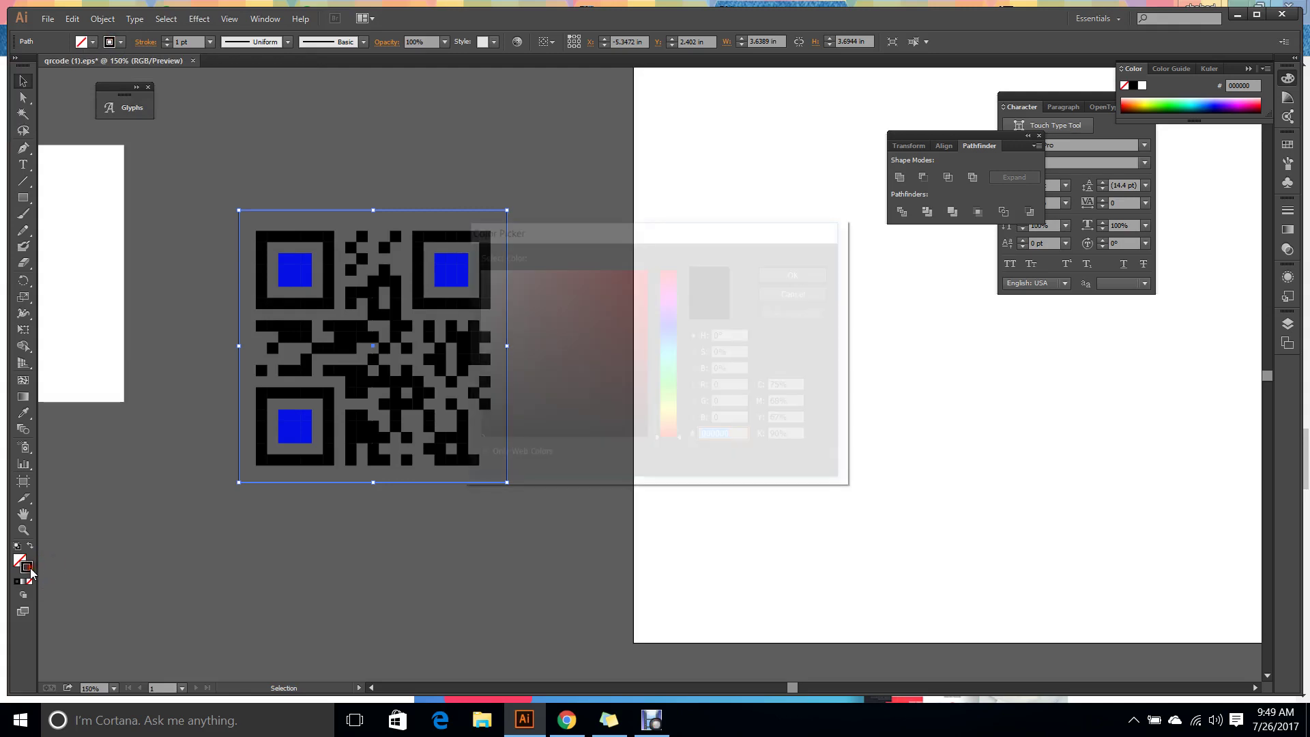
pyautogui.click(670, 323)
pyautogui.click(616, 294)
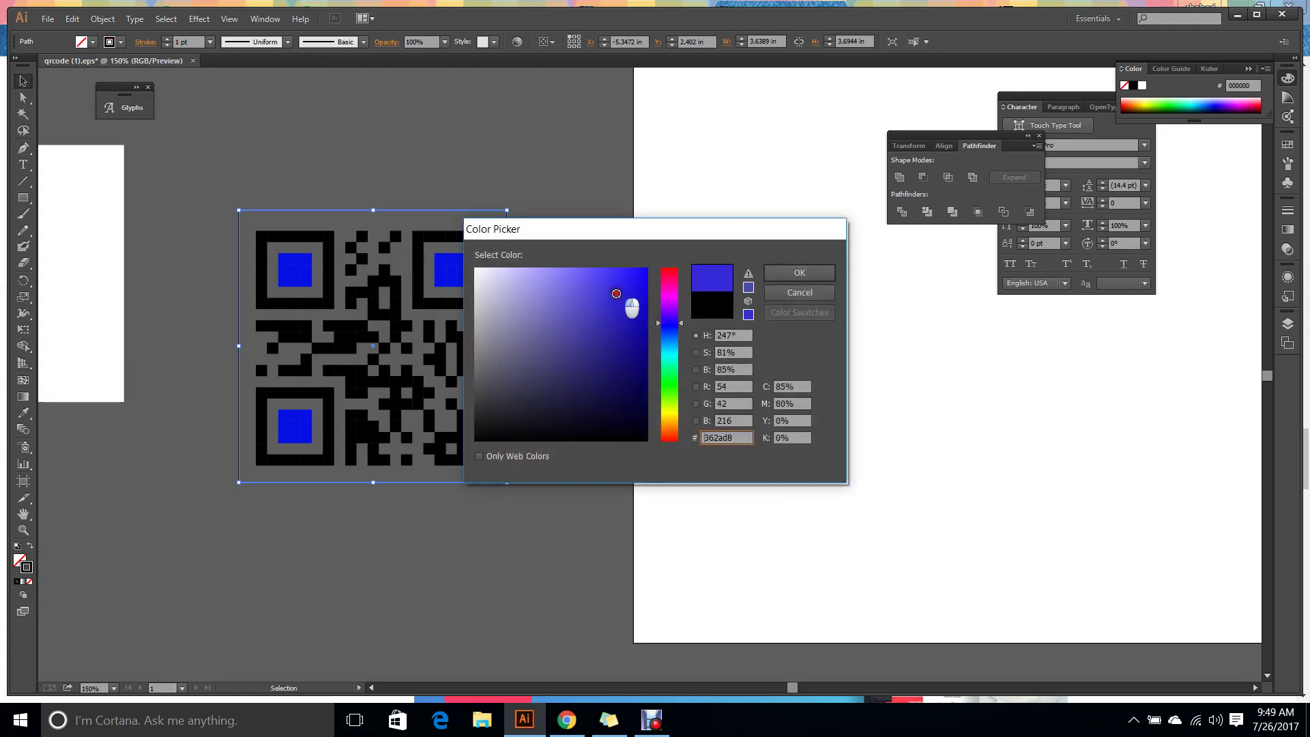
pyautogui.click(799, 273)
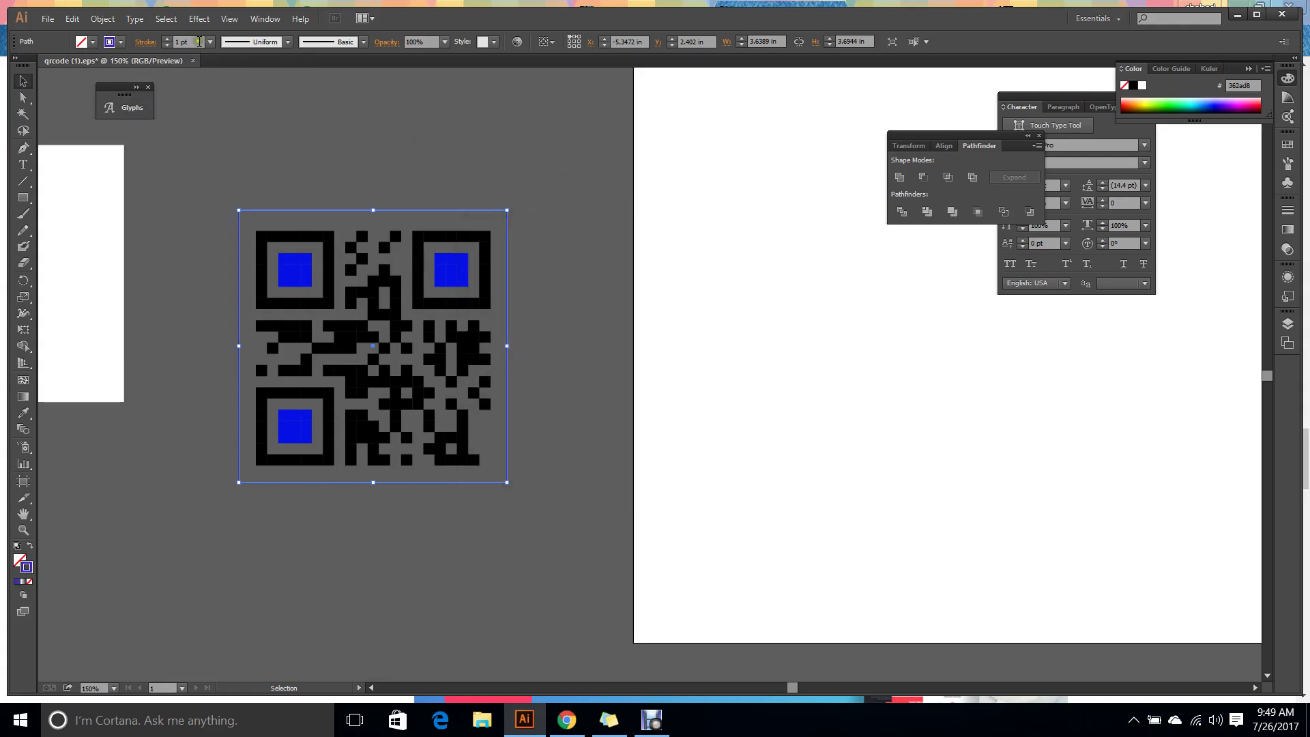
pyautogui.click(210, 42)
pyautogui.click(244, 161)
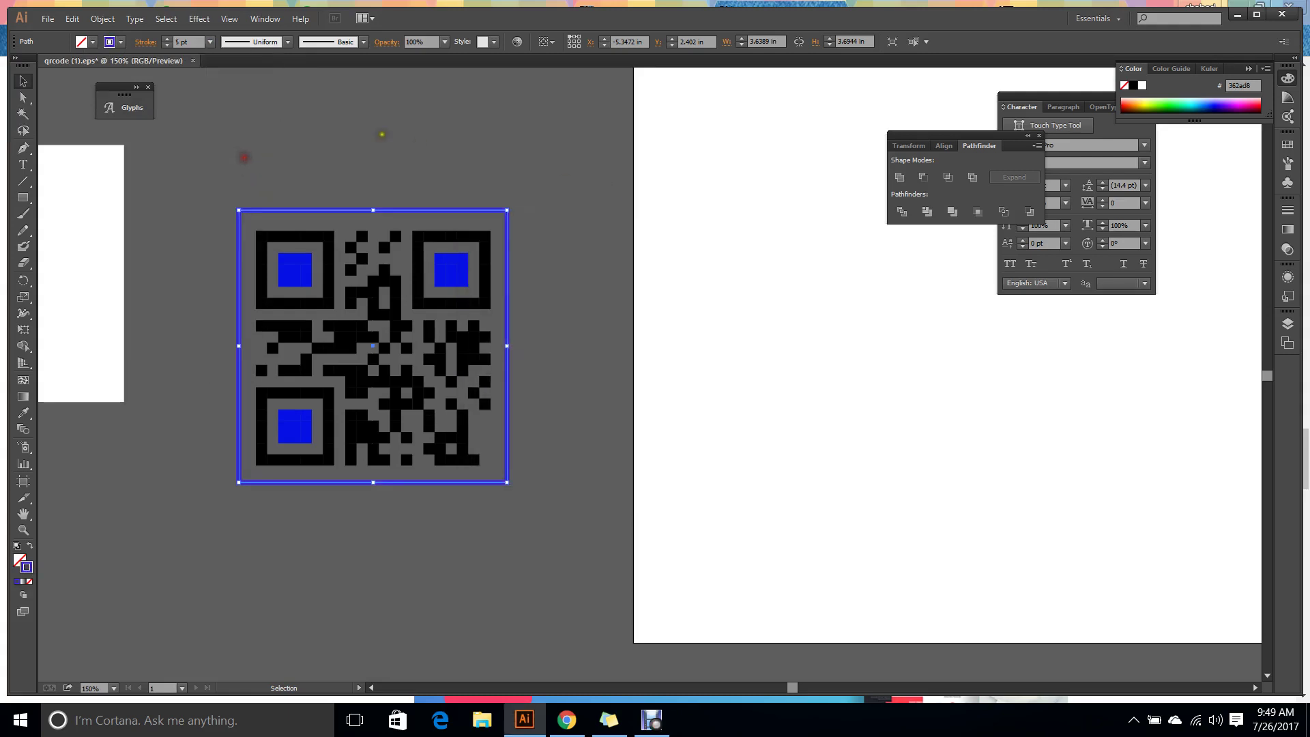
# Group the QR code with its frame and position it on the artboard.
pyautogui.click(380, 134)
pyautogui.moveTo(202, 159); pyautogui.dragTo(609, 547)
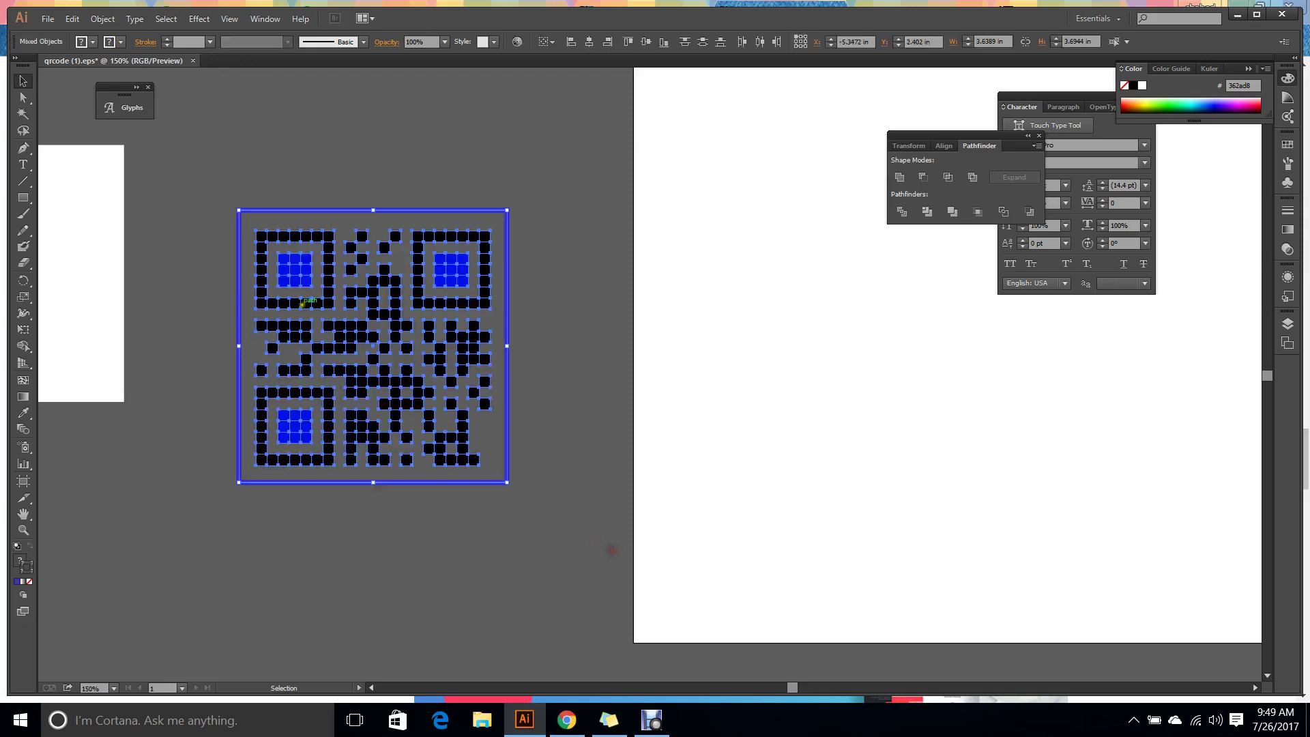
pyautogui.rightClick(299, 285)
pyautogui.click(392, 354)
pyautogui.moveTo(321, 280); pyautogui.dragTo(756, 286)
pyautogui.click(1008, 403)
pyautogui.moveTo(1105, 364); pyautogui.dragTo(641, 361)
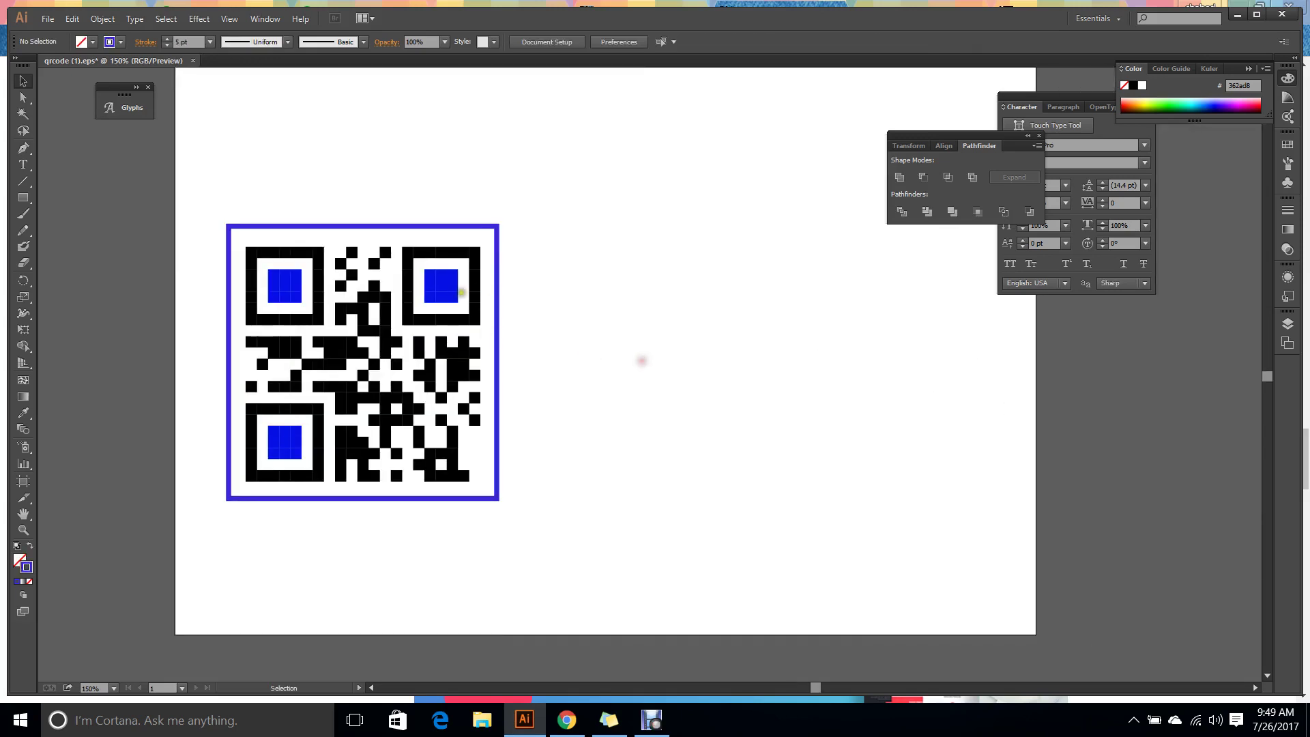
pyautogui.moveTo(465, 290); pyautogui.dragTo(578, 251)
pyautogui.click(824, 320)
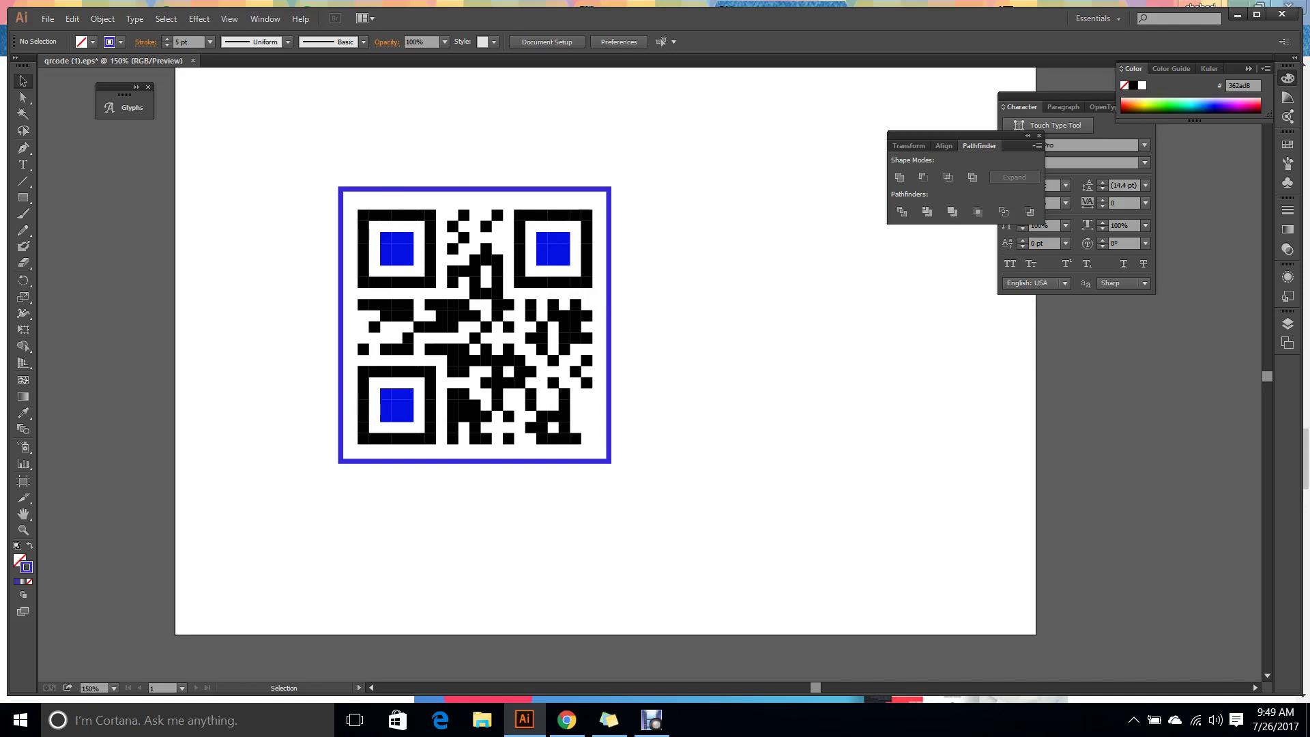
# Delete all artwork, then undo five times to restore the plain black QR code group.
pyautogui.hotkey('ctrl', 'a')
pyautogui.press('Delete')
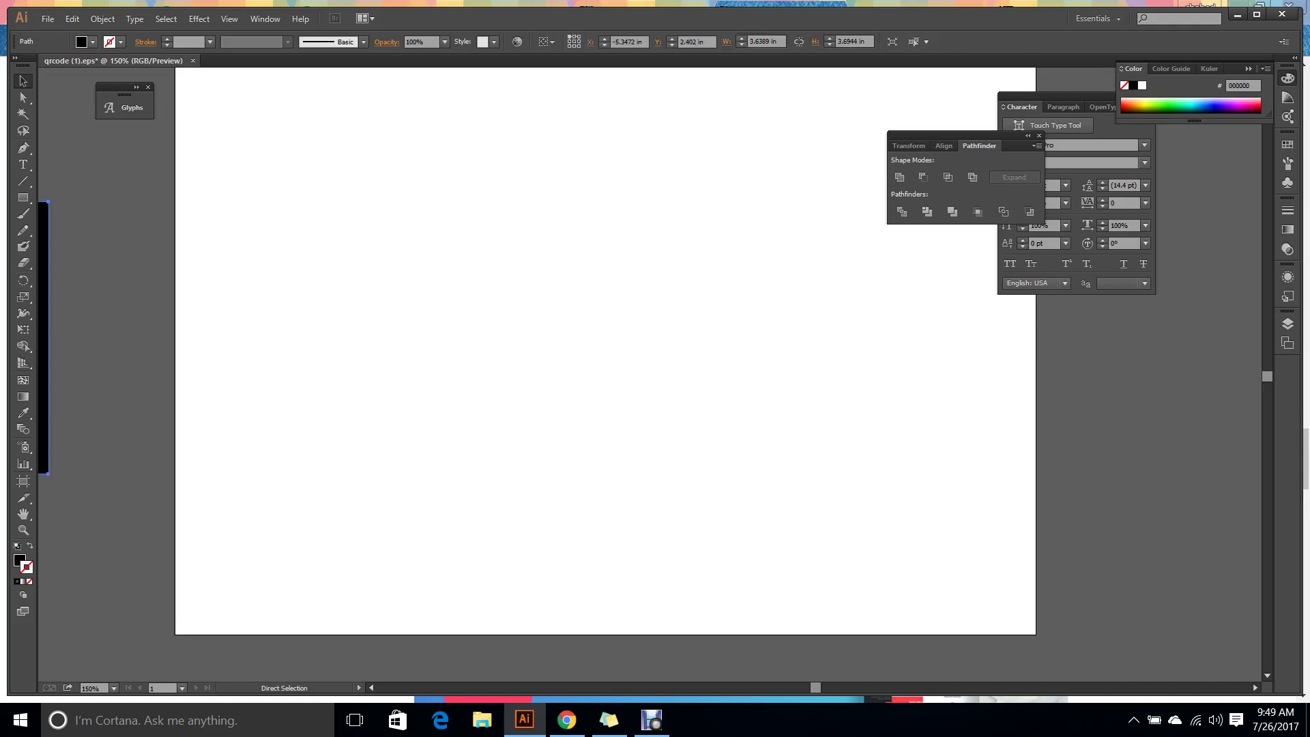
pyautogui.hotkey('ctrl', 'z')
pyautogui.hotkey('ctrl', 'z')
pyautogui.hotkey('ctrl', 'z')
pyautogui.hotkey('ctrl', 'z')
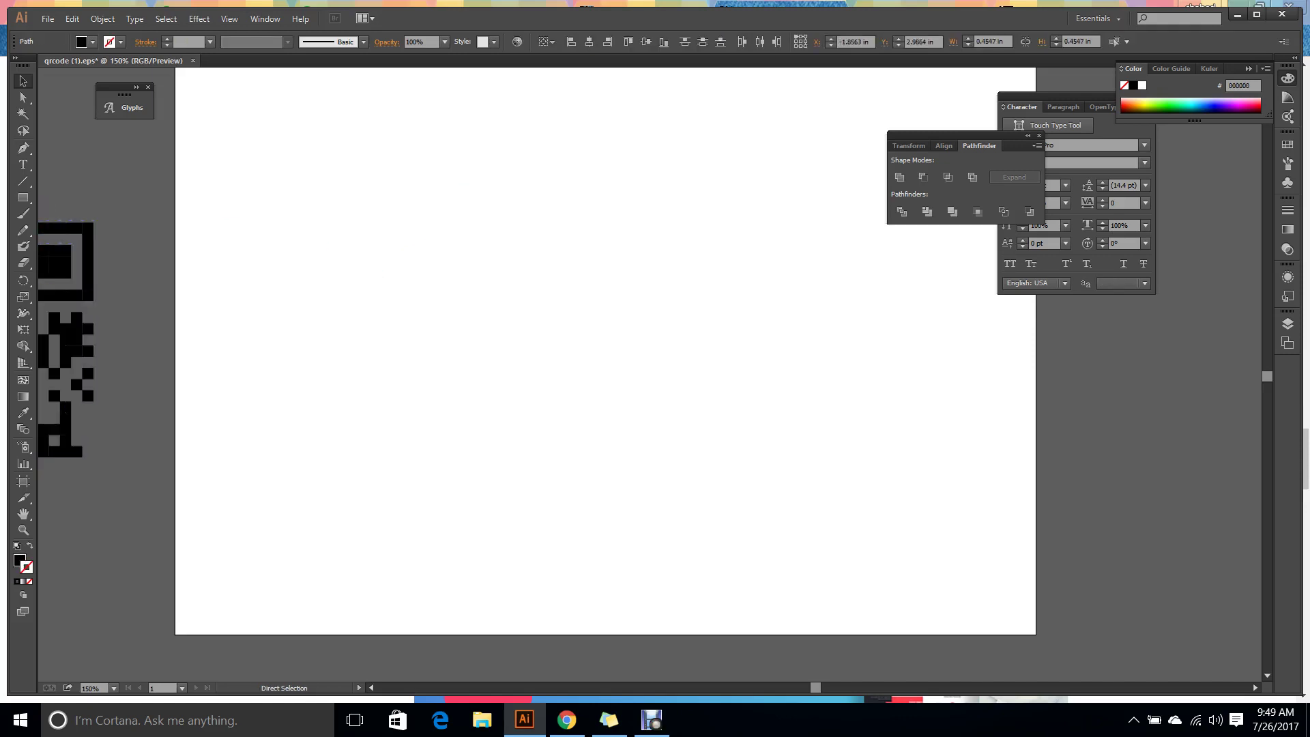
pyautogui.hotkey('ctrl', 'z')
pyautogui.hotkey('ctrl', 'z')
pyautogui.hotkey('ctrl', 'z')
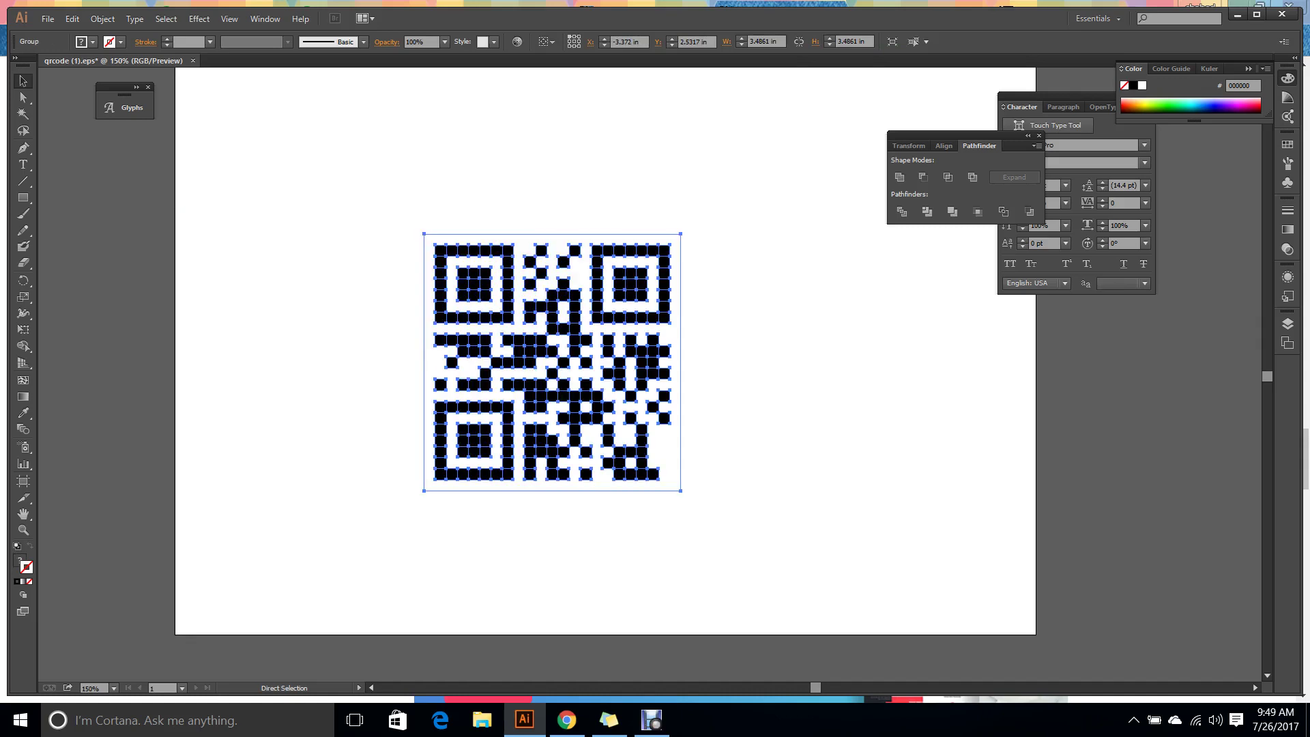
pyautogui.hotkey('ctrl', 'z')
pyautogui.hotkey('ctrl', 'z')
pyautogui.hotkey('ctrl', 'z')
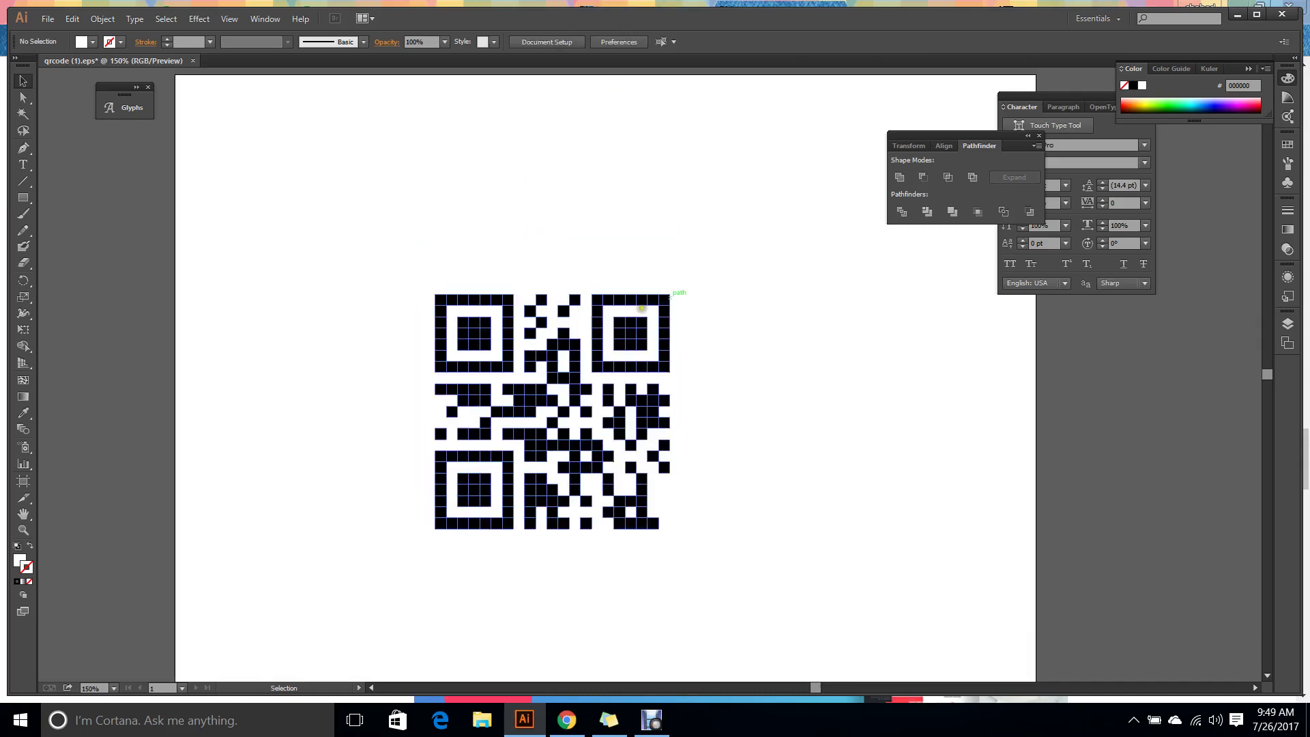
pyautogui.hotkey('ctrl', 'z')
pyautogui.hotkey('ctrl', 'z')
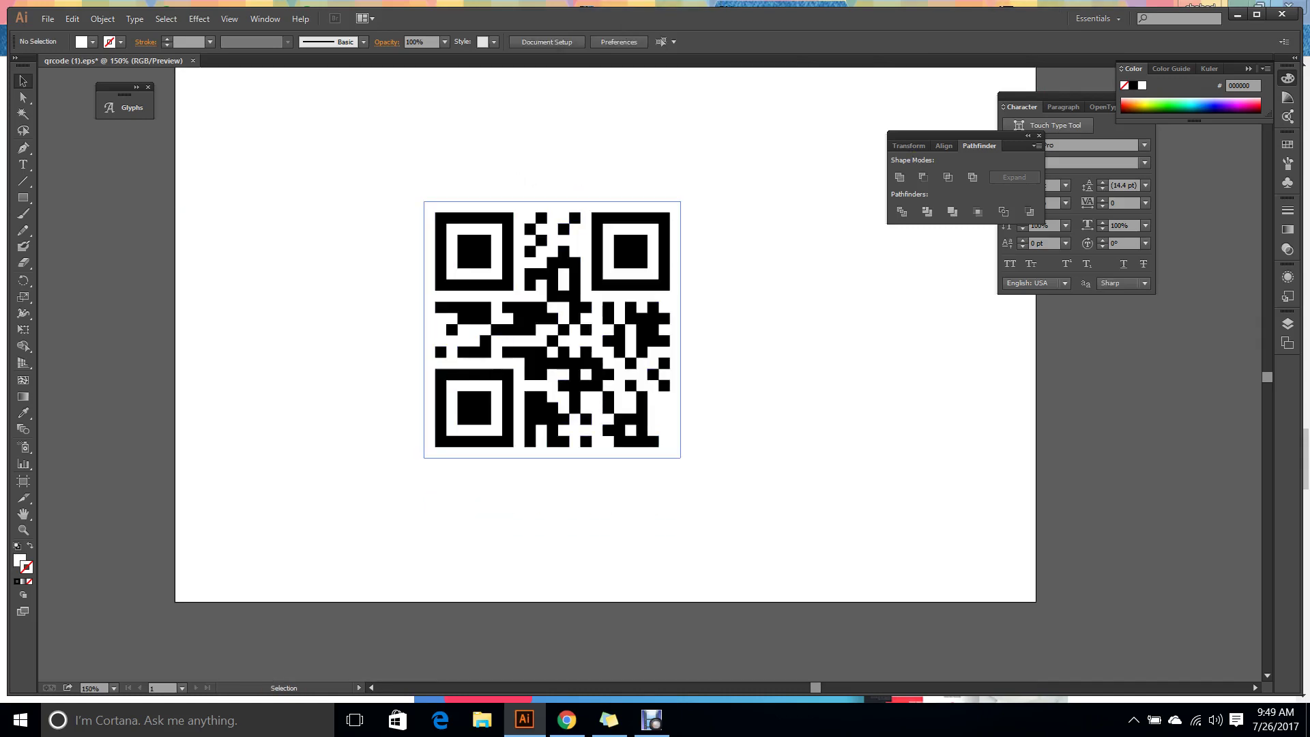
pyautogui.hotkey('ctrl', 'z')
pyautogui.hotkey('ctrl', 'z')
pyautogui.hotkey('ctrl', 'z')
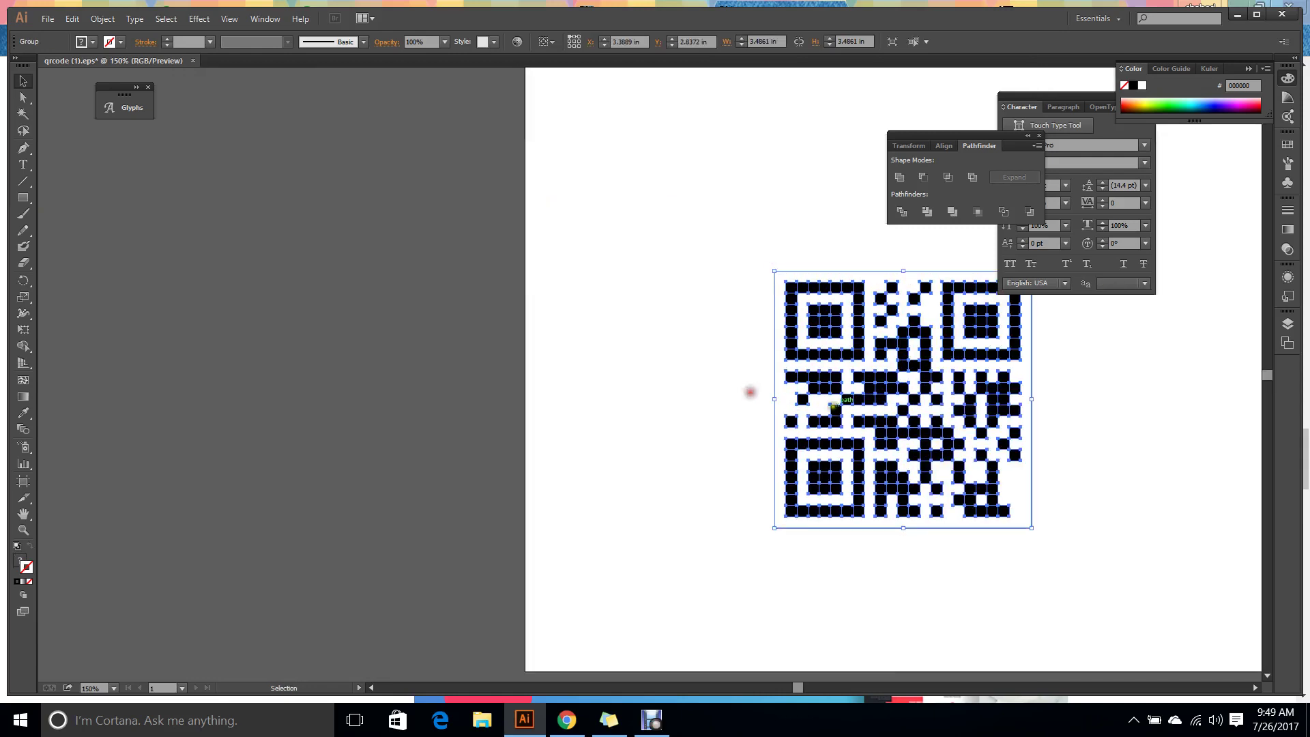
# Move the QR code to the pasteboard, ungroup it, and delete the white backing square.
pyautogui.moveTo(908, 421); pyautogui.dragTo(239, 339)
pyautogui.click(602, 338)
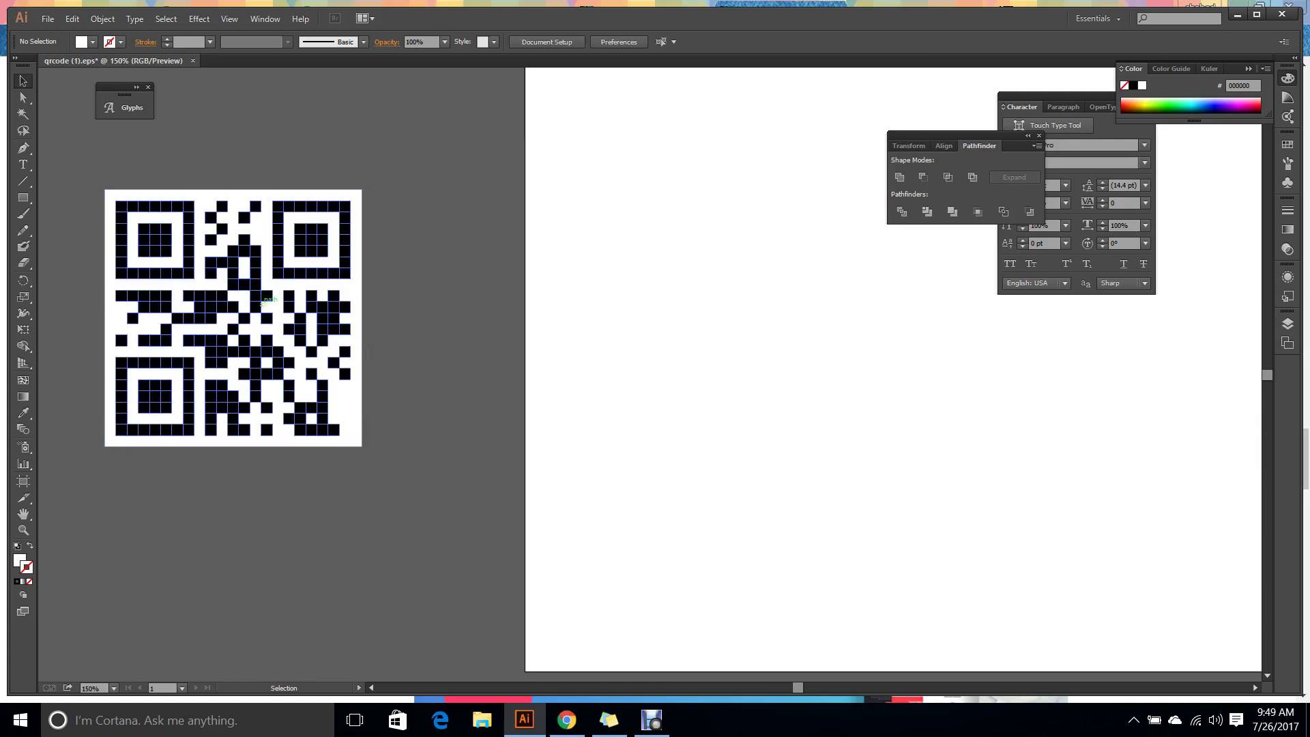
pyautogui.click(262, 302)
pyautogui.rightClick(263, 304)
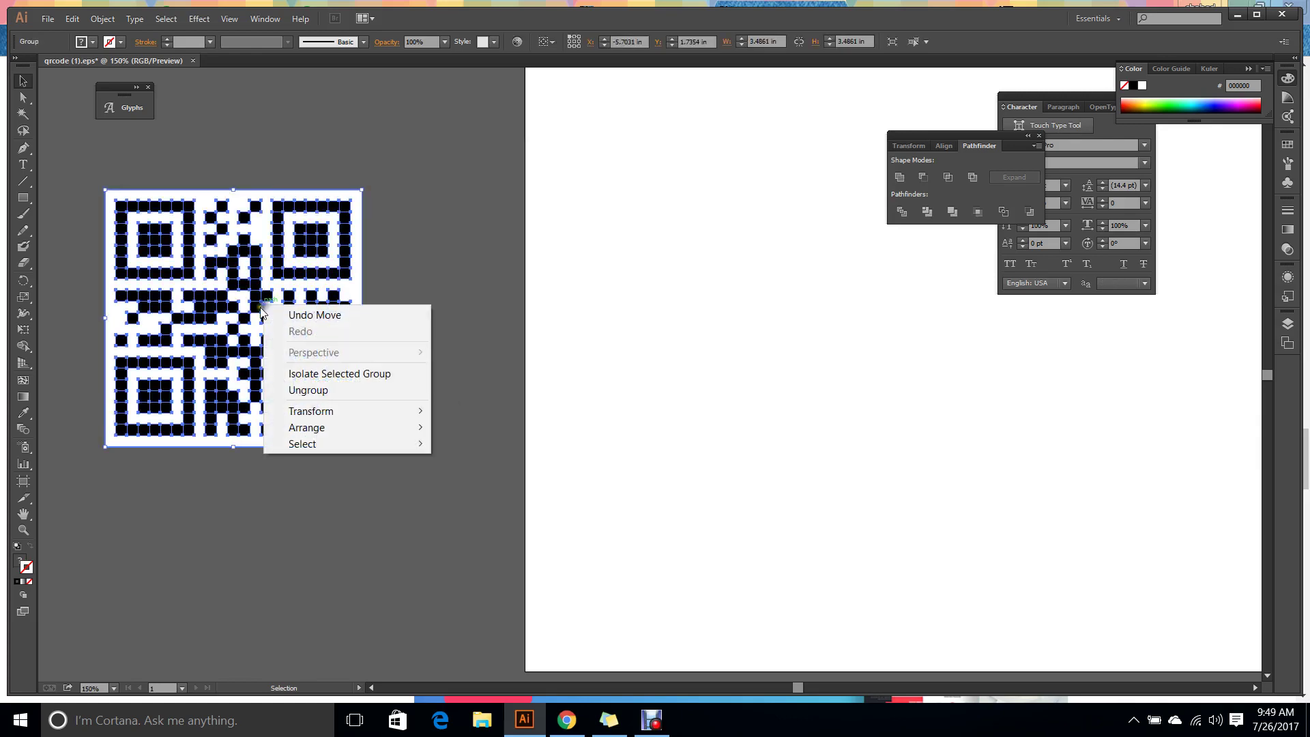
pyautogui.click(348, 393)
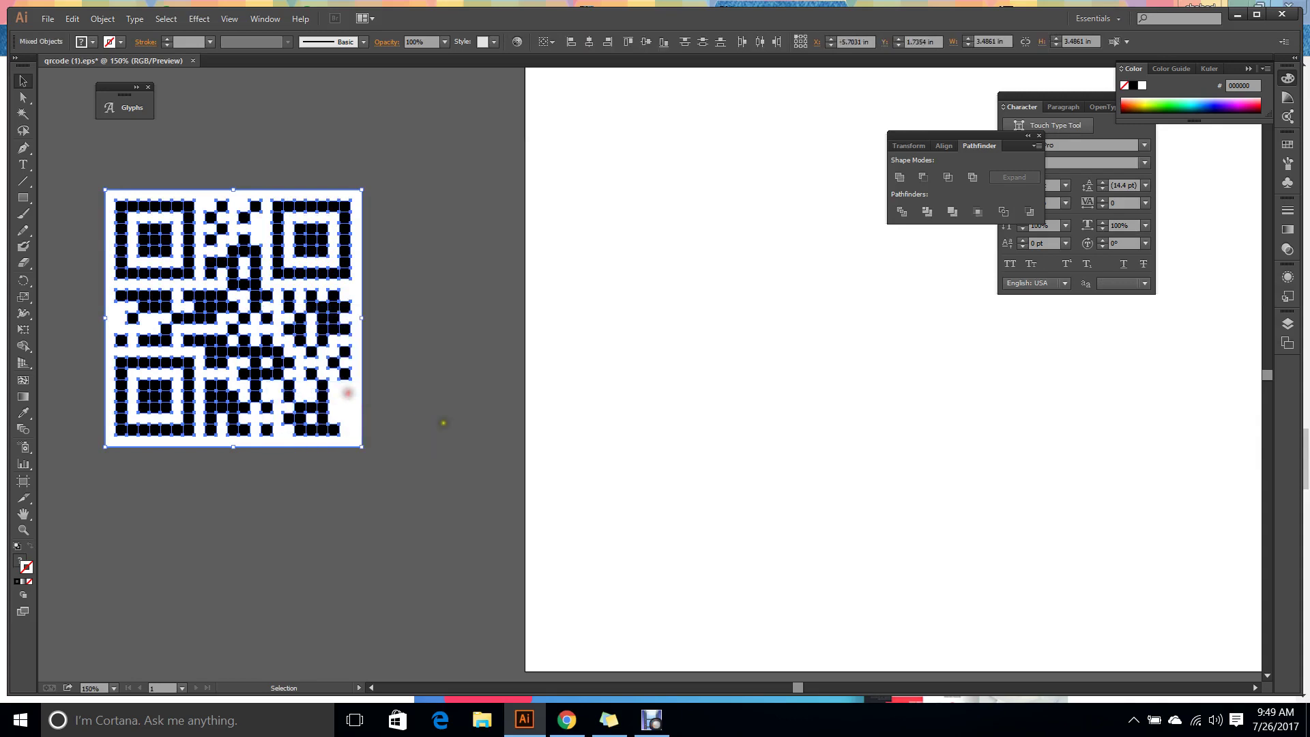
pyautogui.click(445, 419)
pyautogui.moveTo(349, 403); pyautogui.dragTo(715, 526)
pyautogui.press('Delete')
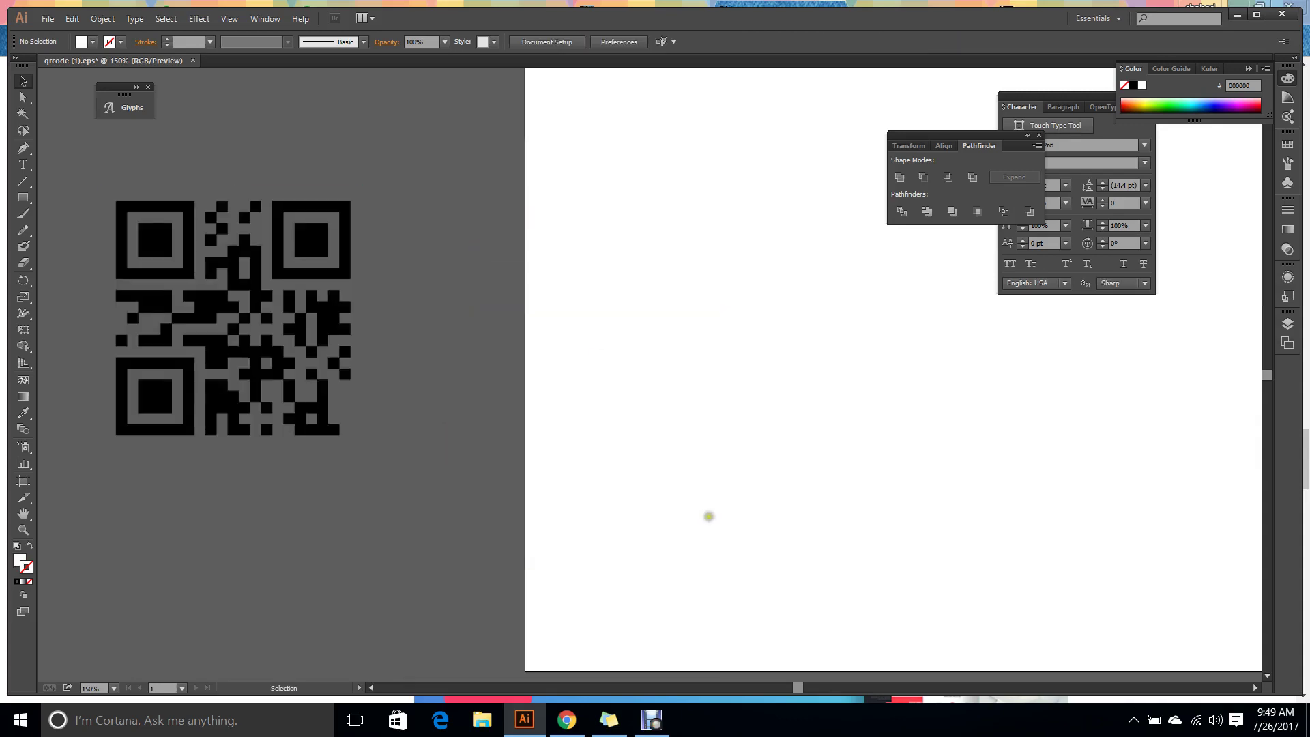
# Release the QR code's compound path into separate black squares.
pyautogui.click(154, 251)
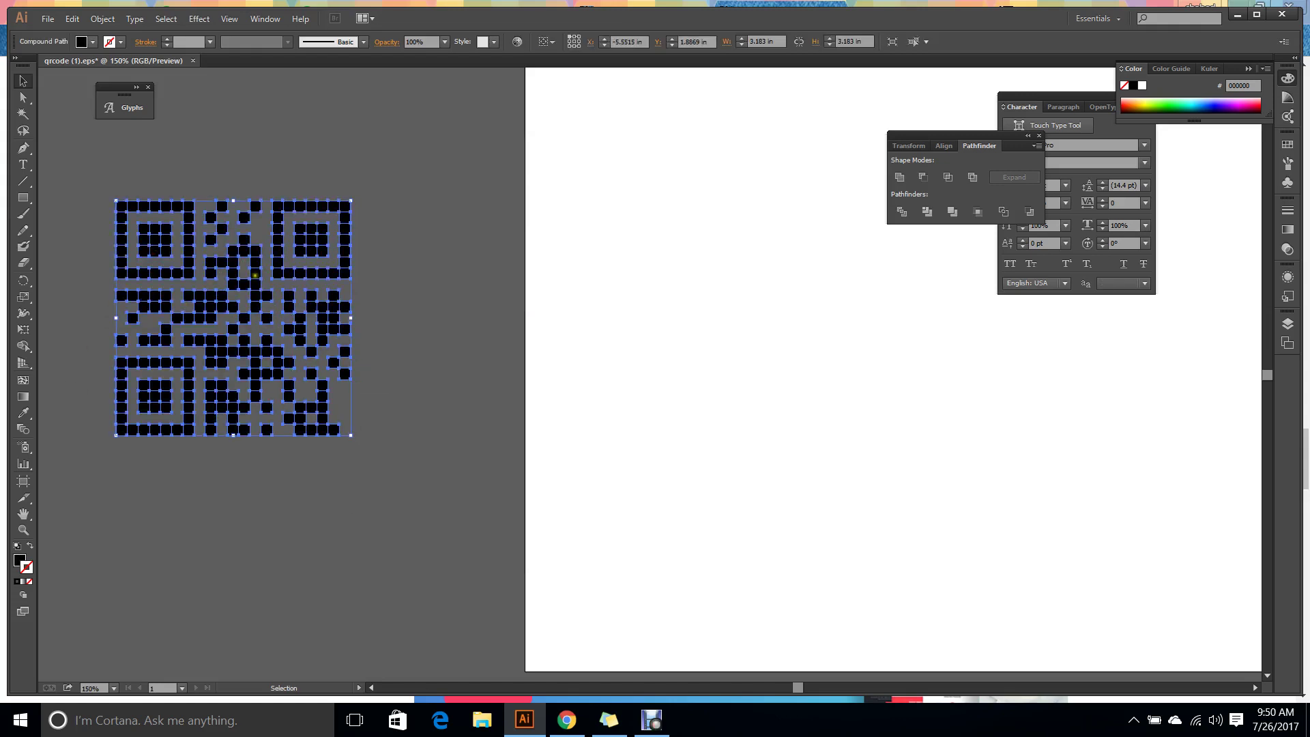
pyautogui.rightClick(255, 275)
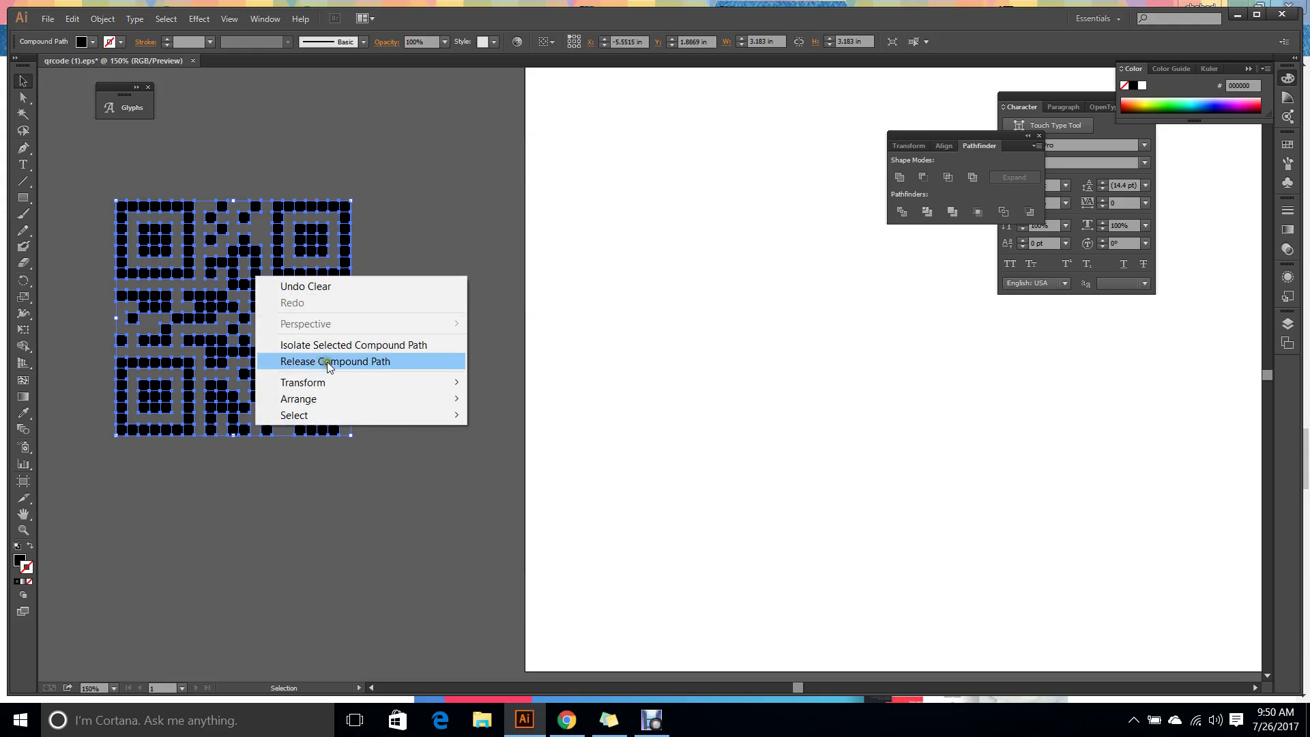
pyautogui.click(373, 362)
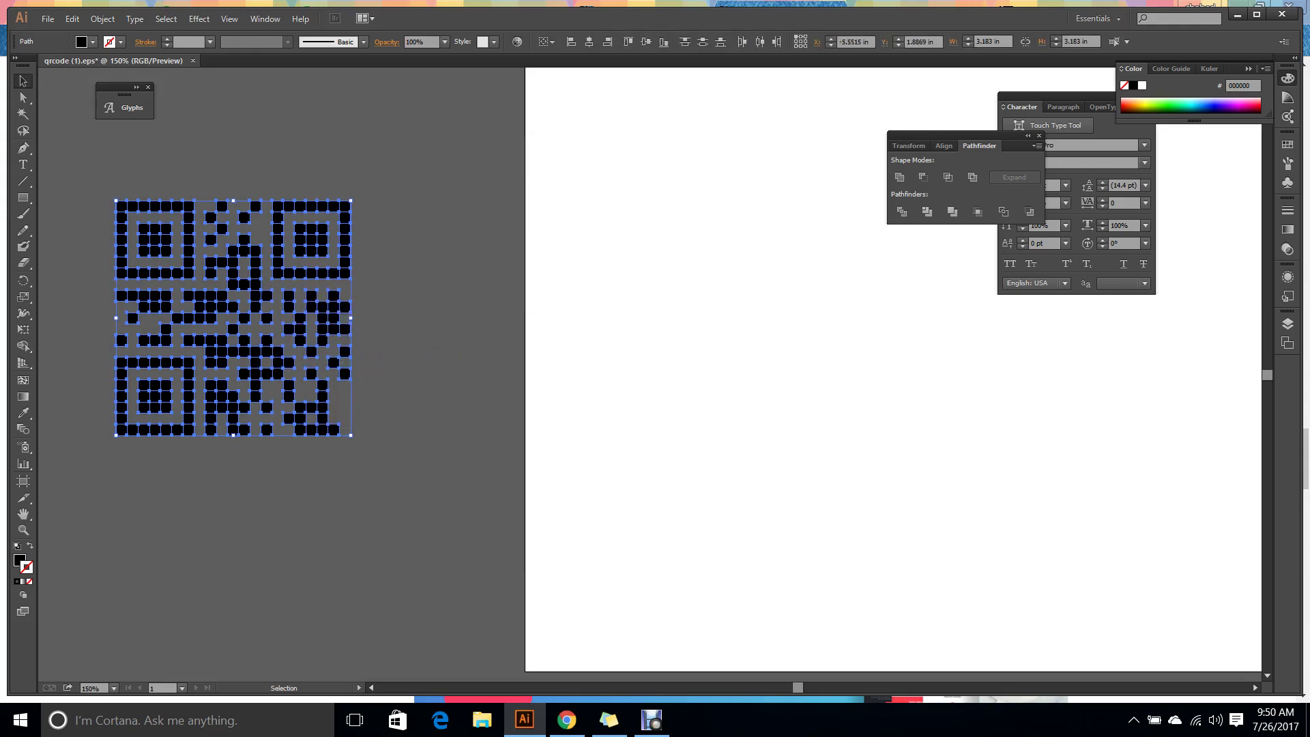
pyautogui.click(436, 354)
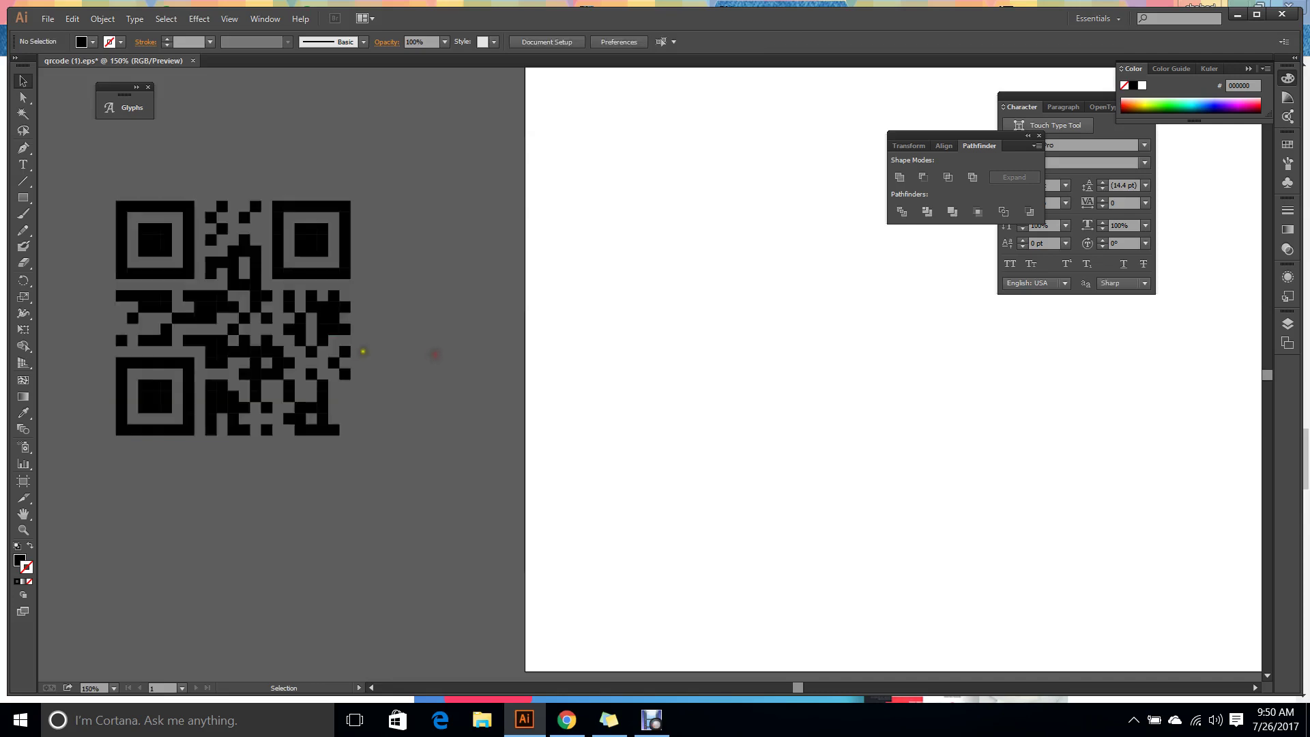
# Fill the top-left corner marker's inner square with bright blue 1100ed.
pyautogui.moveTo(311, 251); pyautogui.dragTo(152, 206)
pyautogui.click(206, 144)
pyautogui.click(176, 258)
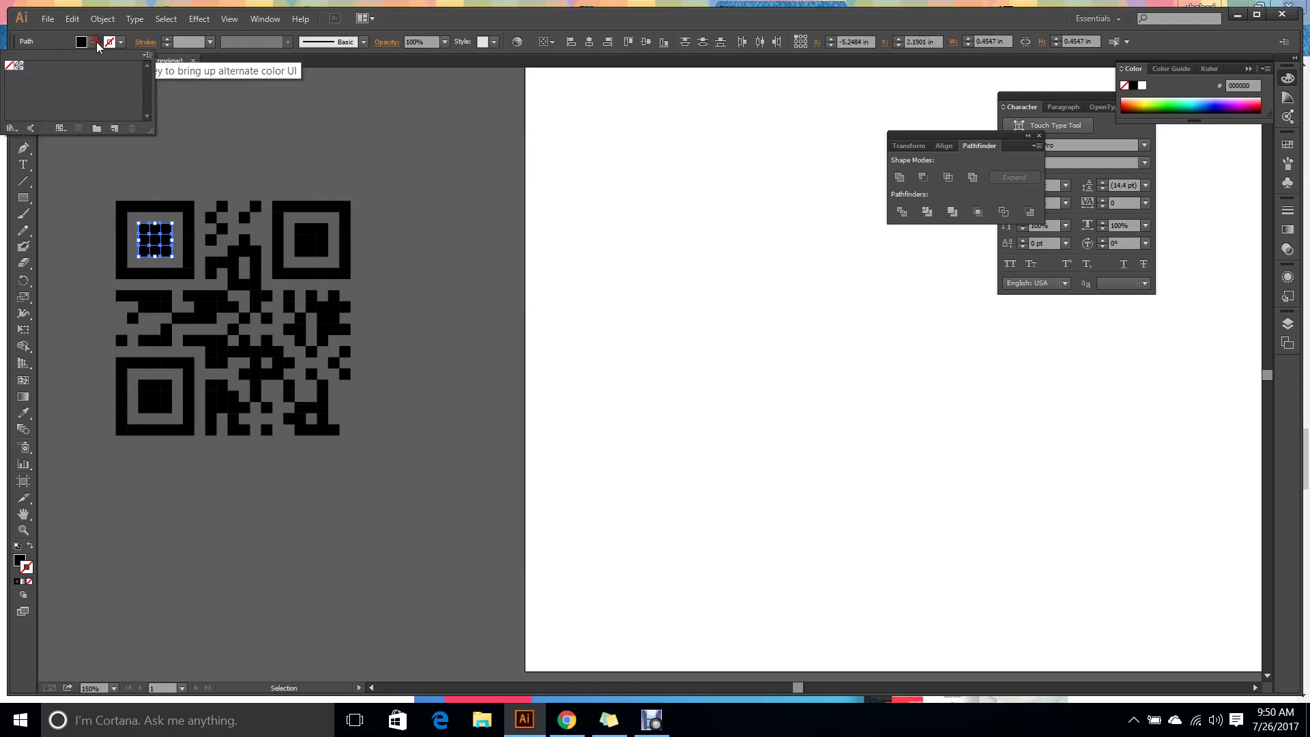
pyautogui.doubleClick(20, 560)
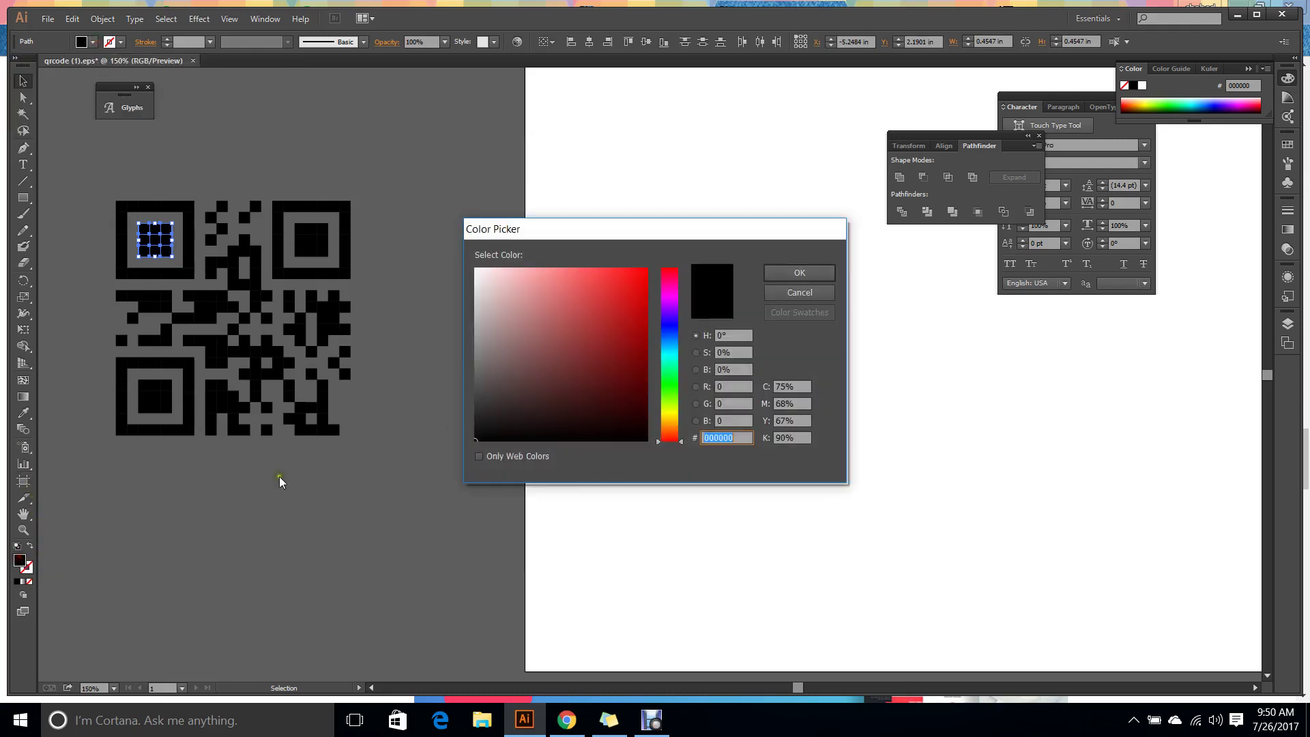
pyautogui.moveTo(667, 350); pyautogui.dragTo(667, 326)
pyautogui.click(629, 294)
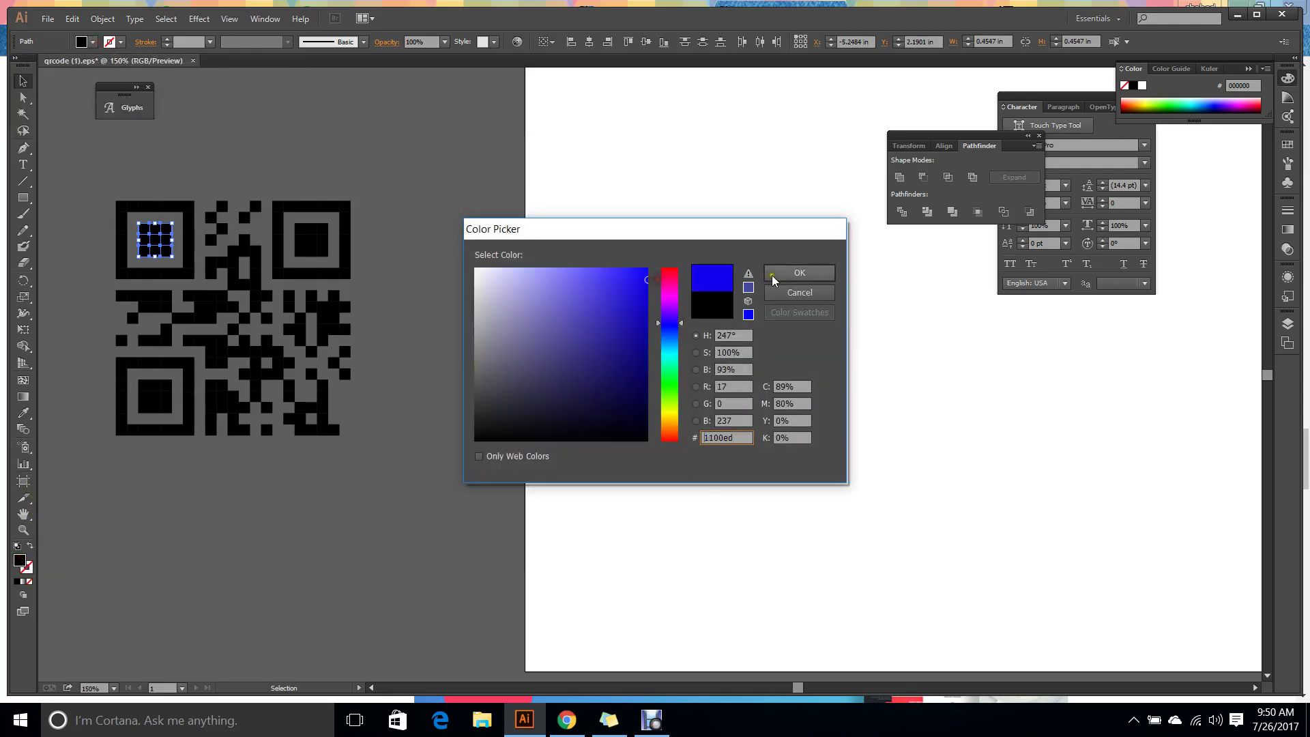
pyautogui.click(773, 273)
pyautogui.click(375, 498)
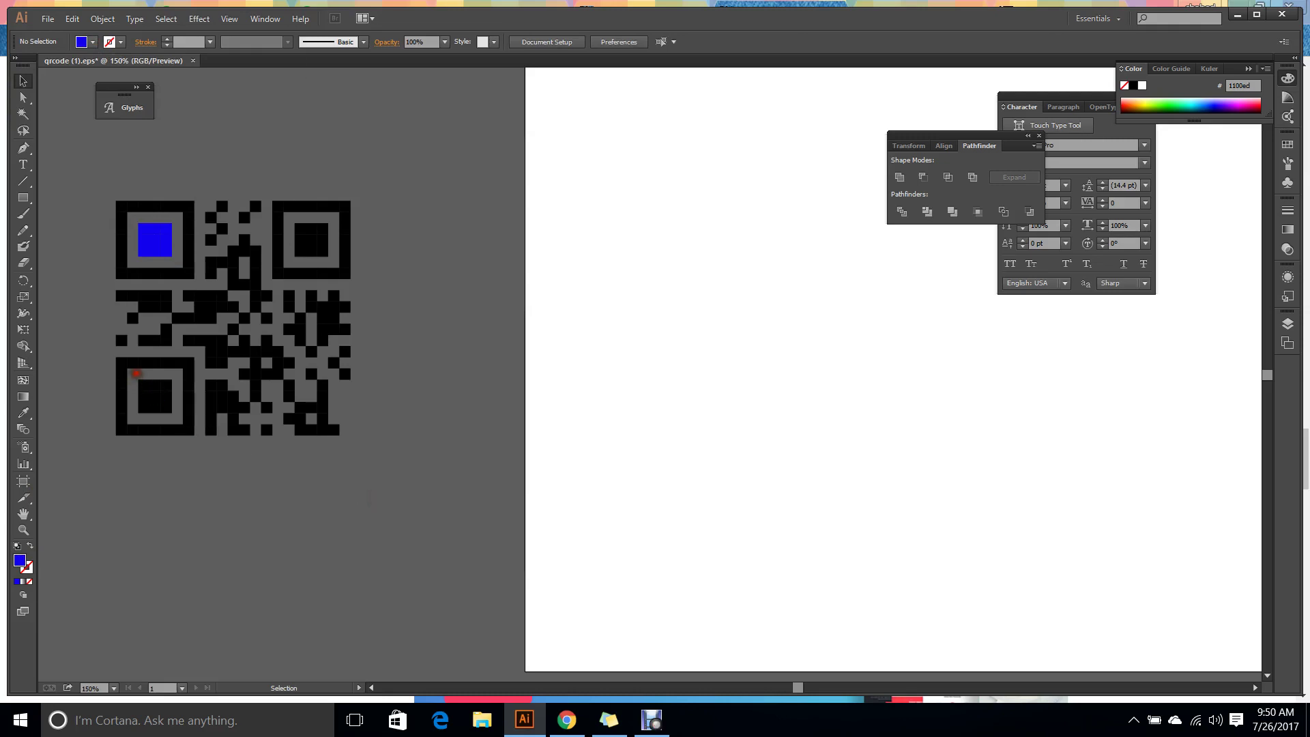
# Eyedropper the blue onto the bottom-left and top-right marker centres.
pyautogui.click(175, 413)
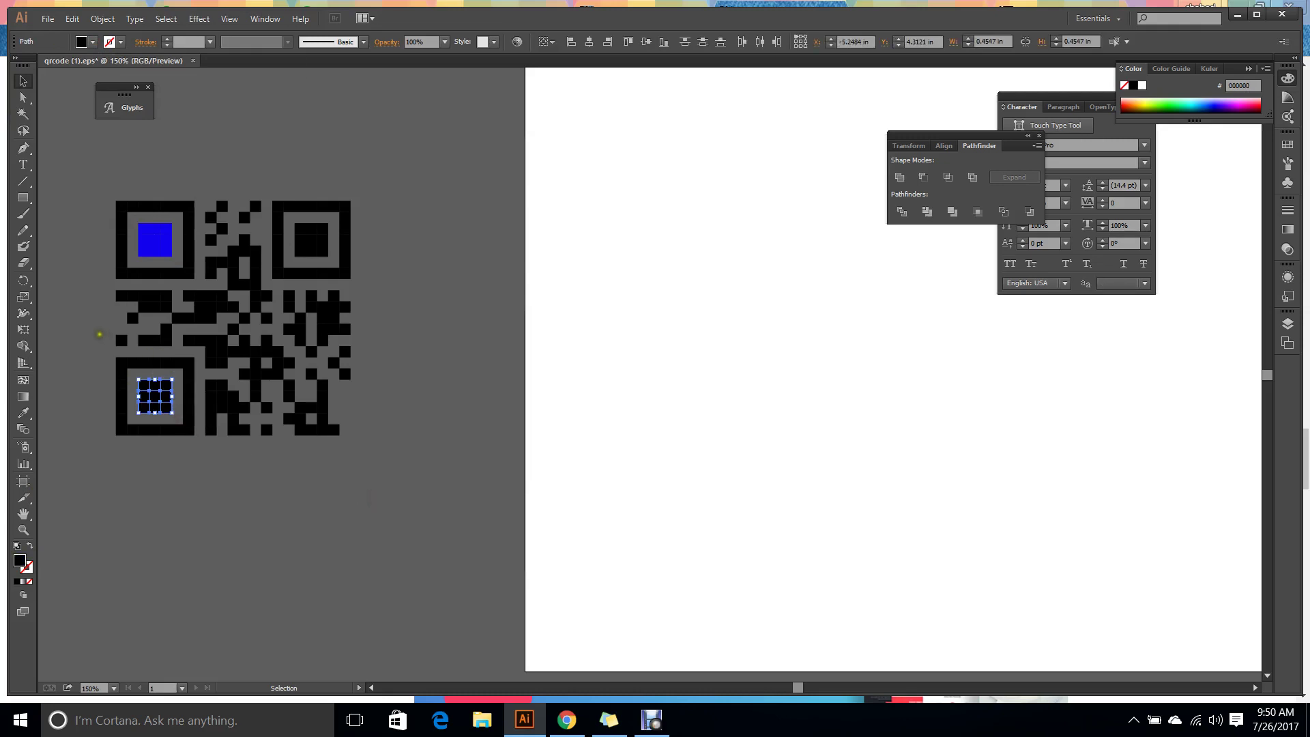
pyautogui.press('i')
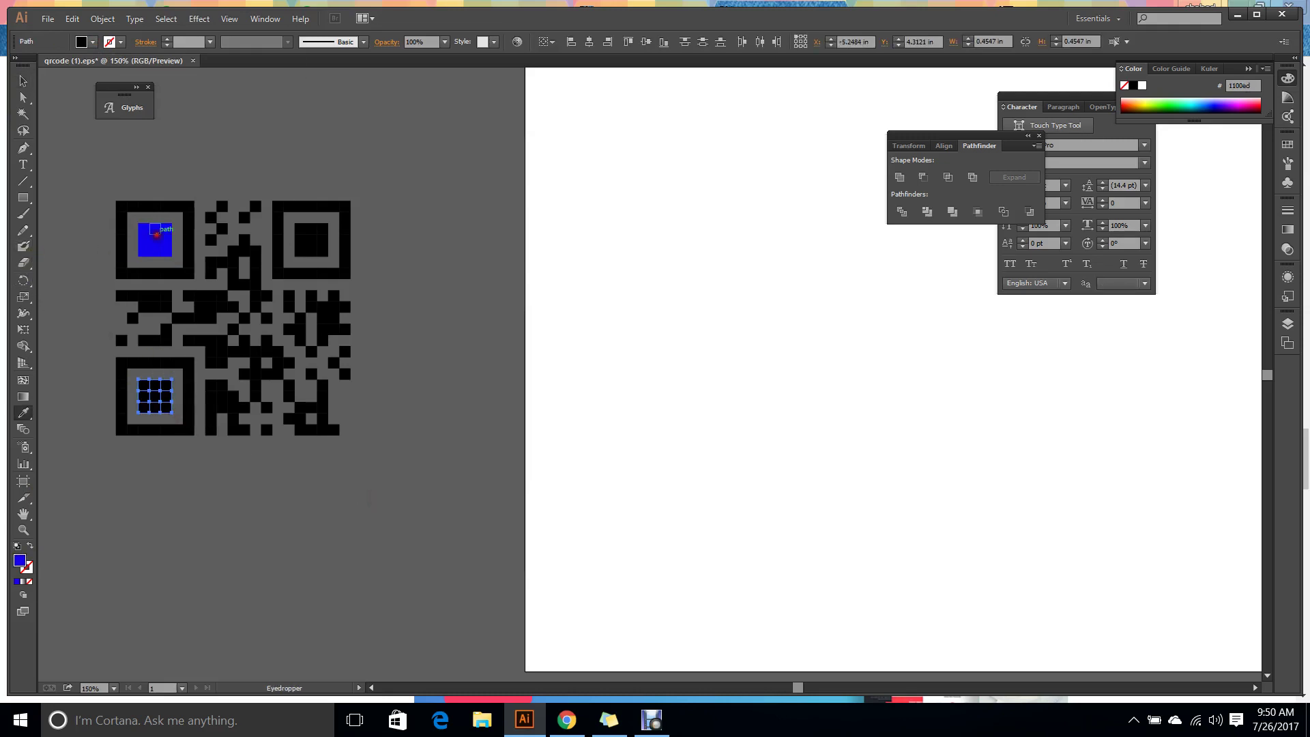
pyautogui.click(157, 235)
pyautogui.click(23, 81)
pyautogui.click(301, 220)
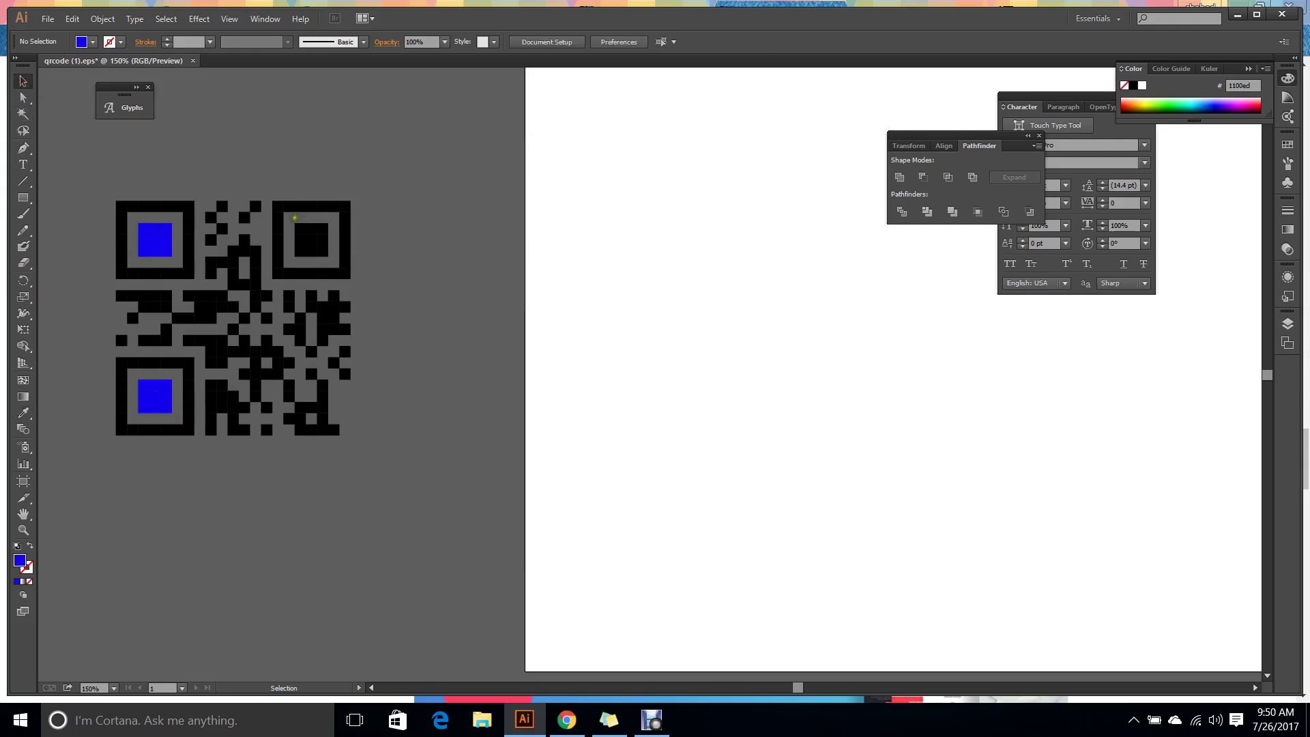
pyautogui.moveTo(331, 259); pyautogui.dragTo(330, 260)
pyautogui.press('i')
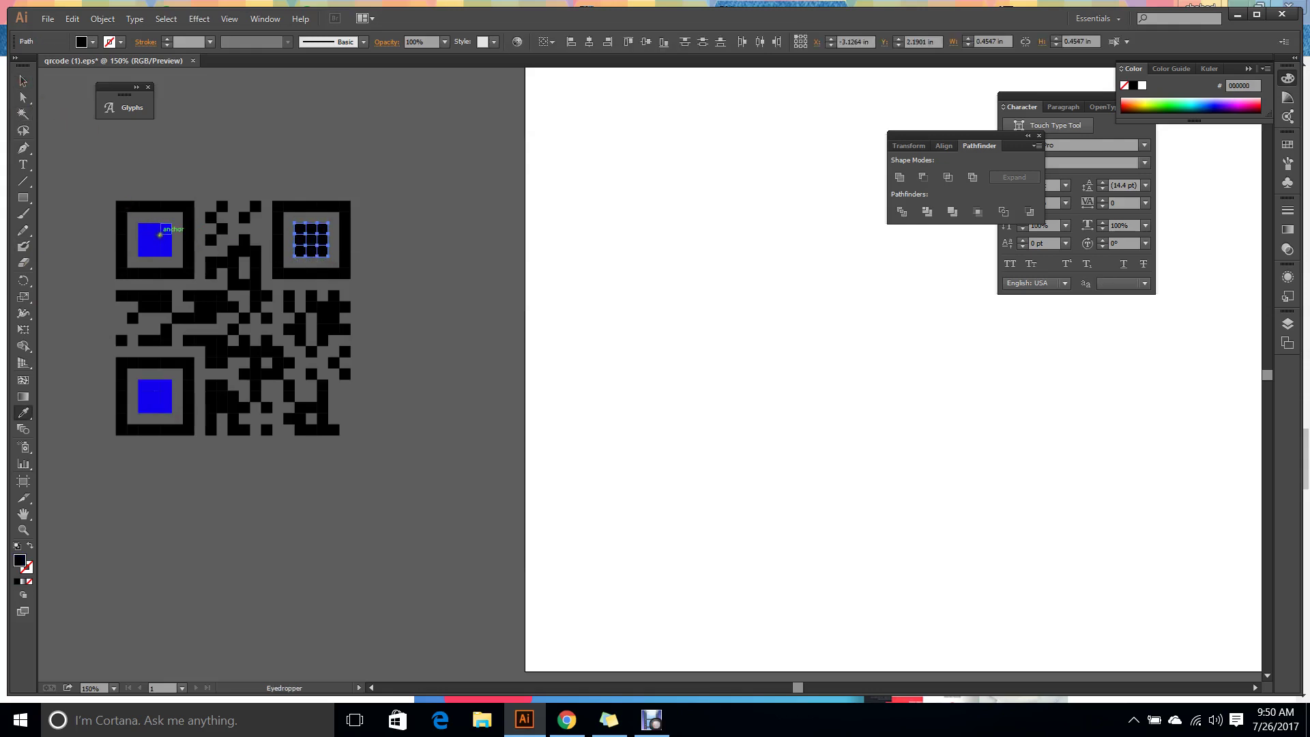
pyautogui.click(159, 235)
pyautogui.click(29, 85)
pyautogui.click(76, 140)
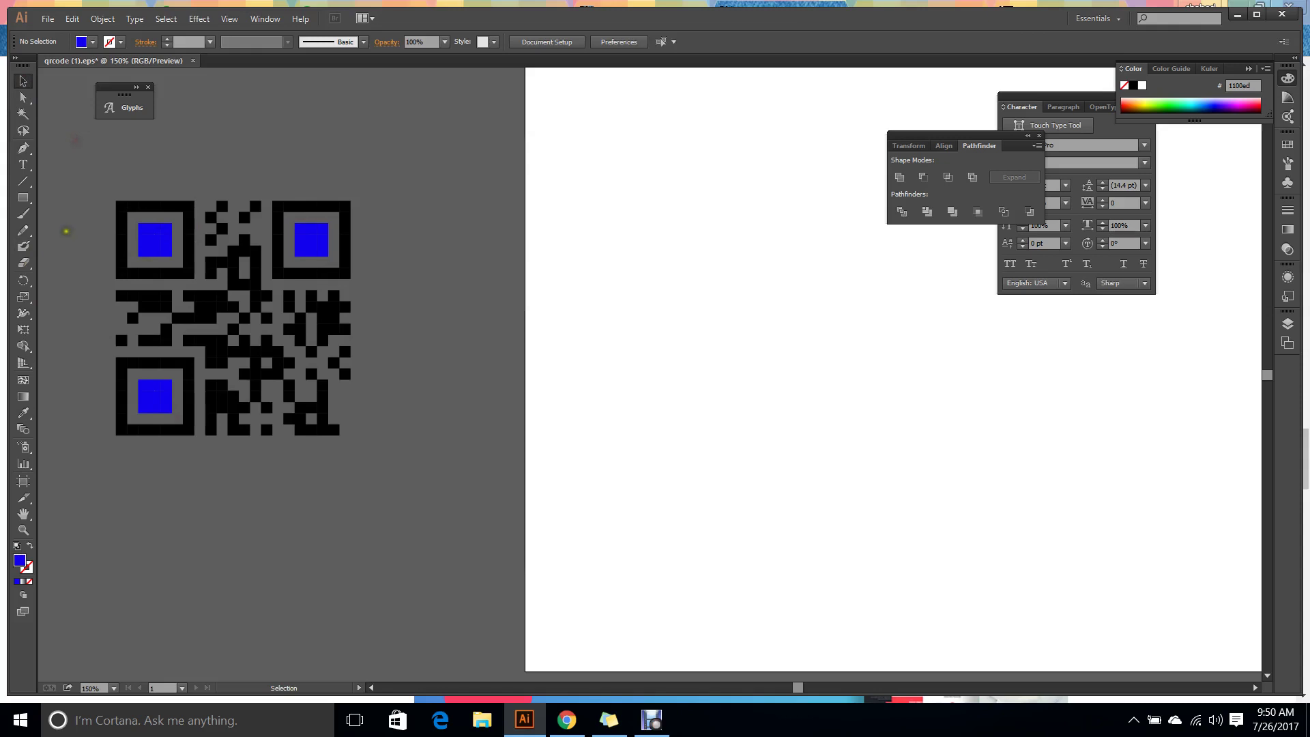
pyautogui.scroll(2, 300, 239)
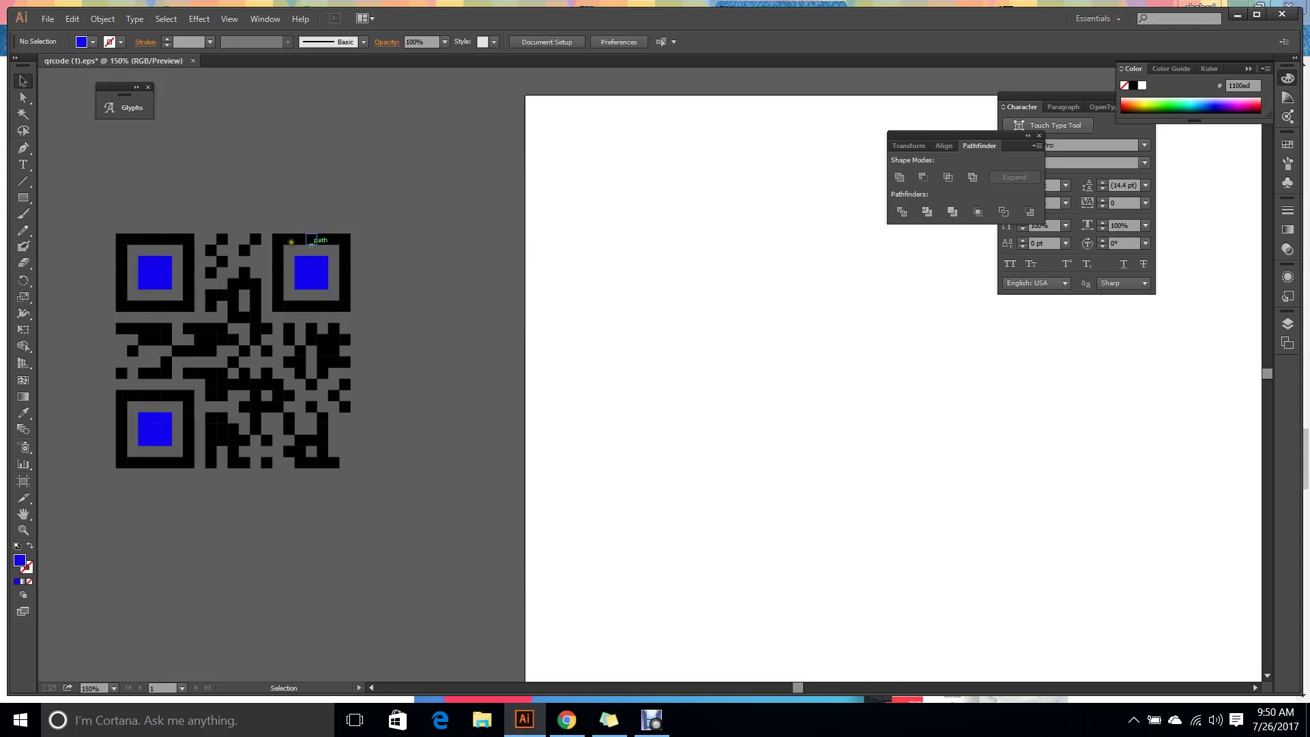
# Draw a rectangle around the QR code as a 6 pt black border.
pyautogui.click(345, 407)
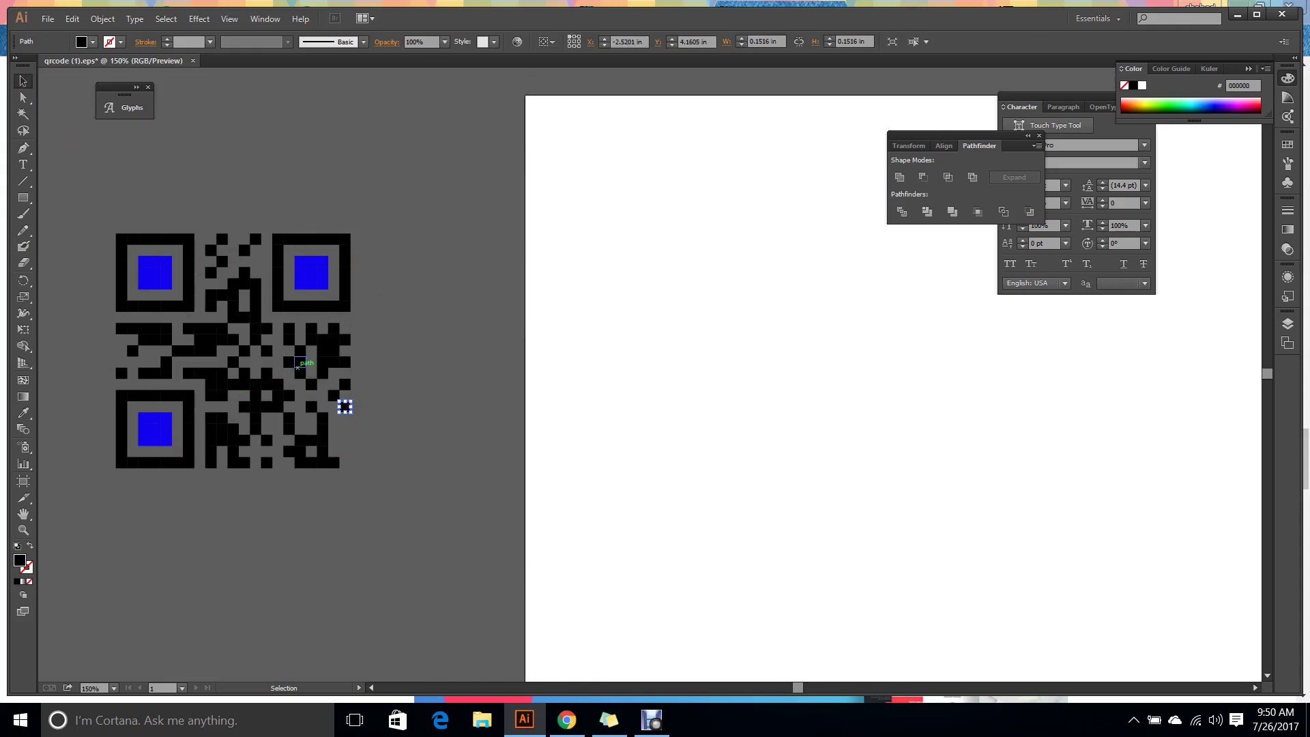
pyautogui.click(444, 380)
pyautogui.click(31, 198)
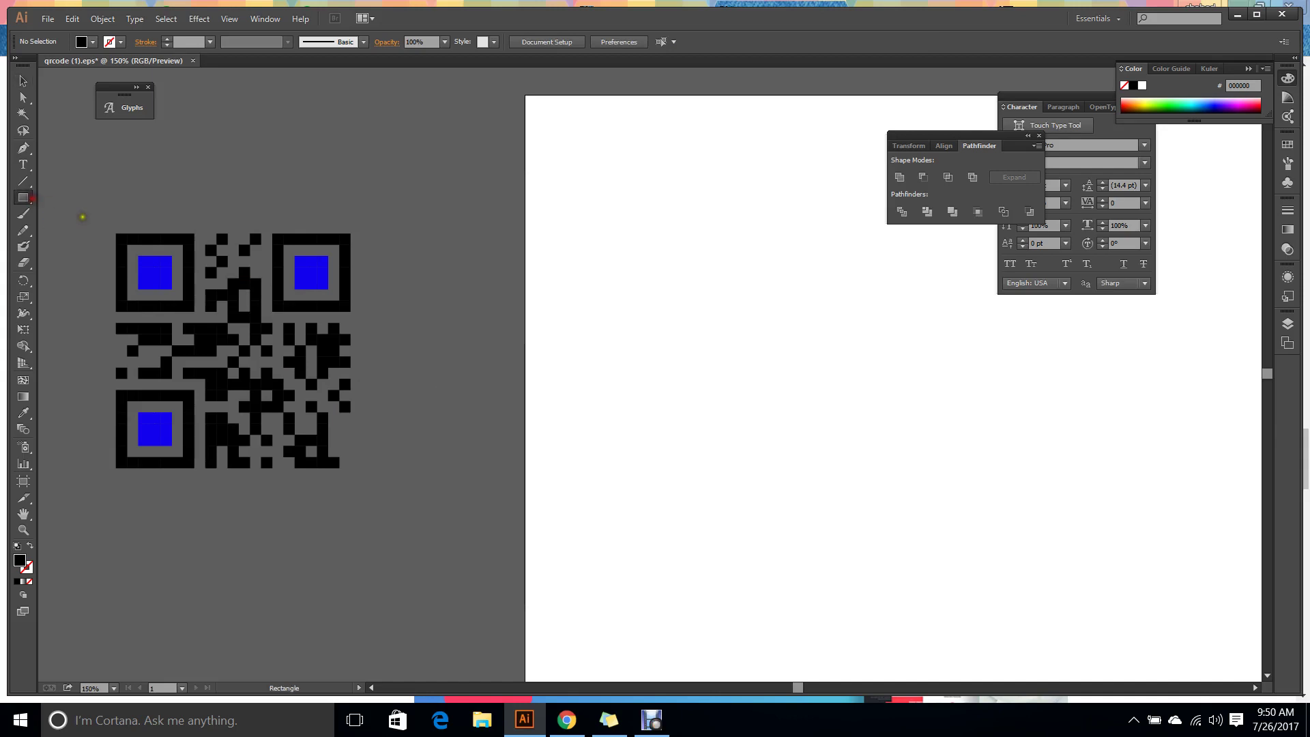
pyautogui.moveTo(101, 217); pyautogui.dragTo(101, 222)
pyautogui.moveTo(345, 448); pyautogui.dragTo(367, 488)
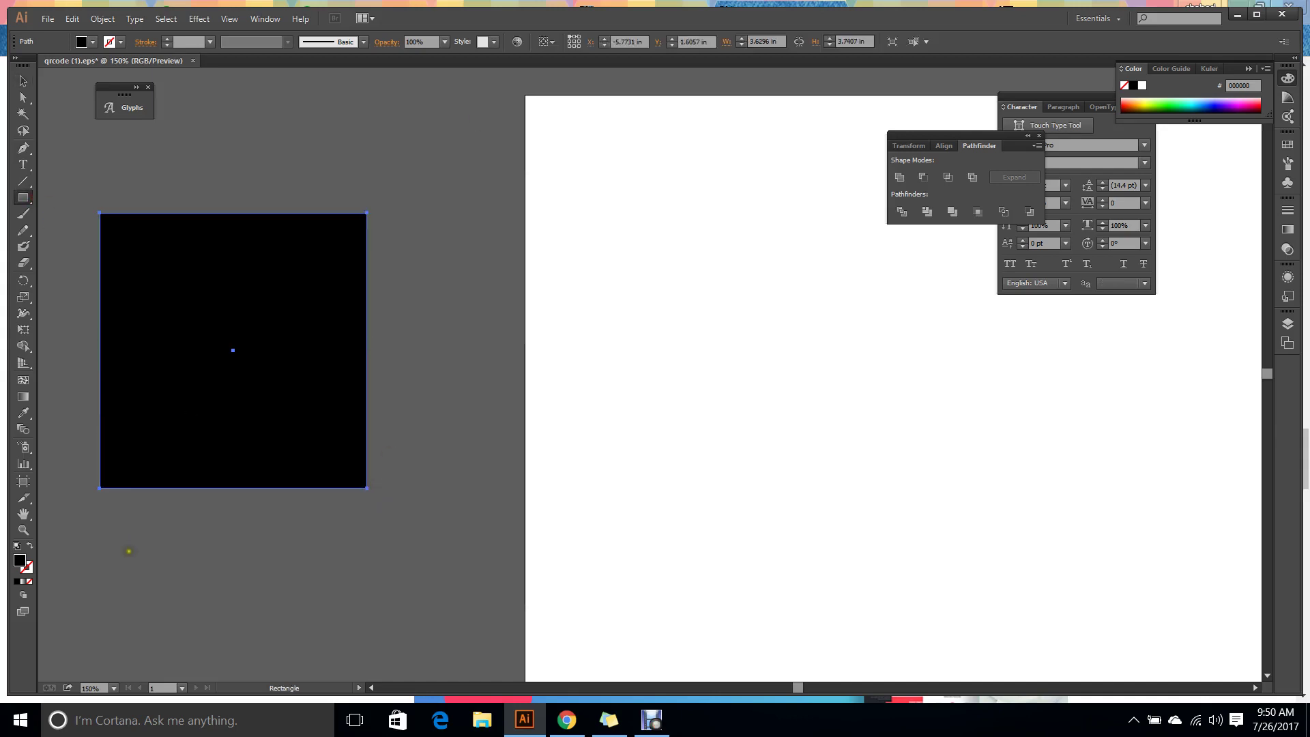
pyautogui.hotkey('shift', 'x')
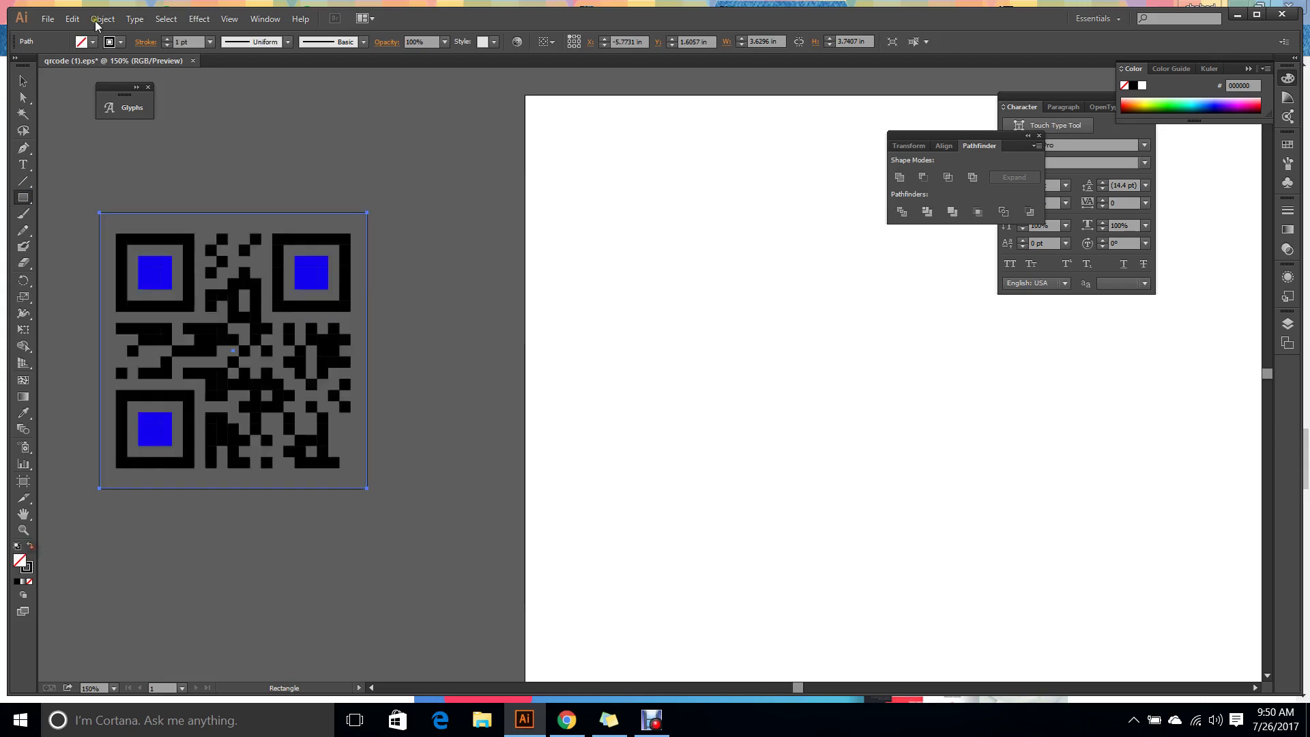
pyautogui.click(210, 42)
pyautogui.click(239, 174)
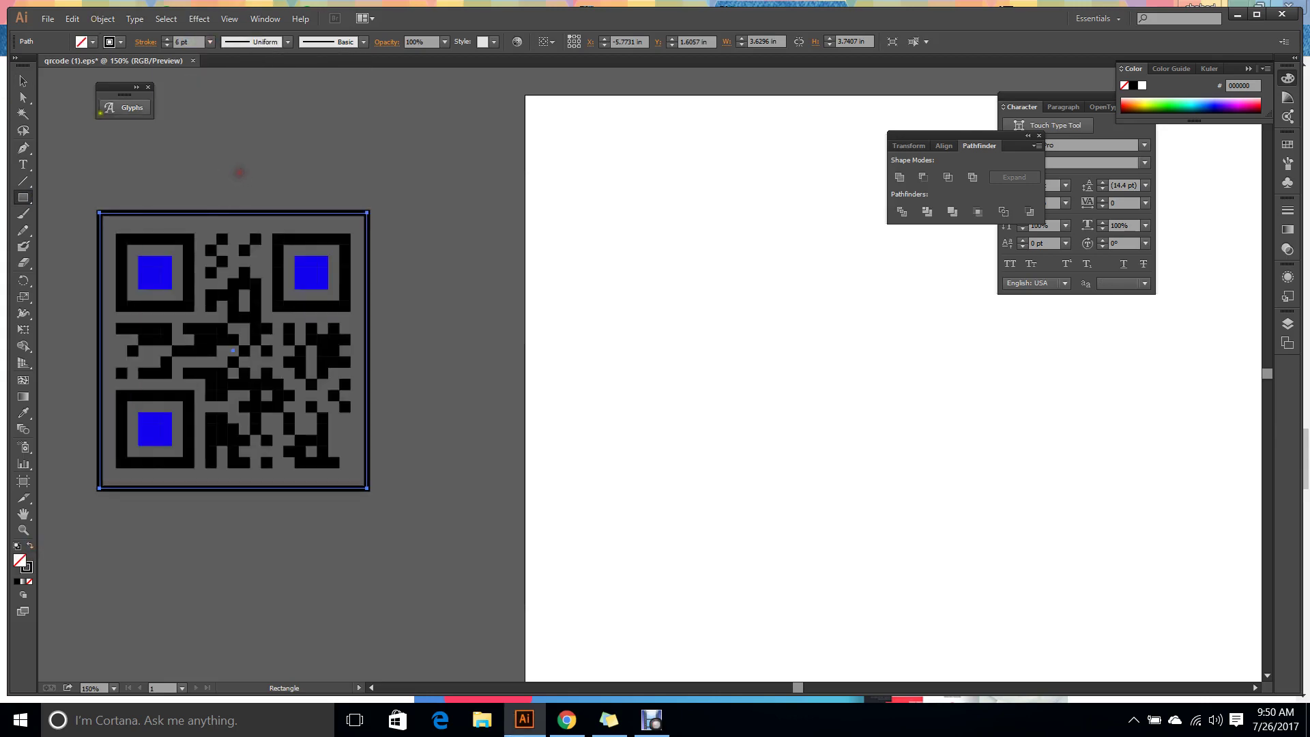
pyautogui.press('v')
pyautogui.click(116, 133)
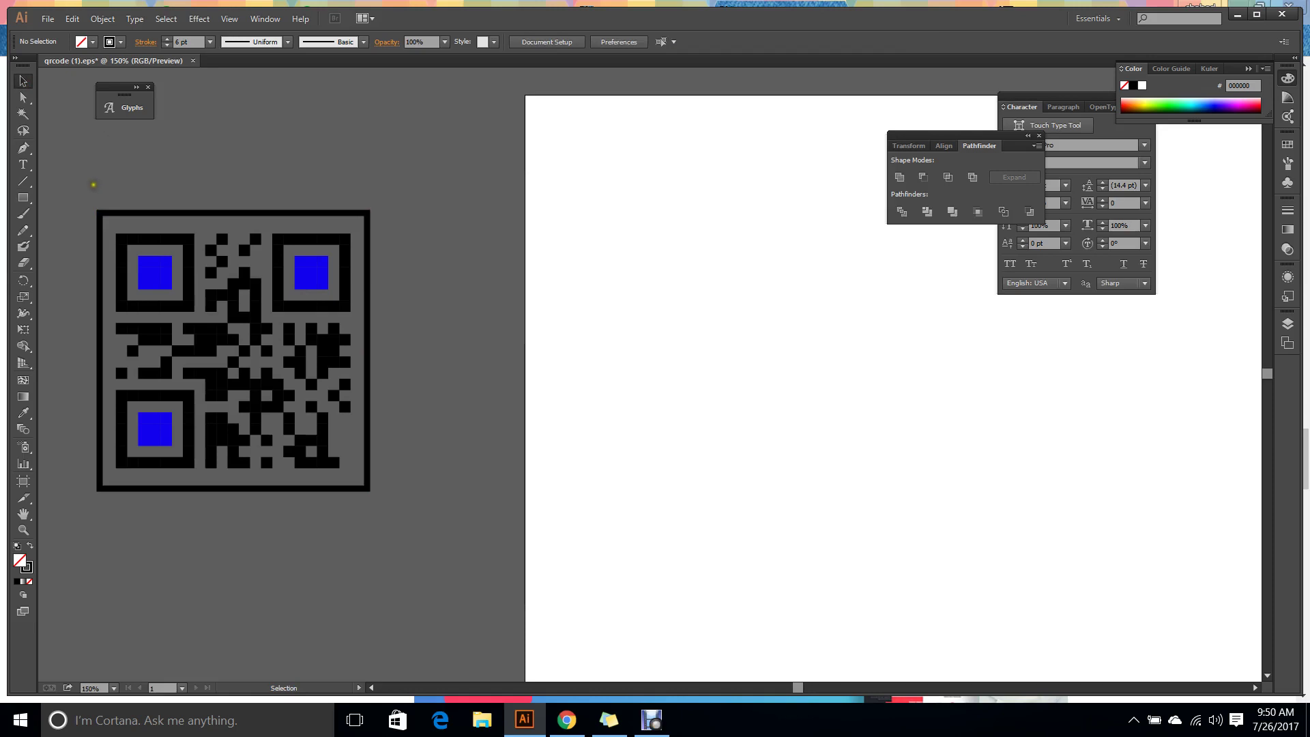
# Group the QR code with its border, place it on the artboard, then delete it.
pyautogui.moveTo(188, 350); pyautogui.dragTo(395, 544)
pyautogui.rightClick(232, 307)
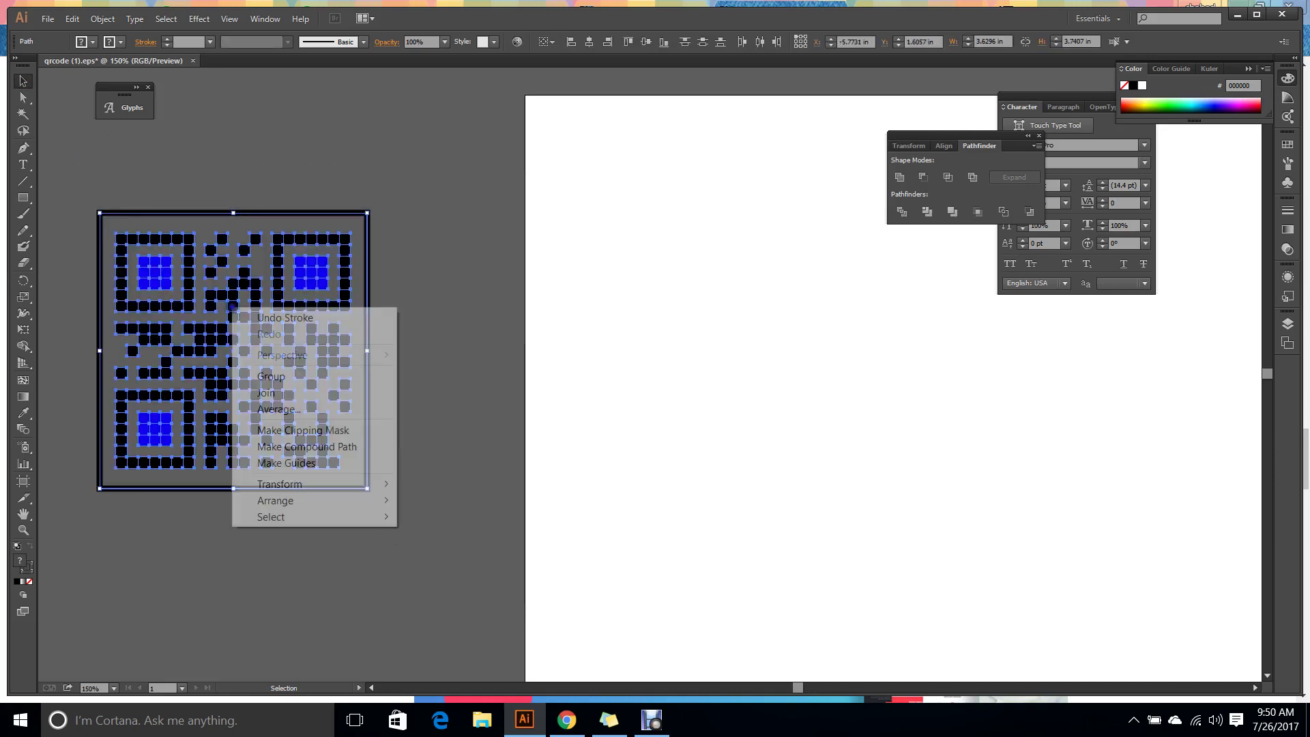
pyautogui.click(319, 375)
pyautogui.moveTo(341, 314); pyautogui.dragTo(833, 354)
pyautogui.click(901, 408)
pyautogui.click(965, 412)
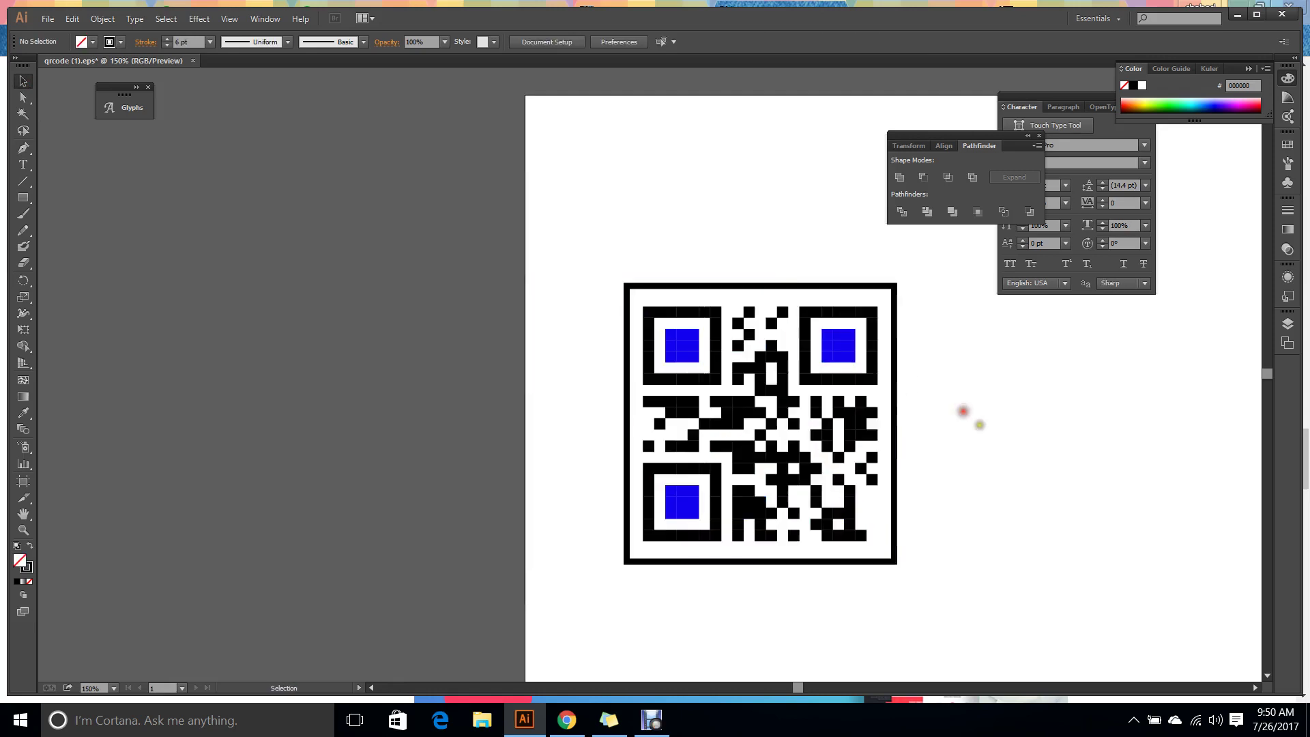
pyautogui.moveTo(996, 426); pyautogui.dragTo(708, 316)
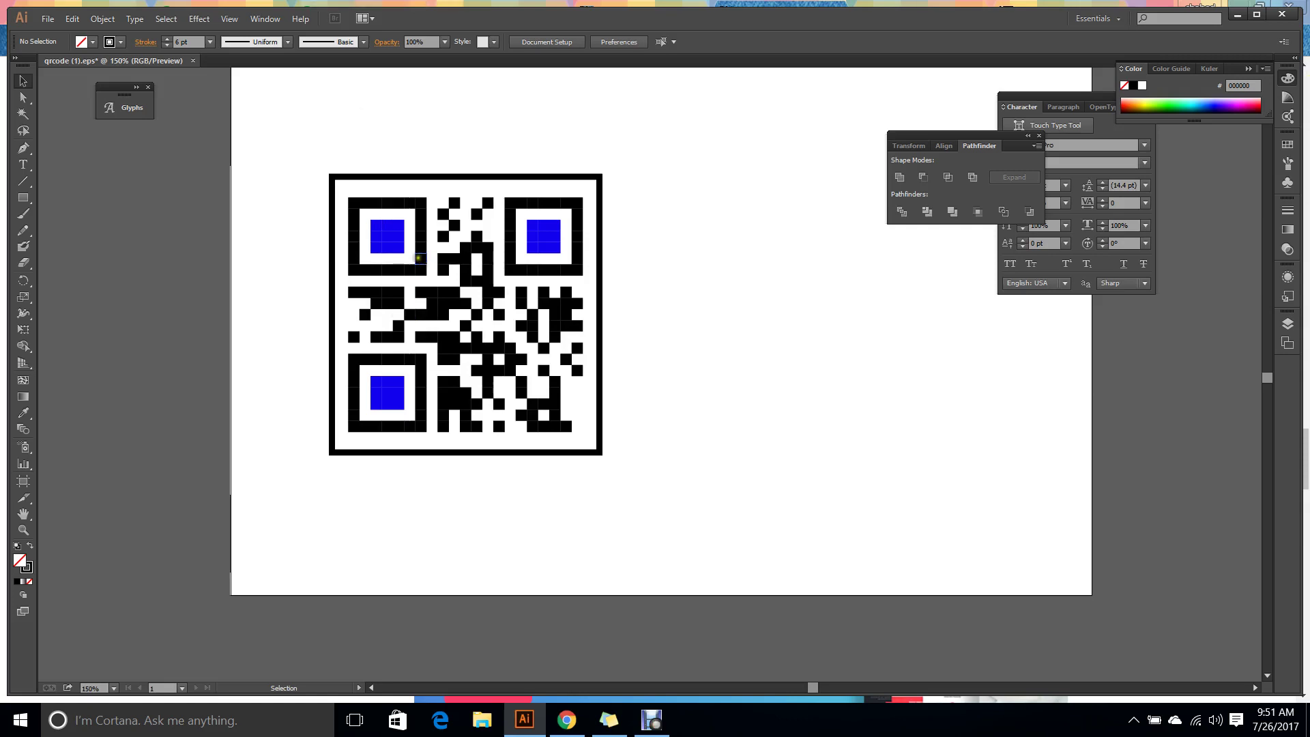
pyautogui.click(549, 228)
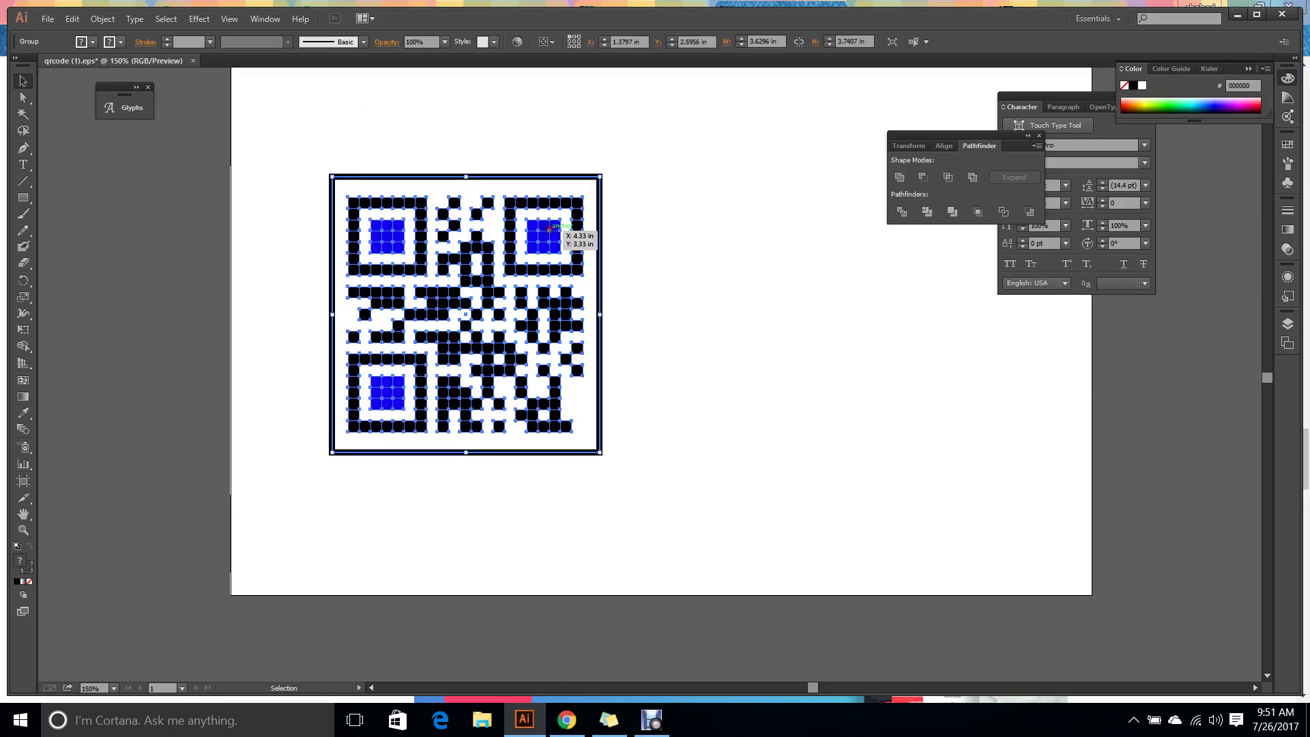
pyautogui.press('Delete')
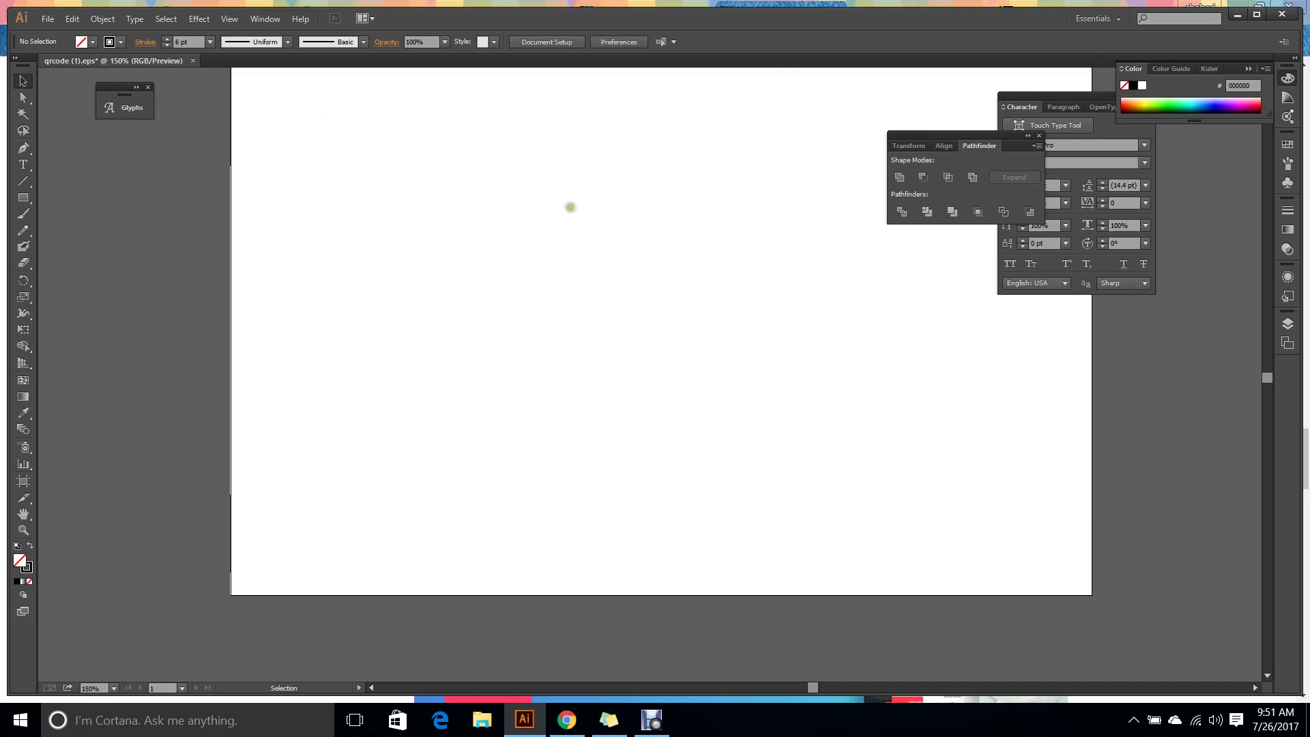
# Bring up the CTSB-01 Facebook group, dismiss the chat popup, and scroll through classmates' card posts.
pyautogui.click(566, 720)
pyautogui.scroll(5, 535, 428)
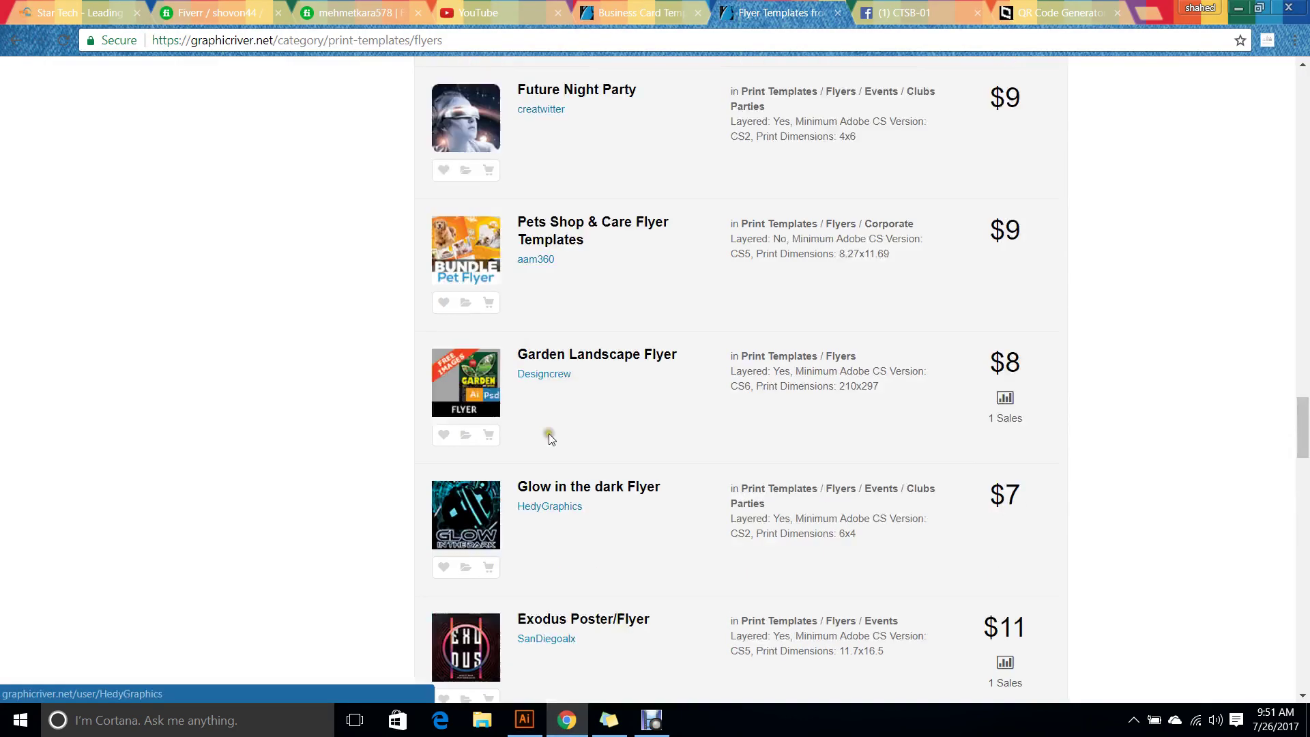
pyautogui.click(908, 12)
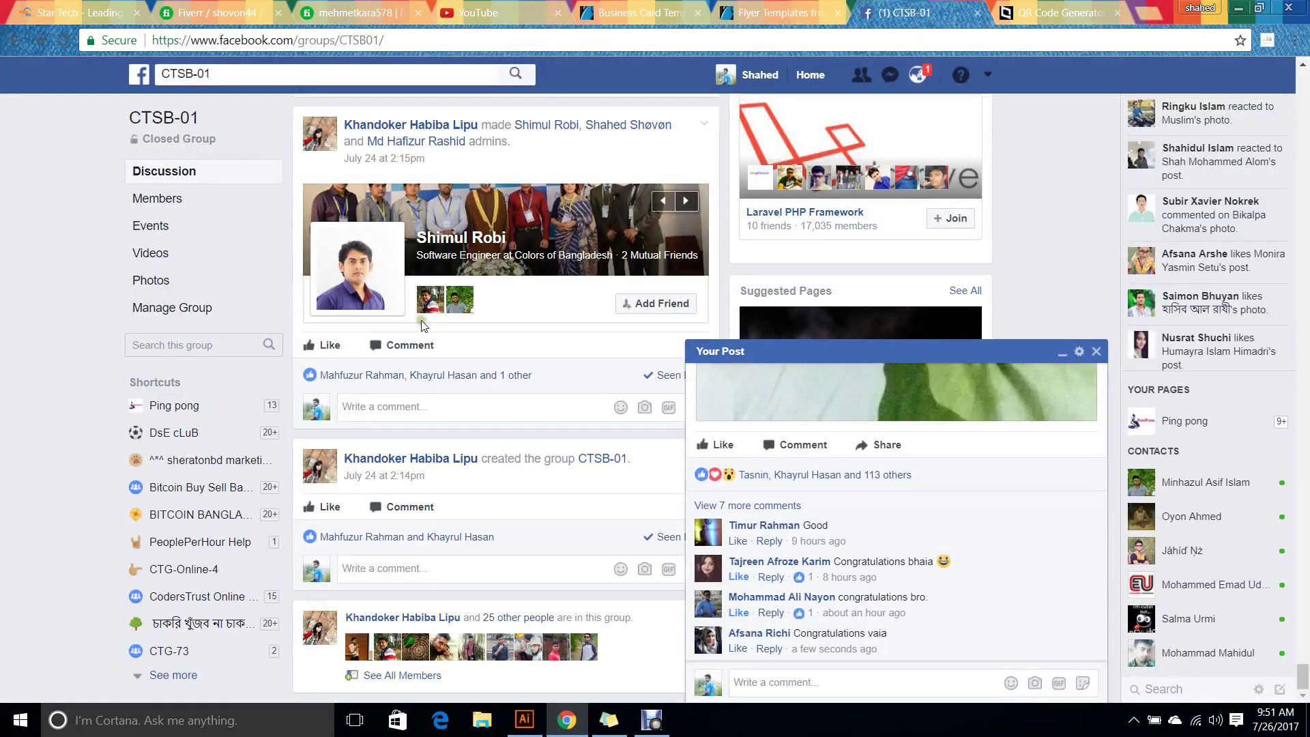
pyautogui.click(1097, 351)
pyautogui.scroll(11, 814, 196)
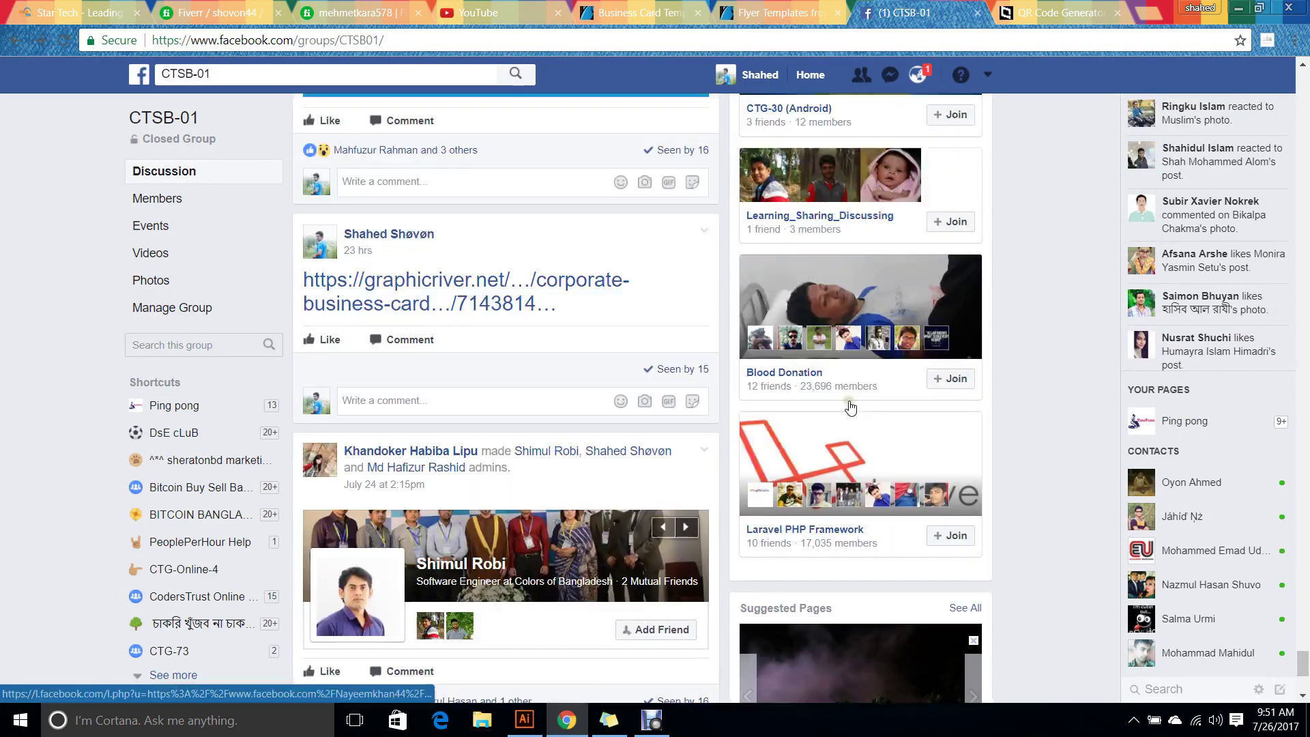
pyautogui.scroll(15, 708, 346)
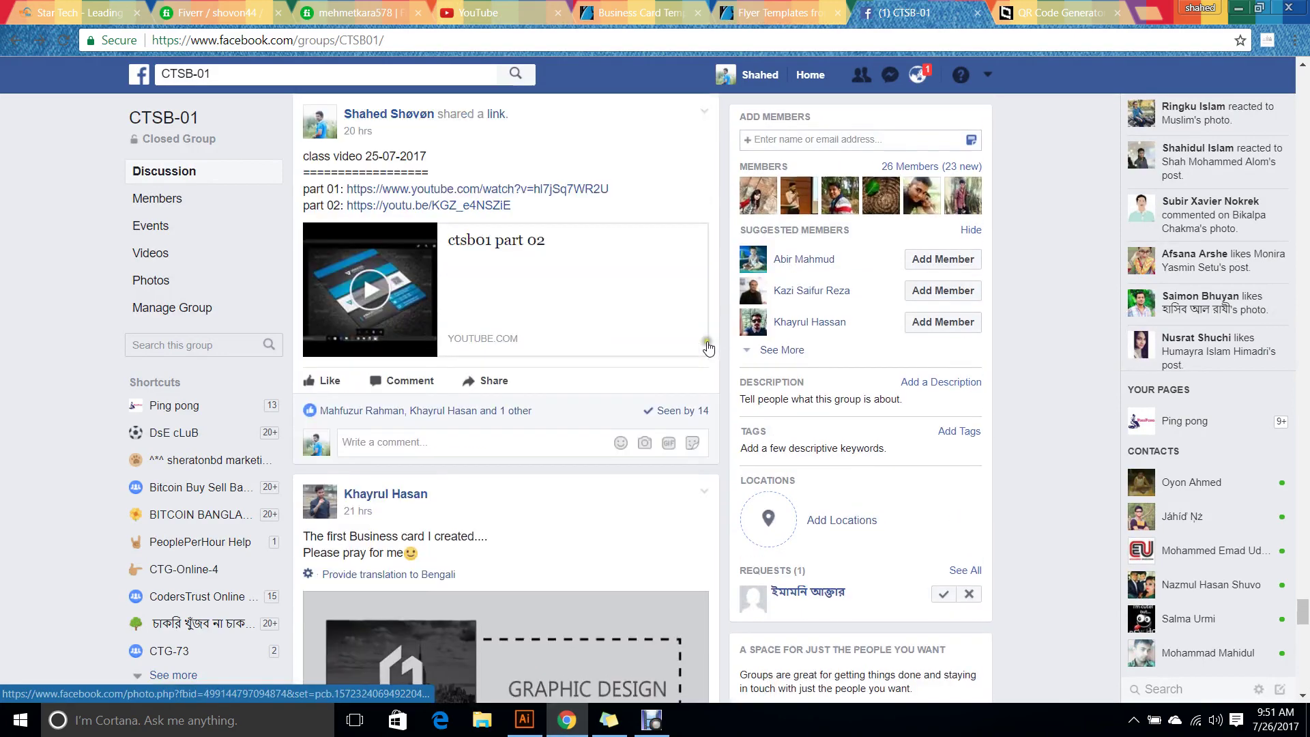
pyautogui.scroll(12, 708, 348)
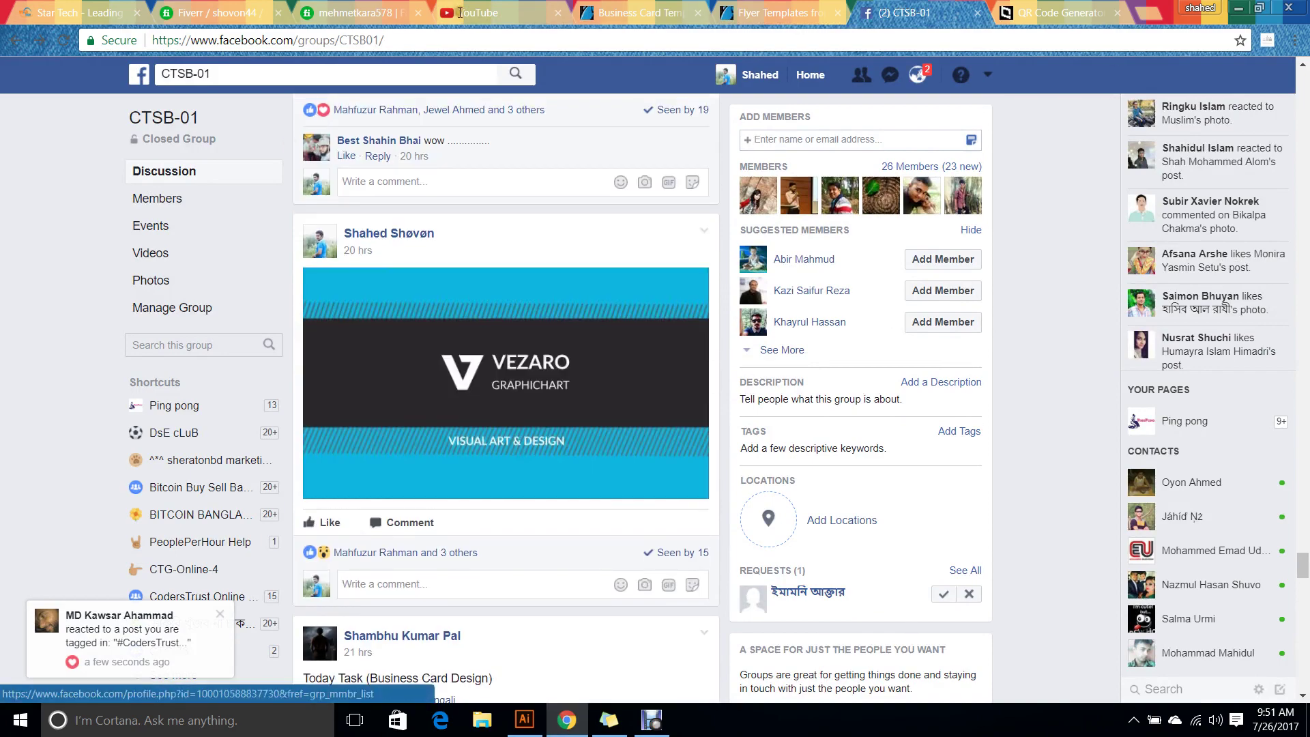
pyautogui.scroll(10, 394, 236)
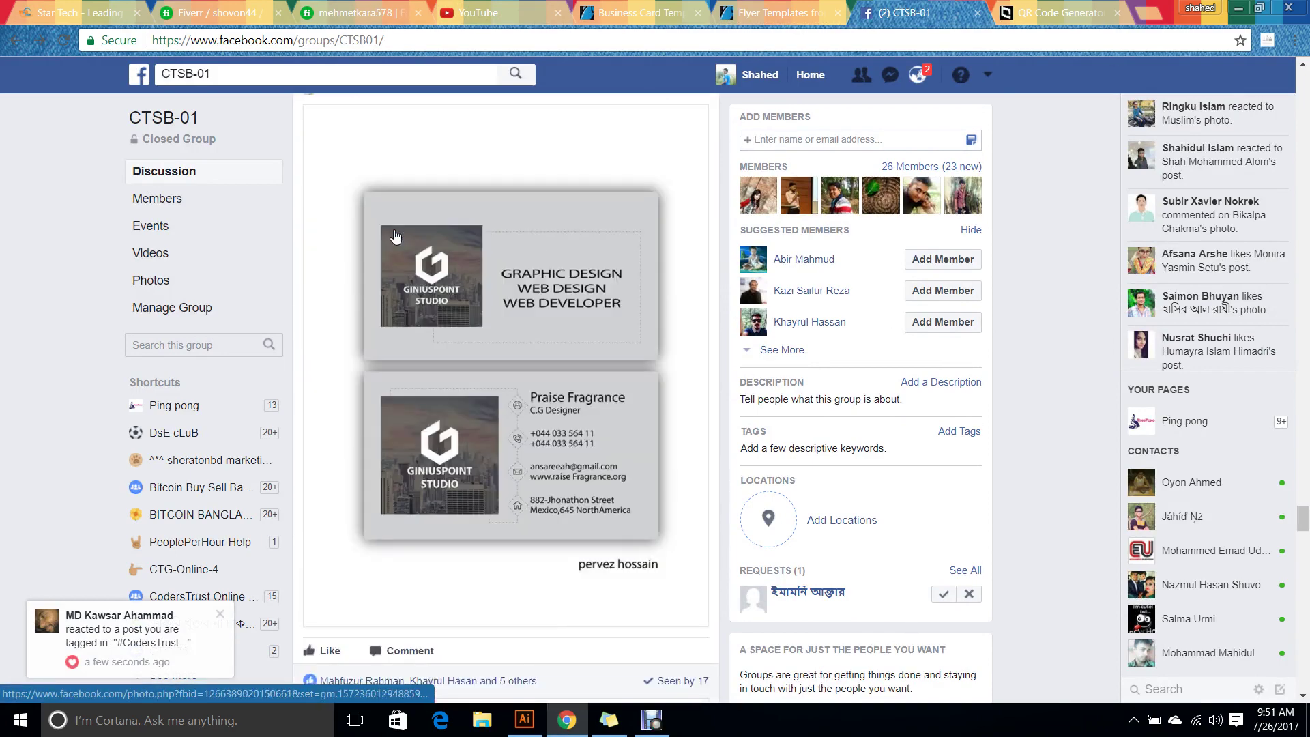
pyautogui.scroll(10, 80, 248)
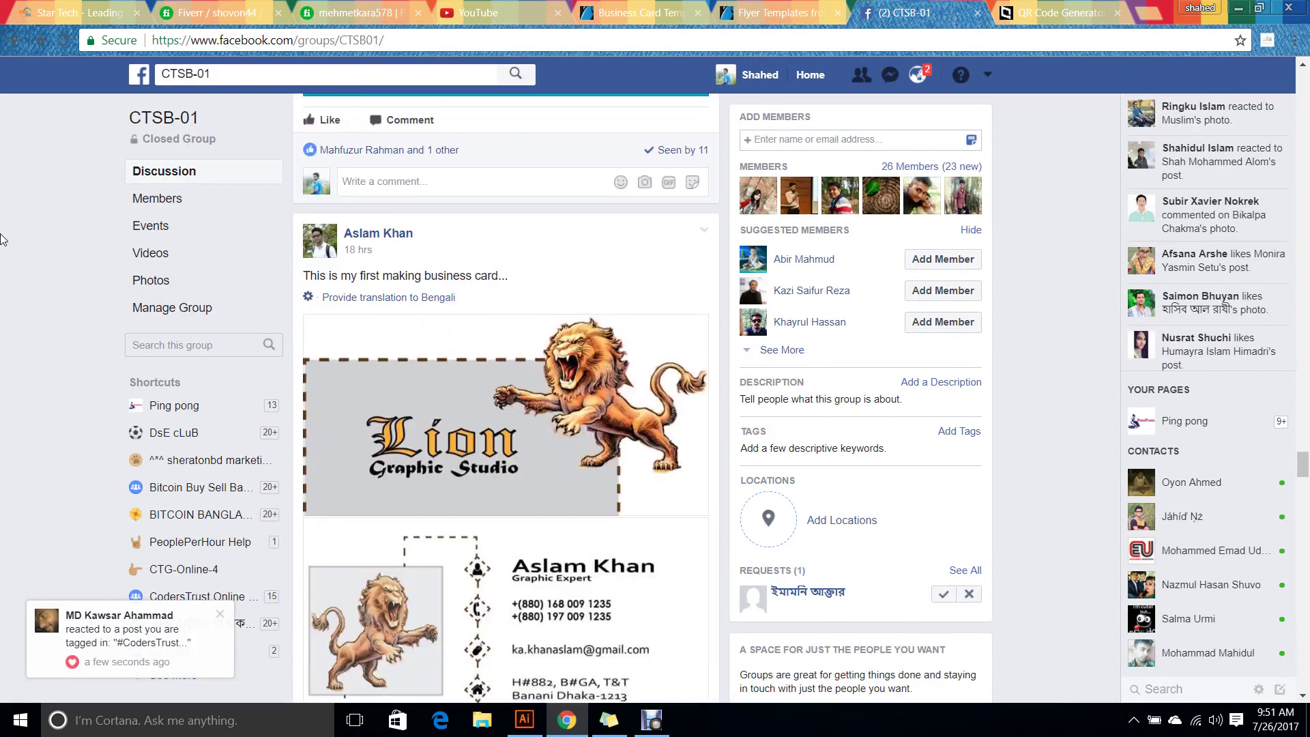
pyautogui.scroll(4, 23, 228)
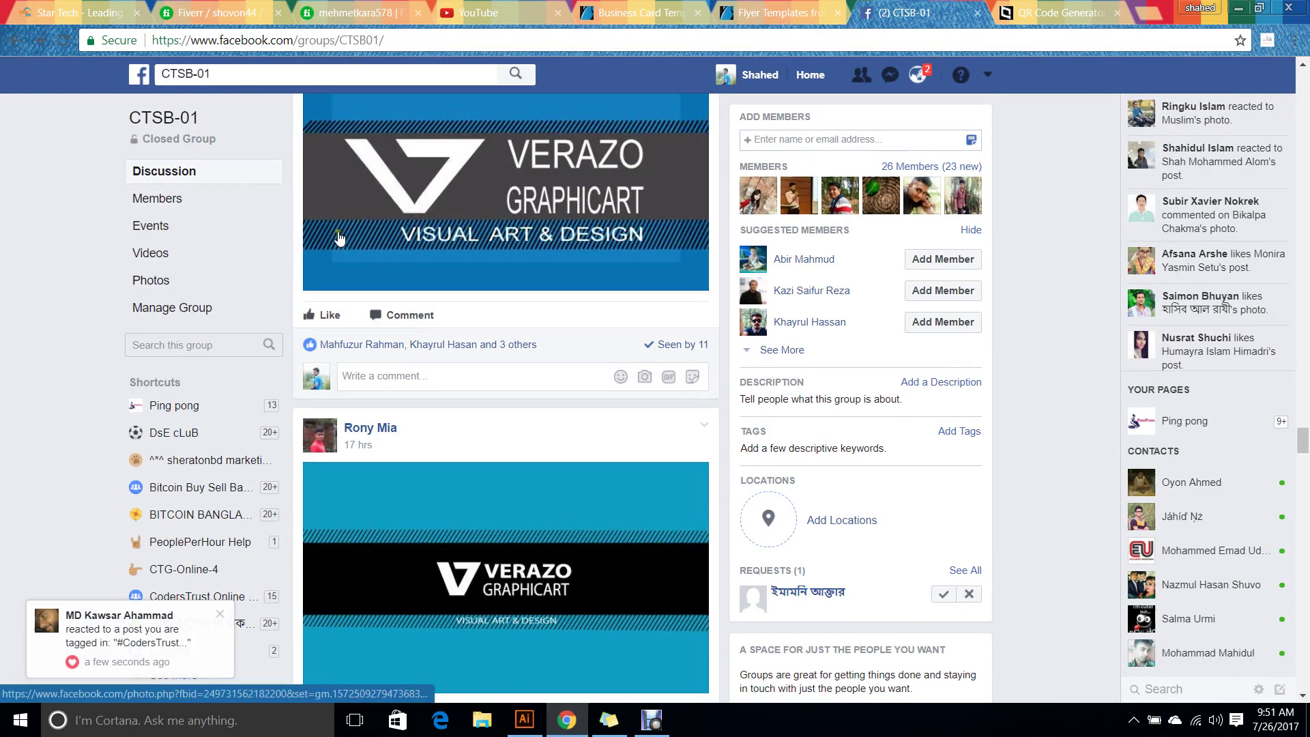
pyautogui.scroll(4, 355, 254)
pyautogui.click(459, 304)
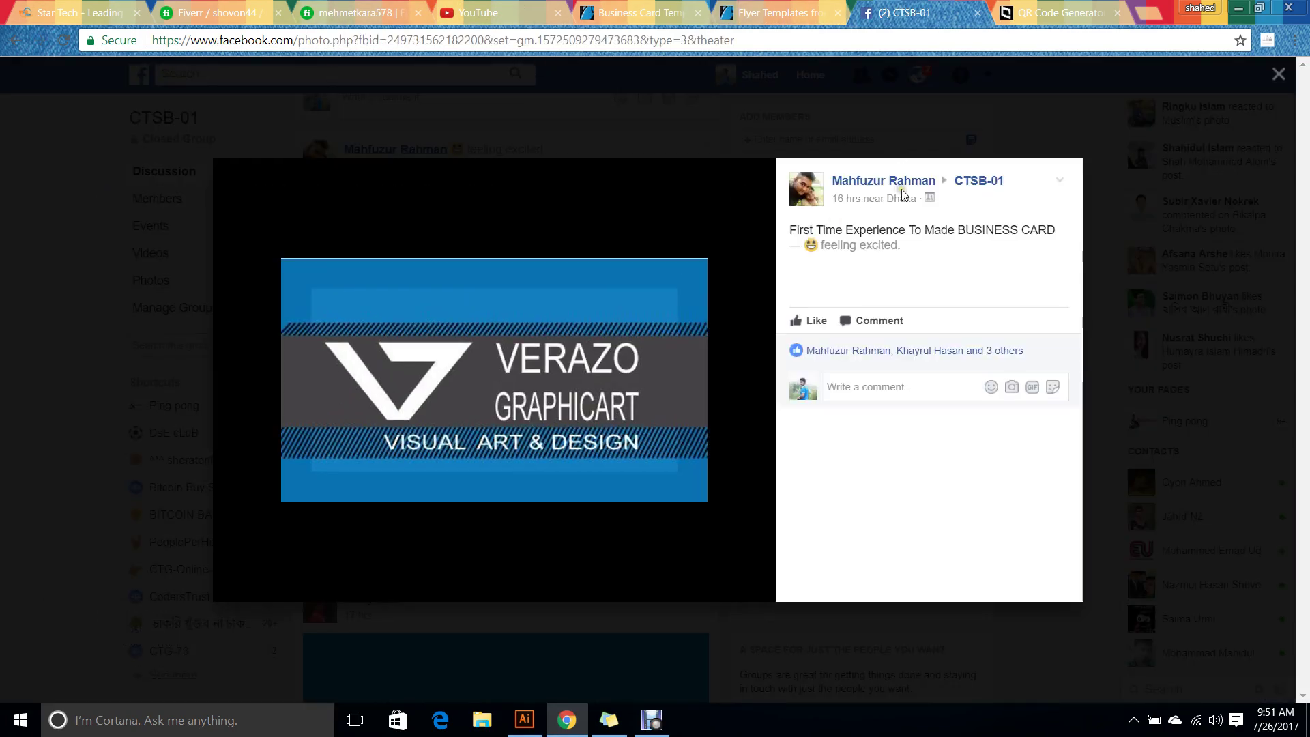
pyautogui.click(31, 277)
pyautogui.scroll(8, 311, 334)
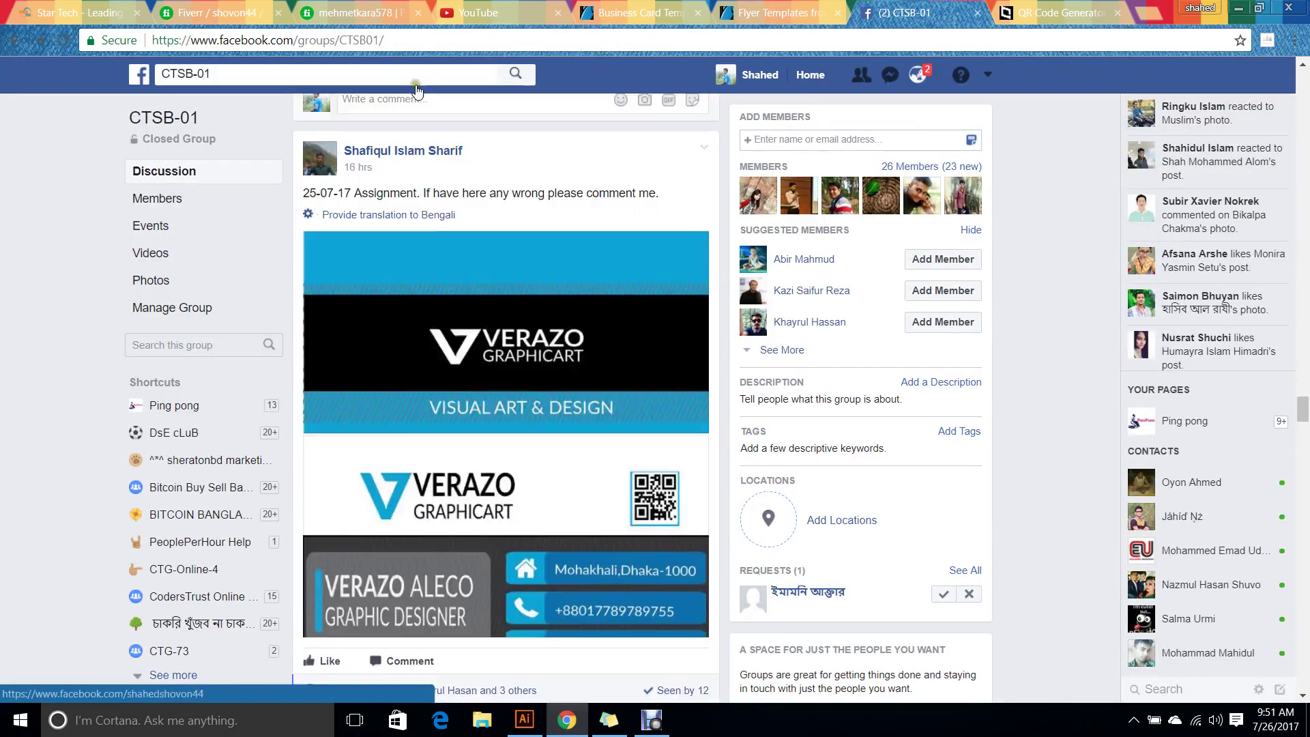
pyautogui.click(440, 471)
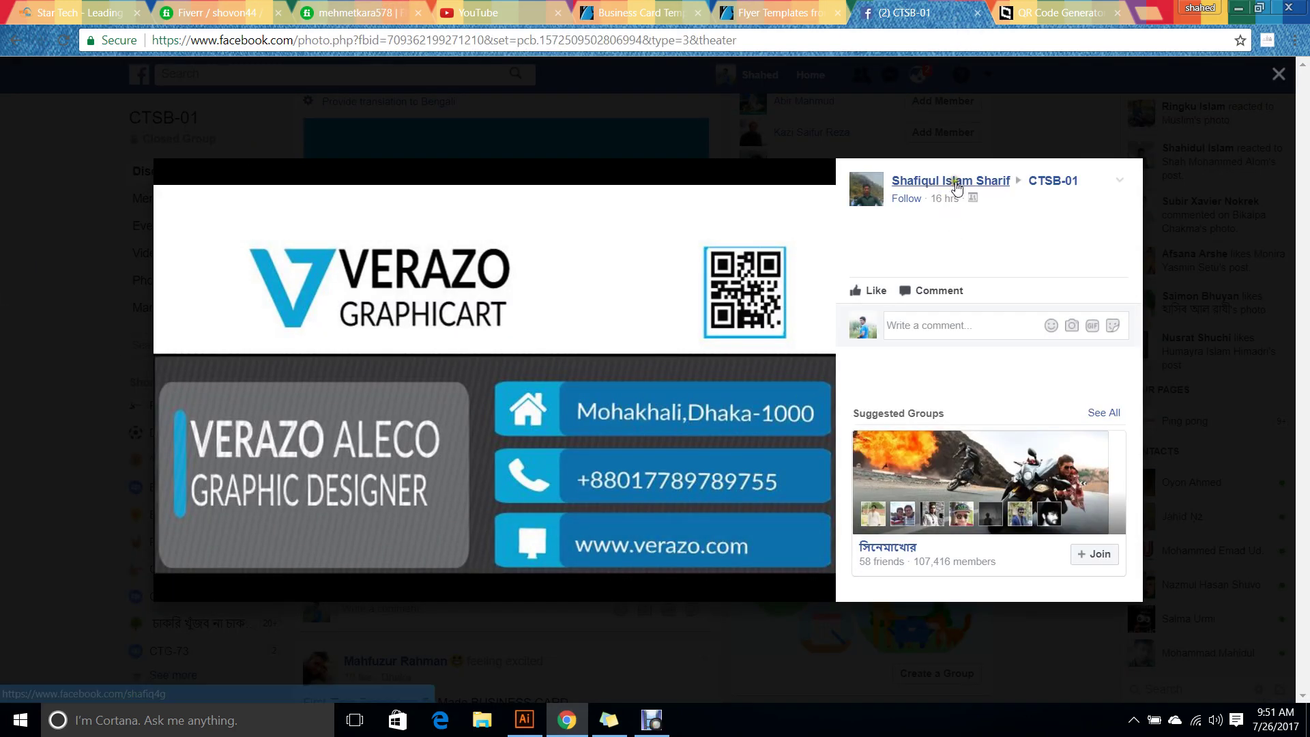
pyautogui.moveTo(957, 188)
pyautogui.moveTo(566, 399)
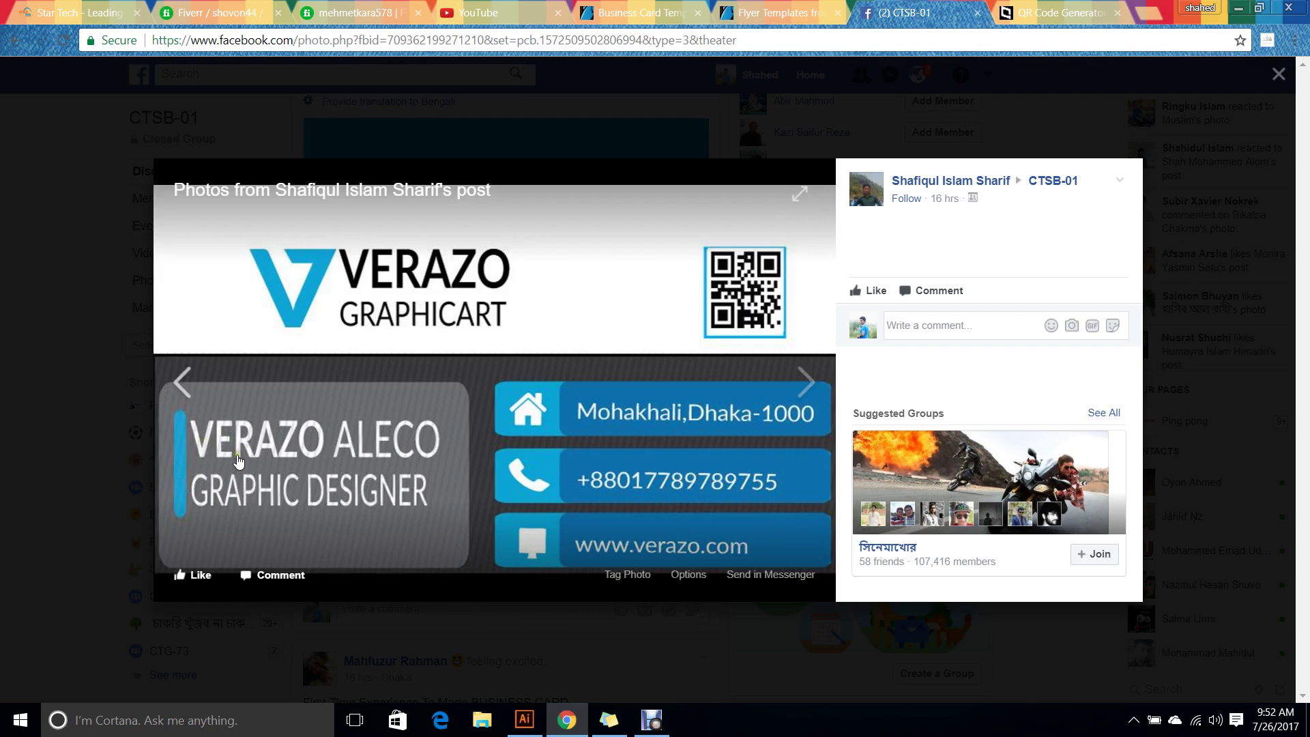
# Close the first card photo, view another member's business-card photo full size, then close it.
pyautogui.click(23, 457)
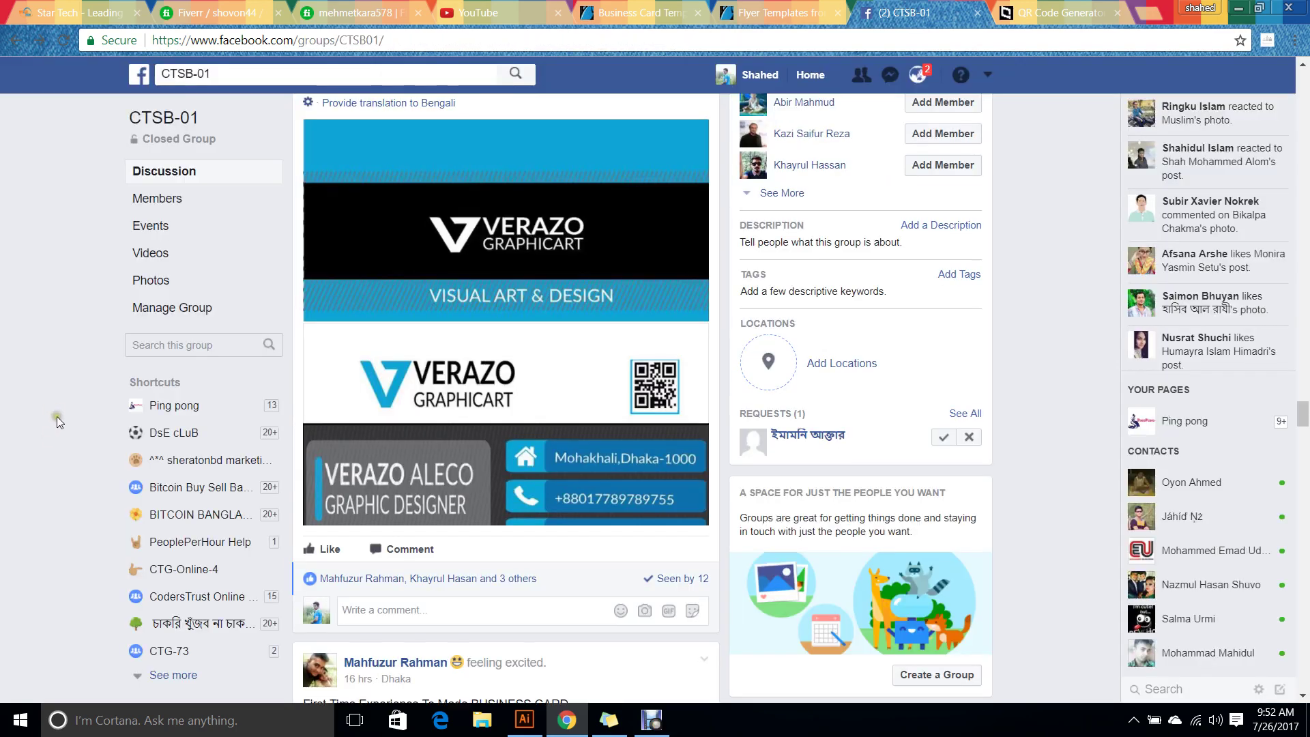
pyautogui.scroll(10, 60, 412)
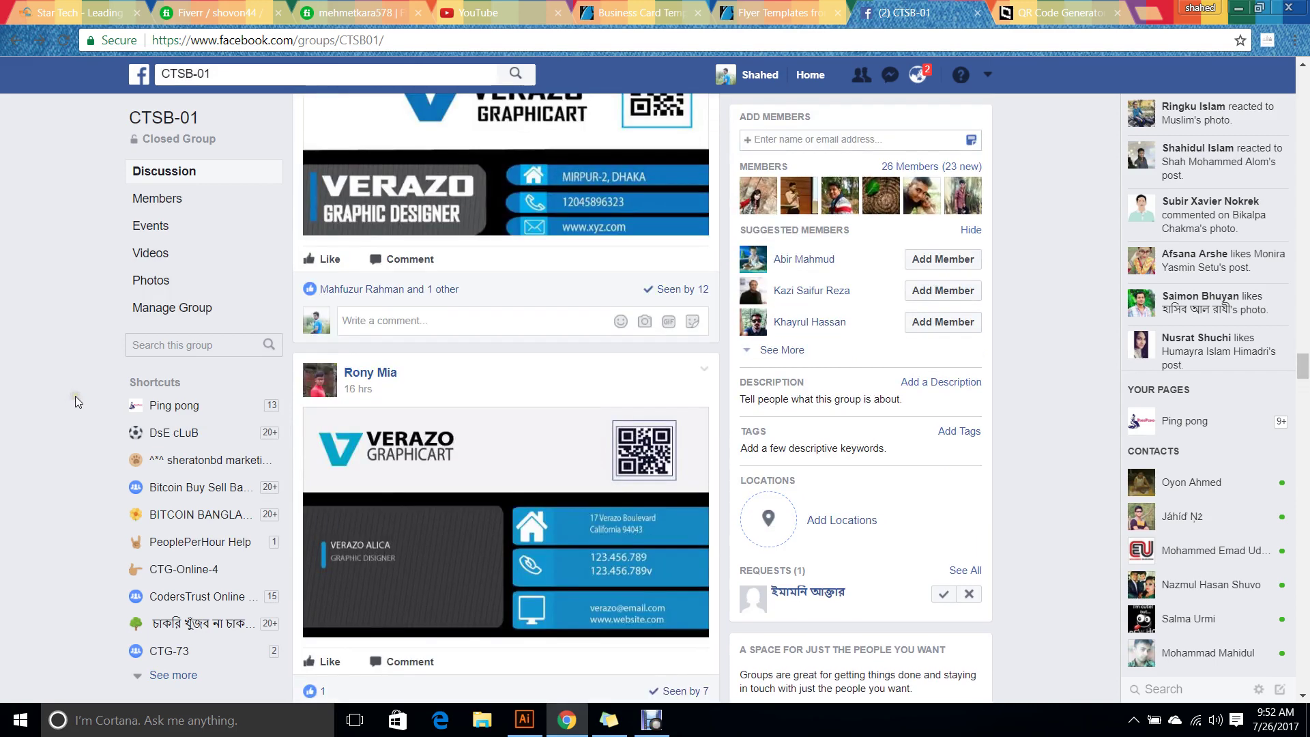
pyautogui.click(438, 522)
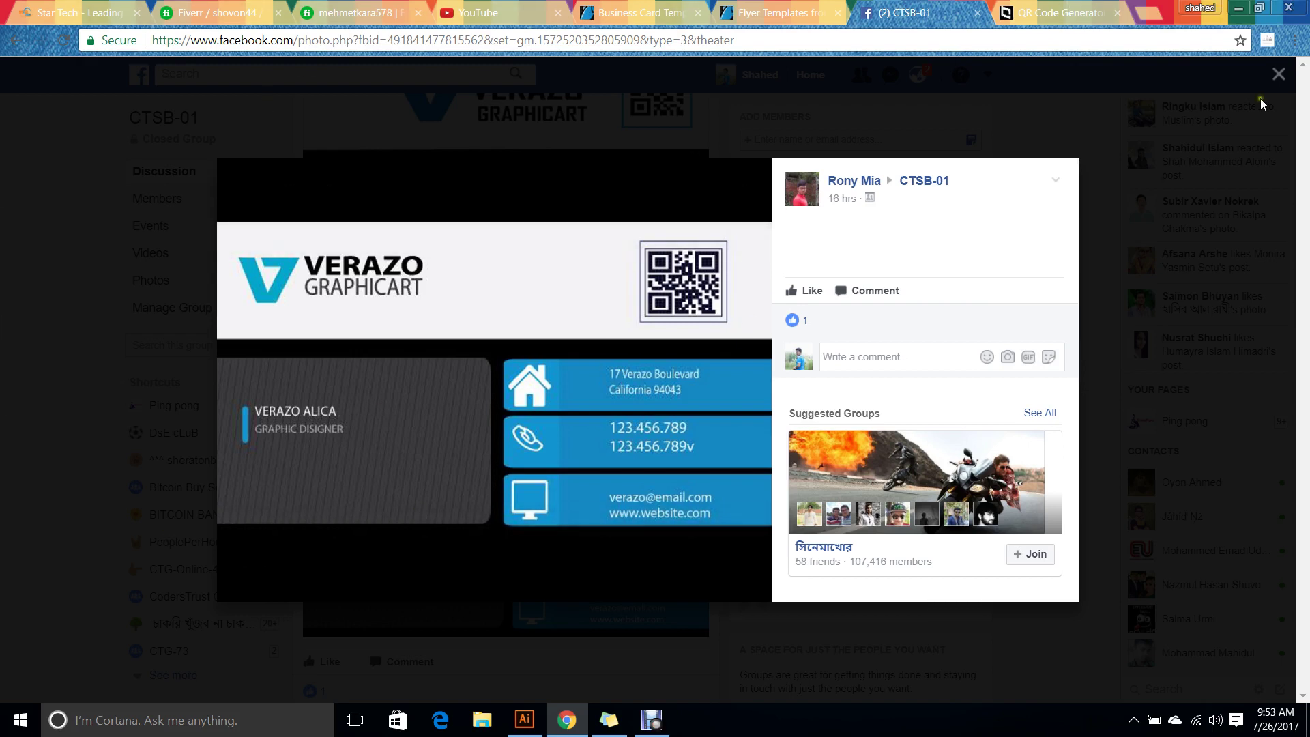
pyautogui.moveTo(806, 190)
pyautogui.click(1, 225)
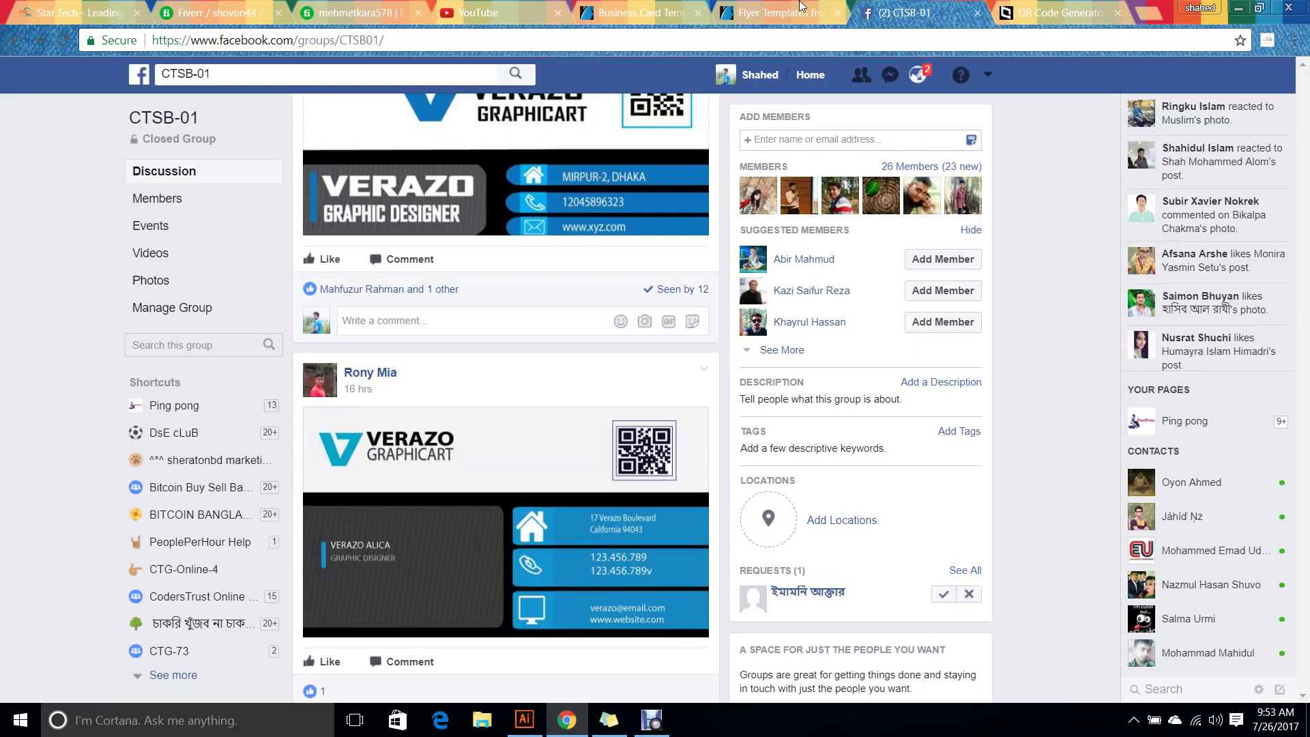
# View the white-and-dark VERAZO GRAPHICART card with blue contact bars full size, then return to Illustrator.
pyautogui.scroll(-3, 471, 488)
pyautogui.scroll(-4, 495, 483)
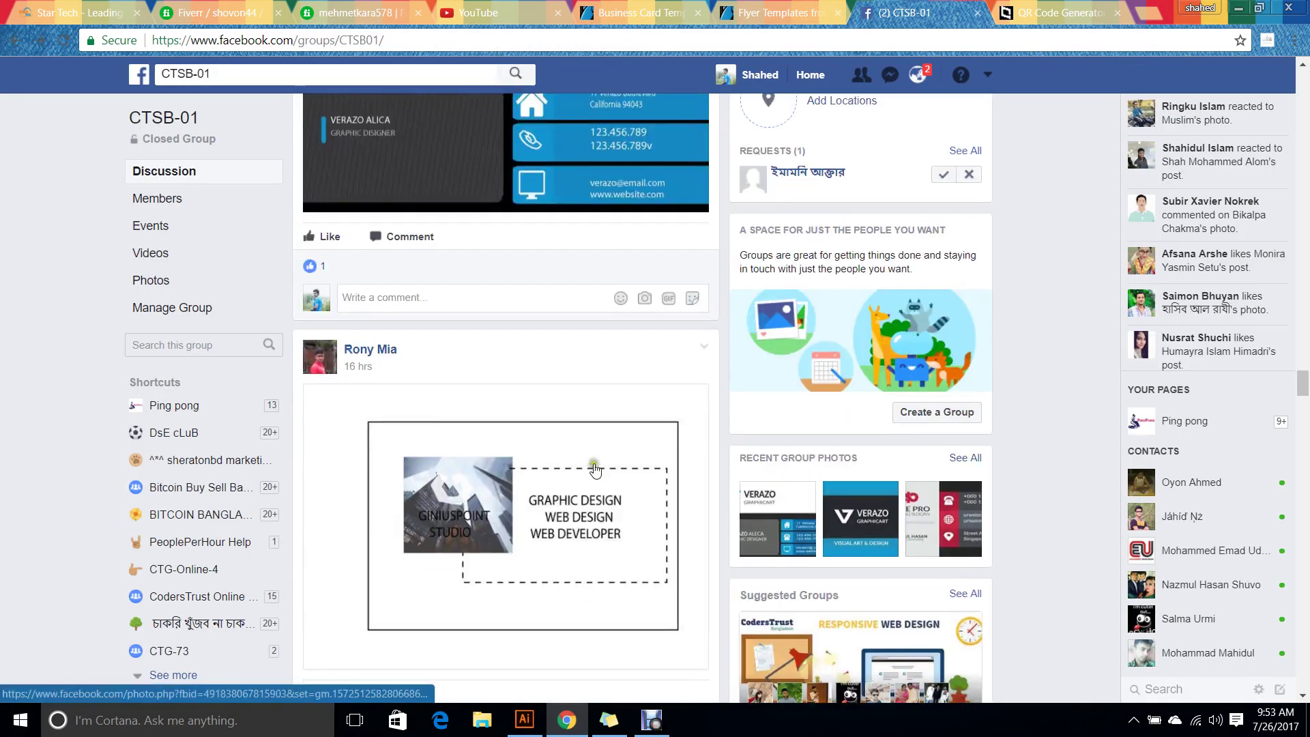
pyautogui.scroll(10, 591, 440)
pyautogui.scroll(4, 343, 499)
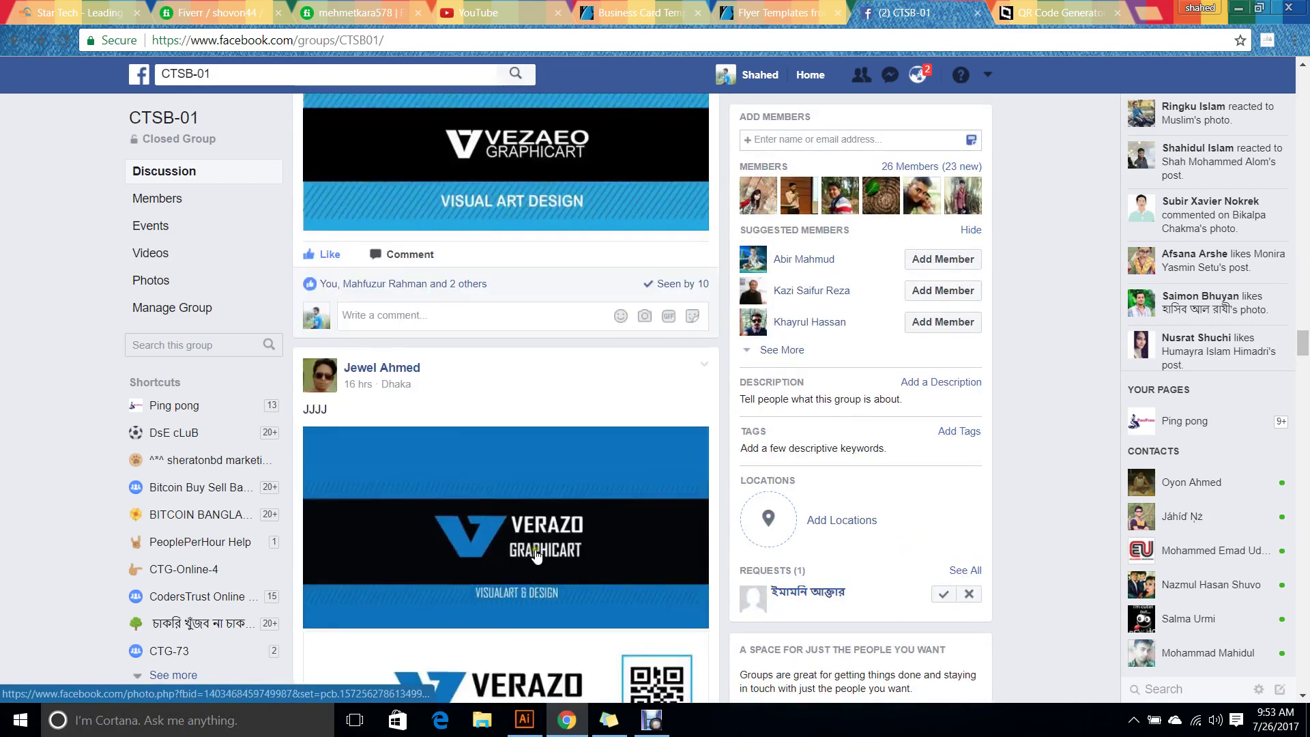
pyautogui.scroll(-4, 354, 210)
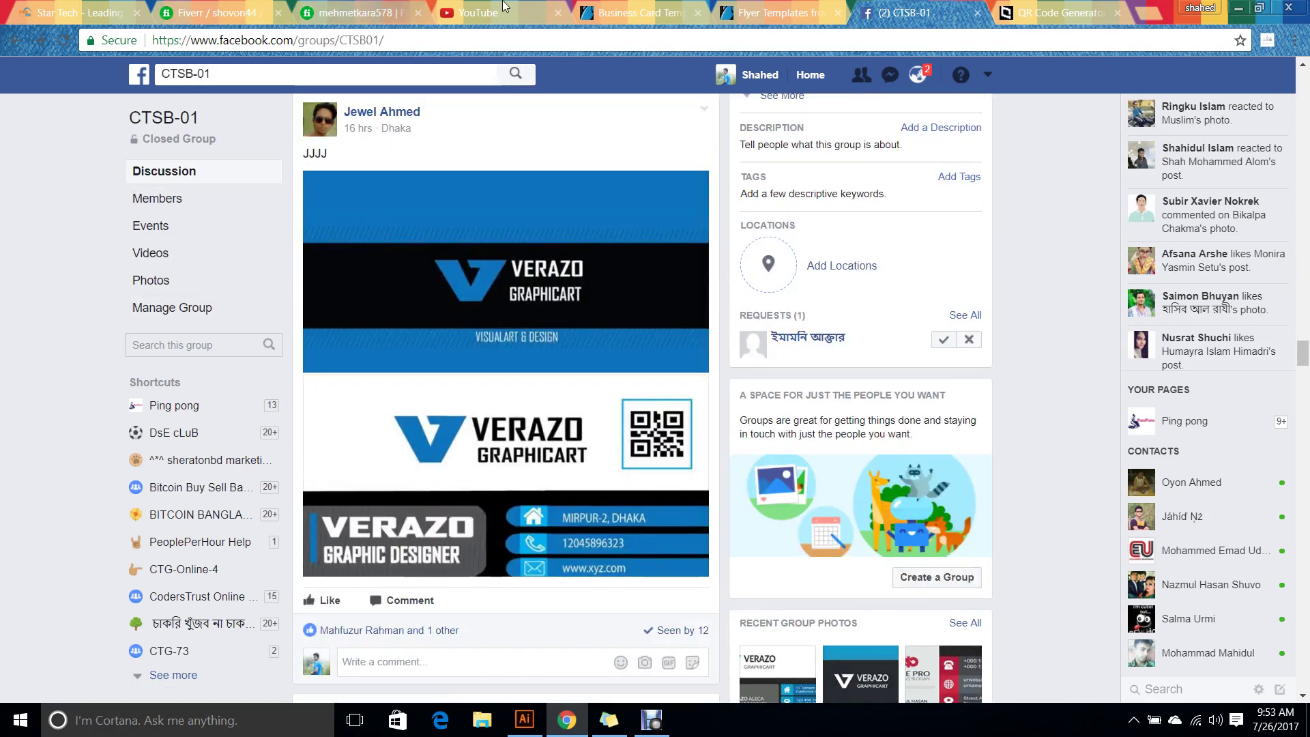
pyautogui.click(555, 556)
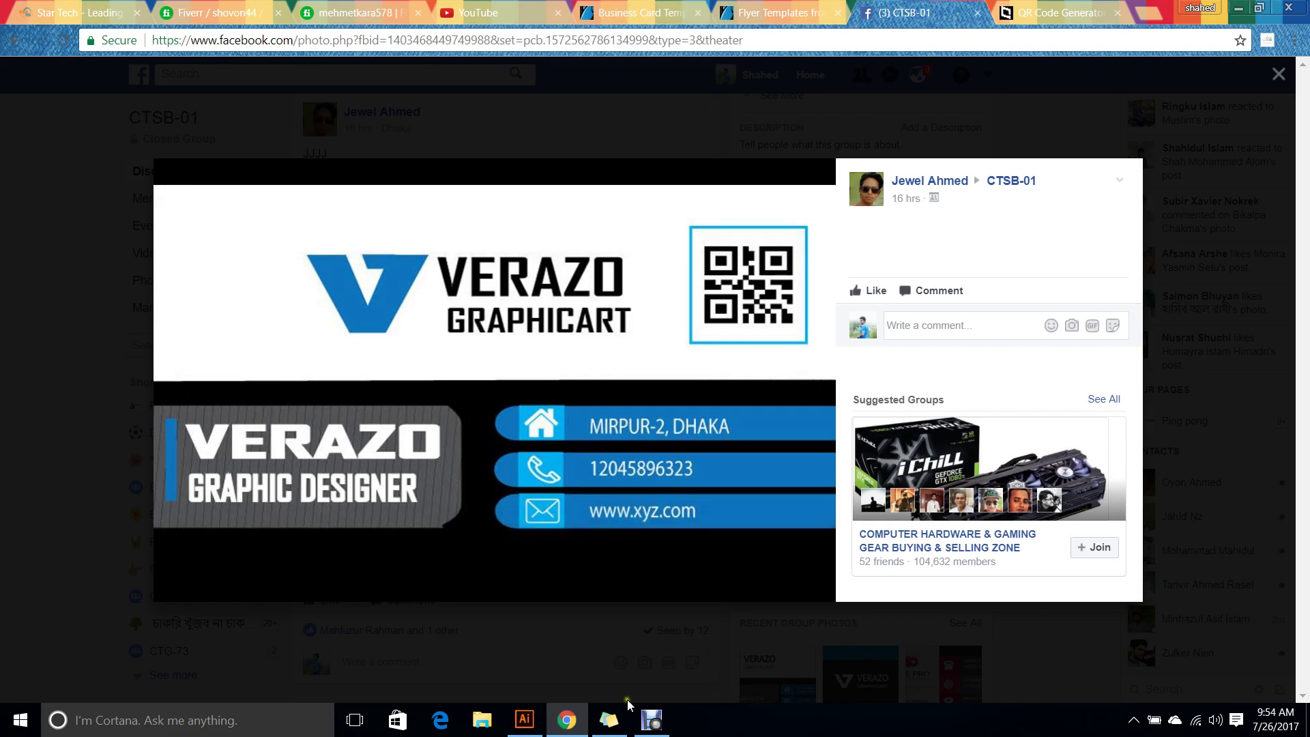
pyautogui.click(522, 720)
# Draw a wide solid black rectangle in the upper left of the artboard.
pyautogui.moveTo(33, 196); pyautogui.dragTo(95, 215)
pyautogui.moveTo(323, 226); pyautogui.dragTo(617, 344)
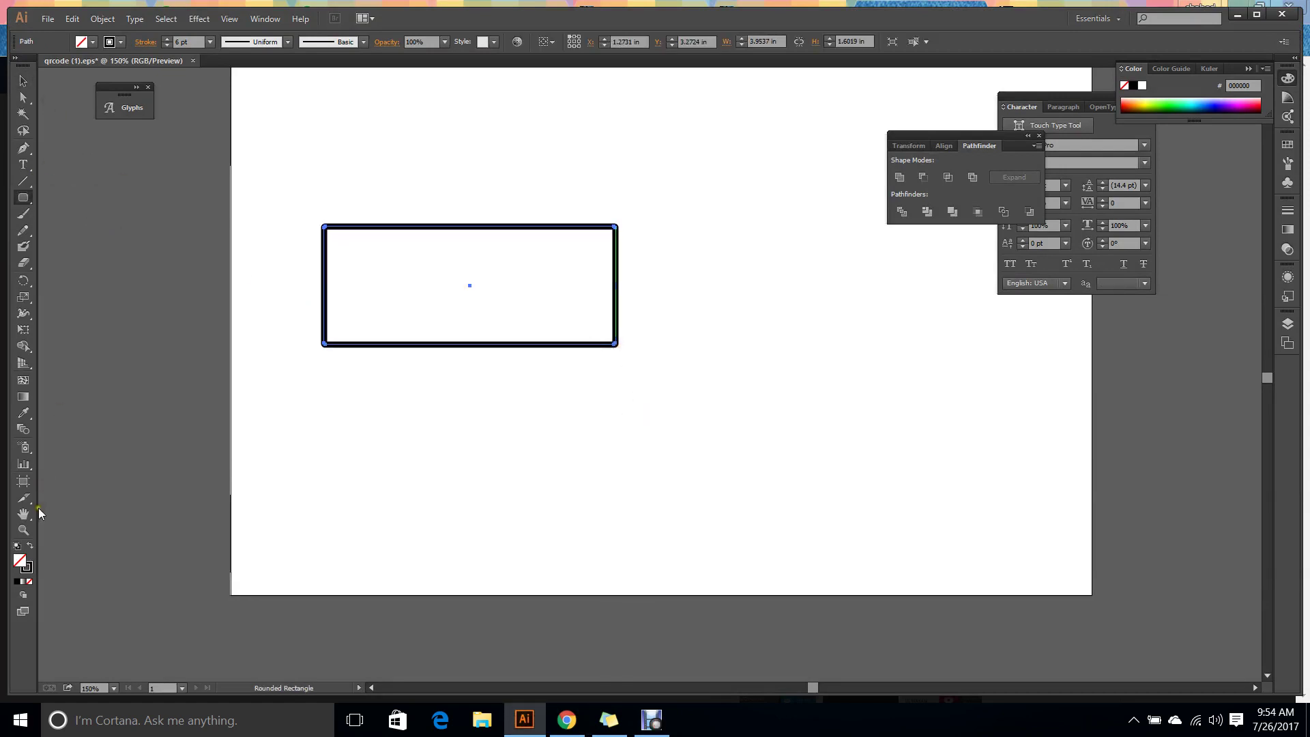
pyautogui.click(30, 546)
pyautogui.click(22, 80)
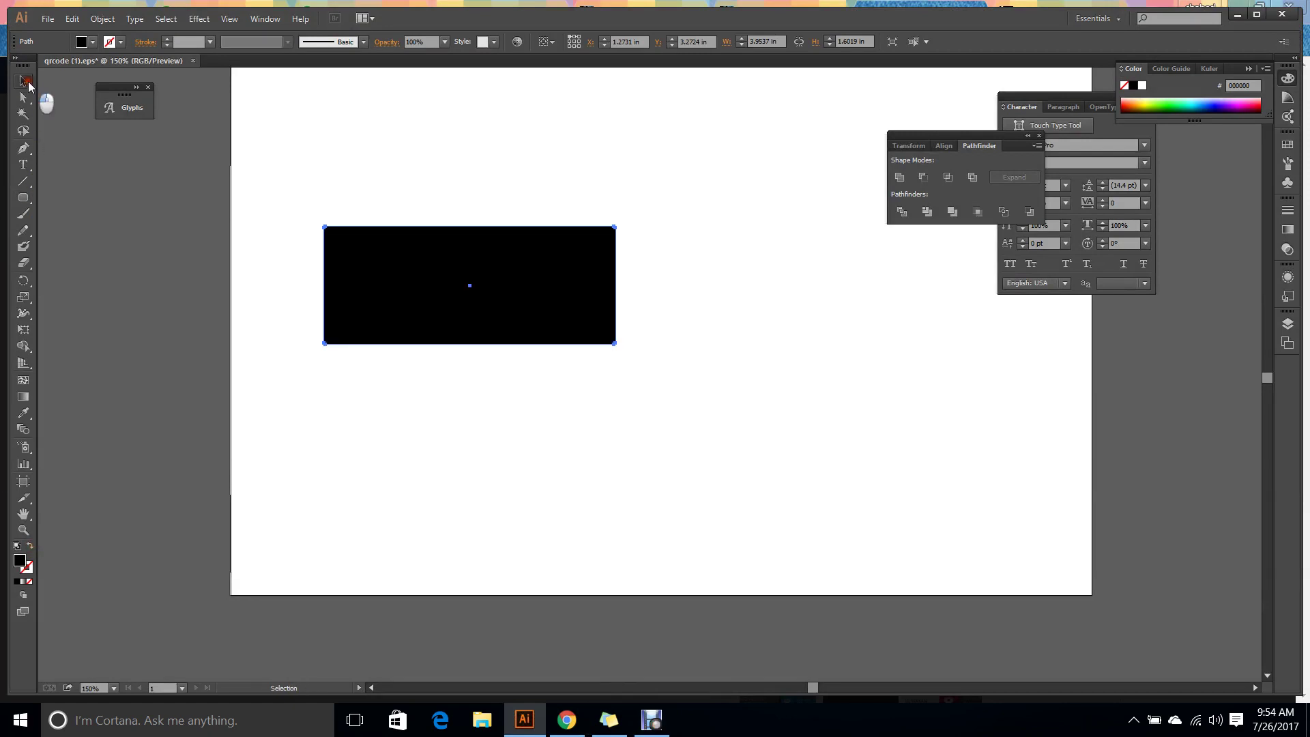
pyautogui.click(726, 184)
pyautogui.scroll(3, 635, 202)
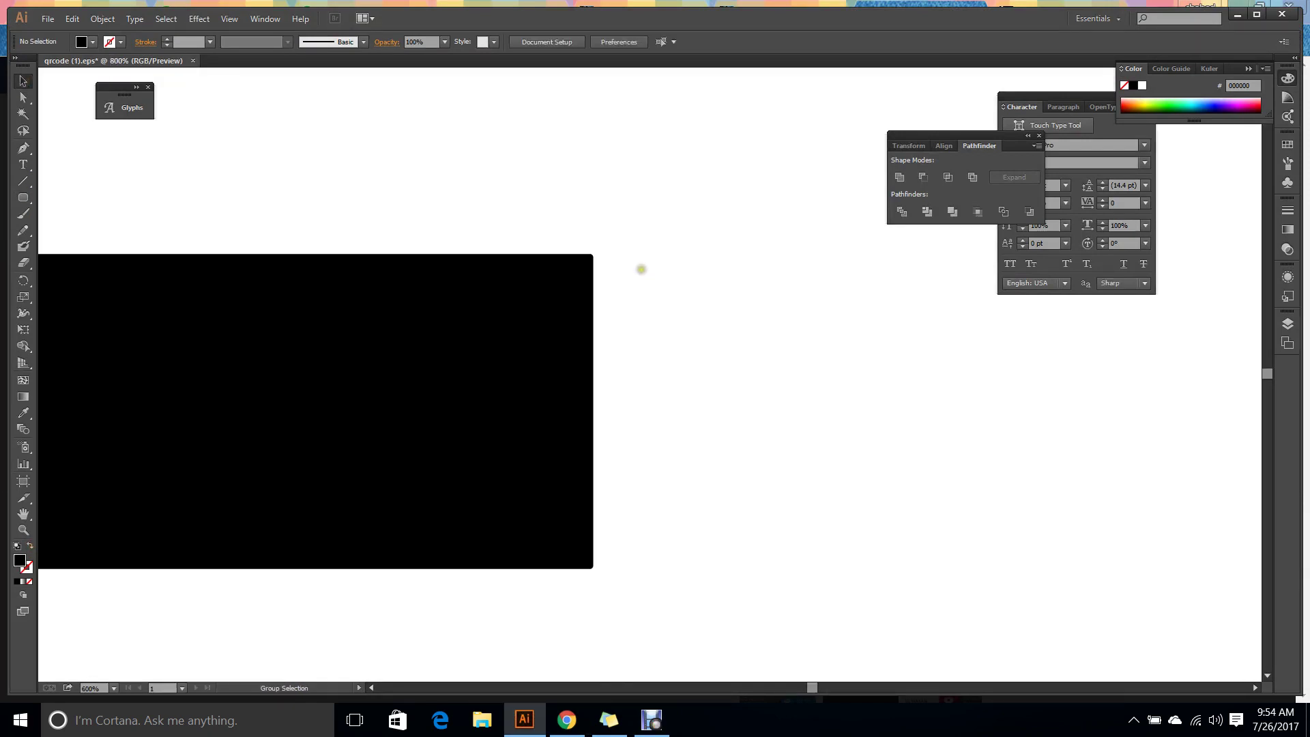
pyautogui.scroll(-4, 641, 269)
# Create a black rounded rectangle with 0.166 in corner radius and move it below the first.
pyautogui.click(28, 203)
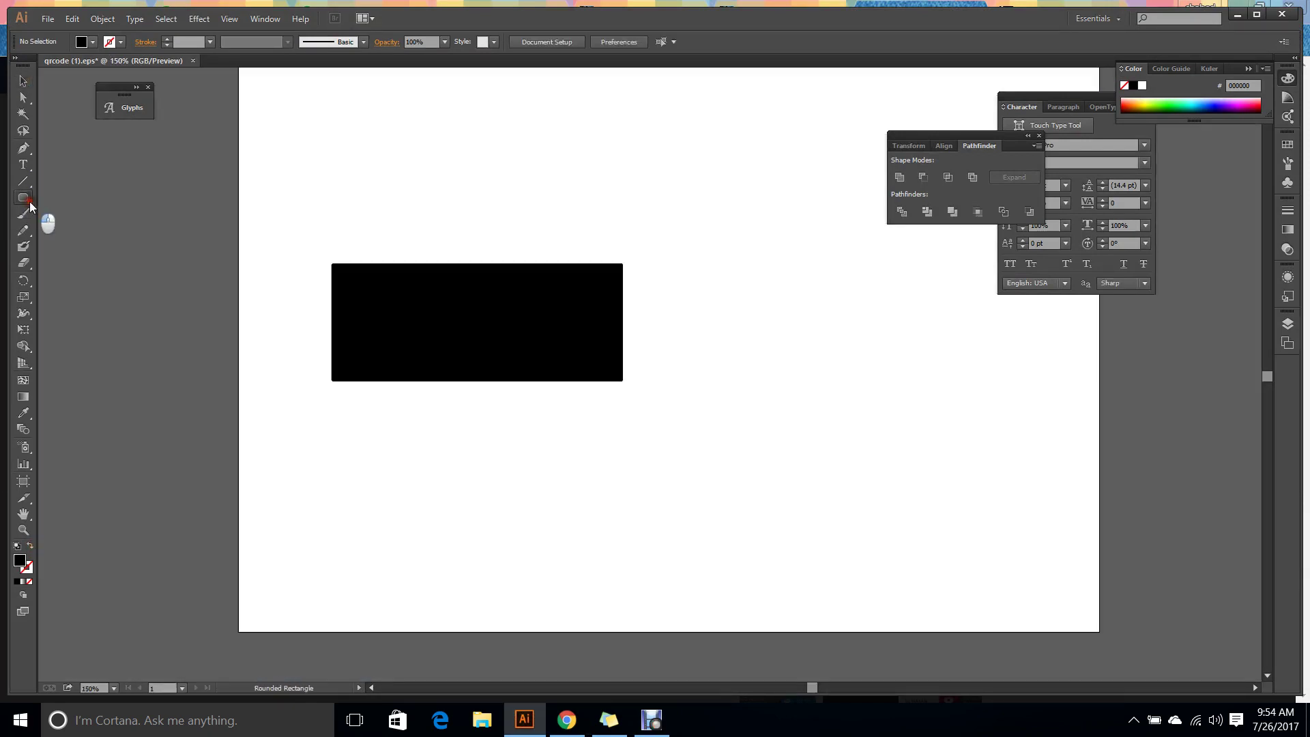
pyautogui.click(348, 184)
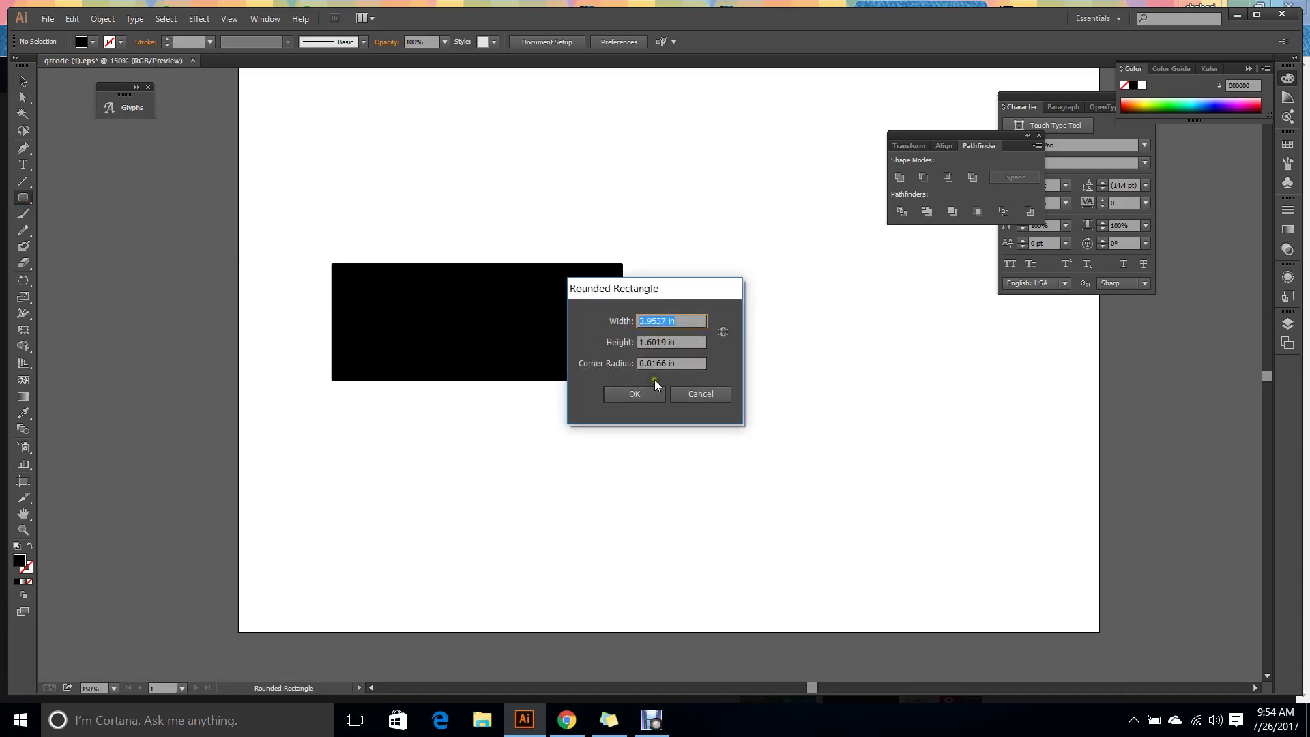
pyautogui.click(651, 365)
pyautogui.press('BackSpace')
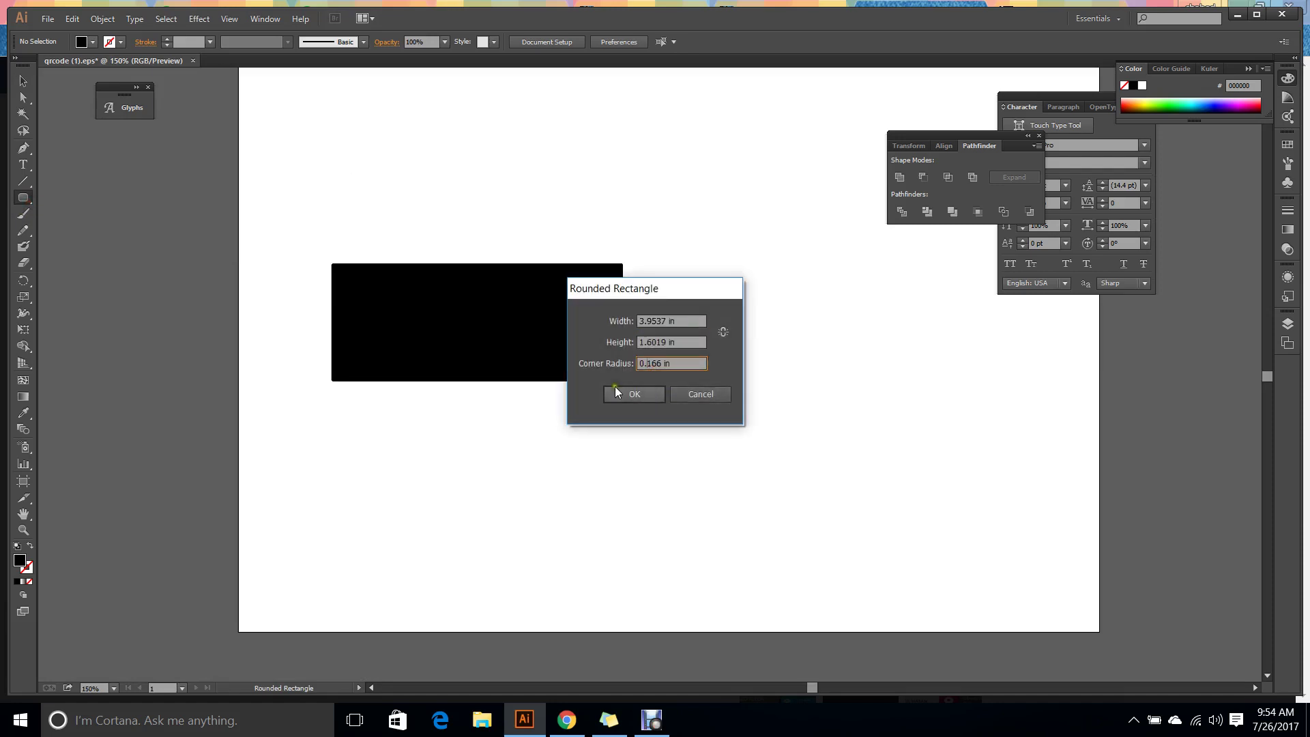
pyautogui.click(633, 394)
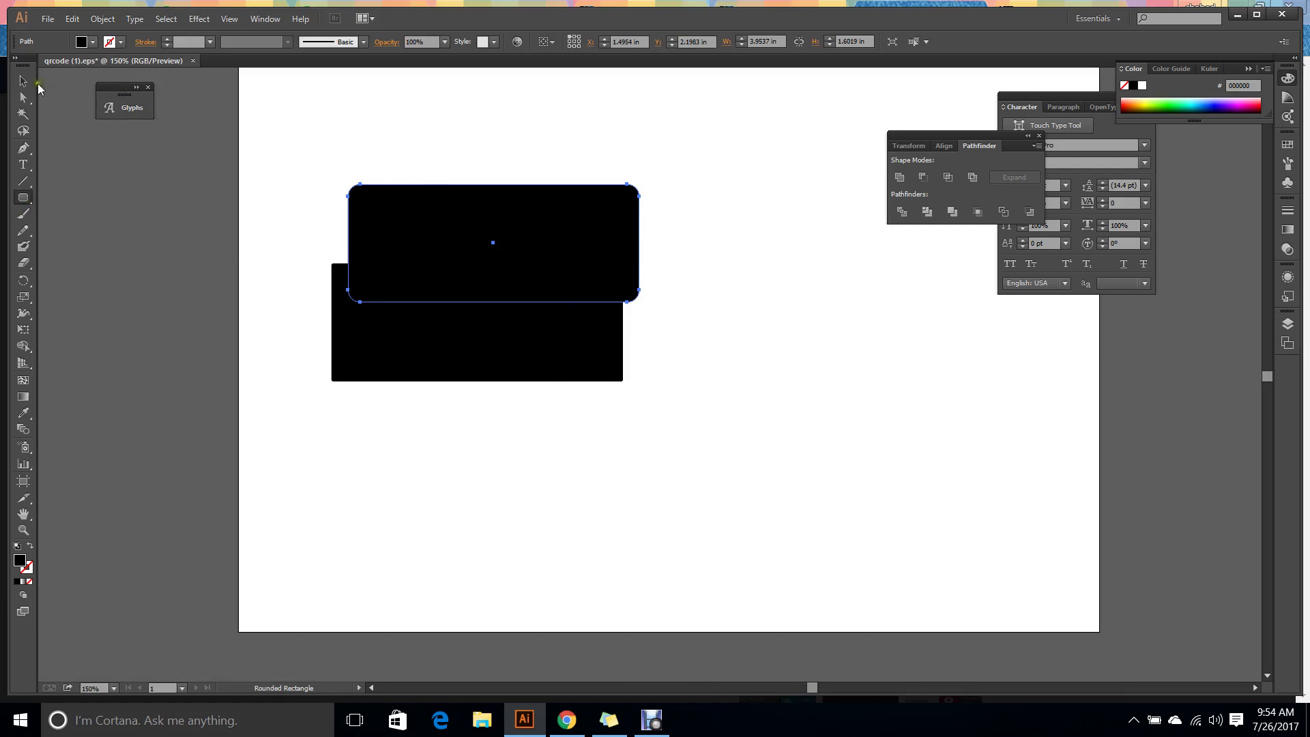
pyautogui.click(23, 80)
pyautogui.click(263, 131)
pyautogui.moveTo(491, 238); pyautogui.dragTo(463, 463)
pyautogui.click(670, 454)
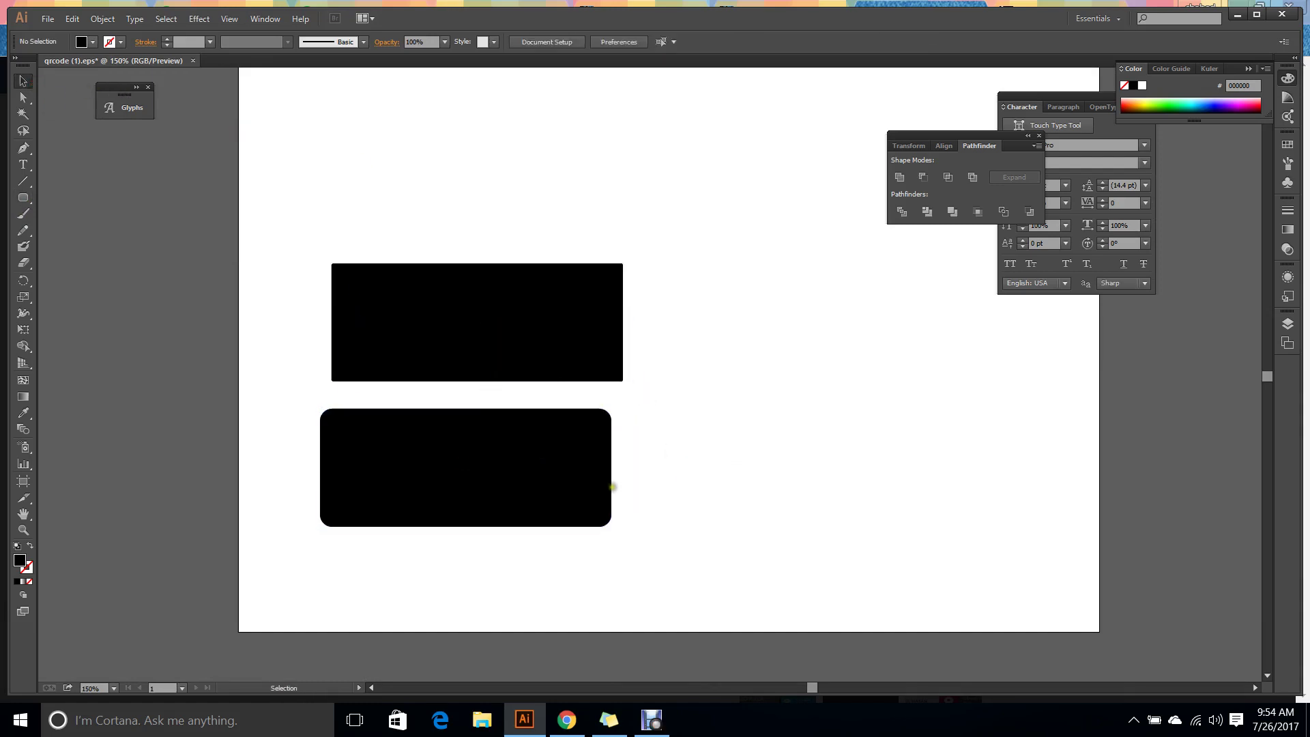
# Draw a curved black triangular shape near the top of the artboard with the Pen tool.
pyautogui.click(27, 153)
pyautogui.click(557, 144)
pyautogui.click(765, 144)
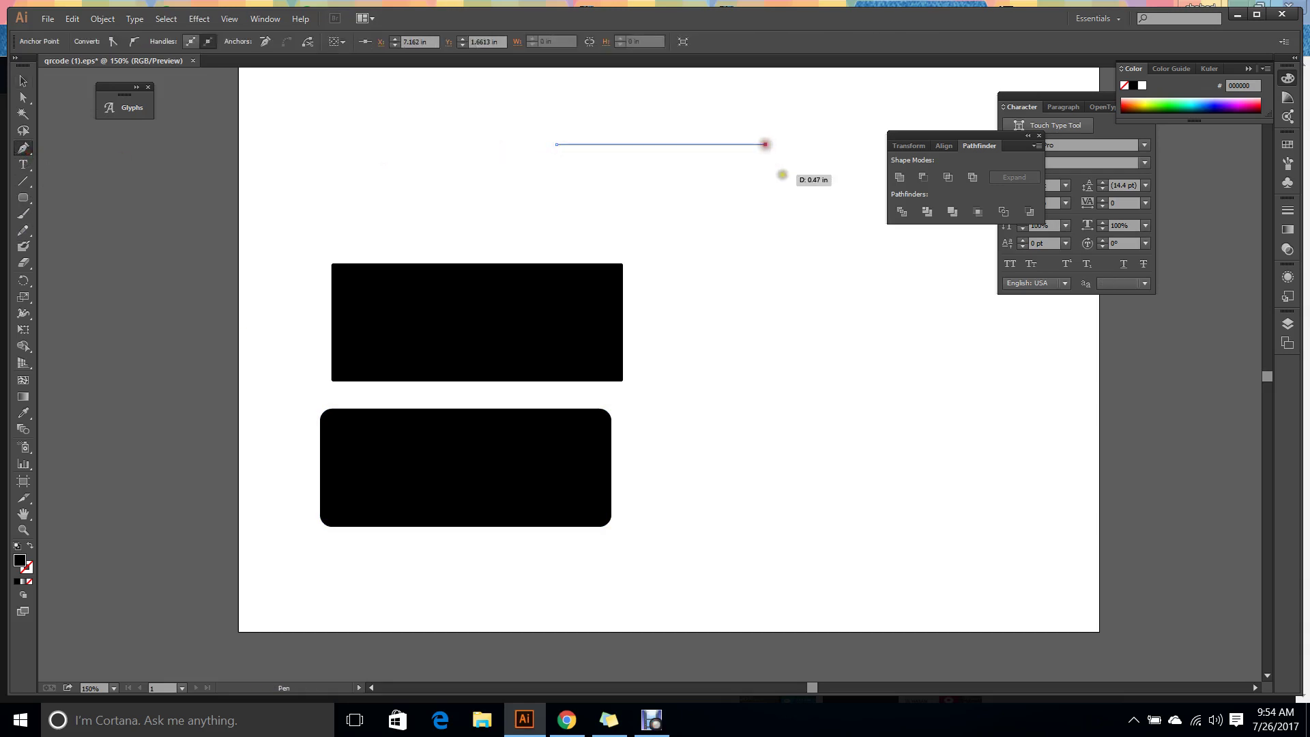
pyautogui.moveTo(792, 239); pyautogui.dragTo(787, 348)
pyautogui.moveTo(691, 272); pyautogui.dragTo(618, 249)
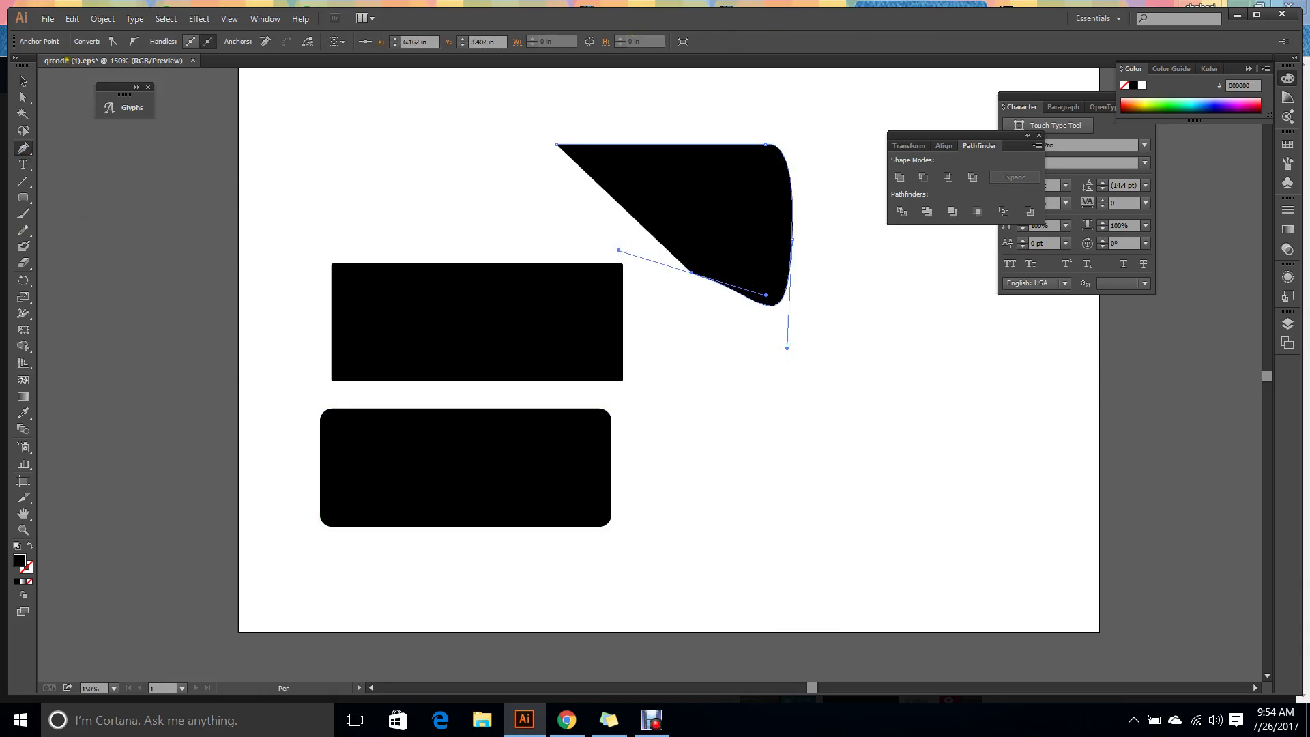
pyautogui.click(23, 81)
pyautogui.click(544, 164)
pyautogui.click(676, 176)
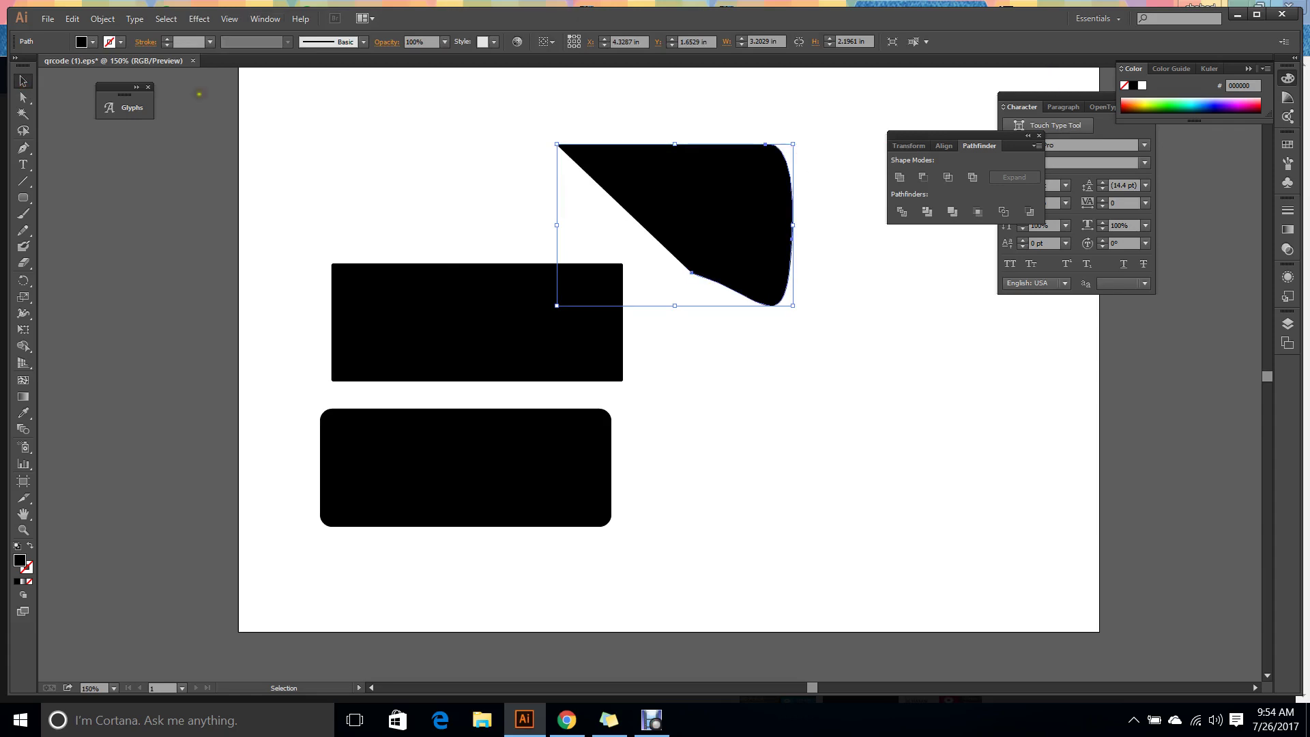
pyautogui.click(567, 718)
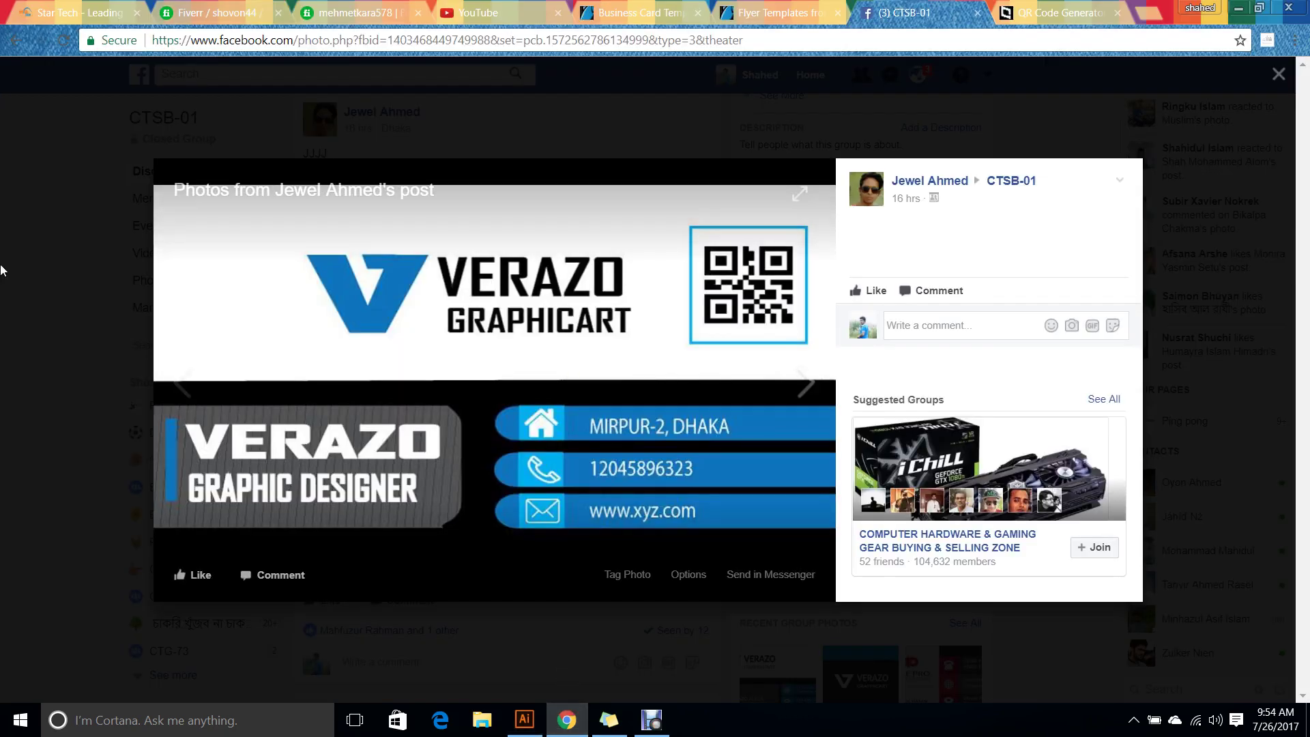
# Close the previous photo and view the VEZAEO GRAPHICART card image full size.
pyautogui.click(102, 327)
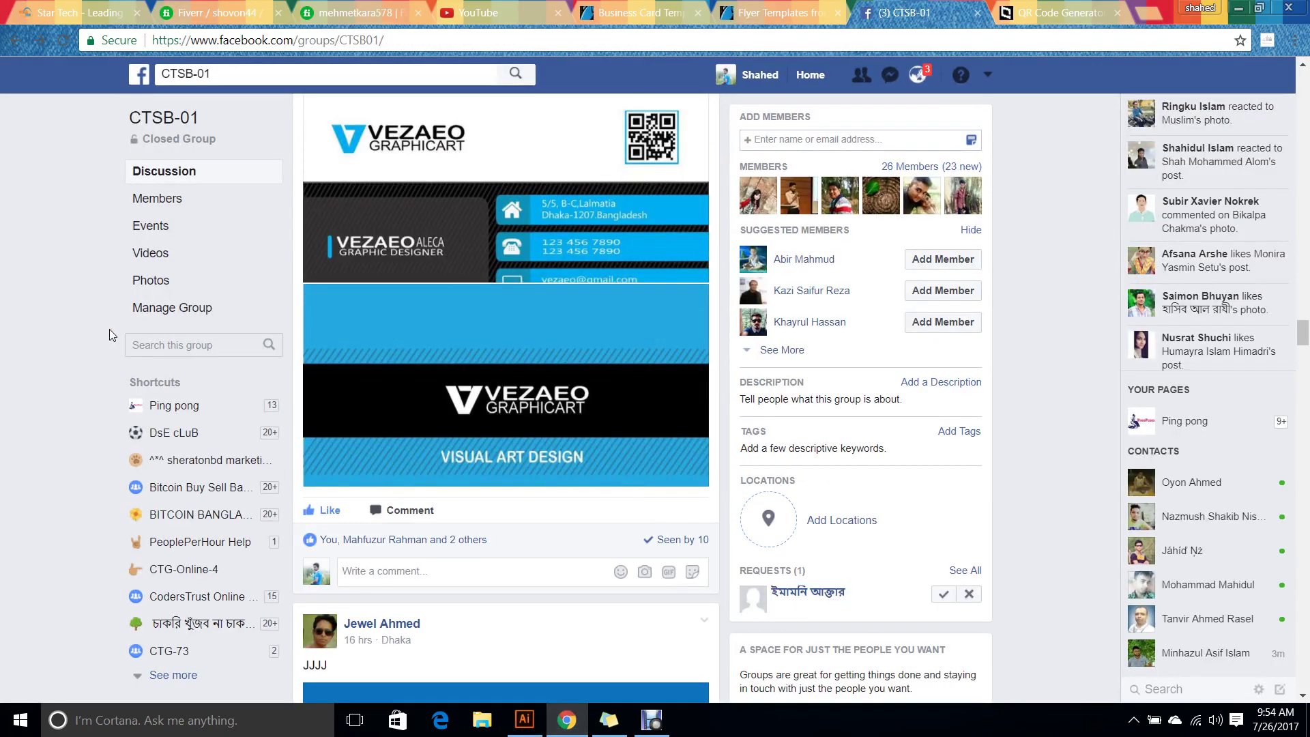
pyautogui.click(409, 133)
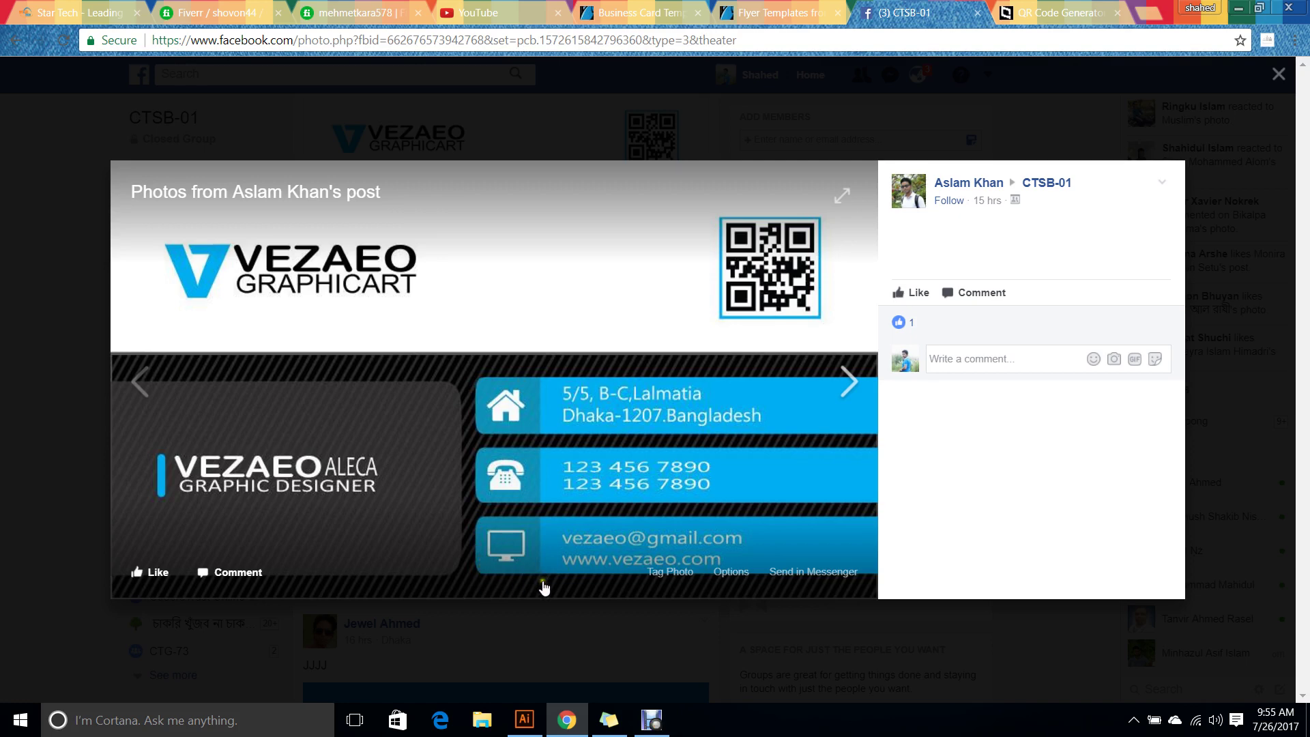
# Try shortening the rounded rectangle, then undo the change.
pyautogui.click(524, 719)
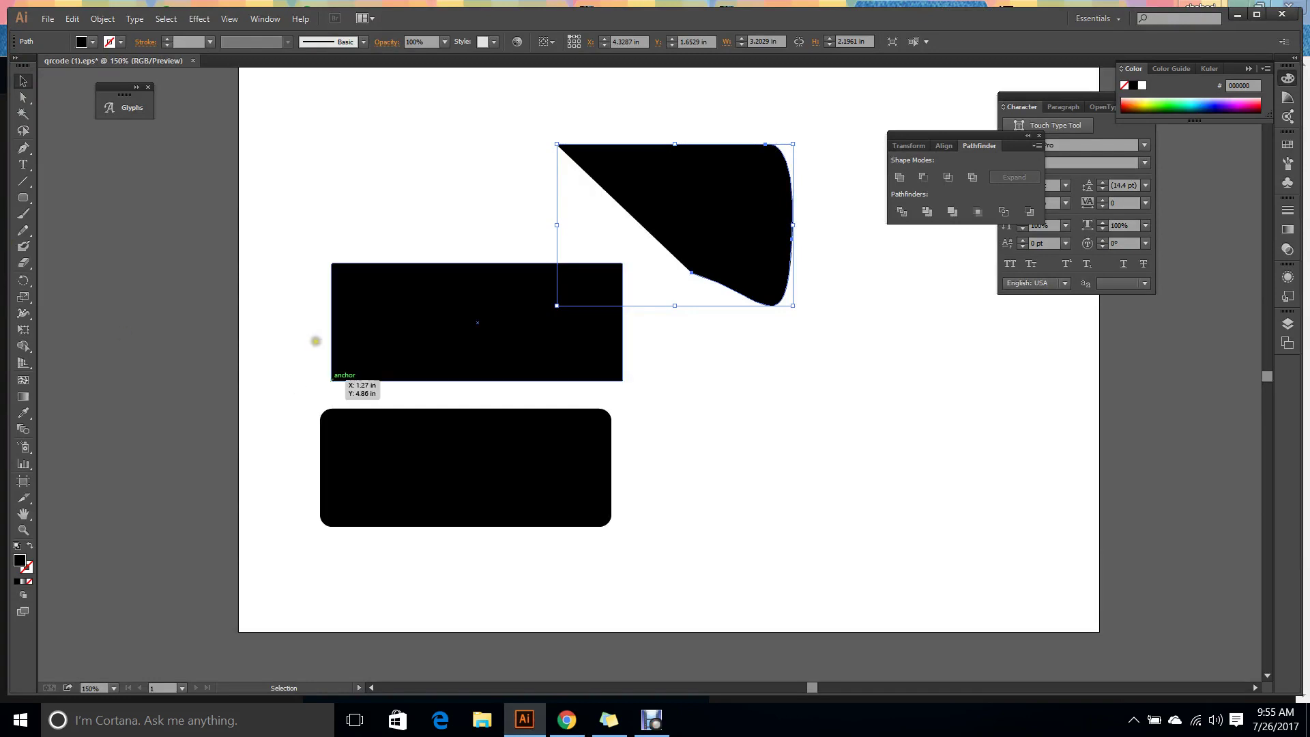
pyautogui.click(419, 489)
pyautogui.moveTo(465, 526); pyautogui.dragTo(464, 452)
pyautogui.click(474, 570)
pyautogui.click(483, 433)
pyautogui.click(428, 513)
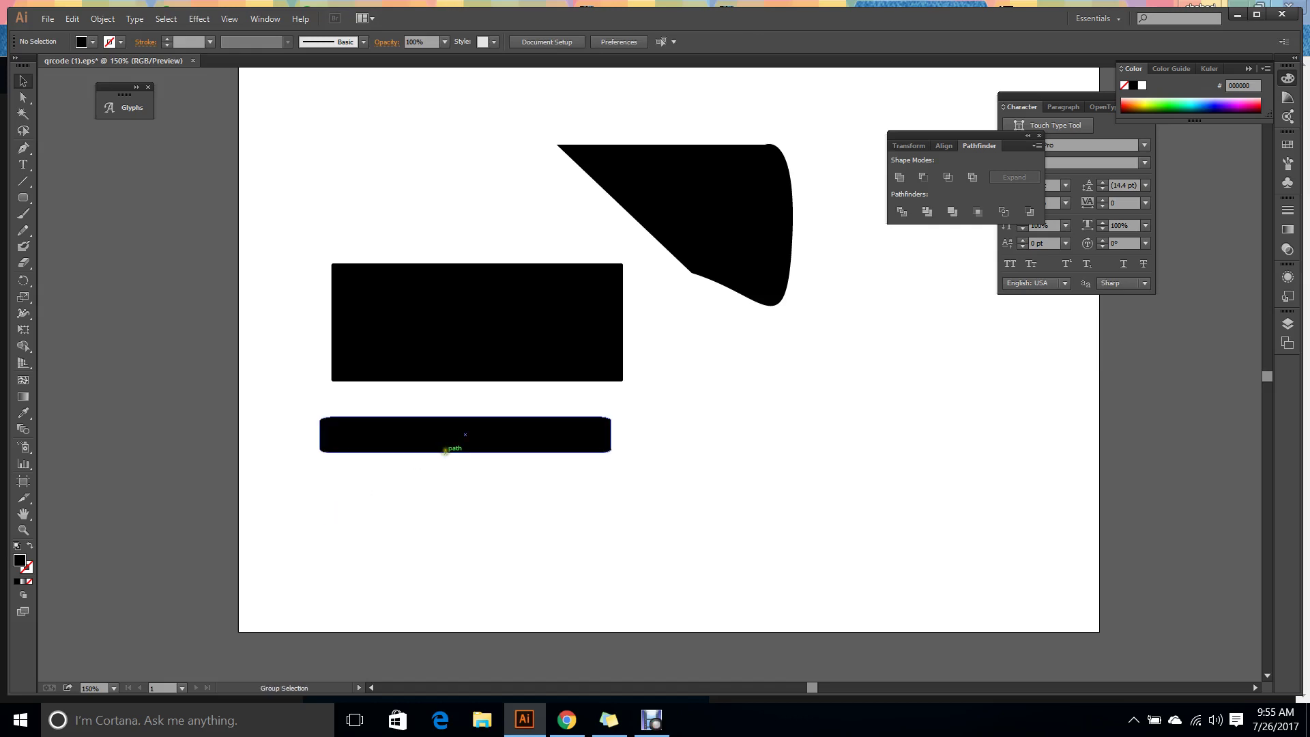
pyautogui.hotkey('ctrl', 'z')
# Zoom in and shorten the rounded rectangle into a thin bar.
pyautogui.hotkey('ctrl', '=')
pyautogui.hotkey('ctrl', '=')
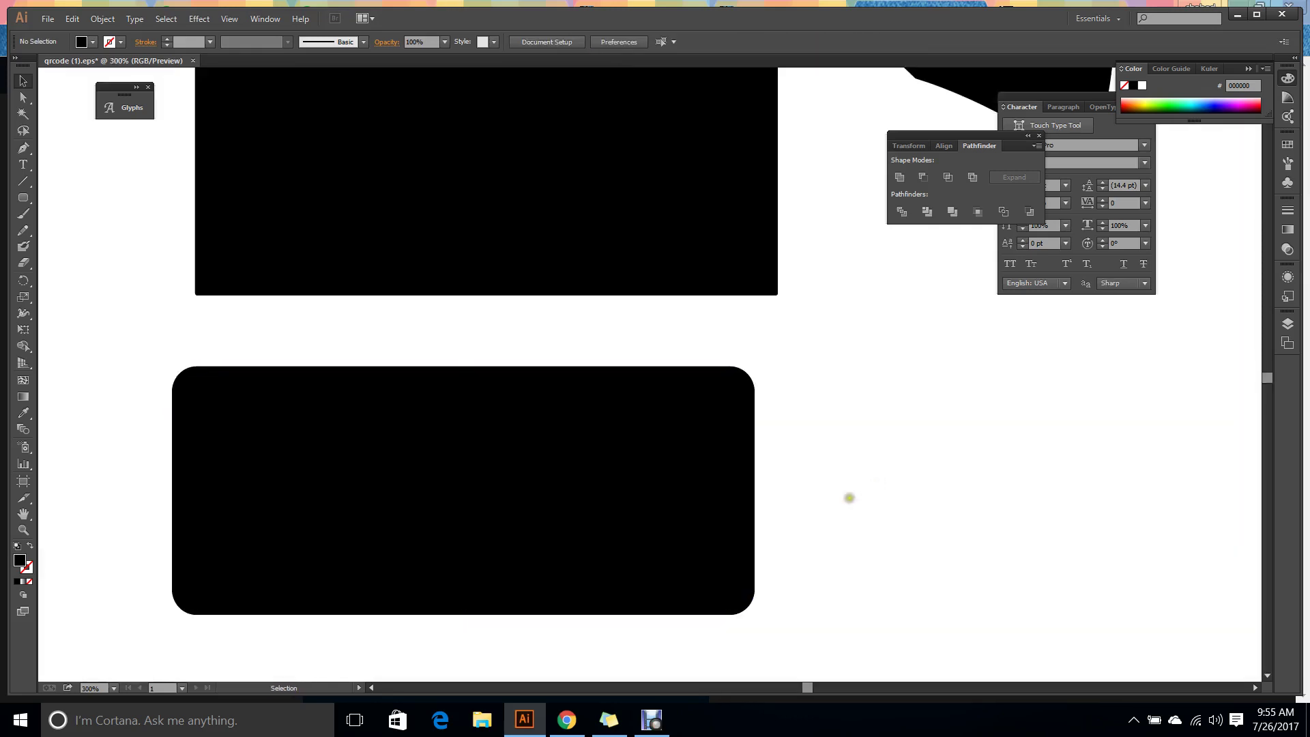
pyautogui.click(438, 517)
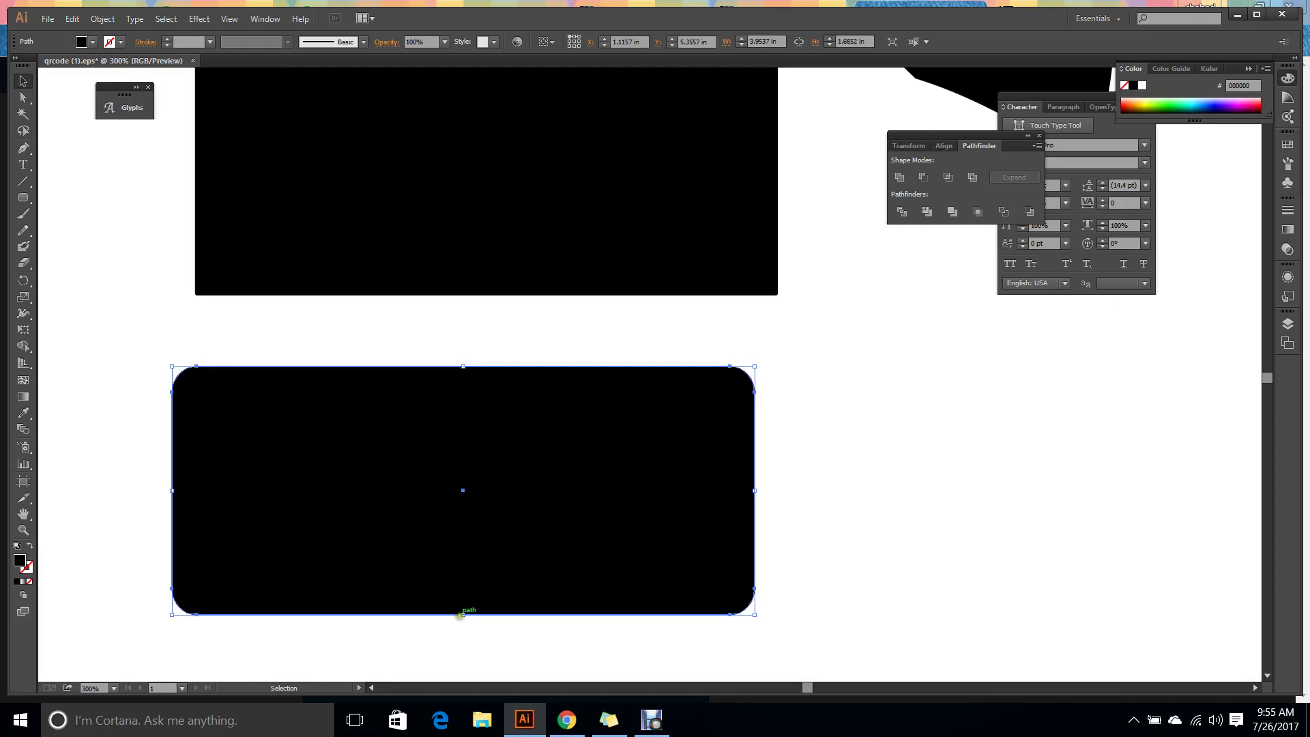
pyautogui.moveTo(463, 614); pyautogui.dragTo(471, 435)
pyautogui.click(365, 583)
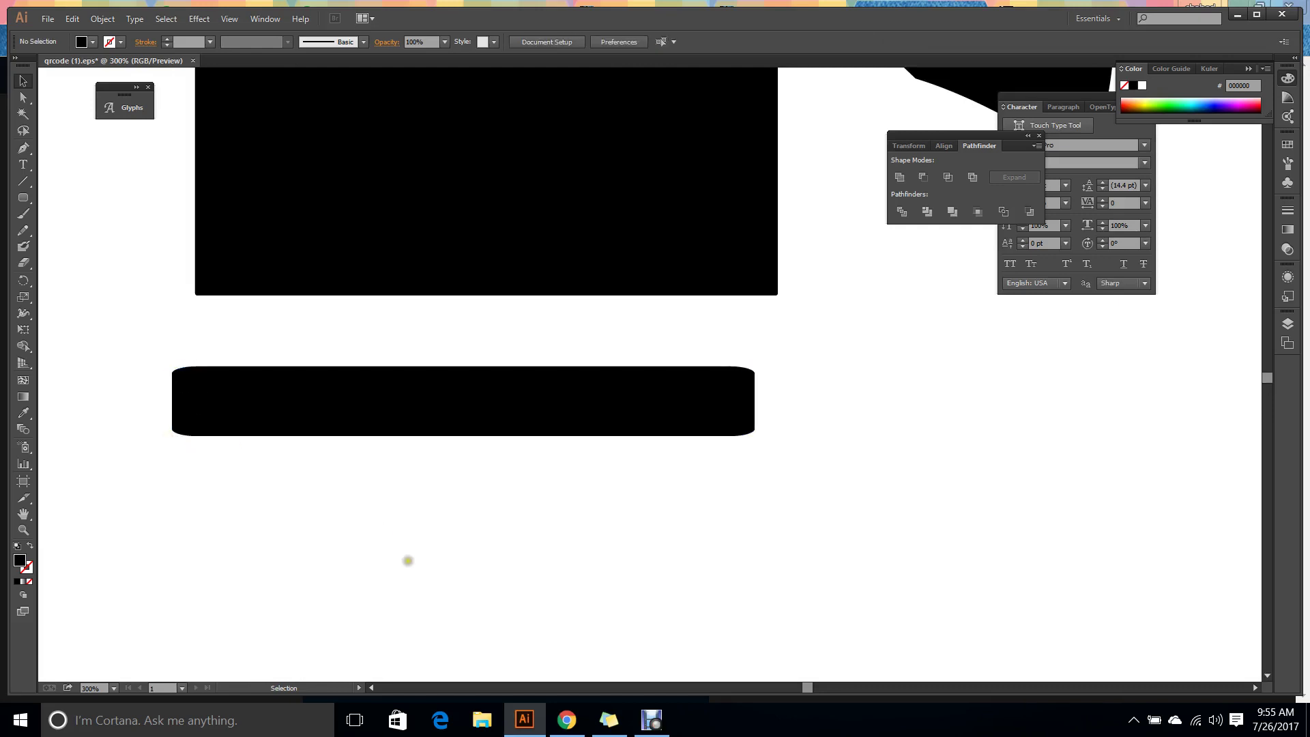
# Draw a new rounded bar below the first thin bar.
pyautogui.click(22, 201)
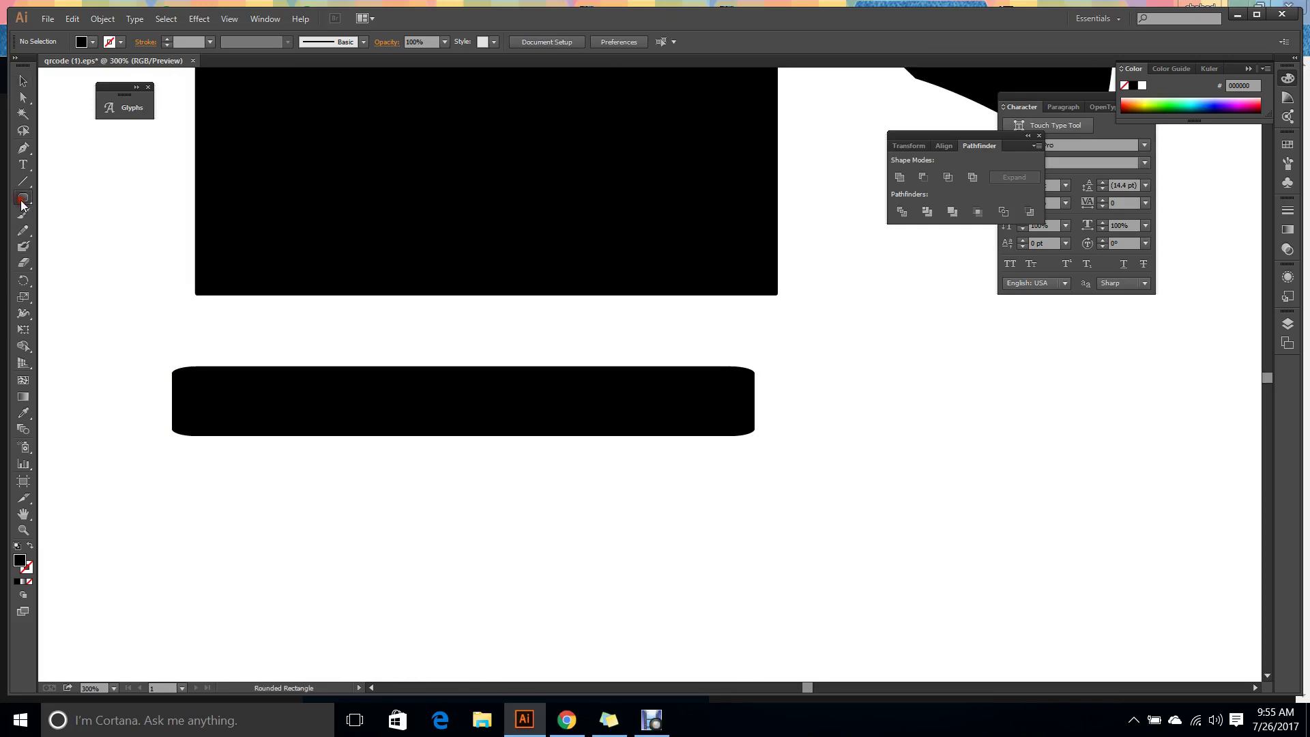
pyautogui.moveTo(157, 512); pyautogui.dragTo(756, 580)
pyautogui.click(916, 580)
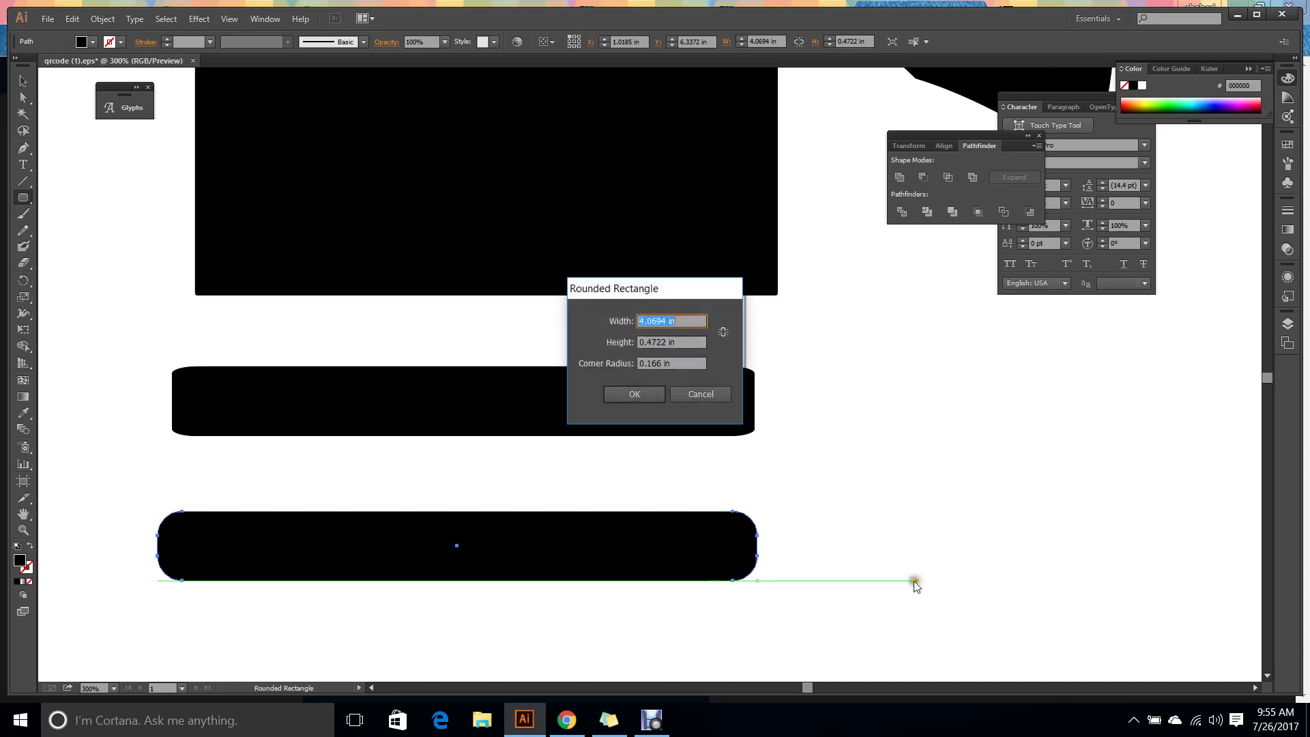
pyautogui.click(709, 397)
pyautogui.press('v')
pyautogui.click(75, 157)
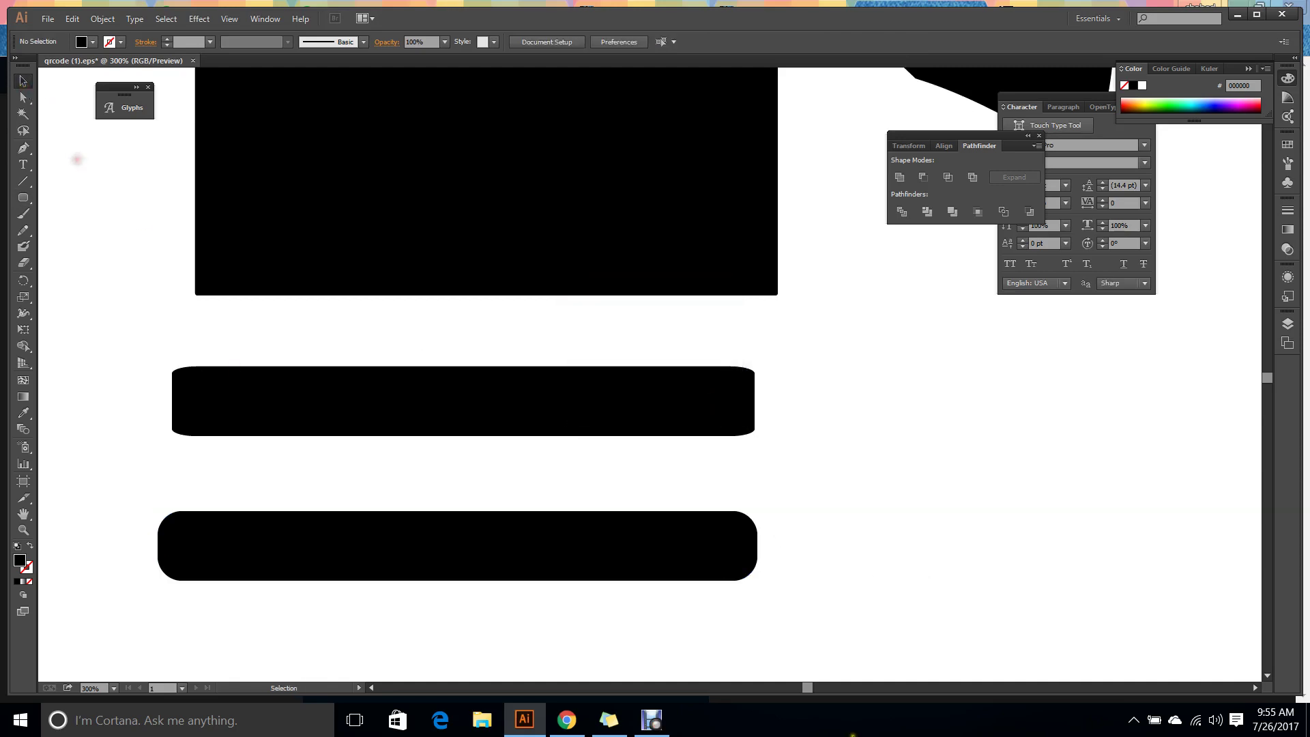
# Move the bottom bar up and stretch the middle bar's top to just under the square.
pyautogui.moveTo(337, 564); pyautogui.dragTo(348, 489)
pyautogui.click(361, 579)
pyautogui.click(321, 401)
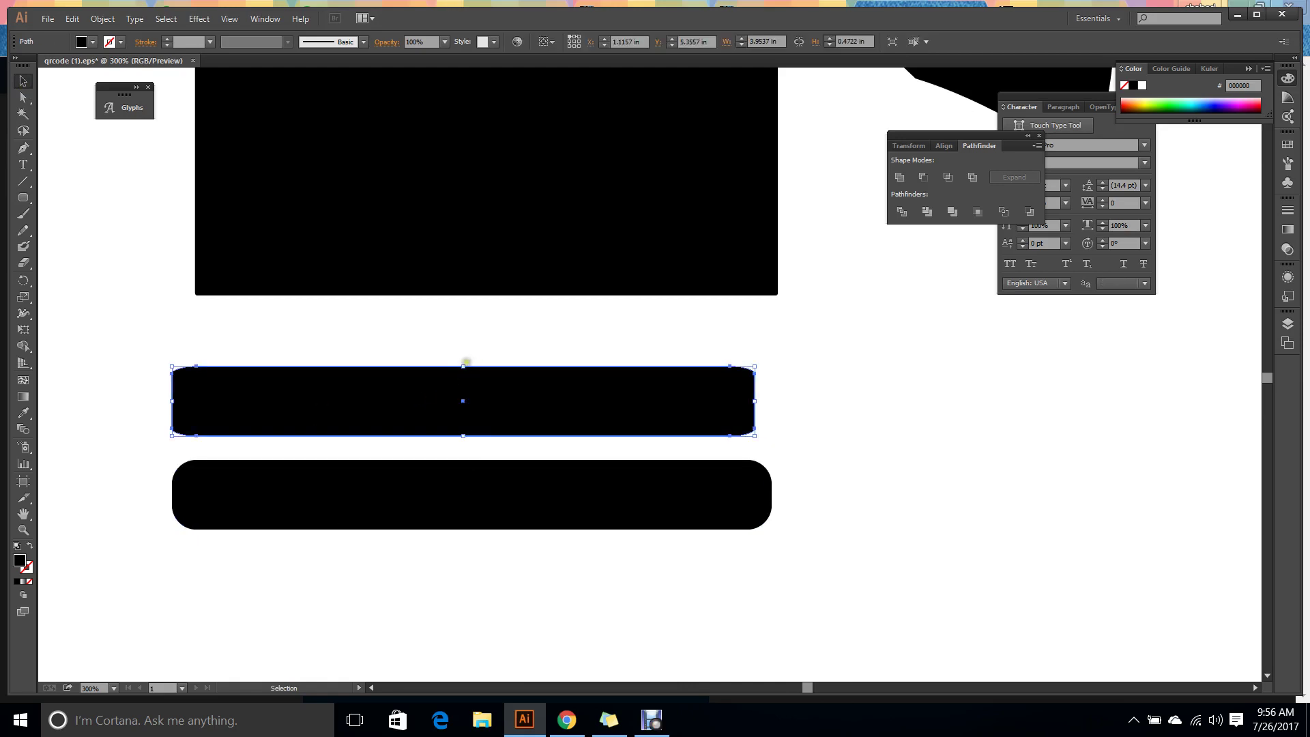
pyautogui.moveTo(463, 366); pyautogui.dragTo(456, 304)
pyautogui.moveTo(532, 432); pyautogui.dragTo(535, 439)
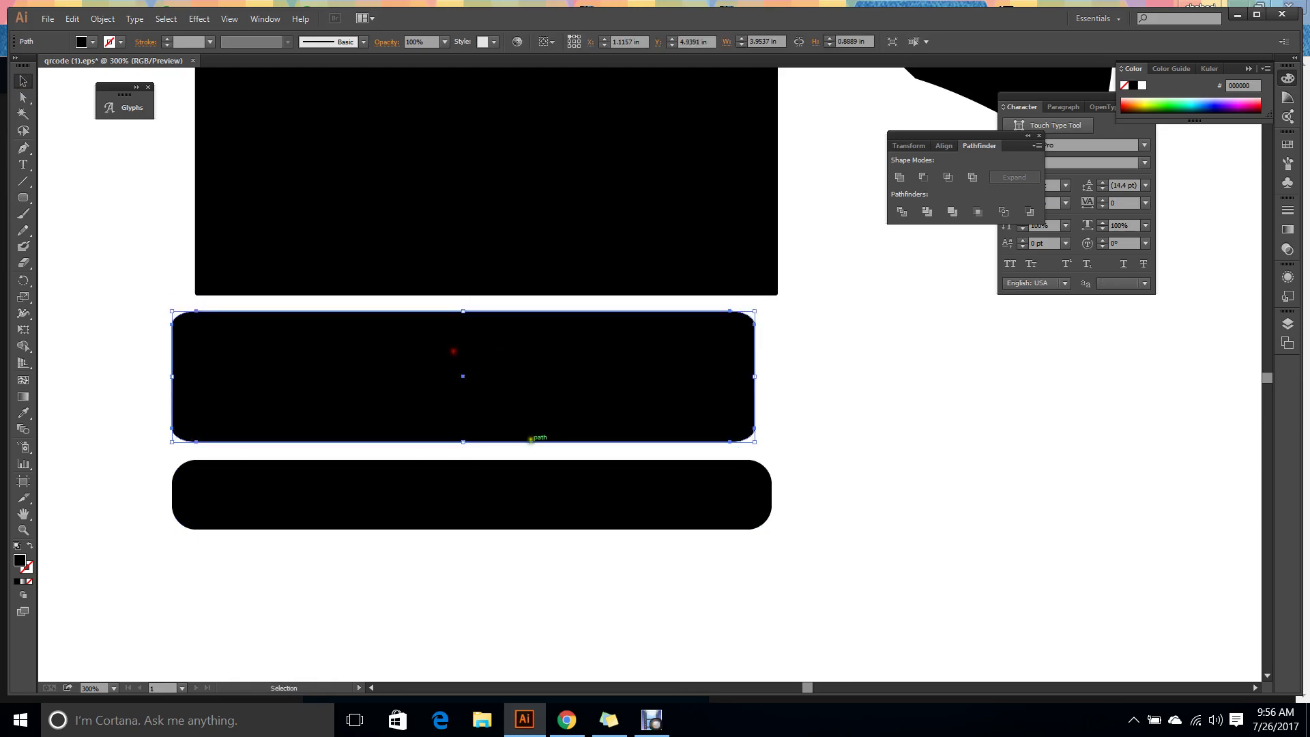
pyautogui.click(944, 335)
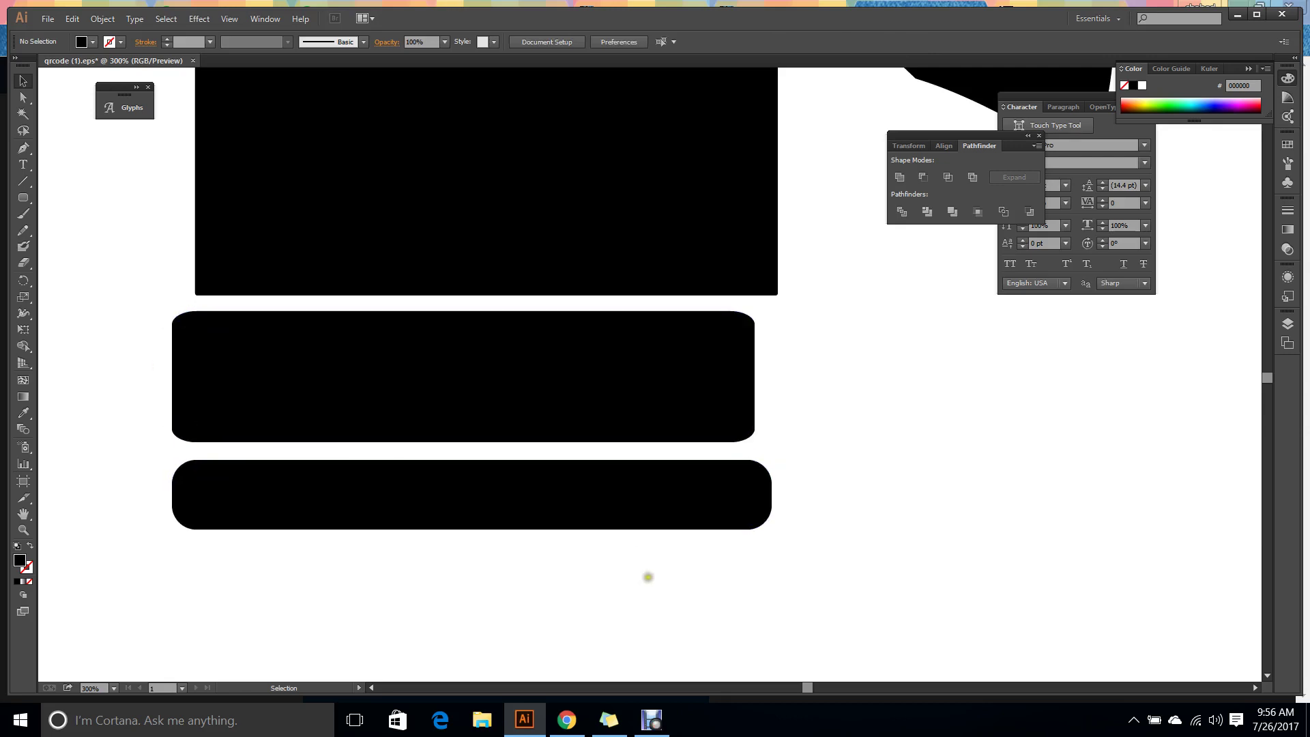
pyautogui.click(565, 720)
# View the VERAZO business card image from the CTSB-01 feed, then go to the Fiverr conversation.
pyautogui.press('Escape')
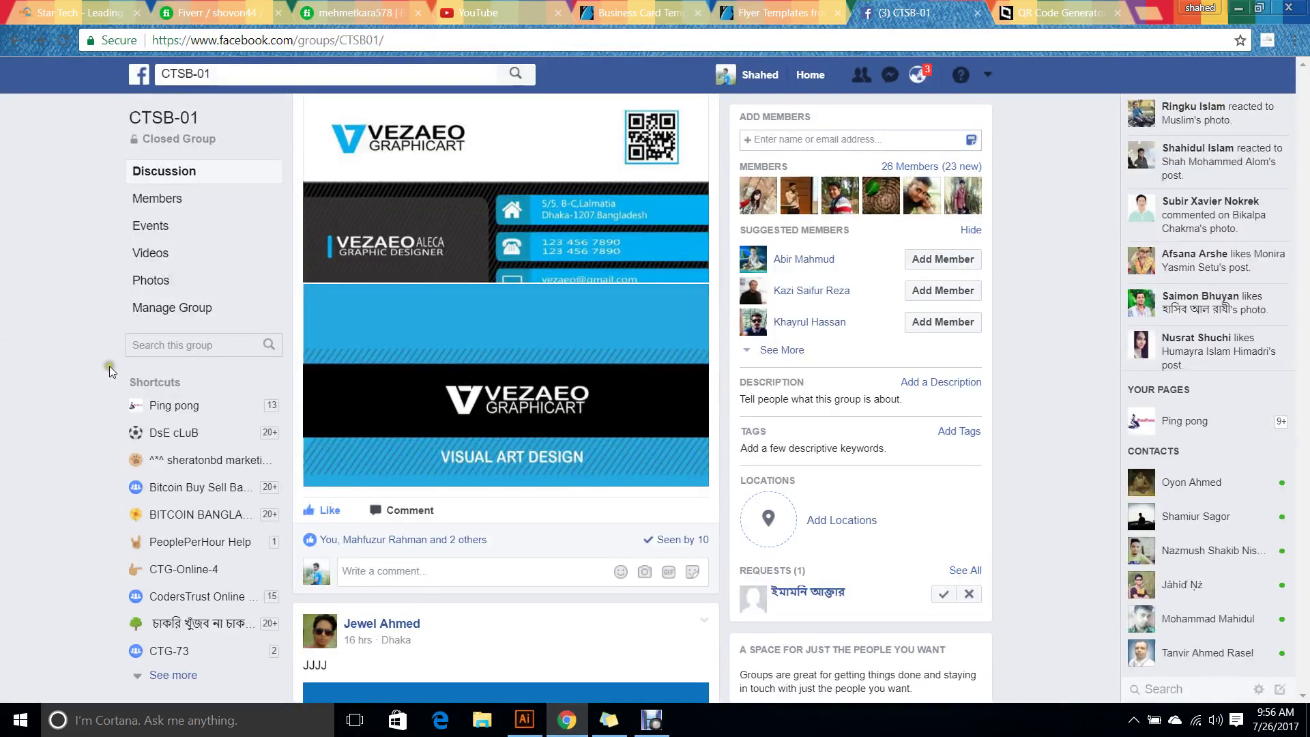
pyautogui.scroll(-10, 238, 578)
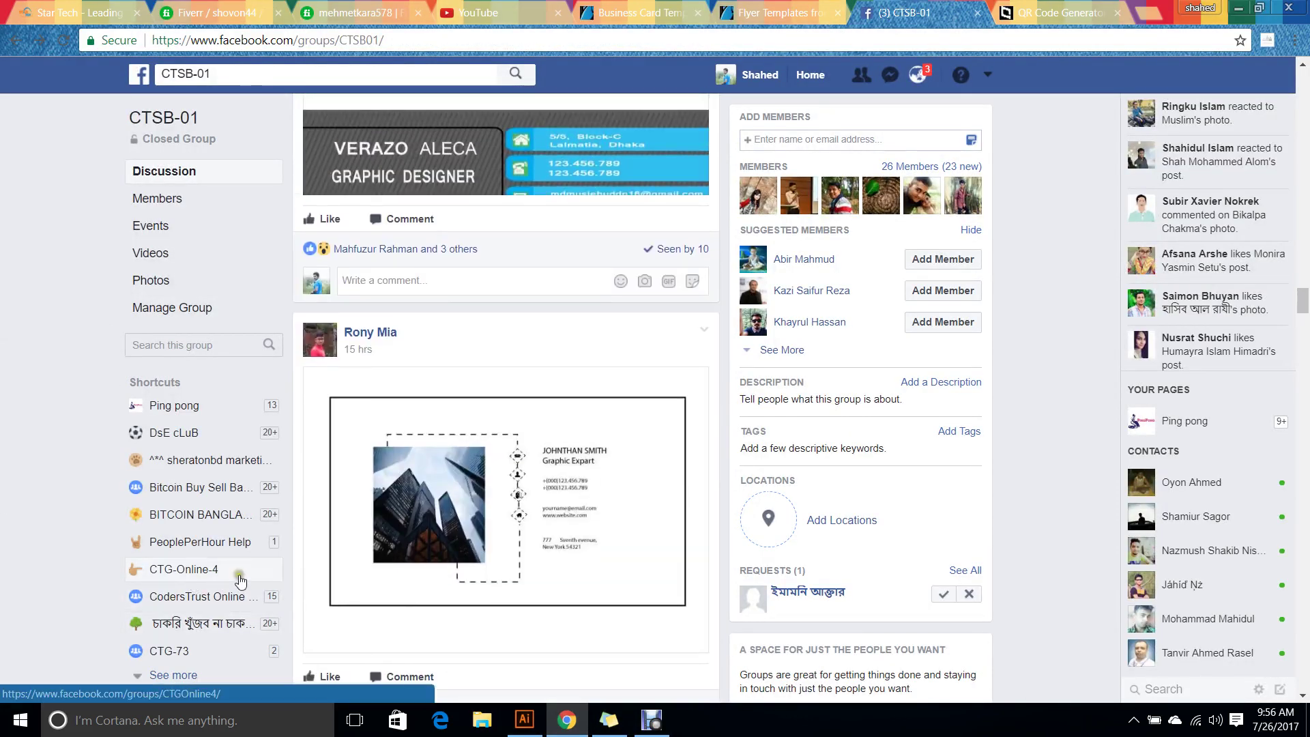
pyautogui.click(462, 540)
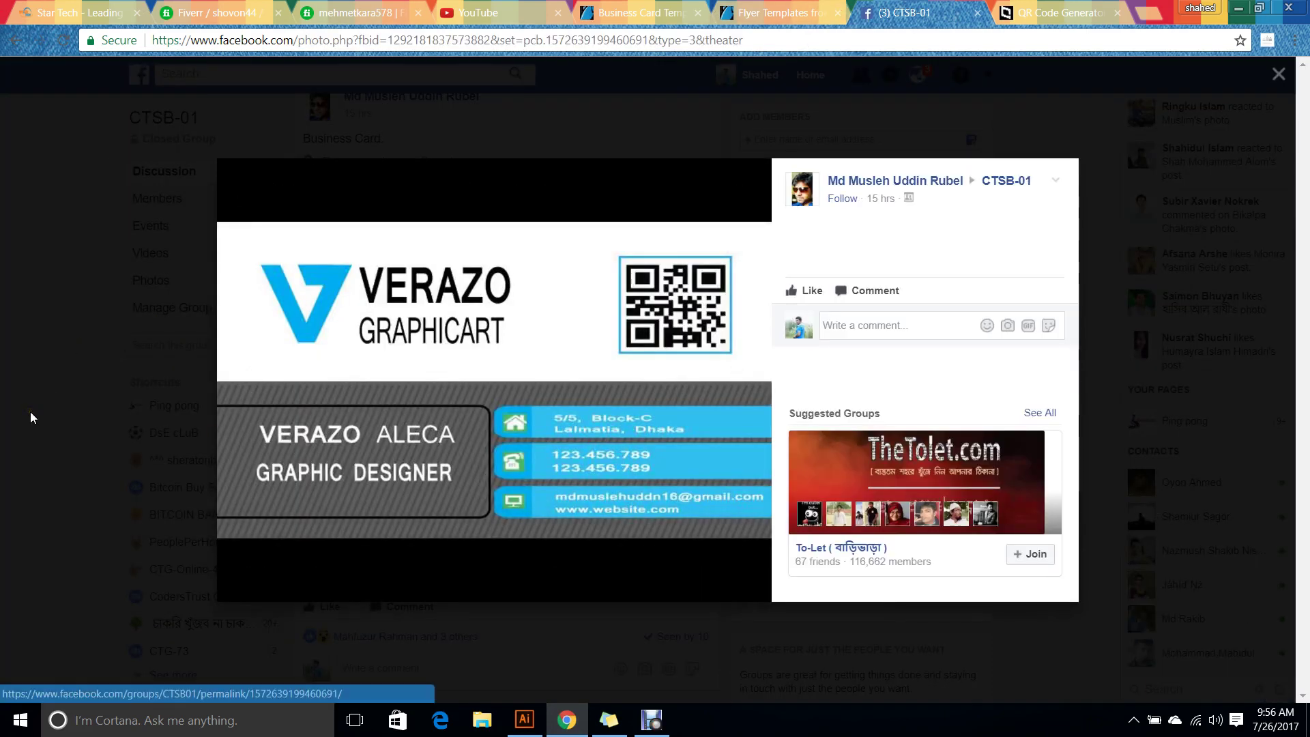
pyautogui.click(301, 14)
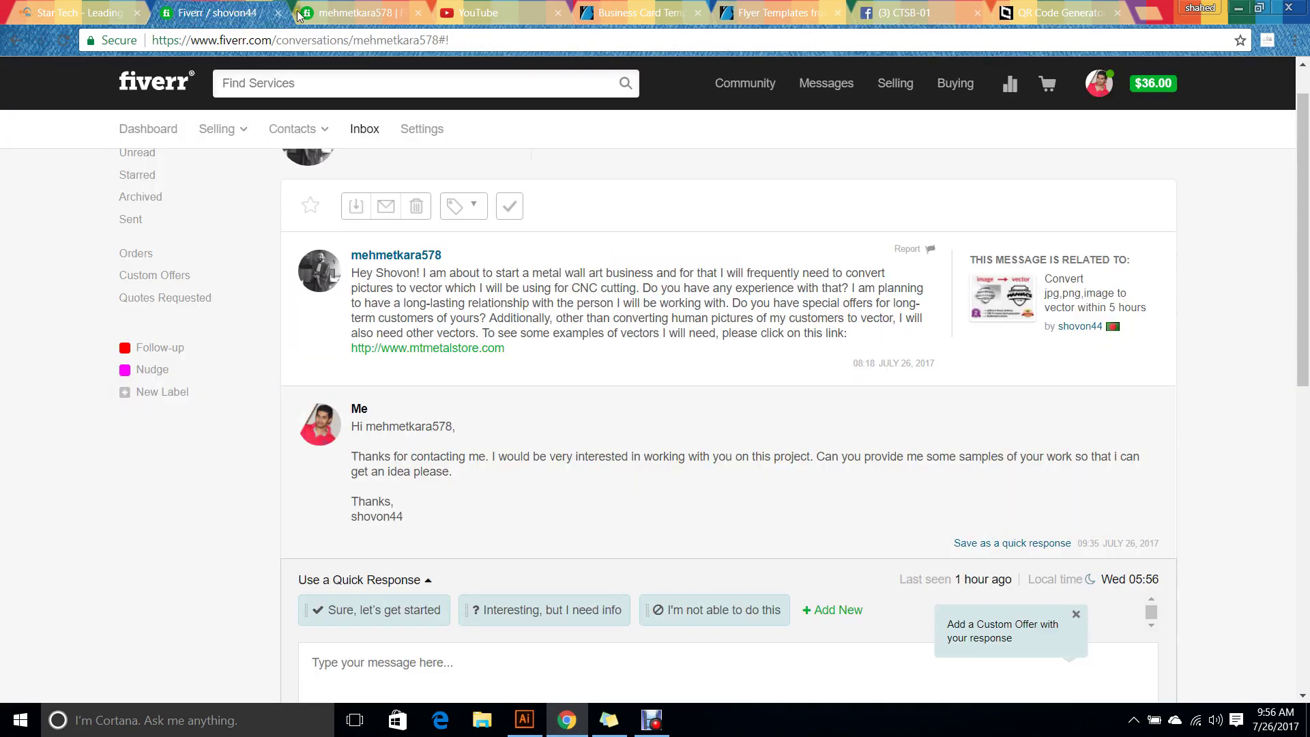
# Search Fiverr for 'business card' services, then return to the CTSB-01 Facebook feed.
pyautogui.click(409, 82)
pyautogui.write('busin')
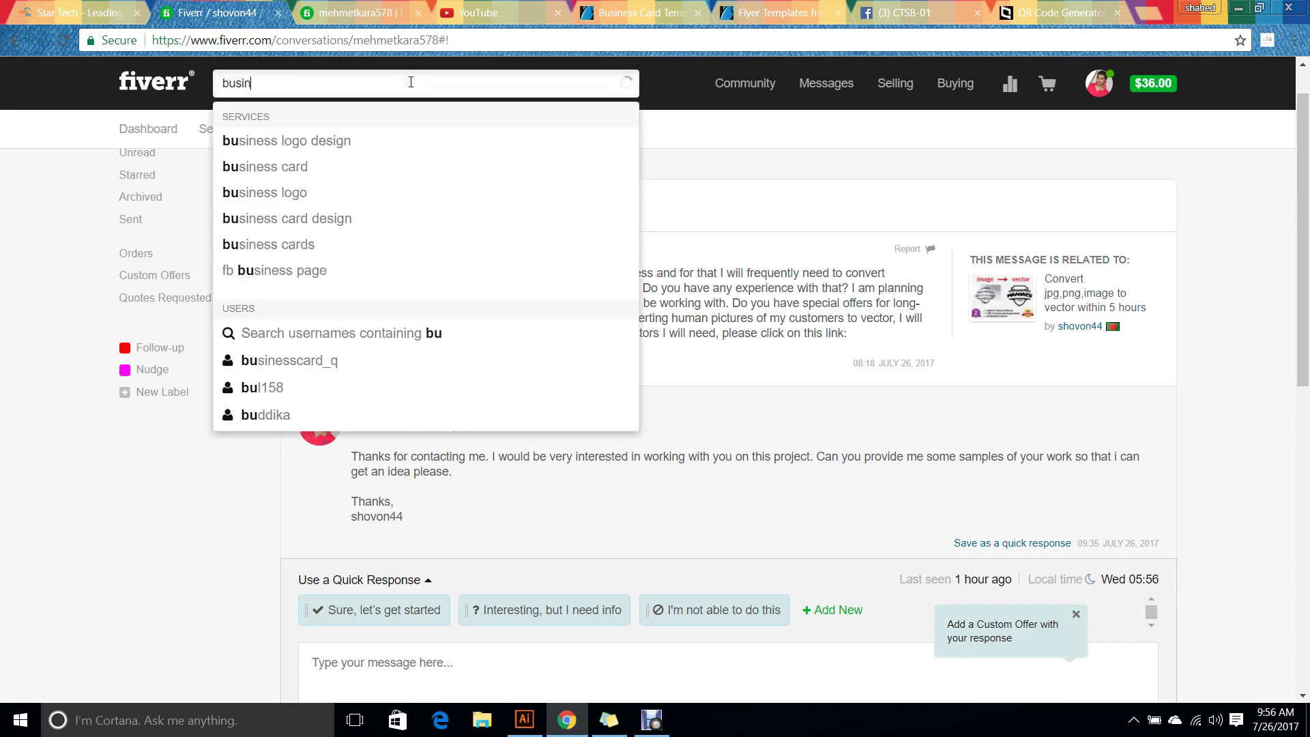
pyautogui.write('ess ca')
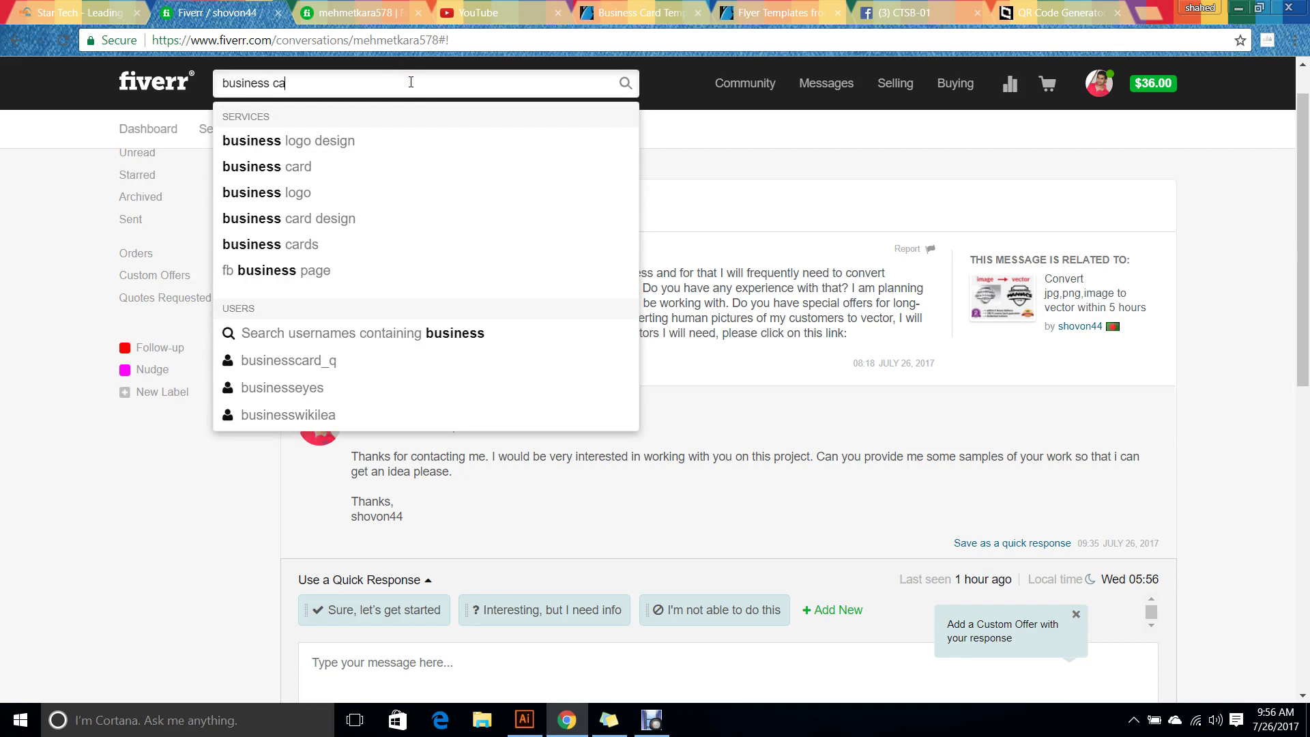
pyautogui.write('rd')
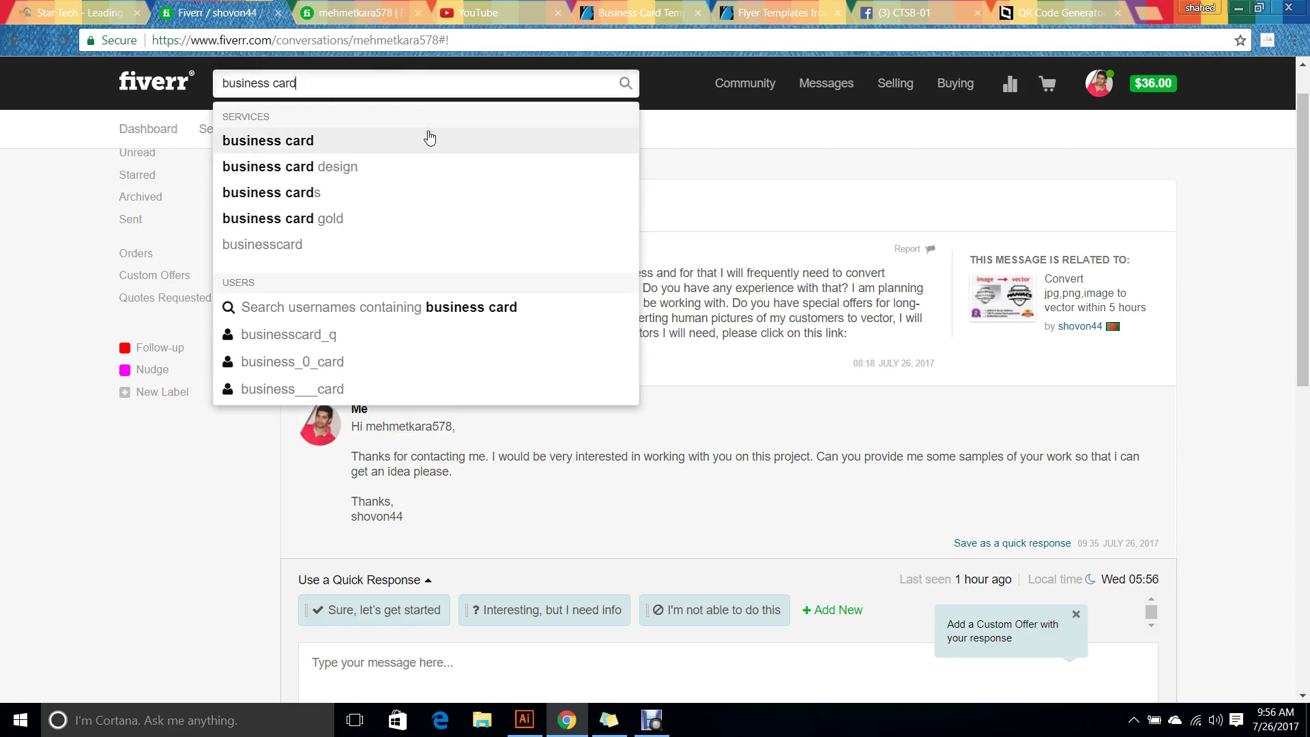
pyautogui.click(429, 140)
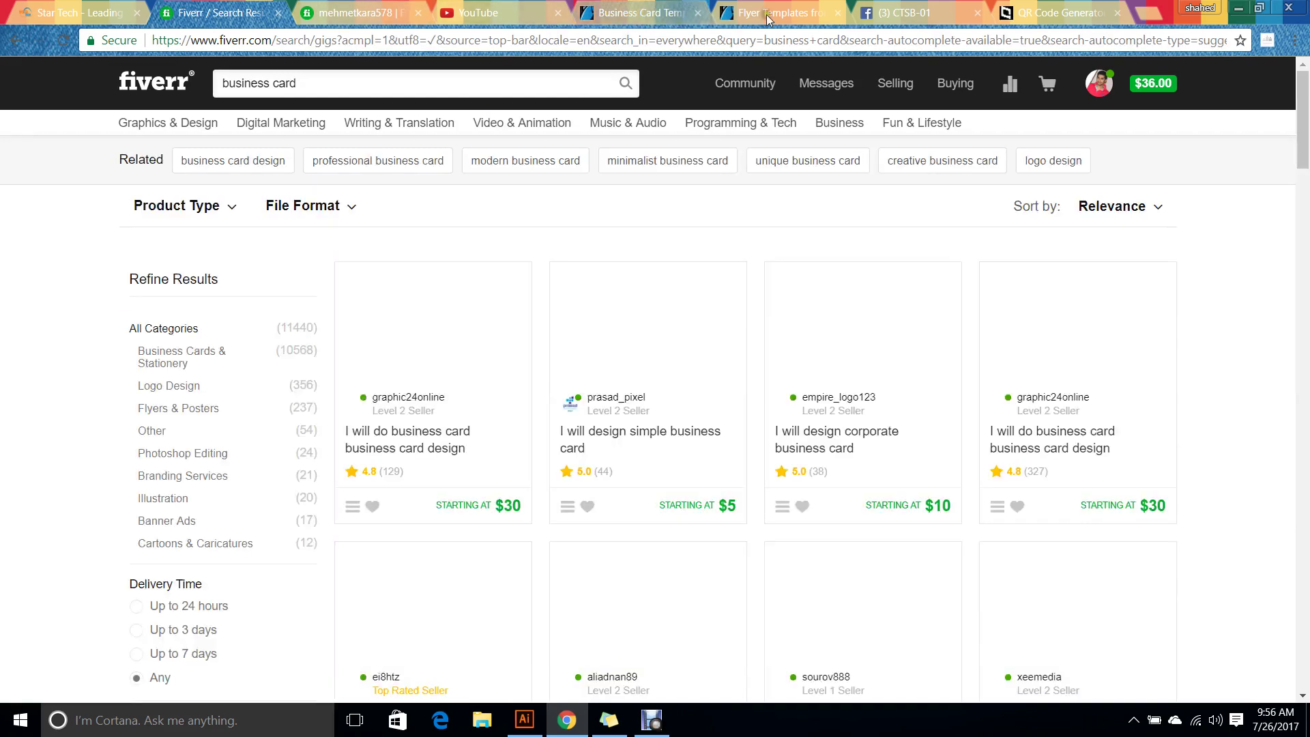
pyautogui.click(900, 13)
pyautogui.press('Escape')
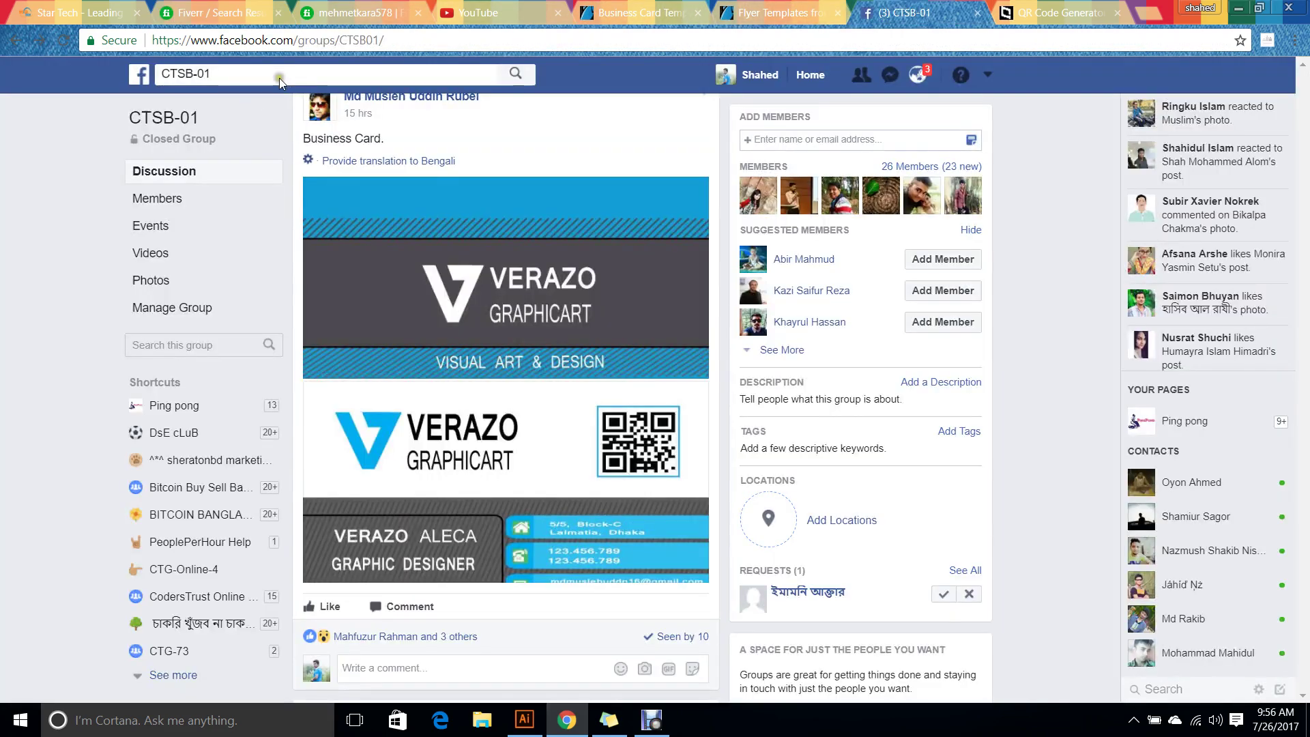
# Search Facebook for ctg-64 and open the CTG-64 group page.
pyautogui.click(280, 77)
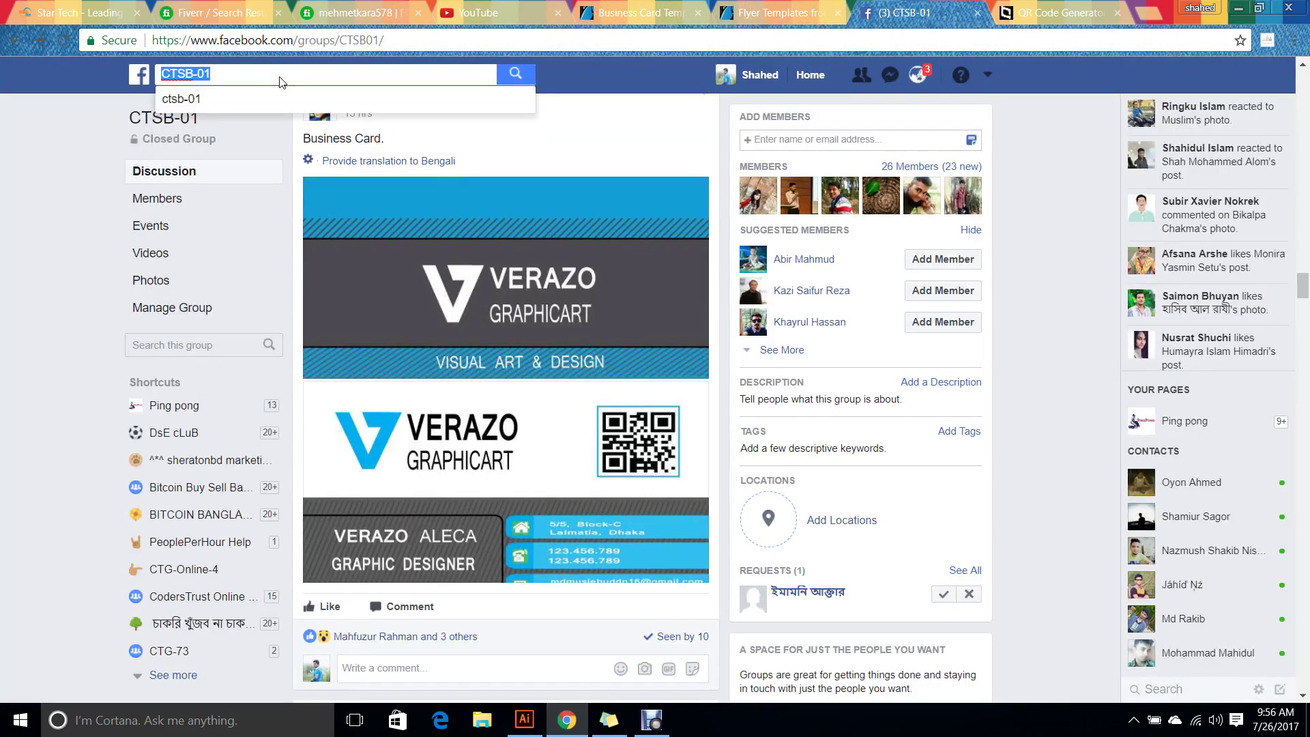
pyautogui.write('64')
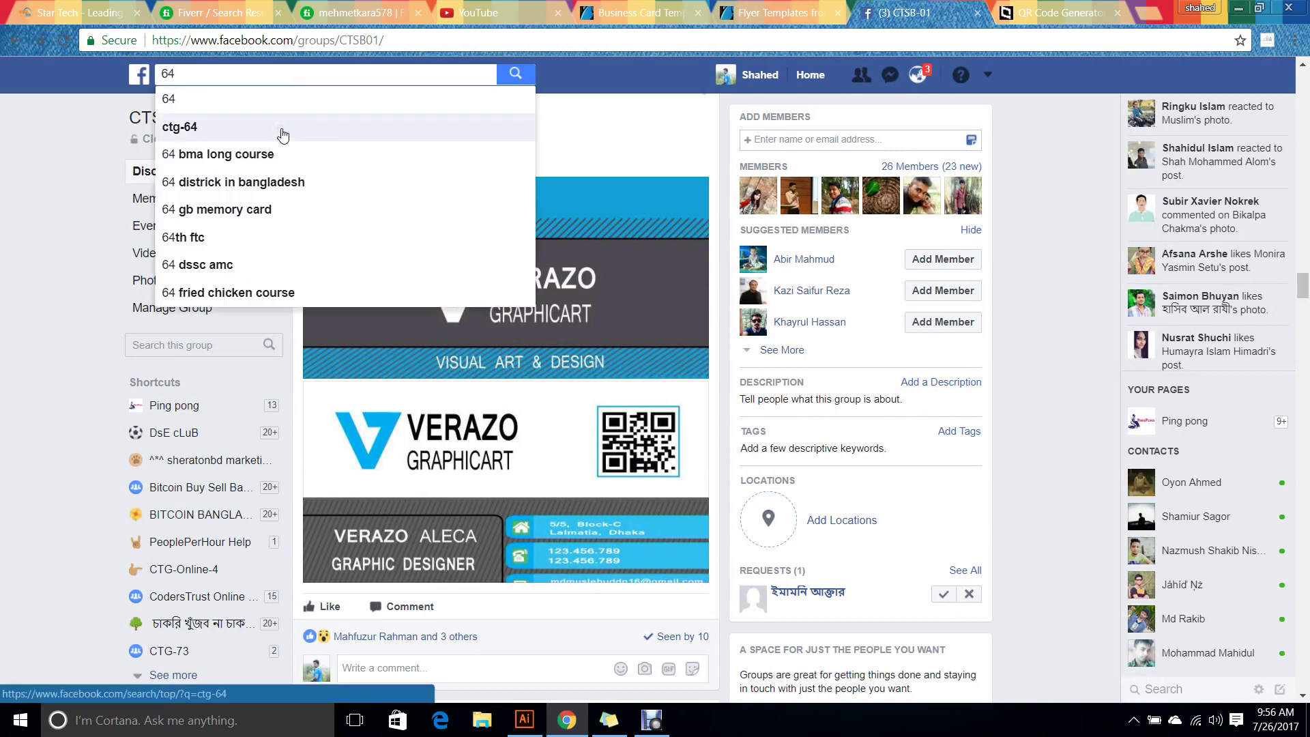
pyautogui.click(283, 134)
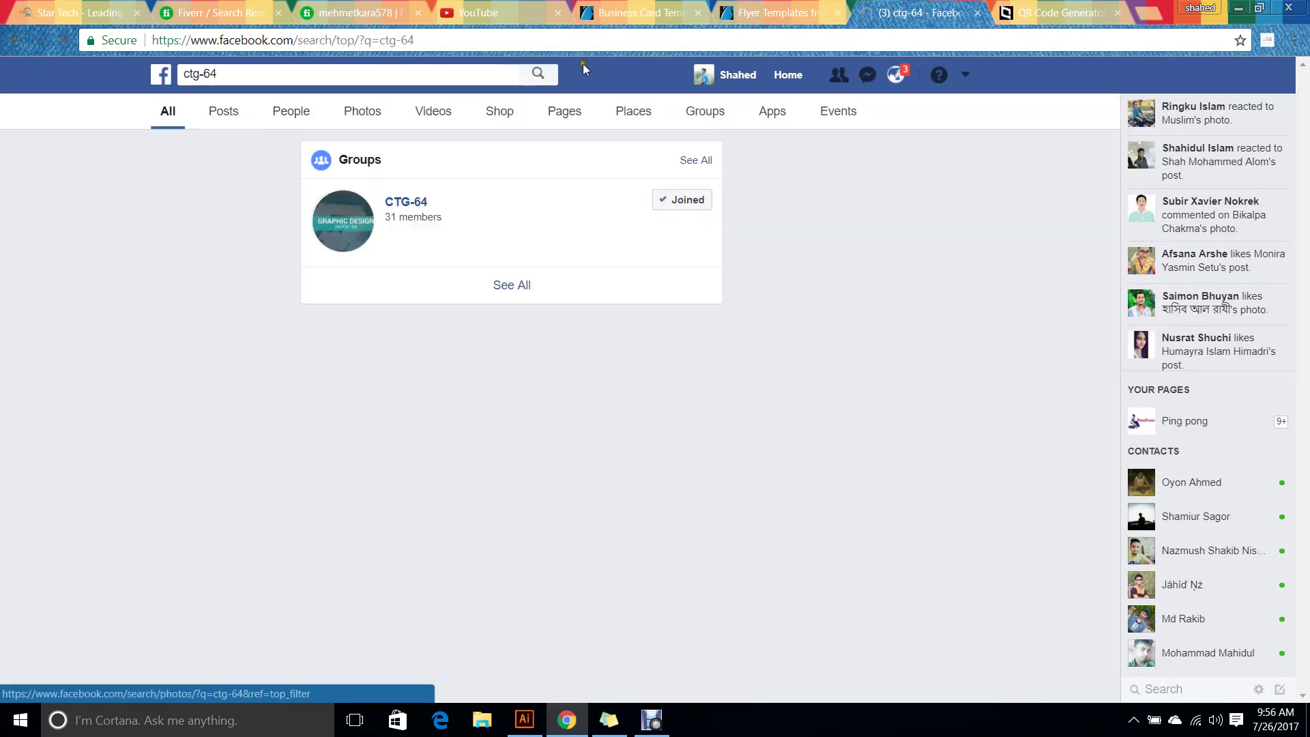
pyautogui.click(406, 201)
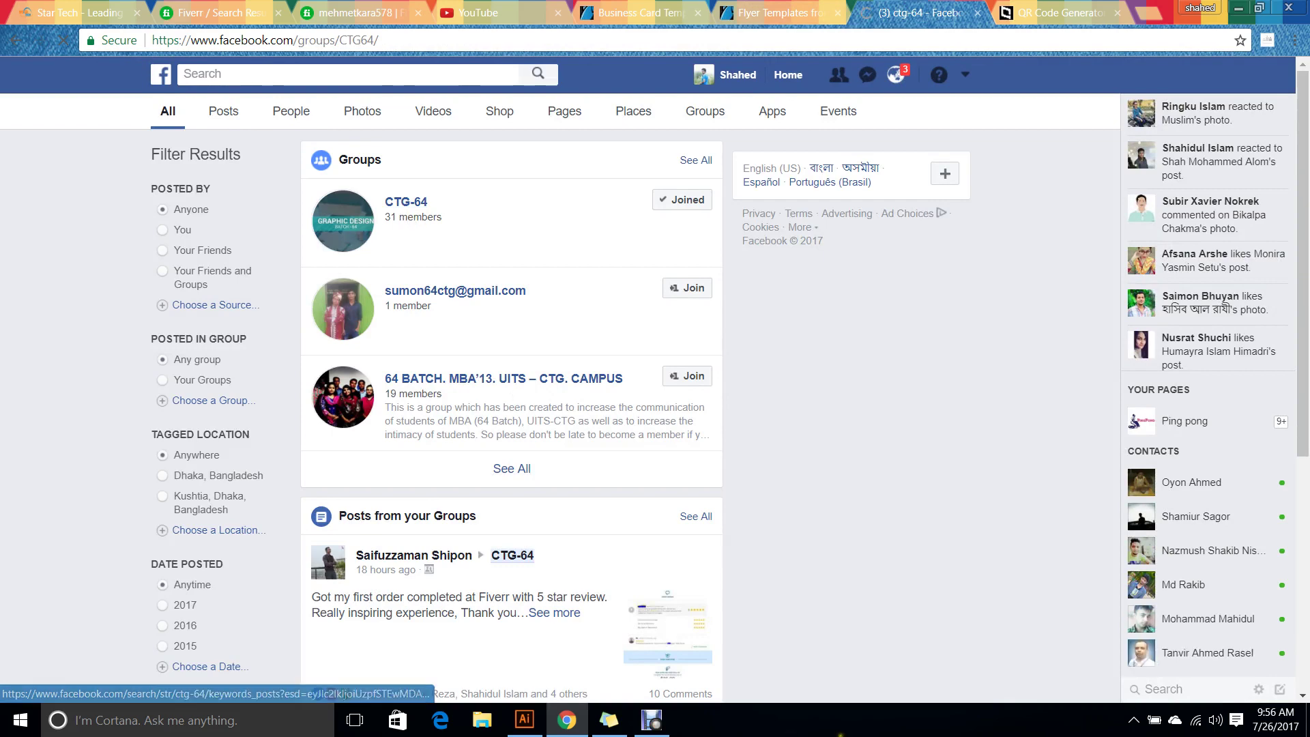
pyautogui.scroll(-10, 565, 541)
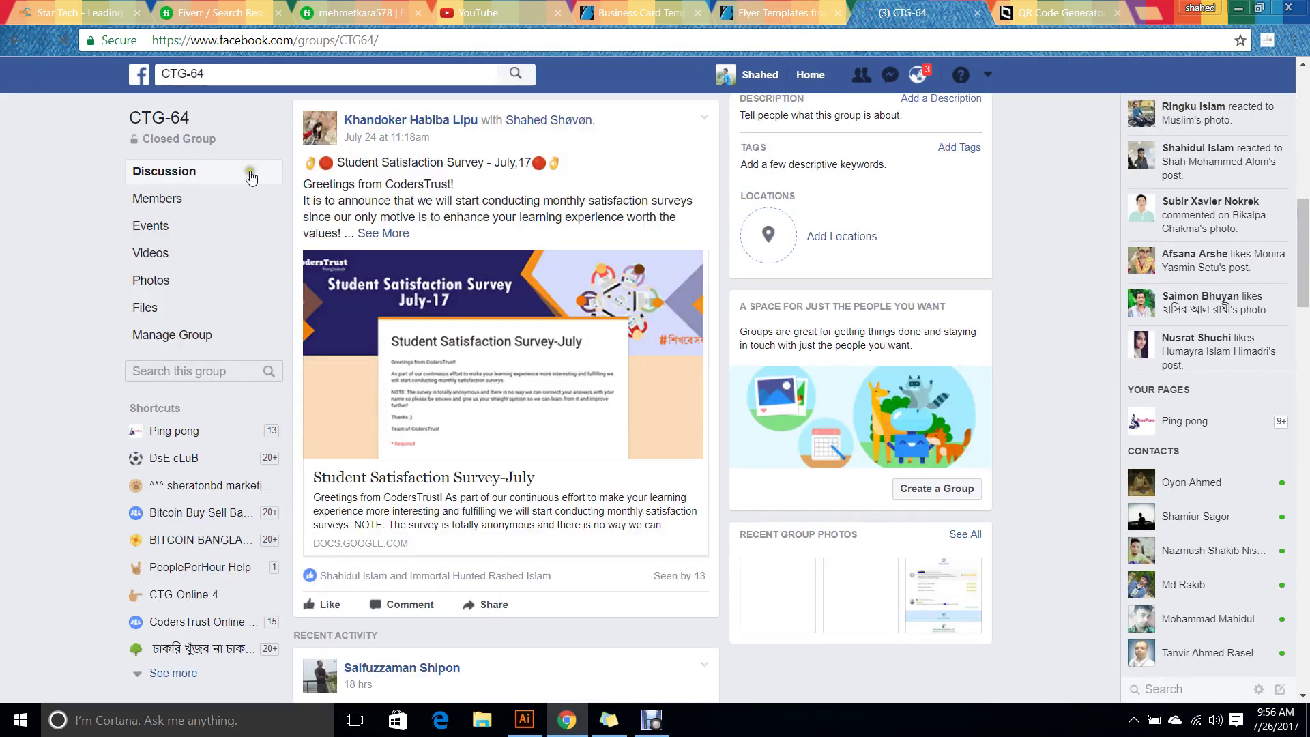
pyautogui.scroll(-9, 629, 386)
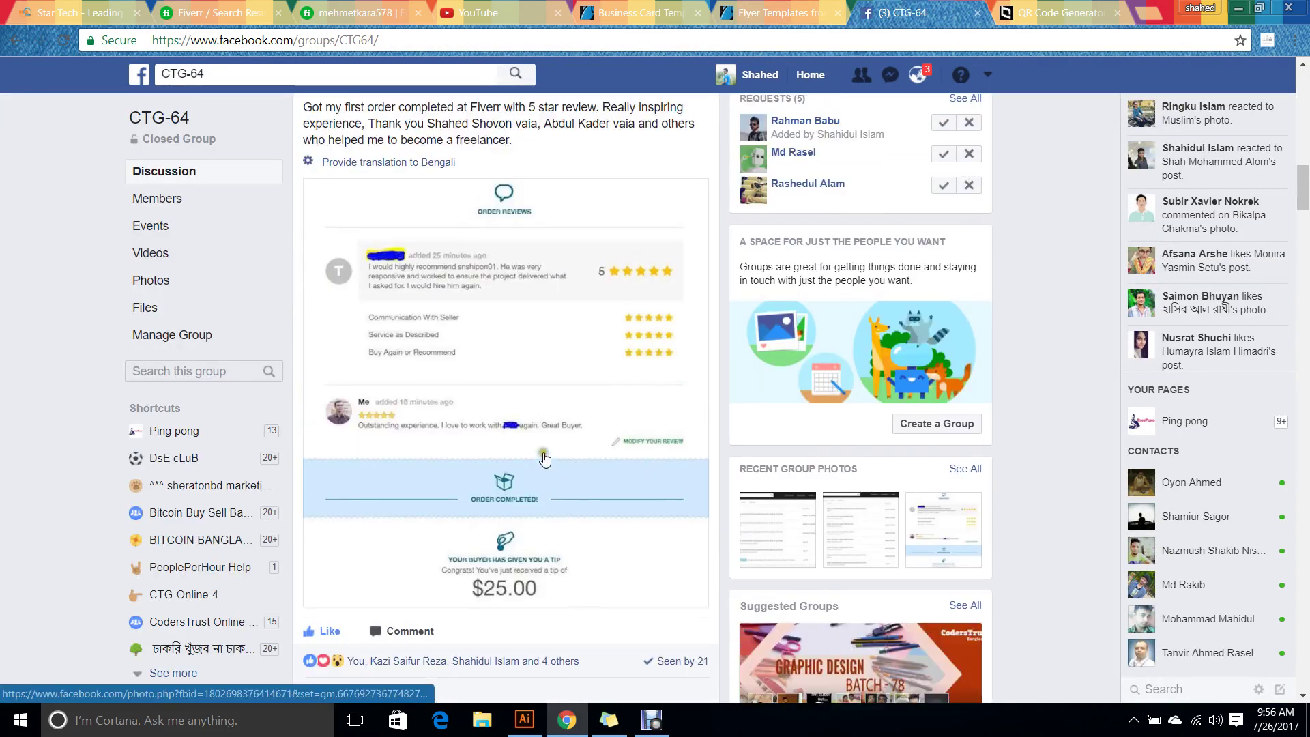
pyautogui.scroll(3, 545, 459)
# Read through CTG-64 posts about completed Fiverr orders, highlighting post text, then search '71'.
pyautogui.moveTo(355, 278); pyautogui.dragTo(498, 280)
pyautogui.scroll(-5, 512, 428)
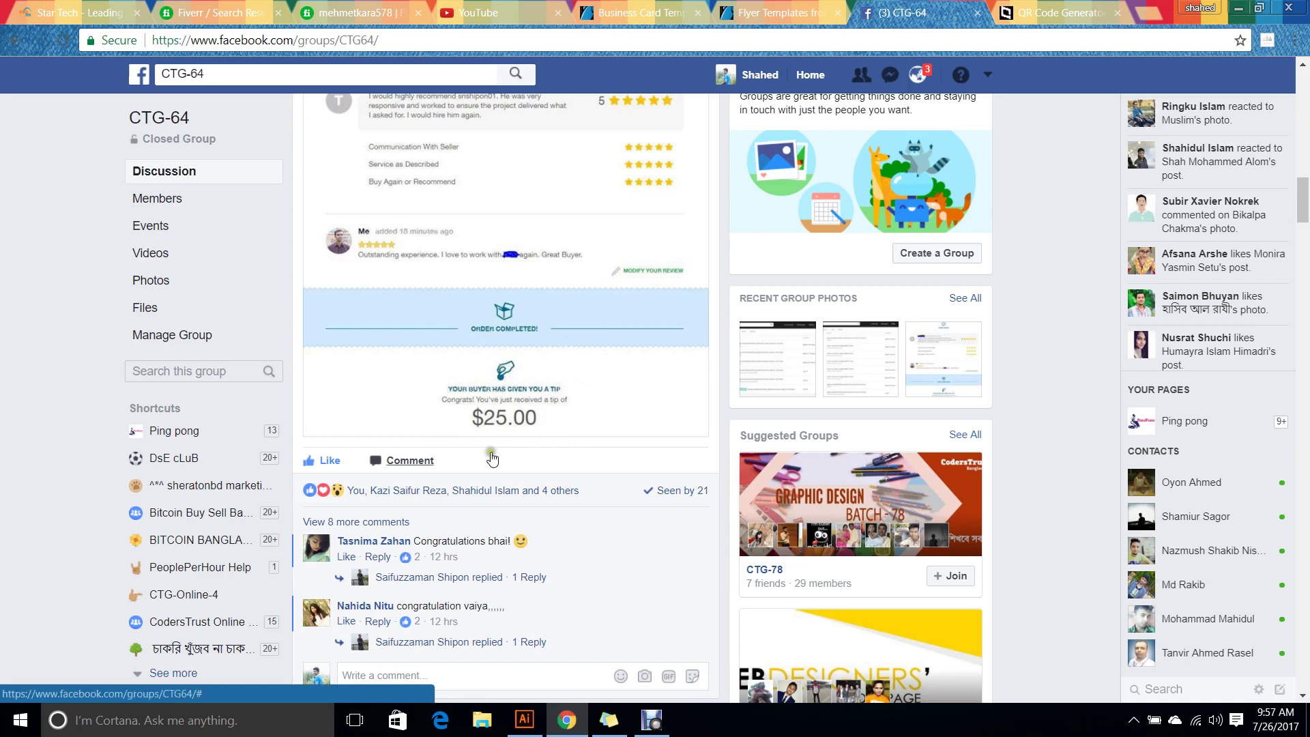
pyautogui.scroll(1, 482, 427)
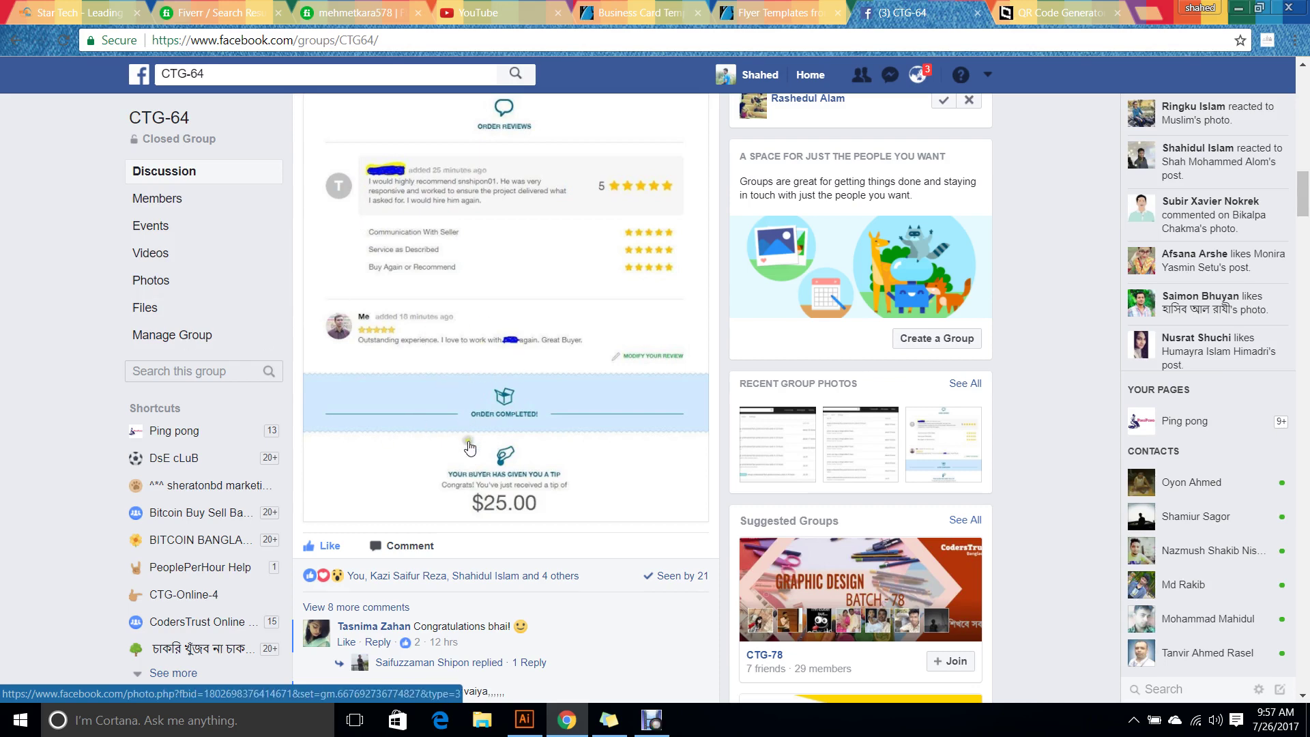
pyautogui.scroll(-10, 472, 449)
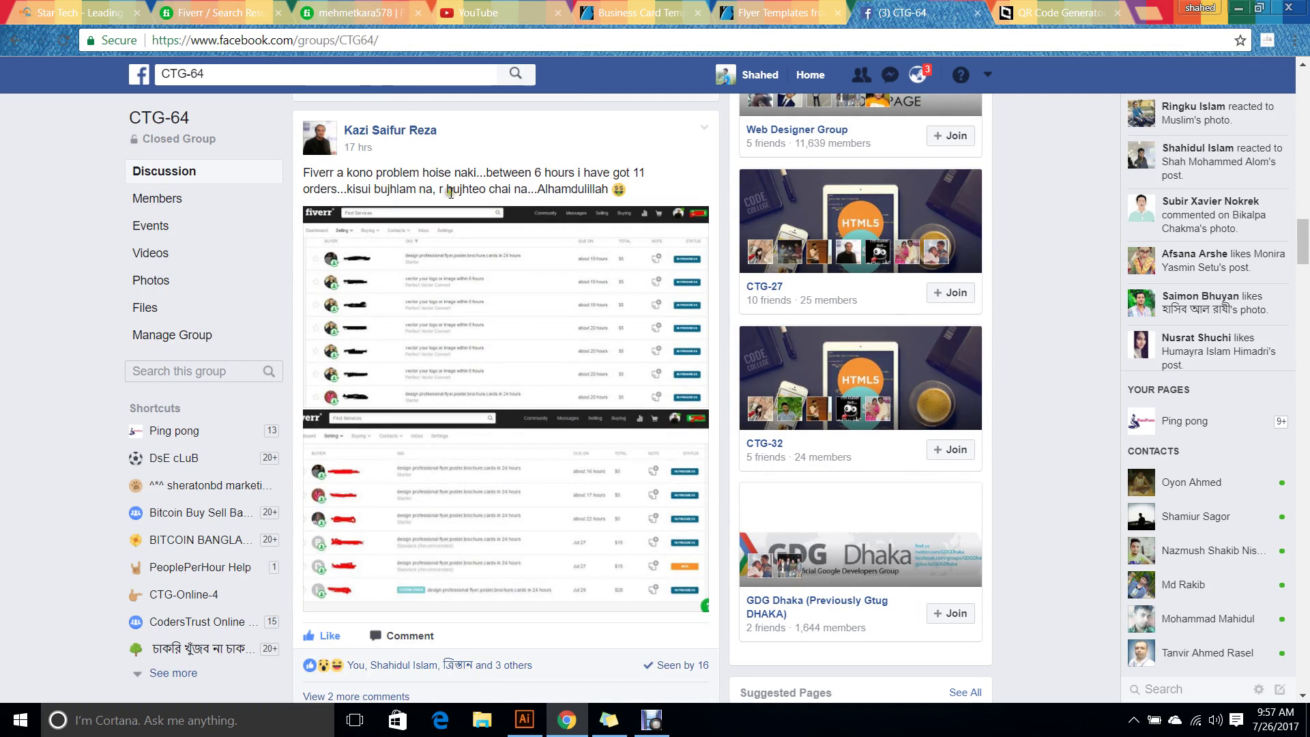
pyautogui.moveTo(640, 174); pyautogui.dragTo(632, 174)
pyautogui.moveTo(348, 196); pyautogui.dragTo(403, 190)
pyautogui.moveTo(551, 174); pyautogui.dragTo(584, 174)
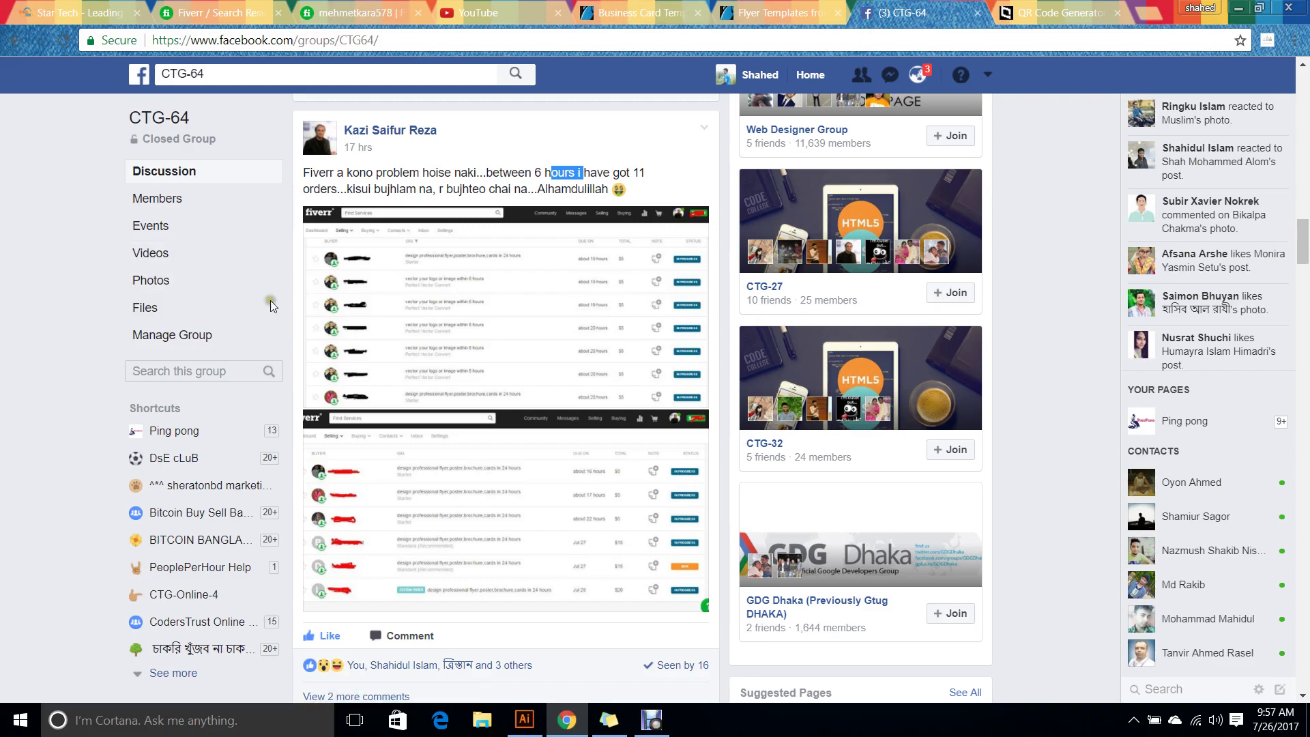
pyautogui.scroll(-1, 506, 303)
pyautogui.scroll(-20, 506, 303)
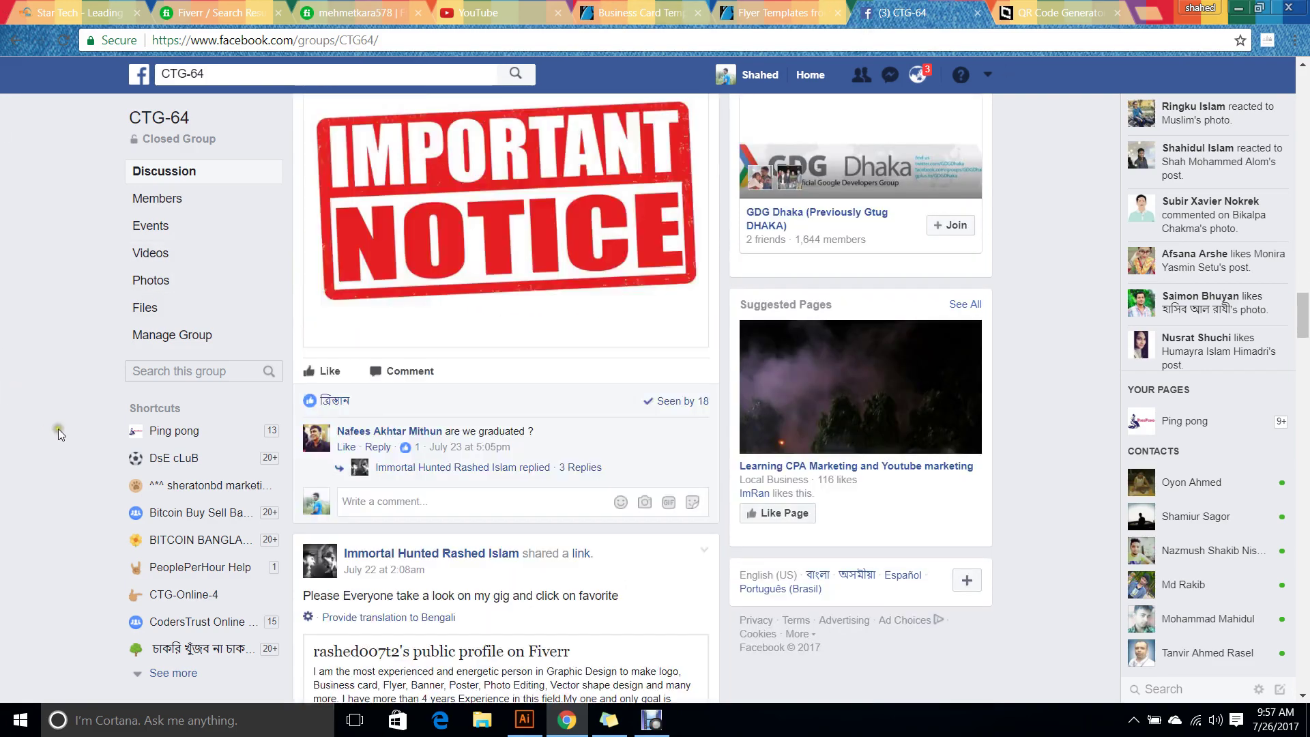
pyautogui.scroll(-15, 60, 434)
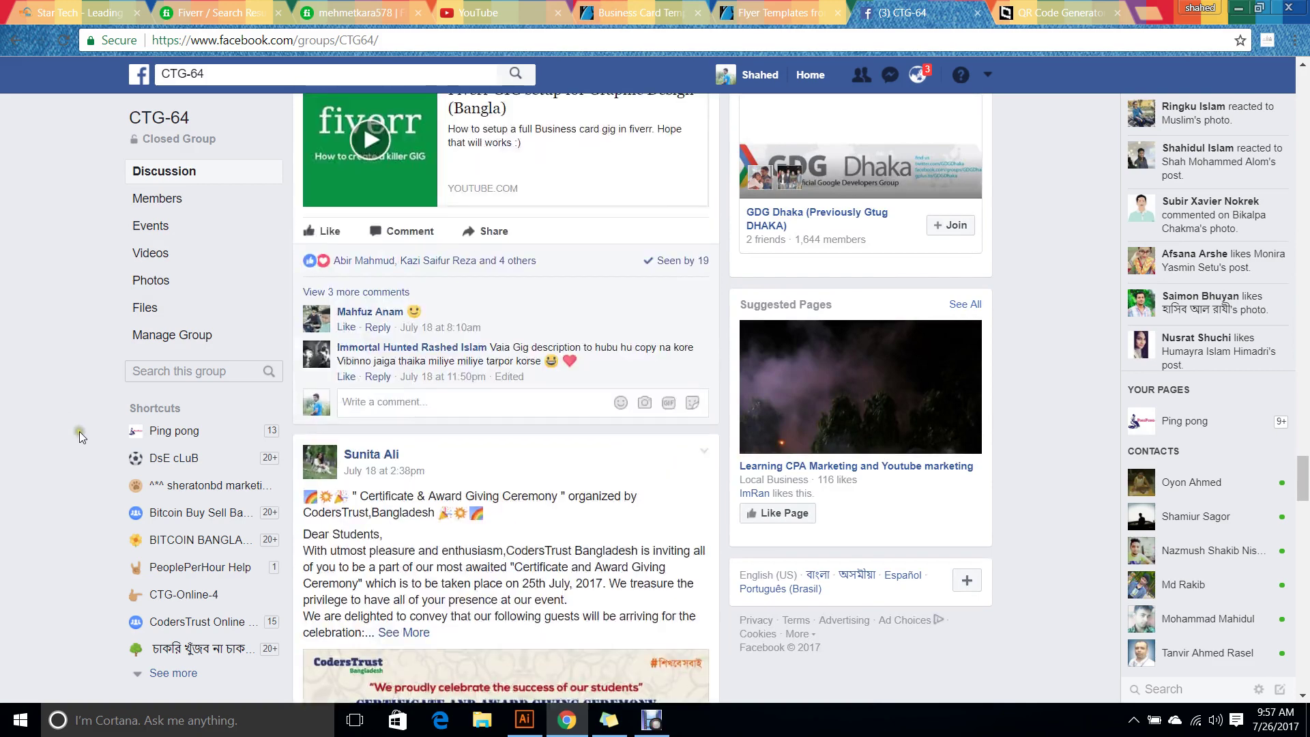
pyautogui.click(374, 74)
pyautogui.write('71')
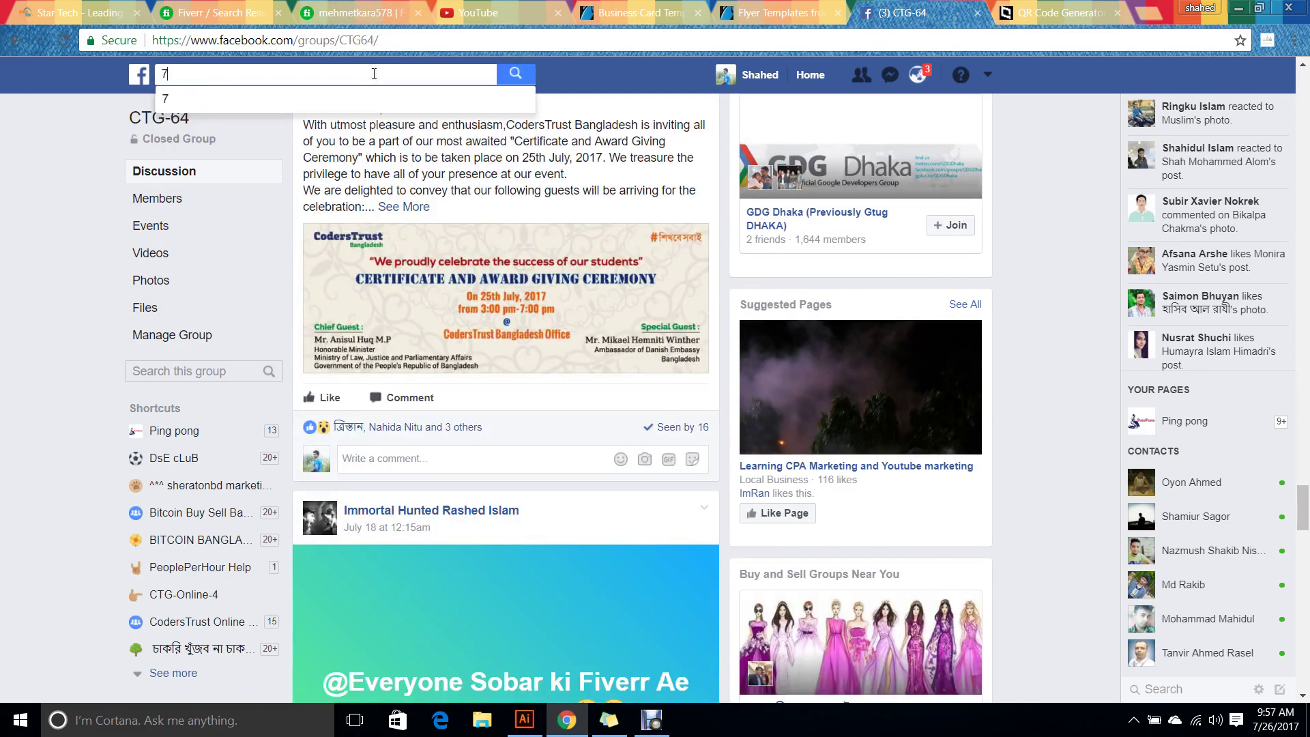
pyautogui.click(376, 97)
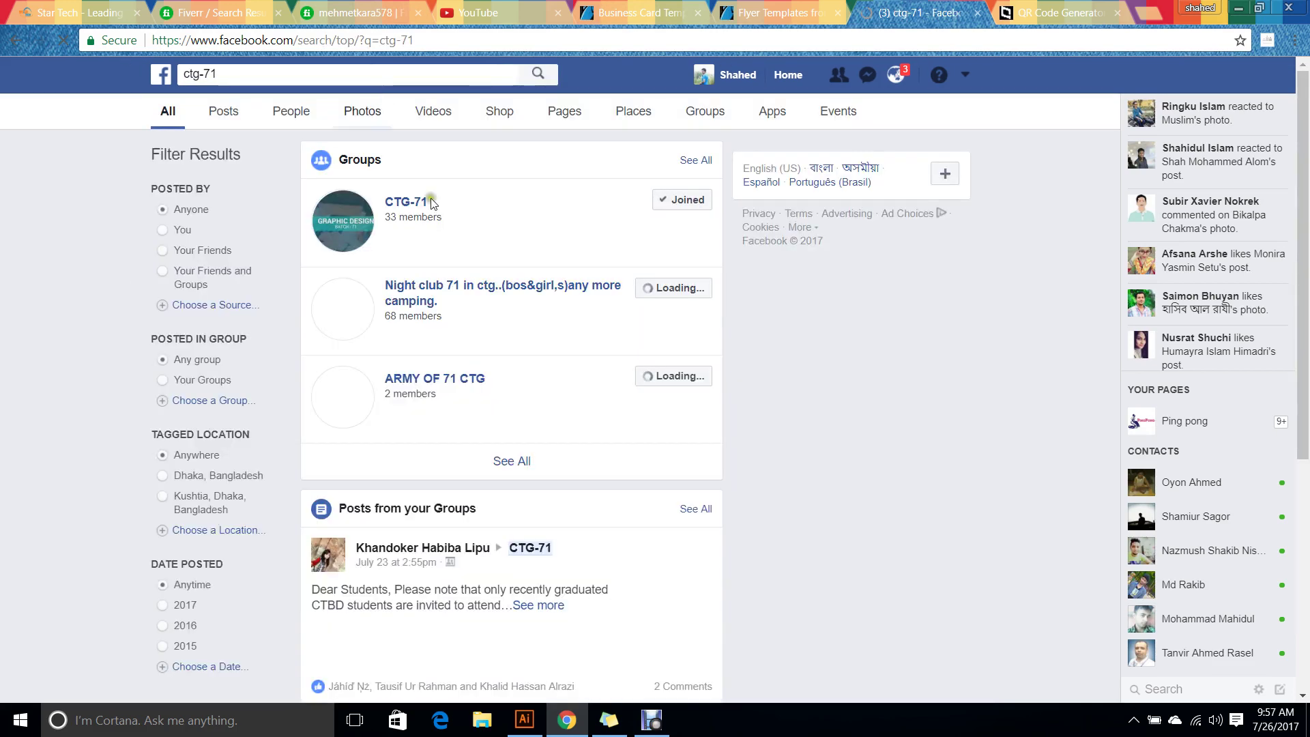
pyautogui.click(412, 203)
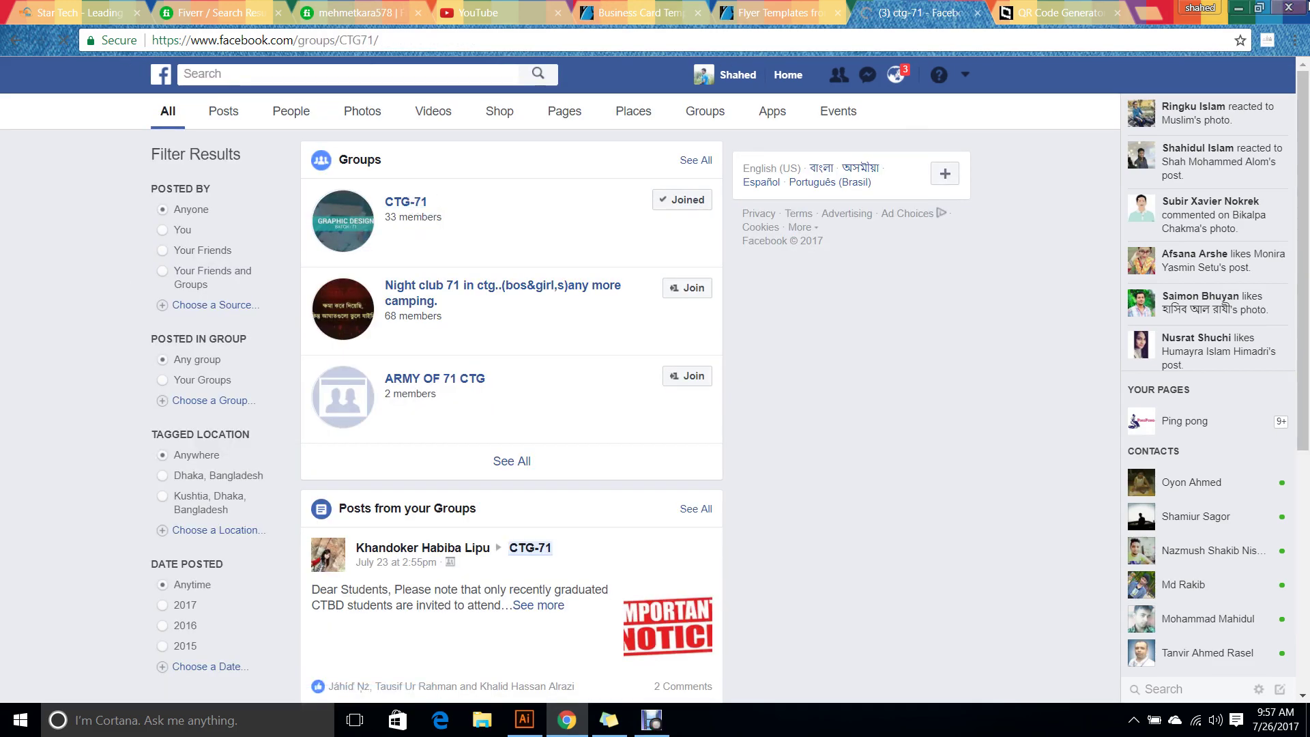
pyautogui.scroll(-15, 479, 320)
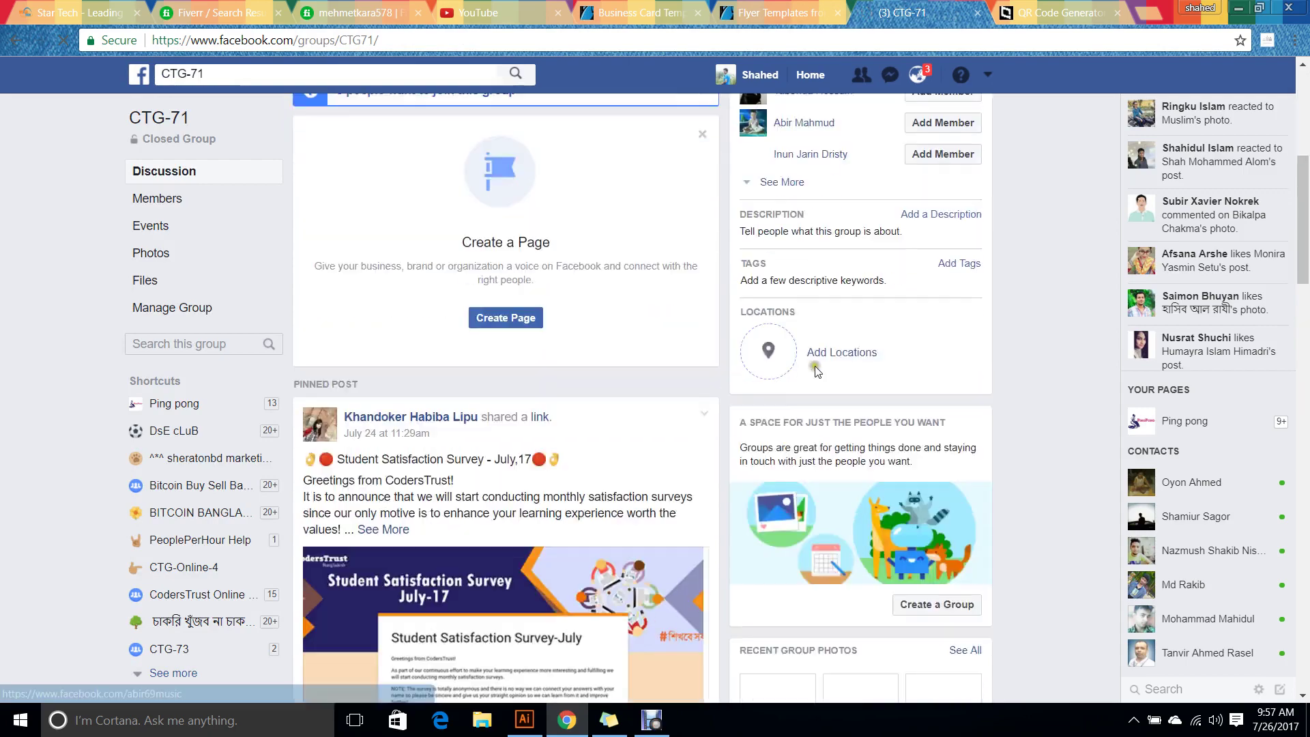
pyautogui.scroll(-10, 479, 321)
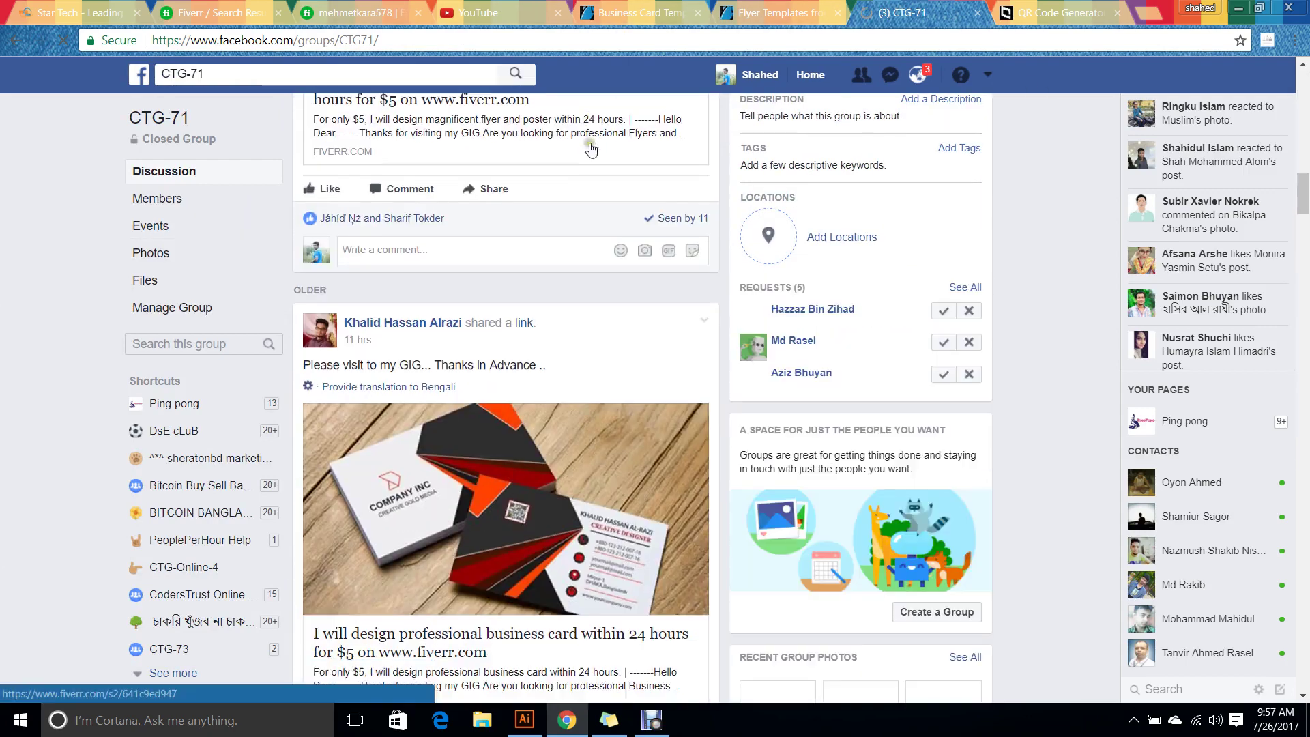
pyautogui.scroll(-5, 512, 232)
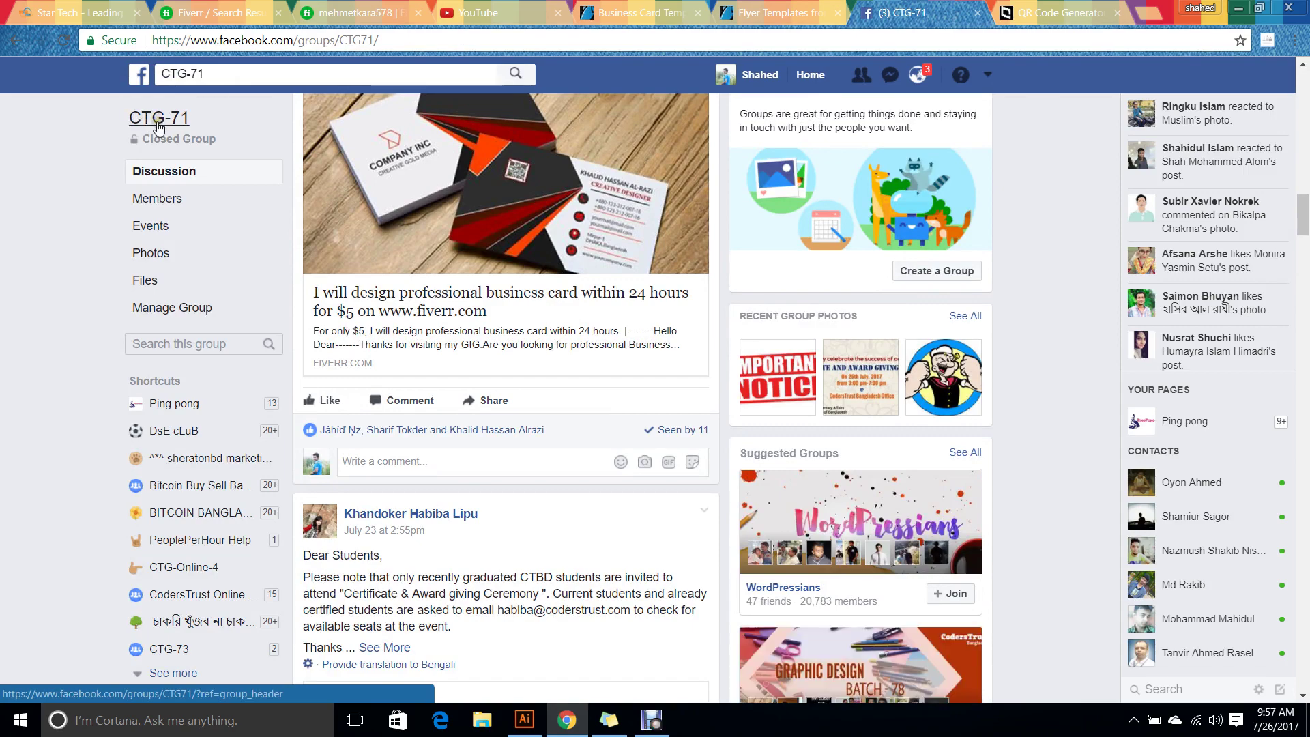
pyautogui.scroll(-15, 303, 288)
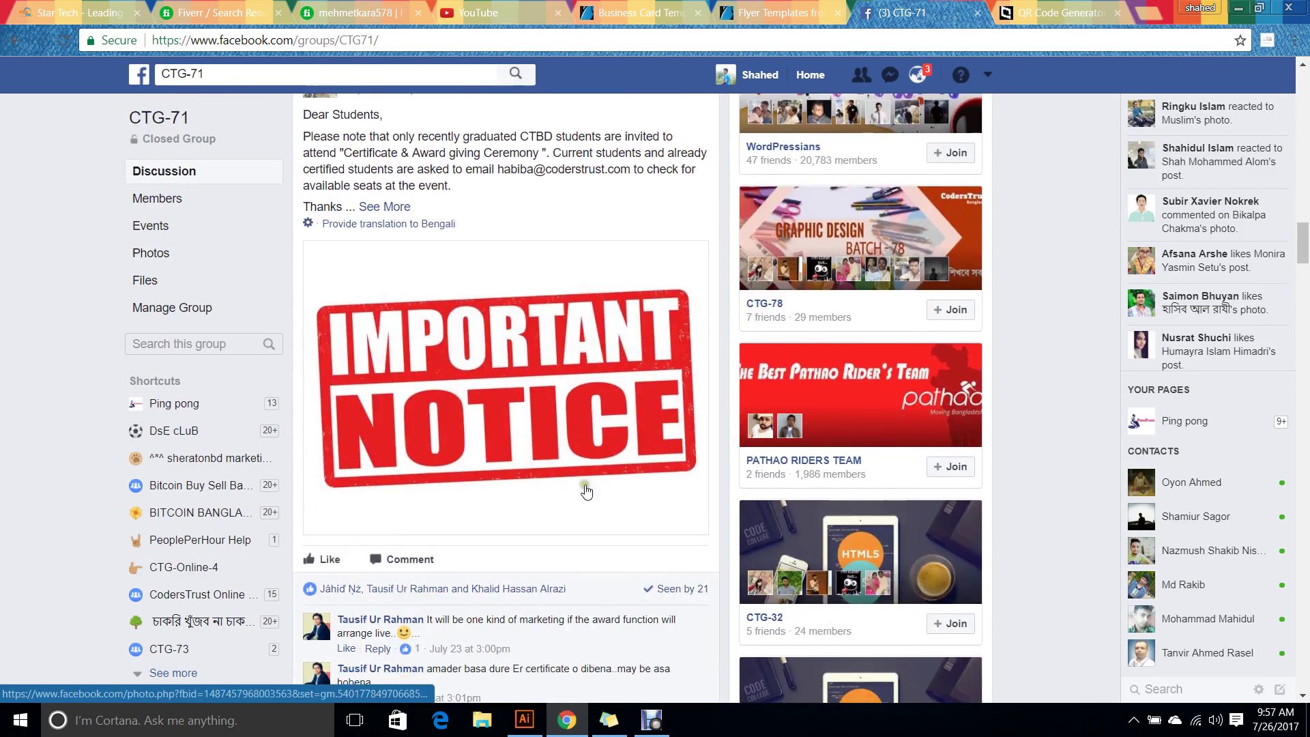
pyautogui.scroll(-18, 696, 236)
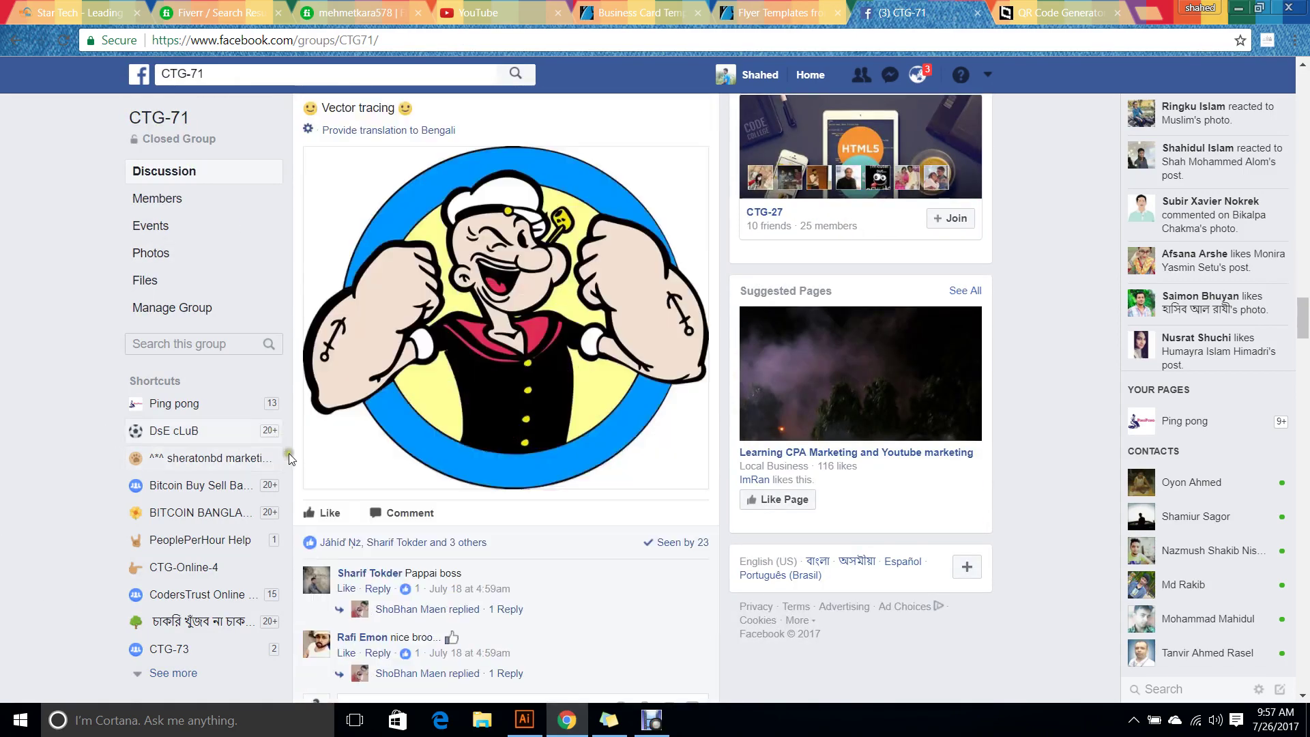
pyautogui.scroll(-15, 310, 542)
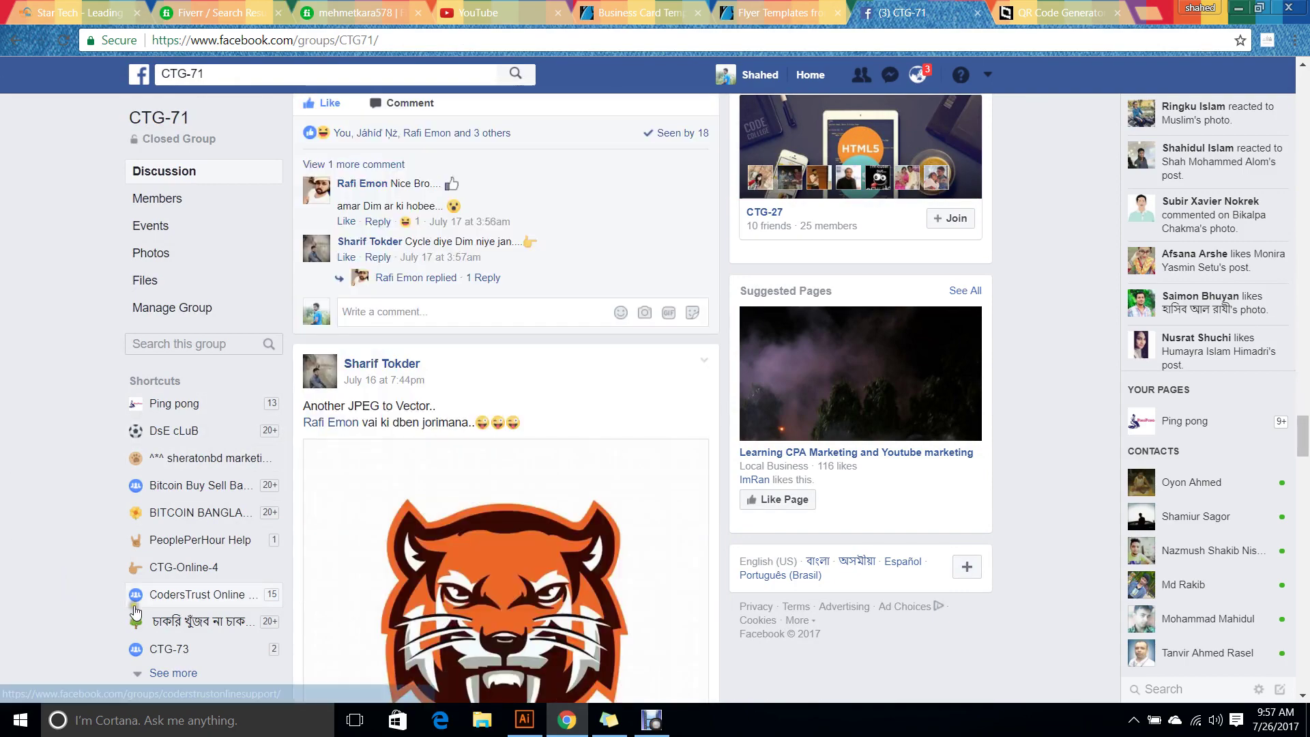
pyautogui.scroll(-10, 494, 396)
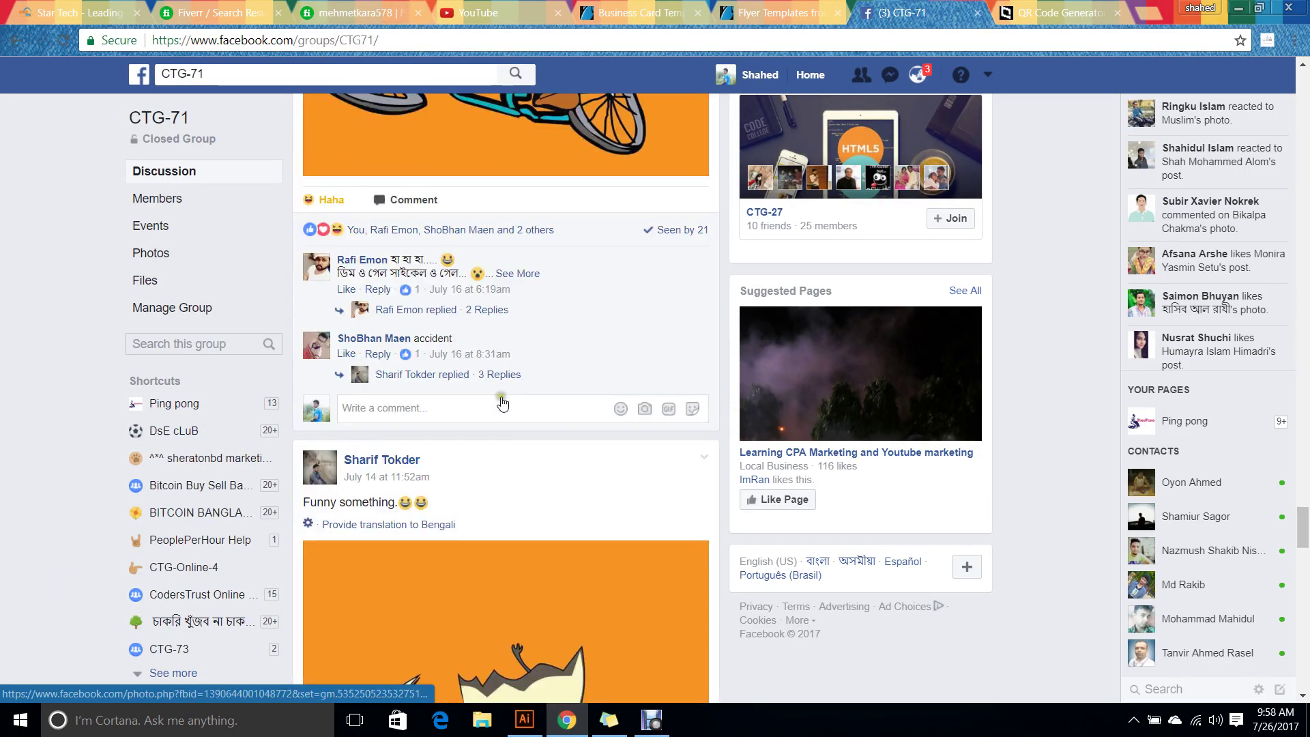
pyautogui.click(287, 81)
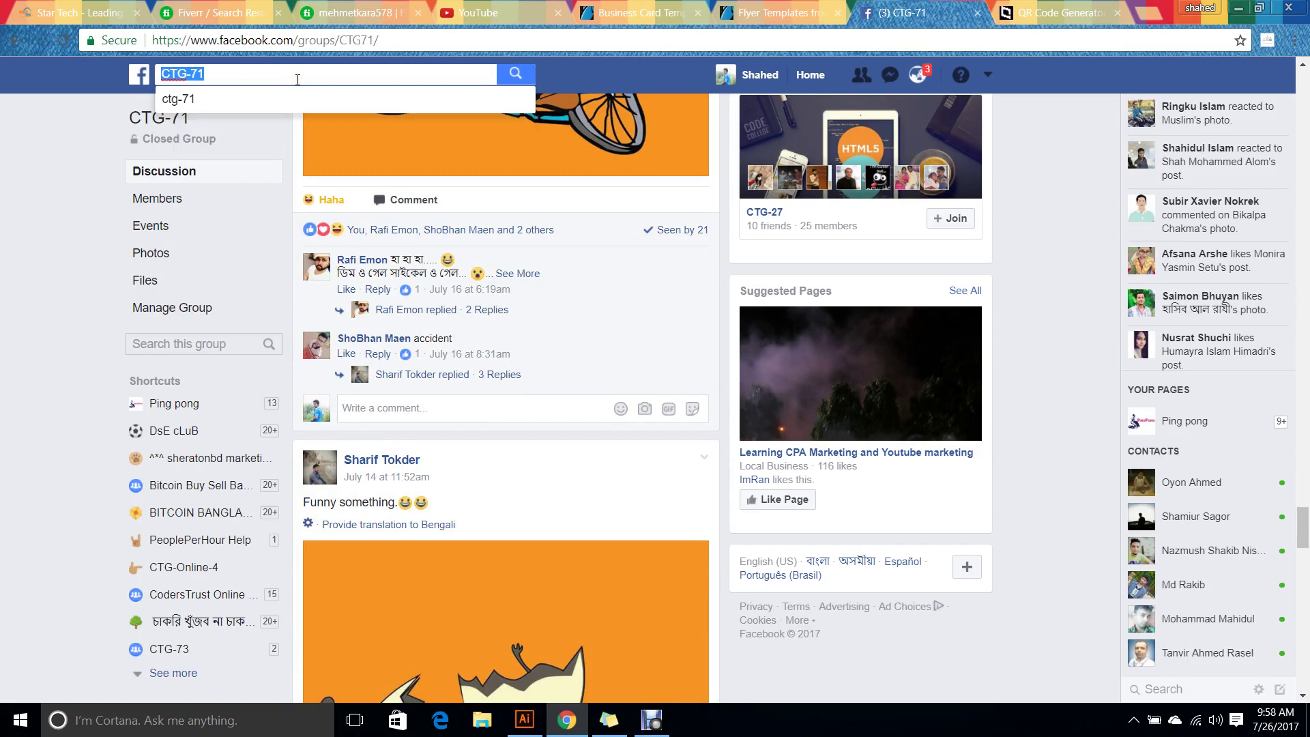
# Search Facebook for ctg-67 and open the CTG-67 group's feed.
pyautogui.write('67')
pyautogui.click(307, 126)
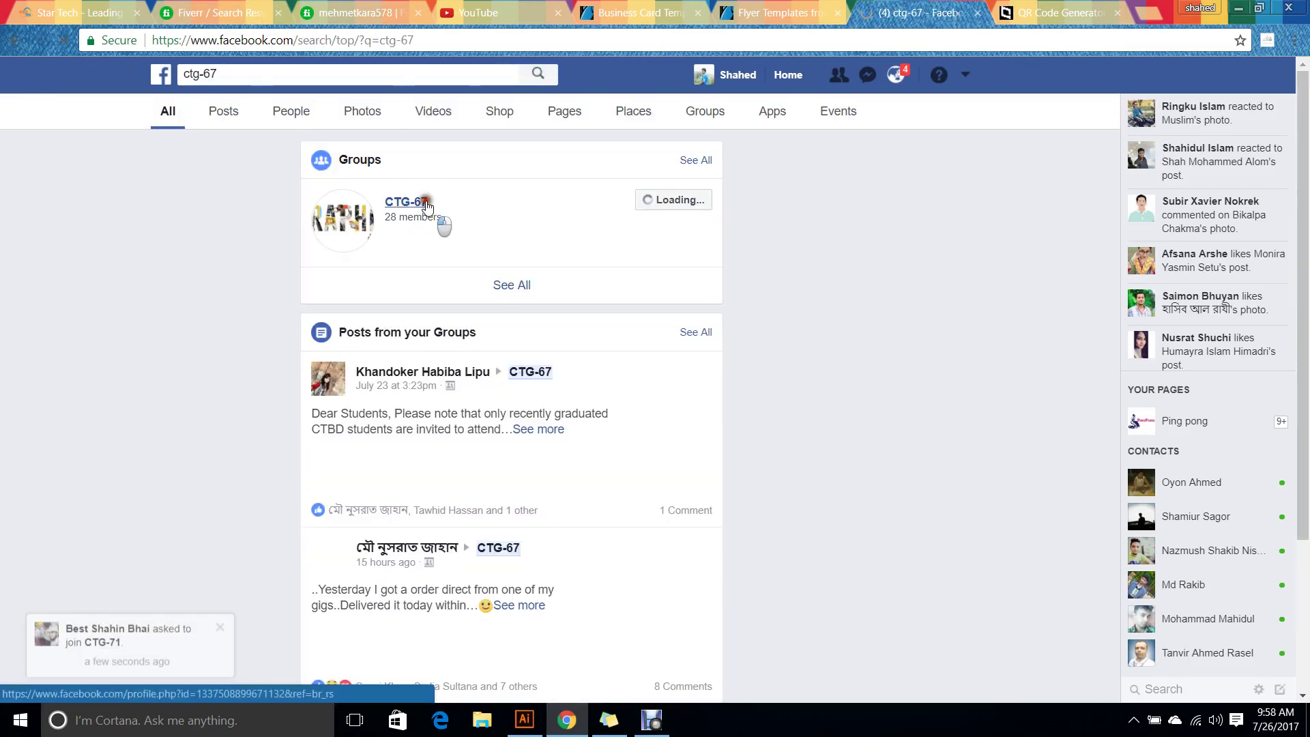
pyautogui.click(424, 203)
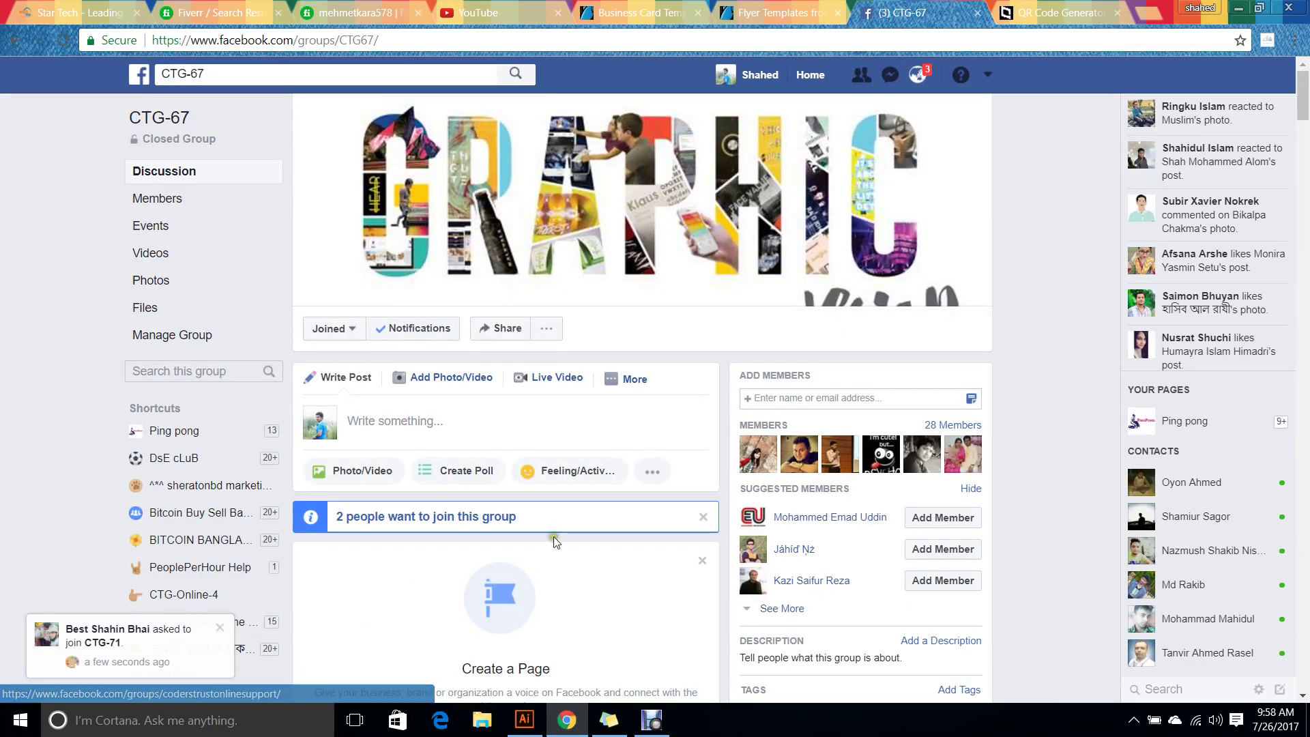
pyautogui.scroll(-6, 555, 539)
pyautogui.scroll(-18, 556, 541)
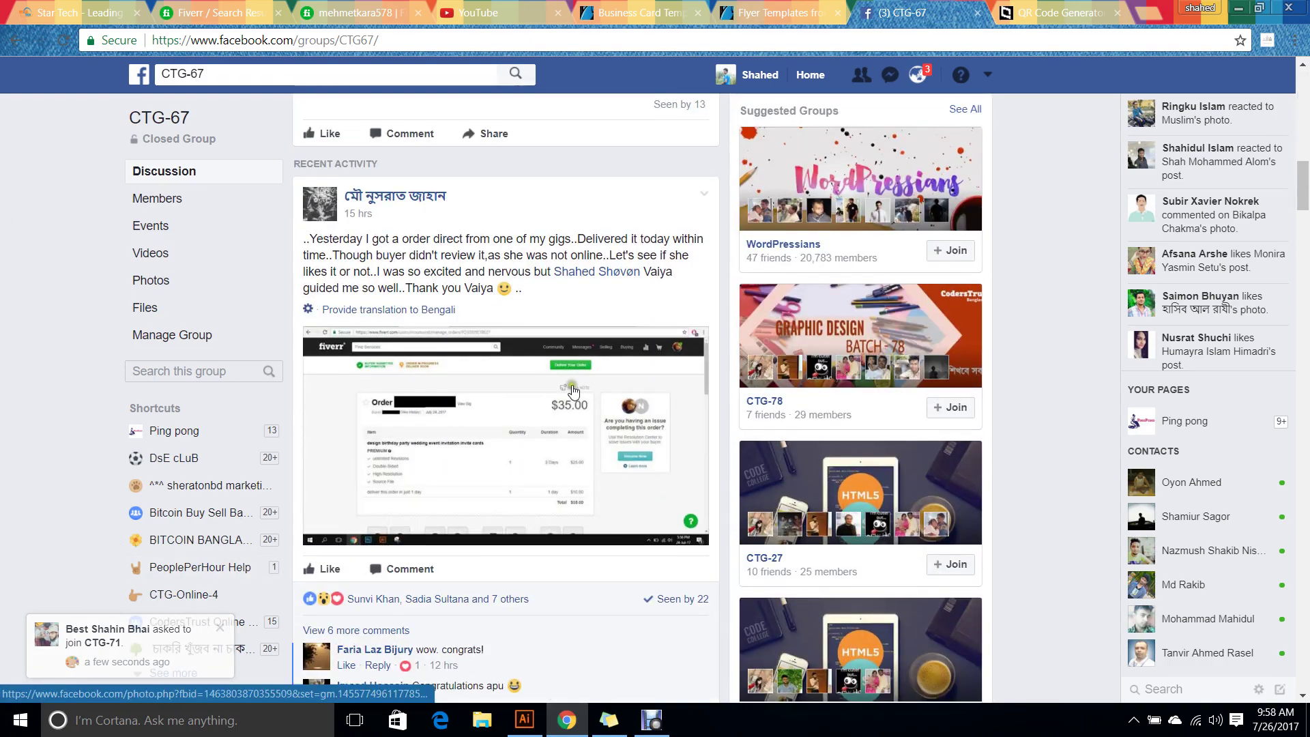
# Enlarge a member's Fiverr order screenshot, close it, and scroll further down the feed.
pyautogui.click(572, 394)
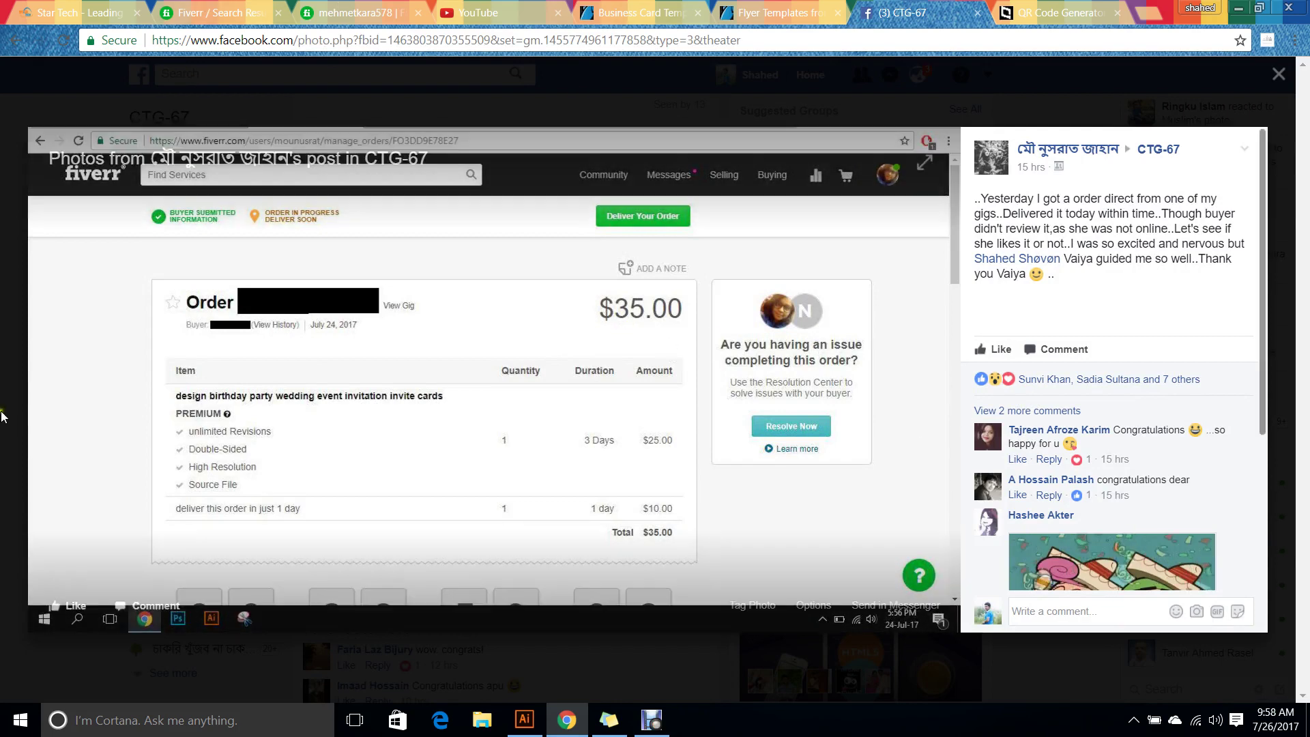
pyautogui.press('Escape')
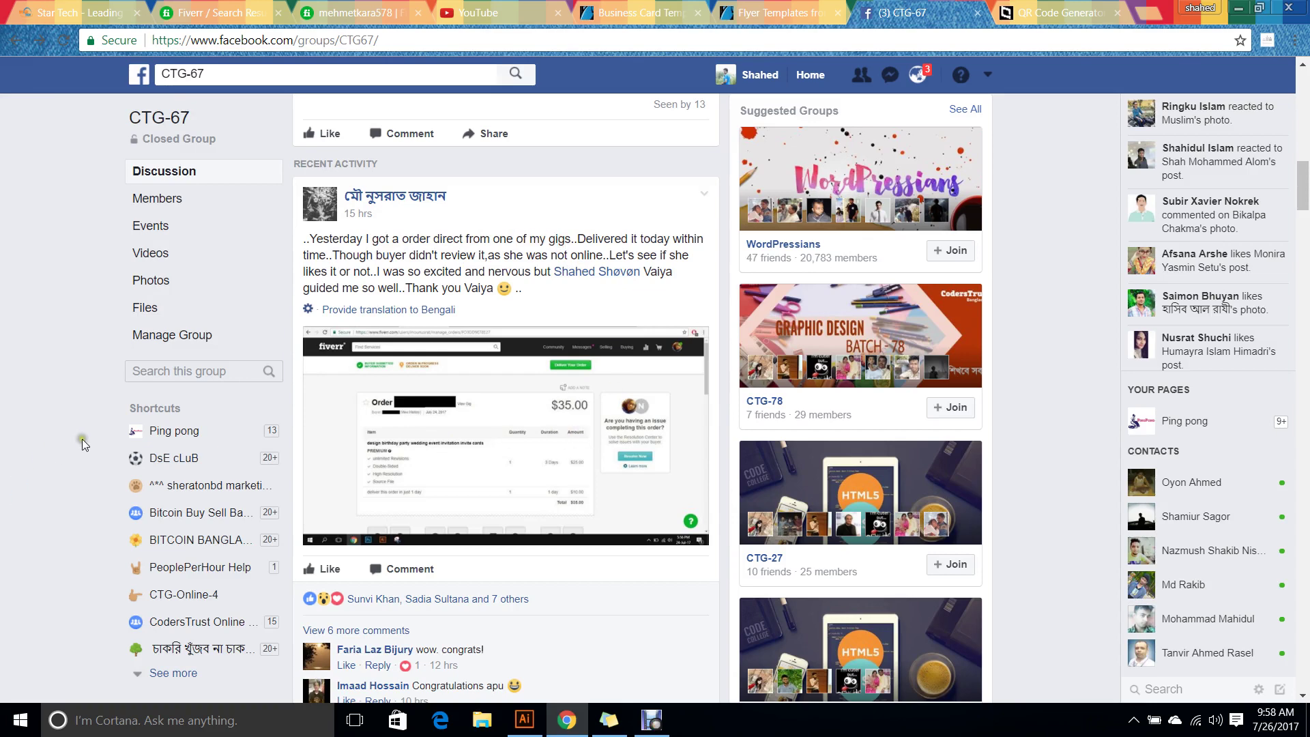
pyautogui.scroll(-1, 84, 455)
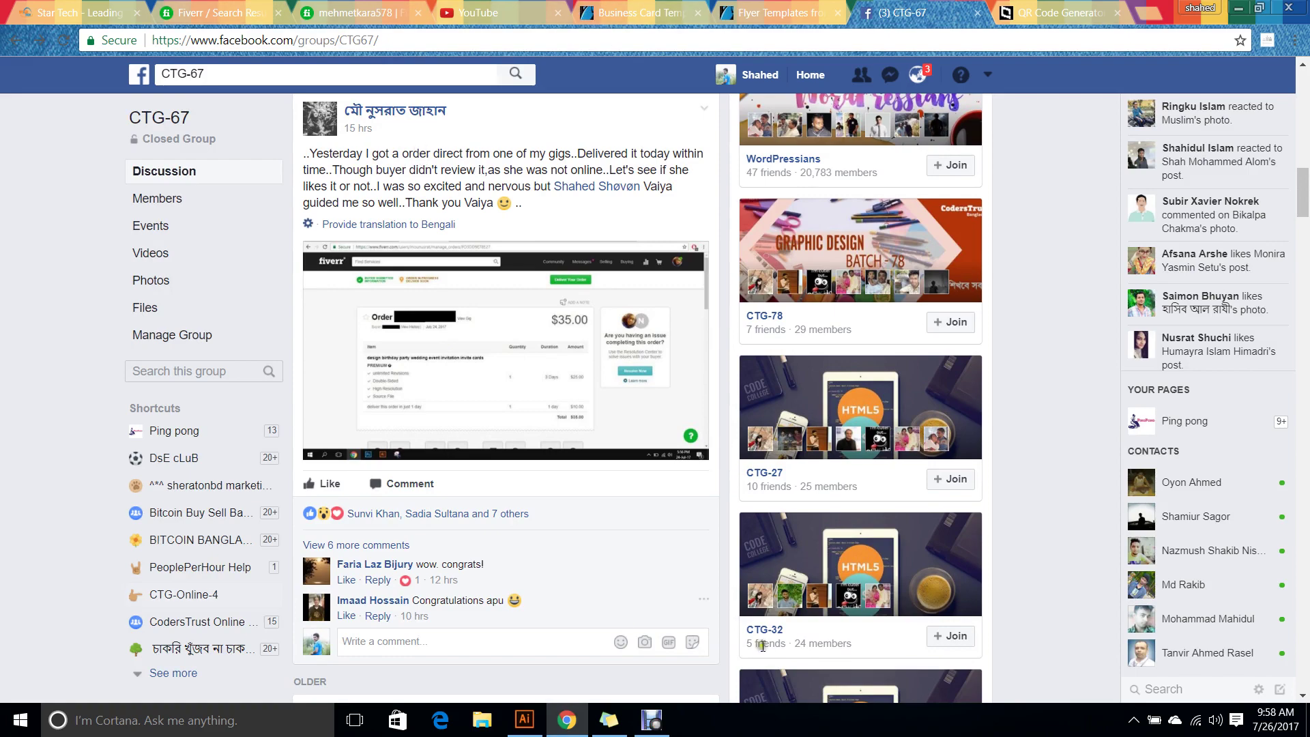
pyautogui.moveTo(856, 680)
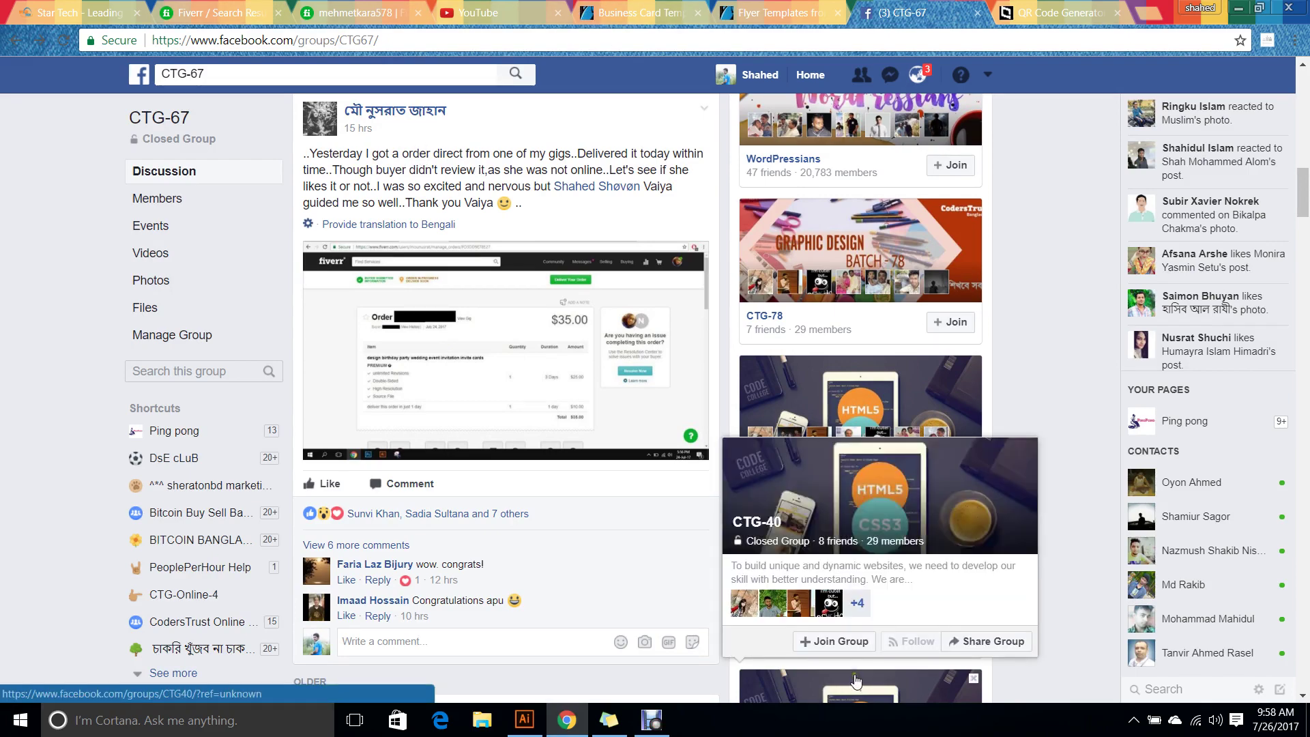
pyautogui.scroll(-15, 690, 657)
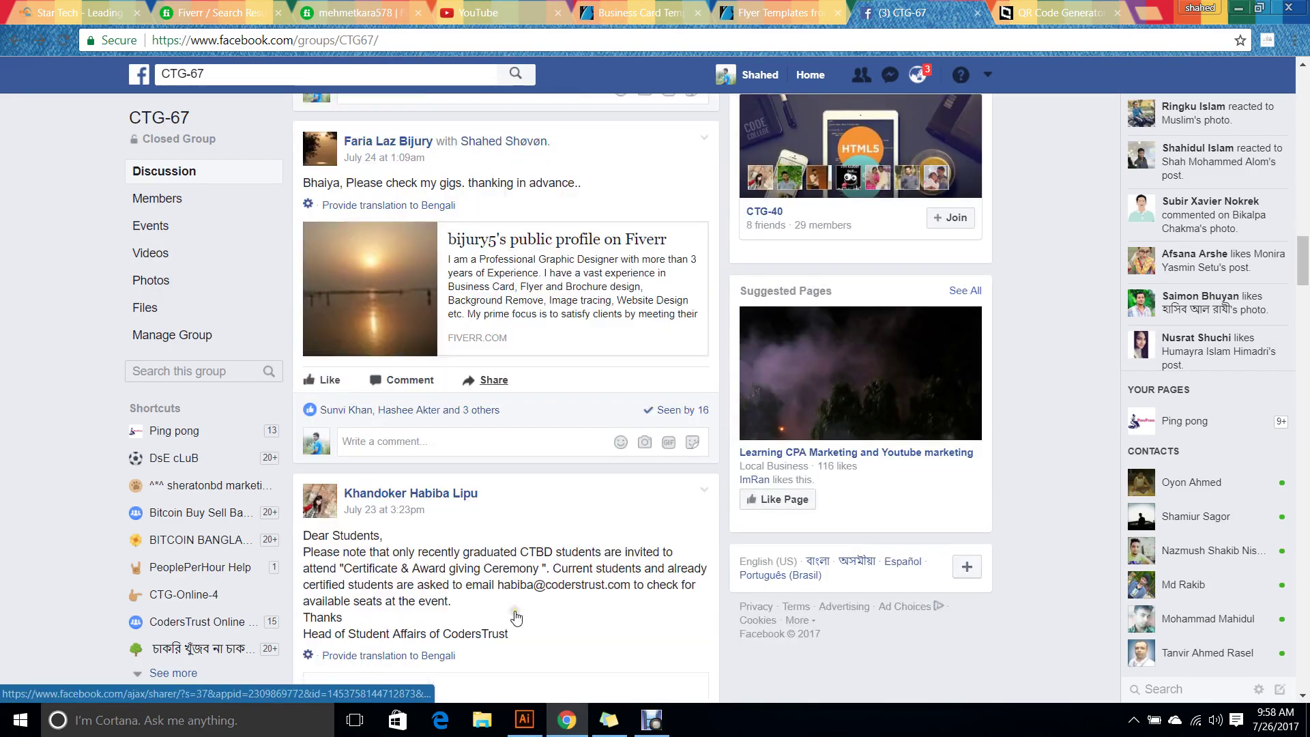
pyautogui.scroll(-20, 516, 616)
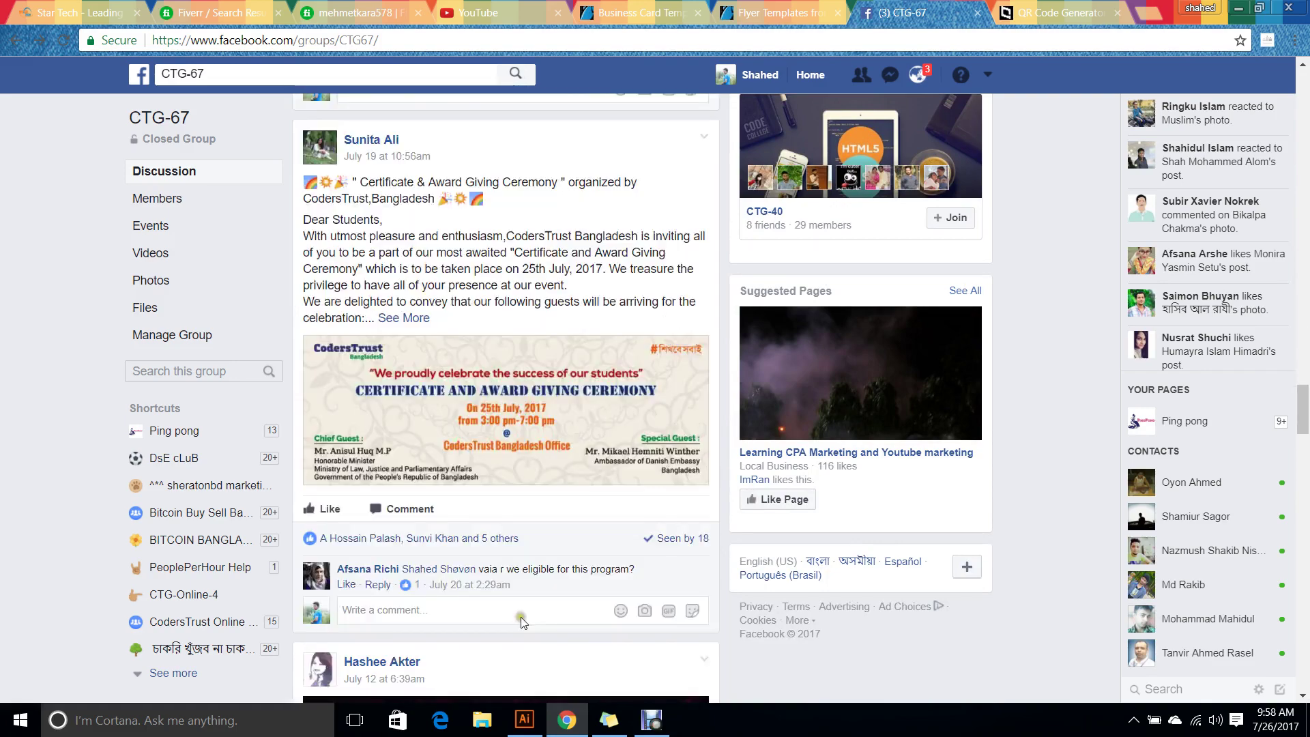
pyautogui.scroll(-15, 521, 621)
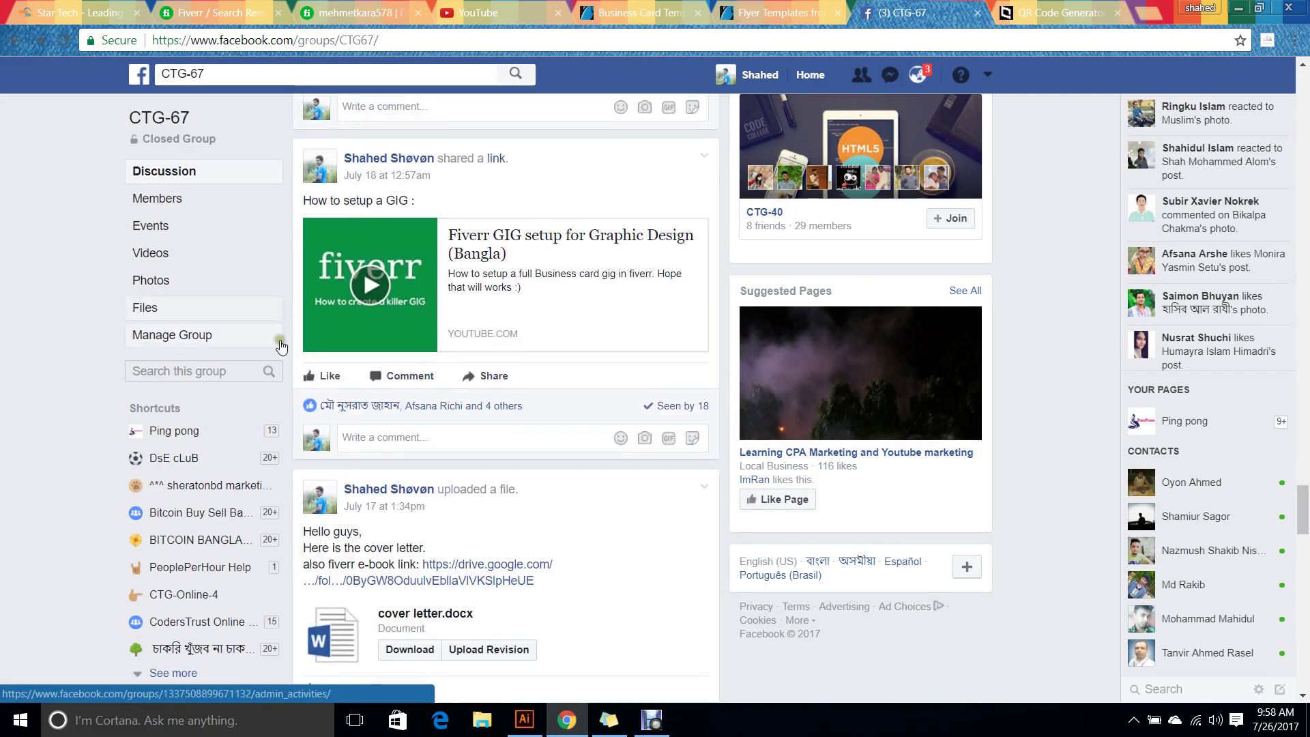
# In the Fiverr business card results, open the first and fourth gigs in new tabs.
pyautogui.click(358, 12)
pyautogui.click(215, 13)
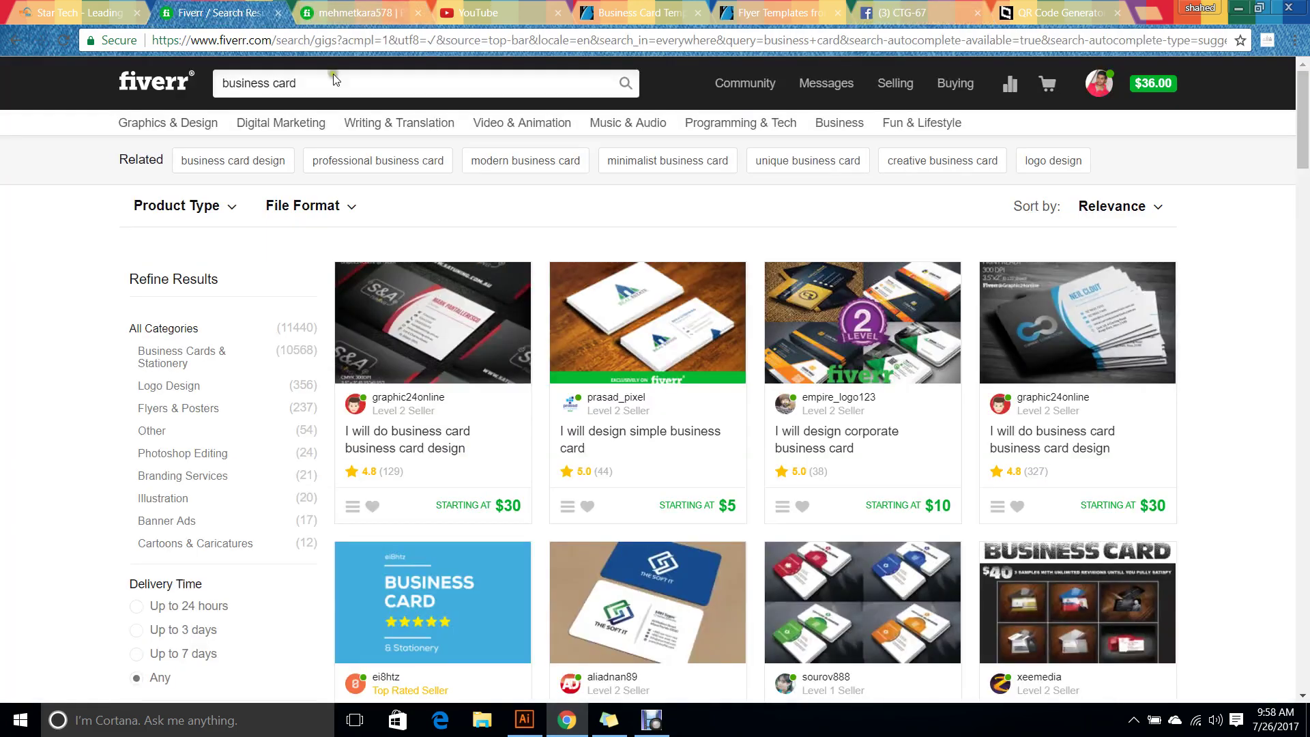
pyautogui.scroll(-1, 104, 378)
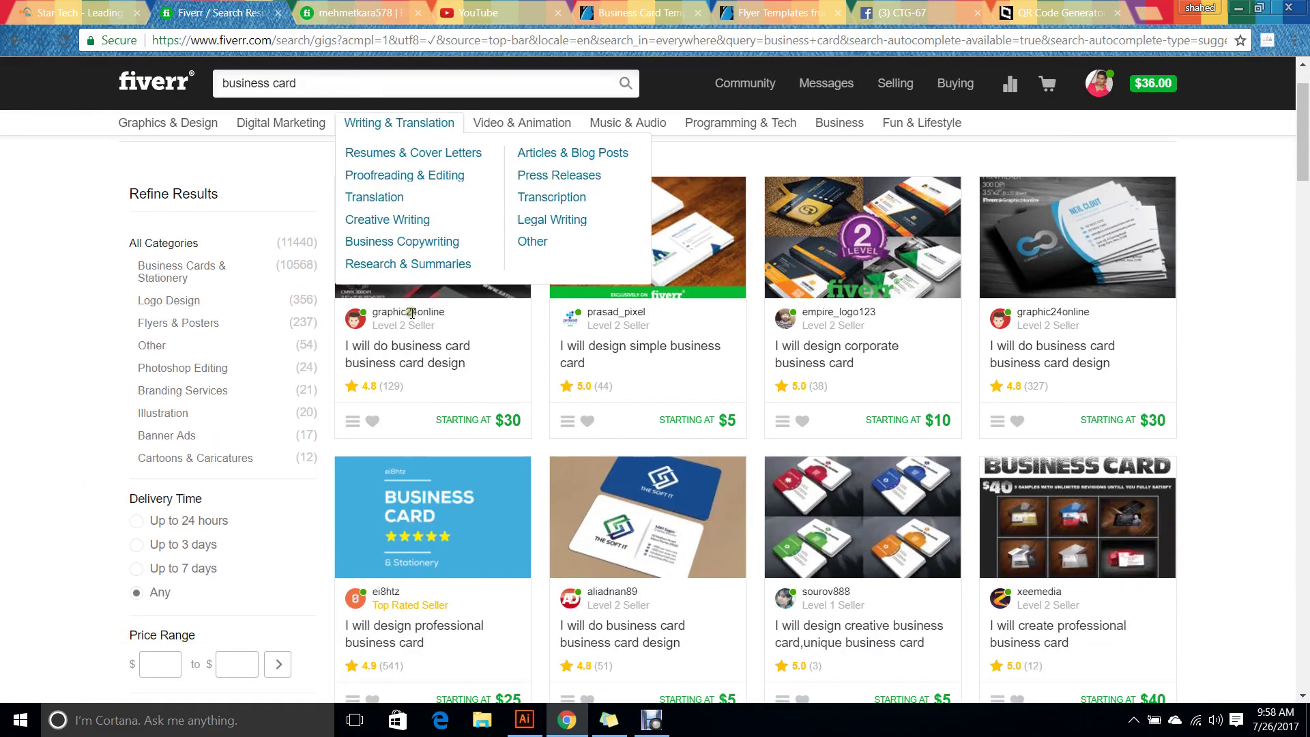
pyautogui.rightClick(439, 356)
pyautogui.click(491, 365)
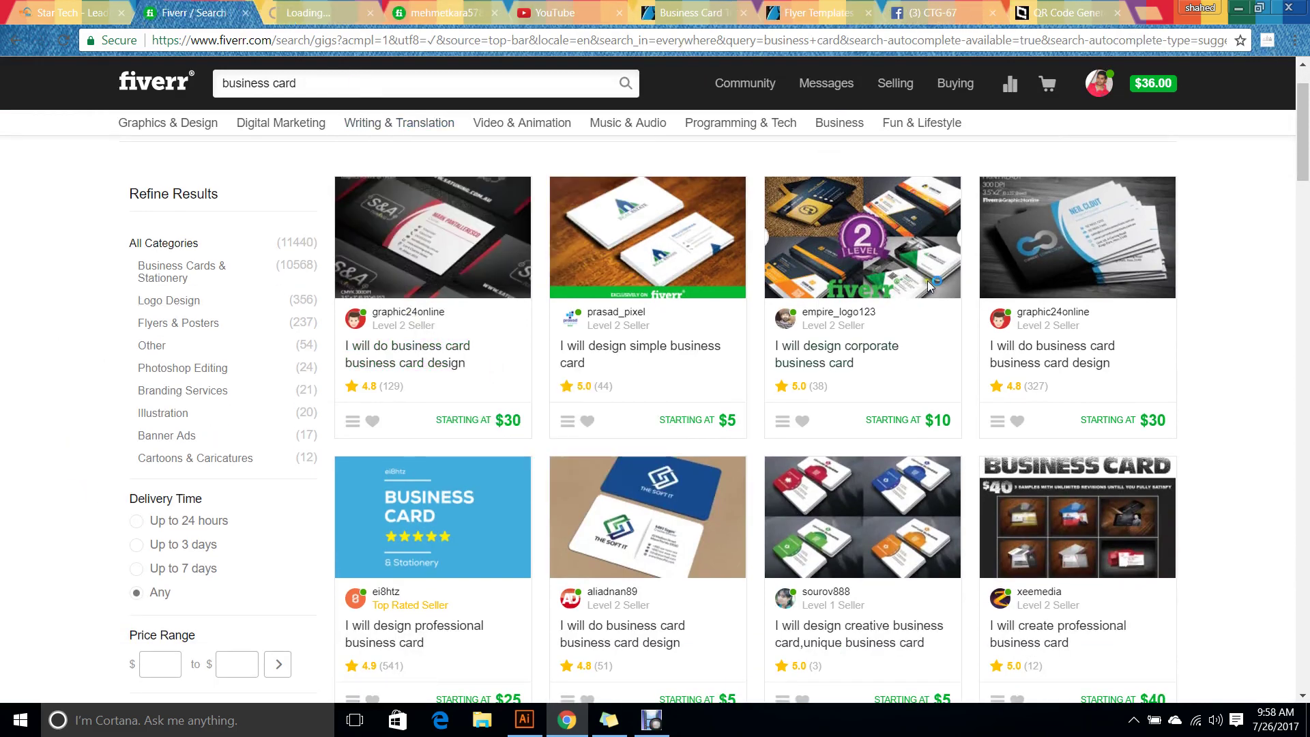
pyautogui.rightClick(1054, 363)
pyautogui.click(1092, 379)
# Sort the business card search results by Avg. Customer Review.
pyautogui.scroll(-1, 953, 476)
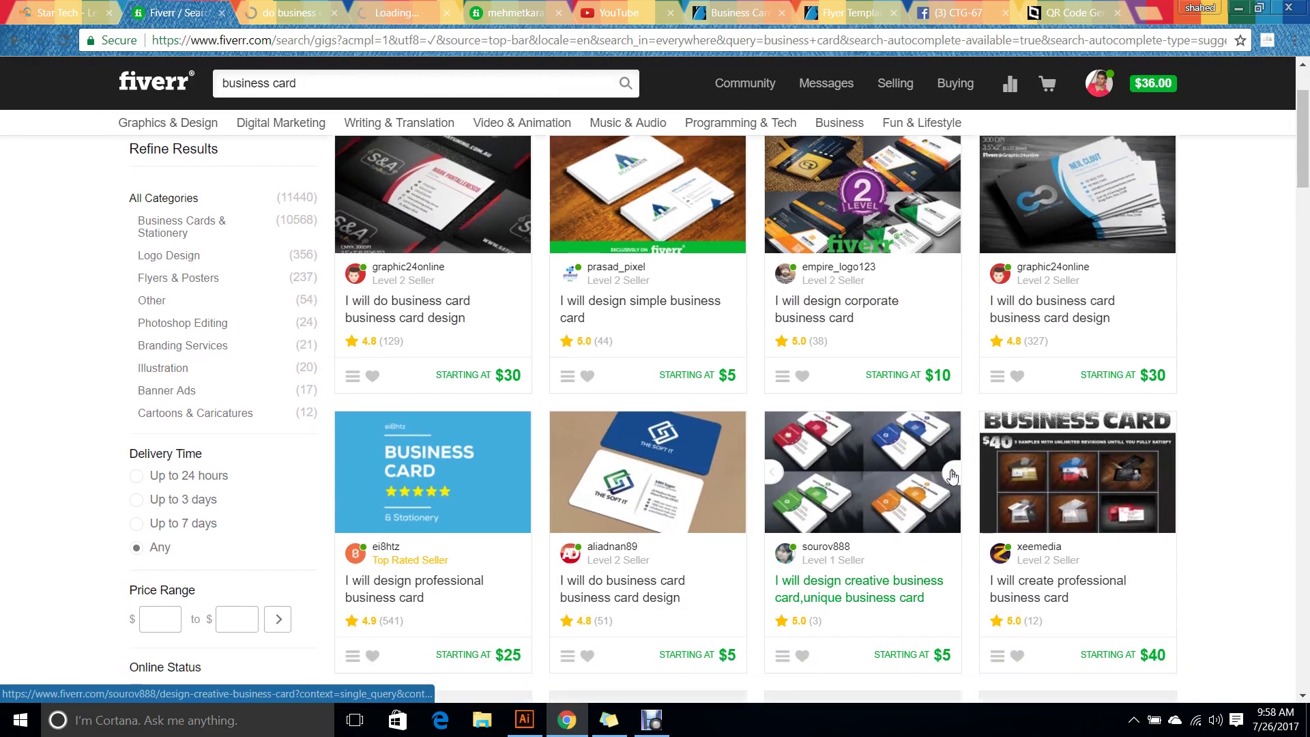
pyautogui.scroll(2, 953, 475)
pyautogui.click(1114, 206)
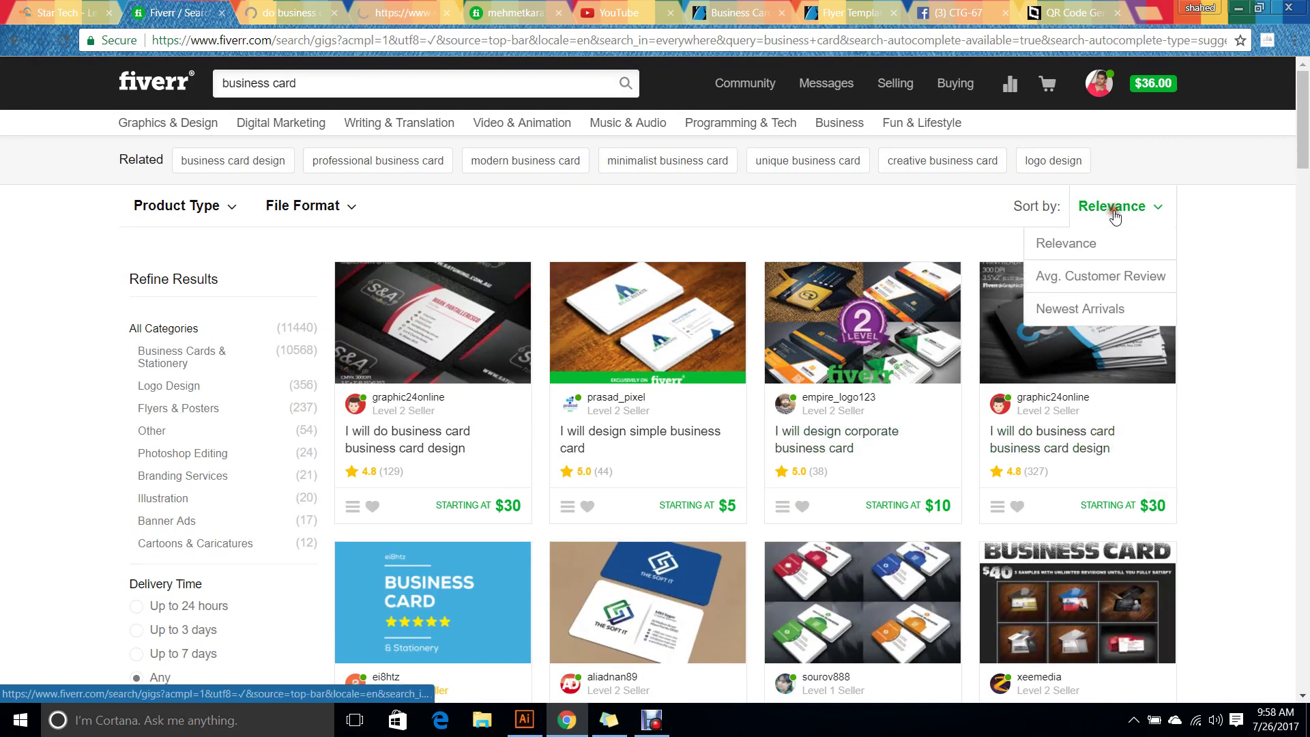
pyautogui.click(1113, 274)
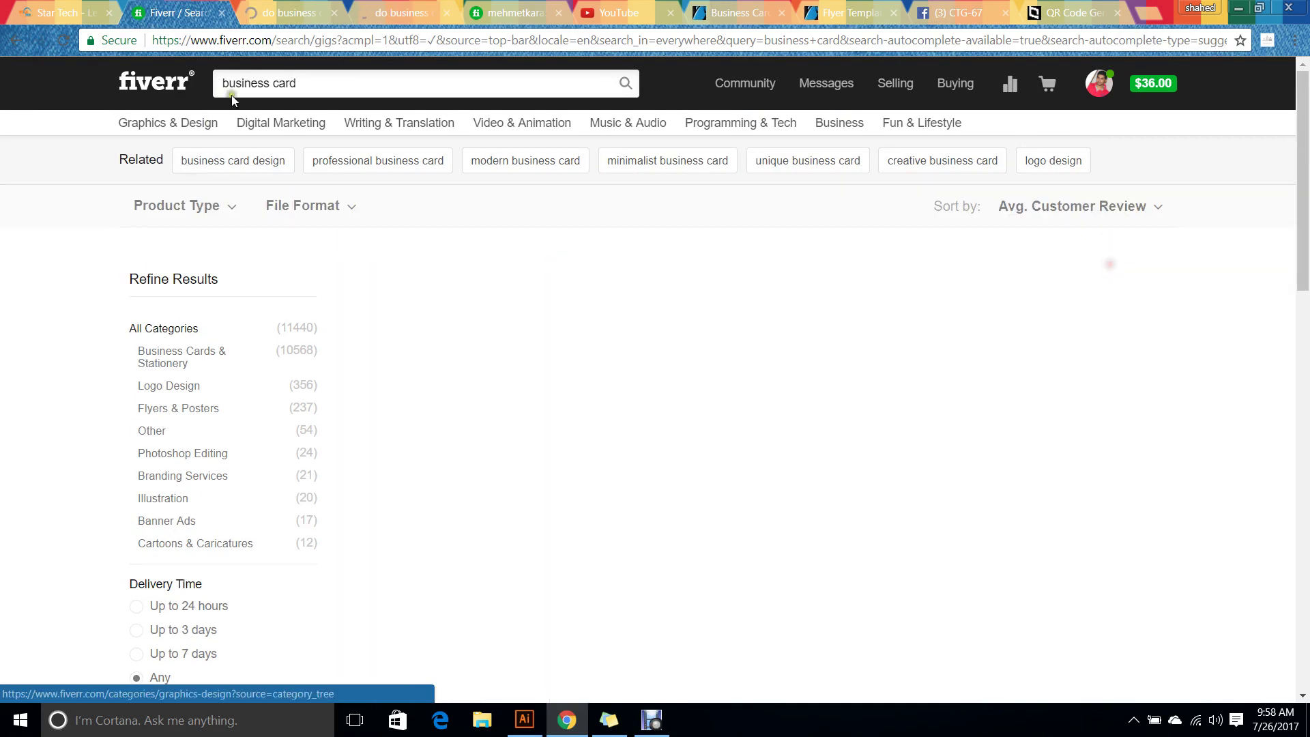
# Check both opened gig tabs, then return to the search results.
pyautogui.click(300, 11)
pyautogui.click(388, 8)
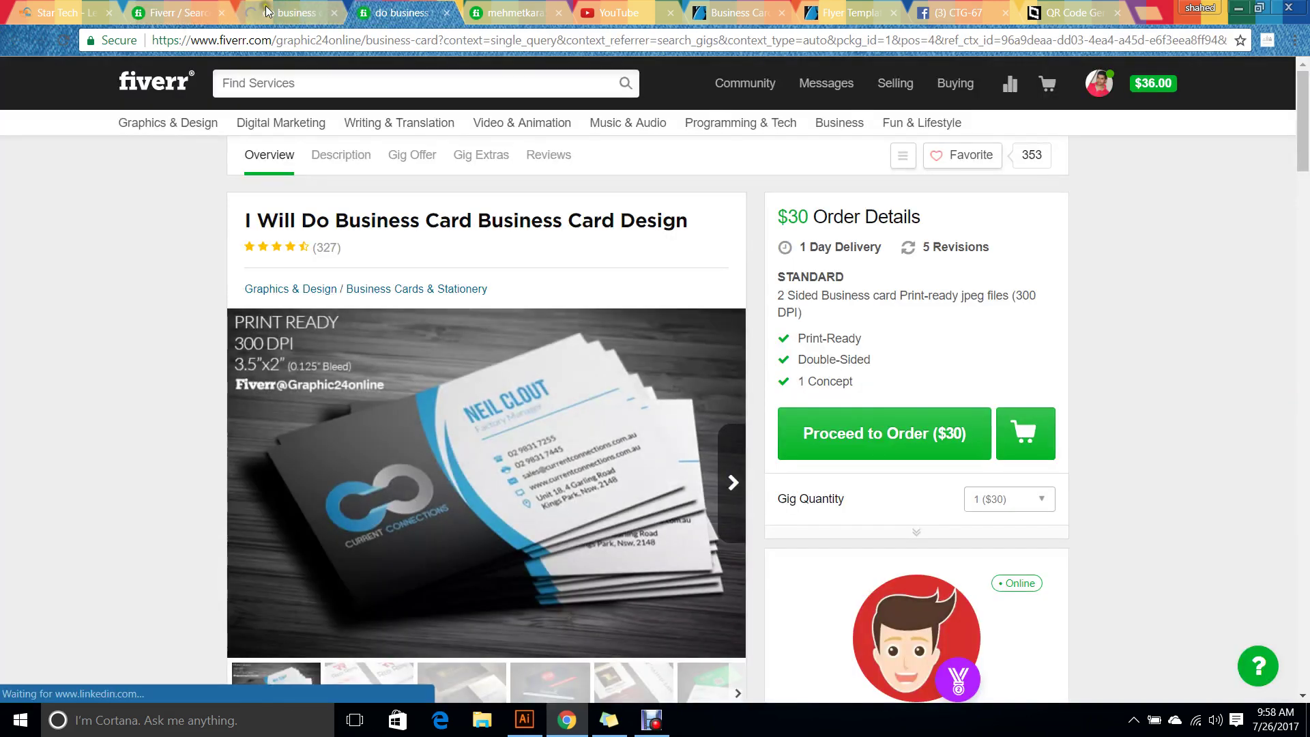
pyautogui.click(300, 11)
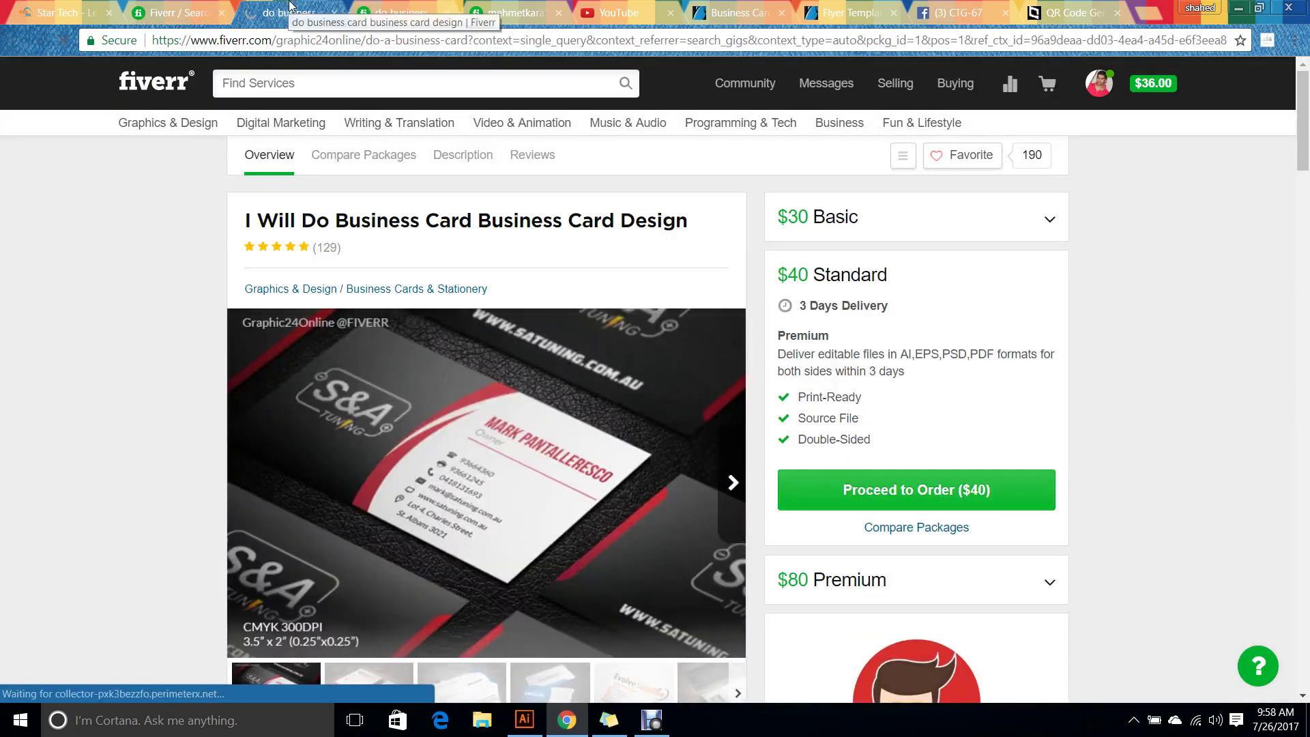
pyautogui.click(183, 9)
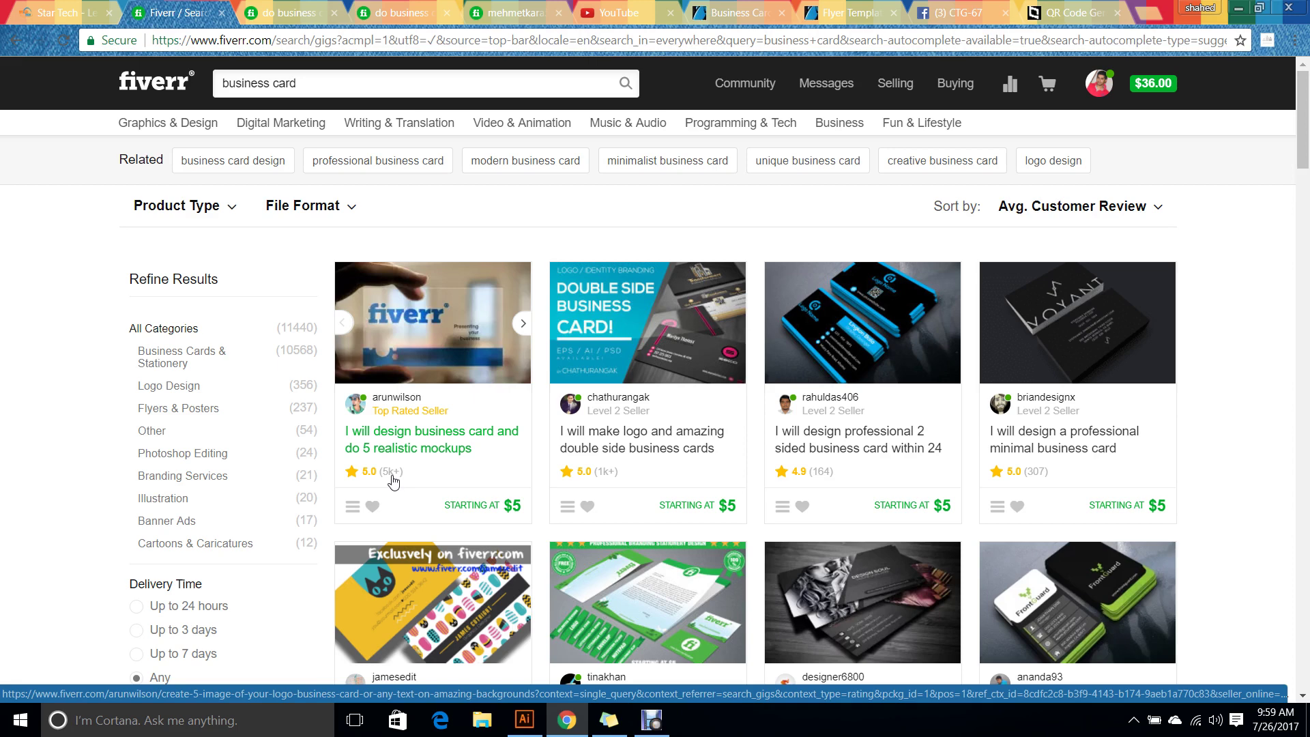
# Open the top-reviewed business card gig in a new background tab.
pyautogui.rightClick(448, 457)
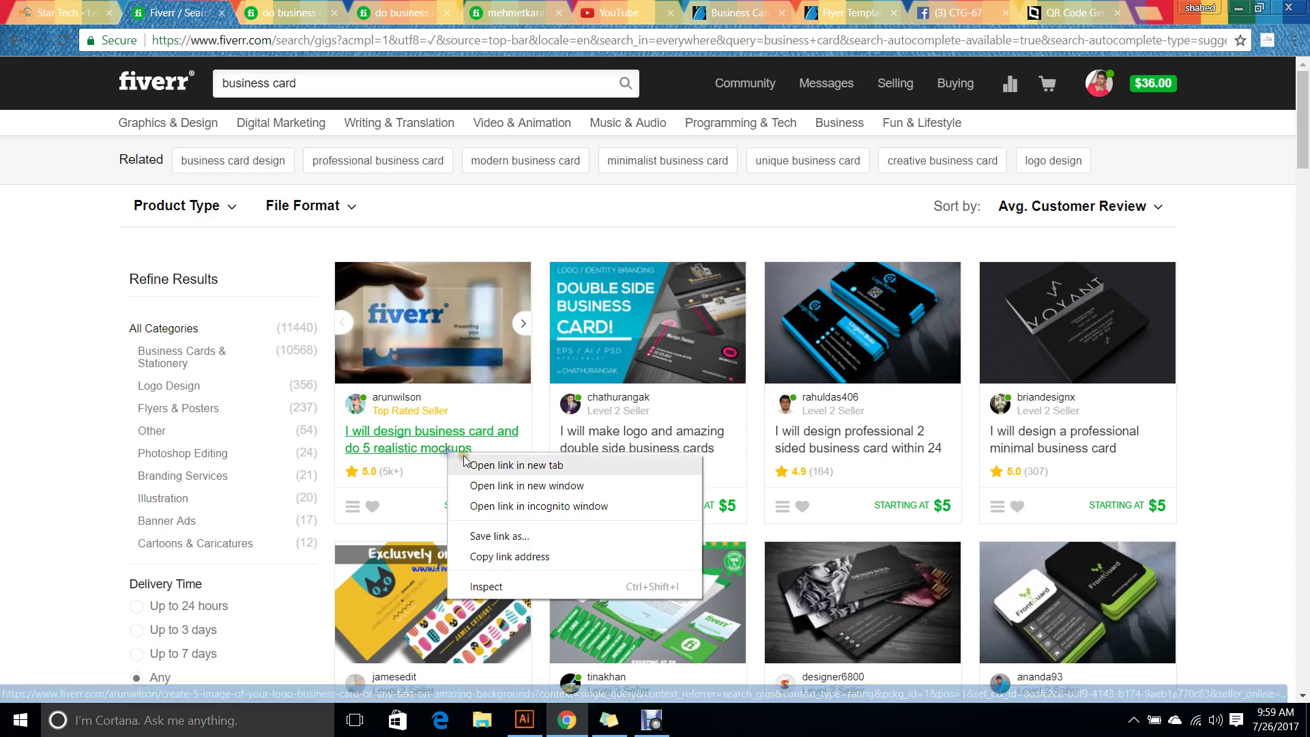
pyautogui.click(477, 467)
pyautogui.scroll(-3, 460, 474)
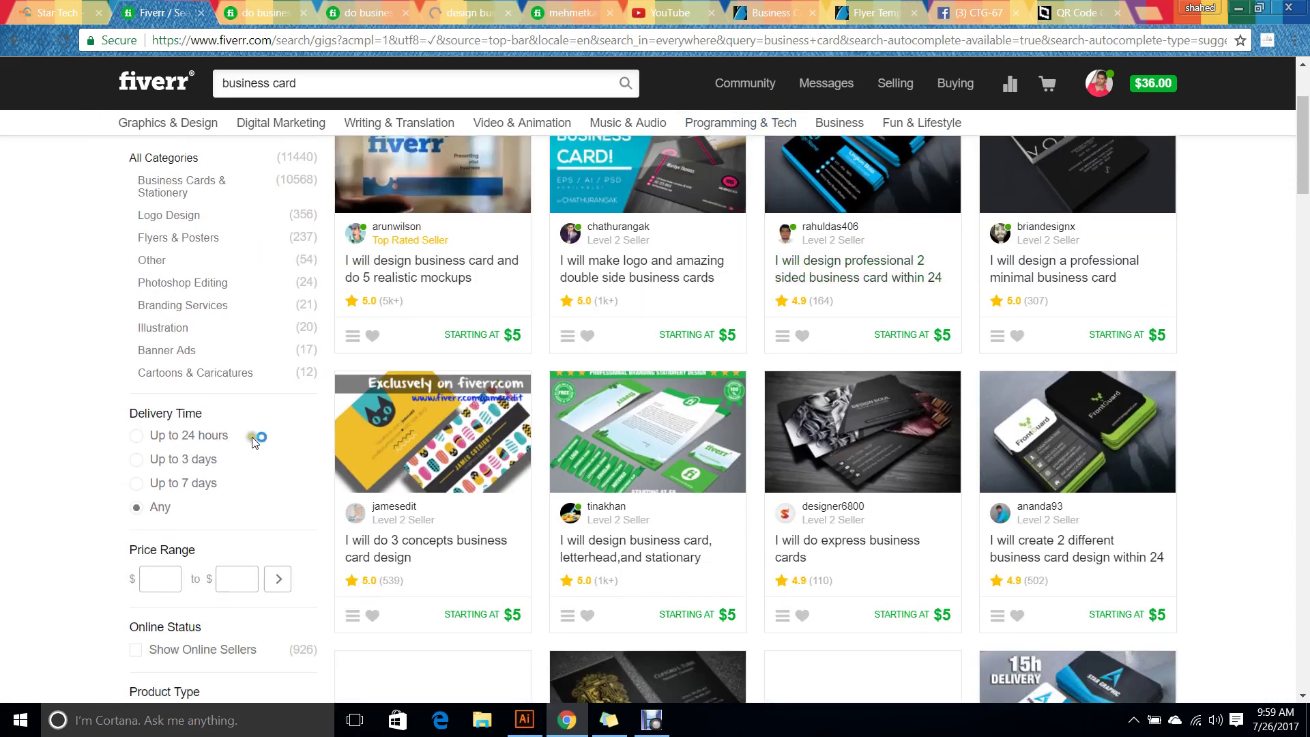
pyautogui.scroll(2, 489, 432)
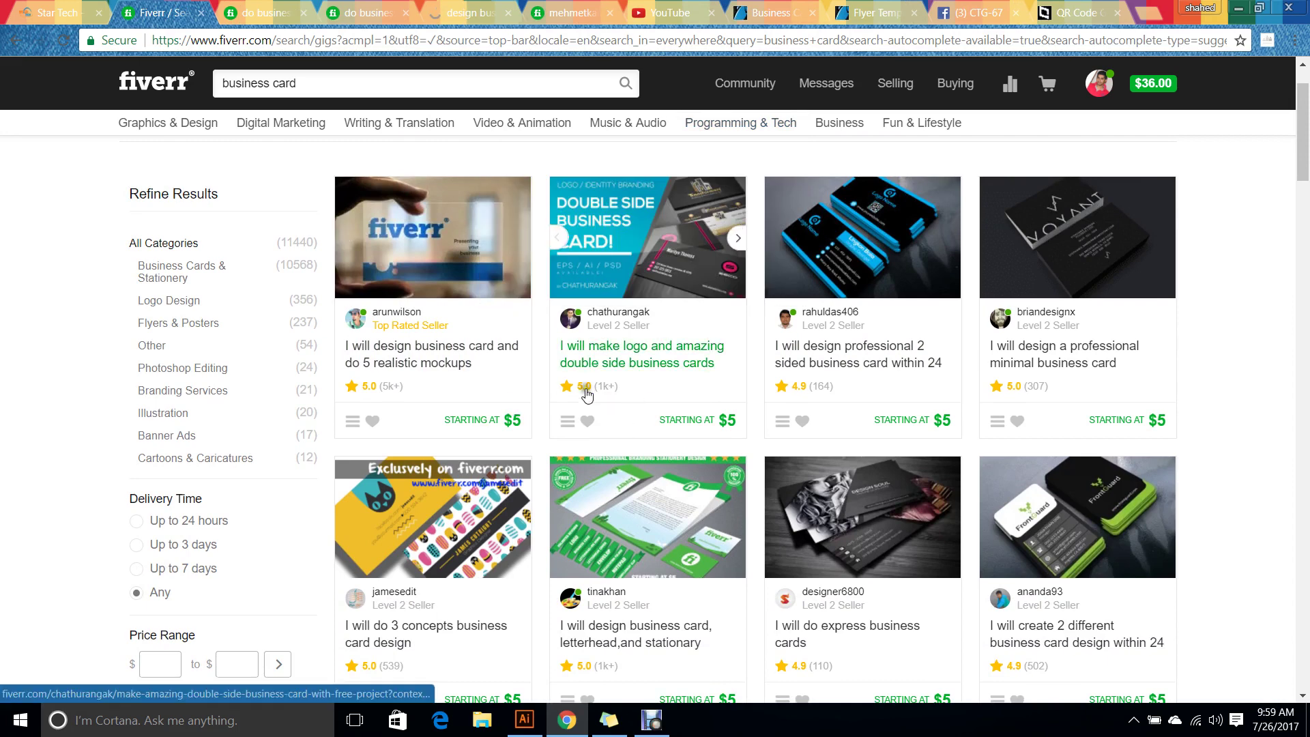
pyautogui.scroll(-2, 667, 387)
pyautogui.scroll(-5, 622, 293)
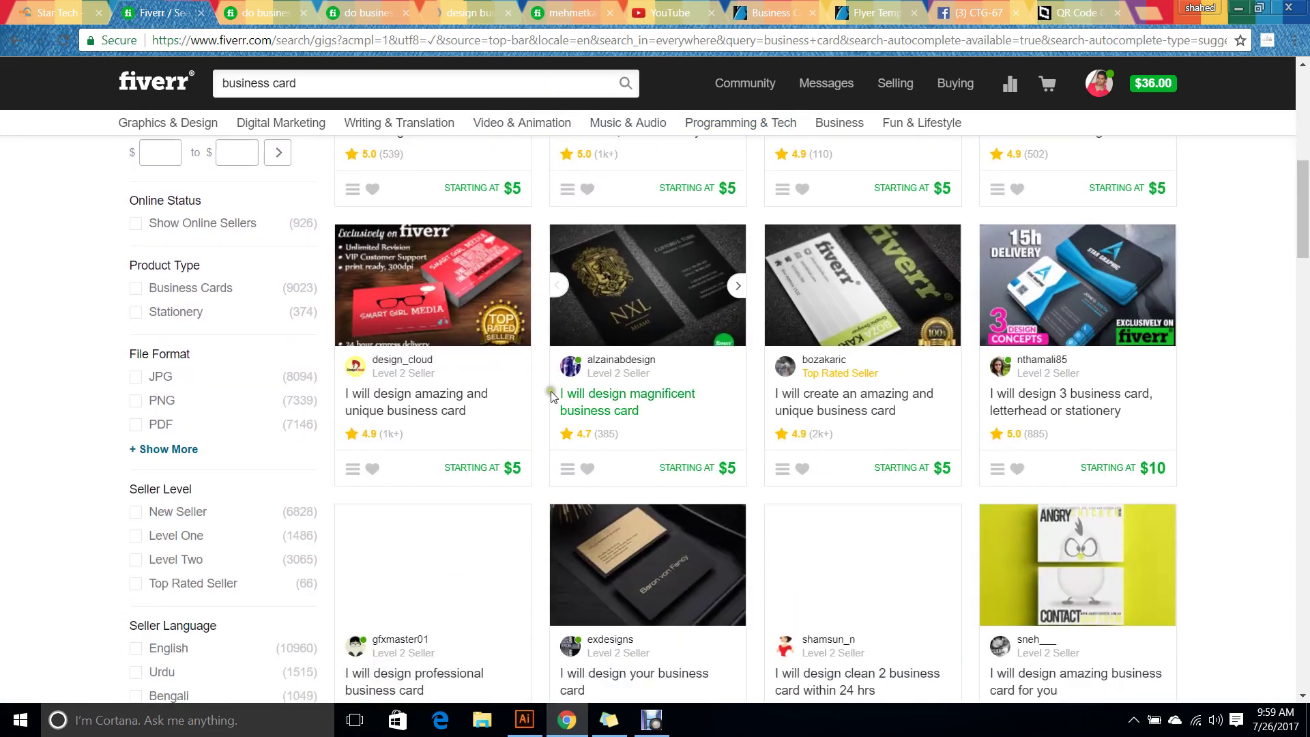
# Open the 'amazing and unique business card' gig and another gig in new tabs.
pyautogui.rightClick(448, 411)
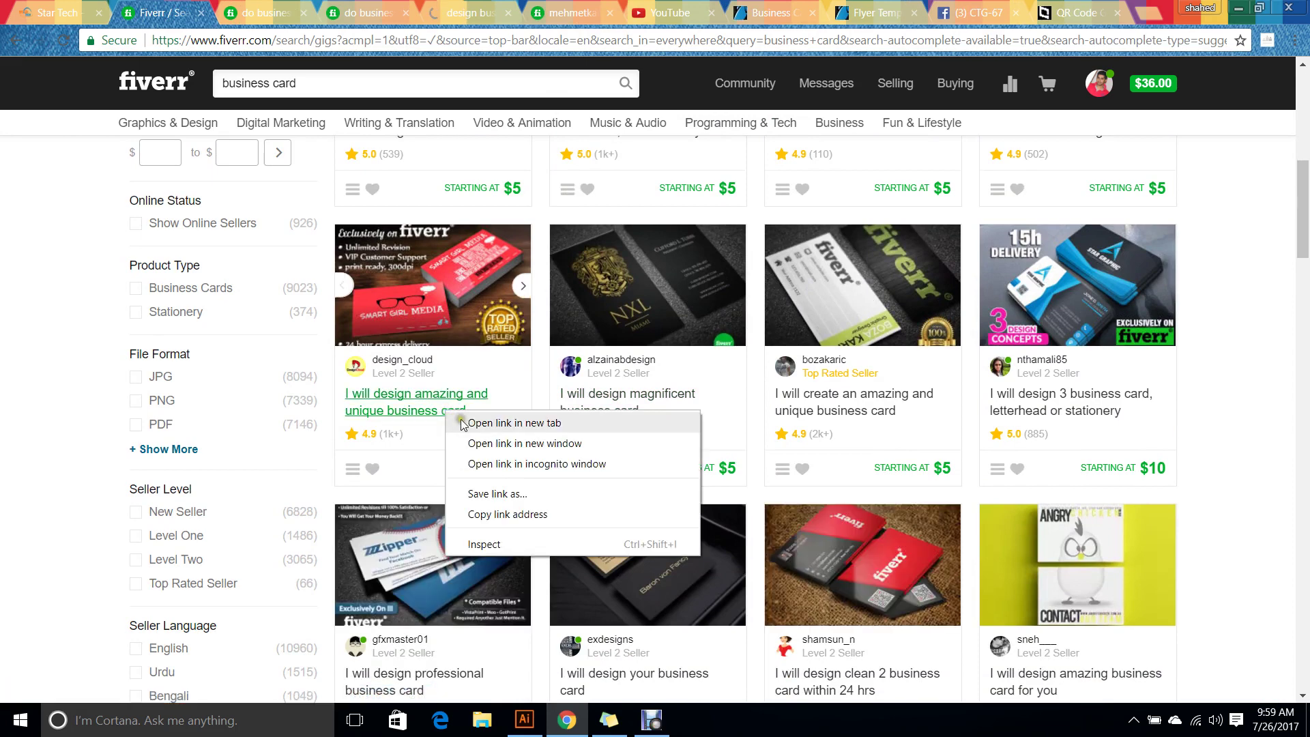
pyautogui.click(456, 423)
pyautogui.scroll(-3, 814, 430)
pyautogui.scroll(-5, 814, 430)
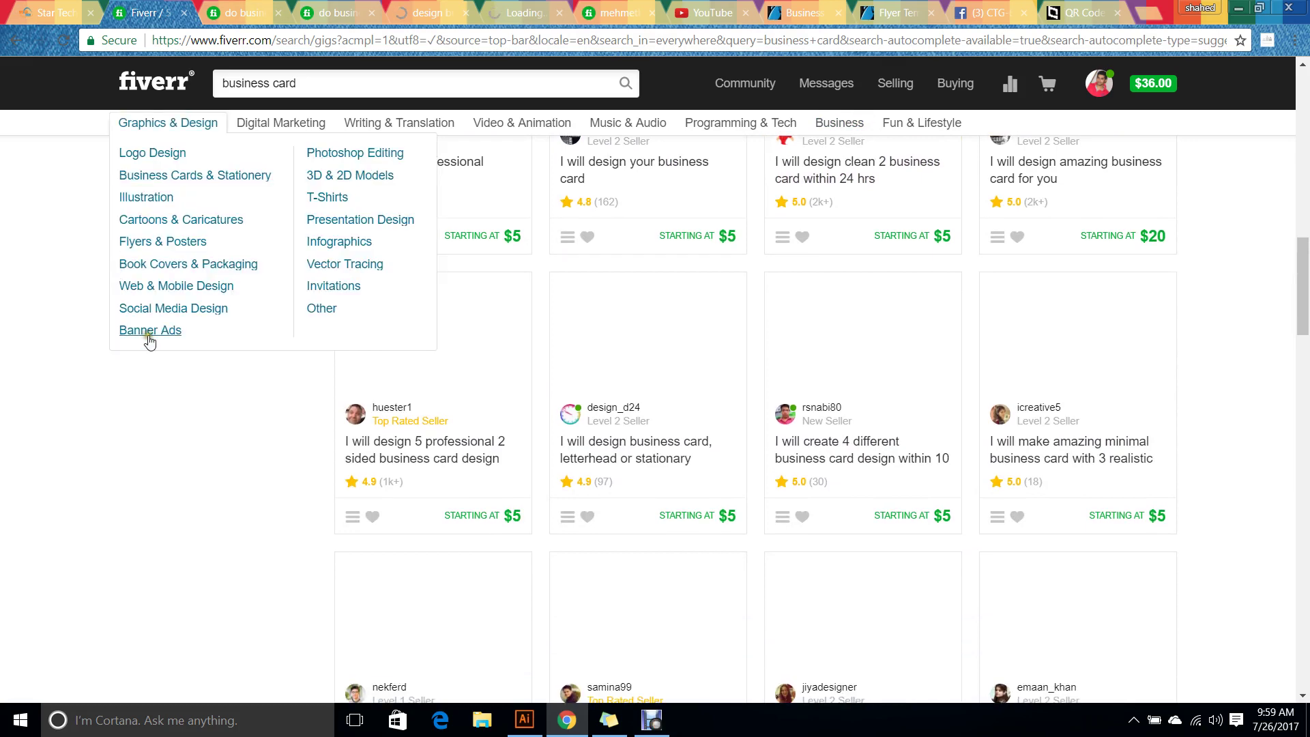
pyautogui.scroll(-1, 433, 403)
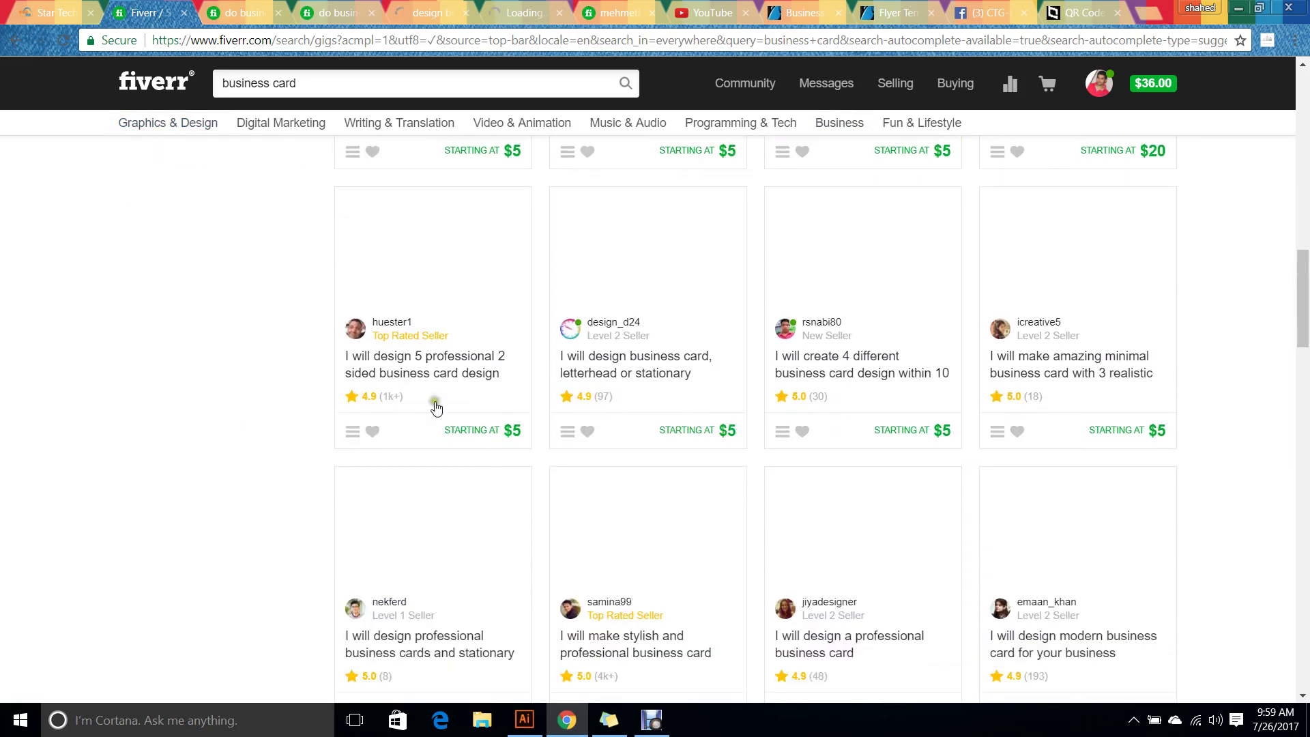
pyautogui.rightClick(465, 369)
pyautogui.click(508, 377)
pyautogui.scroll(-6, 272, 371)
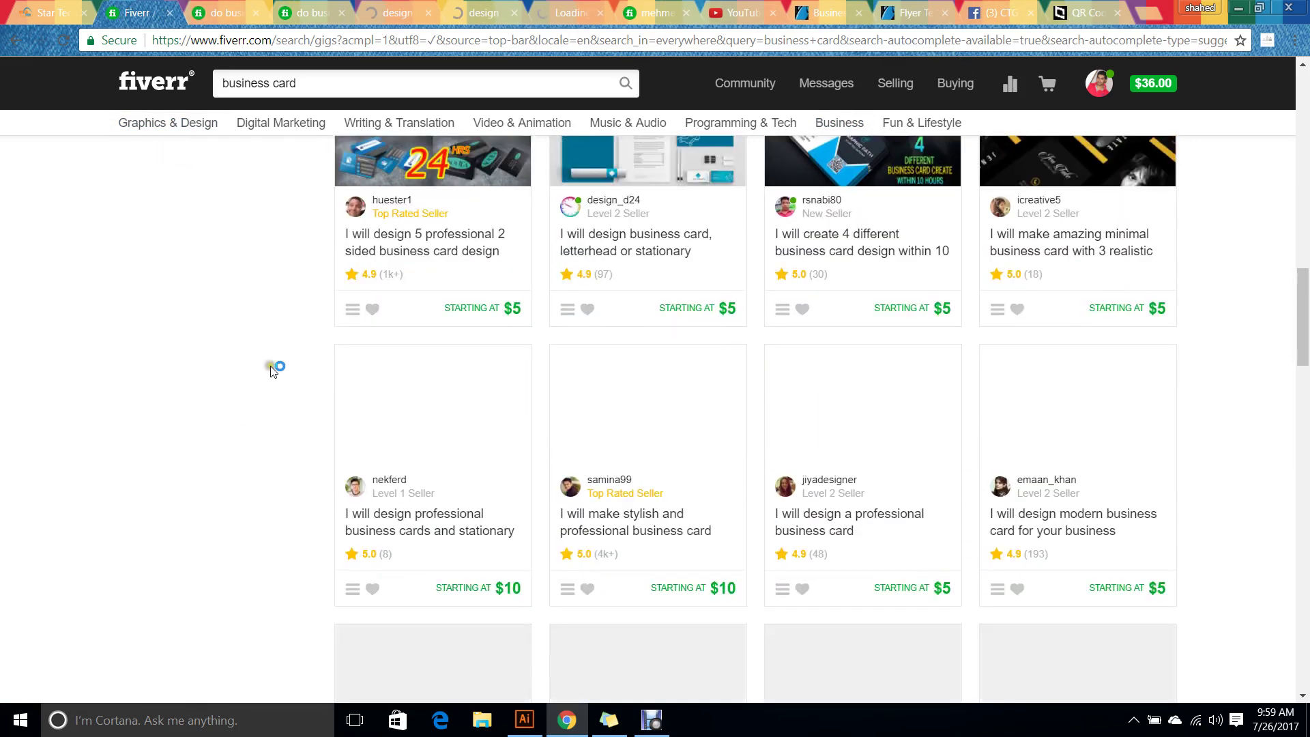
# Review the opened gigs, ending on the 5 Realistic Mockups gig priced $5, 1 Day Delivery.
pyautogui.click(250, 4)
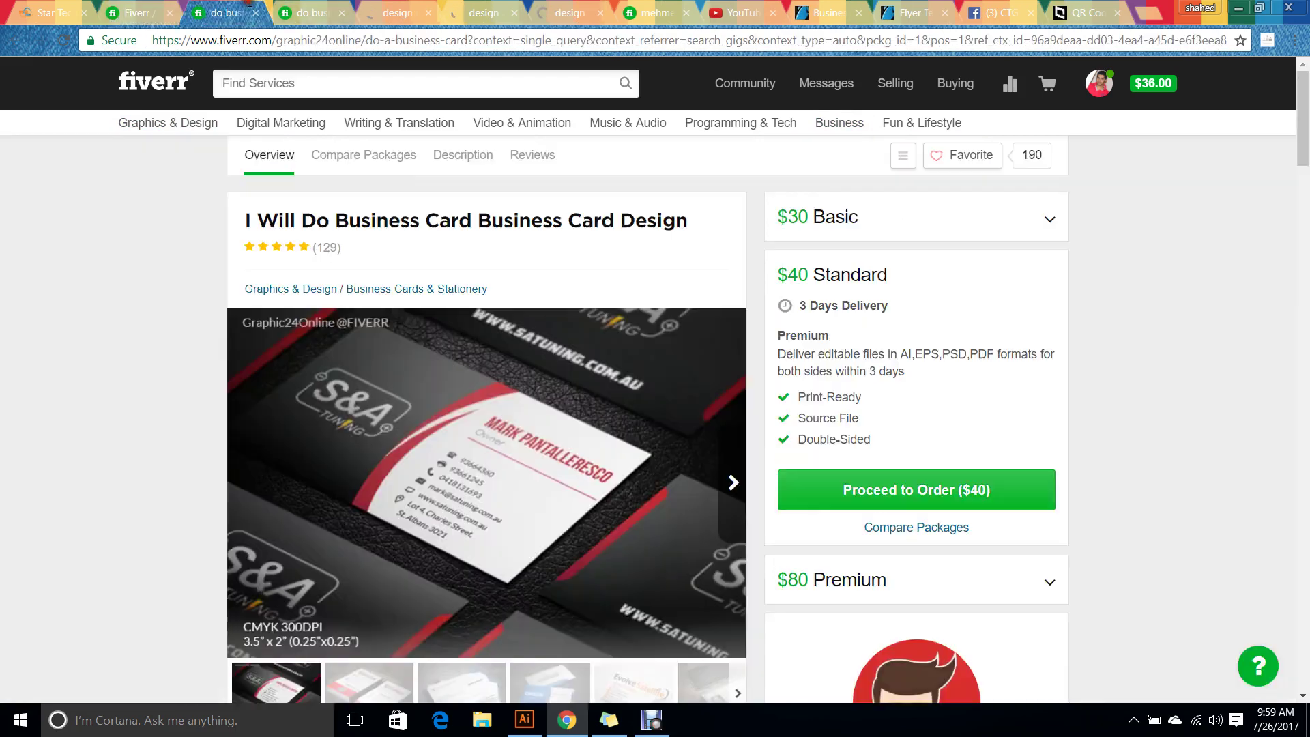
pyautogui.click(301, 5)
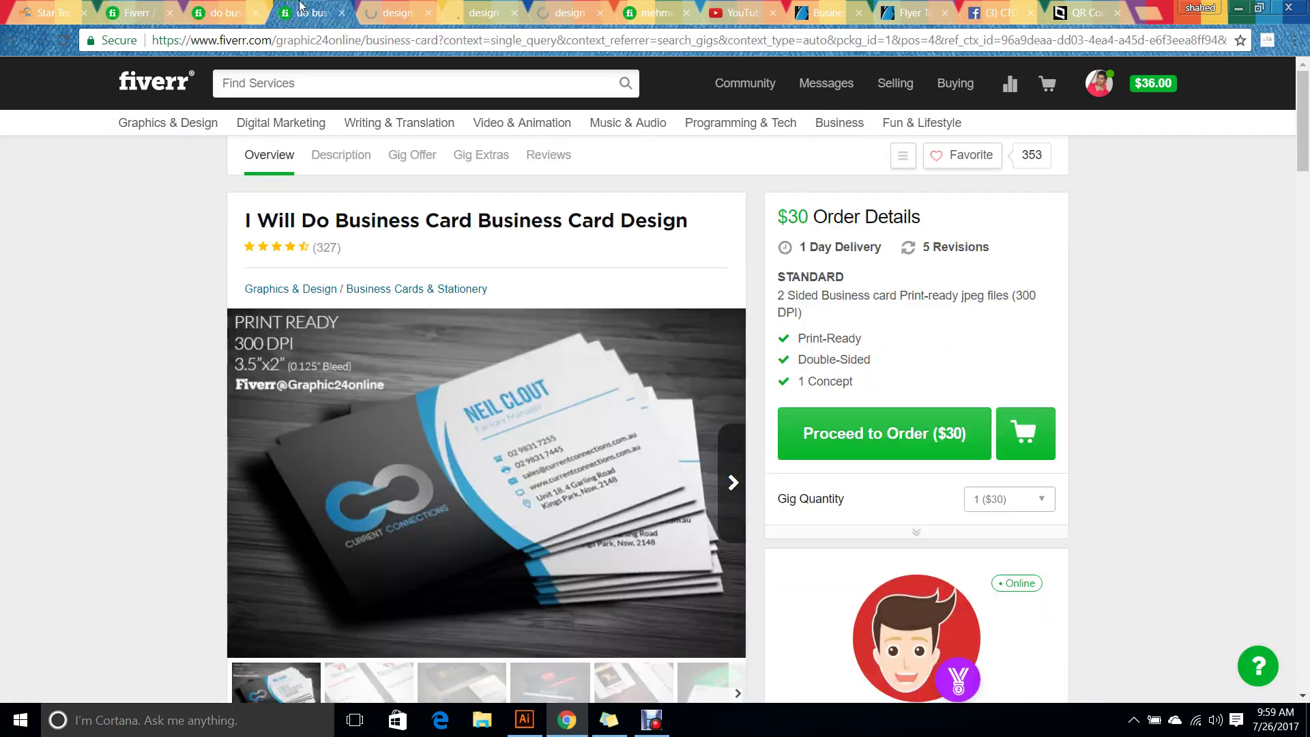
pyautogui.click(362, 8)
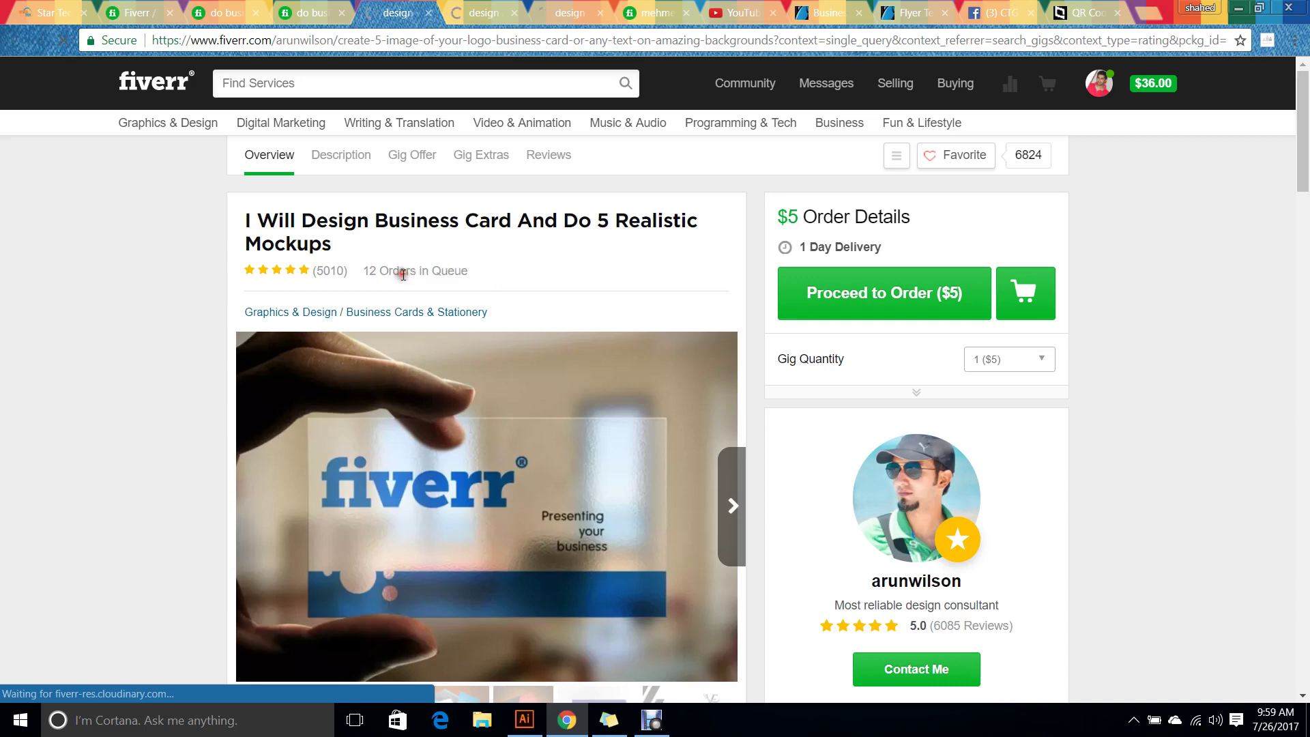
pyautogui.scroll(-4, 390, 276)
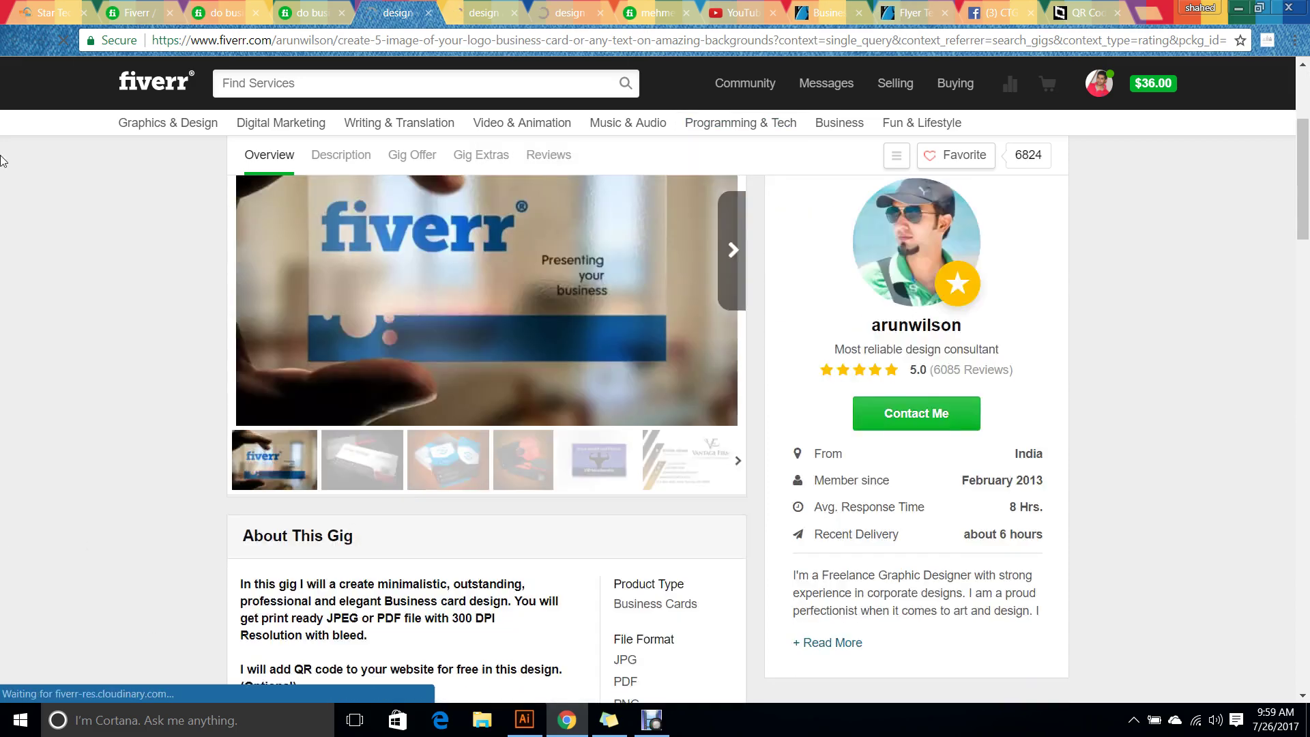
pyautogui.scroll(1, 37, 508)
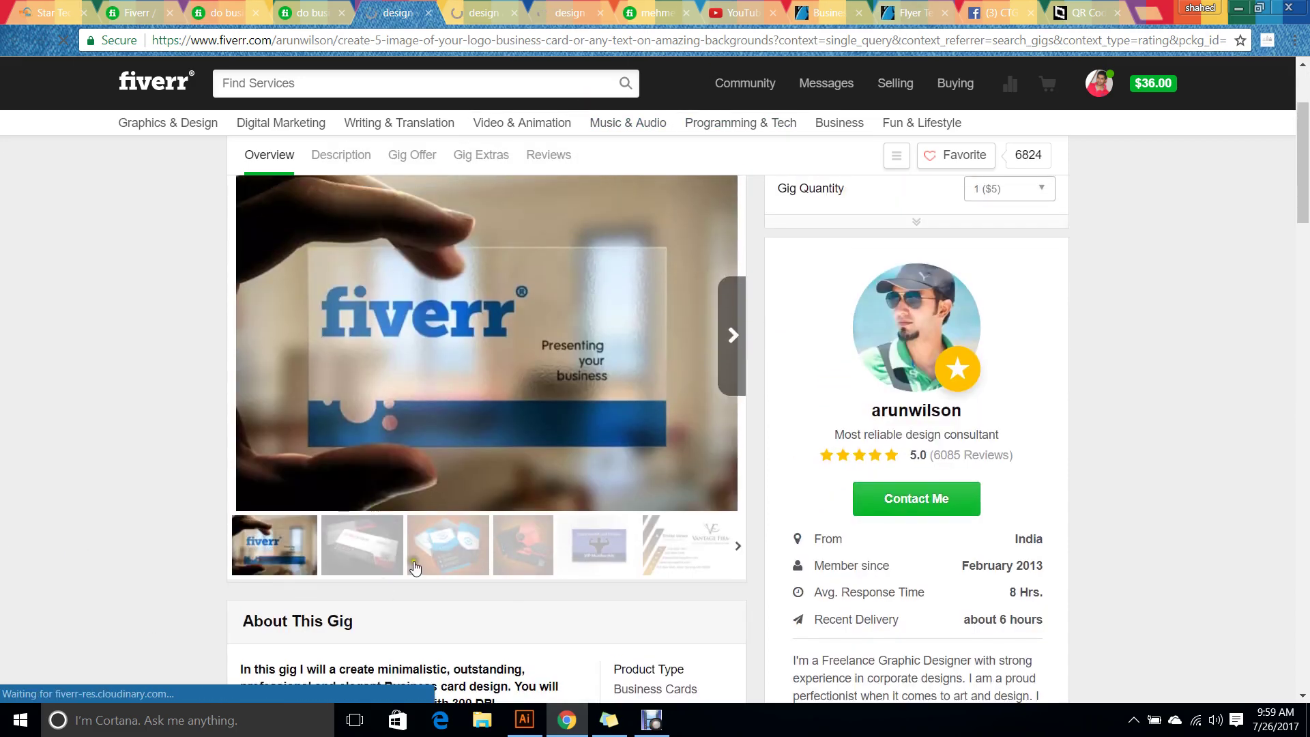
pyautogui.scroll(2, 415, 566)
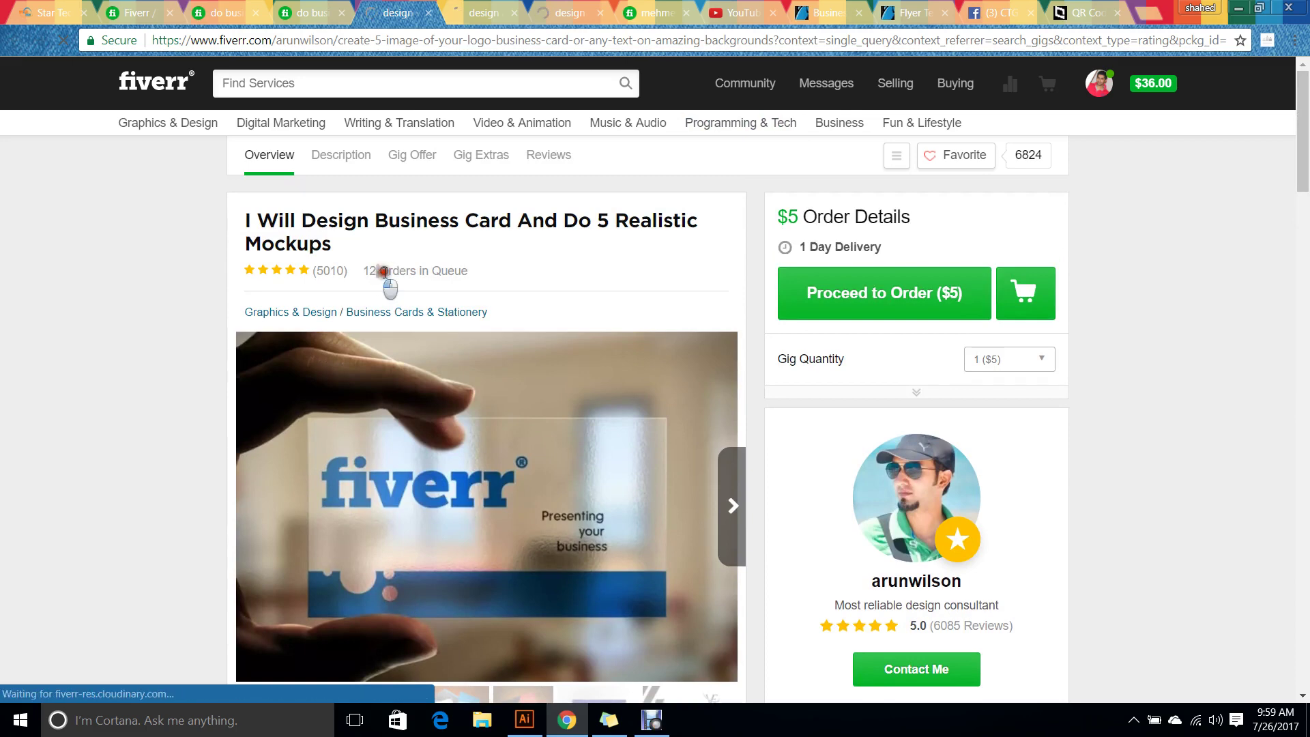
pyautogui.scroll(-7, 500, 546)
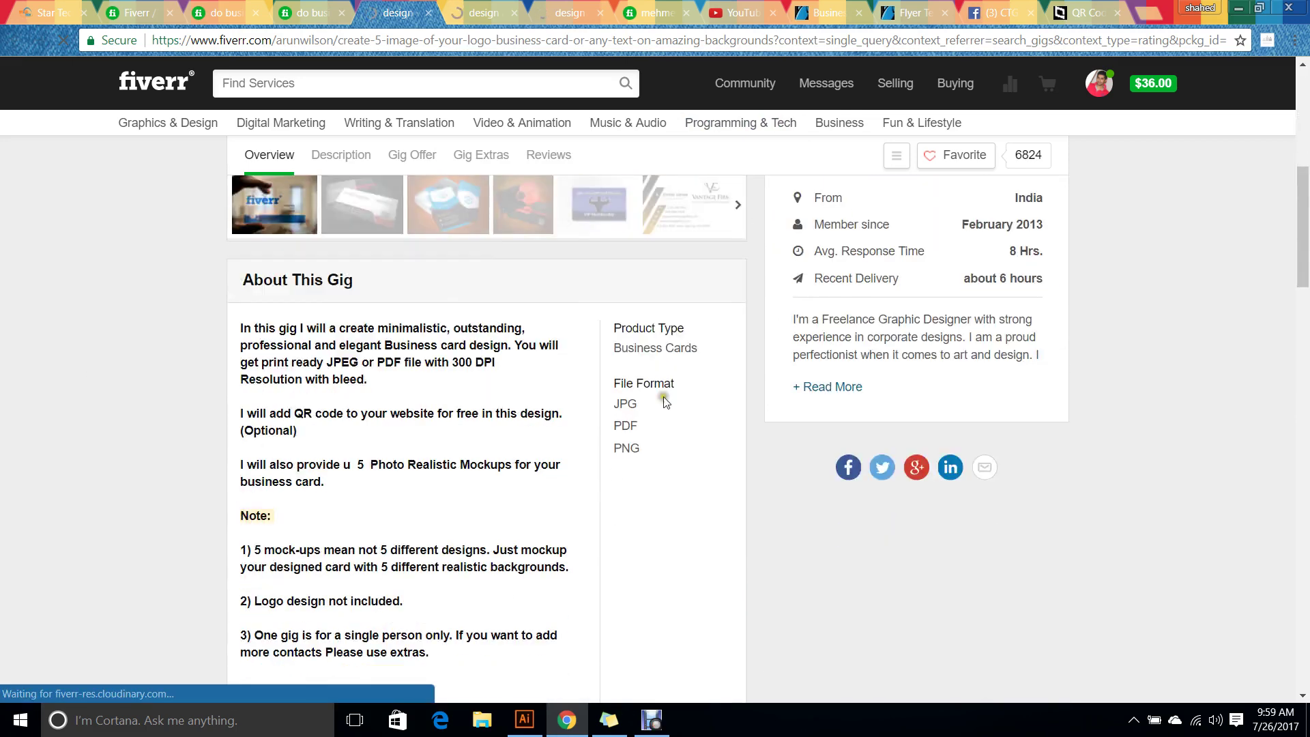
pyautogui.scroll(-15, 491, 524)
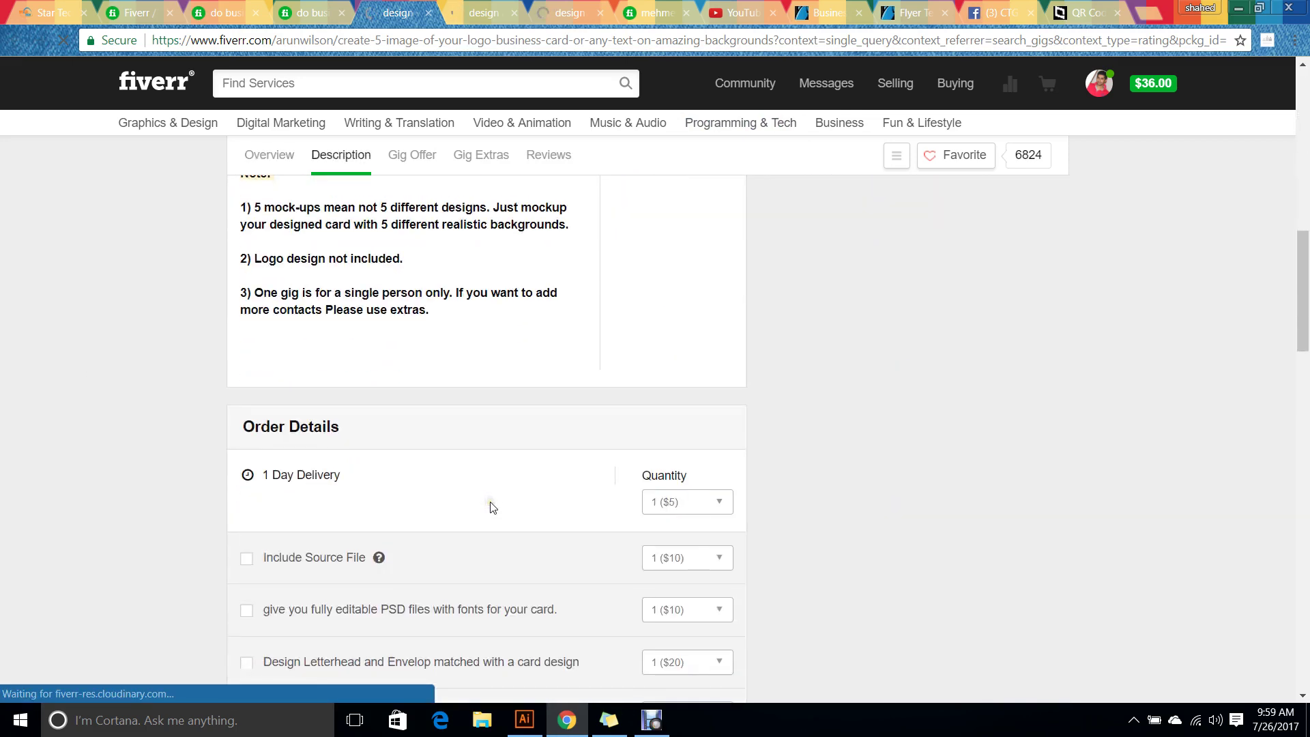
pyautogui.scroll(-3, 491, 500)
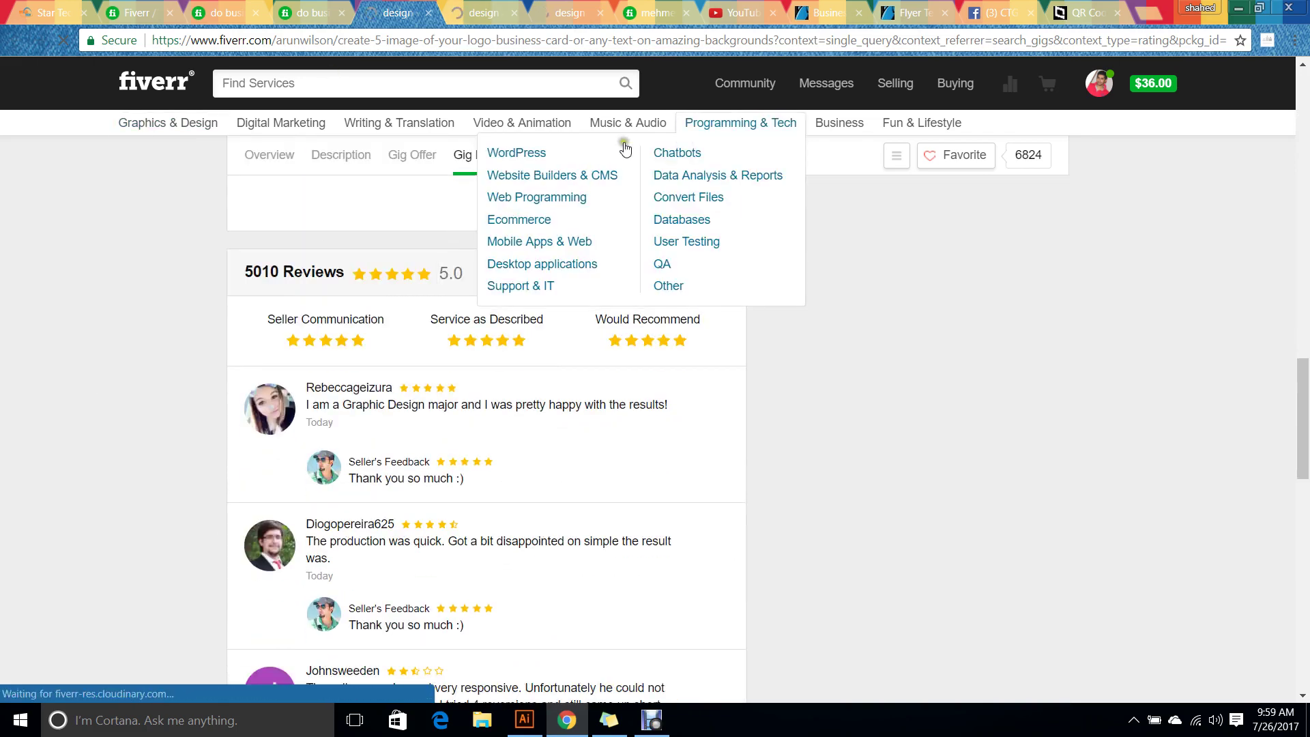
pyautogui.scroll(4, 587, 430)
pyautogui.scroll(20, 587, 430)
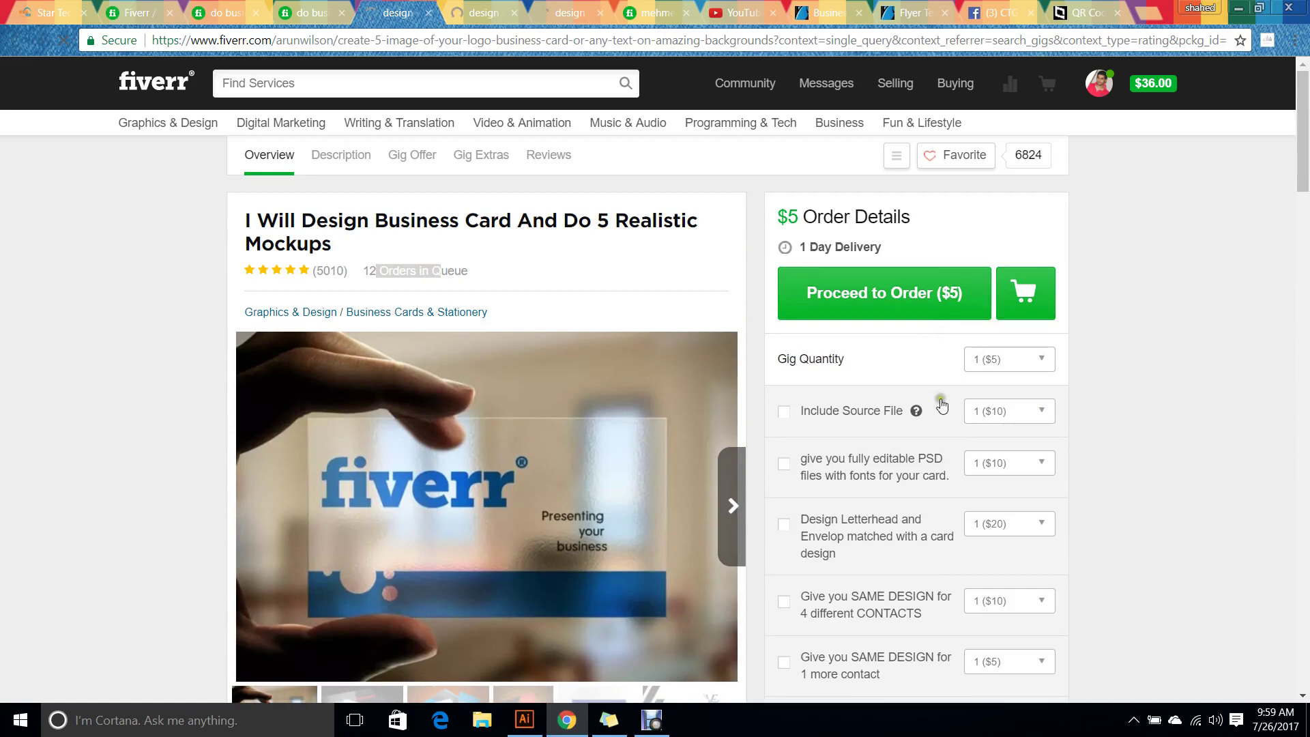
# Add source file, PSD, letterhead/envelope, 4-contact and 1-more-contact extras, raising the order to $60.
pyautogui.click(886, 412)
pyautogui.click(860, 474)
pyautogui.click(851, 534)
pyautogui.click(837, 599)
pyautogui.scroll(-3, 837, 595)
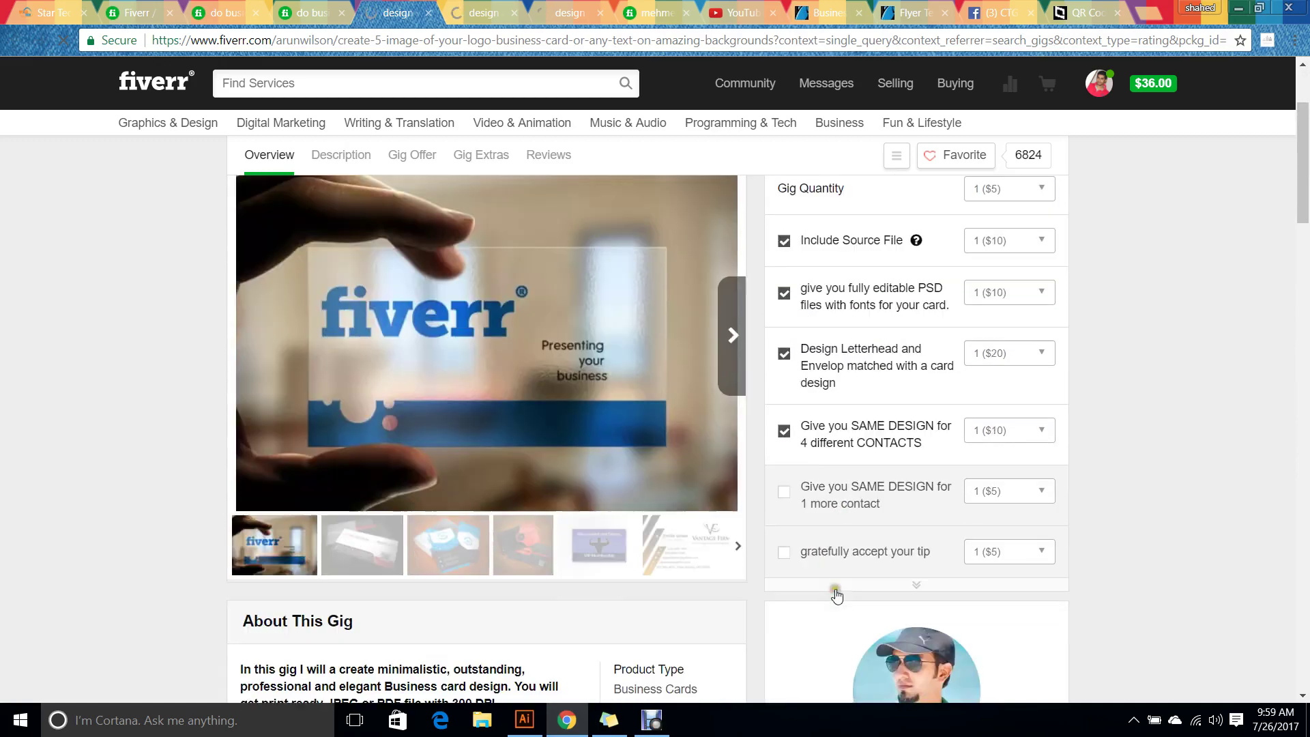
pyautogui.click(827, 498)
pyautogui.scroll(3, 842, 503)
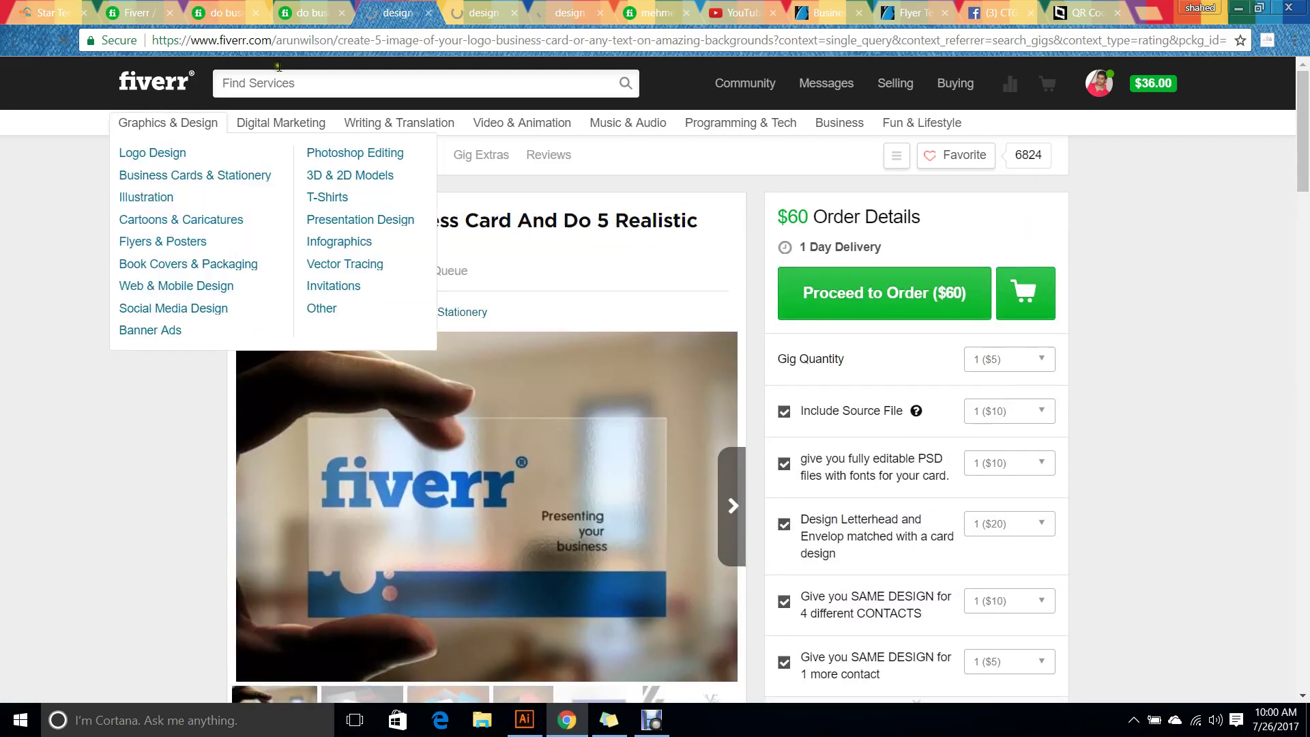
# Look over the Amazing, 5 Professional 2 Sided and other gig tabs, then close four gig tabs.
pyautogui.click(481, 13)
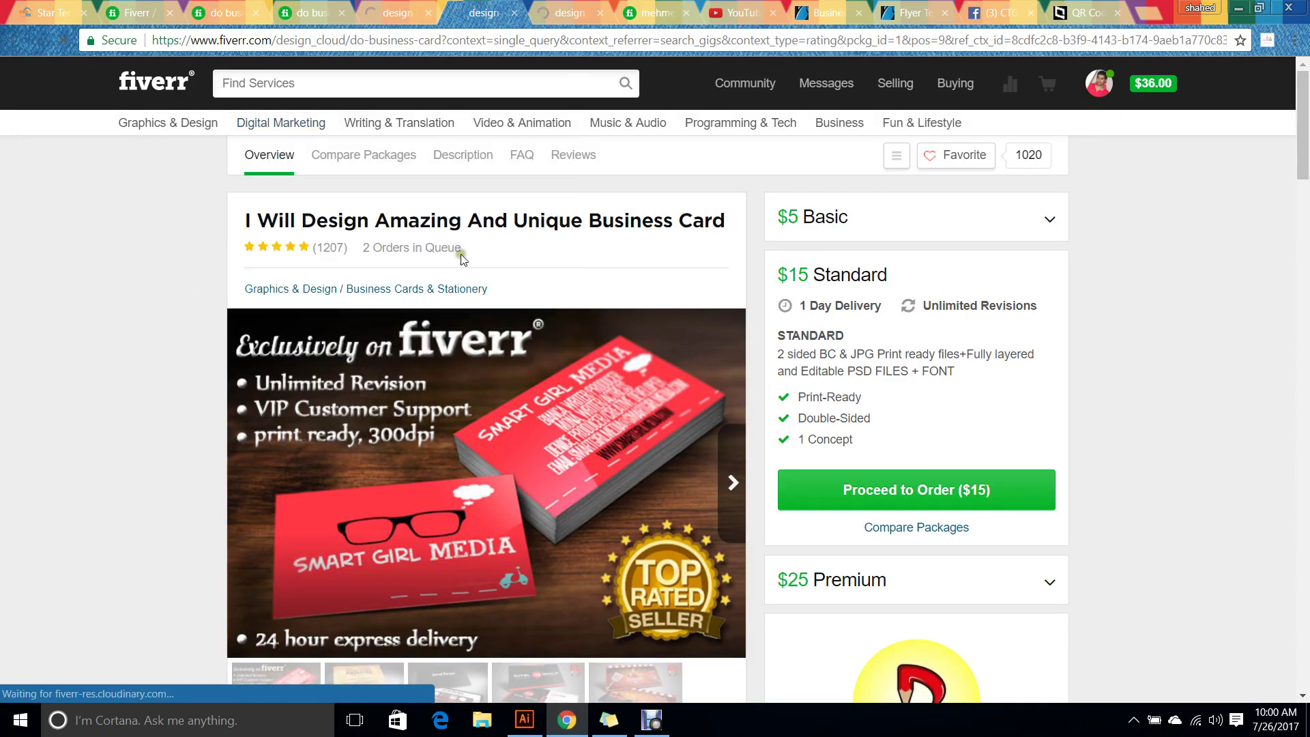
pyautogui.click(549, 6)
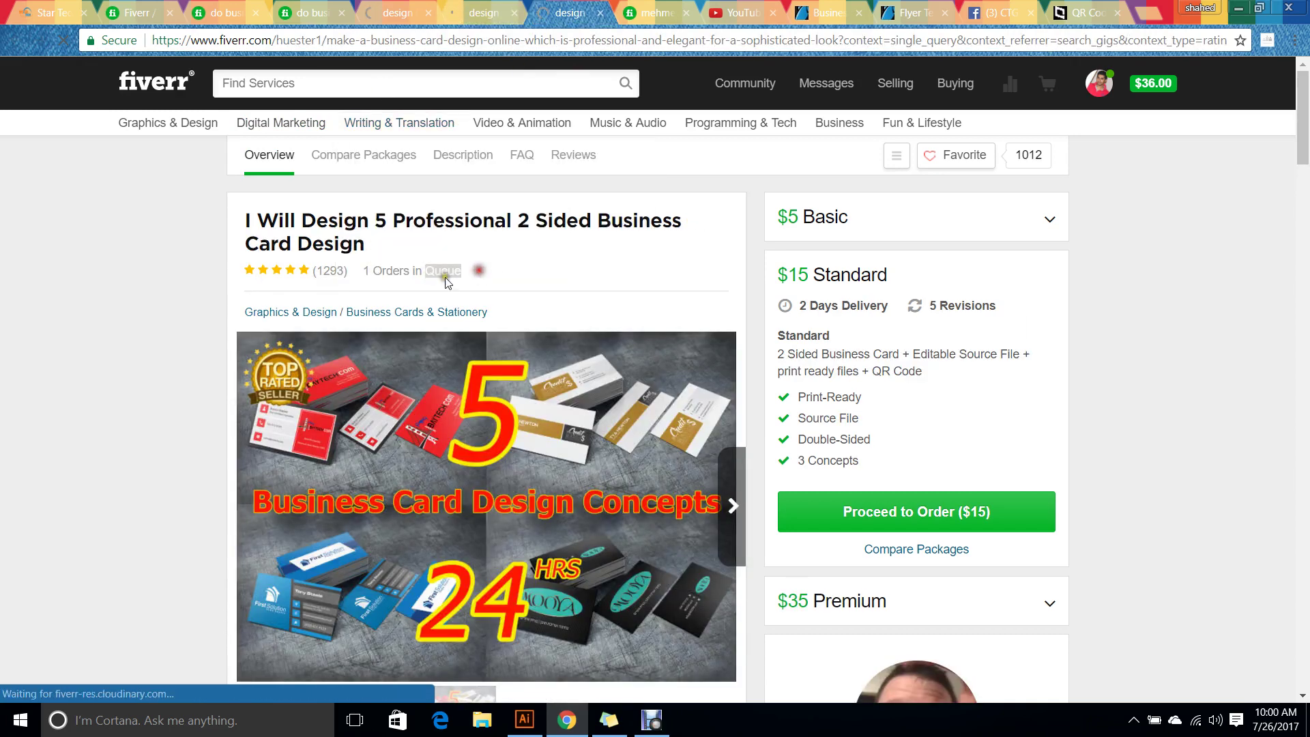
pyautogui.click(252, 9)
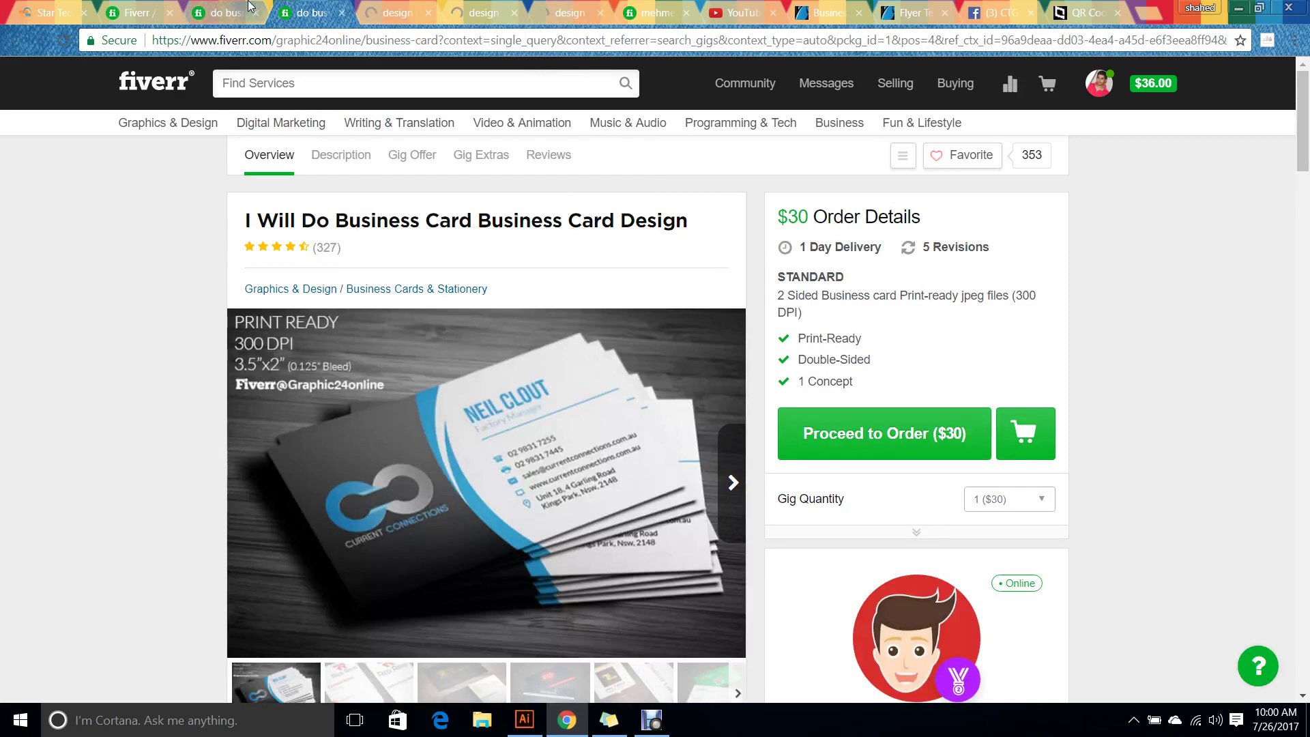
pyautogui.click(250, 8)
pyautogui.click(257, 14)
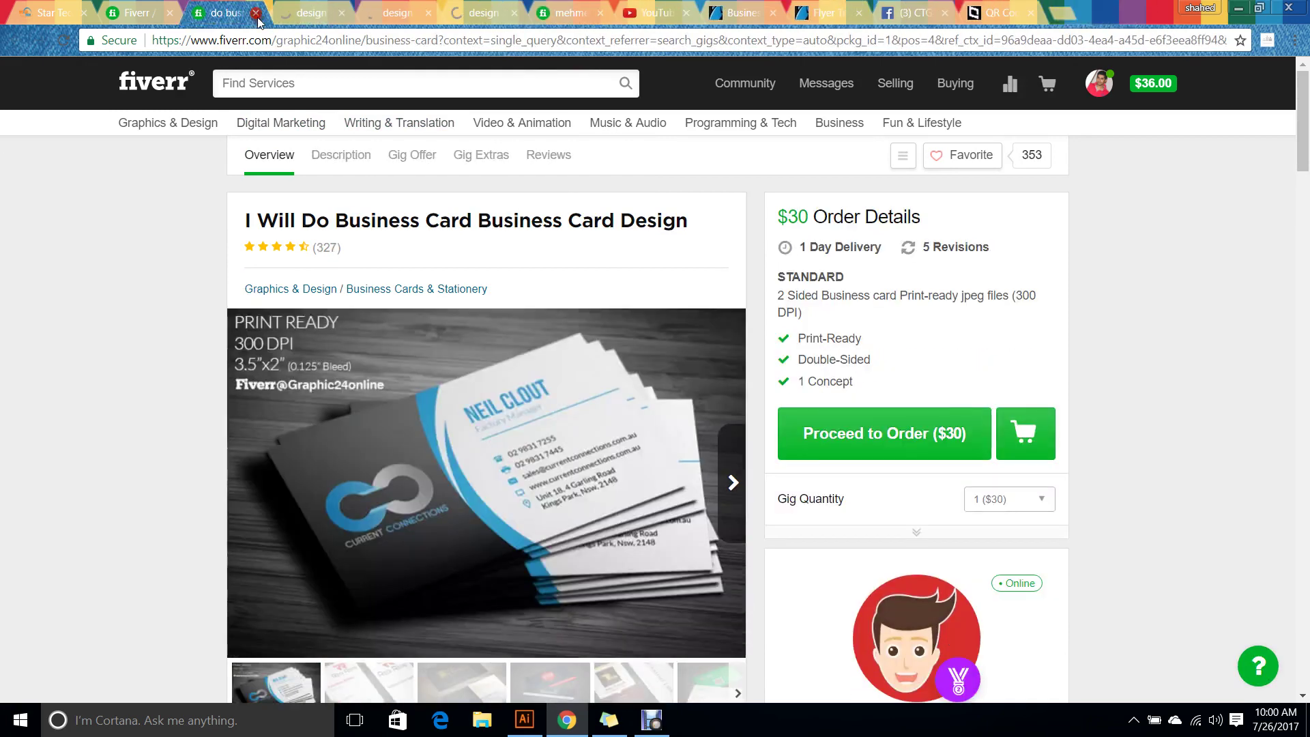
pyautogui.click(257, 14)
pyautogui.click(257, 14)
pyautogui.click(256, 14)
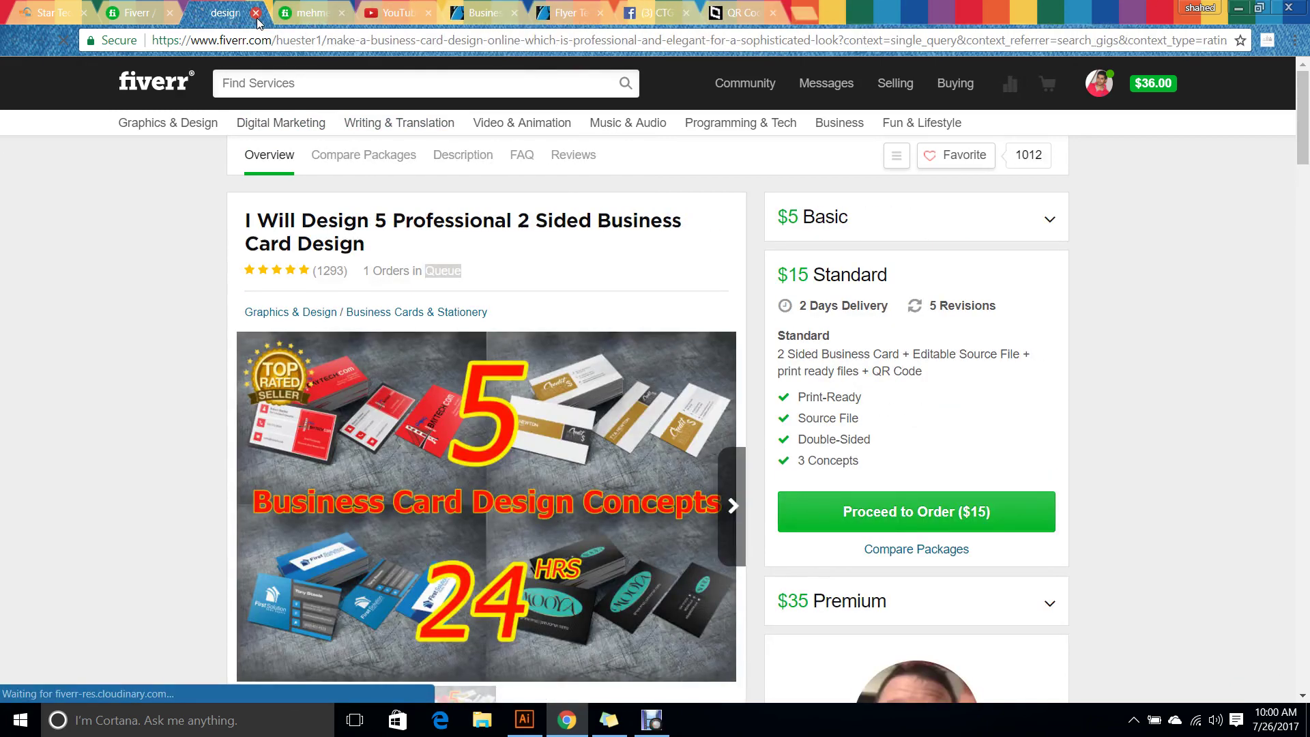
# Look over and close both remaining seller profile tabs, leaving YouTube's home page.
pyautogui.scroll(-3, 831, 506)
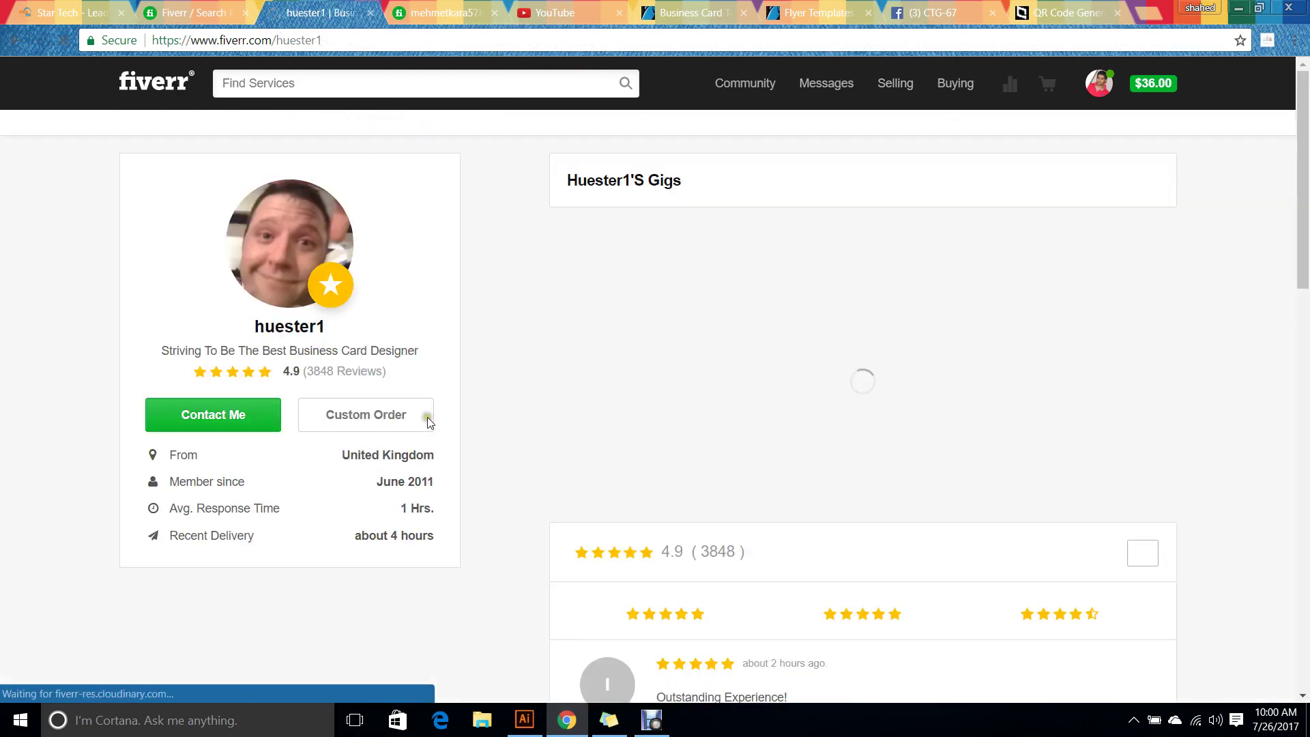
pyautogui.scroll(-3, 430, 423)
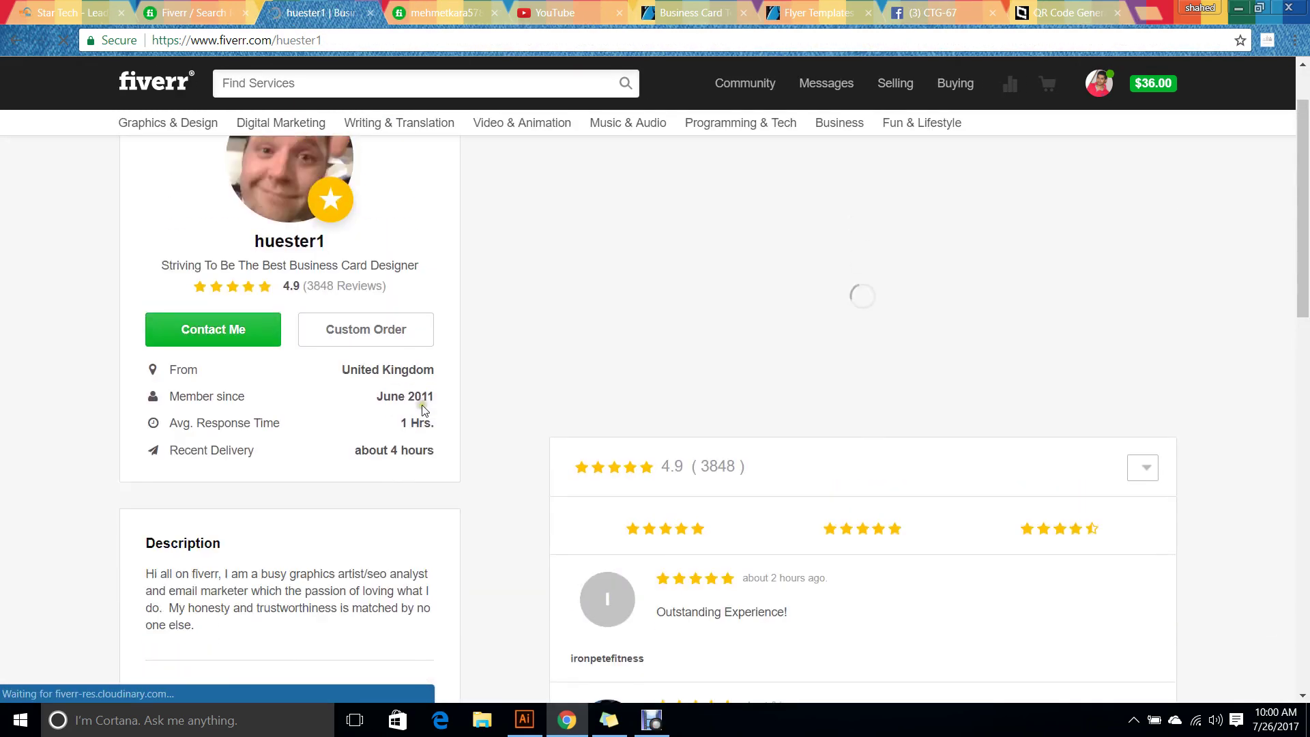
pyautogui.scroll(-7, 423, 415)
pyautogui.scroll(7, 423, 410)
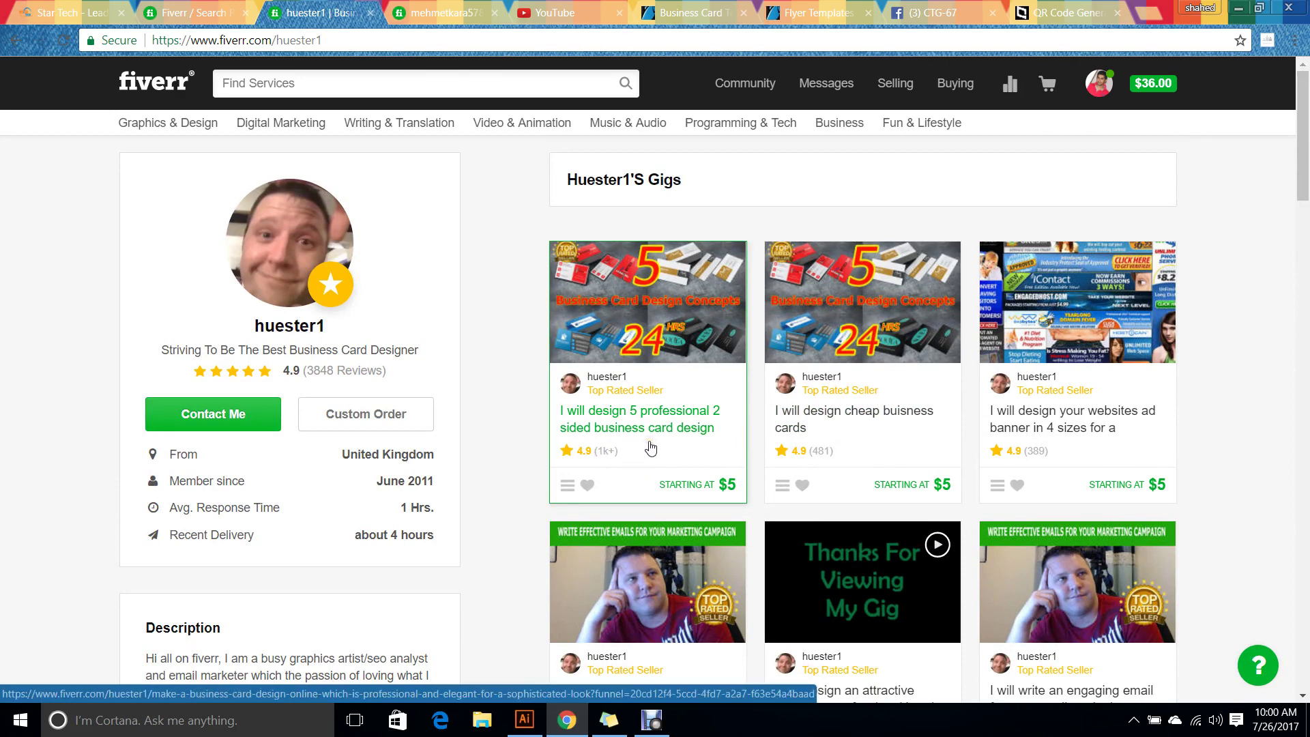
pyautogui.scroll(-3, 710, 200)
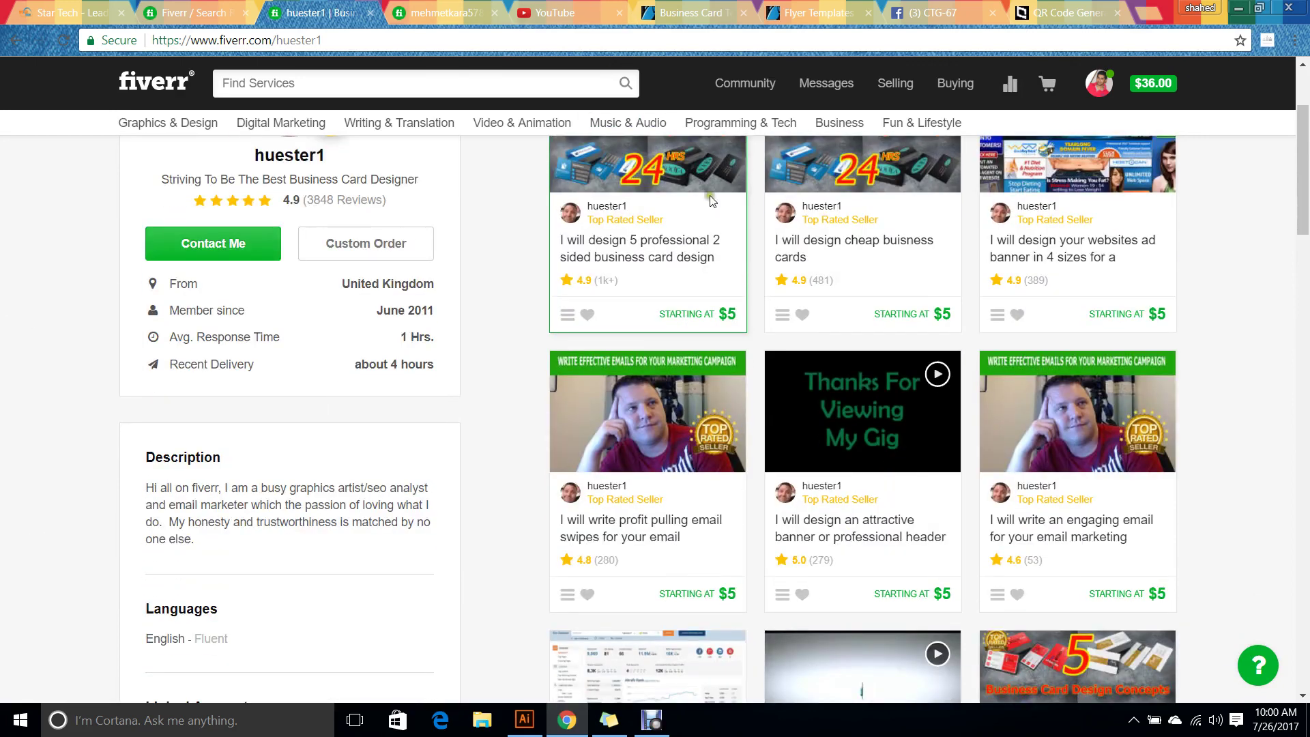
pyautogui.scroll(3, 283, 458)
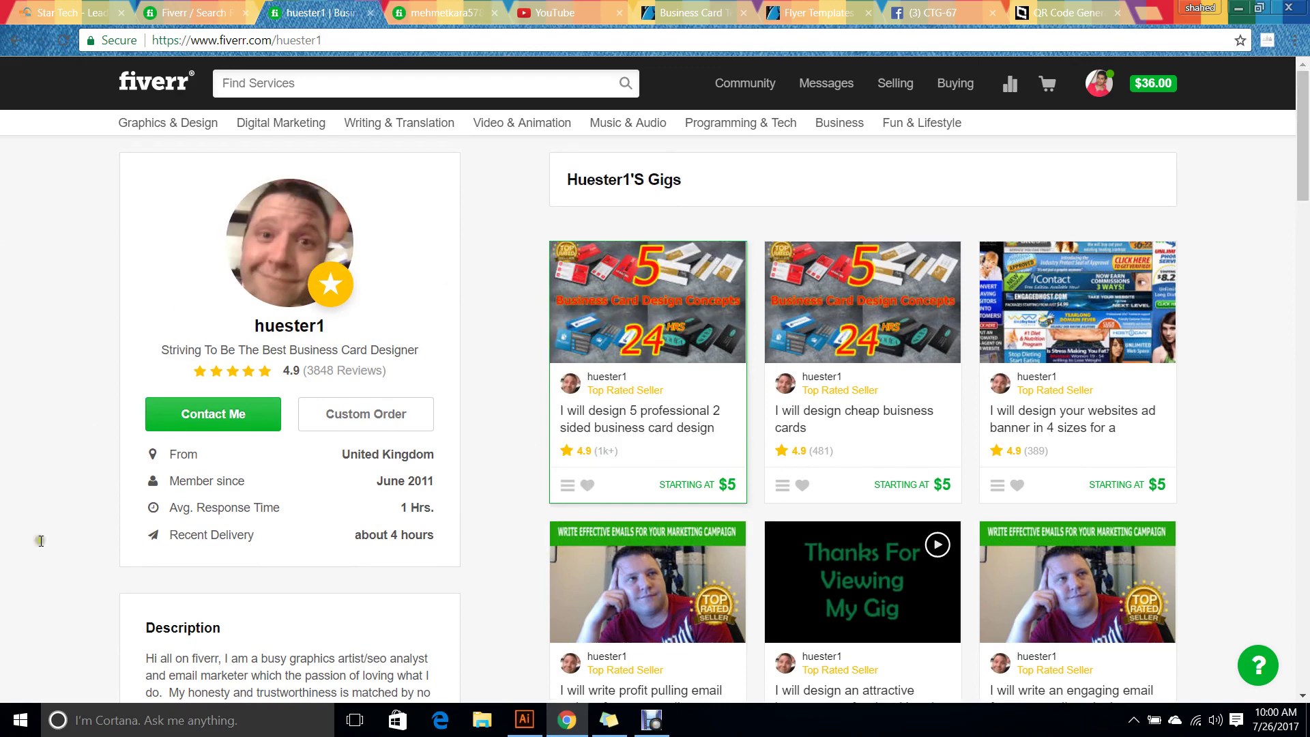
pyautogui.click(369, 13)
pyautogui.click(348, 6)
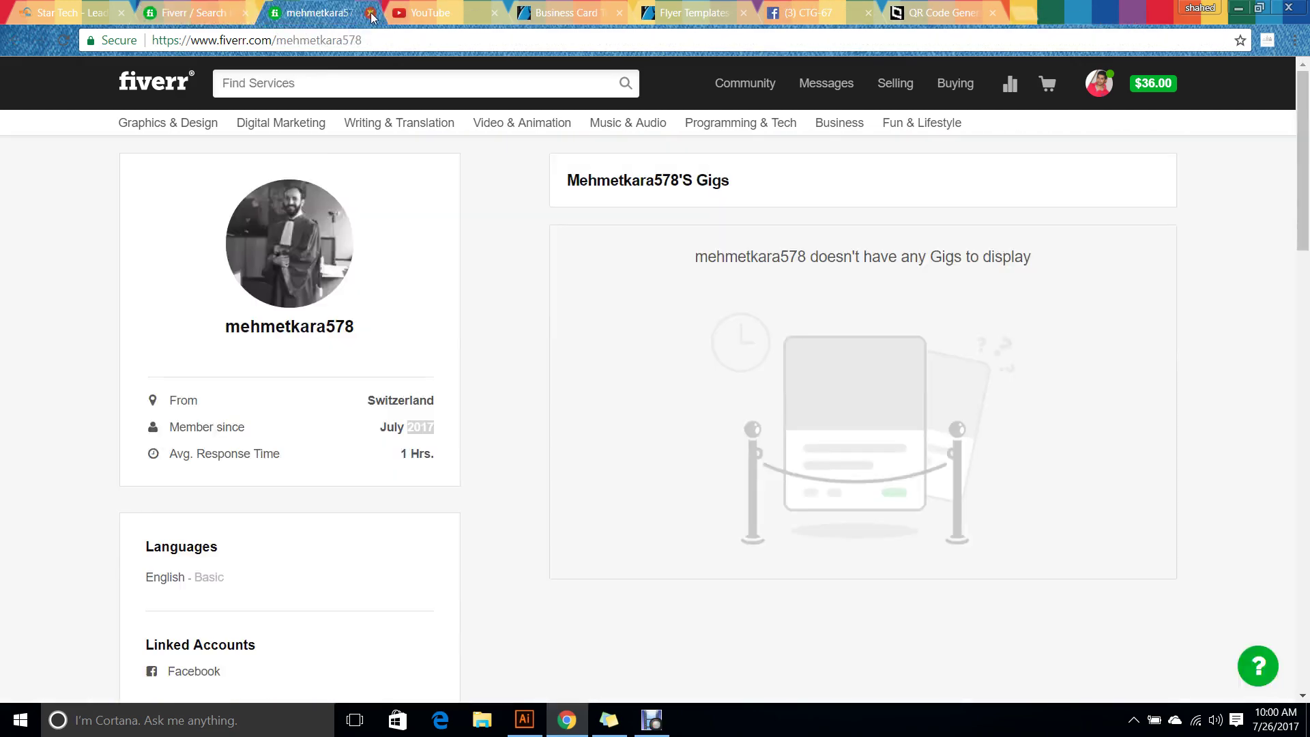
pyautogui.click(369, 13)
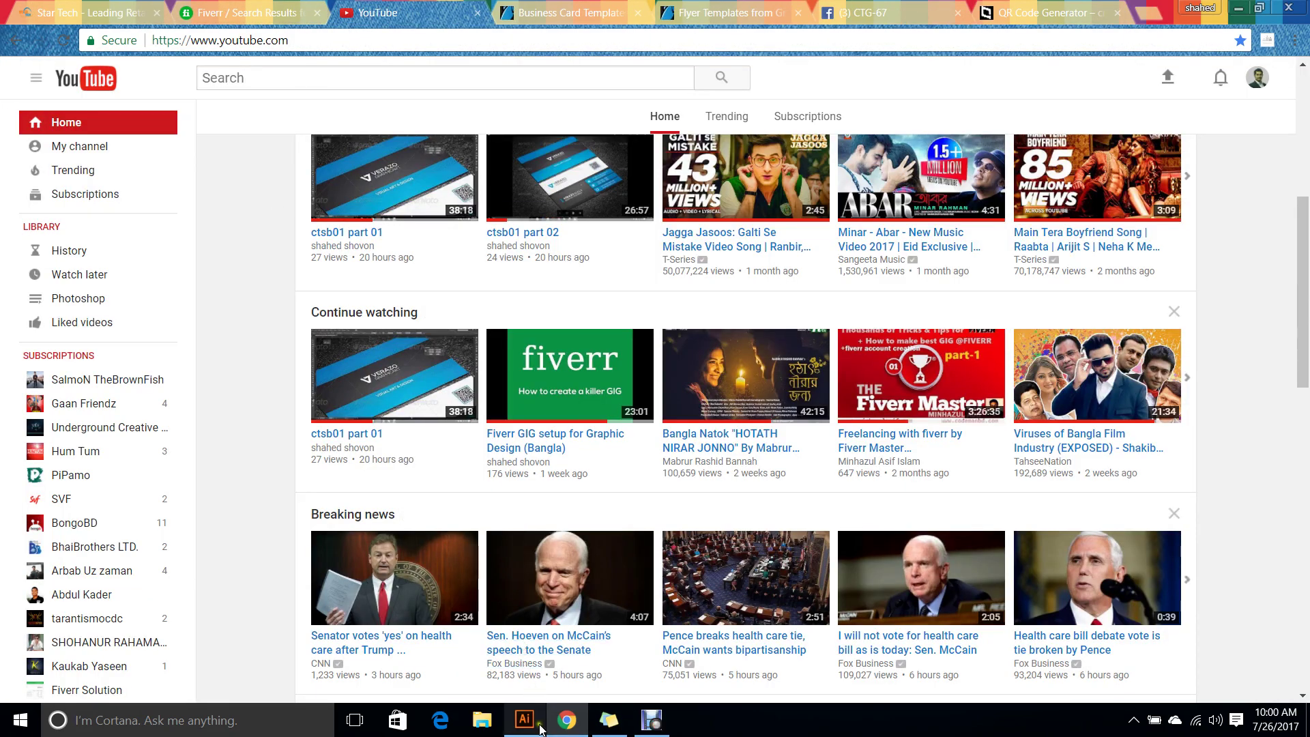
# Switch back to Illustrator from the taskbar.
pyautogui.click(539, 729)
pyautogui.click(539, 729)
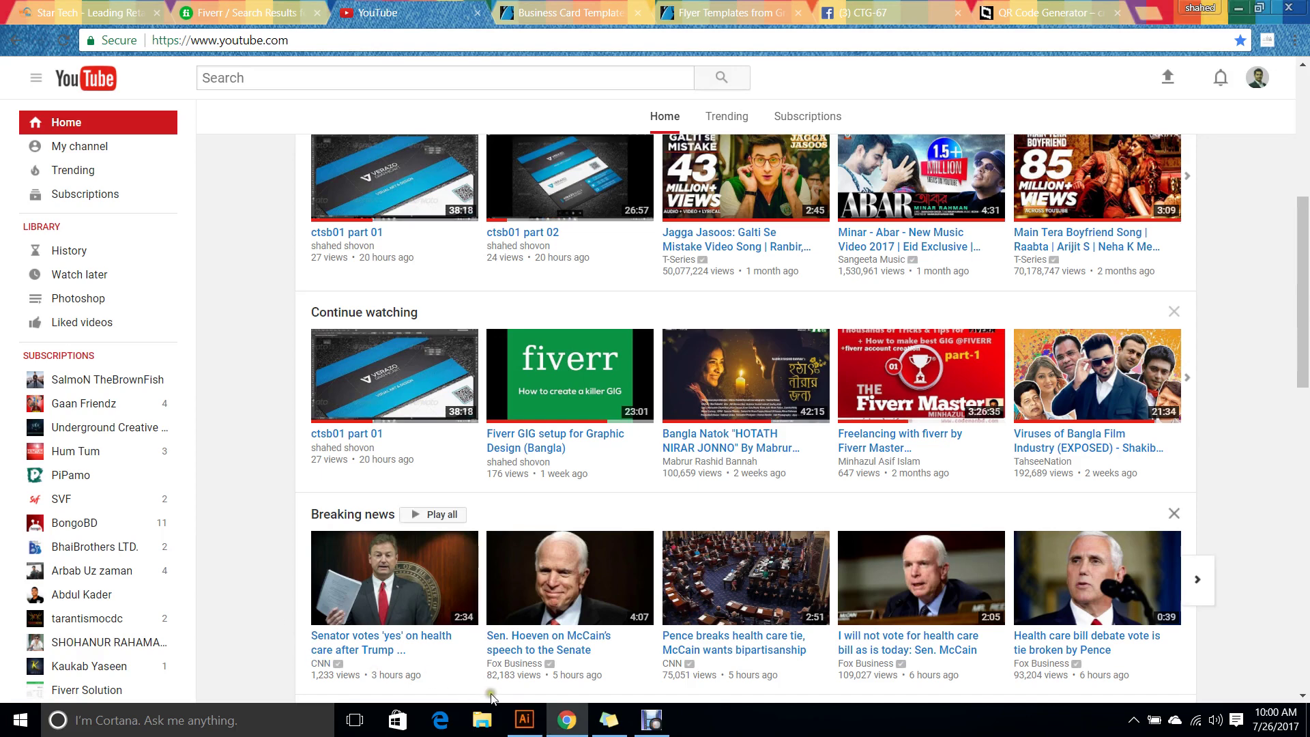
pyautogui.click(524, 720)
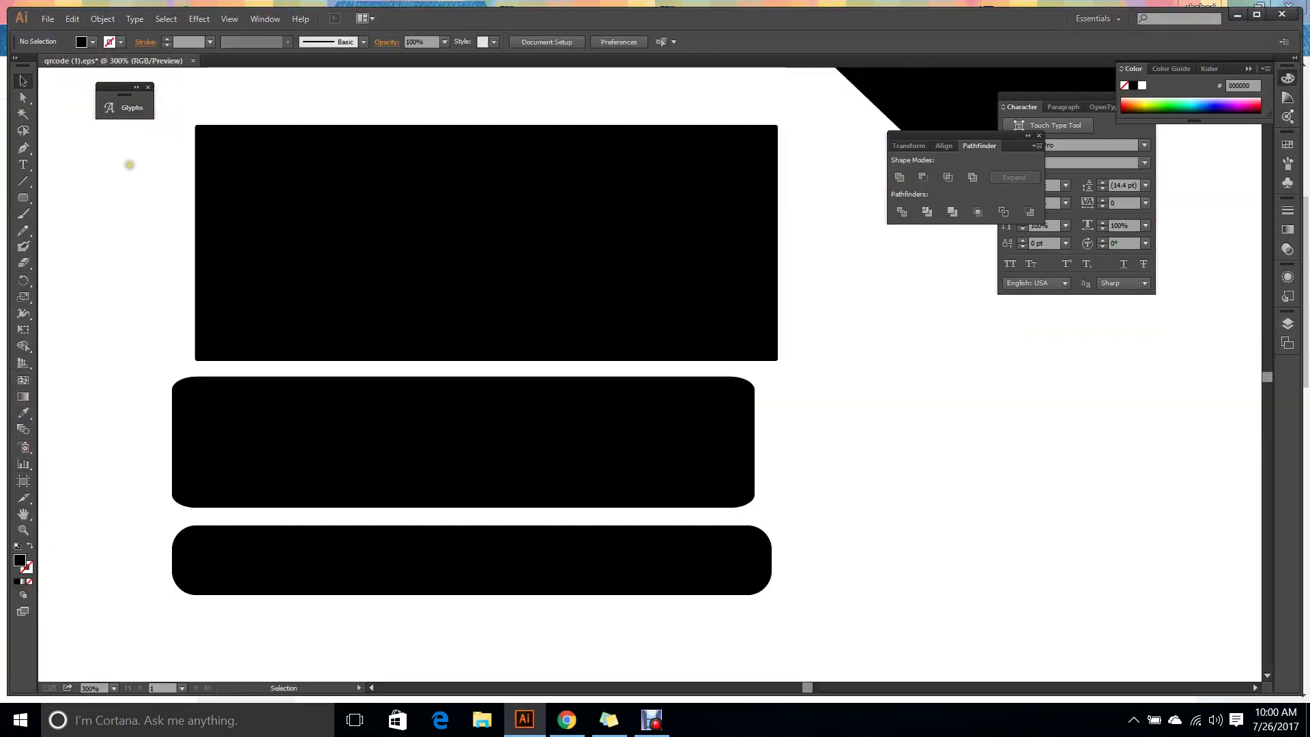
# Maximise Illustrator and delete the top rectangle and both rounded rectangles from qrcode (1).eps.
pyautogui.doubleClick(565, 11)
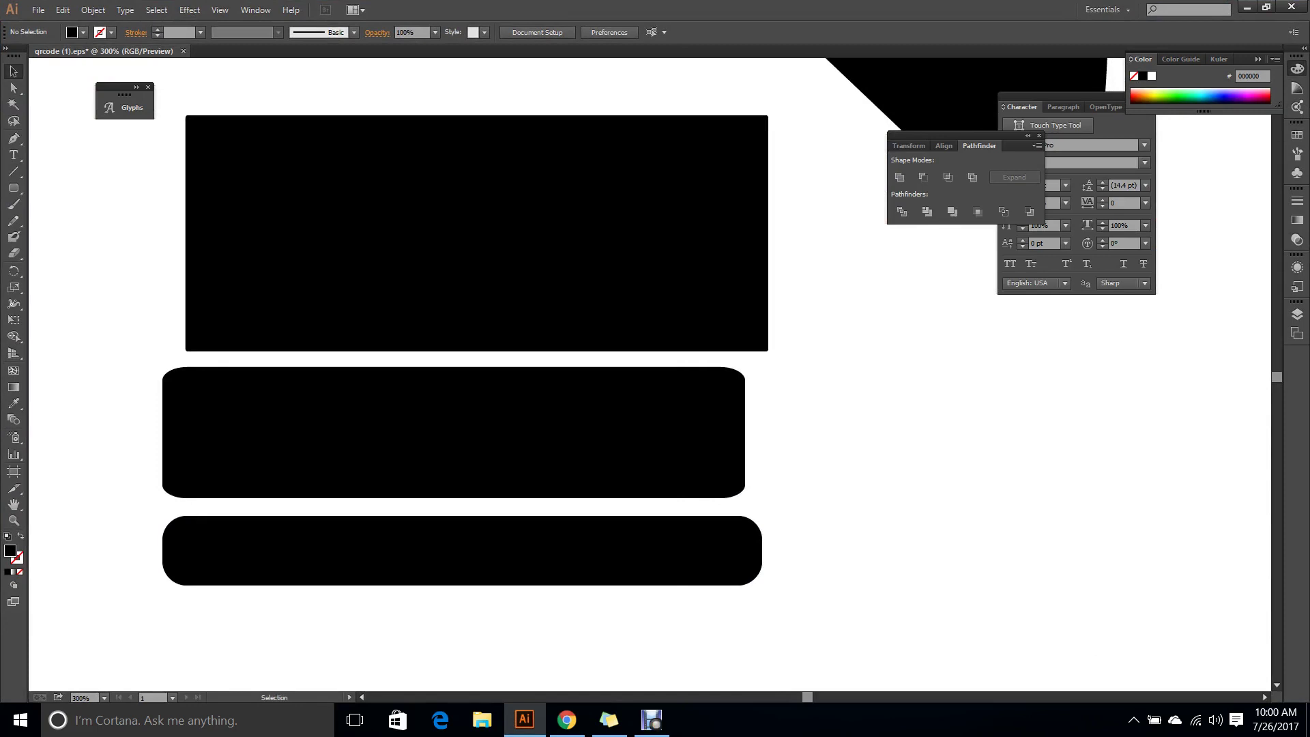
pyautogui.moveTo(126, 129); pyautogui.dragTo(561, 497)
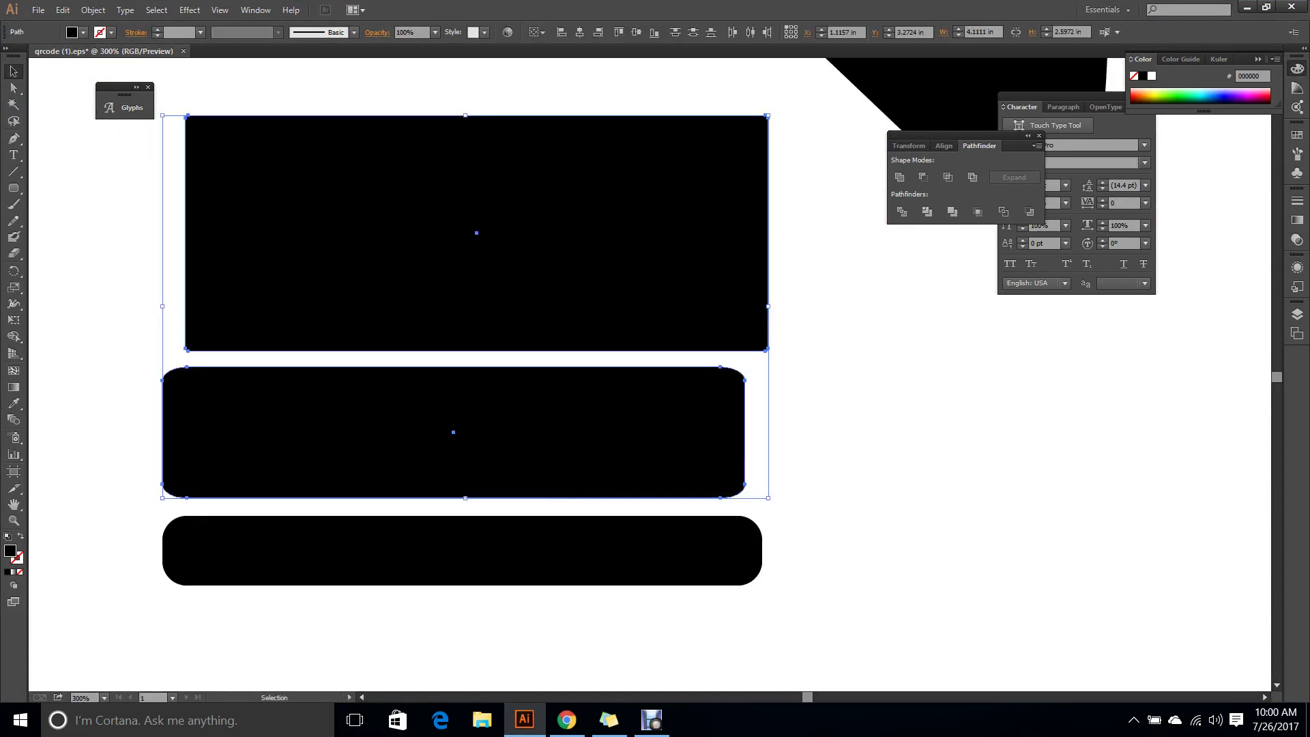
pyautogui.press('Delete')
pyautogui.click(609, 535)
pyautogui.press('Delete')
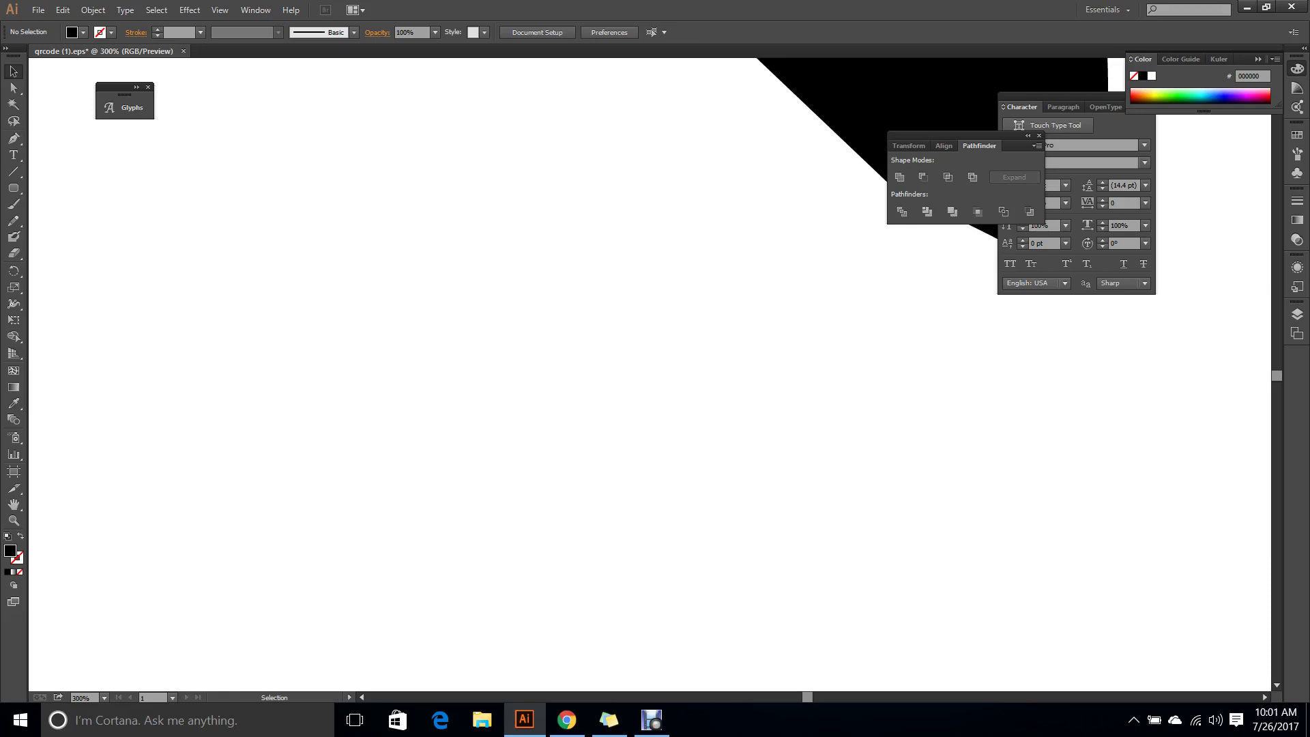
# Briefly switch to the browser and back to the qrcode document in Illustrator.
pyautogui.click(566, 720)
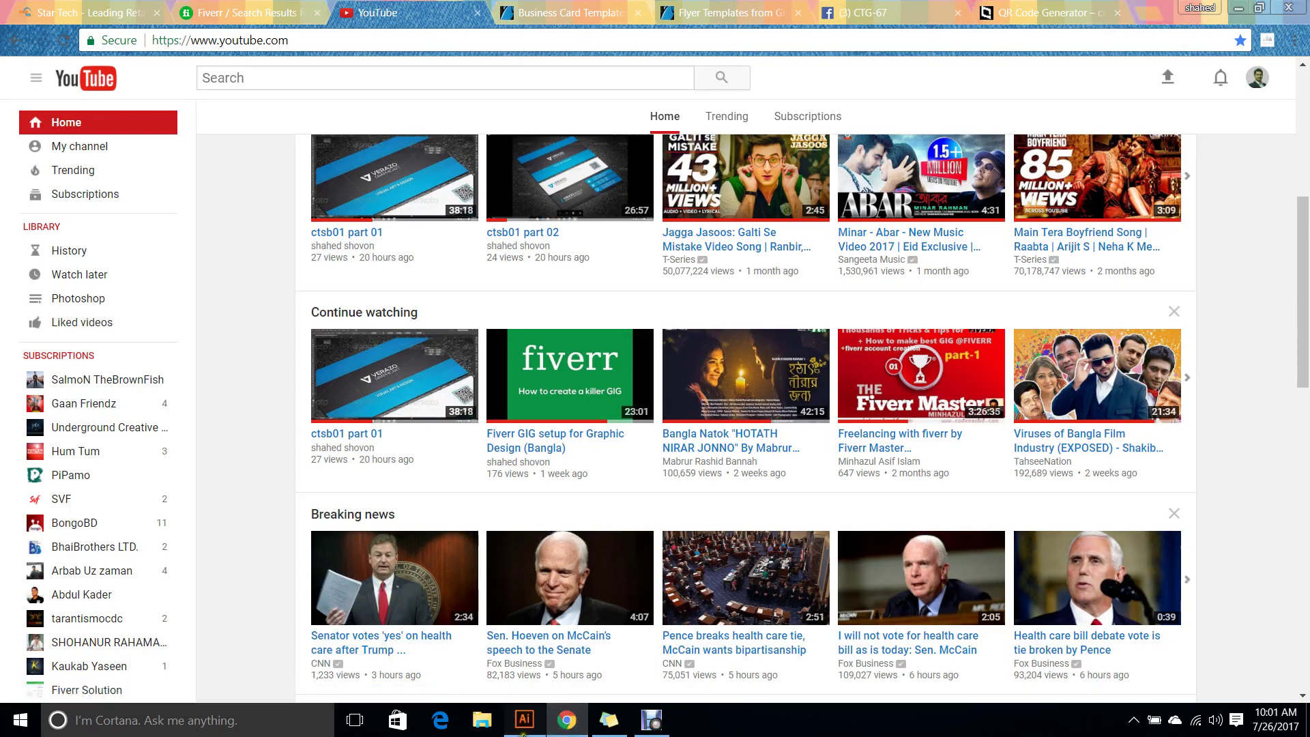
pyautogui.click(524, 720)
pyautogui.click(38, 10)
pyautogui.press('Escape')
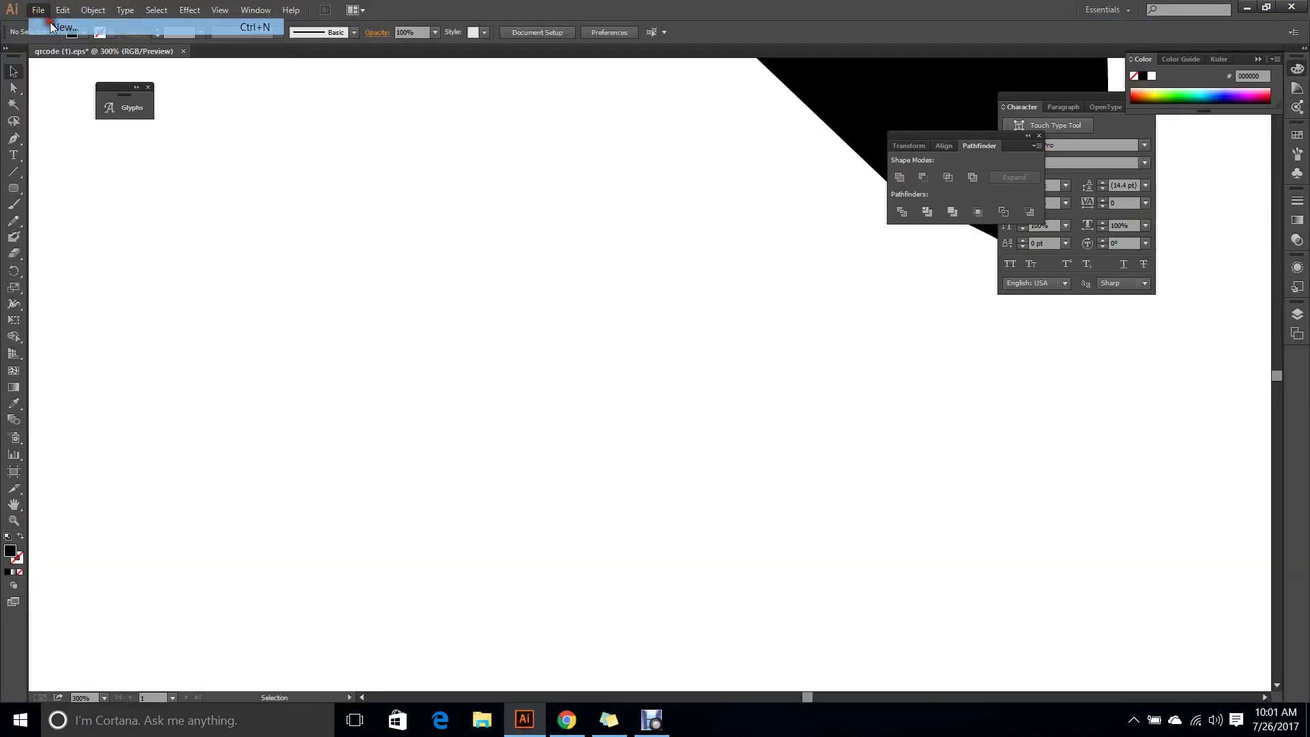
# Create a new document with 2 artboards, 3.5 in wide by 2 in high.
pyautogui.hotkey('ctrl', 'n')
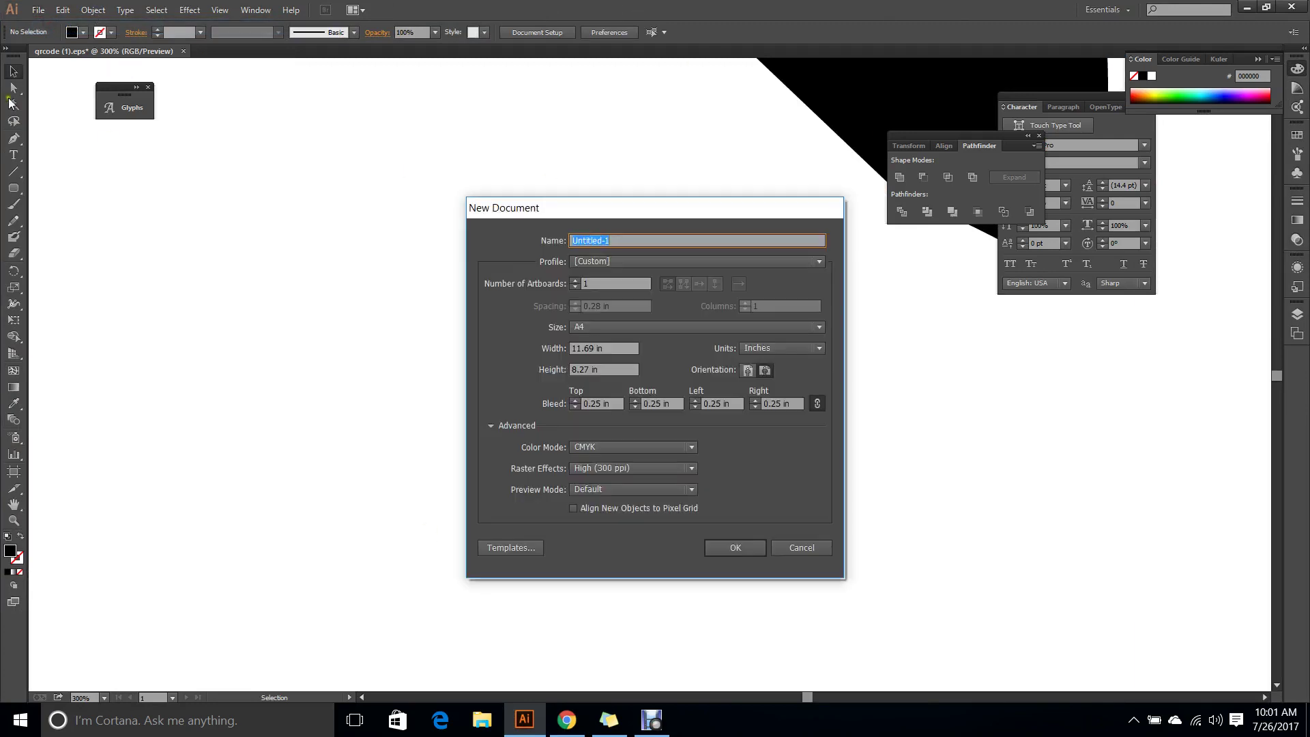
pyautogui.click(575, 281)
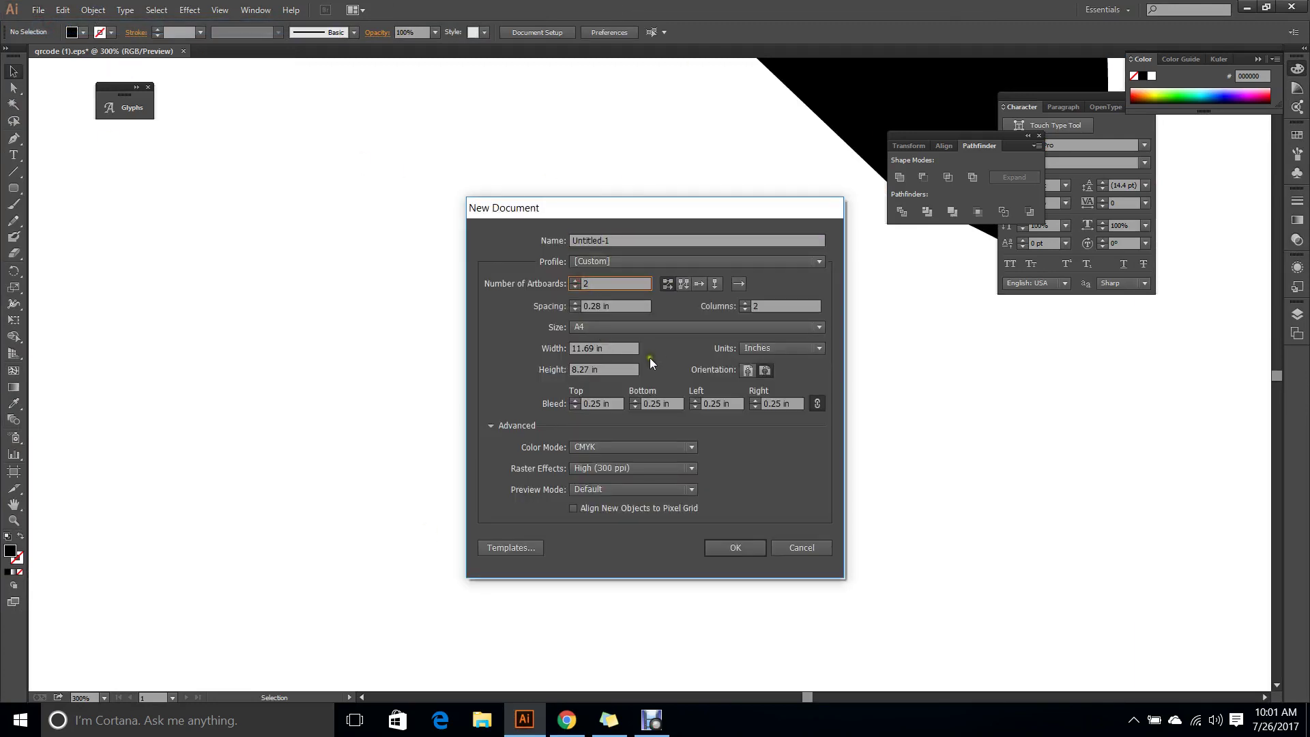
pyautogui.tripleClick(613, 350)
pyautogui.write('3')
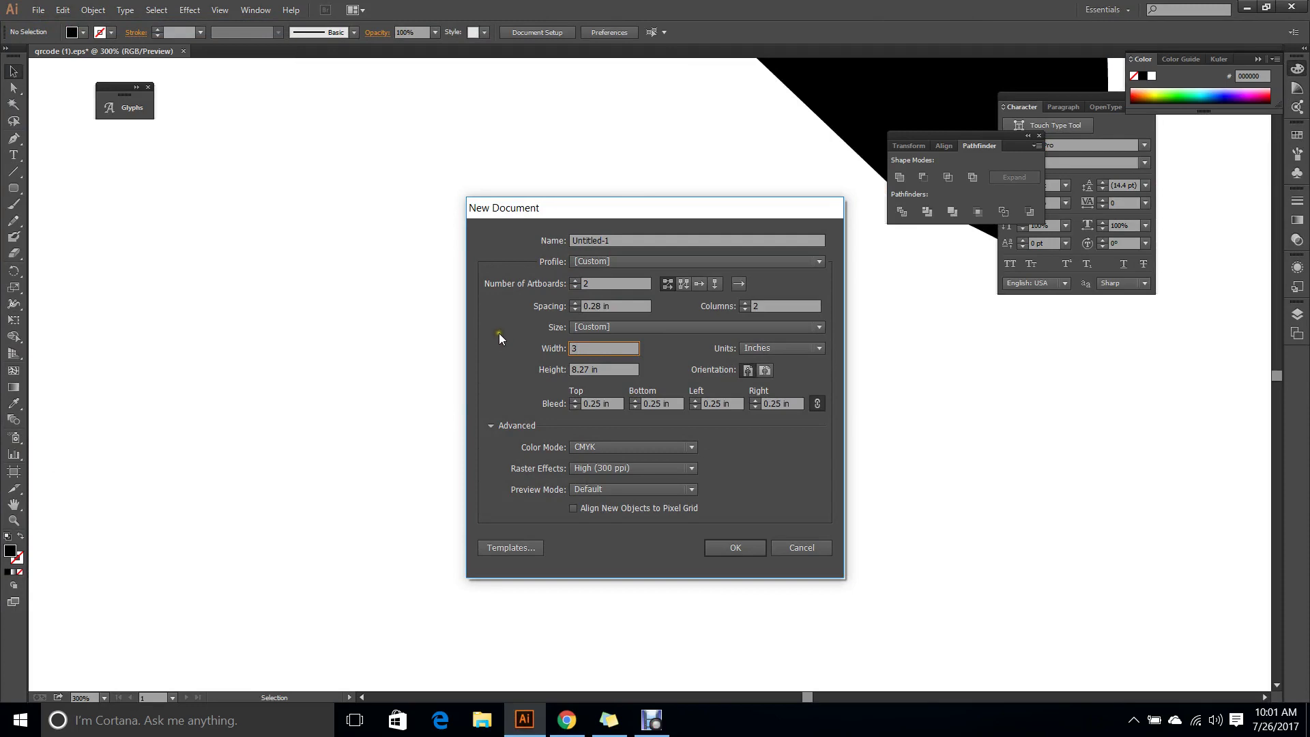
pyautogui.write('.5')
pyautogui.press('Tab')
pyautogui.write('2')
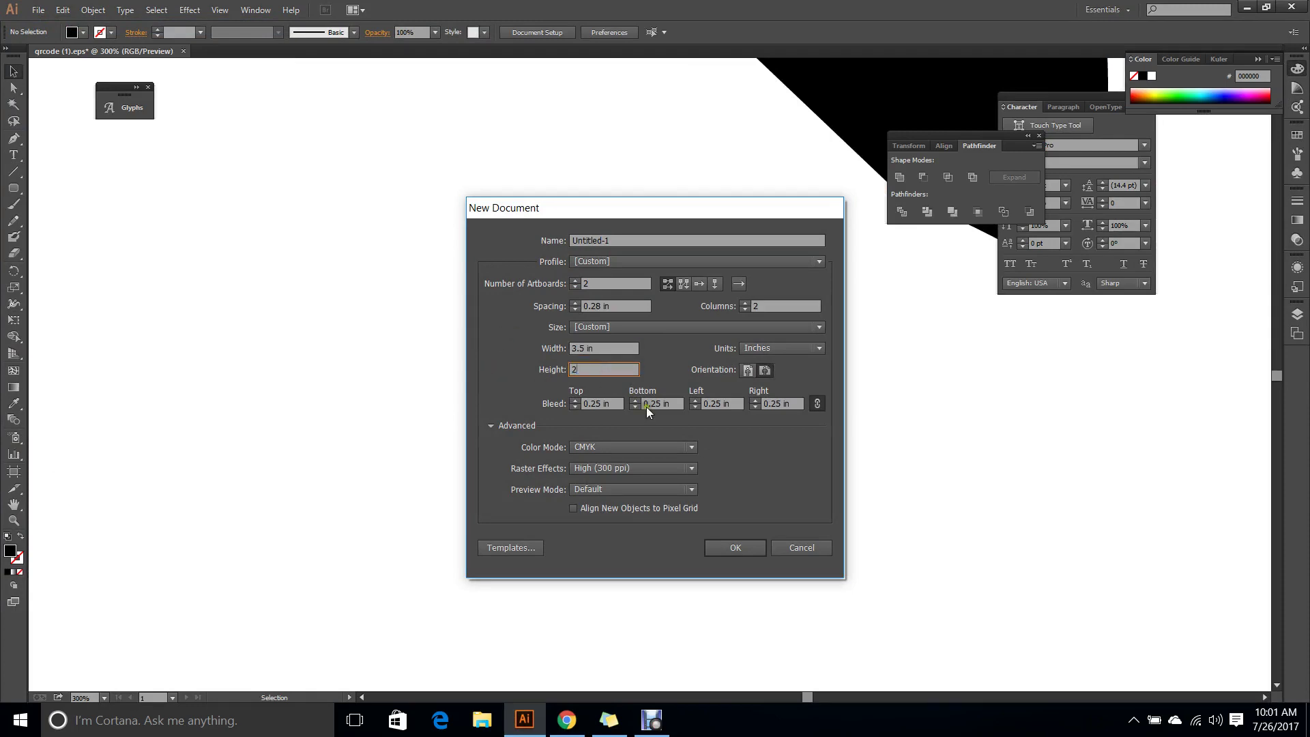
pyautogui.click(735, 548)
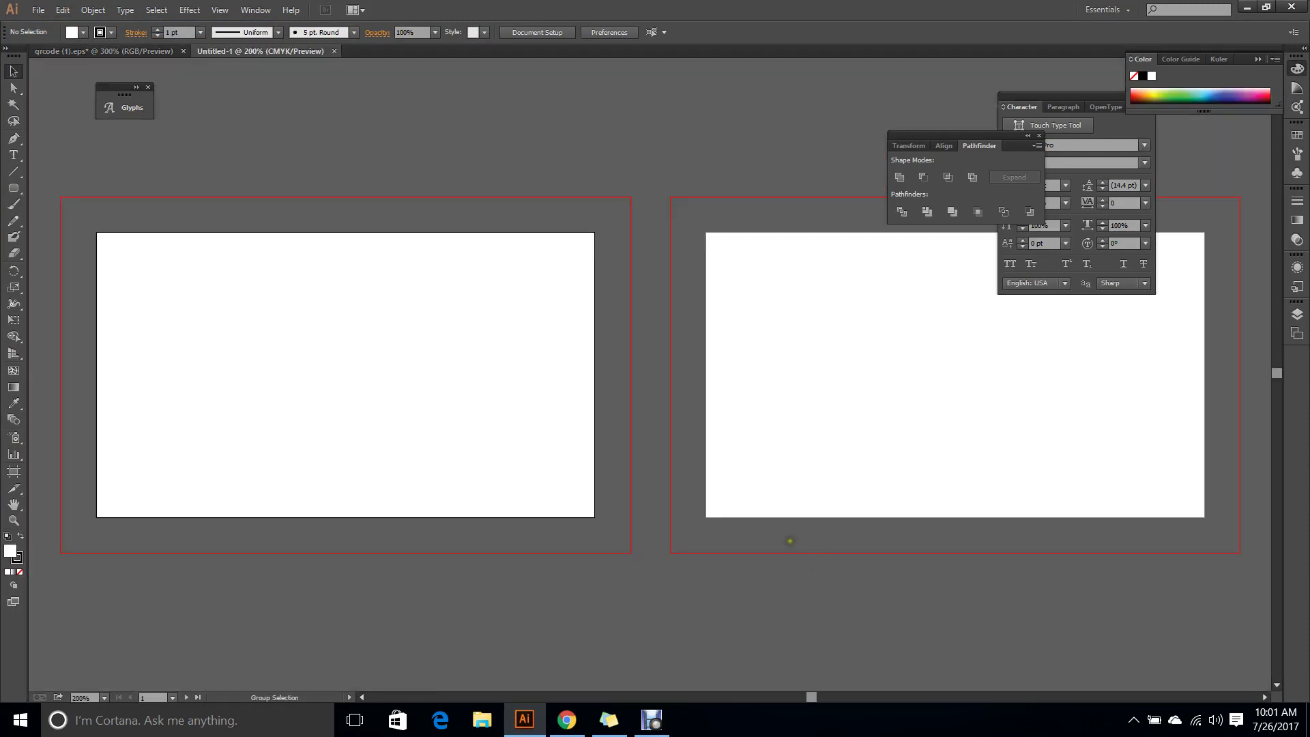
# Draw a rounded rectangle on the left artboard with red fill and no stroke.
pyautogui.click(13, 187)
pyautogui.moveTo(365, 397); pyautogui.dragTo(553, 498)
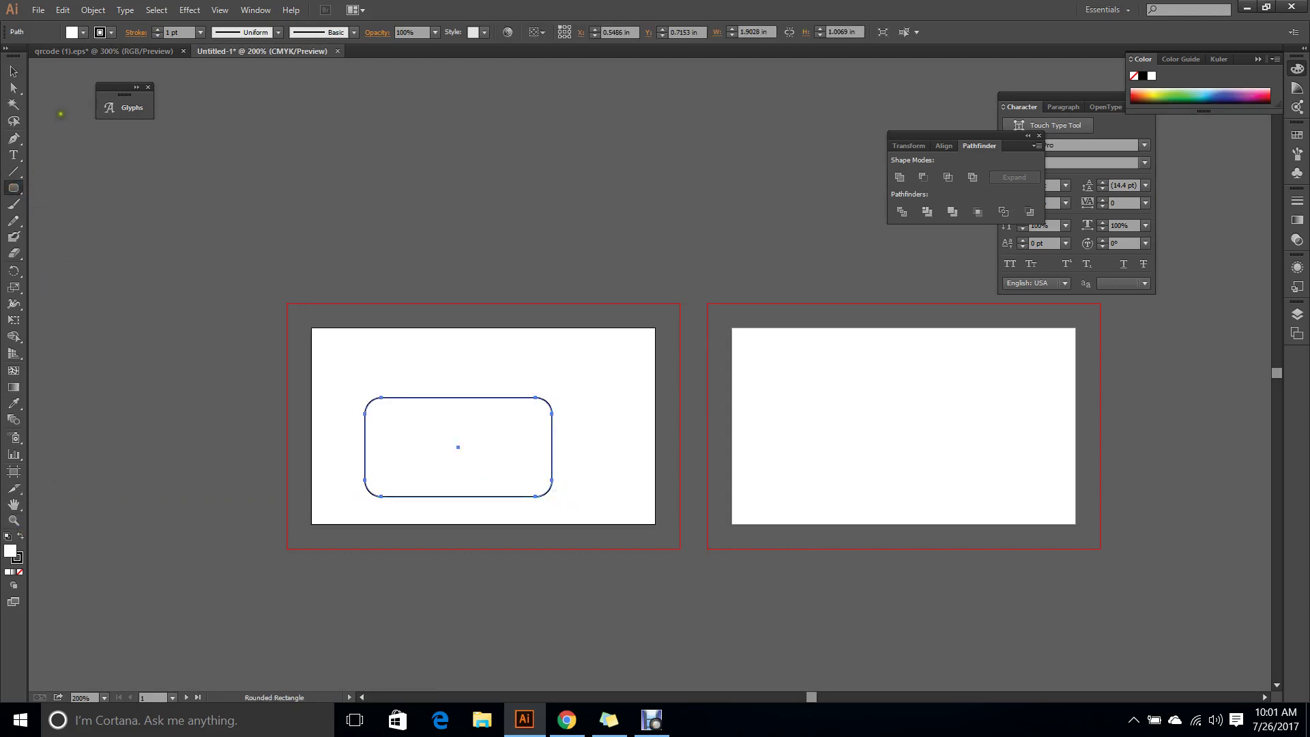
pyautogui.click(83, 32)
pyautogui.click(47, 53)
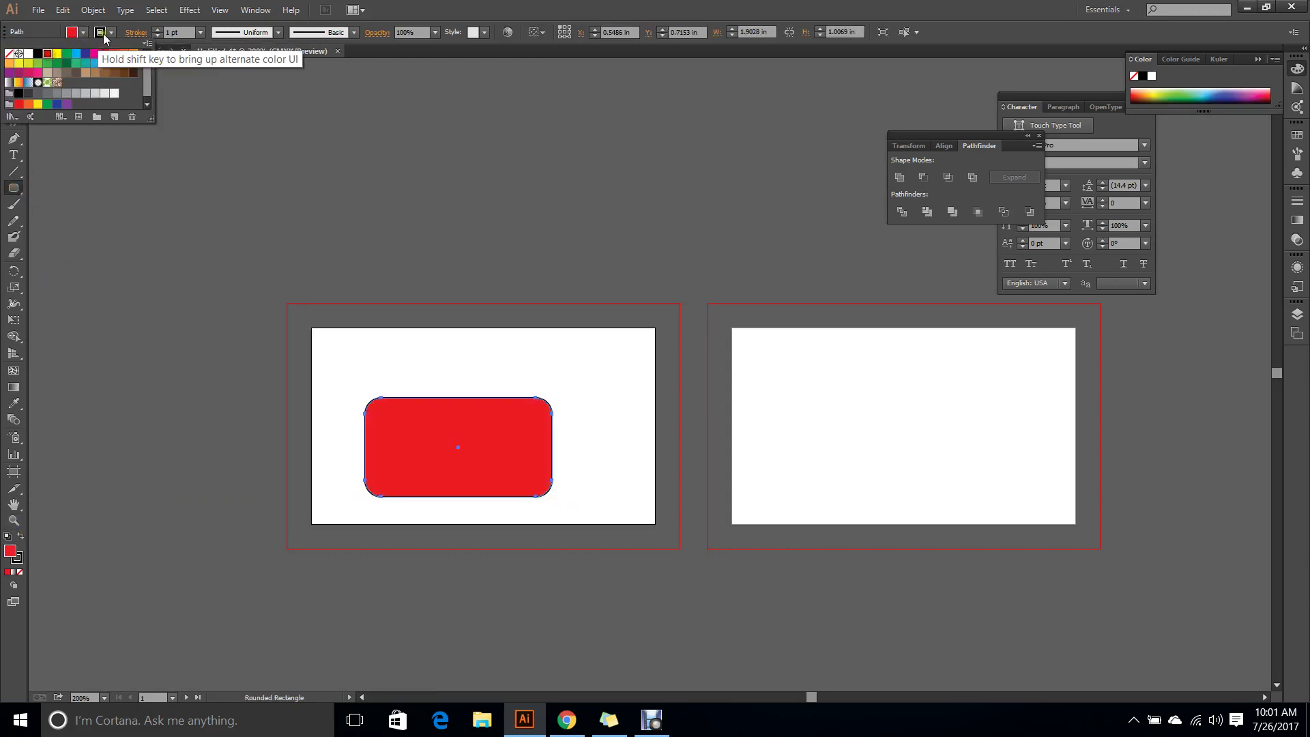
pyautogui.click(111, 32)
pyautogui.click(9, 53)
pyautogui.click(128, 166)
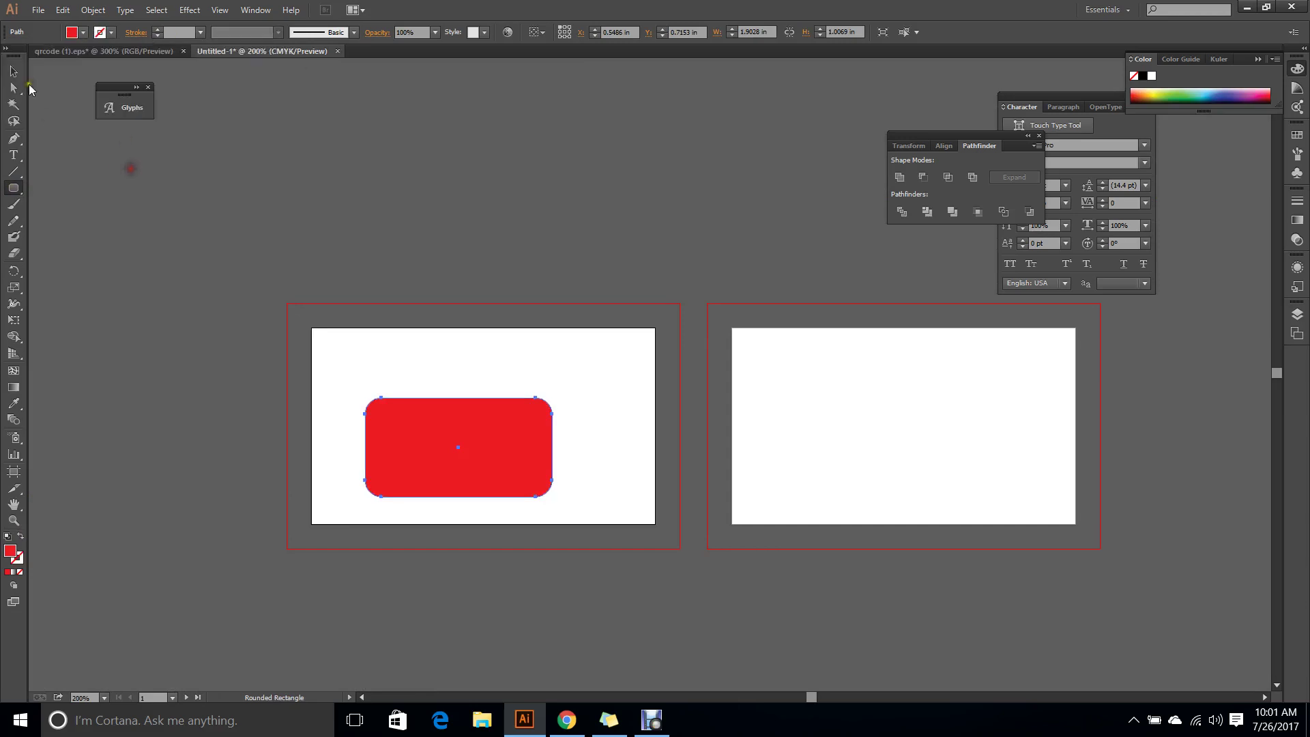
# Alt-drag a copy of the red rectangle onto the right artboard and fill it dark blue.
pyautogui.click(16, 74)
pyautogui.keyDown('alt'); pyautogui.moveTo(423, 447); pyautogui.dragTo(886, 439); pyautogui.keyUp('alt')
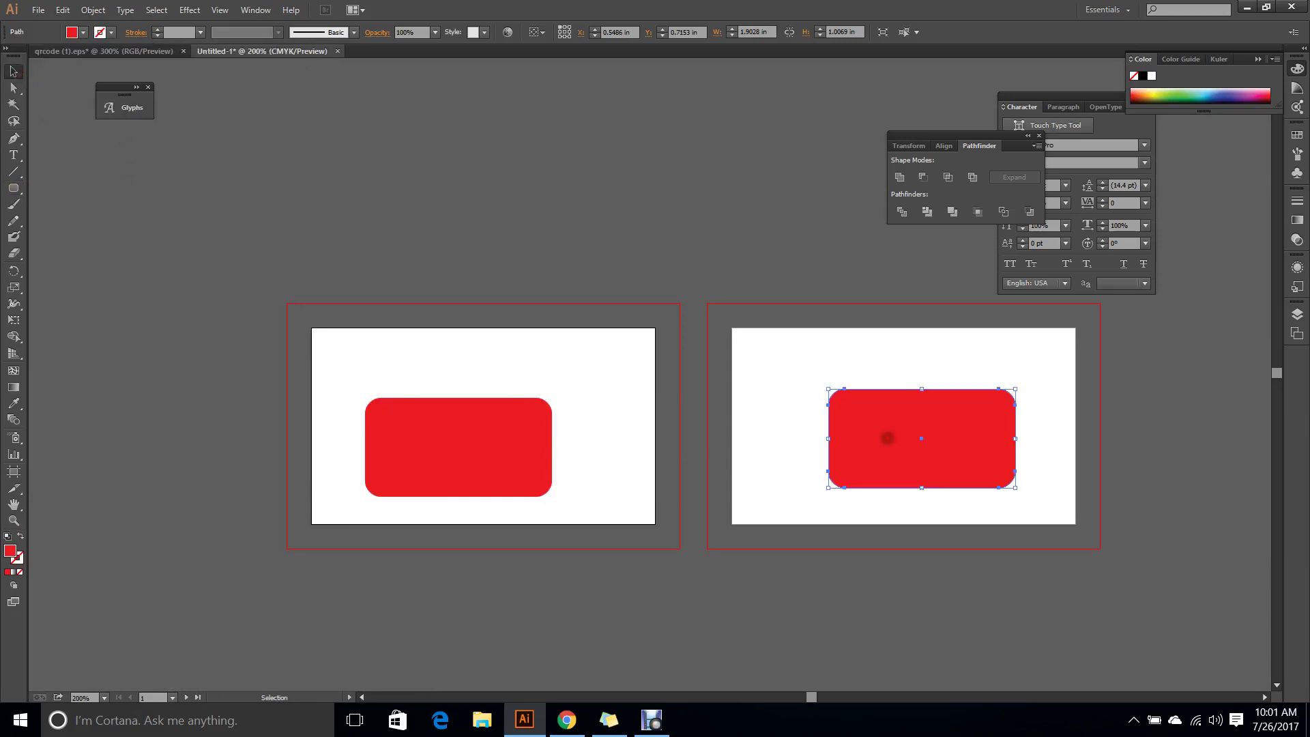
pyautogui.click(83, 32)
pyautogui.click(86, 53)
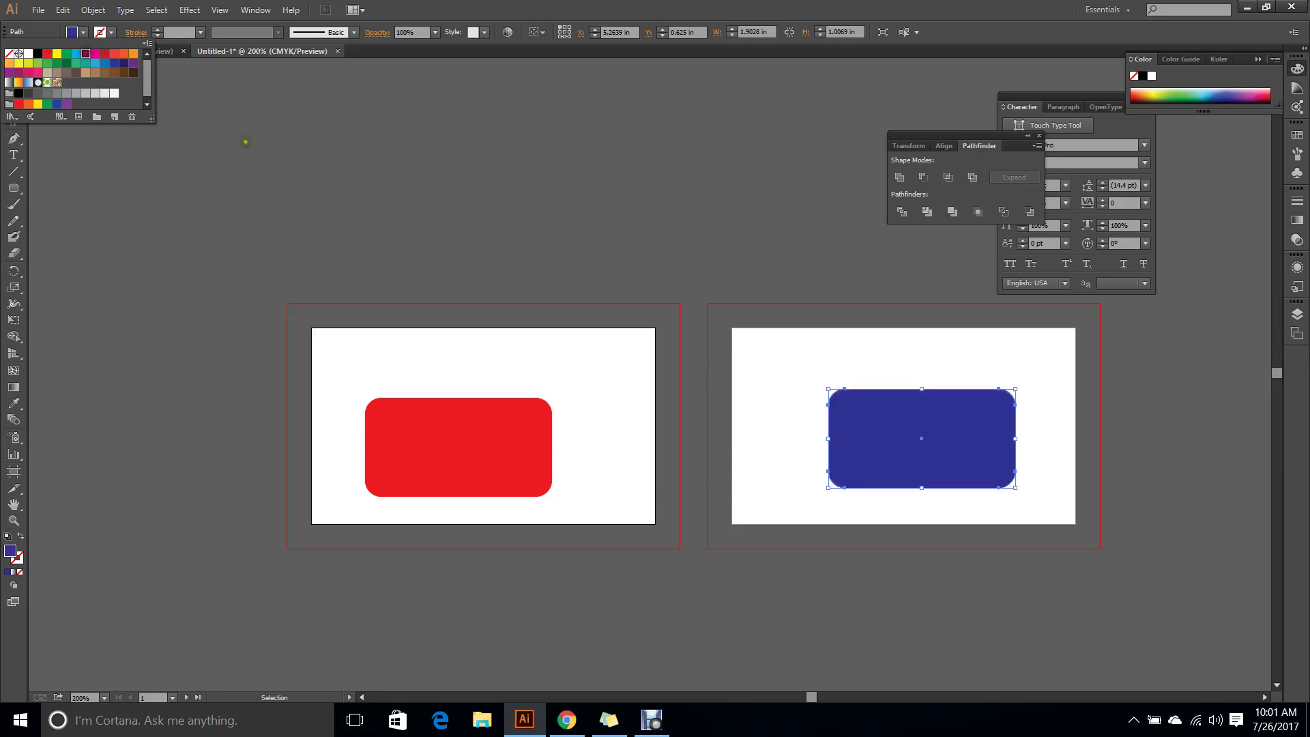
pyautogui.click(247, 143)
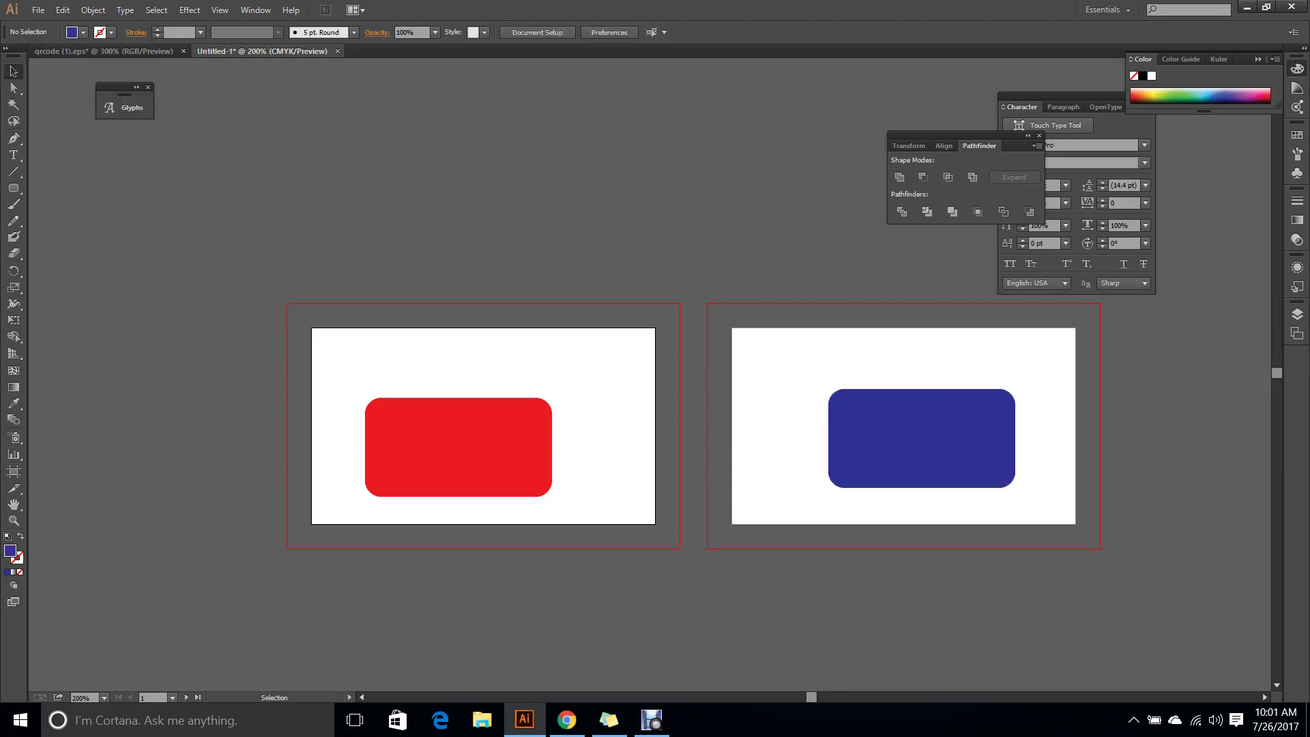
pyautogui.click(530, 413)
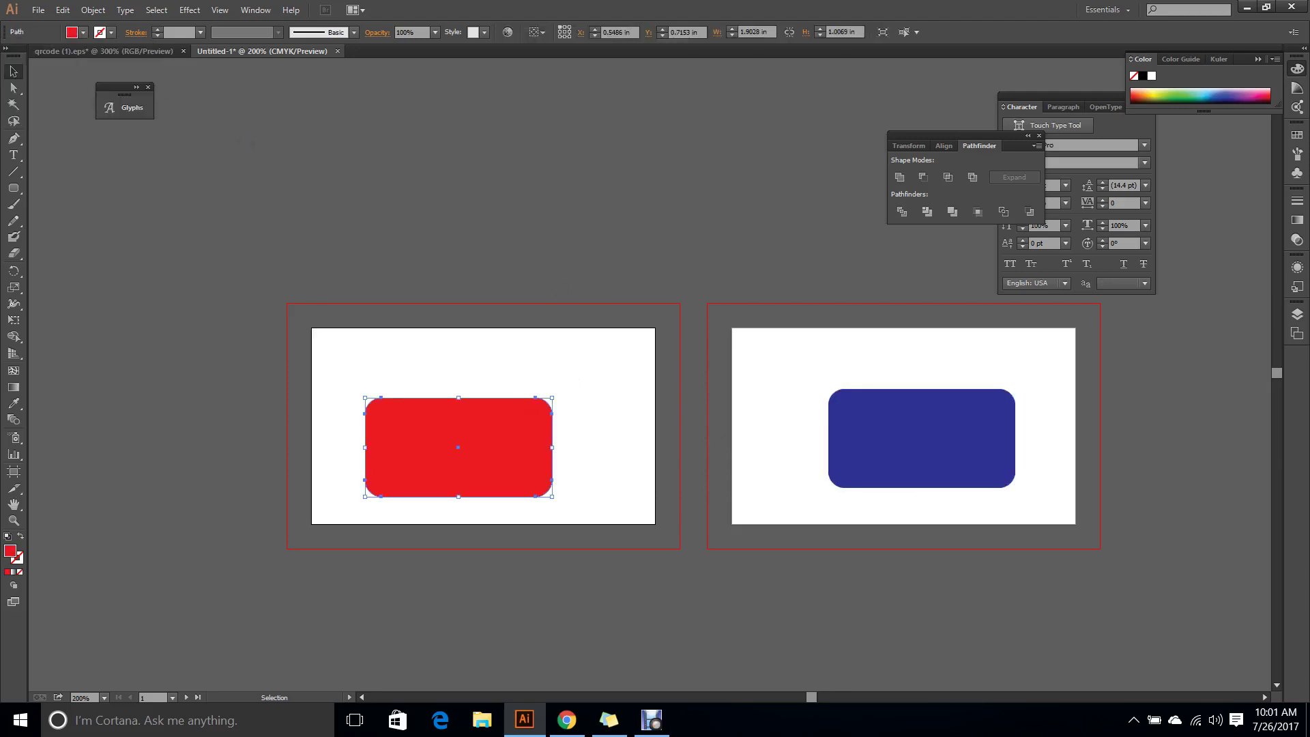
pyautogui.click(38, 10)
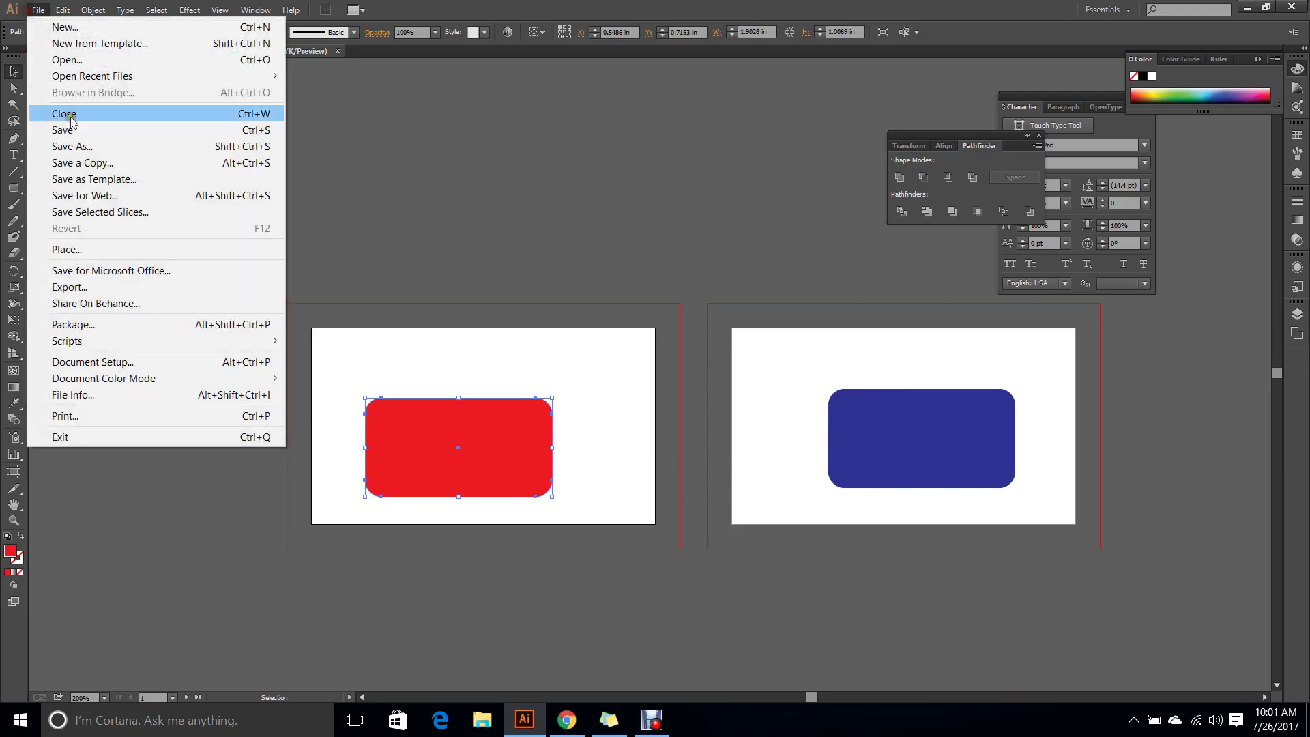
# Preview the red artboard in Save for Web at 650 px wide, then cancel.
pyautogui.click(115, 196)
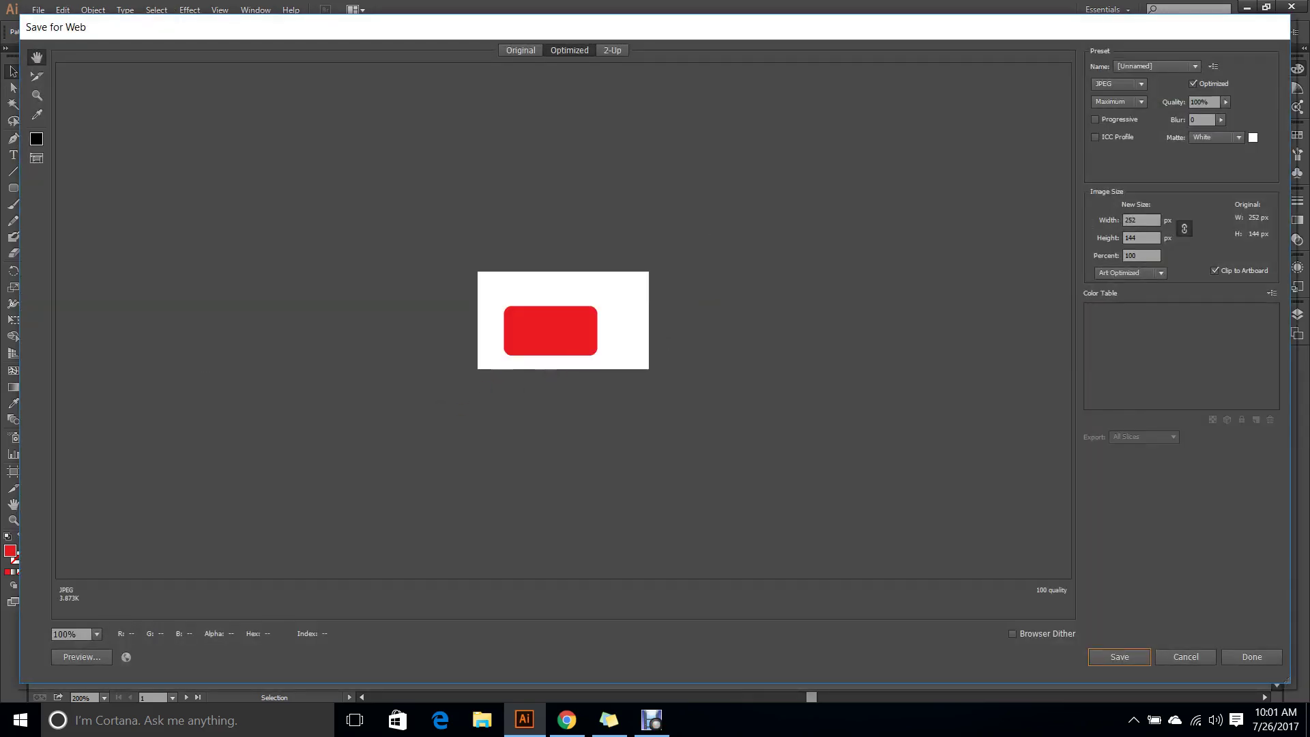
pyautogui.doubleClick(1141, 220)
pyautogui.write('650')
pyautogui.click(1119, 659)
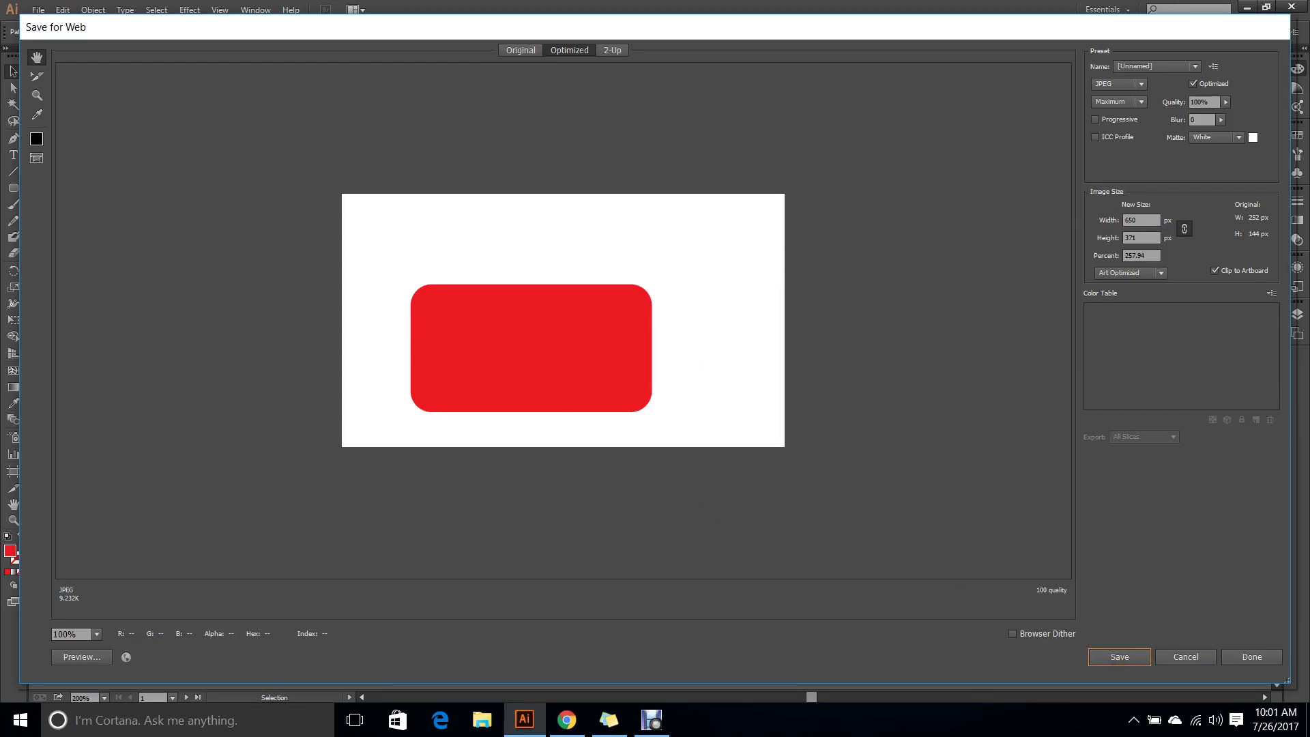
pyautogui.click(1189, 660)
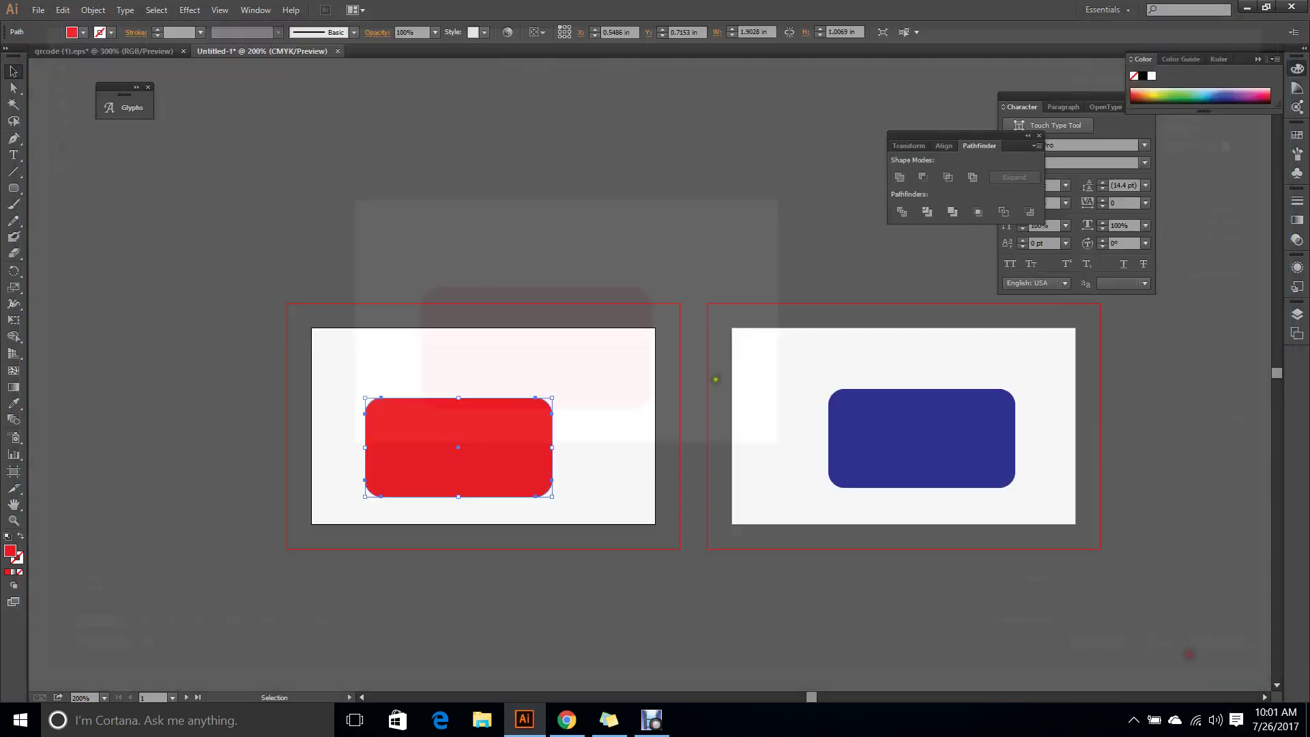
# Preview the blue artboard in Save for Web at 700 px wide, then cancel.
pyautogui.click(919, 412)
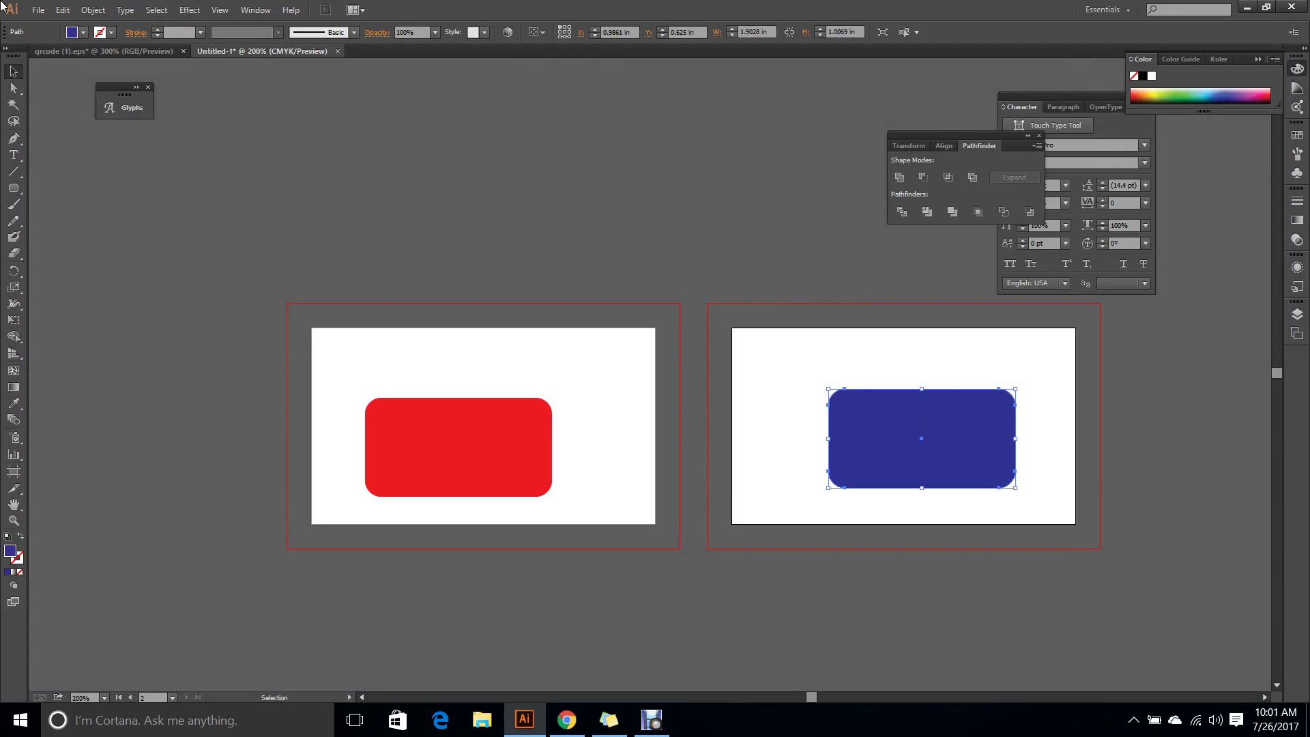
pyautogui.click(38, 9)
pyautogui.click(85, 195)
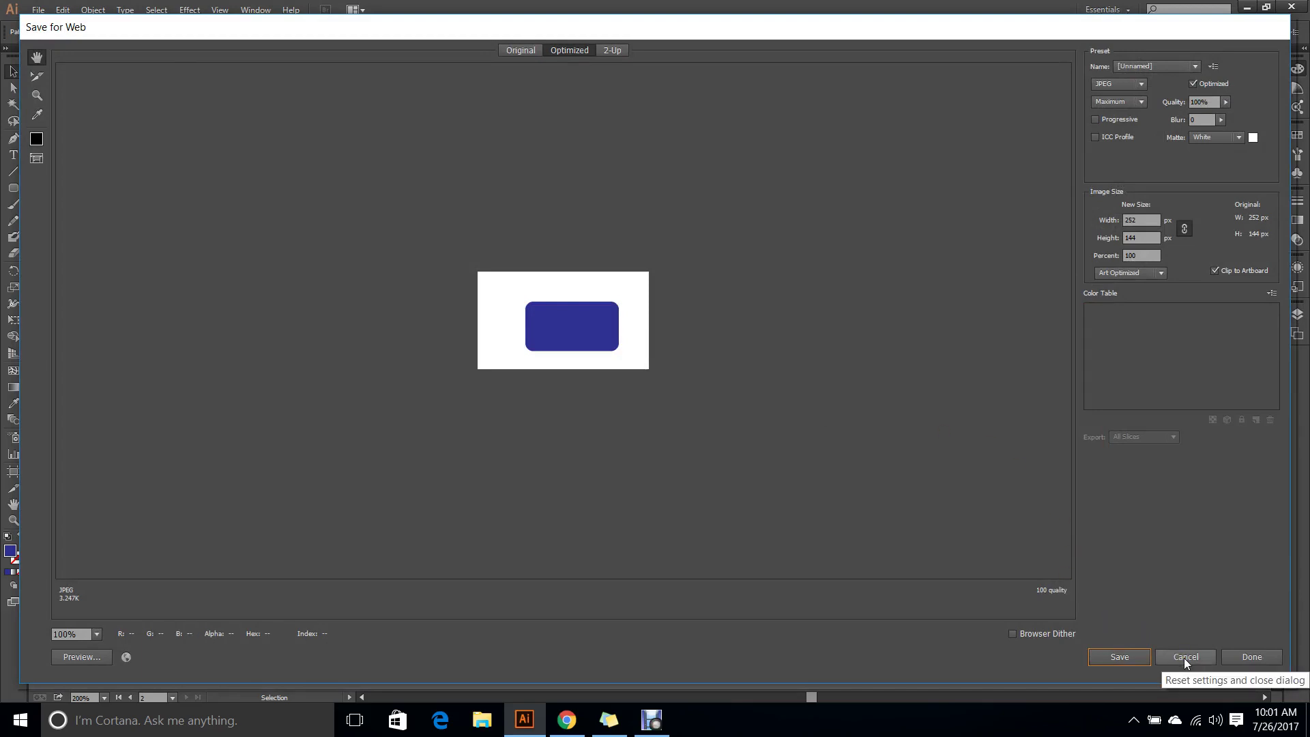
pyautogui.click(1141, 220)
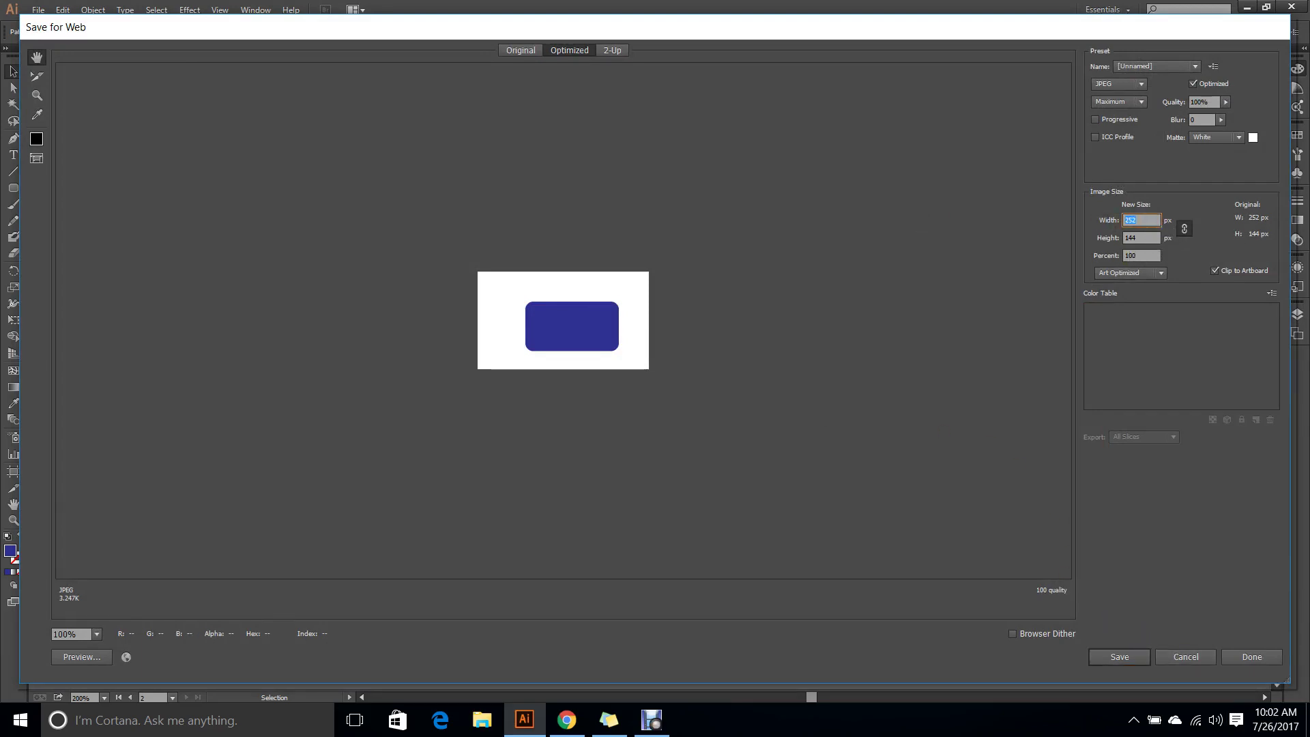
pyautogui.write('6')
pyautogui.doubleClick(1143, 220)
pyautogui.write('700')
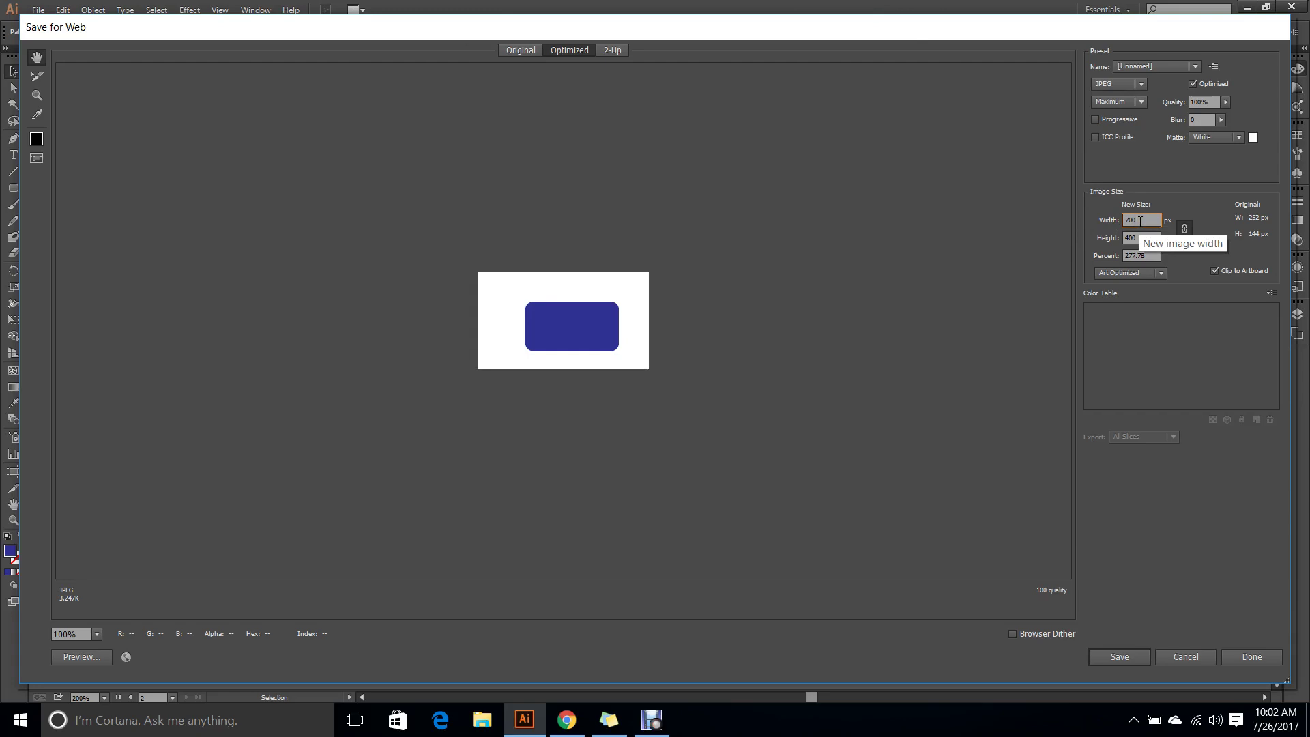
pyautogui.click(1144, 657)
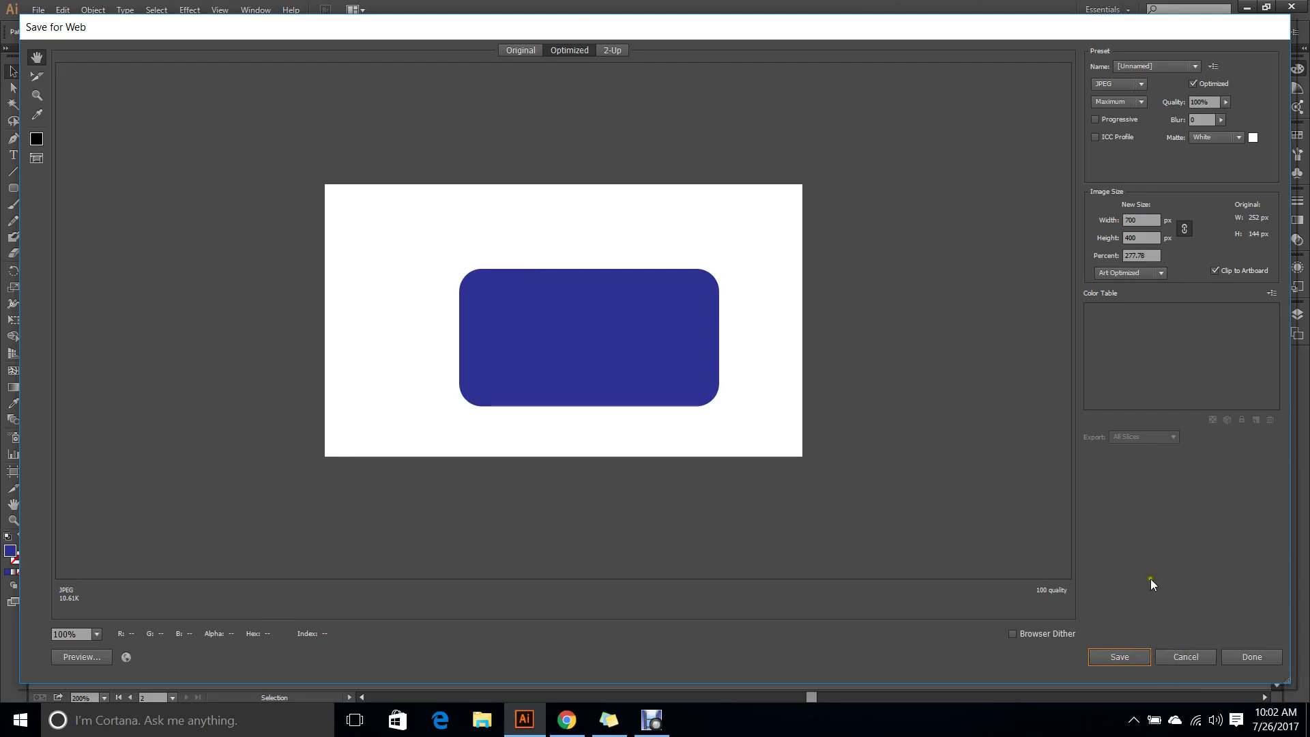
pyautogui.click(1186, 657)
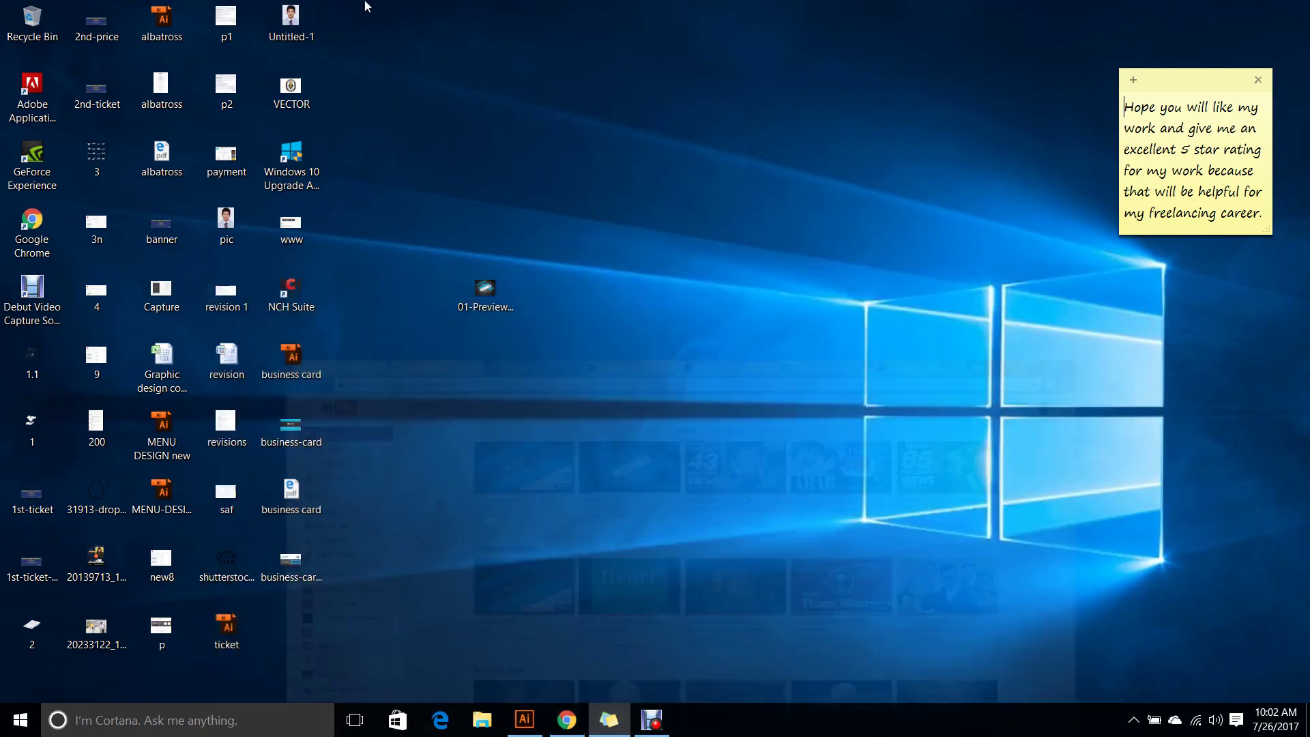
# Refresh the desktop and open business card.pdf in Edge.
pyautogui.rightClick(617, 199)
pyautogui.click(660, 251)
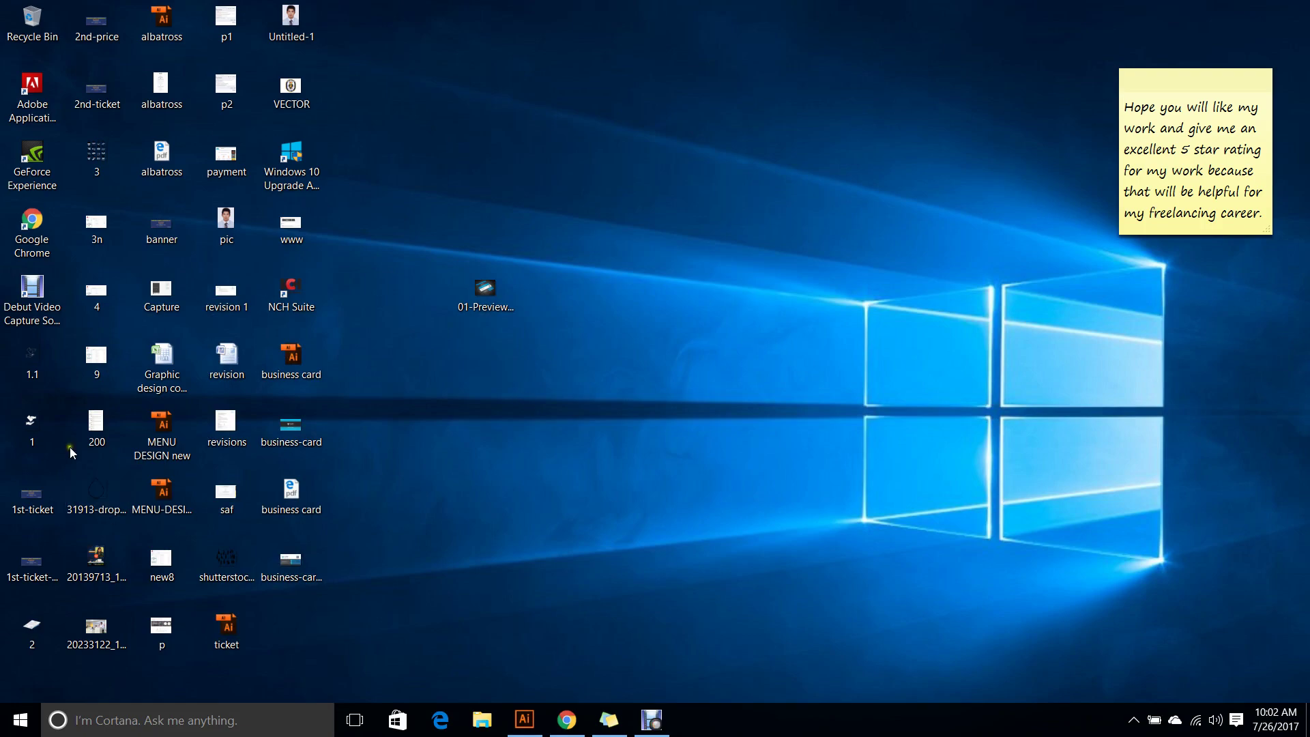
pyautogui.doubleClick(291, 492)
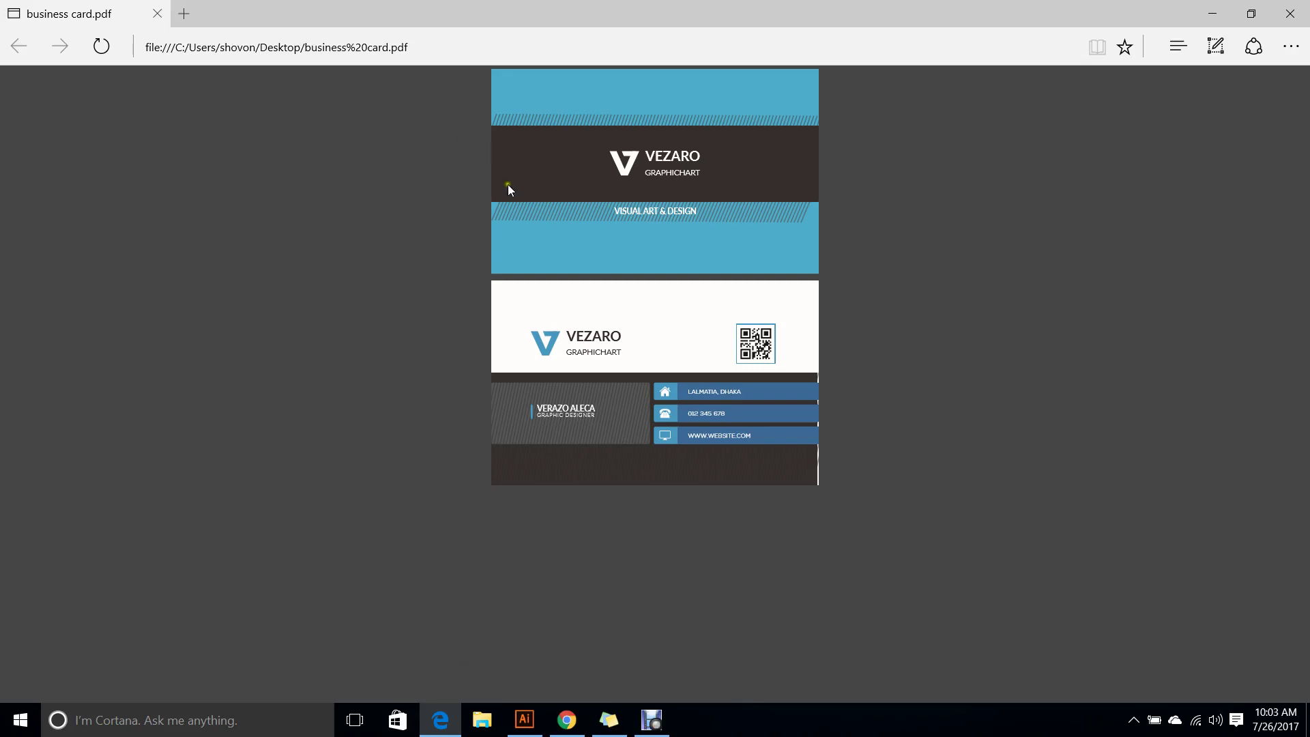
# Review both sides of the VEZARO card, toggling Edge's PDF toolbar on and off.
pyautogui.click(461, 259)
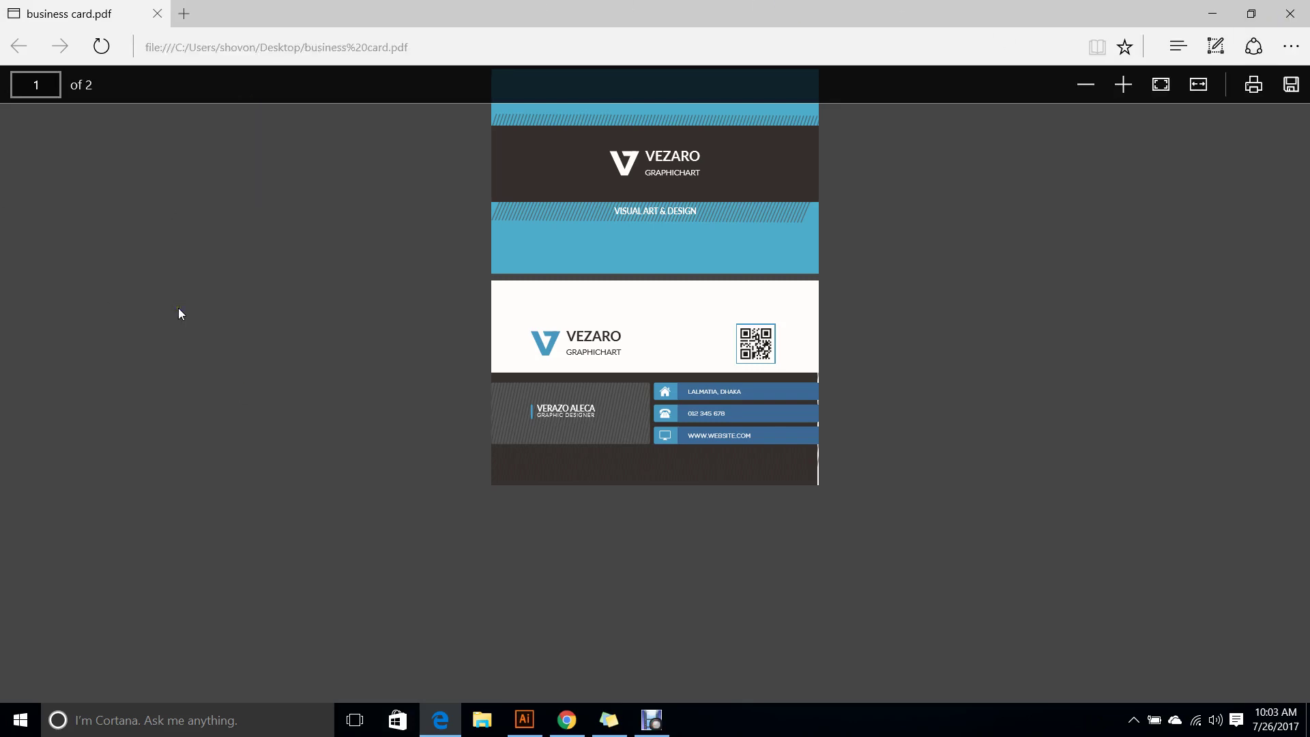
pyautogui.click(172, 331)
pyautogui.click(427, 118)
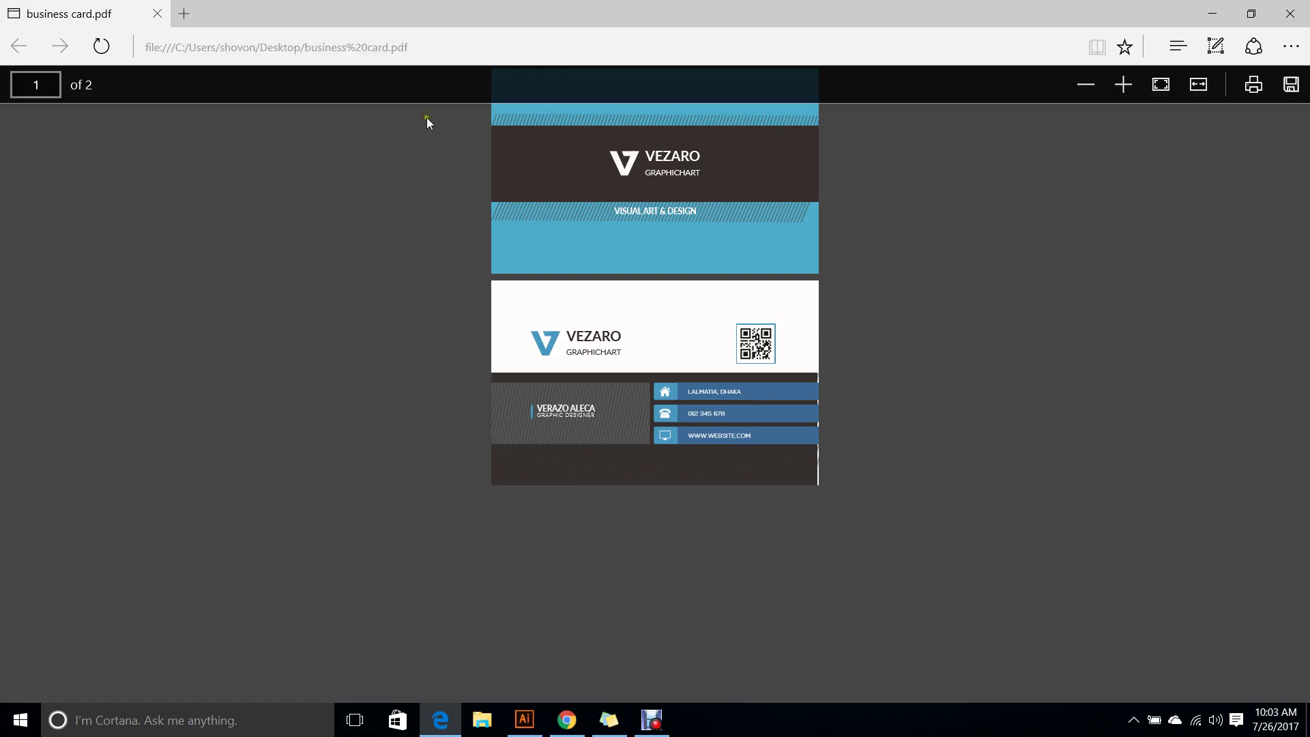
pyautogui.click(341, 249)
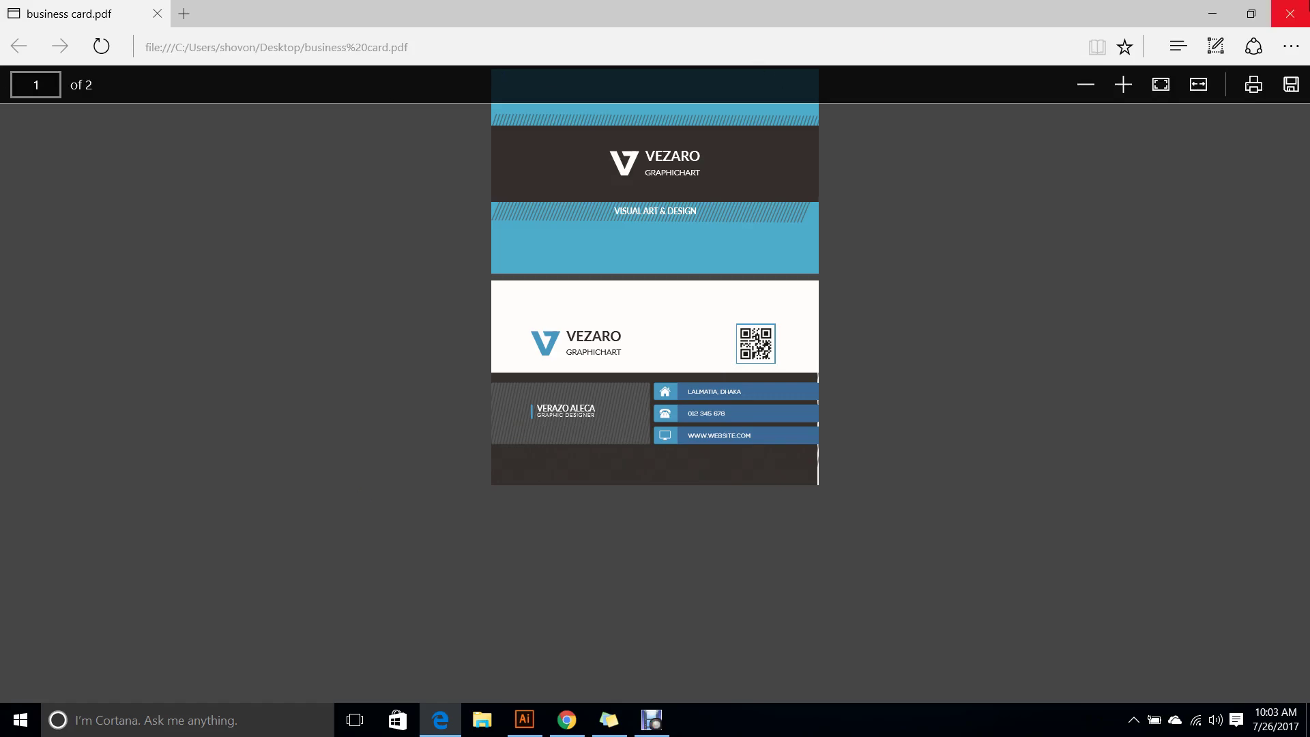
# Close Edge, refresh the desktop, and return to Illustrator.
pyautogui.click(1289, 14)
pyautogui.rightClick(602, 85)
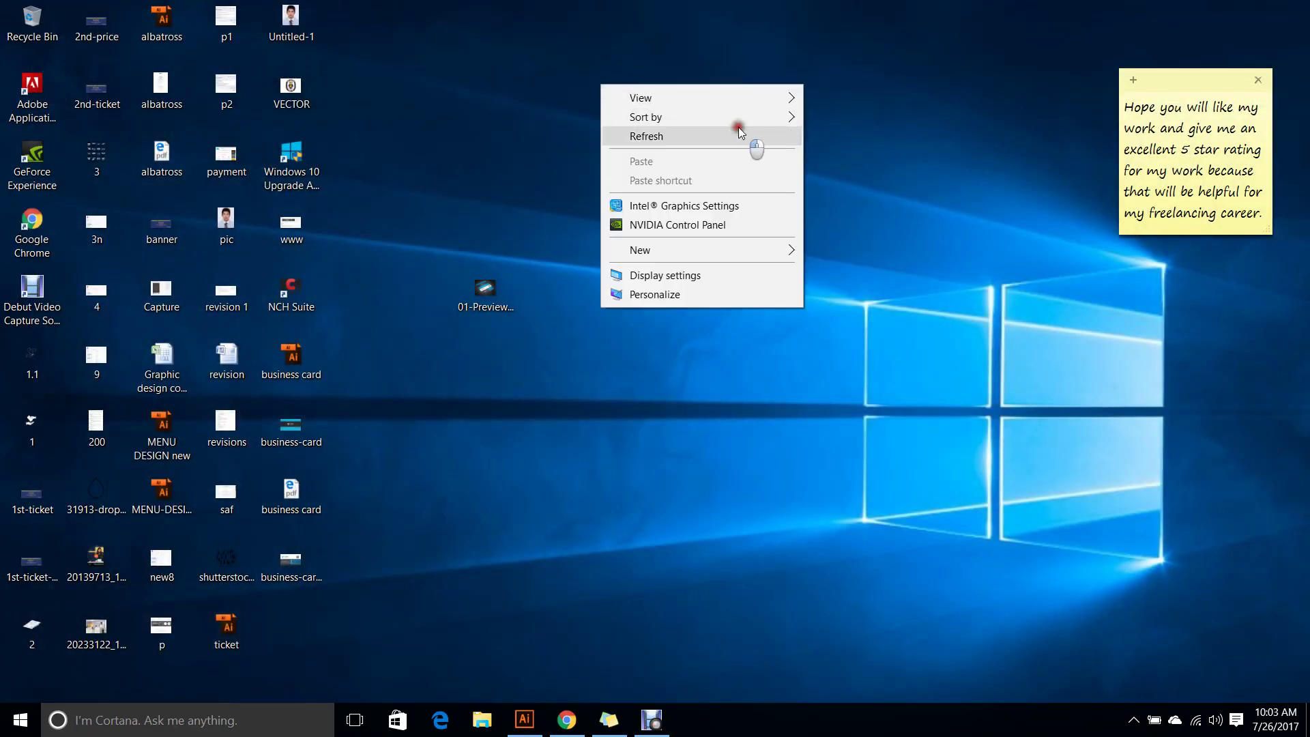
pyautogui.click(739, 131)
pyautogui.click(538, 721)
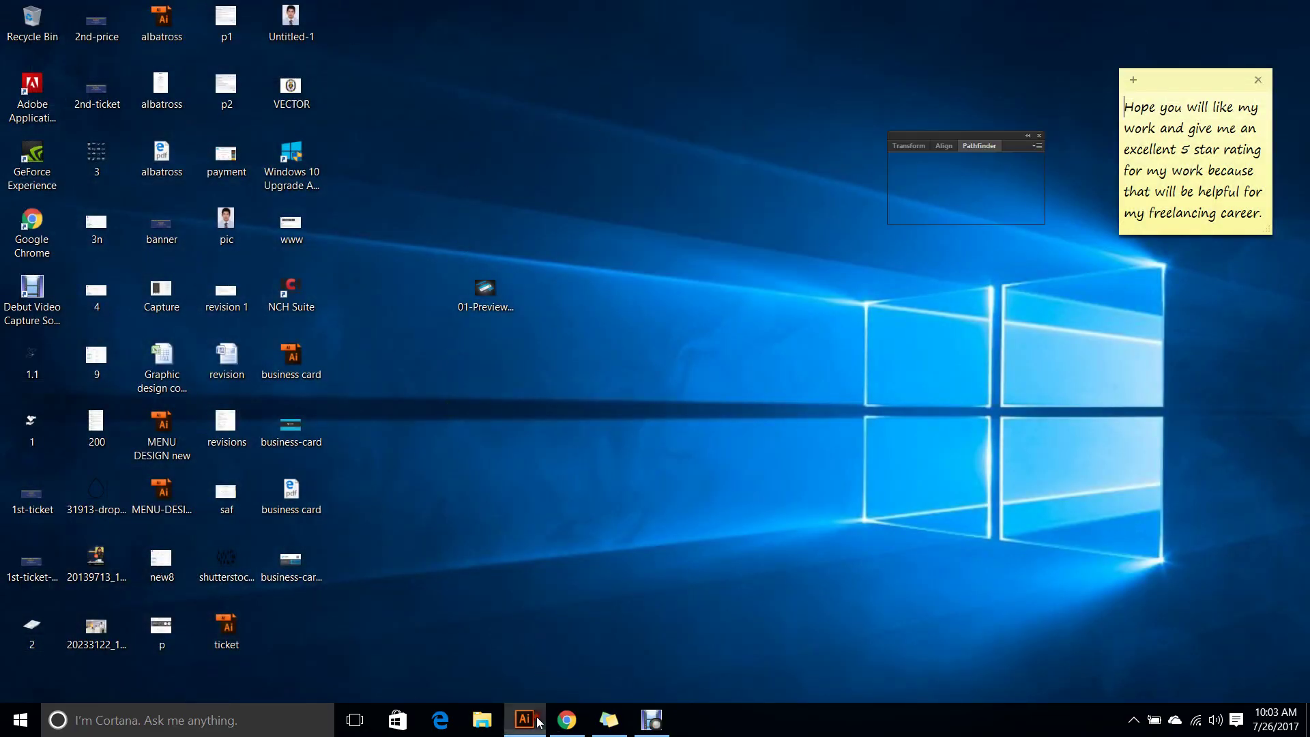
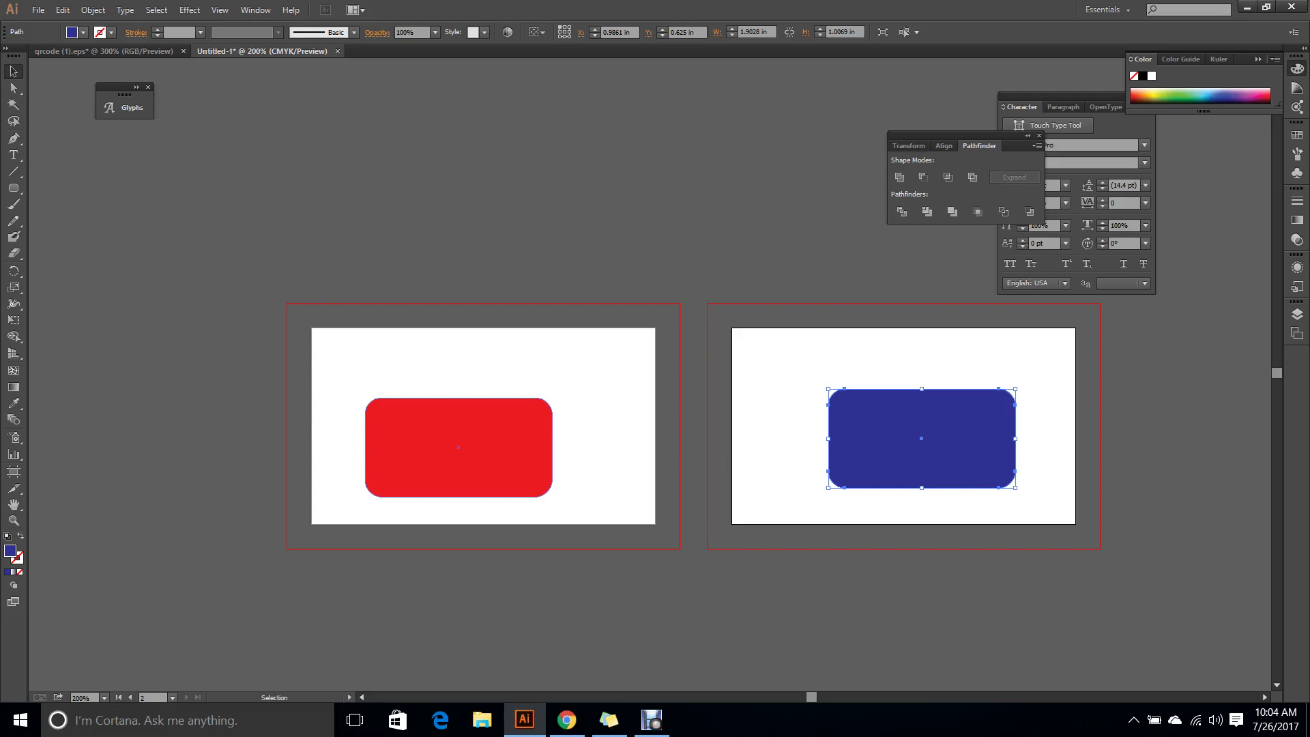
# Bring up the Business Card Templates listing in Chrome and scroll down through it.
pyautogui.click(567, 720)
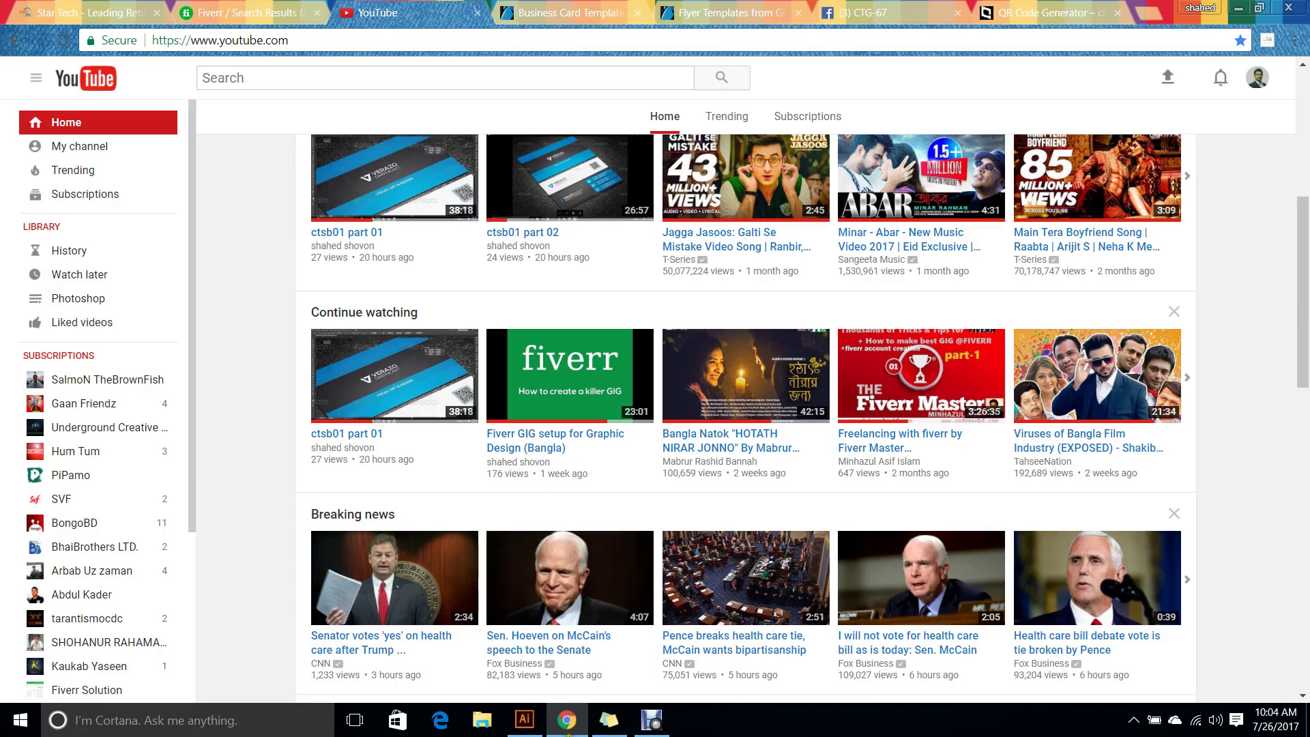
pyautogui.hotkey('ctrl', 'Tab')
pyautogui.hotkey('ctrl', 'Tab')
pyautogui.hotkey('ctrl', 'shift', 'Tab')
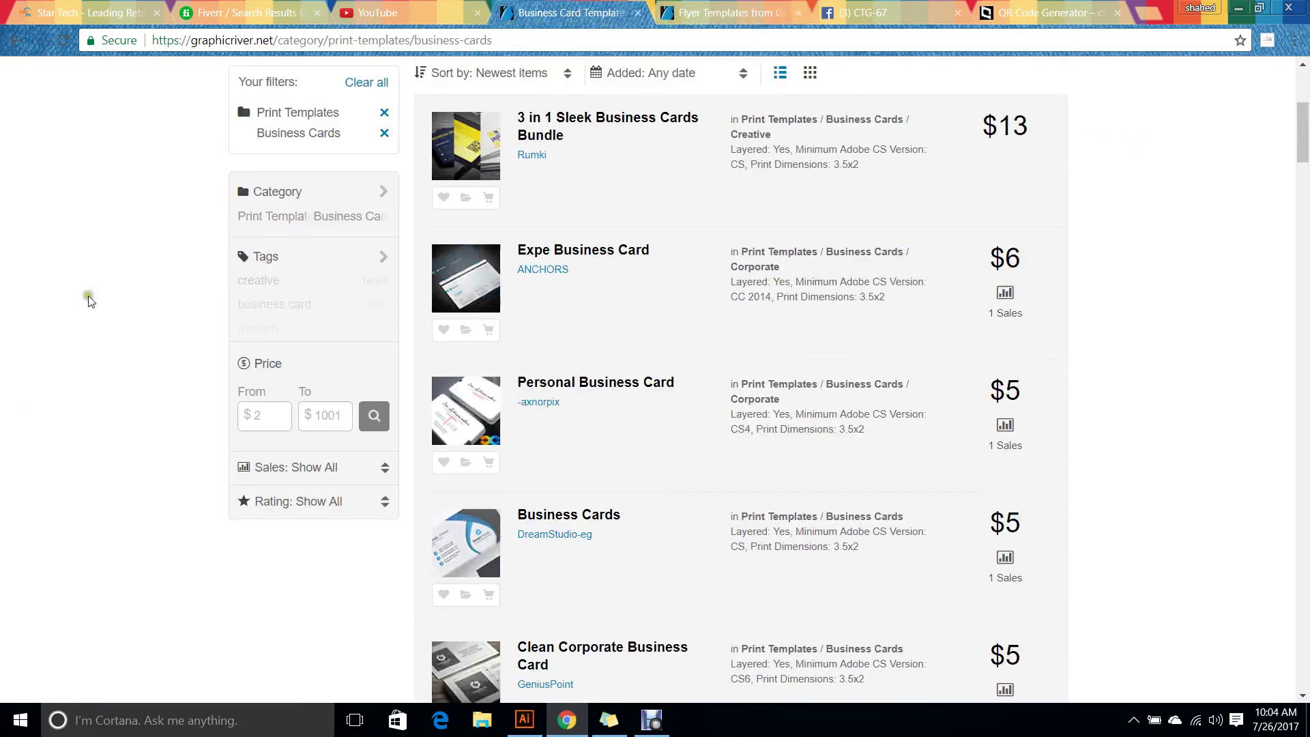
pyautogui.scroll(-2, 600, 492)
pyautogui.scroll(-3, 21, 398)
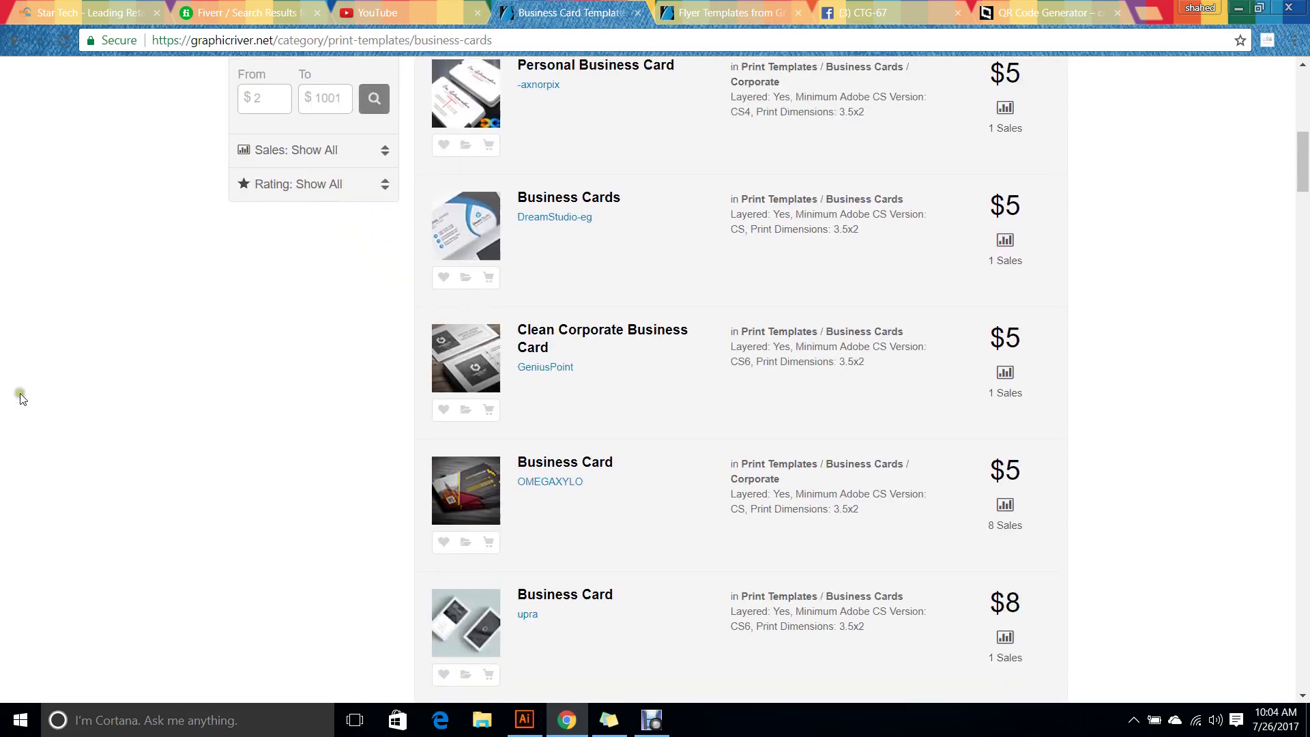
pyautogui.scroll(-15, 21, 398)
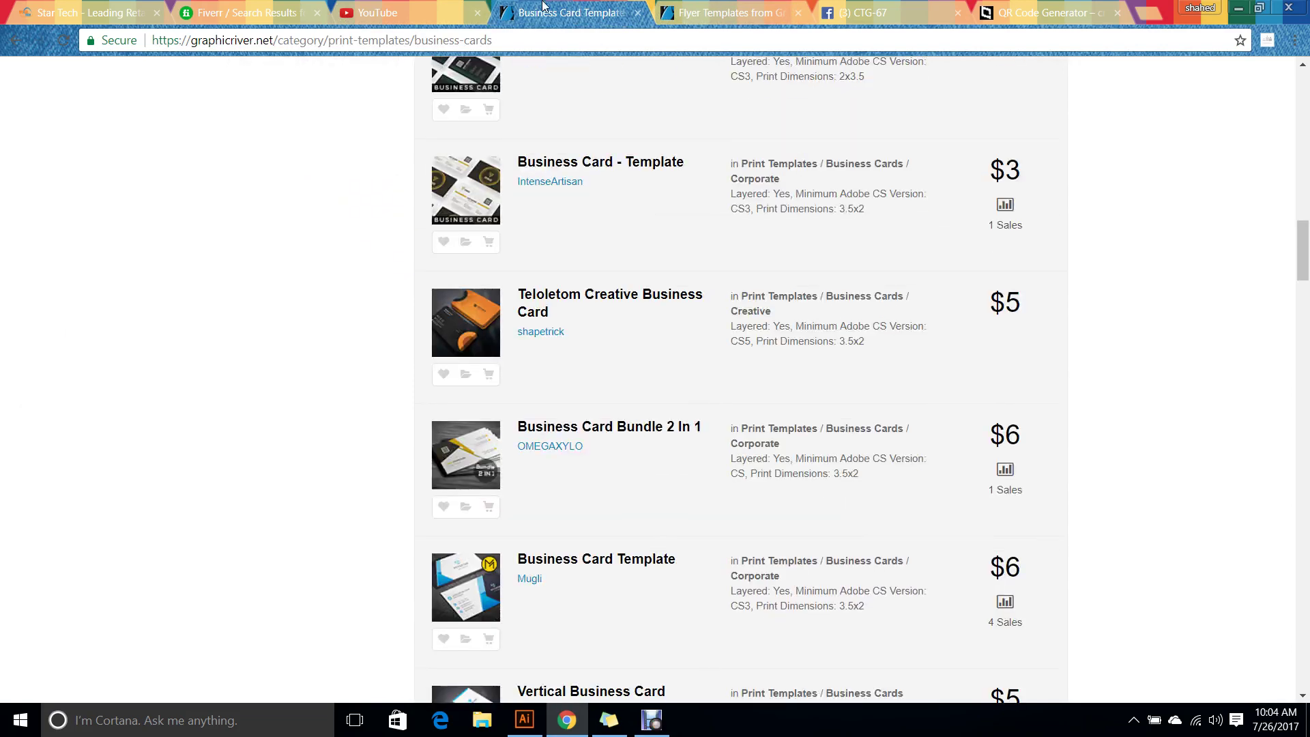
pyautogui.scroll(-4, 140, 488)
pyautogui.scroll(-2, 290, 355)
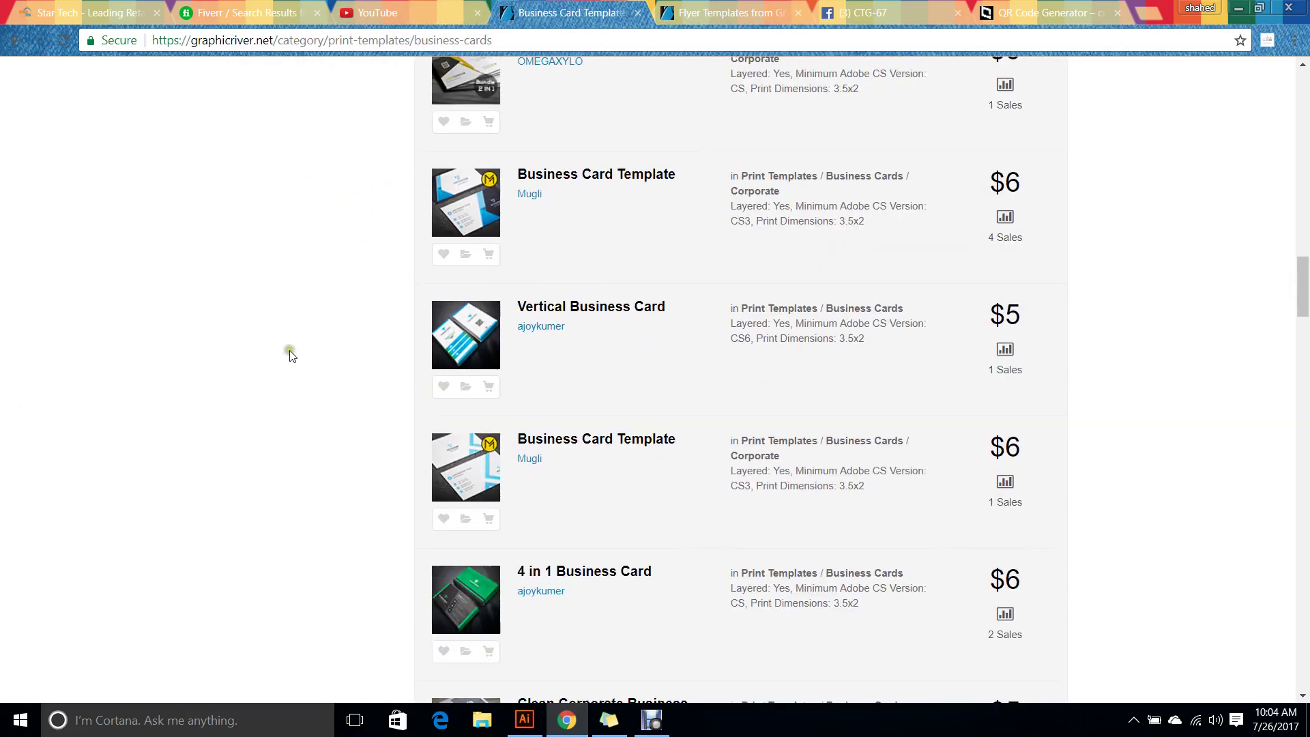
pyautogui.scroll(-2, 290, 355)
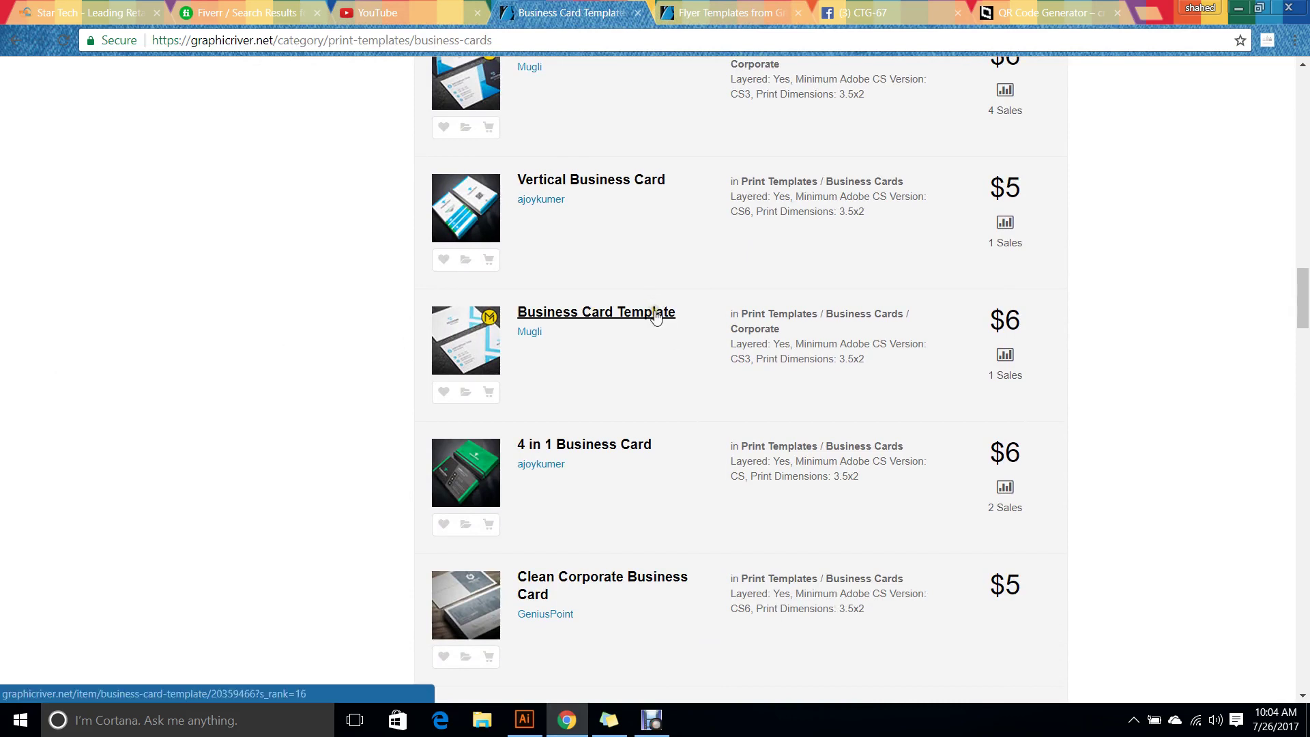
# Open the PETSXOM Business Card Template item in a new tab, review its previews, then return to Illustrator.
pyautogui.middleClick(657, 316)
pyautogui.click(610, 12)
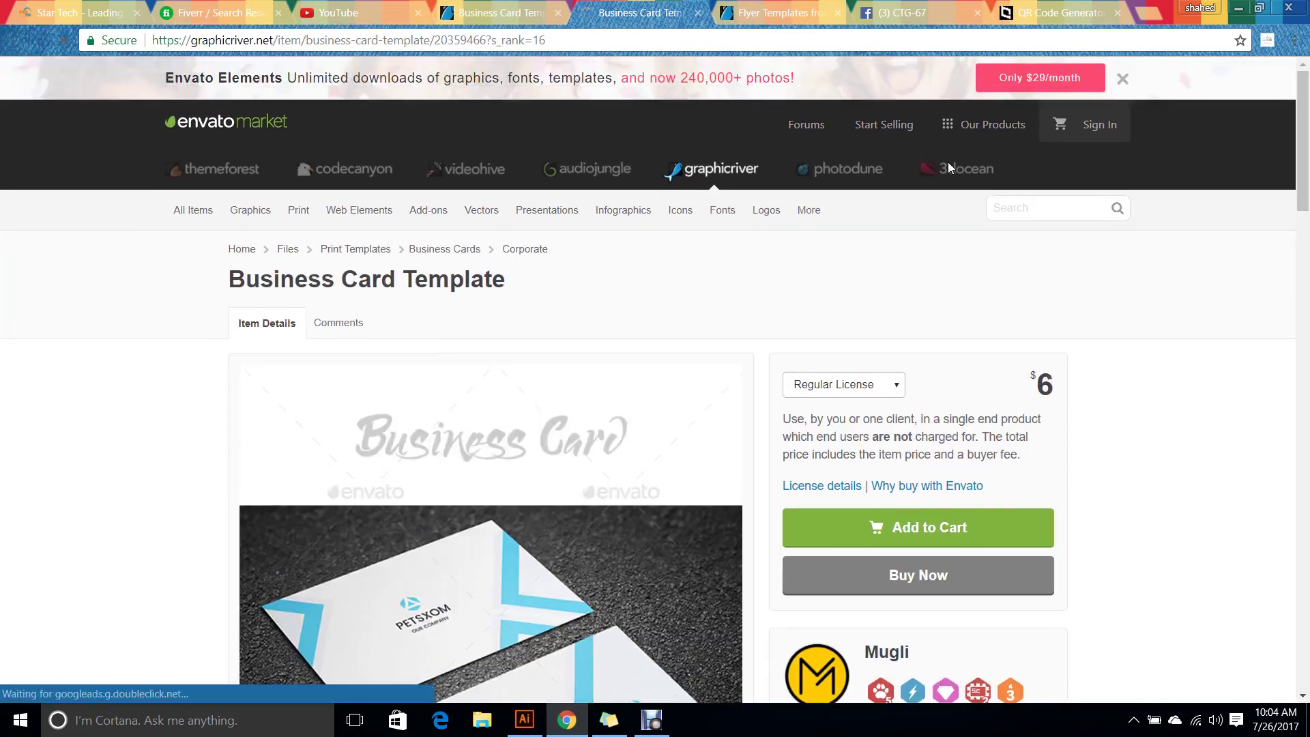
pyautogui.scroll(-6, 948, 162)
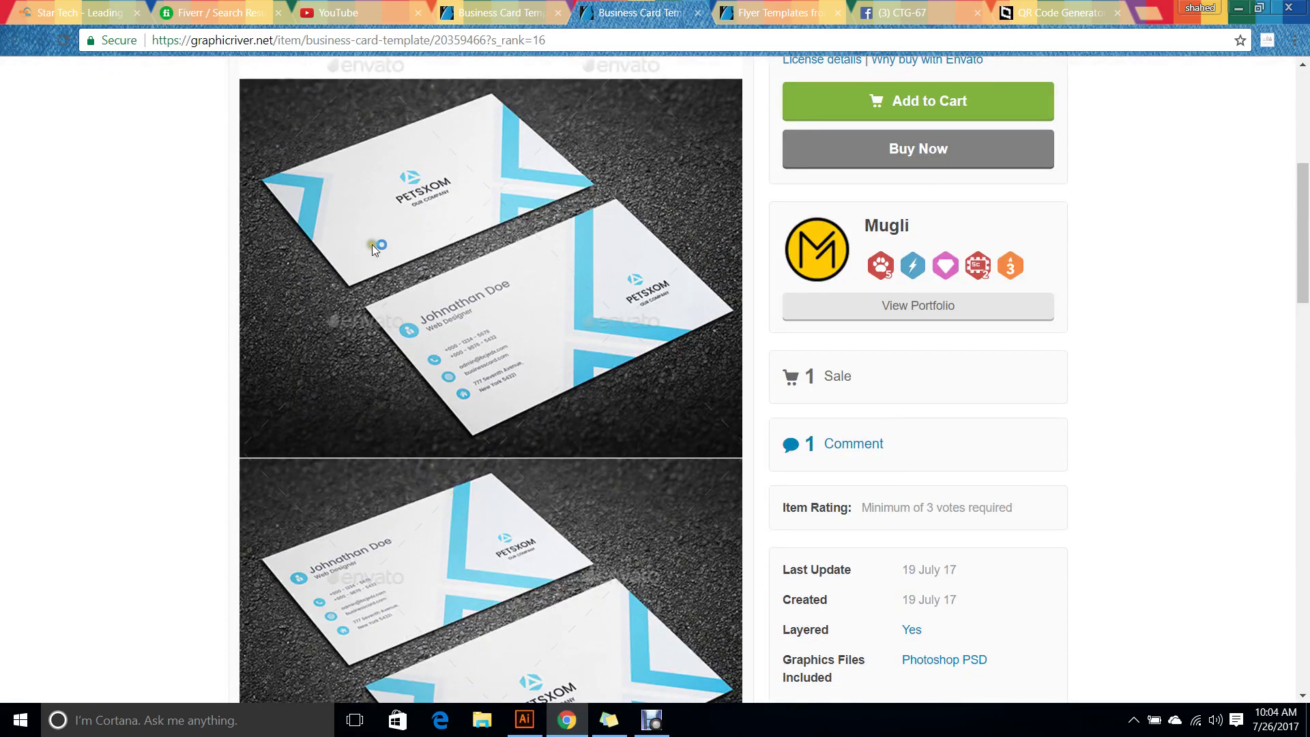
pyautogui.scroll(-3, 582, 346)
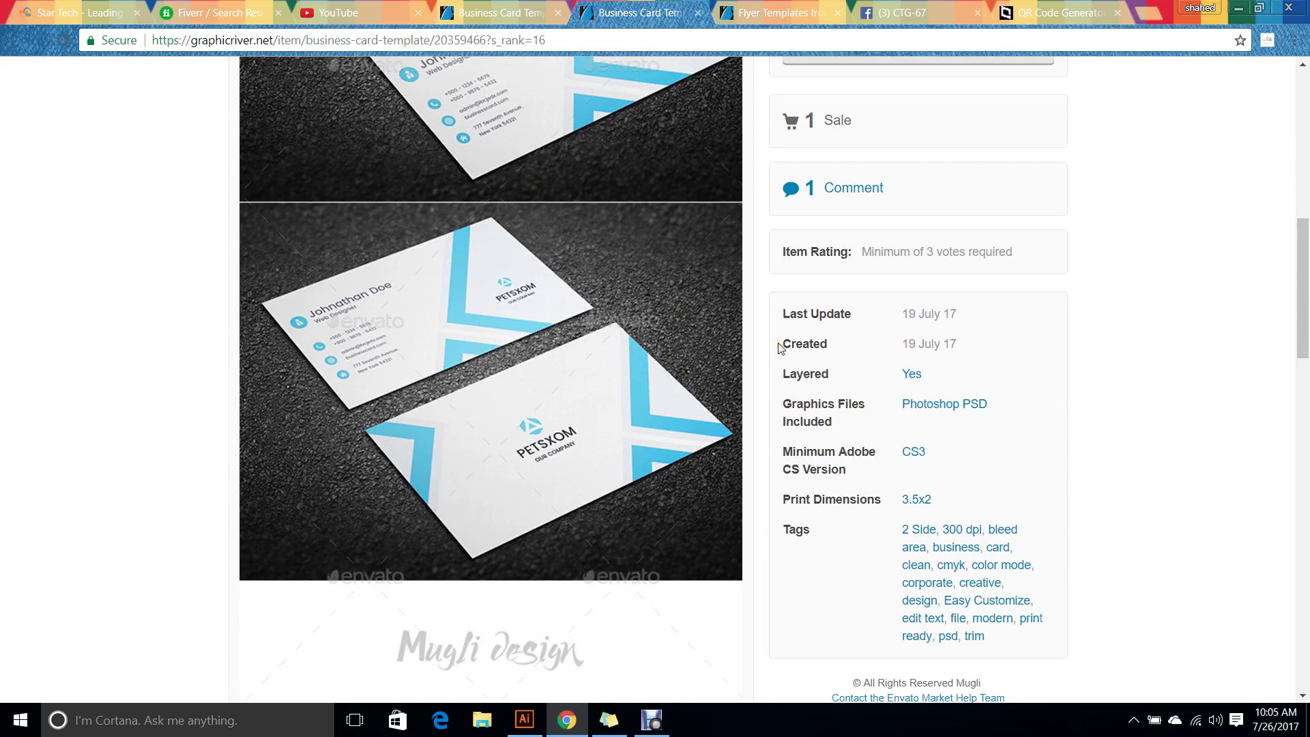
pyautogui.scroll(-2, 780, 348)
pyautogui.scroll(5, 780, 348)
pyautogui.scroll(1, 780, 345)
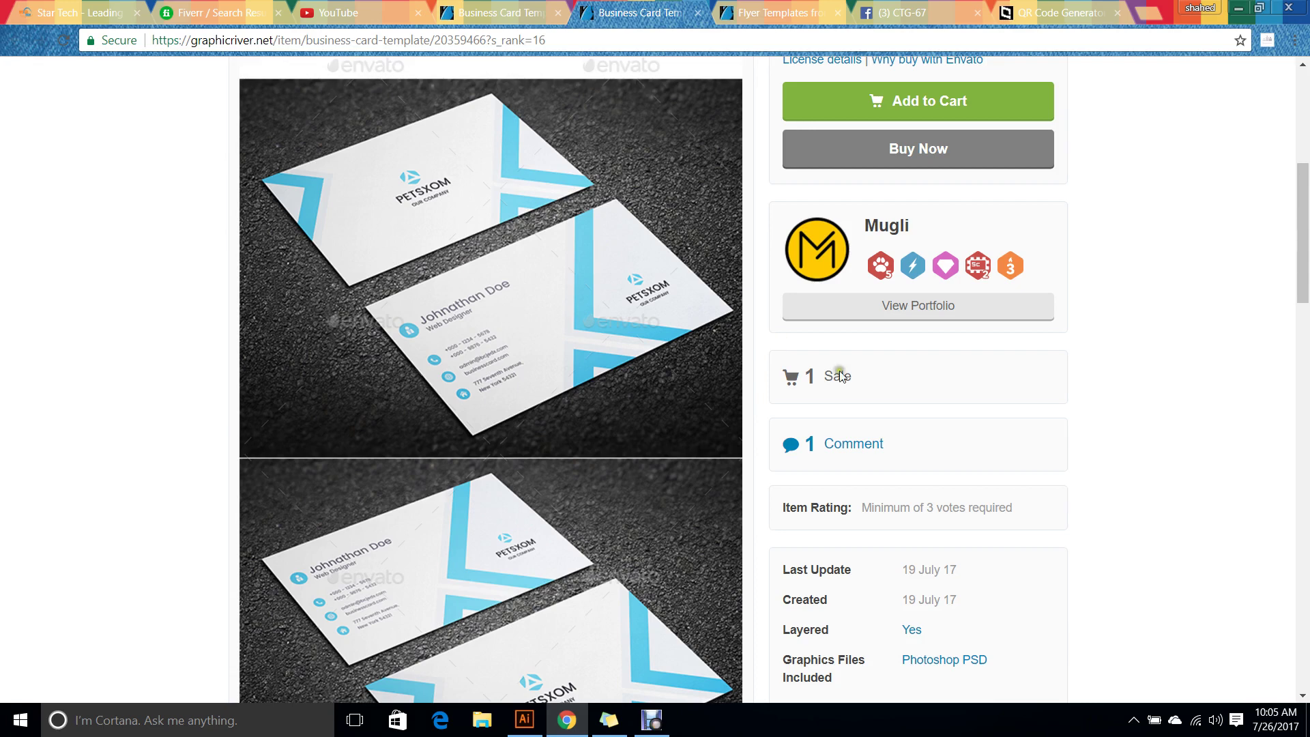
pyautogui.click(524, 720)
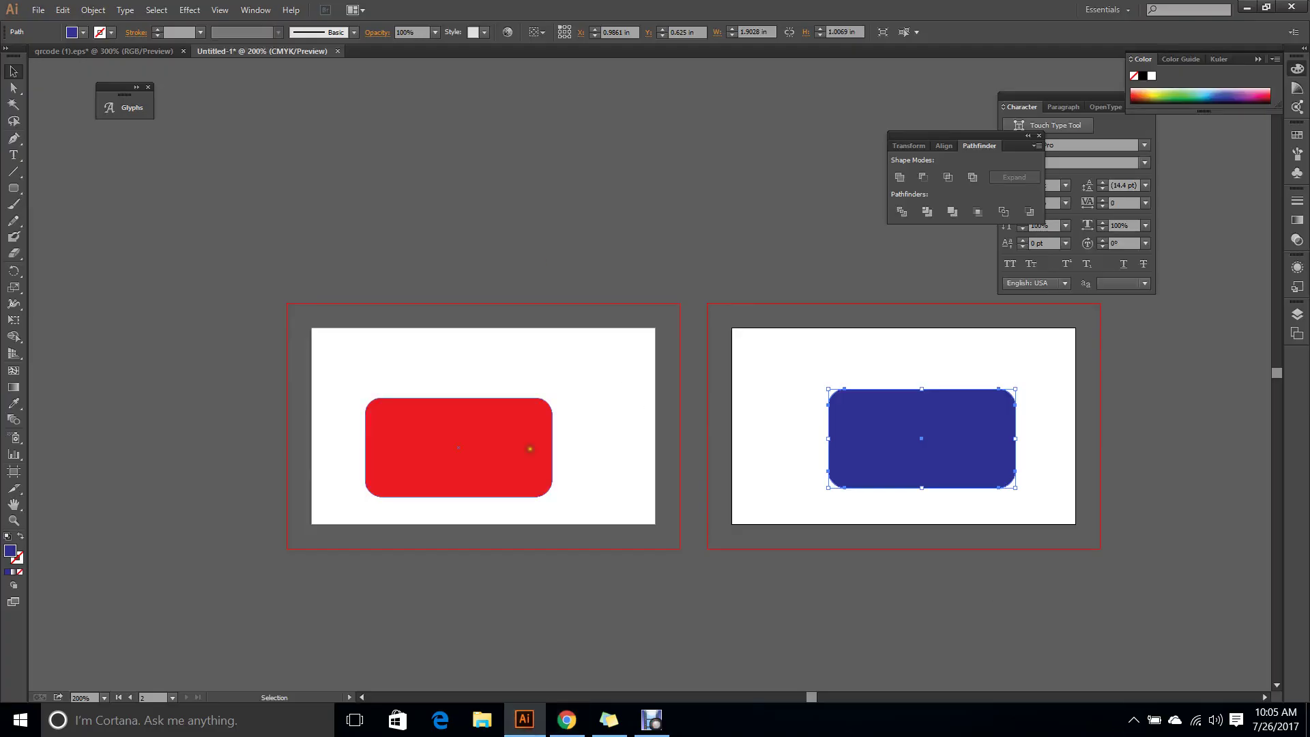
# Move the red and blue rounded rectangles below the cards and draw an unfilled square with an 18 pt blue stroke.
pyautogui.moveTo(489, 459); pyautogui.dragTo(334, 631)
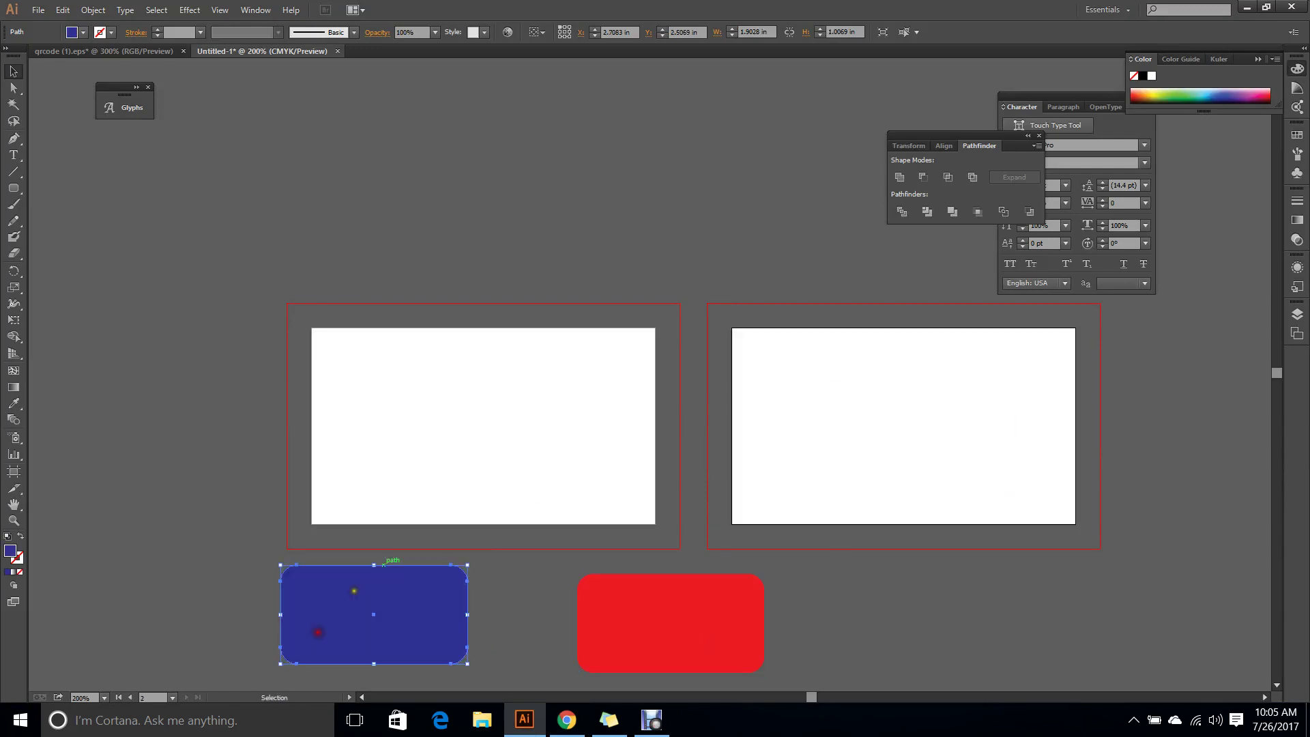
pyautogui.moveTo(13, 188); pyautogui.dragTo(76, 193)
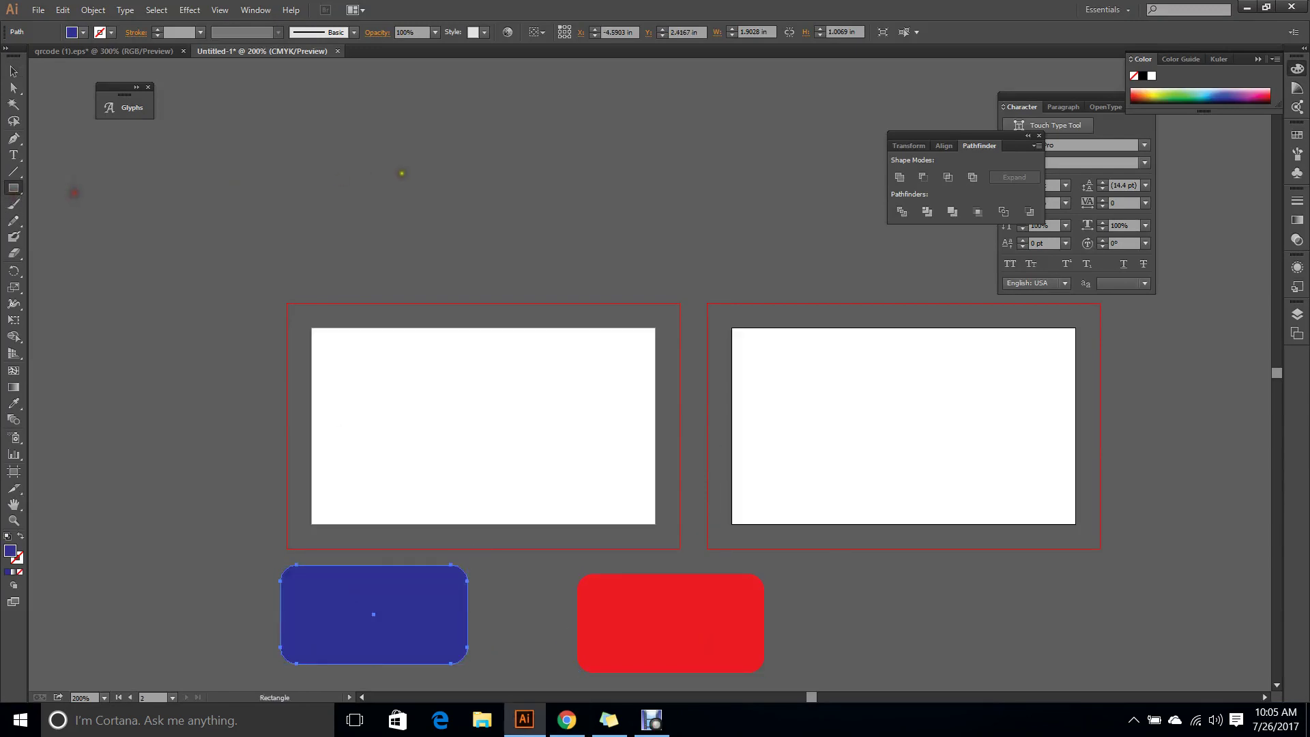
pyautogui.moveTo(479, 173); pyautogui.dragTo(680, 356)
pyautogui.click(21, 536)
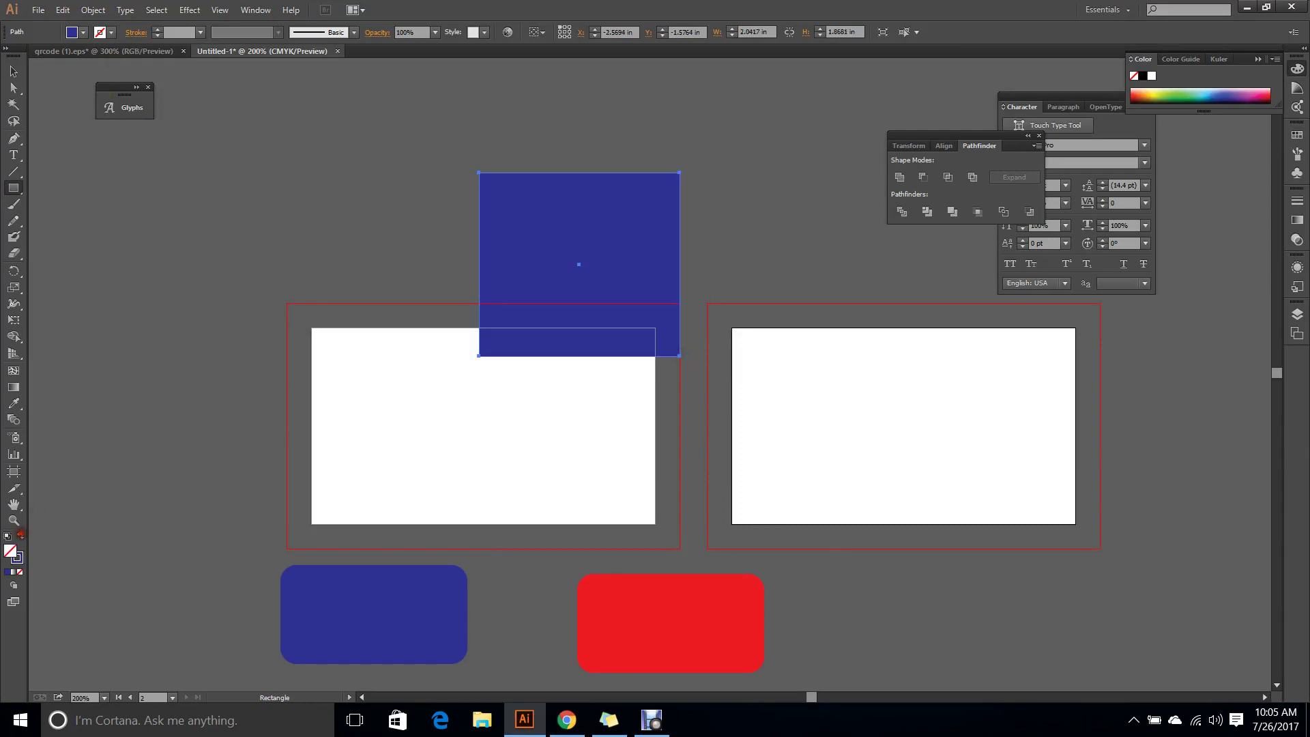
pyautogui.click(200, 32)
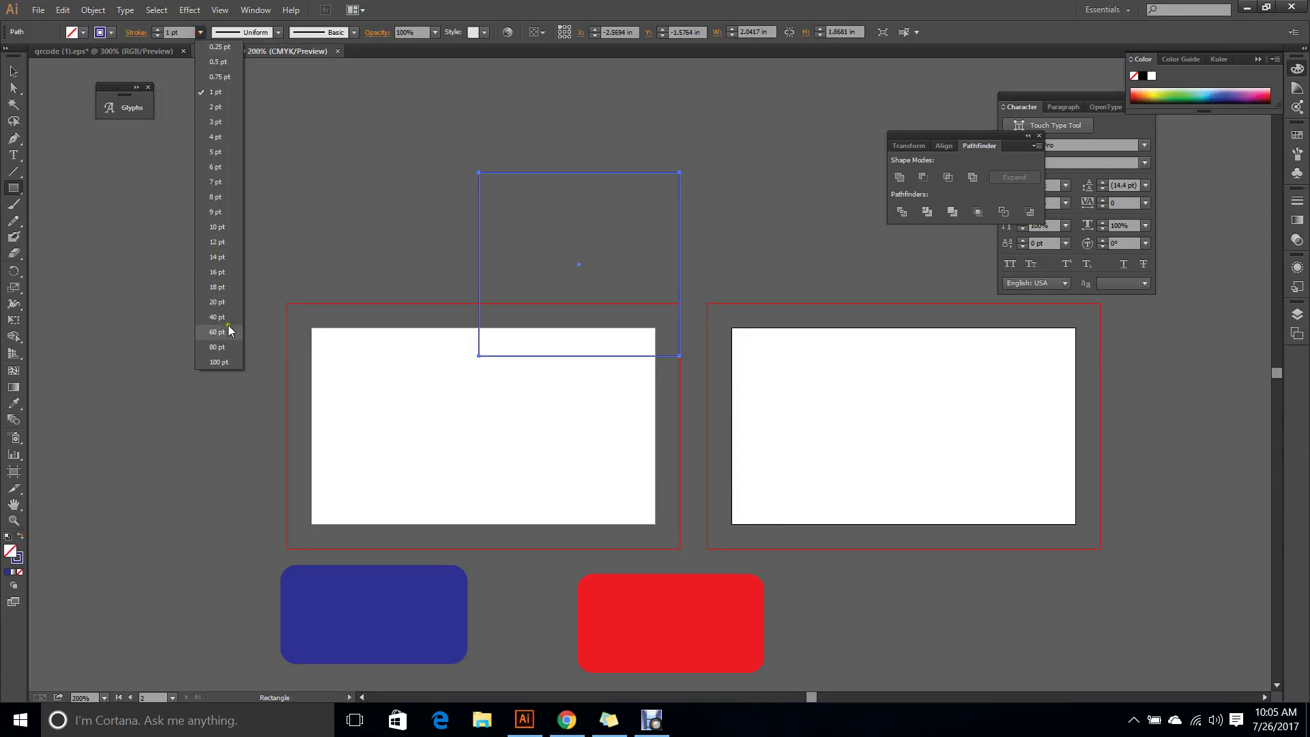
pyautogui.click(228, 318)
pyautogui.click(200, 33)
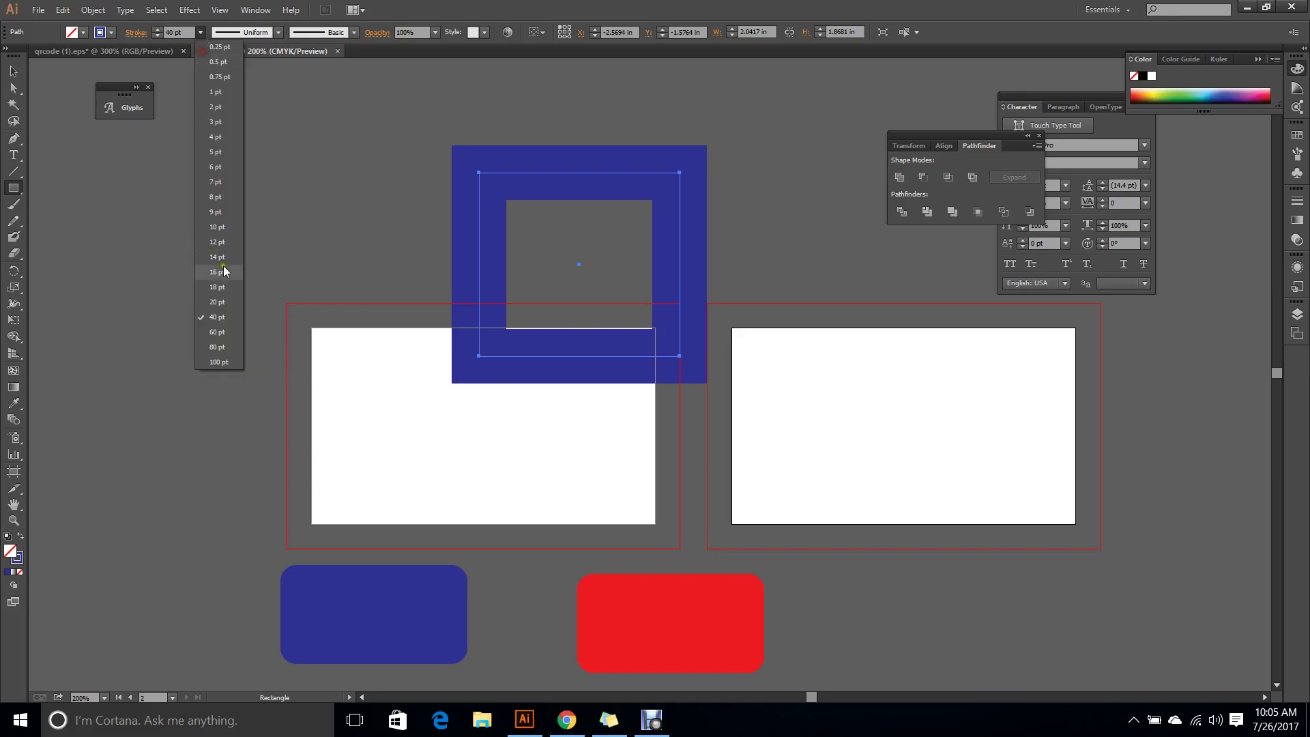
pyautogui.click(226, 290)
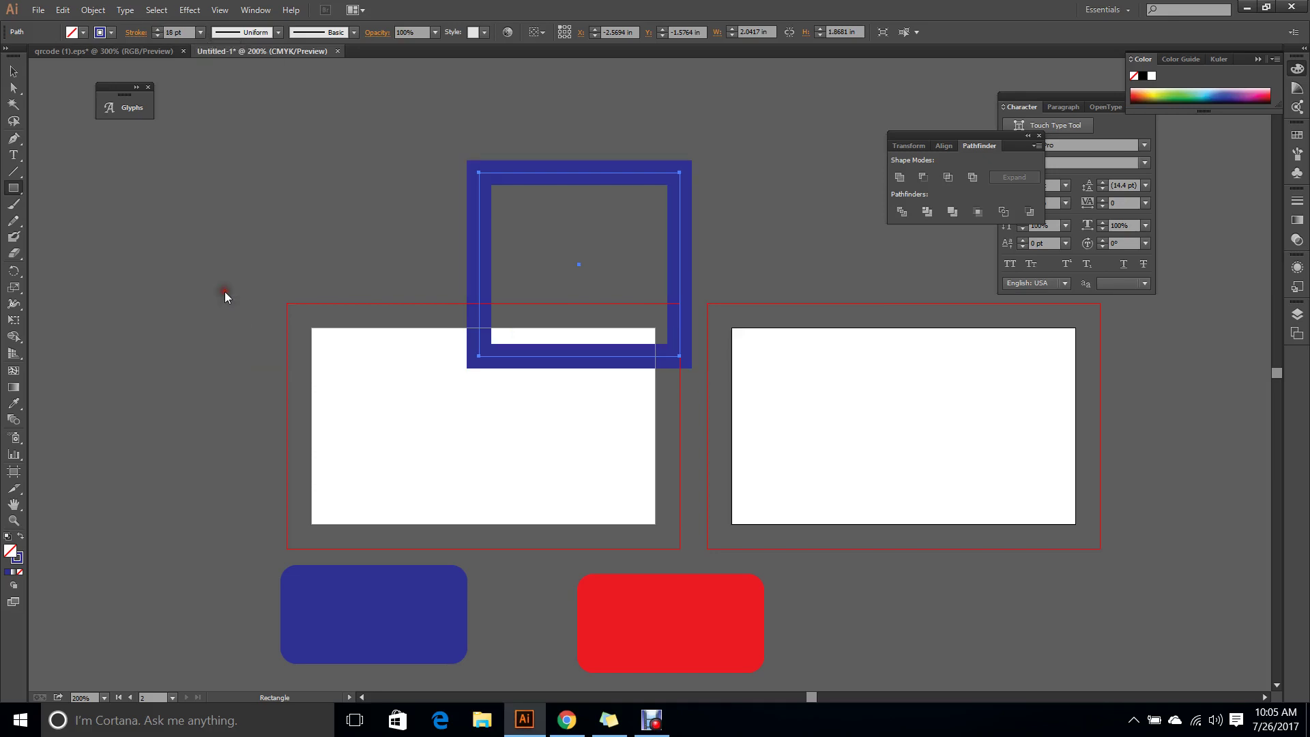
# Rotate the square frame and position it so it straddles both cards, checking the reference card.
pyautogui.click(13, 71)
pyautogui.moveTo(684, 363); pyautogui.dragTo(737, 316)
pyautogui.click(560, 725)
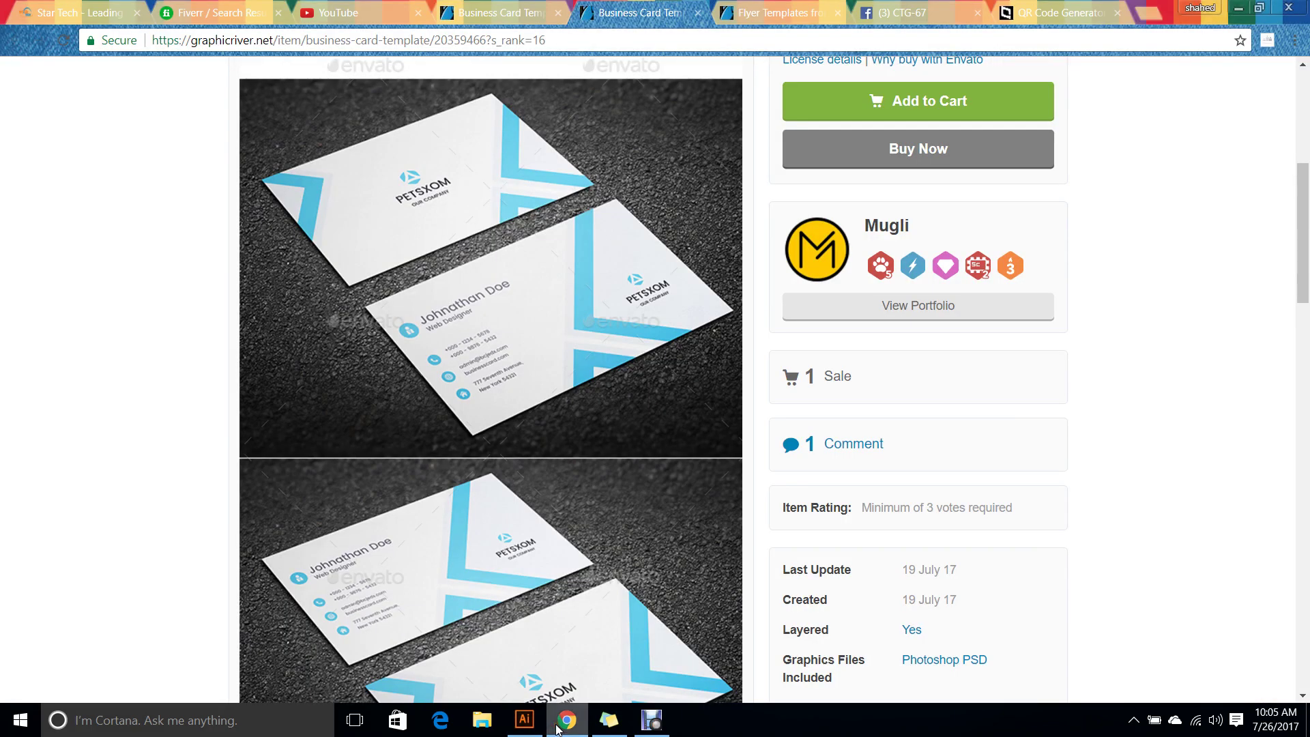
pyautogui.click(559, 729)
pyautogui.moveTo(670, 324); pyautogui.dragTo(790, 442)
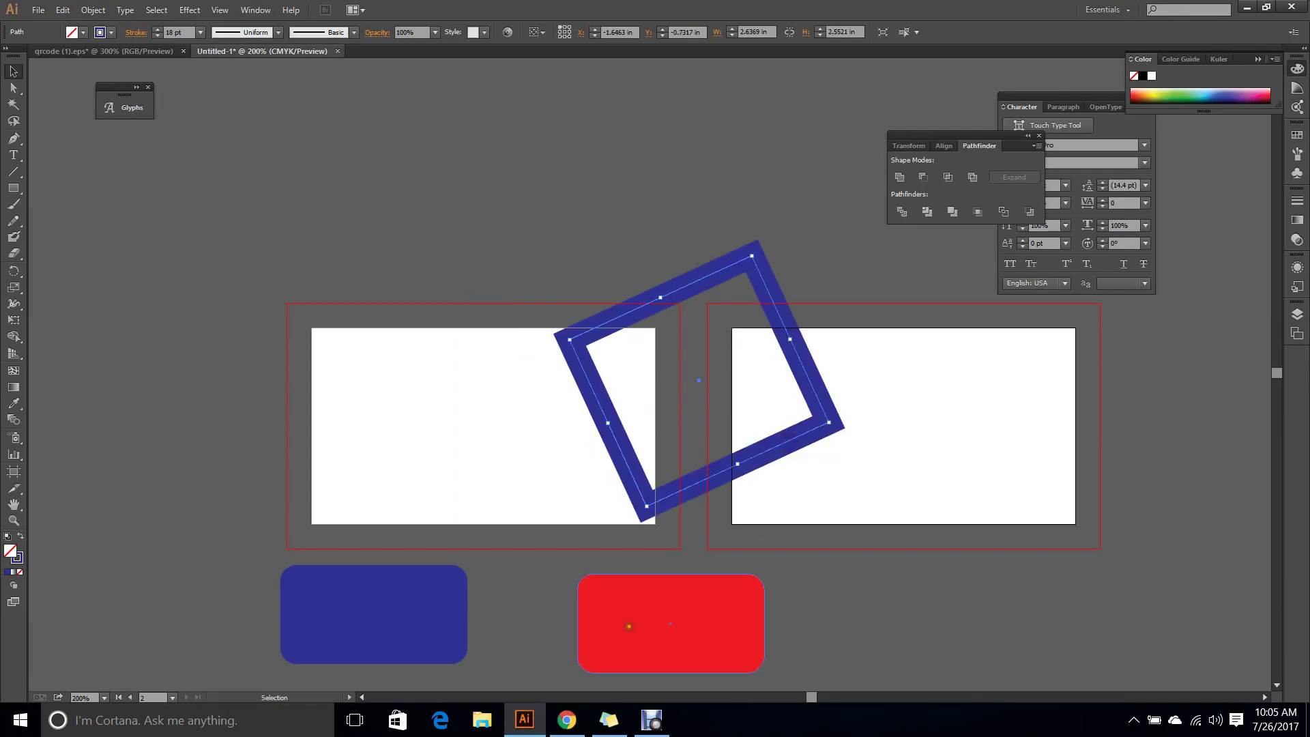
pyautogui.click(565, 724)
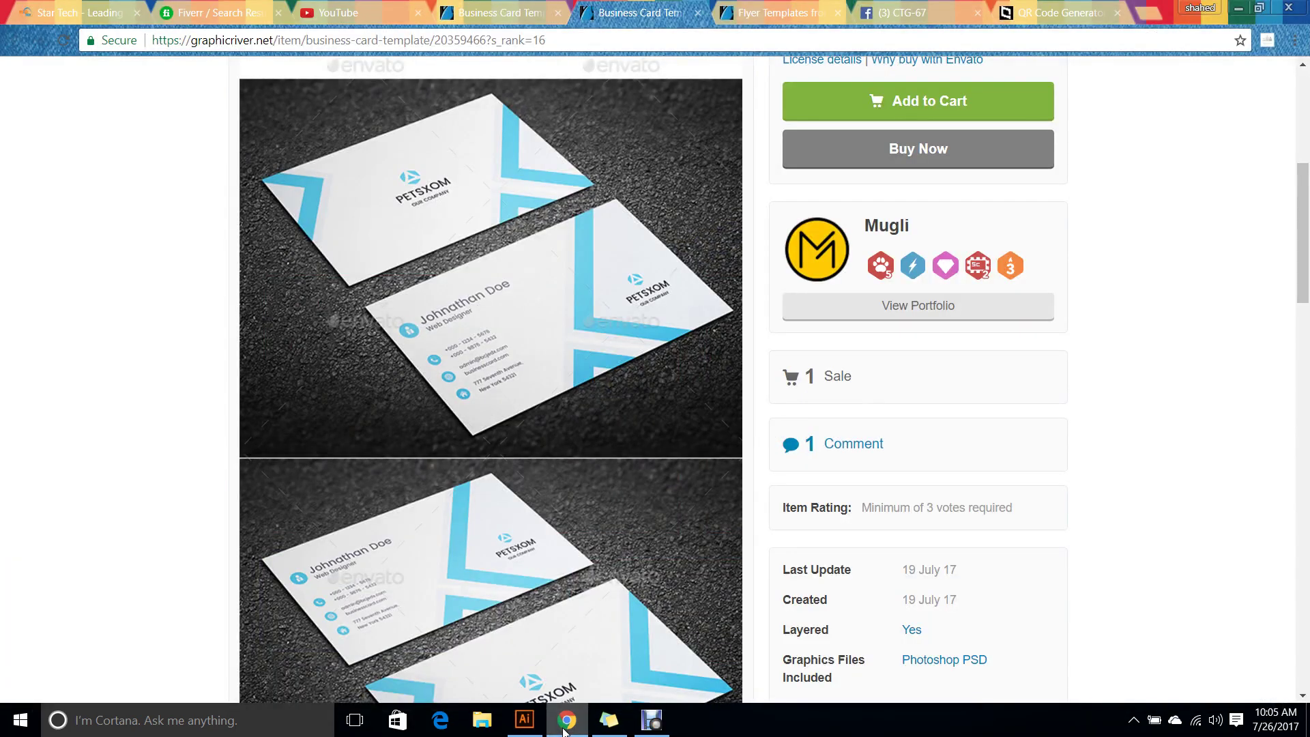
pyautogui.click(565, 725)
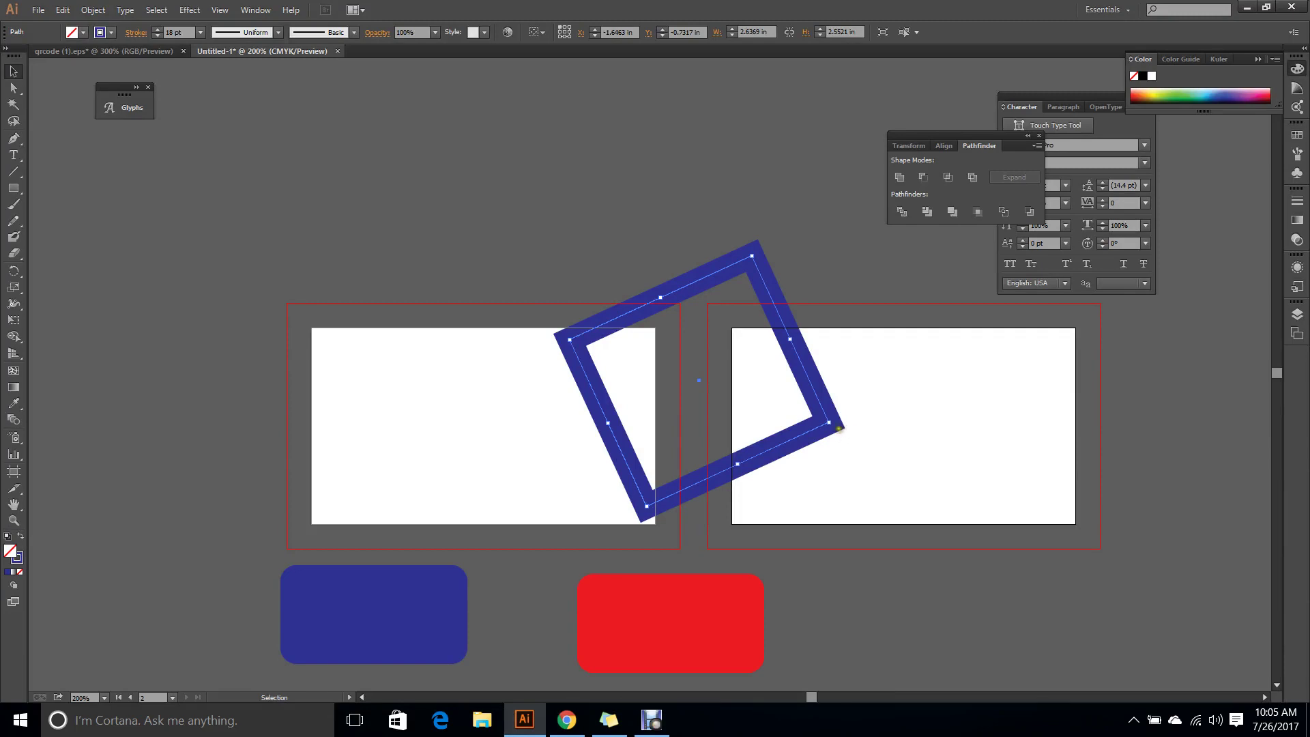
pyautogui.moveTo(837, 428); pyautogui.dragTo(750, 516)
pyautogui.moveTo(693, 474); pyautogui.dragTo(680, 492)
pyautogui.click(452, 152)
pyautogui.click(38, 10)
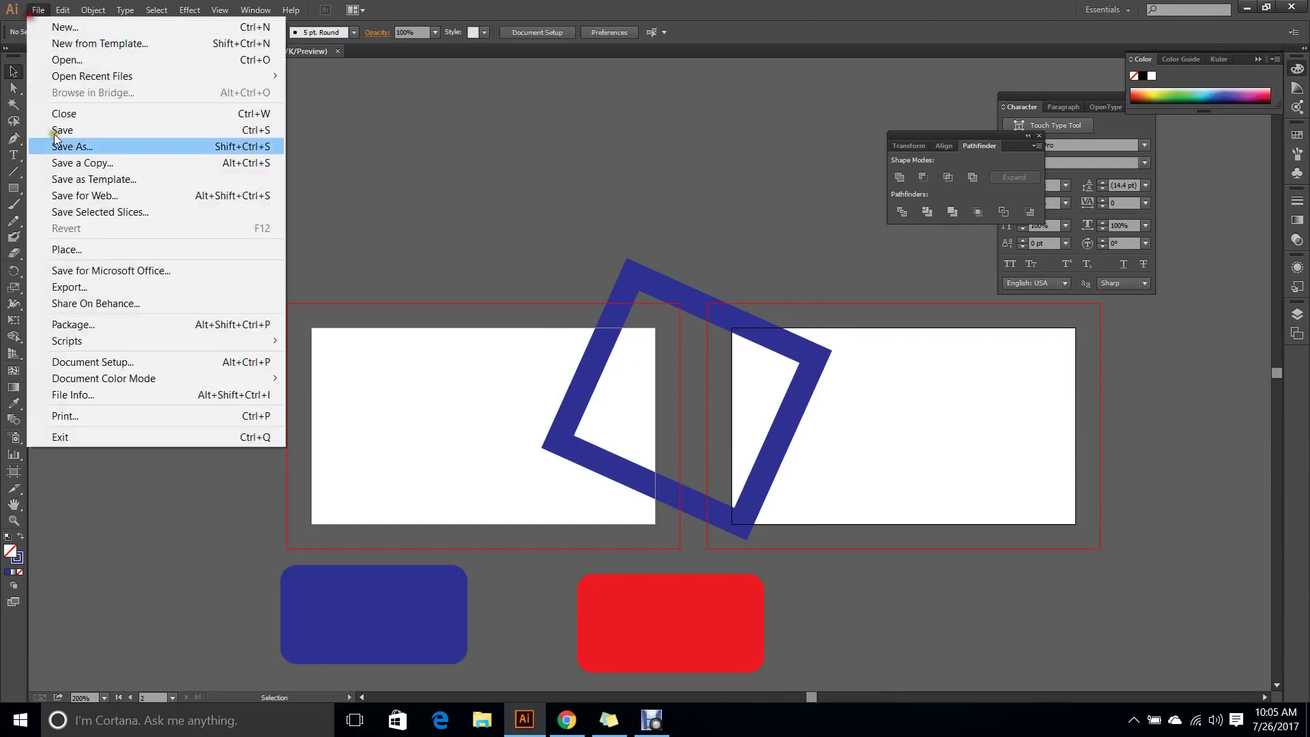
pyautogui.click(98, 196)
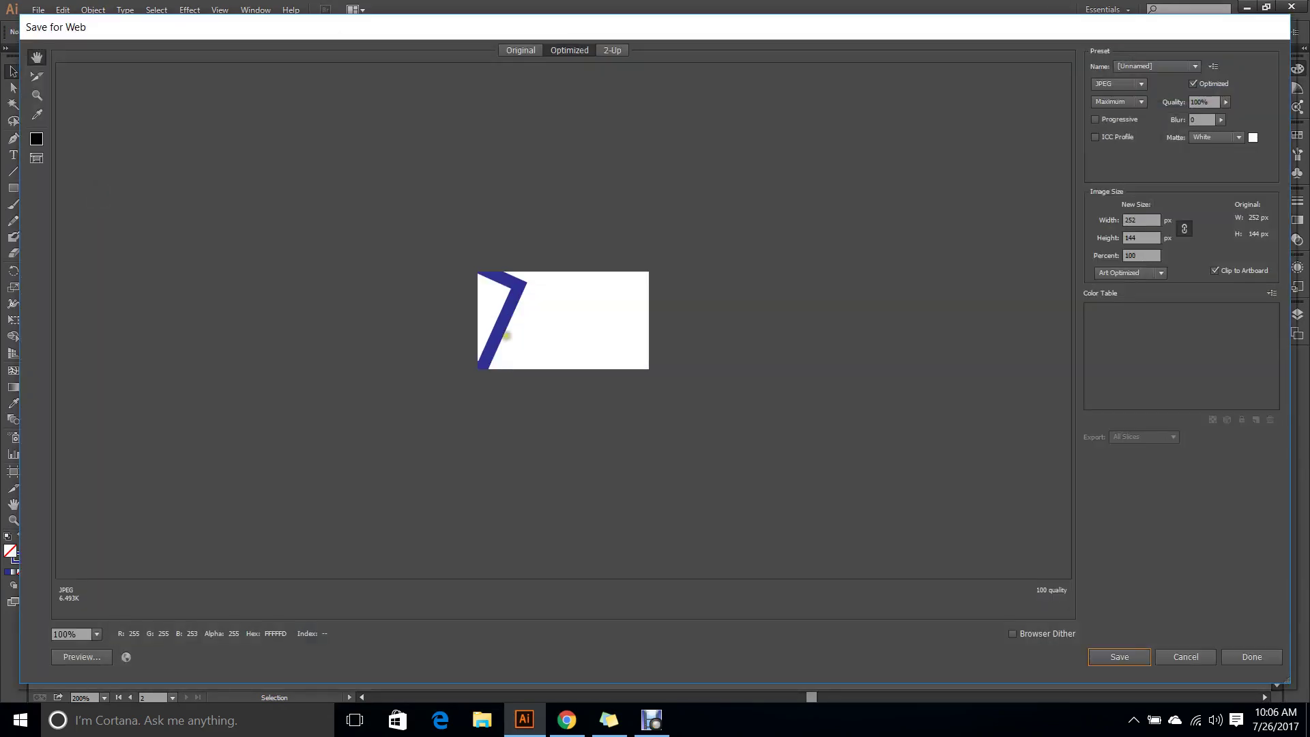
pyautogui.click(1170, 658)
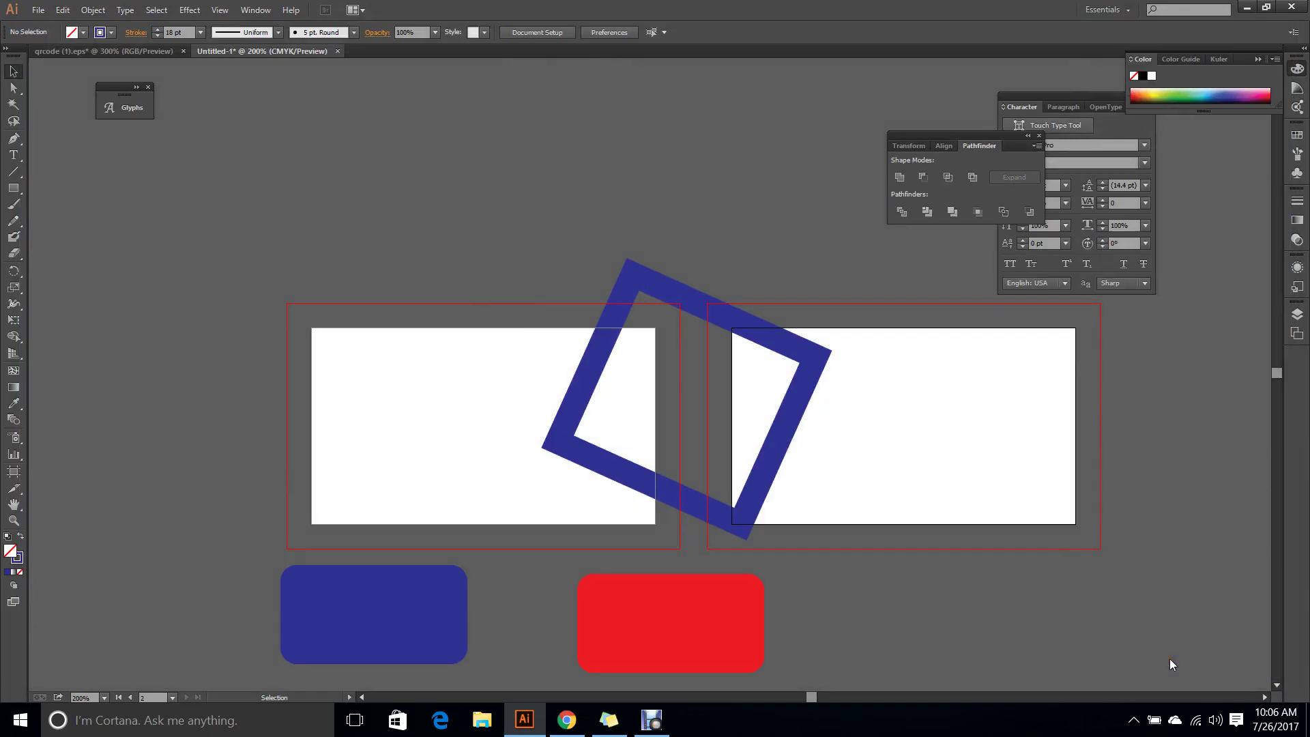
pyautogui.click(478, 405)
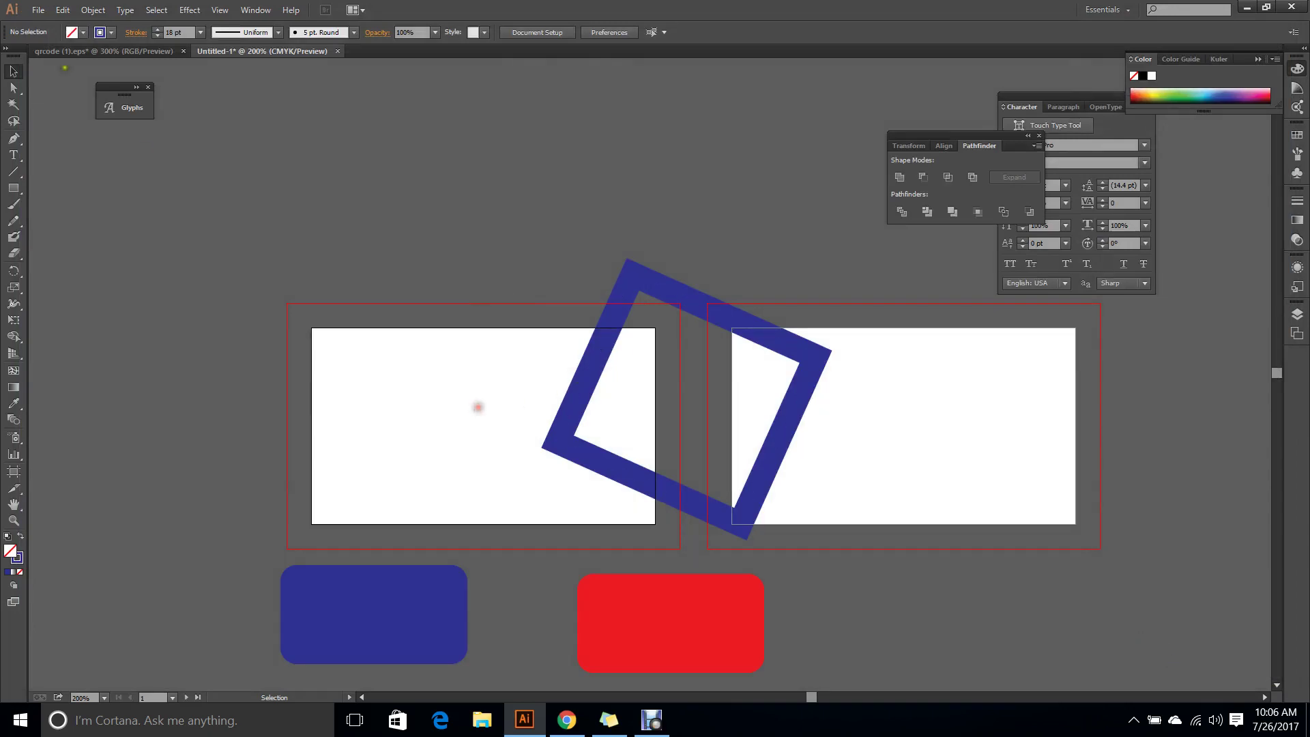
pyautogui.click(38, 10)
pyautogui.click(99, 196)
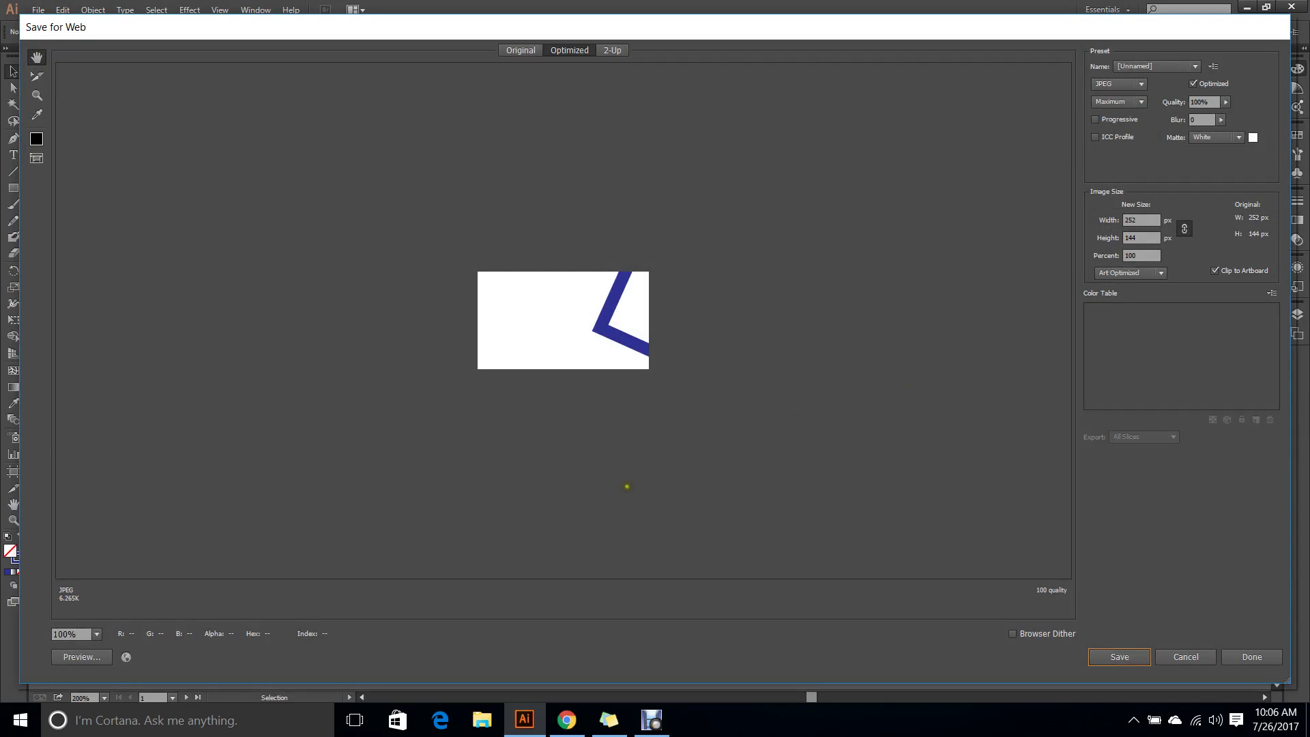
pyautogui.click(572, 721)
pyautogui.click(576, 721)
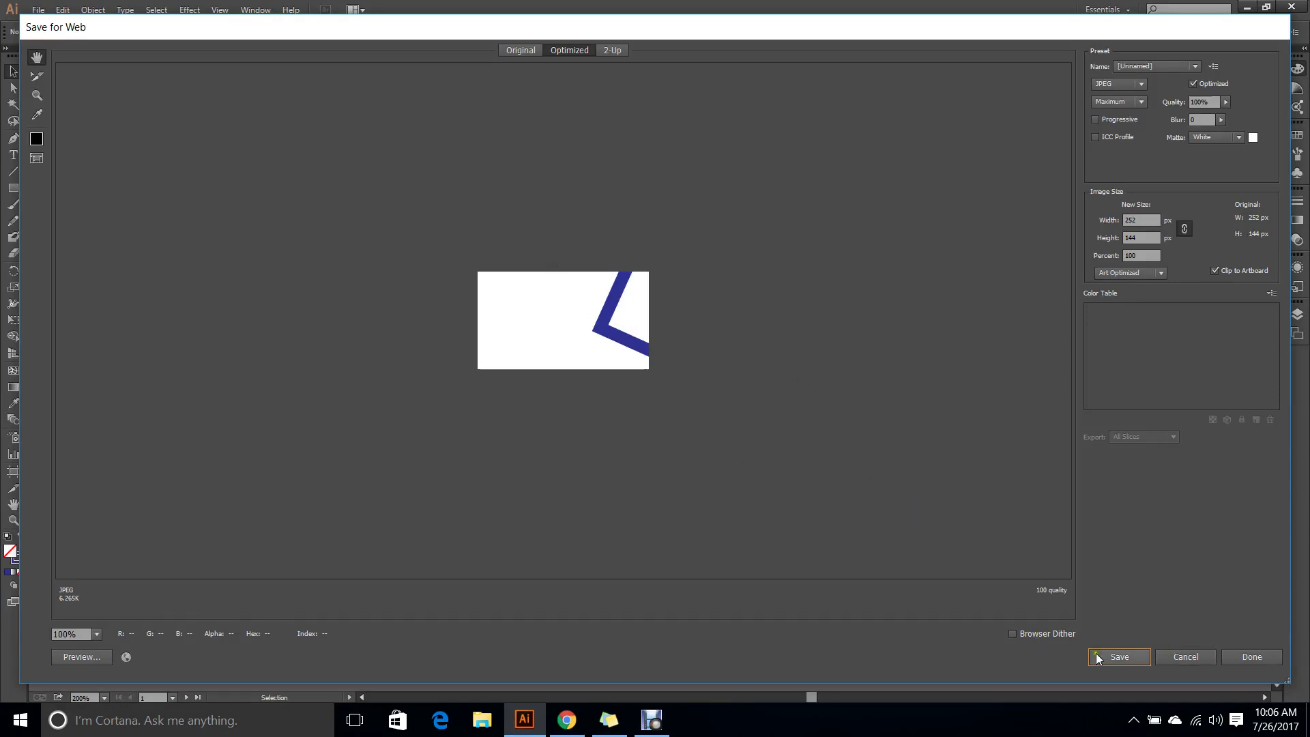
pyautogui.click(1181, 657)
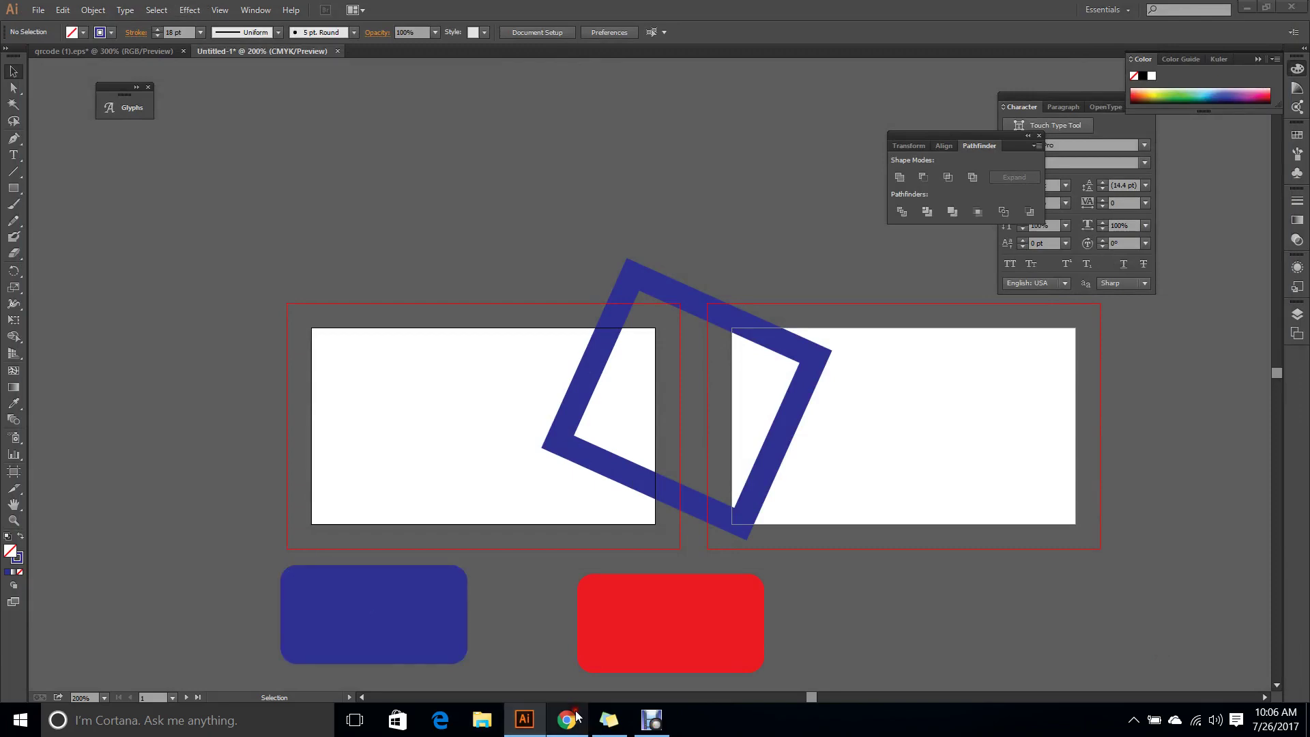
# Open the Clean Corporate Business Card listing in a new tab via the link menu, then go back to Illustrator.
pyautogui.click(566, 720)
pyautogui.scroll(-7, 648, 564)
pyautogui.click(492, 7)
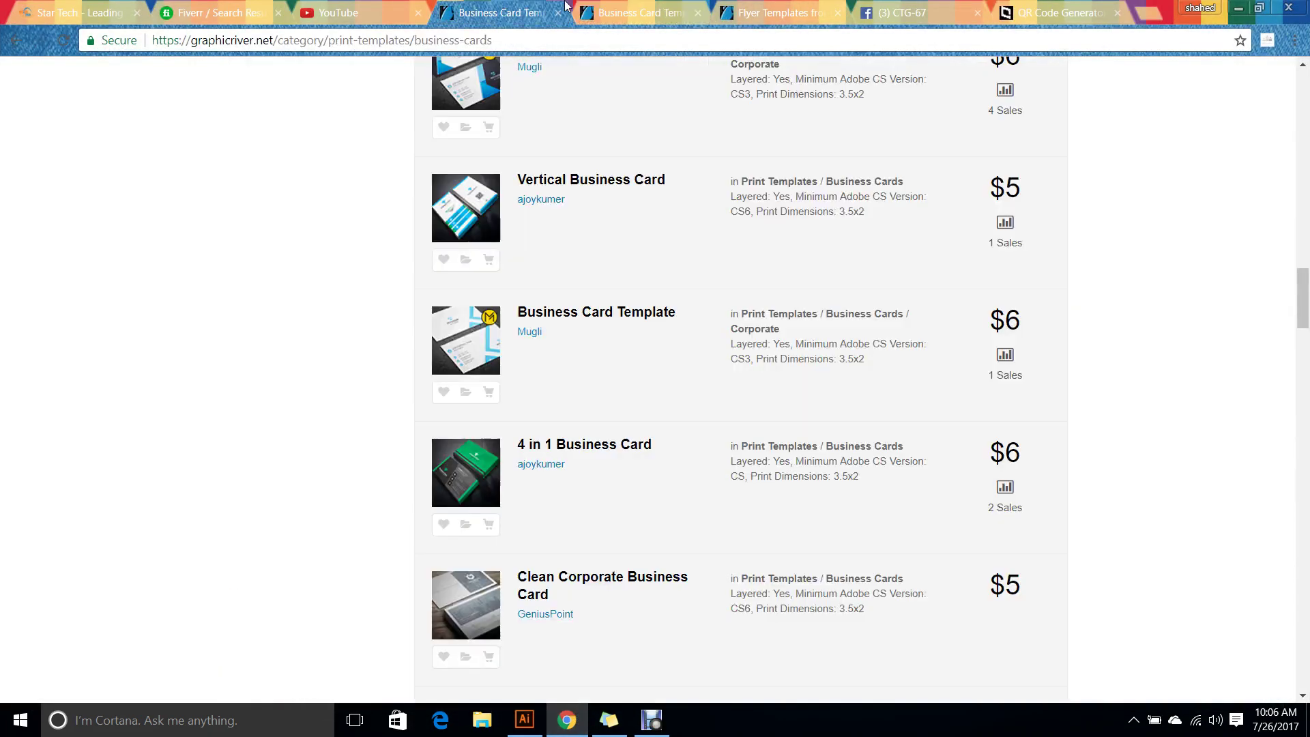
pyautogui.scroll(-5, 15, 472)
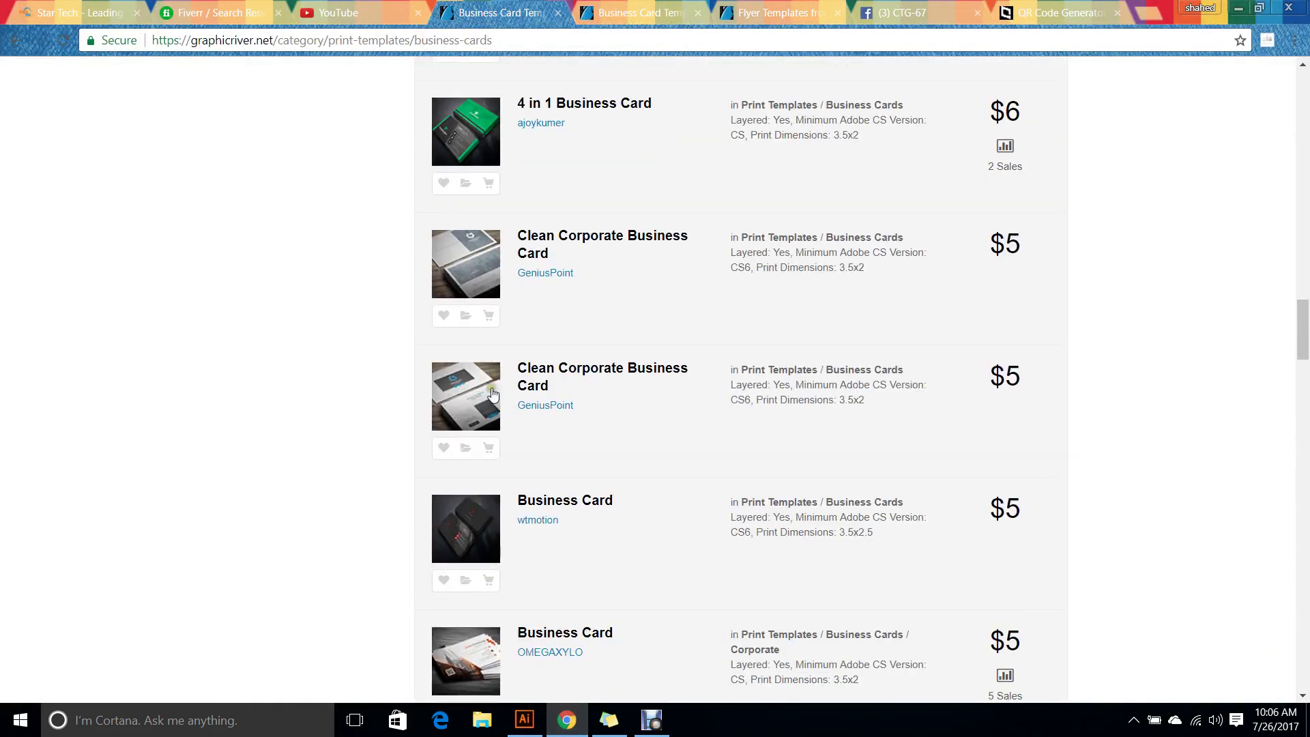
pyautogui.moveTo(493, 396)
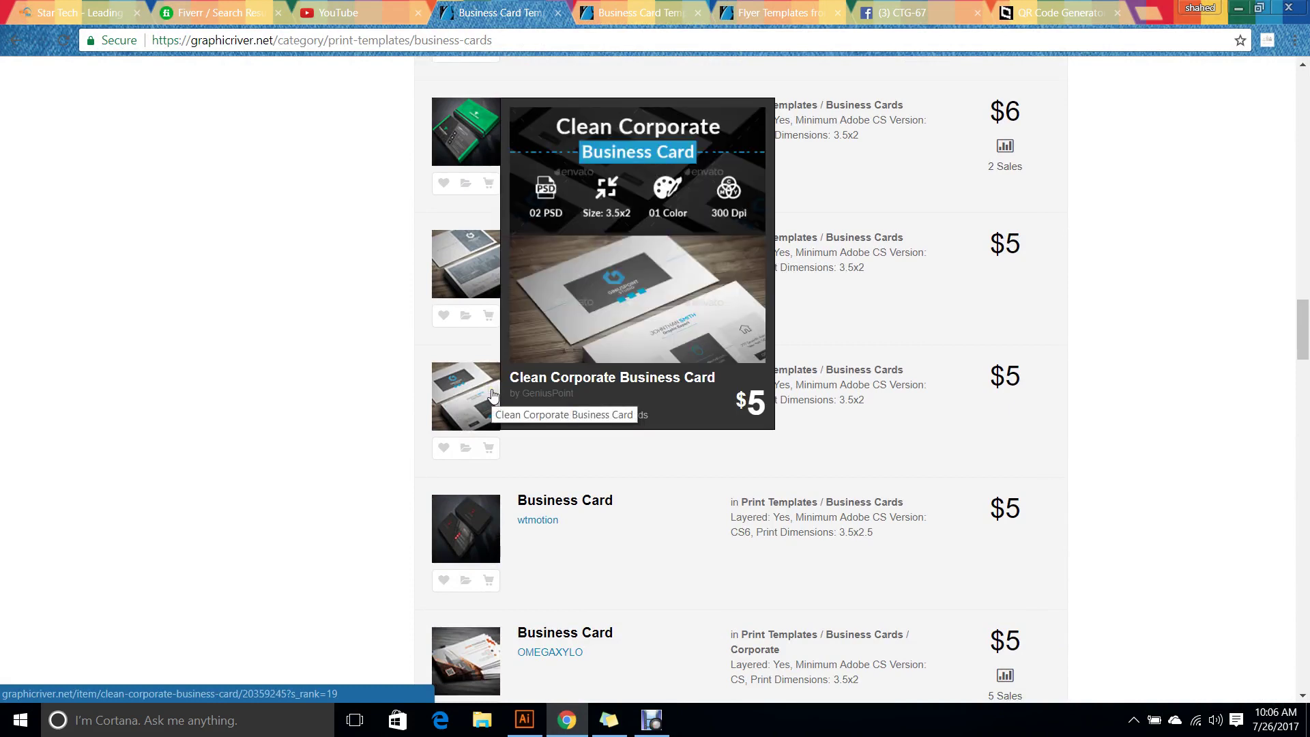
pyautogui.rightClick(586, 376)
pyautogui.click(641, 384)
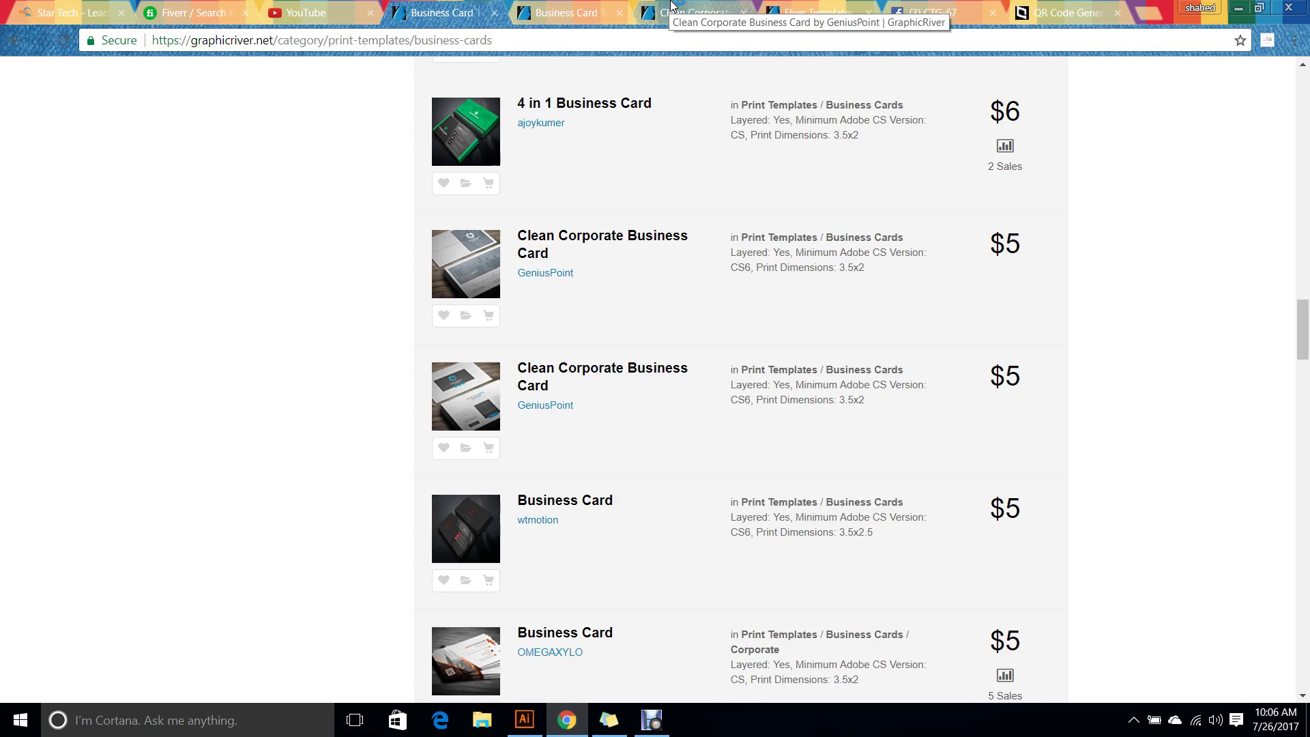
pyautogui.click(524, 720)
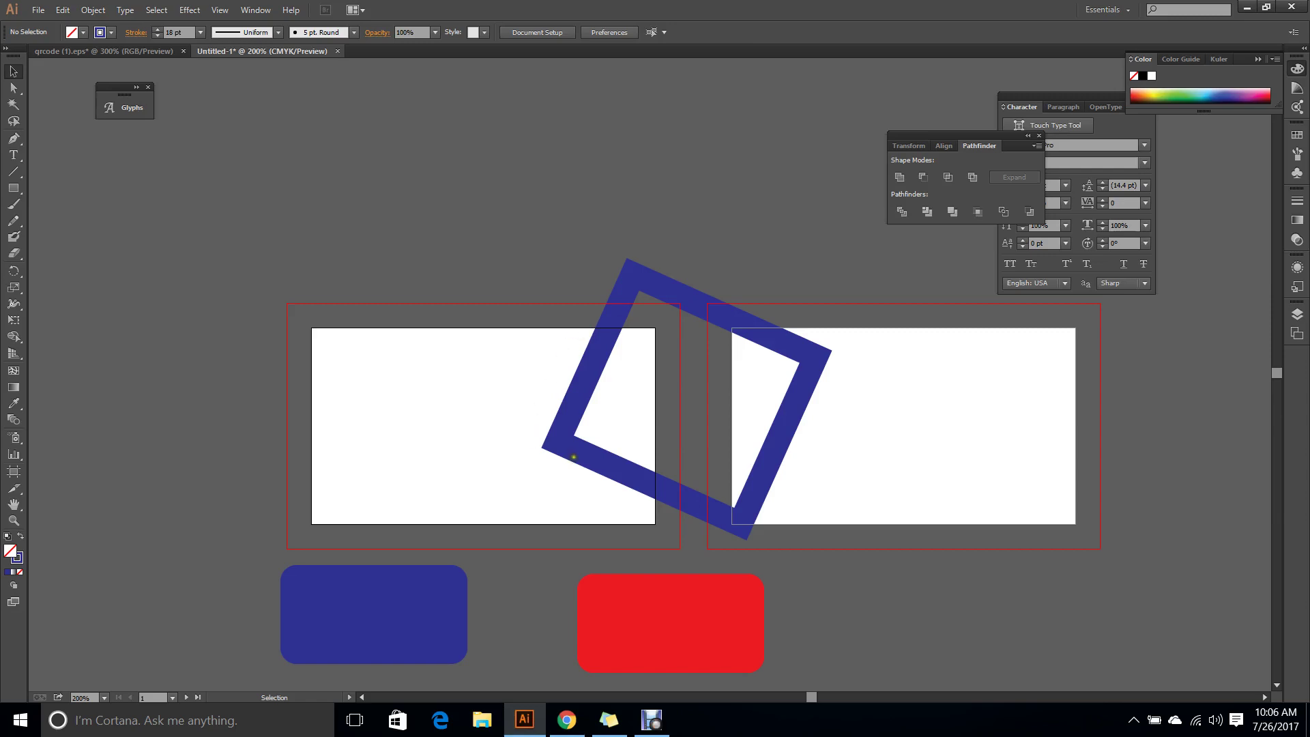
# Draw a grey-filled bar with no outline and place it along the blue frame's left side.
pyautogui.click(13, 187)
pyautogui.moveTo(164, 168); pyautogui.dragTo(374, 192)
pyautogui.click(13, 71)
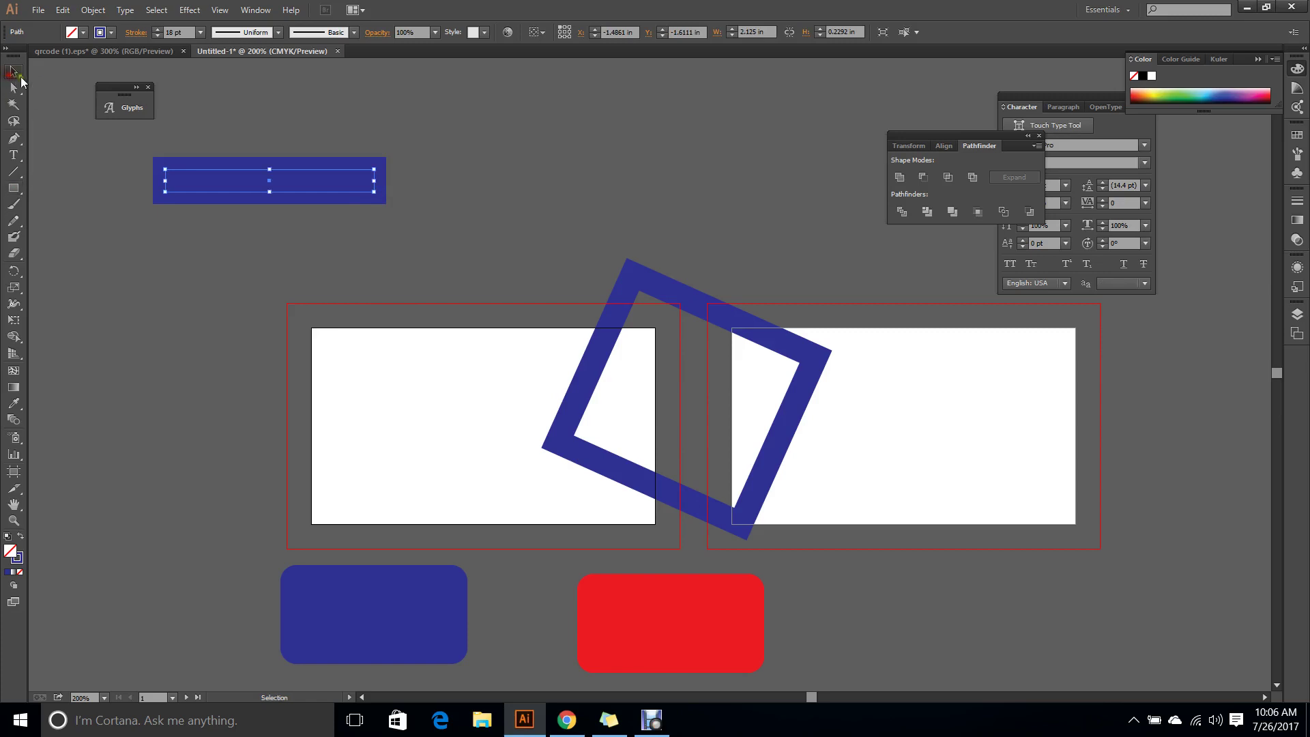
pyautogui.click(20, 535)
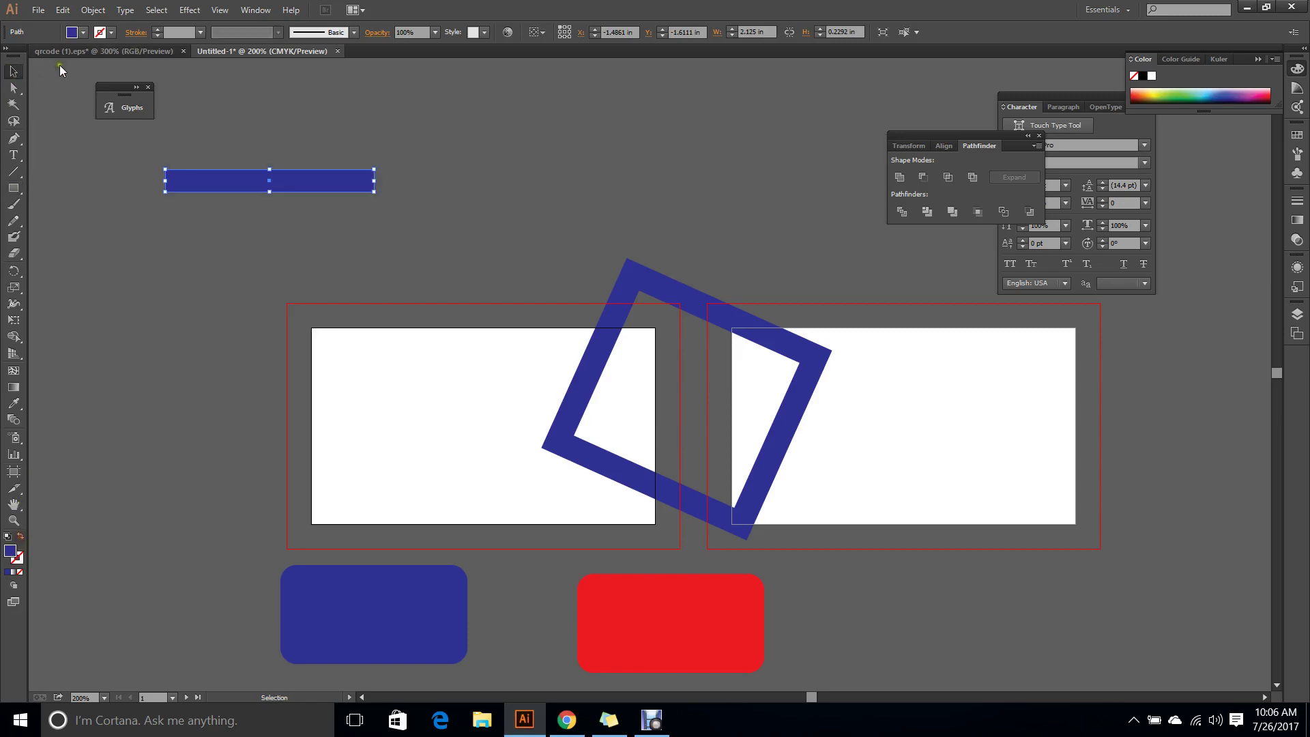
pyautogui.click(83, 32)
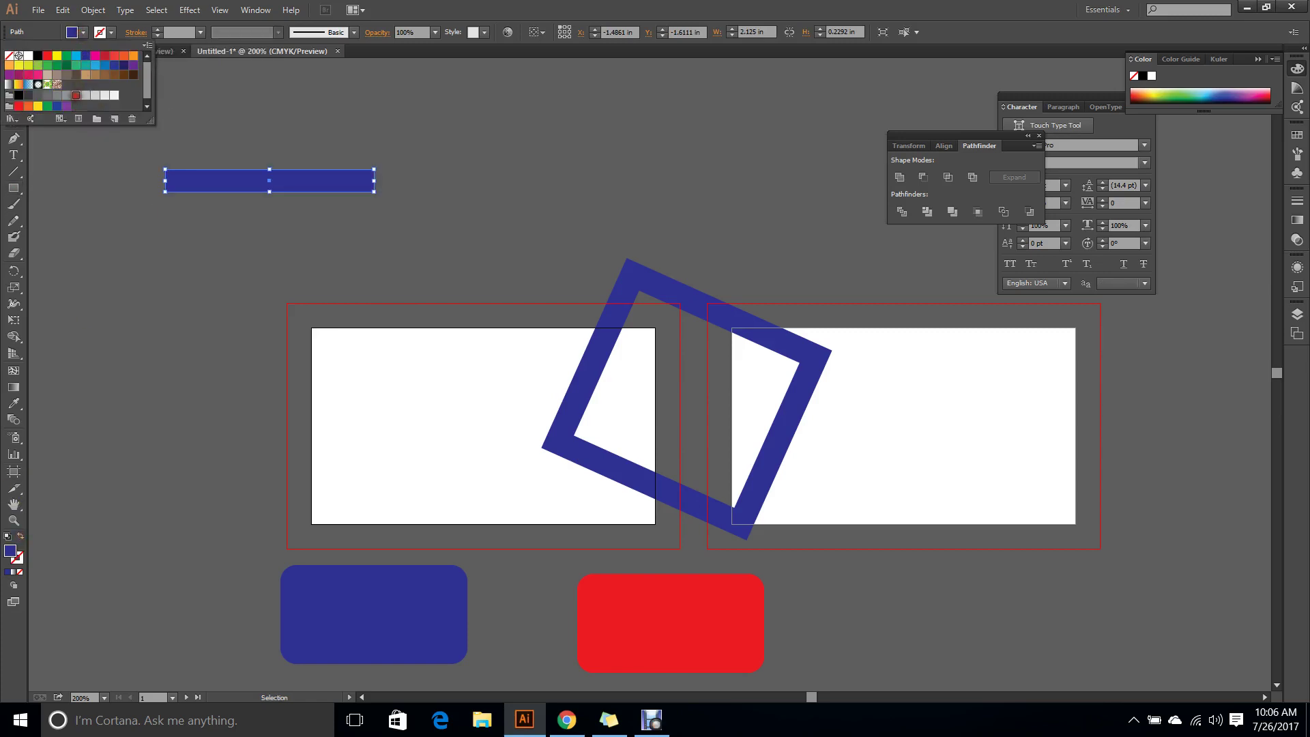
pyautogui.click(73, 99)
pyautogui.click(253, 95)
pyautogui.moveTo(331, 166); pyautogui.dragTo(402, 95)
pyautogui.moveTo(357, 143); pyautogui.dragTo(646, 256)
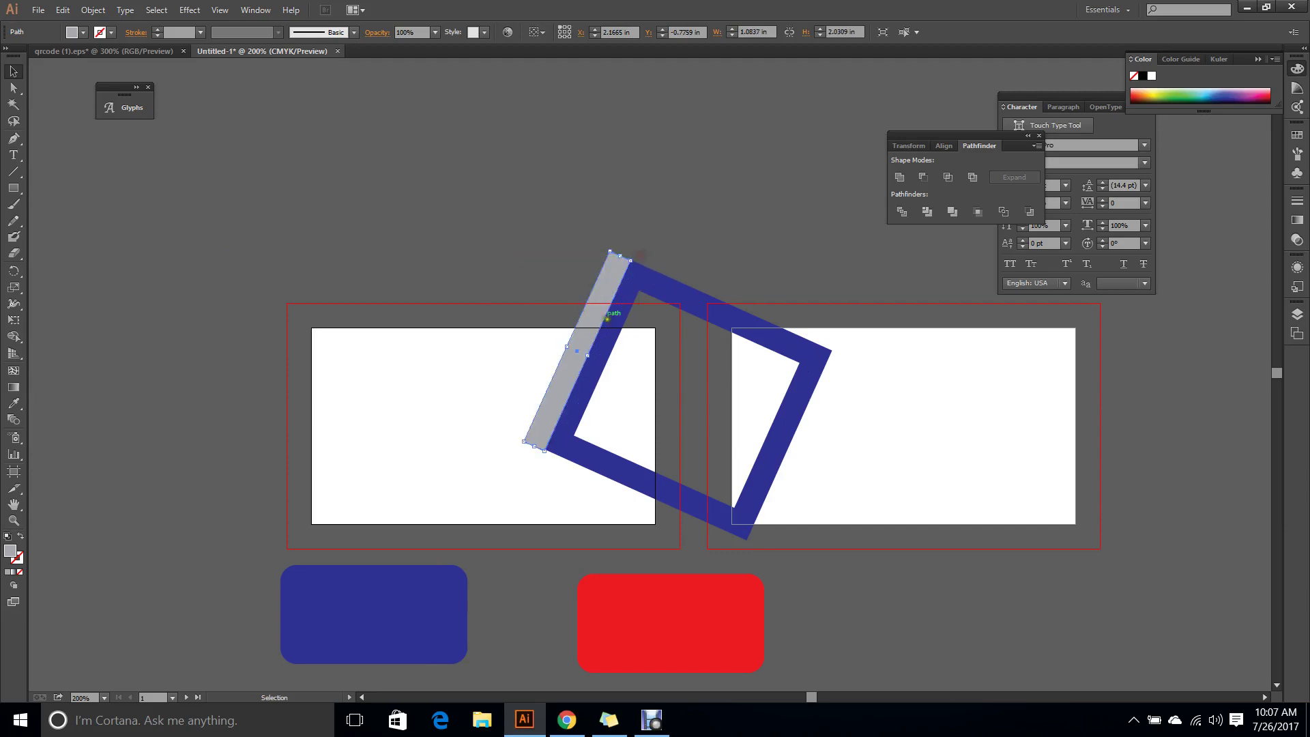
pyautogui.moveTo(597, 319); pyautogui.dragTo(601, 319)
# Bring the blue frame in front of the grey bar and set the bar to 50% opacity.
pyautogui.click(674, 292)
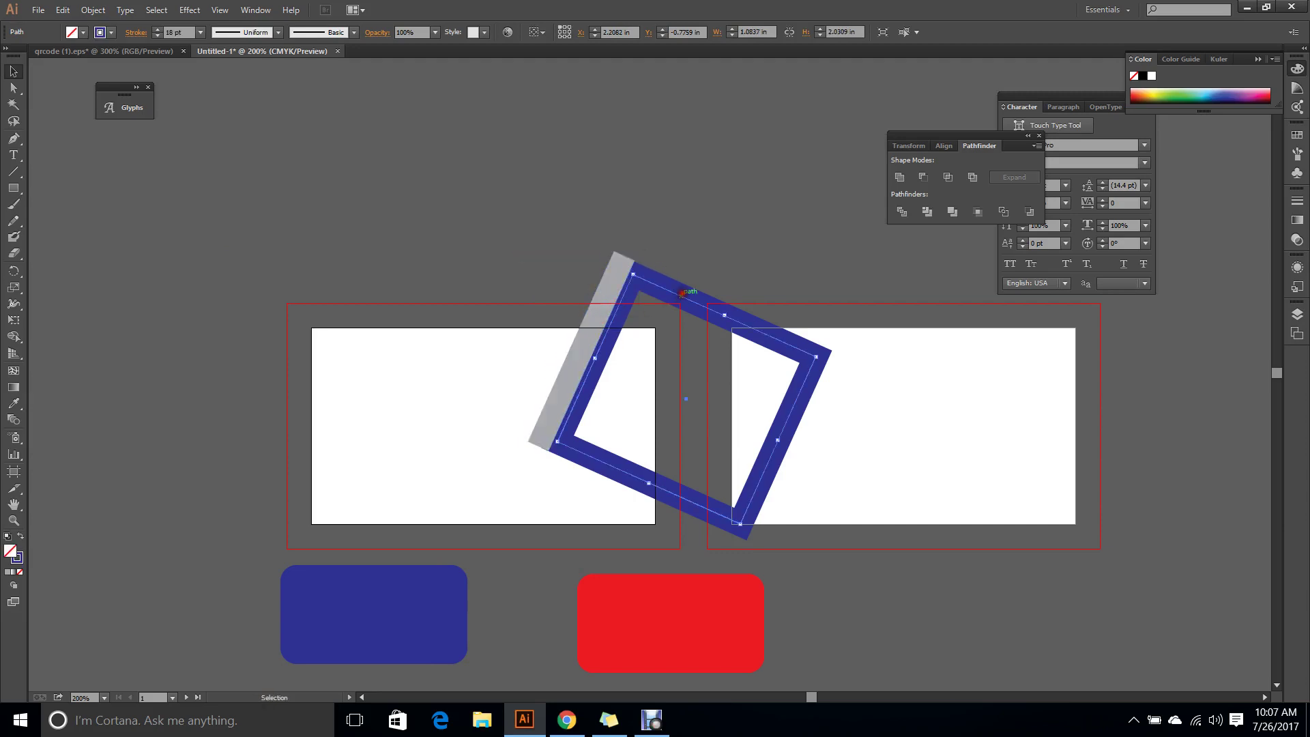
pyautogui.rightClick(683, 294)
pyautogui.moveTo(828, 503)
pyautogui.click(921, 503)
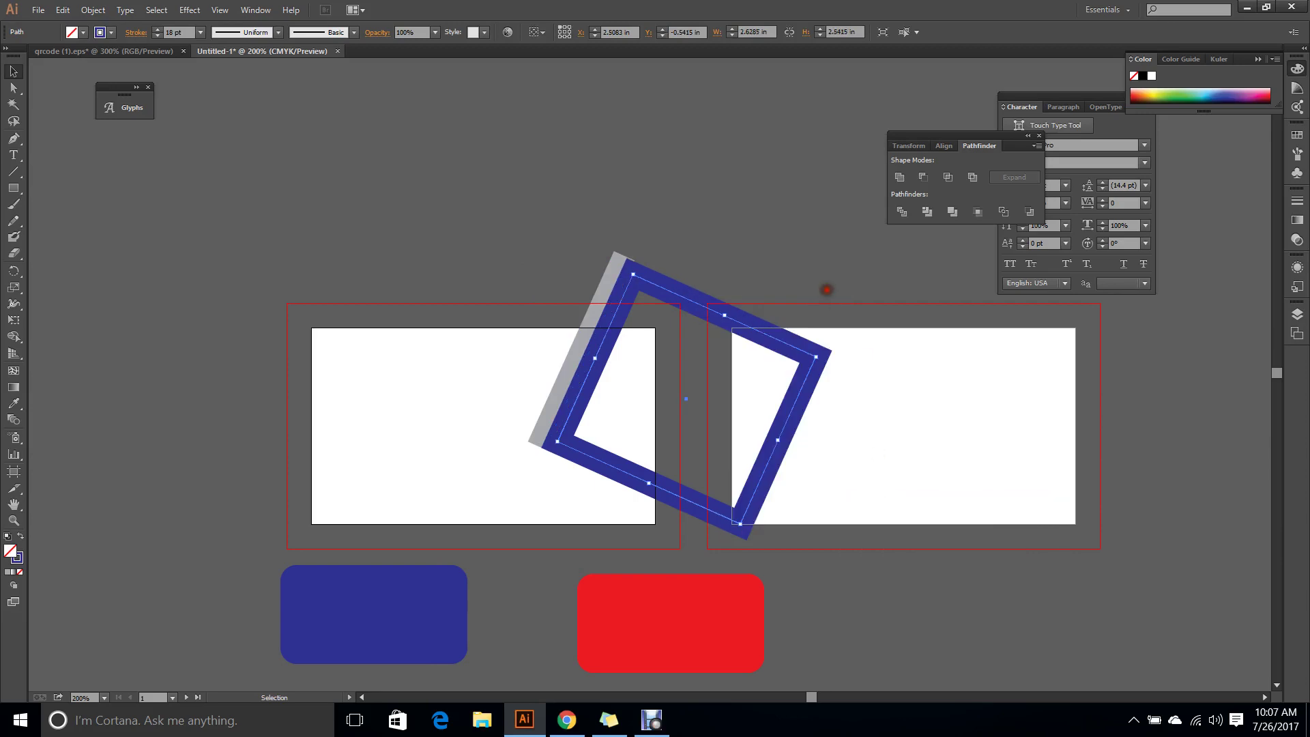
pyautogui.click(827, 290)
pyautogui.click(556, 385)
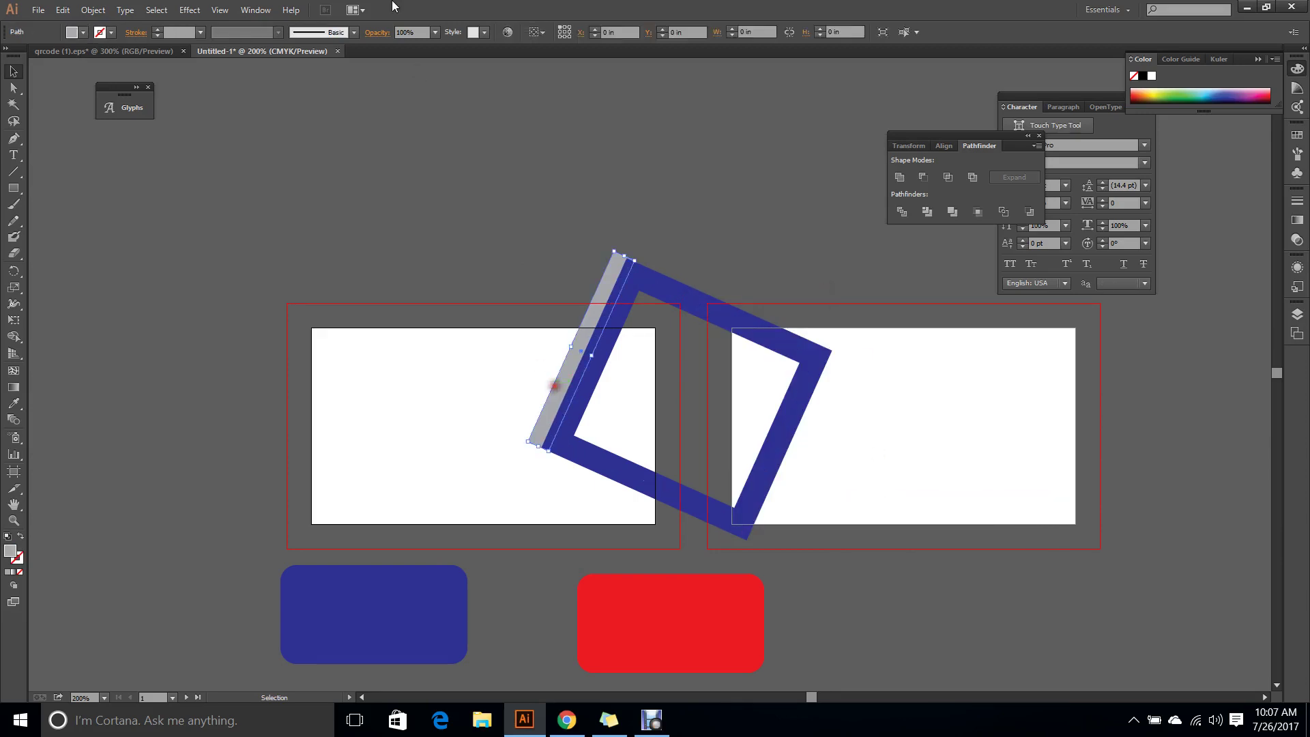
pyautogui.click(435, 33)
pyautogui.click(450, 121)
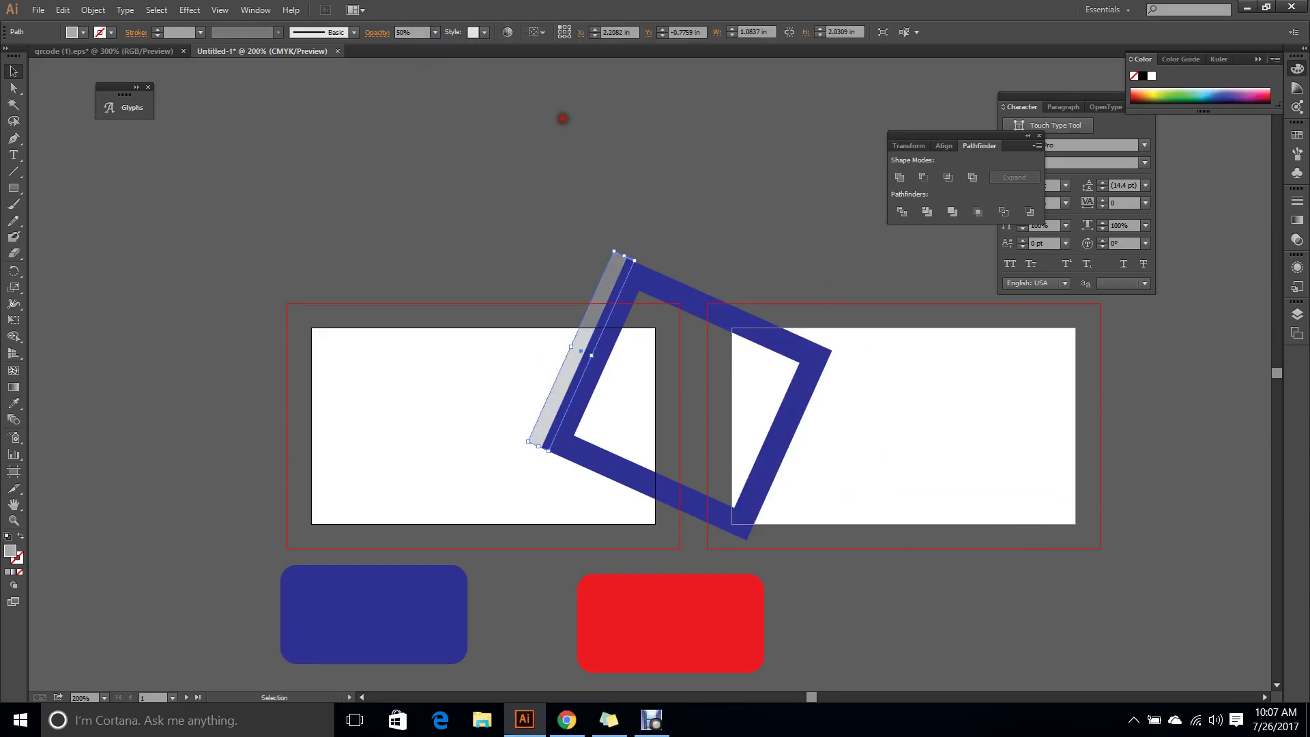
pyautogui.click(591, 125)
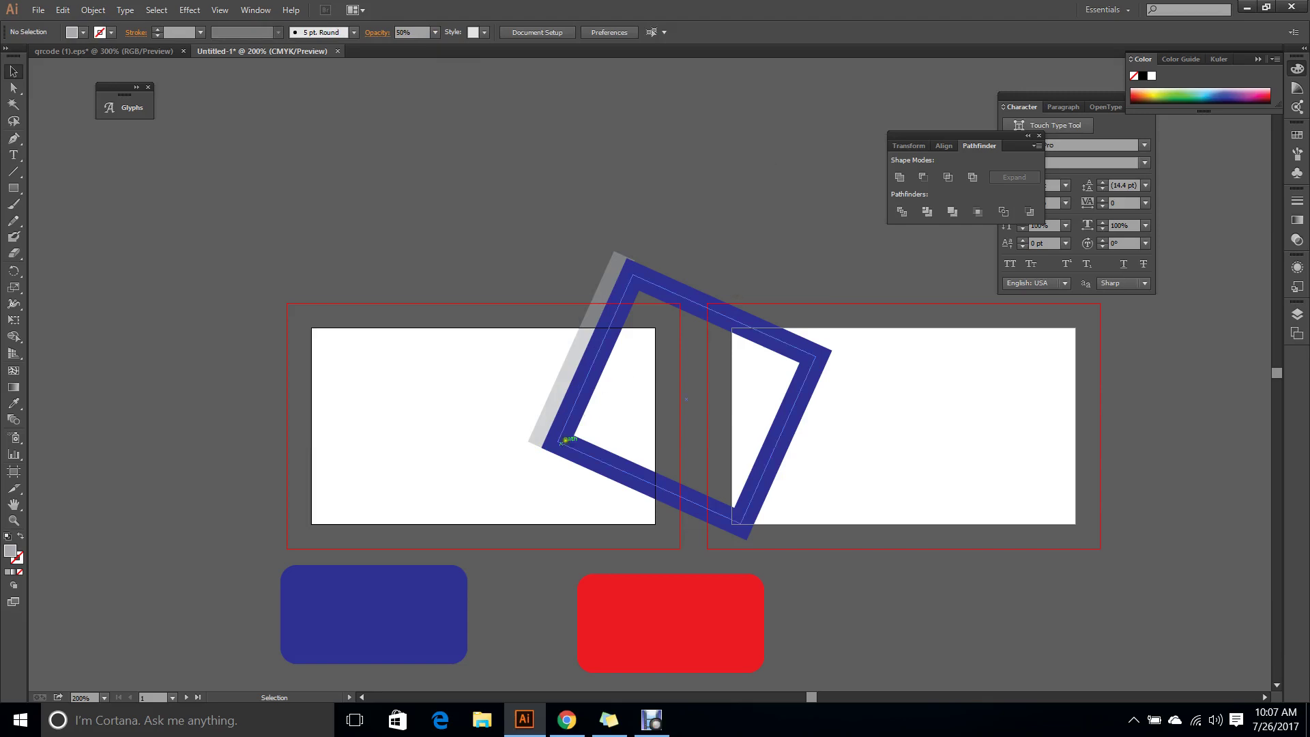
pyautogui.click(559, 713)
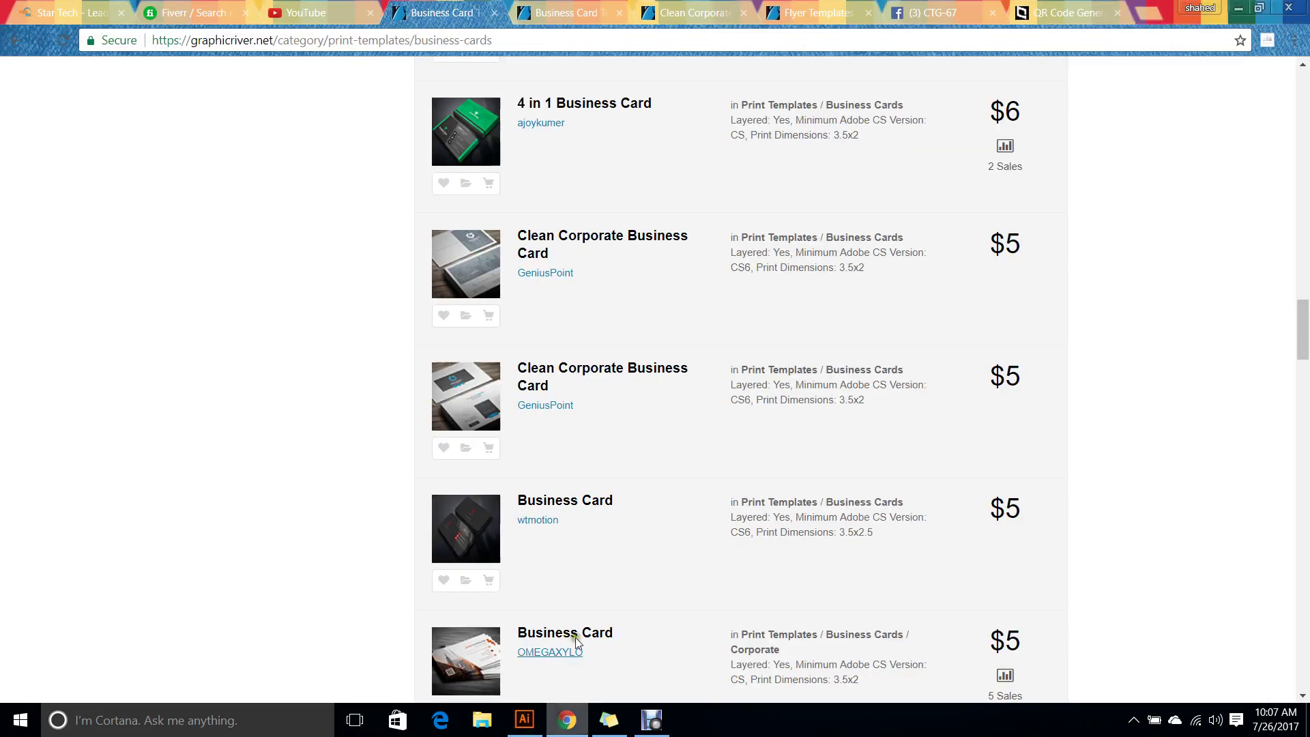
pyautogui.hotkey('ctrl', 'Tab')
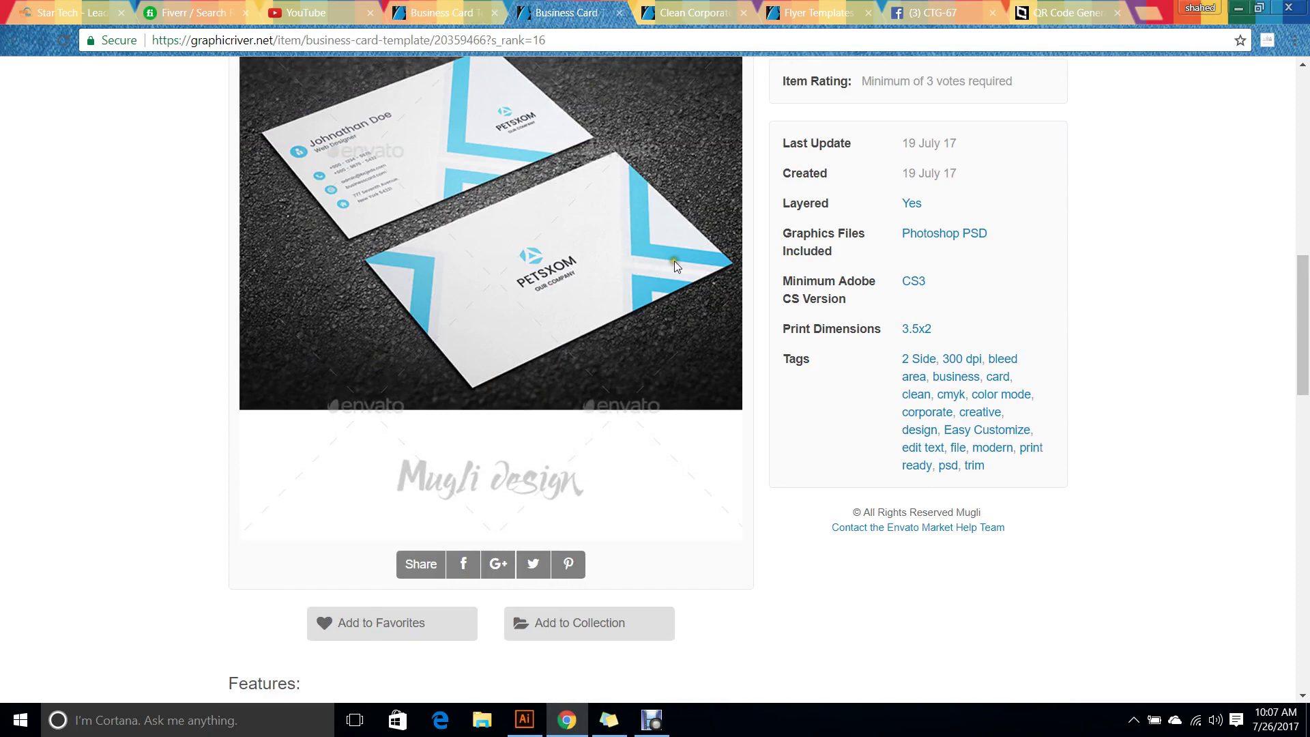
pyautogui.click(524, 720)
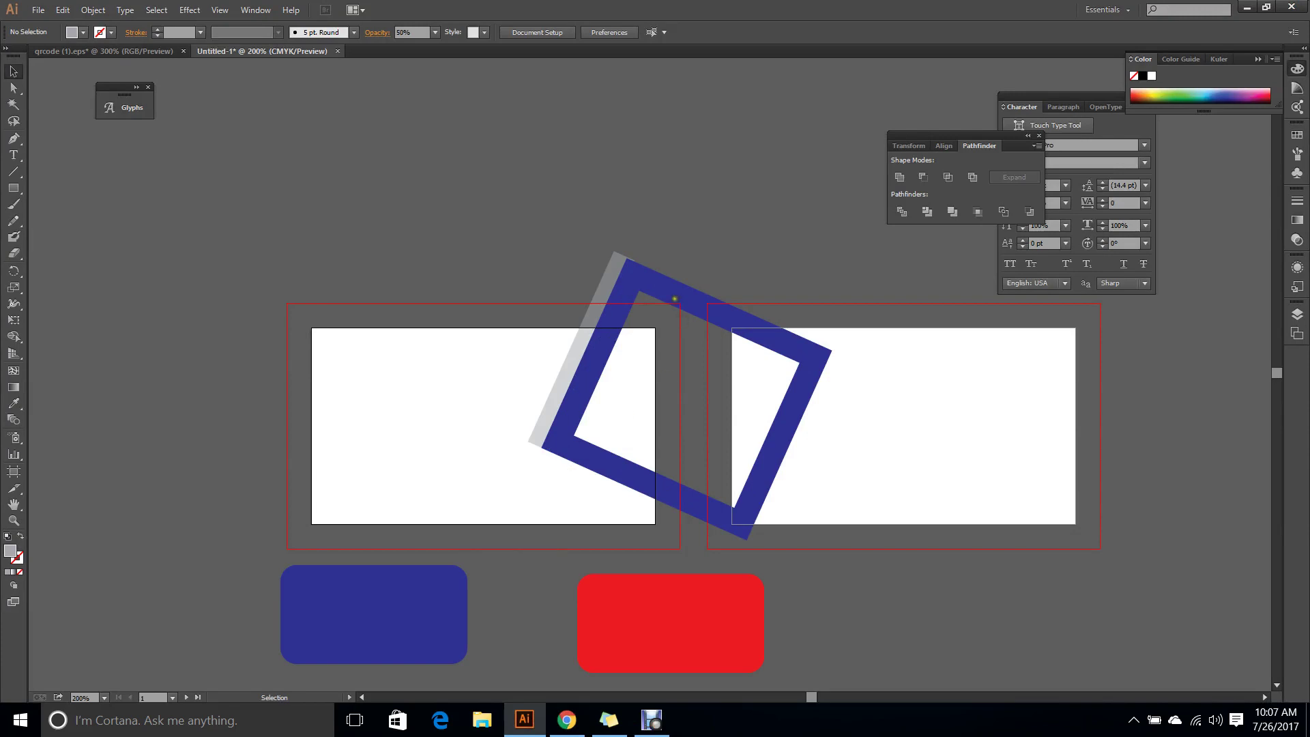
# Move the blue frame to the right card, then duplicate the grey bar and rotate it about -27° into an L.
pyautogui.moveTo(673, 292); pyautogui.dragTo(966, 382)
pyautogui.click(579, 354)
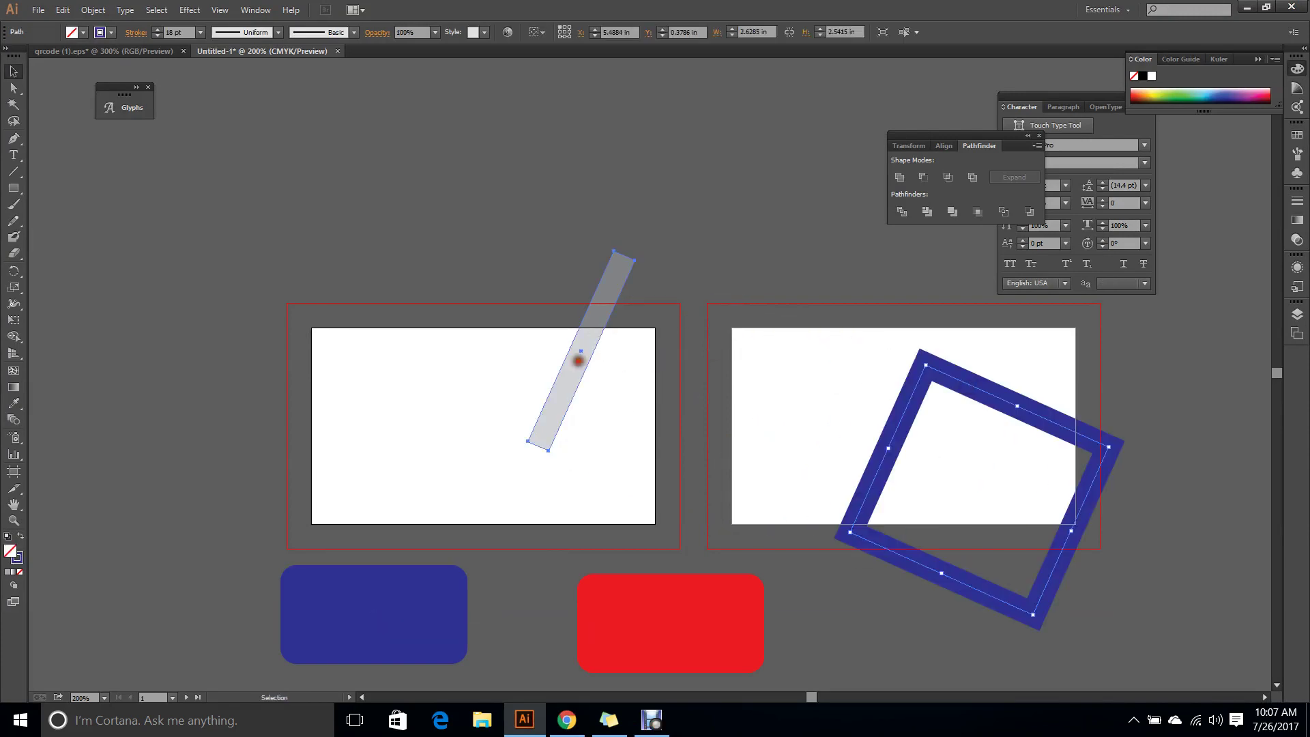
pyautogui.keyDown('alt'); pyautogui.moveTo(579, 354); pyautogui.dragTo(658, 474); pyautogui.keyUp('alt')
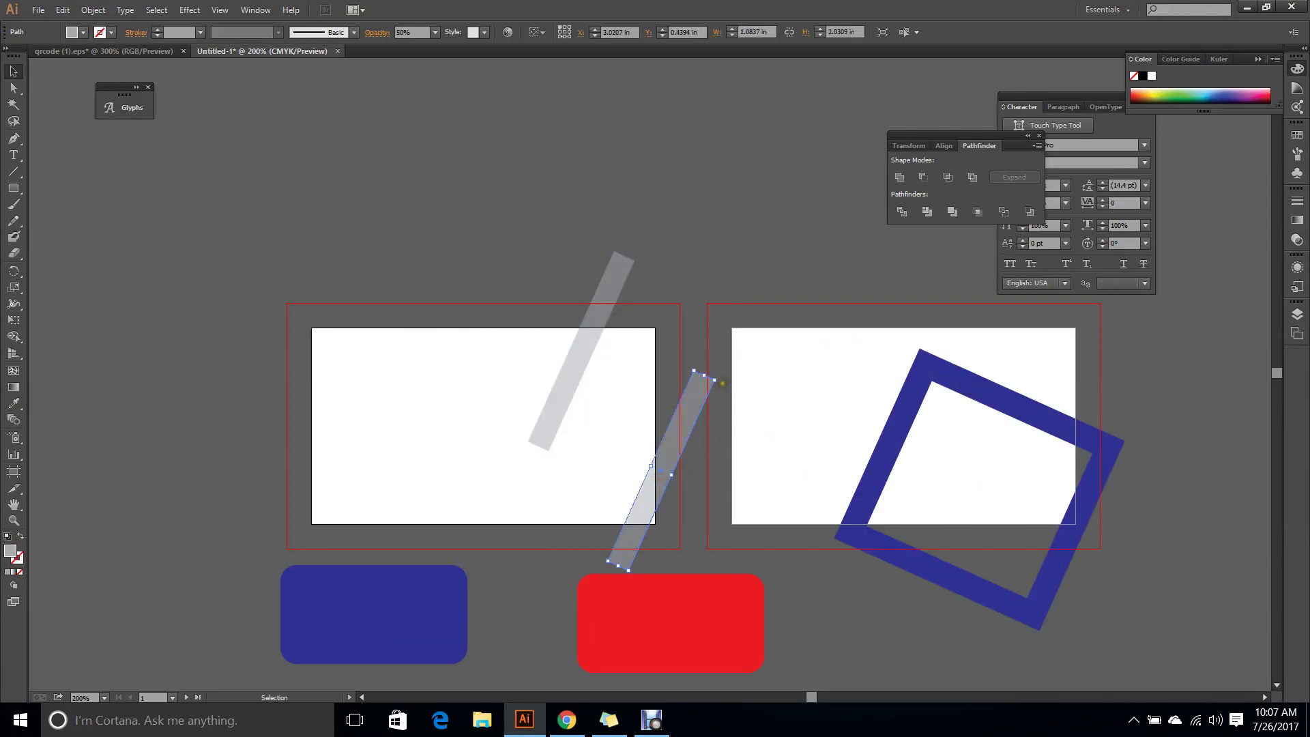
pyautogui.moveTo(723, 384); pyautogui.dragTo(776, 547)
pyautogui.moveTo(619, 459); pyautogui.dragTo(585, 465)
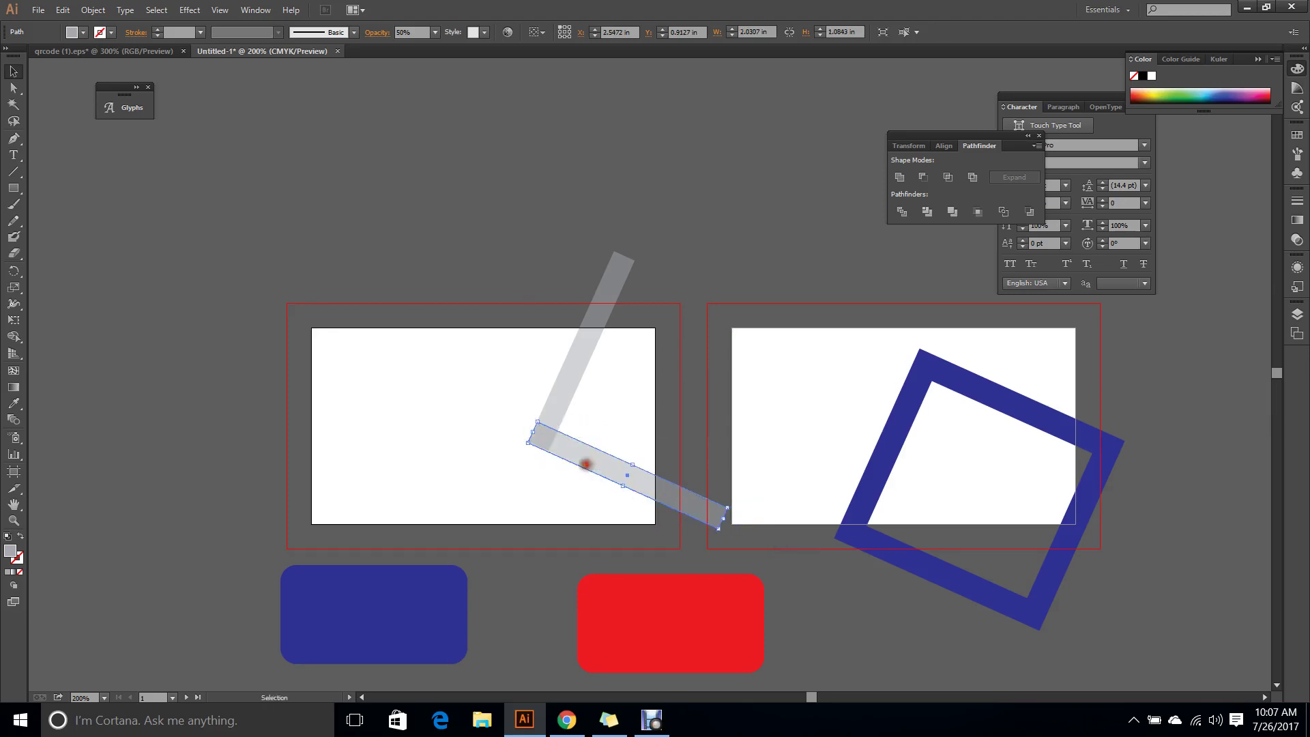
pyautogui.click(421, 432)
# Make both L bars 100% opaque and duplicate them, offset slightly up and left.
pyautogui.click(597, 464)
pyautogui.keyDown('shift'); pyautogui.click(575, 370); pyautogui.keyUp('shift')
pyautogui.click(435, 32)
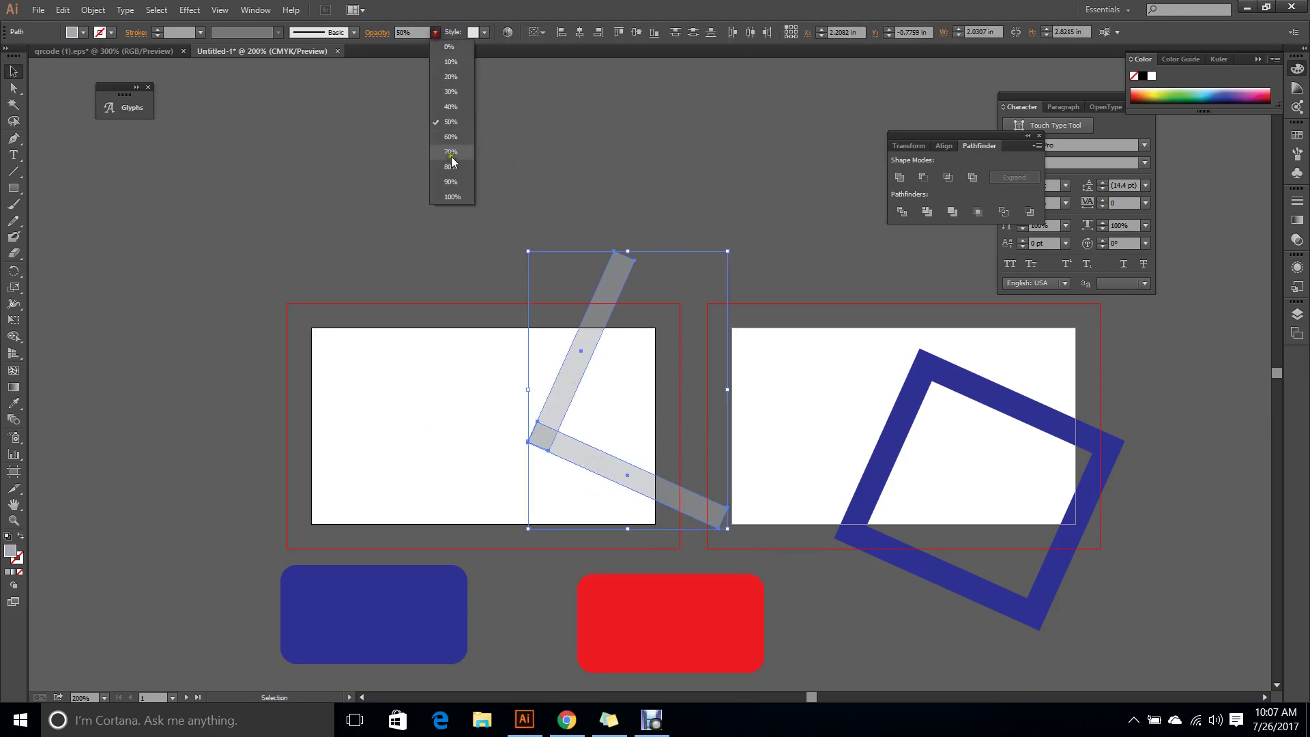
pyautogui.click(453, 197)
pyautogui.click(591, 159)
pyautogui.click(590, 307)
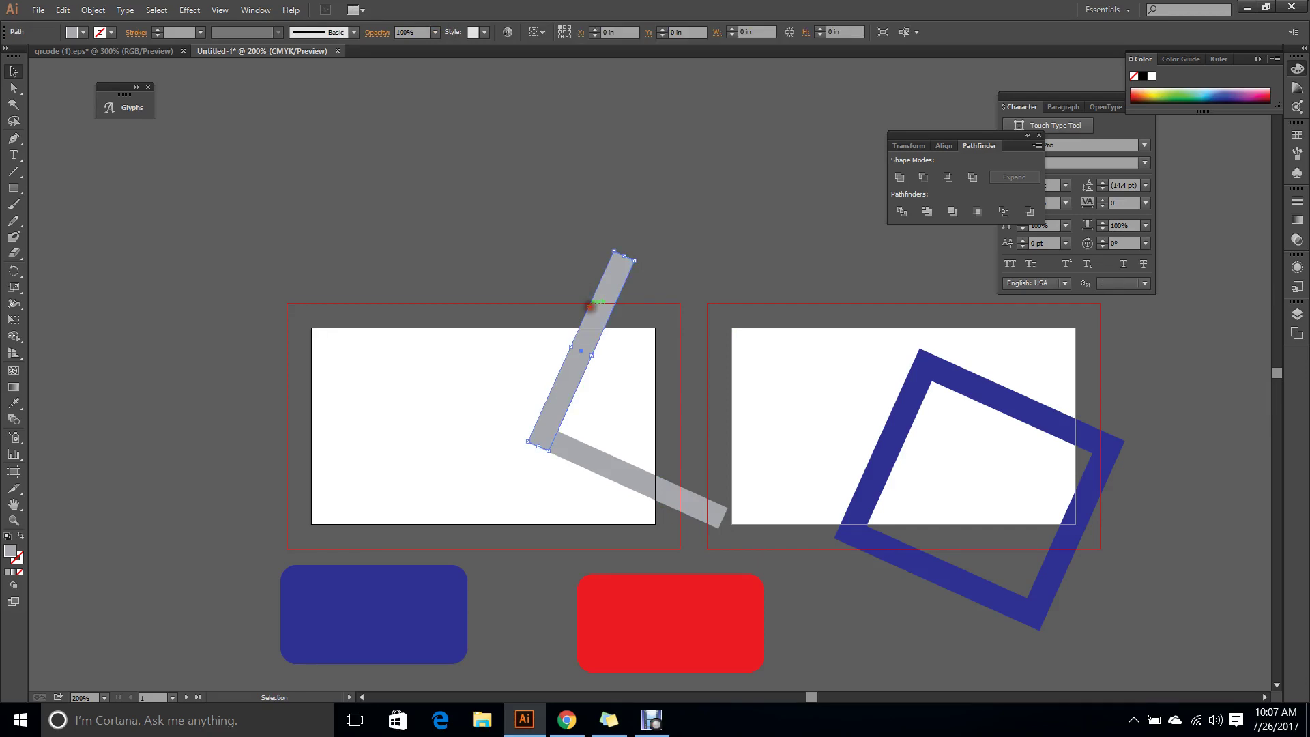
pyautogui.keyDown('shift'); pyautogui.click(612, 474); pyautogui.keyUp('shift')
pyautogui.moveTo(618, 471); pyautogui.dragTo(598, 472)
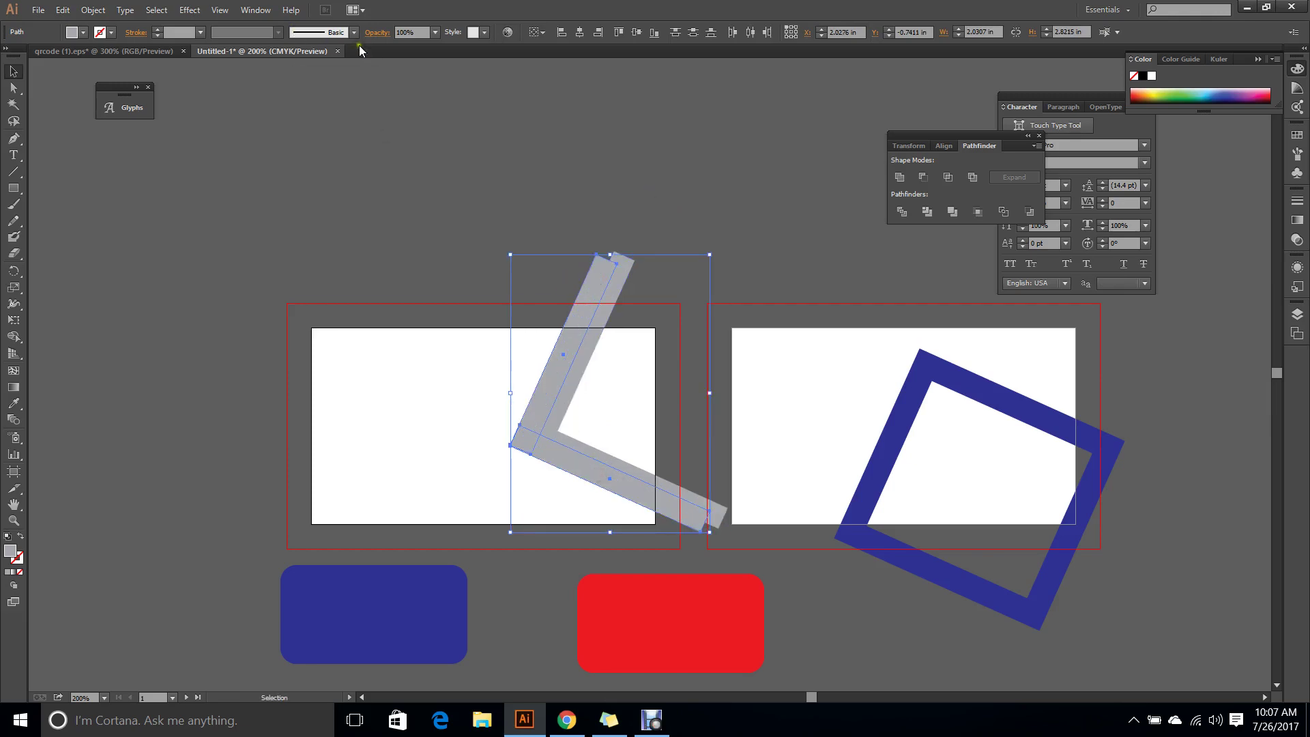
pyautogui.click(435, 32)
# Set the copied bars to 50% opacity, give them the blue square's colour with the Eyedropper, and bring them to front.
pyautogui.click(441, 121)
pyautogui.click(642, 153)
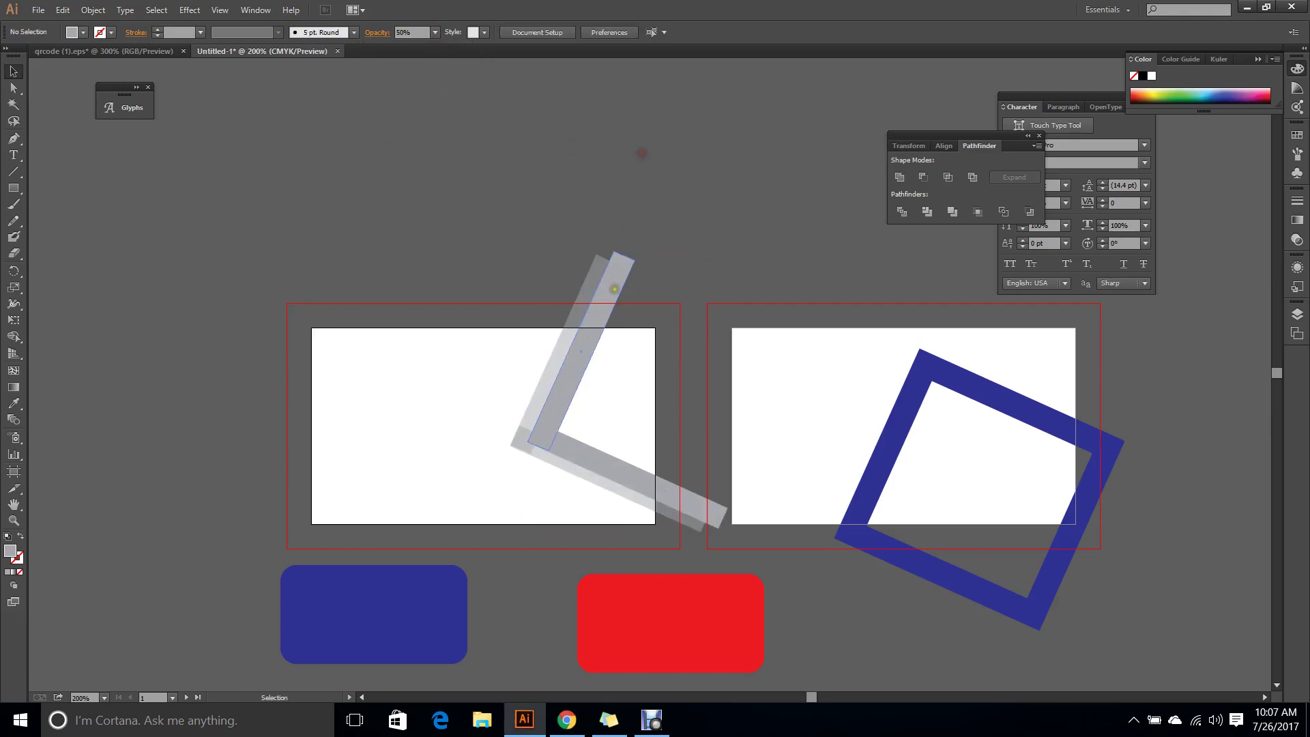
pyautogui.click(657, 485)
pyautogui.press('i')
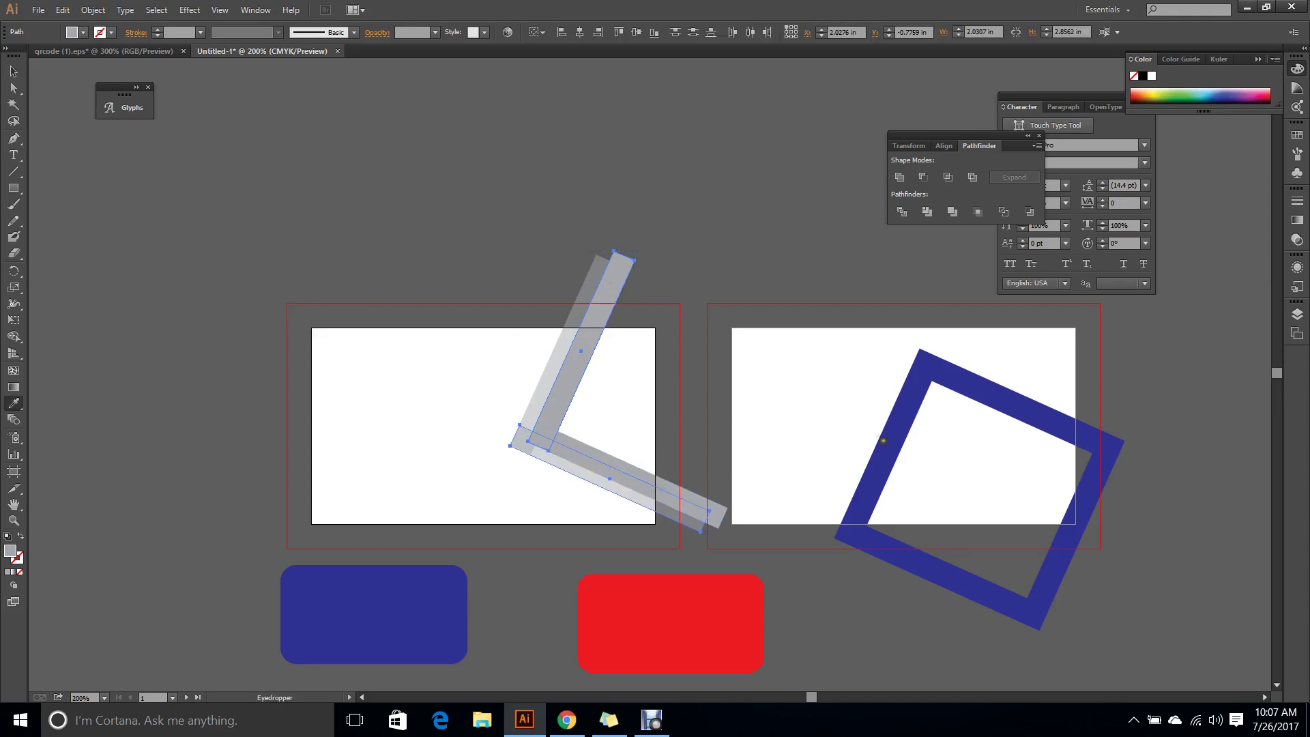
pyautogui.click(883, 440)
pyautogui.click(18, 66)
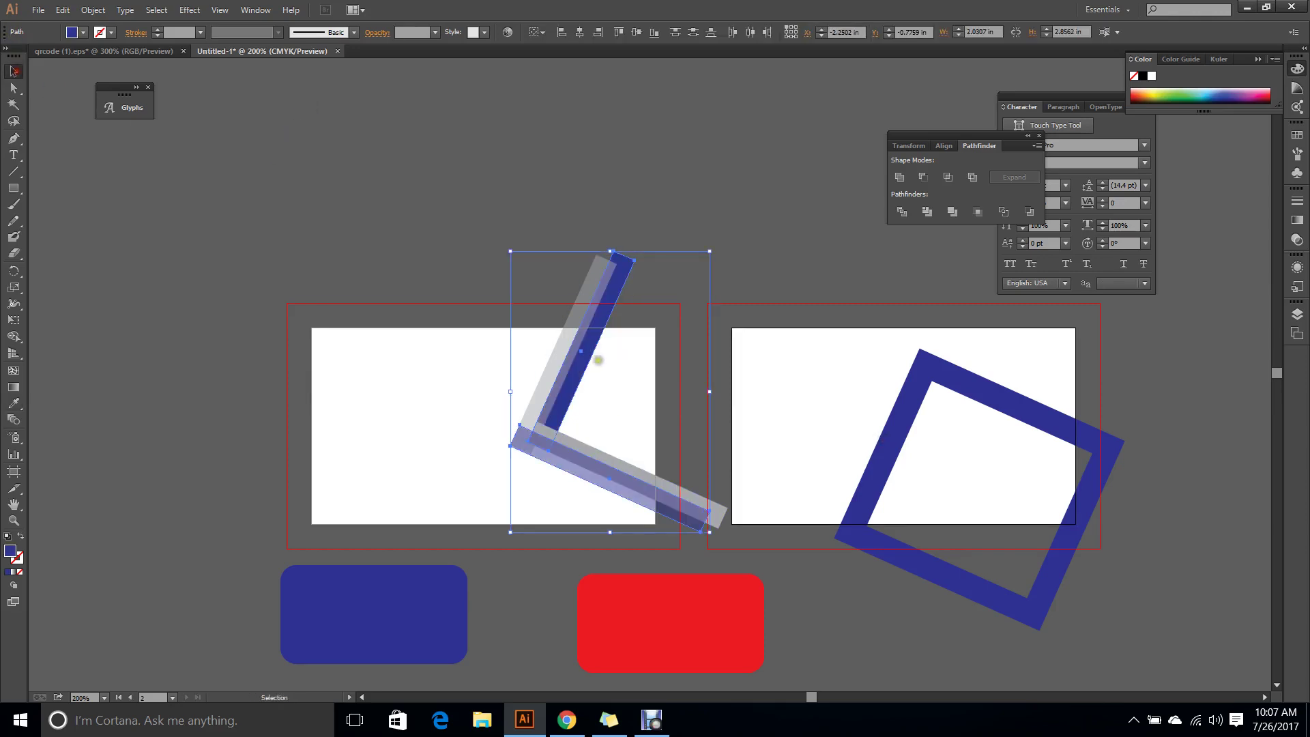
pyautogui.rightClick(591, 367)
pyautogui.moveTo(718, 561)
pyautogui.click(768, 563)
pyautogui.click(780, 278)
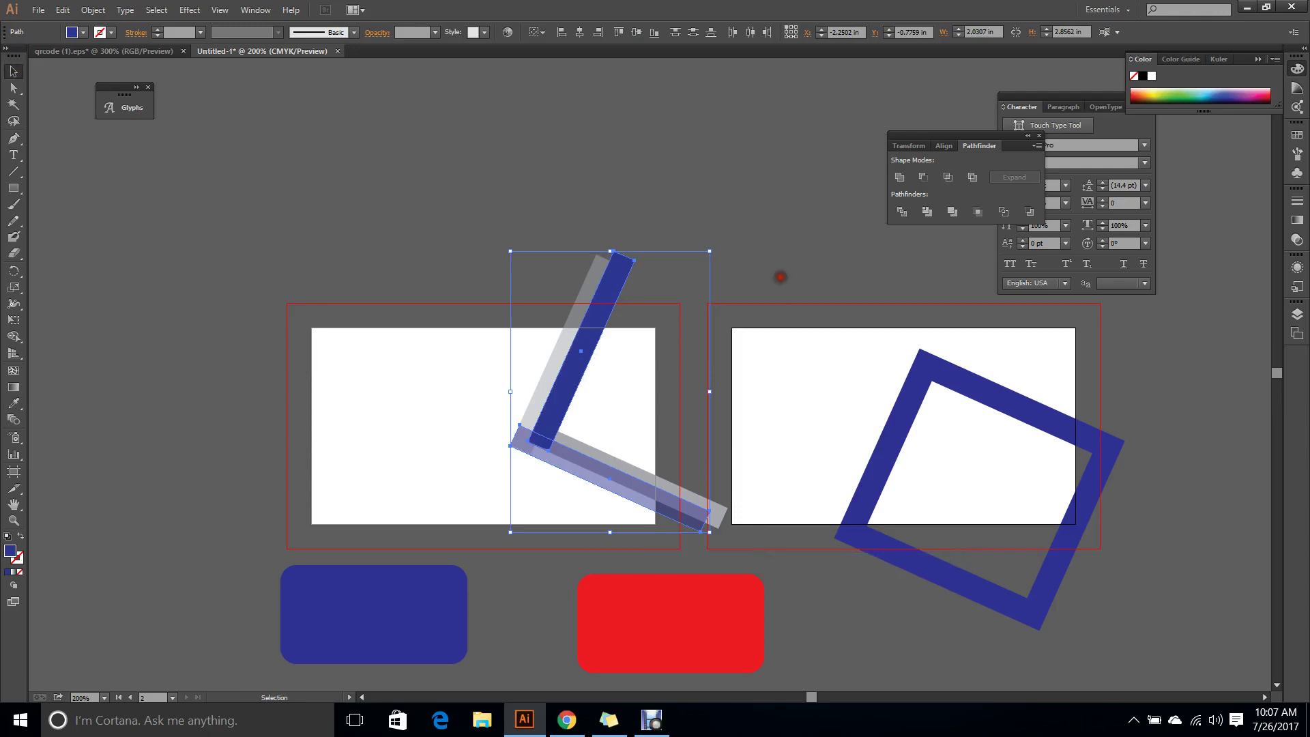
# Recolour the lower bar with the Eyedropper and arrange the blue bar in front of its grey copy.
pyautogui.click(691, 520)
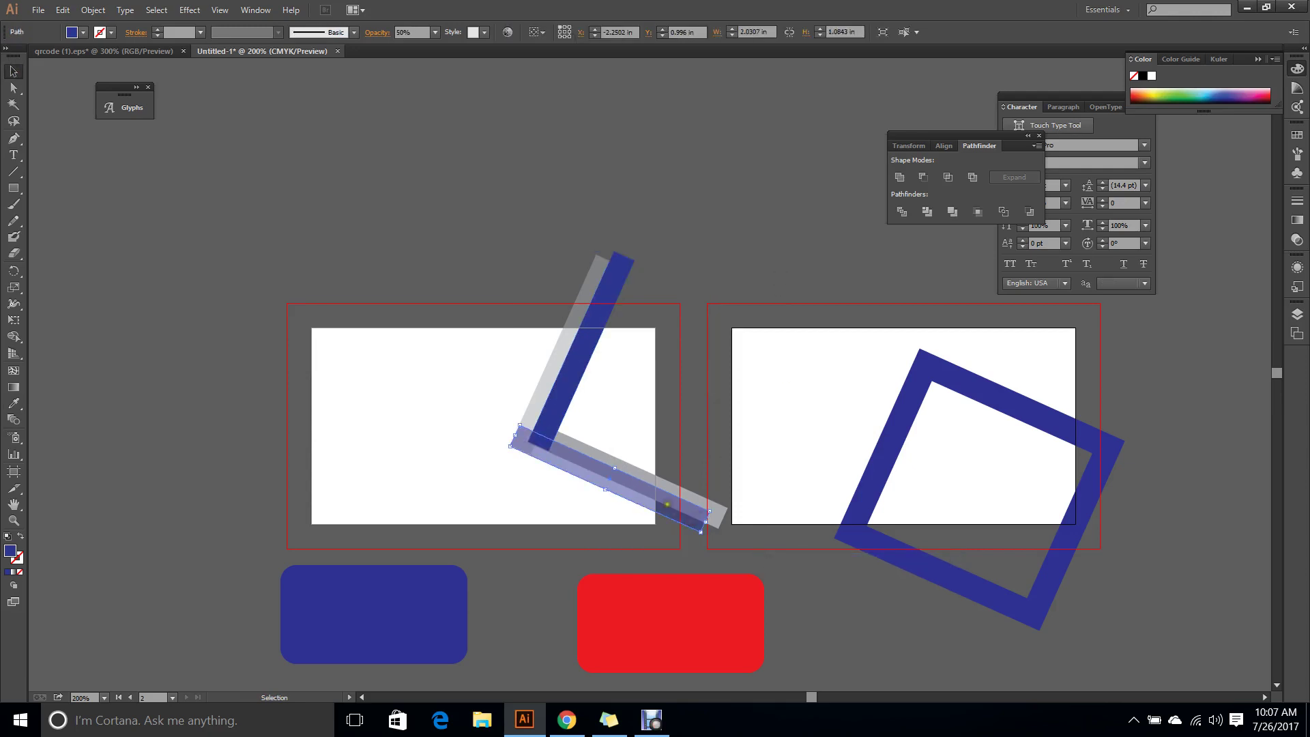
pyautogui.press('i')
pyautogui.click(553, 365)
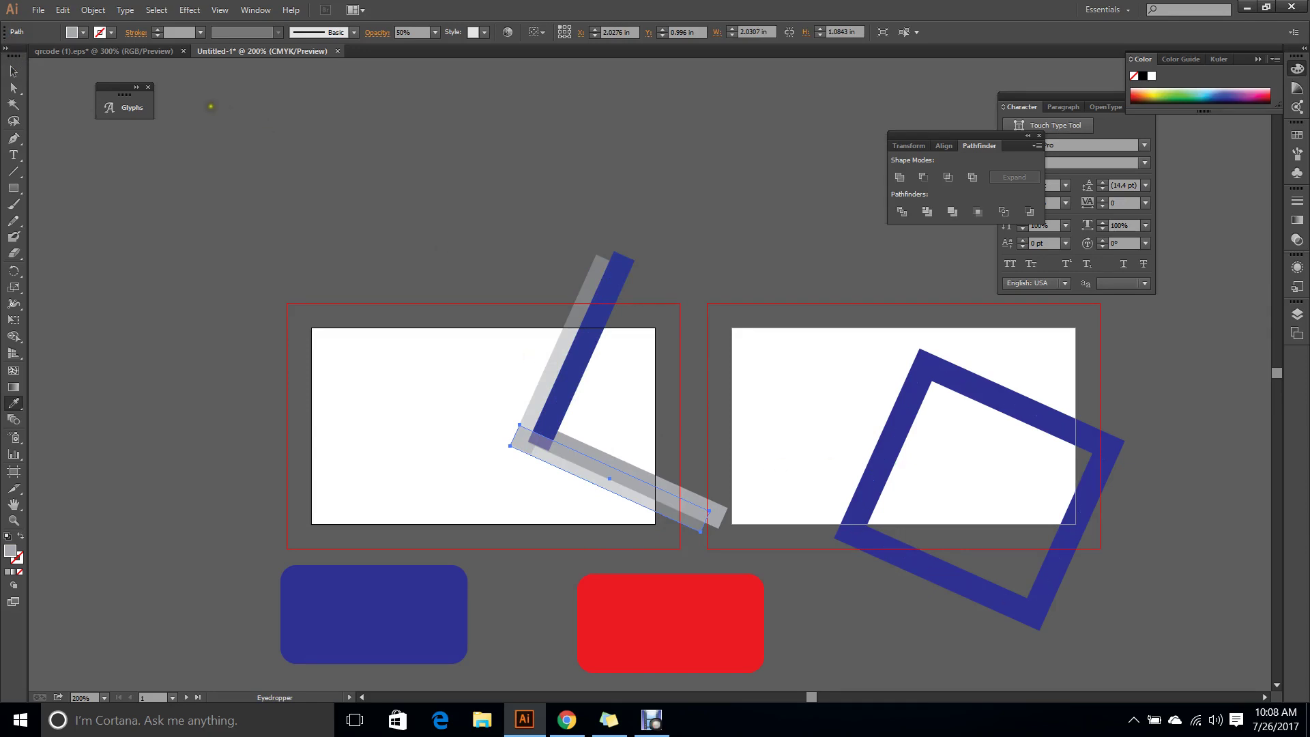
pyautogui.click(14, 72)
pyautogui.click(351, 138)
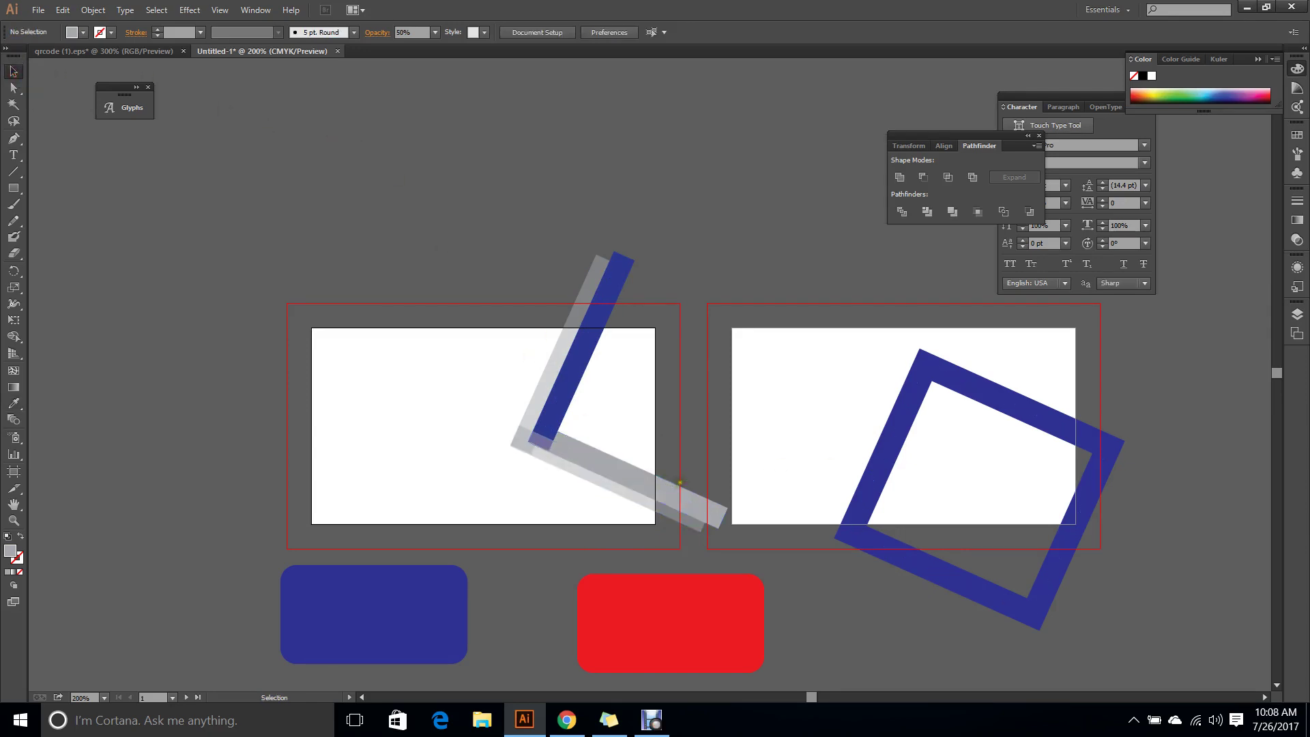
pyautogui.click(680, 487)
pyautogui.press('i')
pyautogui.click(580, 369)
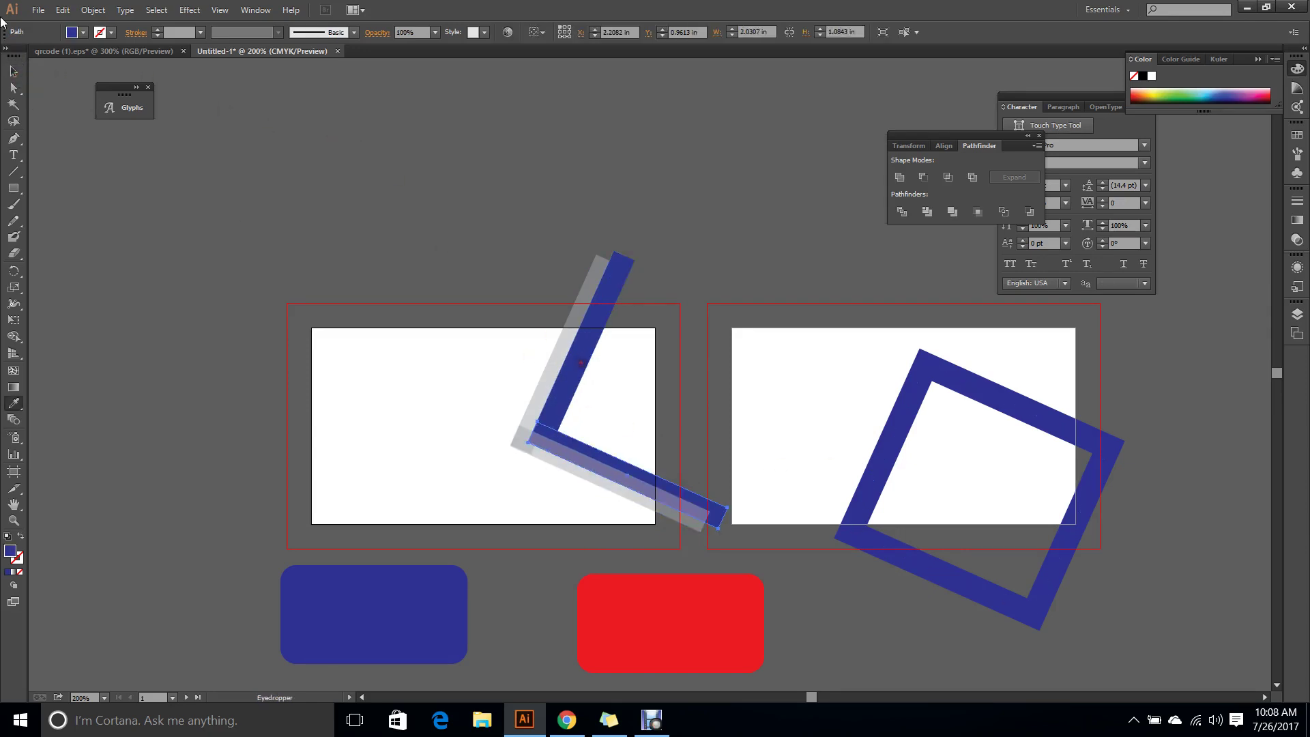
pyautogui.click(22, 65)
pyautogui.rightClick(686, 508)
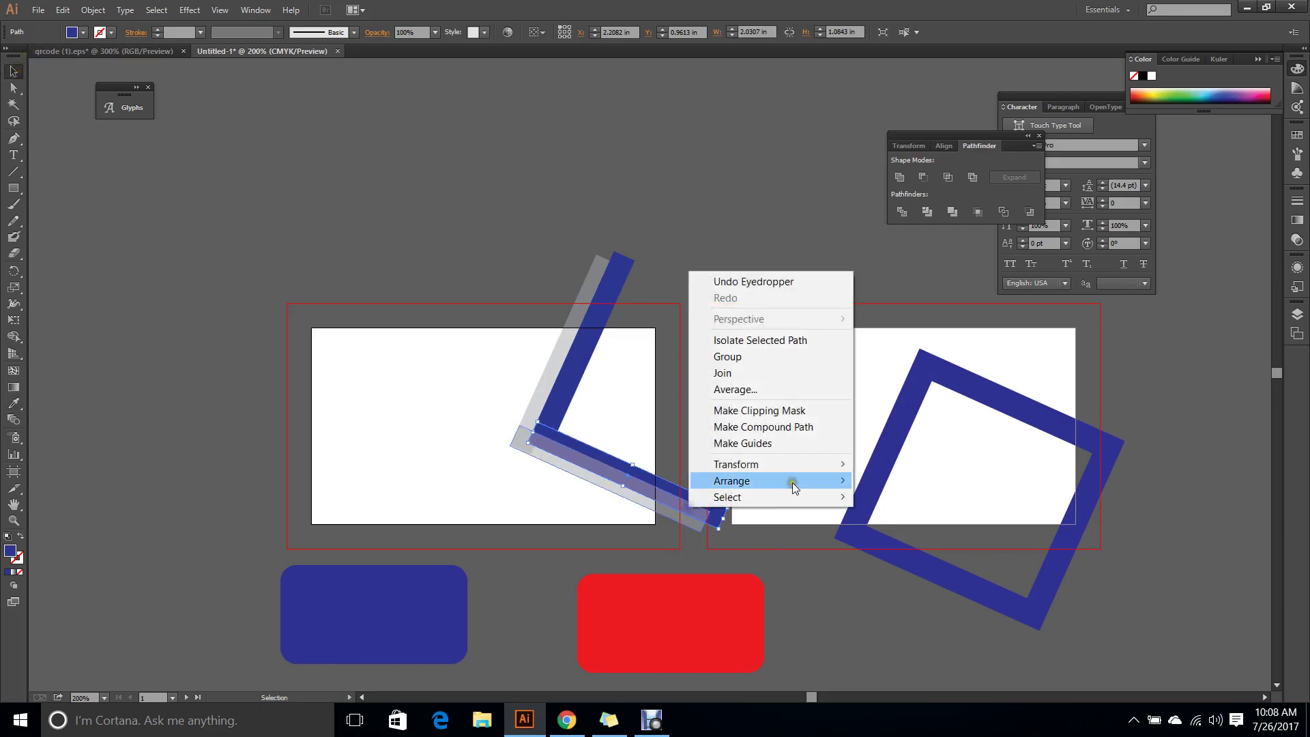
pyautogui.moveTo(794, 481)
pyautogui.click(879, 482)
pyautogui.click(777, 191)
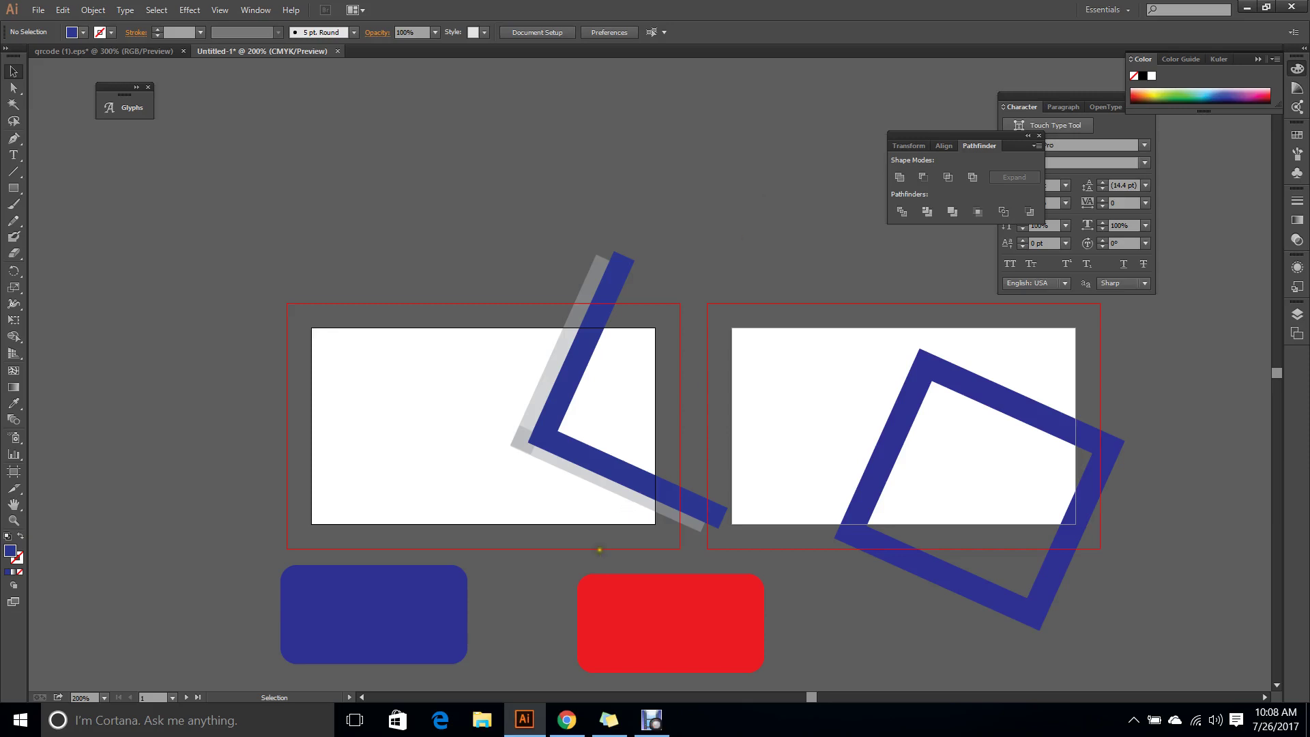
# Set both grey bars to 100% opacity and give the vertical bar a lighter grey fill.
pyautogui.click(609, 492)
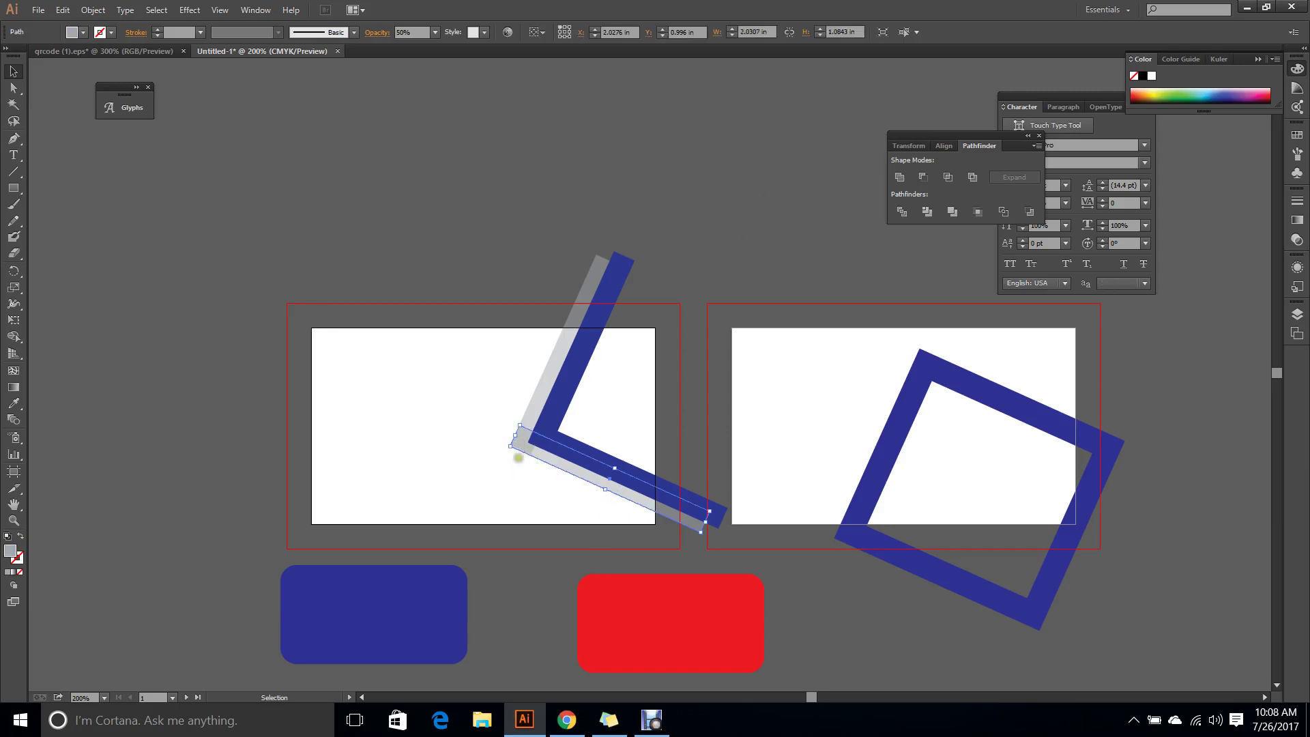
pyautogui.click(434, 33)
pyautogui.click(459, 191)
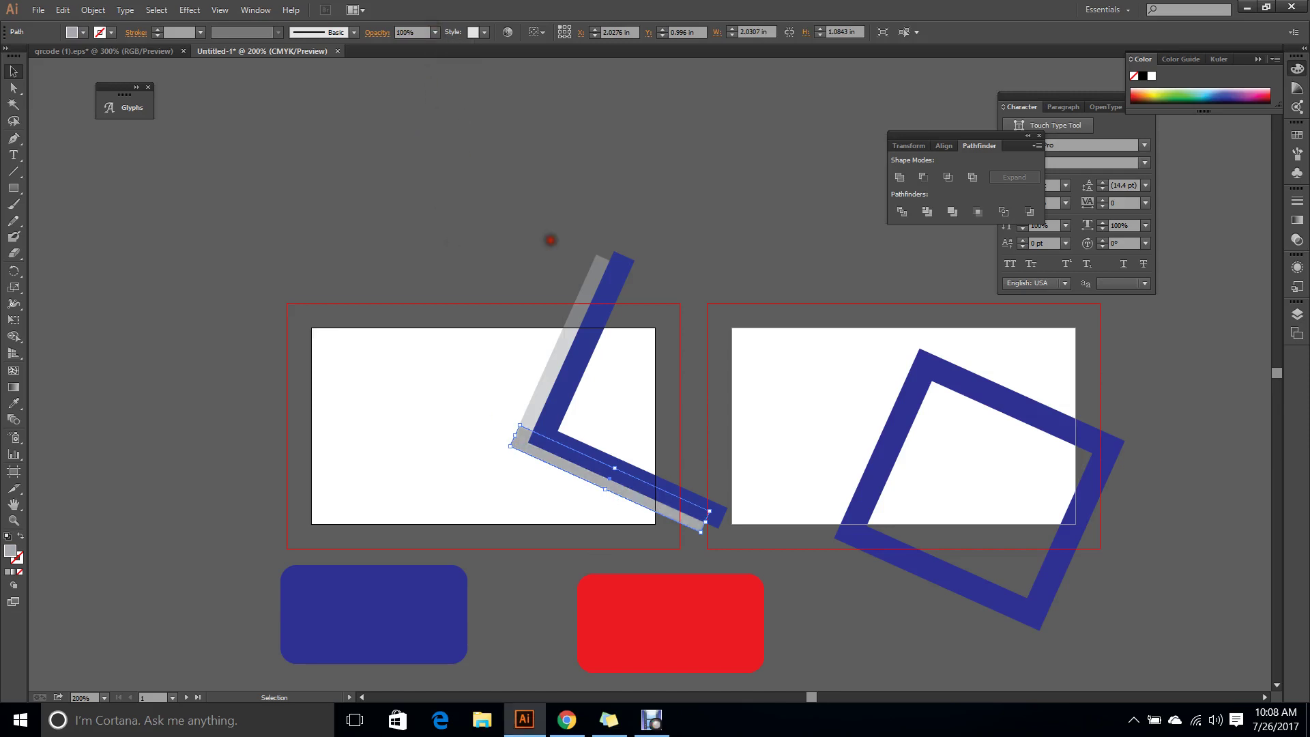
pyautogui.click(590, 283)
pyautogui.click(435, 32)
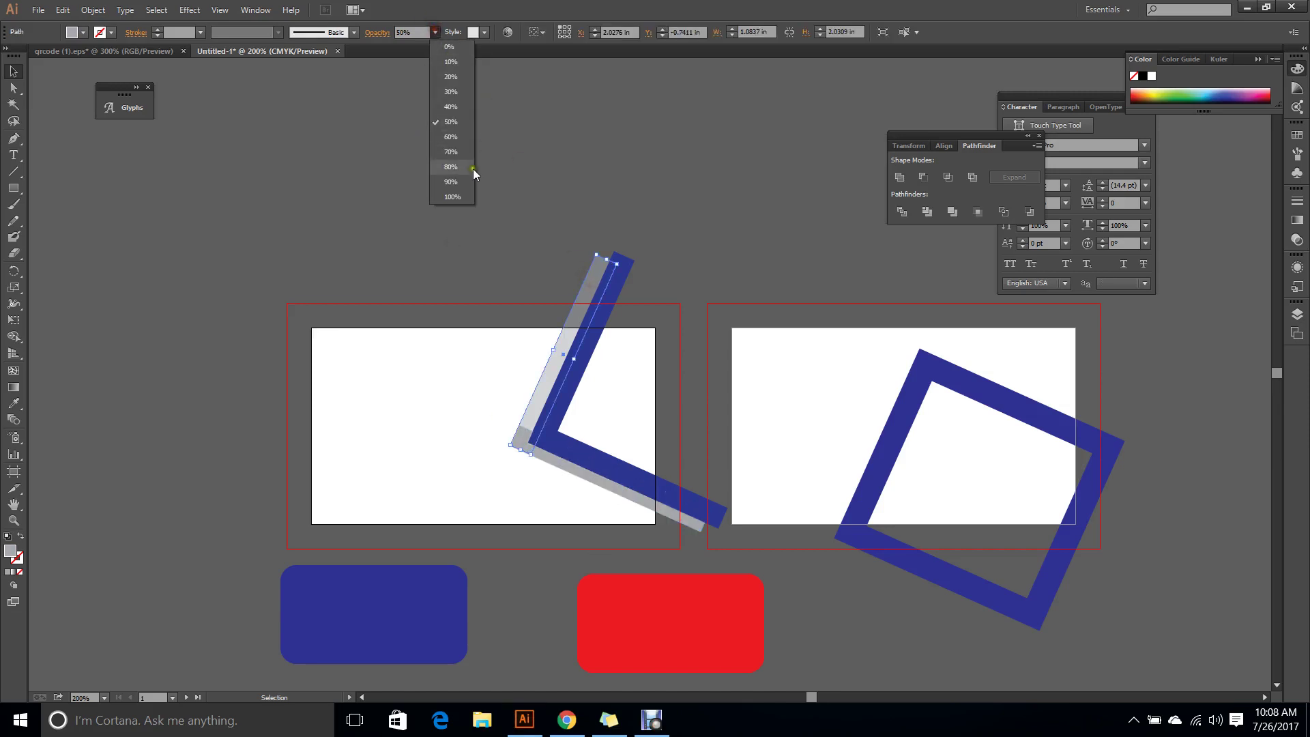
pyautogui.click(468, 197)
pyautogui.click(71, 32)
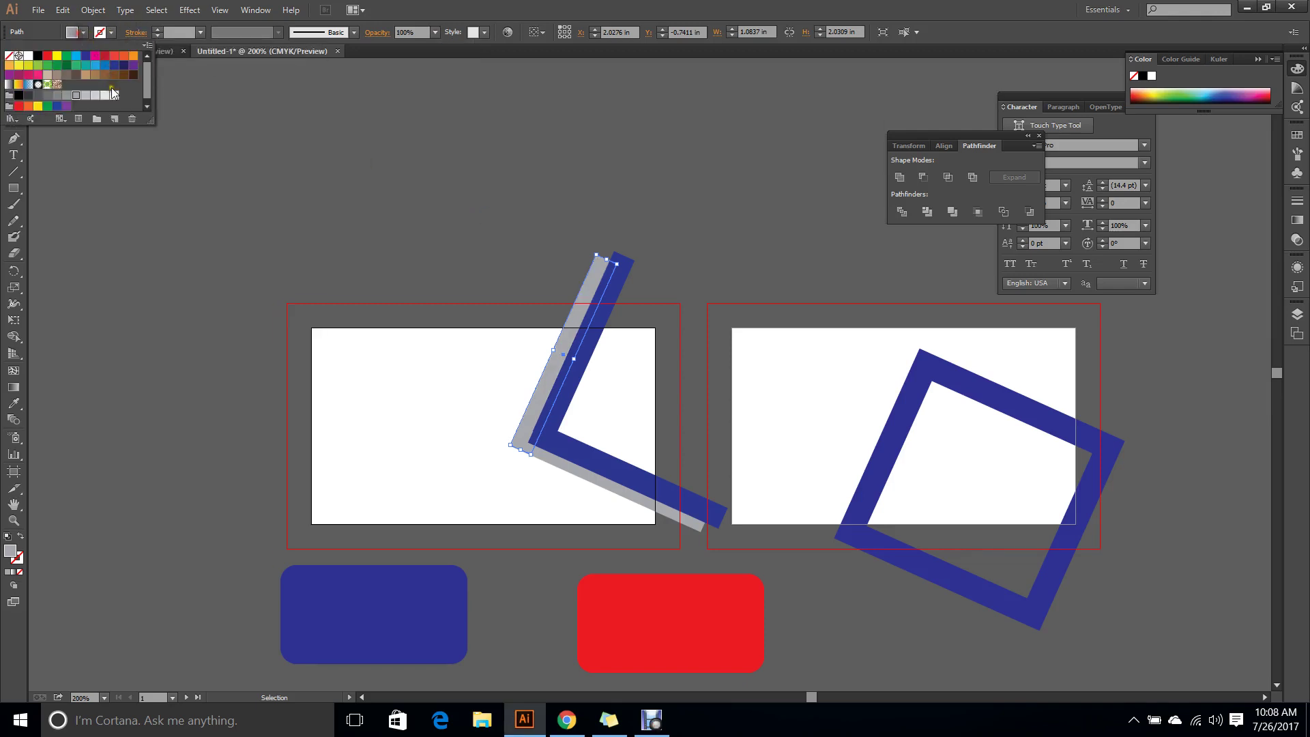
pyautogui.click(96, 95)
pyautogui.click(377, 127)
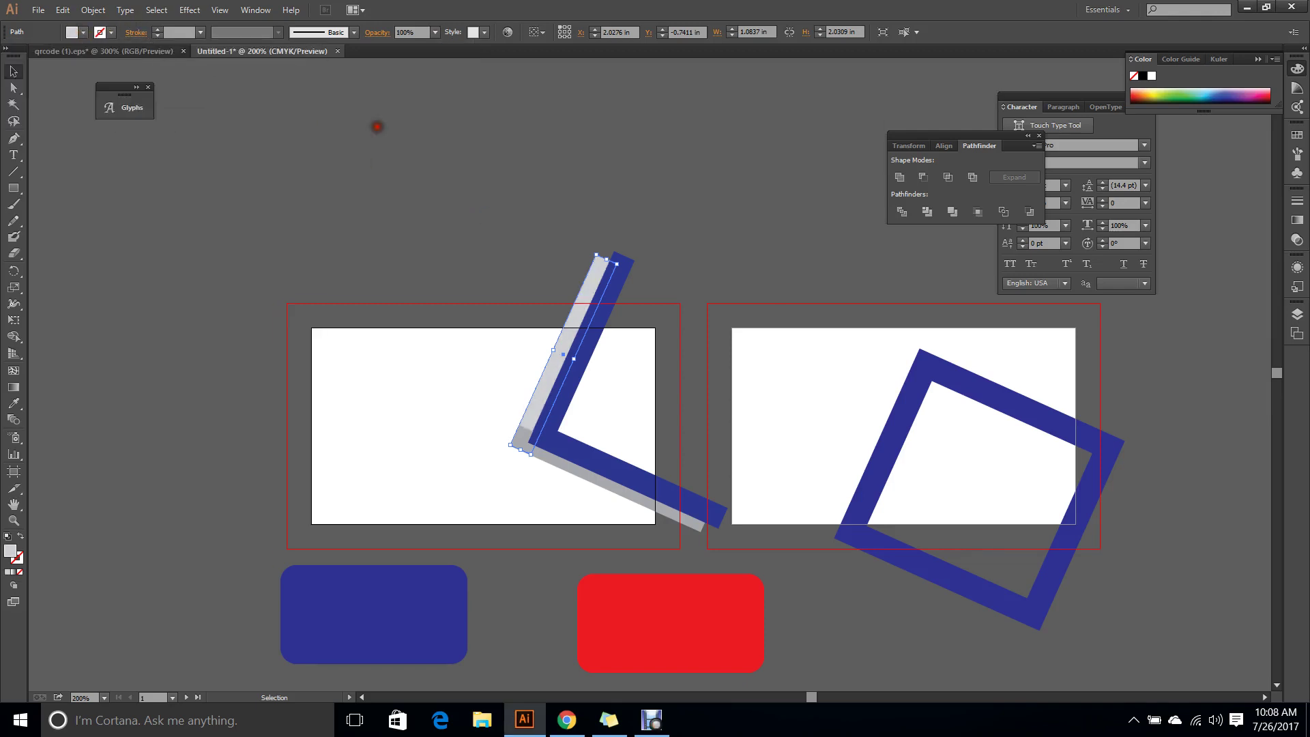
pyautogui.click(377, 126)
# Fill the horizontal bar light grey, match the L-shaped bar to it with the Eyedropper, then view the reference.
pyautogui.click(673, 520)
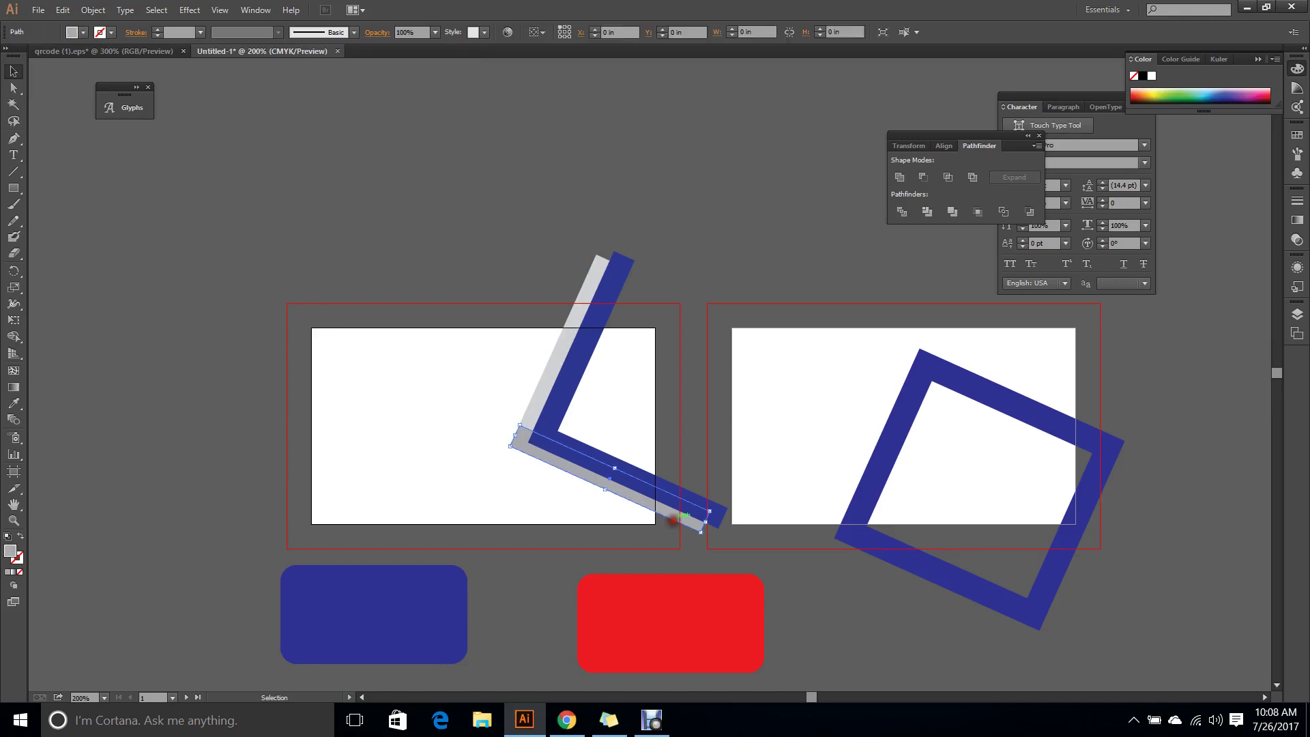
pyautogui.click(72, 32)
pyautogui.click(104, 95)
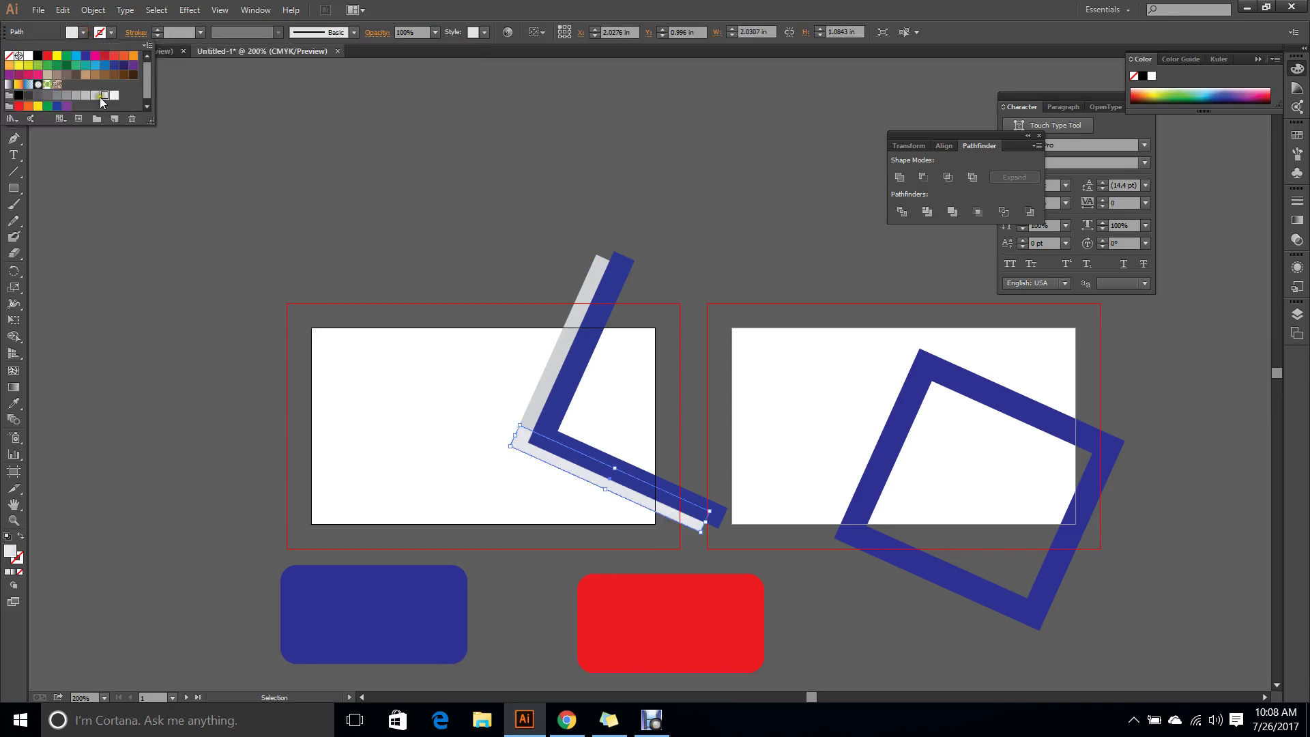
pyautogui.click(471, 201)
pyautogui.click(471, 201)
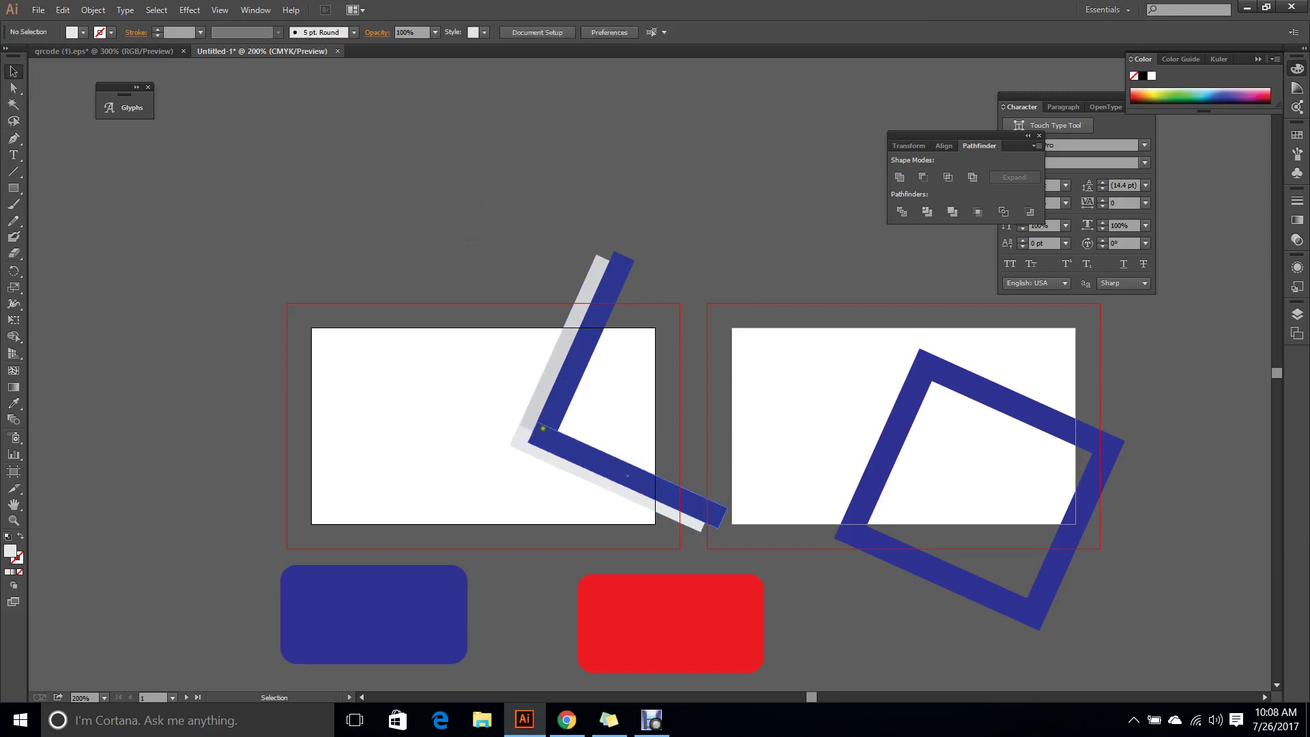
pyautogui.click(542, 456)
pyautogui.press('i')
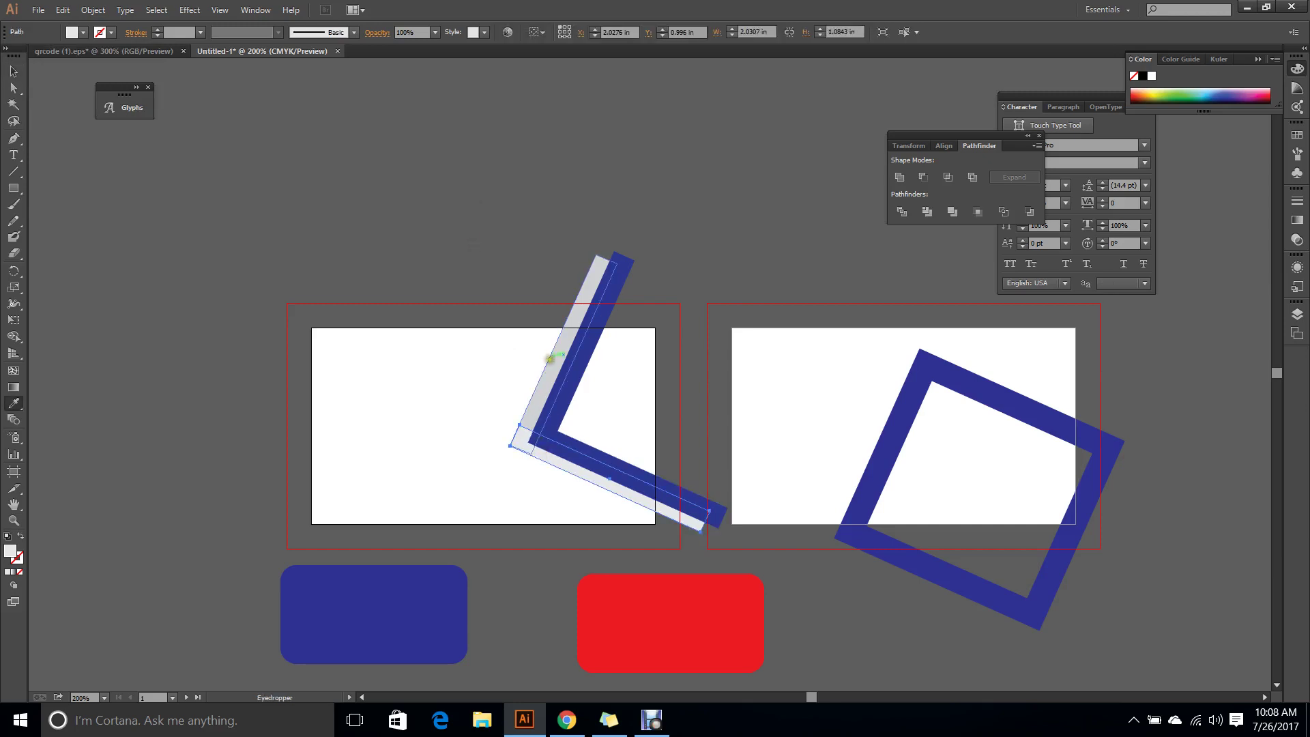
pyautogui.click(551, 360)
pyautogui.click(14, 71)
pyautogui.click(251, 155)
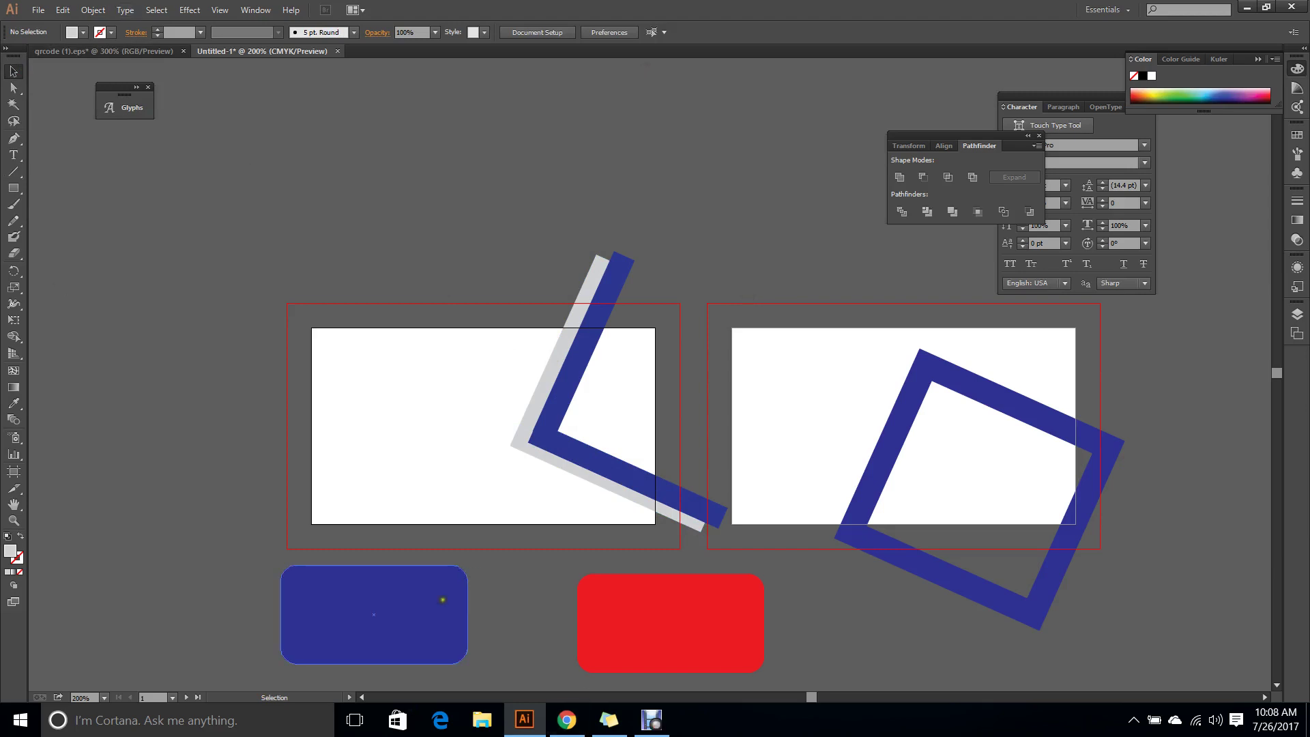
pyautogui.click(567, 720)
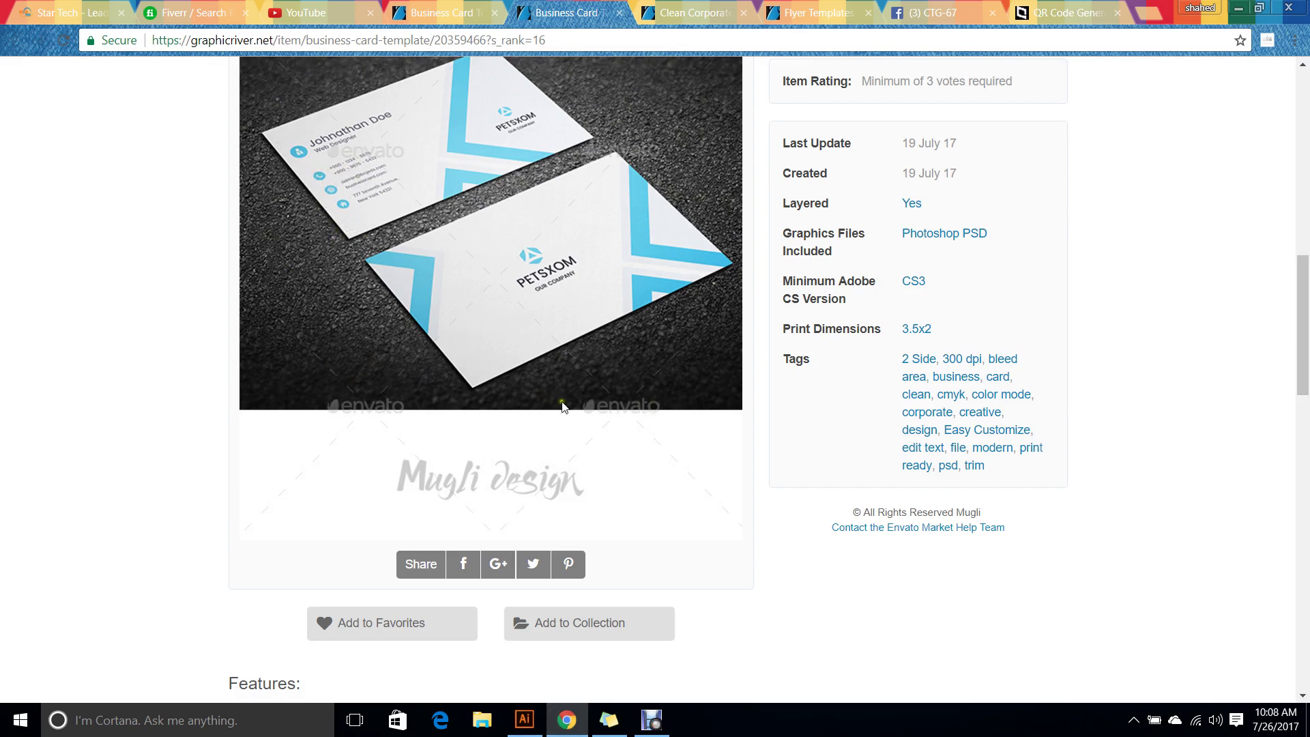
# Browse the business card listing and open Corporate Business Card V.31 in a new tab.
pyautogui.click(653, 7)
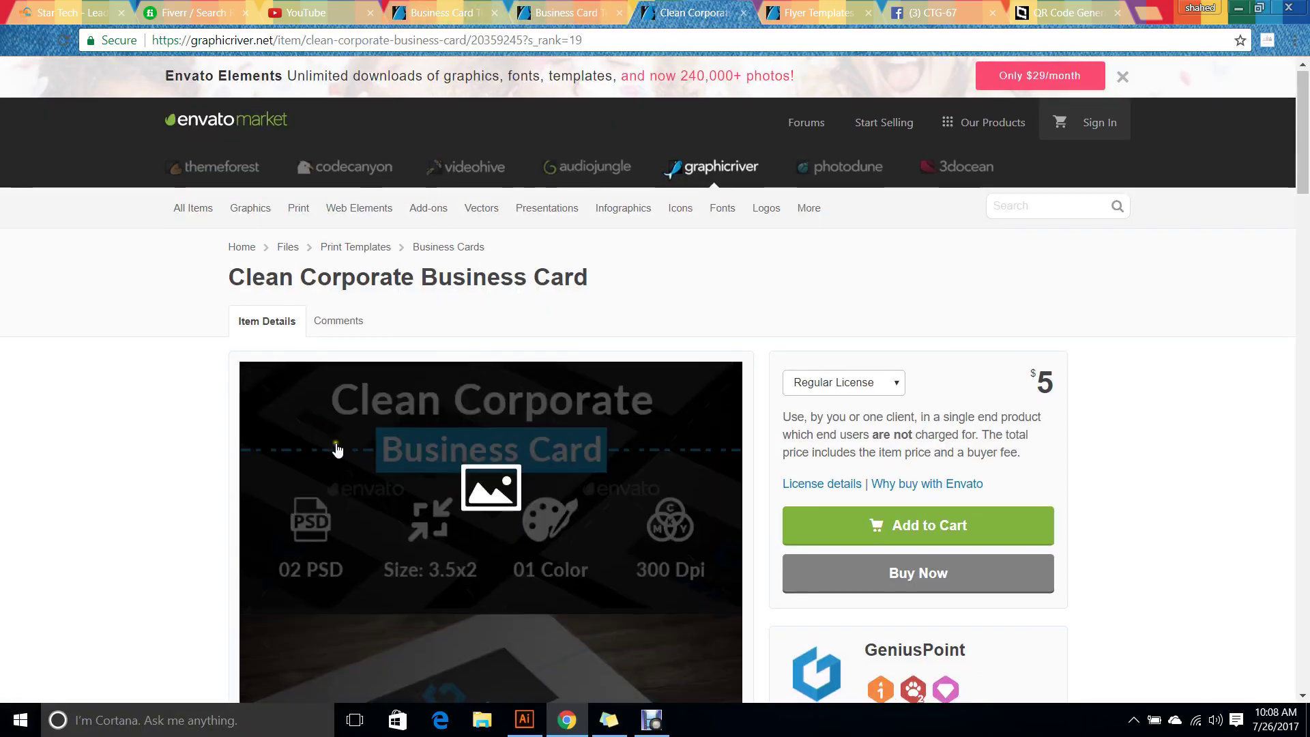
pyautogui.scroll(-6, 123, 503)
pyautogui.hotkey('ctrl', '4')
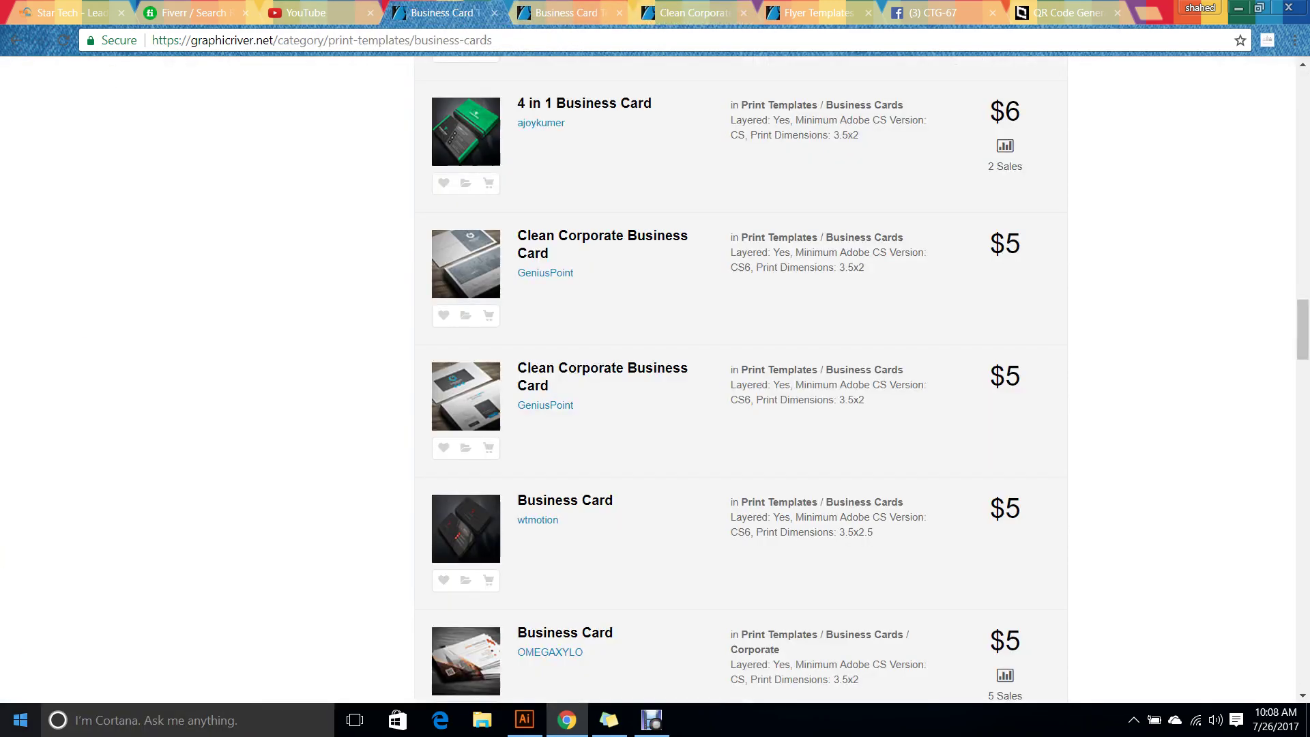
pyautogui.scroll(-5, 196, 394)
pyautogui.scroll(-10, 89, 529)
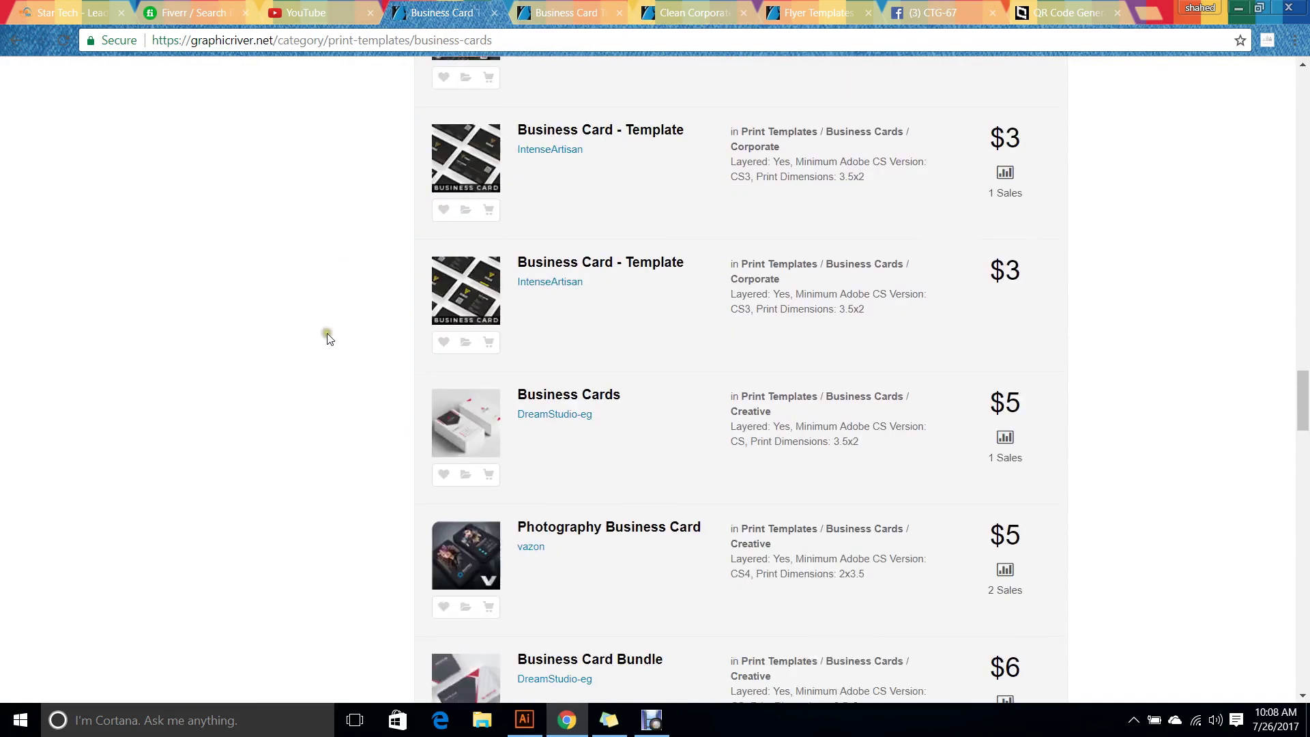
pyautogui.scroll(-6, 58, 408)
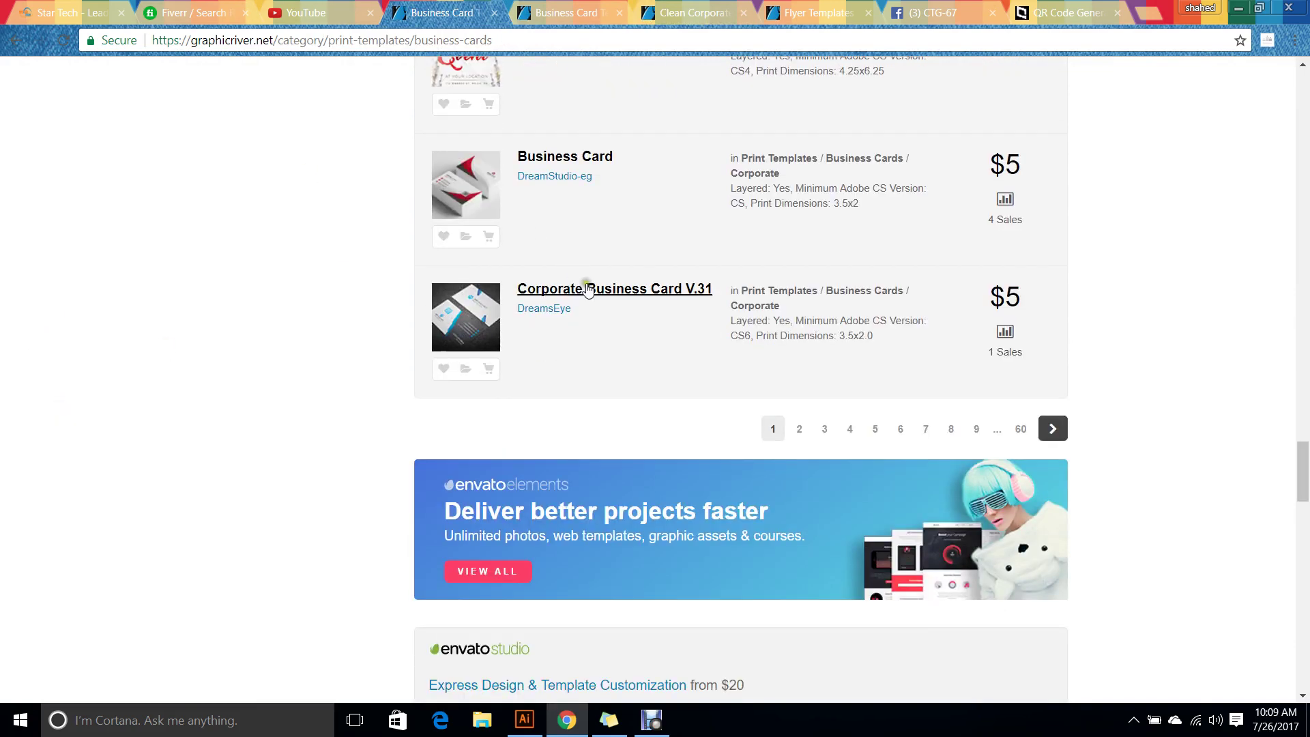
pyautogui.rightClick(587, 289)
pyautogui.click(606, 296)
# Go to page 2 of the listings and review the PETSXOM, Clean Corporate and V.31 item pages.
pyautogui.click(810, 428)
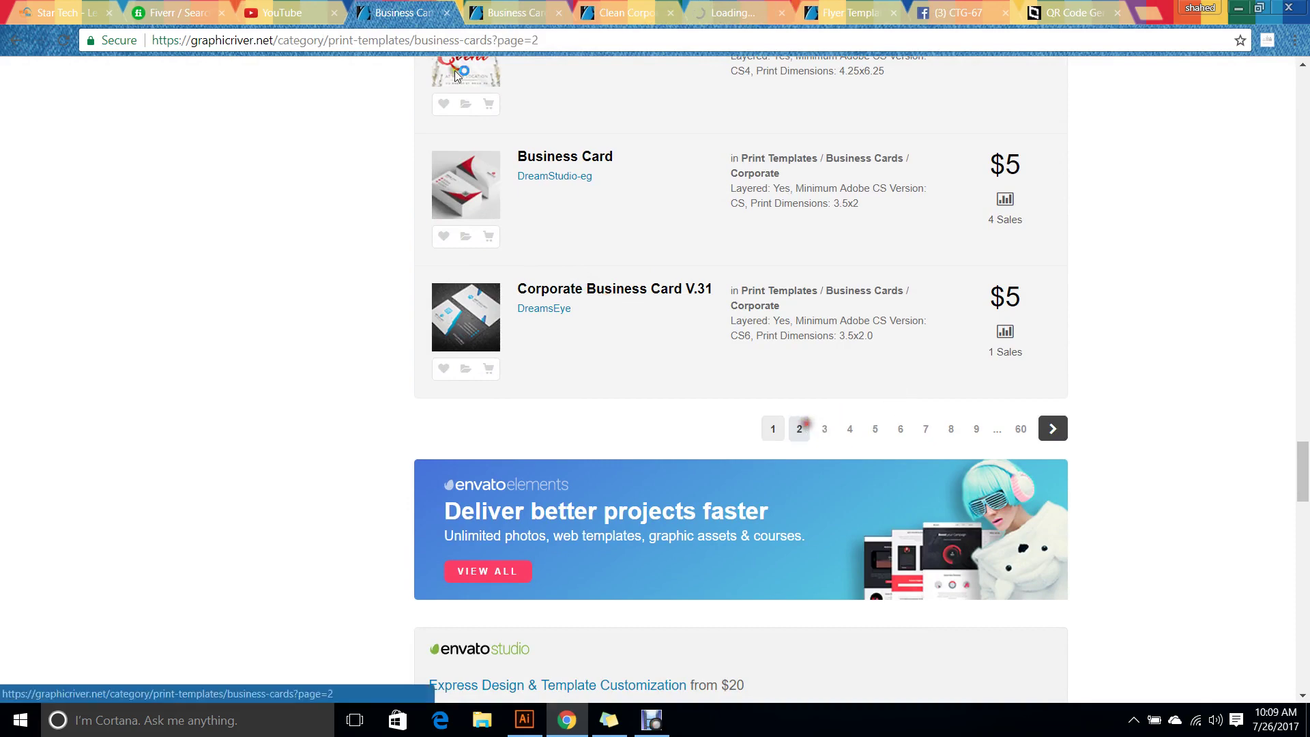
pyautogui.click(530, 7)
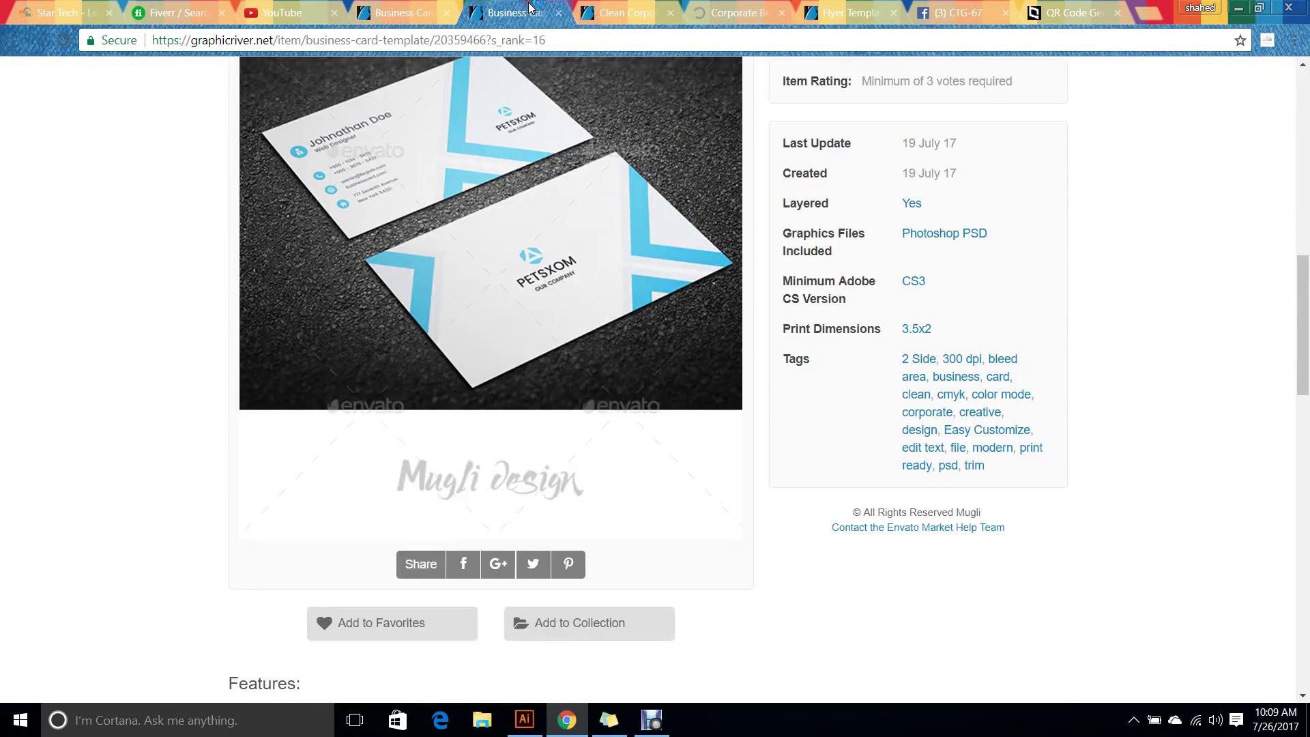
pyautogui.click(624, 9)
pyautogui.click(720, 6)
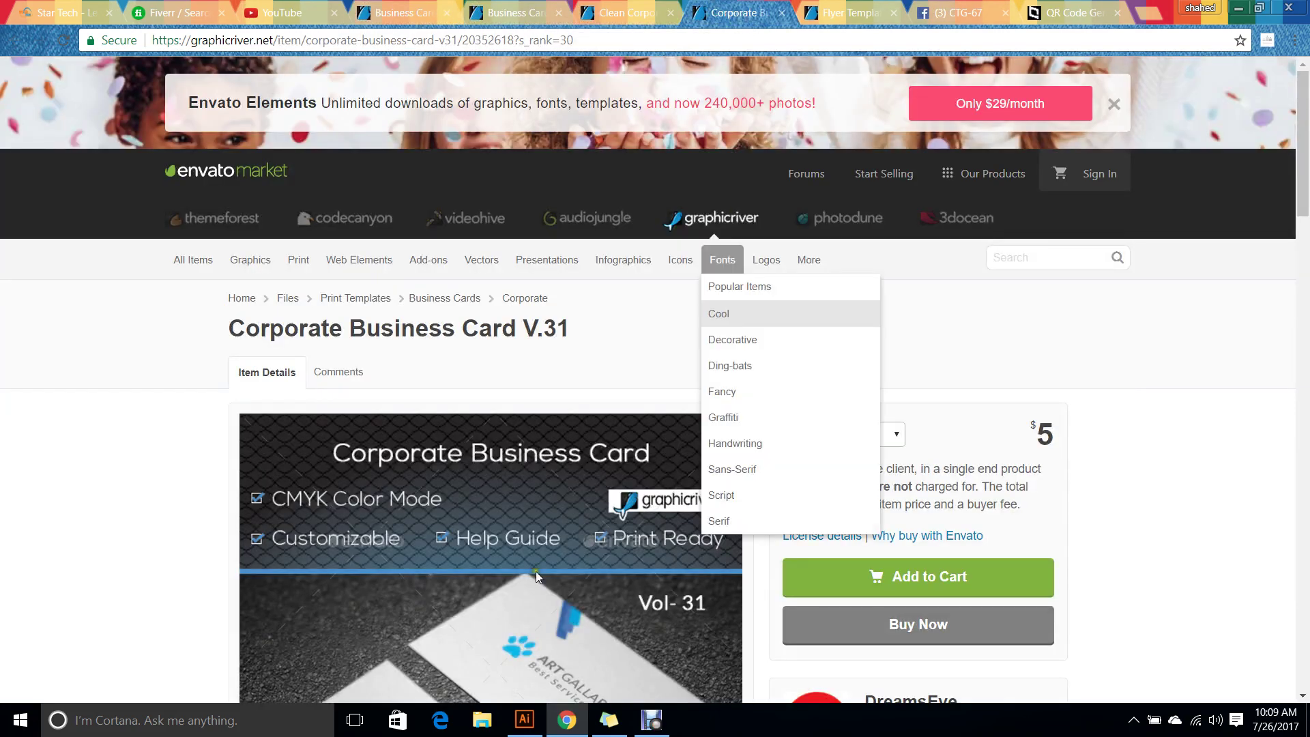
pyautogui.scroll(-7, 82, 629)
pyautogui.scroll(-5, 75, 614)
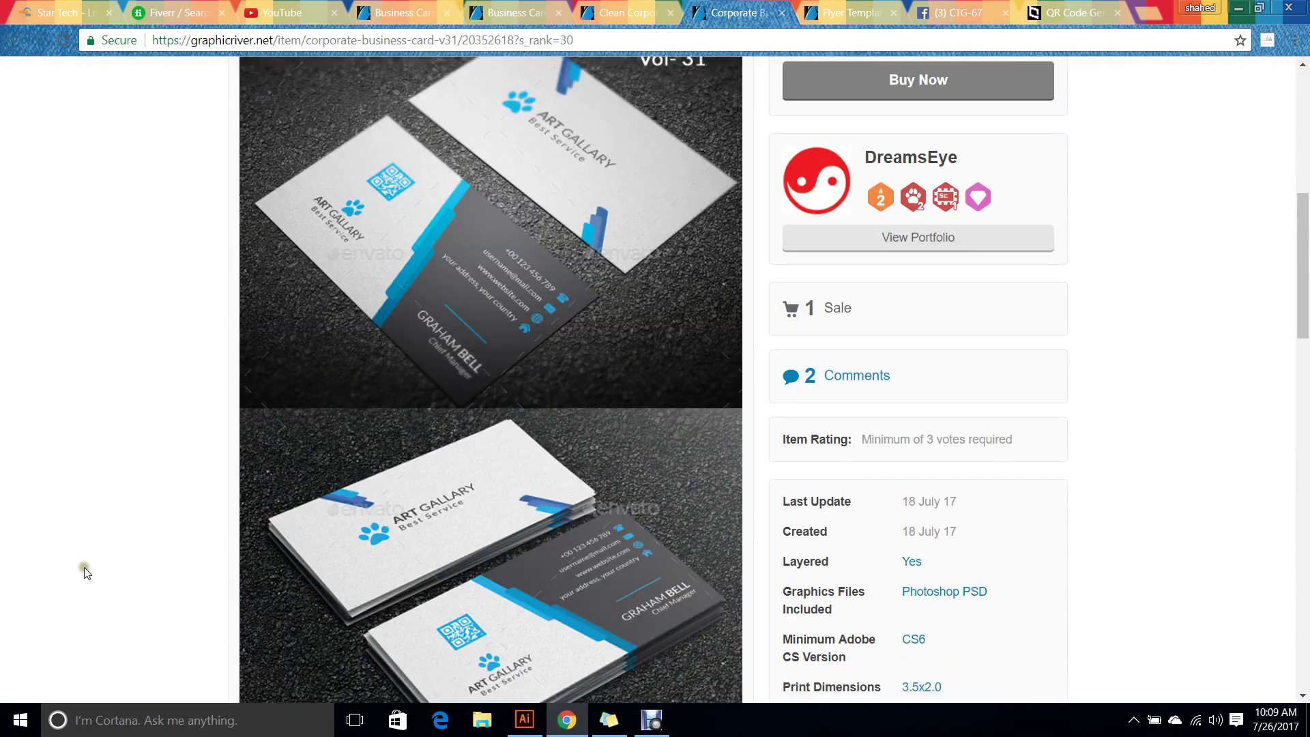
# Scroll through page 2 of the business card listing and move on to page 3.
pyautogui.hotkey('ctrl', 'shift', 'Tab')
pyautogui.hotkey('ctrl', 'shift', 'Tab')
pyautogui.hotkey('ctrl', 'shift', 'Tab')
pyautogui.scroll(-5, 73, 286)
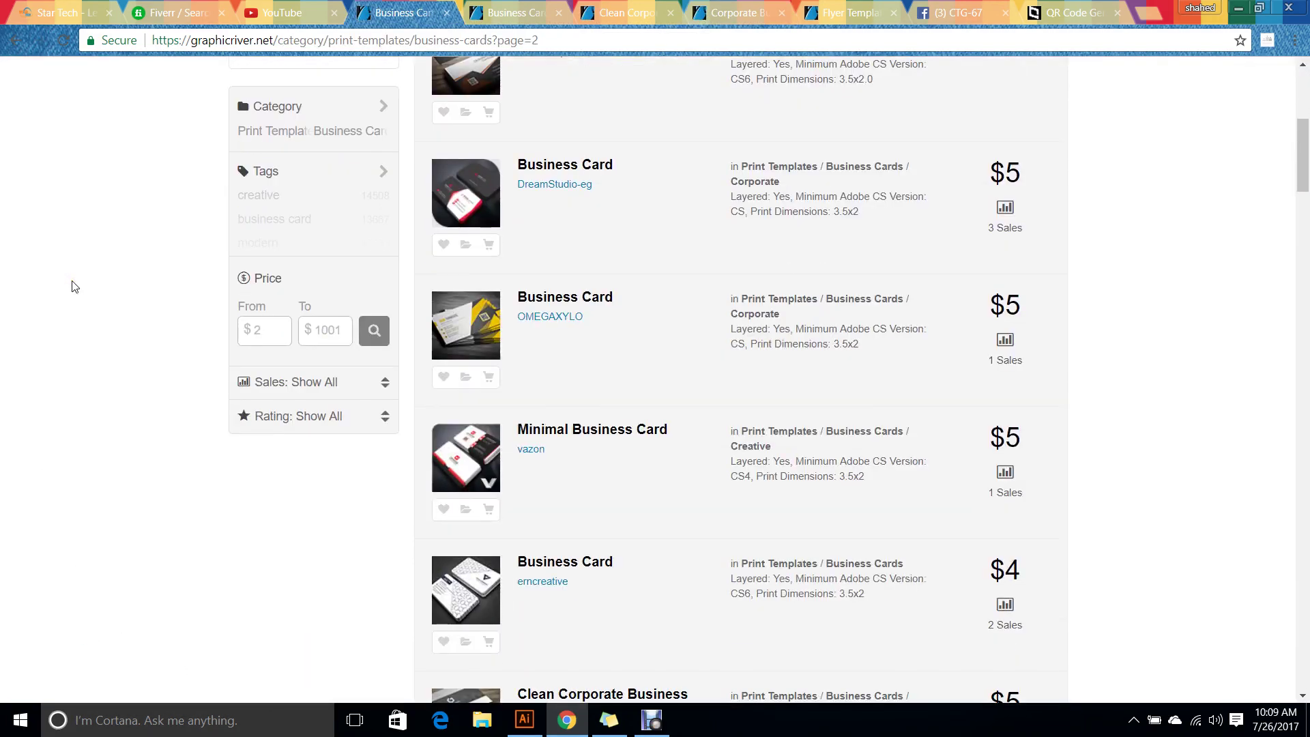
pyautogui.scroll(-3, 76, 287)
pyautogui.scroll(-7, 109, 409)
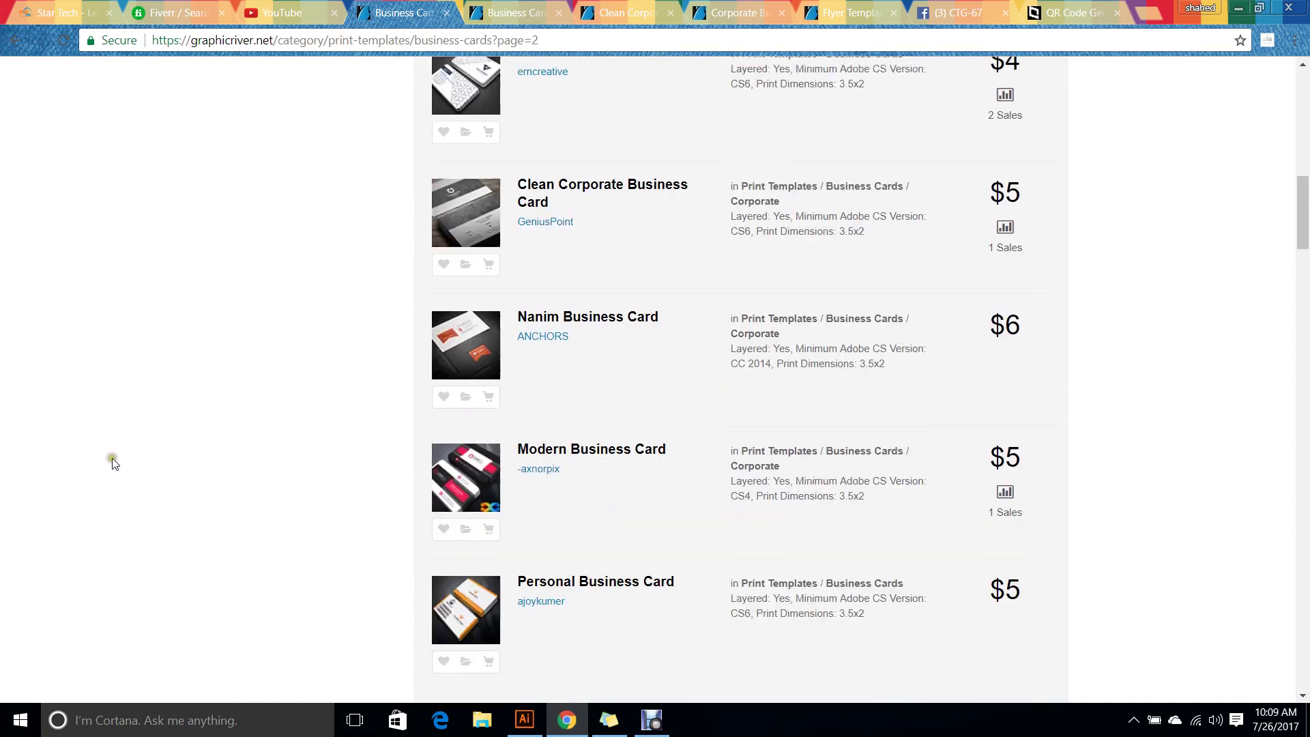
pyautogui.scroll(-6, 24, 450)
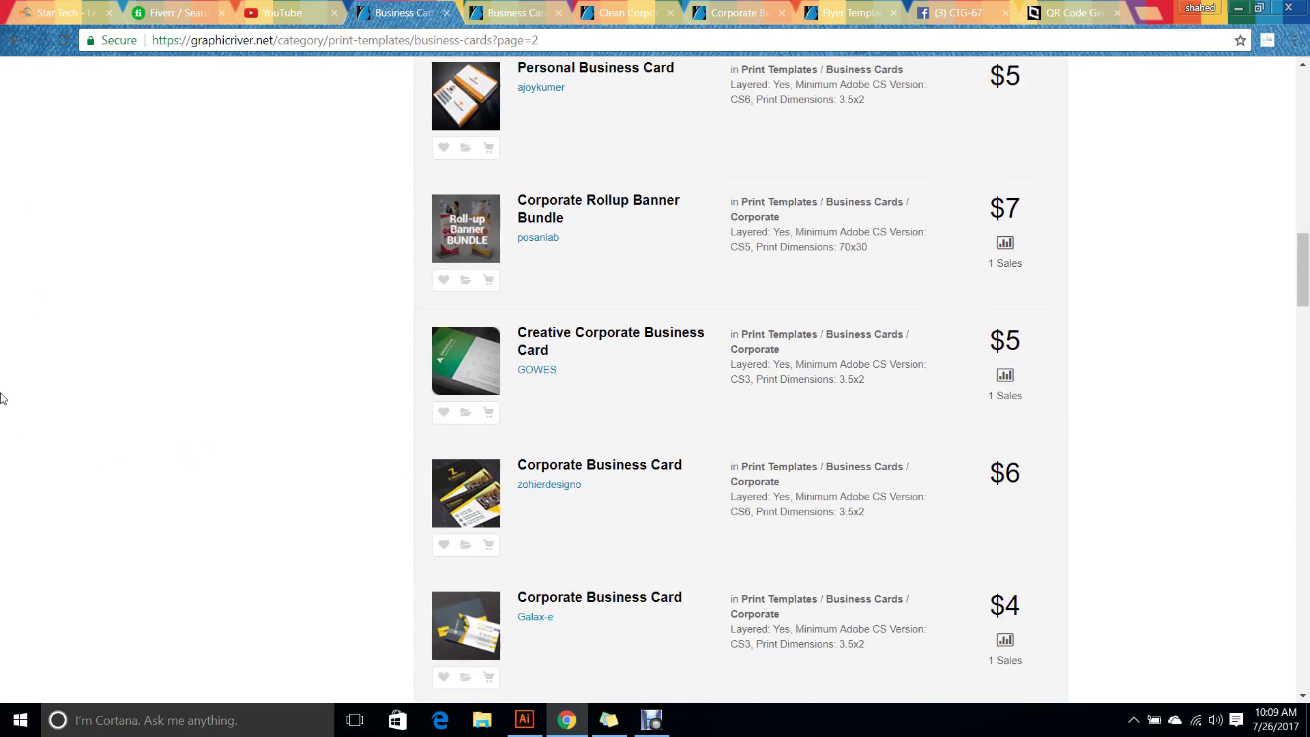
pyautogui.scroll(-6, 9, 430)
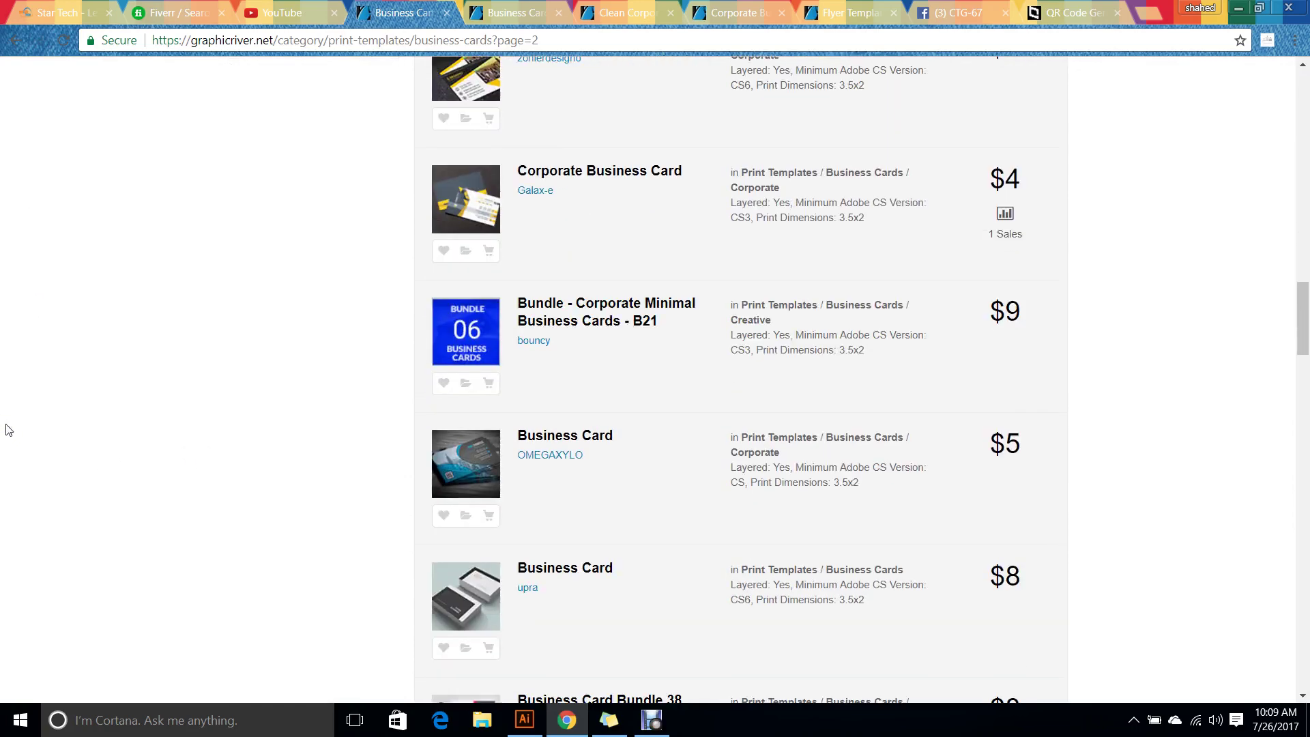
pyautogui.scroll(-11, 9, 430)
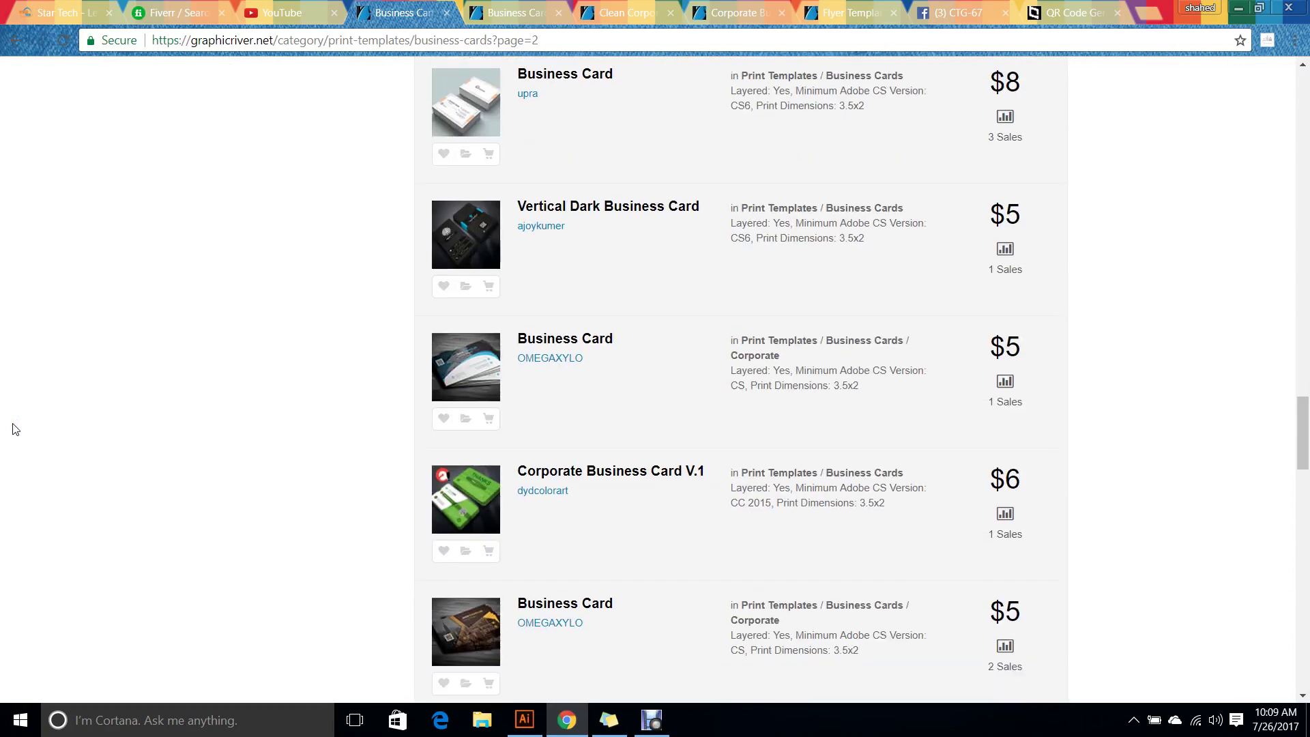
pyautogui.scroll(-5, 16, 428)
pyautogui.scroll(-4, 19, 433)
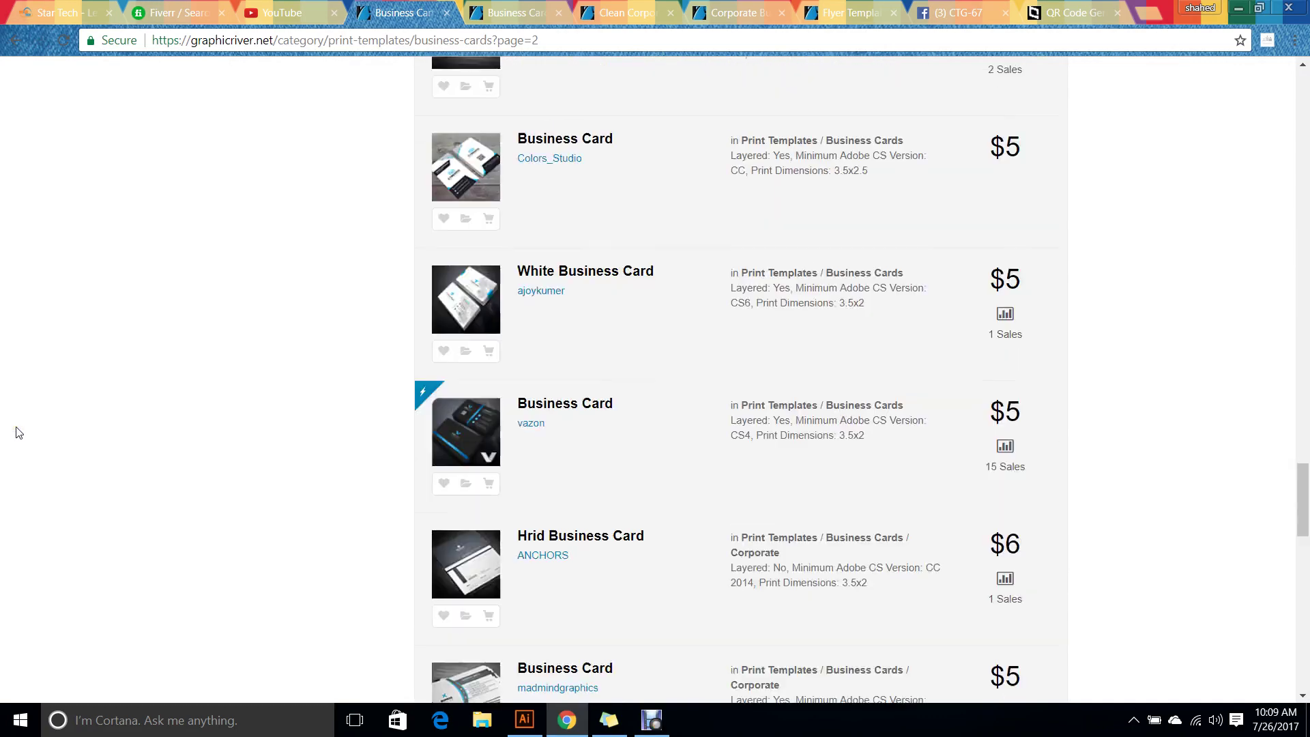
pyautogui.scroll(-4, 19, 433)
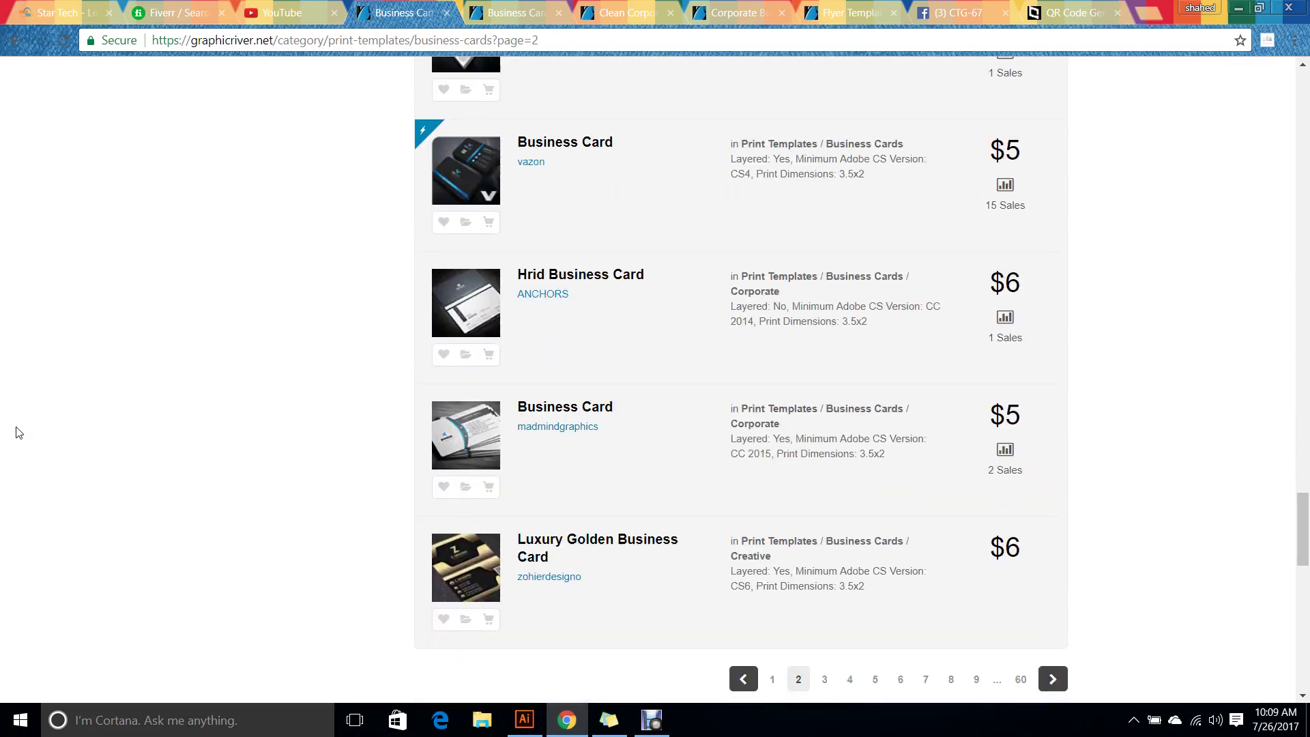
pyautogui.scroll(-8, 15, 430)
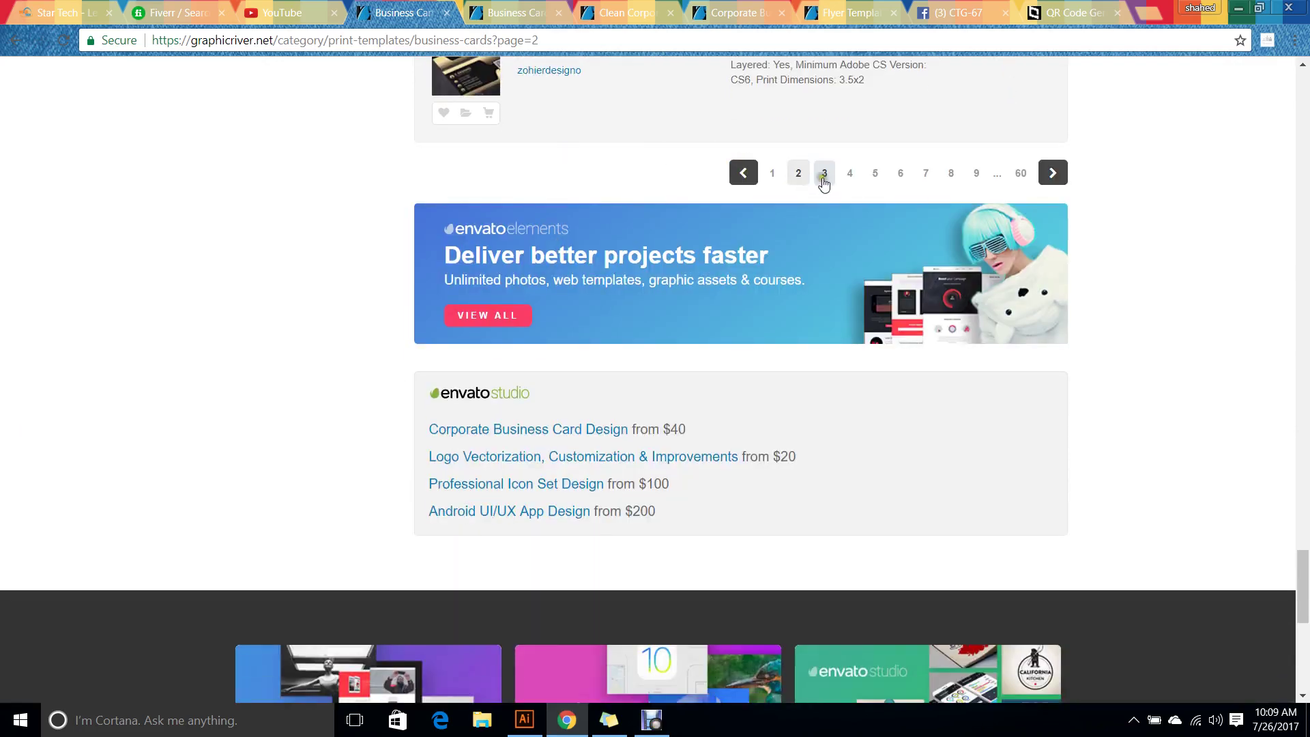
pyautogui.click(824, 175)
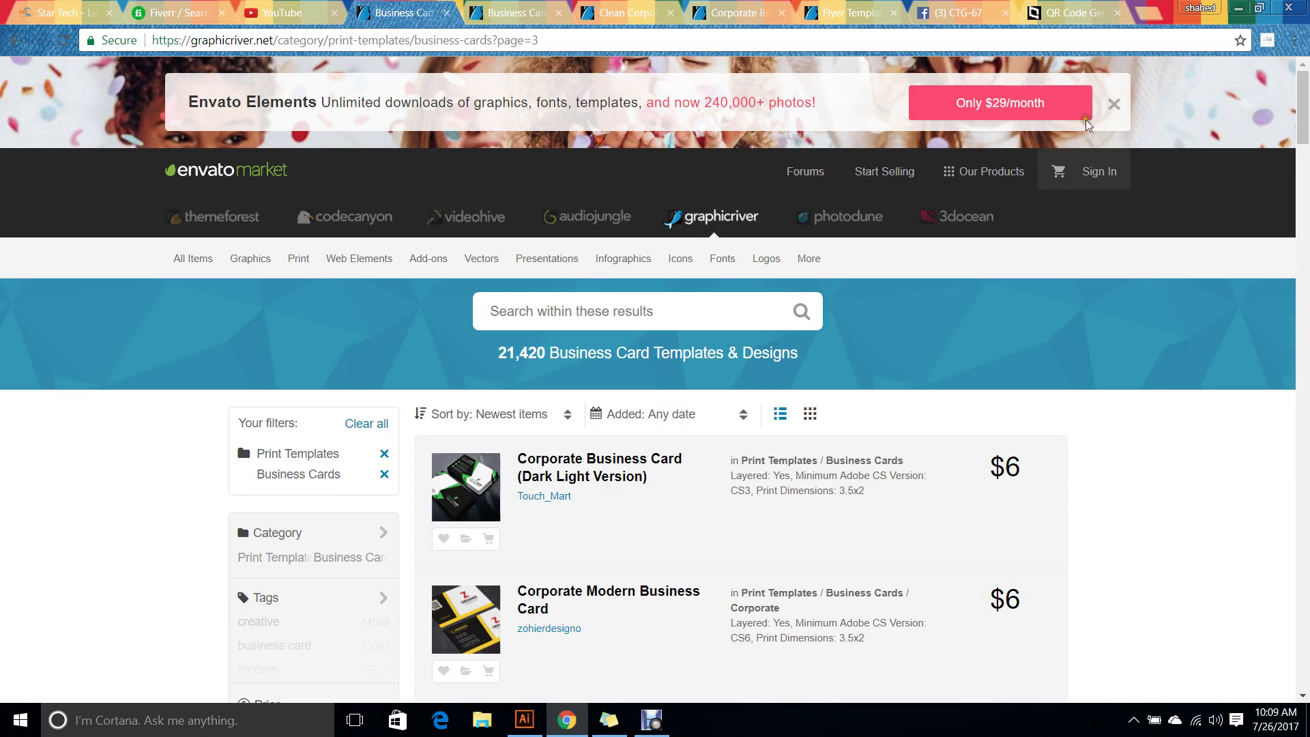
# Scroll down page 3 of the business card templates to the pagination bar.
pyautogui.scroll(-7, 74, 471)
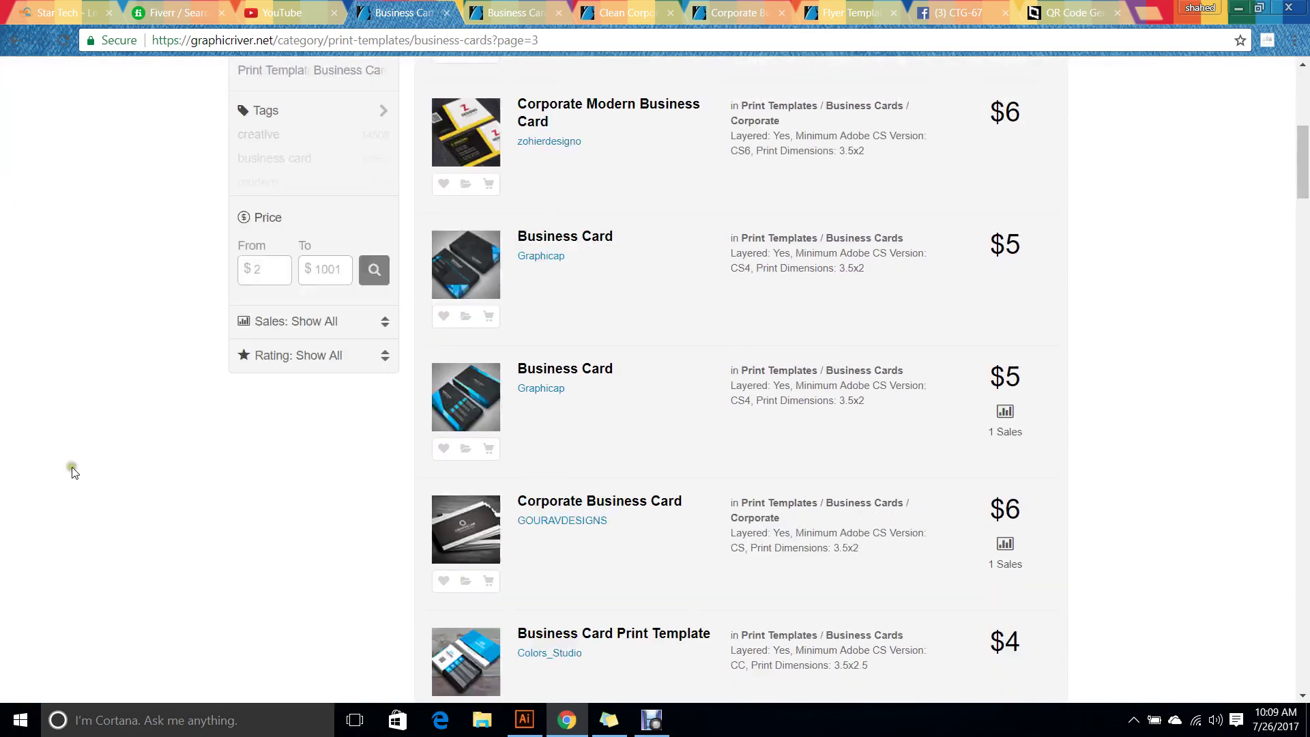
pyautogui.scroll(-12, 74, 471)
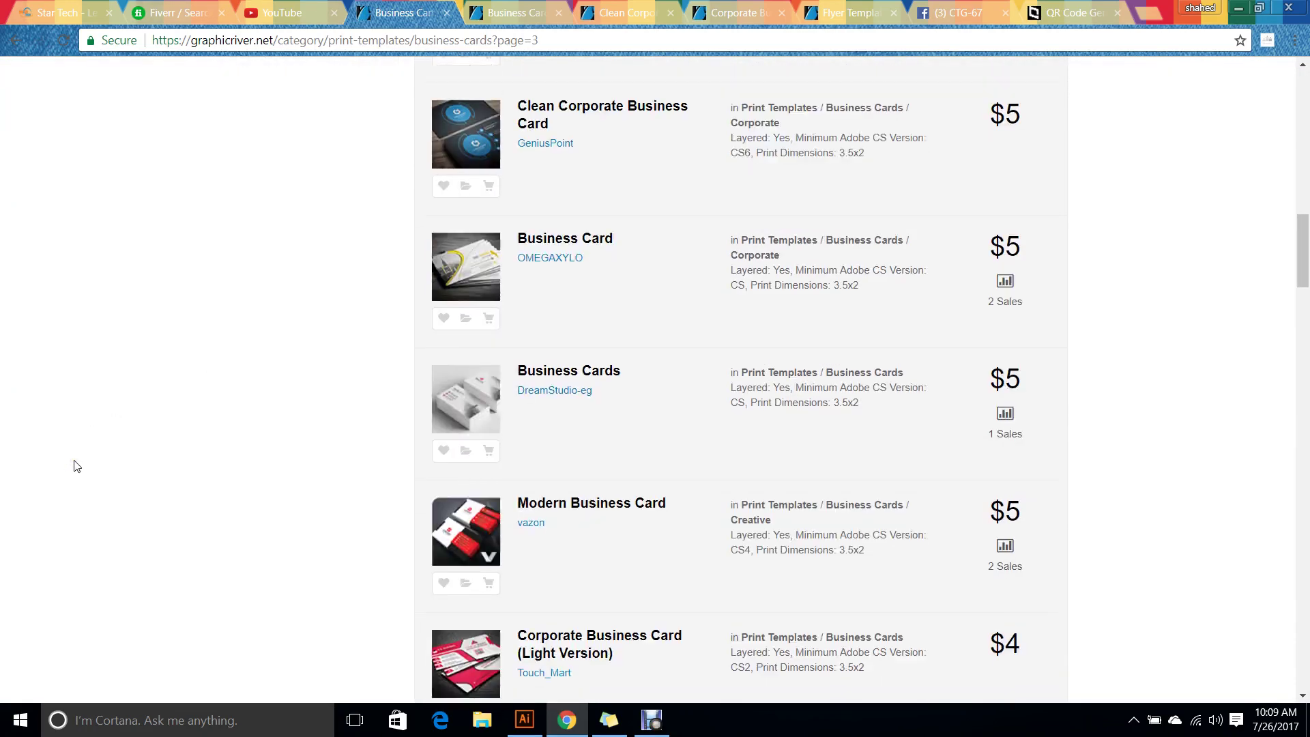
pyautogui.scroll(-4, 76, 463)
pyautogui.scroll(-3, 79, 464)
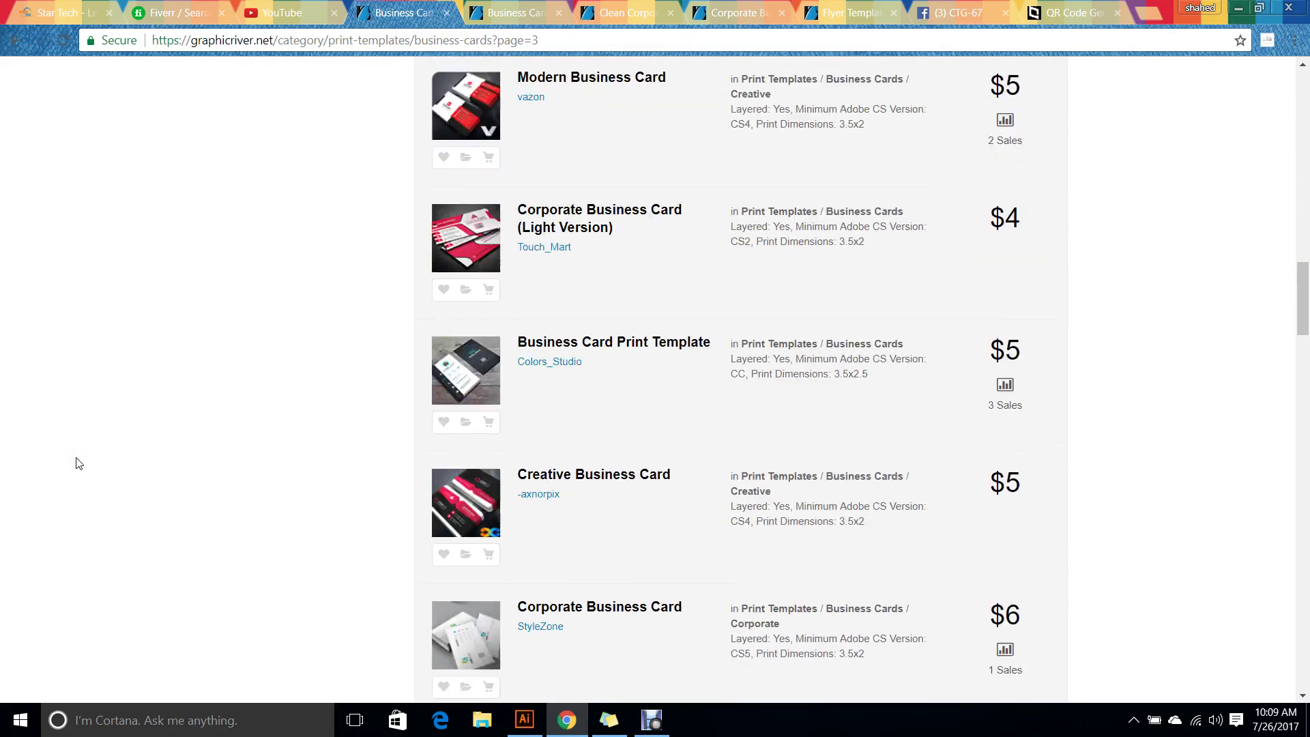
pyautogui.scroll(-8, 78, 464)
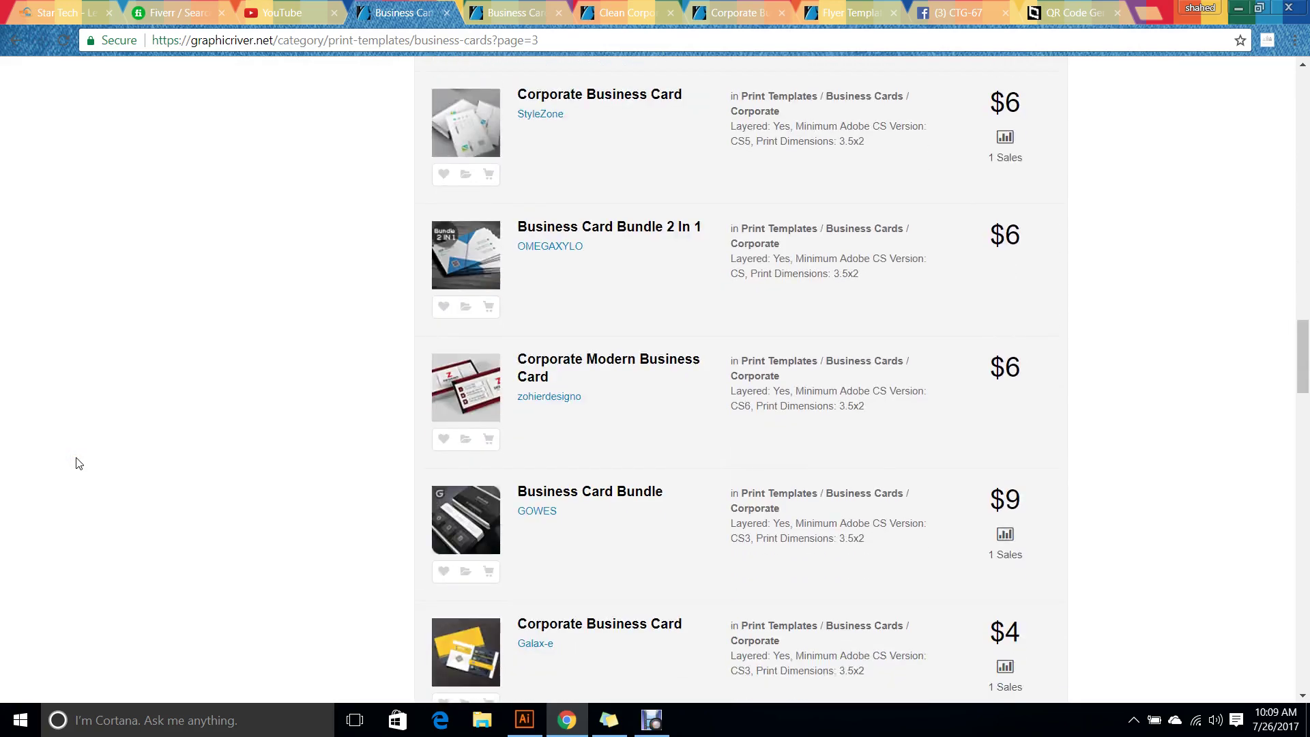
pyautogui.scroll(-4, 79, 463)
pyautogui.scroll(-4, 78, 464)
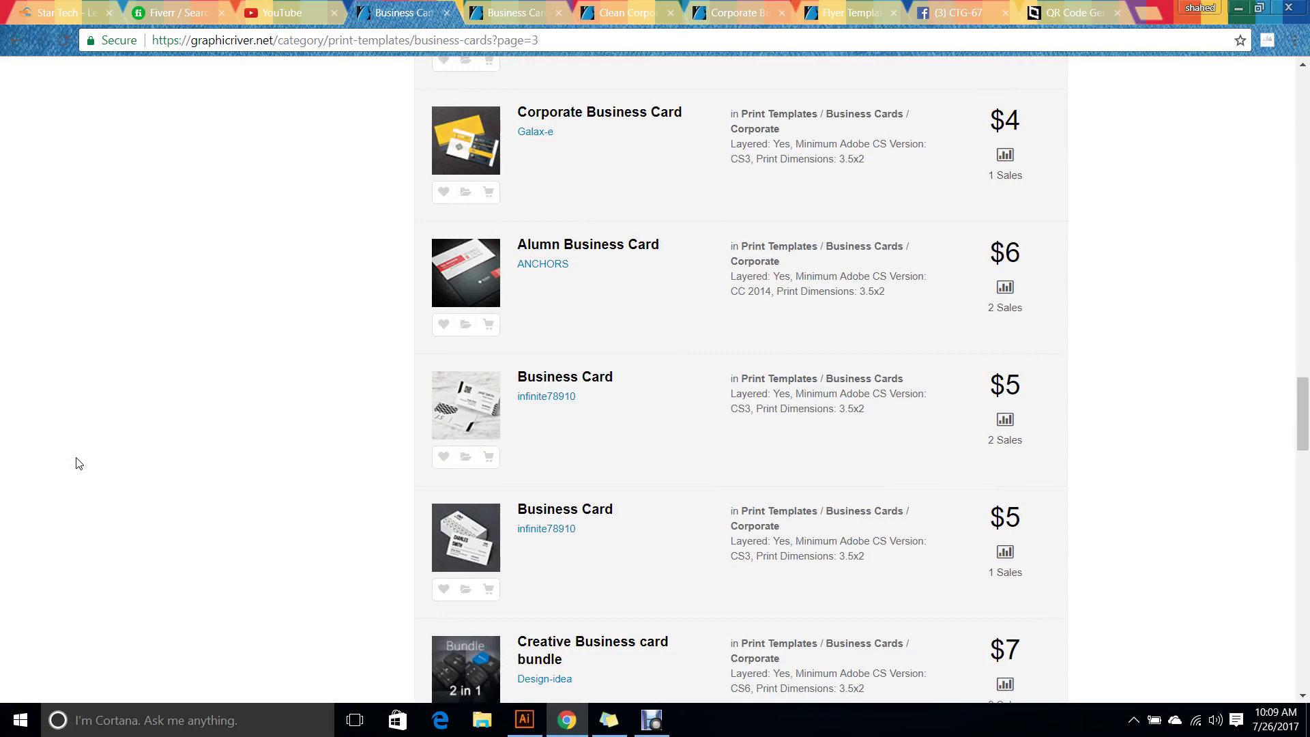
pyautogui.scroll(-7, 78, 463)
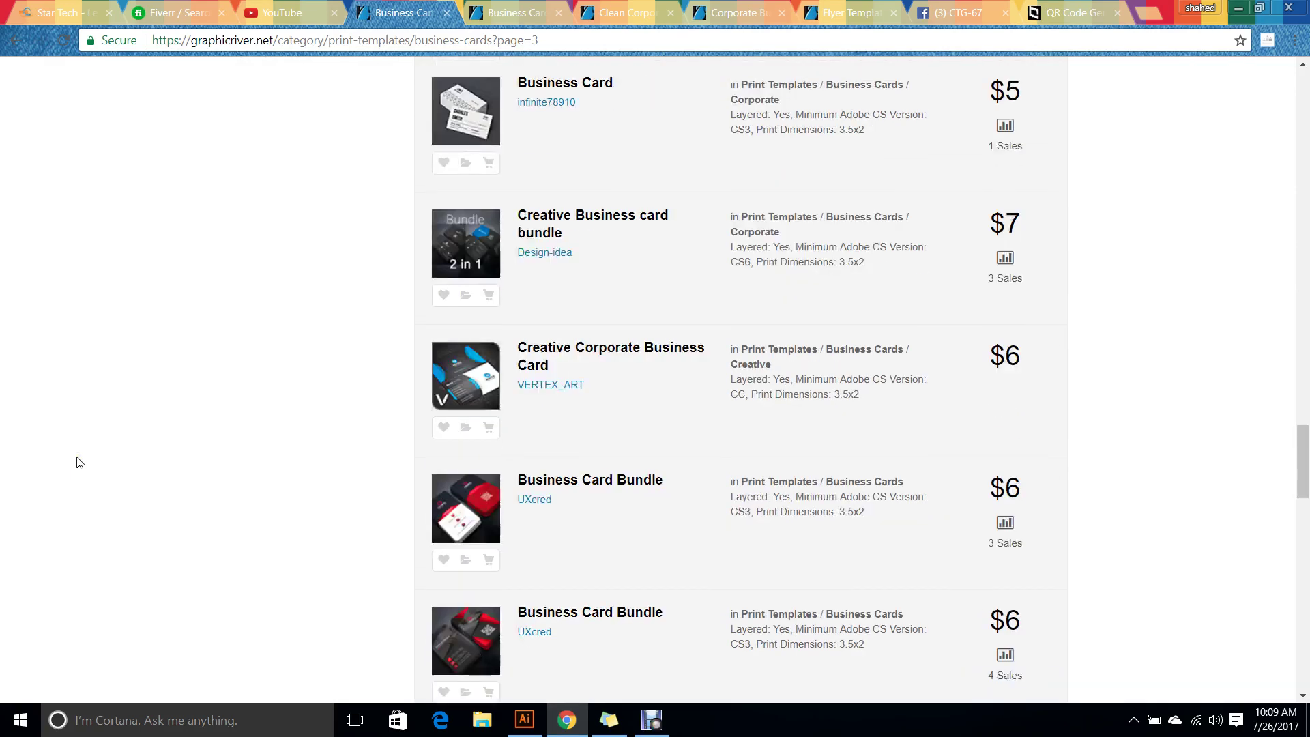
pyautogui.scroll(-4, 79, 463)
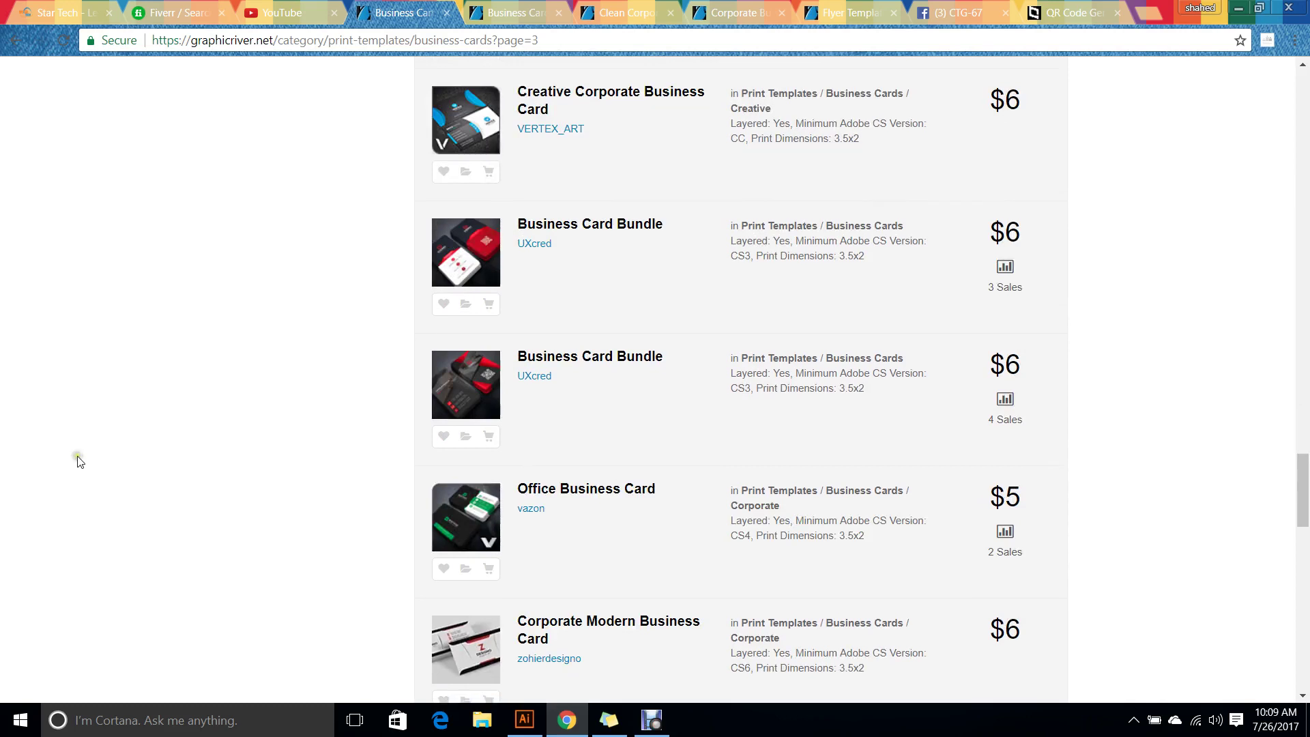
pyautogui.scroll(-8, 79, 463)
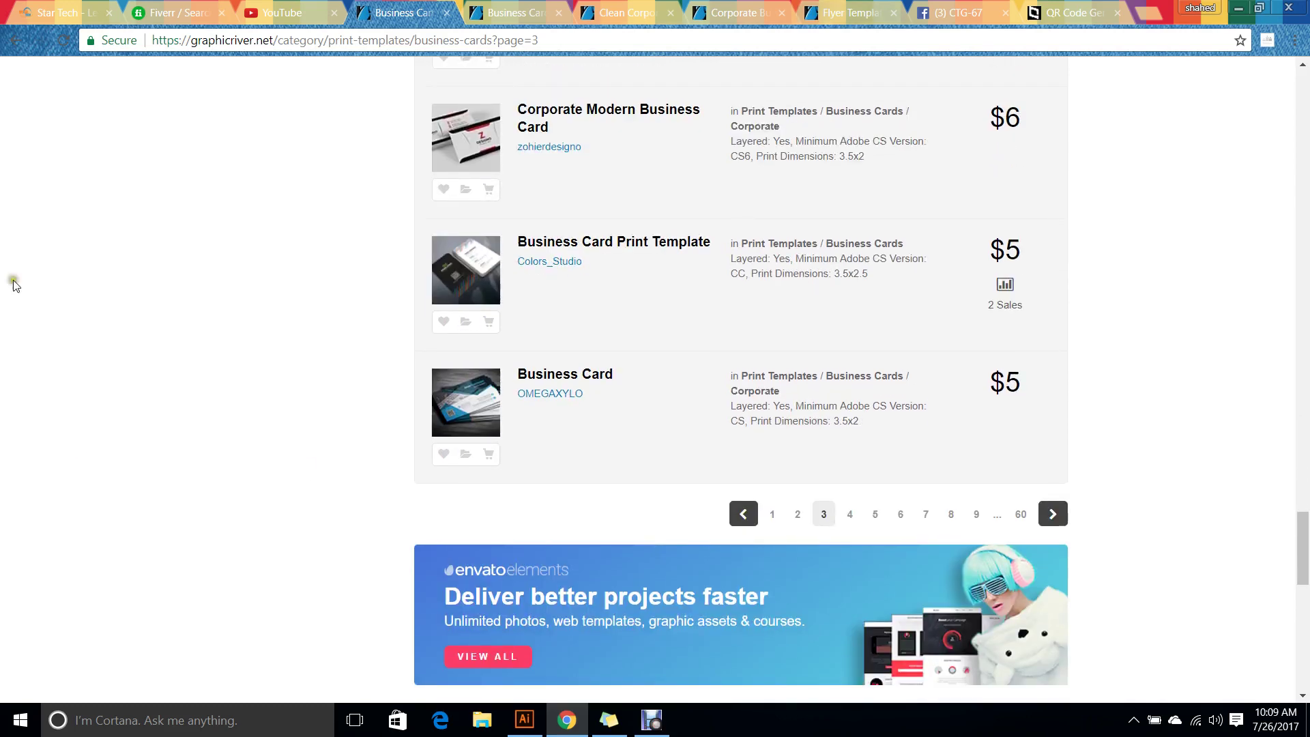
# Jump to page 4 of the business card results and open the Corporate Business Card link in a new tab.
pyautogui.click(849, 514)
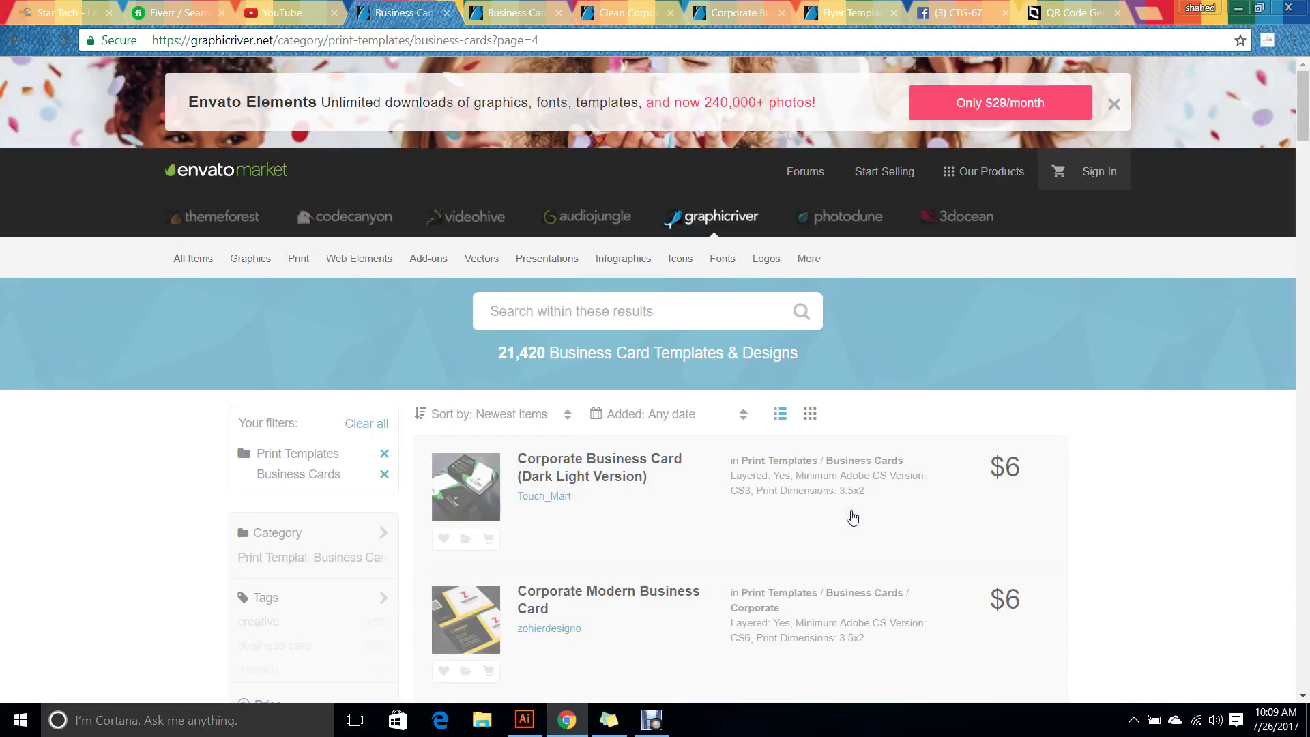
pyautogui.scroll(-7, 1150, 467)
pyautogui.scroll(-6, 1153, 471)
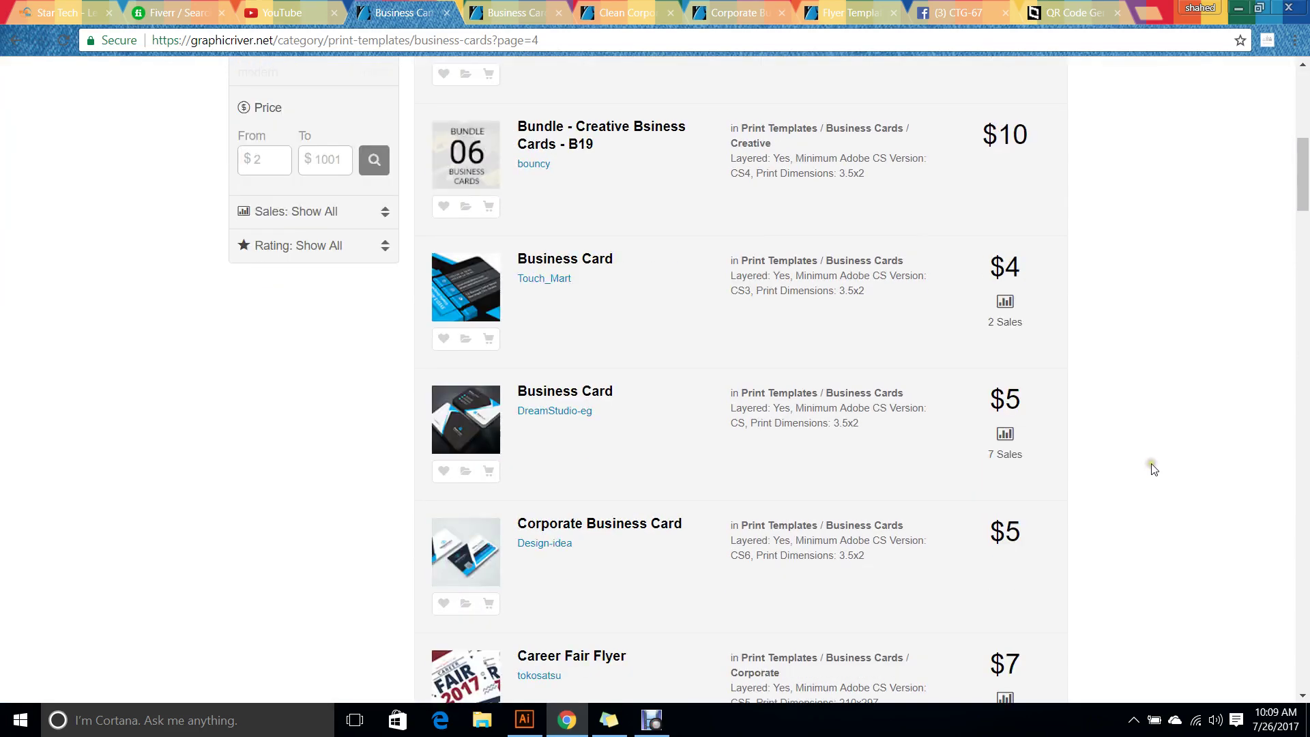
pyautogui.scroll(-2, 1154, 470)
pyautogui.scroll(2, 1154, 470)
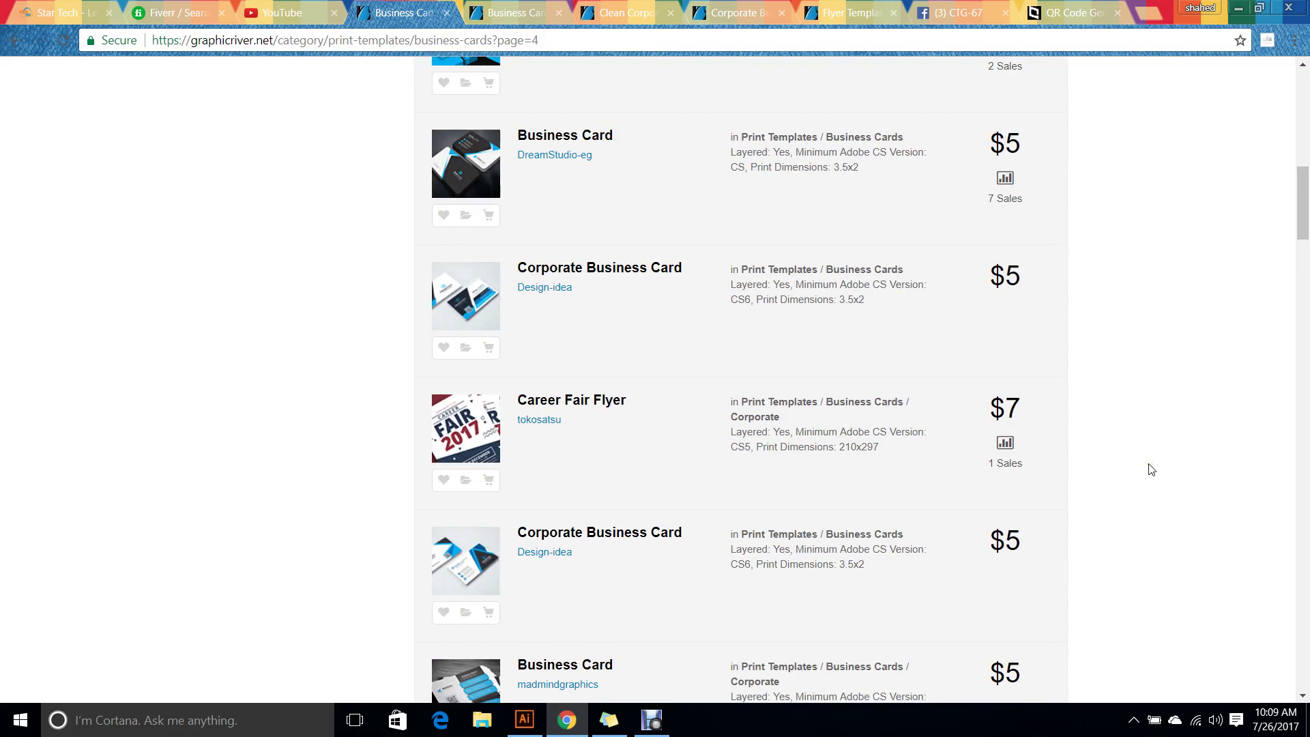
pyautogui.scroll(2, 1150, 467)
pyautogui.scroll(-2, 1153, 454)
pyautogui.scroll(-2, 754, 576)
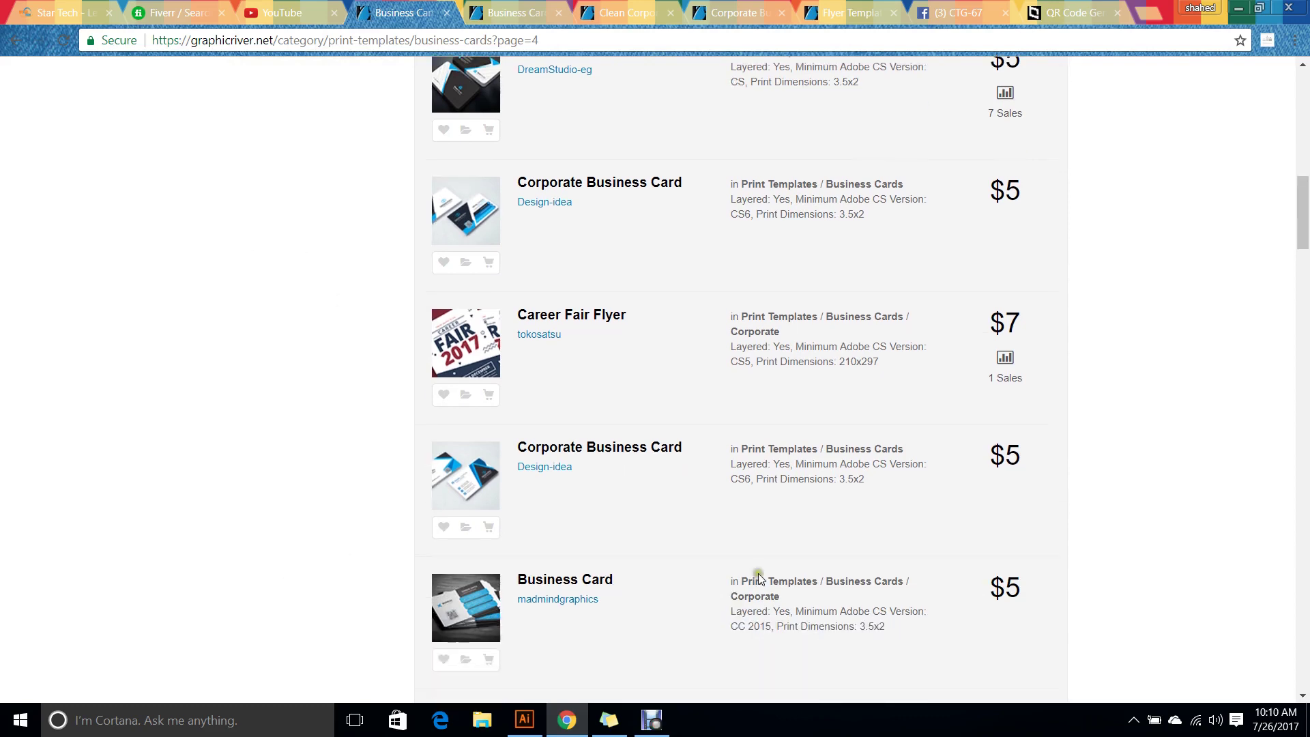
pyautogui.rightClick(658, 453)
pyautogui.click(673, 470)
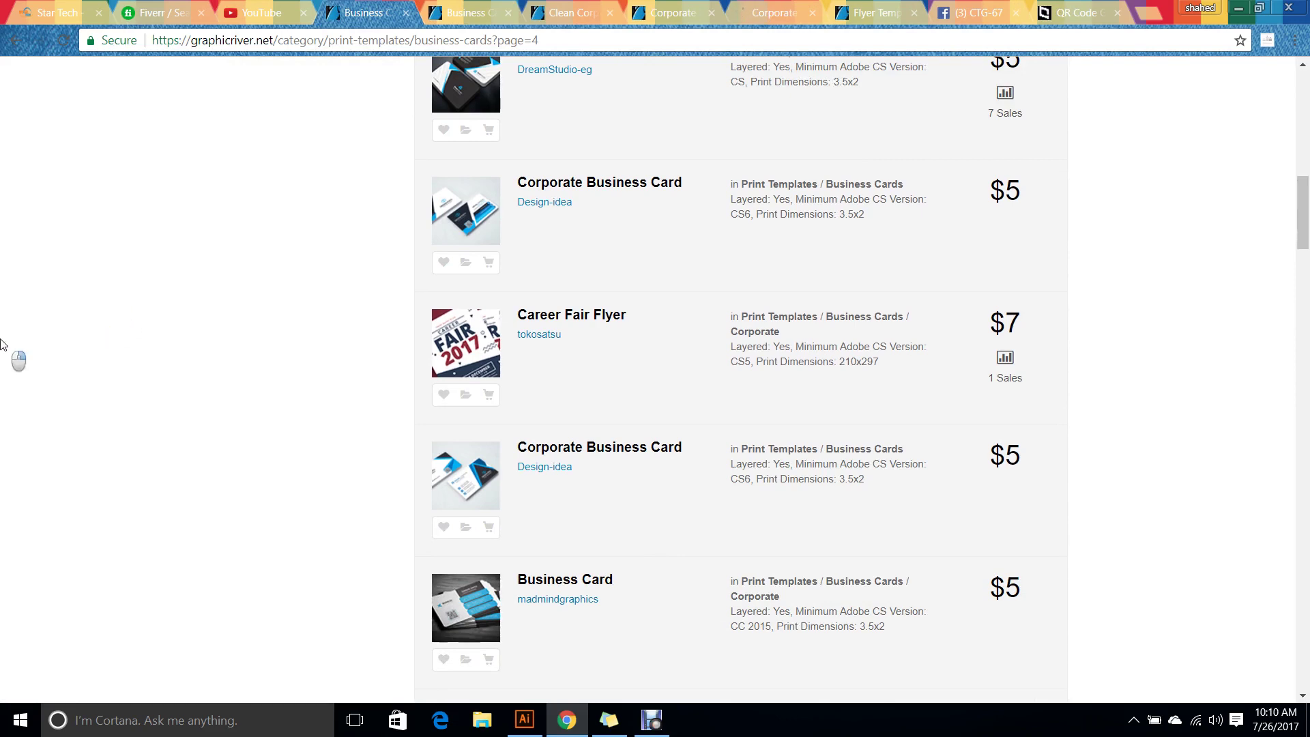
# Close the business card template, Clean Corporate and first Corporate item pages.
pyautogui.click(73, 273)
pyautogui.hotkey('ctrl', 'Tab')
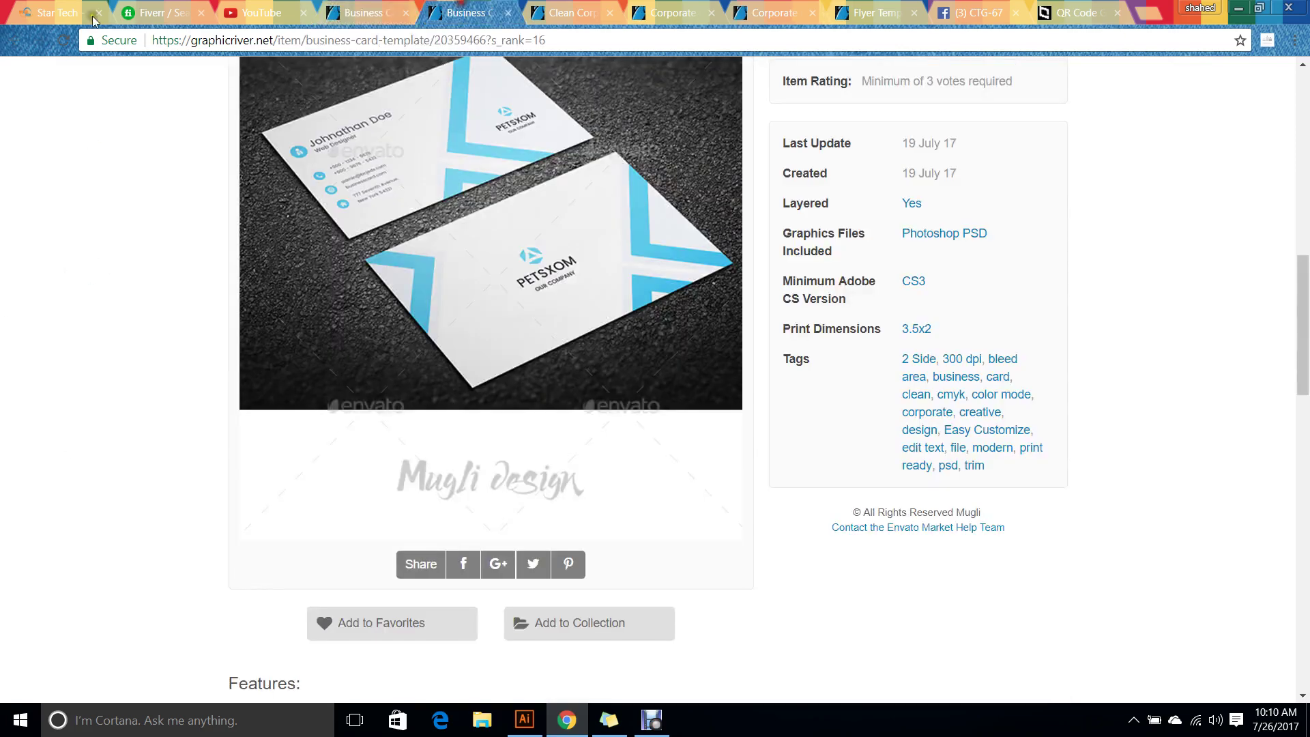
pyautogui.click(508, 13)
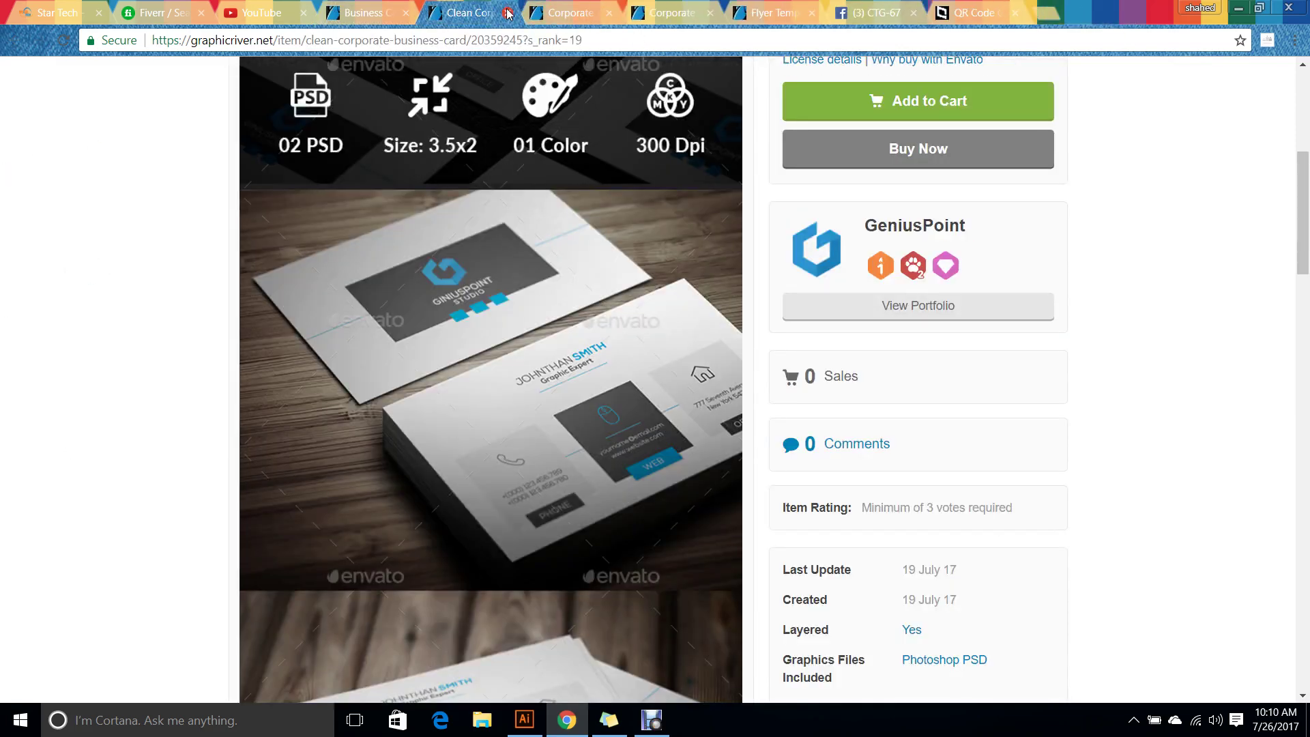
pyautogui.click(509, 12)
pyautogui.click(508, 12)
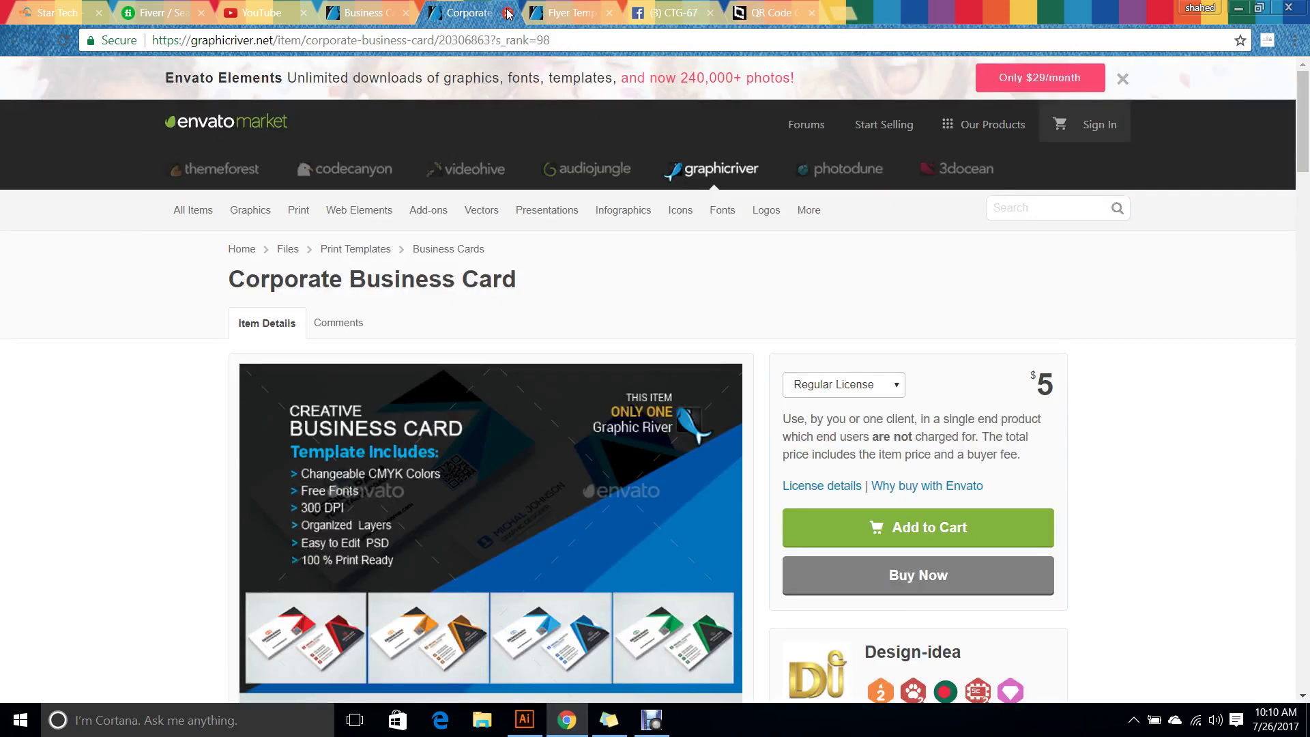
# Browse the Design-idea Corporate Business Card previews, then return to the page 4 listing.
pyautogui.scroll(-6, 499, 443)
pyautogui.scroll(-3, 499, 442)
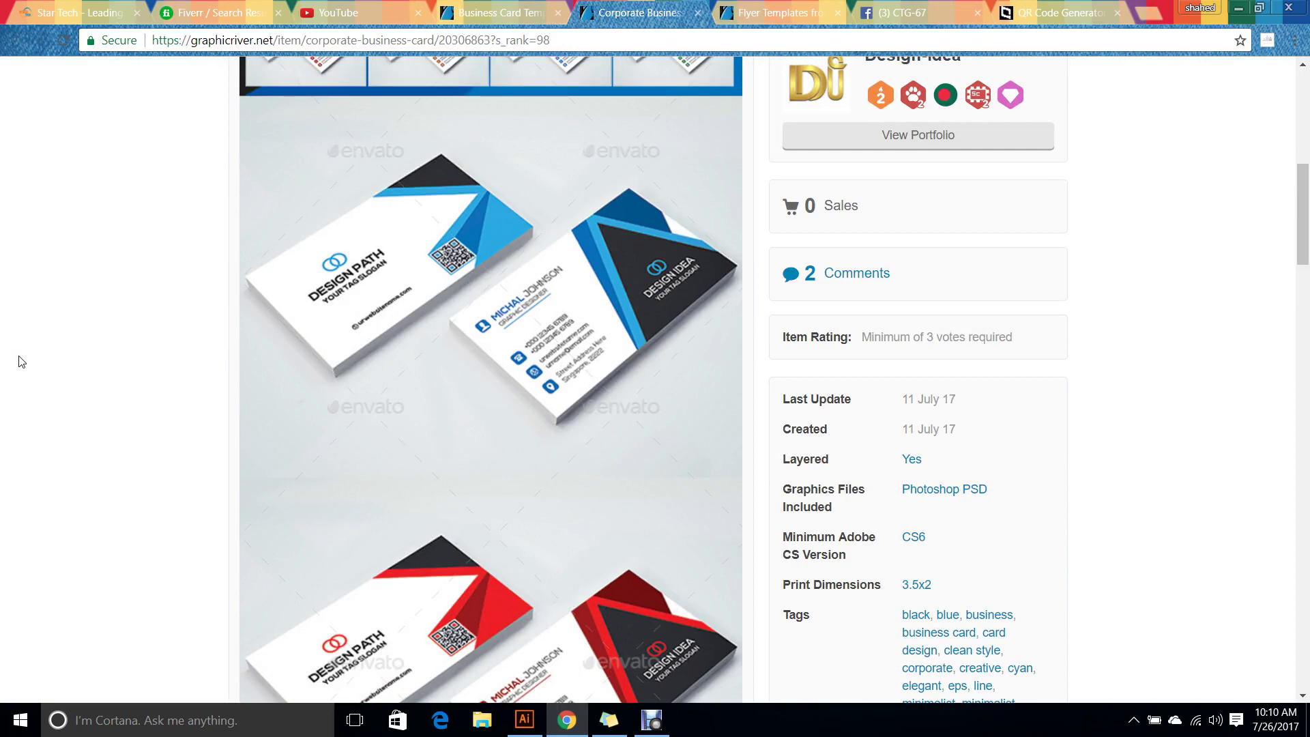
pyautogui.scroll(-3, 5, 408)
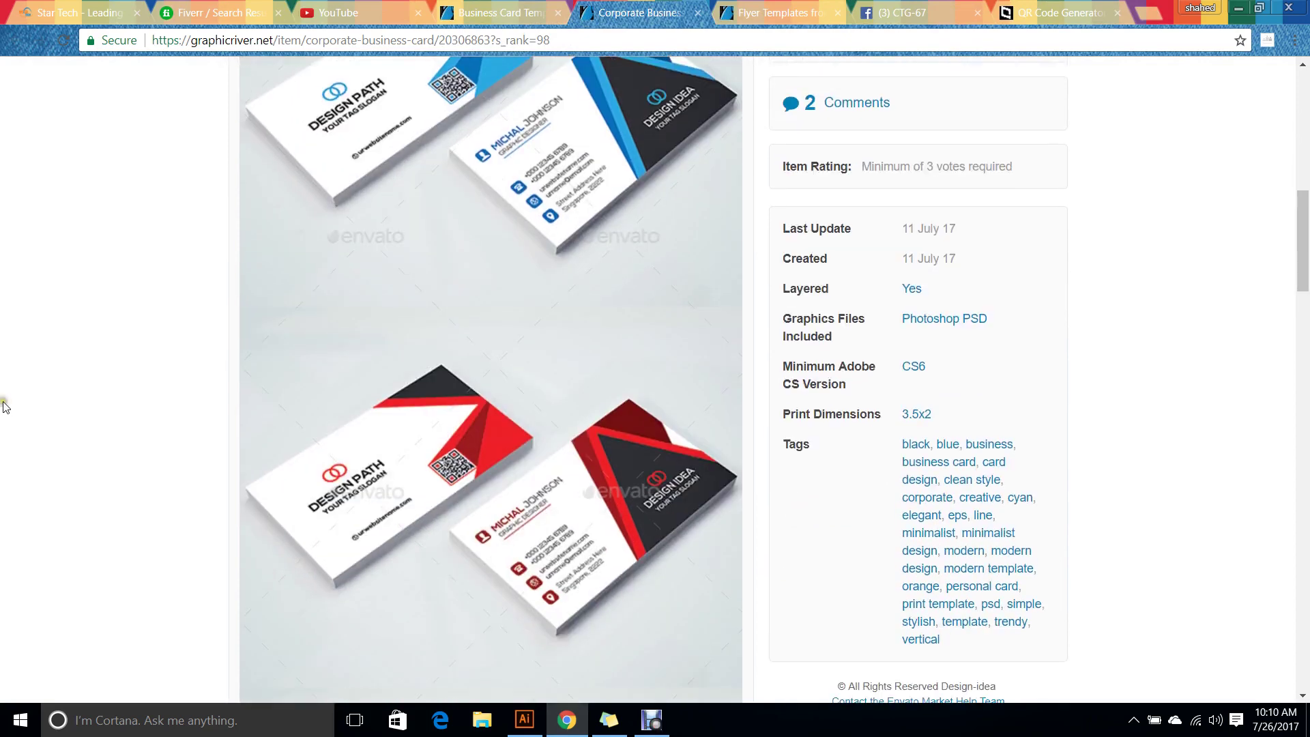
pyautogui.click(24, 356)
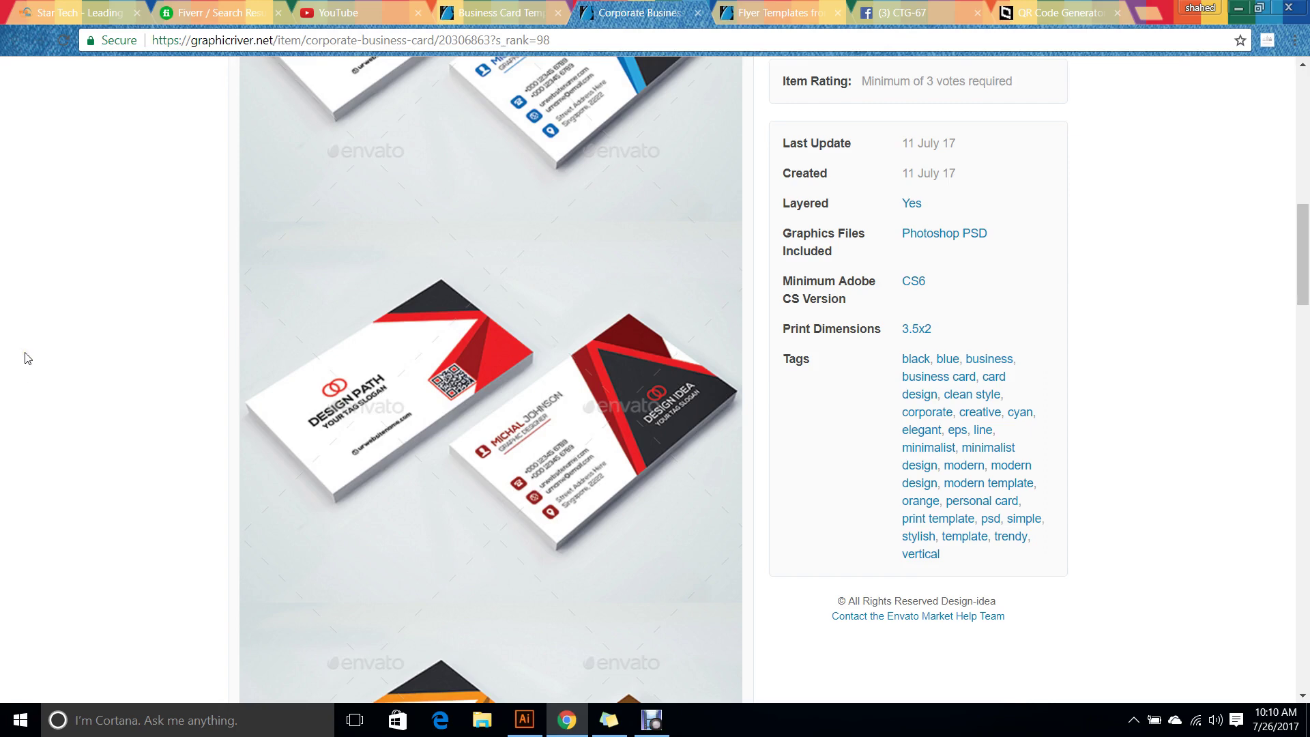
pyautogui.scroll(-2, 26, 356)
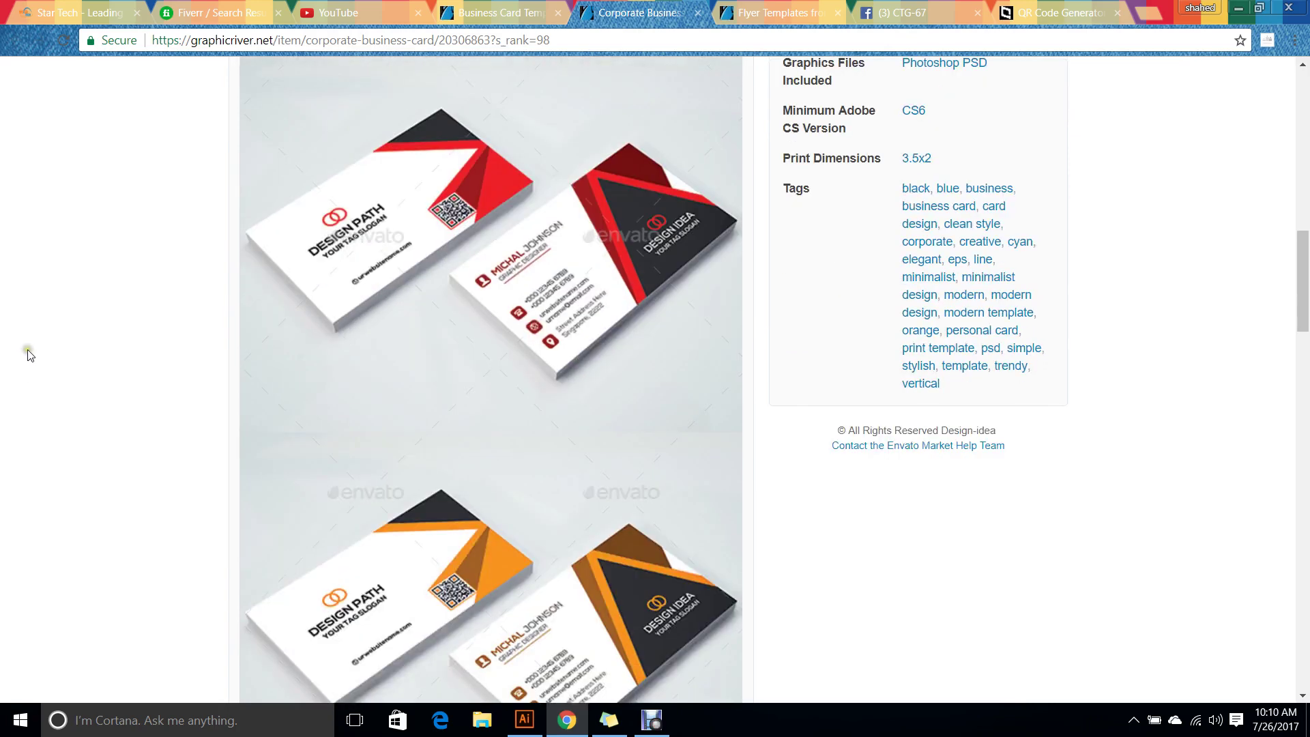
pyautogui.click(30, 340)
pyautogui.scroll(-3, 44, 319)
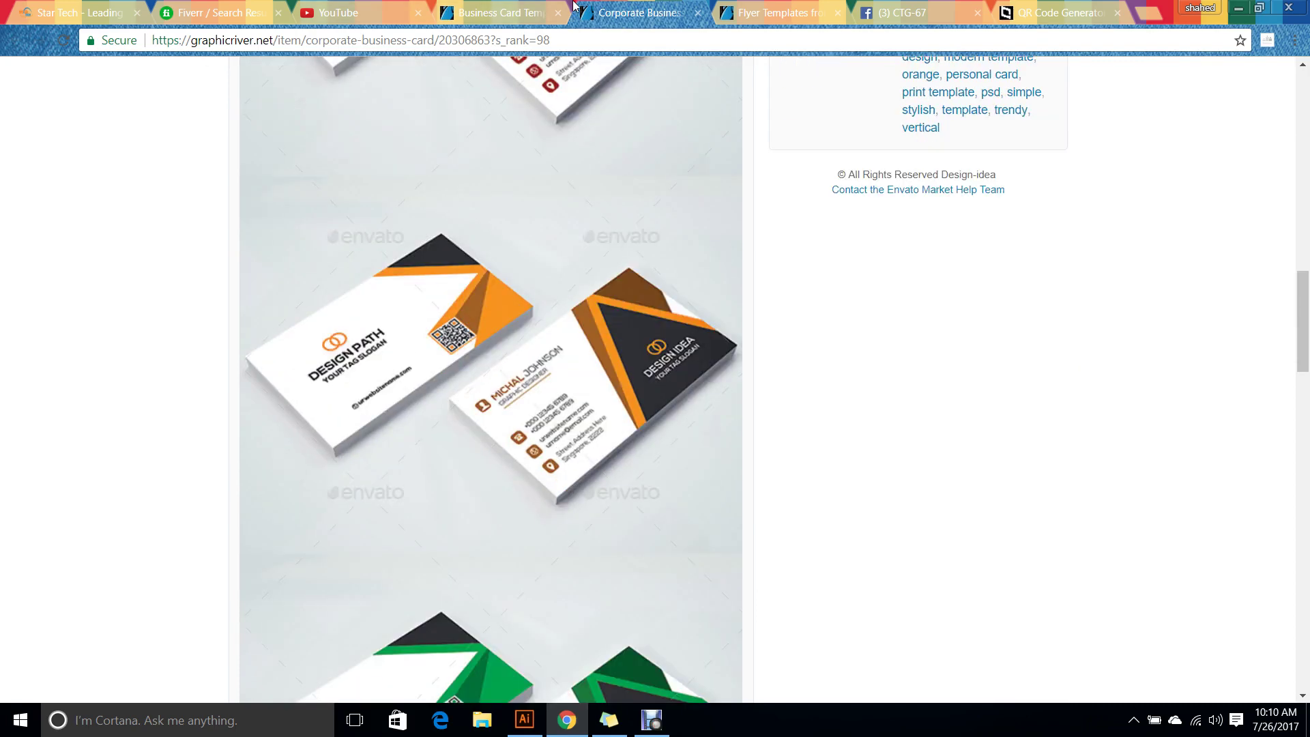
pyautogui.click(498, 12)
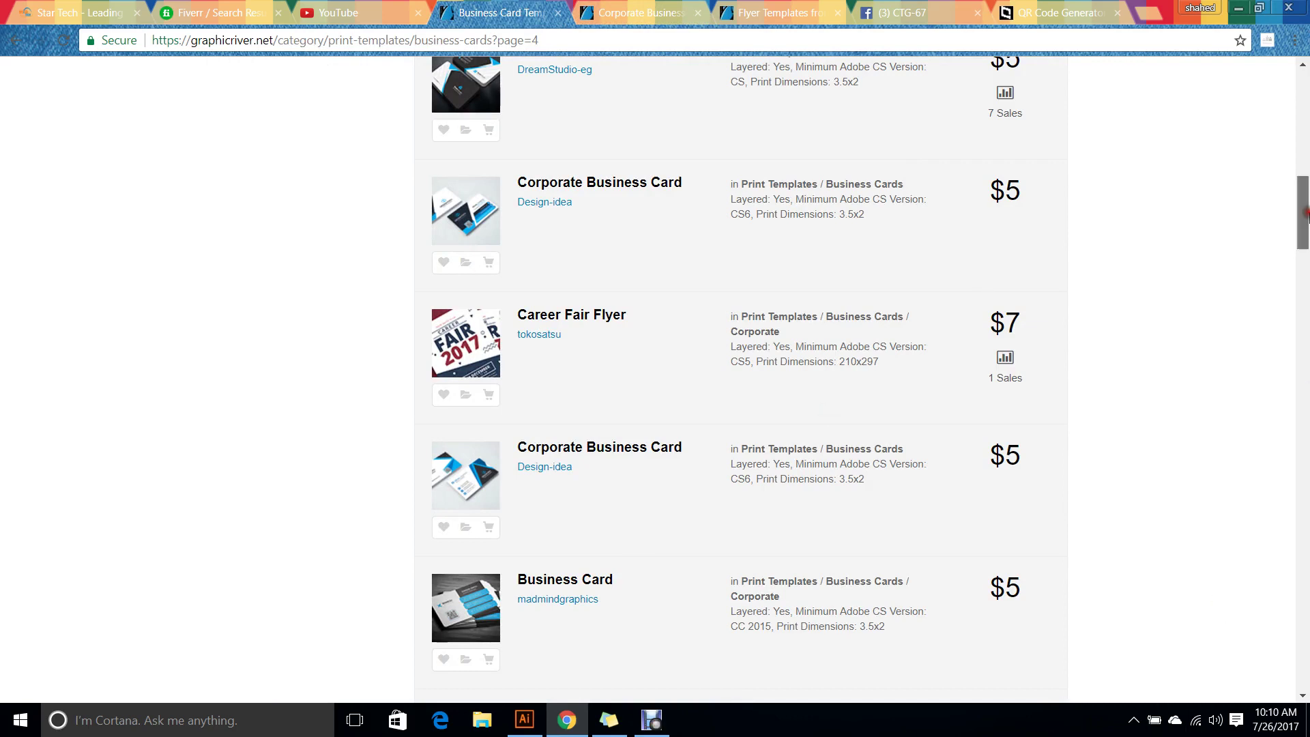
# Scroll through the page 4 business card listing to survey the designs.
pyautogui.moveTo(1304, 213); pyautogui.dragTo(1306, 241)
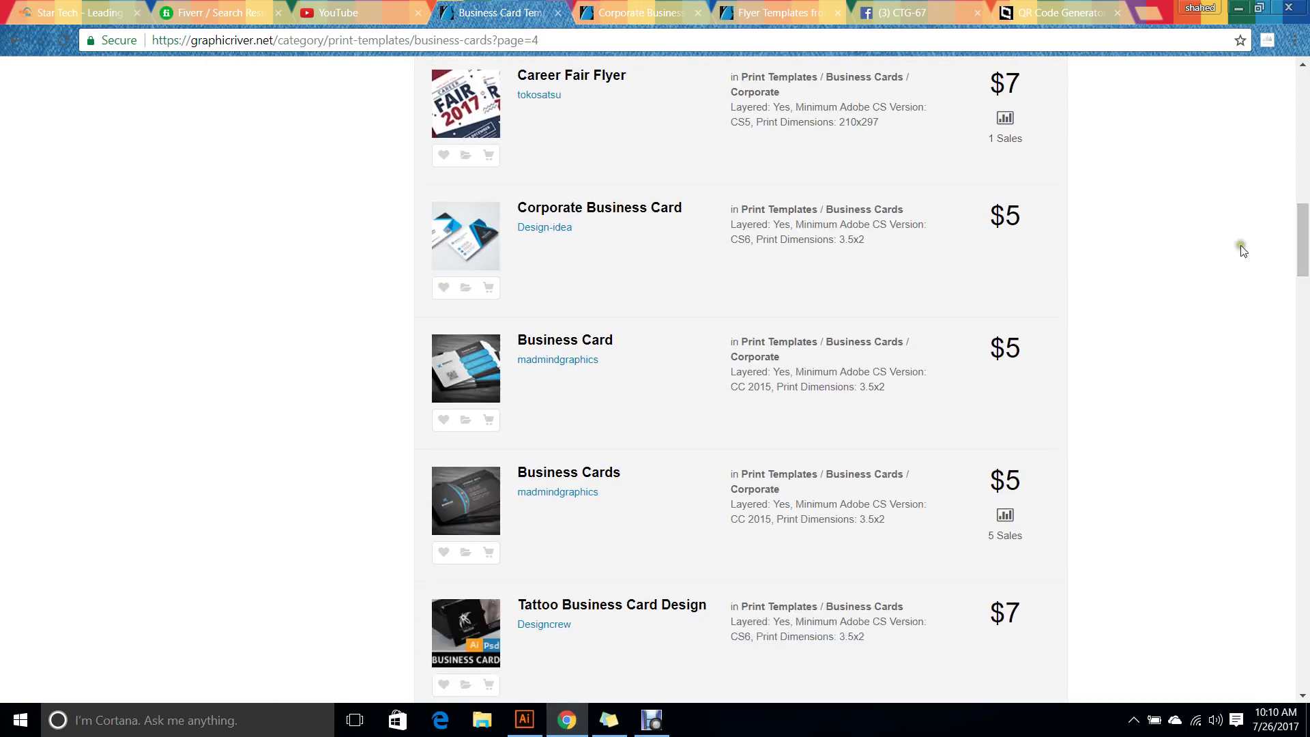
pyautogui.moveTo(1308, 239); pyautogui.dragTo(1307, 243)
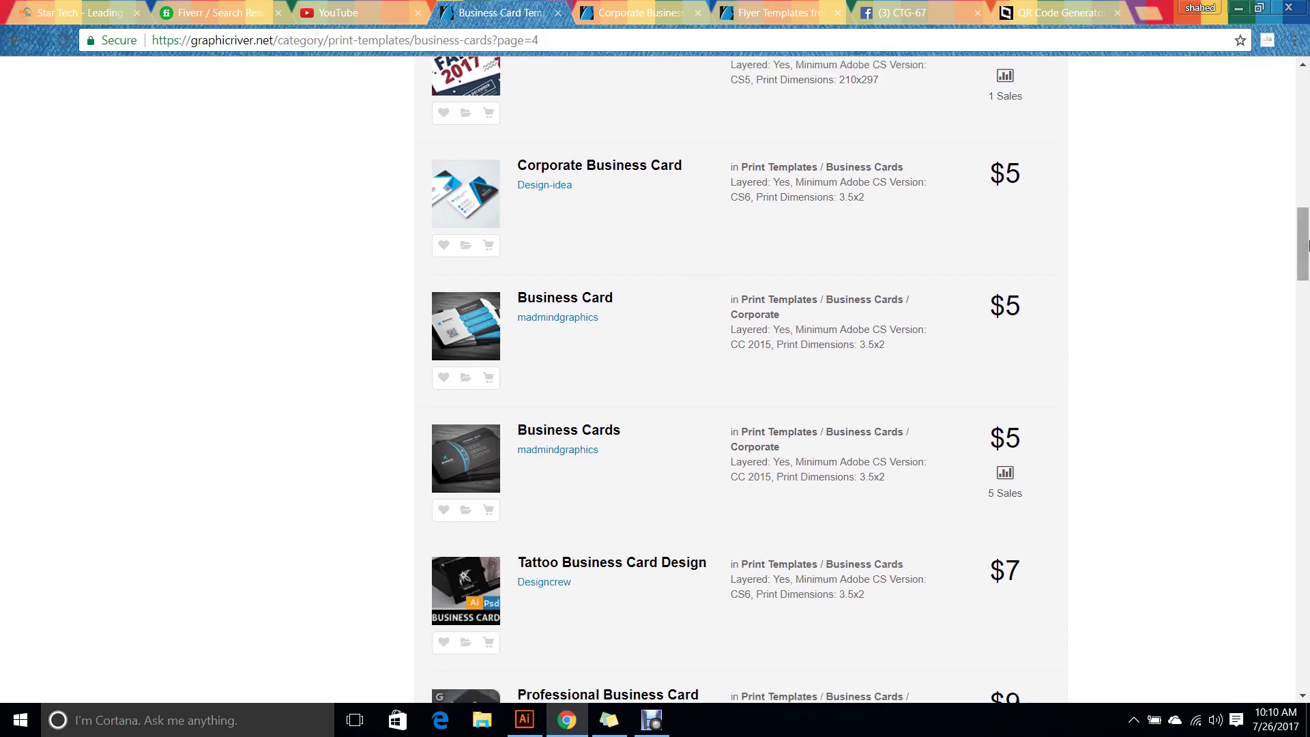
pyautogui.moveTo(1308, 243); pyautogui.dragTo(1307, 287)
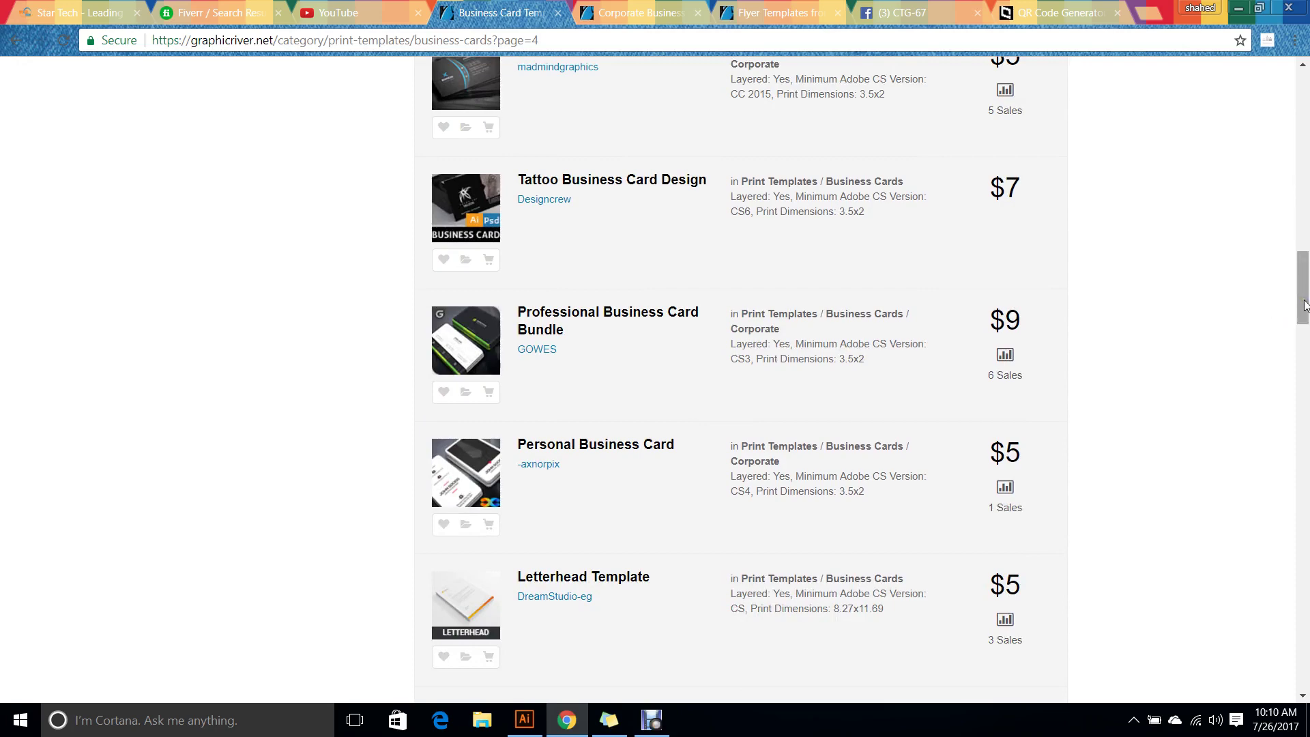
pyautogui.moveTo(1304, 305); pyautogui.dragTo(1306, 368)
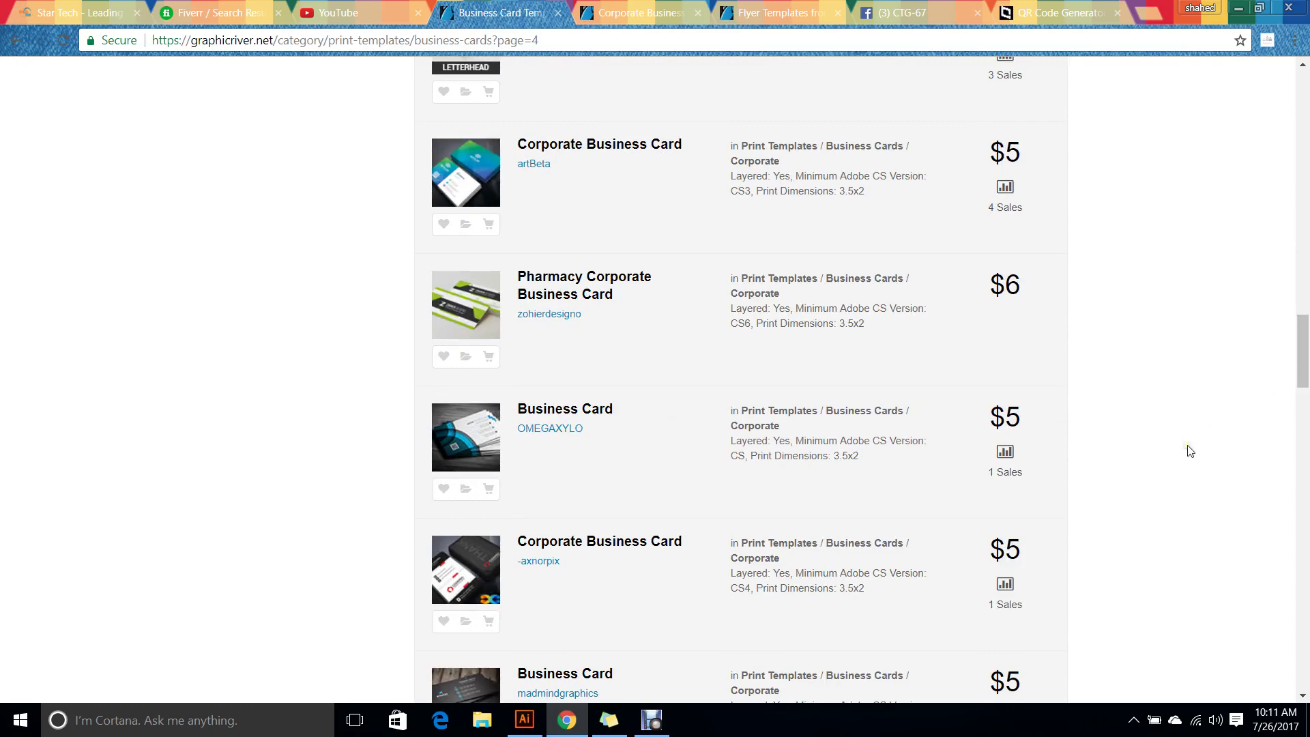
pyautogui.scroll(-2, 1191, 451)
pyautogui.scroll(-2, 1190, 451)
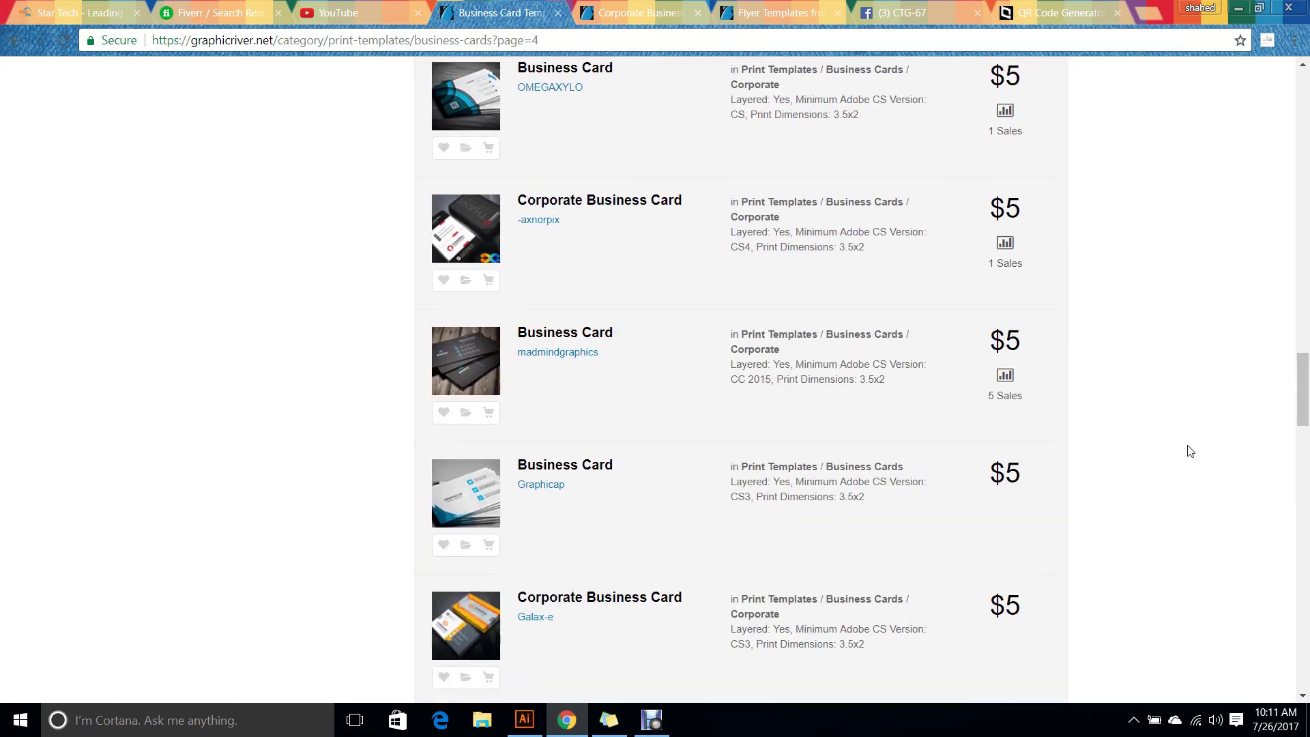
pyautogui.scroll(-1, 1190, 451)
pyautogui.scroll(-2, 510, 363)
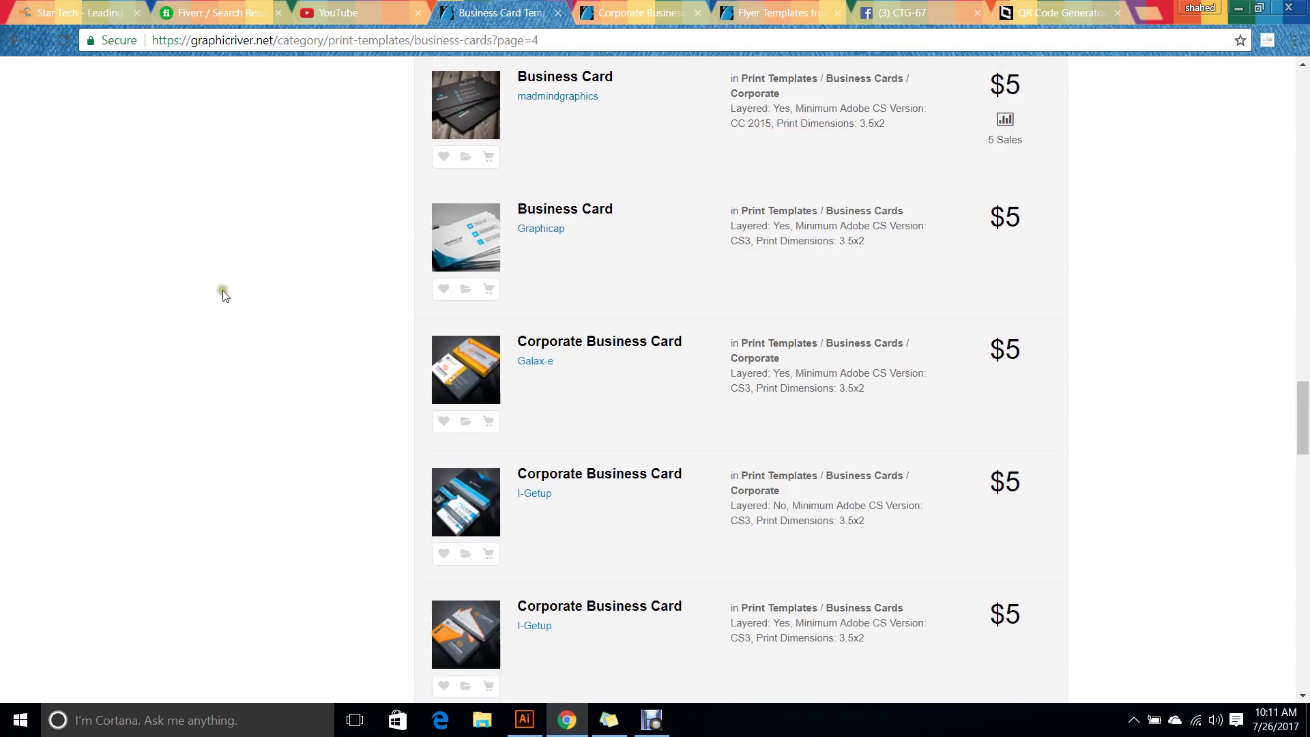
pyautogui.scroll(-3, 95, 283)
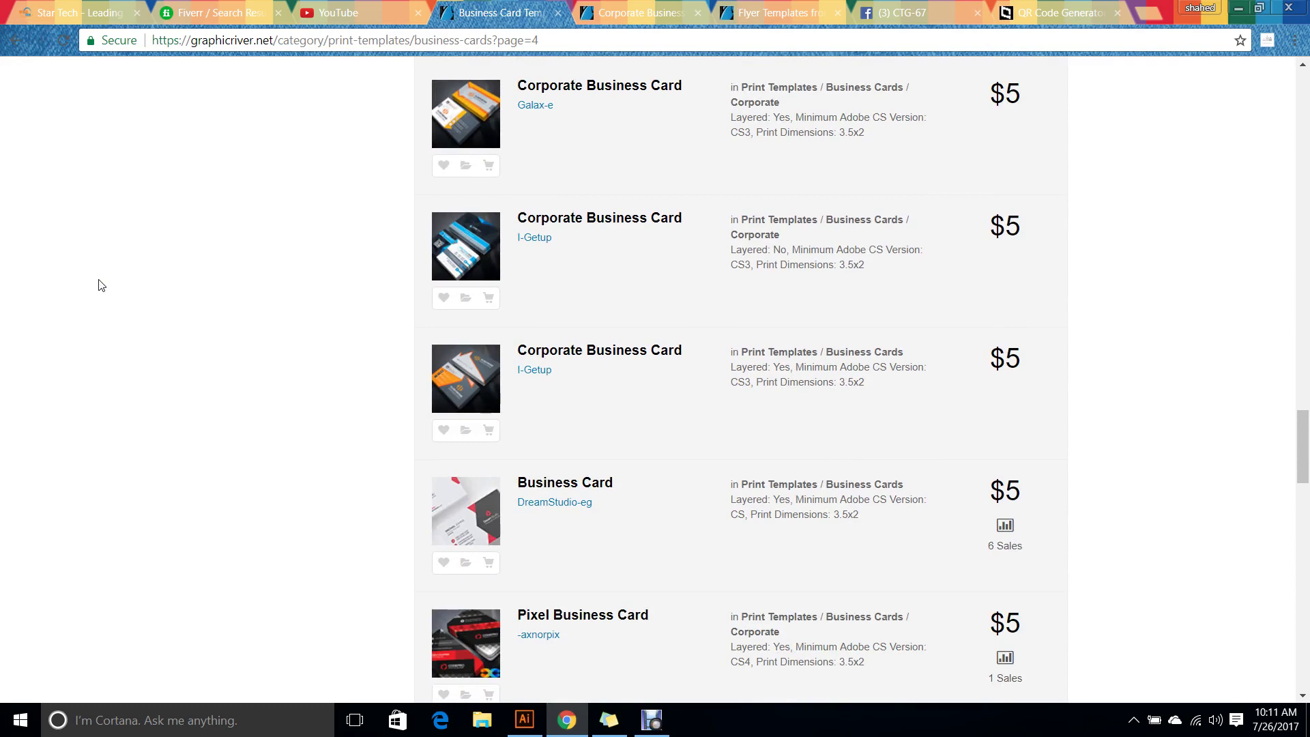
pyautogui.scroll(-2, 101, 285)
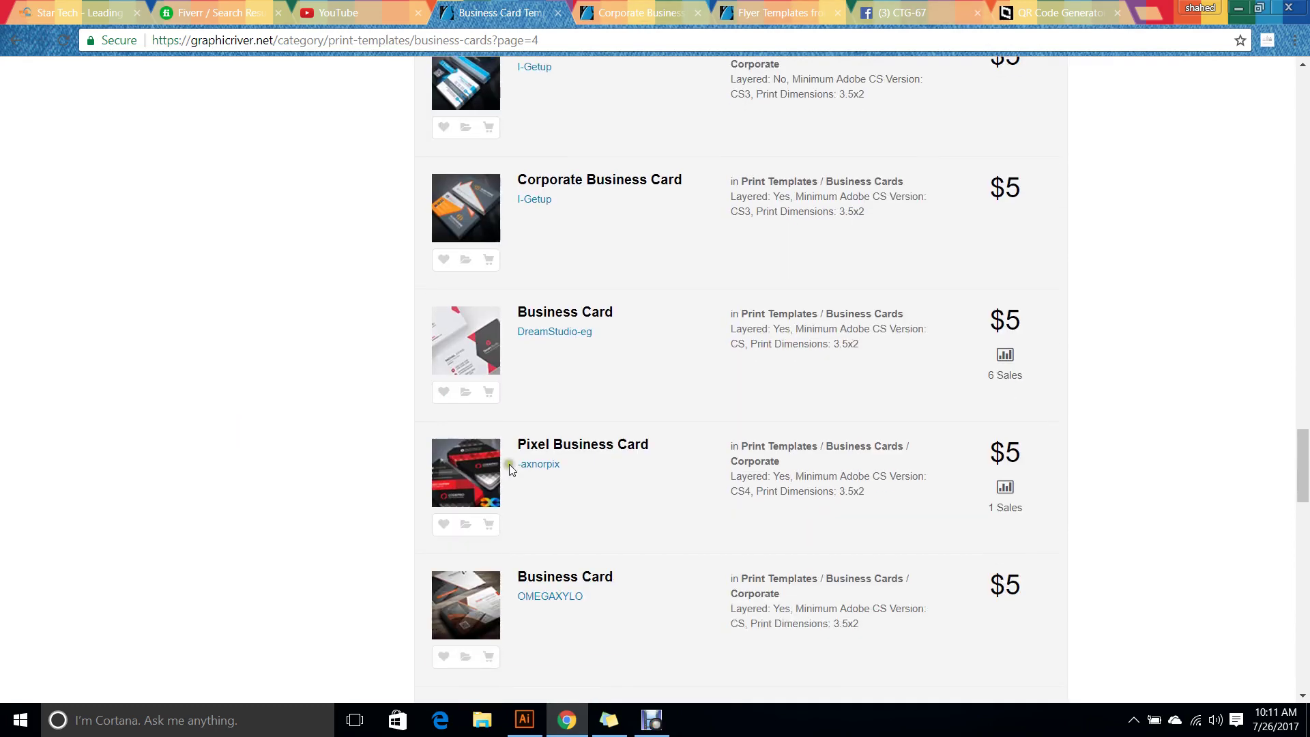
pyautogui.scroll(-2, 509, 464)
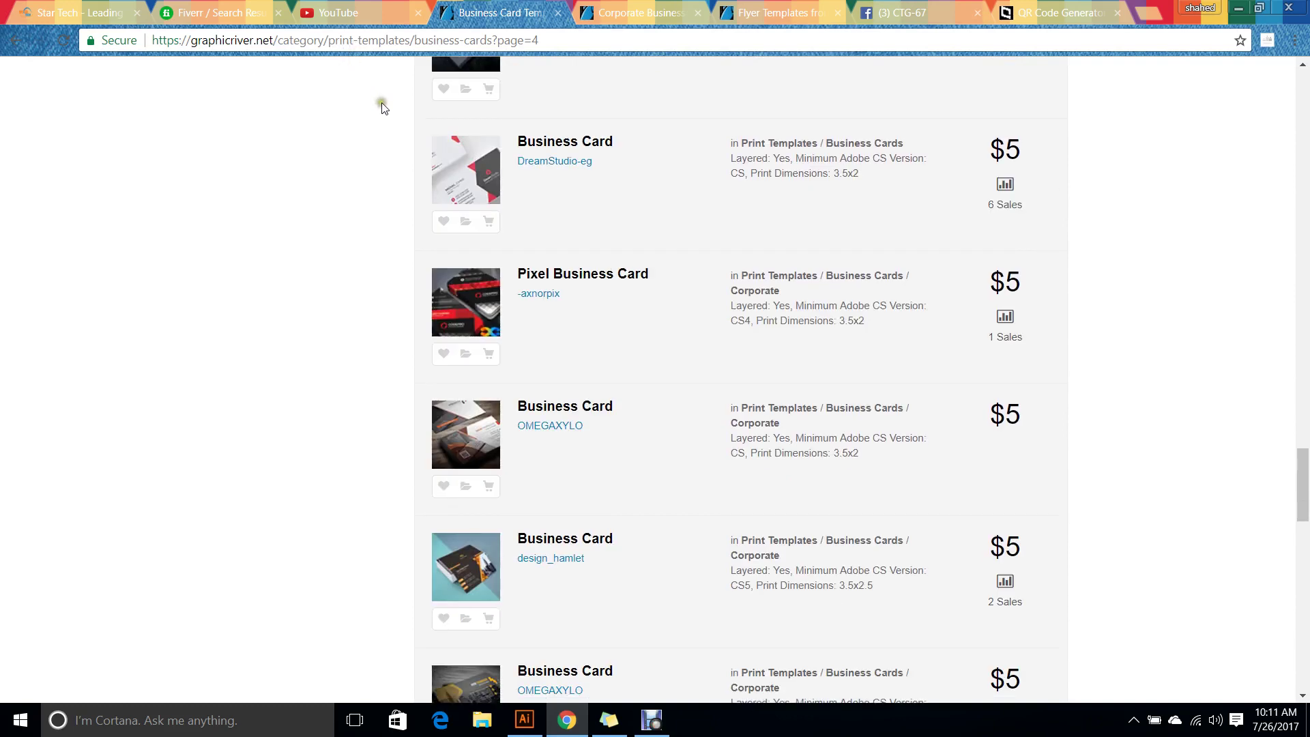
pyautogui.scroll(-1, 383, 132)
pyautogui.scroll(2, 321, 207)
pyautogui.scroll(-4, 331, 253)
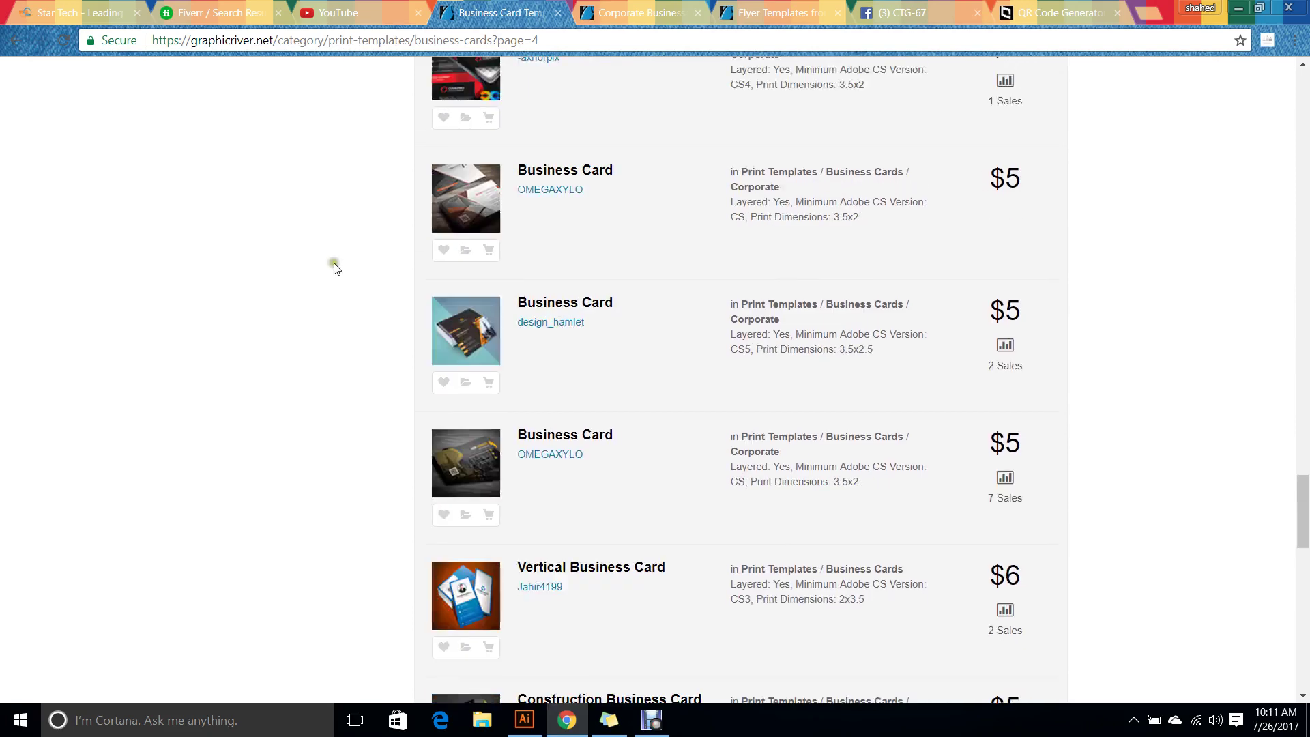
pyautogui.scroll(3, 335, 254)
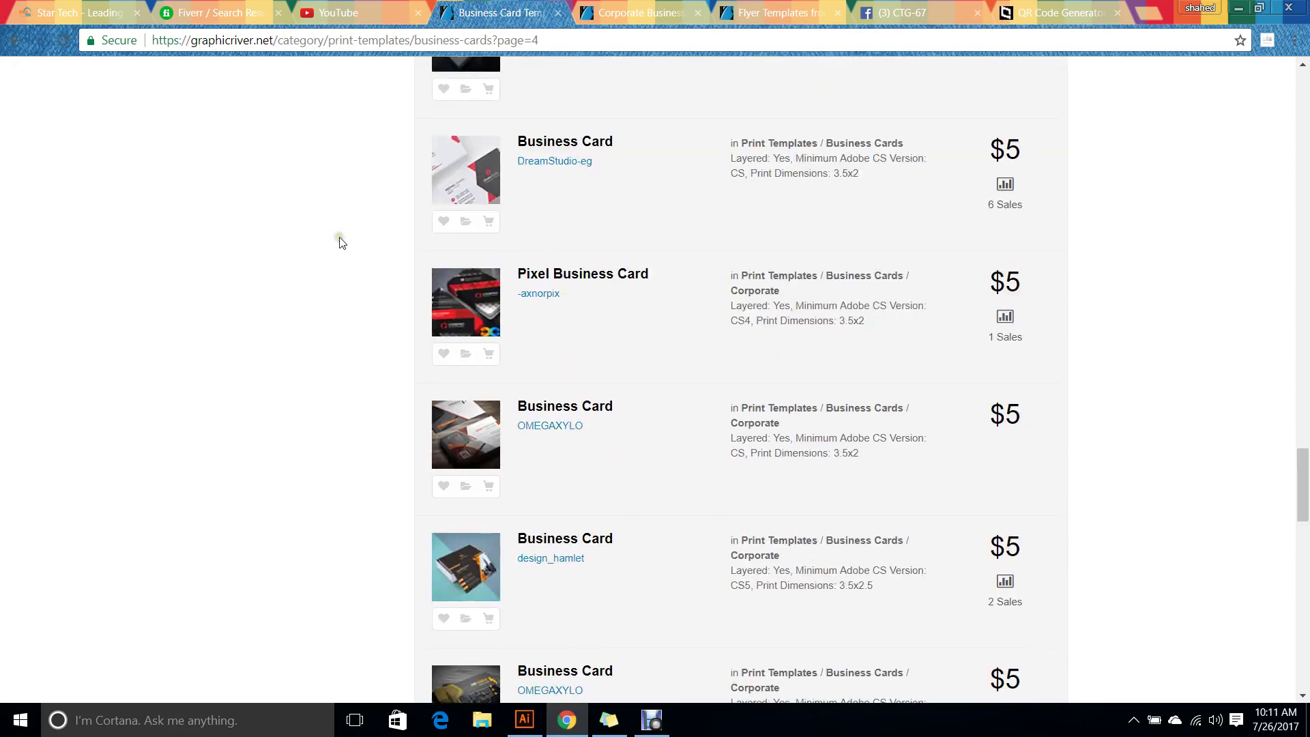
pyautogui.scroll(-2, 341, 242)
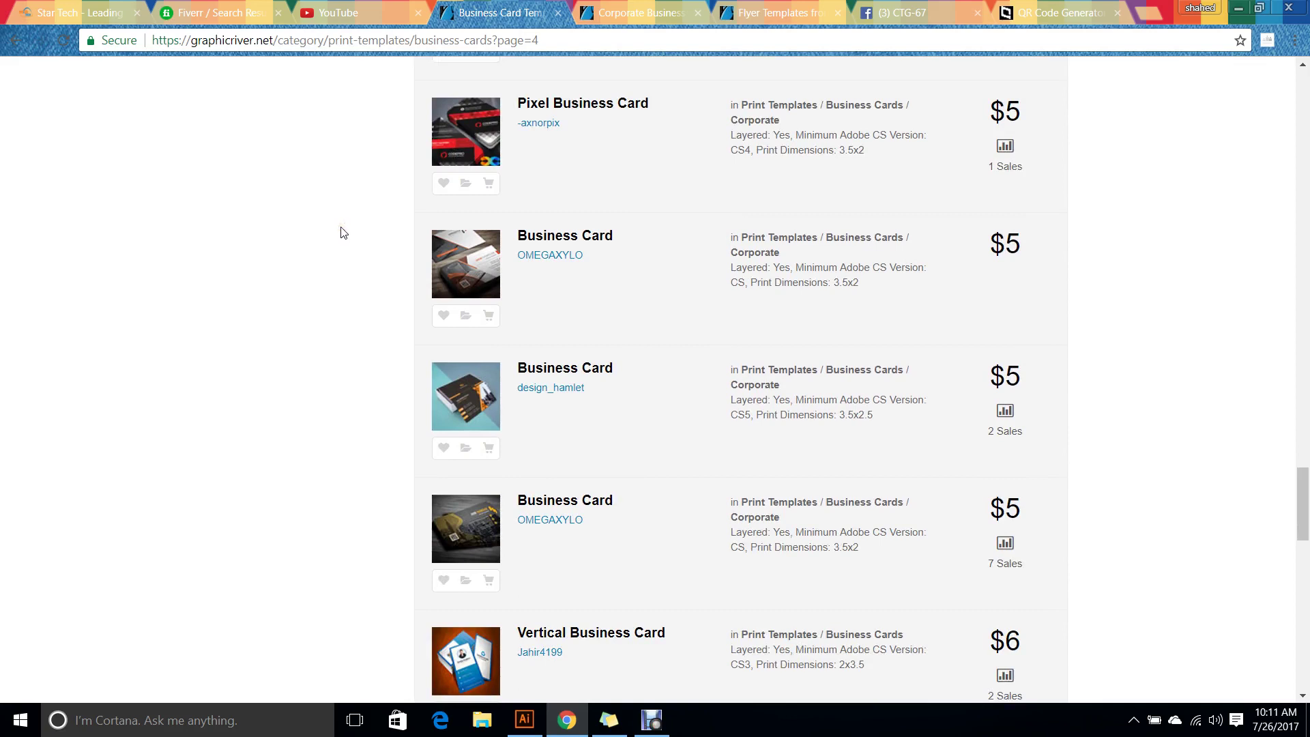
# Open the blue-and-black Business Card listing separately, then return to the Corporate Business Card page.
pyautogui.click(342, 227)
pyautogui.scroll(-4, 342, 228)
pyautogui.click(853, 71)
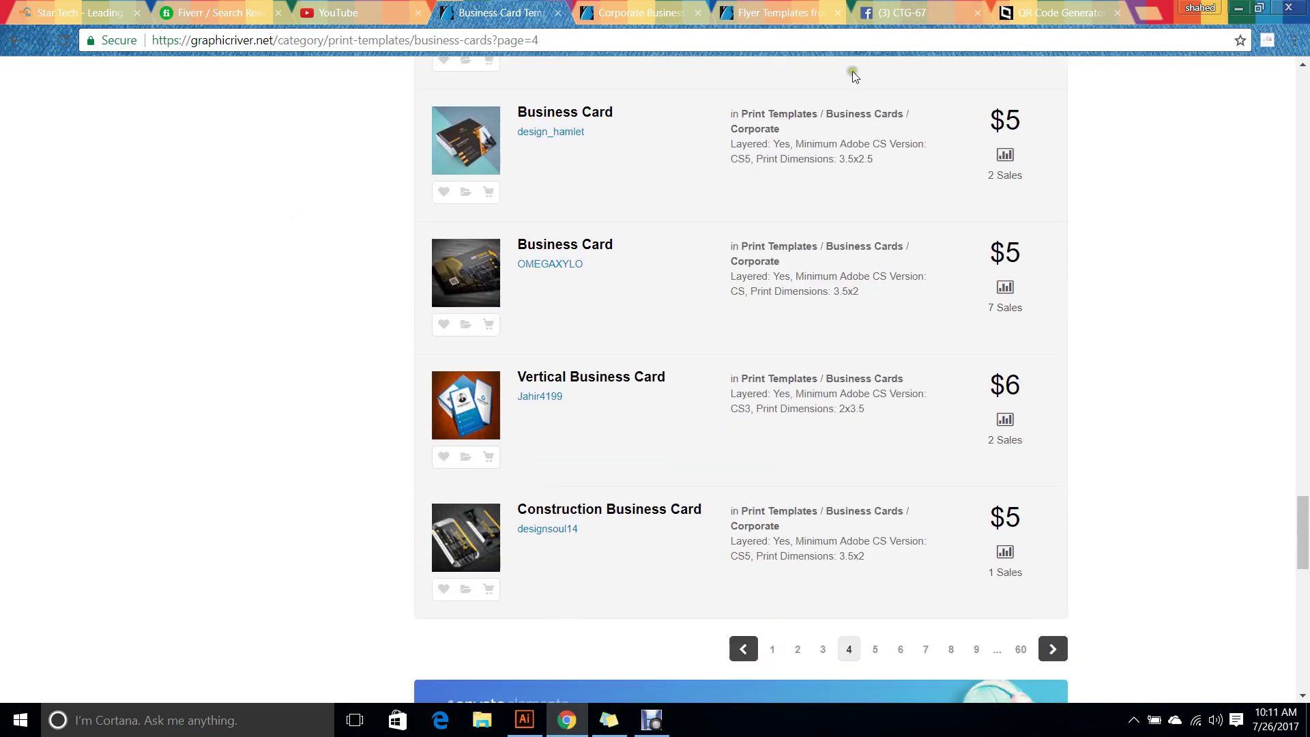
pyautogui.scroll(-1, 353, 185)
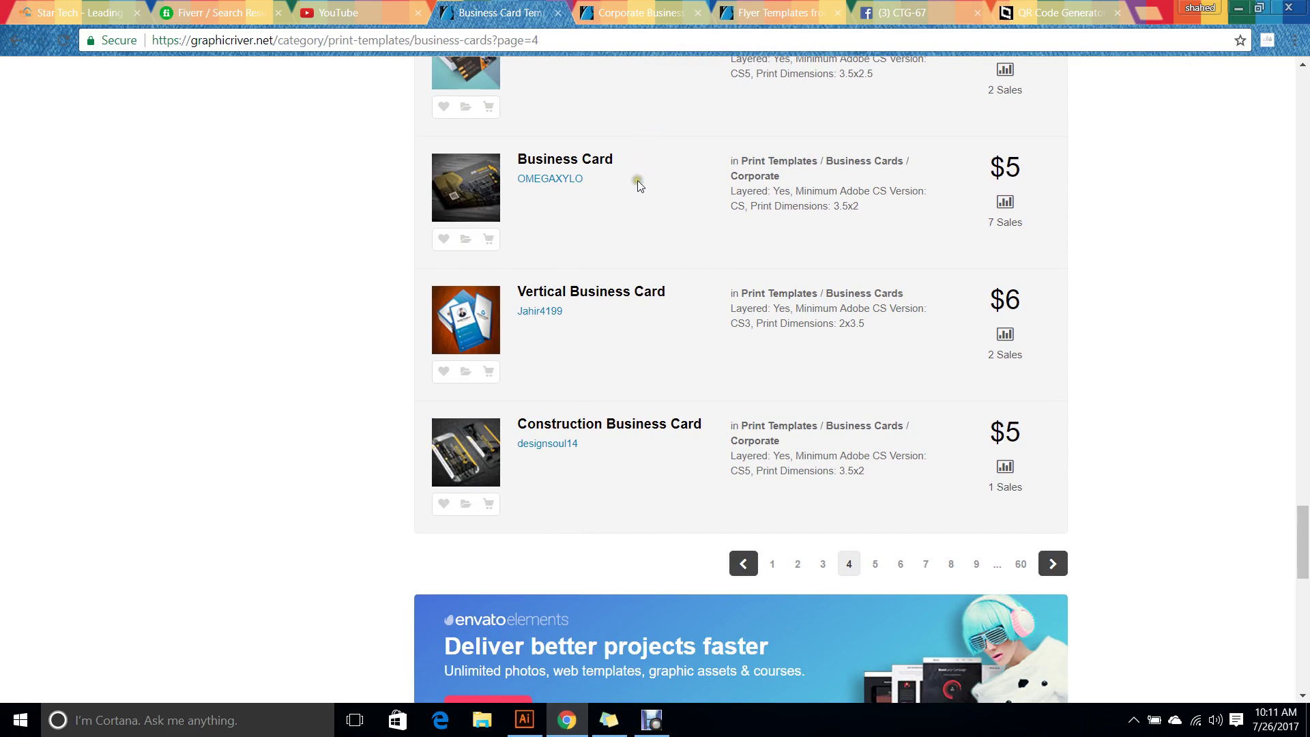
pyautogui.scroll(-2, 705, 245)
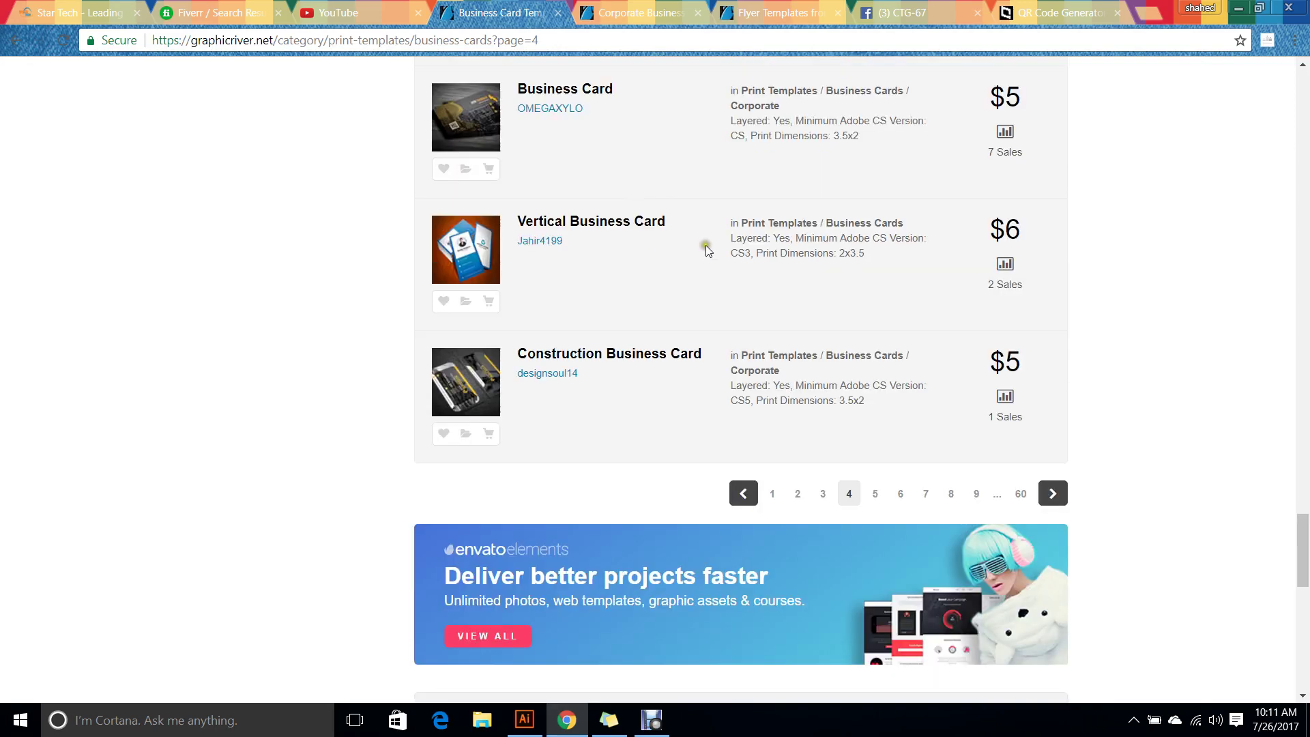
pyautogui.scroll(2, 354, 275)
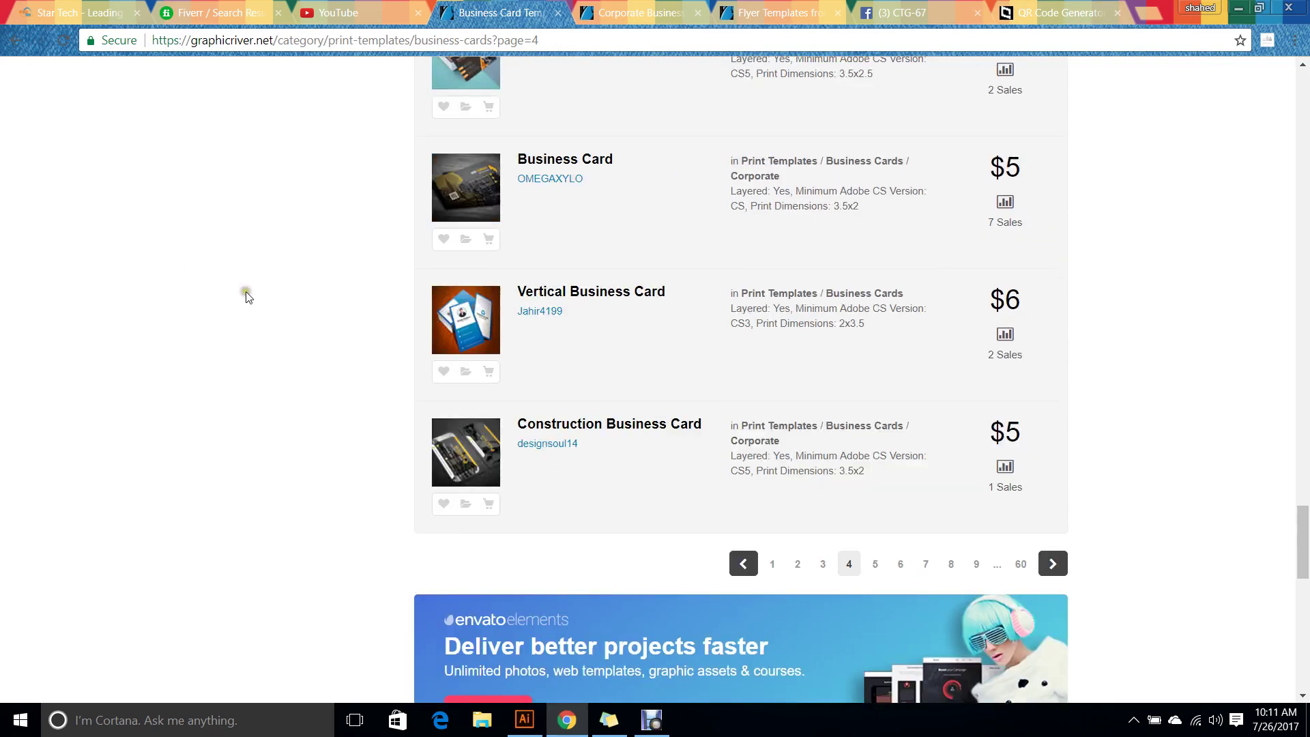
pyautogui.scroll(1, 252, 293)
pyautogui.scroll(2, 257, 294)
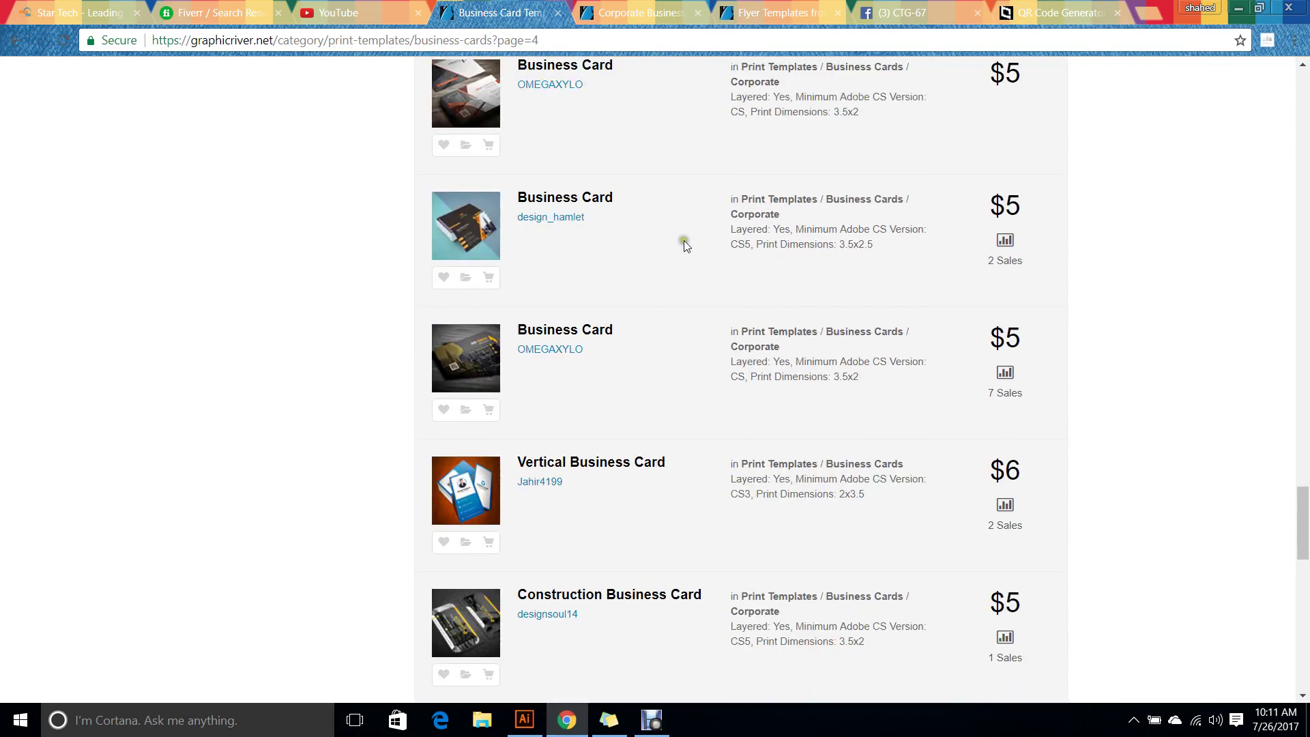
pyautogui.moveTo(577, 199); pyautogui.dragTo(596, 5)
pyautogui.click(592, 9)
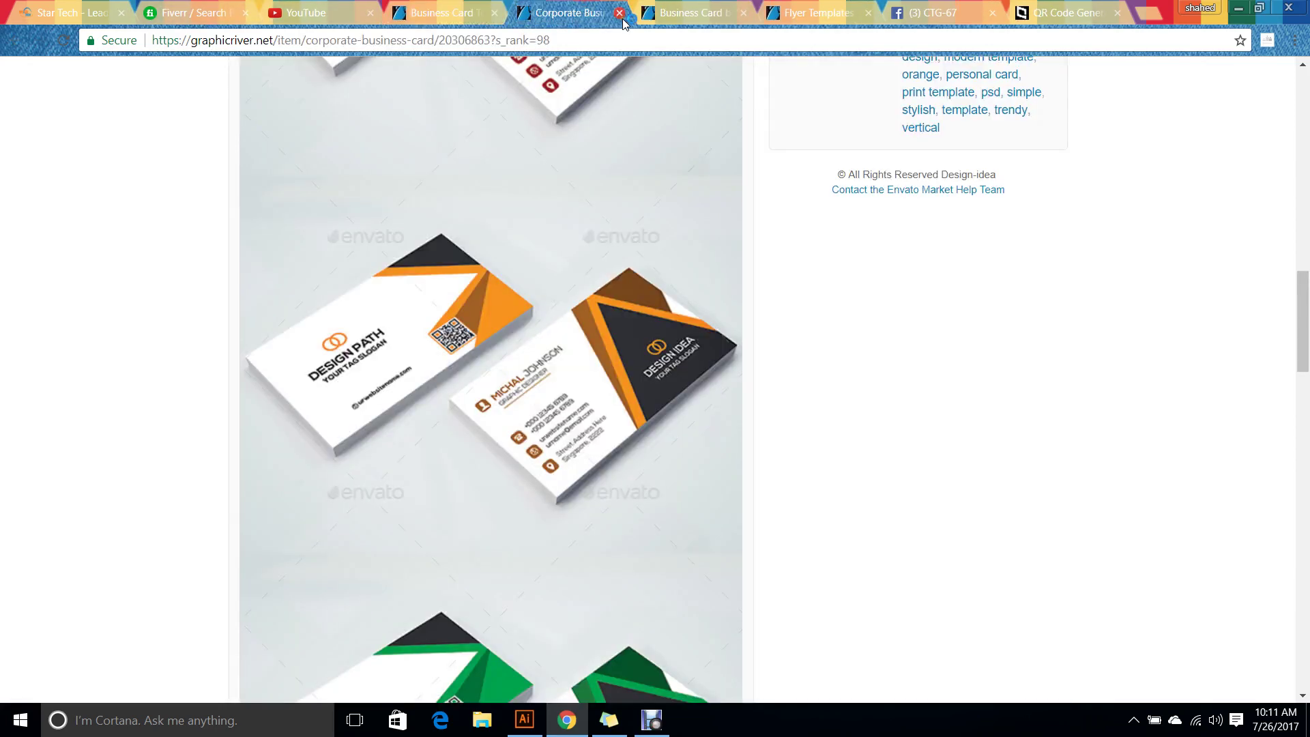
# Close the Corporate Business Card item and go to page 5 of the business card list.
pyautogui.click(619, 13)
pyautogui.scroll(-4, 679, 129)
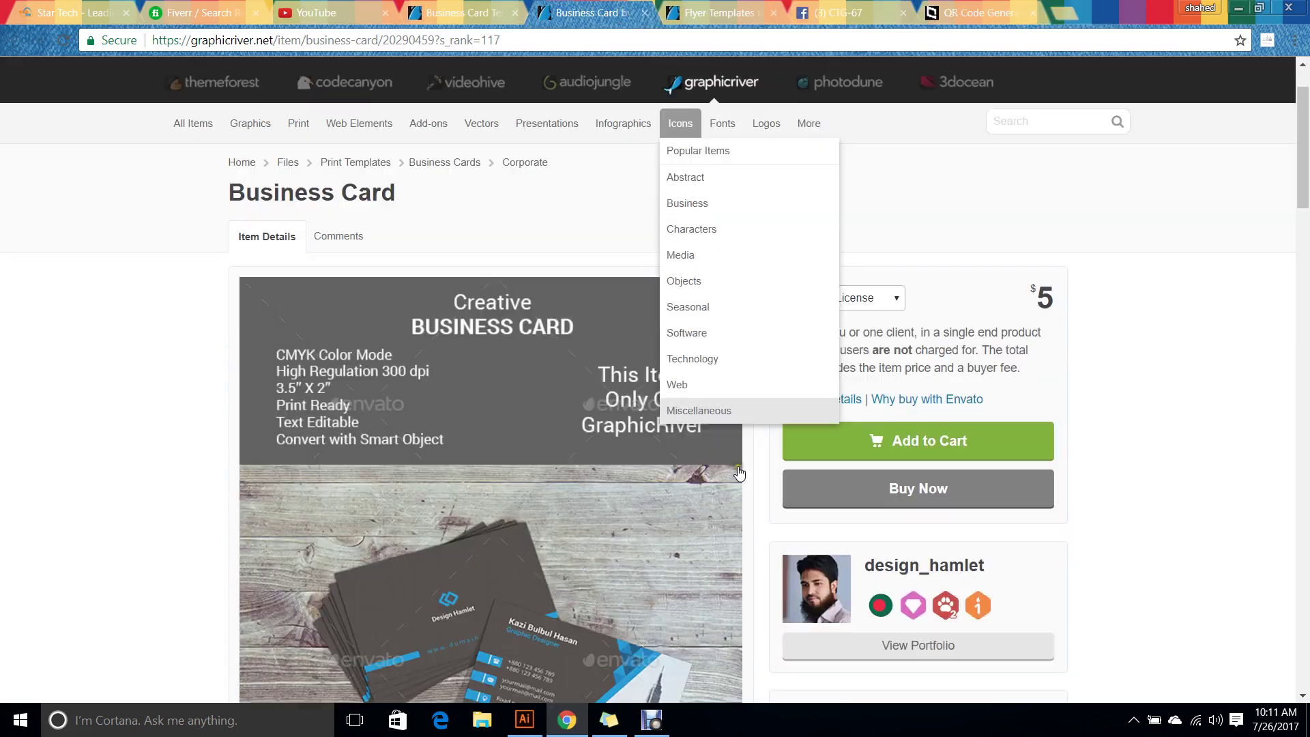
pyautogui.scroll(-3, 615, 338)
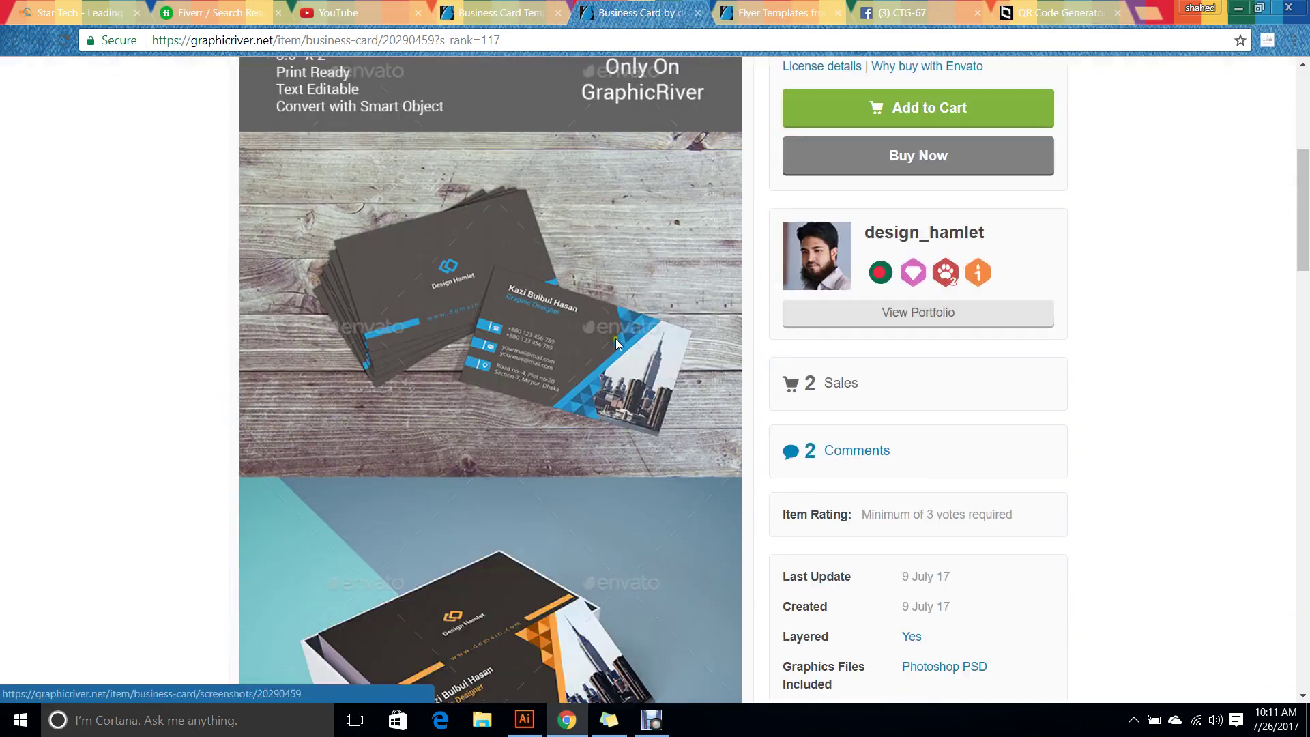
pyautogui.click(496, 12)
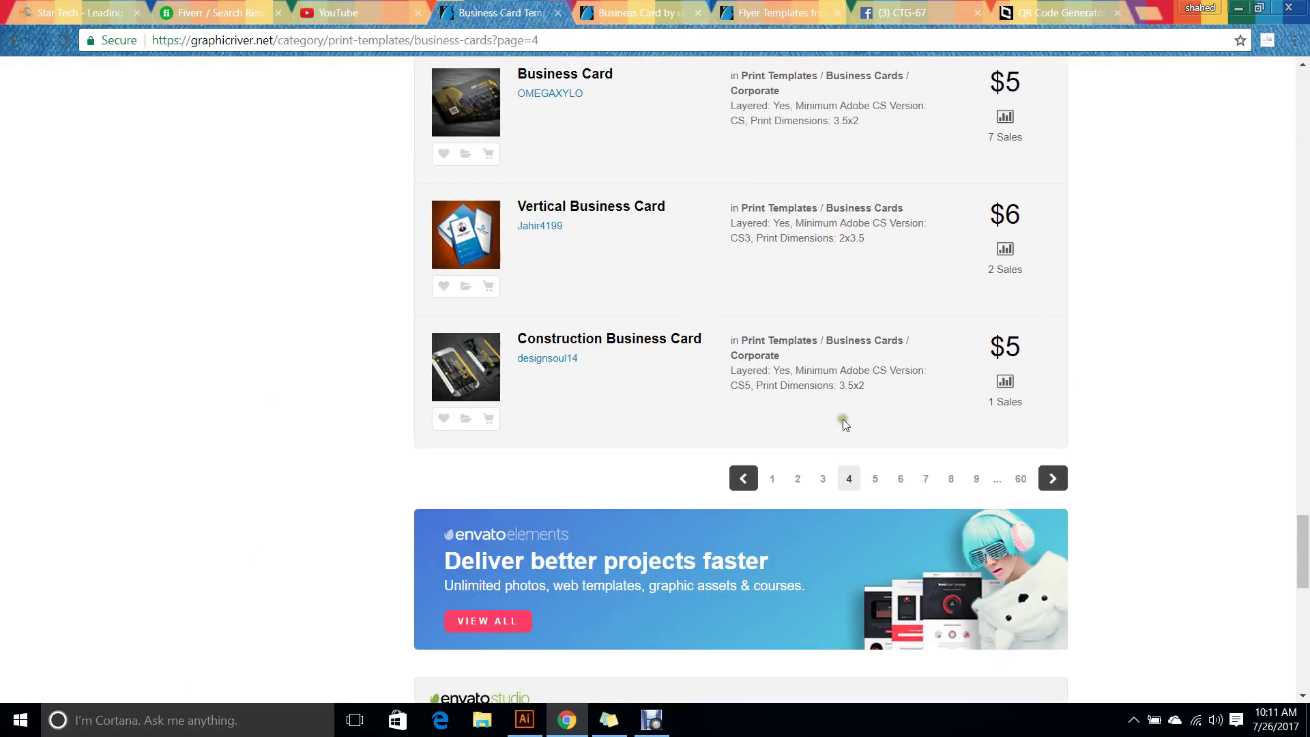
pyautogui.click(876, 478)
# Close the blue Business Card and flyer templates pages, then scroll the page 5 listing.
pyautogui.click(672, 6)
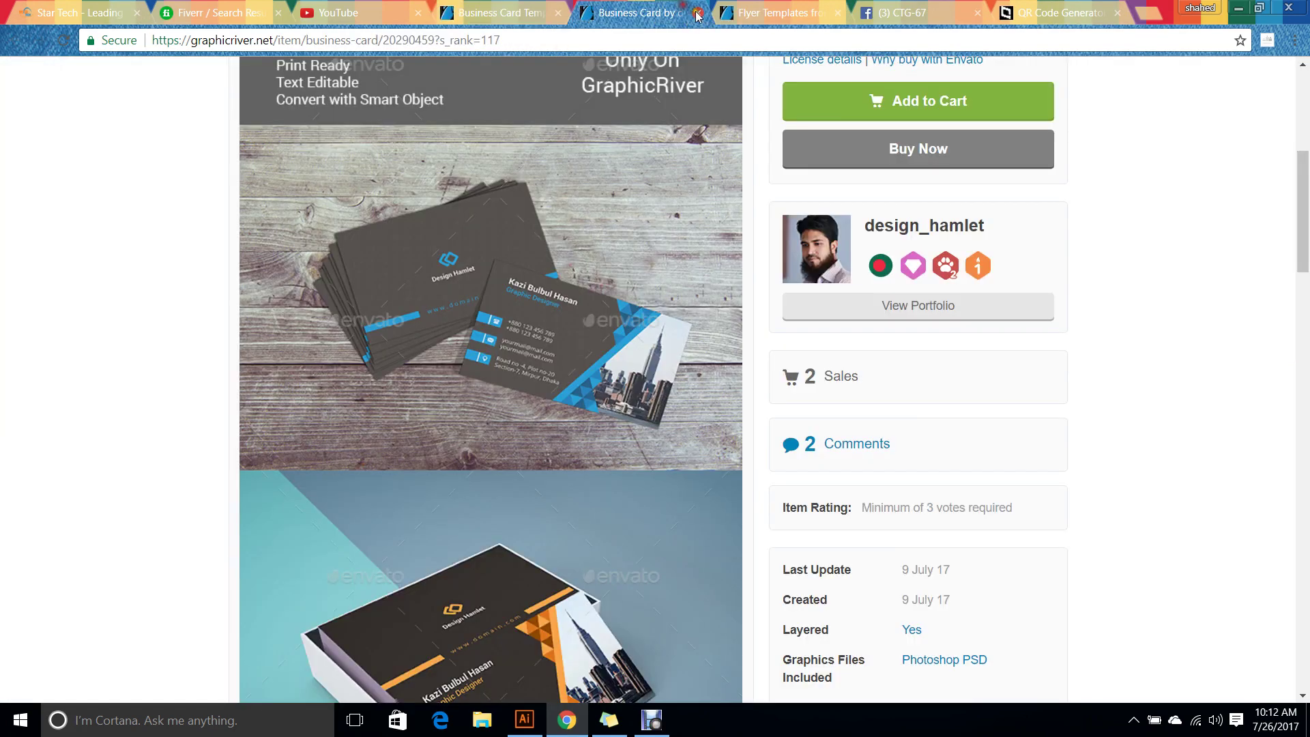
pyautogui.click(698, 12)
pyautogui.click(697, 12)
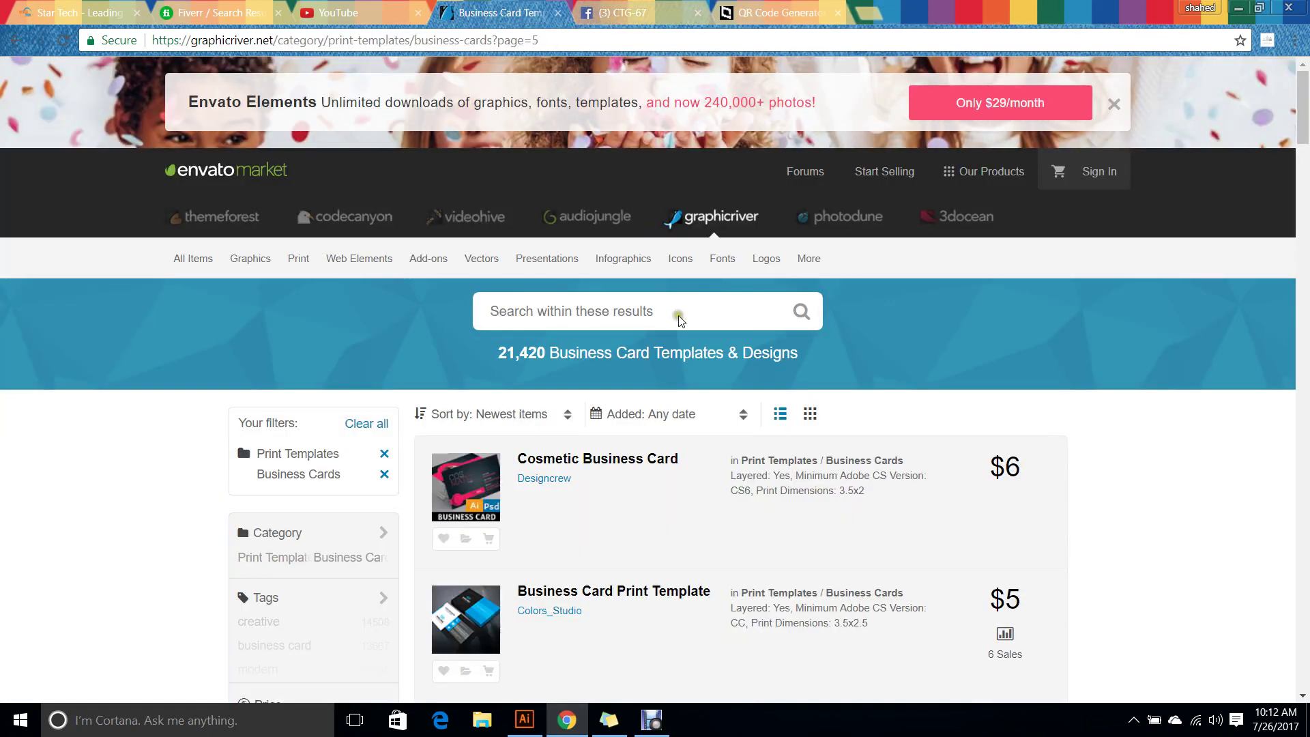
pyautogui.scroll(-7, 550, 205)
pyautogui.scroll(-2, 478, 327)
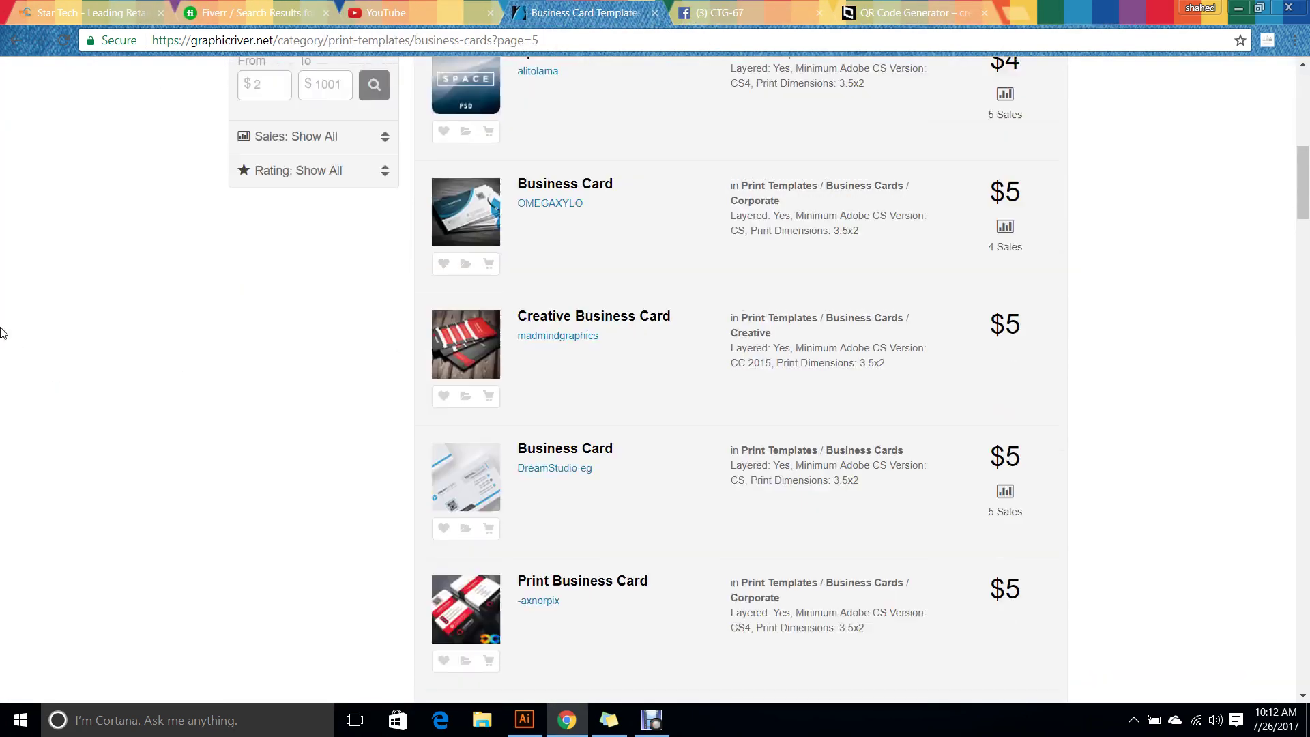
pyautogui.moveTo(479, 346)
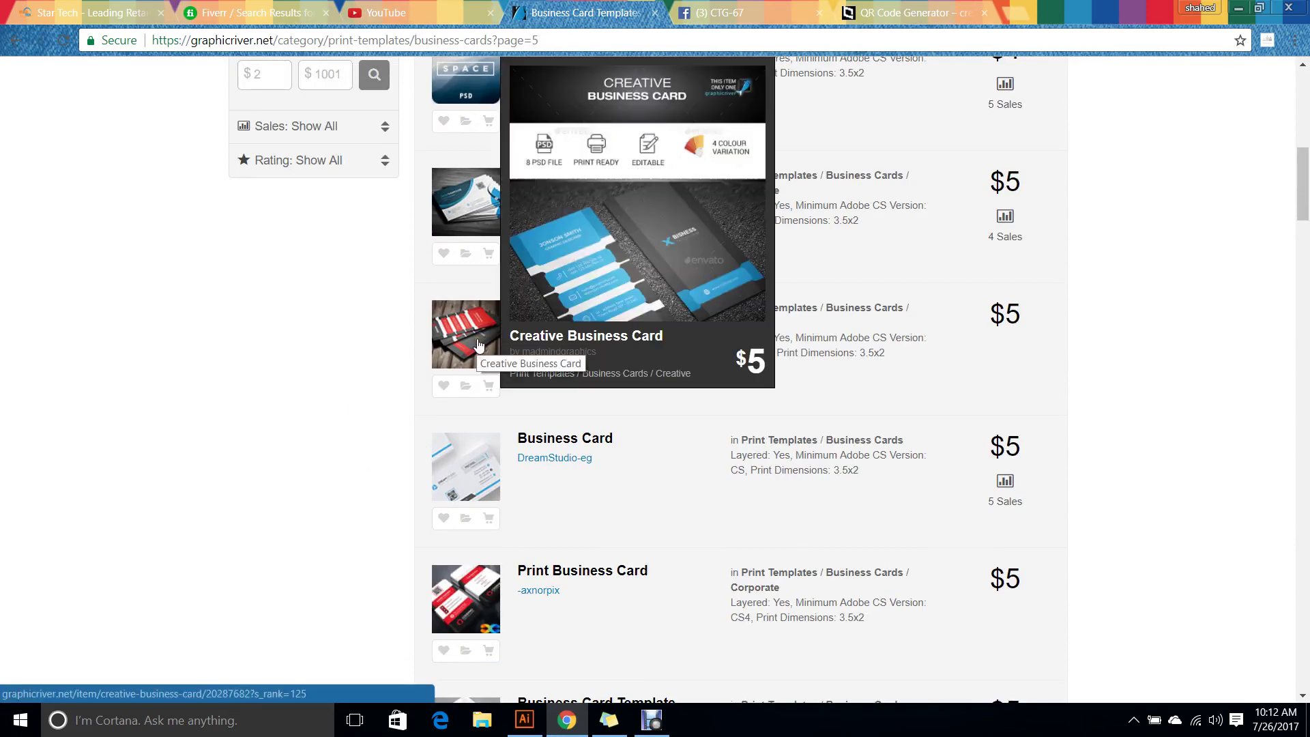
pyautogui.scroll(-3, 293, 380)
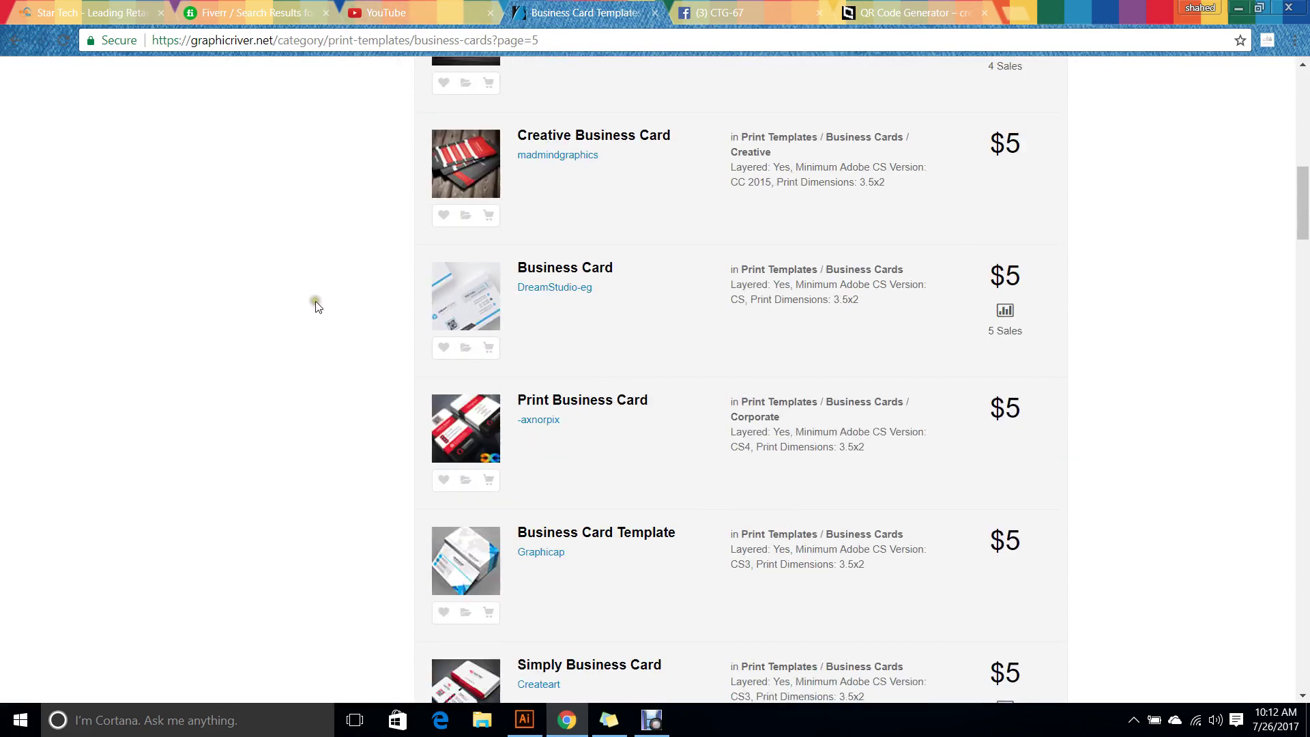
pyautogui.scroll(-7, 316, 304)
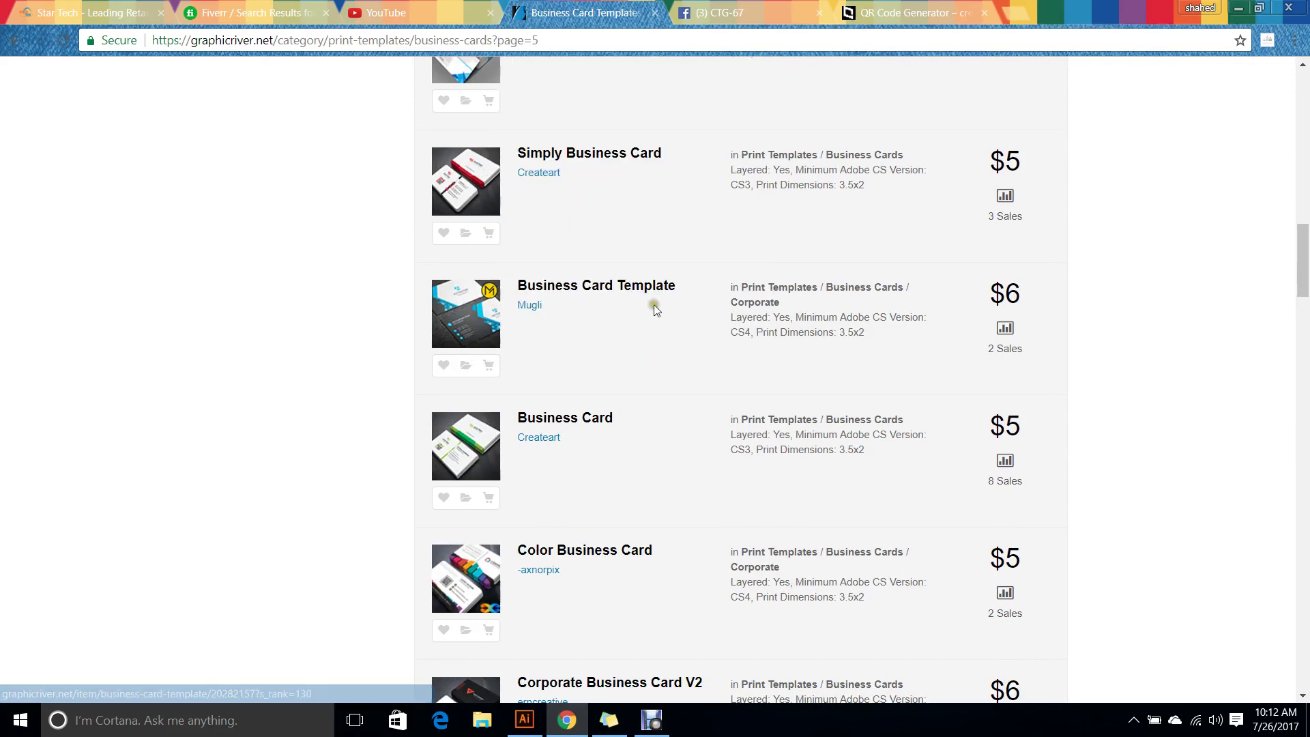
# Open the PETSXOM Business Card Template in a background tab and switch to its item page.
pyautogui.middleClick(658, 290)
pyautogui.scroll(-1, 698, 342)
pyautogui.scroll(-12, 698, 343)
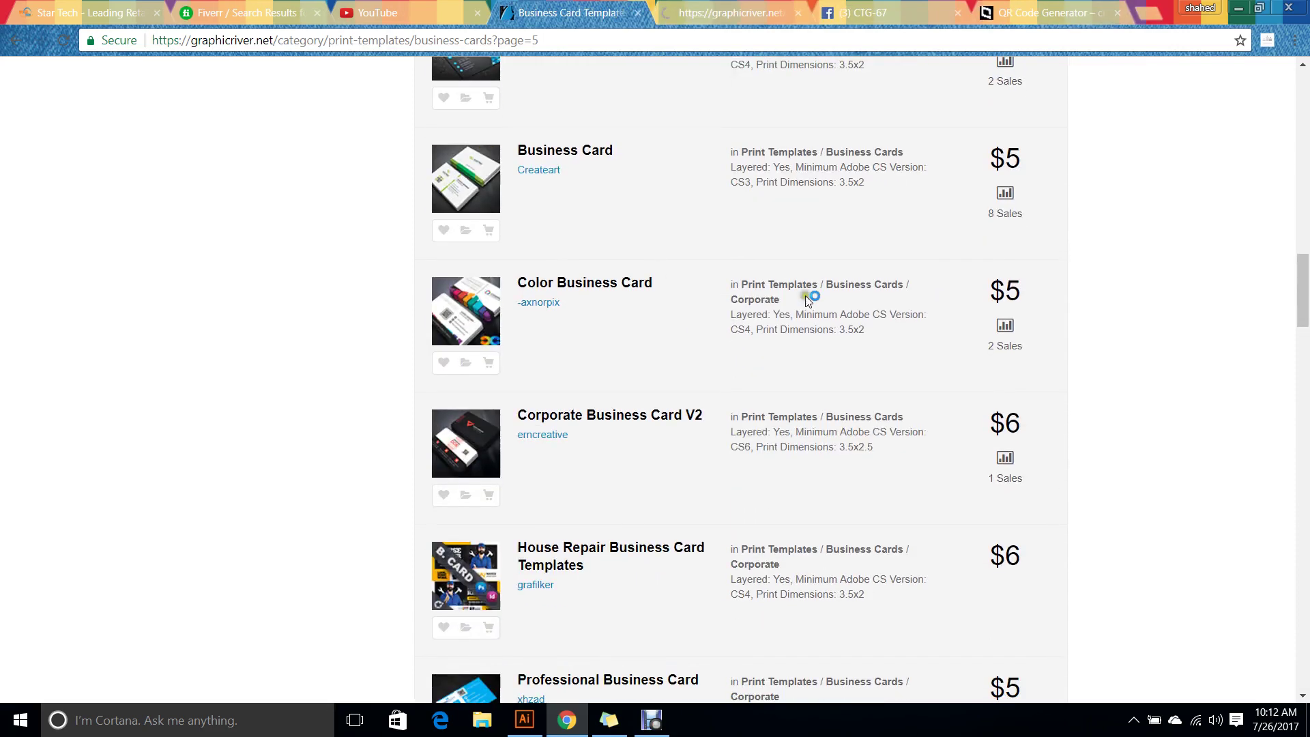
pyautogui.scroll(-4, 424, 250)
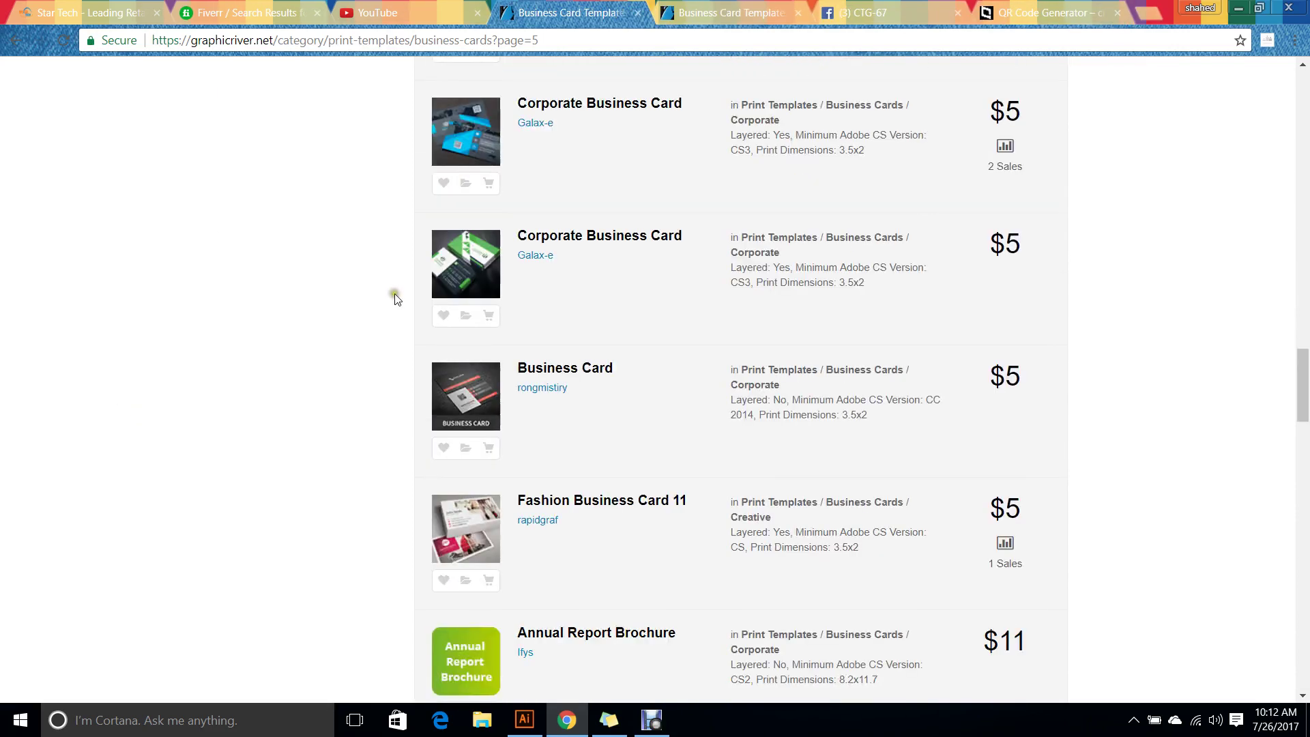
pyautogui.scroll(-13, 395, 298)
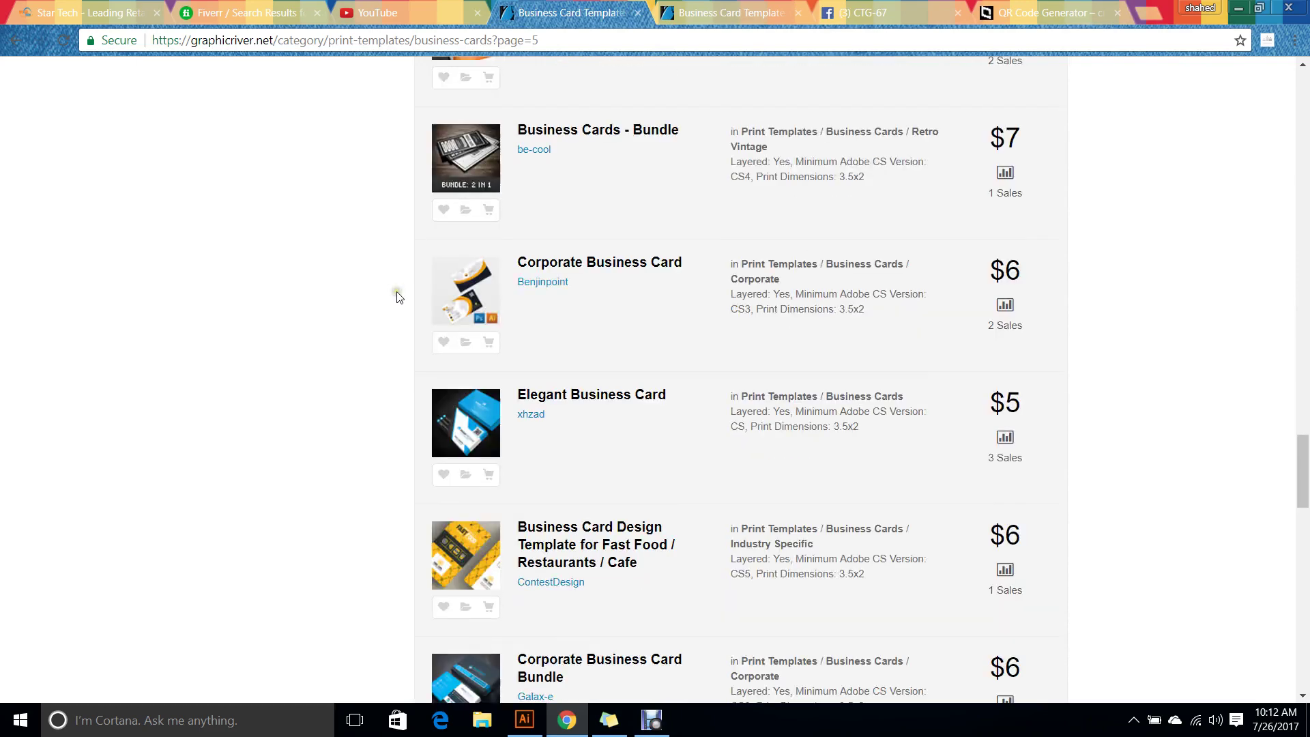
pyautogui.scroll(-4, 400, 295)
pyautogui.scroll(-3, 399, 295)
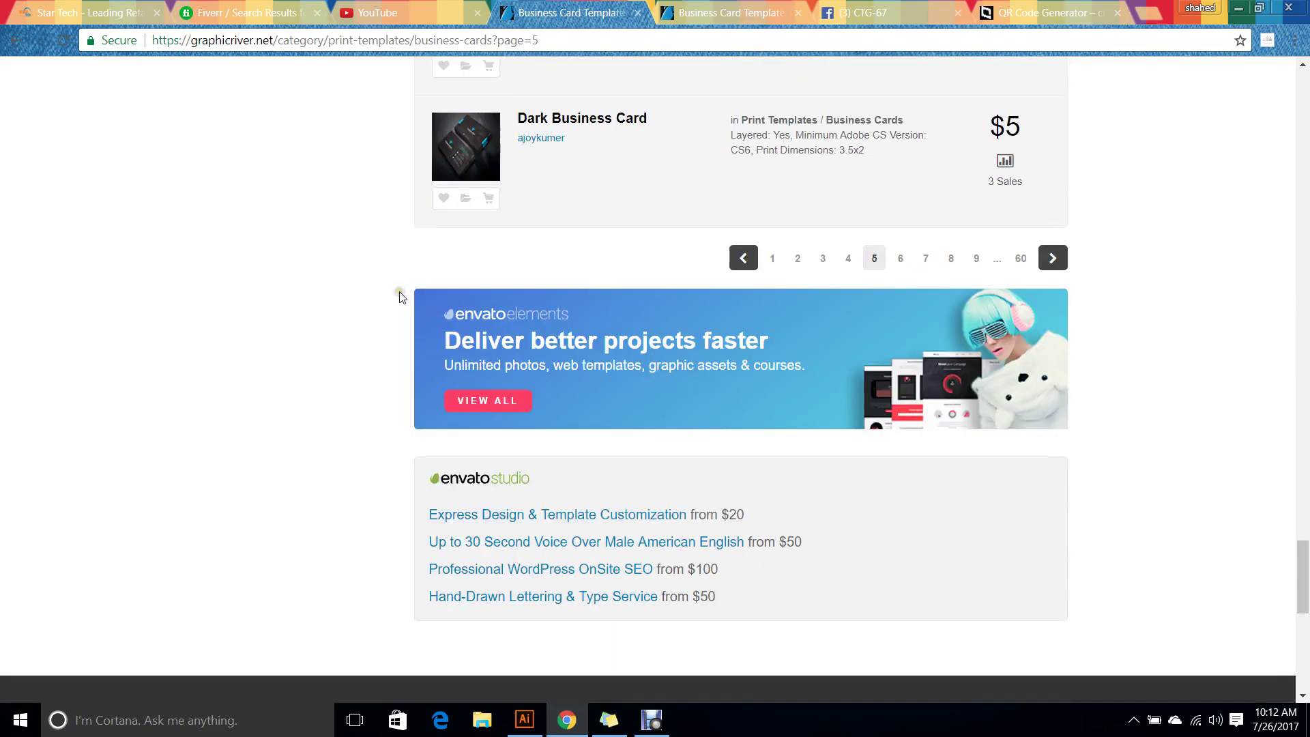
pyautogui.hotkey('ctrl', 'Tab')
pyautogui.scroll(-4, 71, 63)
pyautogui.scroll(-4, 29, 550)
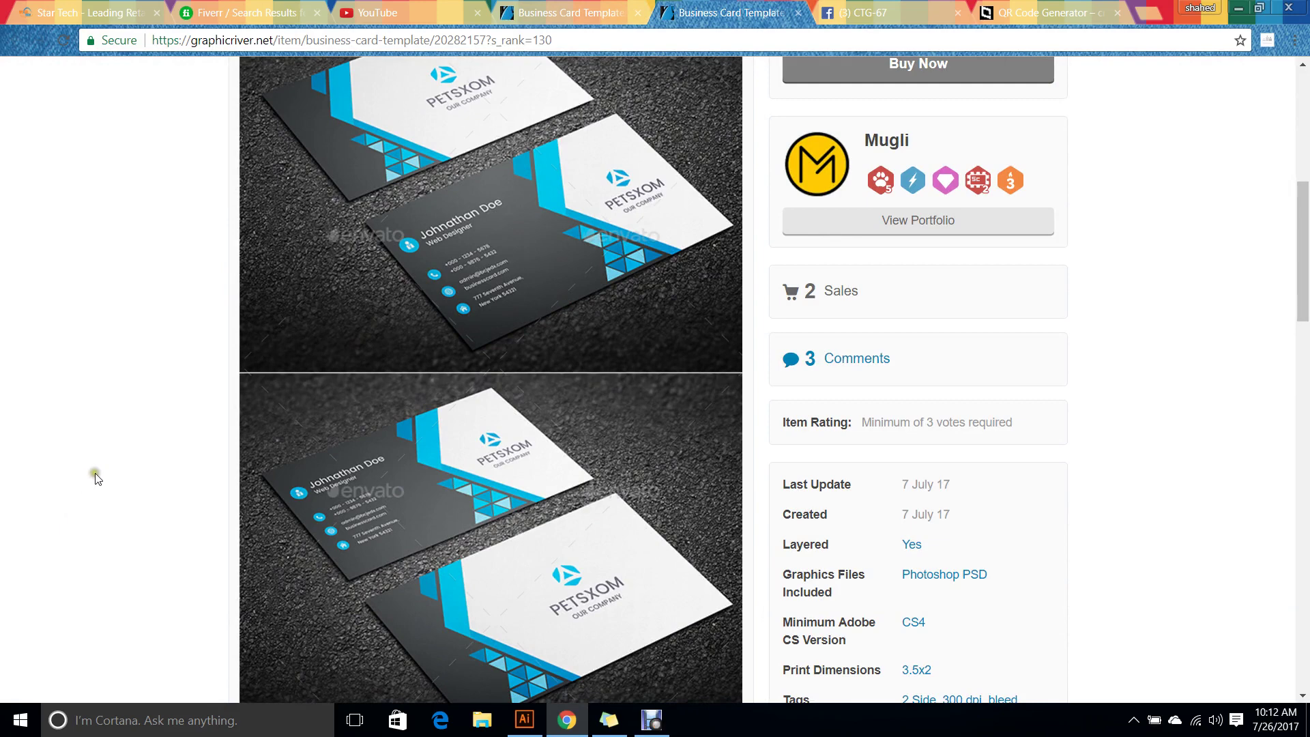
# Save the PETSXOM card preview image under the name 'preview image'.
pyautogui.scroll(-1, 93, 475)
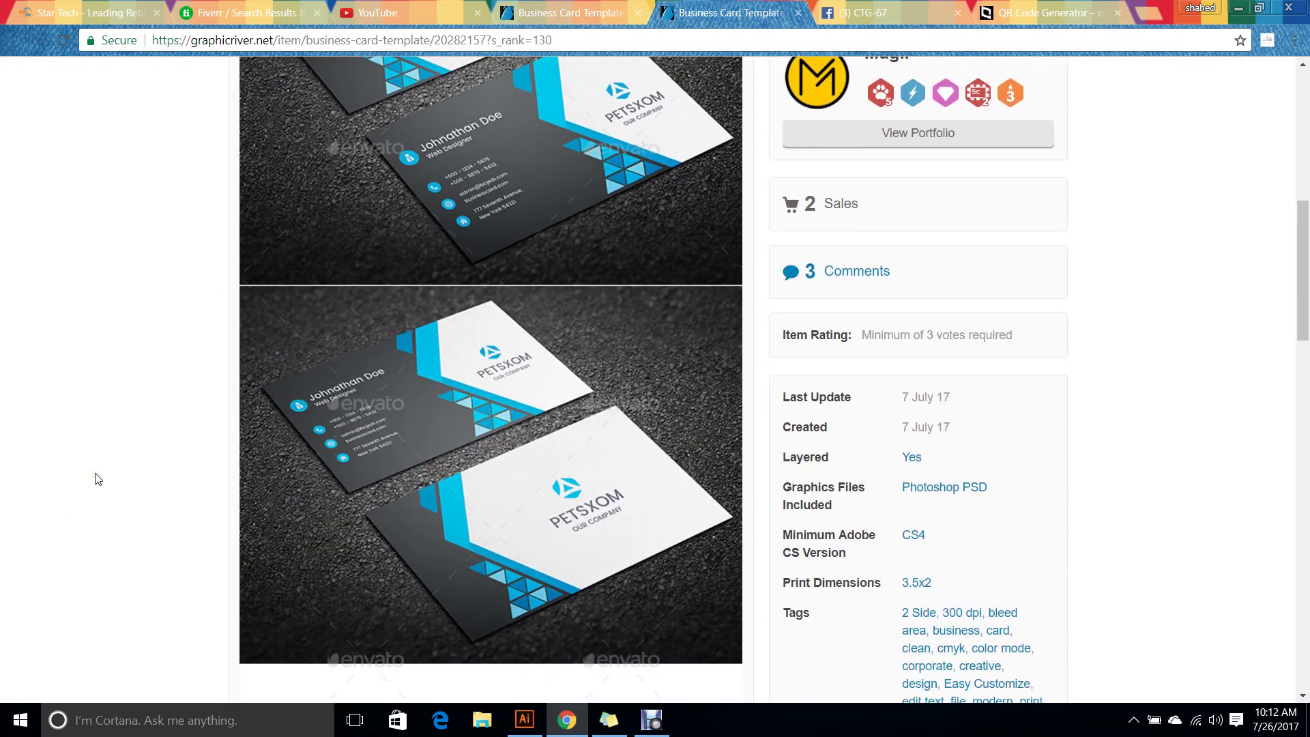
pyautogui.scroll(-1, 538, 309)
pyautogui.rightClick(539, 309)
pyautogui.click(294, 167)
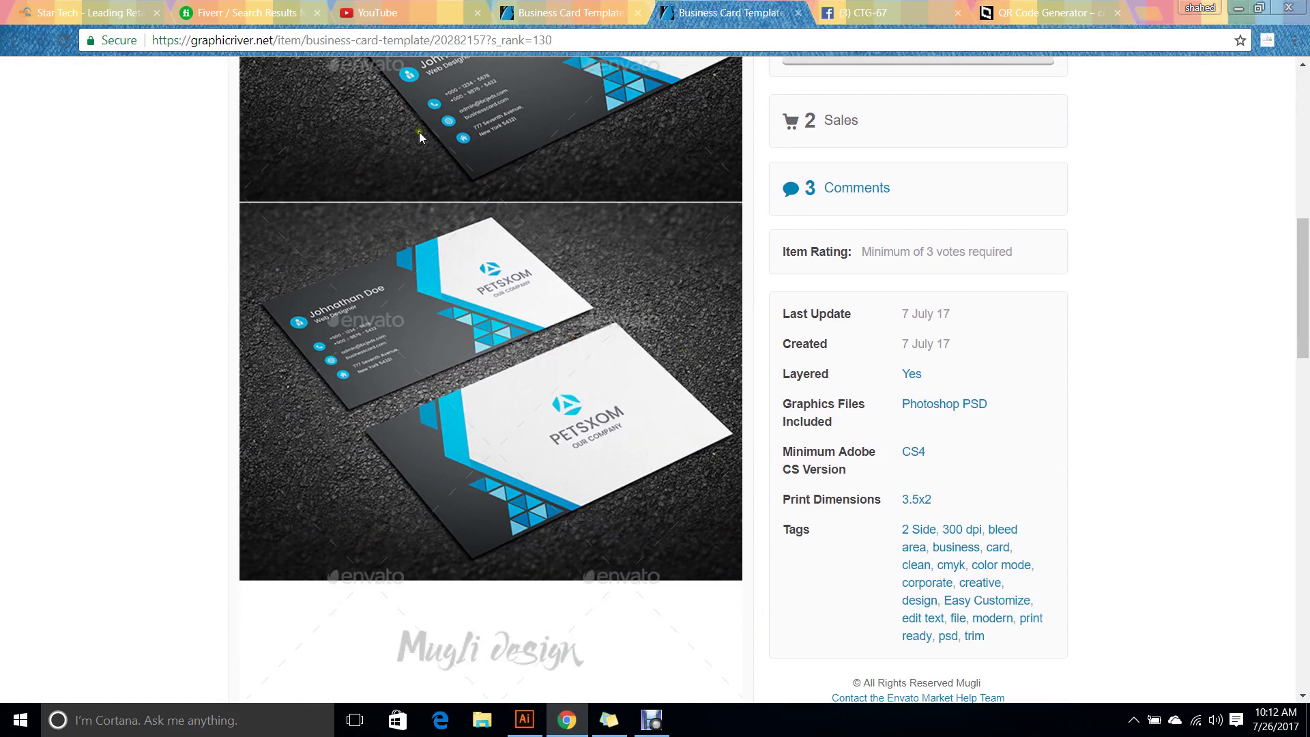
pyautogui.write('preview image')
pyautogui.press('Return')
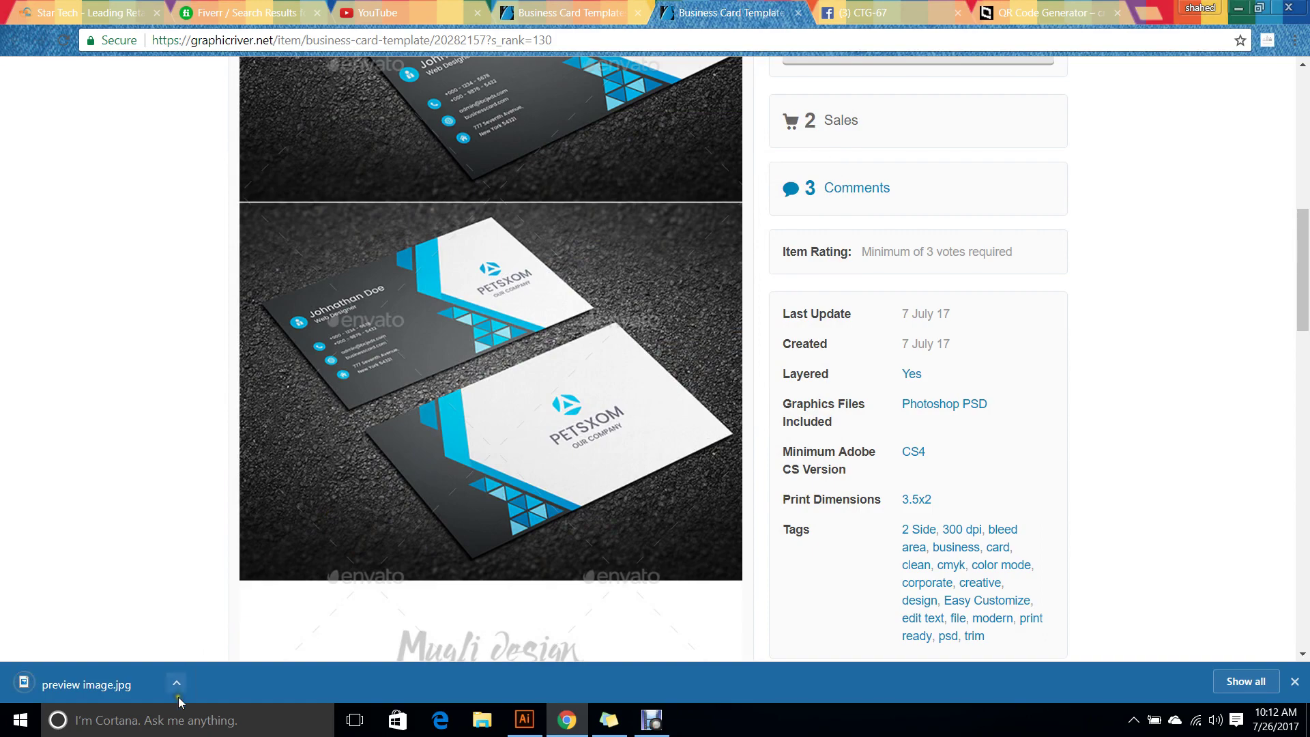
# Review the item page, glance at the page 5 listing, and return to the PETSXOM page.
pyautogui.scroll(10, 372, 554)
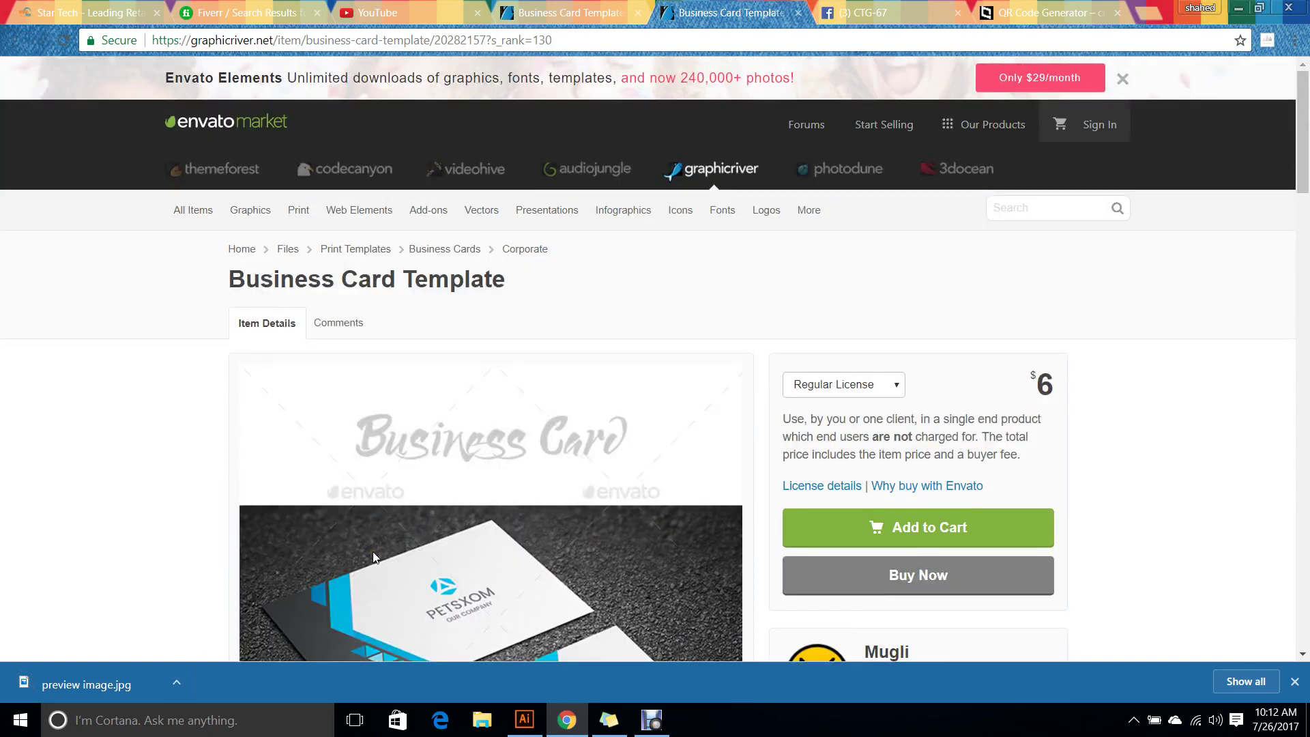
pyautogui.scroll(-15, 374, 556)
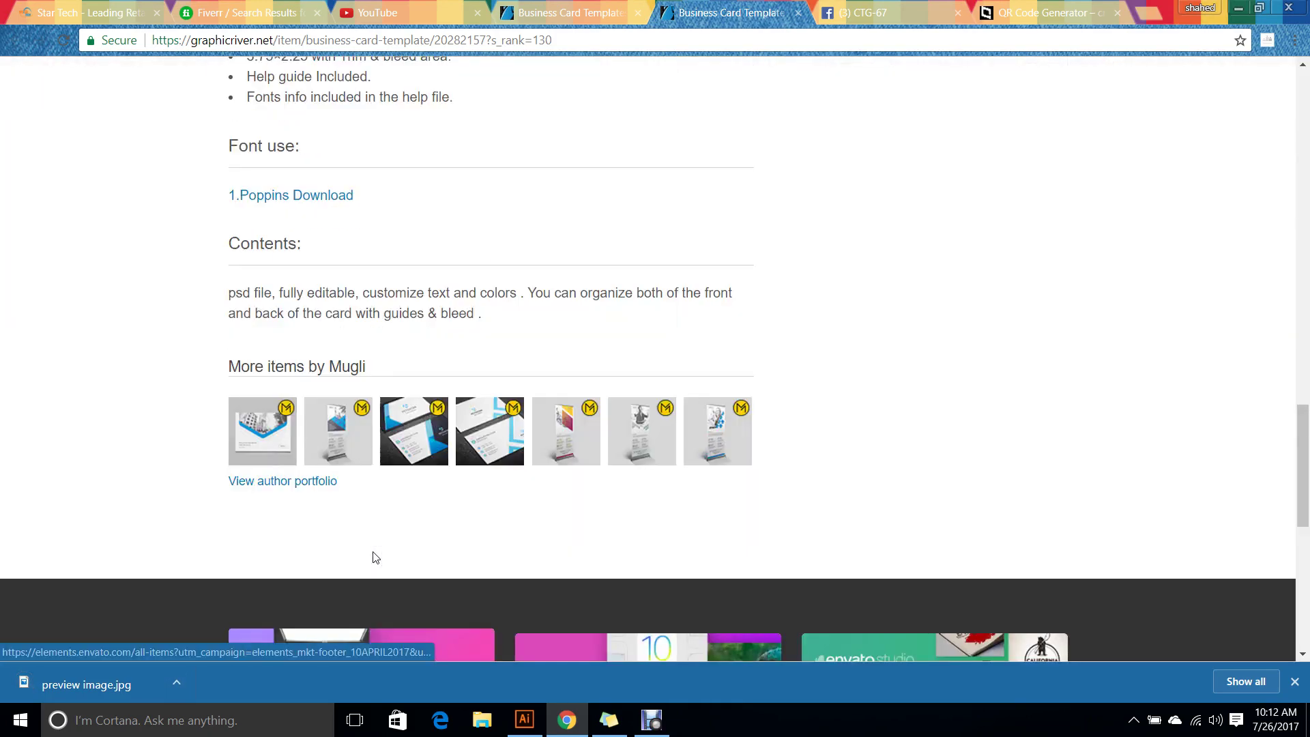
pyautogui.scroll(8, 374, 557)
pyautogui.scroll(5, 374, 557)
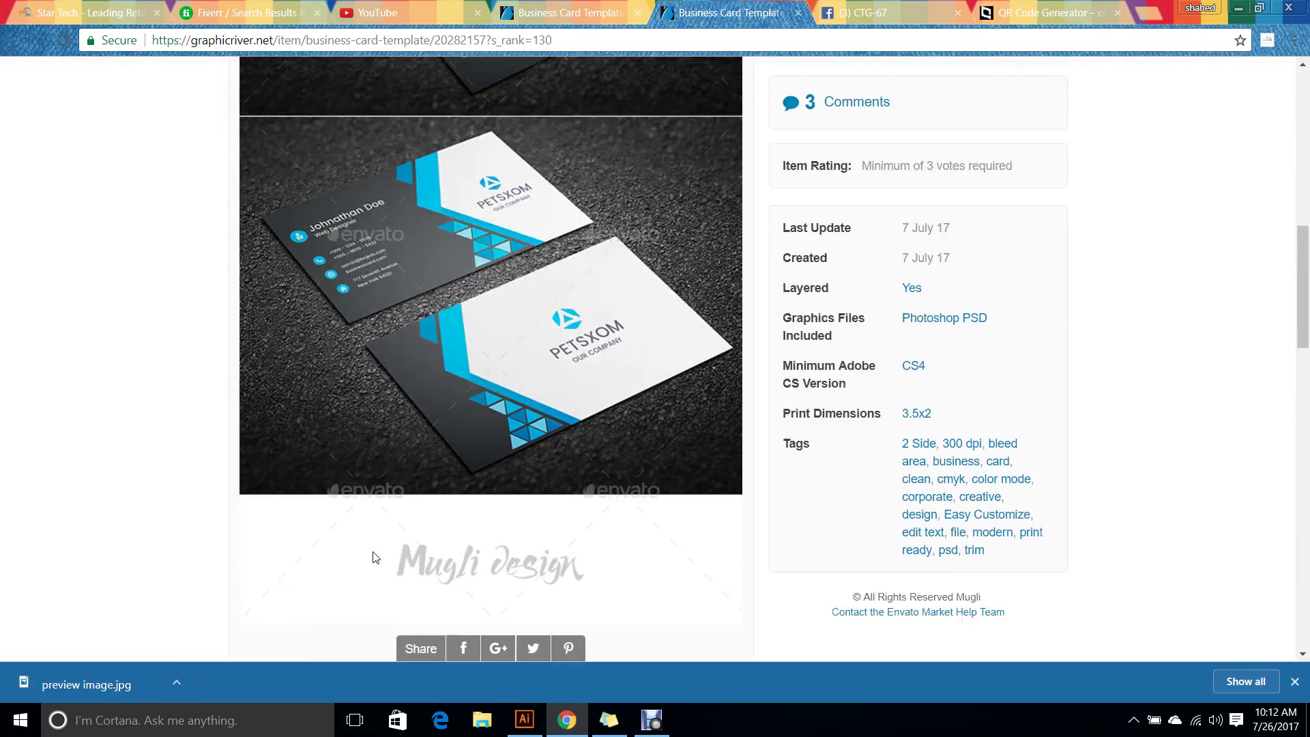
pyautogui.click(538, 7)
pyautogui.click(671, 9)
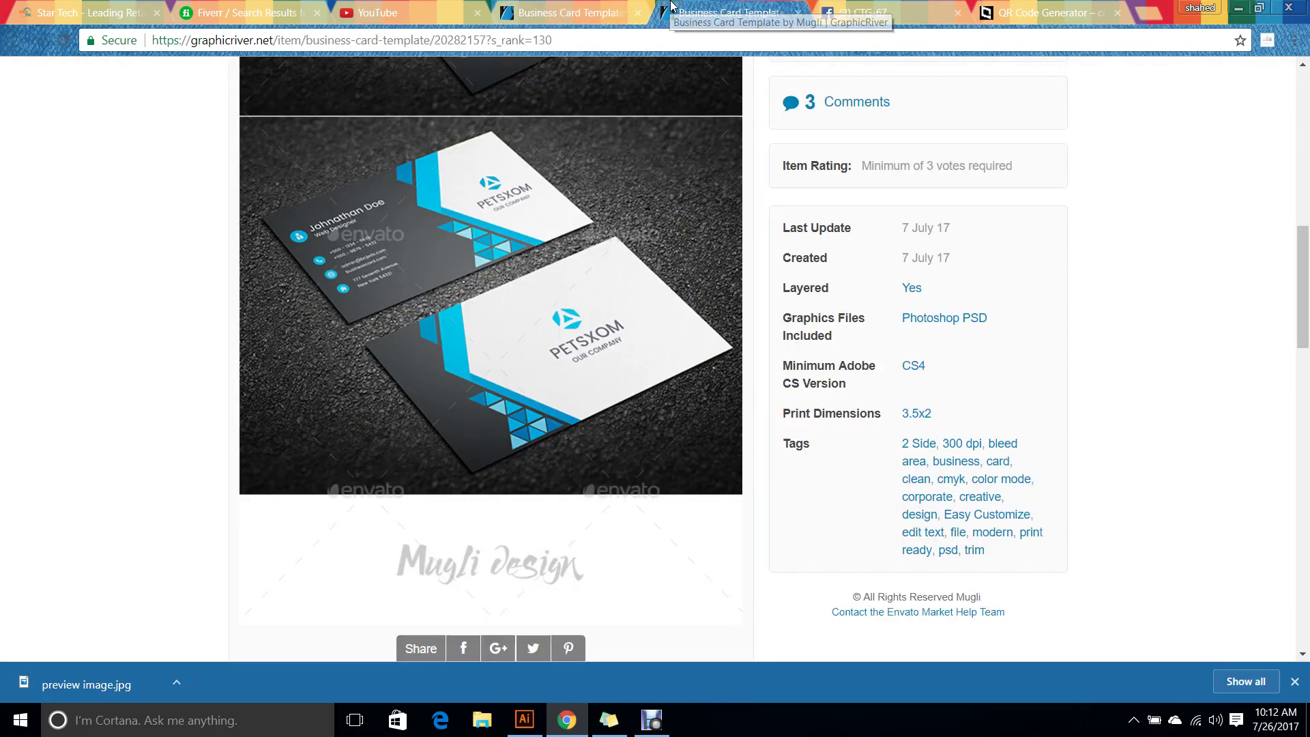
# Locate preview image.jpg in its Desktop folder and open it with Adobe Illustrator.
pyautogui.click(170, 680)
pyautogui.click(221, 629)
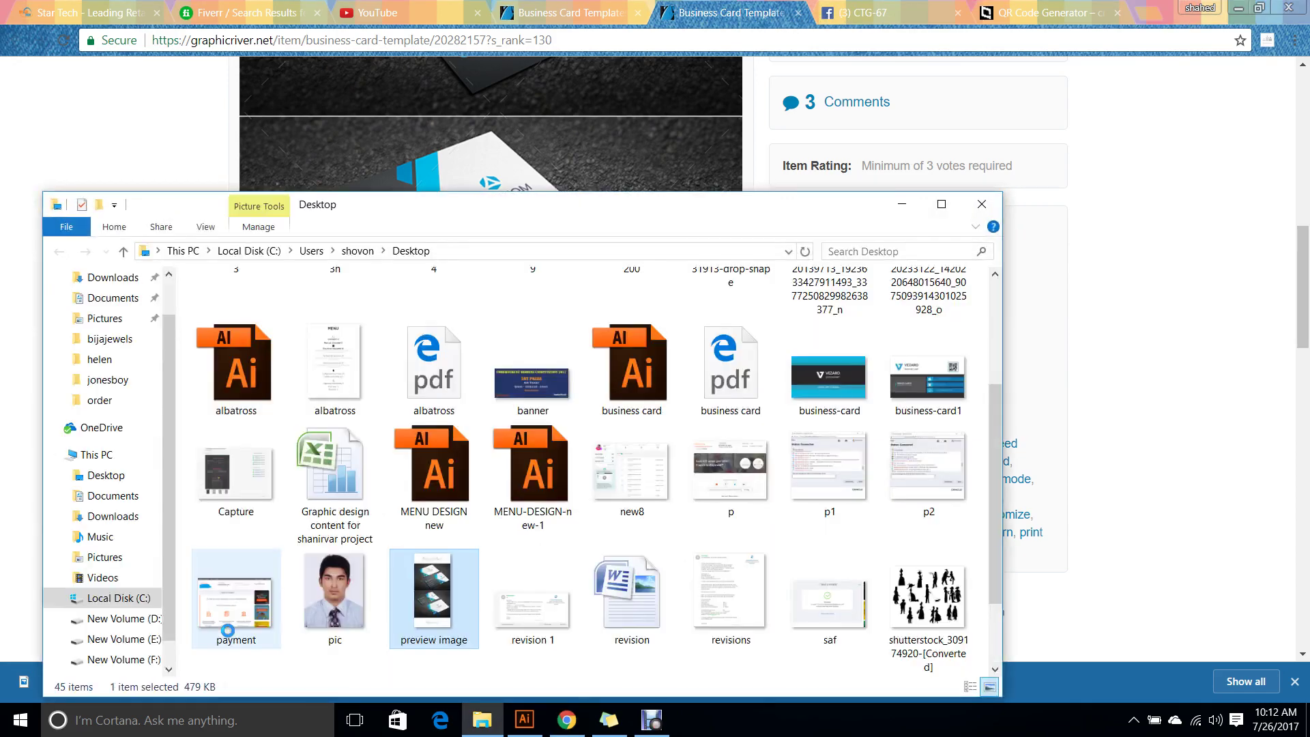
pyautogui.rightClick(456, 598)
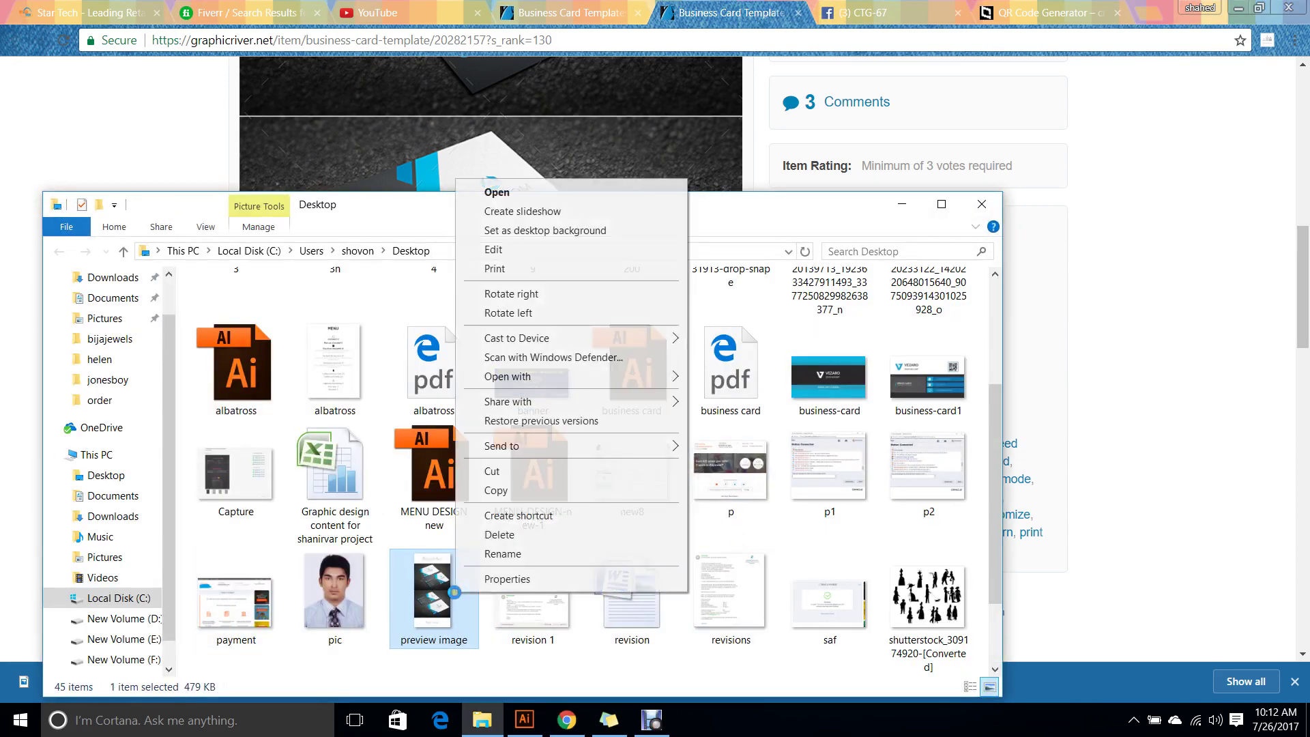
pyautogui.moveTo(687, 380)
pyautogui.click(758, 378)
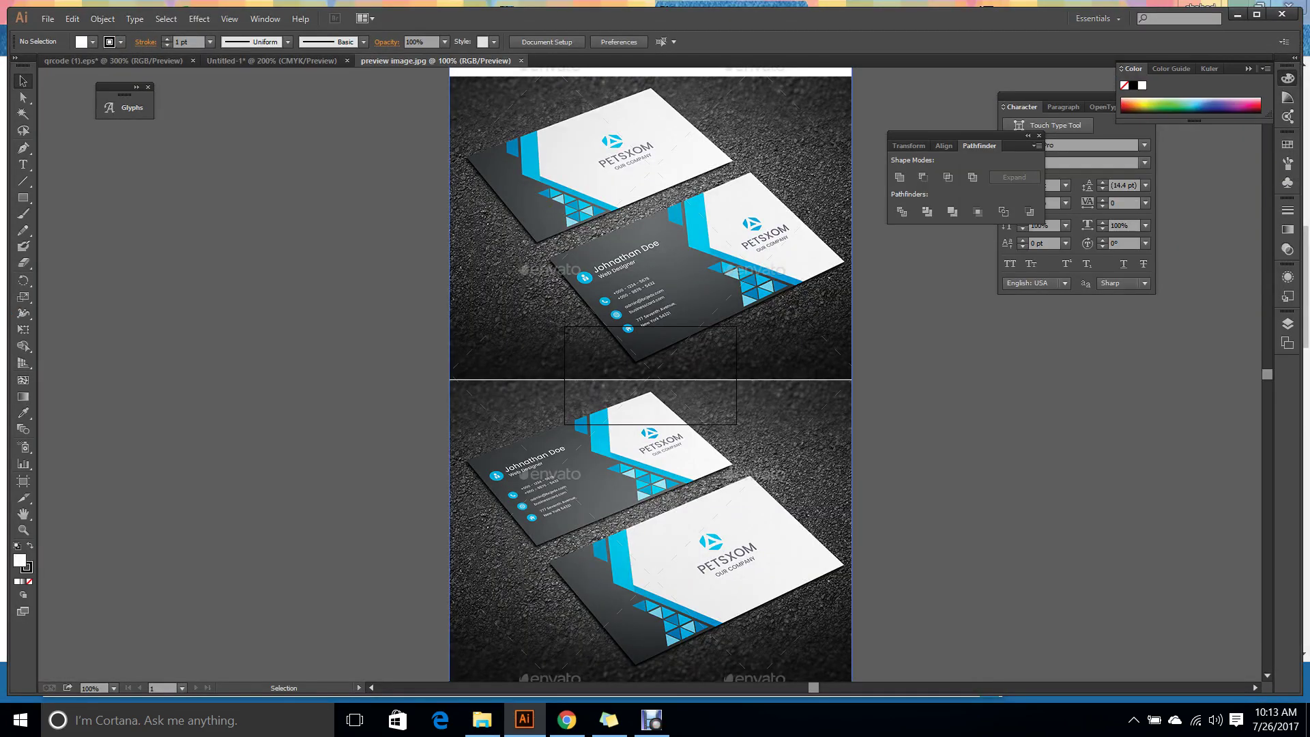
# Select and then deselect the PETSXOM reference image in the new Illustrator document.
pyautogui.click(668, 308)
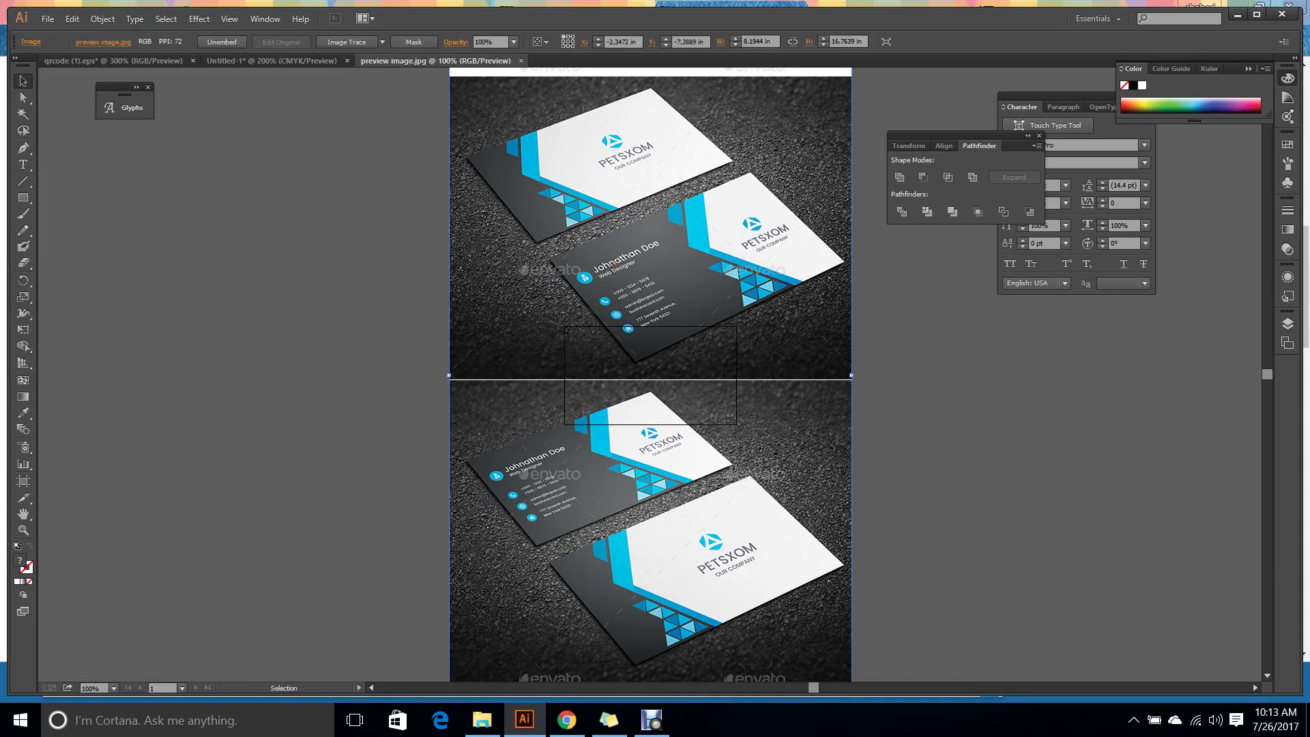
pyautogui.hotkey('ctrl', 'shift', 'a')
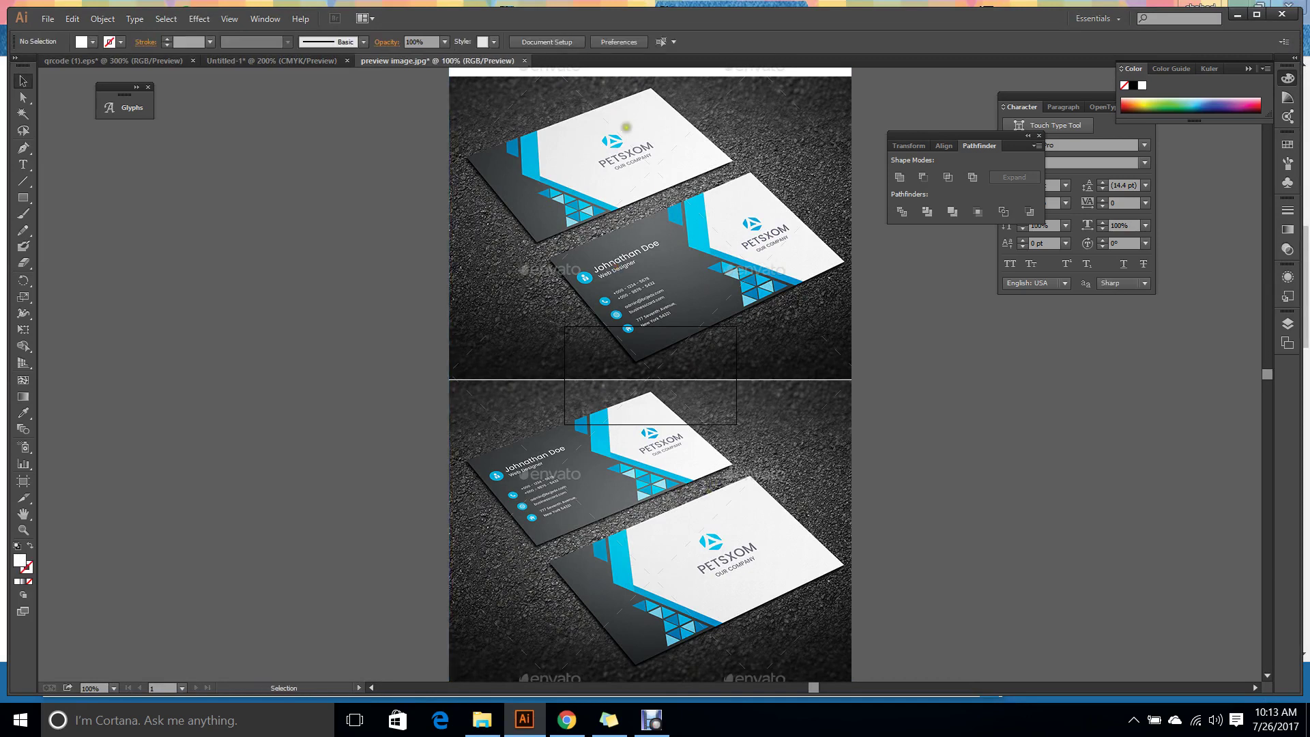
pyautogui.scroll(3, 626, 127)
pyautogui.scroll(-2, 648, 205)
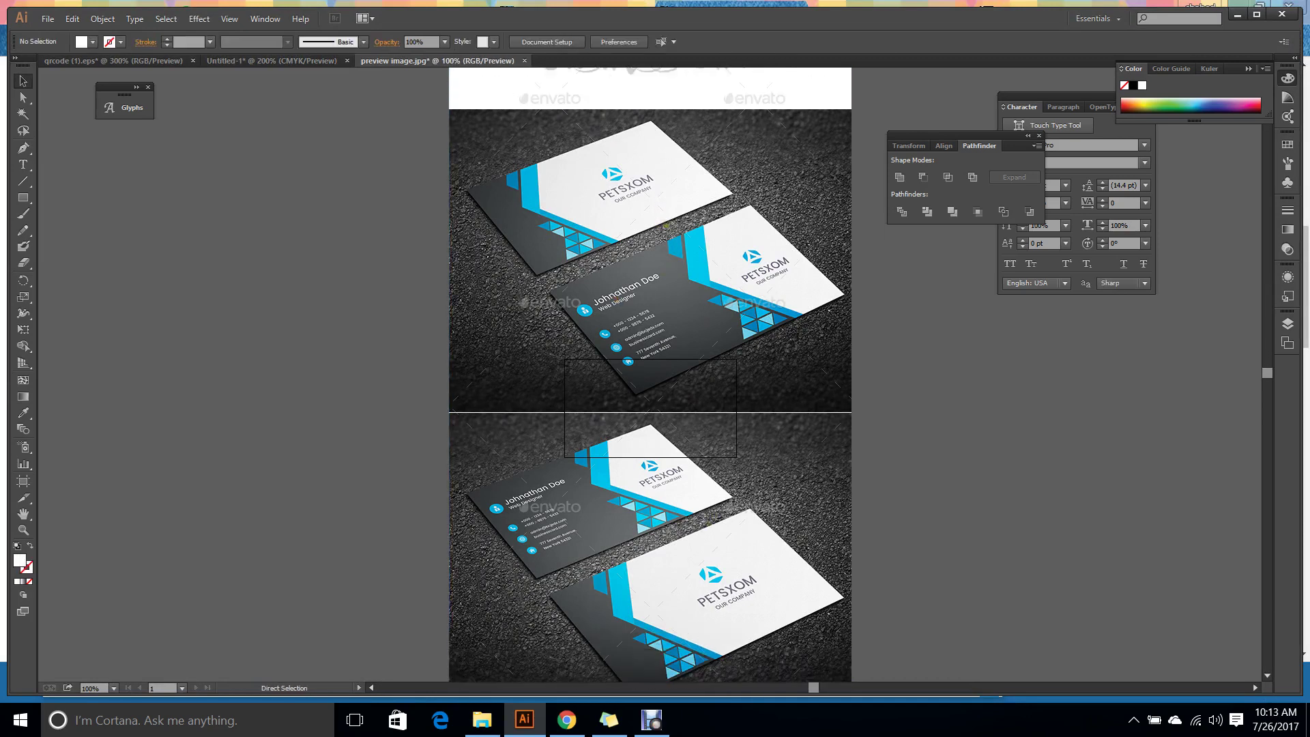
# Delete all the old shapes from the two card artboards in Untitled-1.
pyautogui.press('v')
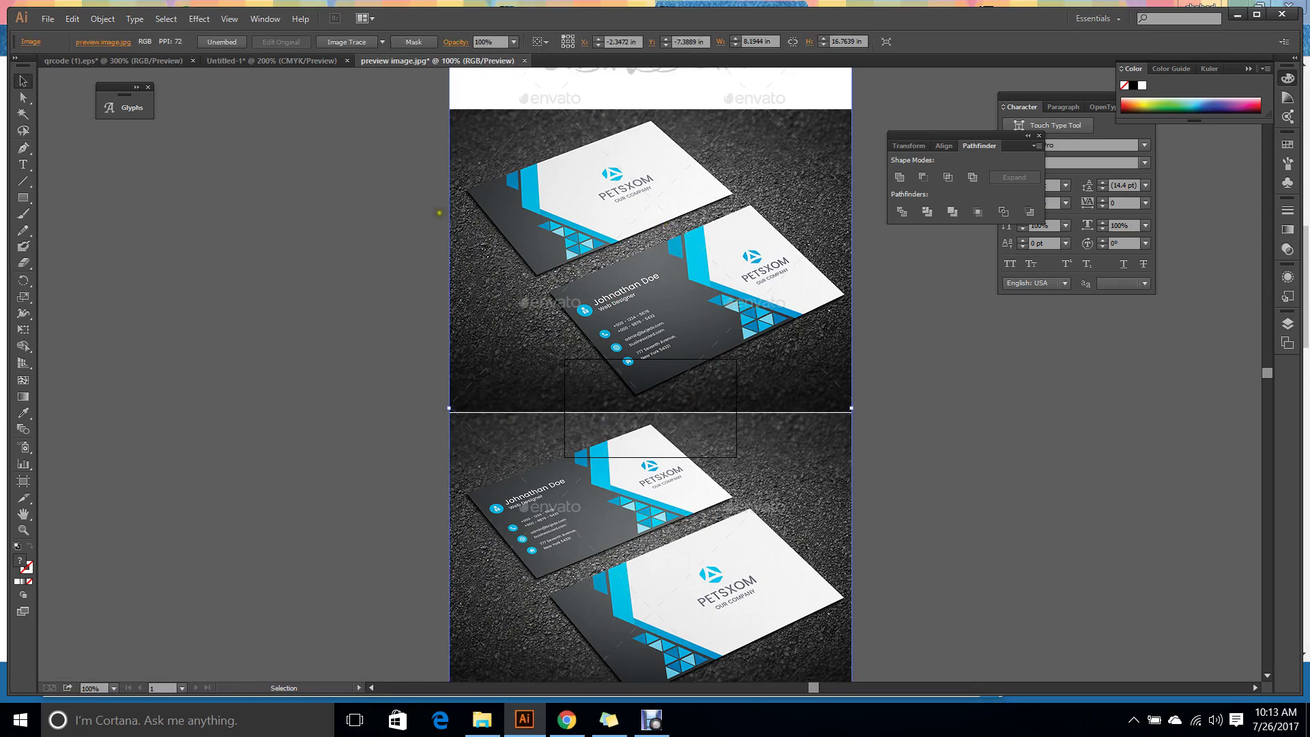
pyautogui.click(288, 60)
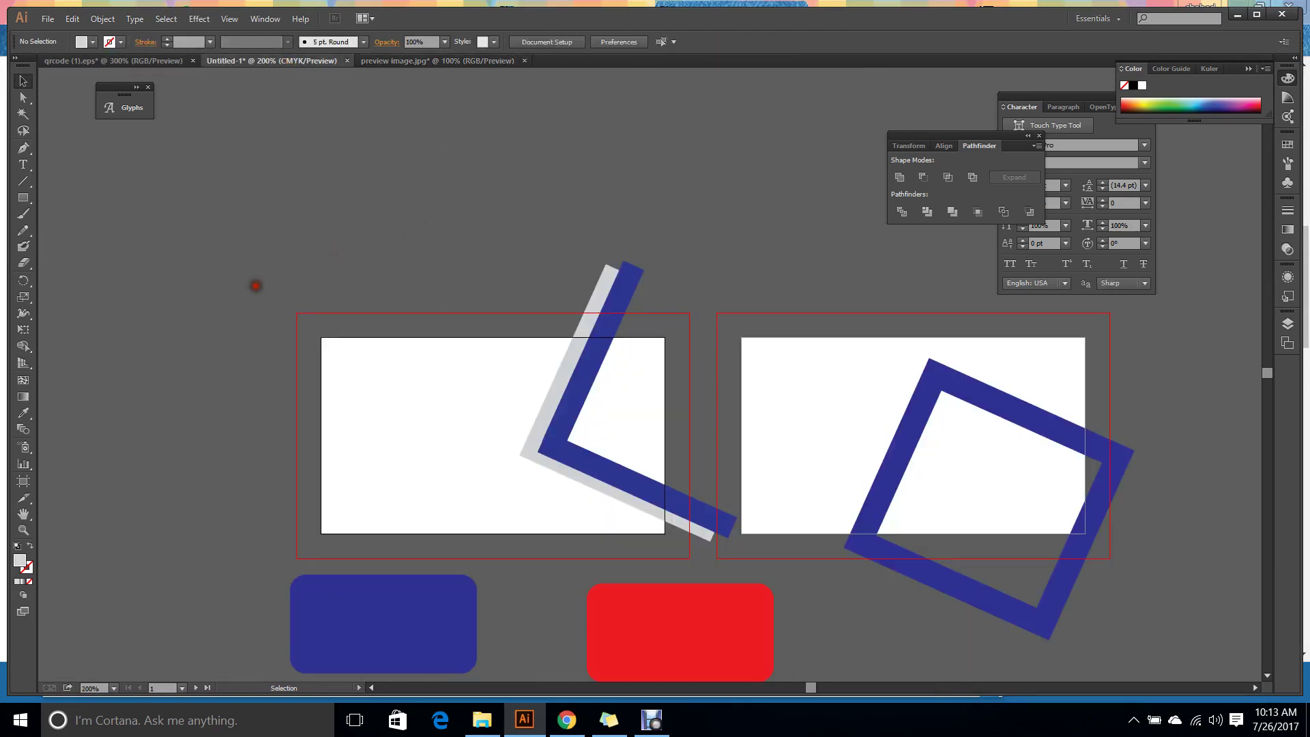
pyautogui.moveTo(255, 285); pyautogui.dragTo(926, 623)
pyautogui.press('Delete')
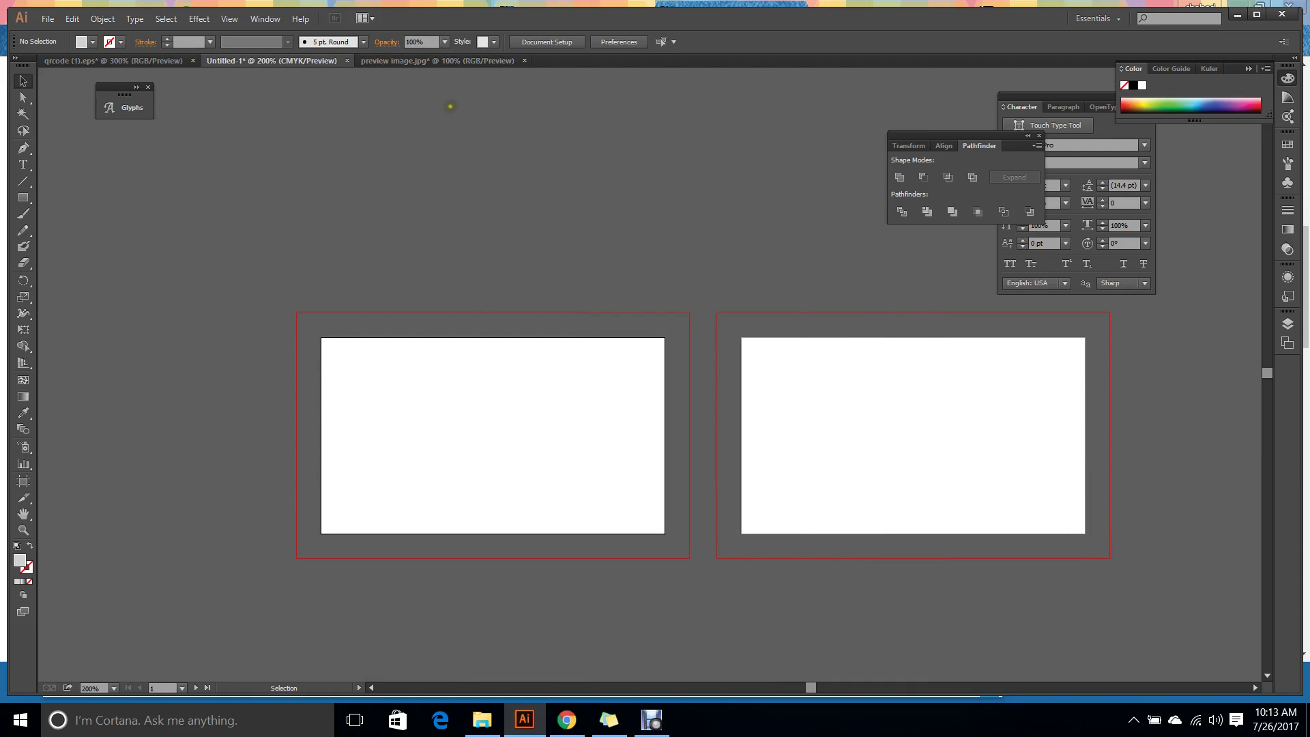
# Bring the PETSXOM reference image into Untitled-1 and position it left of the artboards.
pyautogui.click(482, 61)
pyautogui.moveTo(638, 273); pyautogui.dragTo(193, 288)
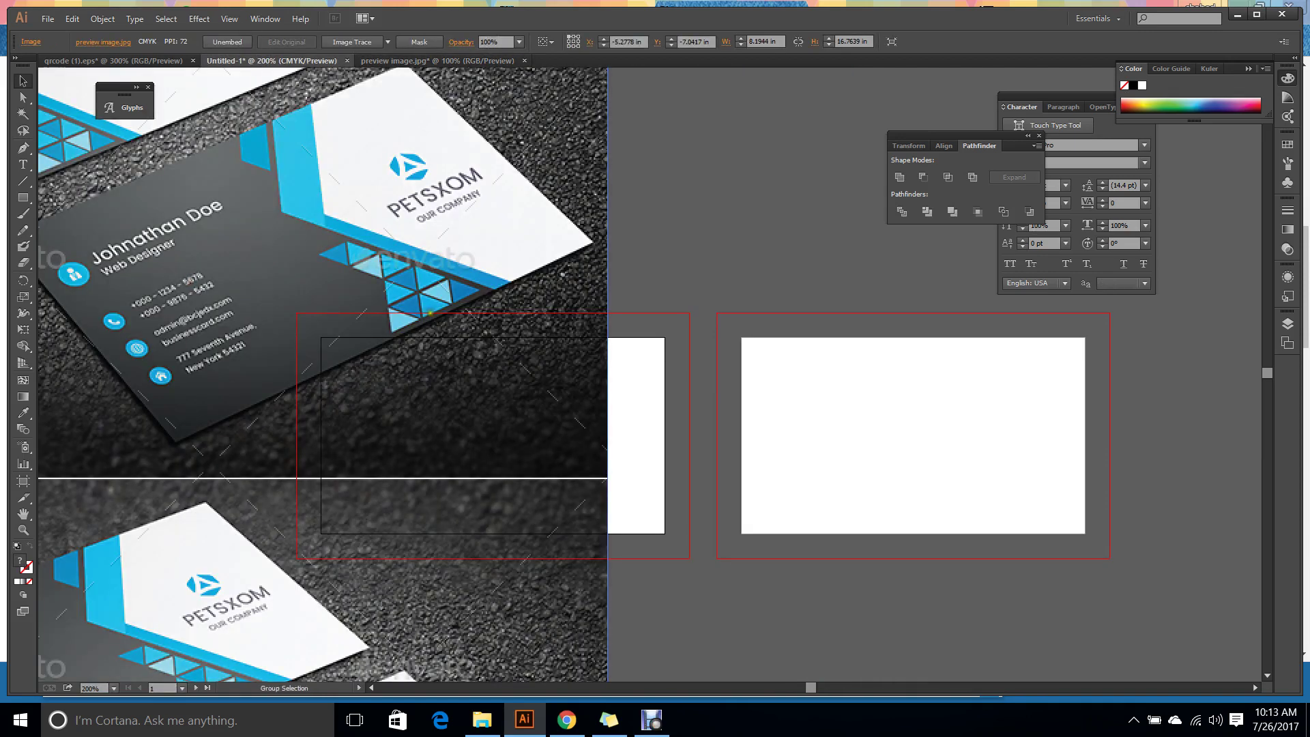
pyautogui.hotkey('ctrl', '-')
pyautogui.hotkey('ctrl', '-')
pyautogui.moveTo(619, 362); pyautogui.dragTo(773, 402)
pyautogui.moveTo(582, 226); pyautogui.dragTo(380, 331)
pyautogui.click(643, 307)
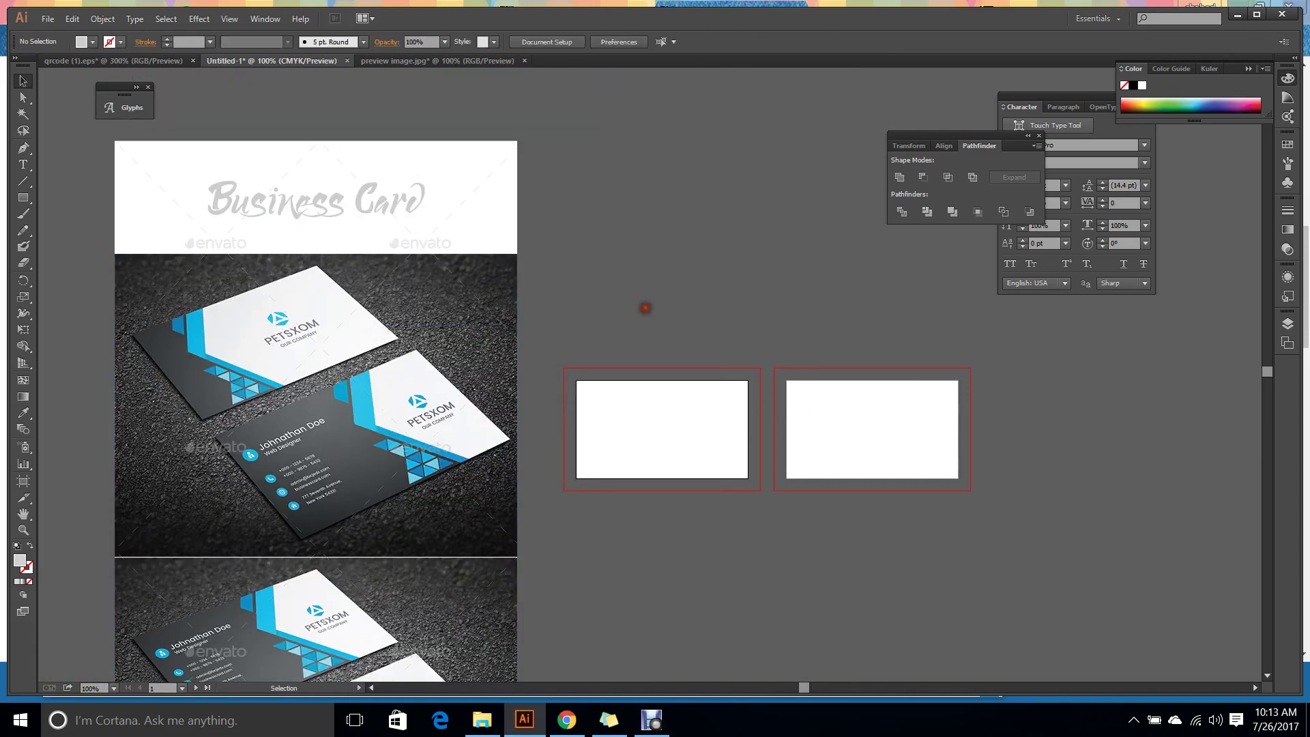
pyautogui.moveTo(404, 381); pyautogui.dragTo(425, 406)
pyautogui.click(612, 232)
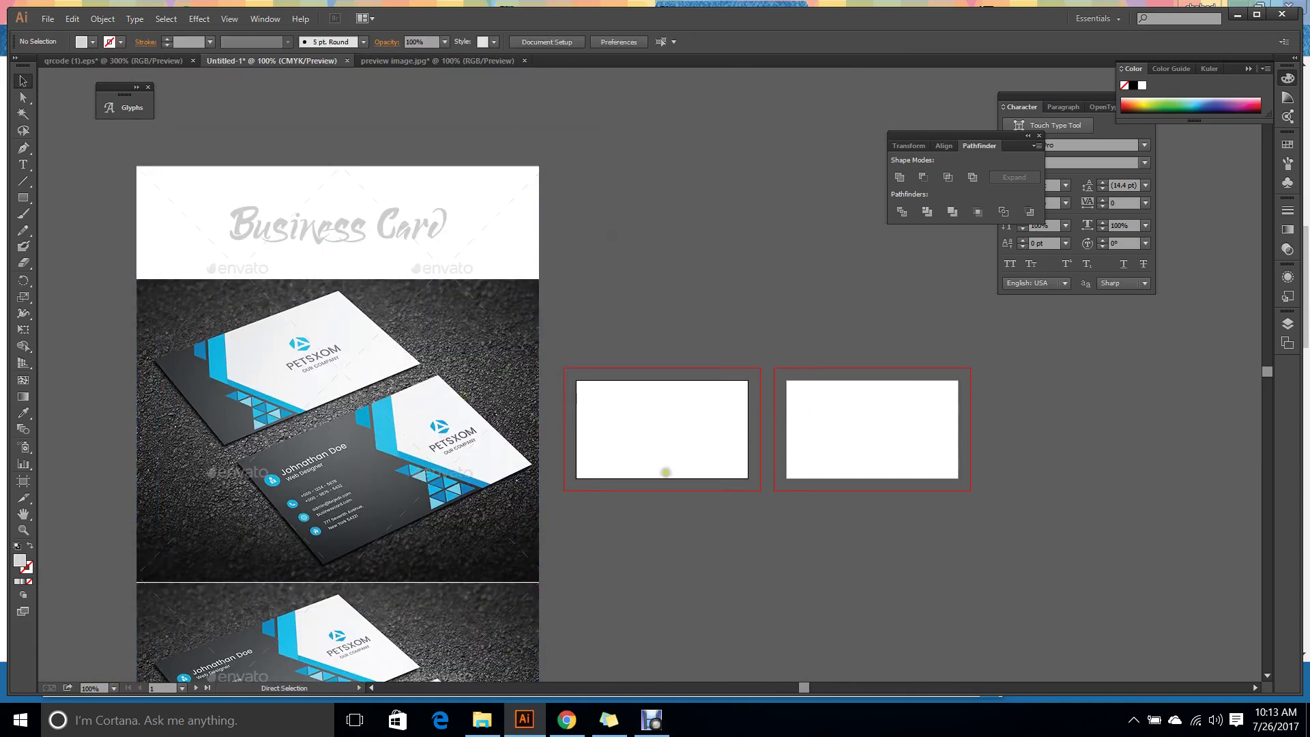
pyautogui.scroll(1, 670, 470)
pyautogui.moveTo(776, 452); pyautogui.dragTo(609, 448)
pyautogui.press('ctrl')
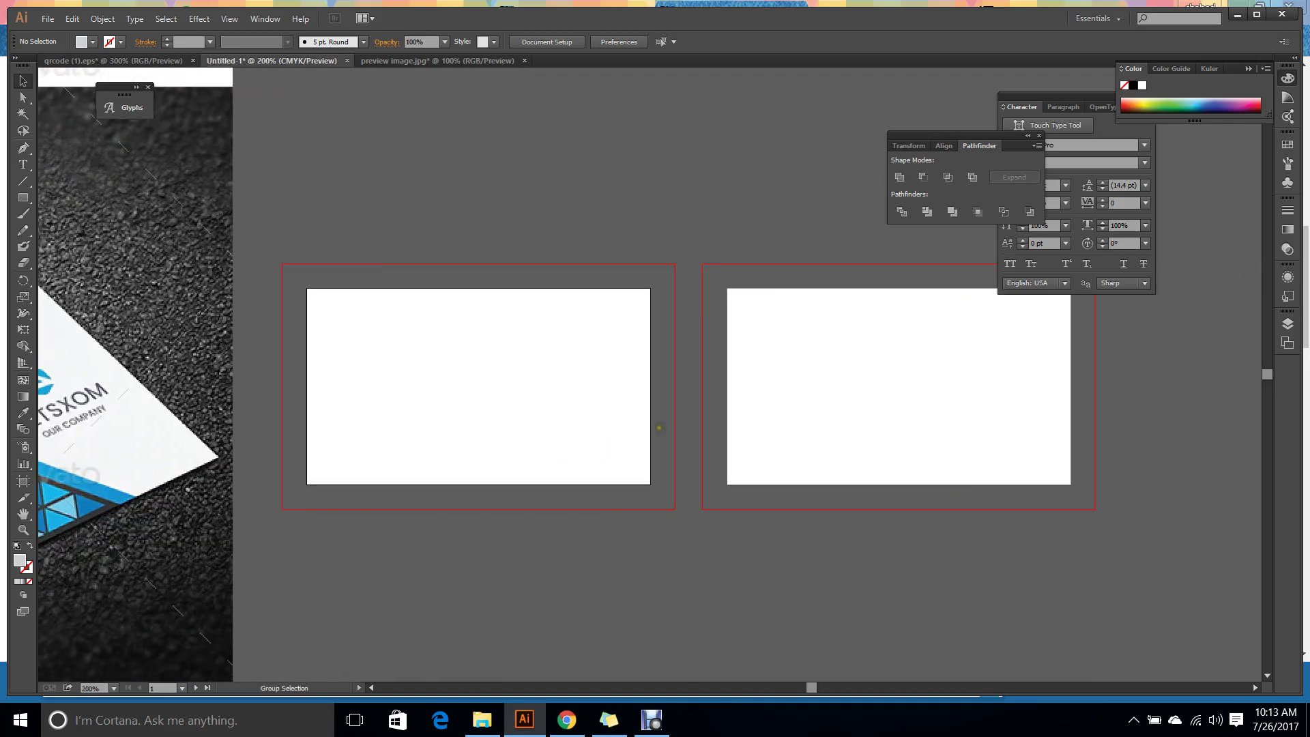
pyautogui.scroll(-1, 659, 428)
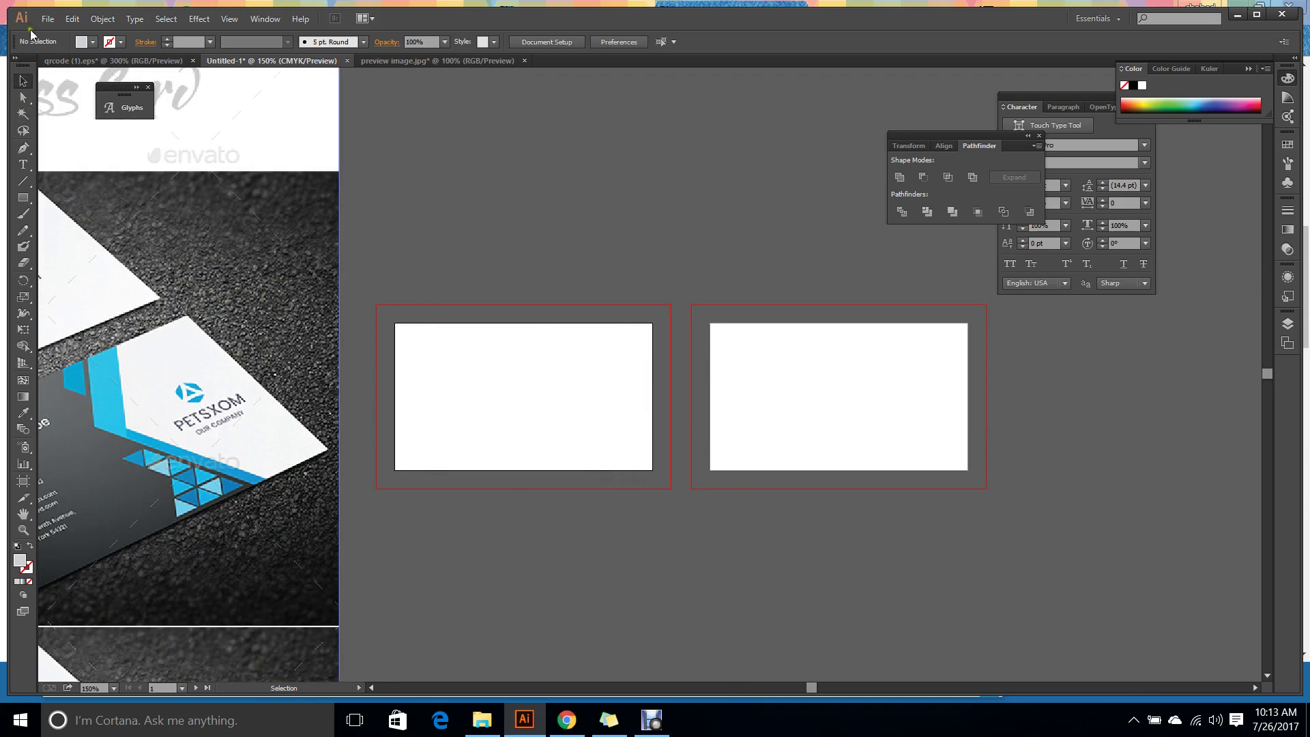
pyautogui.click(48, 19)
pyautogui.click(68, 35)
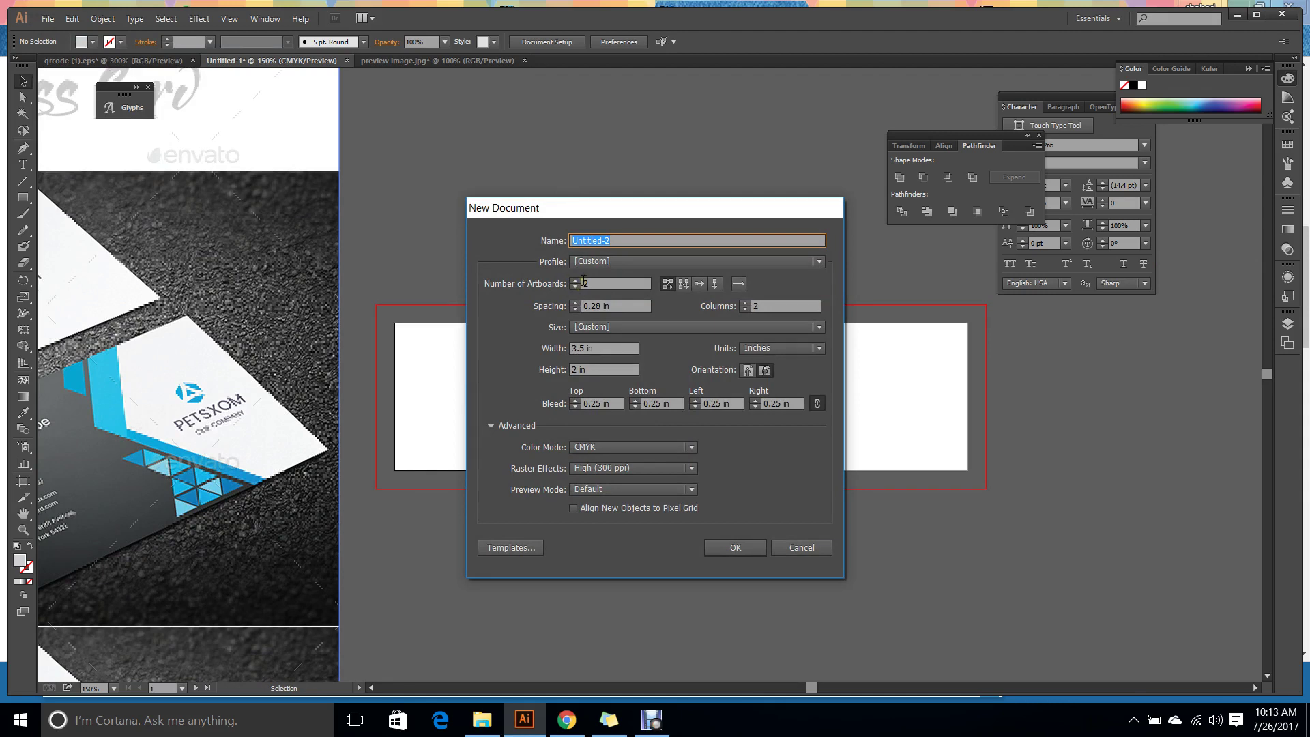
pyautogui.click(577, 289)
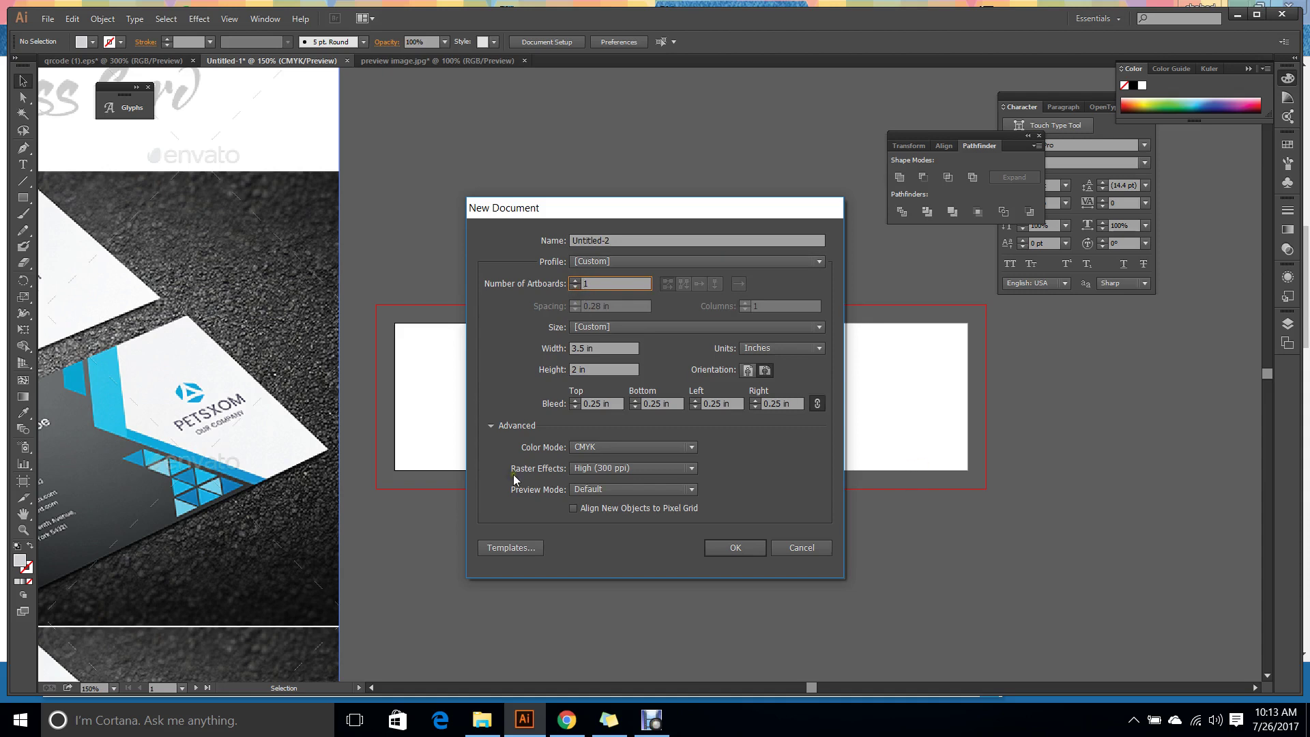
pyautogui.click(577, 281)
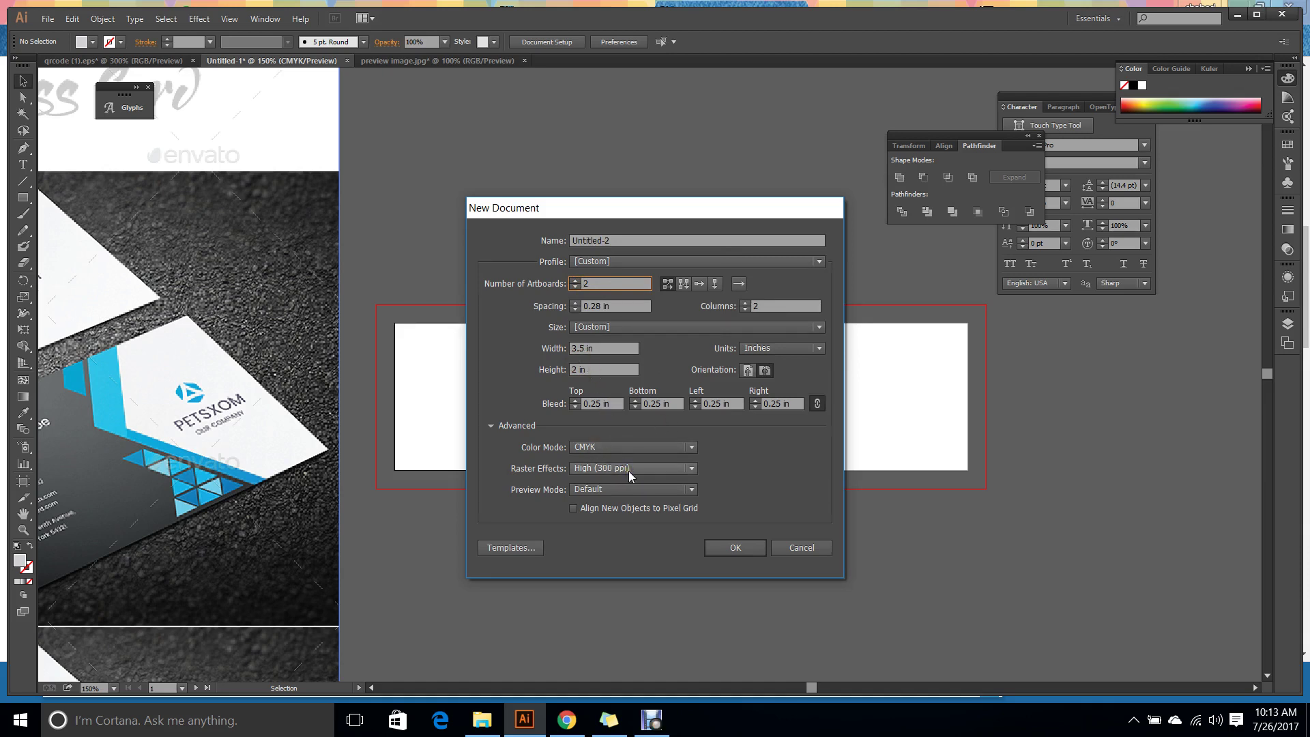
pyautogui.click(802, 547)
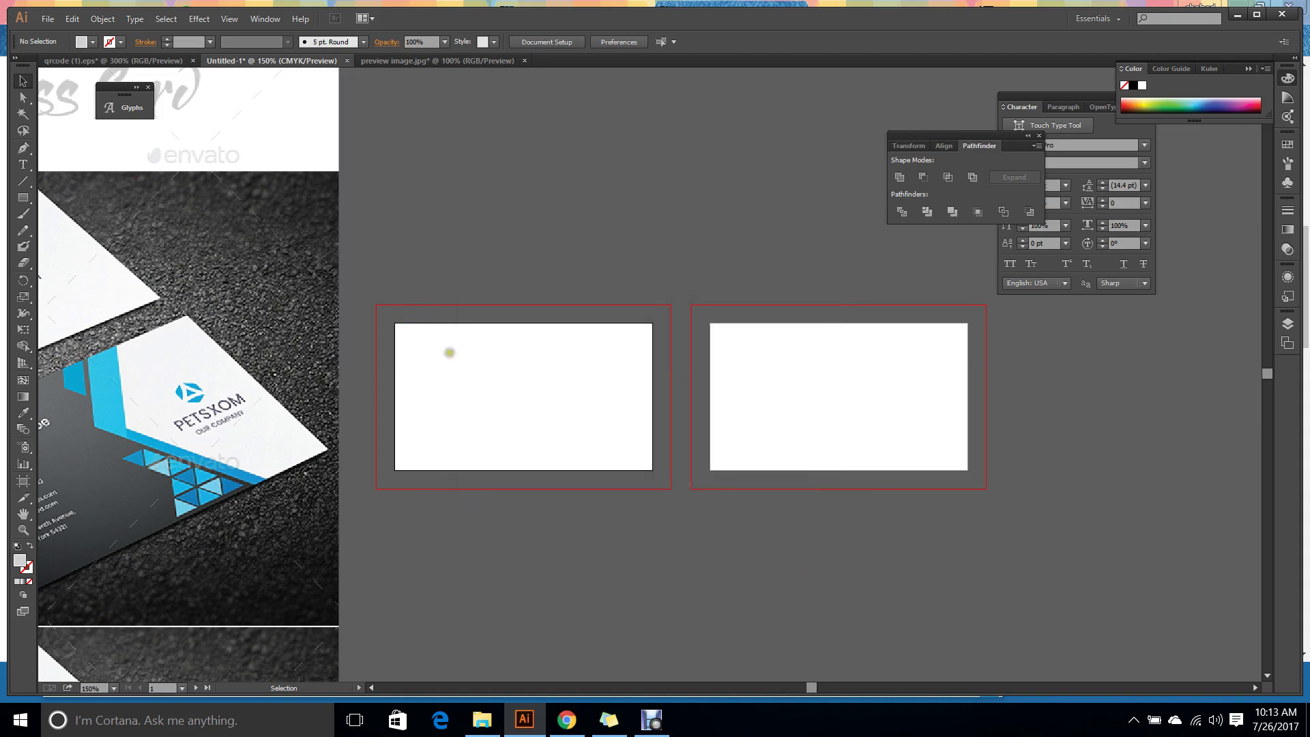
pyautogui.scroll(1, 596, 284)
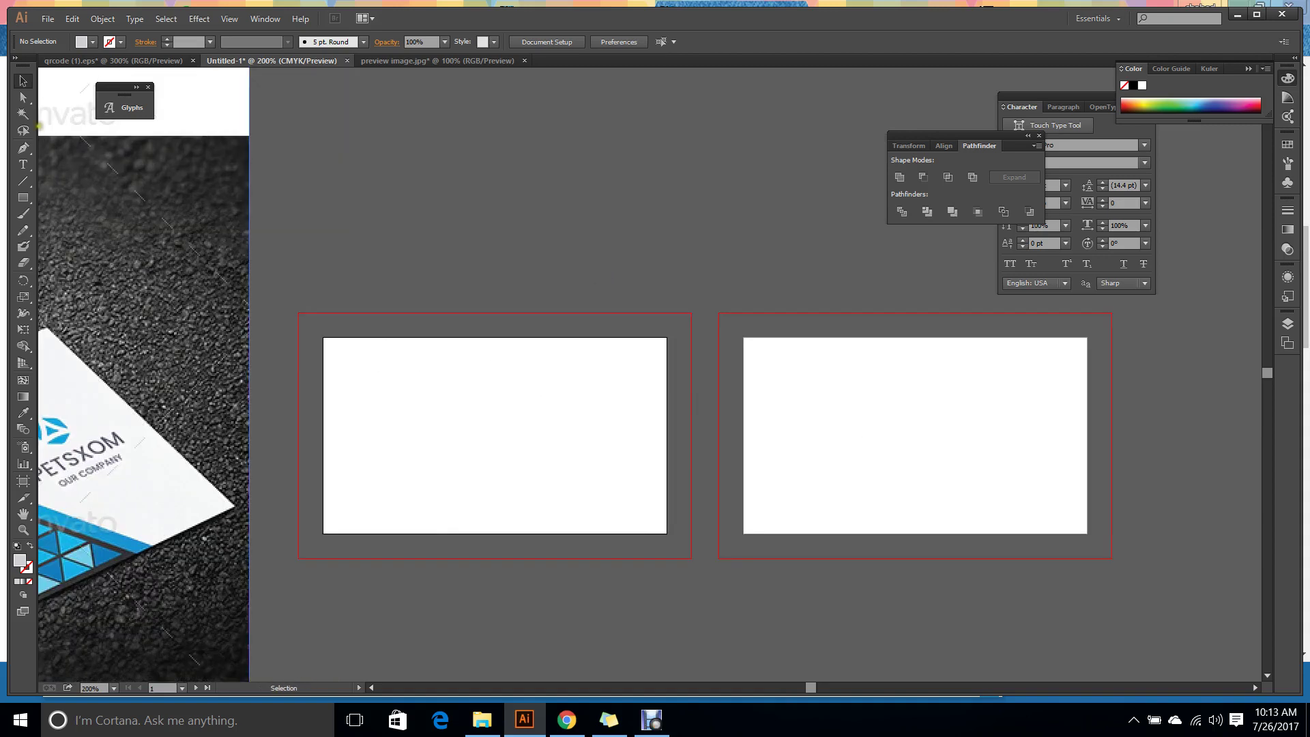
# Create a 3.5 × 2 in rectangle over the front card.
pyautogui.click(26, 197)
pyautogui.click(433, 261)
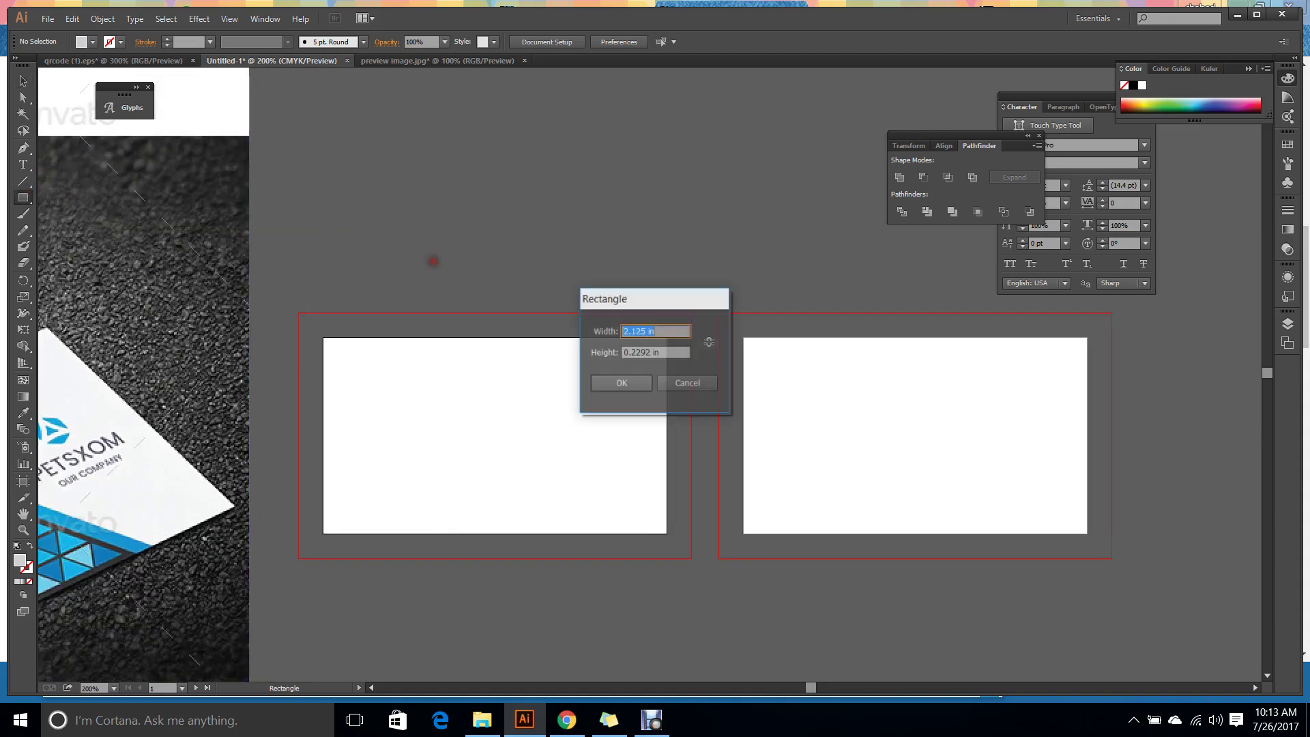
pyautogui.write('3')
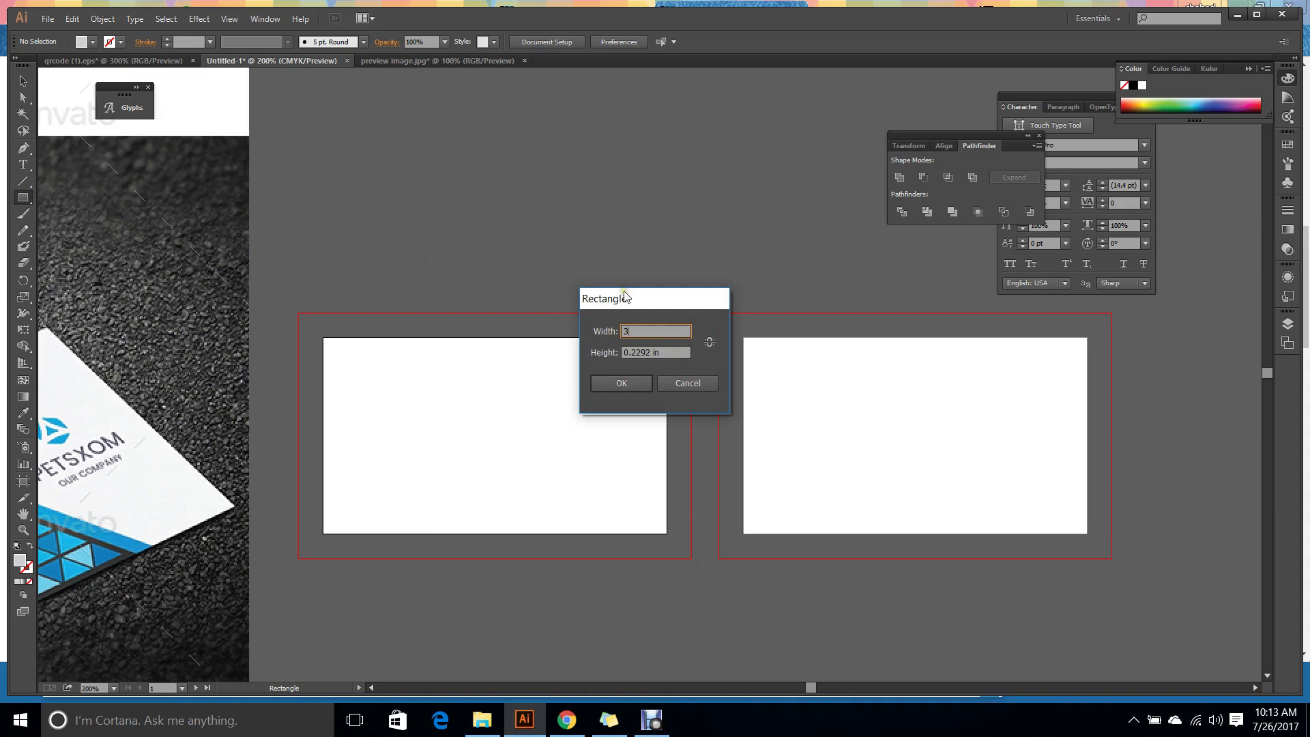
pyautogui.write('.5')
pyautogui.click(670, 350)
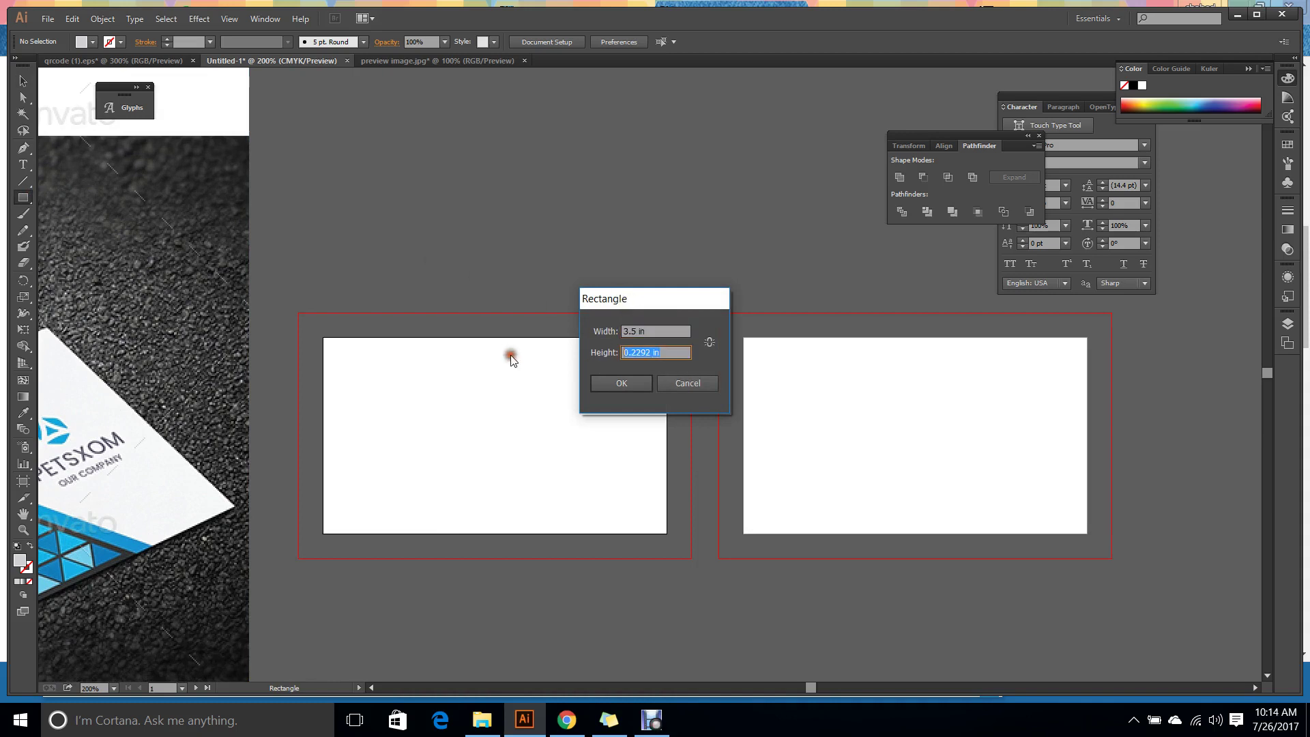
pyautogui.write('2')
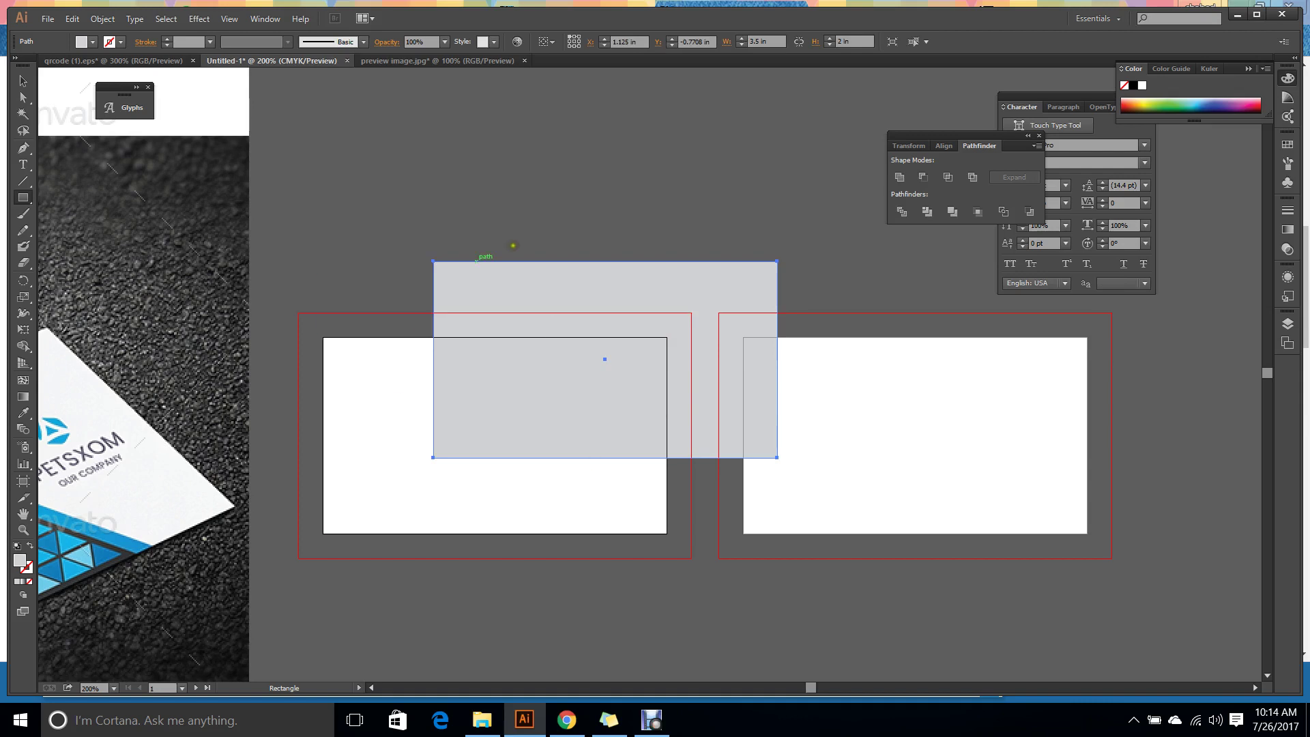
pyautogui.click(23, 81)
# Show the Transform panel with the rectangle's position and size values.
pyautogui.click(265, 19)
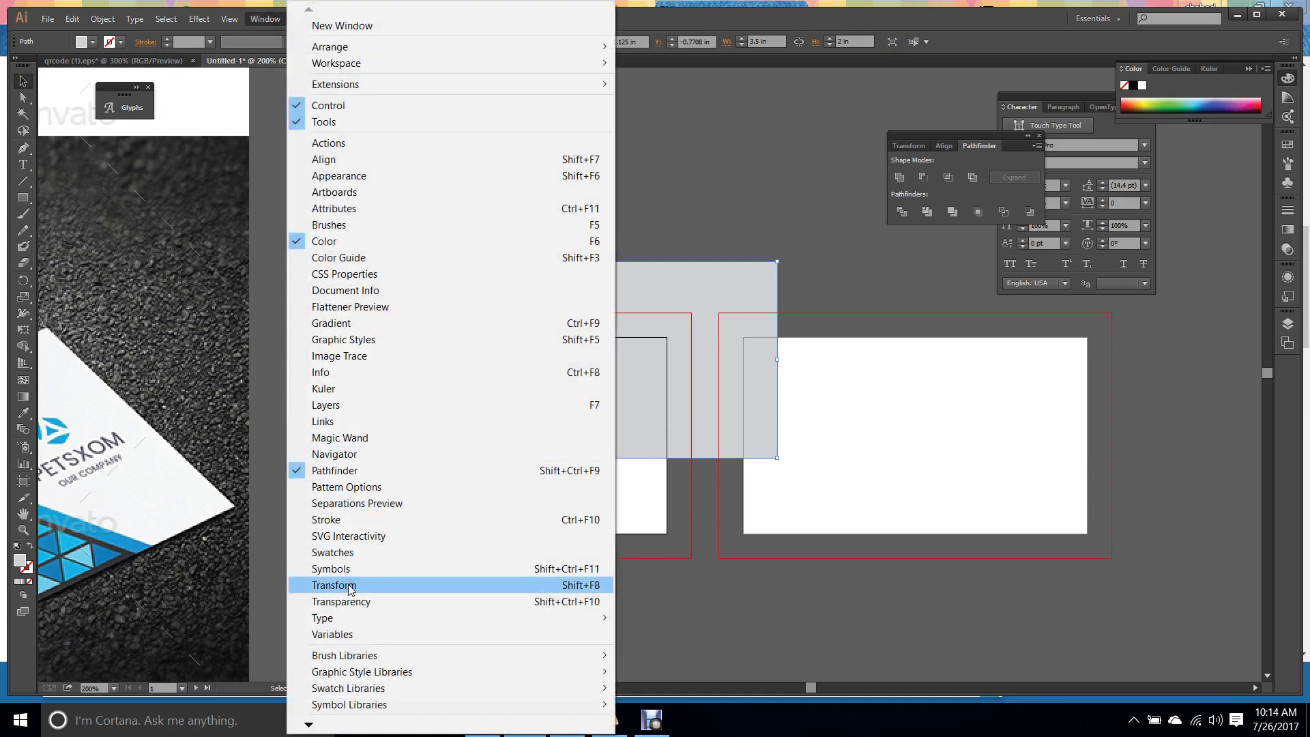
pyautogui.click(965, 143)
pyautogui.moveTo(949, 145); pyautogui.dragTo(901, 147)
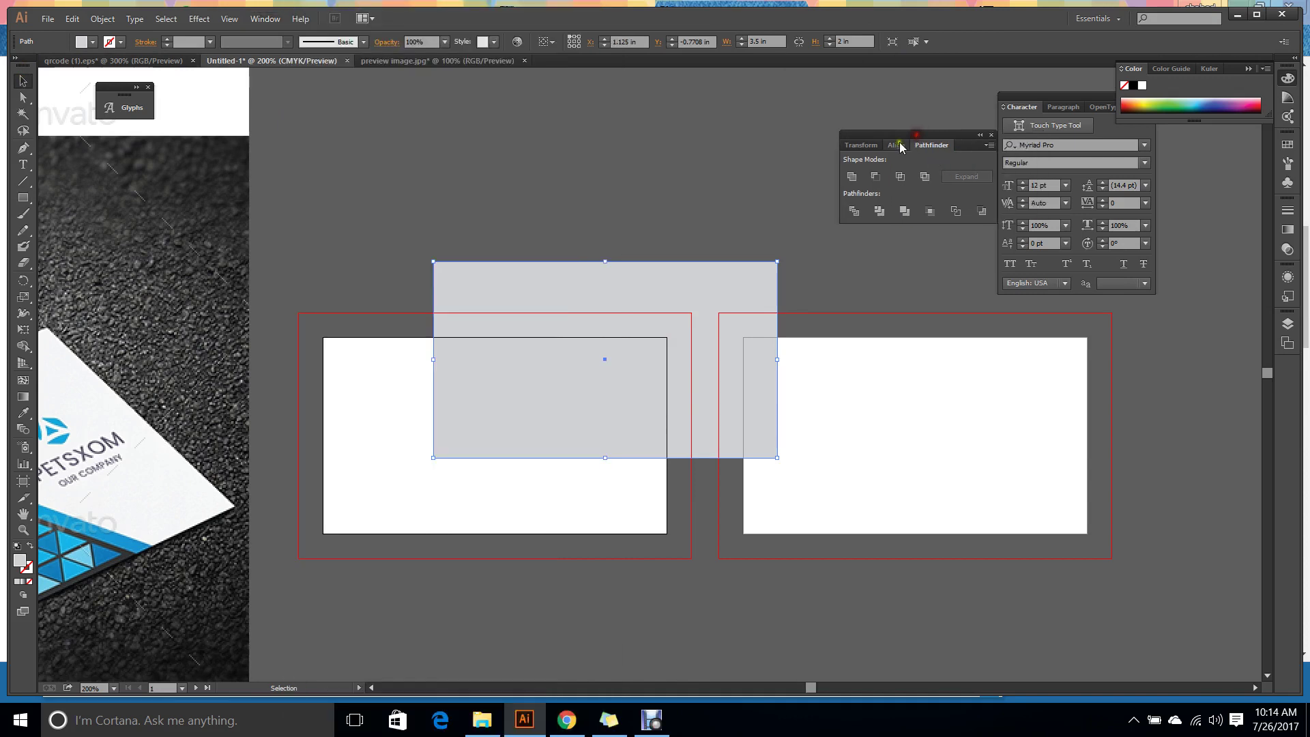
pyautogui.click(862, 144)
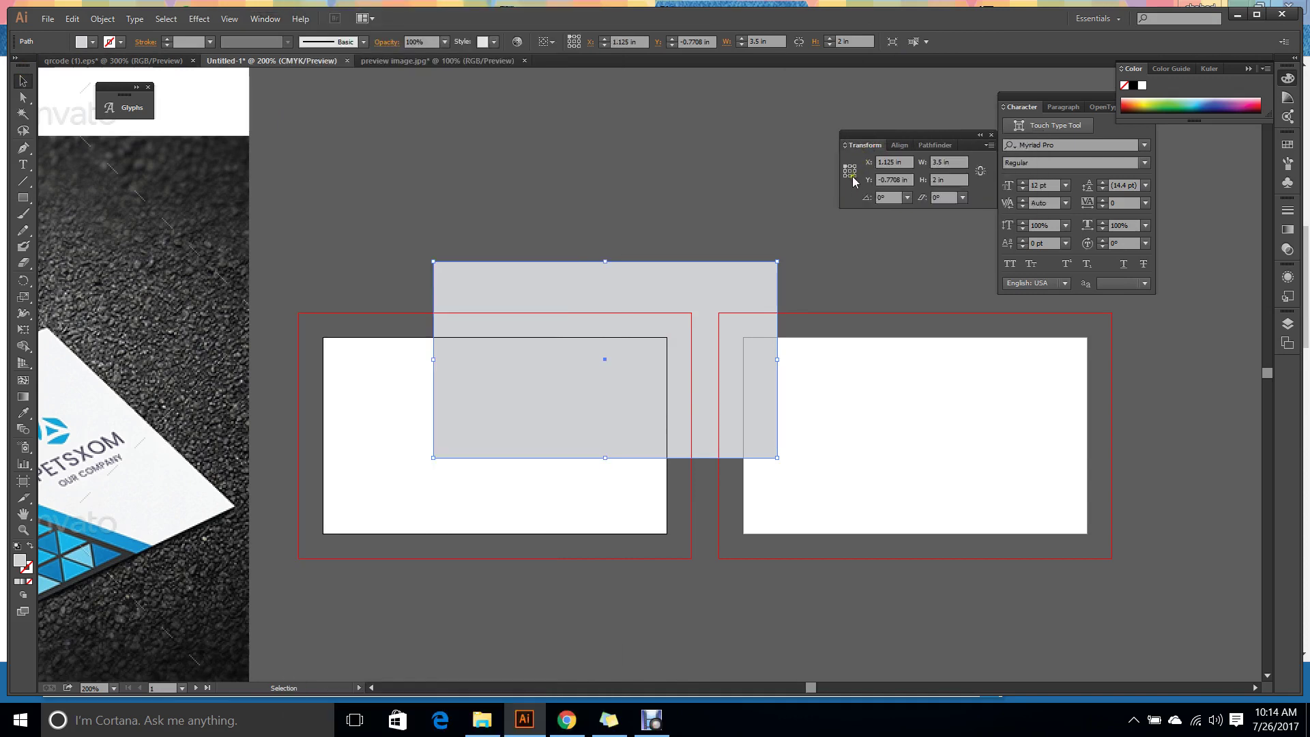
# Position the rectangle at X 0, Y 0 so it aligns exactly with the front card.
pyautogui.click(900, 163)
pyautogui.write('0')
pyautogui.press('Tab')
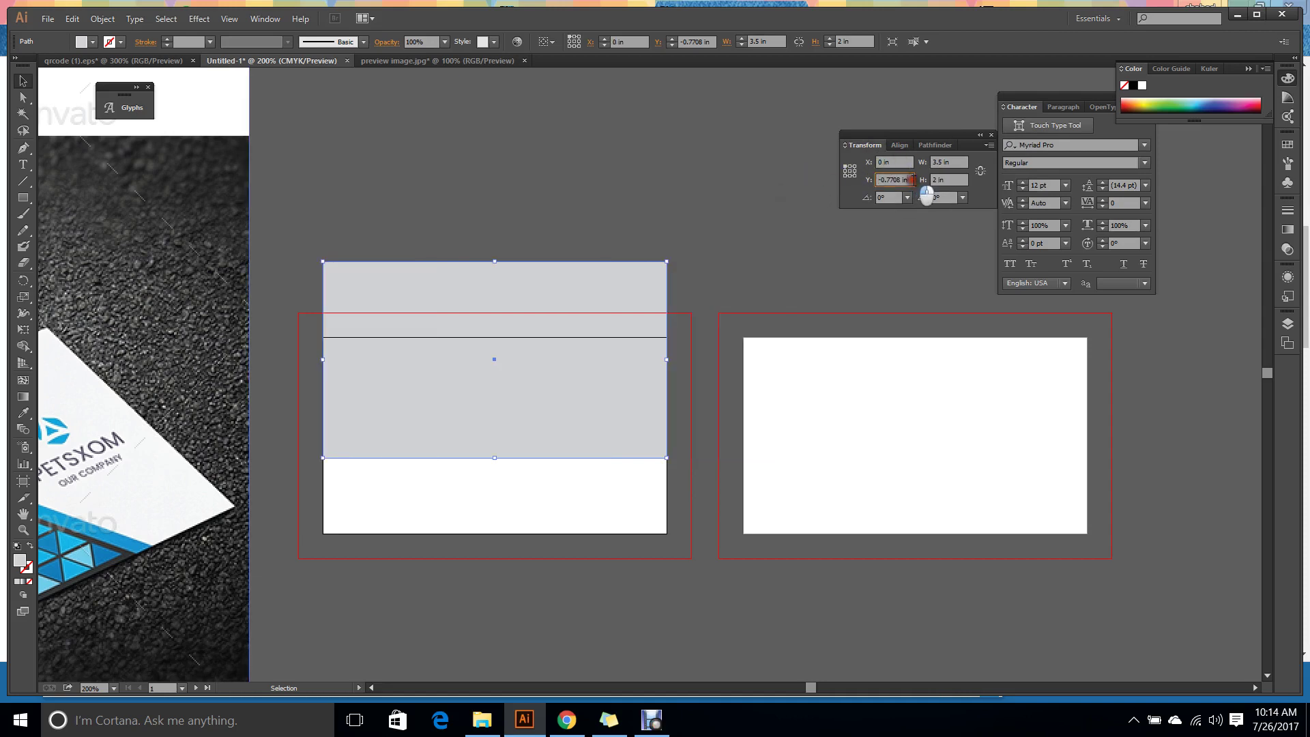
pyautogui.write('0')
pyautogui.press('Return')
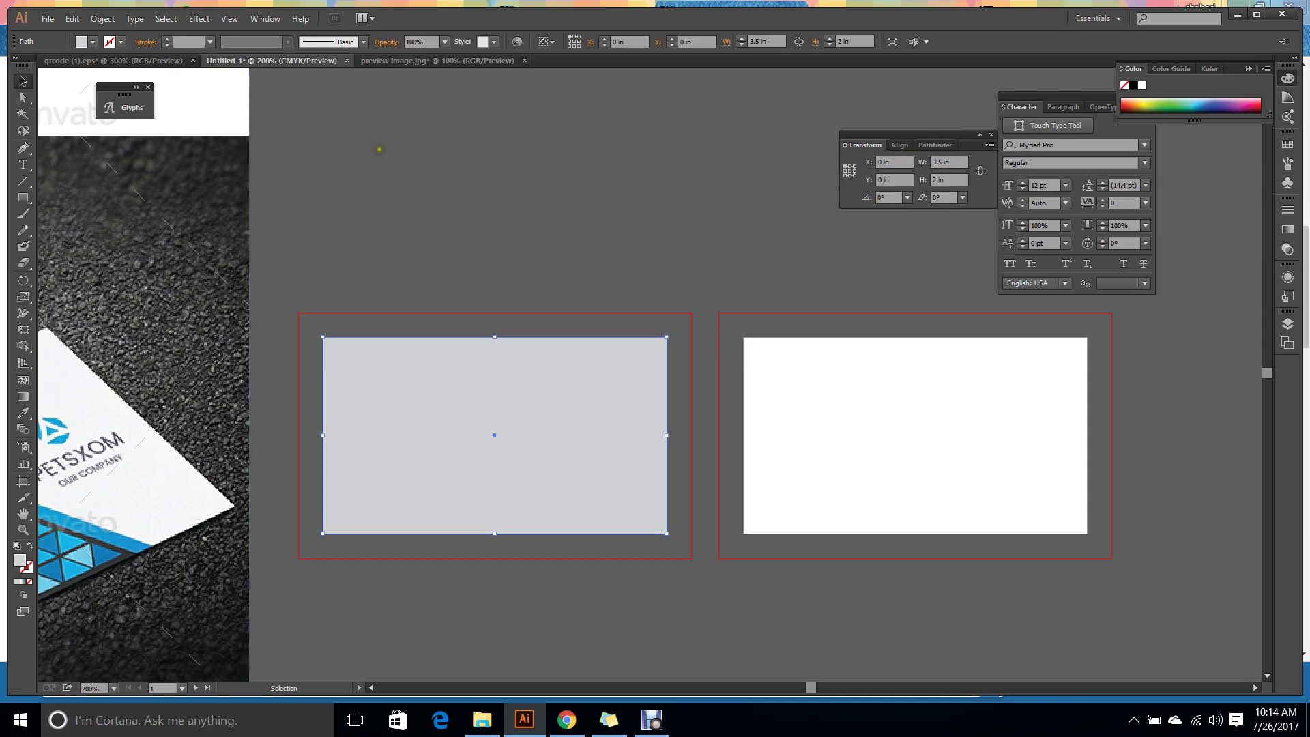
# Fill the card rectangle with white and deselect it.
pyautogui.click(92, 42)
pyautogui.click(28, 66)
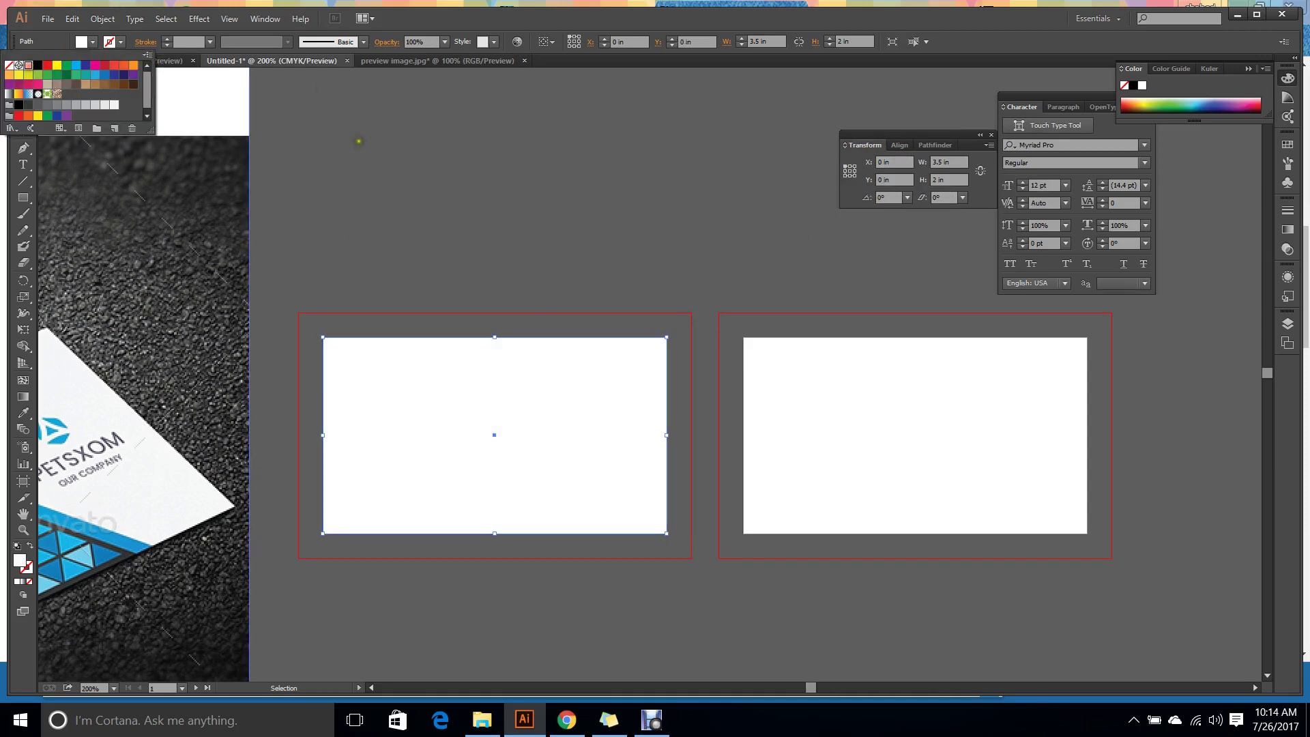
pyautogui.click(411, 191)
pyautogui.scroll(2, 336, 446)
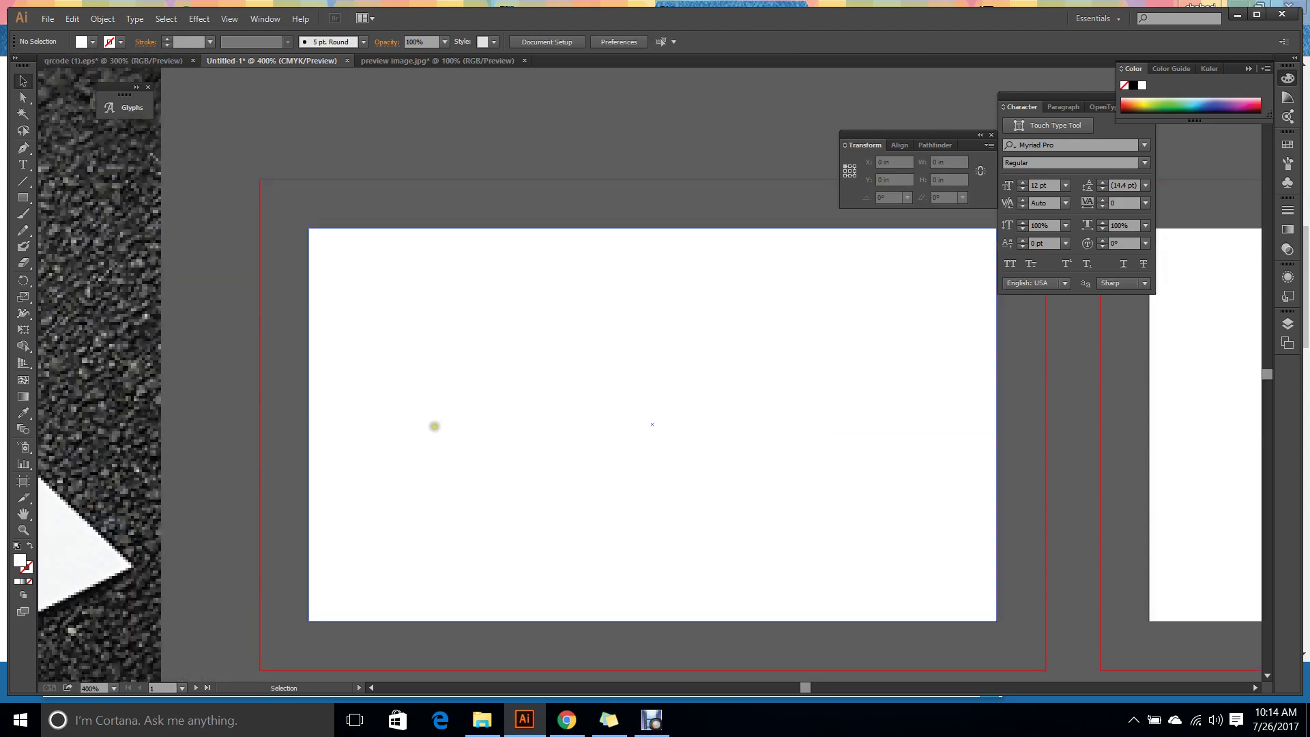
# Apply Offset Path of -0.25 in to the card rectangle, creating a 3 × 1.5 in inset.
pyautogui.click(435, 426)
pyautogui.click(93, 20)
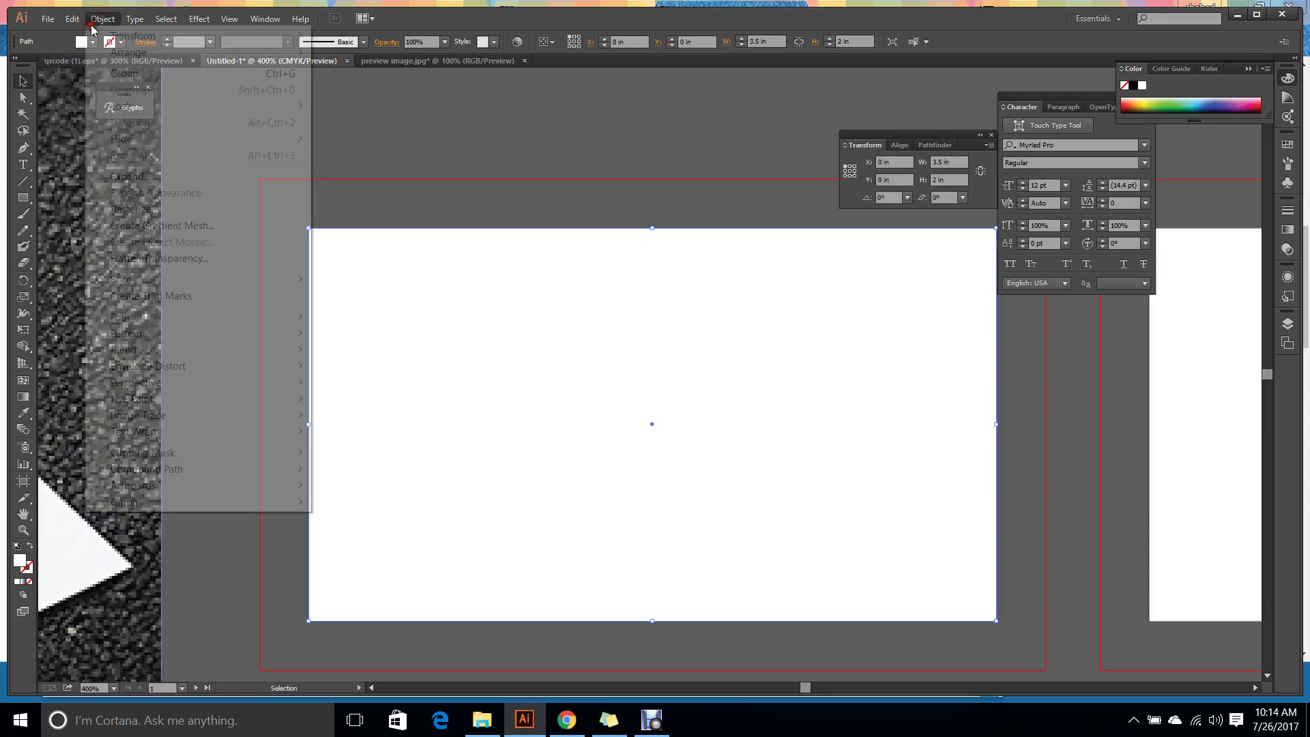
pyautogui.moveTo(208, 315)
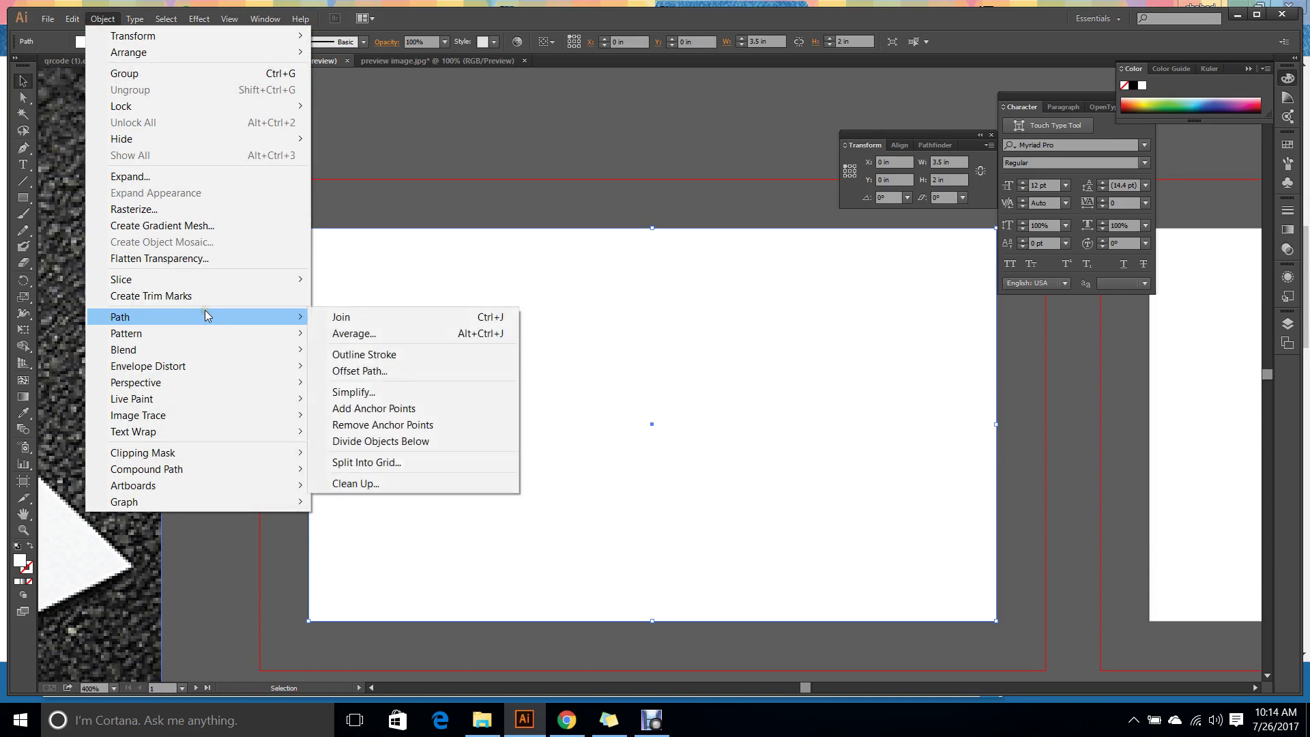
pyautogui.click(390, 372)
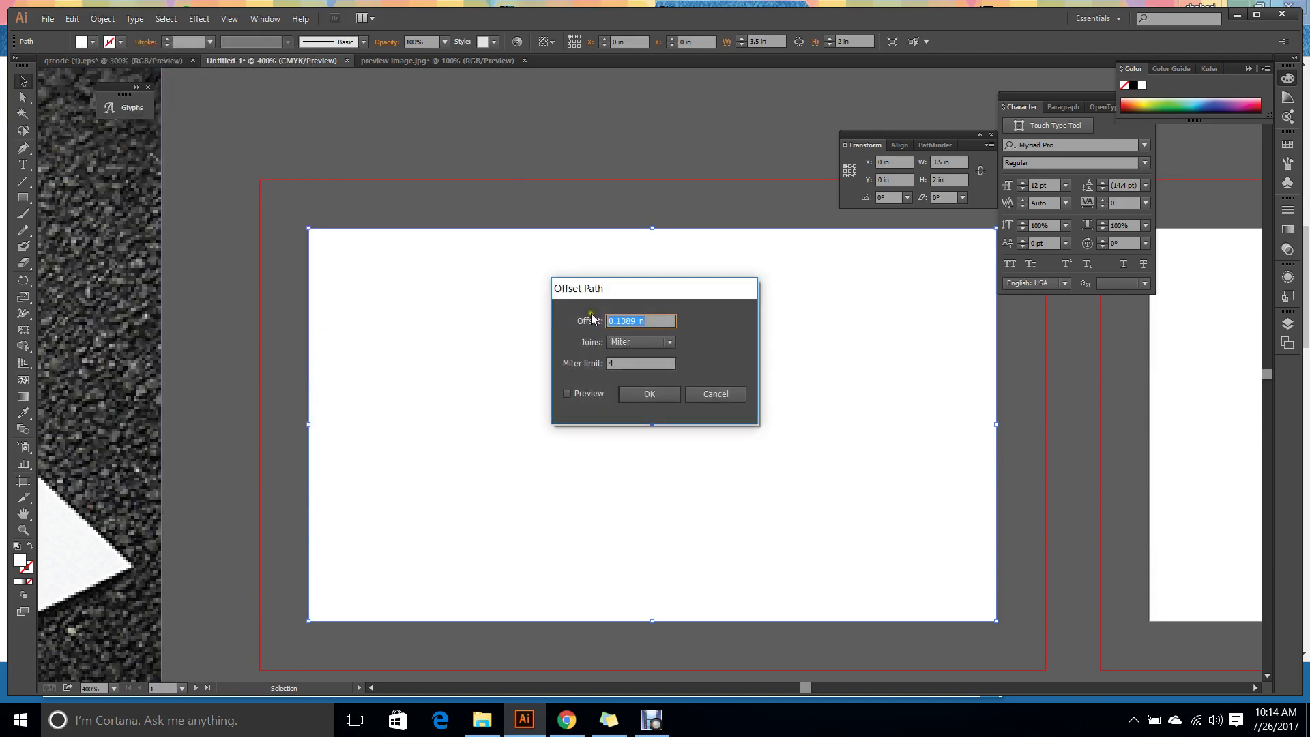
pyautogui.click(567, 394)
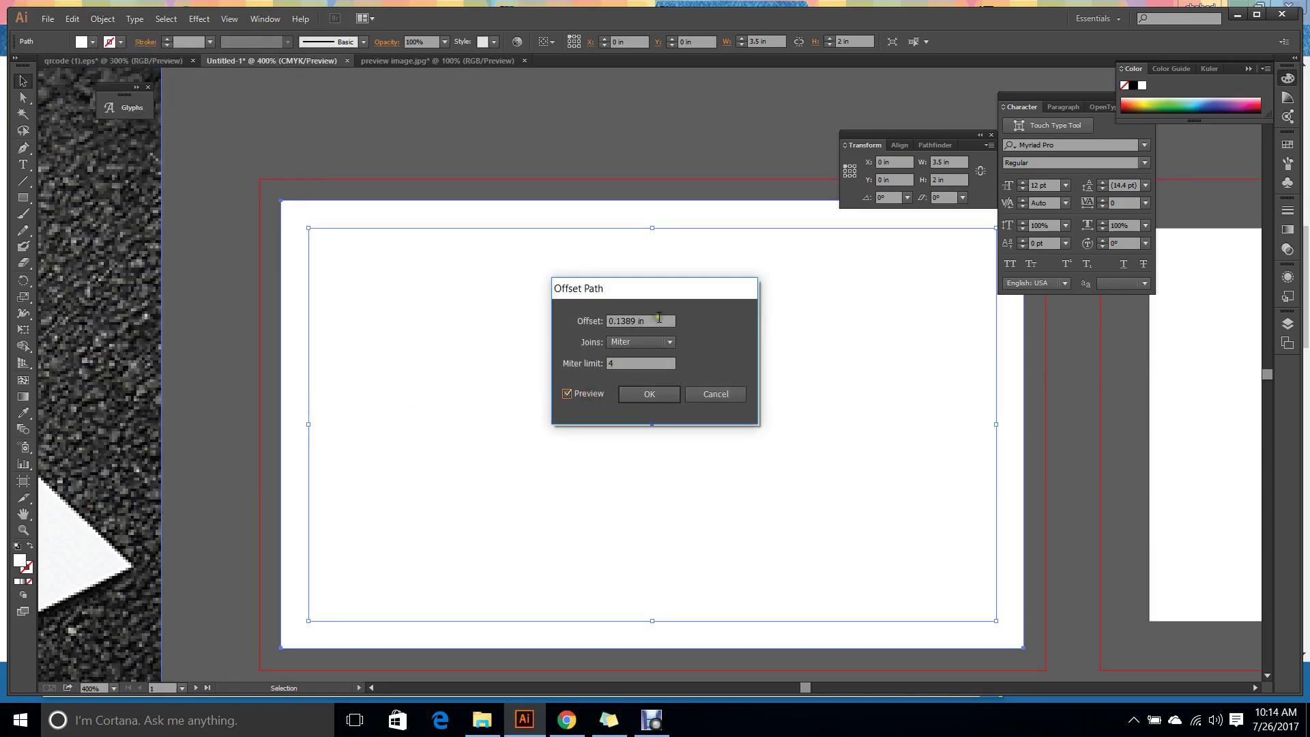
pyautogui.moveTo(659, 317); pyautogui.dragTo(546, 317)
pyautogui.write('-.25')
pyautogui.click(676, 394)
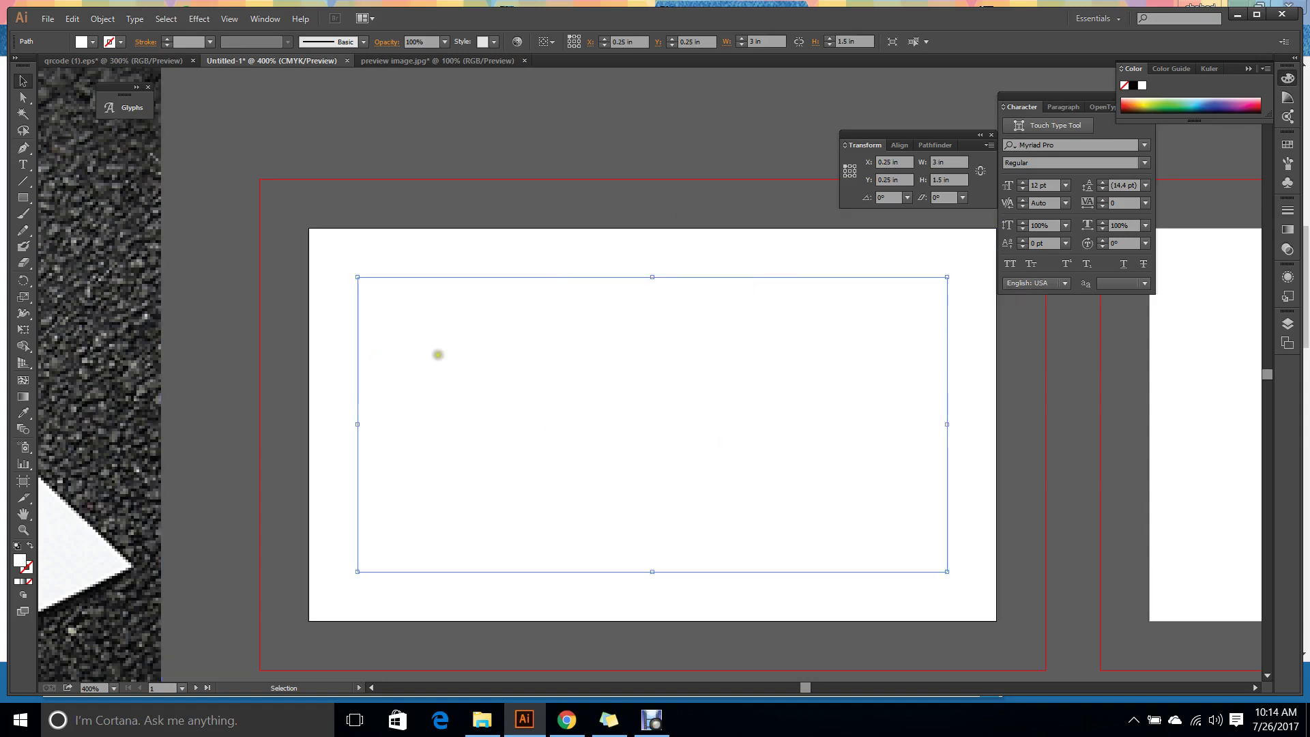
# Turn on rulers and place guides along the inset rectangle's four edges.
pyautogui.press('a')
pyautogui.hotkey('ctrl', 'r')
pyautogui.moveTo(43, 443); pyautogui.dragTo(358, 446)
pyautogui.moveTo(629, 72); pyautogui.dragTo(661, 277)
pyautogui.moveTo(682, 75); pyautogui.dragTo(700, 572)
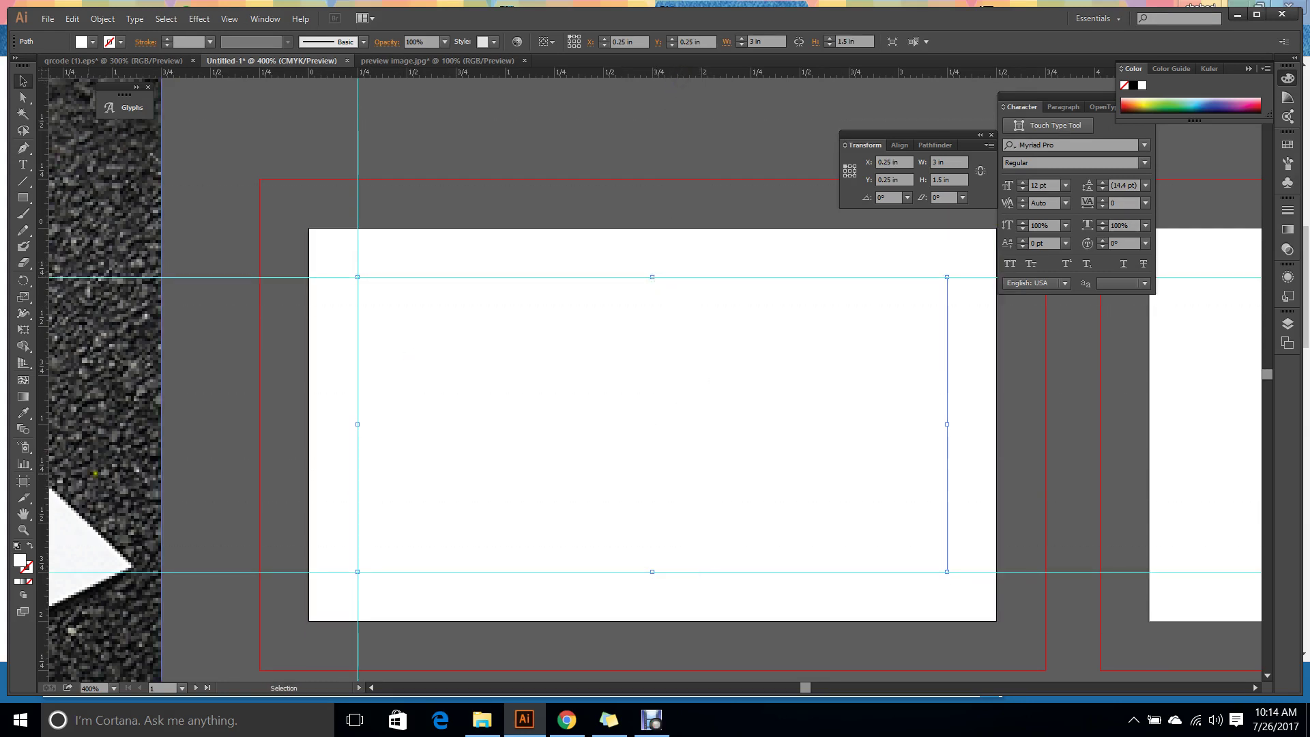
pyautogui.moveTo(43, 487); pyautogui.dragTo(948, 476)
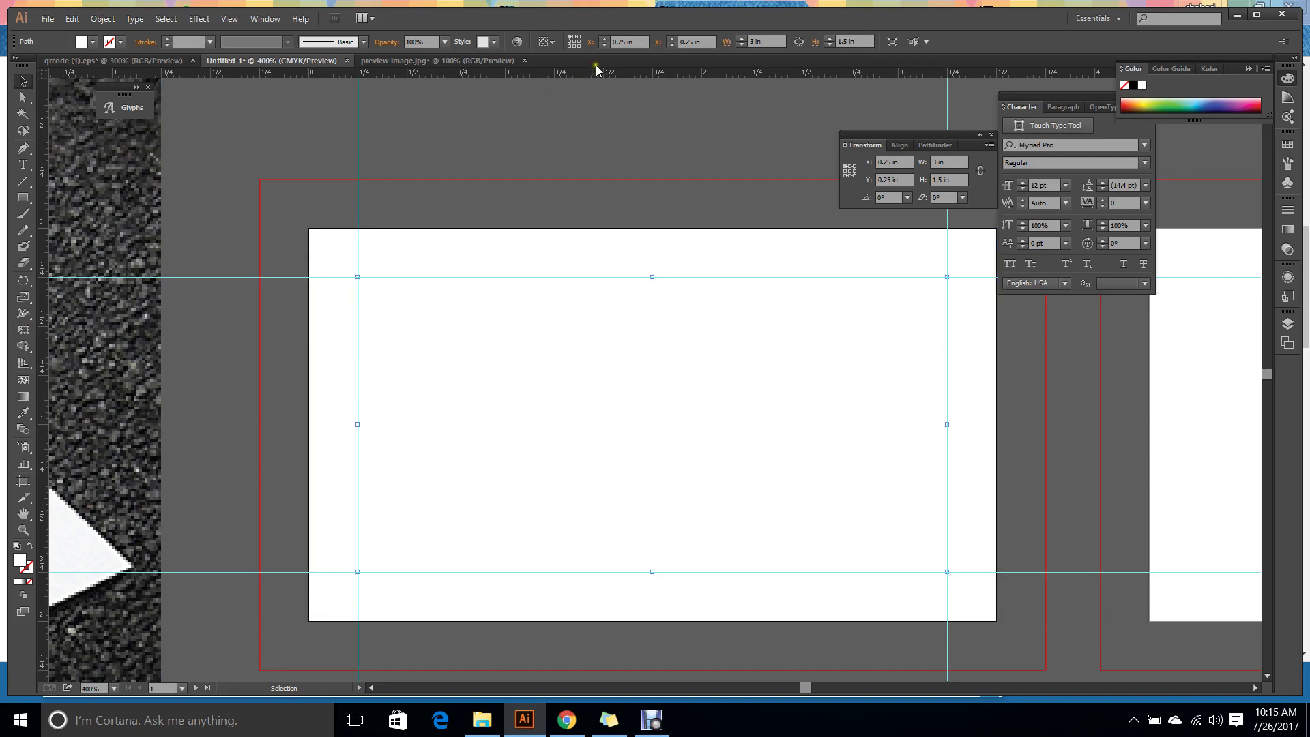
# Add centre guides through the card and drag the rectangle's top-left corner to the bleed line.
pyautogui.moveTo(597, 72); pyautogui.dragTo(657, 424)
pyautogui.moveTo(43, 487); pyautogui.dragTo(652, 499)
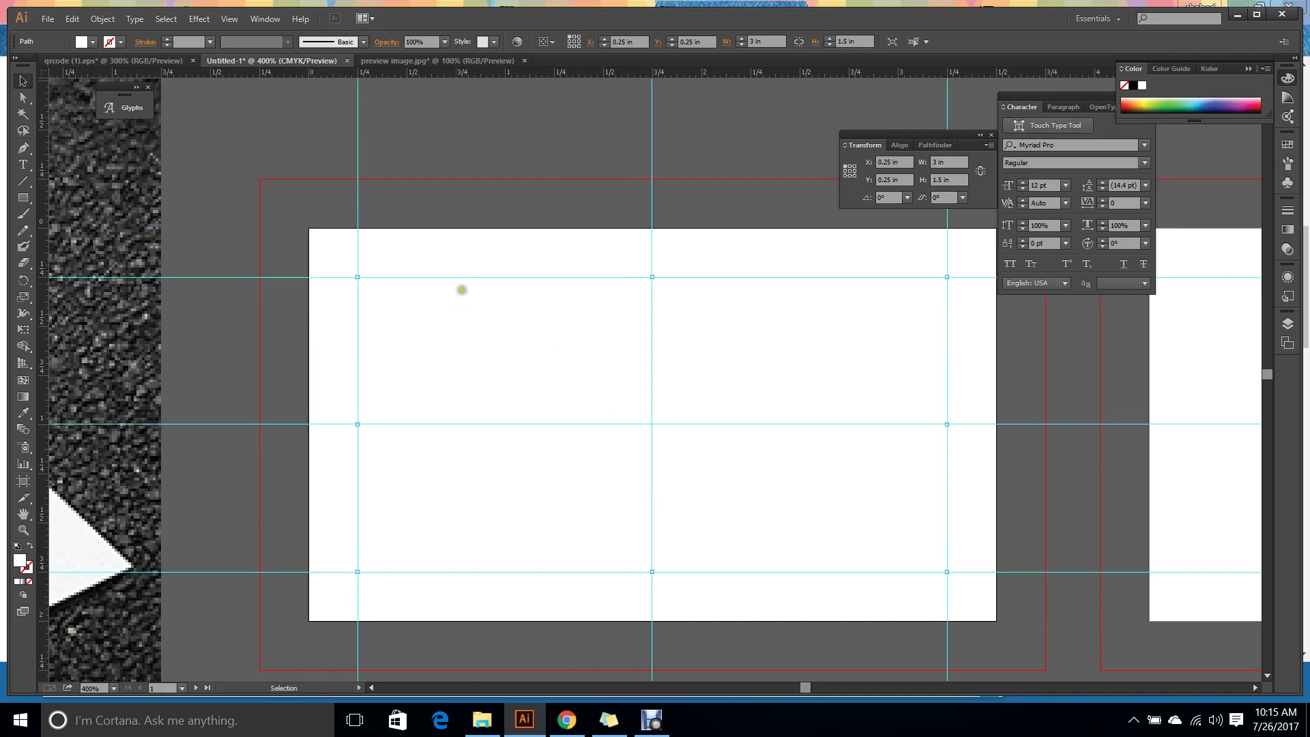
pyautogui.click(429, 255)
pyautogui.moveTo(309, 228); pyautogui.dragTo(260, 179)
# Stretch the white rectangle's bottom-right corner to the bleed, making it 4 × 2.5 in.
pyautogui.scroll(-3, 290, 304)
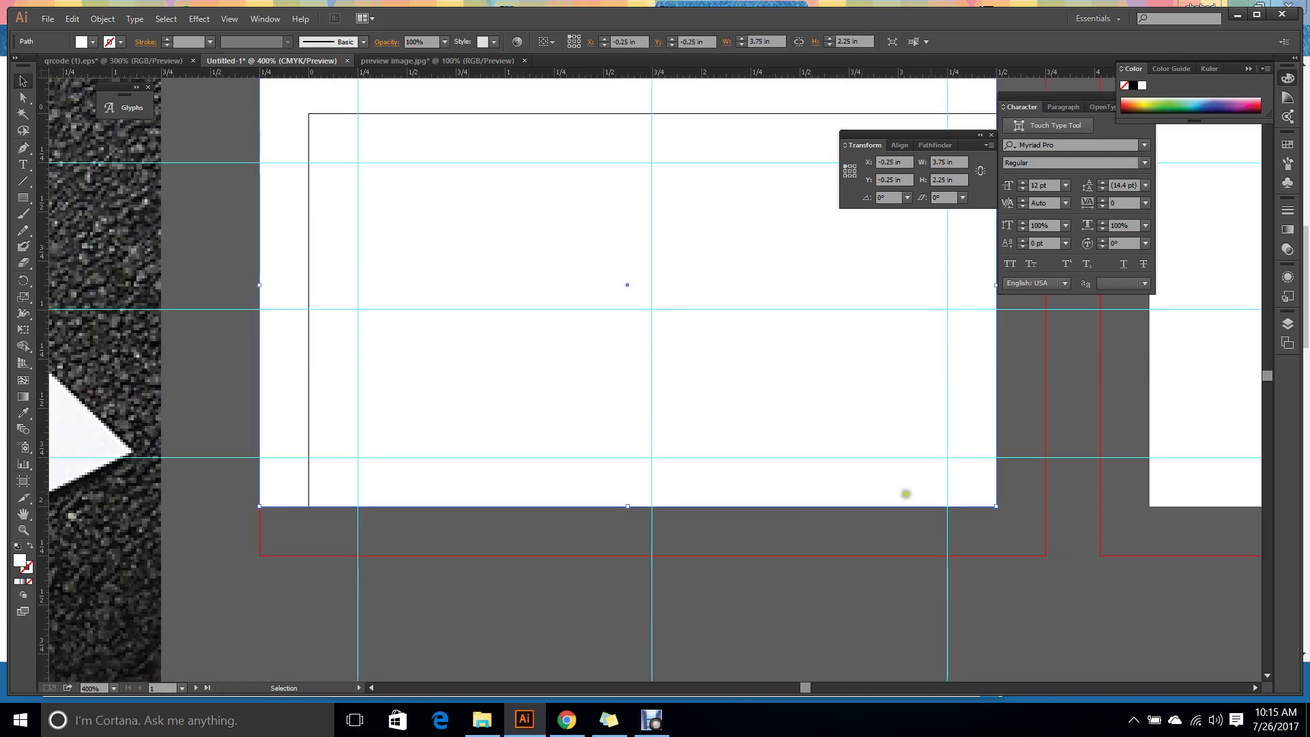
pyautogui.click(947, 523)
pyautogui.moveTo(995, 506); pyautogui.dragTo(1040, 562)
pyautogui.hotkey('ctrl', 'z')
pyautogui.click(702, 354)
pyautogui.click(981, 500)
pyautogui.moveTo(997, 506); pyautogui.dragTo(1044, 555)
pyautogui.click(972, 638)
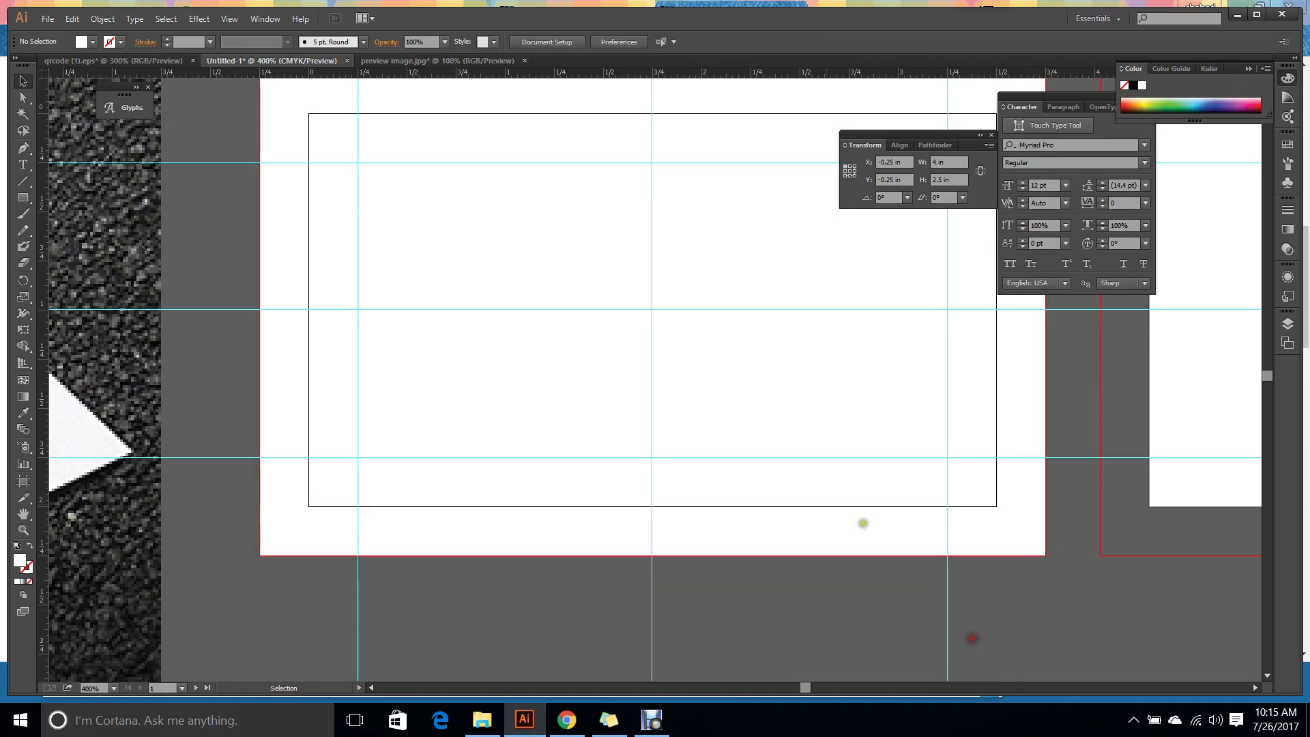
# Select and delete the inset safe-area rectangle.
pyautogui.scroll(-4, 863, 524)
pyautogui.moveTo(696, 296); pyautogui.dragTo(687, 503)
pyautogui.press('Delete')
pyautogui.scroll(2, 406, 212)
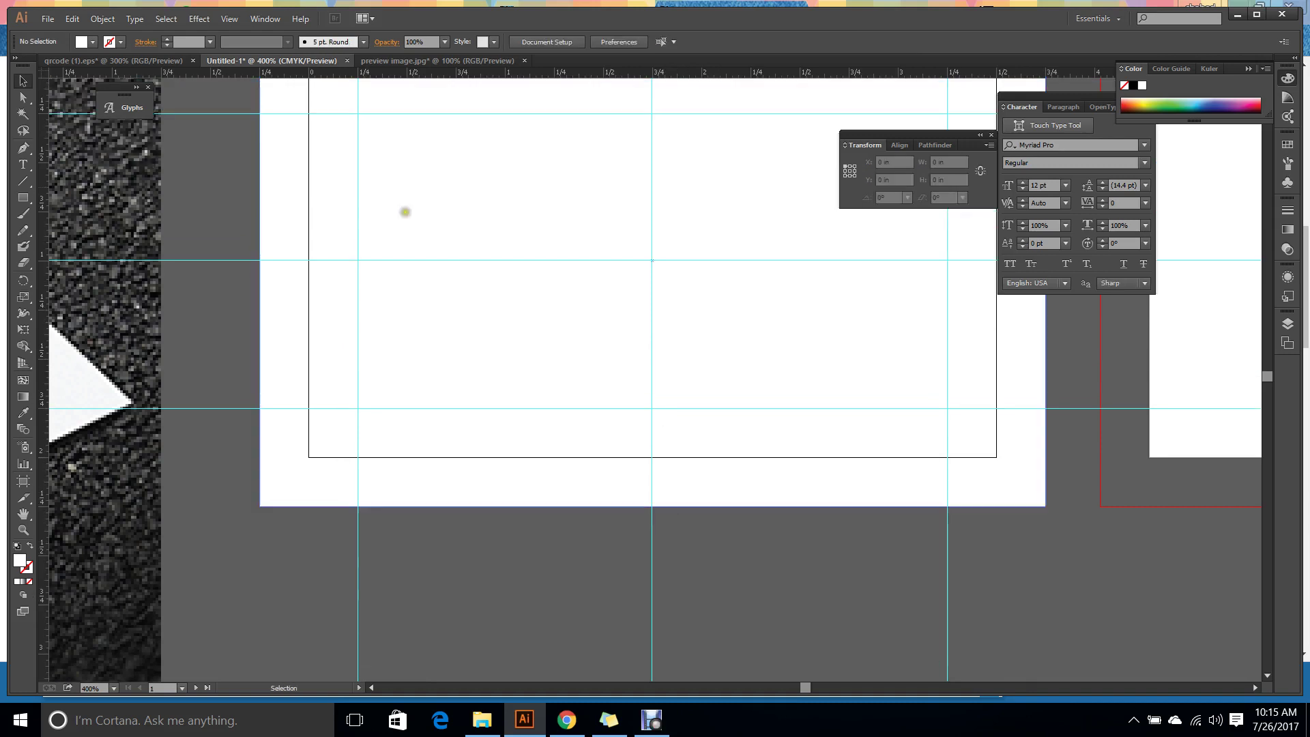
# Unlock the guides from the canvas context menu.
pyautogui.scroll(-1, 694, 371)
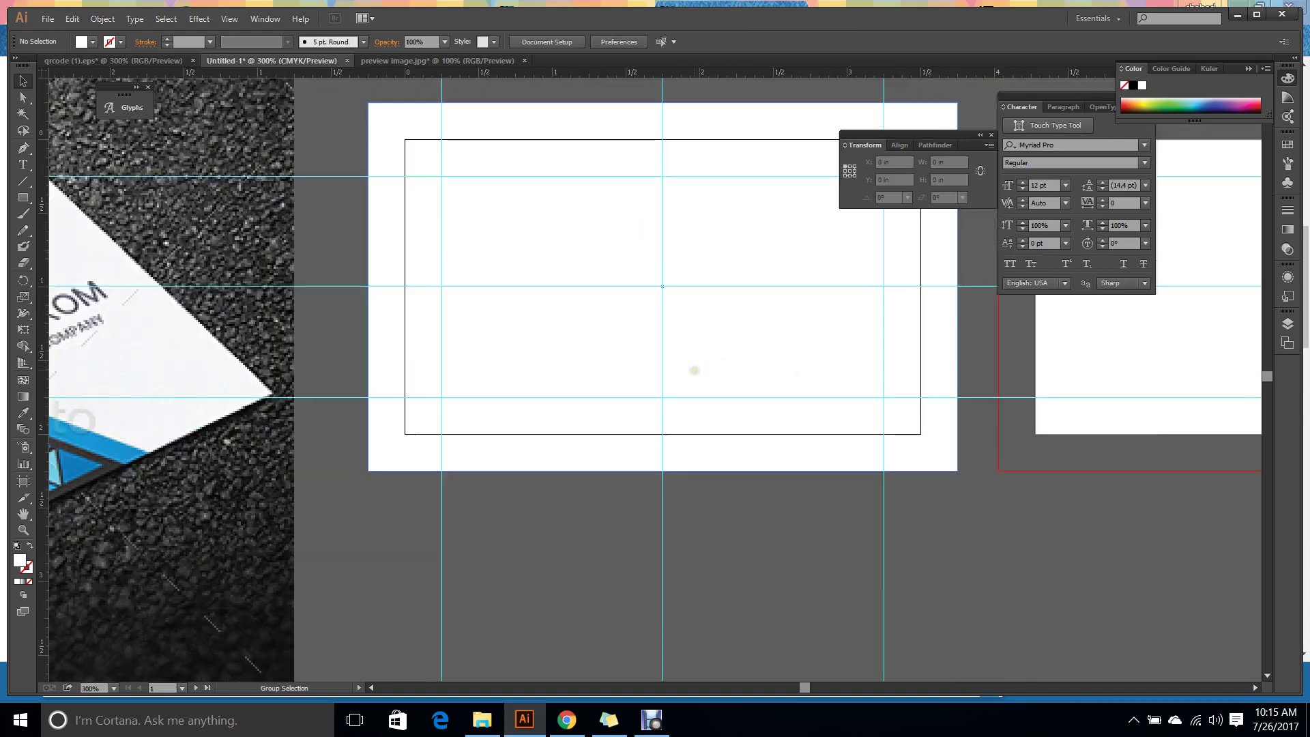
pyautogui.scroll(-1, 694, 371)
pyautogui.rightClick(769, 512)
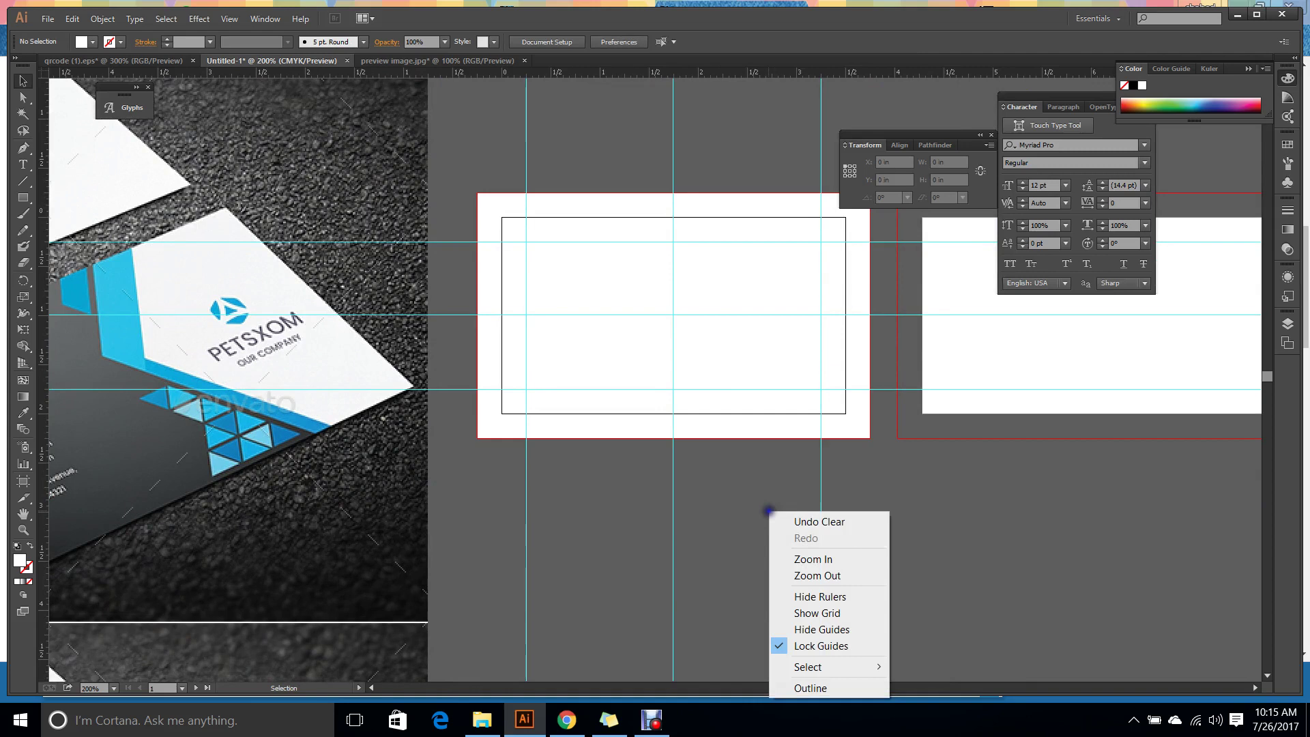
pyautogui.click(819, 646)
pyautogui.moveTo(665, 551); pyautogui.dragTo(778, 567)
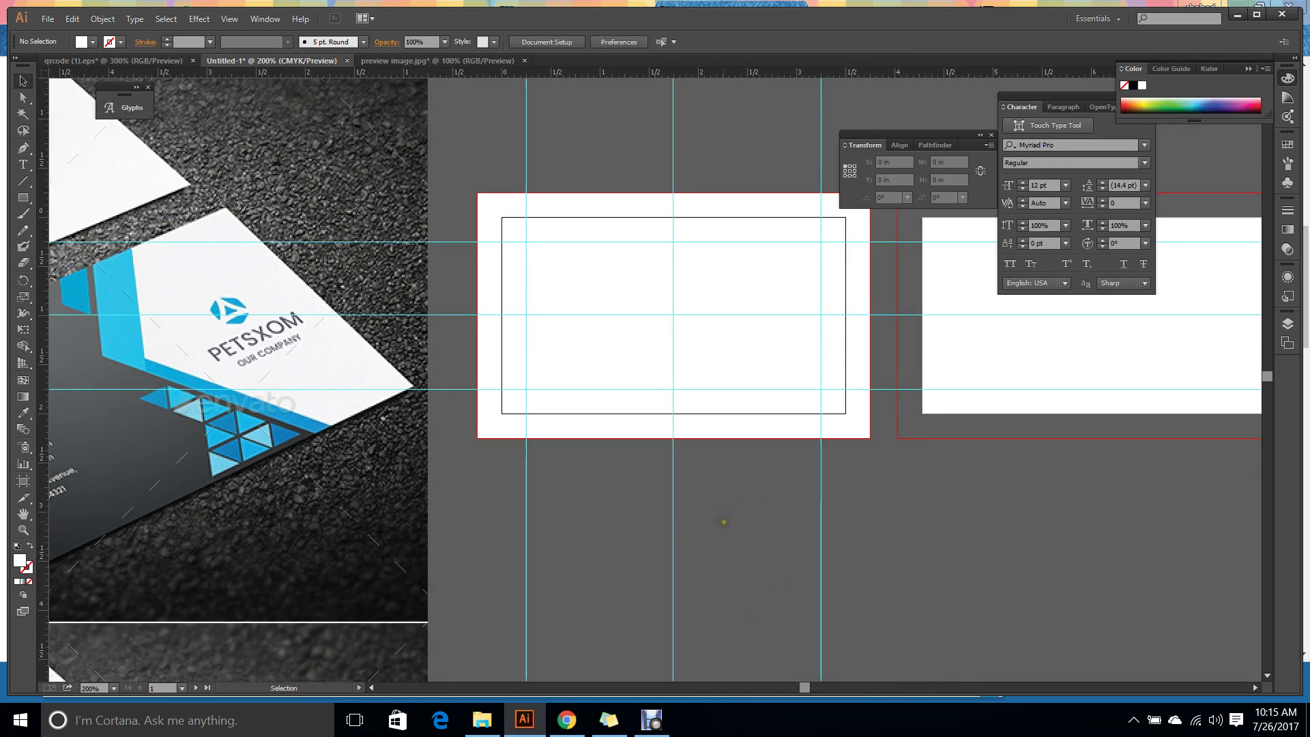
pyautogui.rightClick(728, 540)
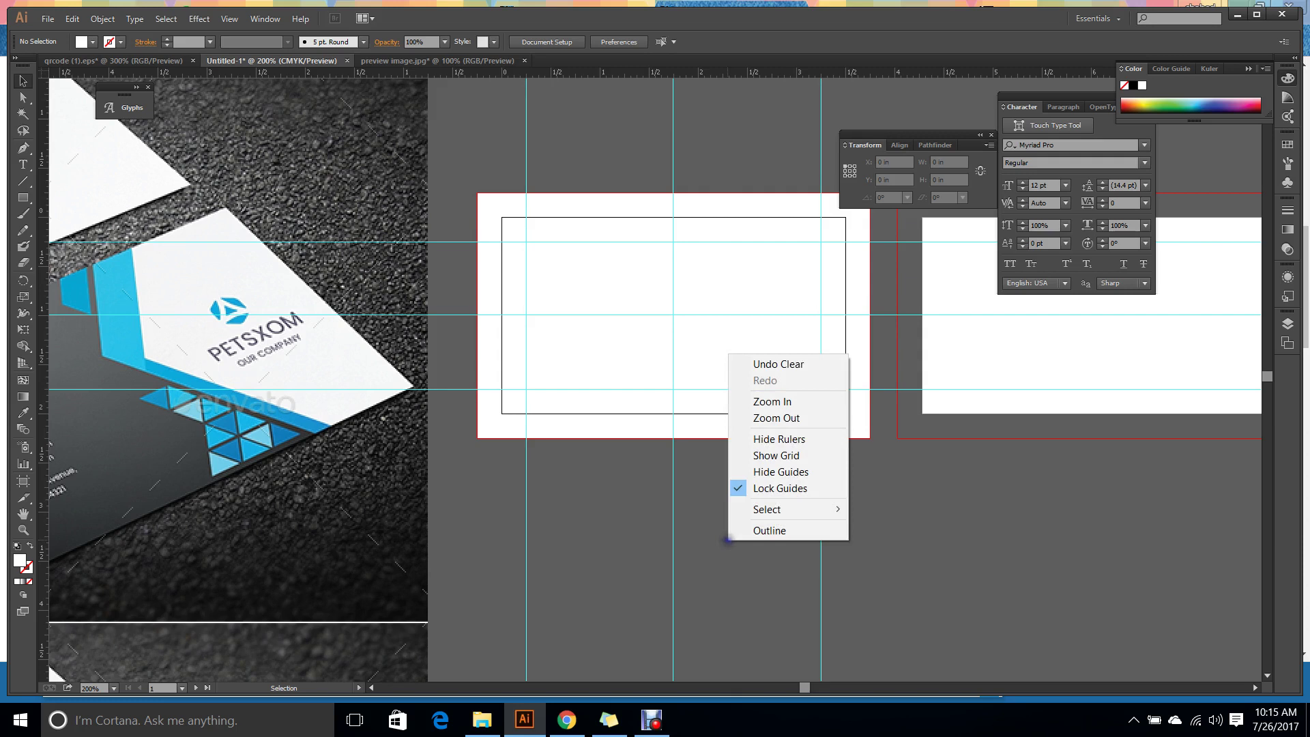
pyautogui.click(771, 490)
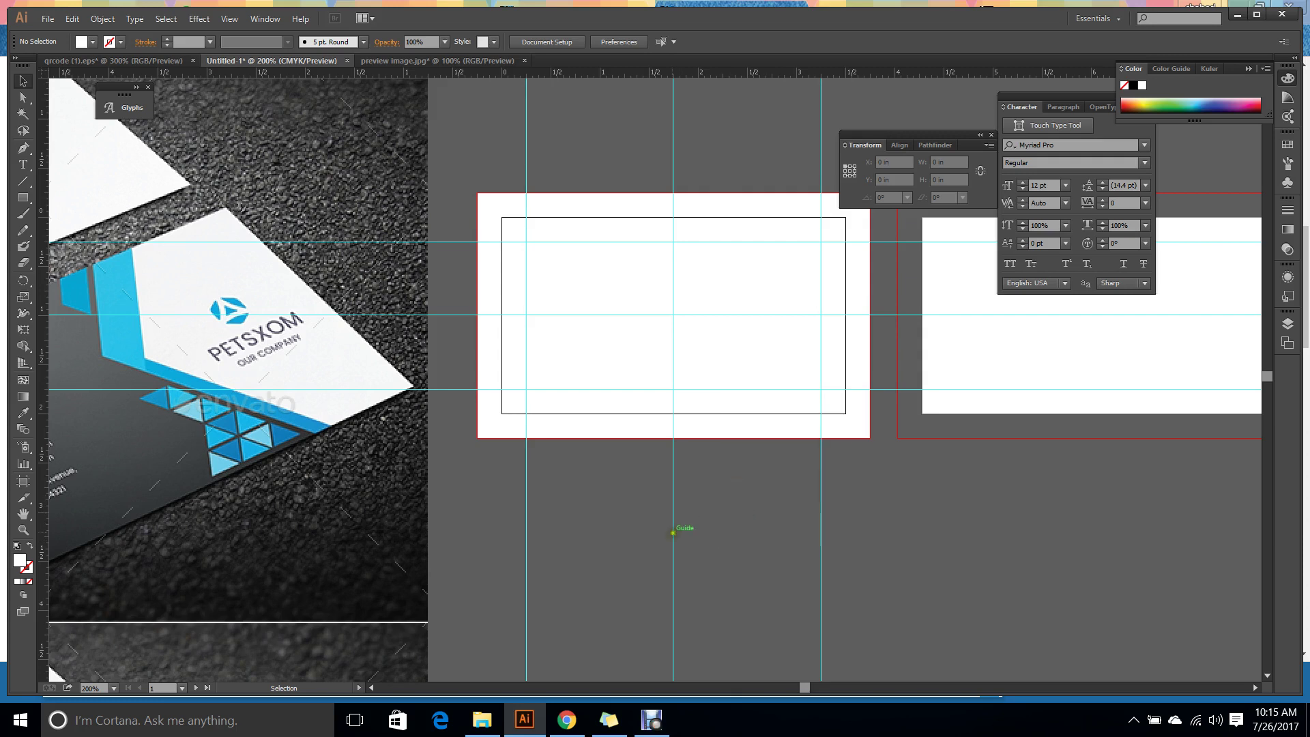
# Duplicate the white bleed rectangle and its guides onto the second card artboard.
pyautogui.moveTo(473, 242); pyautogui.dragTo(879, 464)
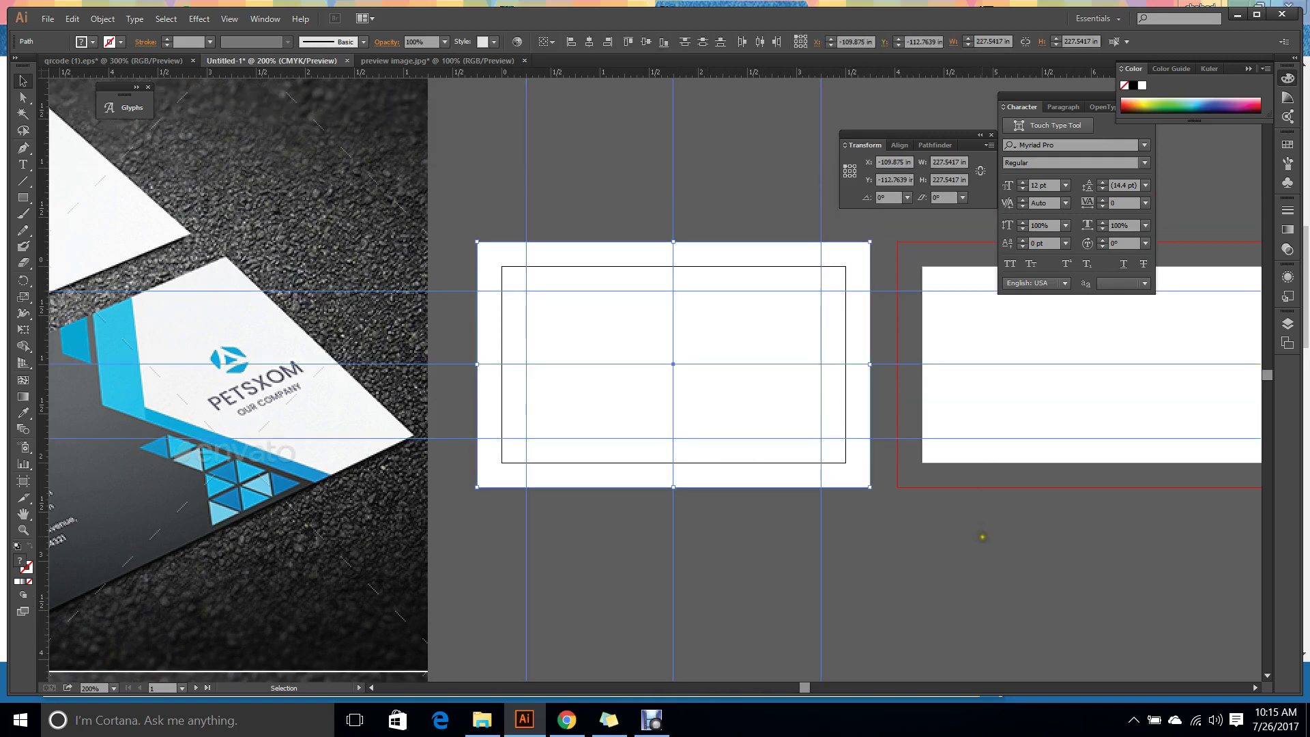
pyautogui.moveTo(950, 544); pyautogui.dragTo(615, 503)
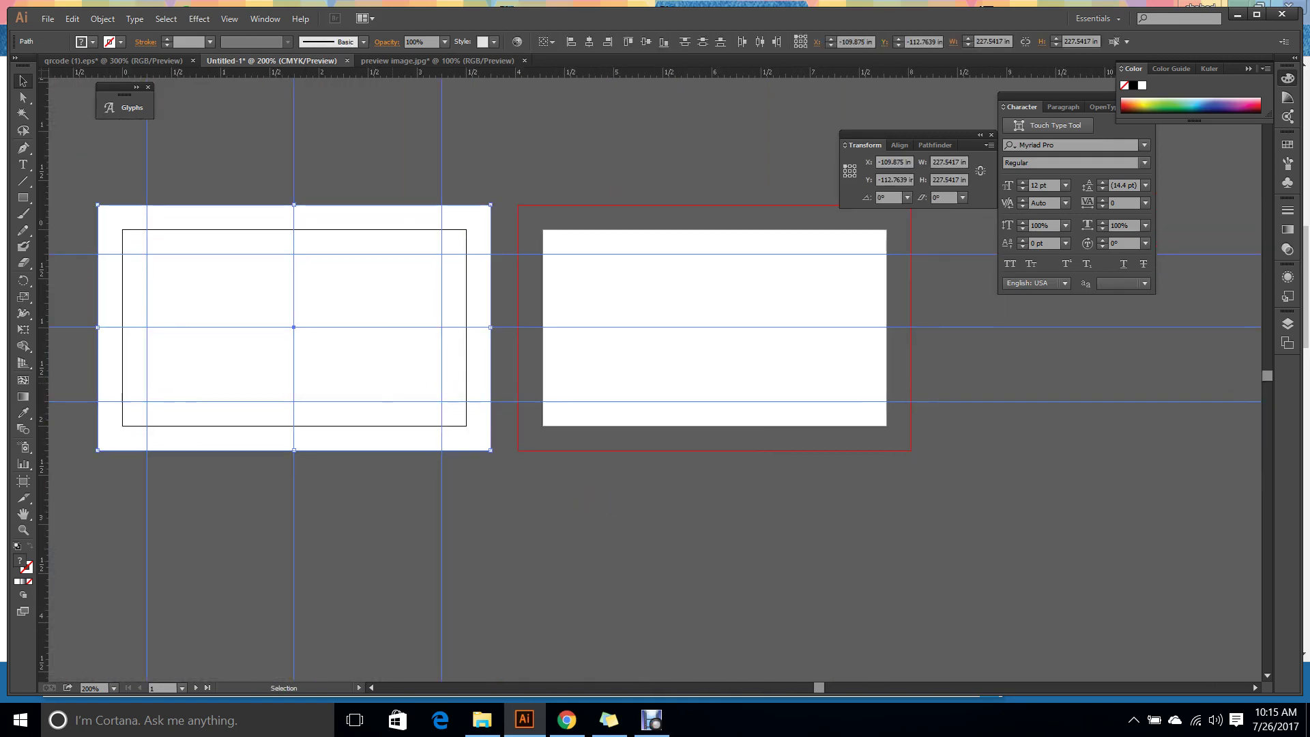
pyautogui.moveTo(374, 374); pyautogui.dragTo(798, 366)
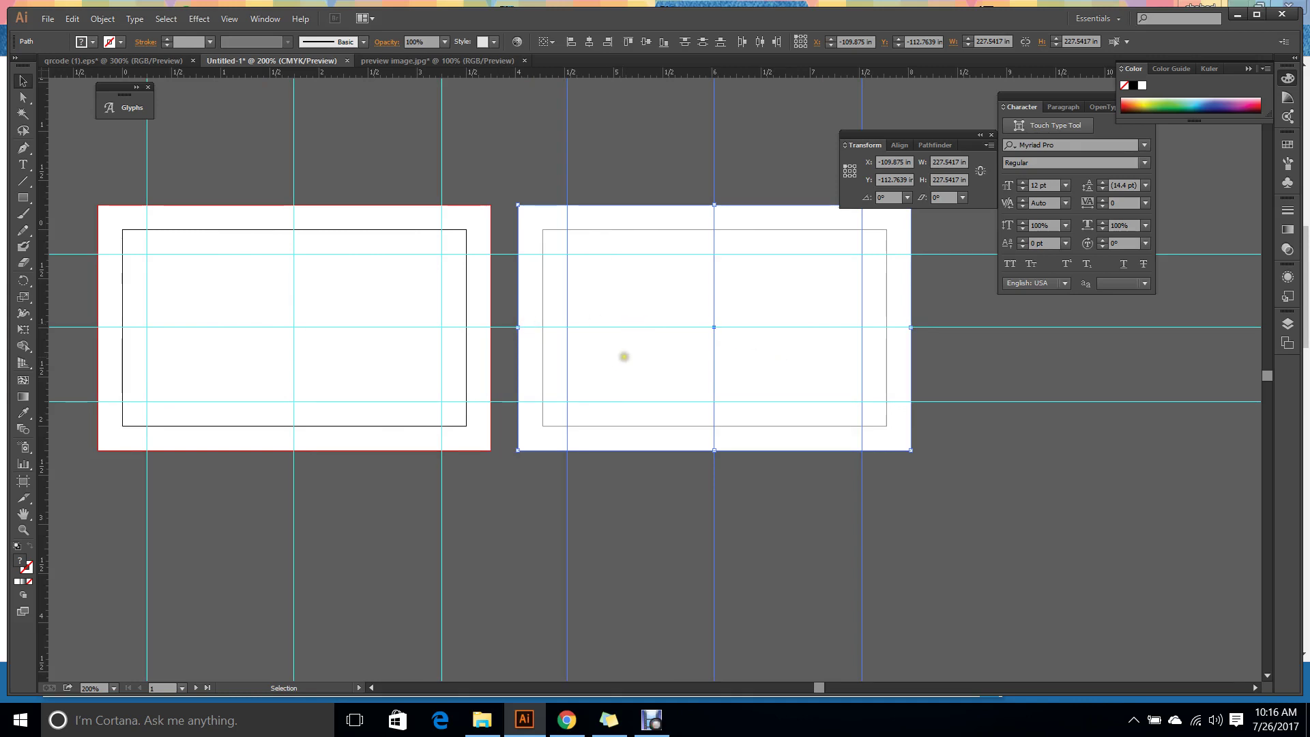
pyautogui.click(623, 498)
# Lock the guides again.
pyautogui.rightClick(1031, 528)
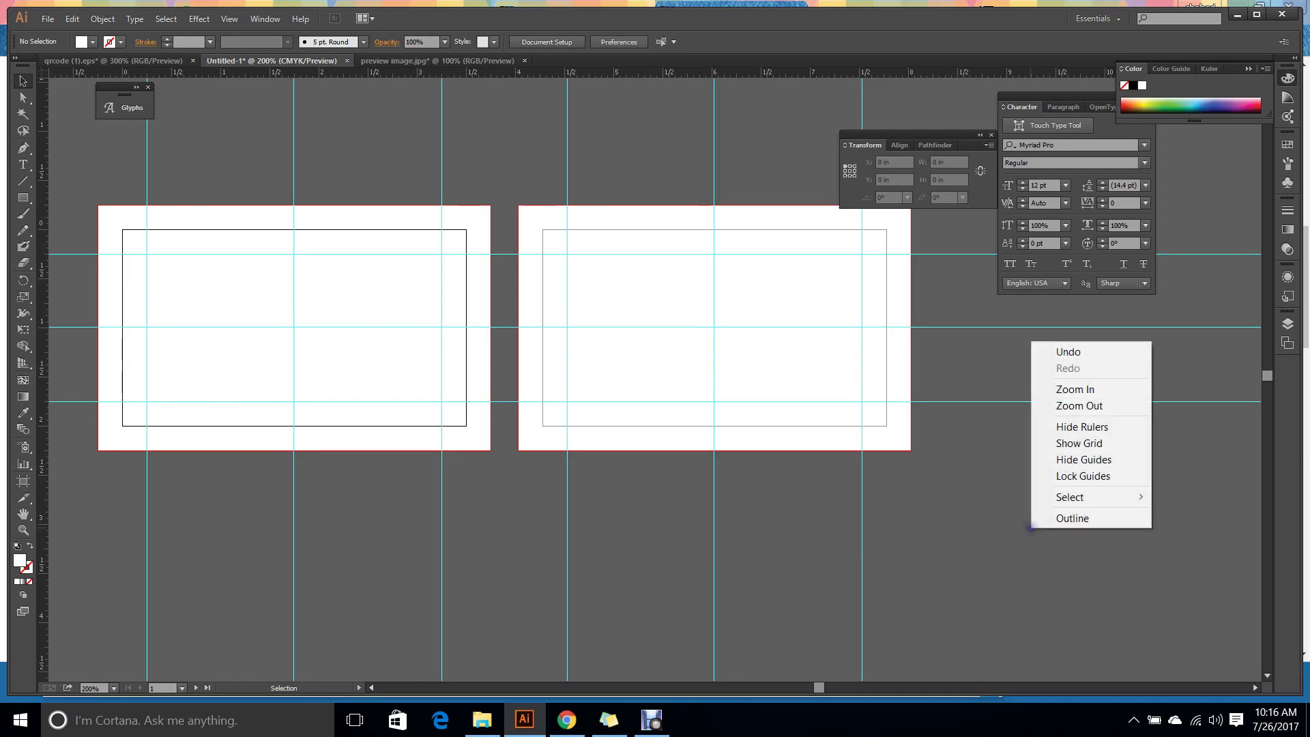
pyautogui.click(1054, 475)
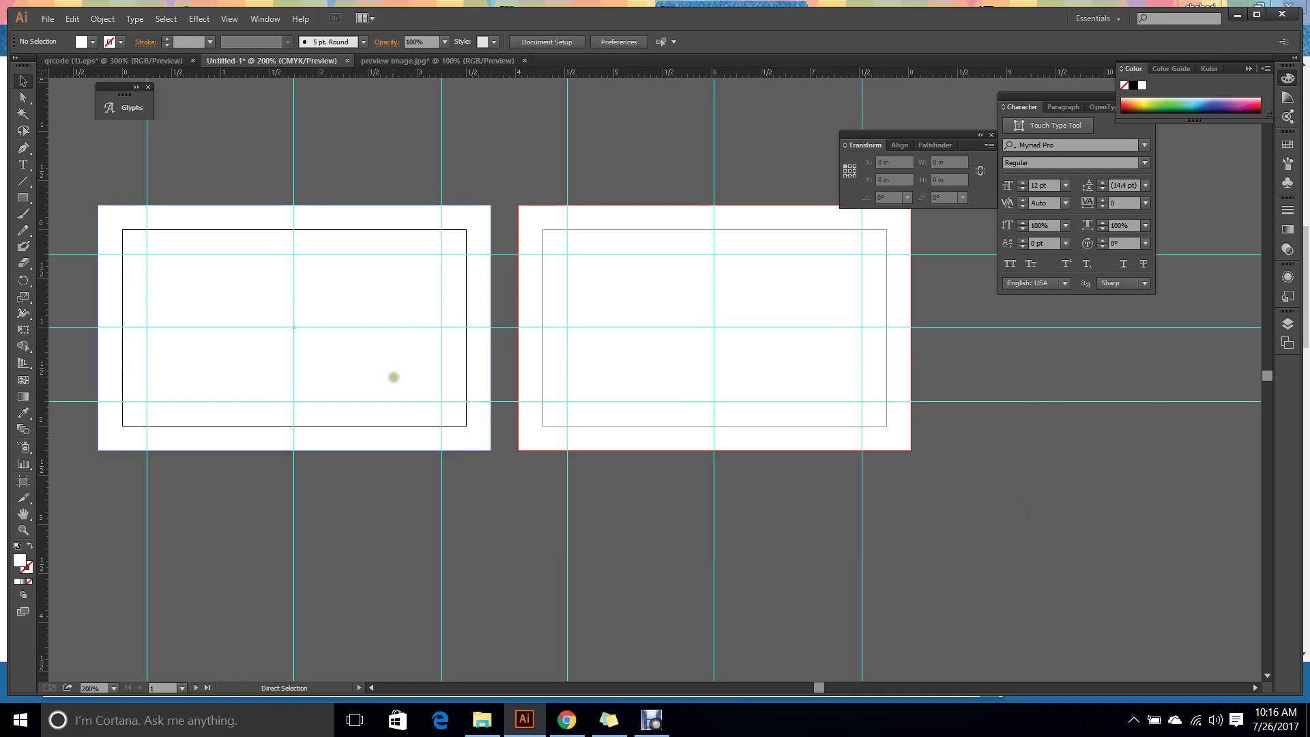
pyautogui.scroll(-1, 382, 327)
# Pan to the reference image and place Pen anchors for the slanted bar at the front card's top-left.
pyautogui.moveTo(272, 293); pyautogui.dragTo(710, 359)
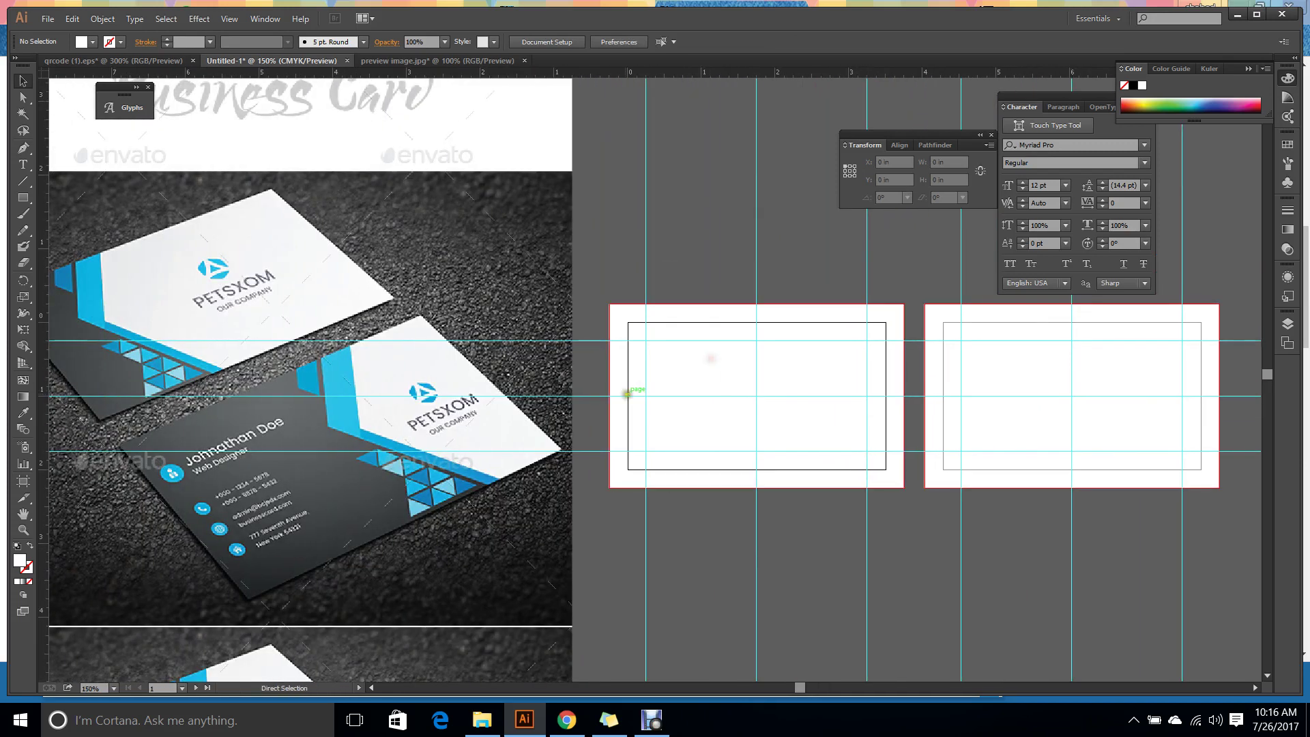
pyautogui.moveTo(319, 308); pyautogui.dragTo(420, 303)
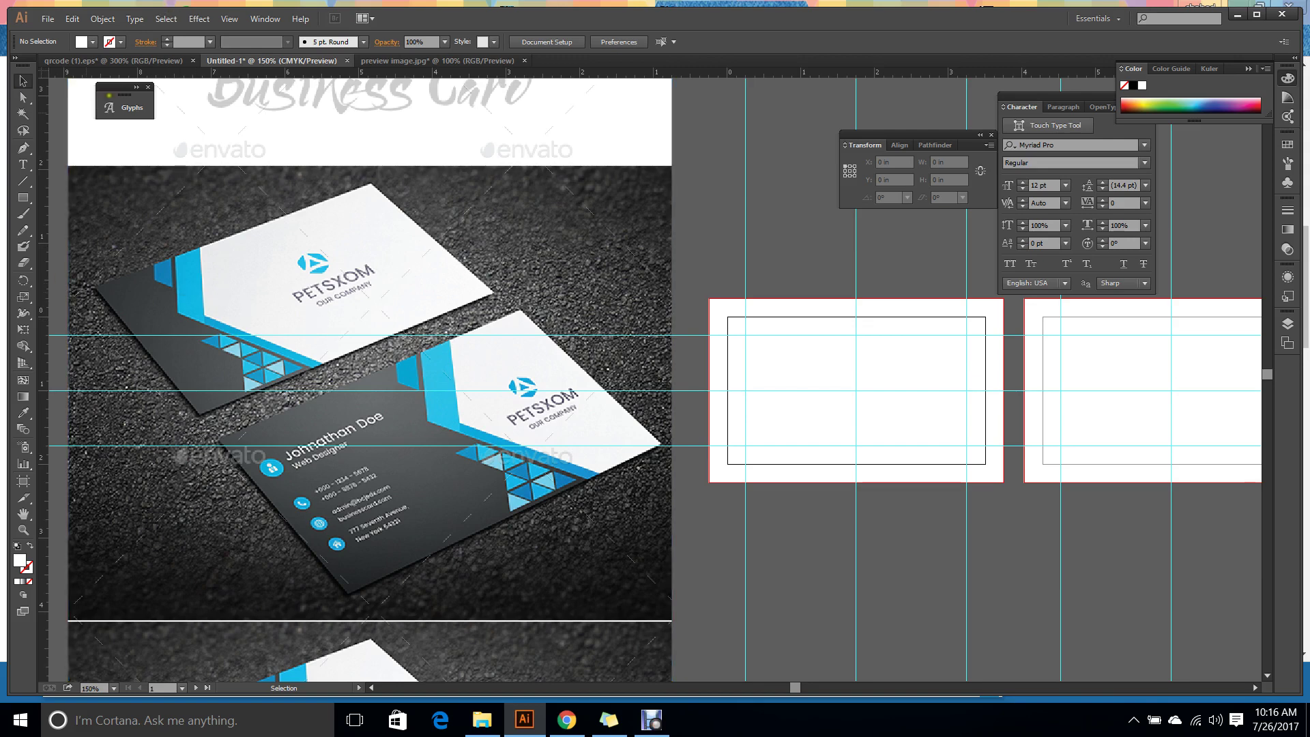
pyautogui.press('p')
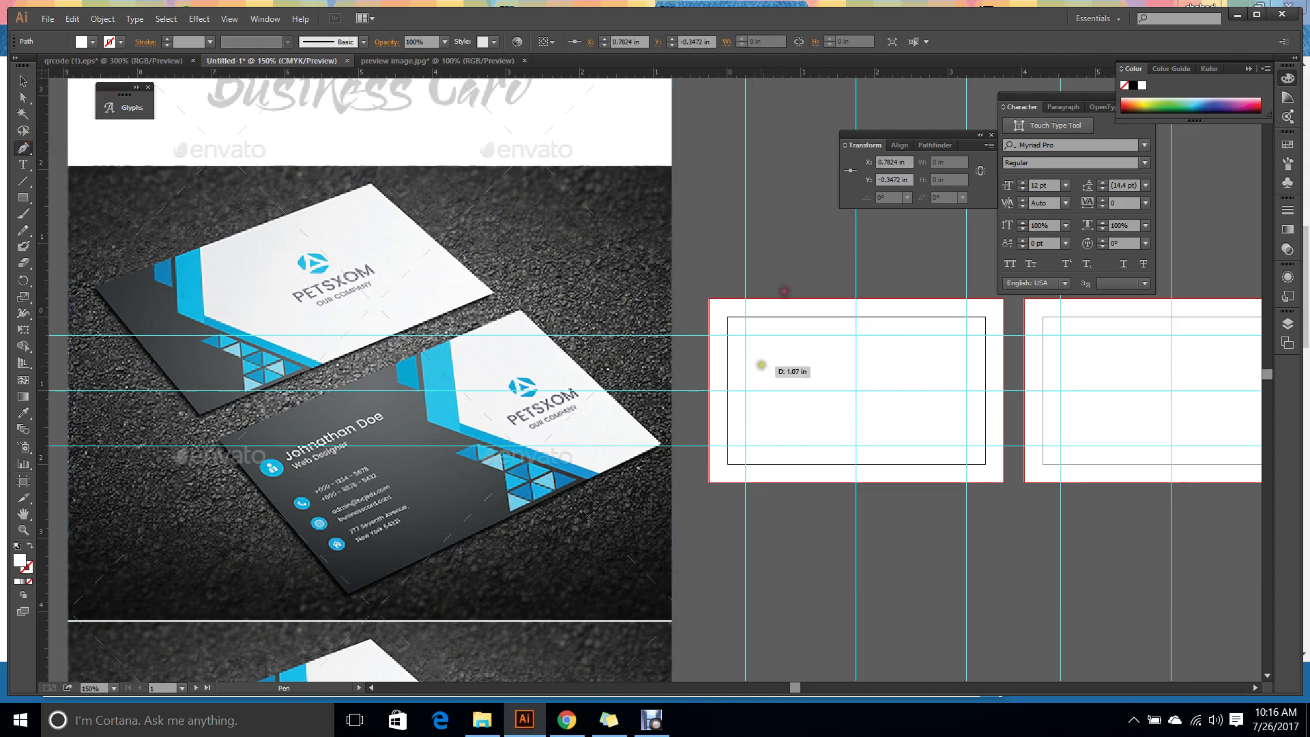
pyautogui.moveTo(756, 366); pyautogui.dragTo(785, 292)
pyautogui.moveTo(771, 388); pyautogui.dragTo(784, 308)
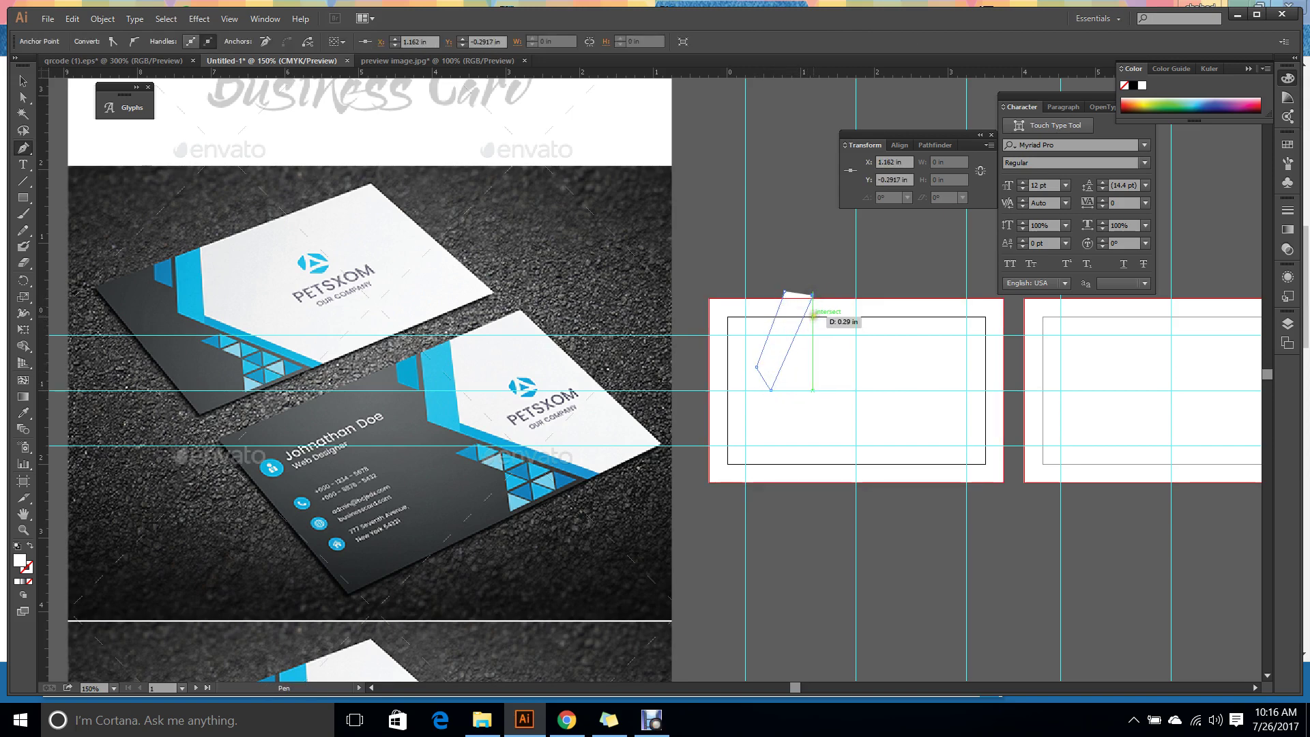
pyautogui.hotkey('ctrl', 'z')
pyautogui.click(809, 298)
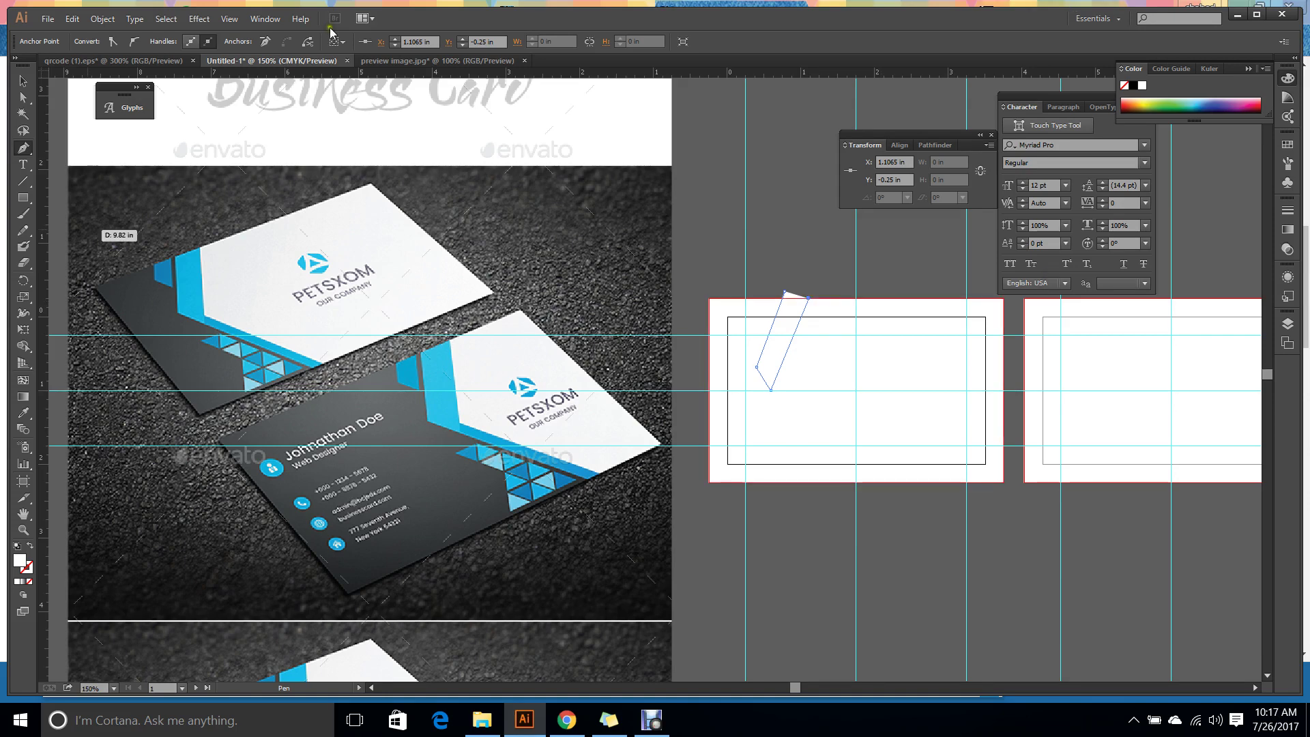
# View the PETSXOM Business Card Template page in Chrome, then return to Illustrator.
pyautogui.click(566, 720)
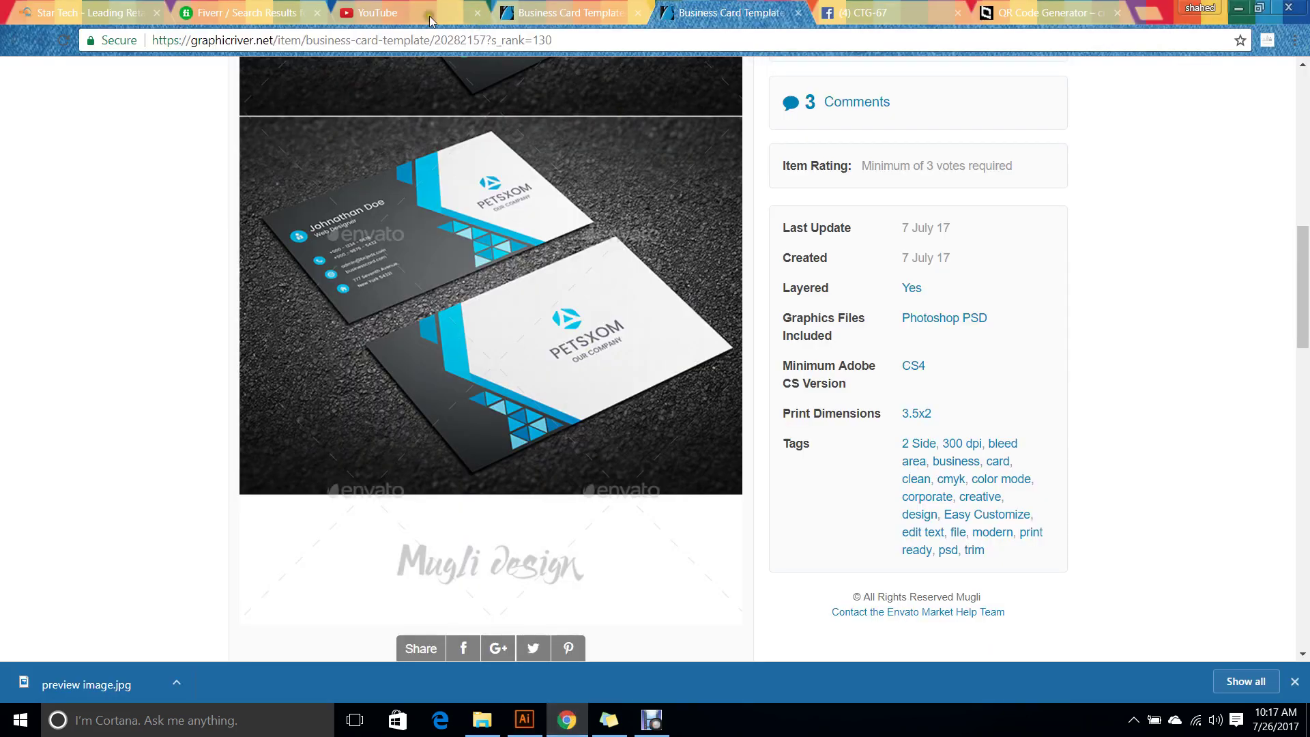
pyautogui.click(246, 13)
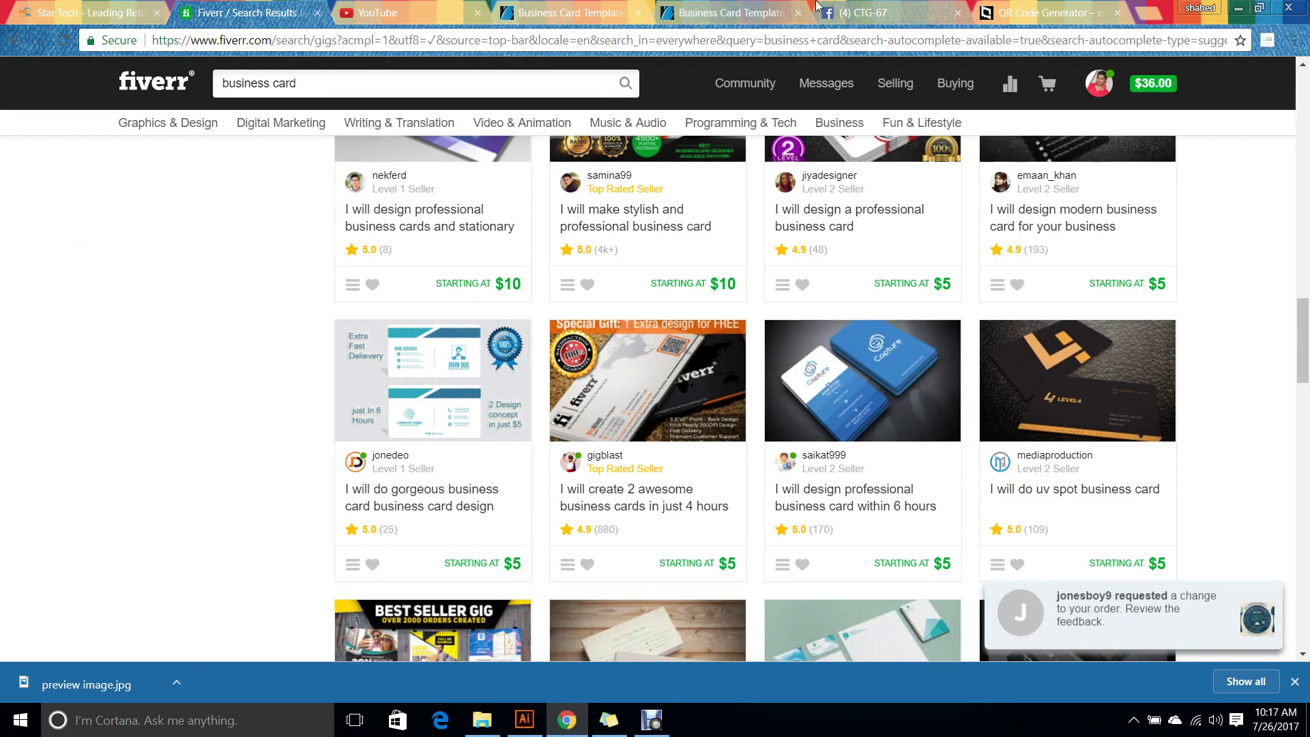
pyautogui.click(918, 8)
pyautogui.click(1050, 11)
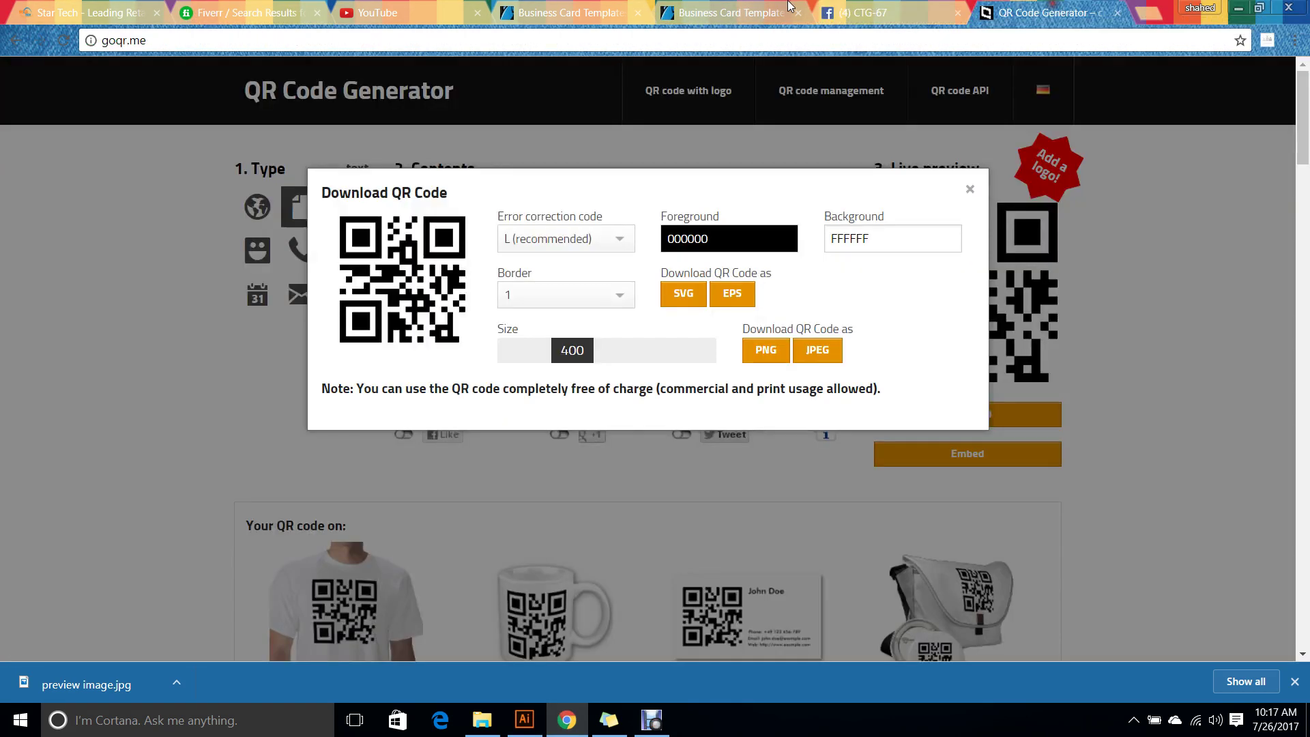
pyautogui.click(730, 12)
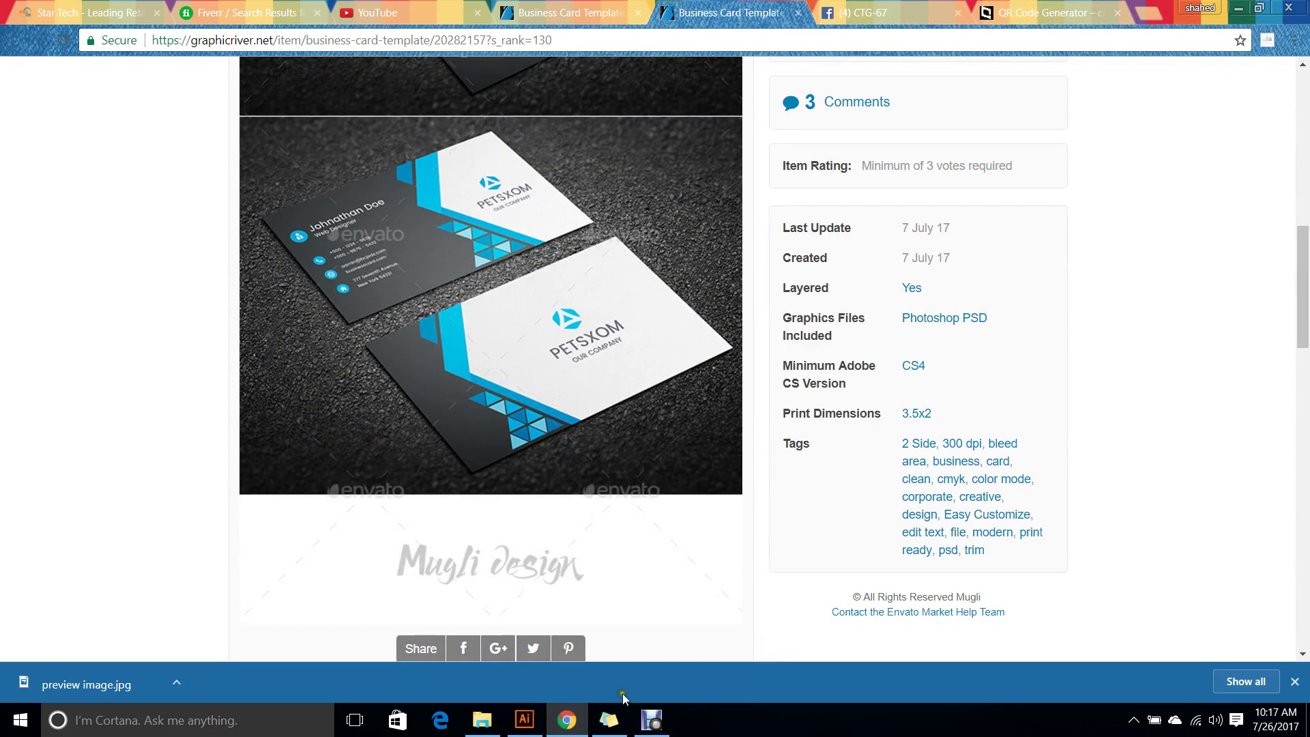
pyautogui.click(524, 720)
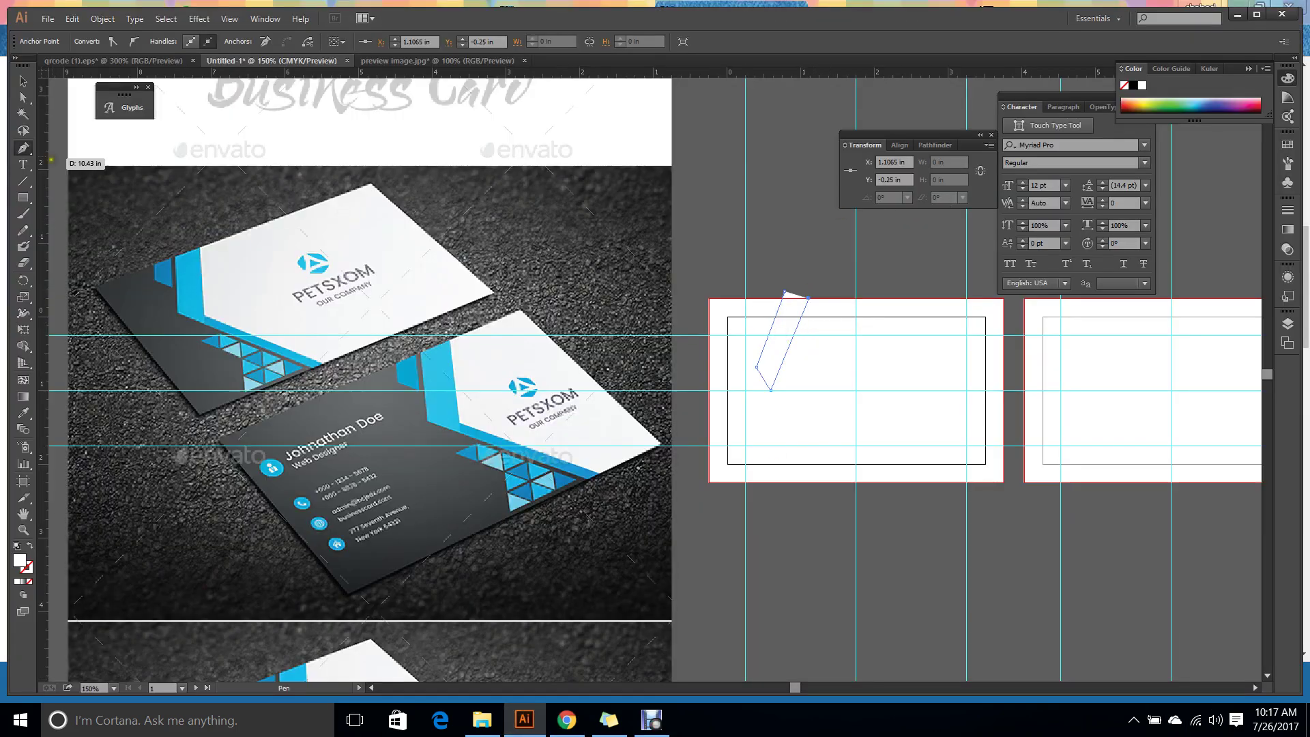
# Delete the stray white rectangle and the leftover pen path.
pyautogui.click(22, 81)
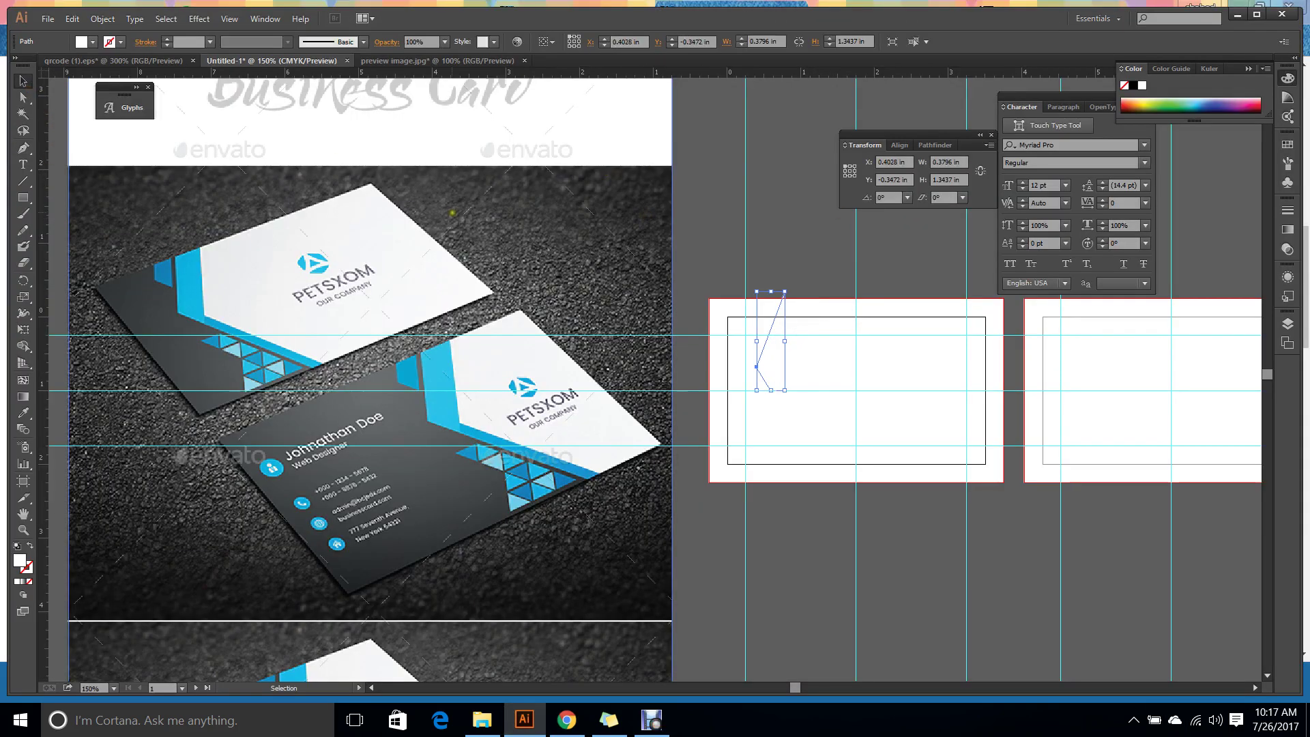
pyautogui.moveTo(894, 382); pyautogui.dragTo(768, 324)
pyautogui.press('Delete')
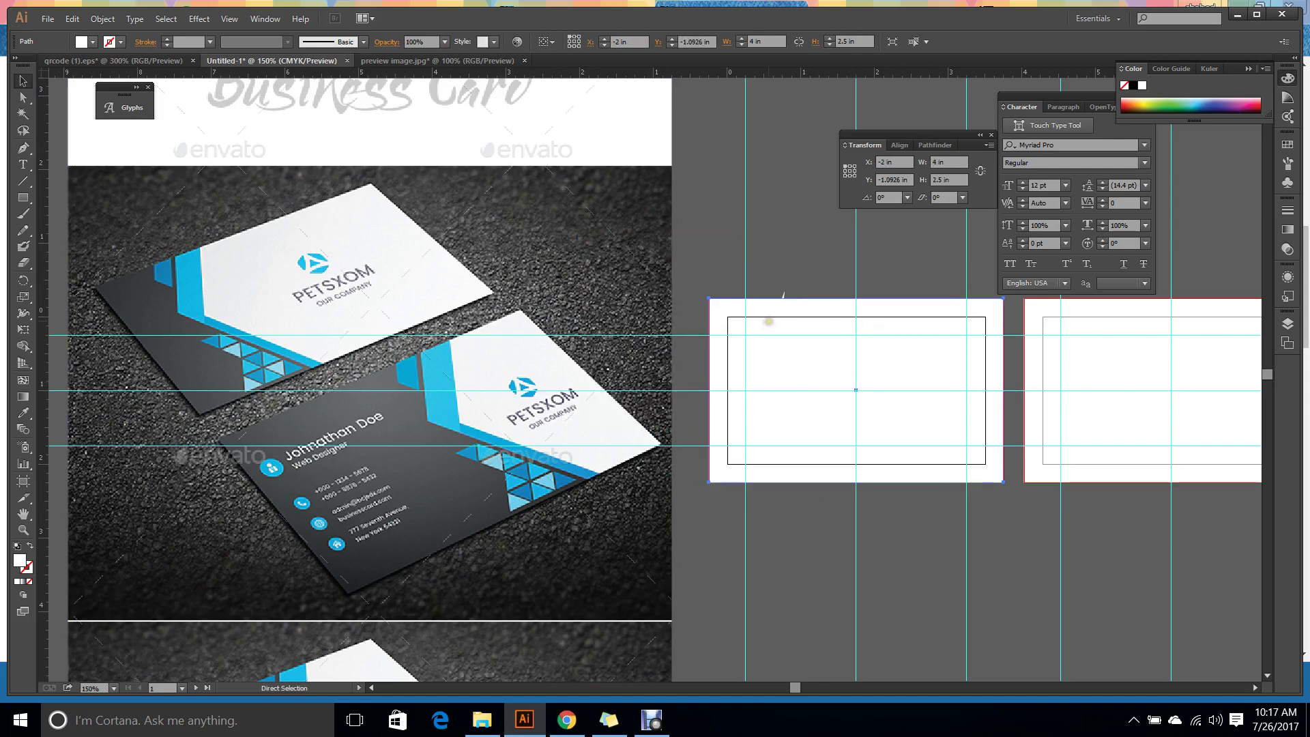
pyautogui.click(781, 377)
pyautogui.press('Delete')
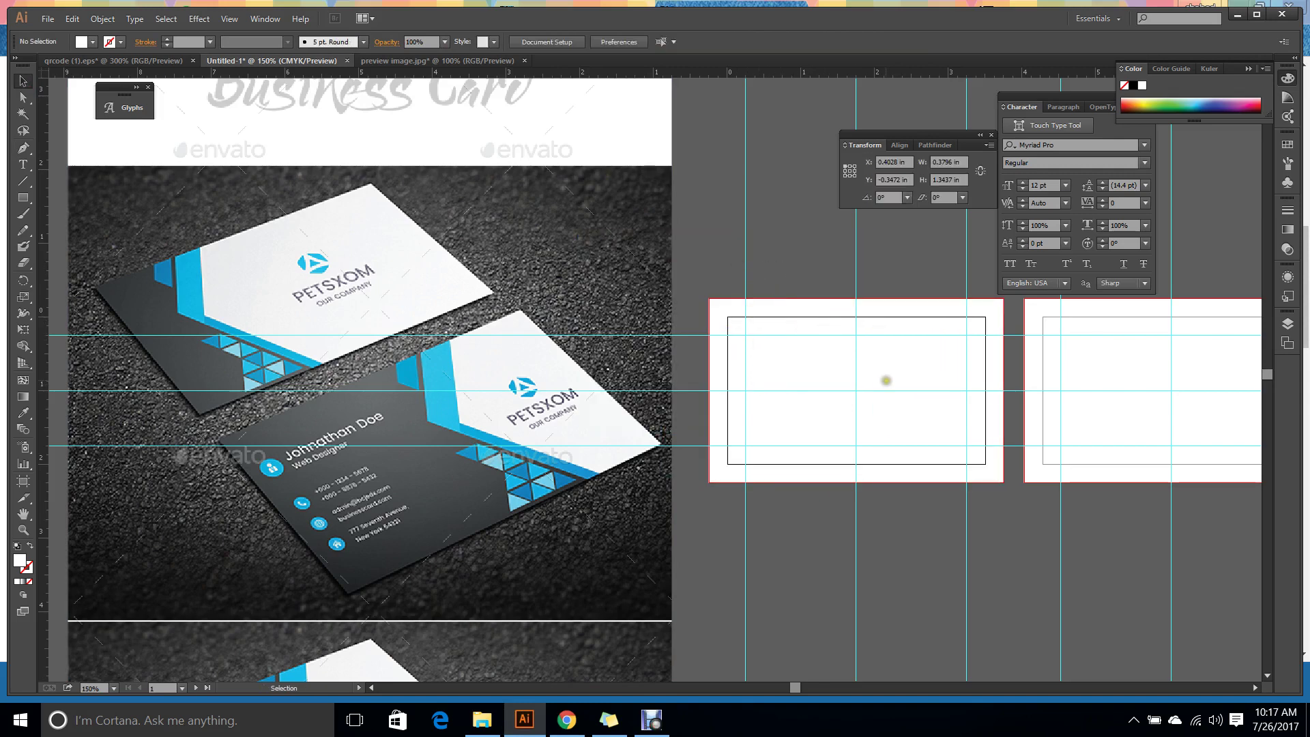
# Draw a tall narrow rectangle at the front card's top-left and fill it with the reference's blue.
pyautogui.press('m')
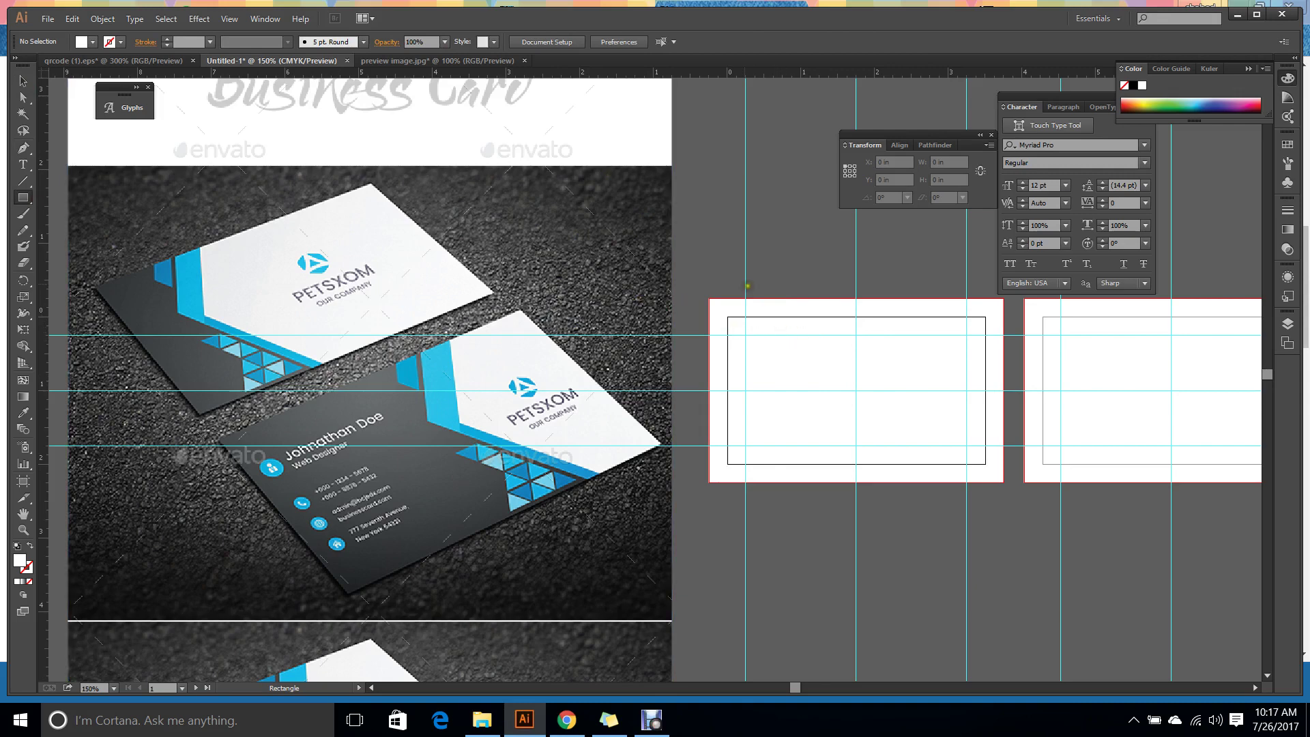
pyautogui.moveTo(790, 254); pyautogui.dragTo(813, 370)
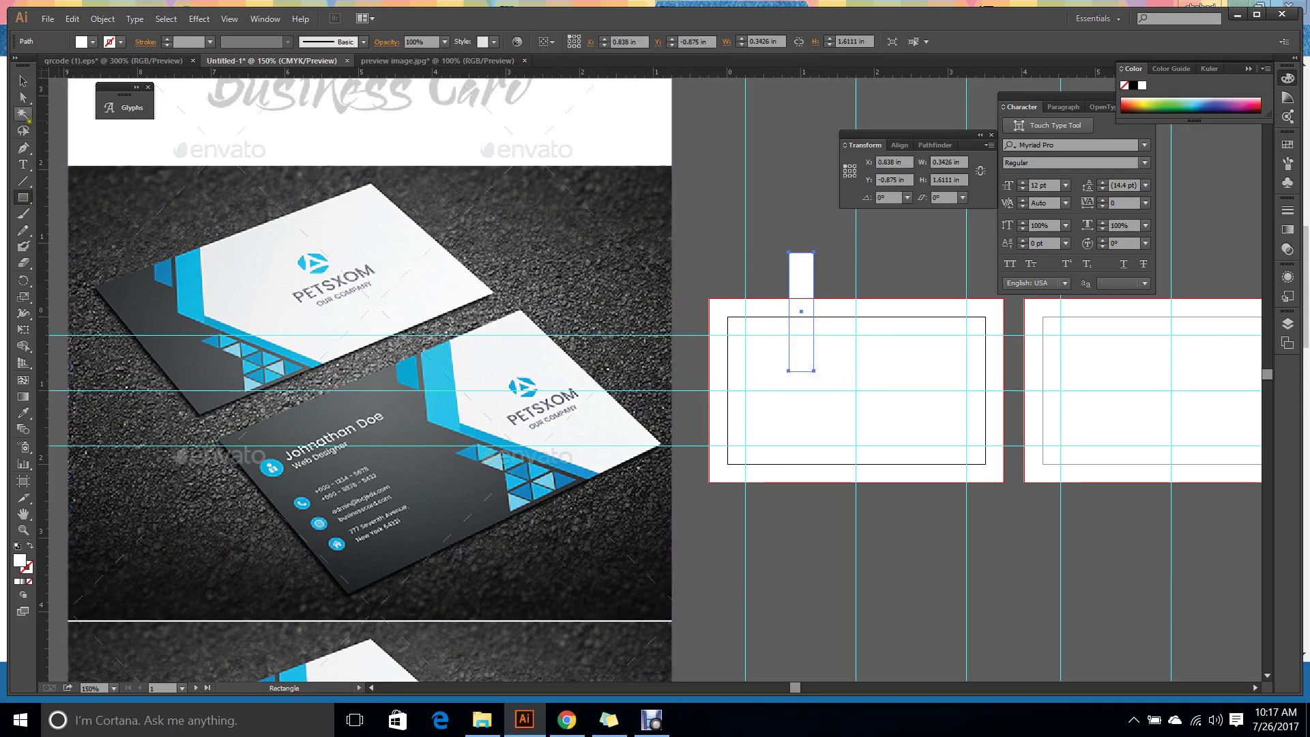
pyautogui.click(23, 81)
pyautogui.press('i')
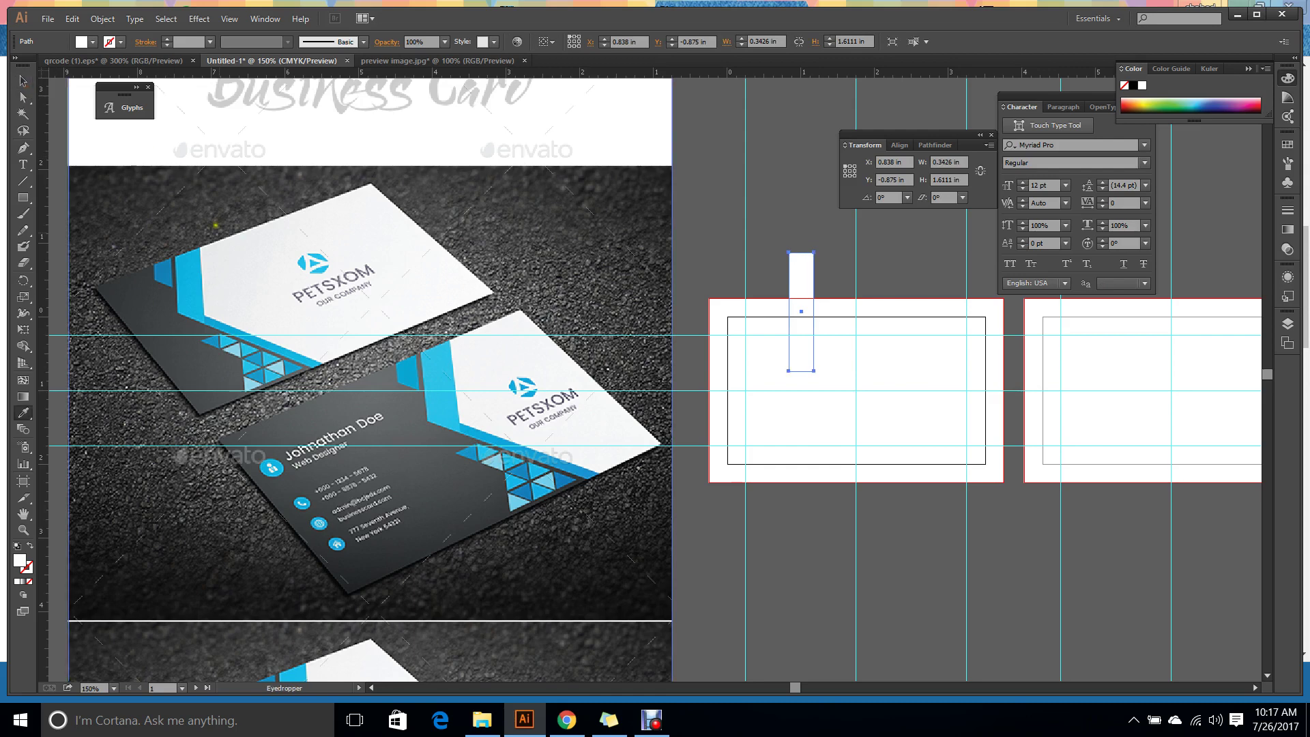
pyautogui.click(183, 285)
pyautogui.click(24, 80)
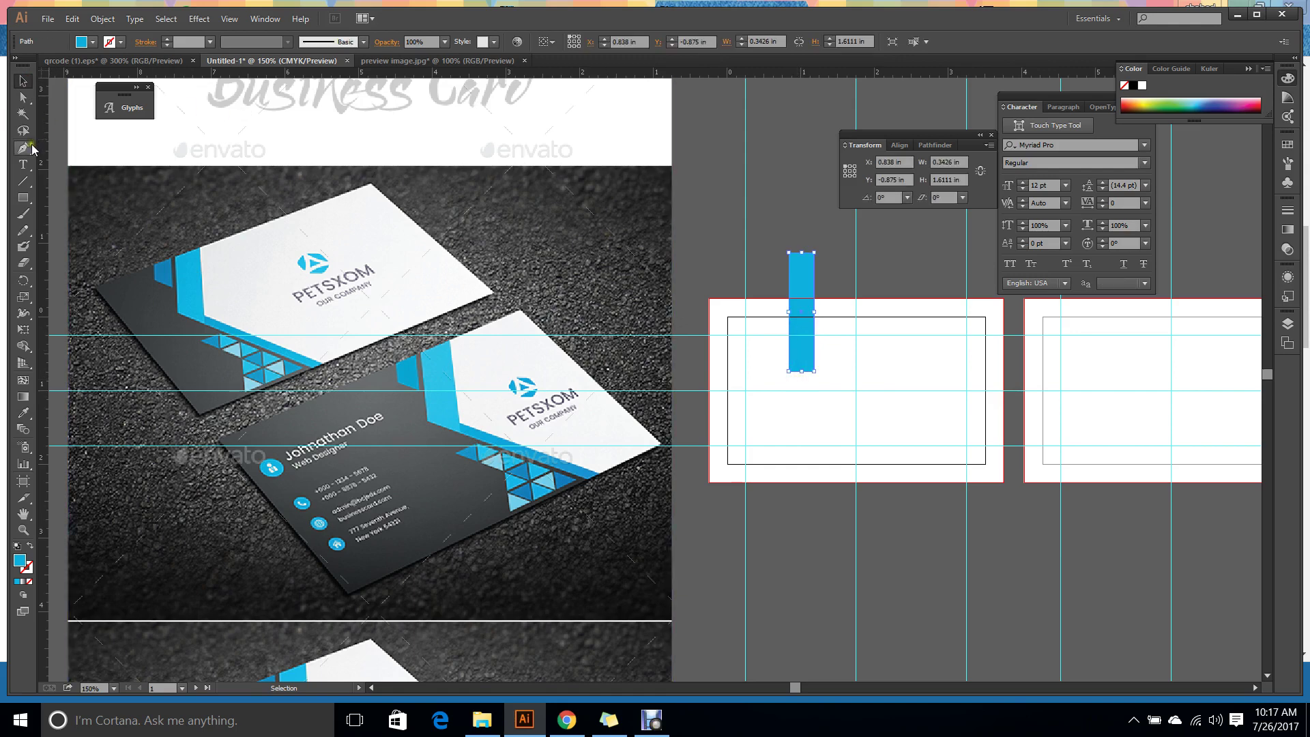
pyautogui.click(23, 97)
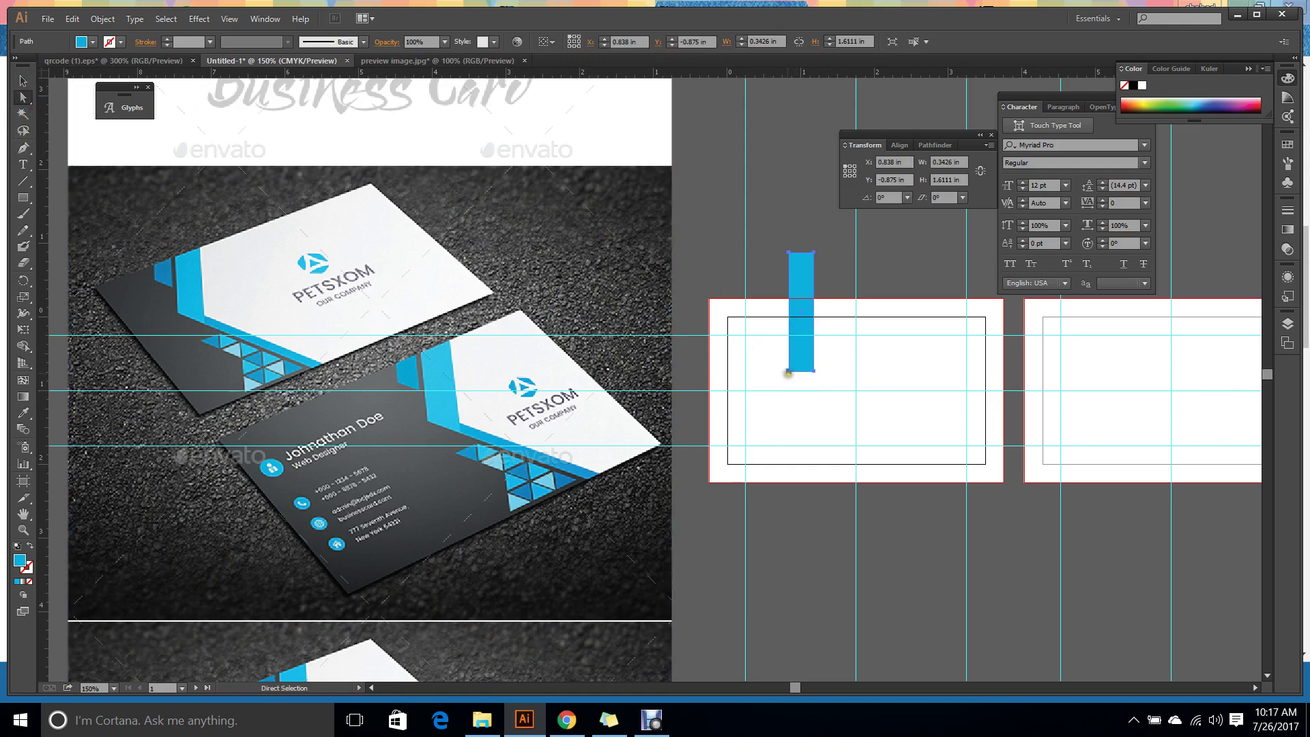
# Slant the blue bar into a parallelogram by moving its bottom-left anchor and rotating it.
pyautogui.click(788, 372)
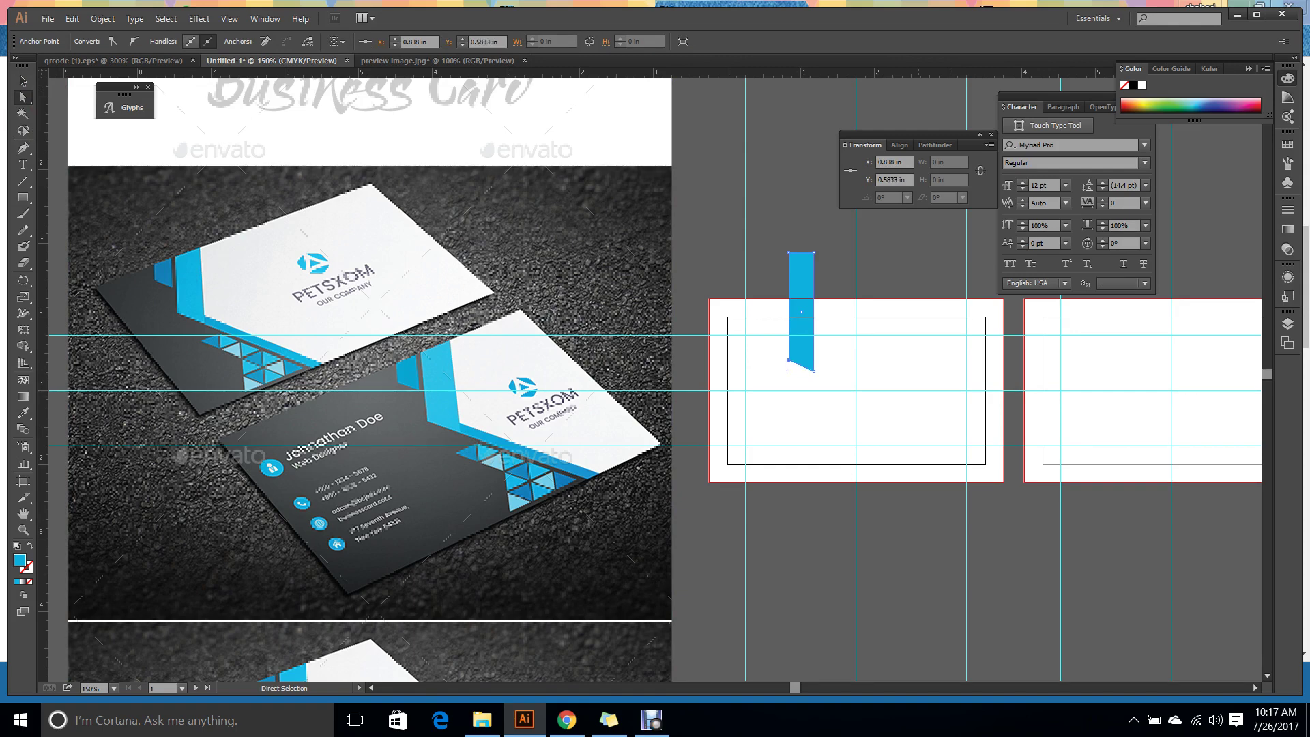
pyautogui.click(22, 81)
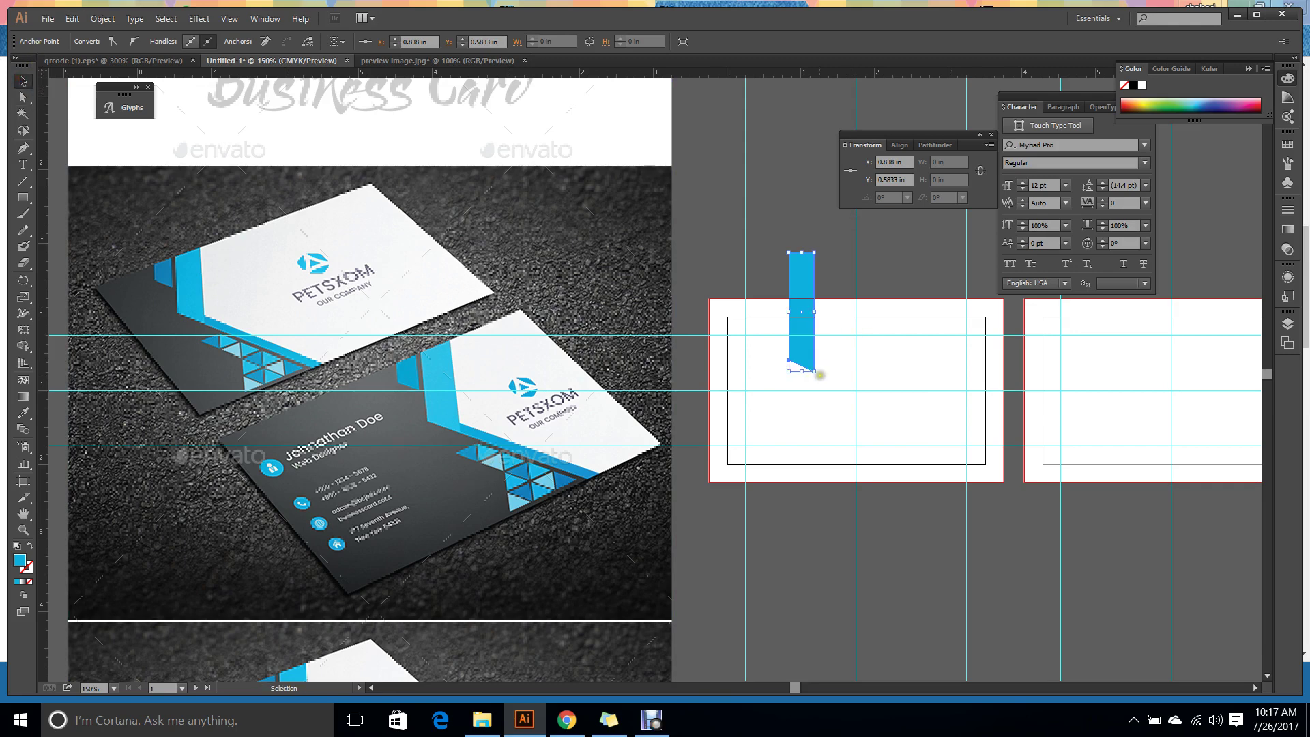
pyautogui.moveTo(820, 374); pyautogui.dragTo(786, 357)
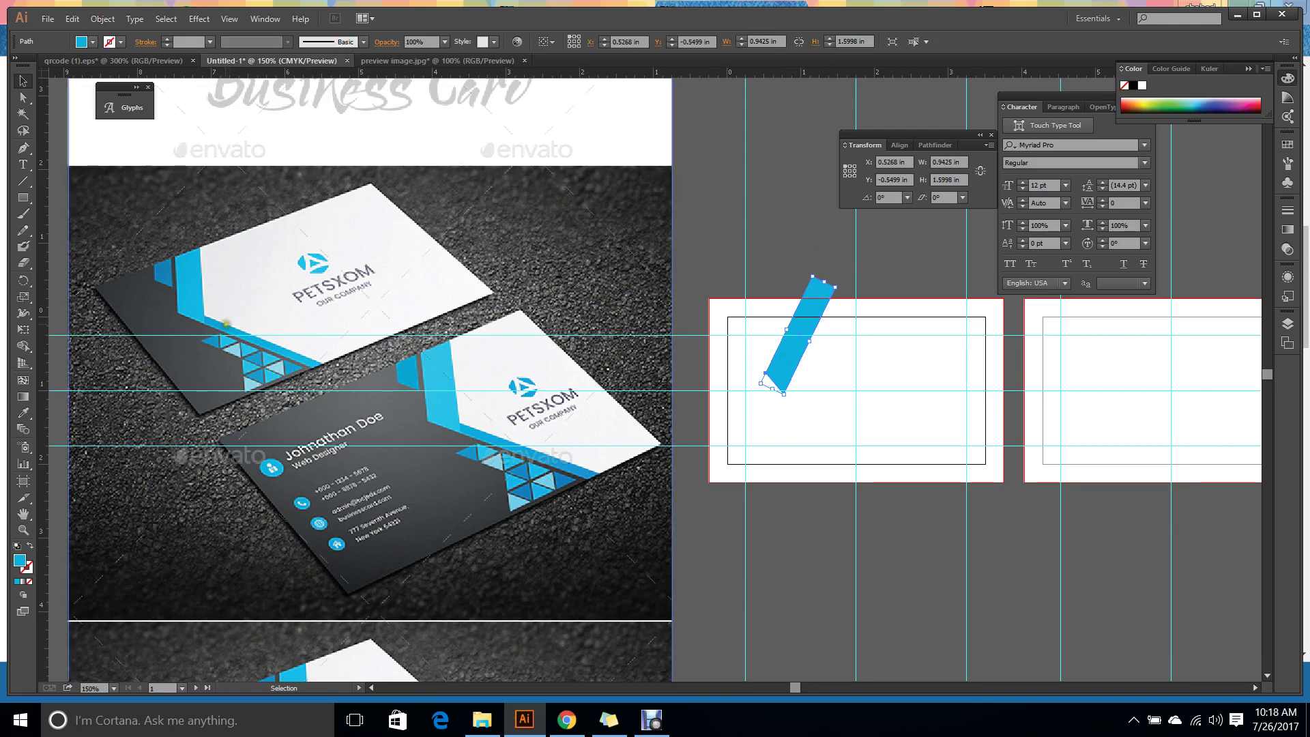
pyautogui.click(763, 196)
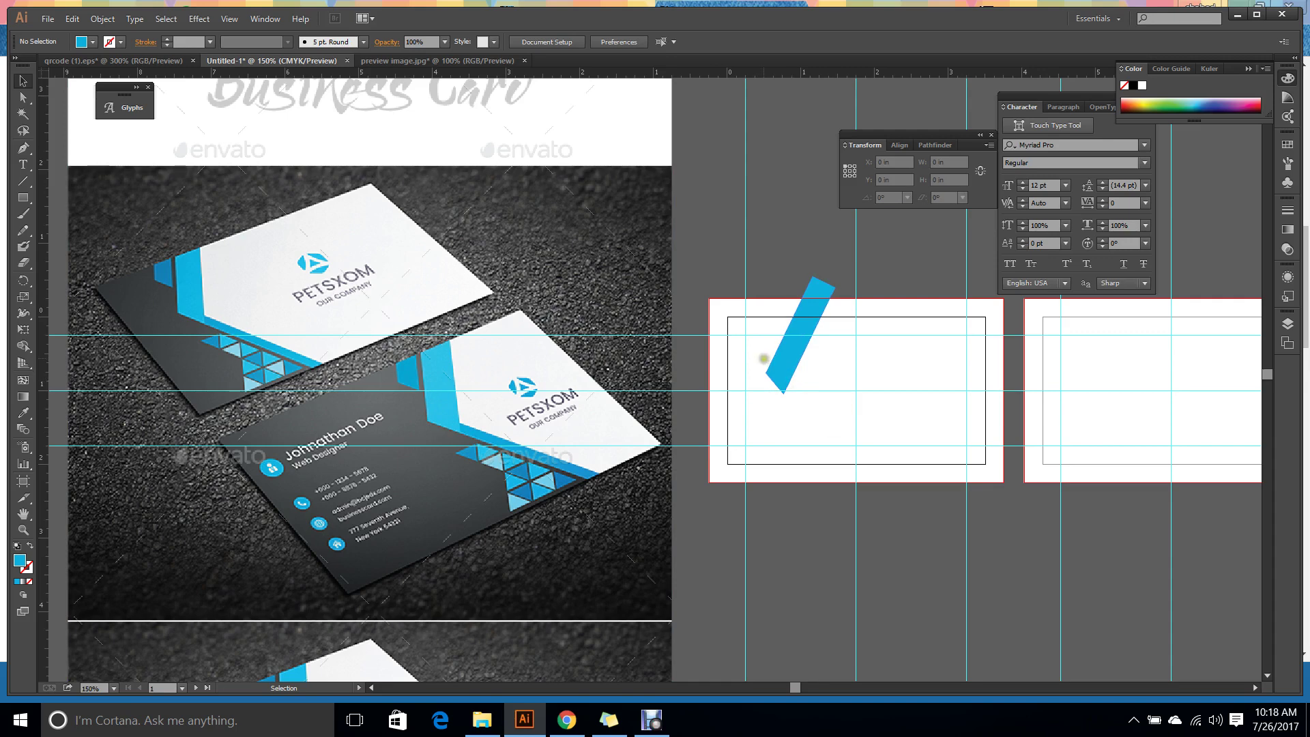
# Alt-drag a second copy of the slanted bar beside the first.
pyautogui.click(784, 362)
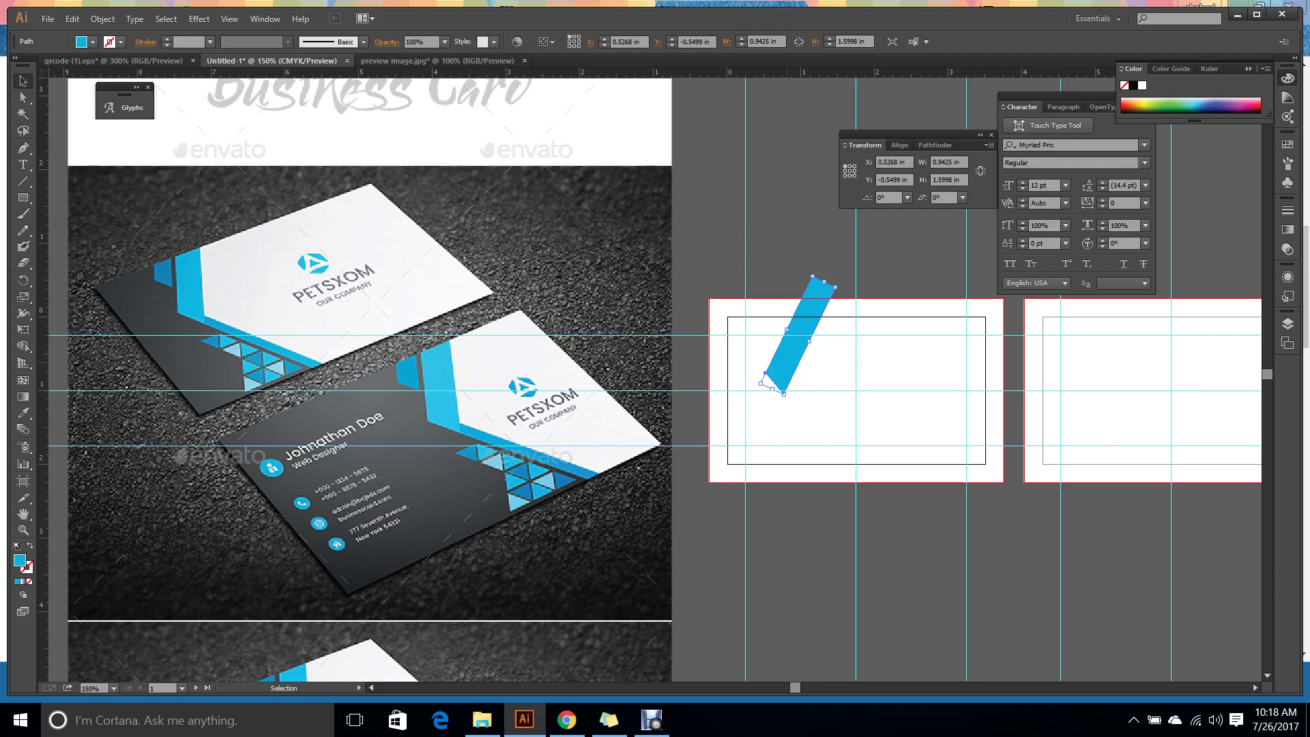
pyautogui.moveTo(787, 362); pyautogui.dragTo(787, 292)
pyautogui.click(761, 225)
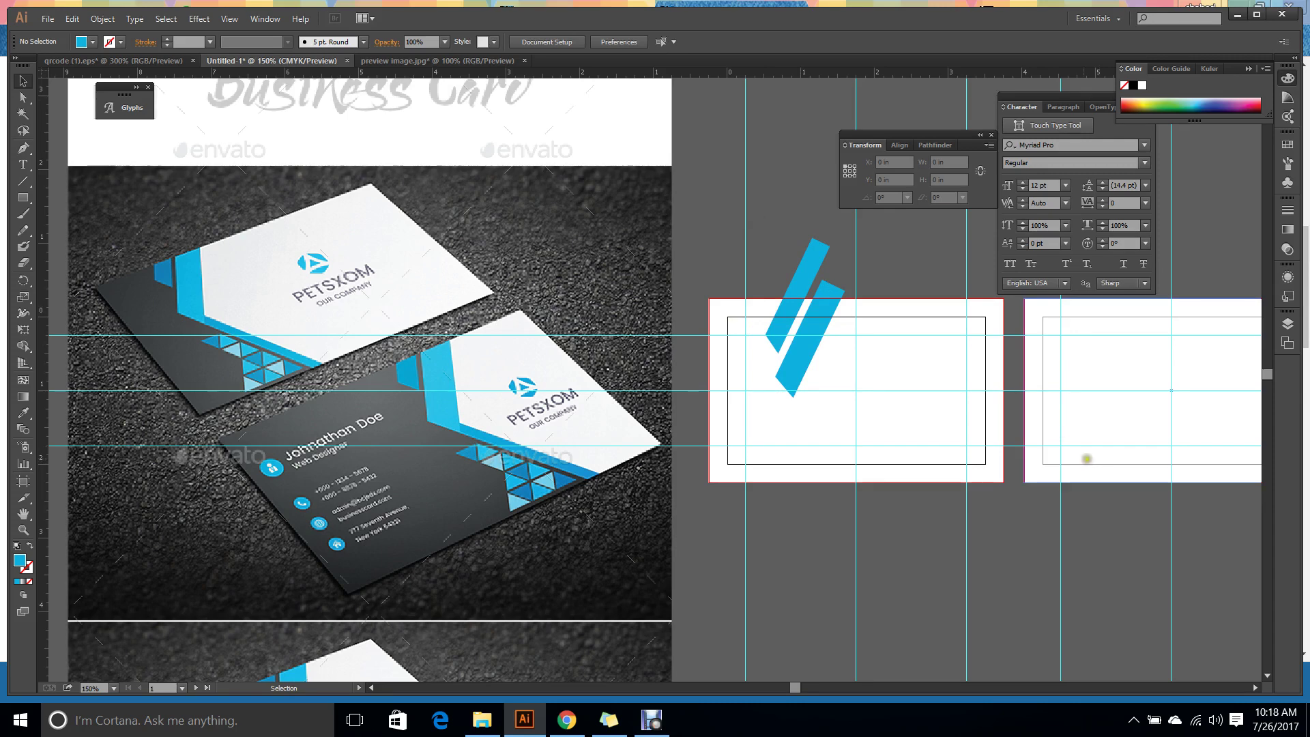
# Give the upper bar the reference photo's darker blue with the Eyedropper.
pyautogui.click(778, 313)
pyautogui.press('i')
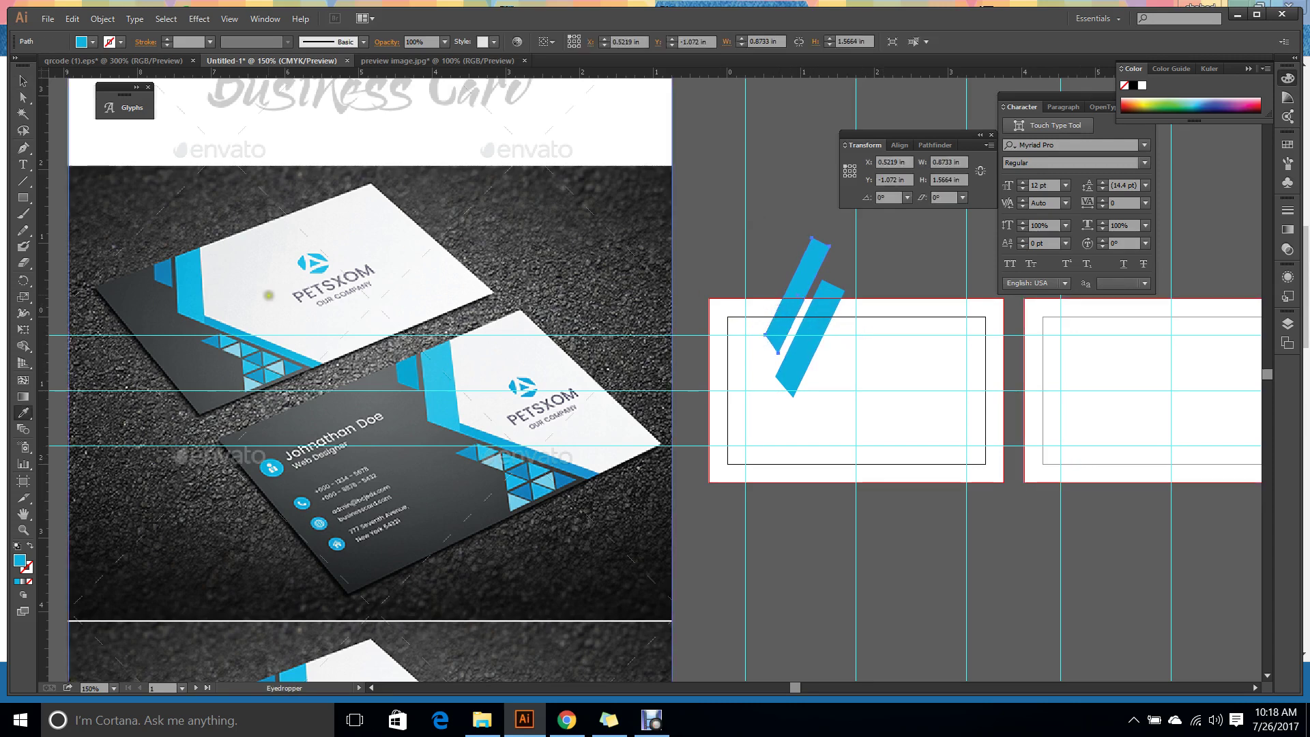
pyautogui.click(166, 276)
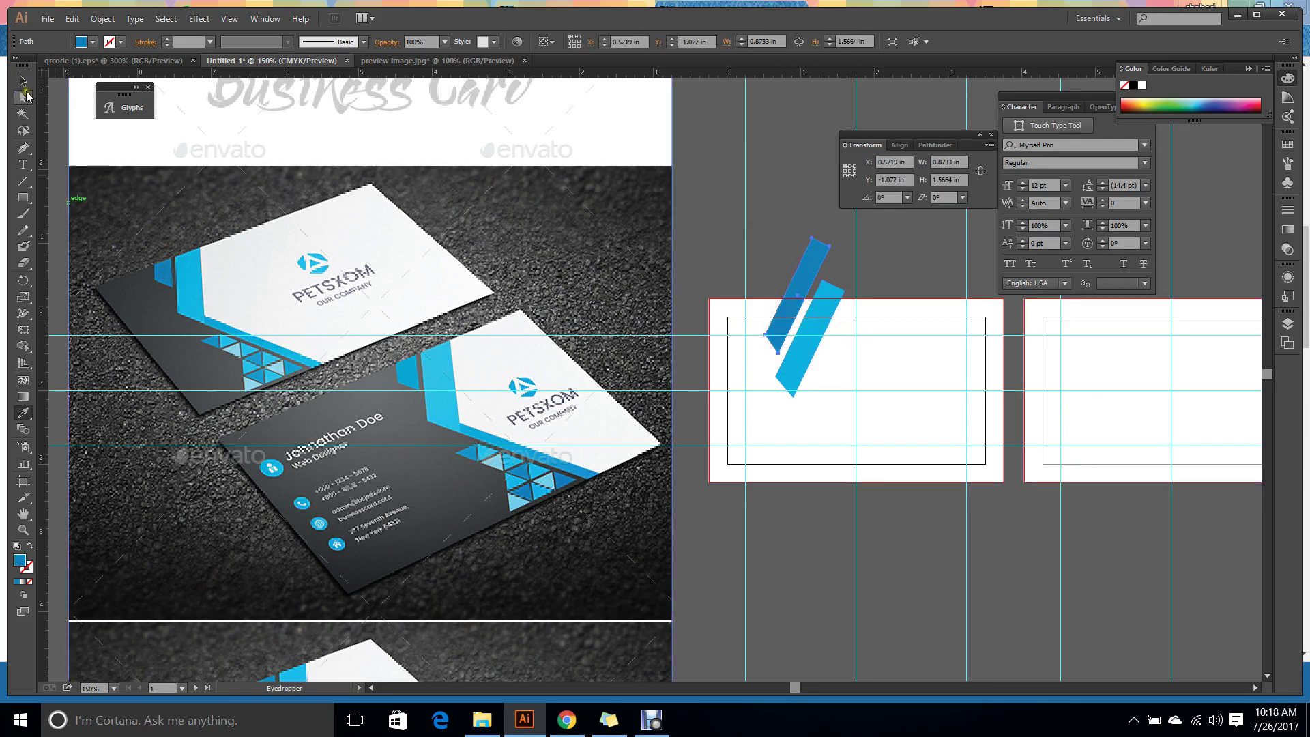
pyautogui.press('v')
pyautogui.click(734, 146)
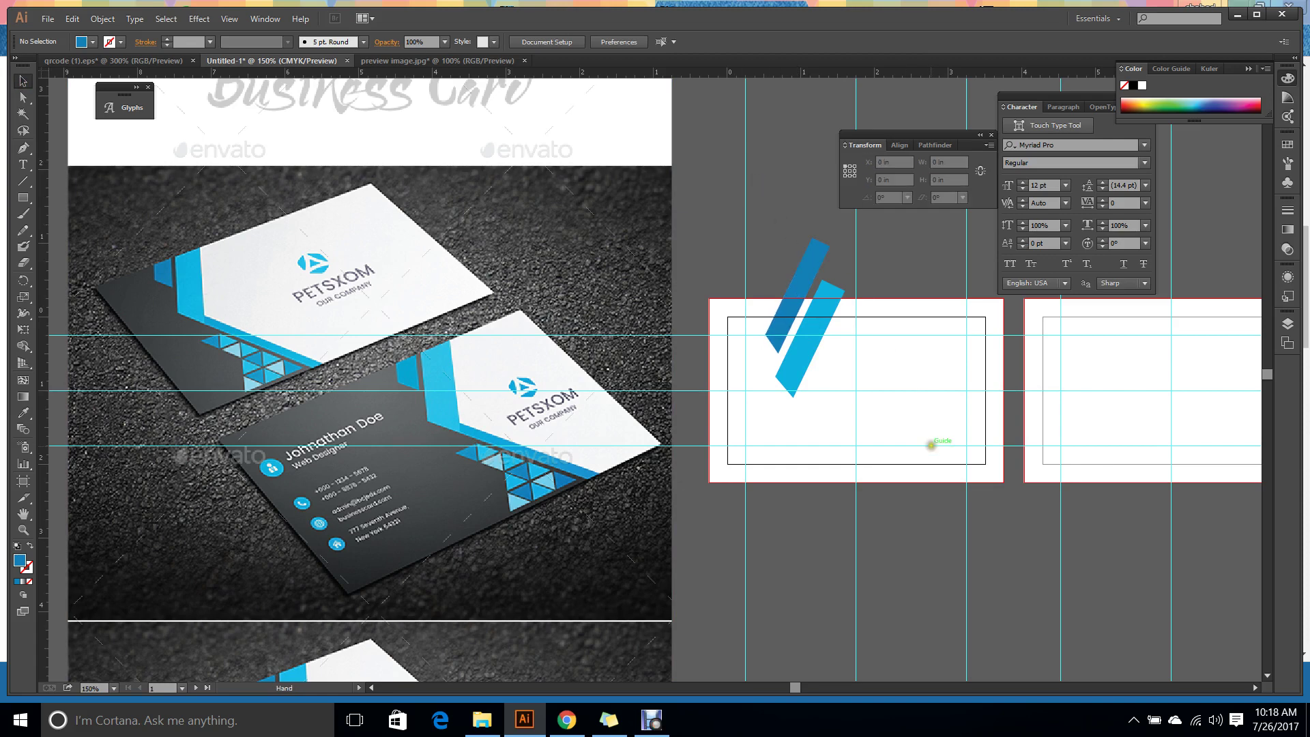
pyautogui.moveTo(924, 445); pyautogui.dragTo(778, 408)
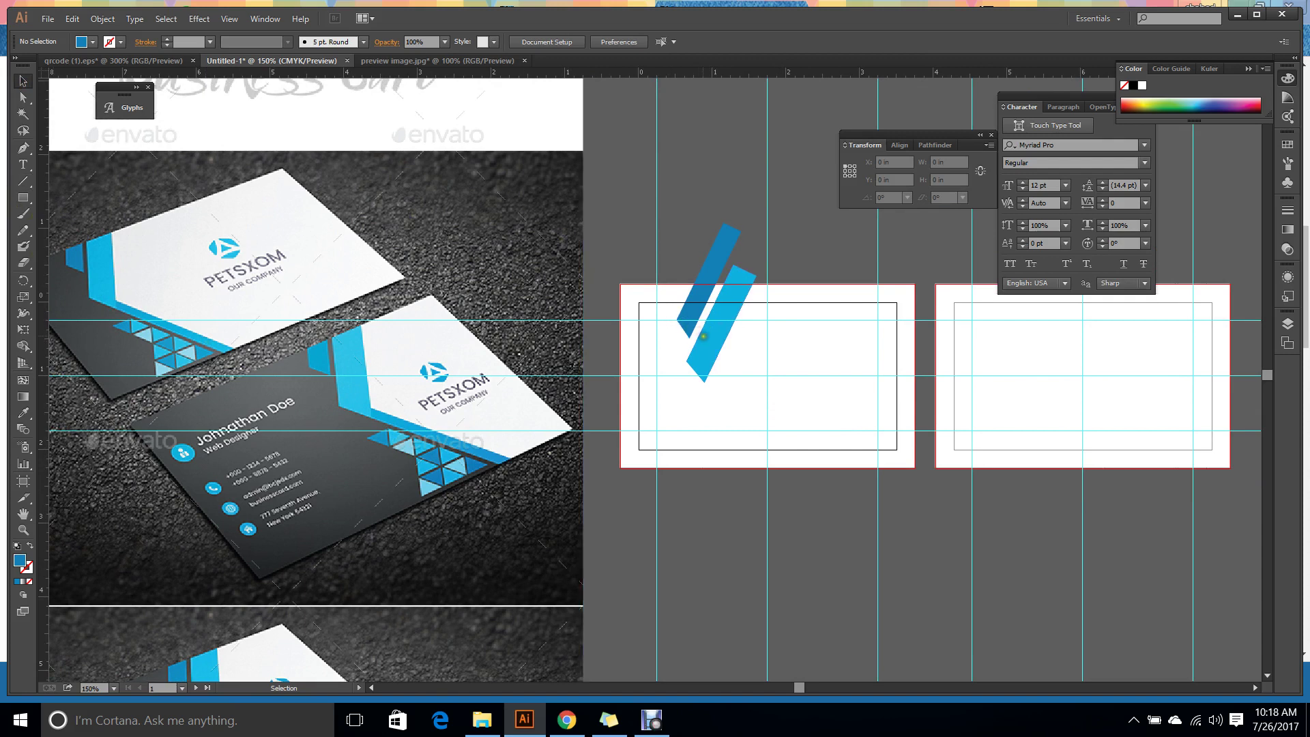
# Draw a thin tall rectangle, fill it with the photo's cyan, and rotate it diagonally.
pyautogui.press('m')
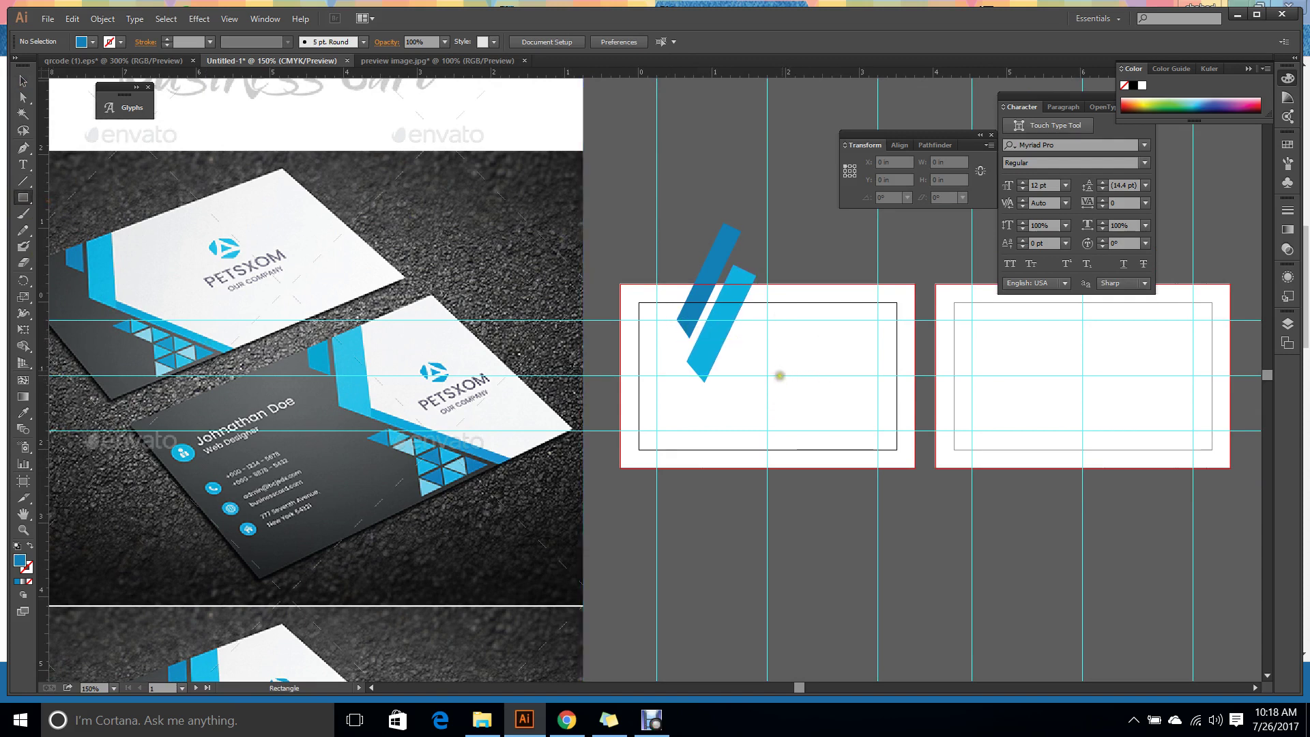
pyautogui.moveTo(786, 366); pyautogui.dragTo(795, 508)
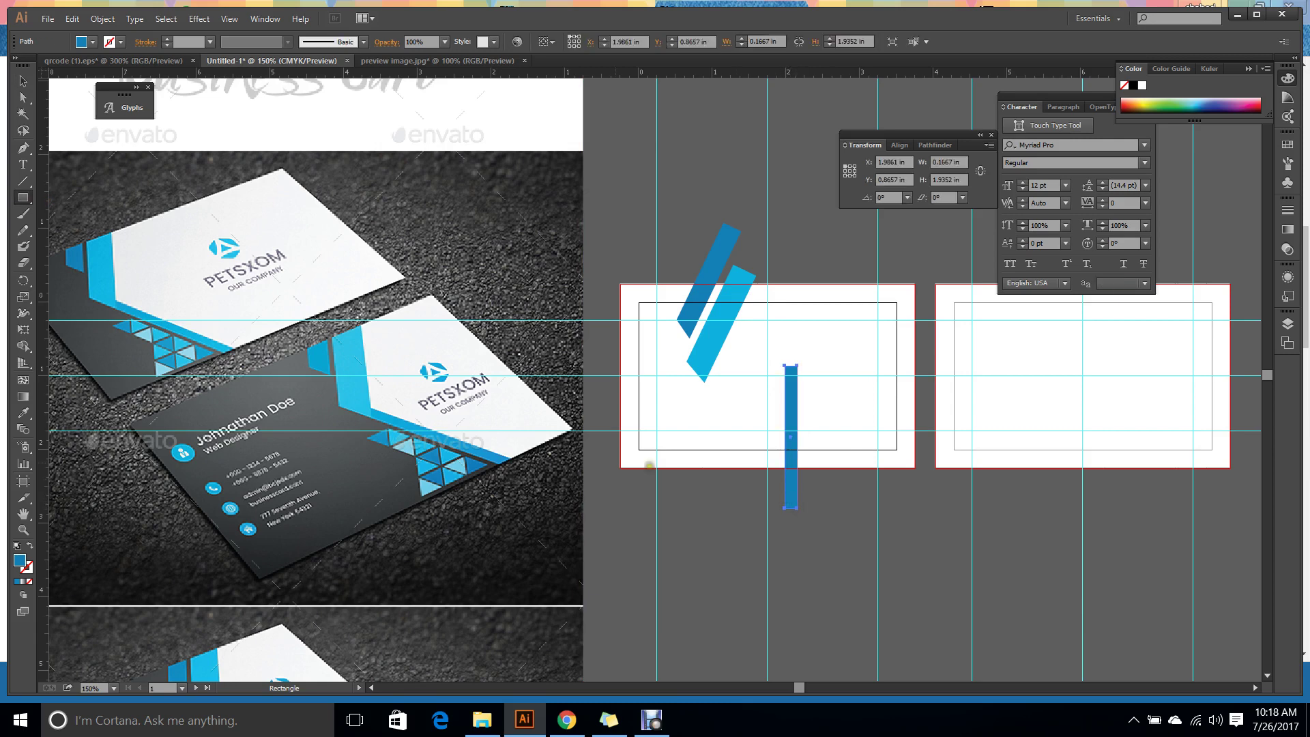
pyautogui.press('i')
pyautogui.click(149, 317)
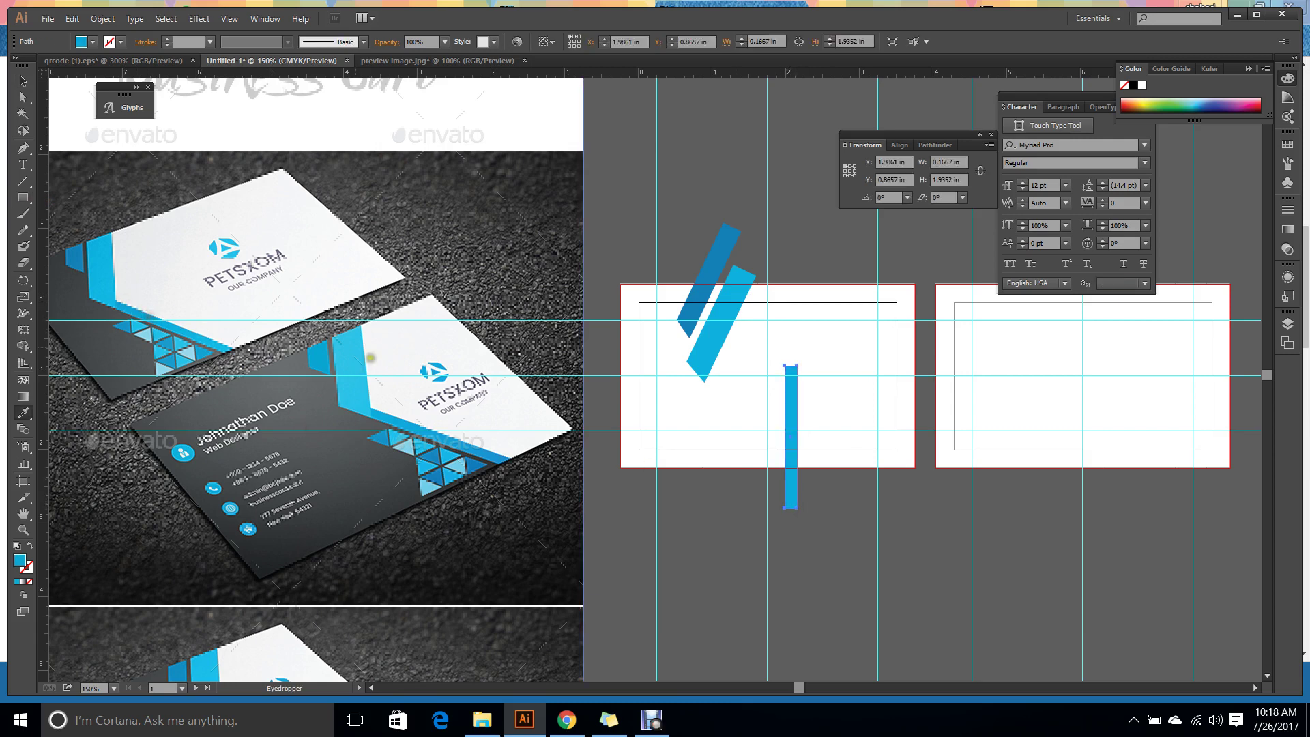
pyautogui.press('v')
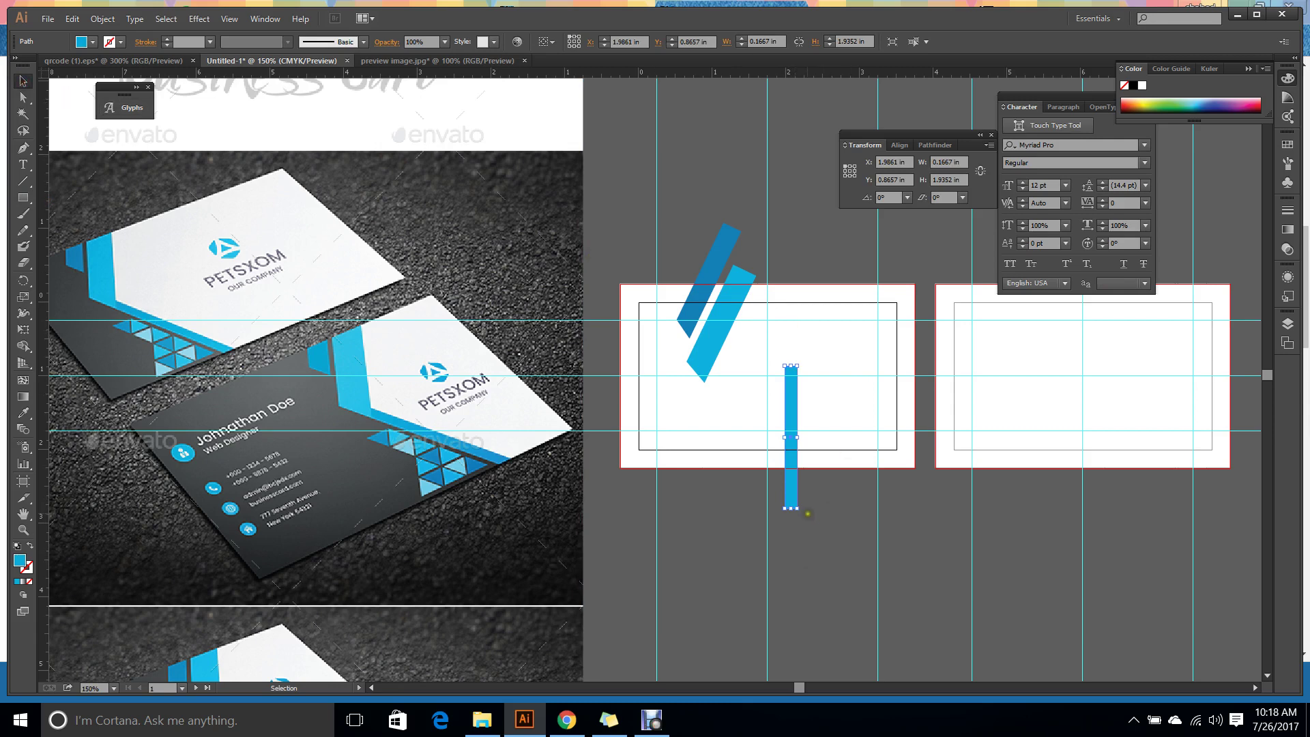
pyautogui.moveTo(799, 512); pyautogui.dragTo(887, 498)
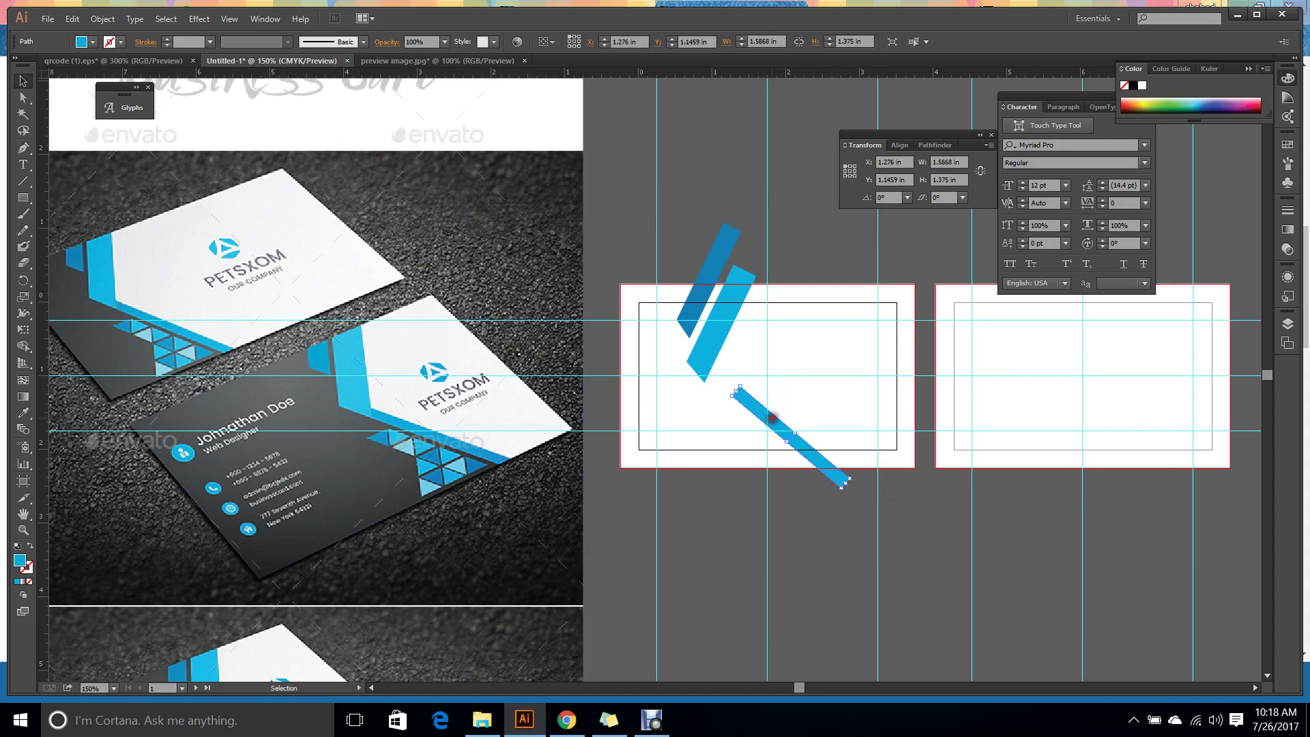
# Move and reshape the diagonal cyan bar so its end meets the lower bar at the chevron joint.
pyautogui.moveTo(772, 418); pyautogui.dragTo(737, 394)
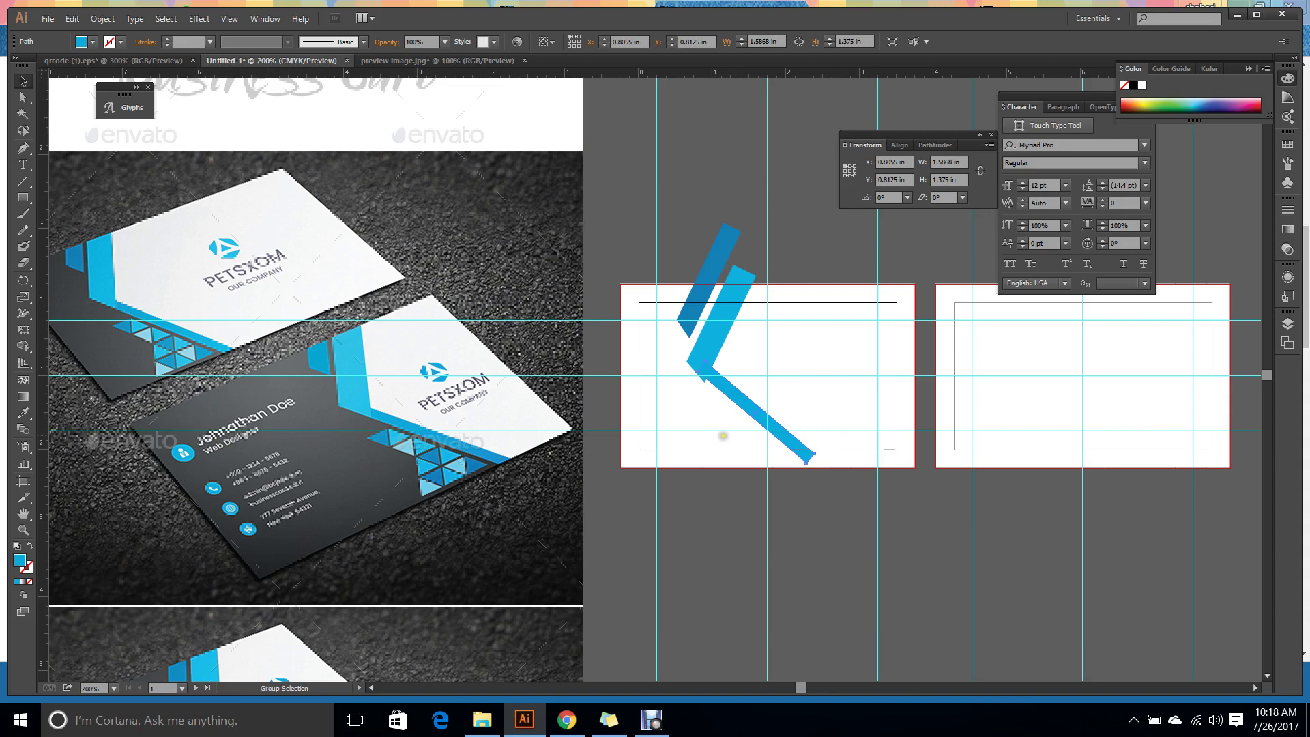
pyautogui.scroll(2, 724, 436)
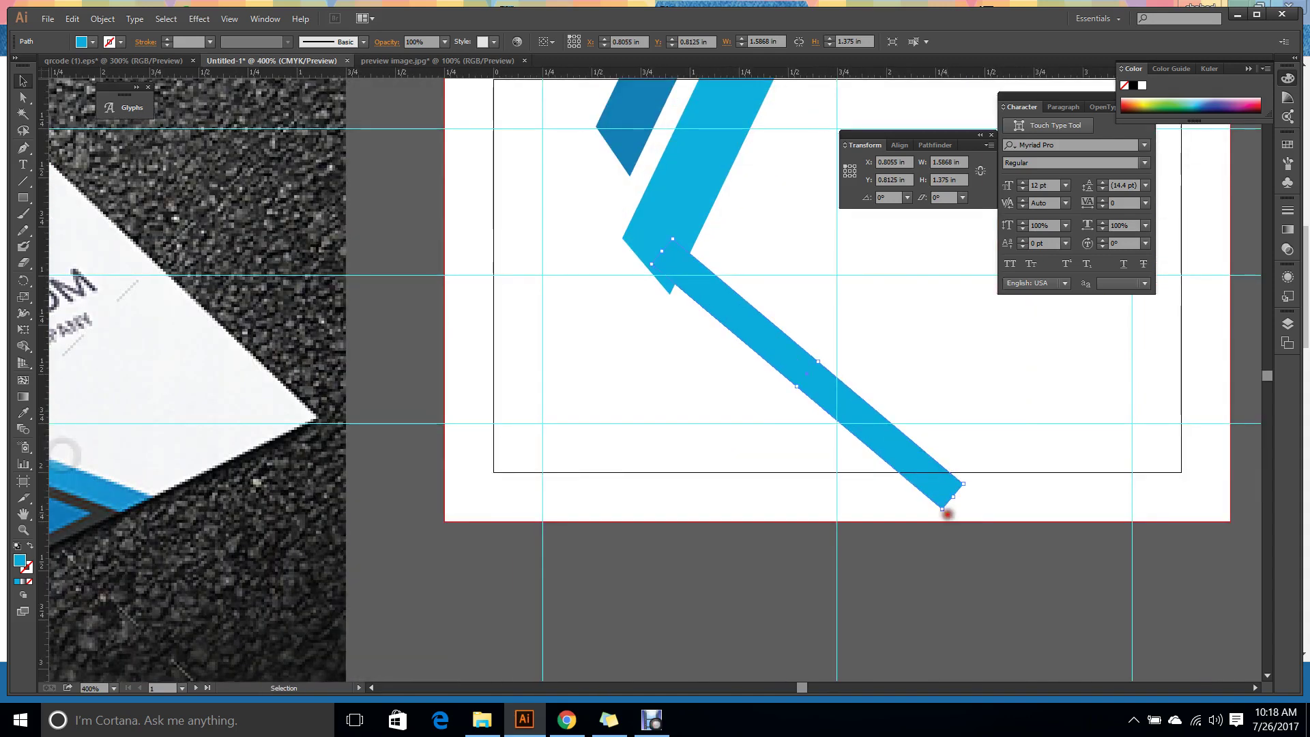
pyautogui.moveTo(947, 513); pyautogui.dragTo(935, 530)
pyautogui.moveTo(852, 422); pyautogui.dragTo(814, 424)
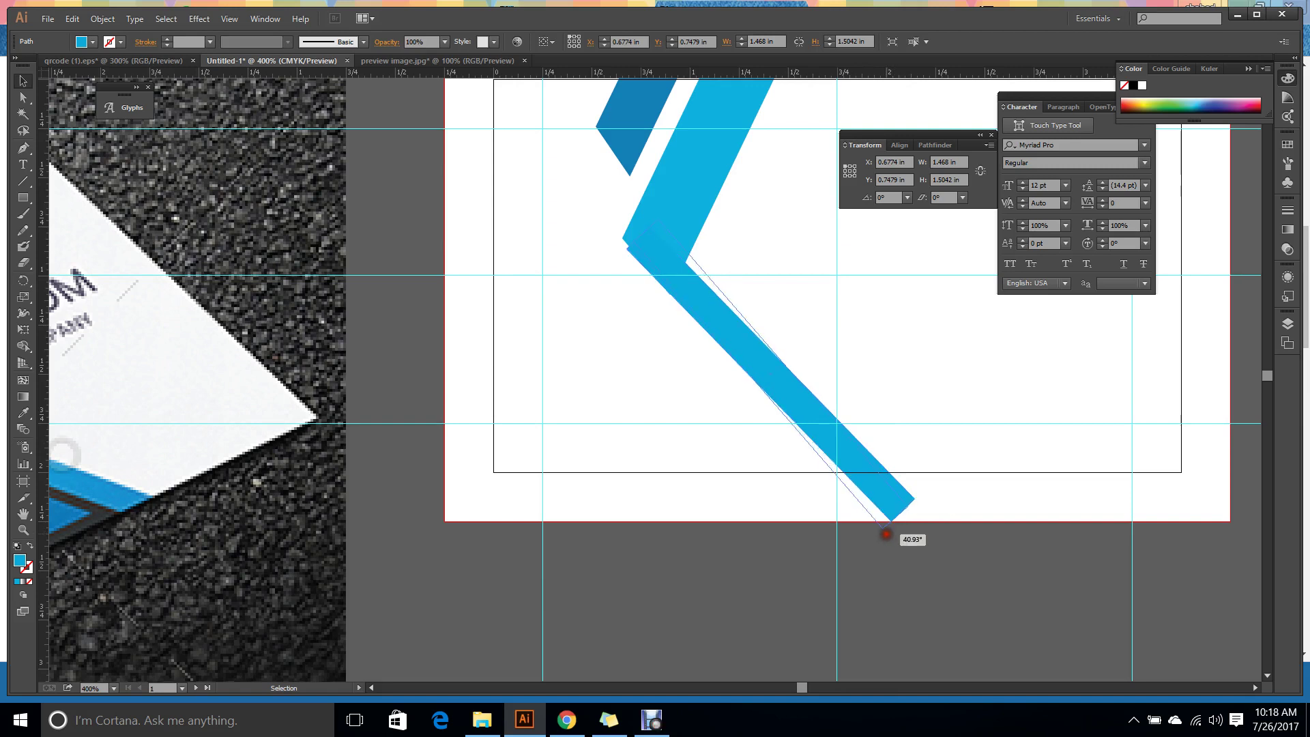
pyautogui.moveTo(887, 534); pyautogui.dragTo(887, 530)
pyautogui.scroll(1, 720, 368)
pyautogui.moveTo(735, 343); pyautogui.dragTo(724, 352)
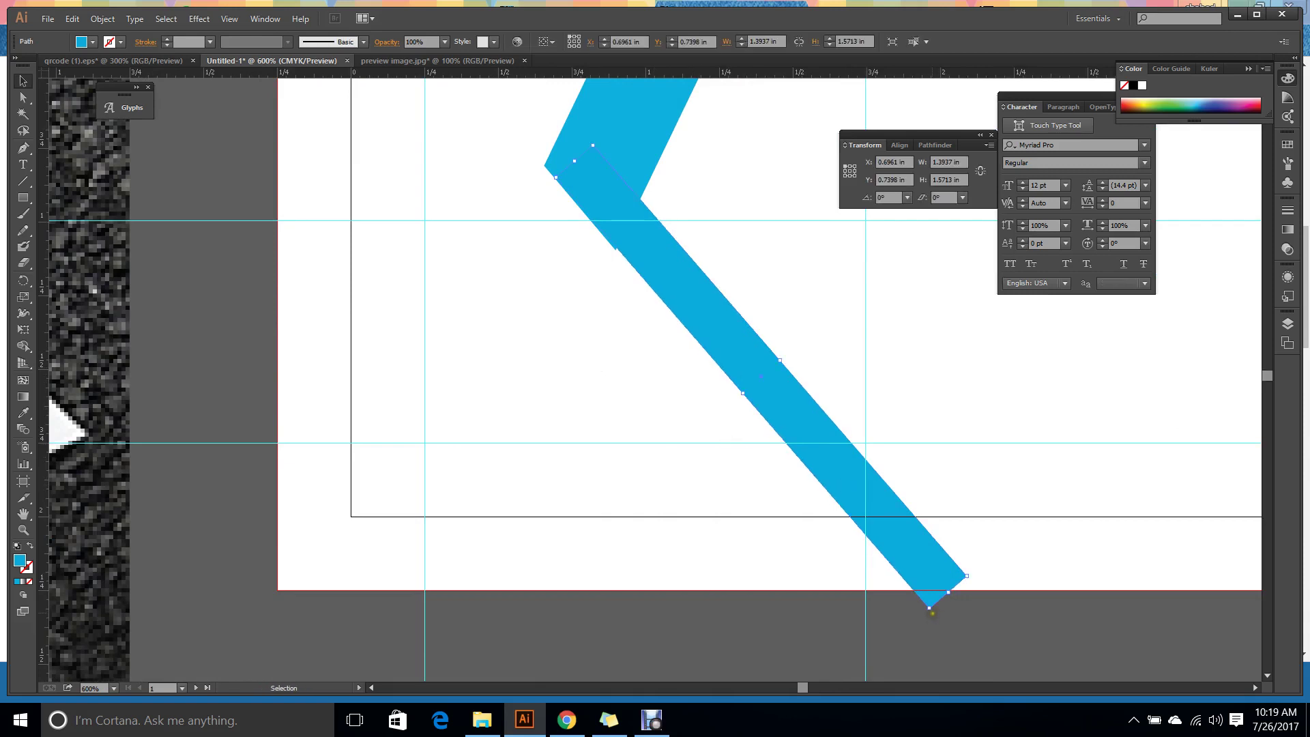
pyautogui.moveTo(932, 613); pyautogui.dragTo(930, 619)
# Zoom in and align the light-blue bar's corner with the chevron's lower arm.
pyautogui.scroll(2, 614, 283)
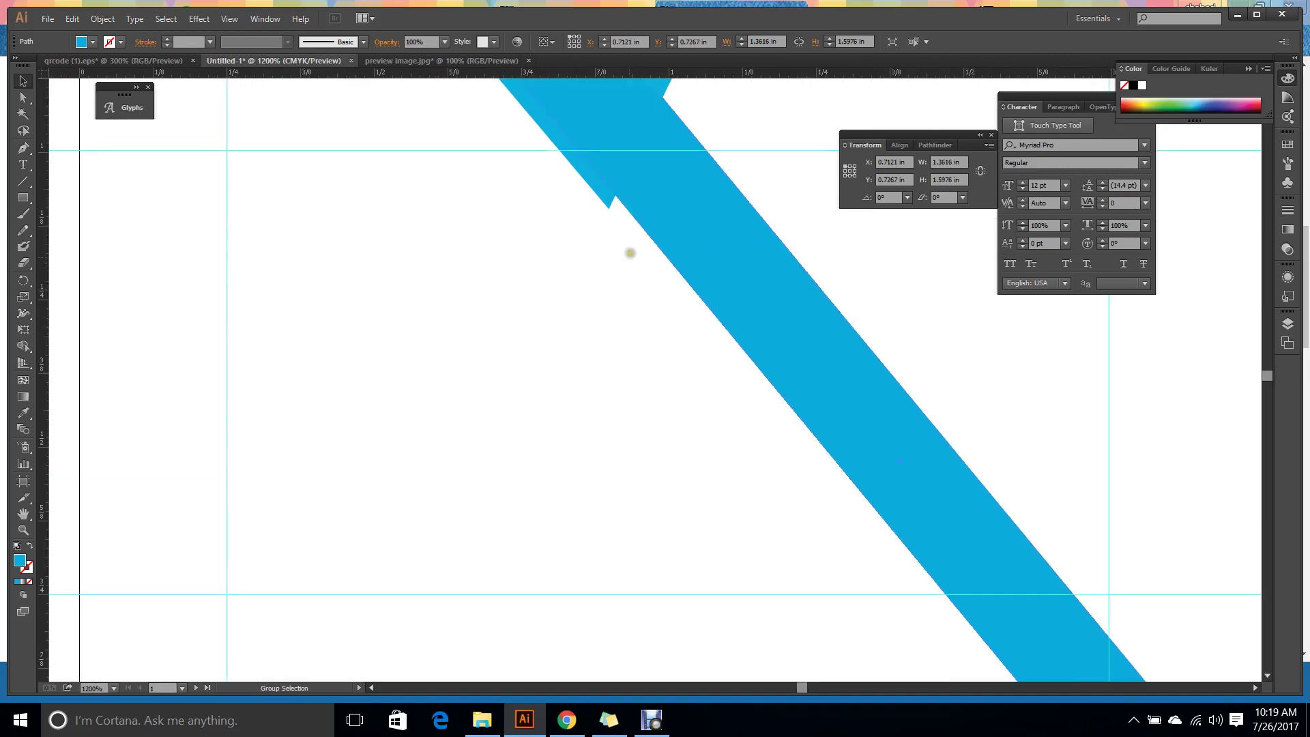
pyautogui.scroll(1, 544, 428)
pyautogui.moveTo(584, 342); pyautogui.dragTo(629, 337)
pyautogui.click(380, 366)
pyautogui.scroll(-4, 430, 396)
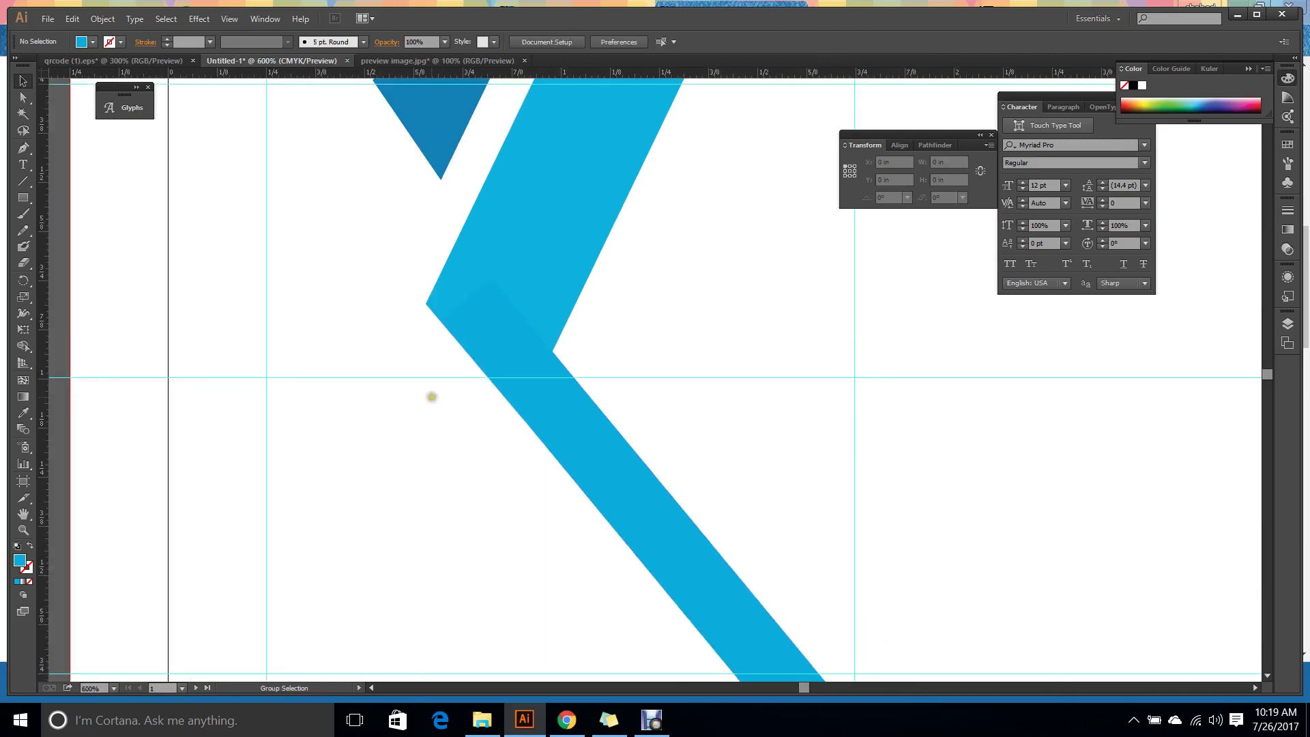
# Bring the light-blue bar to the front with Arrange > Bring to Front.
pyautogui.rightClick(512, 304)
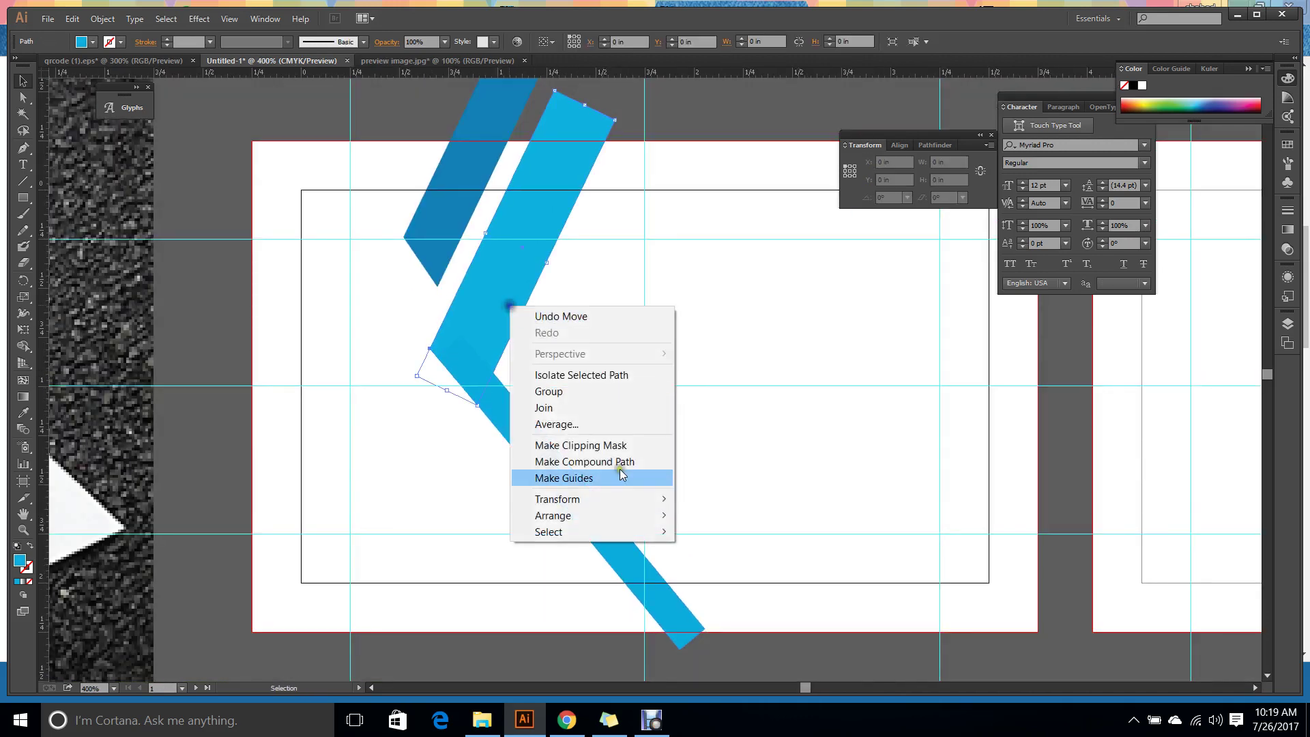
pyautogui.moveTo(636, 515)
pyautogui.click(716, 517)
pyautogui.click(776, 439)
# Zoom and pan to compare the front card against the PETSXOM reference mockup.
pyautogui.scroll(-2, 755, 535)
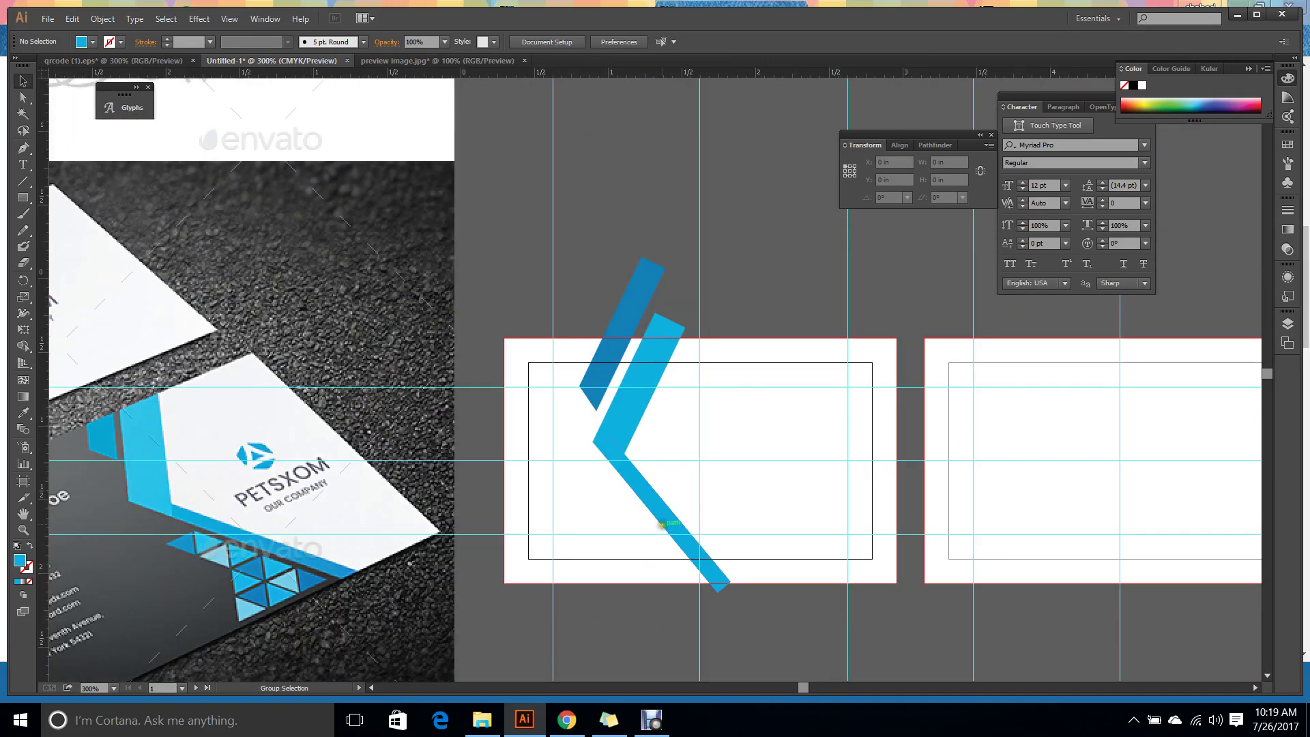
pyautogui.scroll(3, 686, 496)
pyautogui.scroll(1, 731, 435)
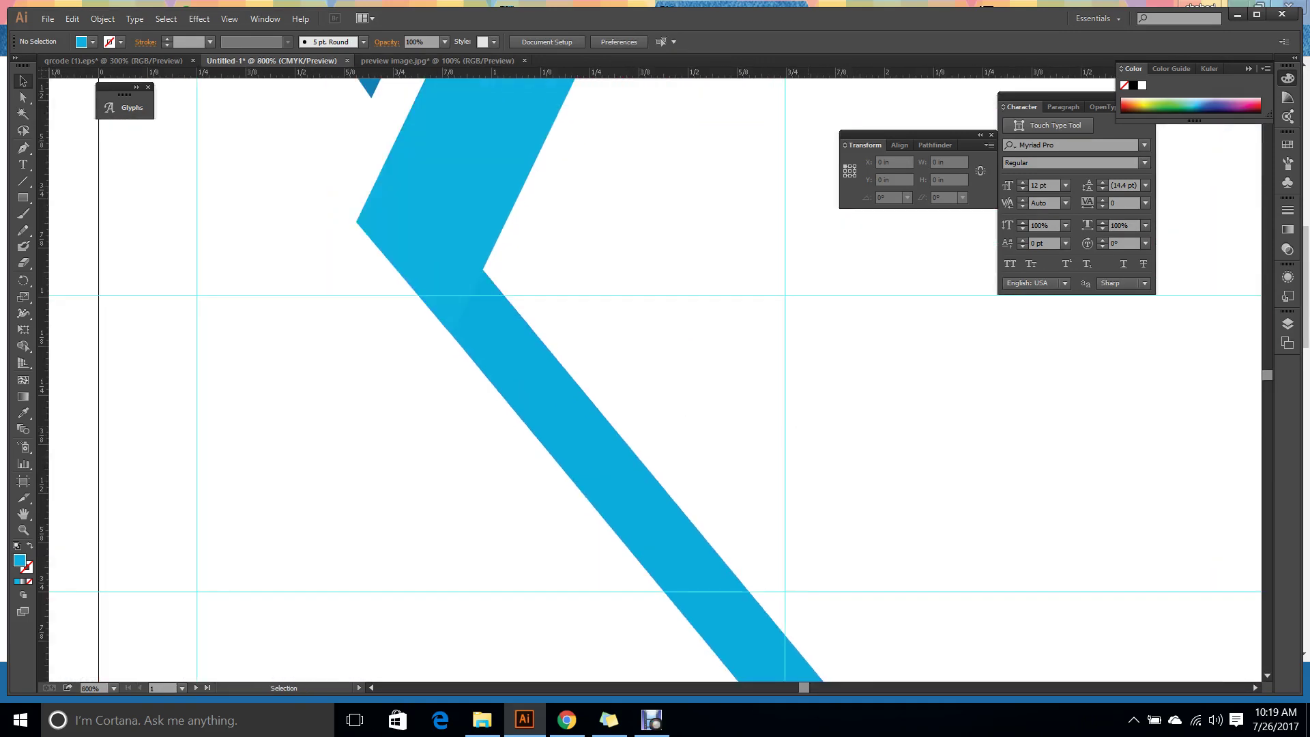
pyautogui.press('a')
pyautogui.press('v')
pyautogui.scroll(-2, 806, 423)
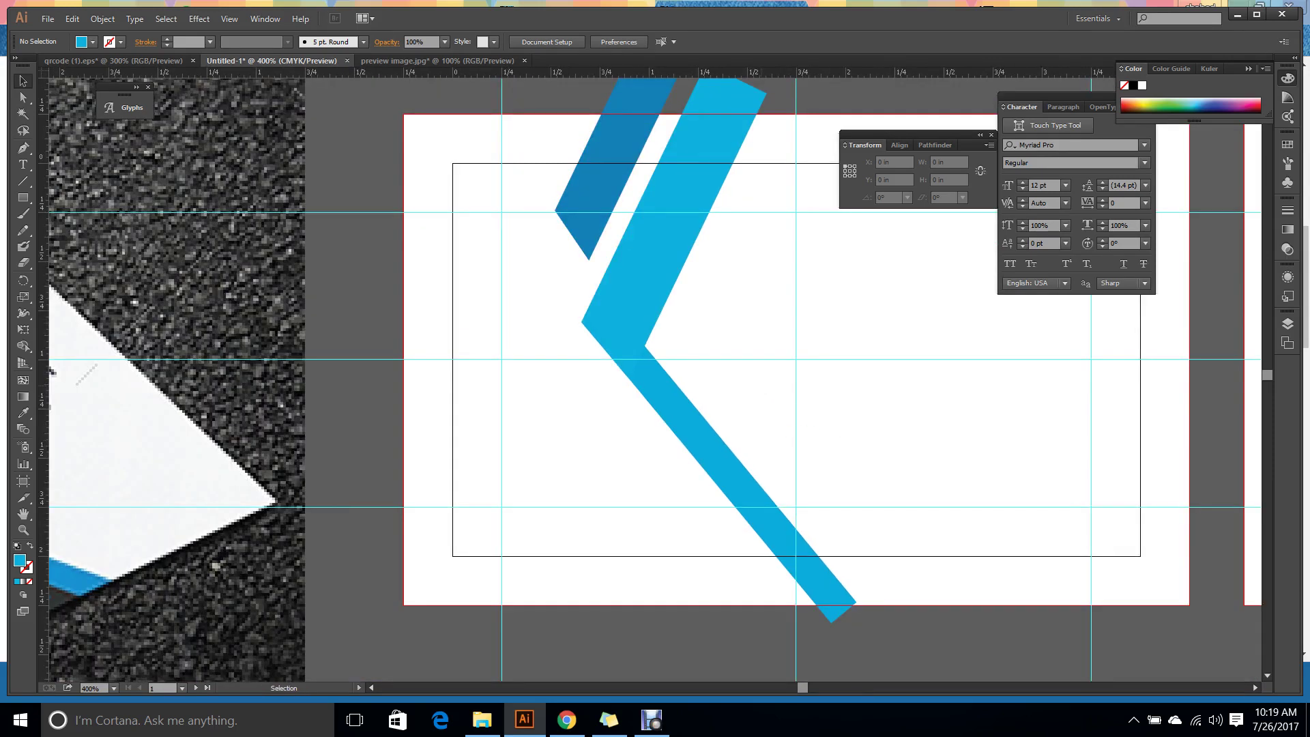
pyautogui.scroll(2, 664, 284)
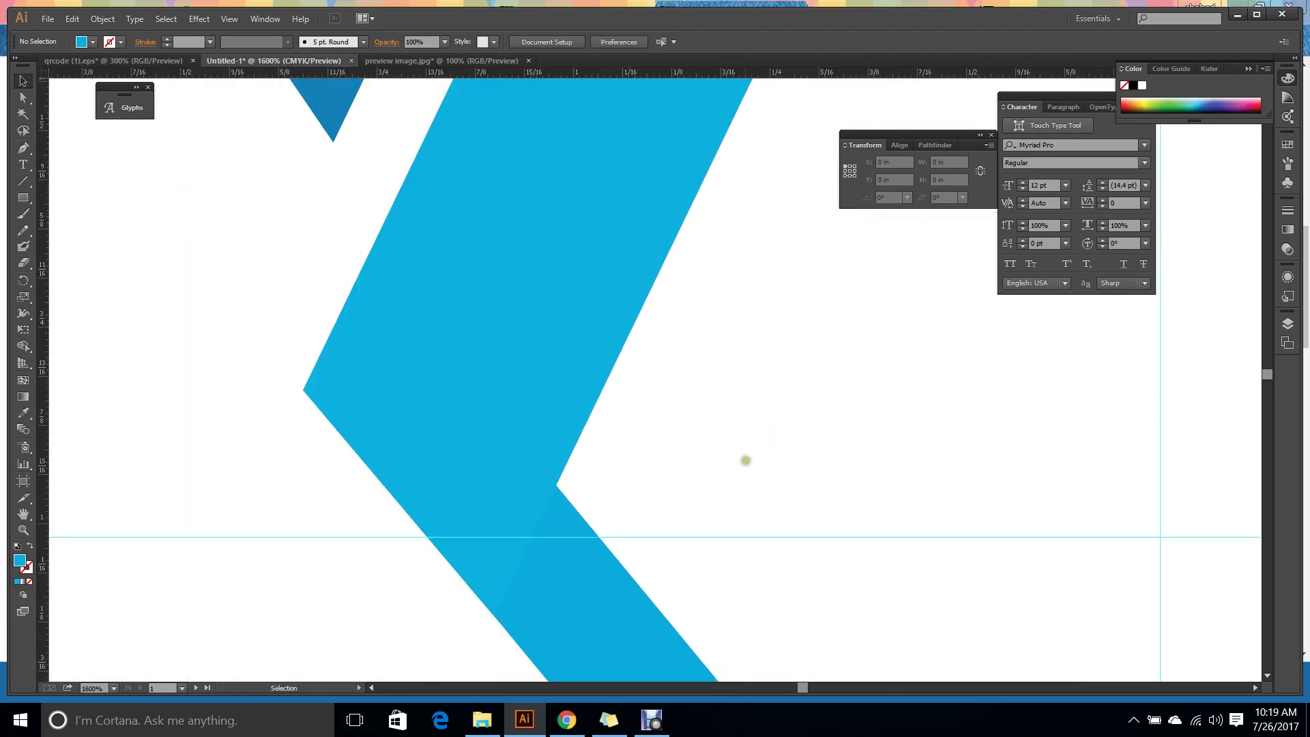
pyautogui.scroll(-1, 745, 460)
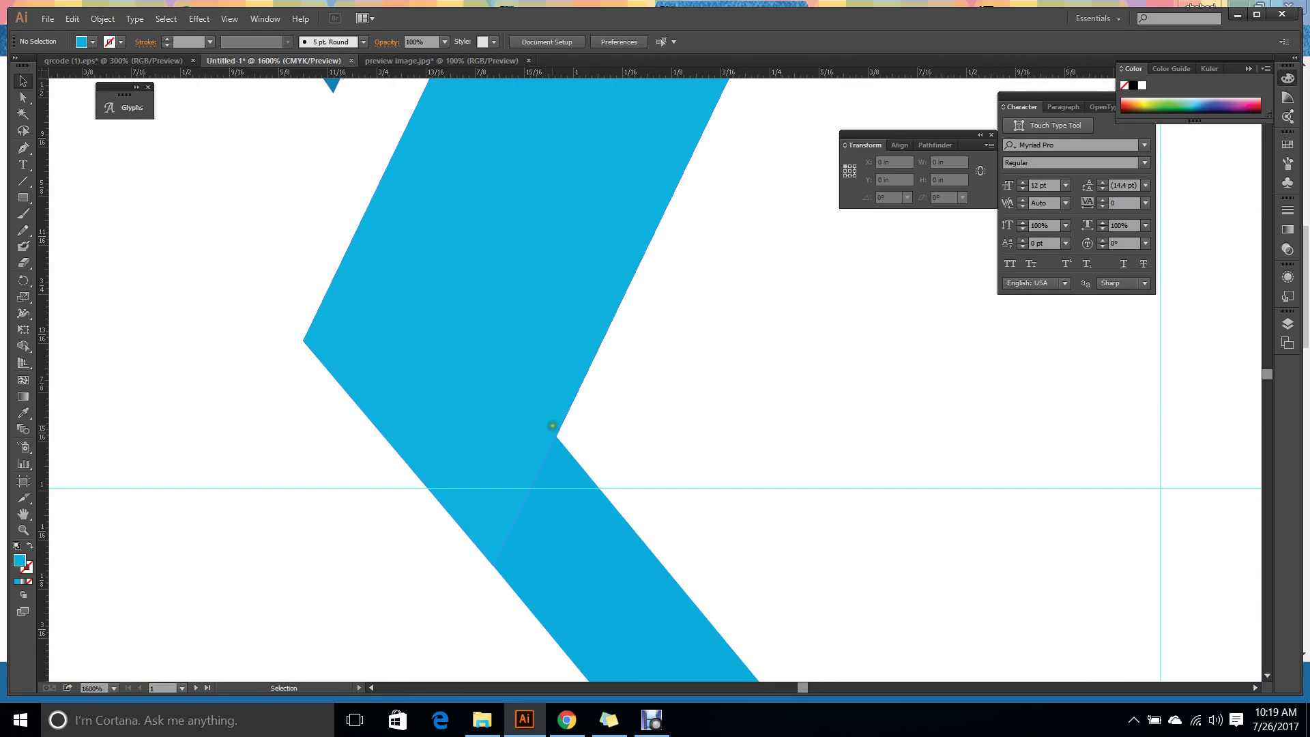
pyautogui.scroll(-3, 280, 418)
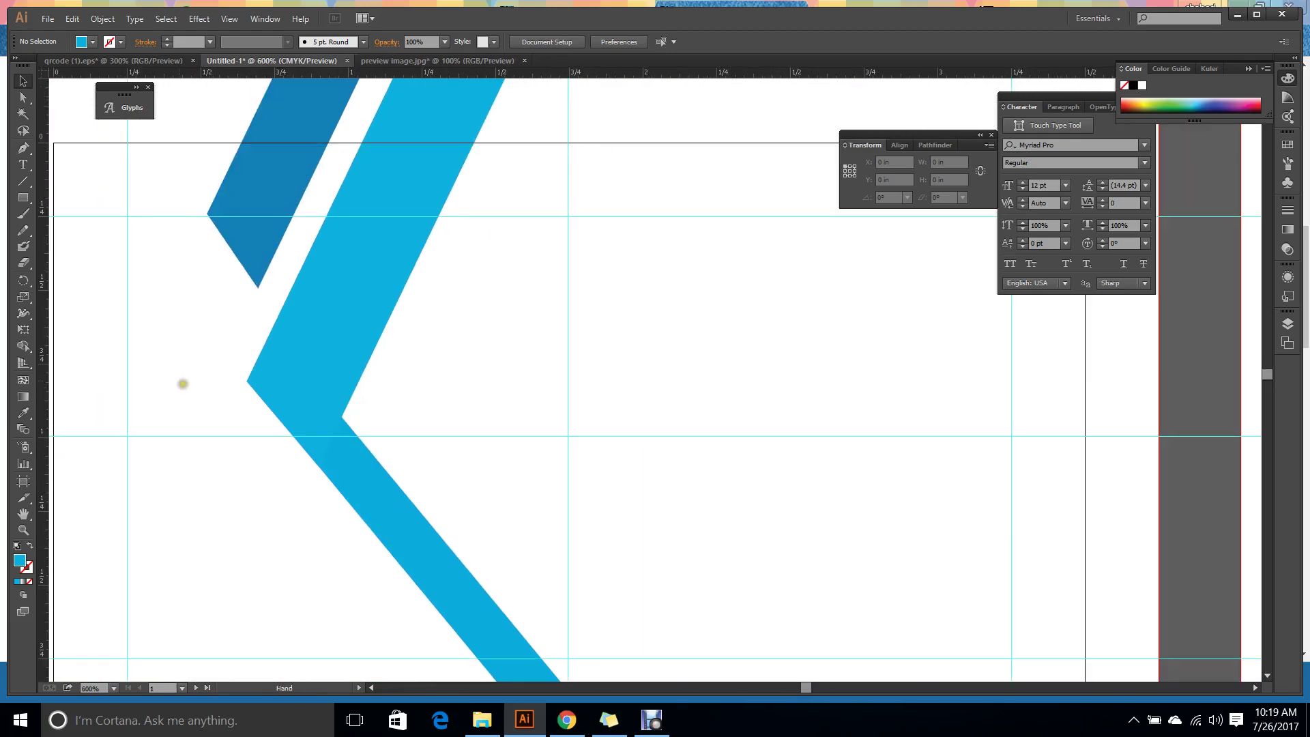
pyautogui.hscroll(-15, 706, 396)
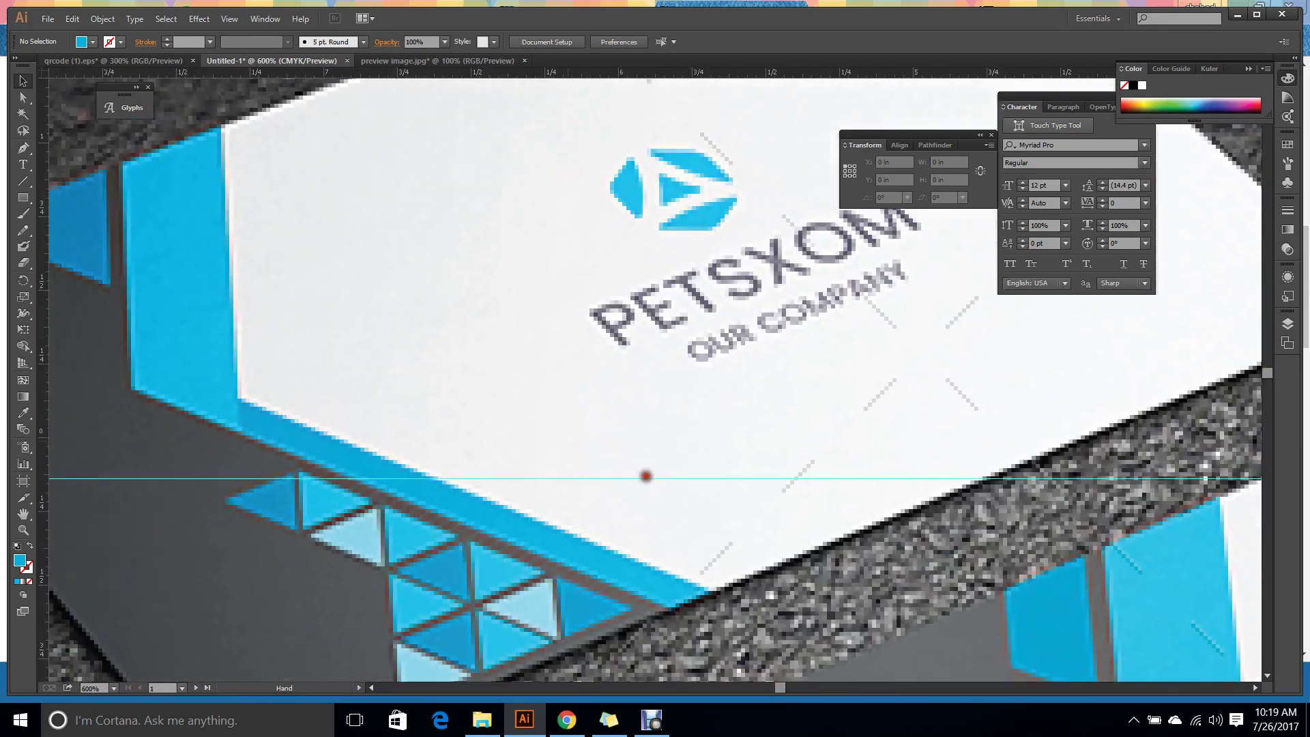
pyautogui.scroll(4, 521, 492)
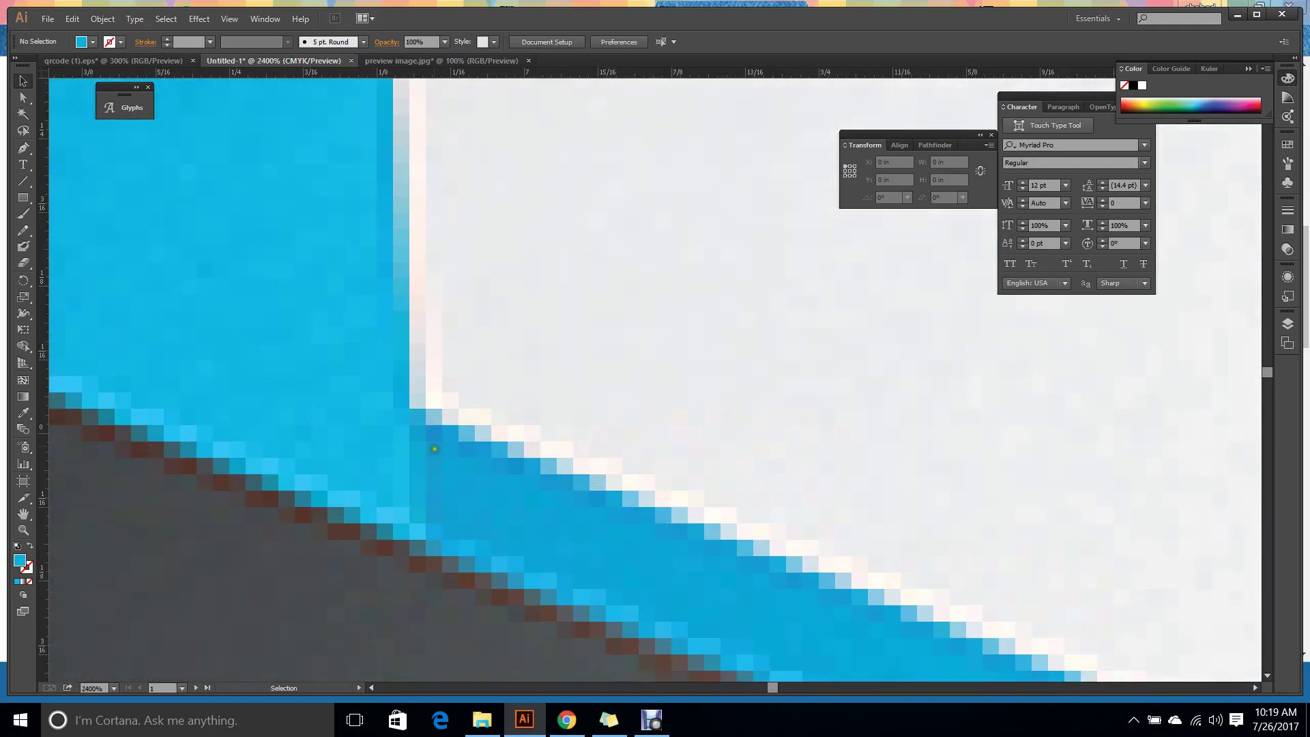
pyautogui.scroll(-6, 409, 490)
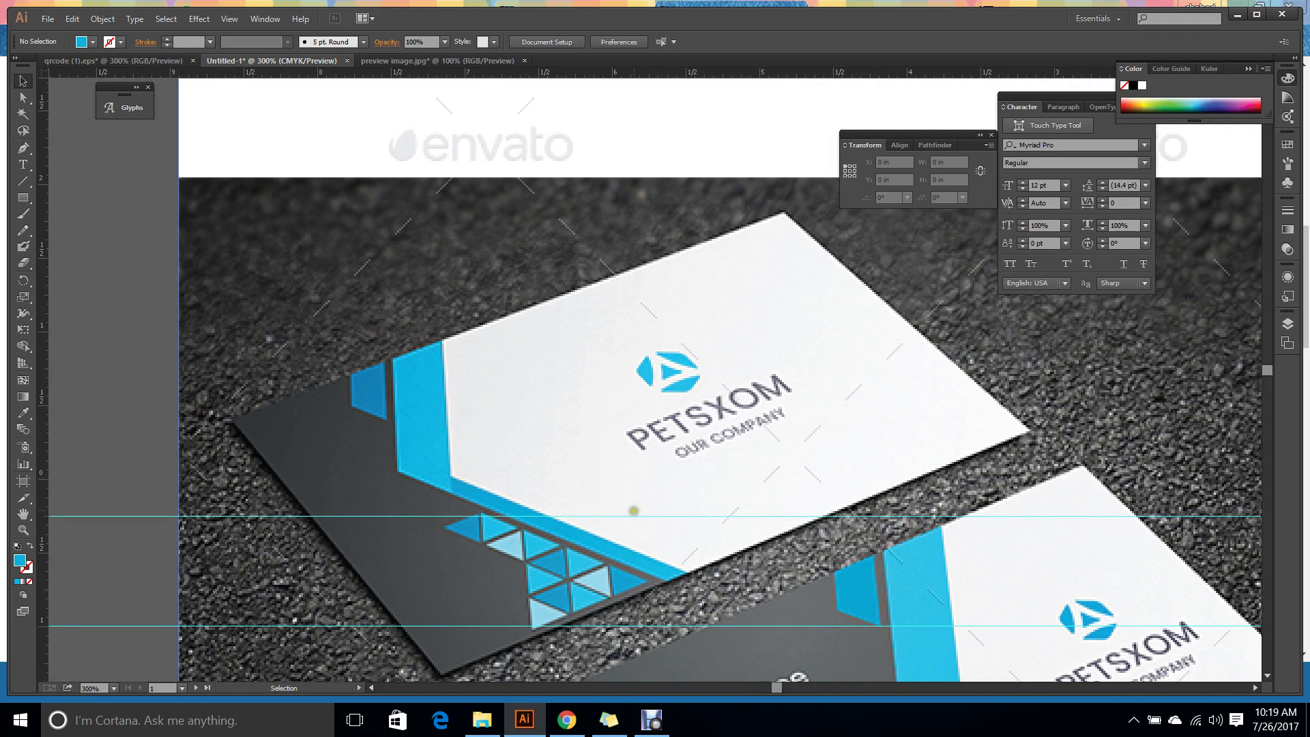
pyautogui.scroll(-2, 673, 492)
pyautogui.moveTo(681, 492); pyautogui.dragTo(565, 407)
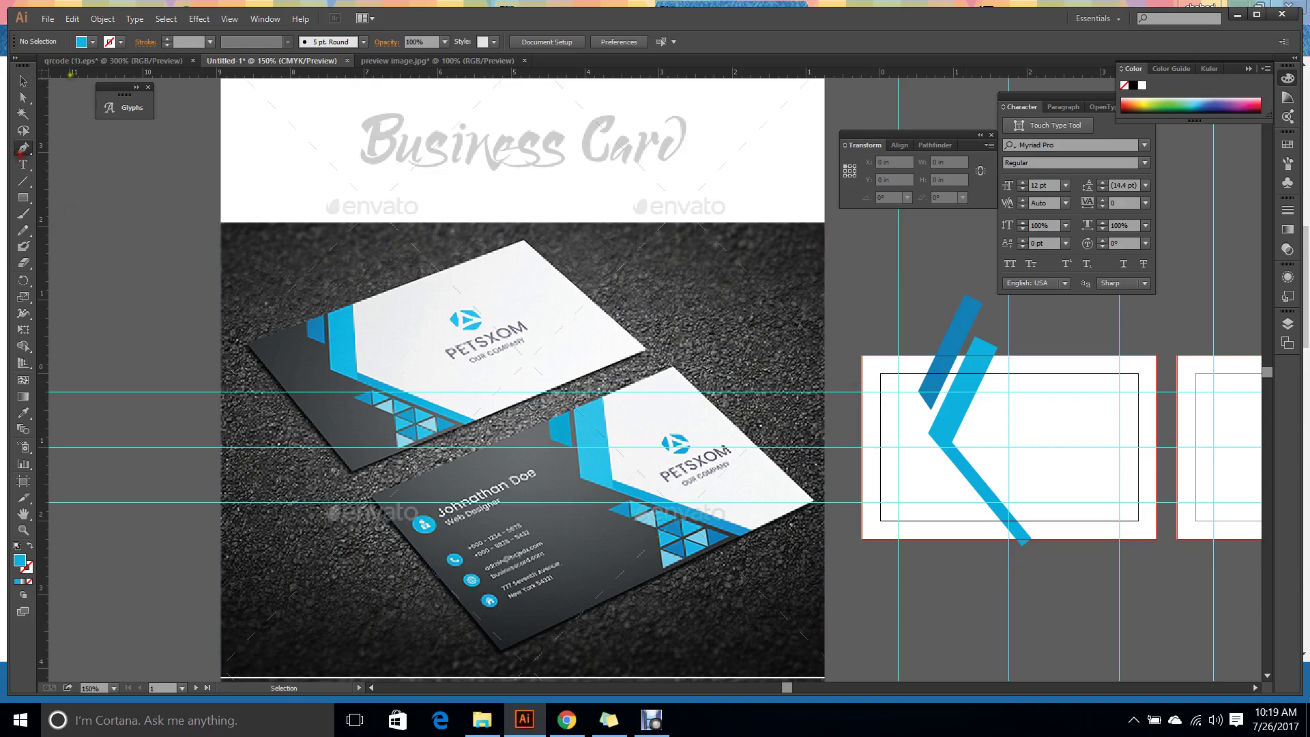
# Draw a closed K=80 dark grey panel over the front card's left side with the Pen tool.
pyautogui.click(92, 41)
pyautogui.click(35, 105)
pyautogui.click(992, 334)
pyautogui.click(941, 436)
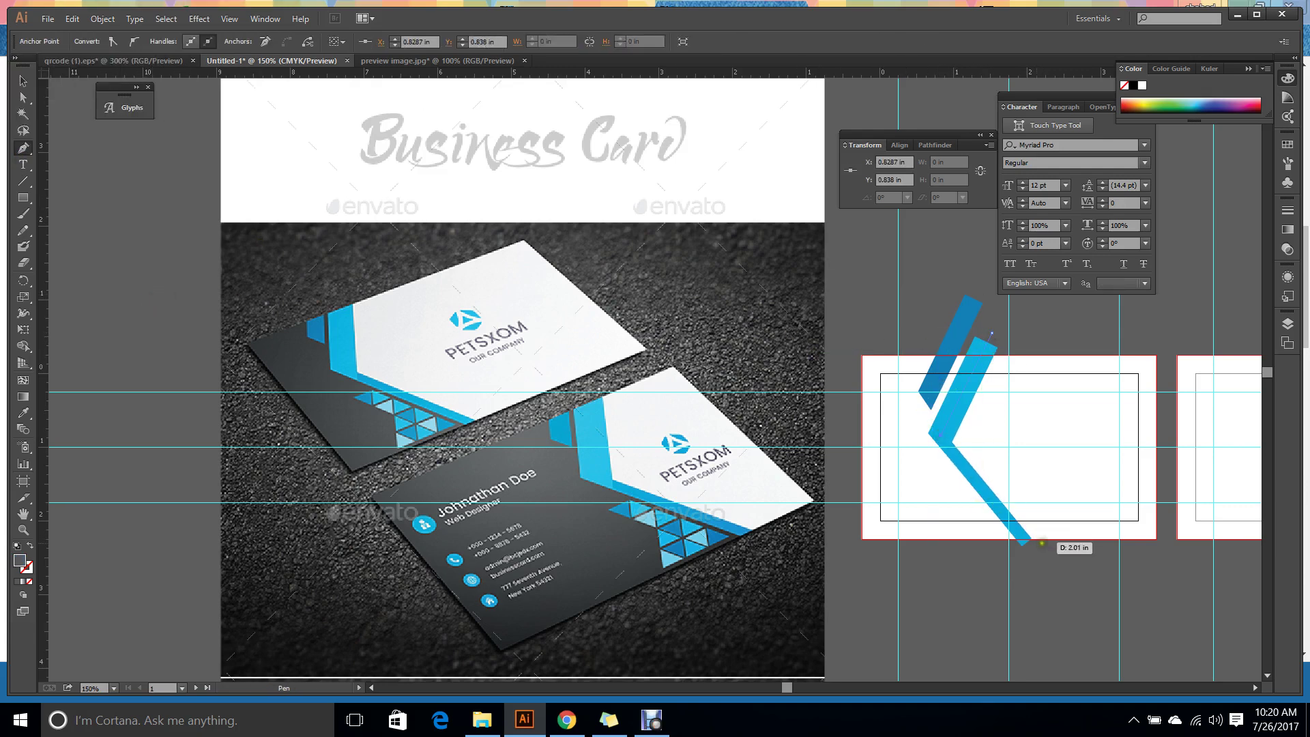
pyautogui.click(1031, 546)
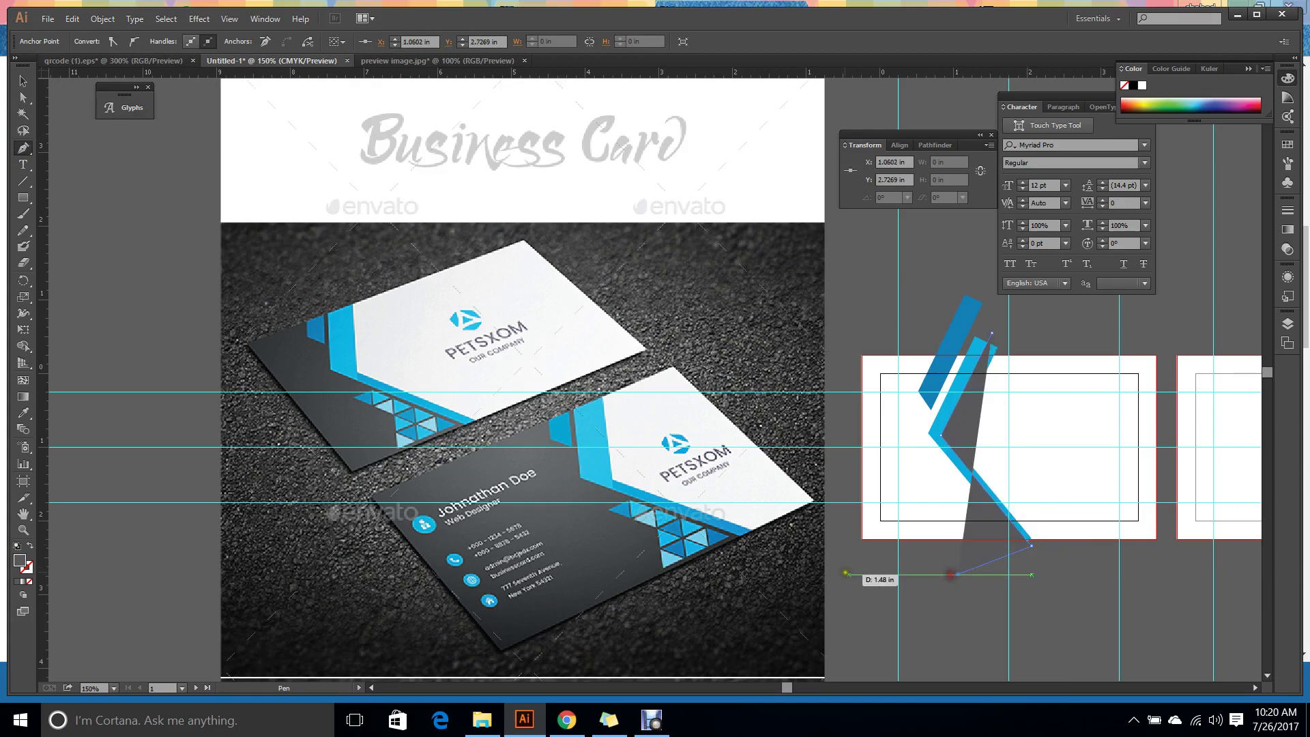
pyautogui.moveTo(958, 574); pyautogui.dragTo(963, 555)
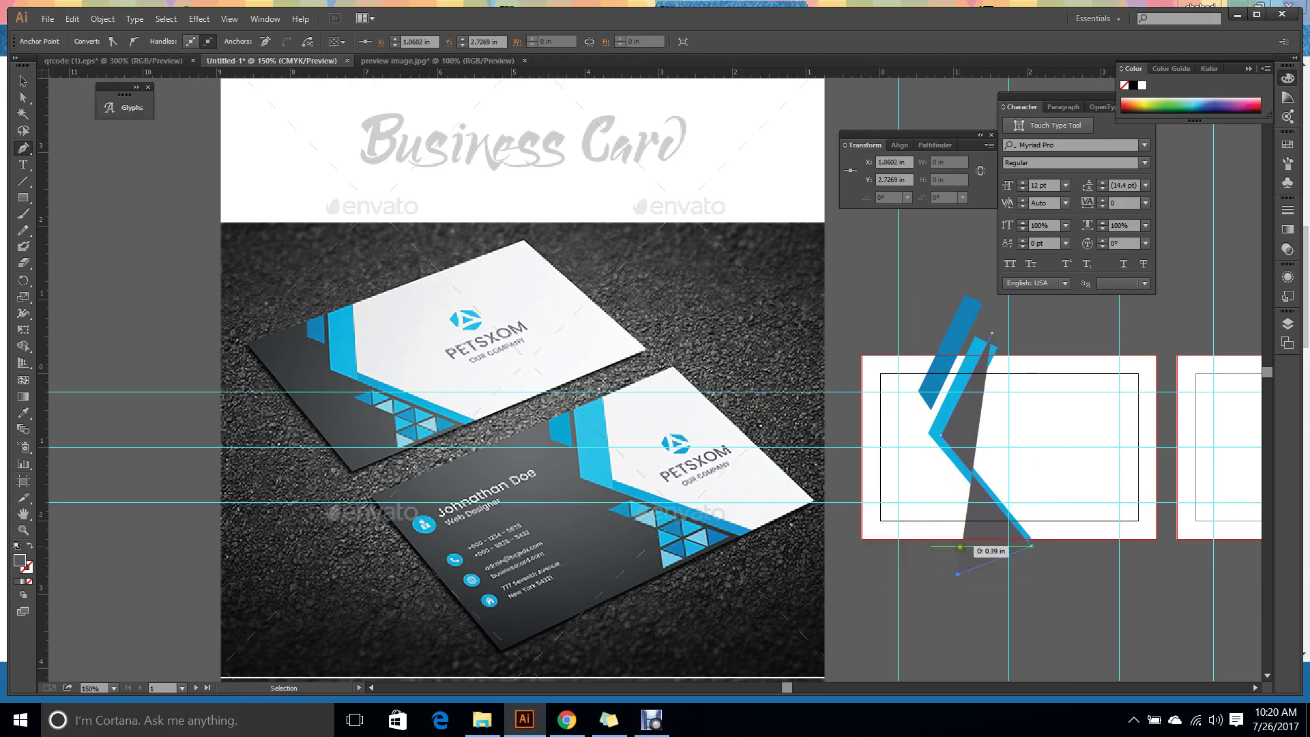
pyautogui.hotkey('ctrl', 'z')
pyautogui.click(995, 539)
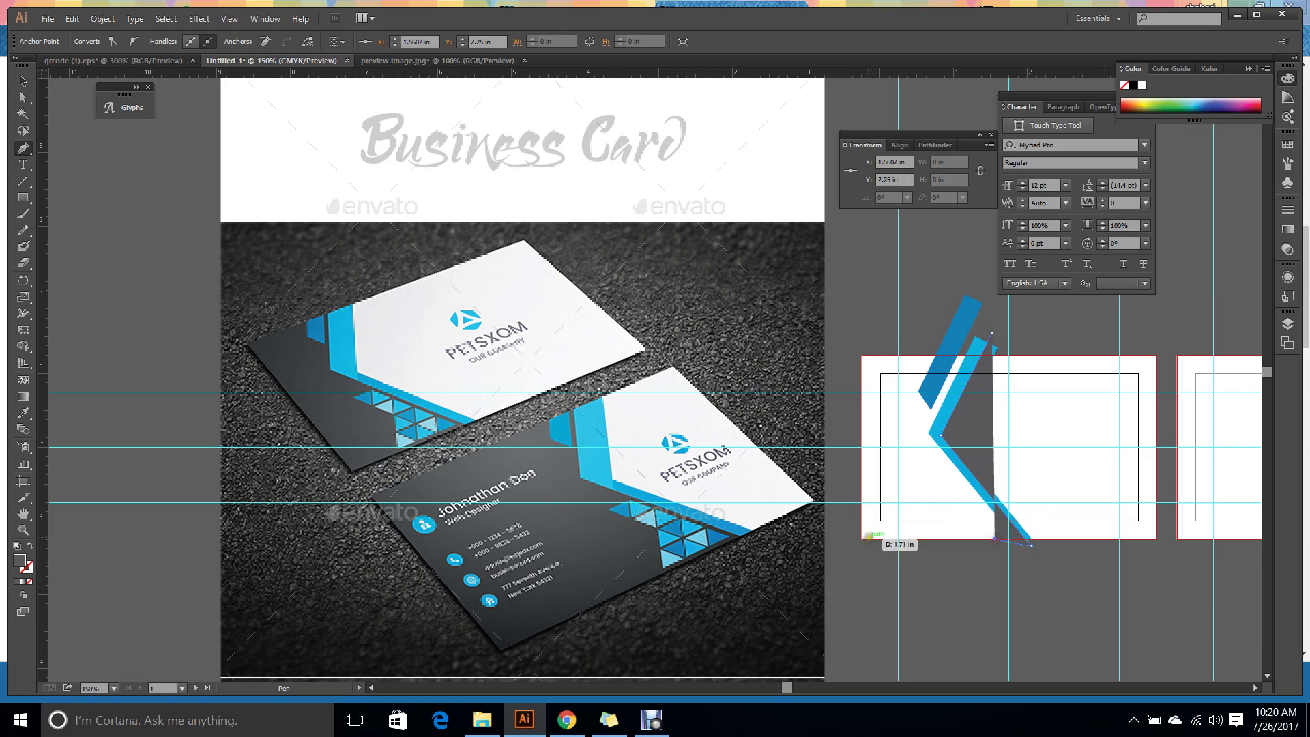
pyautogui.moveTo(862, 539); pyautogui.dragTo(860, 355)
pyautogui.click(862, 354)
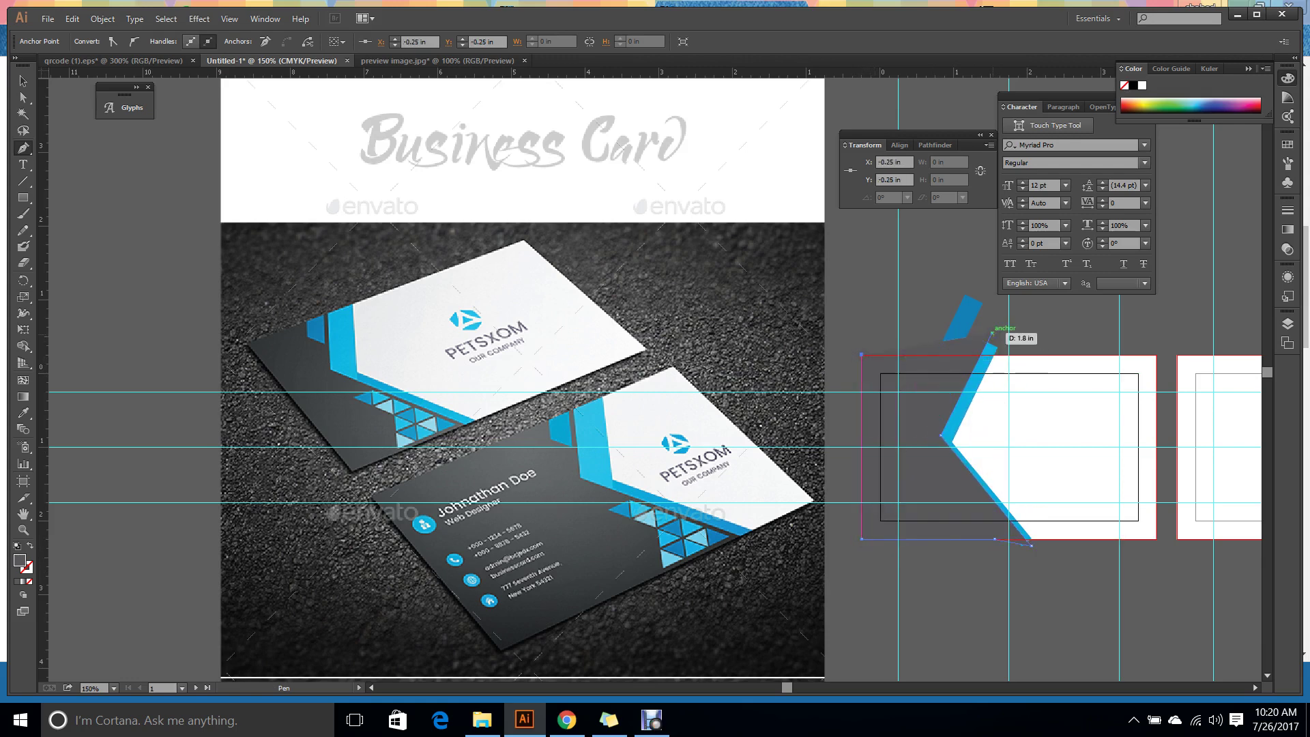
pyautogui.click(993, 333)
# Bring the blue bars and chevron in front of the grey panel, then zoom out to both cards.
pyautogui.press('v')
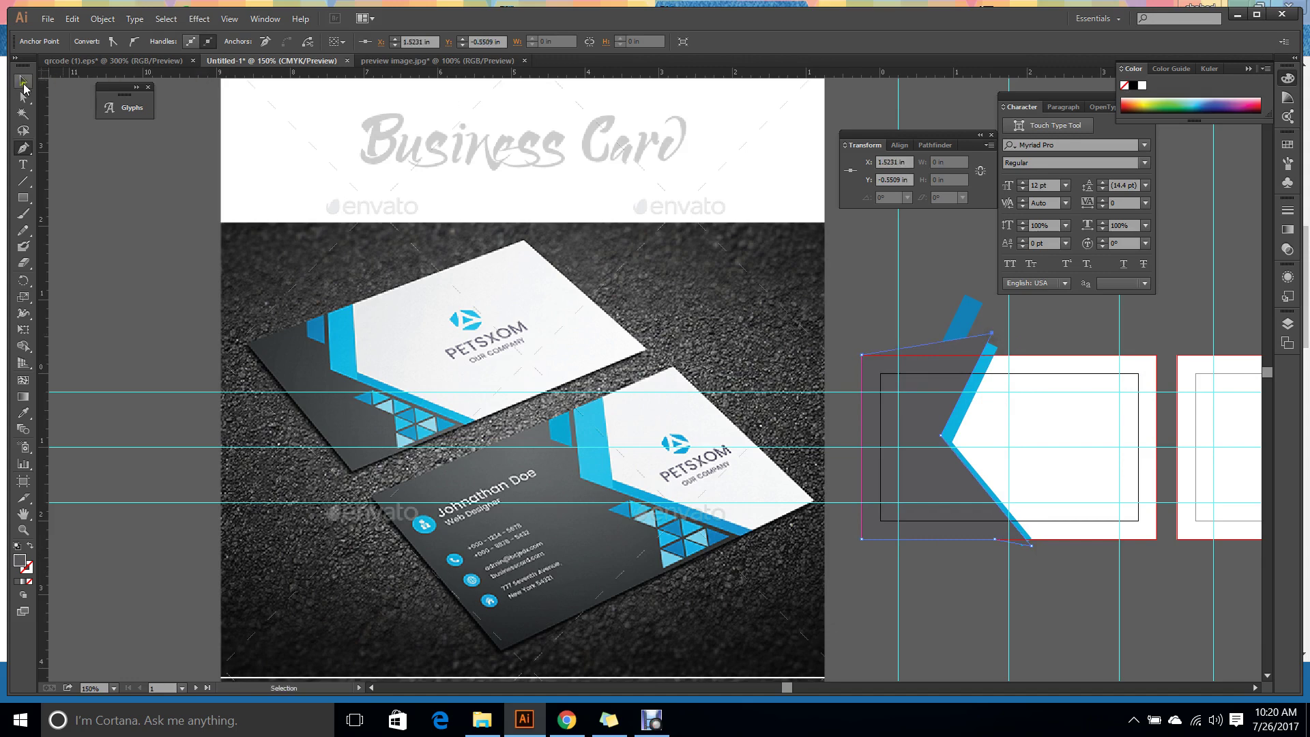
pyautogui.click(965, 320)
pyautogui.click(952, 316)
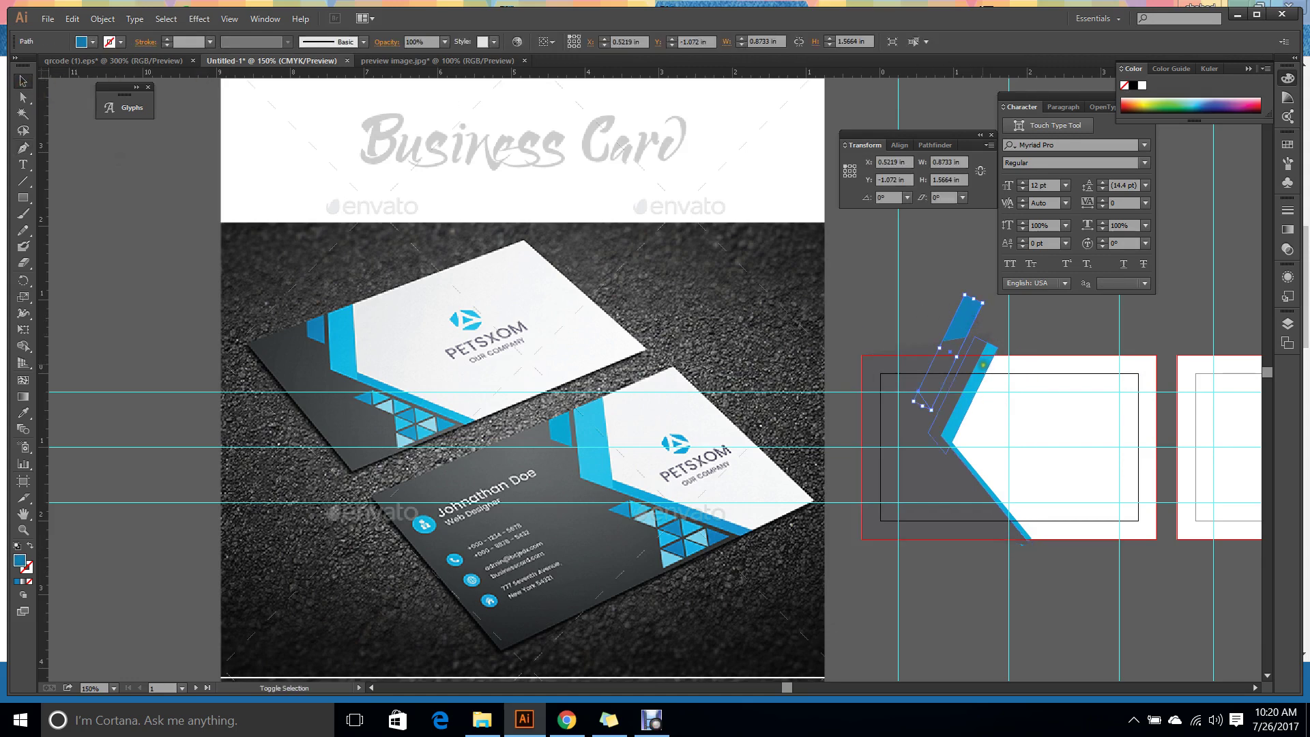
pyautogui.keyDown('shift'); pyautogui.click(983, 367); pyautogui.keyUp('shift')
pyautogui.keyDown('shift'); pyautogui.click(975, 466); pyautogui.keyUp('shift')
pyautogui.rightClick(974, 467)
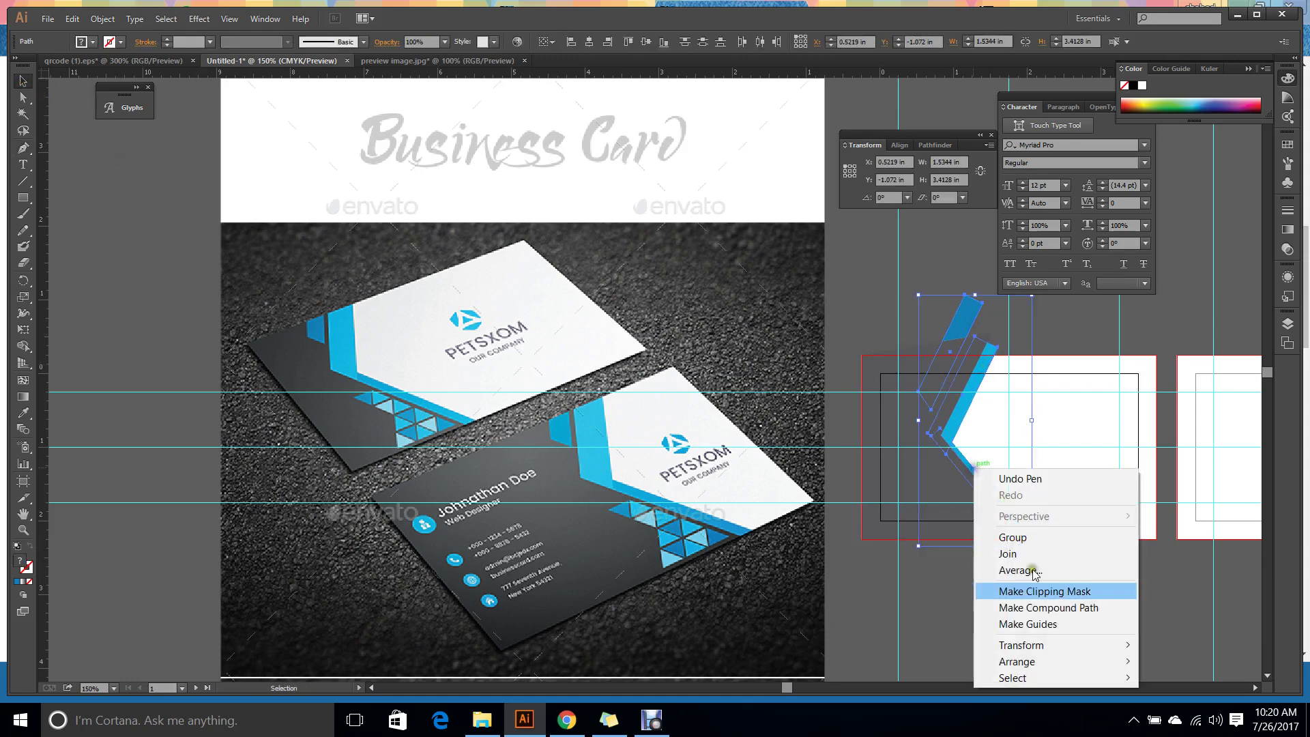
pyautogui.moveTo(1062, 659)
pyautogui.click(853, 591)
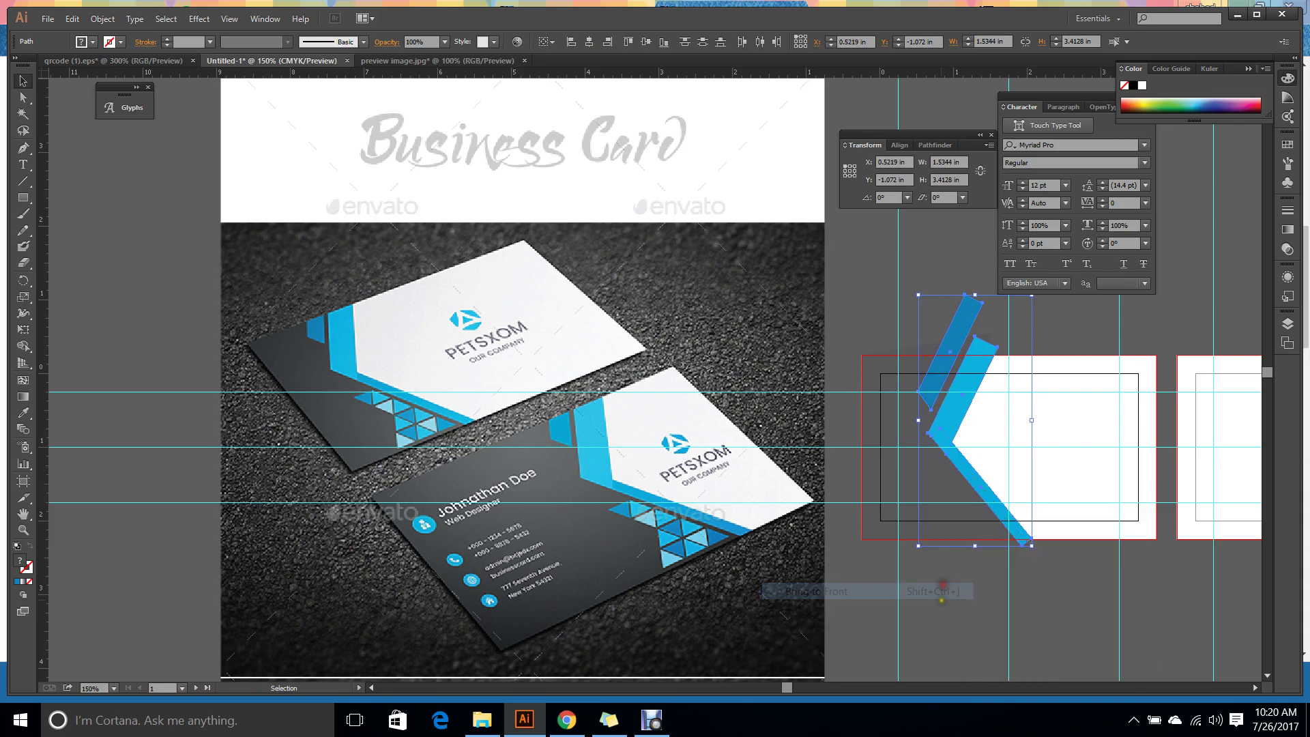
pyautogui.click(1047, 601)
pyautogui.hotkey('ctrl', '1')
pyautogui.moveTo(1047, 595); pyautogui.dragTo(839, 506)
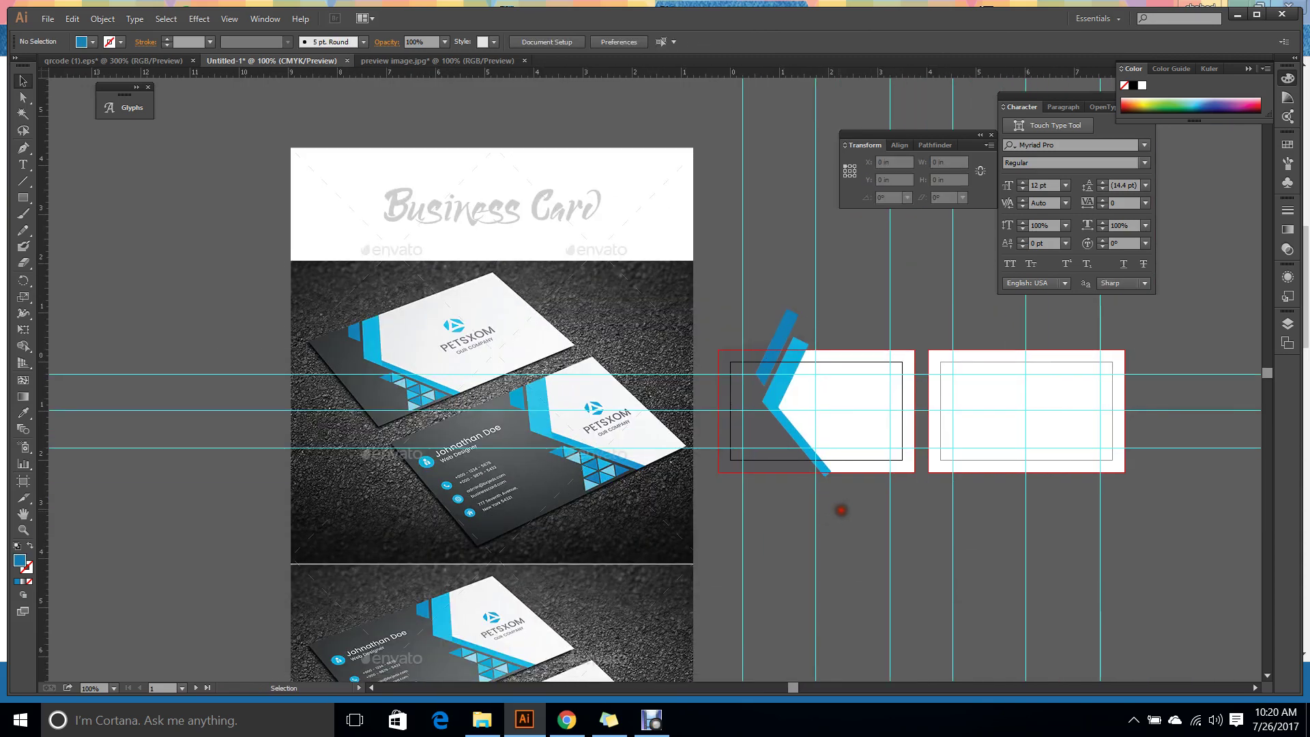
pyautogui.scroll(1, 839, 506)
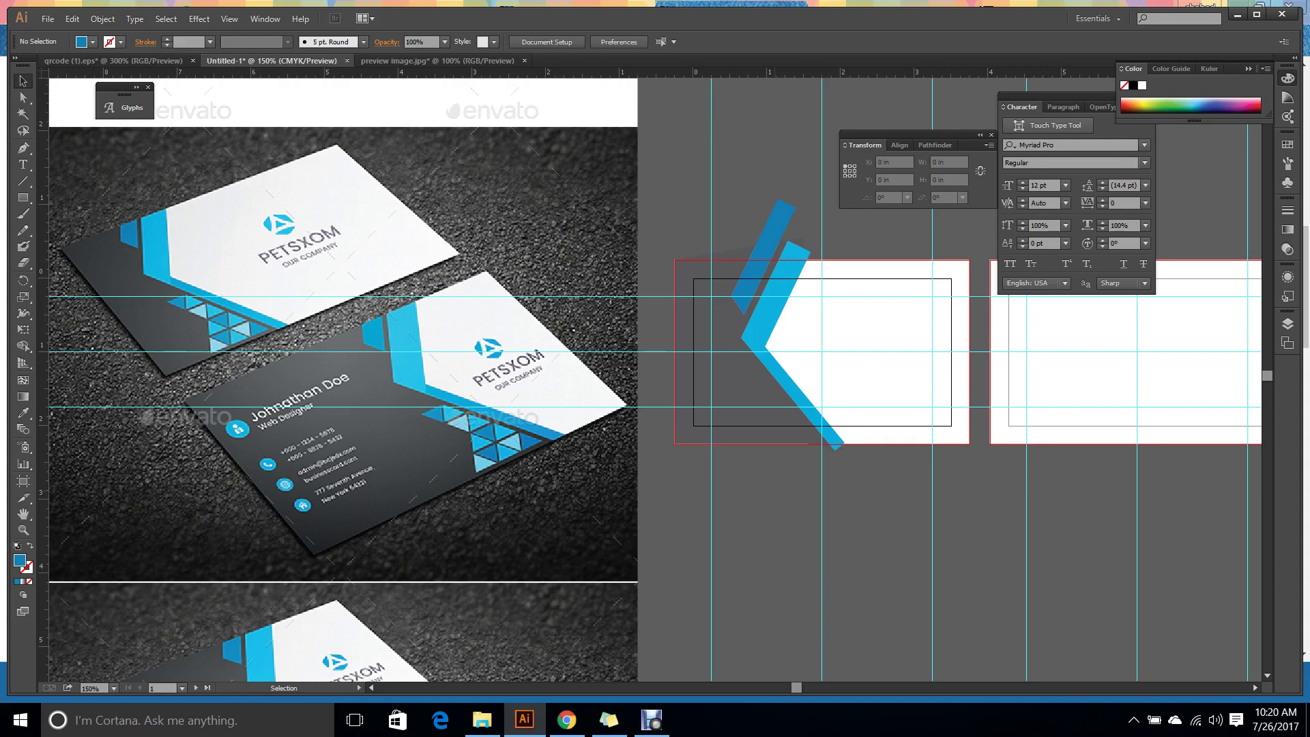
# Eyedrop the mockup's dark grey onto the dark chevron shape beside the blue stripes.
pyautogui.click(736, 402)
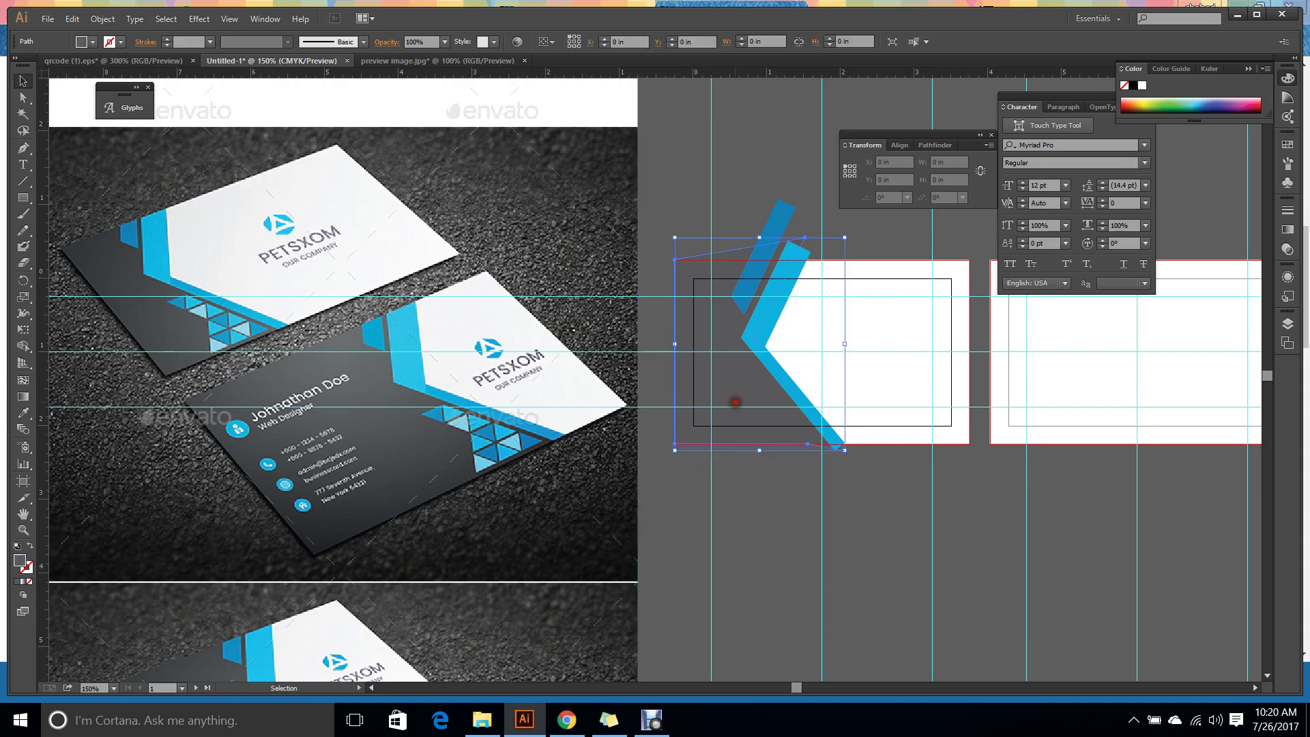
pyautogui.press('i')
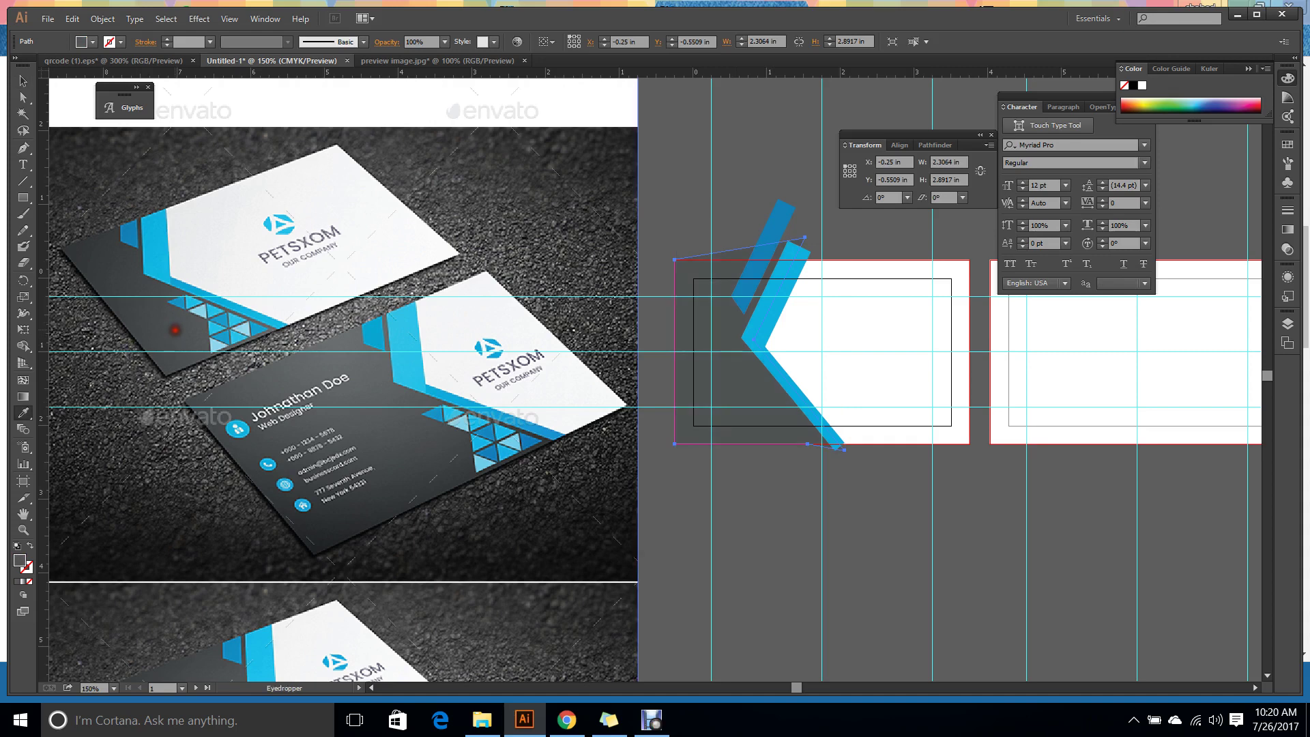
pyautogui.click(24, 81)
pyautogui.click(677, 133)
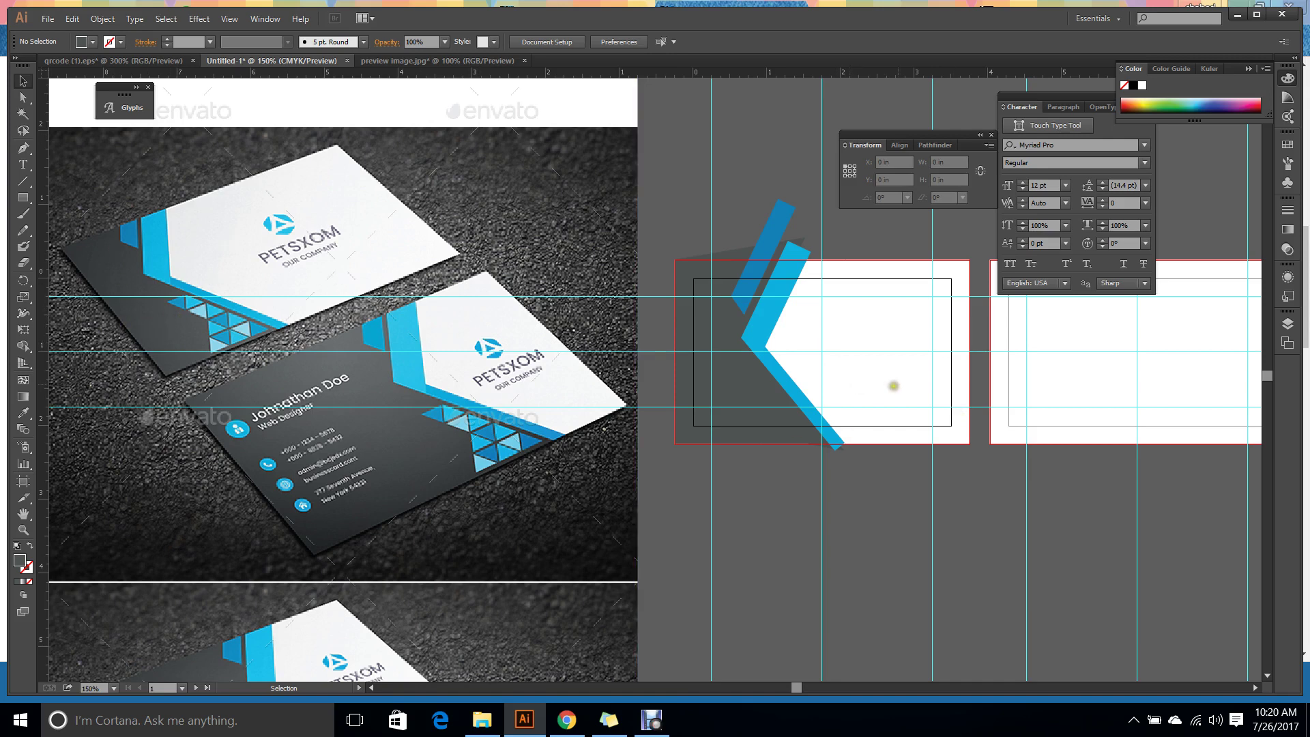
# Eyedrop the mockup's white onto the white card background rectangle.
pyautogui.press('v')
pyautogui.click(902, 382)
pyautogui.click(907, 532)
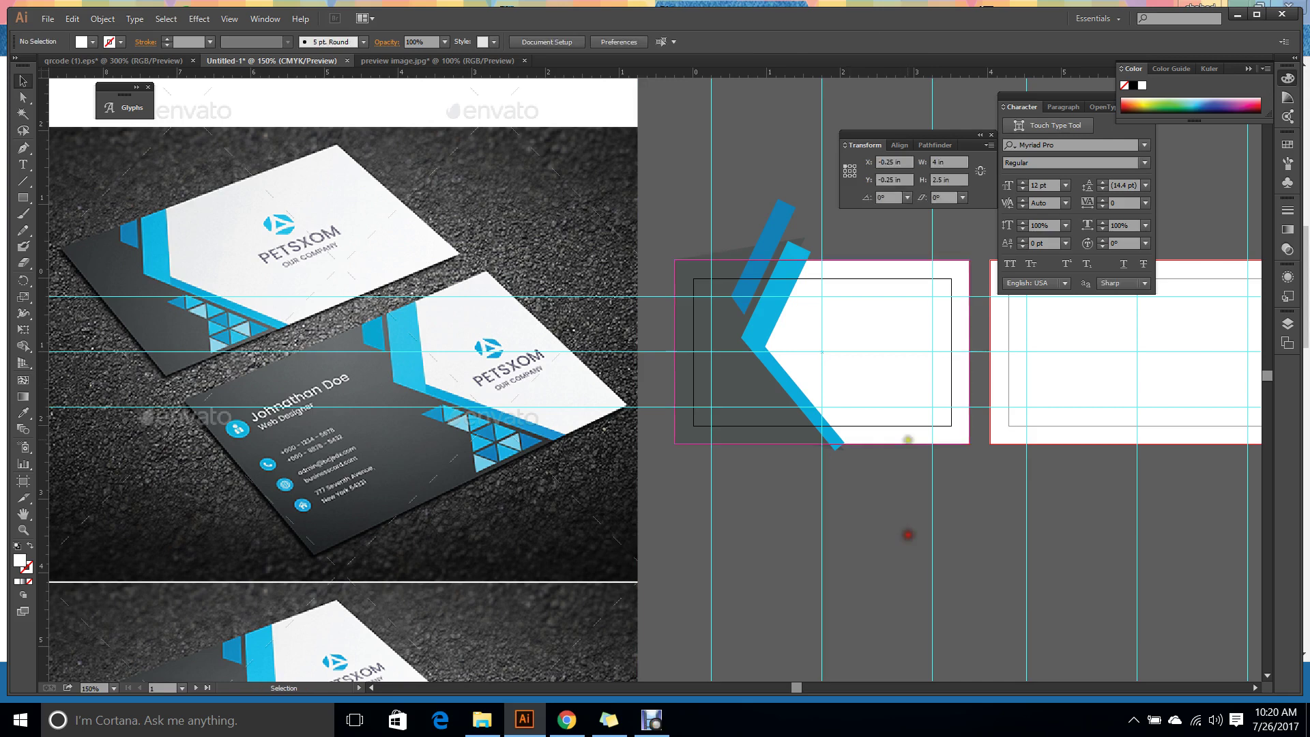
pyautogui.click(915, 395)
pyautogui.press('i')
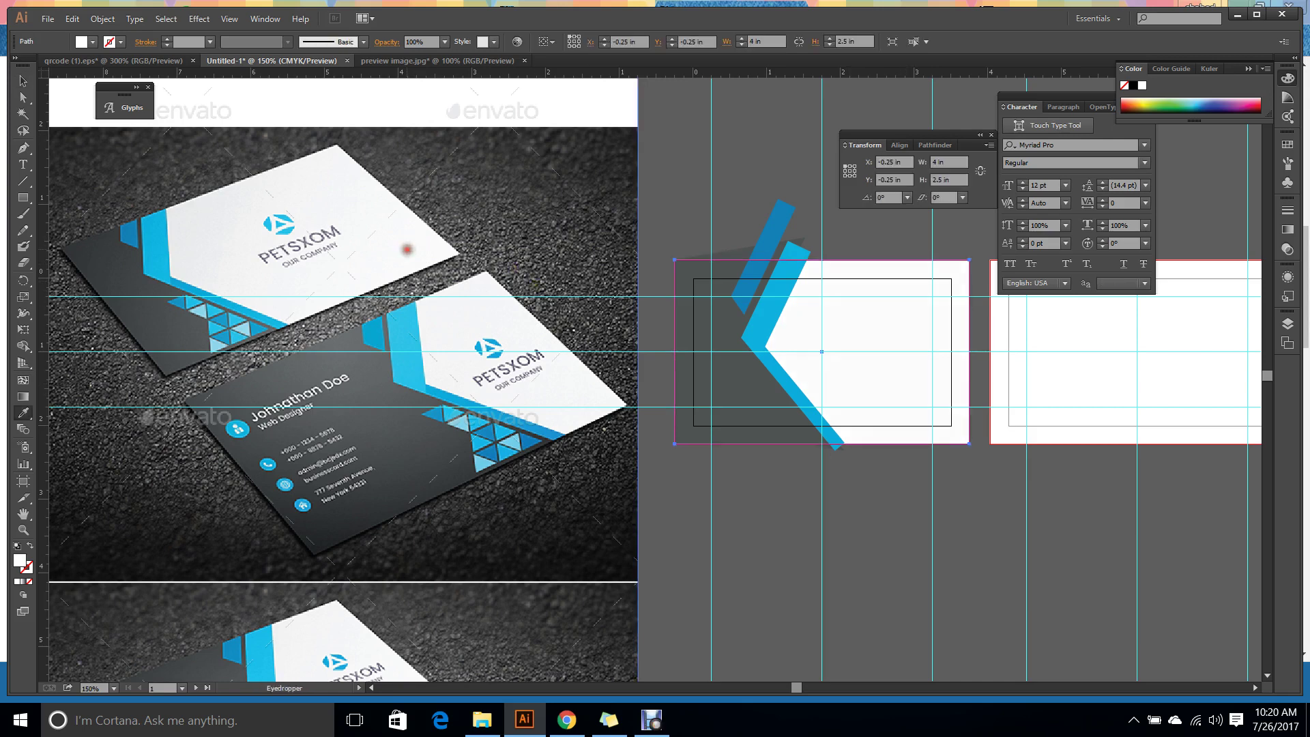
pyautogui.click(23, 81)
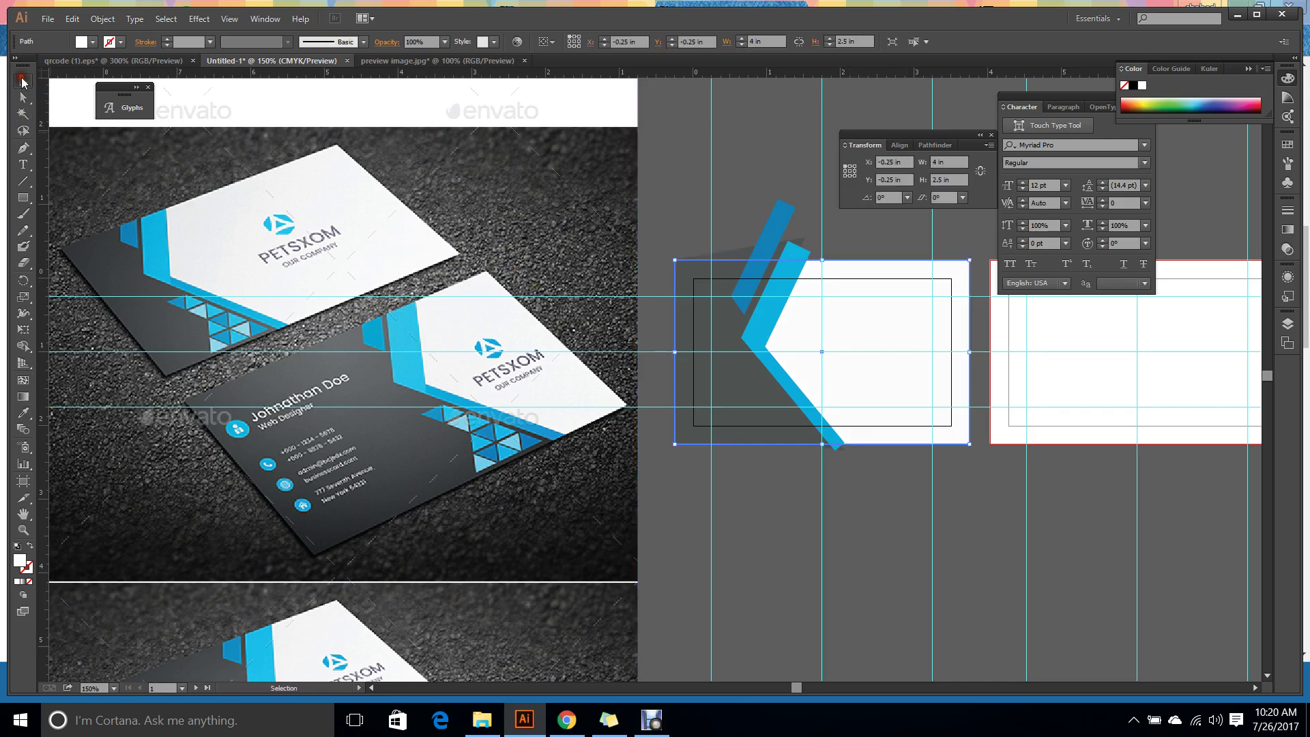
pyautogui.click(863, 539)
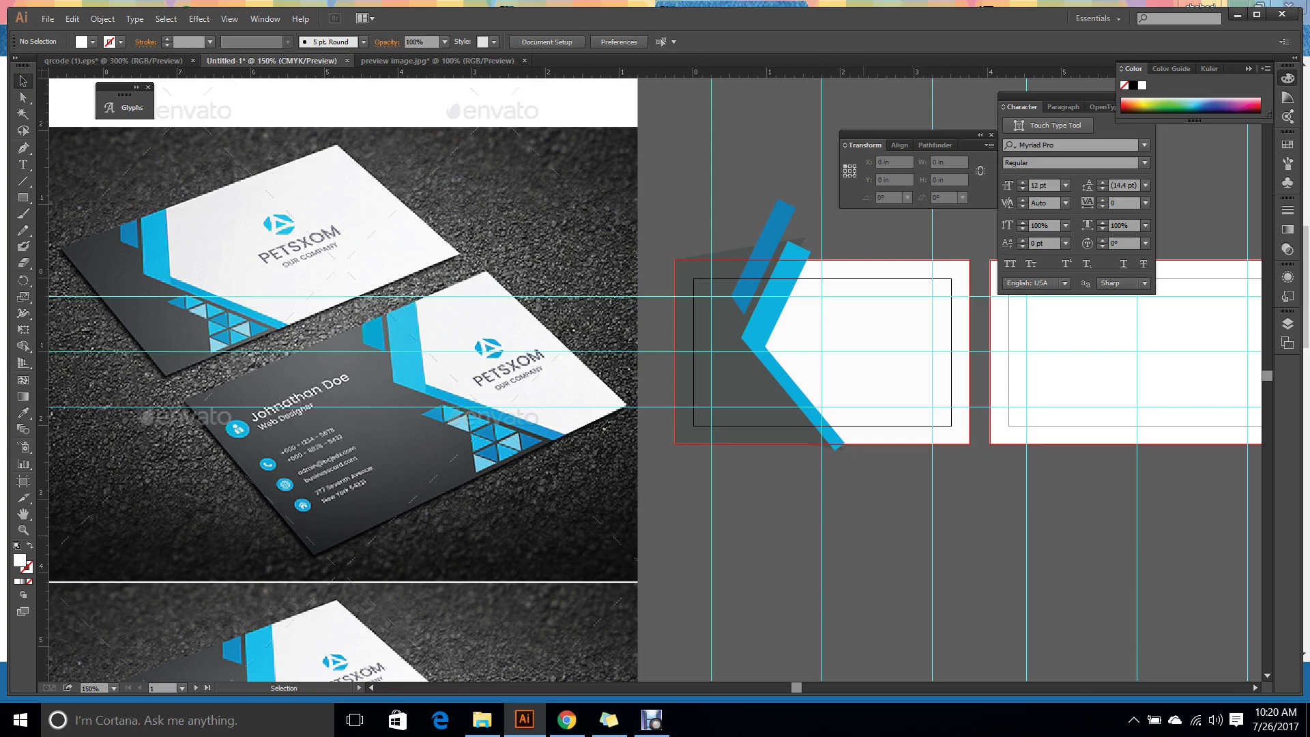
# Create a white triangle with the Polygon tool set to 3 sides.
pyautogui.scroll(2, 267, 331)
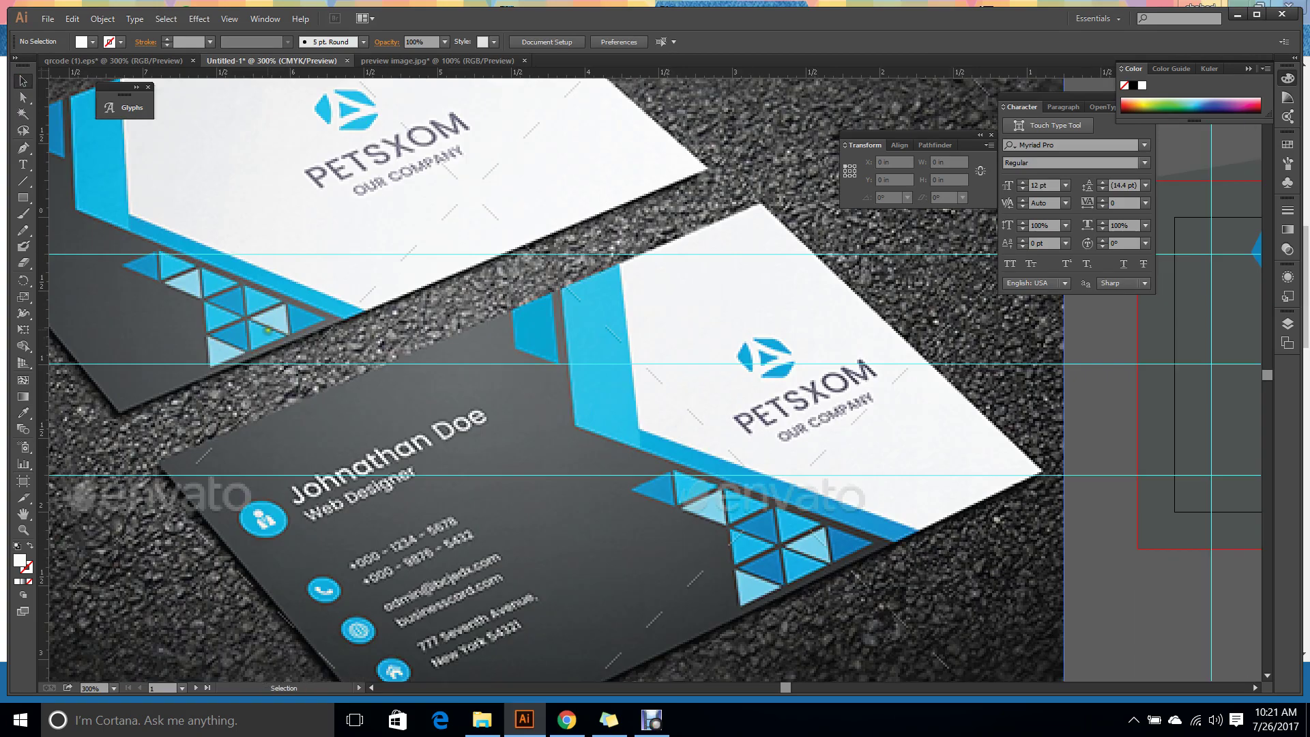
pyautogui.scroll(-1, 359, 377)
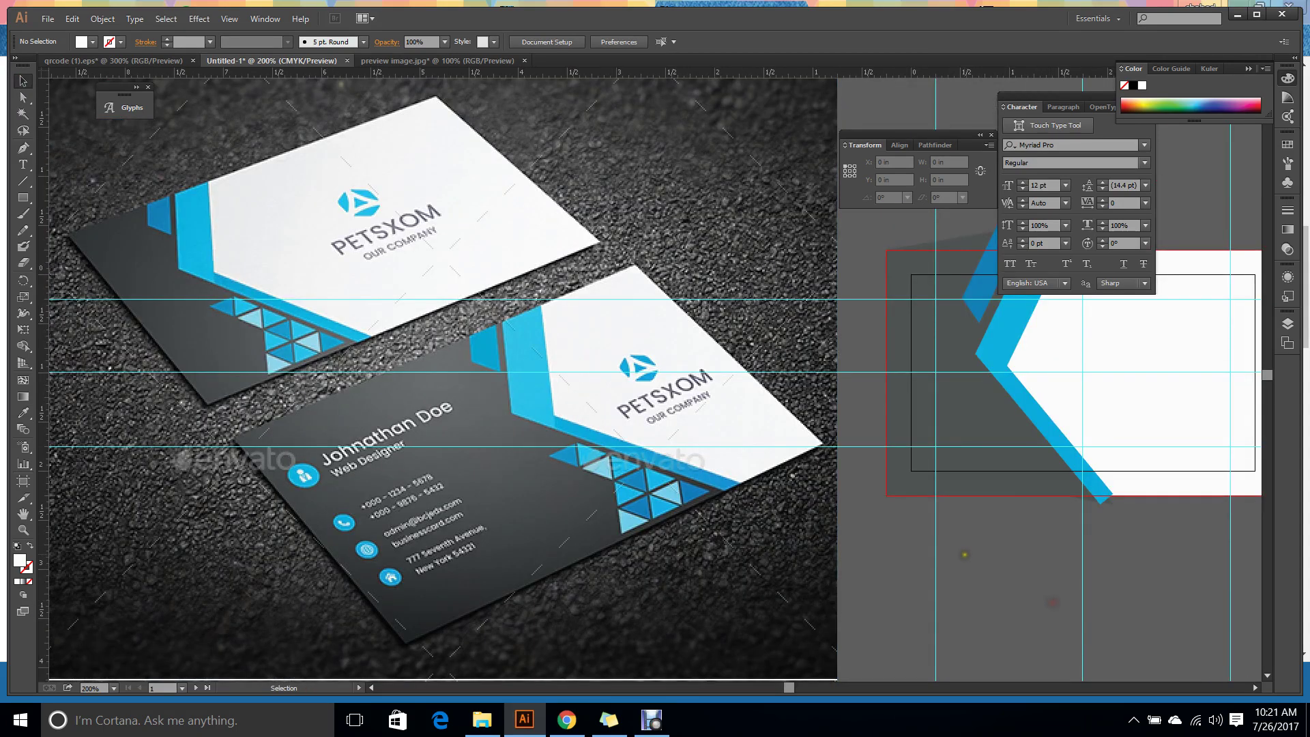
pyautogui.scroll(-1, 965, 554)
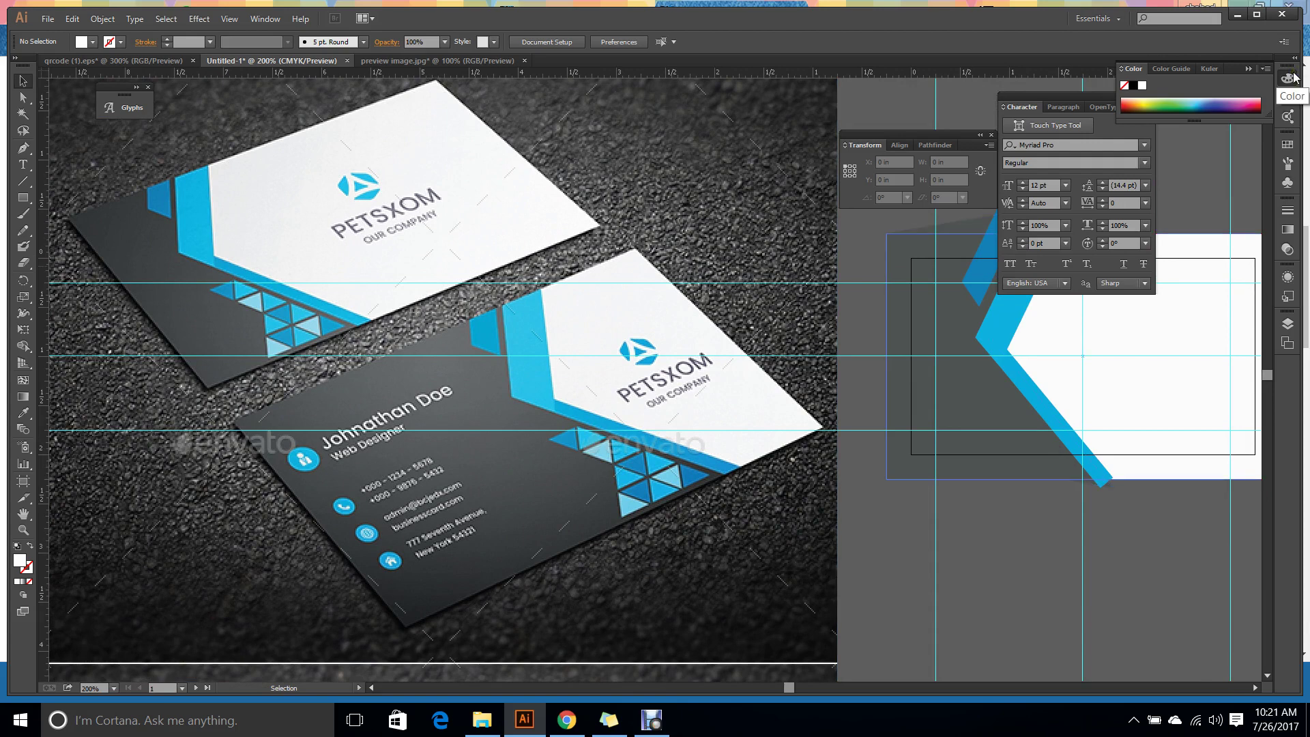
pyautogui.moveTo(22, 197); pyautogui.dragTo(110, 247)
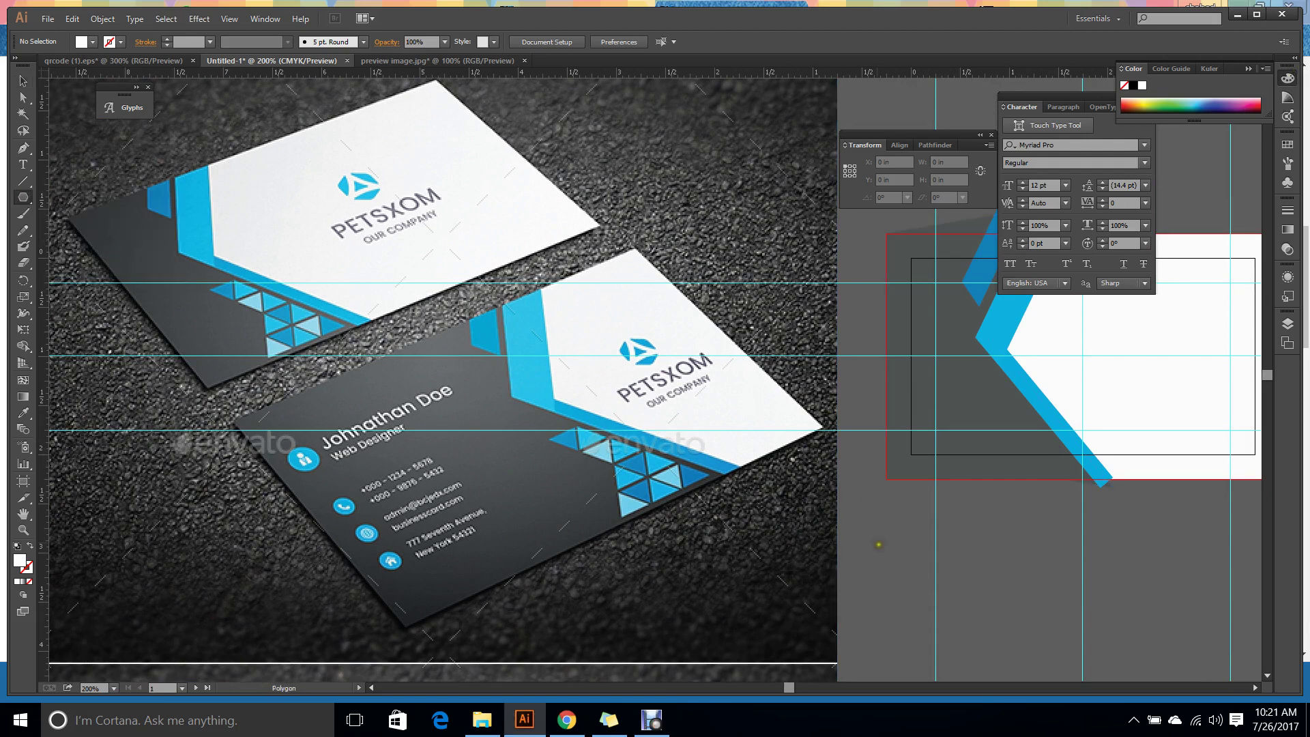
pyautogui.click(887, 544)
pyautogui.doubleClick(661, 361)
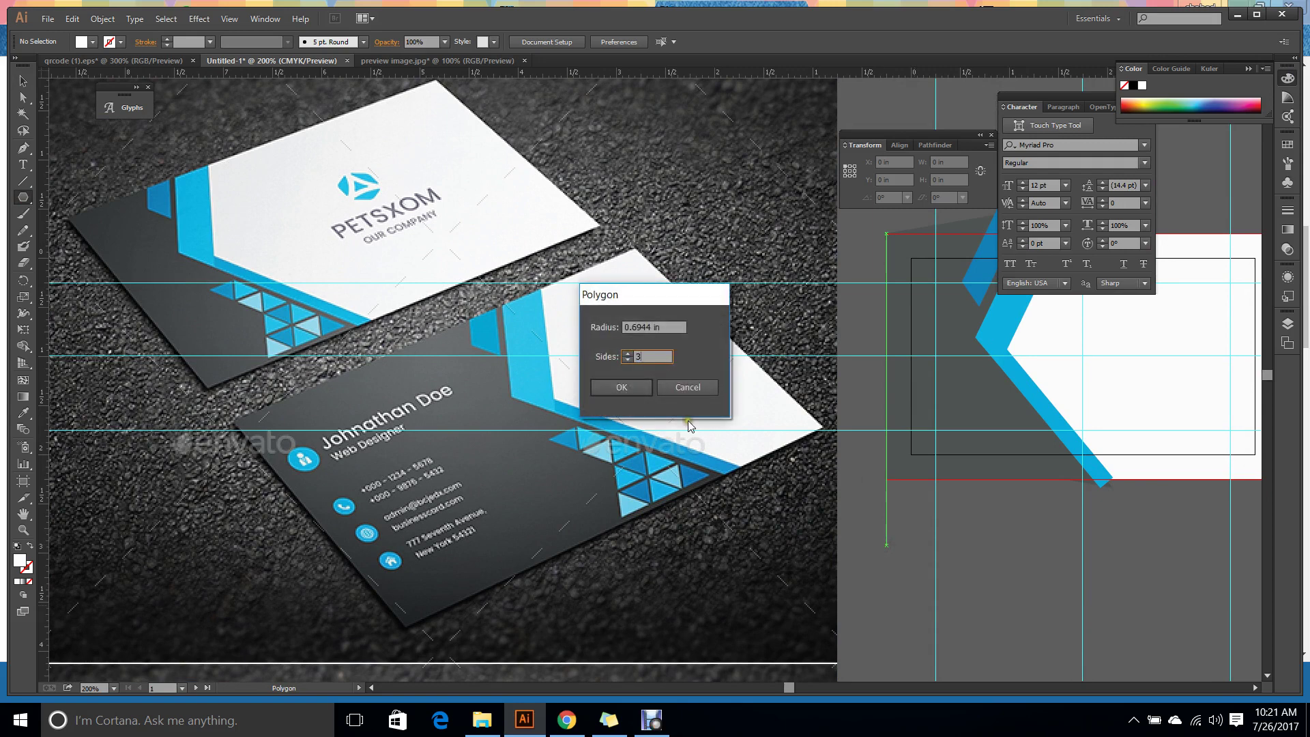
pyautogui.click(621, 386)
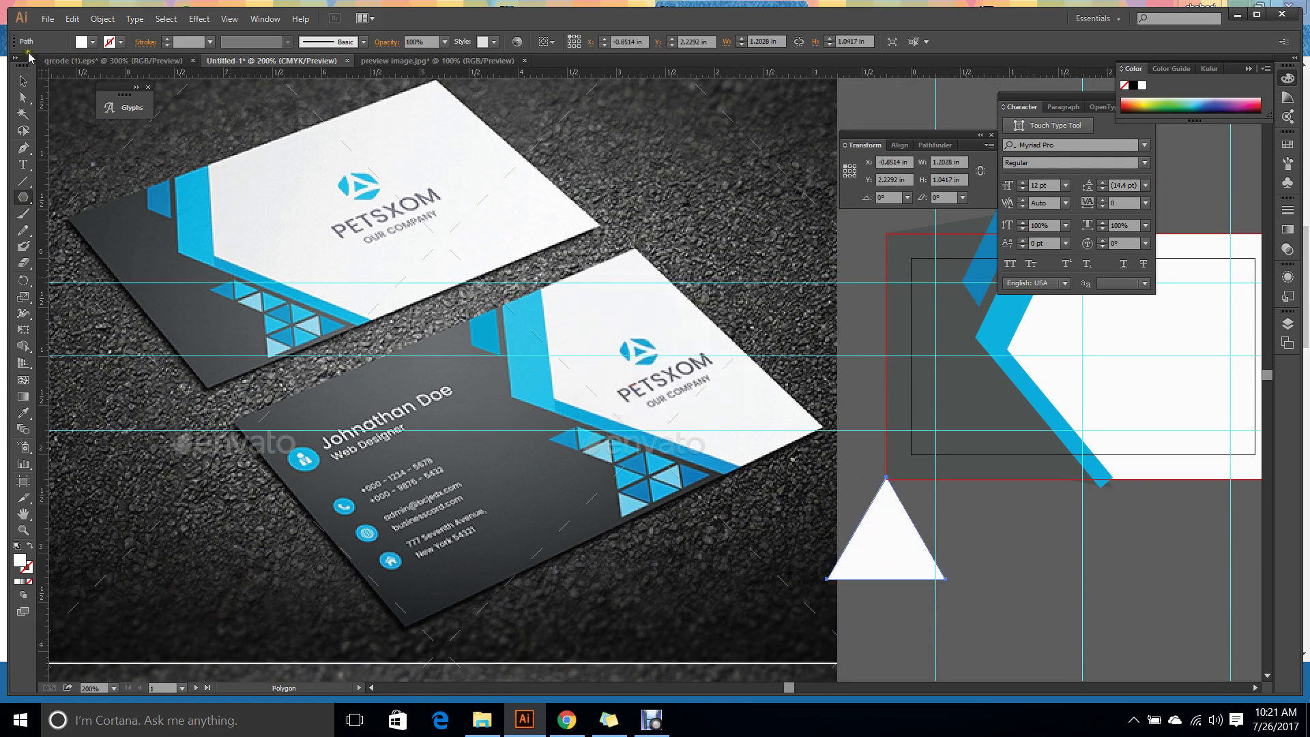
pyautogui.click(23, 81)
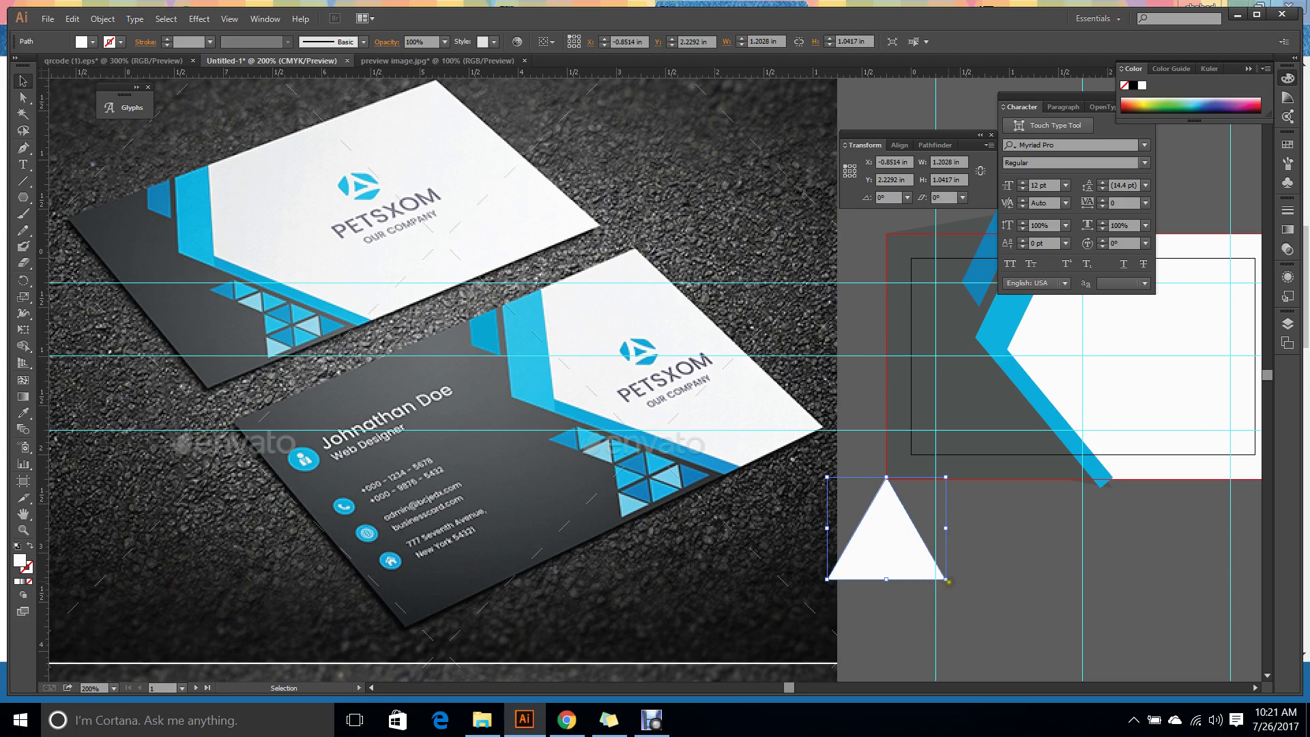
# Move the triangle onto the card's dark area, just left of the blue stripe's bottom.
pyautogui.scroll(2, 321, 343)
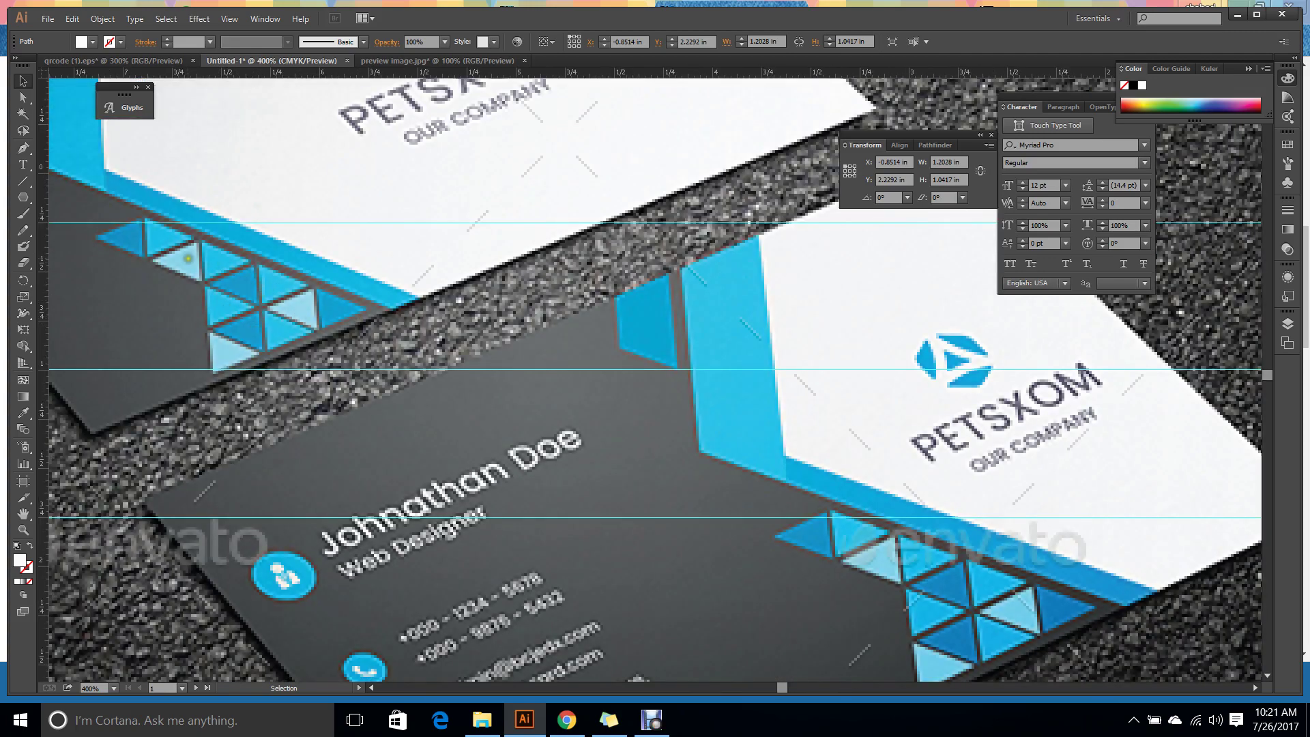
pyautogui.scroll(-3, 579, 368)
pyautogui.moveTo(840, 593); pyautogui.dragTo(784, 515)
pyautogui.moveTo(691, 440)
pyautogui.mouseDown()
pyautogui.moveTo(775, 515)
pyautogui.moveTo(731, 447)
pyautogui.moveTo(715, 464)
pyautogui.moveTo(707, 447)
pyautogui.mouseUp()
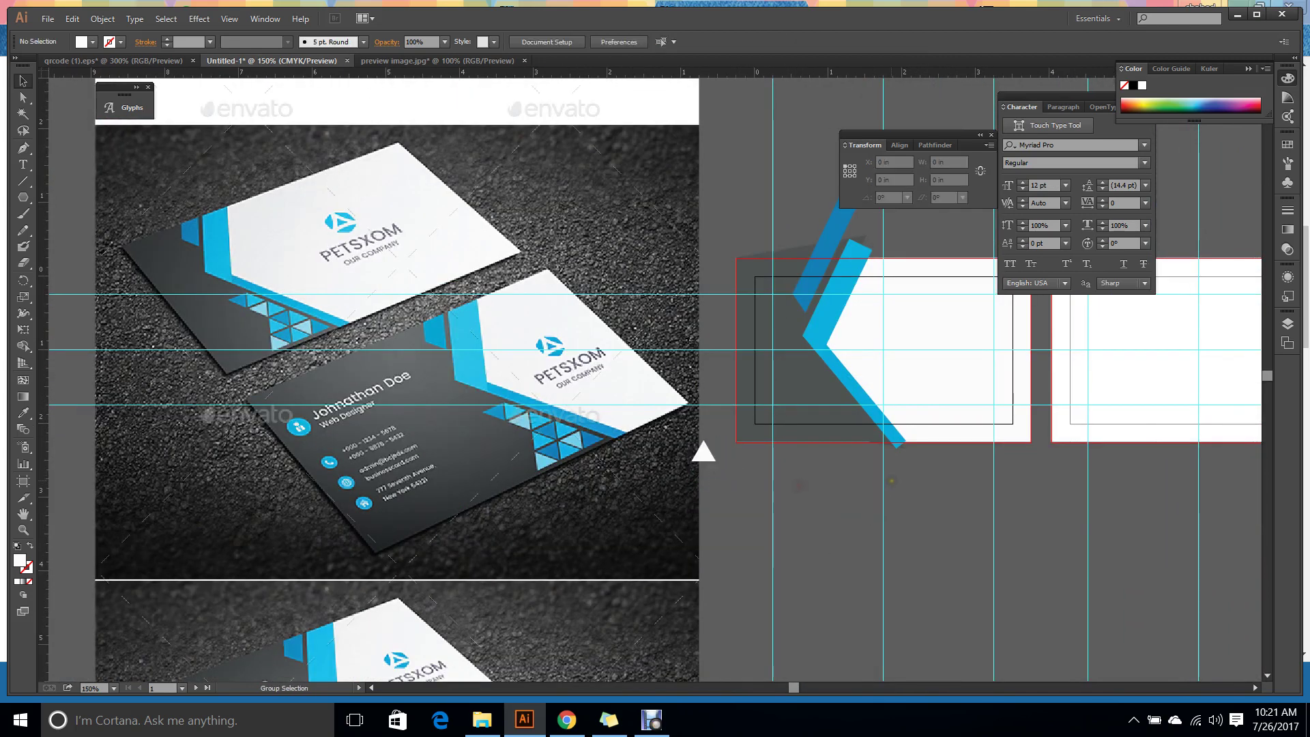
pyautogui.scroll(2, 706, 447)
pyautogui.moveTo(516, 427); pyautogui.dragTo(823, 376)
pyautogui.scroll(1, 823, 348)
pyautogui.click(823, 434)
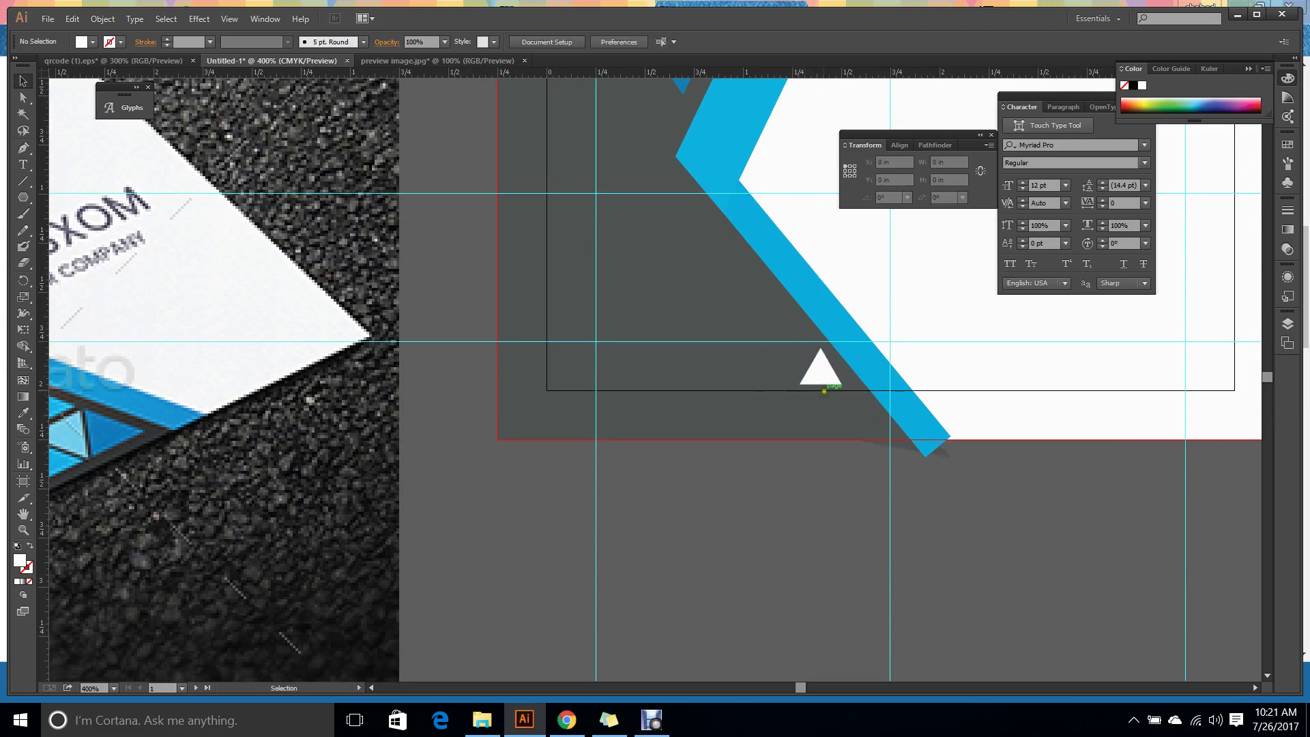
# Compare with the mockup's triangles and nudge the white triangle about 0.02 in up-left toward the stripe.
pyautogui.scroll(-1, 647, 480)
pyautogui.scroll(-1, 647, 479)
pyautogui.click(941, 489)
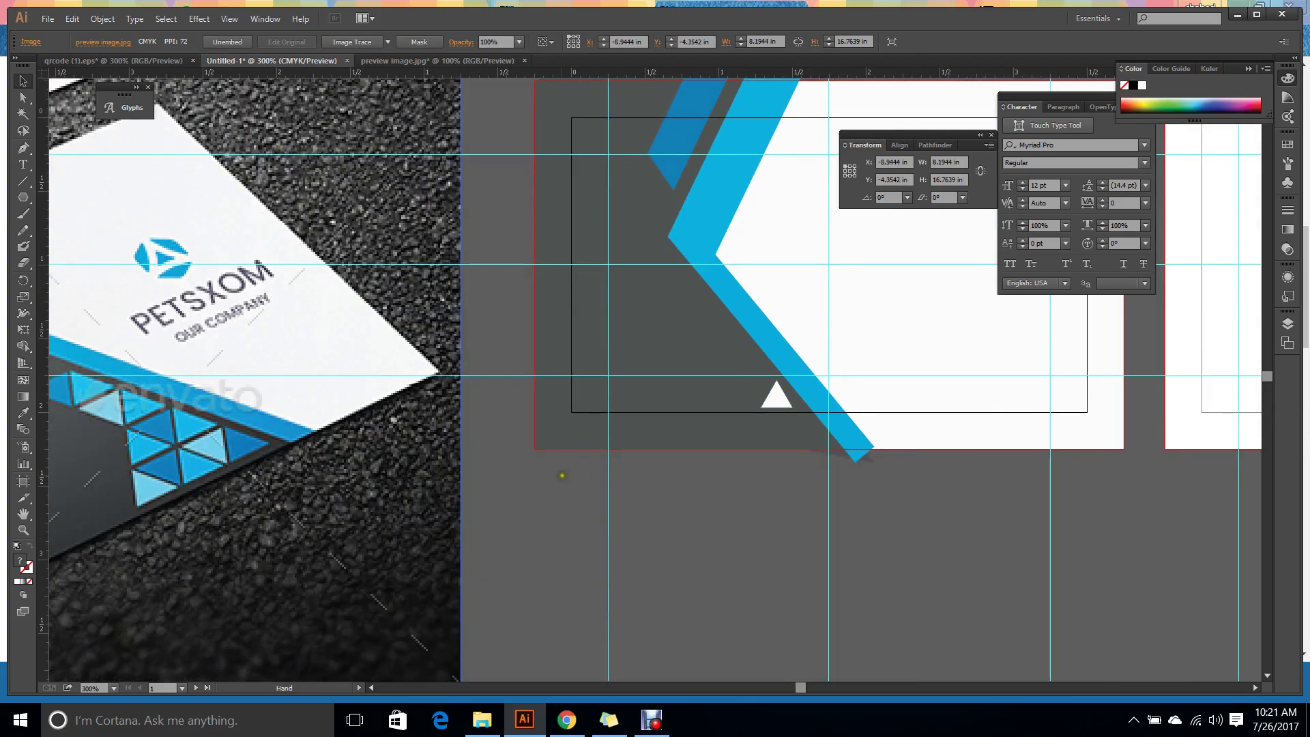
pyautogui.moveTo(522, 479); pyautogui.dragTo(891, 495)
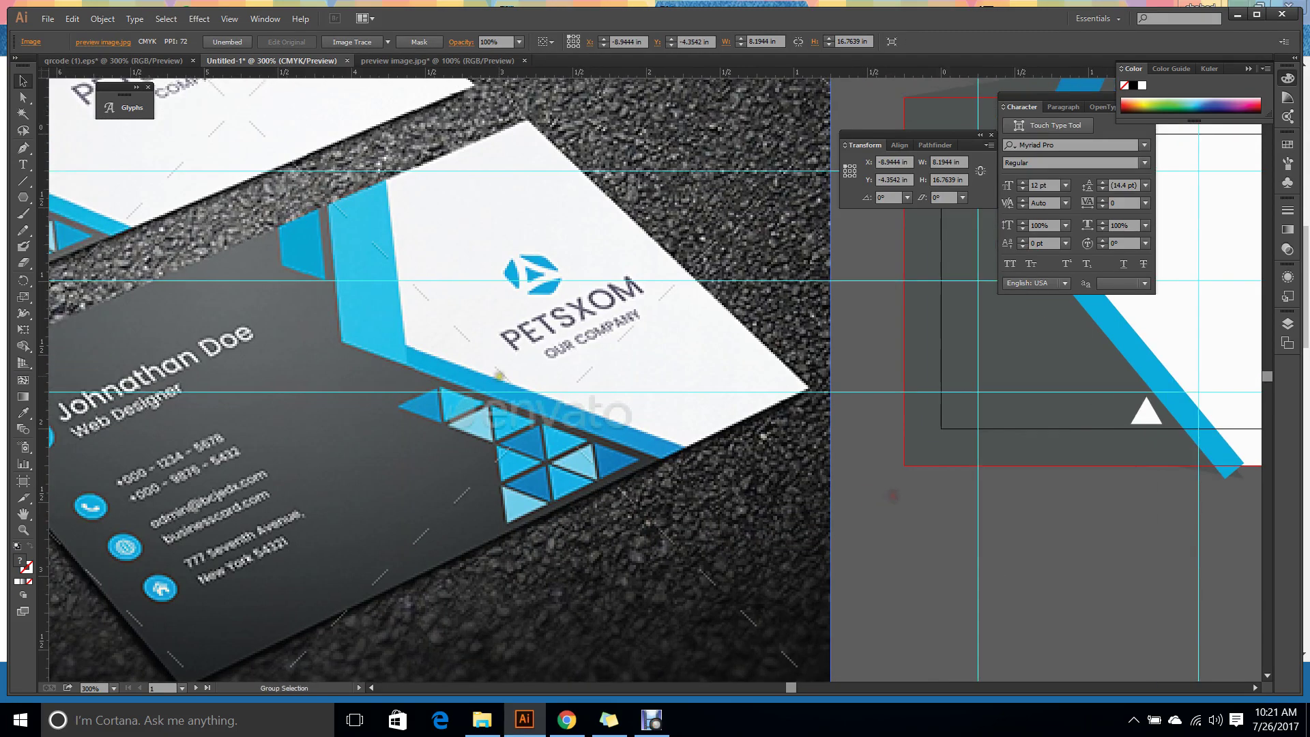
pyautogui.moveTo(277, 328); pyautogui.dragTo(893, 535)
pyautogui.scroll(2, 497, 312)
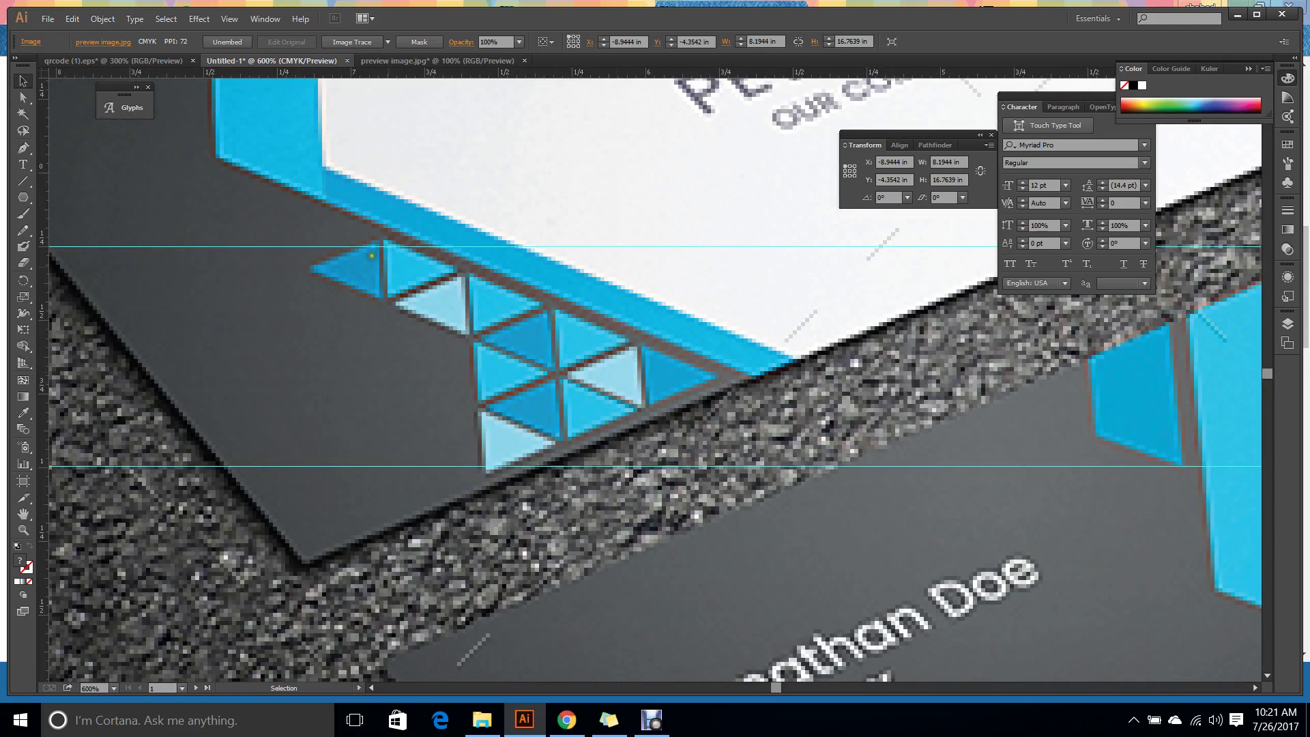
pyautogui.scroll(-2, 956, 512)
pyautogui.hscroll(10, 712, 539)
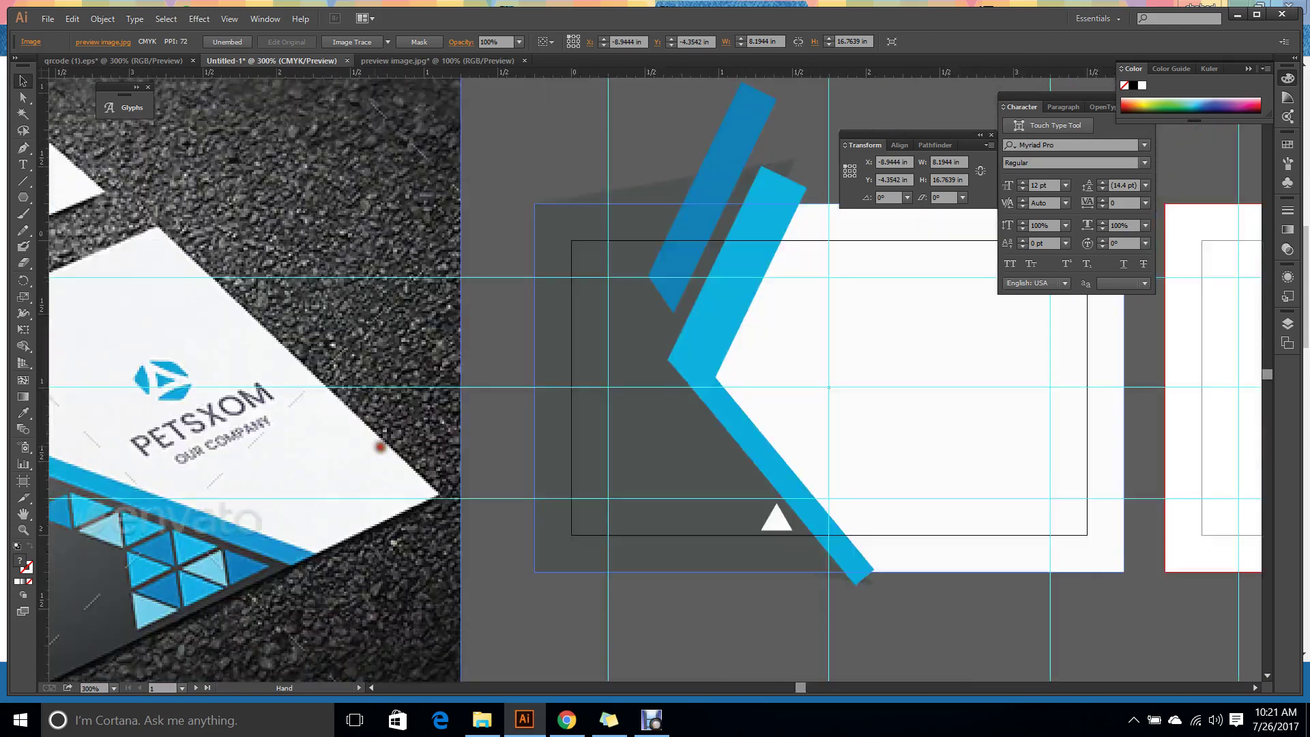
pyautogui.scroll(2, 819, 628)
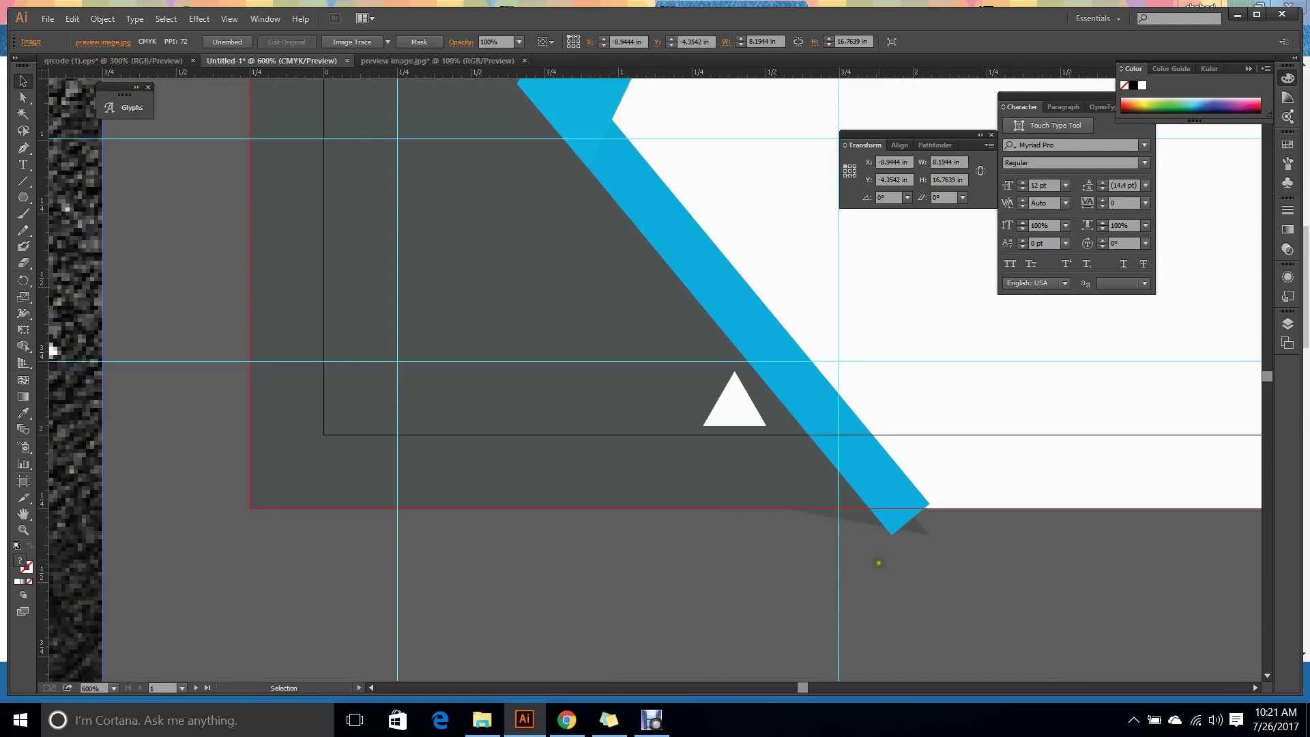
pyautogui.scroll(-1, 879, 563)
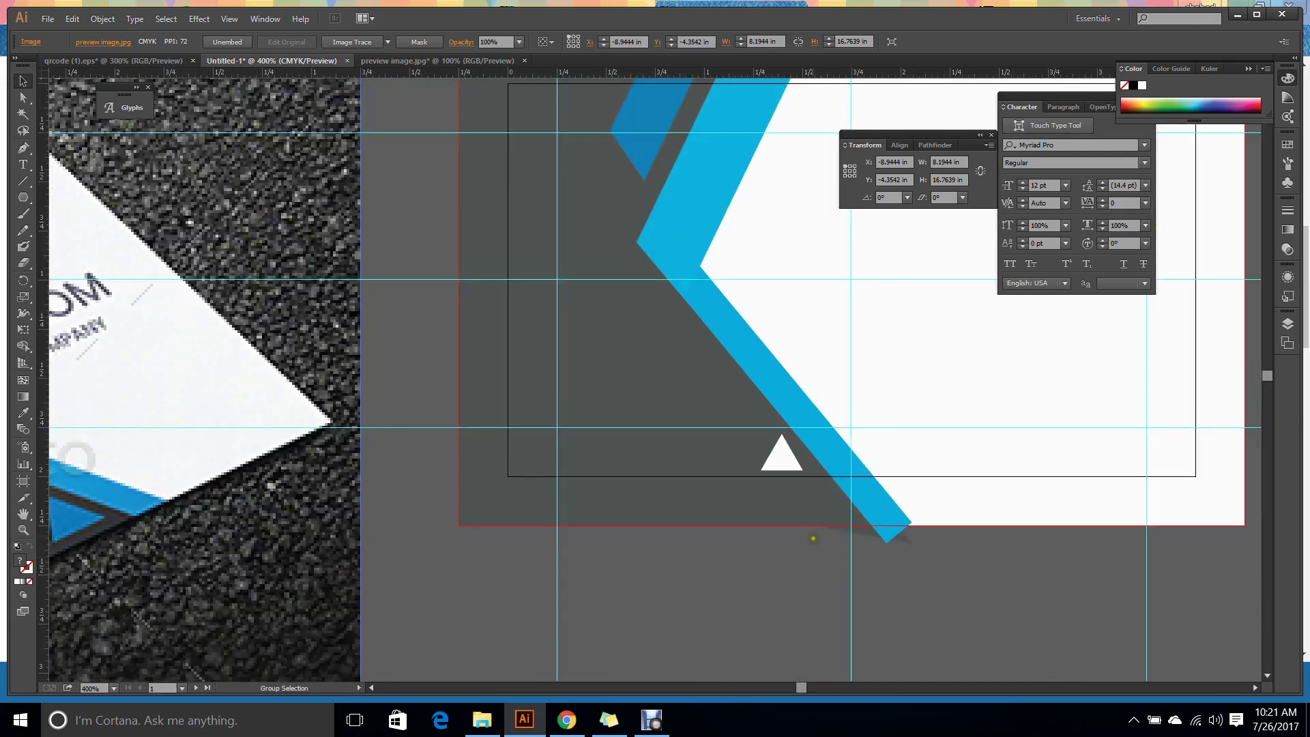
pyautogui.scroll(1, 792, 507)
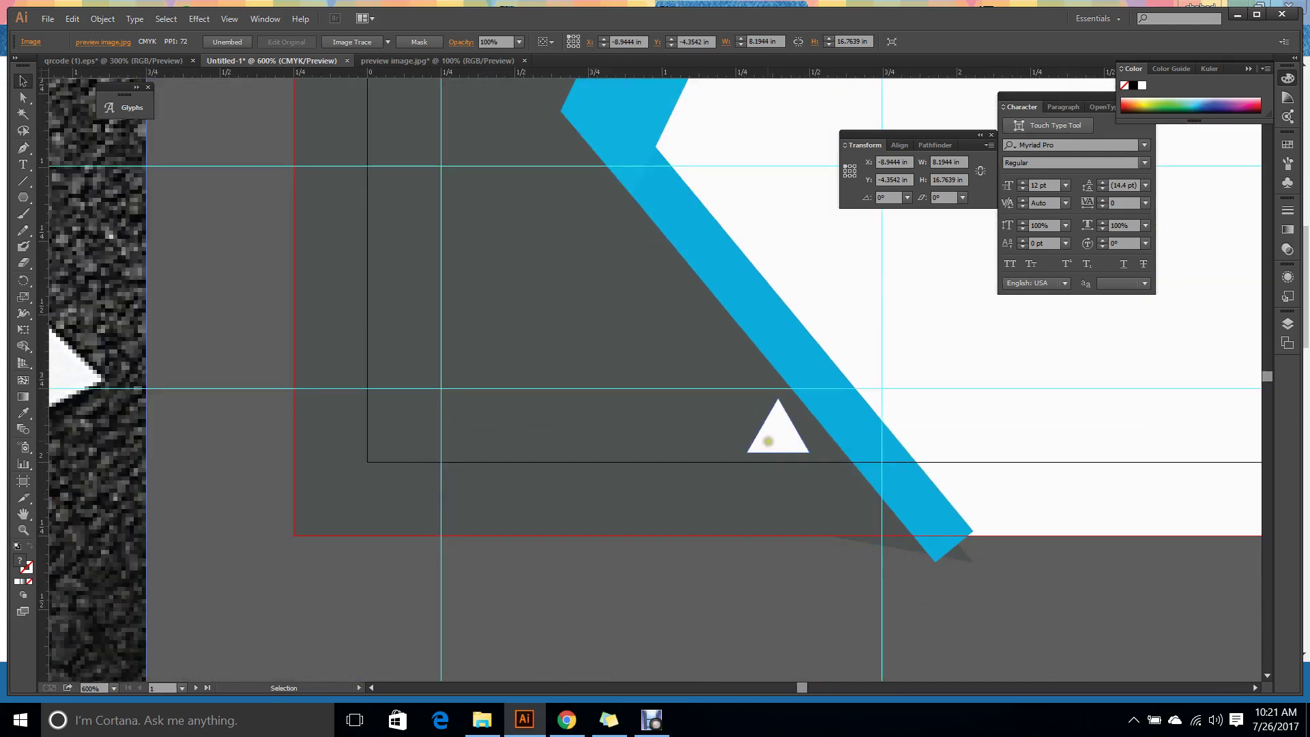
pyautogui.moveTo(767, 438); pyautogui.dragTo(762, 432)
pyautogui.click(778, 564)
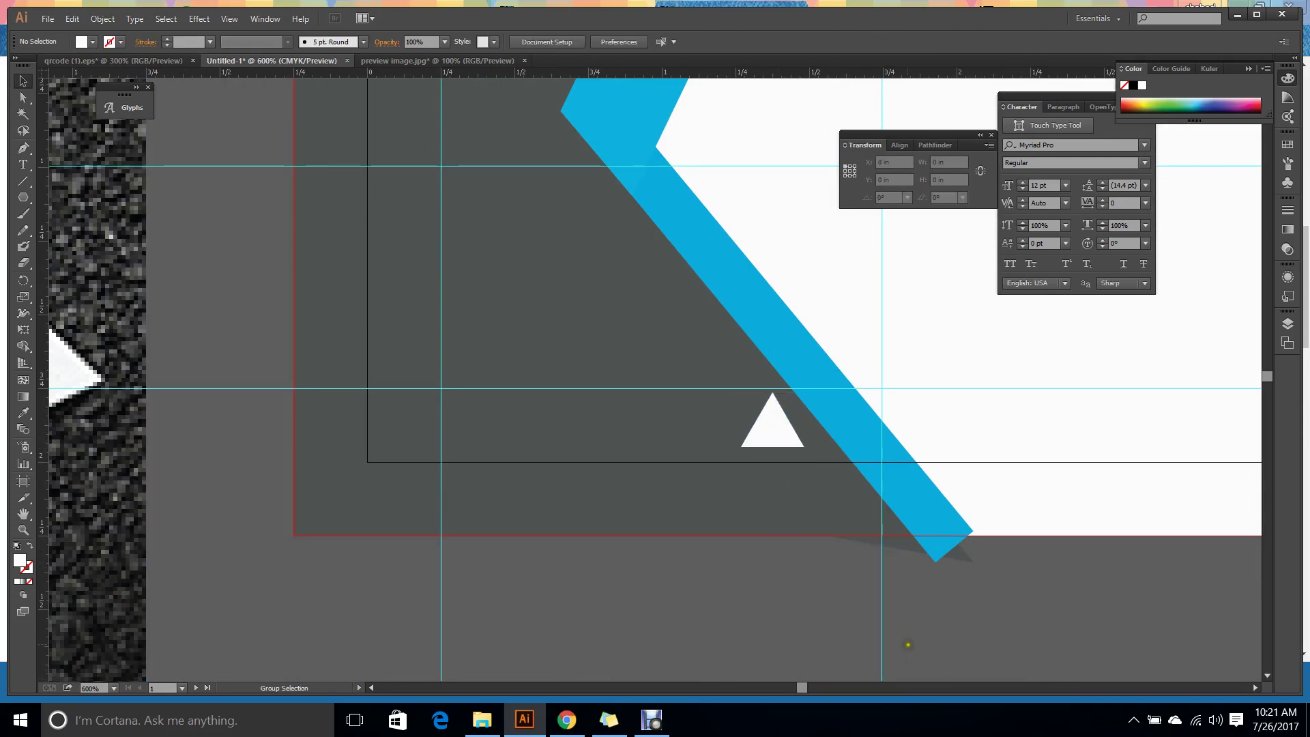
pyautogui.scroll(-1, 908, 645)
pyautogui.click(931, 556)
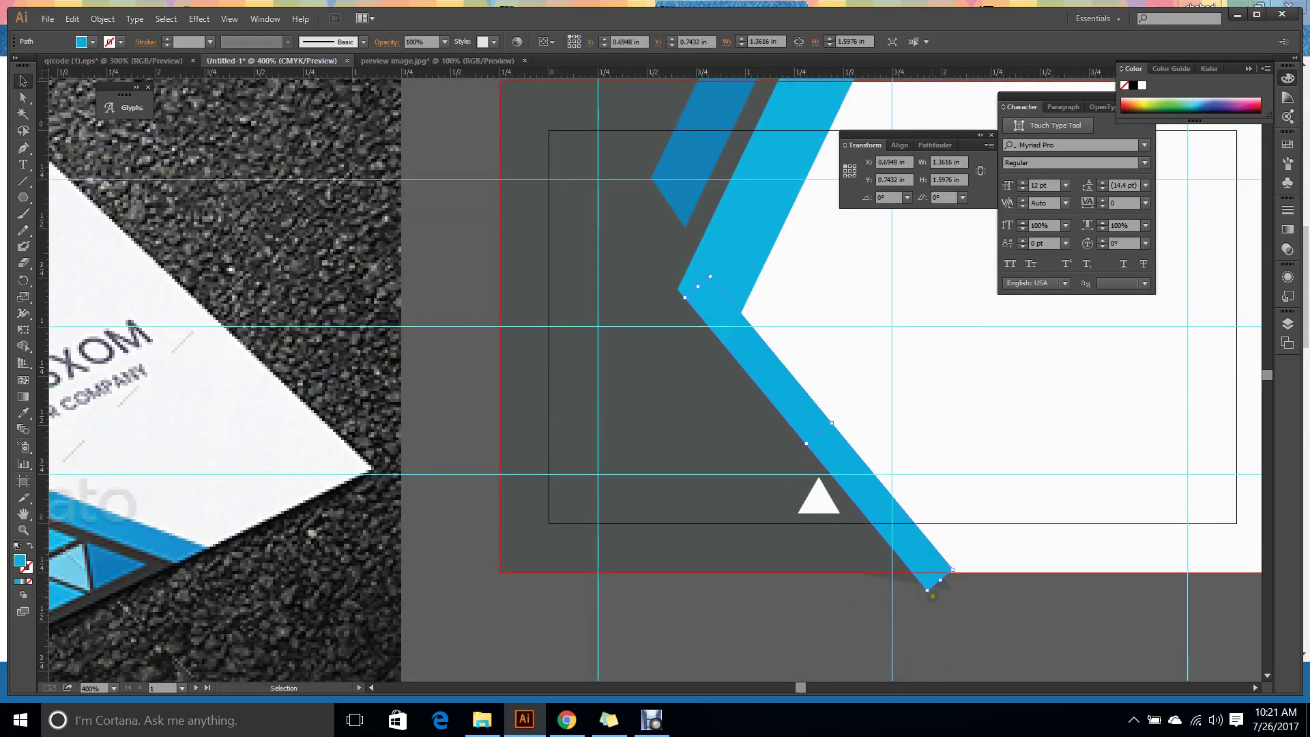
# Rotate the blue diagonal stripe slightly to match the reference card's angle.
pyautogui.moveTo(932, 595); pyautogui.dragTo(904, 606)
pyautogui.press('v')
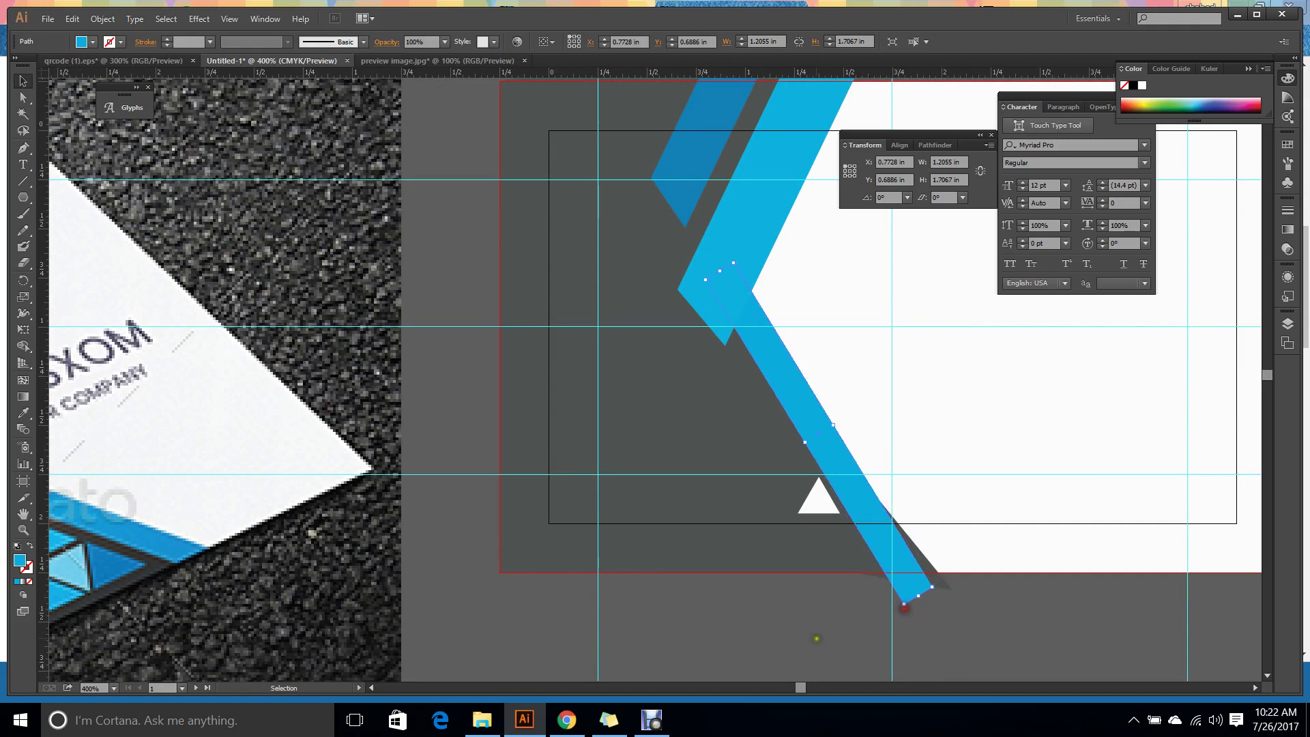
pyautogui.click(817, 638)
pyautogui.scroll(1, 843, 579)
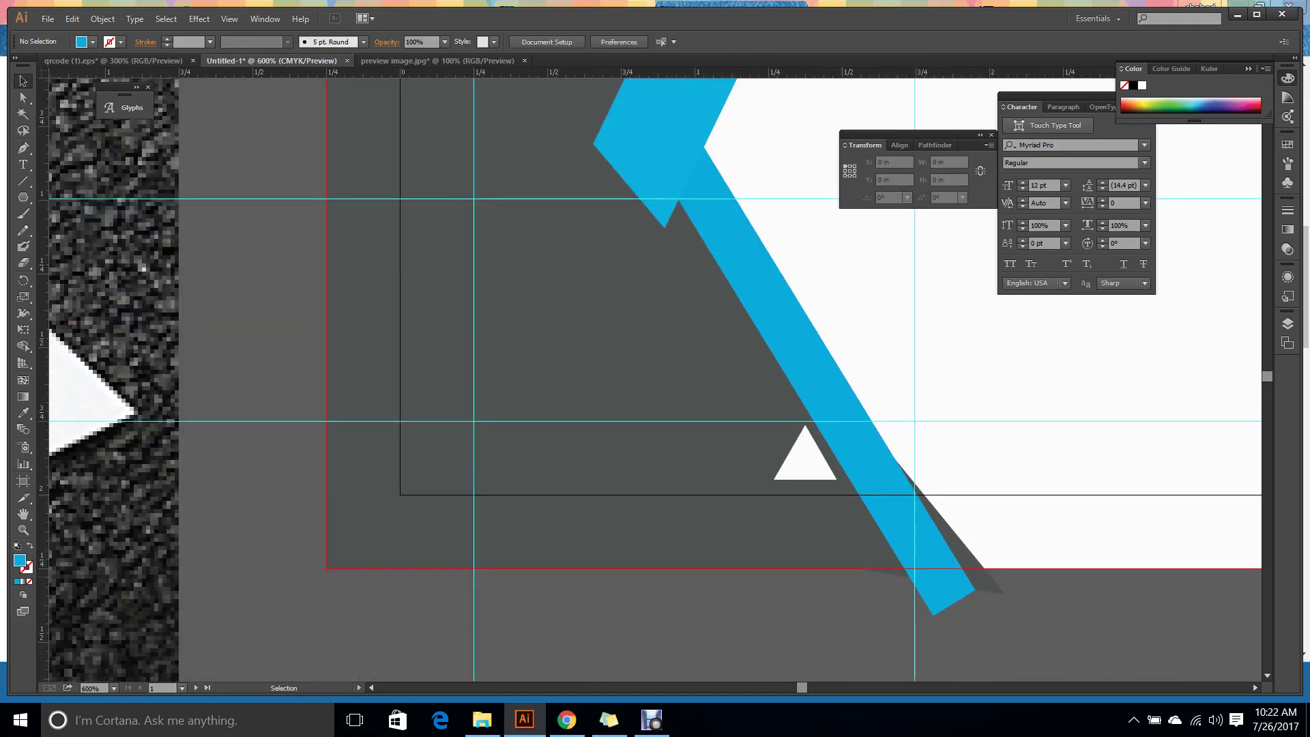
pyautogui.scroll(-1, 840, 580)
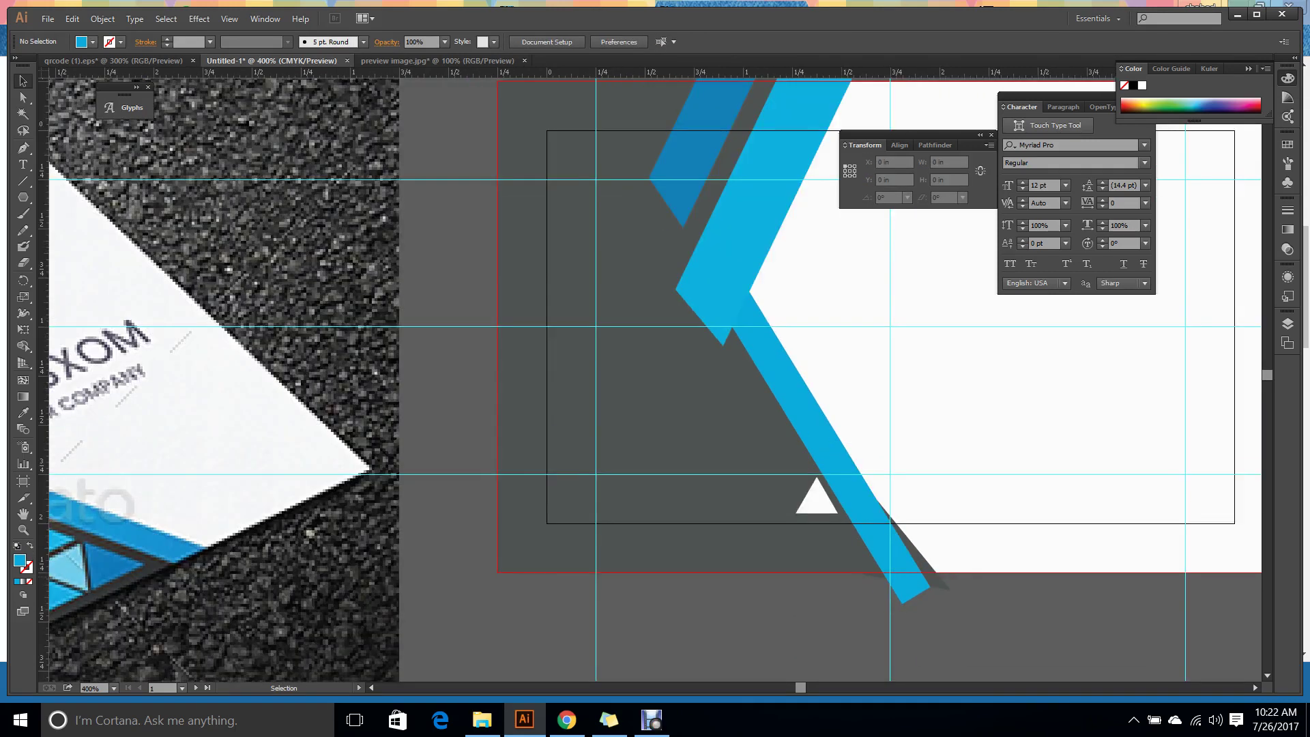
pyautogui.press('space')
pyautogui.scroll(-1, 814, 594)
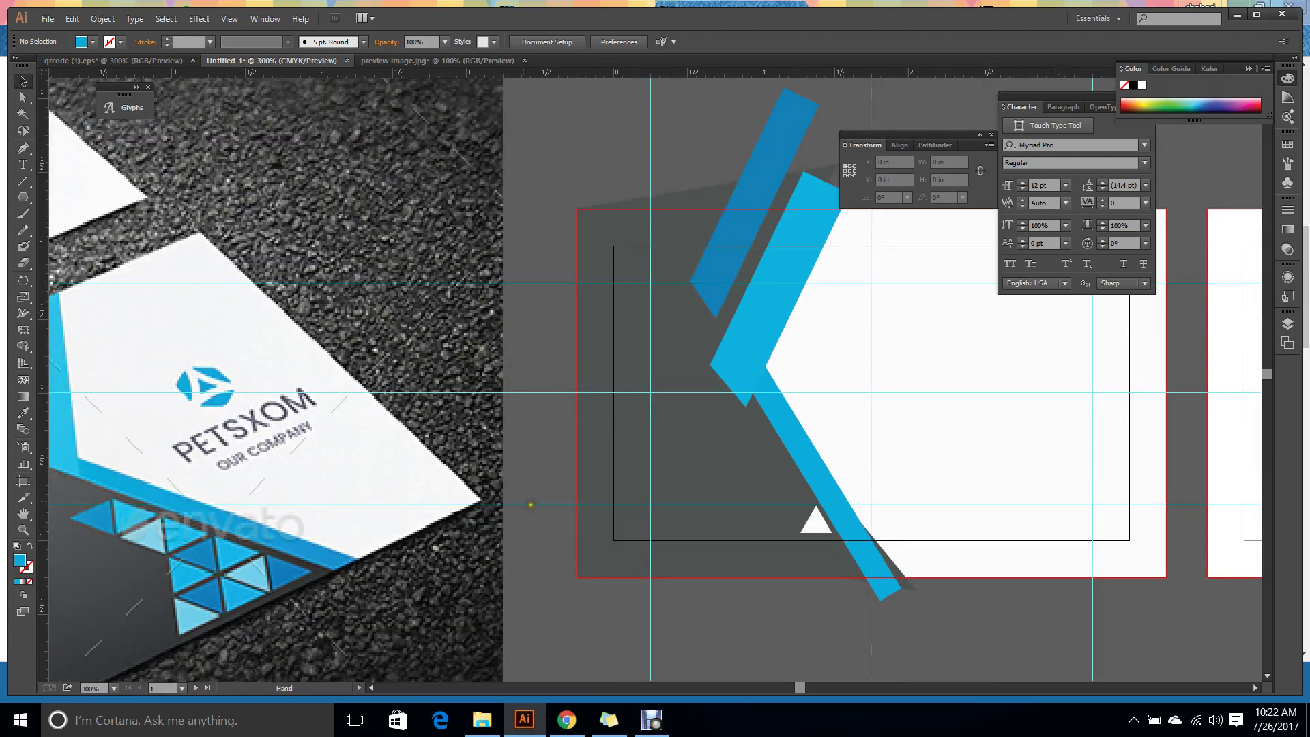
pyautogui.hscroll(-5, 531, 505)
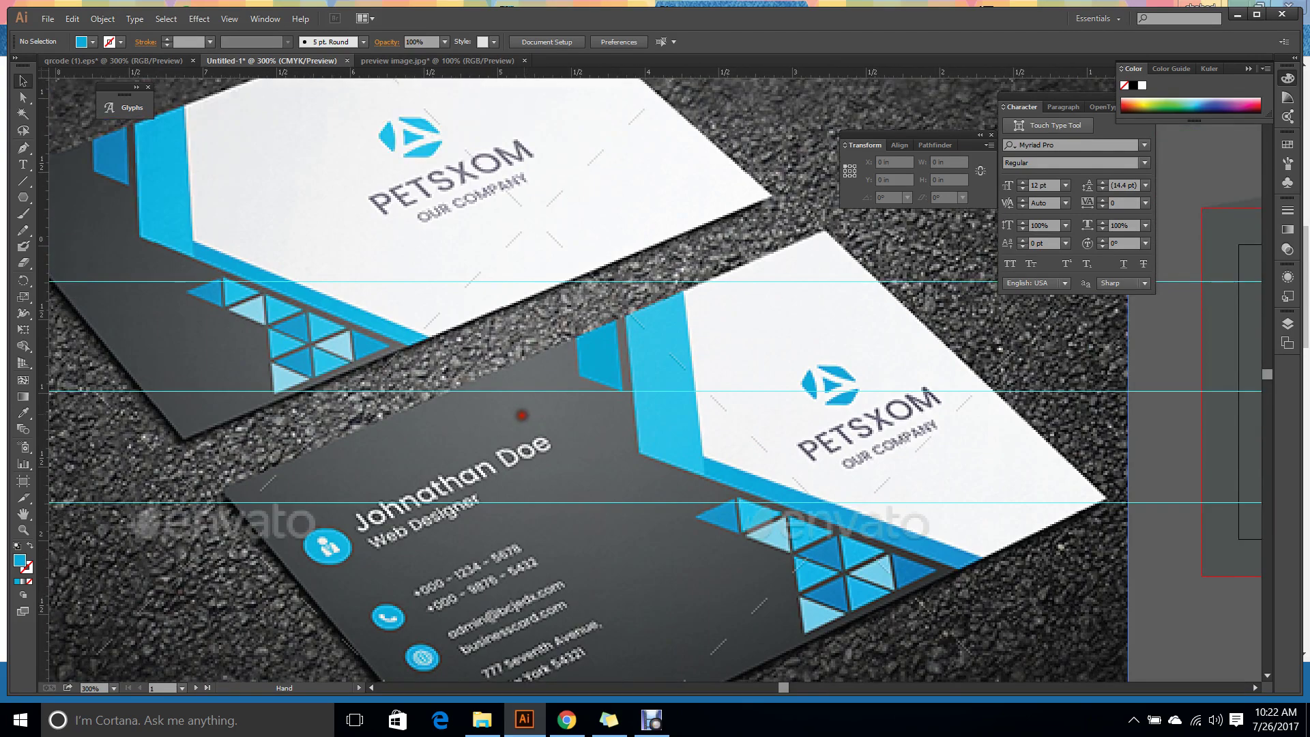
pyautogui.hscroll(5, 522, 415)
pyautogui.scroll(1, 785, 610)
pyautogui.scroll(1, 789, 616)
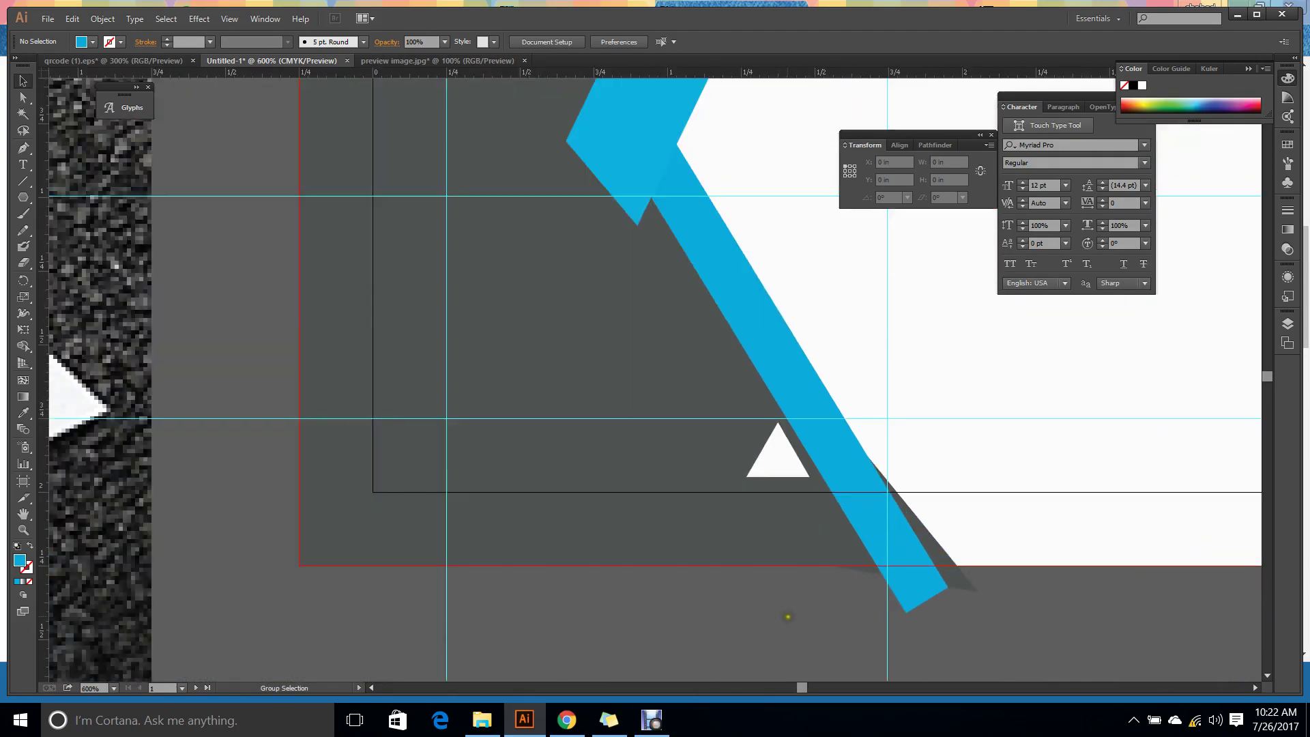
pyautogui.click(768, 457)
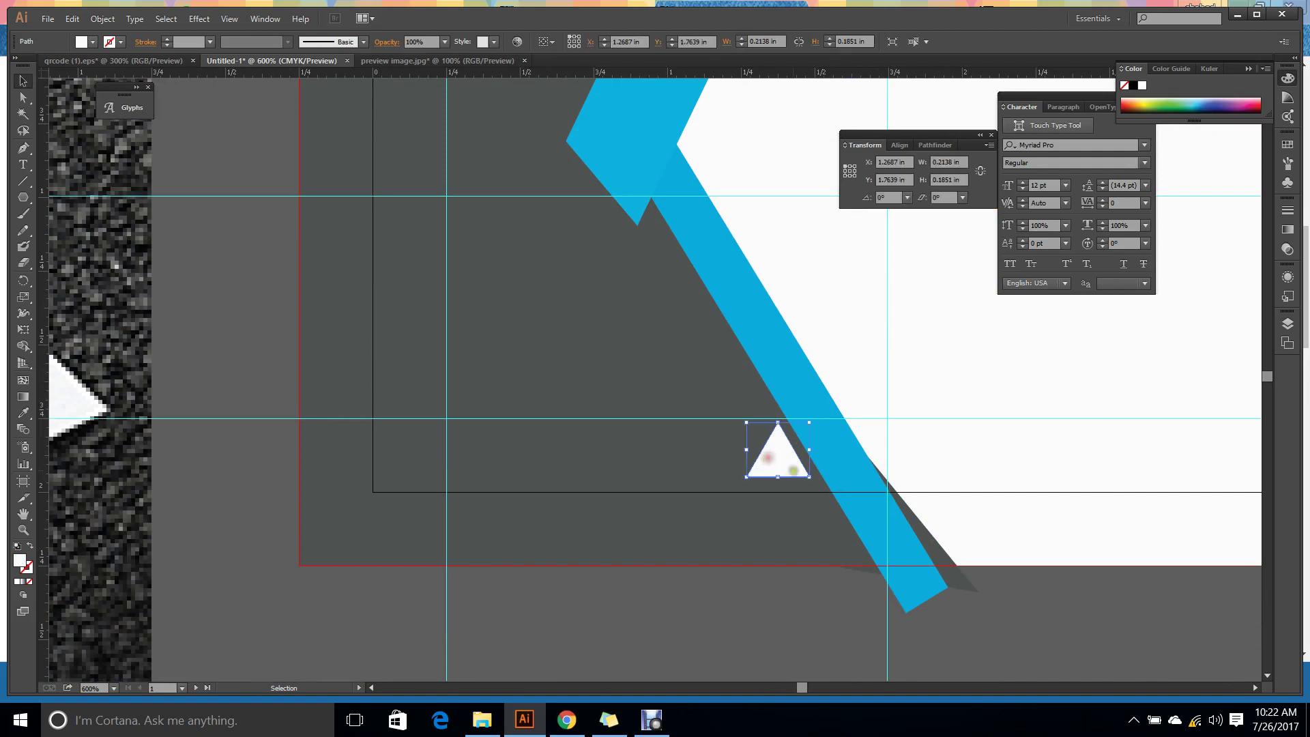
pyautogui.click(794, 600)
pyautogui.scroll(-2, 795, 600)
pyautogui.scroll(1, 845, 491)
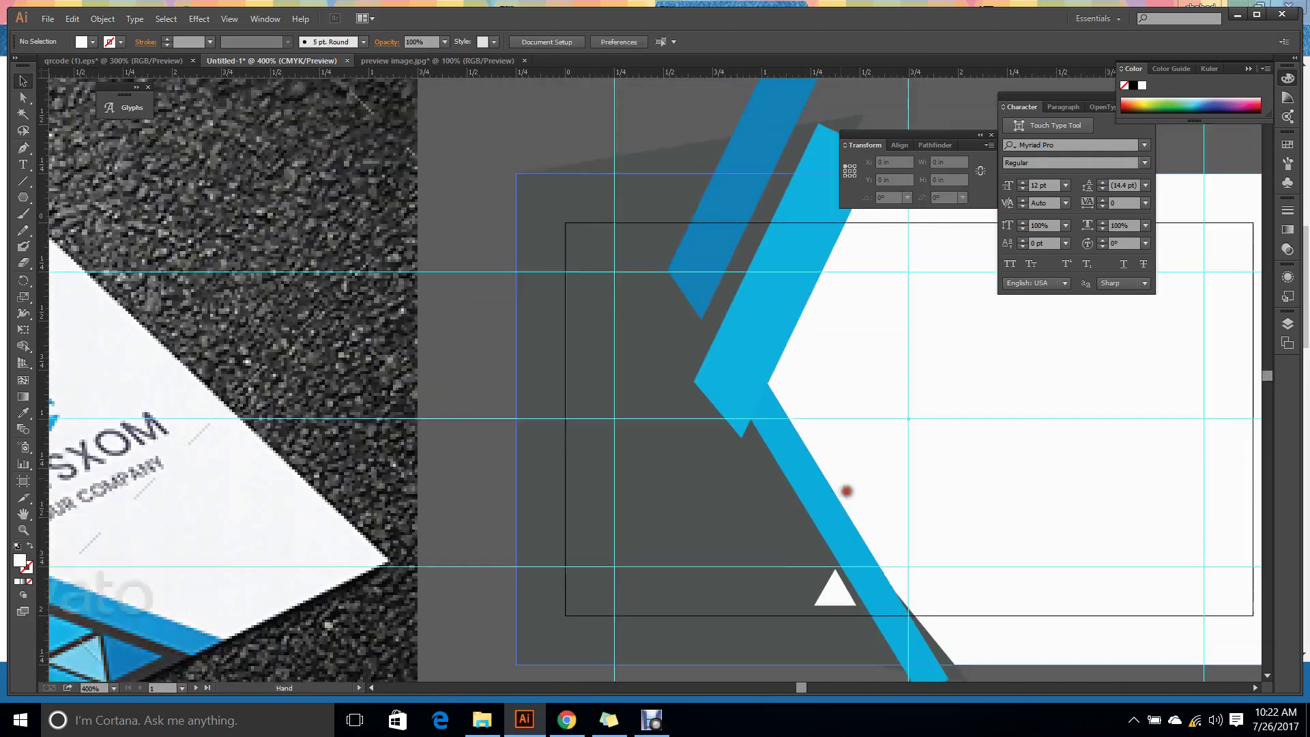
pyautogui.scroll(2, 783, 383)
# Stretch the light-blue chevron's top end and nudge the chevron into place.
pyautogui.moveTo(745, 433); pyautogui.dragTo(766, 403)
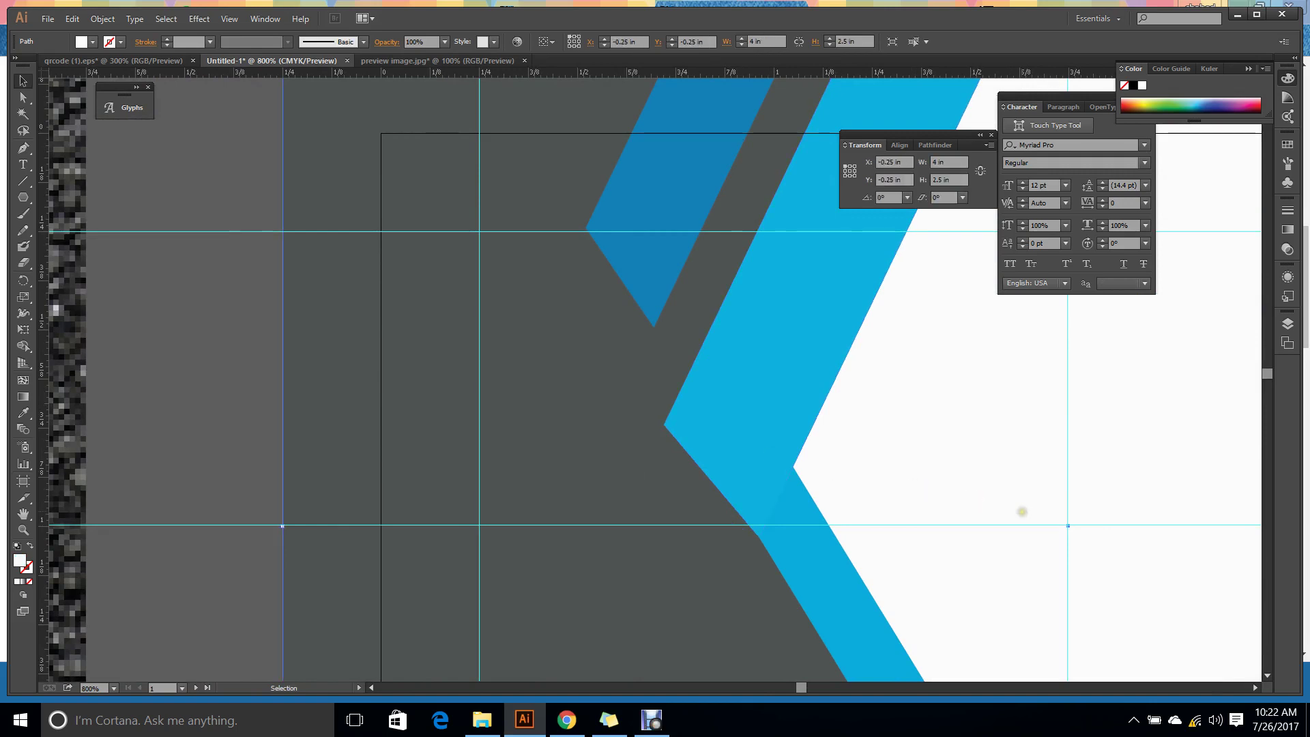
pyautogui.scroll(-3, 657, 468)
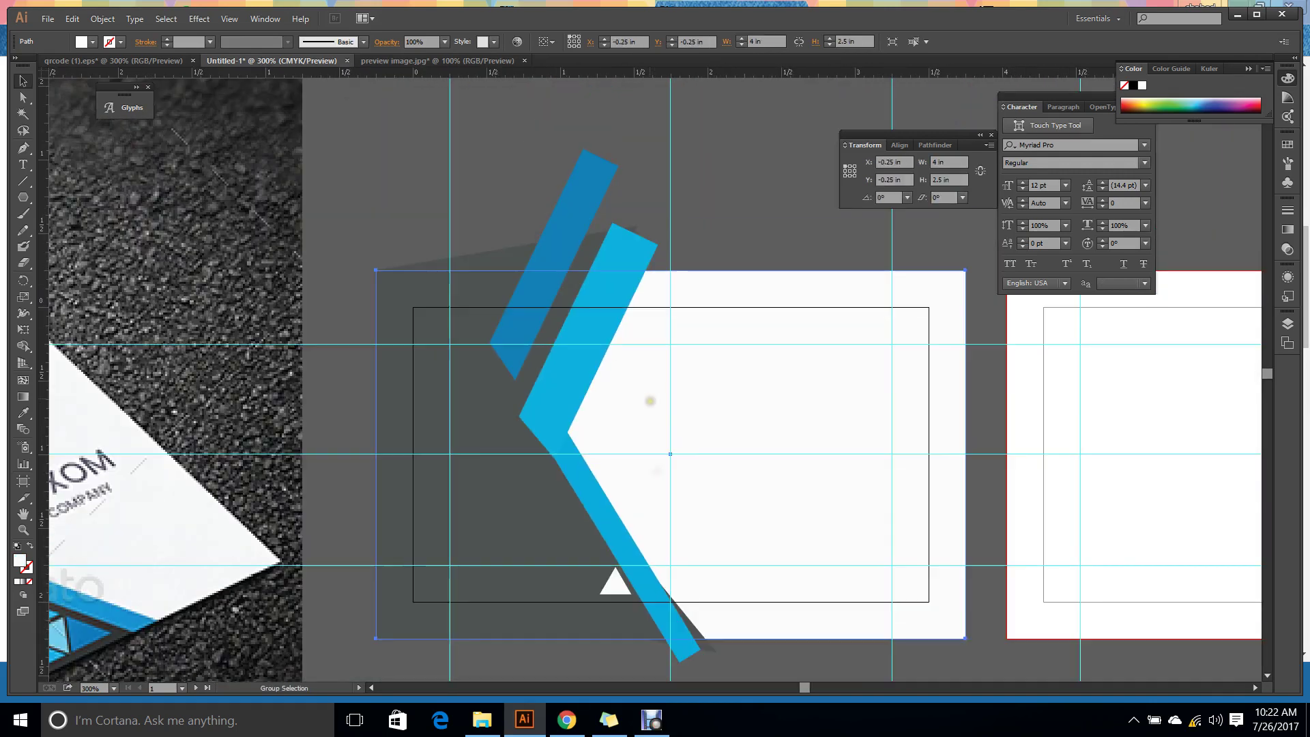
pyautogui.click(603, 310)
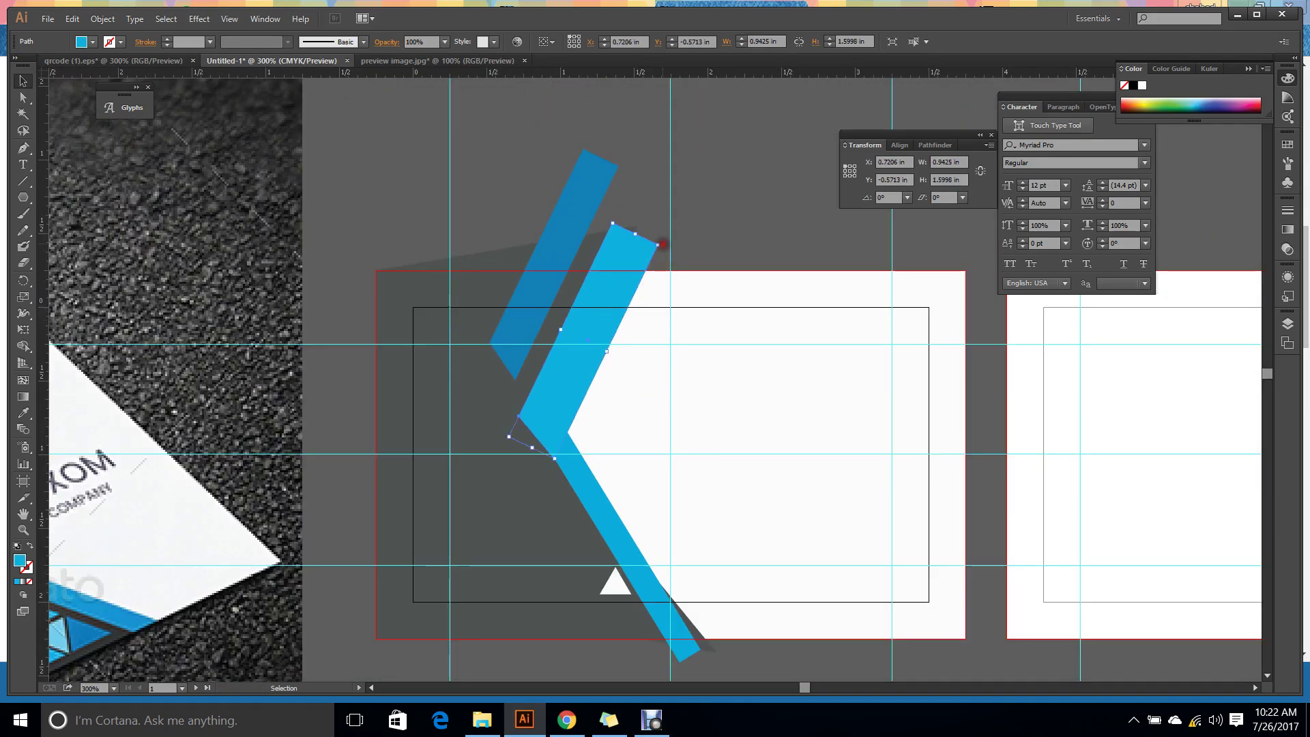
pyautogui.moveTo(658, 244); pyautogui.dragTo(679, 246)
pyautogui.scroll(3, 603, 455)
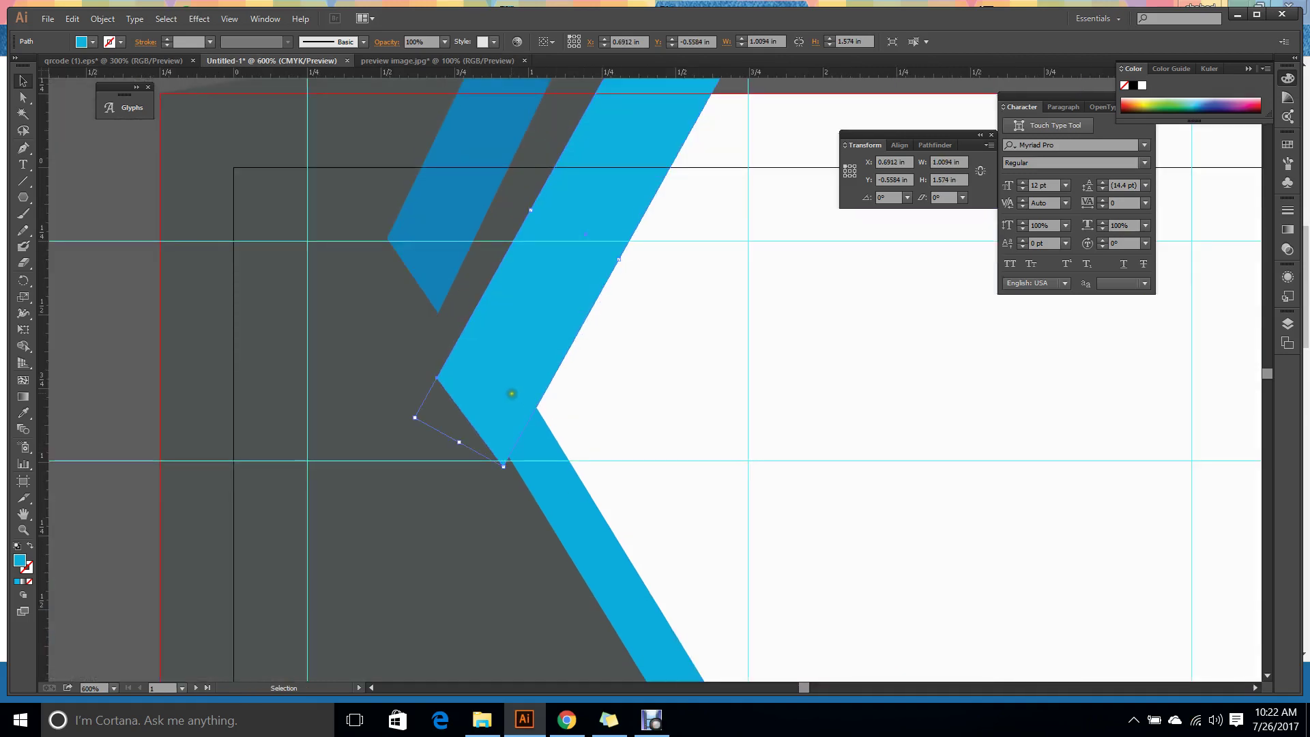
pyautogui.moveTo(511, 393); pyautogui.dragTo(518, 386)
pyautogui.click(686, 394)
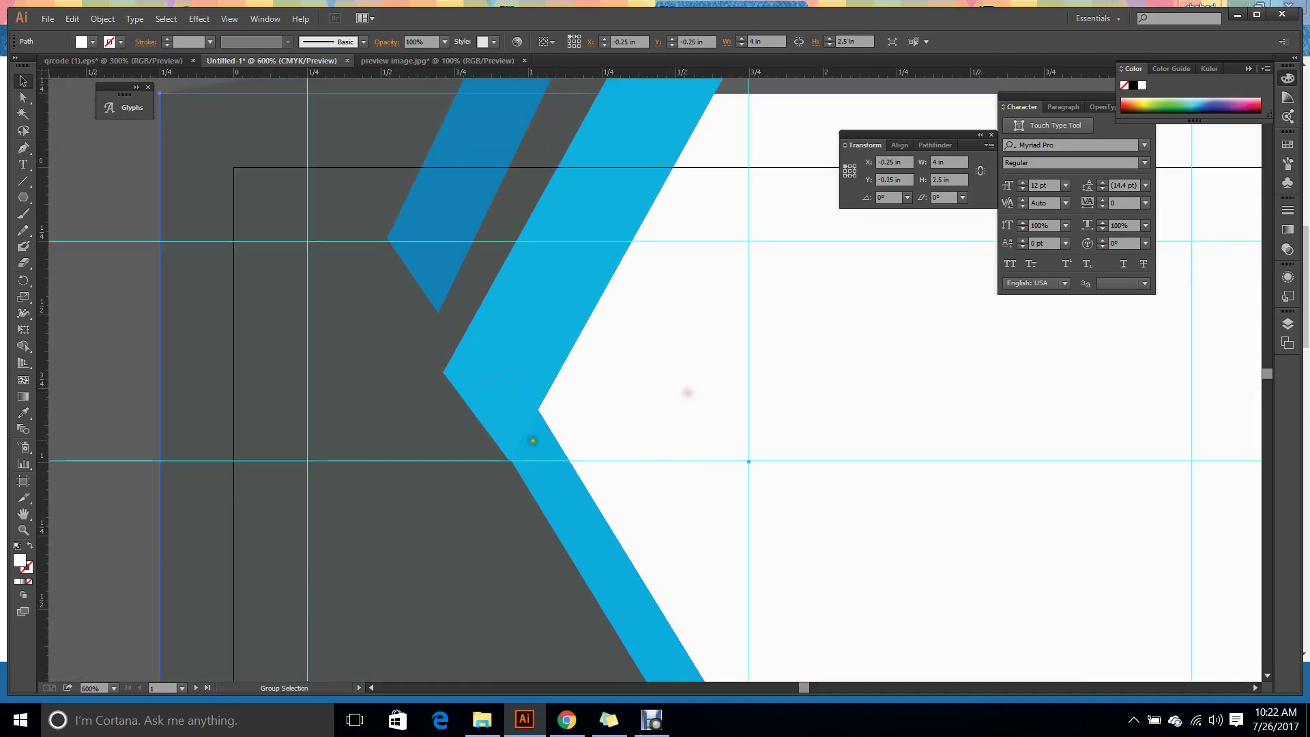
pyautogui.scroll(4, 524, 452)
pyautogui.moveTo(440, 349); pyautogui.dragTo(444, 353)
pyautogui.click(842, 378)
pyautogui.scroll(-6, 846, 396)
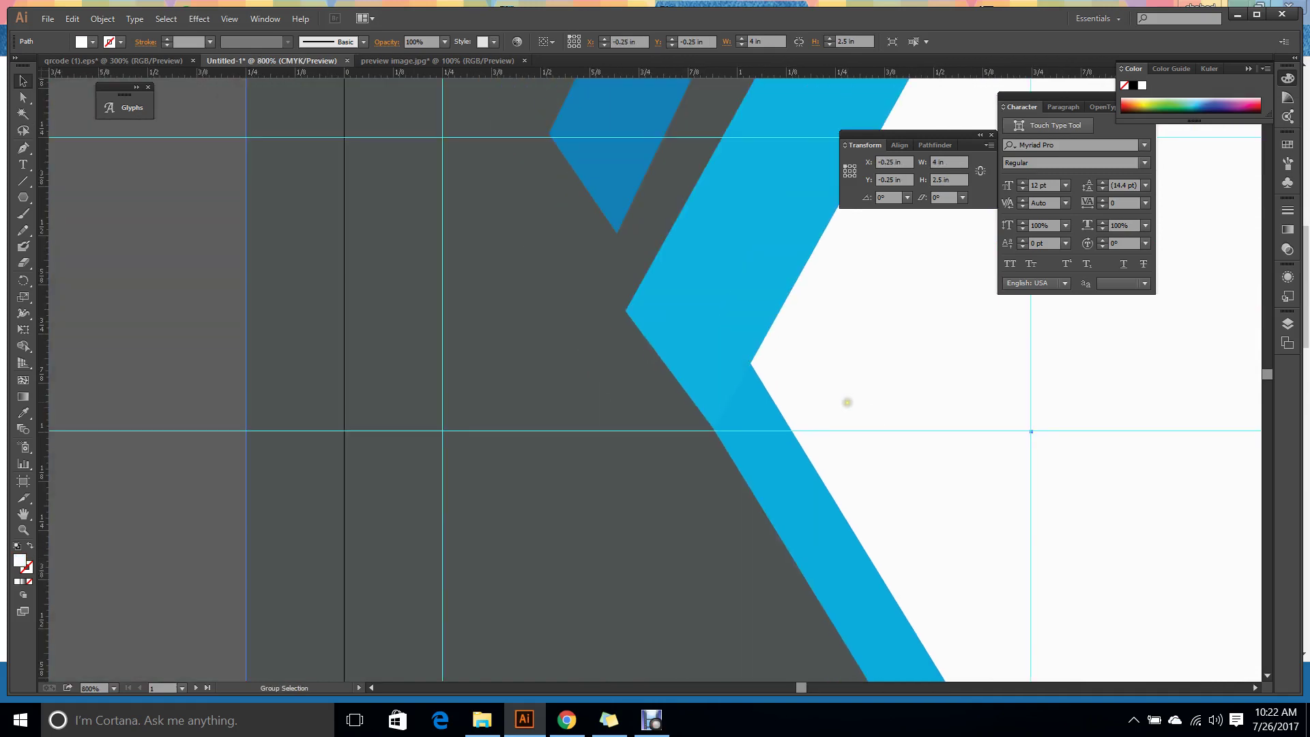
pyautogui.hscroll(3, 853, 413)
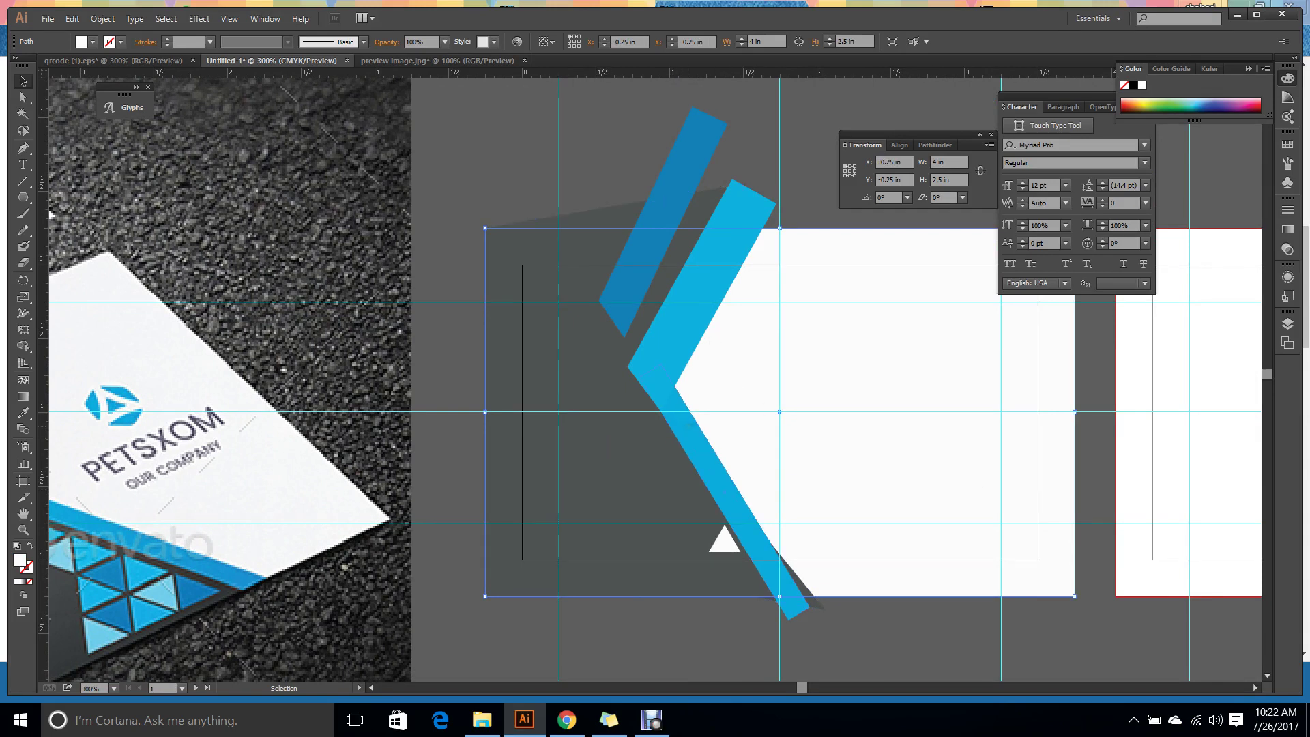
# Rotate the light-blue chevron to a new angle and shift it up and right.
pyautogui.click(723, 251)
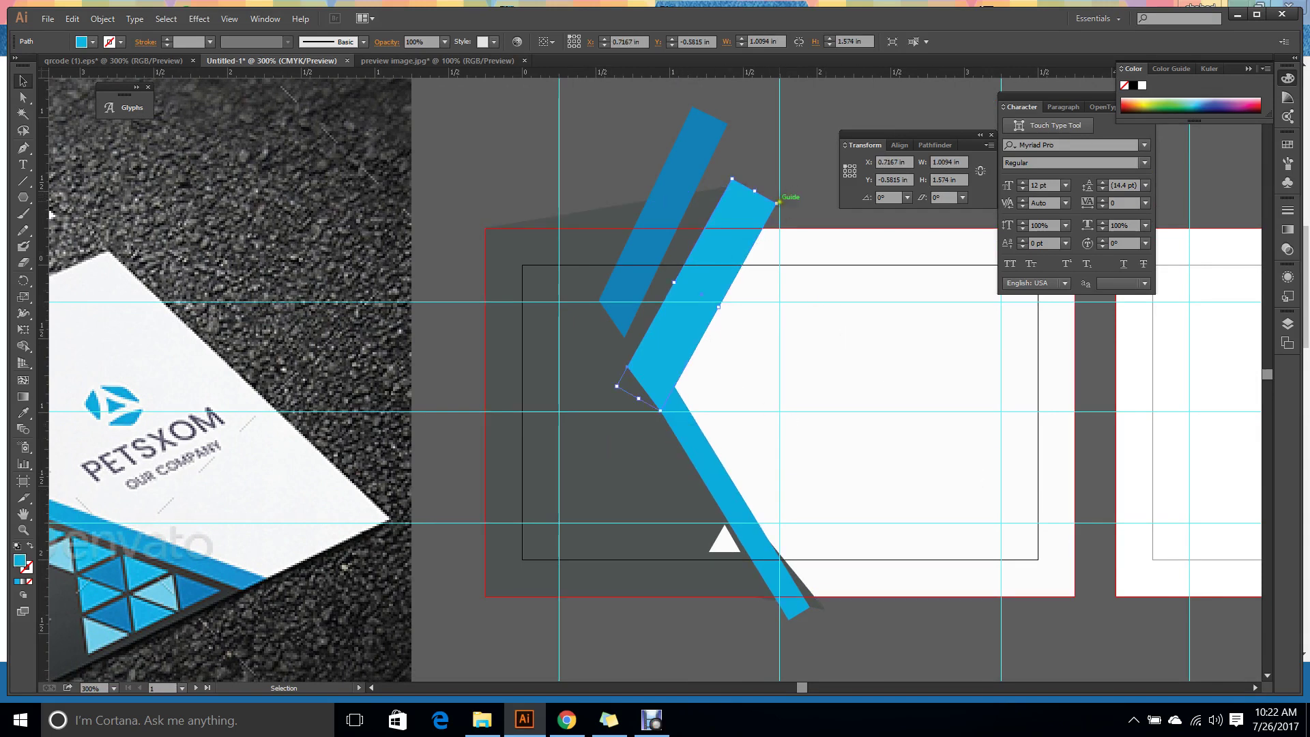
pyautogui.moveTo(778, 202); pyautogui.dragTo(788, 202)
pyautogui.scroll(2, 828, 362)
pyautogui.moveTo(525, 367); pyautogui.dragTo(534, 363)
pyautogui.scroll(4, 531, 302)
pyautogui.moveTo(420, 326); pyautogui.dragTo(427, 320)
pyautogui.click(874, 392)
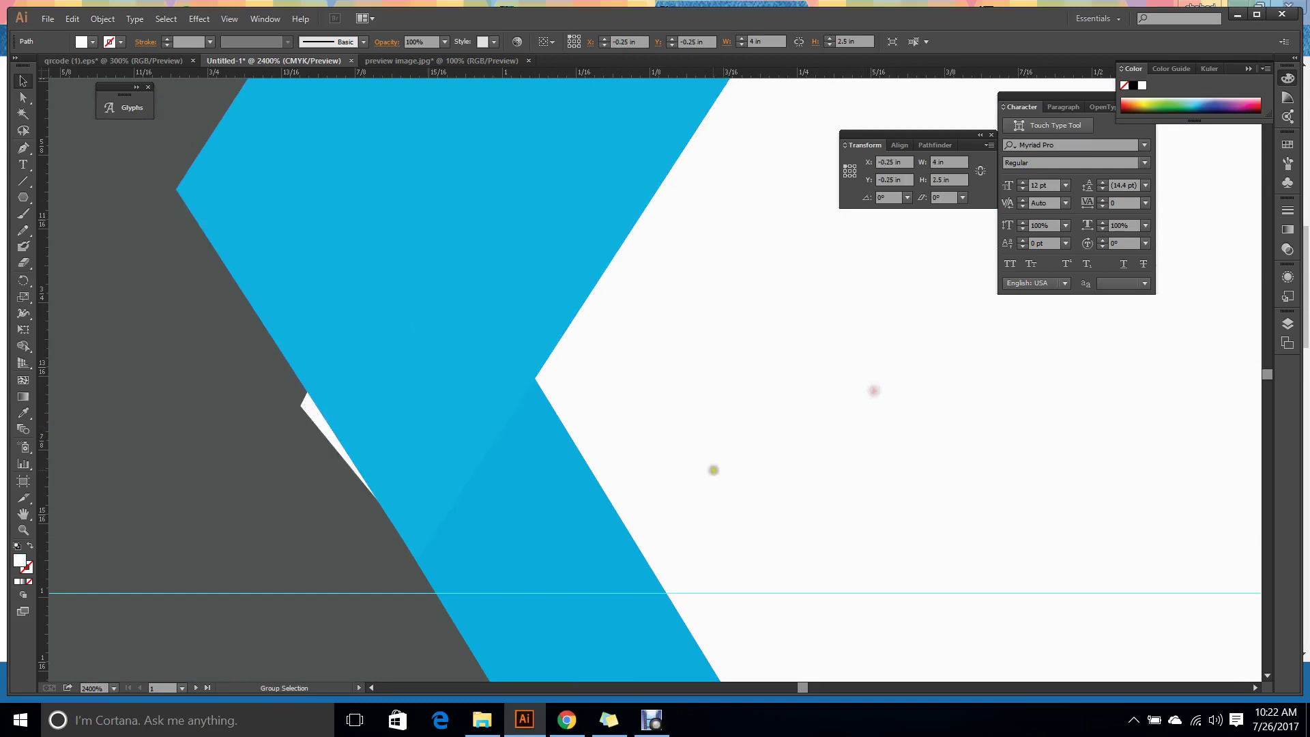
pyautogui.scroll(-3, 884, 479)
pyautogui.scroll(-3, 839, 465)
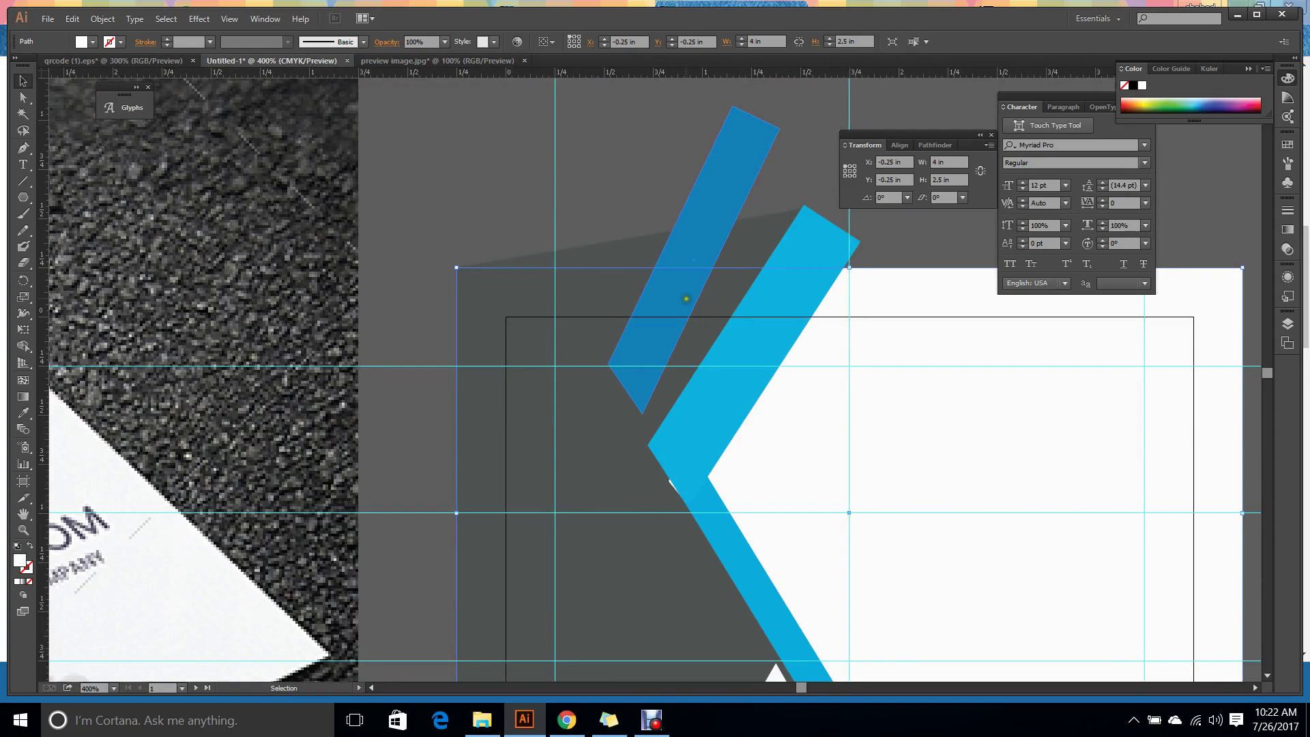
# Rotate the dark-blue parallelogram slightly clockwise and move it toward the chevron.
pyautogui.click(672, 293)
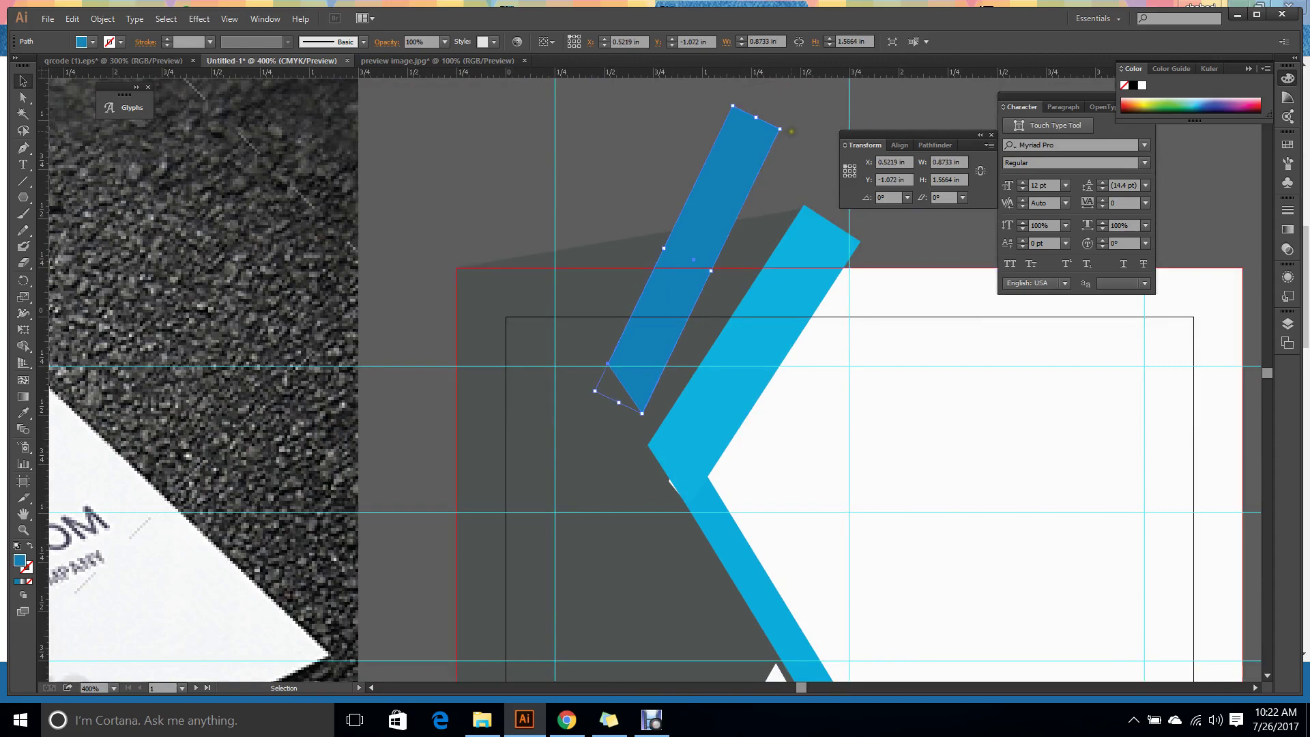
pyautogui.moveTo(786, 129); pyautogui.dragTo(800, 142)
pyautogui.scroll(1, 863, 340)
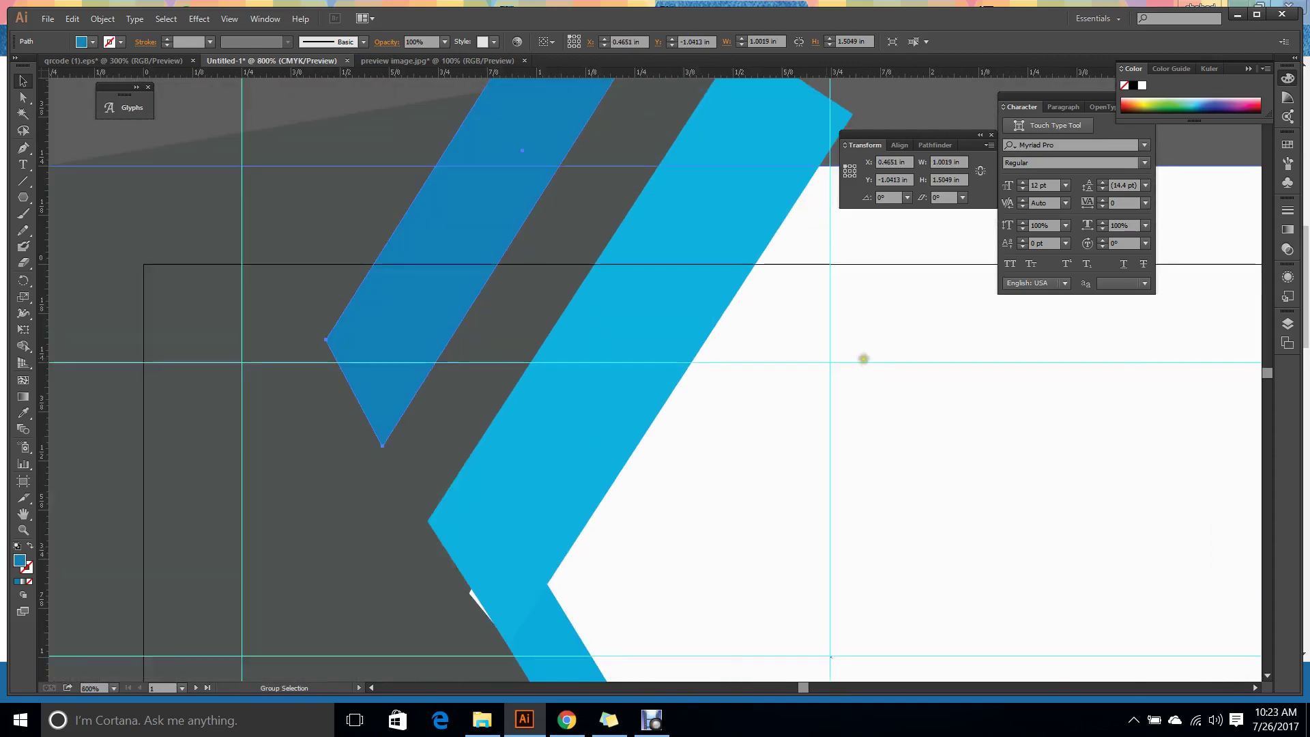
pyautogui.moveTo(663, 335); pyautogui.dragTo(670, 344)
pyautogui.moveTo(473, 320); pyautogui.dragTo(478, 331)
pyautogui.scroll(-5, 883, 500)
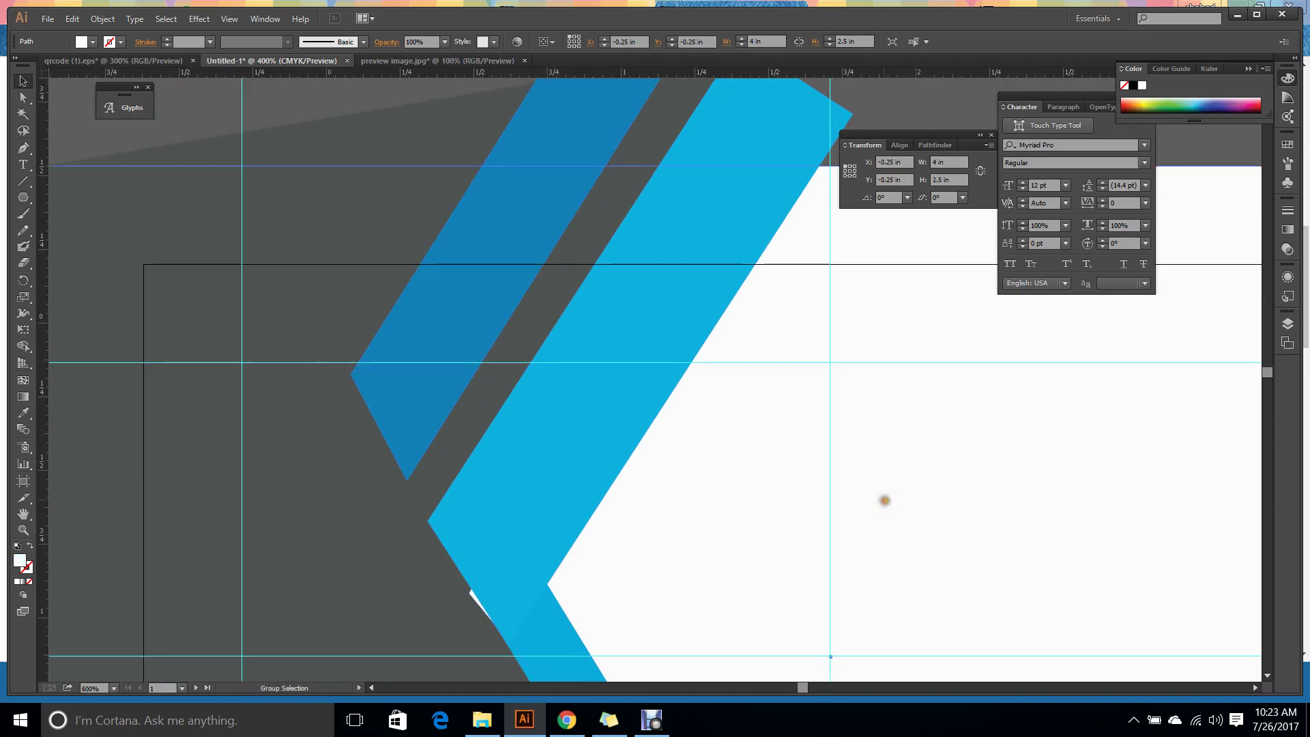
pyautogui.click(953, 550)
pyautogui.scroll(2, 954, 550)
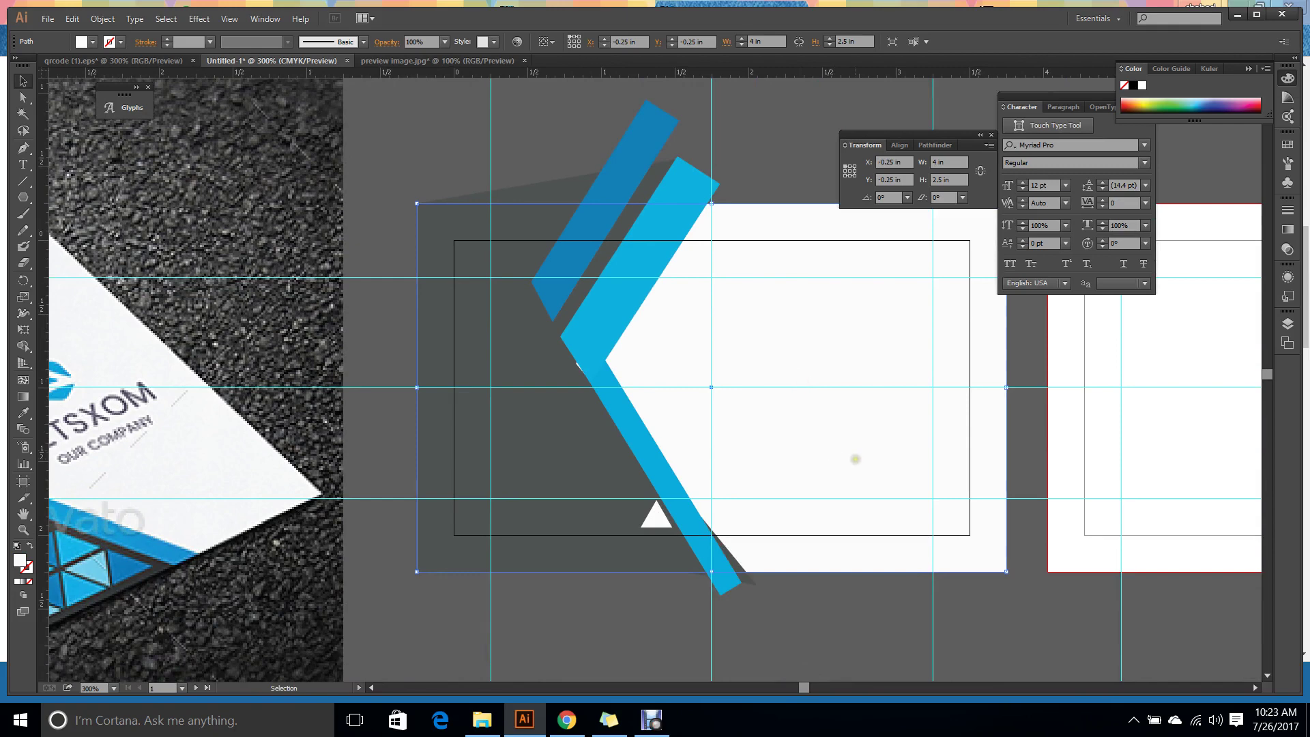
# Drag the grey shadow's anchors onto the guides so its lower corner ends at the card's bottom edge.
pyautogui.click(565, 412)
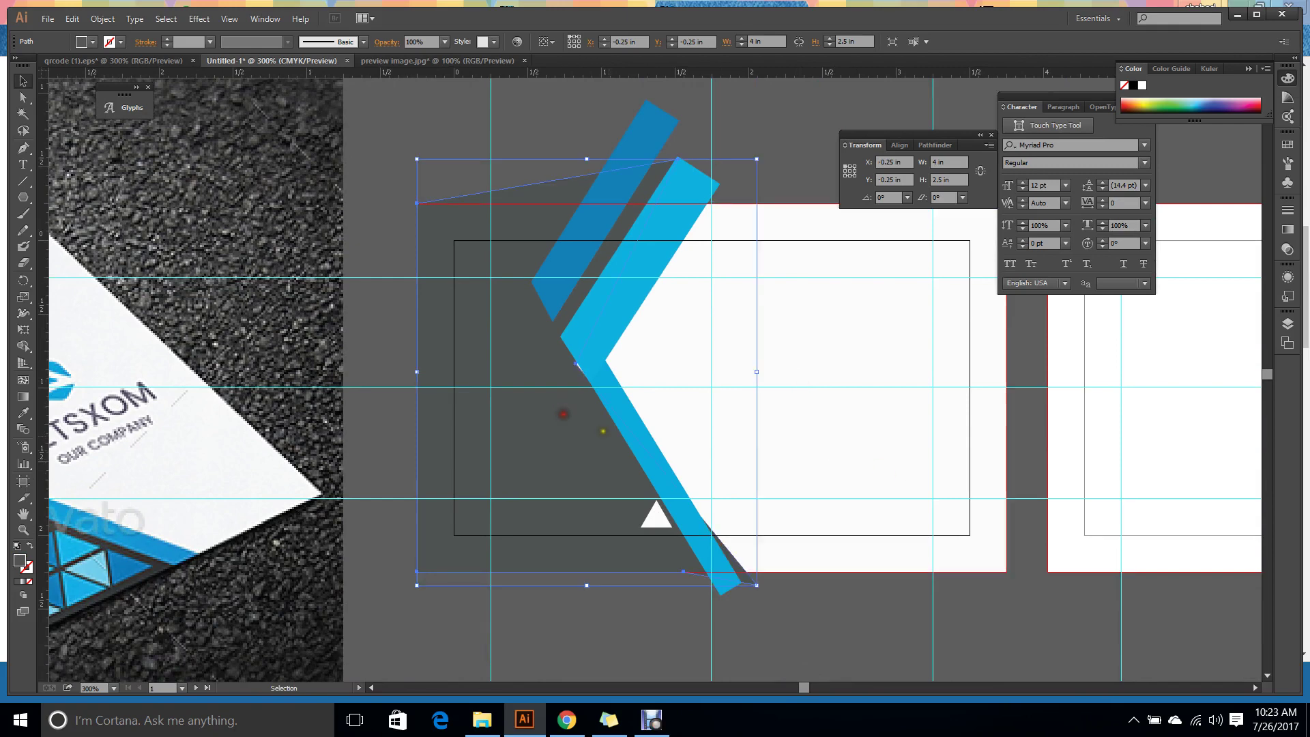
pyautogui.scroll(2, 604, 398)
pyautogui.click(28, 102)
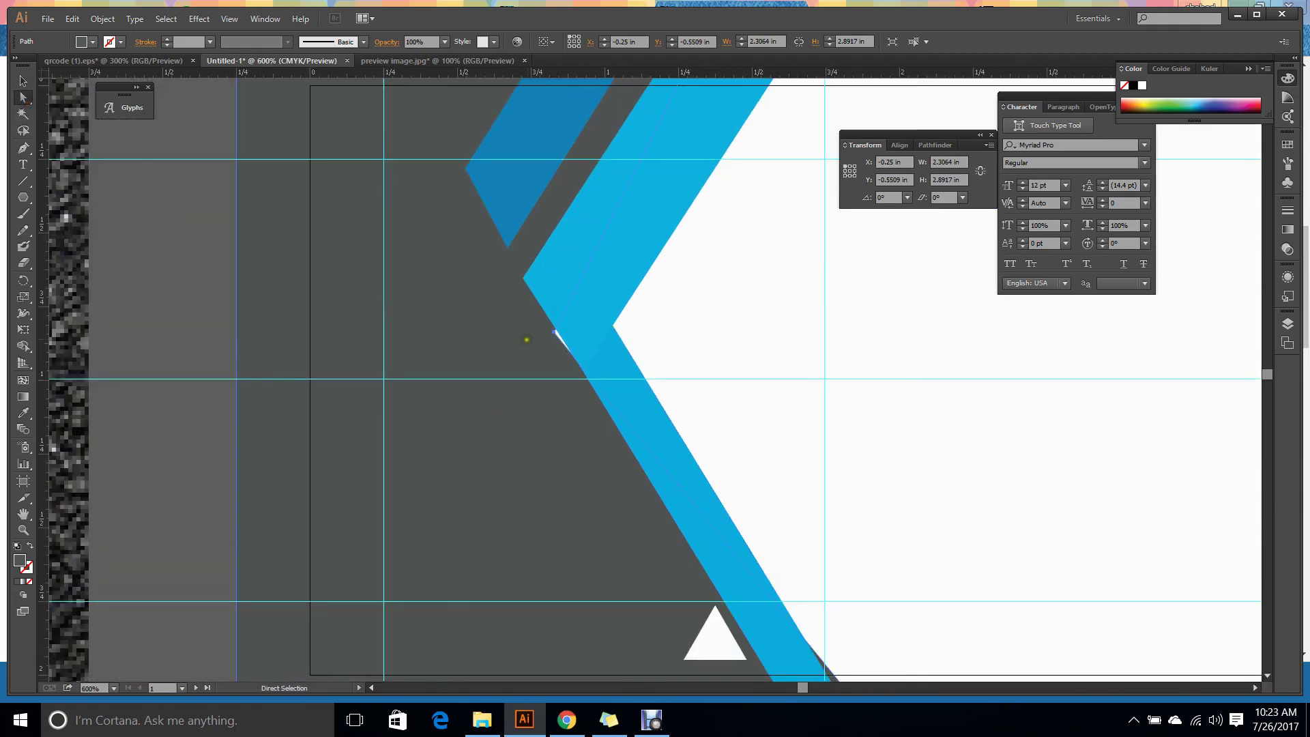
pyautogui.moveTo(556, 334); pyautogui.dragTo(826, 380)
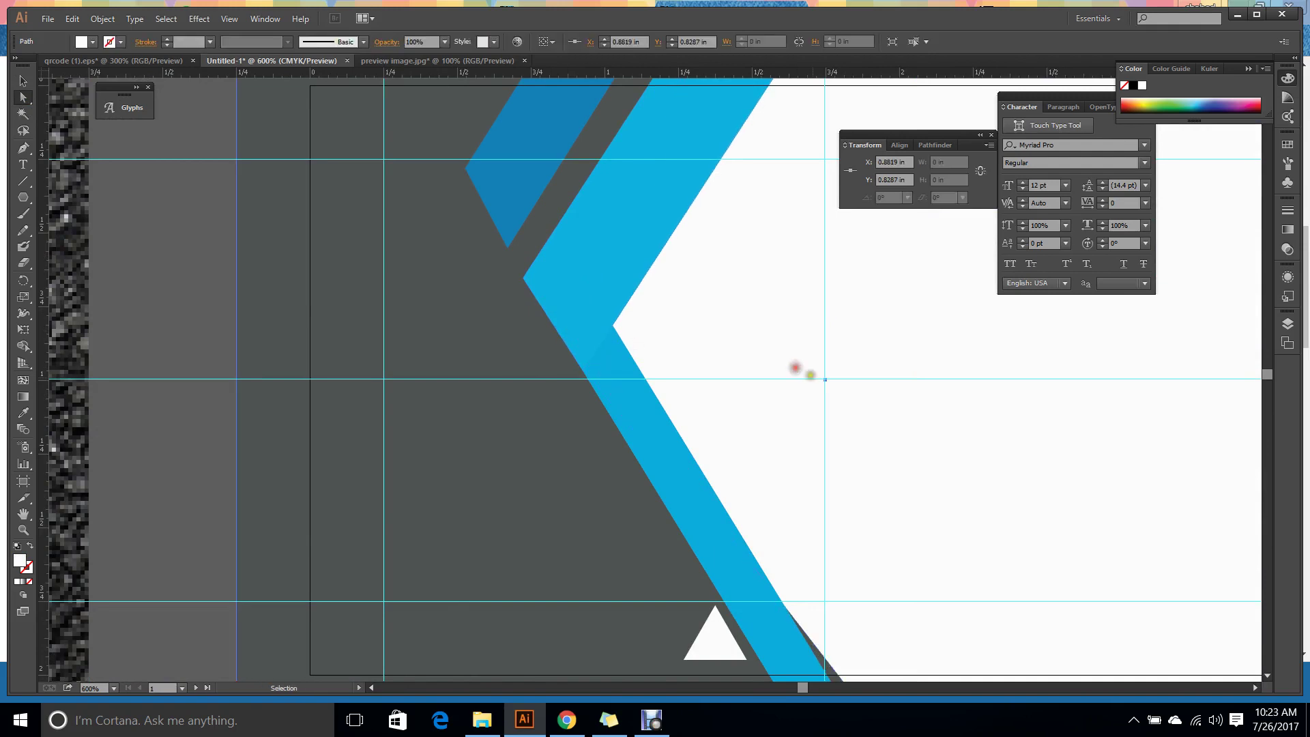
pyautogui.click(810, 375)
pyautogui.scroll(-3, 883, 410)
pyautogui.scroll(4, 904, 550)
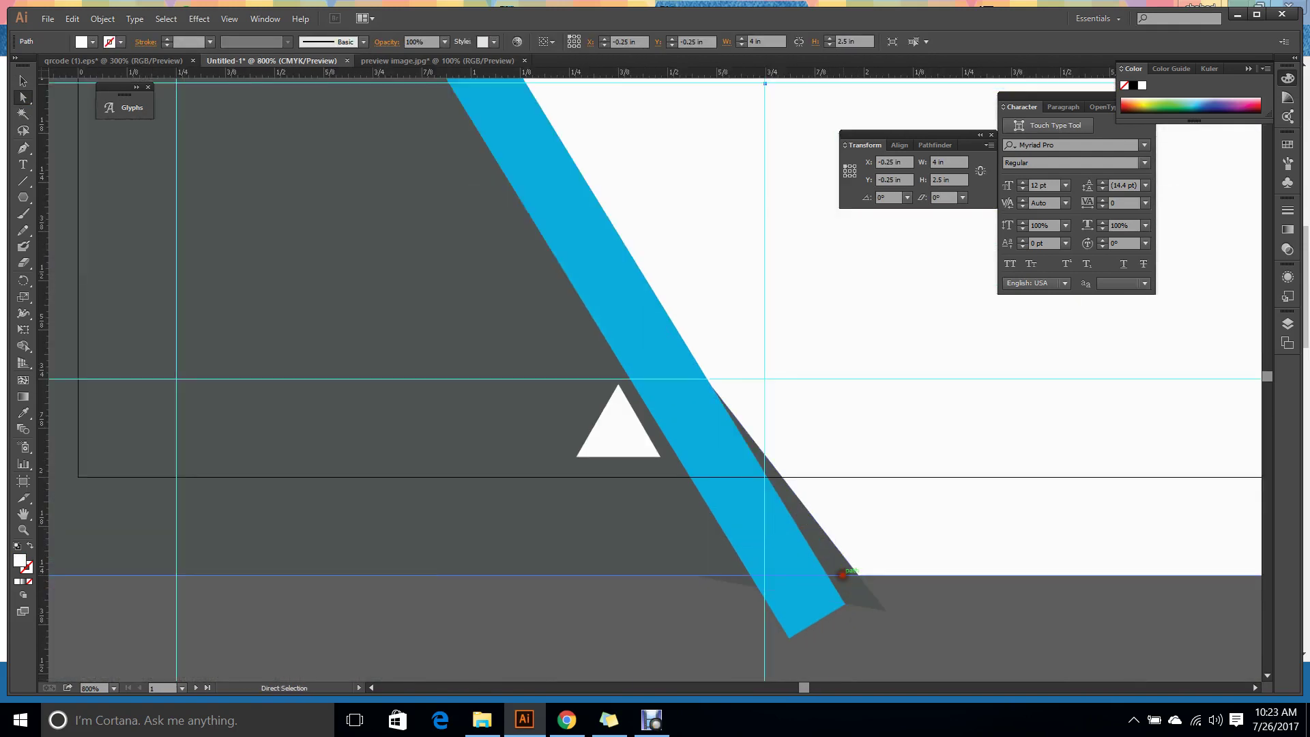
pyautogui.moveTo(880, 610); pyautogui.dragTo(937, 638)
pyautogui.click(937, 637)
pyautogui.scroll(-3, 937, 638)
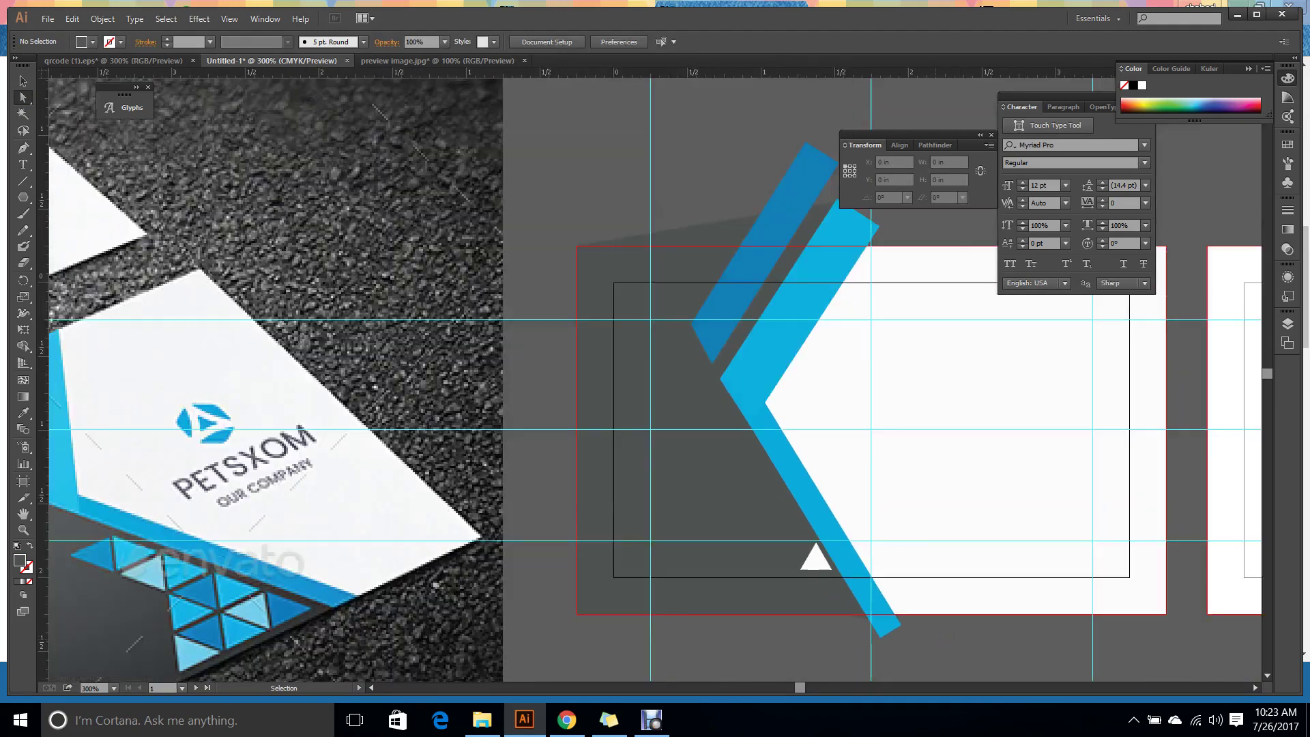
pyautogui.press('v')
pyautogui.scroll(2, 829, 478)
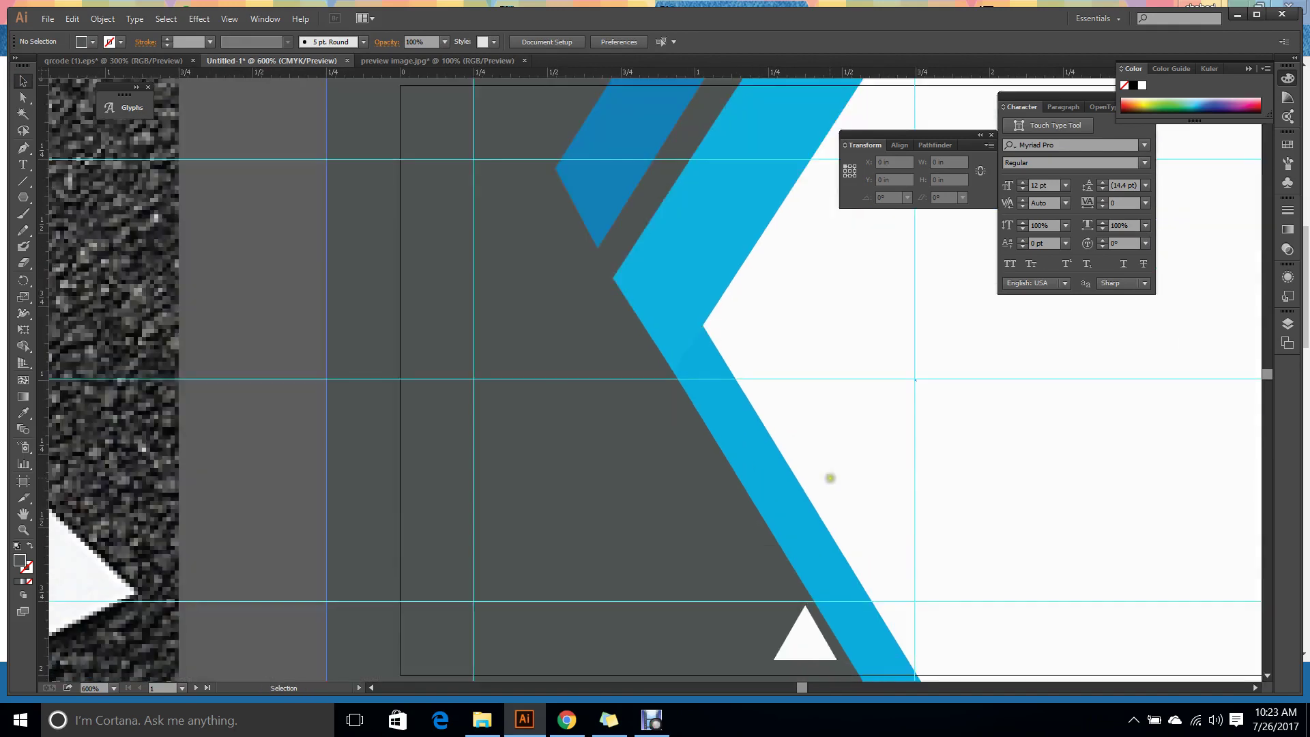
pyautogui.scroll(-3, 819, 416)
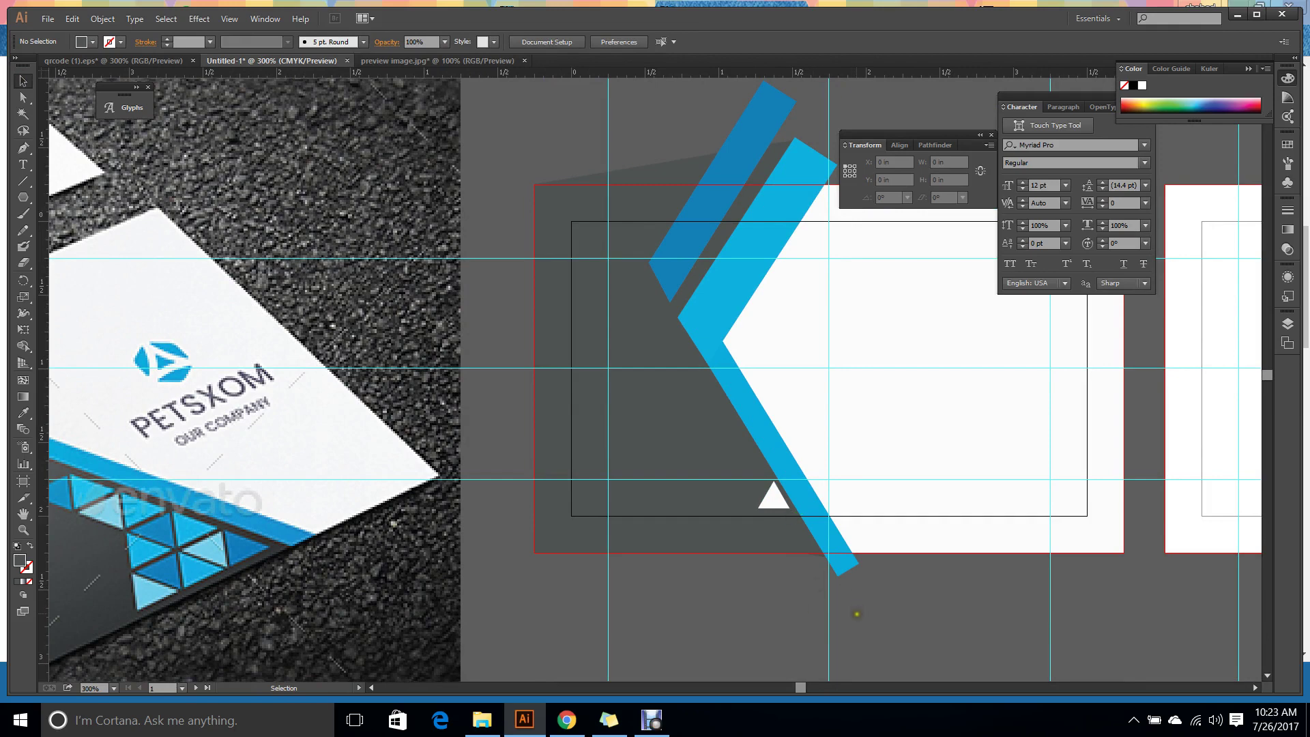
pyautogui.scroll(3, 794, 623)
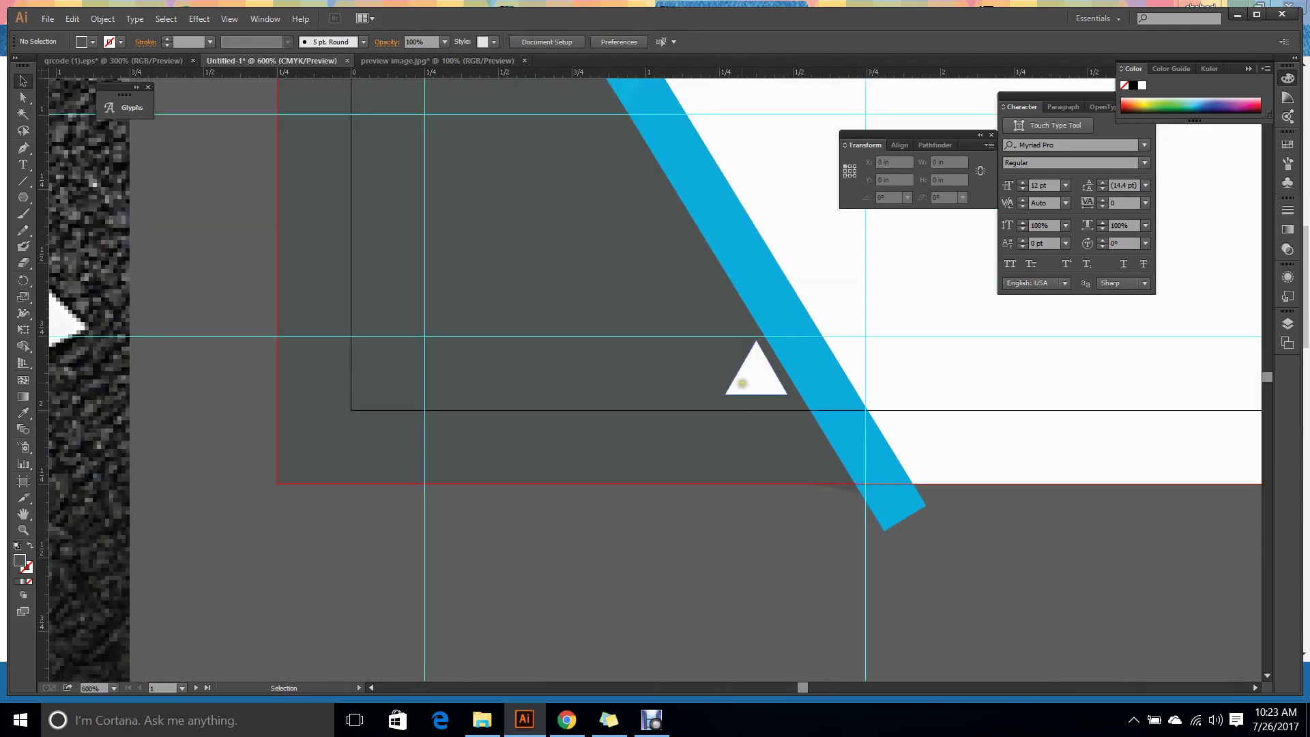
# Copy the white triangle to the left to complete a bottom row of three triangles.
pyautogui.moveTo(743, 384); pyautogui.dragTo(608, 390)
pyautogui.click(696, 546)
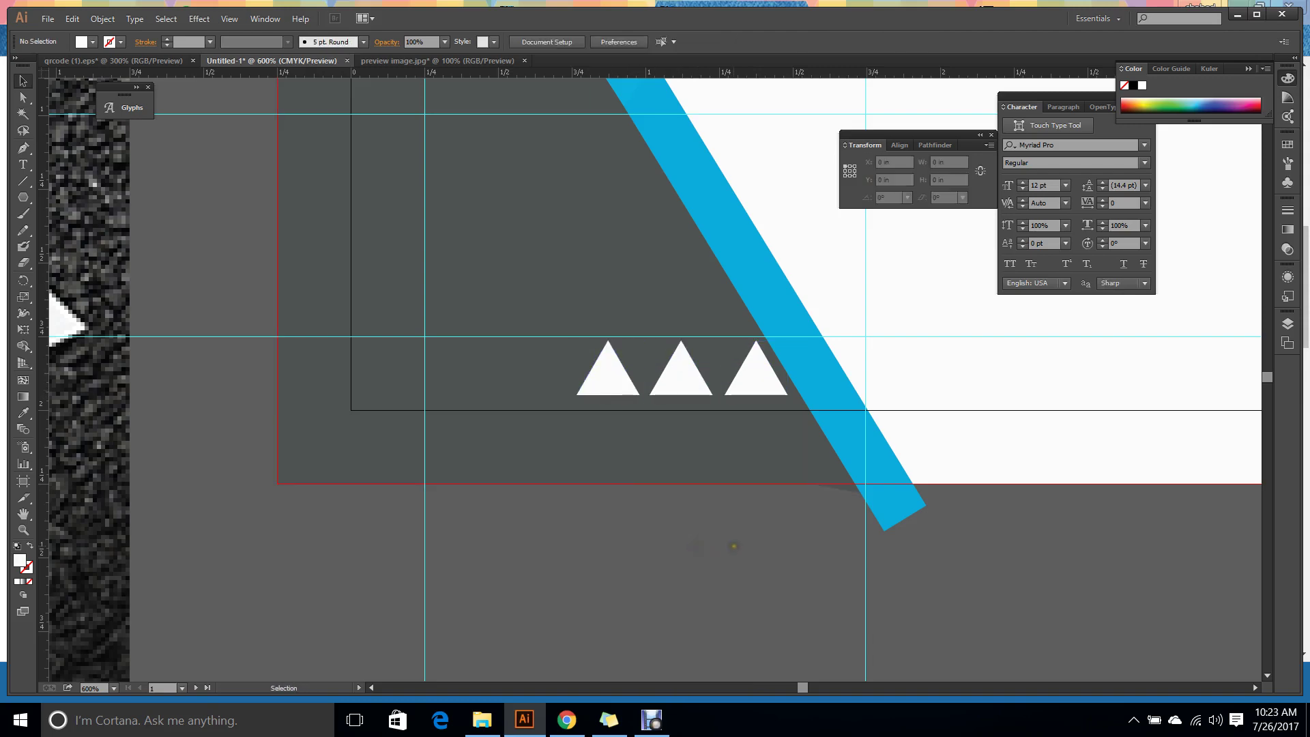
pyautogui.scroll(-2, 692, 491)
pyautogui.moveTo(693, 471); pyautogui.dragTo(1003, 536)
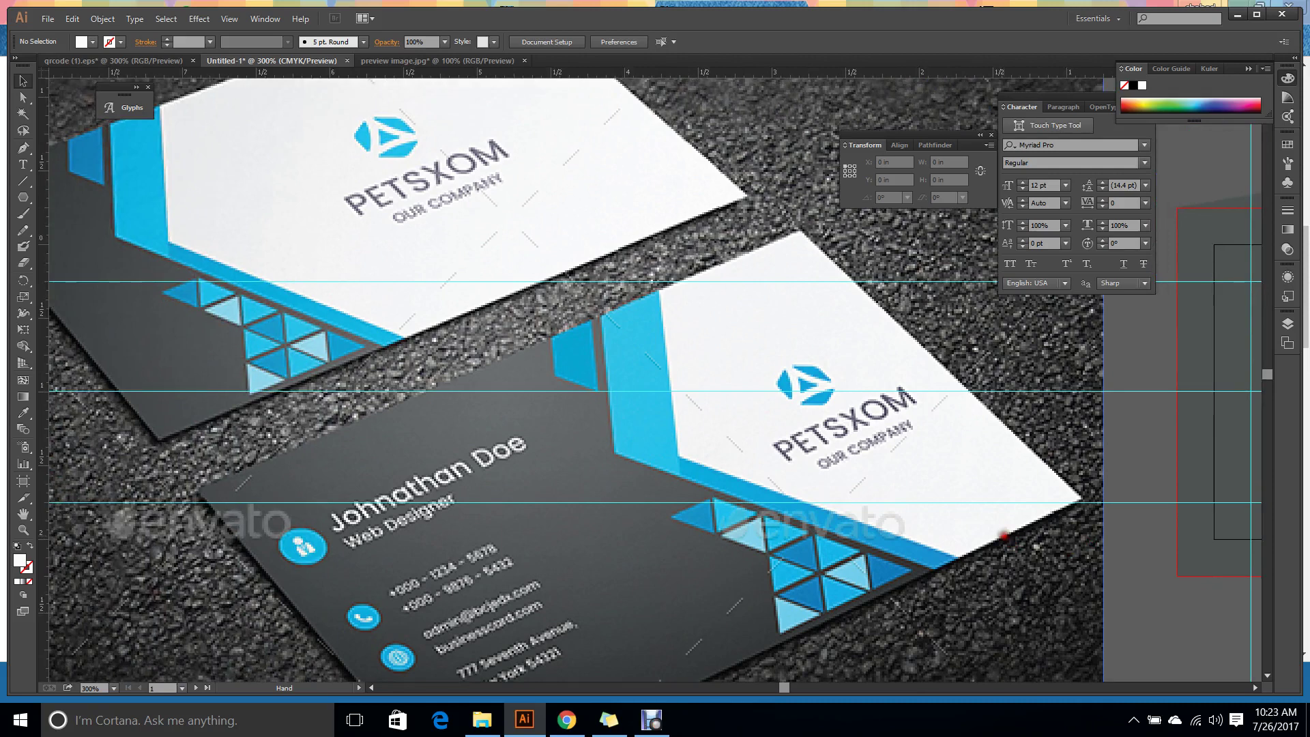
pyautogui.moveTo(1004, 535); pyautogui.dragTo(687, 536)
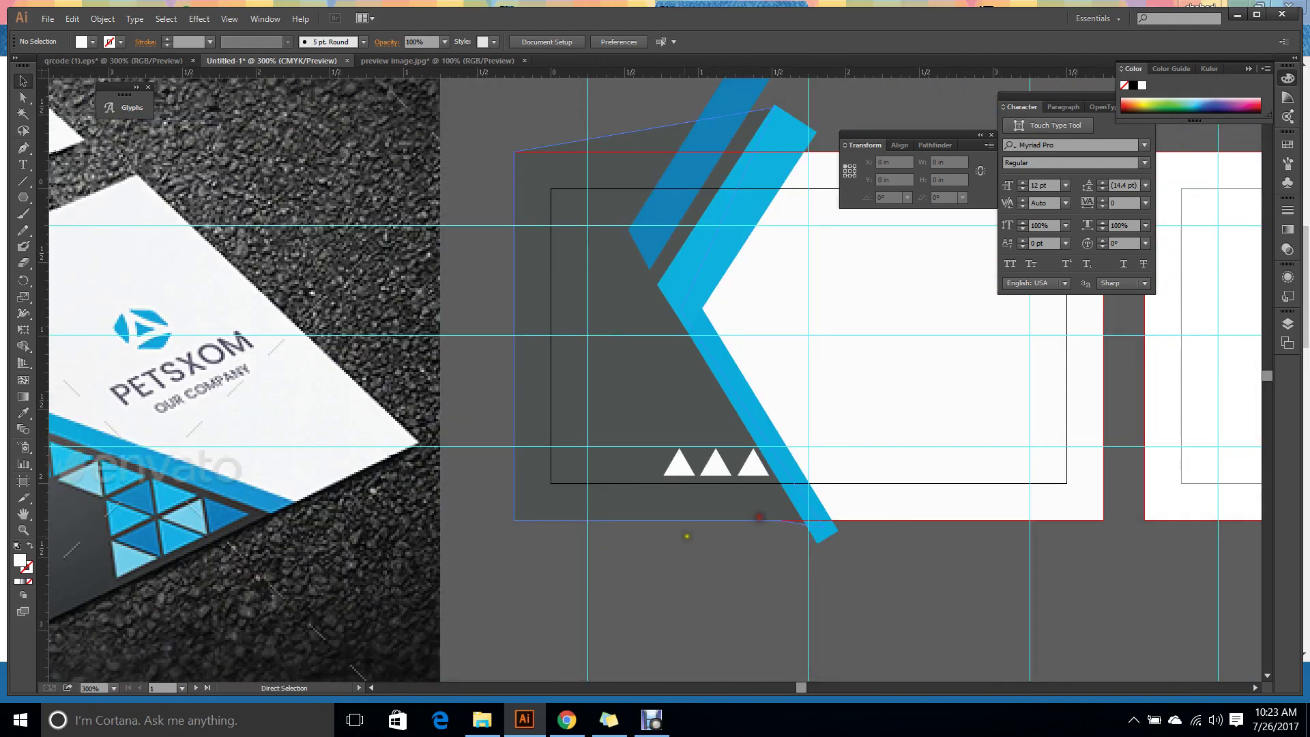
pyautogui.scroll(2, 687, 536)
# Copy two of the bottom triangles upward to start a second row.
pyautogui.press('v')
pyautogui.click(678, 395)
pyautogui.click(731, 402)
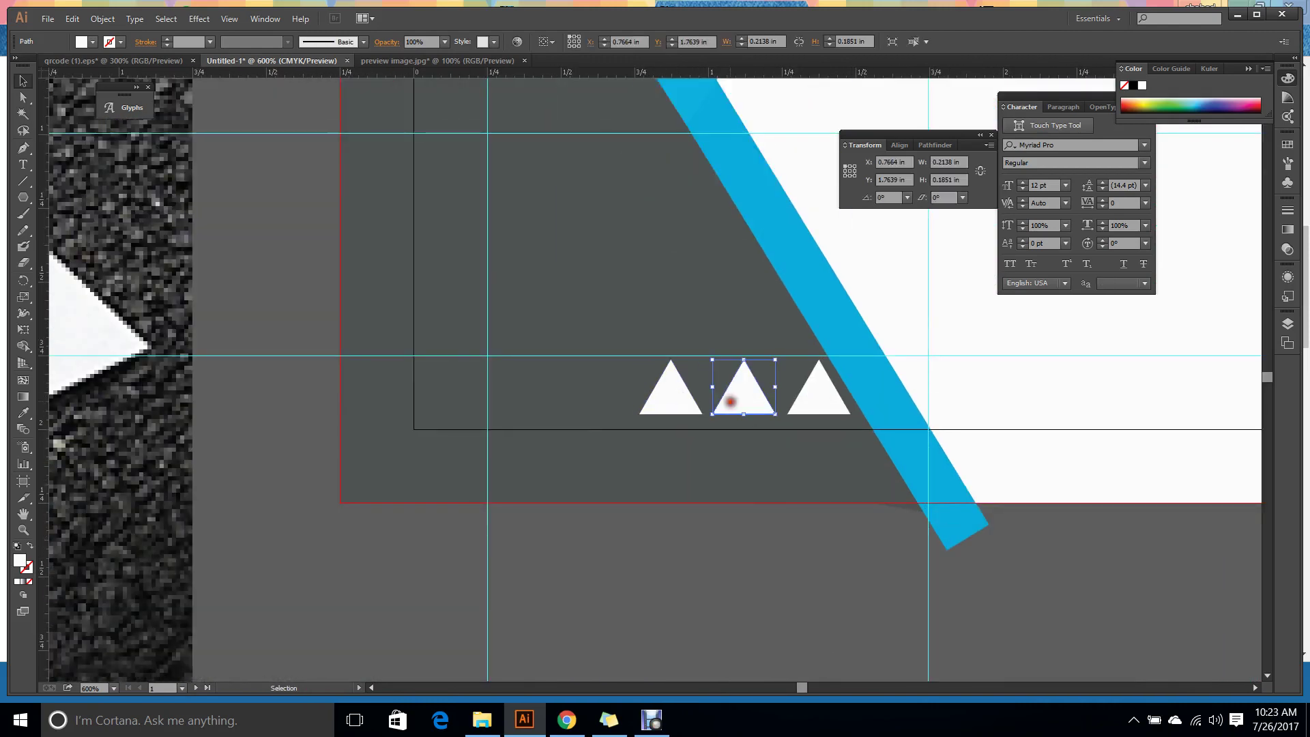
pyautogui.keyDown('shift'); pyautogui.click(682, 402); pyautogui.keyUp('shift')
pyautogui.moveTo(682, 402); pyautogui.dragTo(656, 308)
# Select the upper-right and upper-left copied triangles together.
pyautogui.rightClick(655, 308)
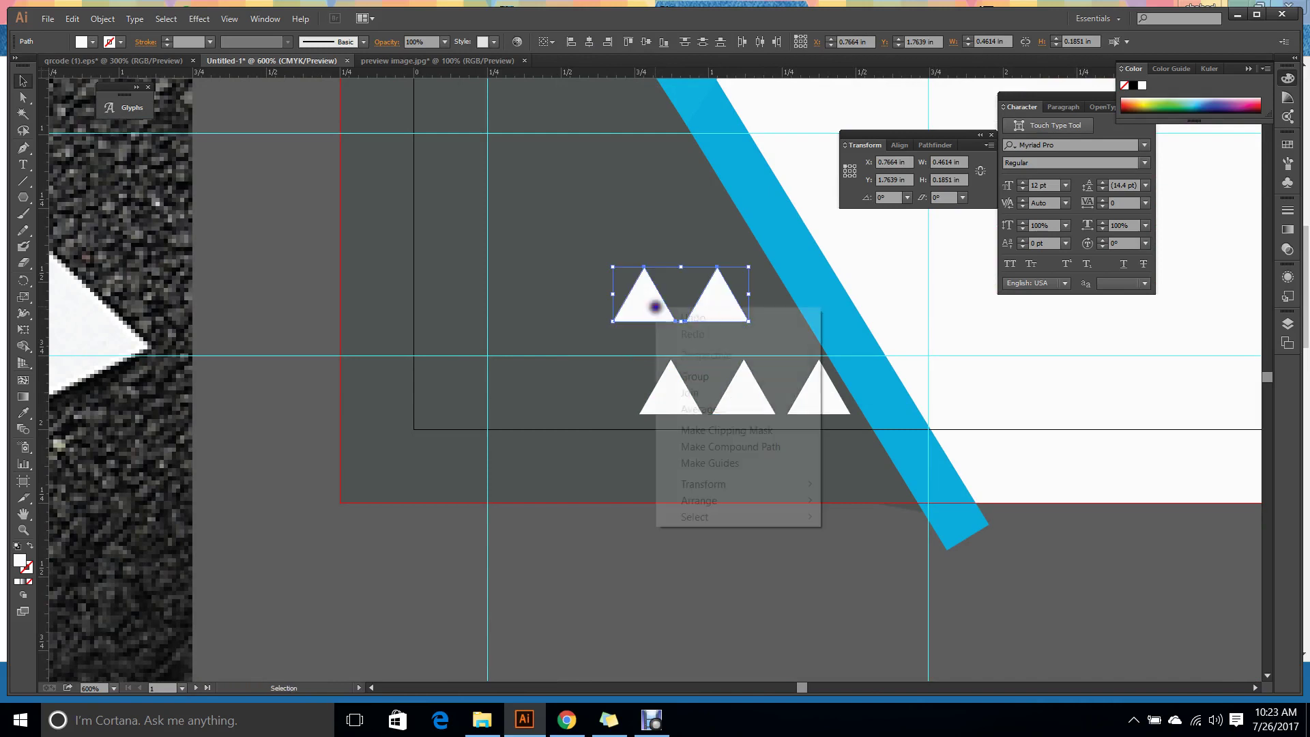
pyautogui.click(623, 582)
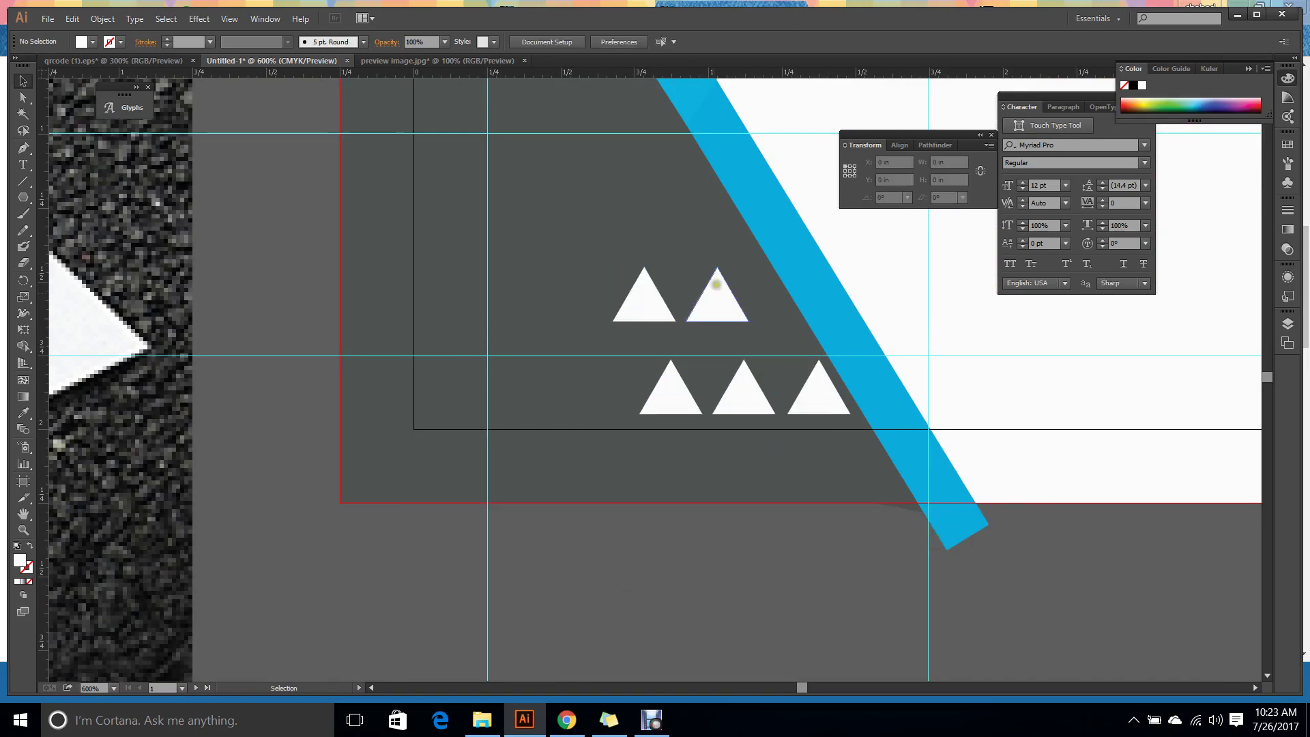
pyautogui.click(710, 296)
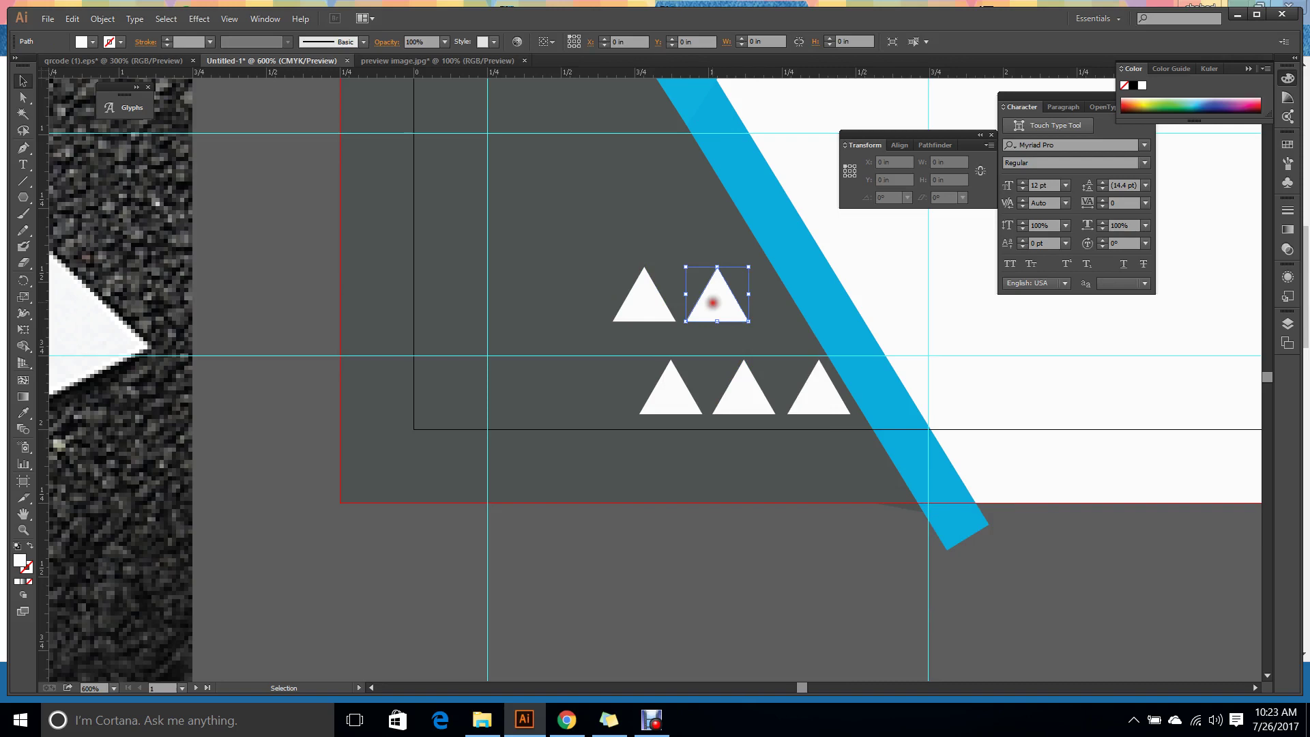
pyautogui.keyDown('shift'); pyautogui.click(649, 301); pyautogui.keyUp('shift')
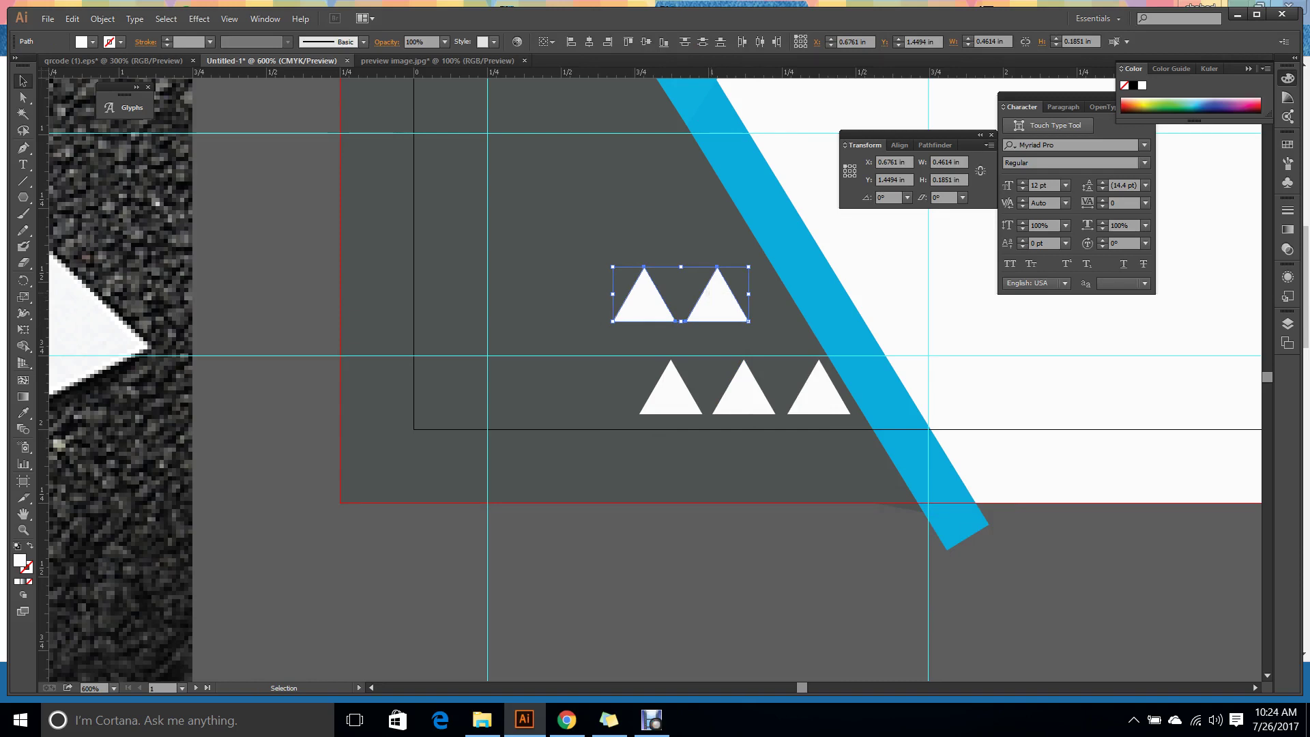
# Reflect the two upper triangles across the horizontal axis so they point down.
pyautogui.rightClick(711, 294)
pyautogui.moveTo(838, 482)
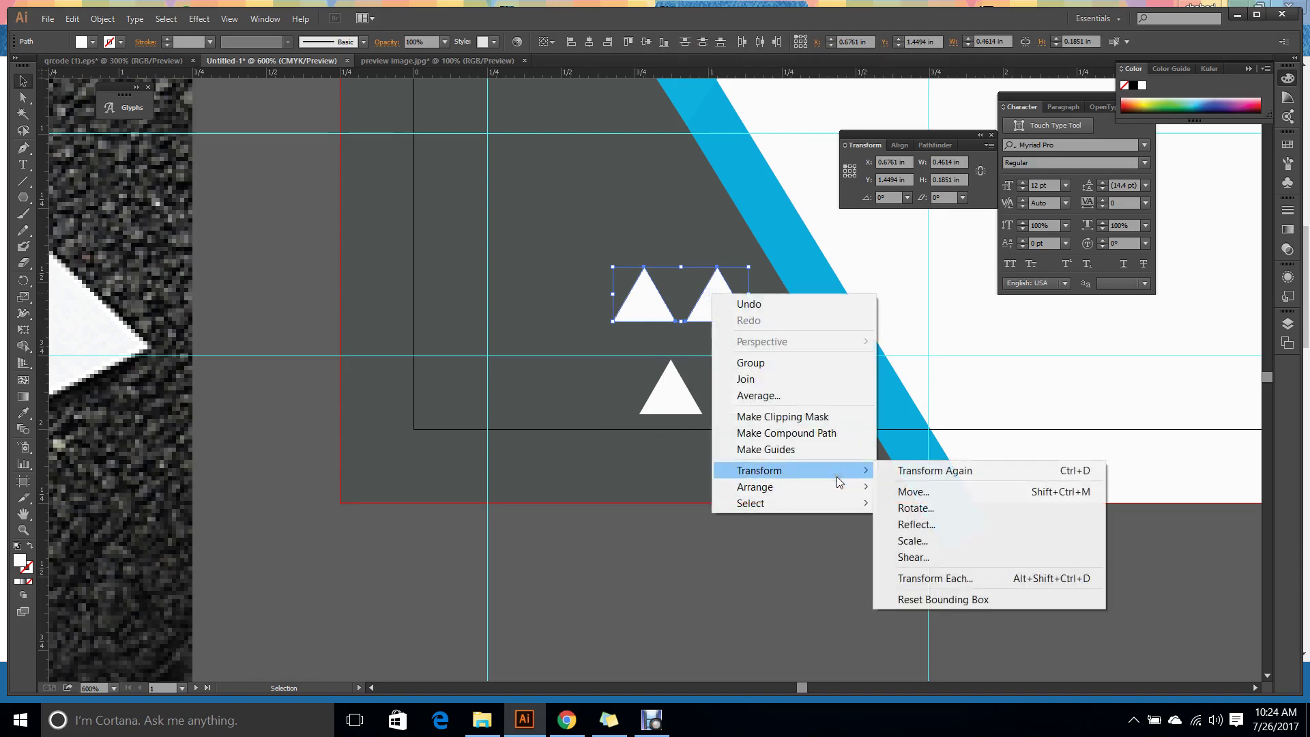
pyautogui.click(980, 529)
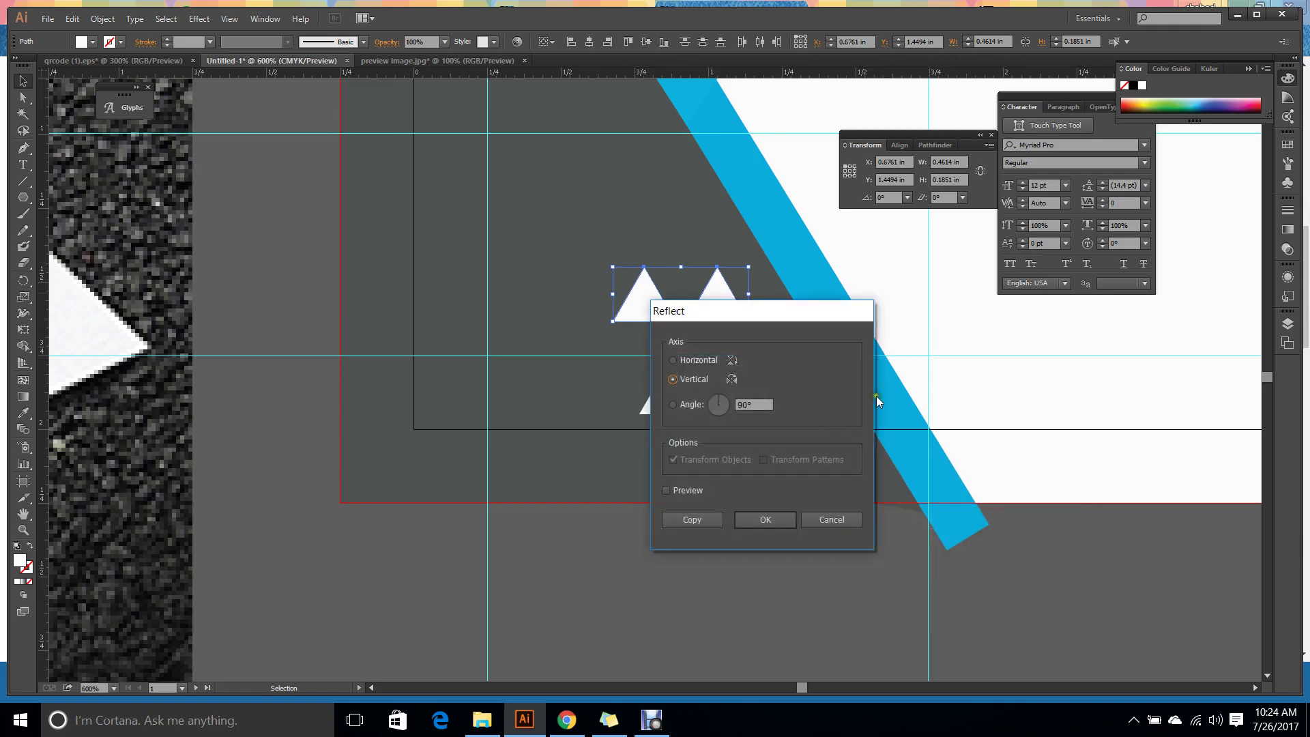
pyautogui.moveTo(809, 315); pyautogui.dragTo(1073, 219)
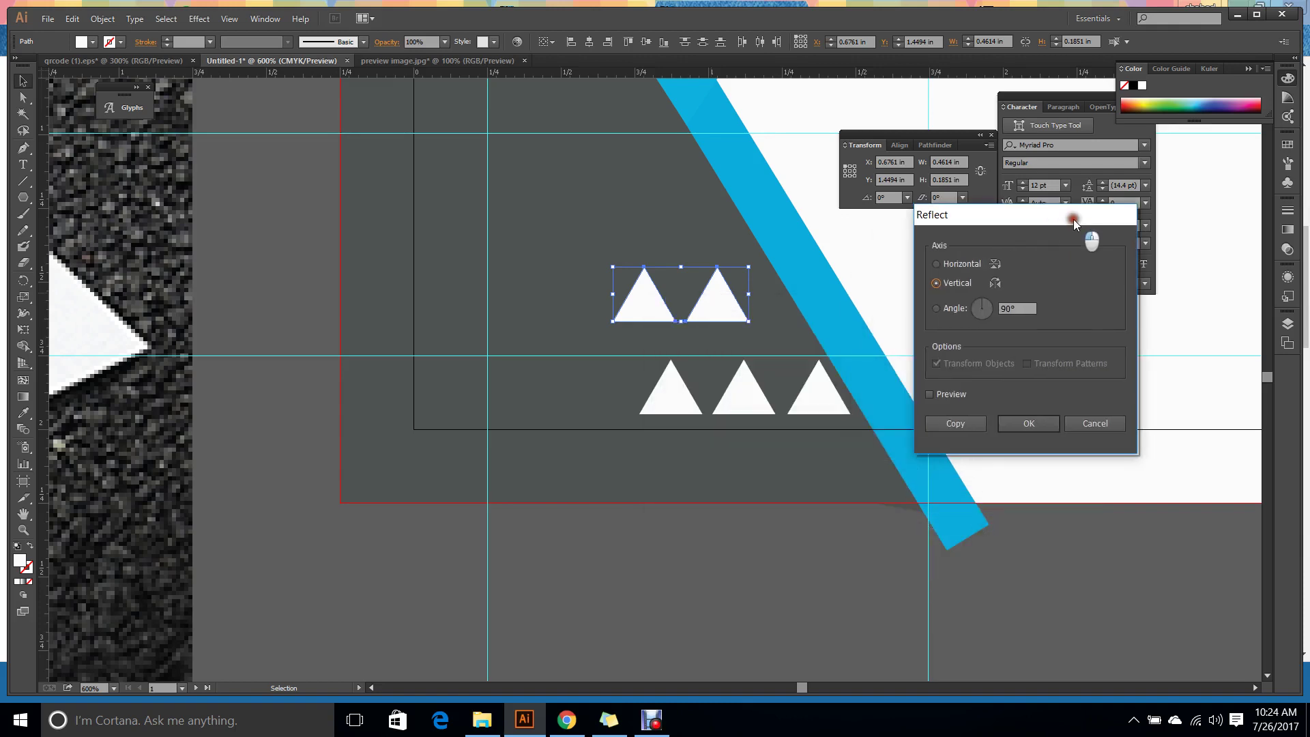
pyautogui.click(949, 395)
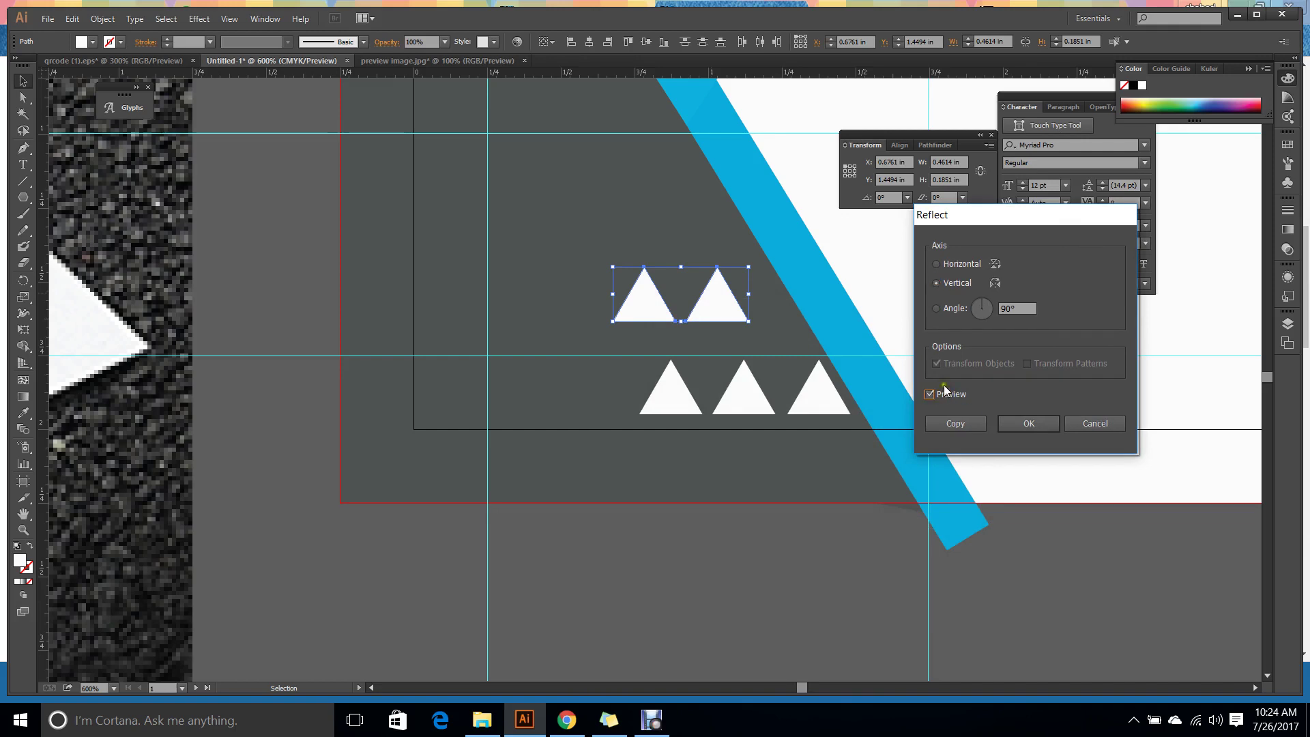
pyautogui.click(959, 264)
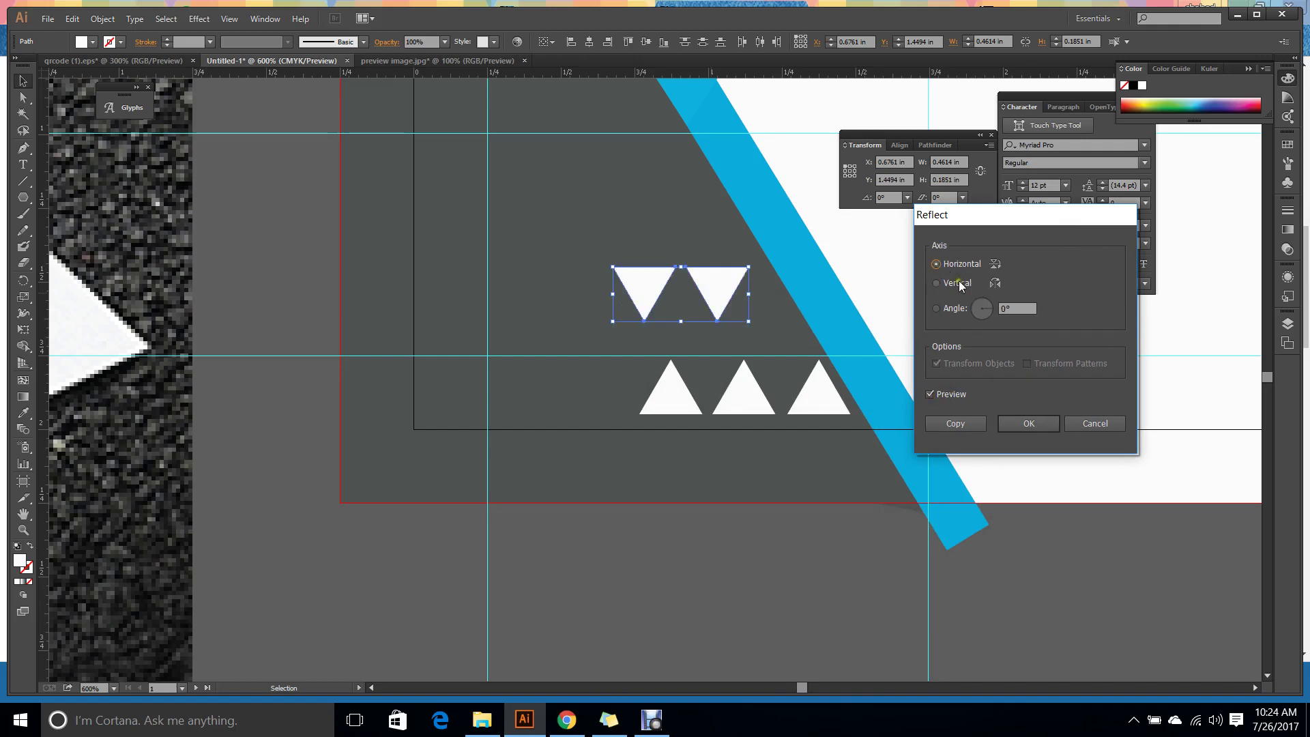
pyautogui.click(962, 279)
pyautogui.click(962, 266)
pyautogui.click(1032, 423)
# Slot the flipped triangles between the lower ones and distribute all five horizontally by center.
pyautogui.moveTo(718, 295); pyautogui.dragTo(786, 363)
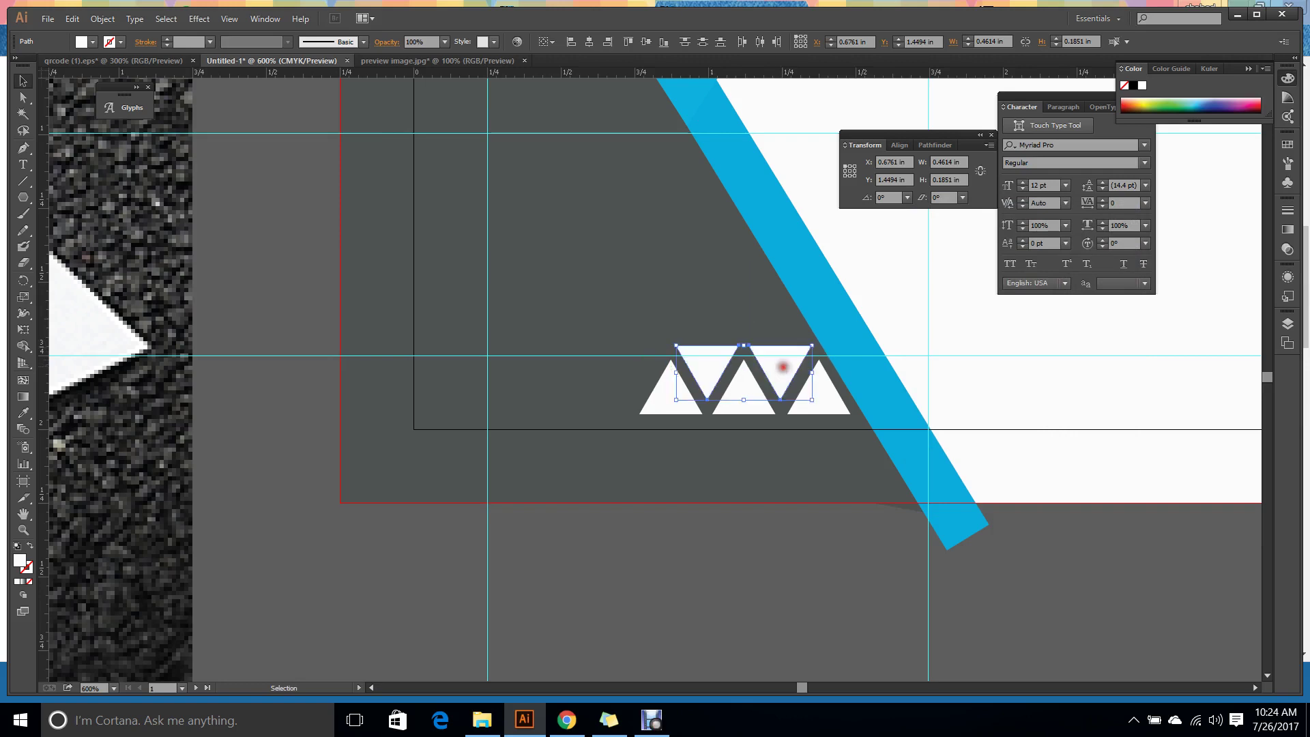
pyautogui.click(817, 536)
pyautogui.click(791, 380)
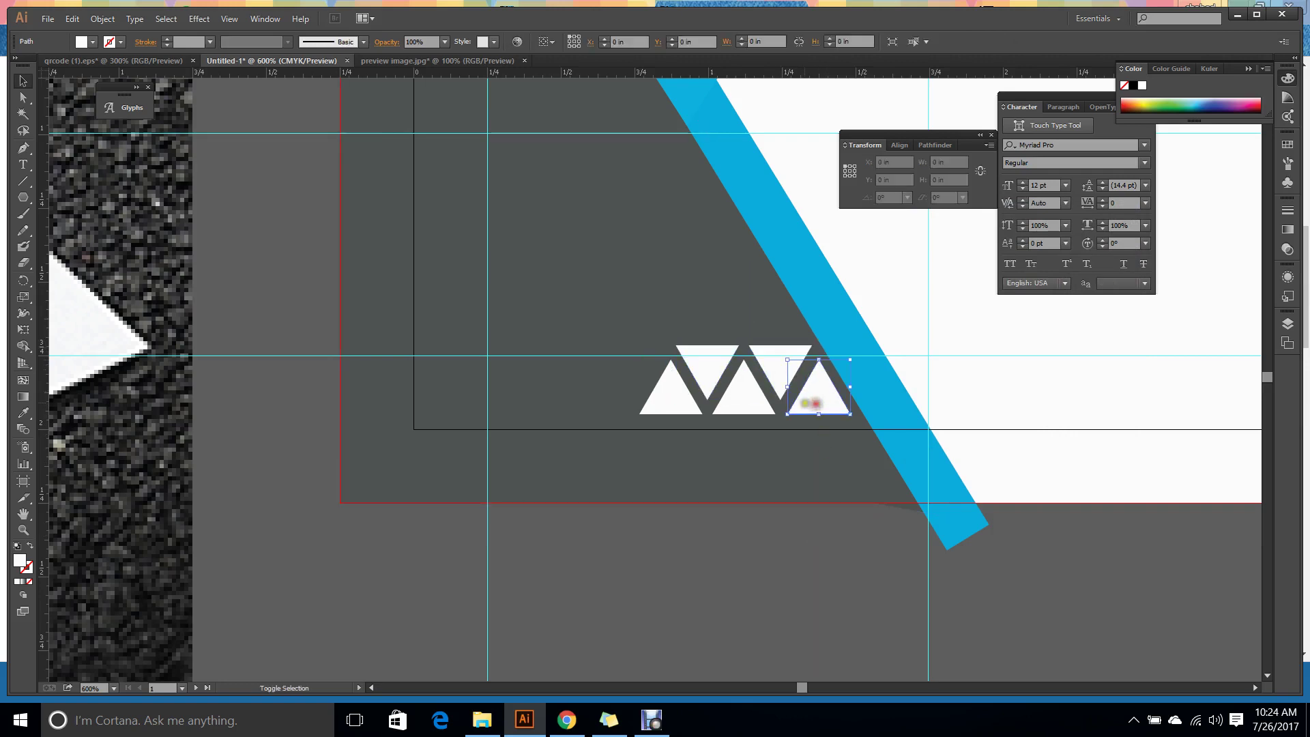
pyautogui.keyDown('shift'); pyautogui.click(701, 372); pyautogui.keyUp('shift')
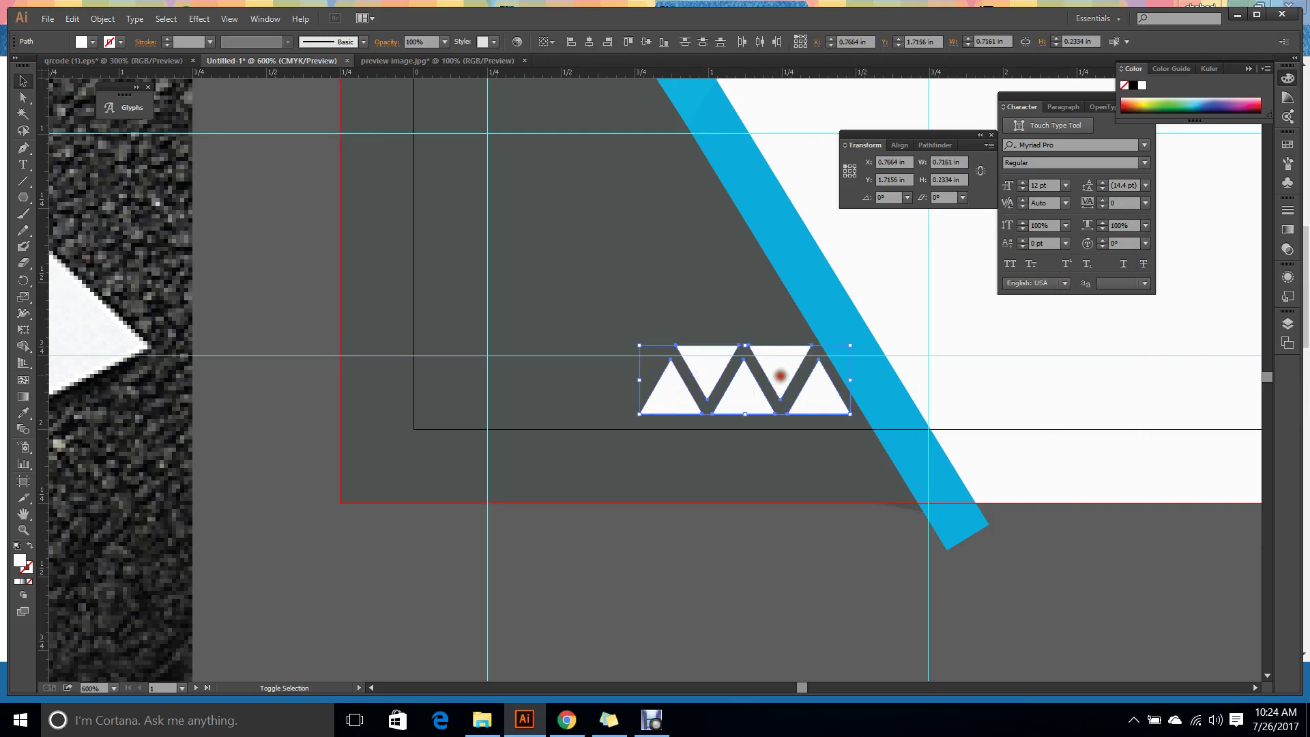
pyautogui.click(760, 43)
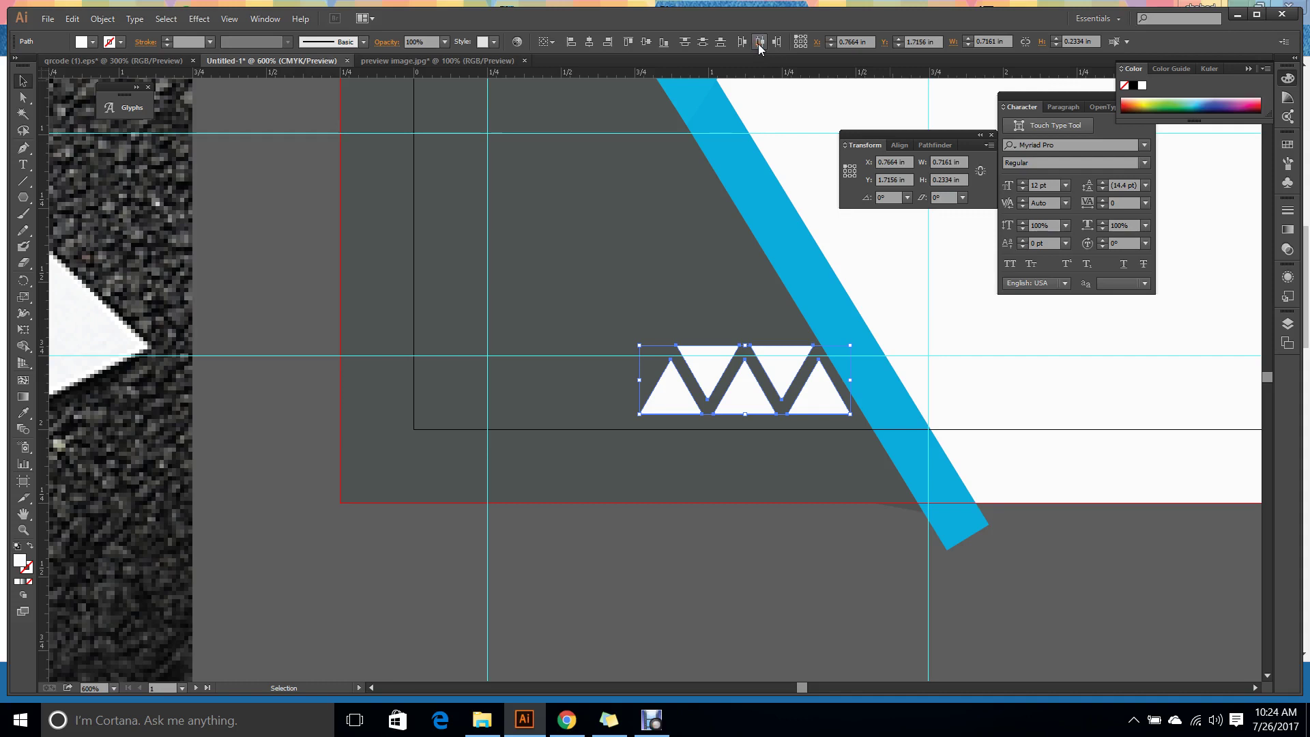
pyautogui.click(861, 543)
pyautogui.scroll(-3, 861, 514)
pyautogui.scroll(-1, 861, 513)
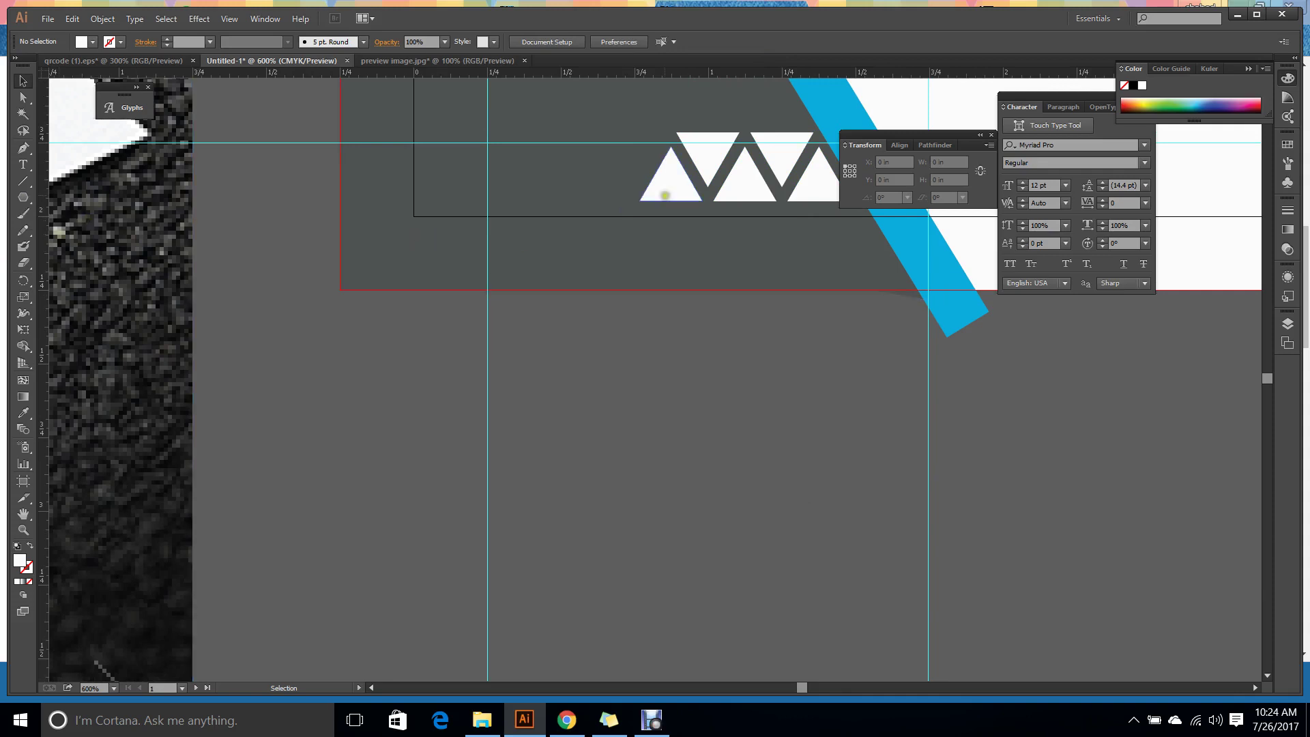
# Copy the leftmost lower triangle onto the pasteboard below the card and enlarge it.
pyautogui.click(665, 193)
pyautogui.moveTo(678, 184); pyautogui.dragTo(760, 590)
pyautogui.scroll(-1, 817, 549)
pyautogui.scroll(-1, 817, 549)
pyautogui.click(862, 513)
pyautogui.click(638, 468)
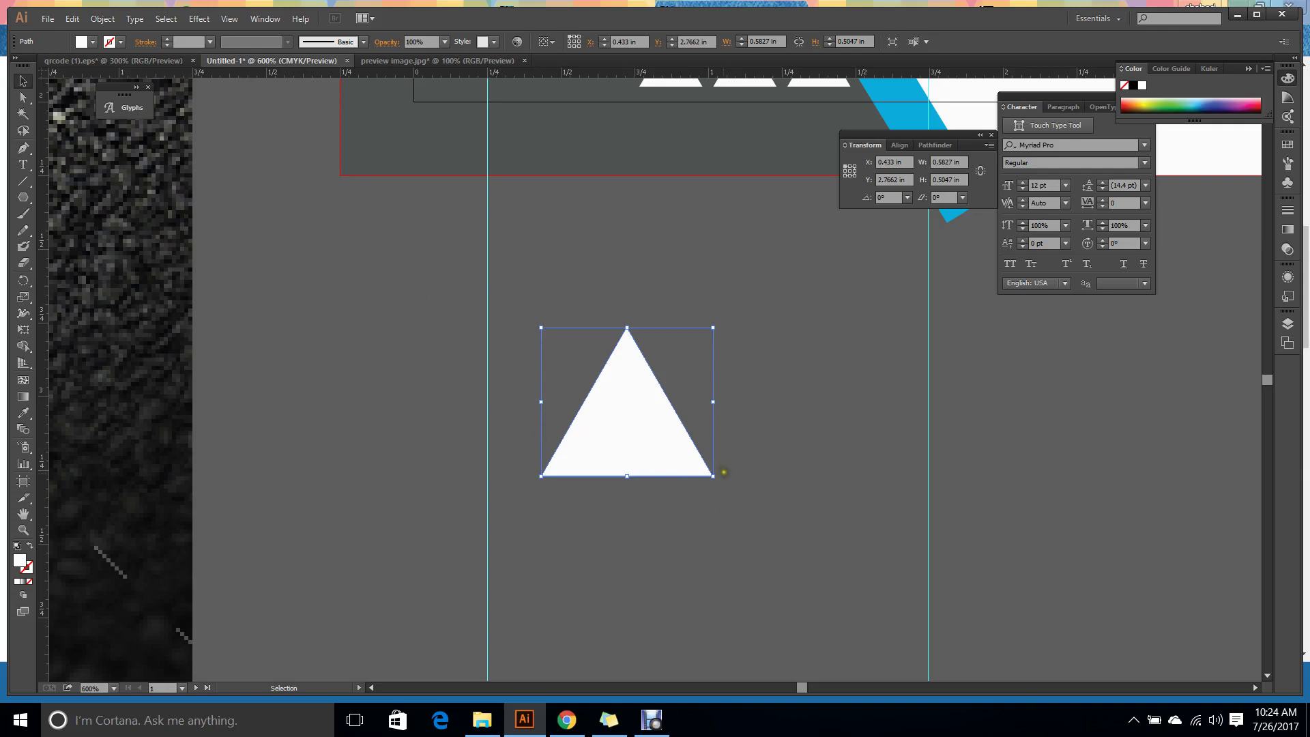
# Try rotating the triangle copy to point downward, then undo the rotation.
pyautogui.moveTo(719, 483); pyautogui.dragTo(538, 322)
pyautogui.hotkey('ctrl', 'z')
pyautogui.click(776, 439)
pyautogui.click(659, 439)
pyautogui.click(755, 441)
pyautogui.click(655, 432)
# Preview vertical, upside-down and tilted reflections of the copy, then cancel to keep it upright.
pyautogui.rightClick(657, 432)
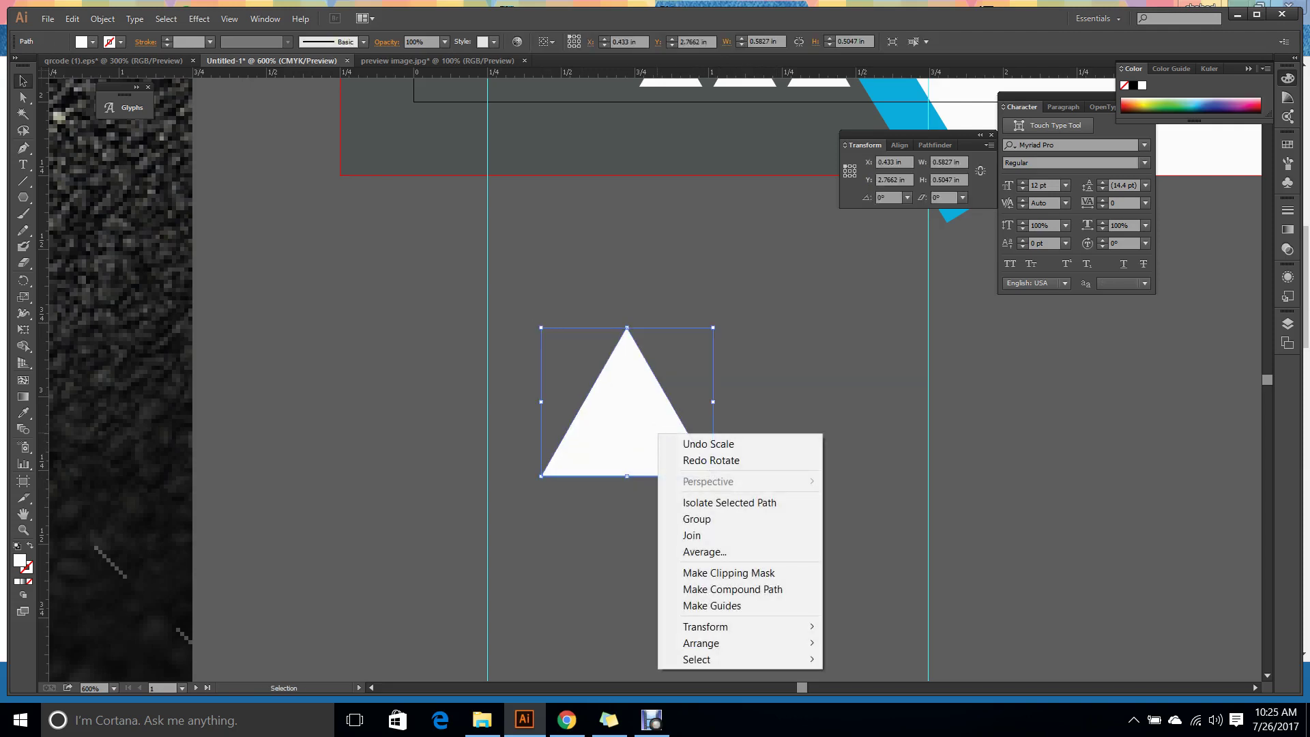
pyautogui.moveTo(748, 627)
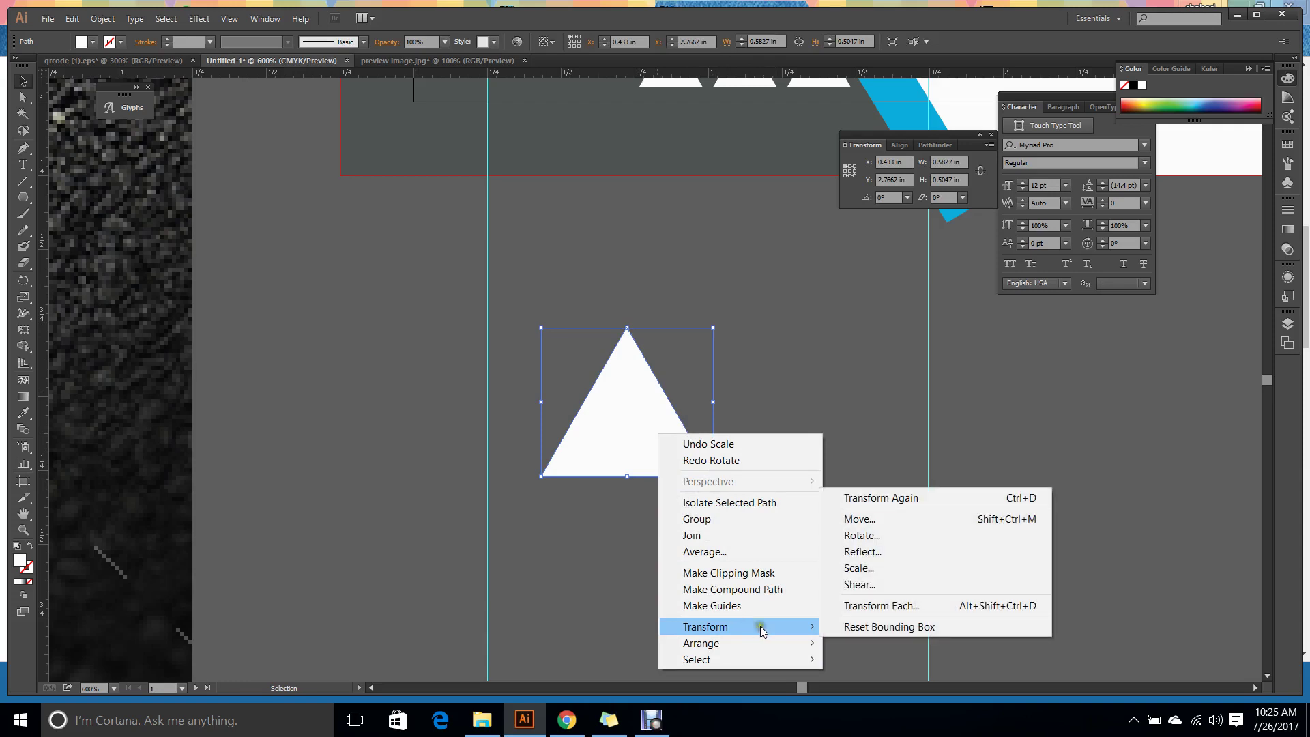
pyautogui.click(924, 552)
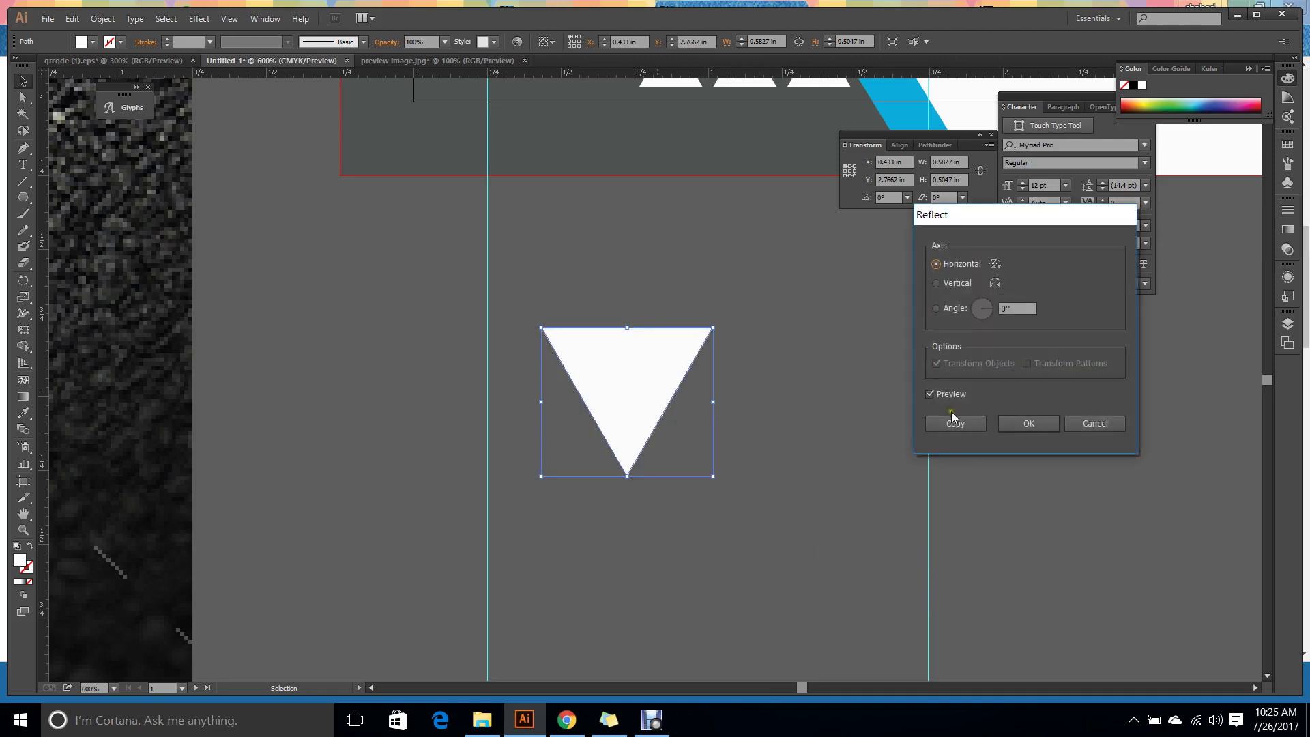
pyautogui.click(953, 395)
pyautogui.click(943, 395)
pyautogui.click(958, 284)
pyautogui.click(971, 265)
pyautogui.moveTo(981, 306)
pyautogui.mouseDown()
pyautogui.moveTo(995, 331)
pyautogui.moveTo(972, 315)
pyautogui.mouseUp()
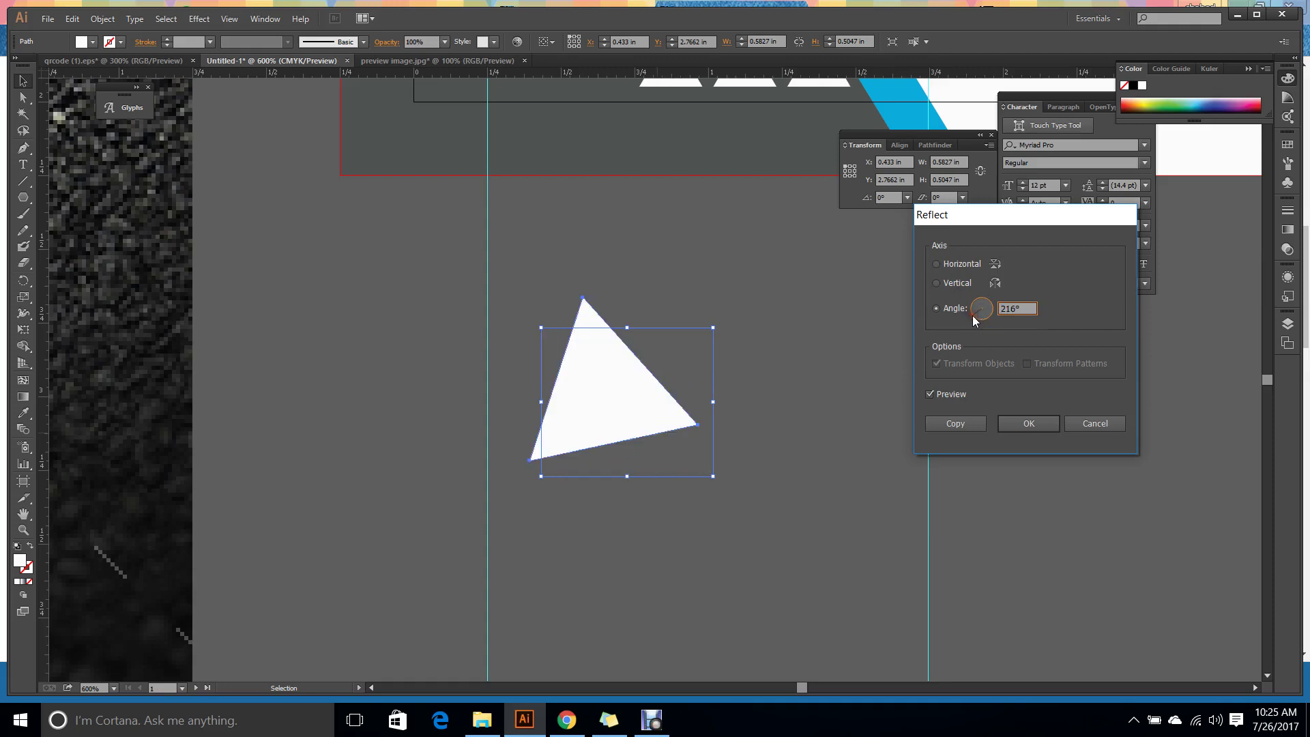
pyautogui.click(1092, 431)
# Preview a vertical-axis reflection again and close Reflect without changing anything.
pyautogui.rightClick(665, 430)
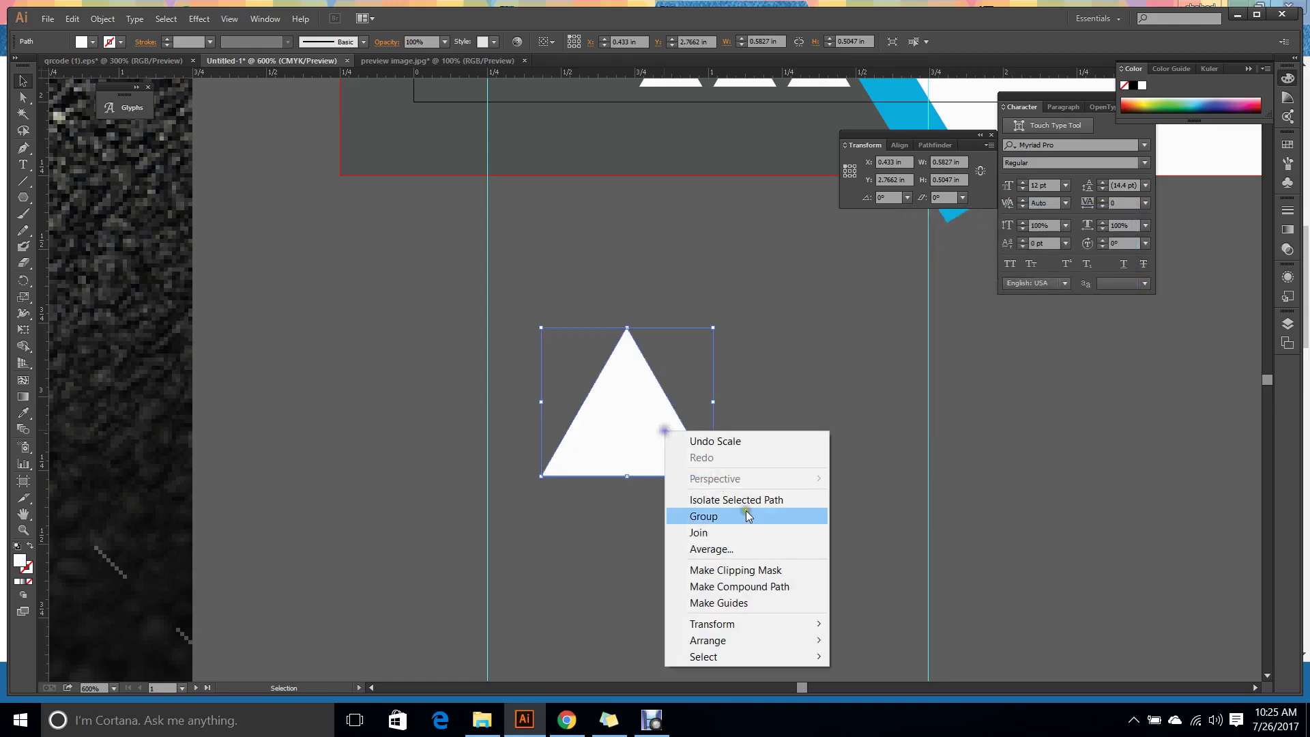
pyautogui.moveTo(788, 626)
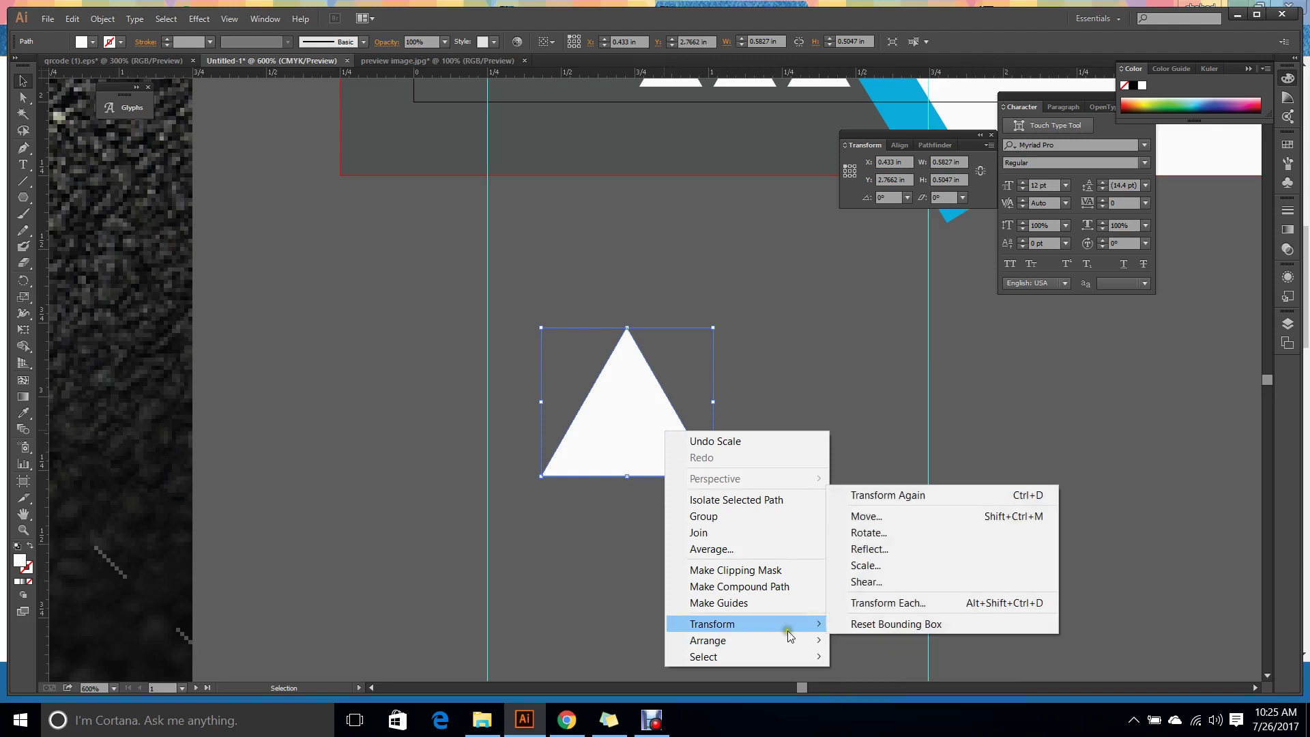
pyautogui.click(894, 548)
pyautogui.click(957, 283)
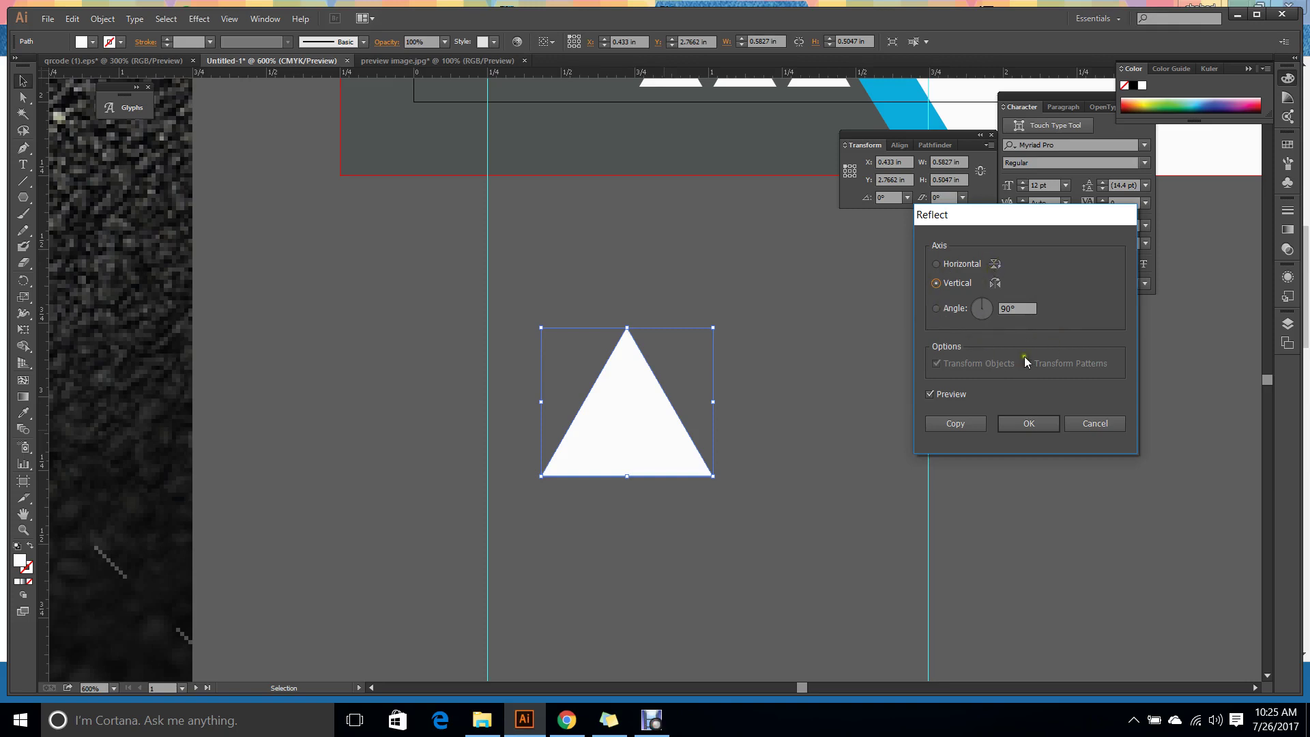
pyautogui.click(1095, 422)
pyautogui.scroll(10, 908, 509)
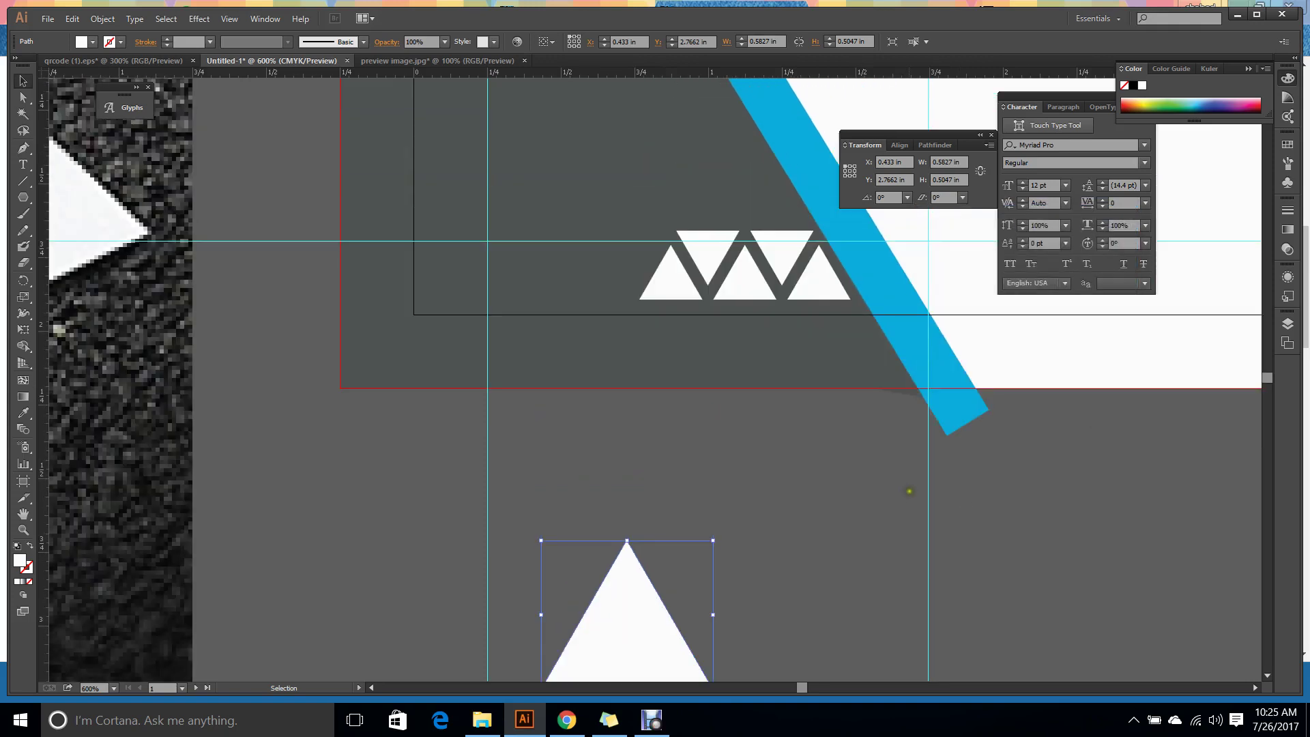
# Select one small inverted triangle between the upright ones.
pyautogui.scroll(-5, 966, 397)
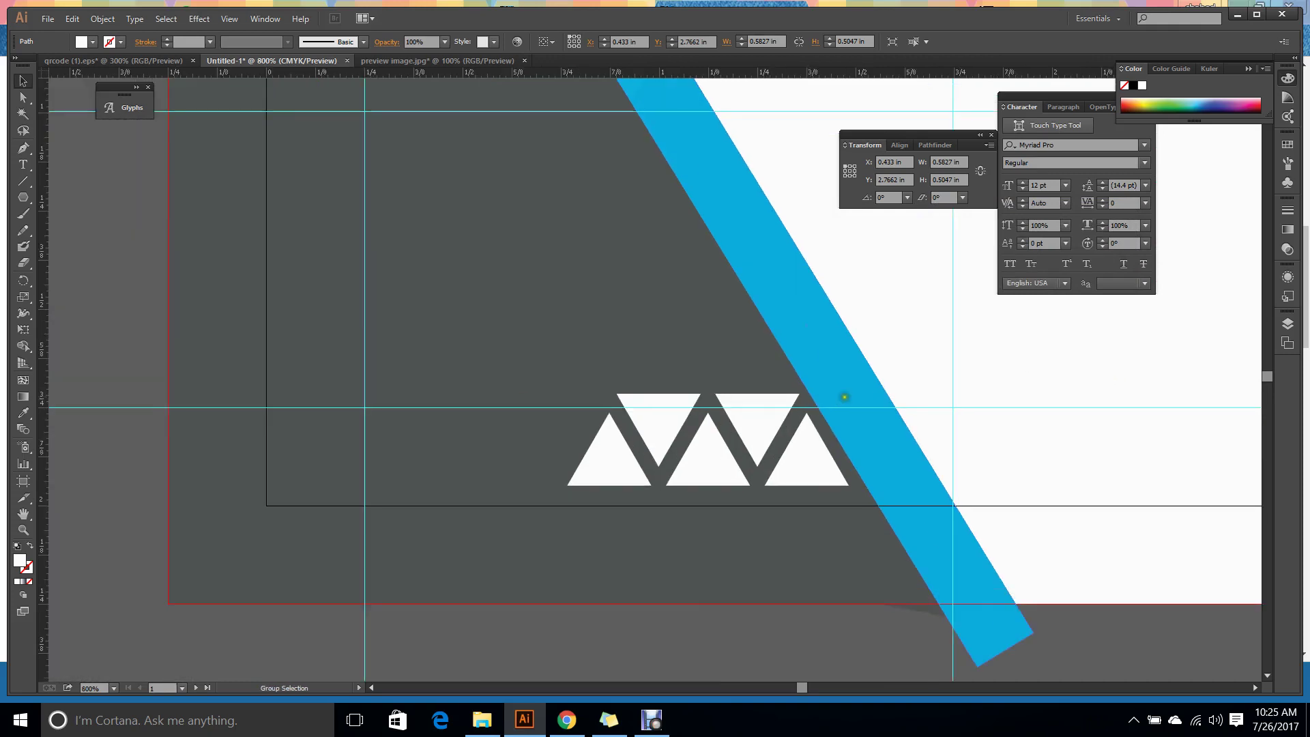
pyautogui.hscroll(-5, 655, 376)
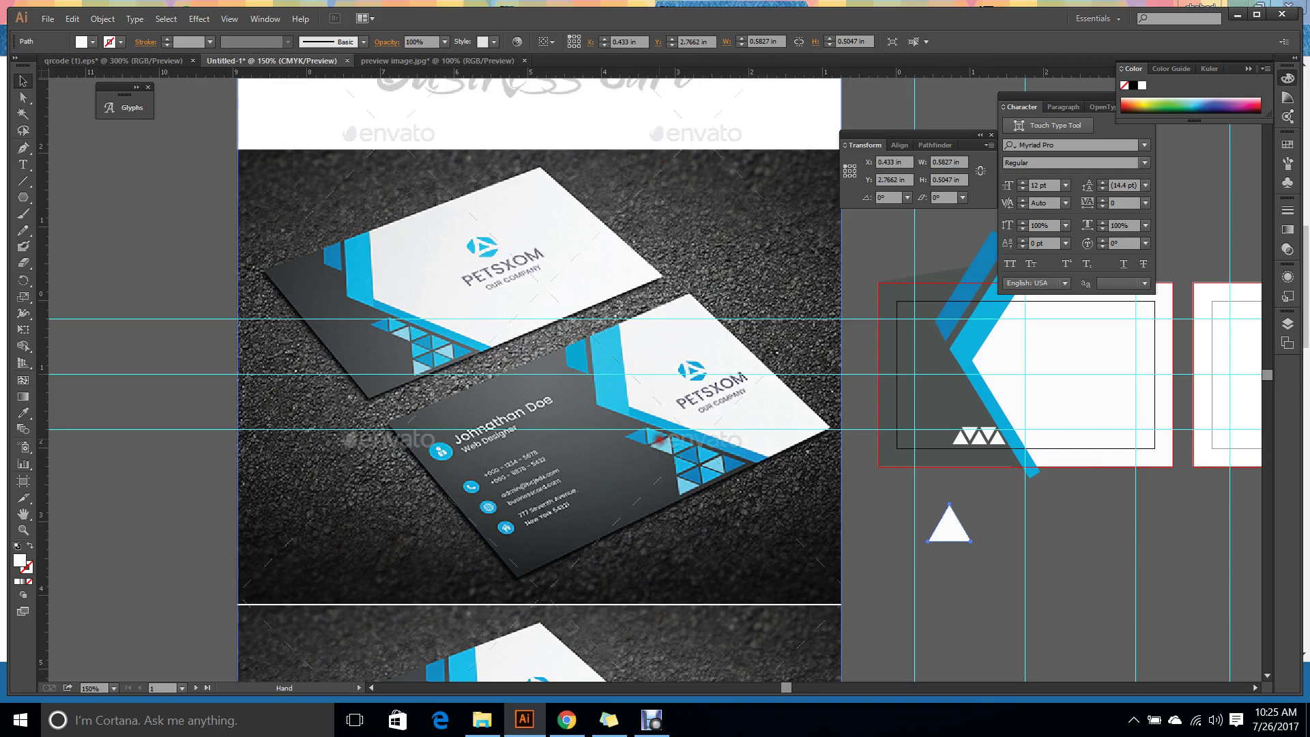
pyautogui.hscroll(4, 658, 440)
pyautogui.scroll(5, 672, 423)
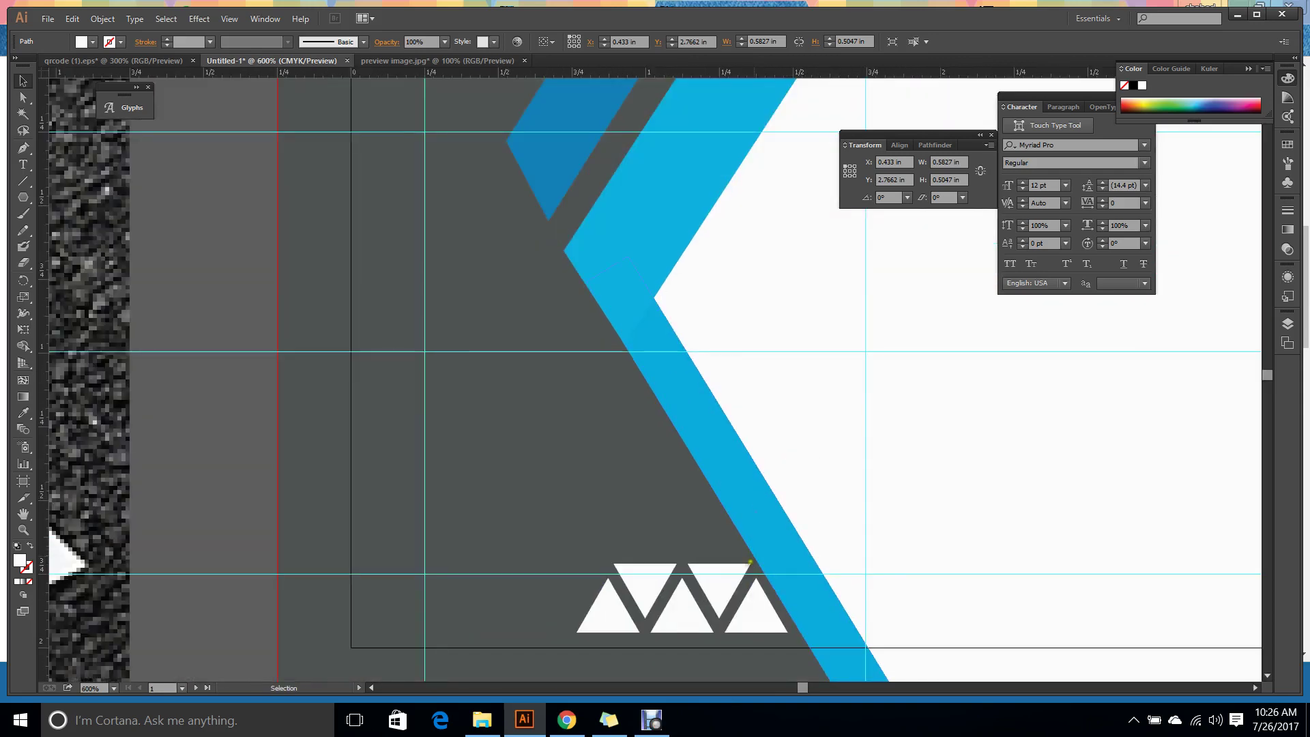
pyautogui.click(646, 580)
pyautogui.scroll(-2, 651, 581)
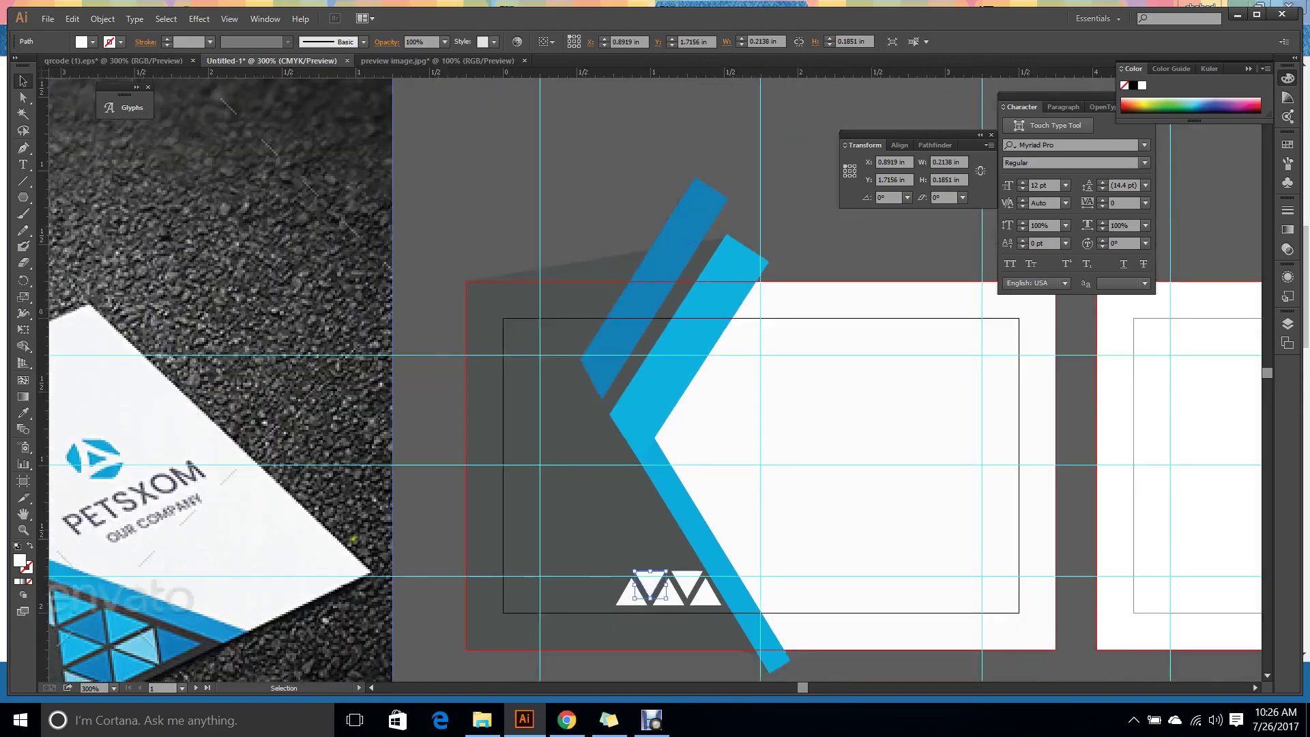
pyautogui.scroll(-2, 672, 503)
pyautogui.scroll(1, 672, 505)
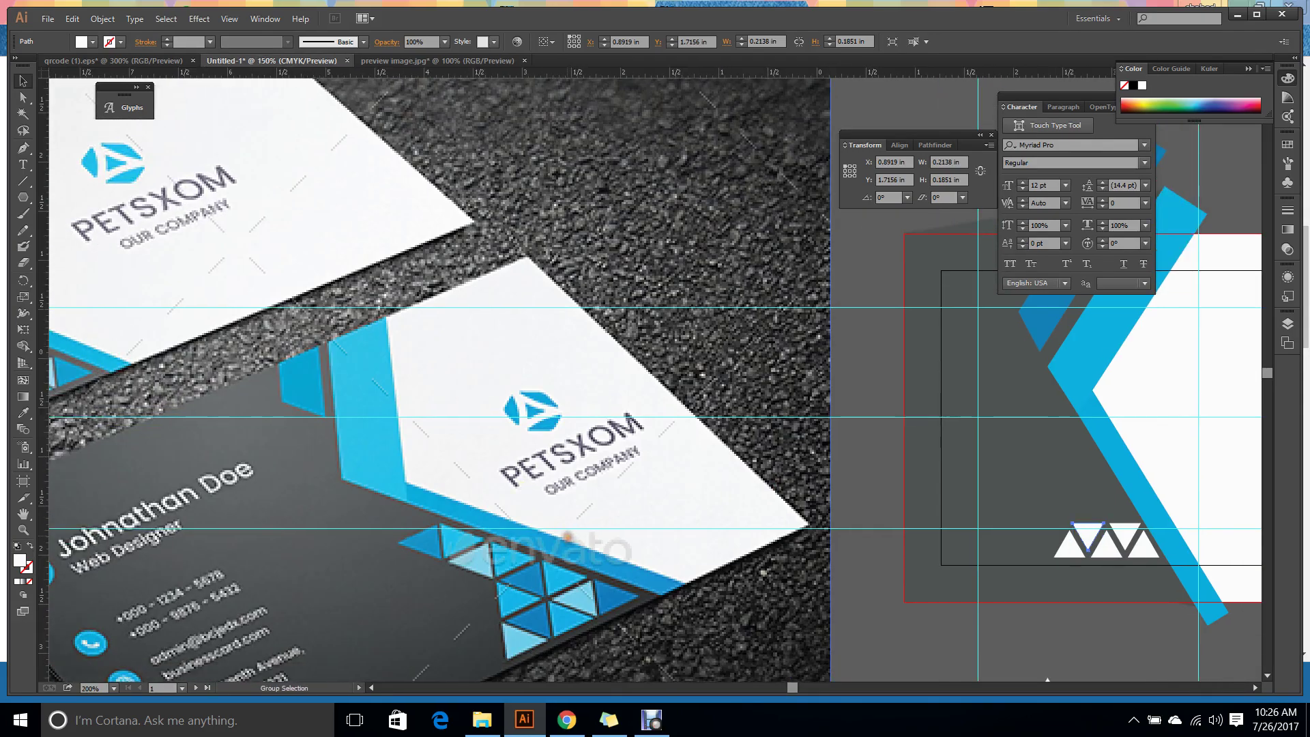
pyautogui.scroll(-2, 655, 382)
pyautogui.scroll(3, 655, 382)
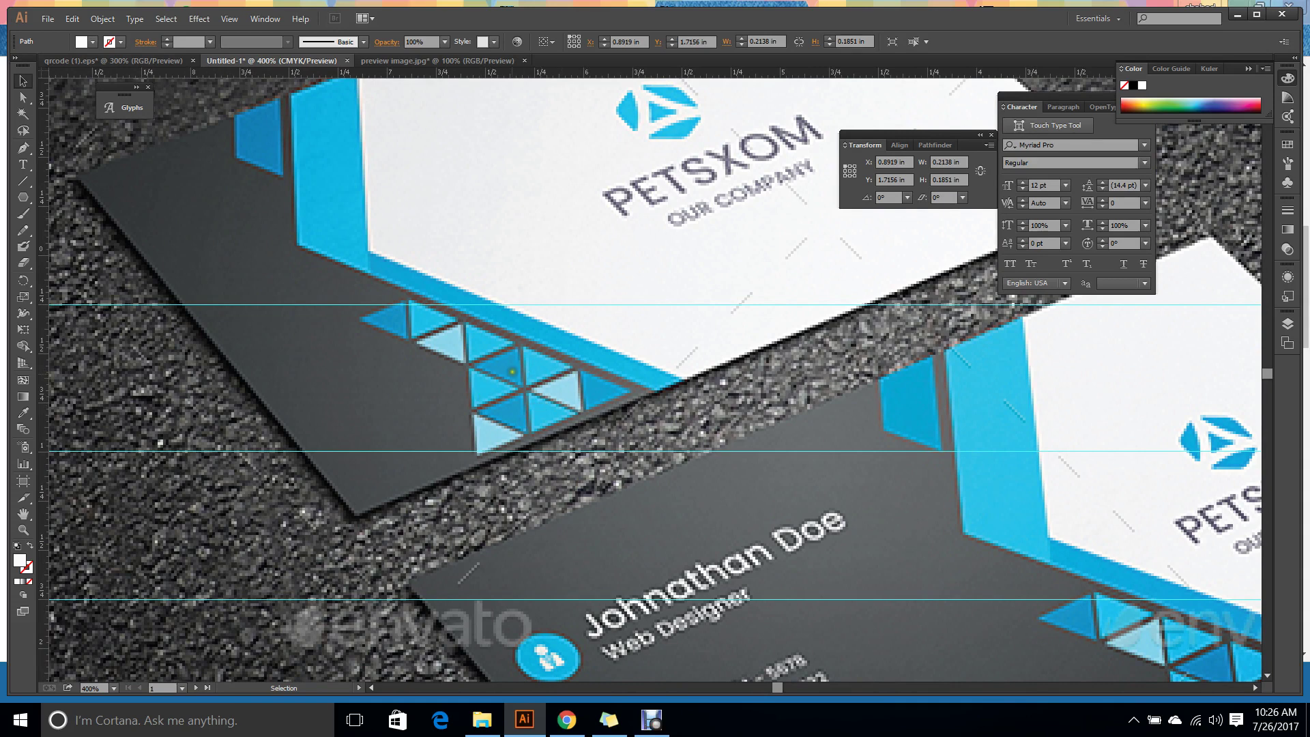
pyautogui.scroll(-4, 510, 371)
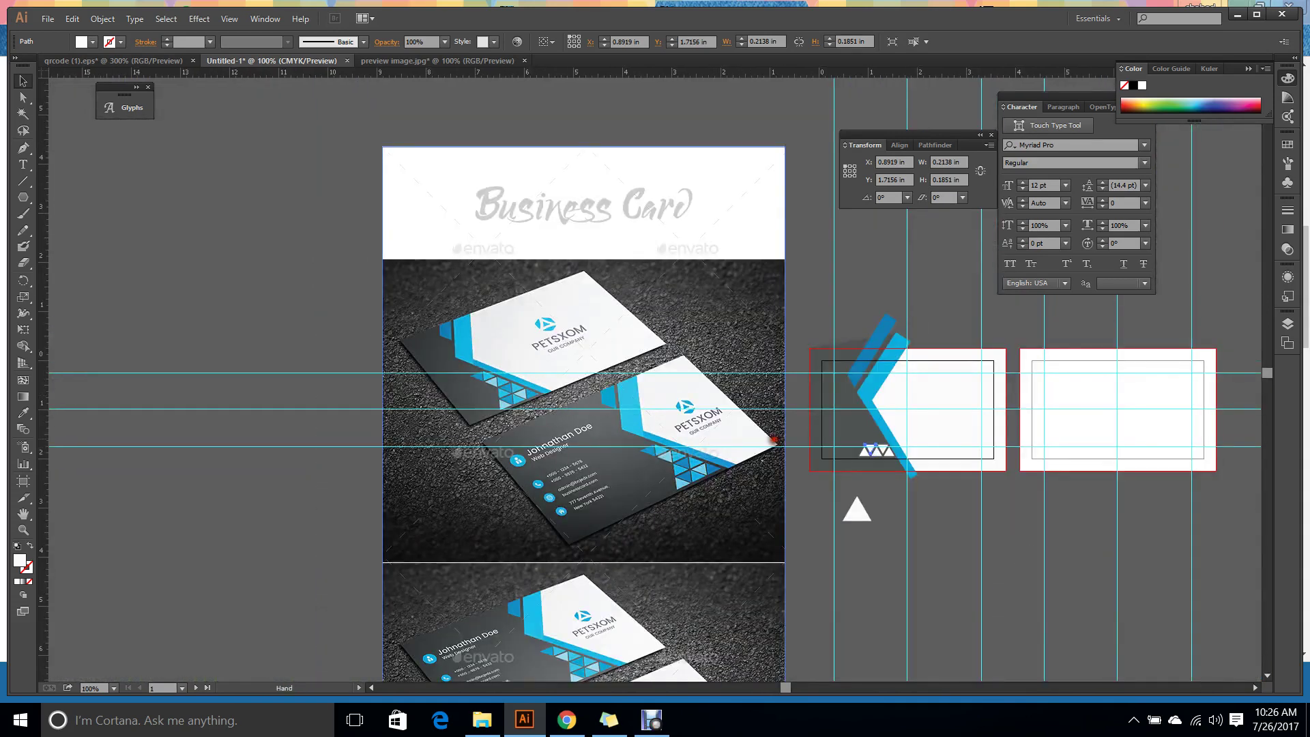
pyautogui.scroll(5, 604, 425)
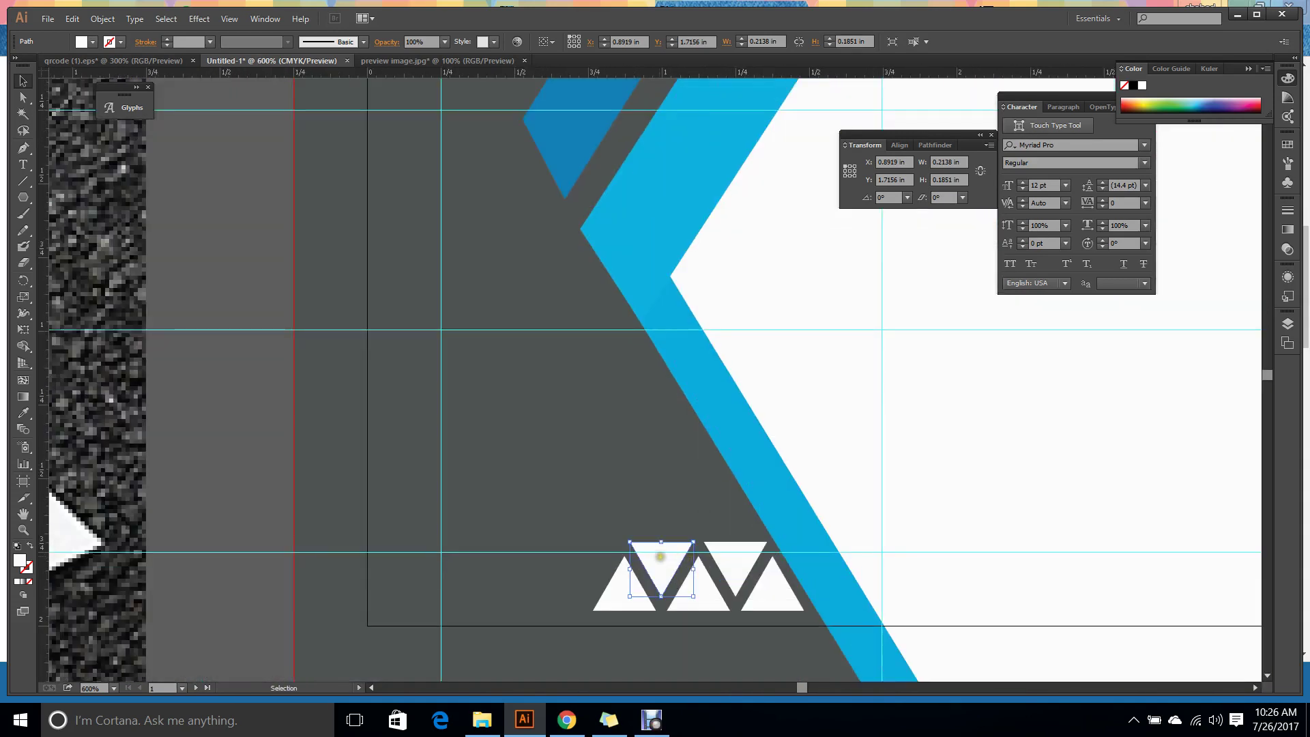
# Add the second inverted triangle to the selection and zoom in closely on the pair.
pyautogui.keyDown('shift'); pyautogui.click(733, 553); pyautogui.keyUp('shift')
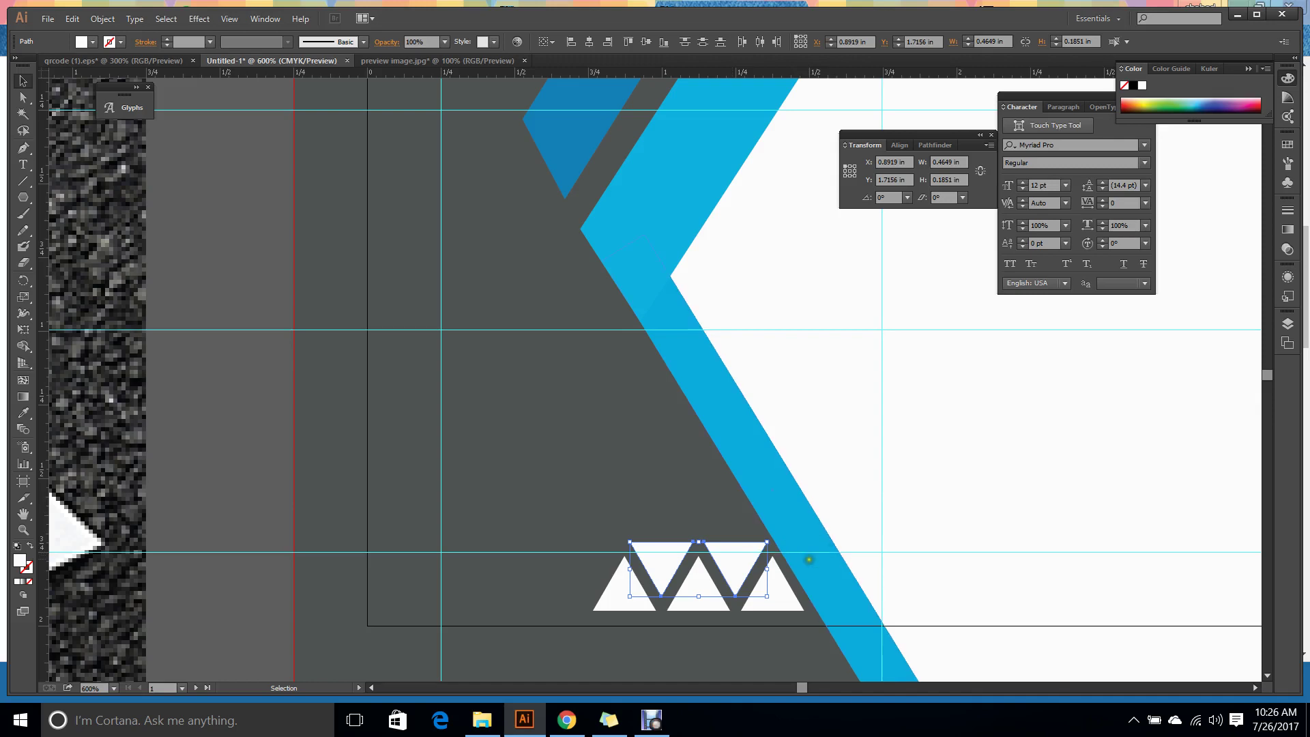
pyautogui.scroll(-3, 741, 539)
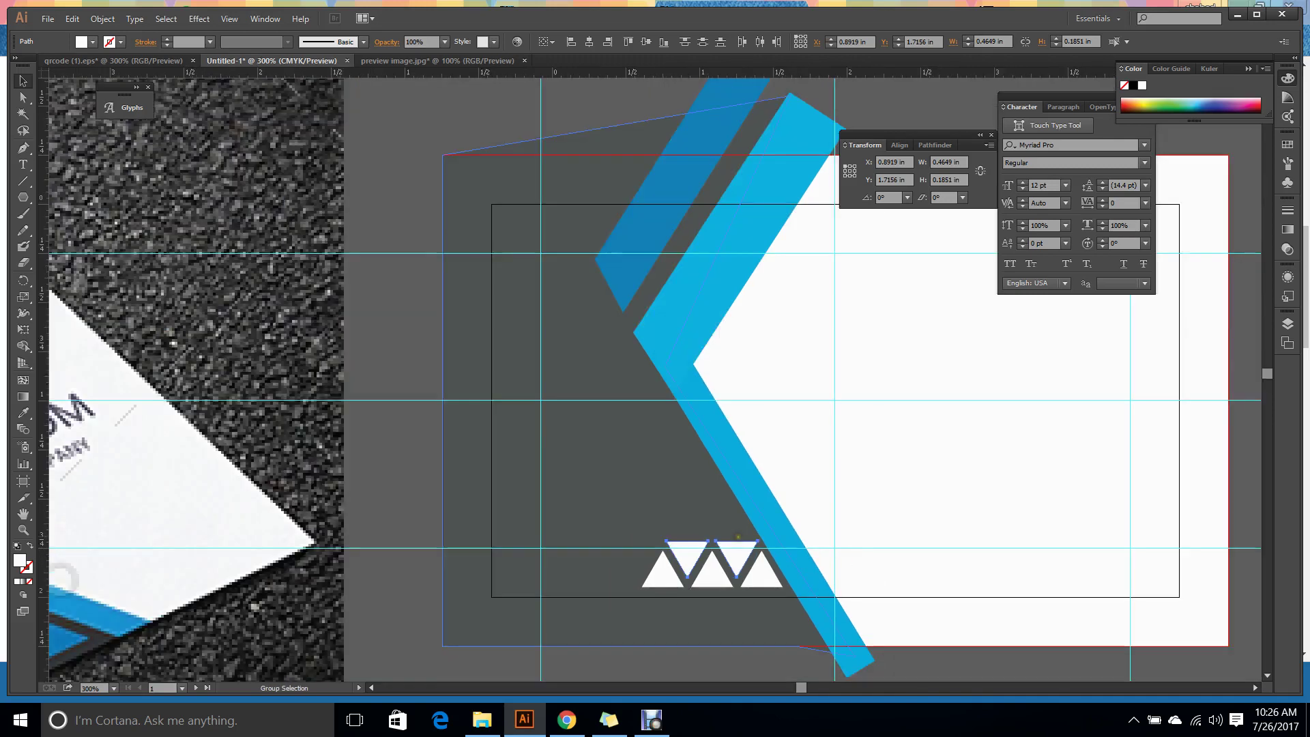
pyautogui.scroll(2, 744, 519)
pyautogui.scroll(2, 743, 524)
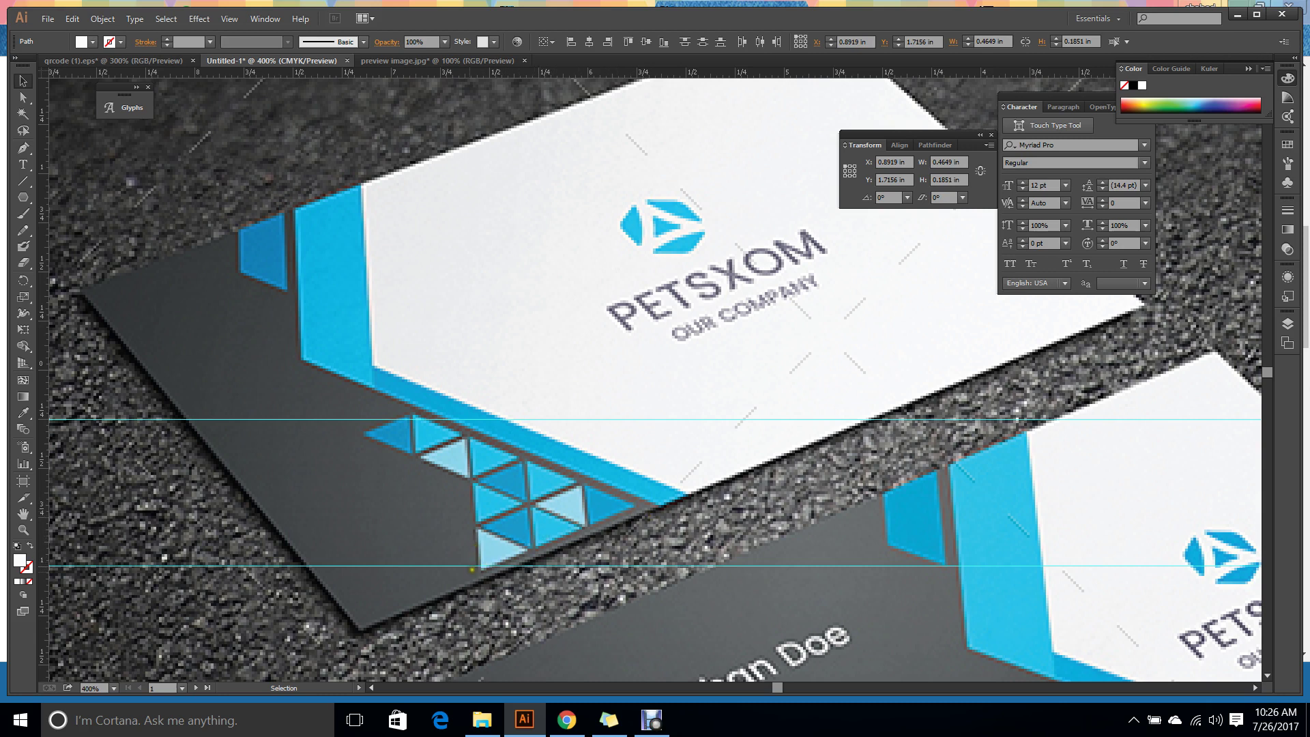
pyautogui.scroll(-5, 616, 519)
pyautogui.scroll(3, 676, 579)
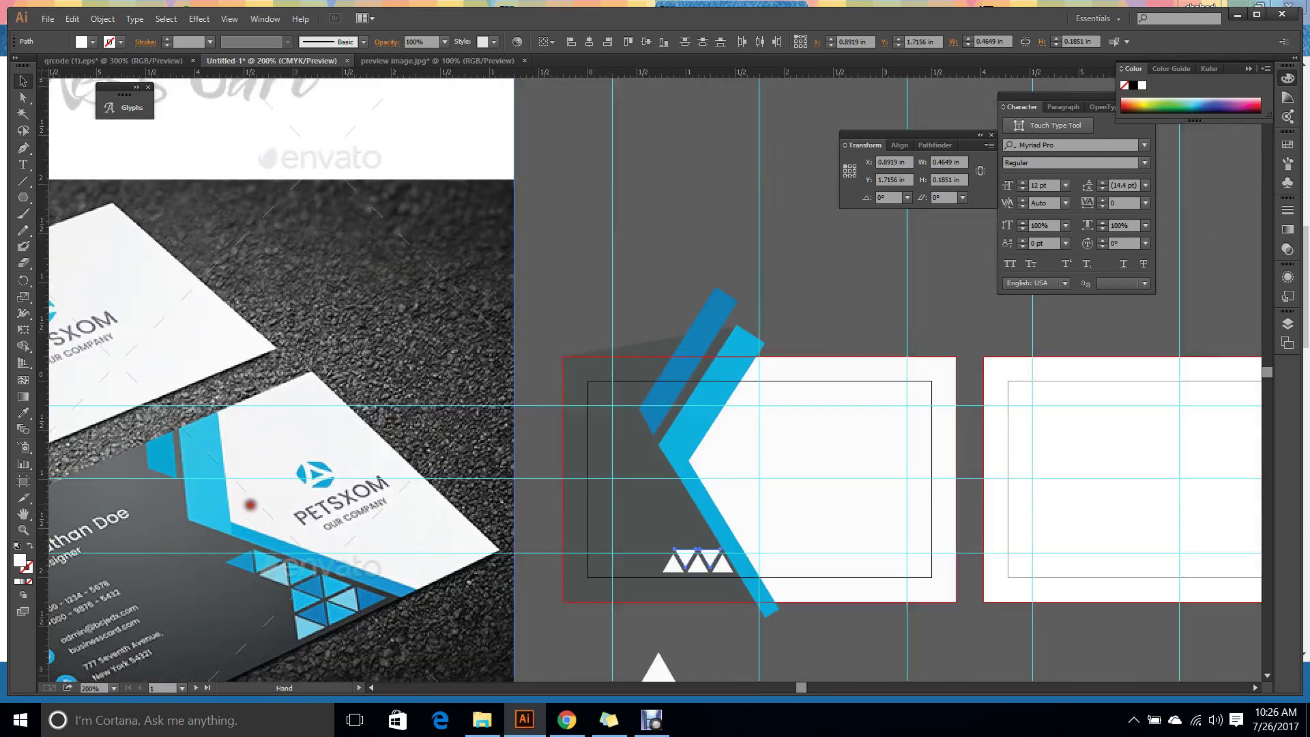
pyautogui.scroll(4, 676, 579)
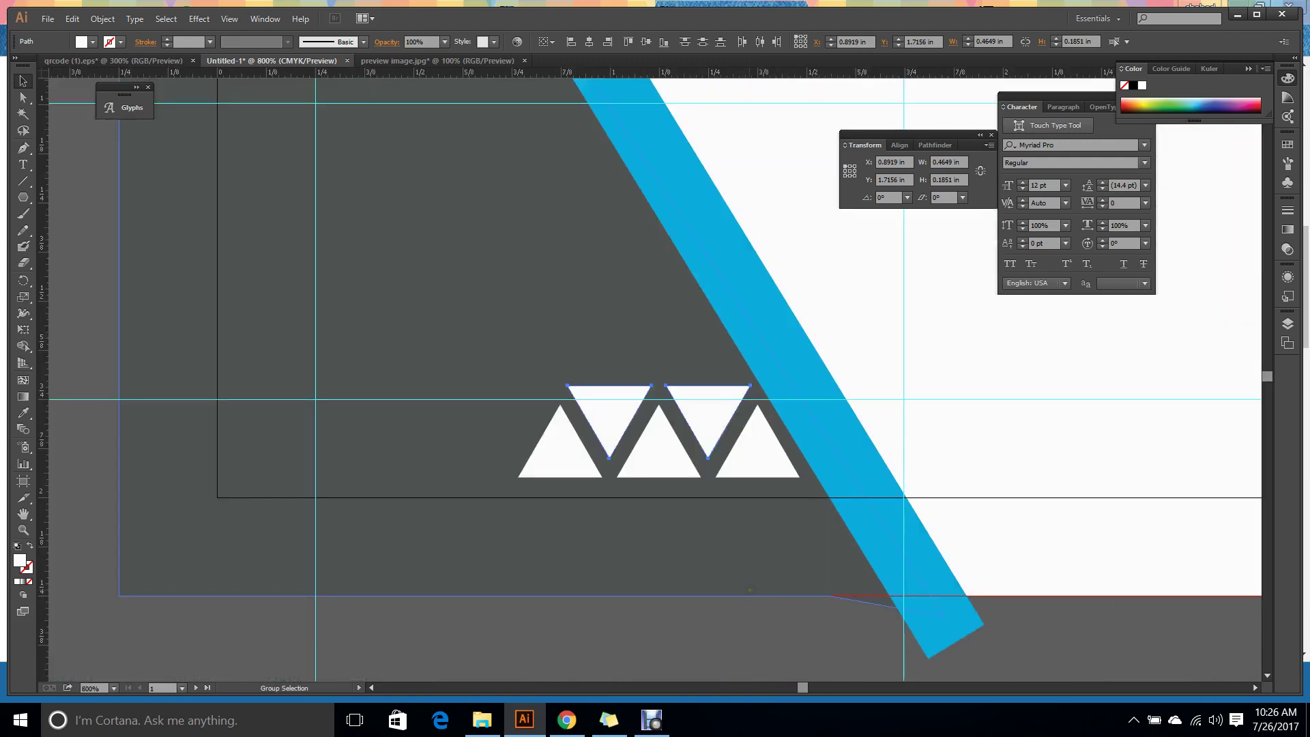
# Select the five triangles, then the dark background, testing small arrow-key nudges on each.
pyautogui.press('v')
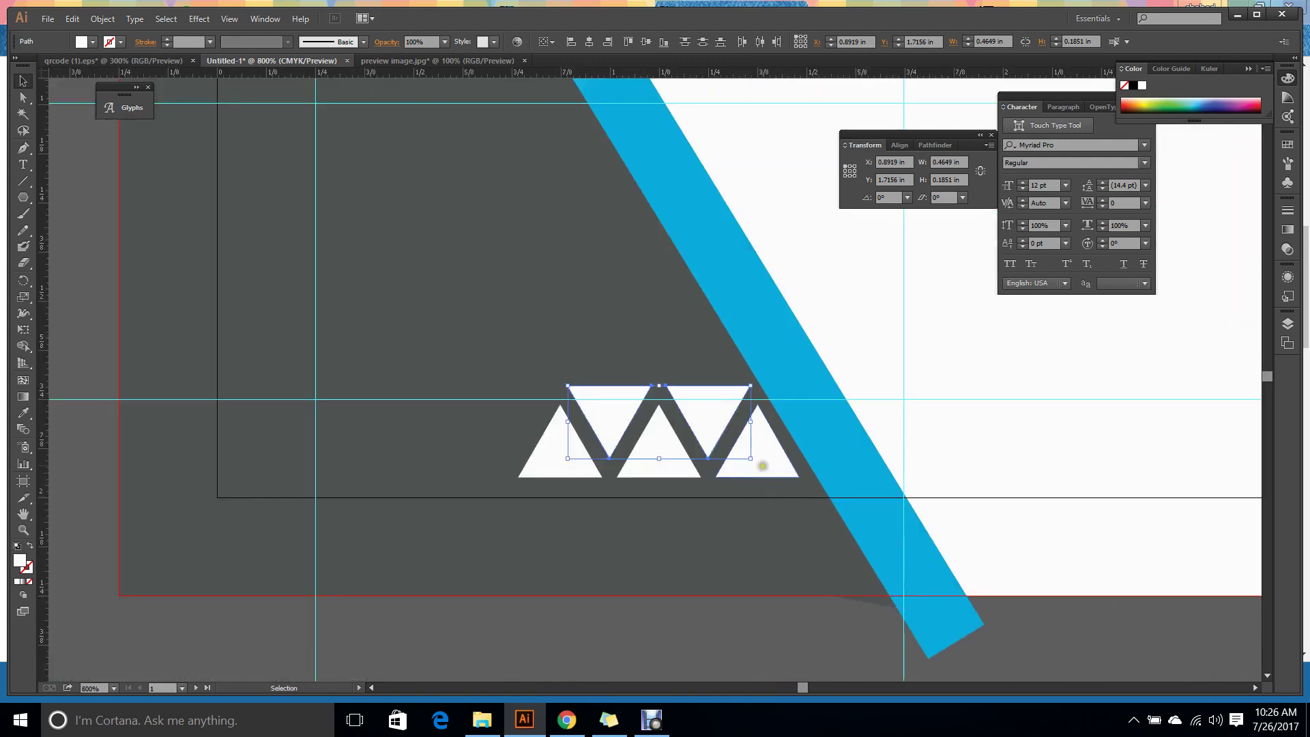
pyautogui.keyDown('shift'); pyautogui.click(762, 466); pyautogui.keyUp('shift')
pyautogui.keyDown('shift'); pyautogui.click(676, 462); pyautogui.keyUp('shift')
pyautogui.keyDown('shift'); pyautogui.click(573, 457); pyautogui.keyUp('shift')
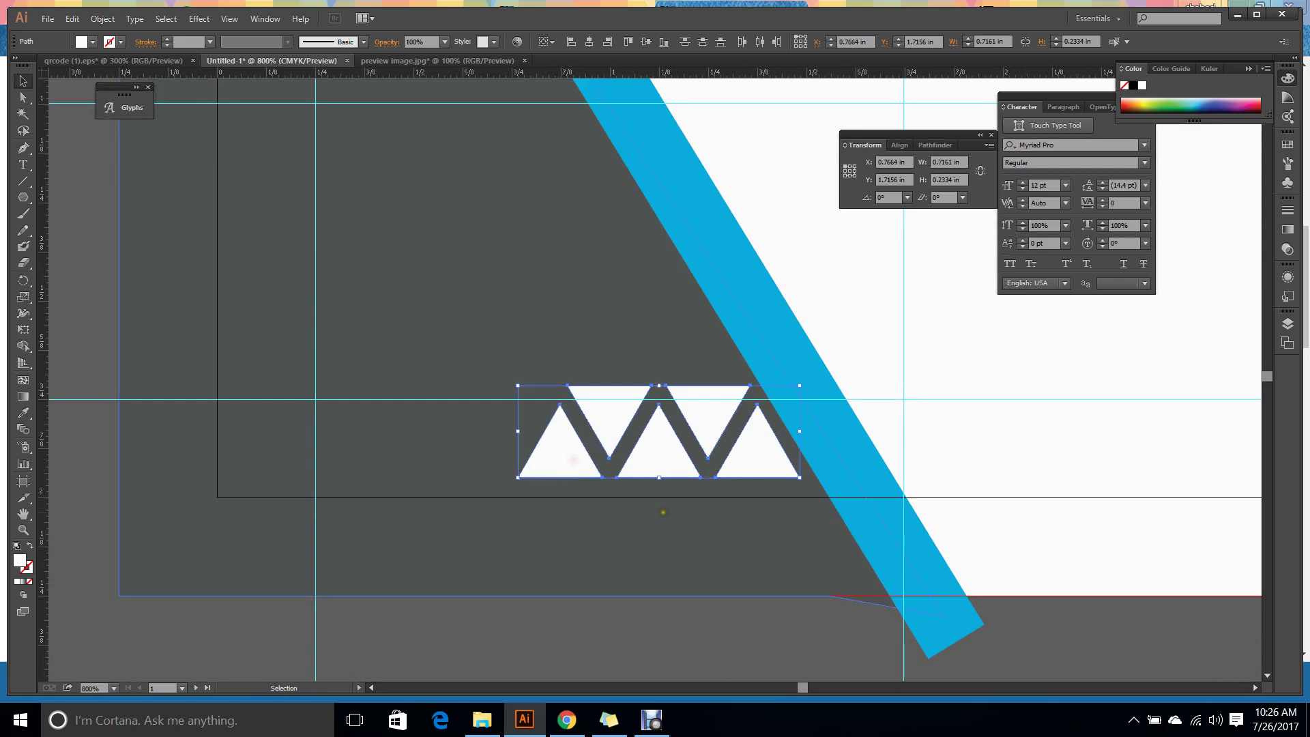
pyautogui.press('Down')
pyautogui.press('Up')
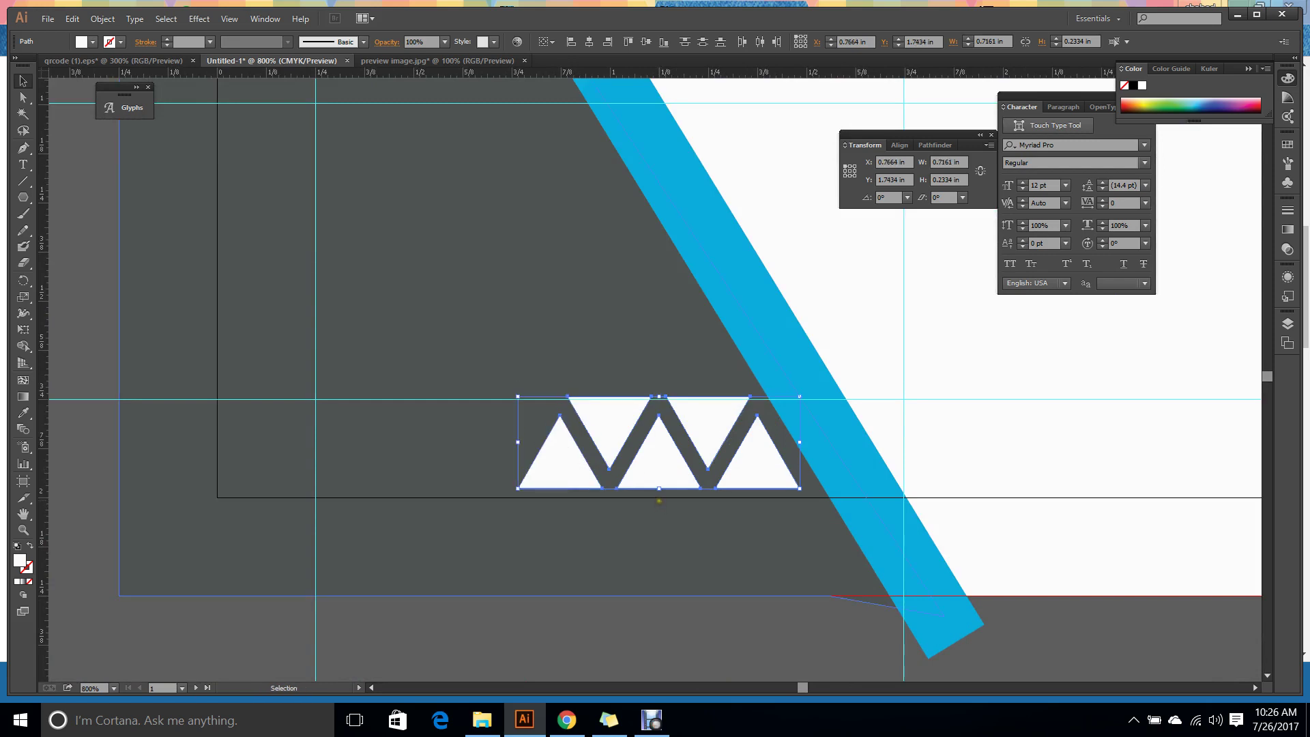
pyautogui.click(670, 518)
pyautogui.press('Left')
pyautogui.press('Left')
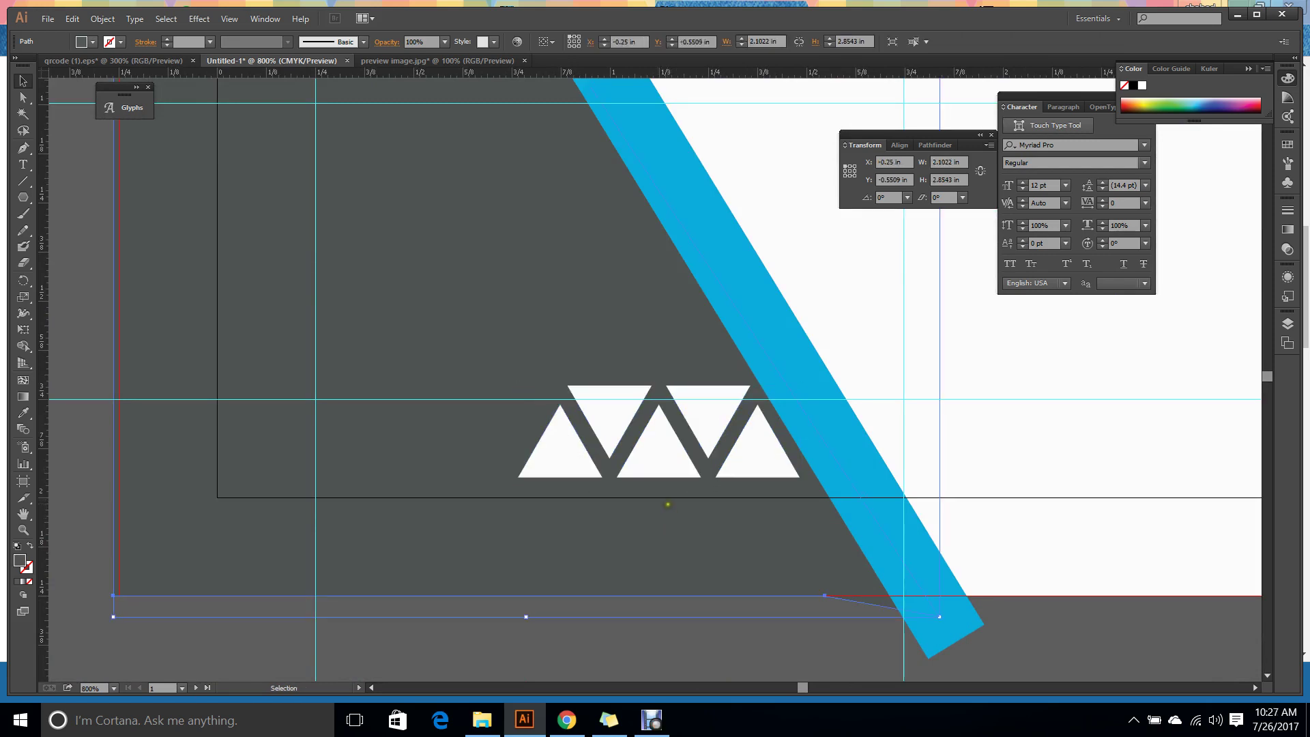
pyautogui.press('Right')
pyautogui.press('Right')
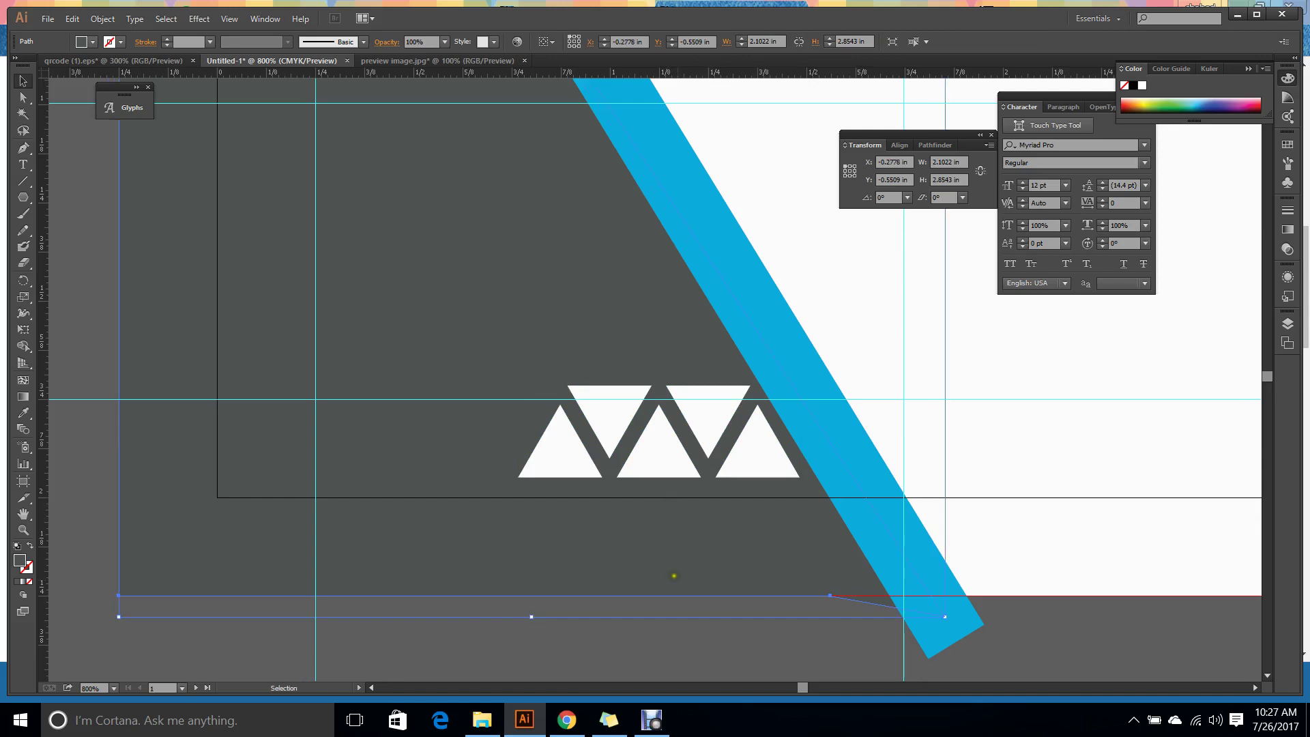
pyautogui.click(710, 638)
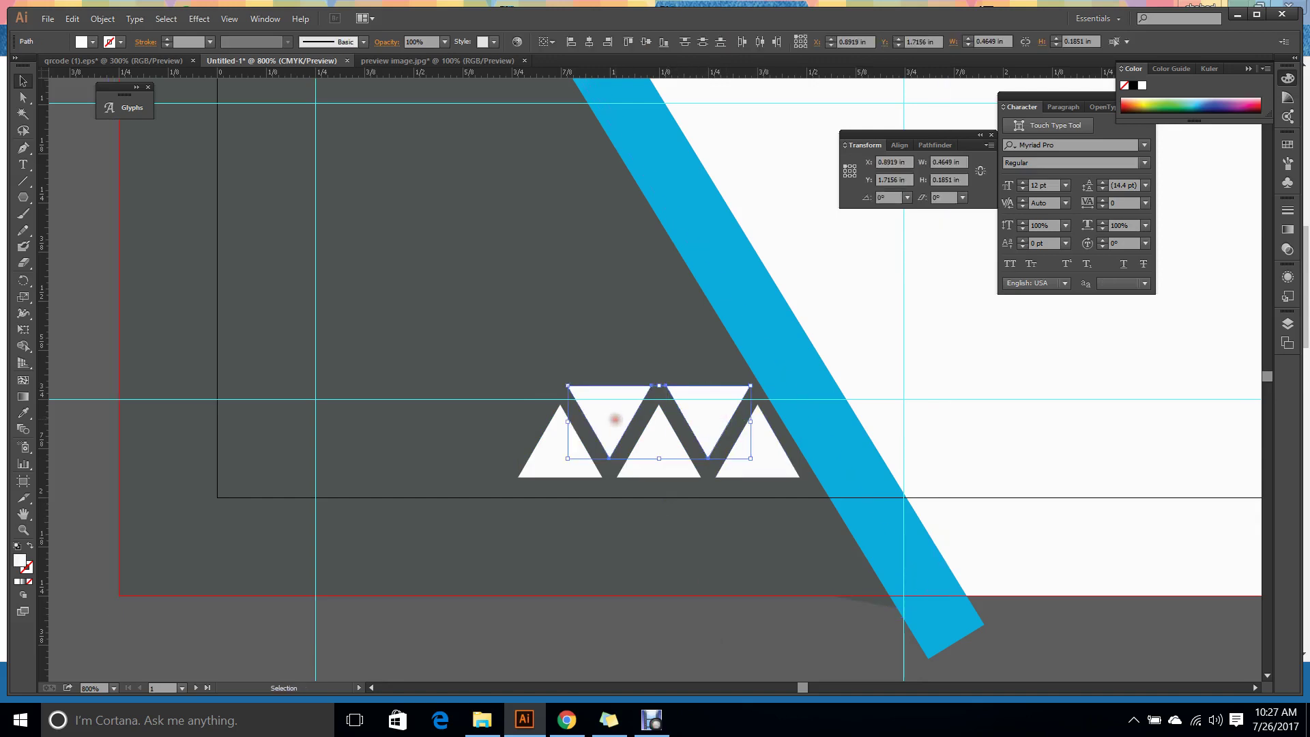
# Lower the pair of inverted triangles two steps toward the row.
pyautogui.click(614, 419)
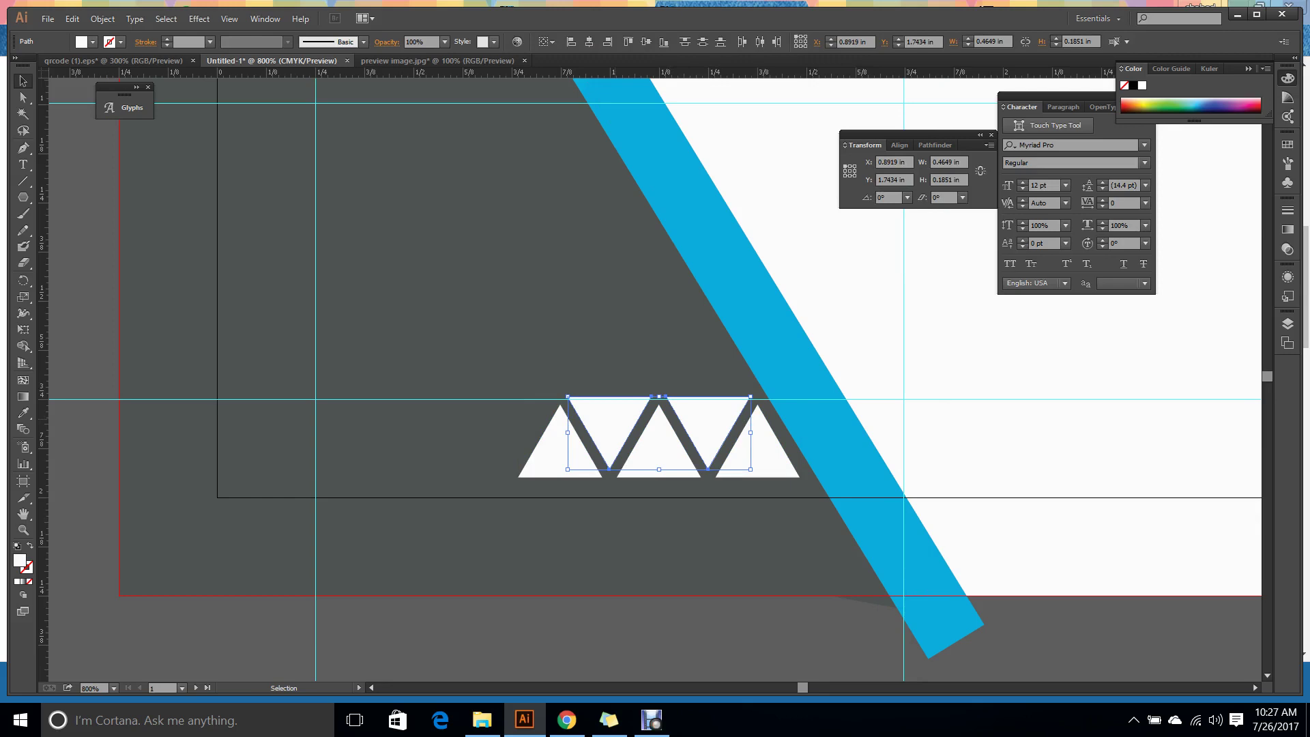
pyautogui.press('Down')
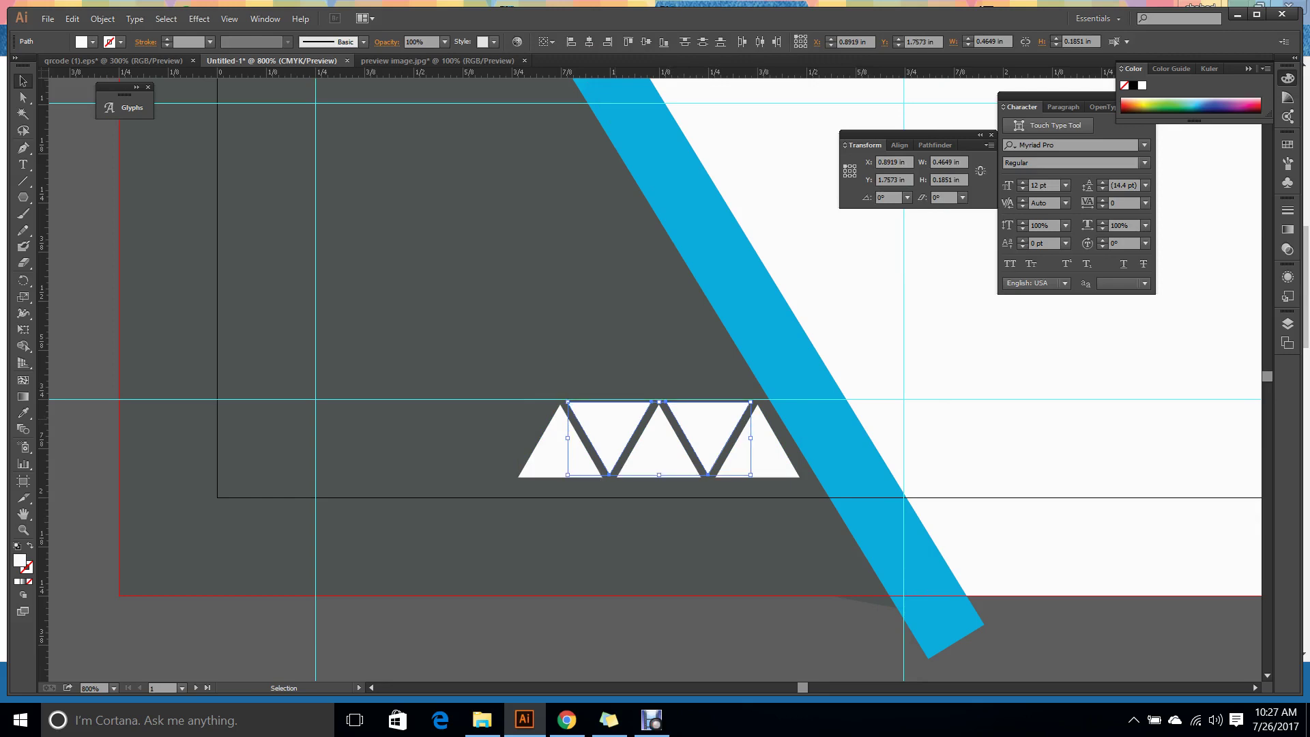
pyautogui.press('Down')
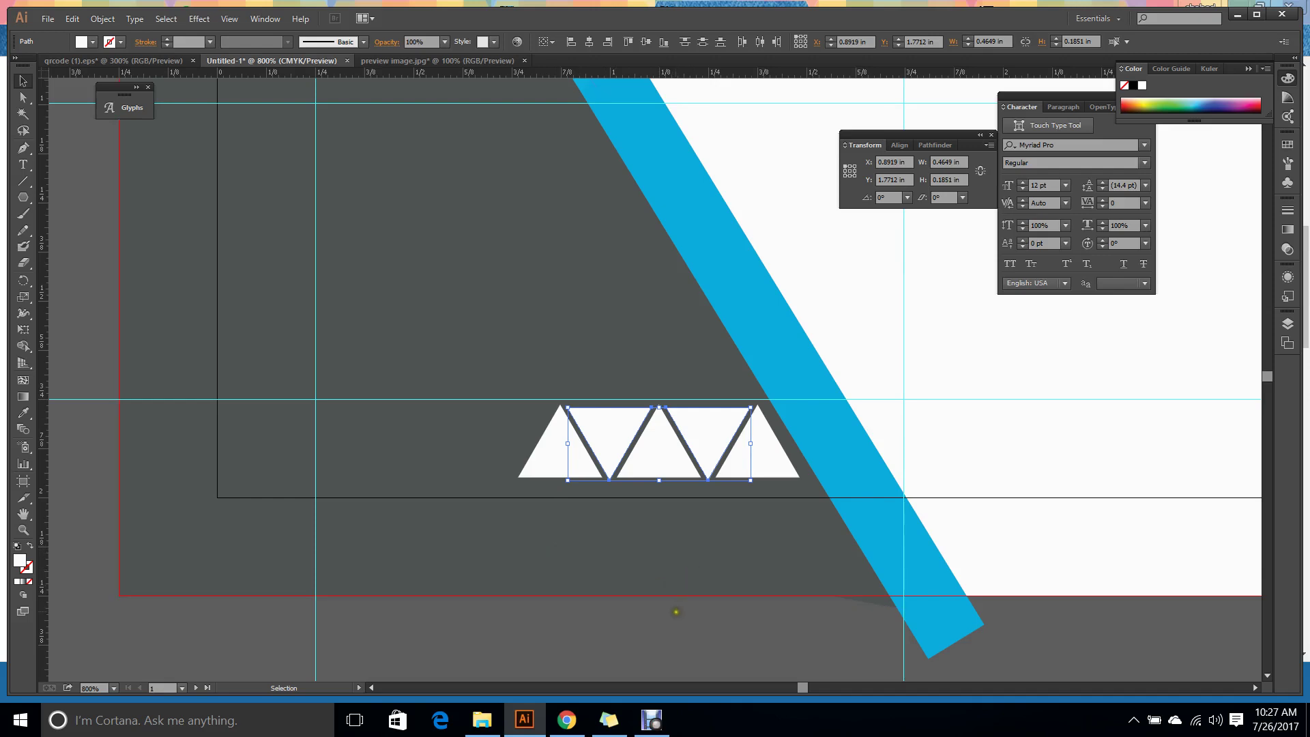
pyautogui.click(674, 639)
# Vertically align four of the row's triangles, then select only the right inverted triangle.
pyautogui.click(557, 430)
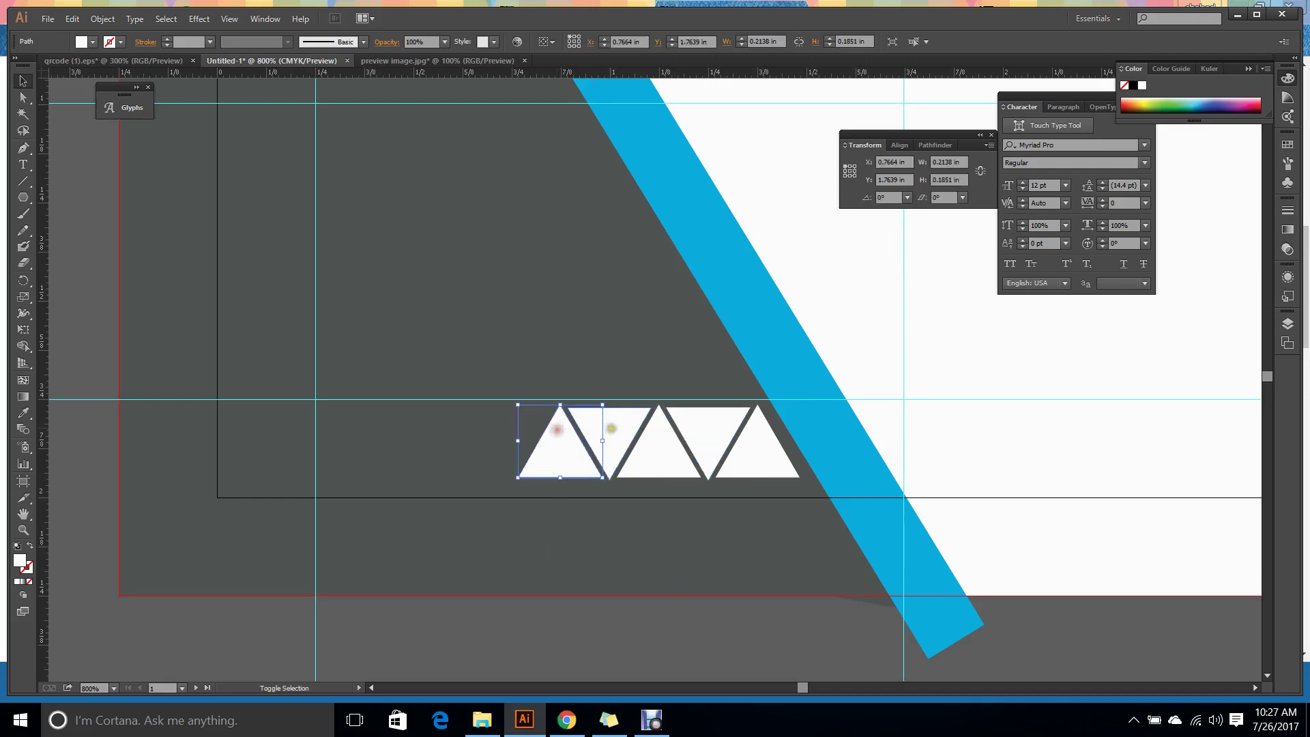
pyautogui.keyDown('shift'); pyautogui.click(602, 427); pyautogui.keyUp('shift')
pyautogui.keyDown('shift'); pyautogui.click(641, 457); pyautogui.keyUp('shift')
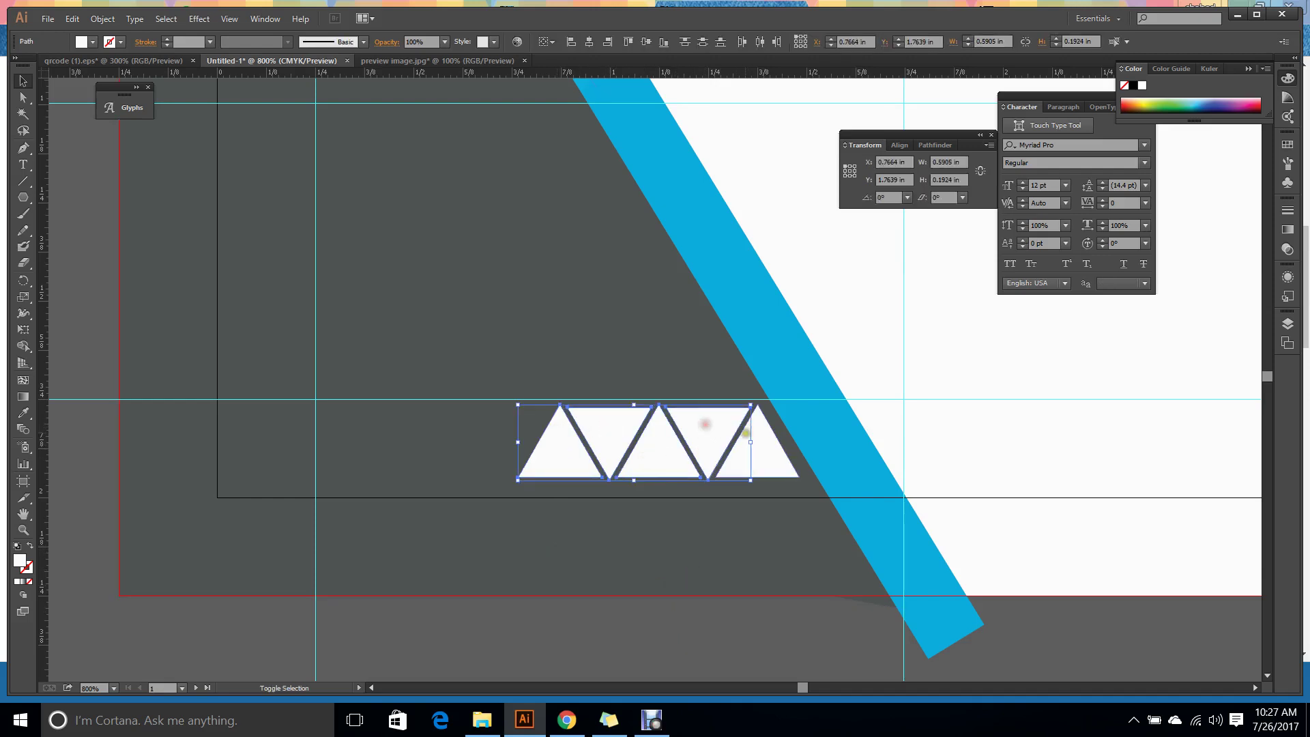
pyautogui.keyDown('shift'); pyautogui.click(731, 454); pyautogui.keyUp('shift')
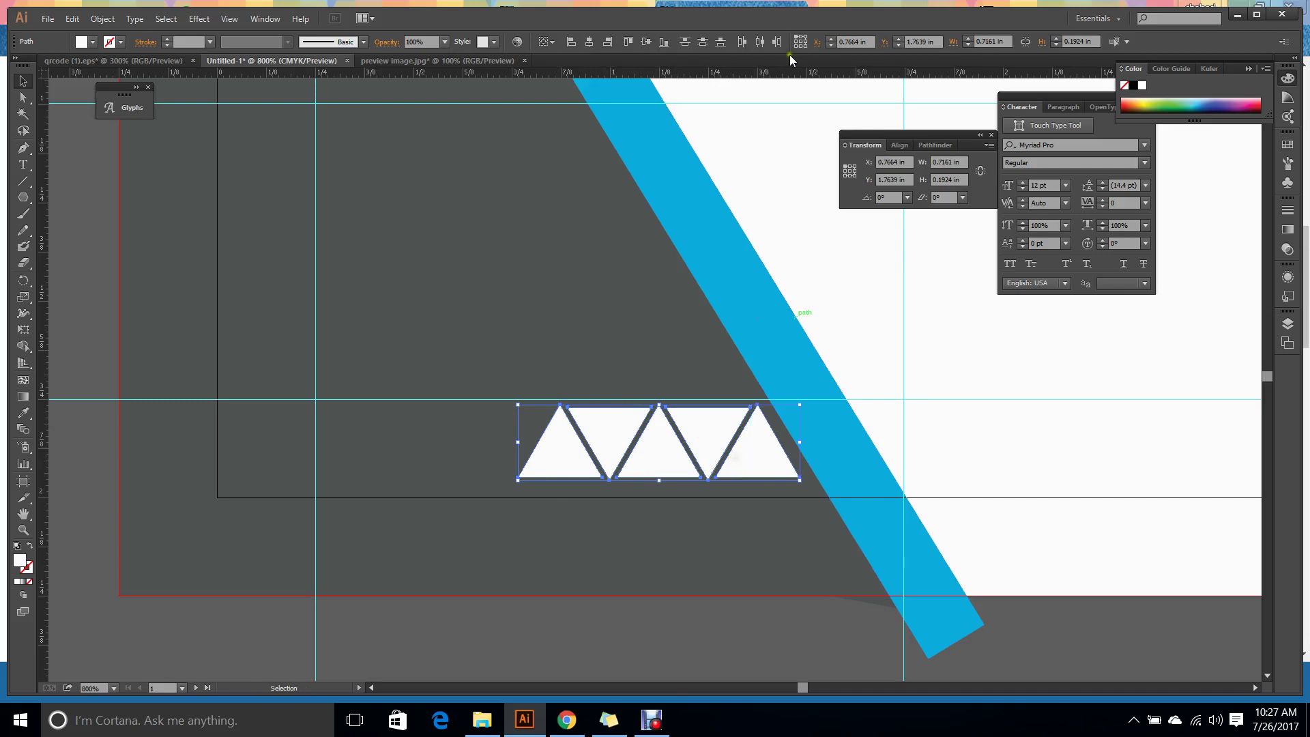
pyautogui.click(646, 43)
pyautogui.click(612, 626)
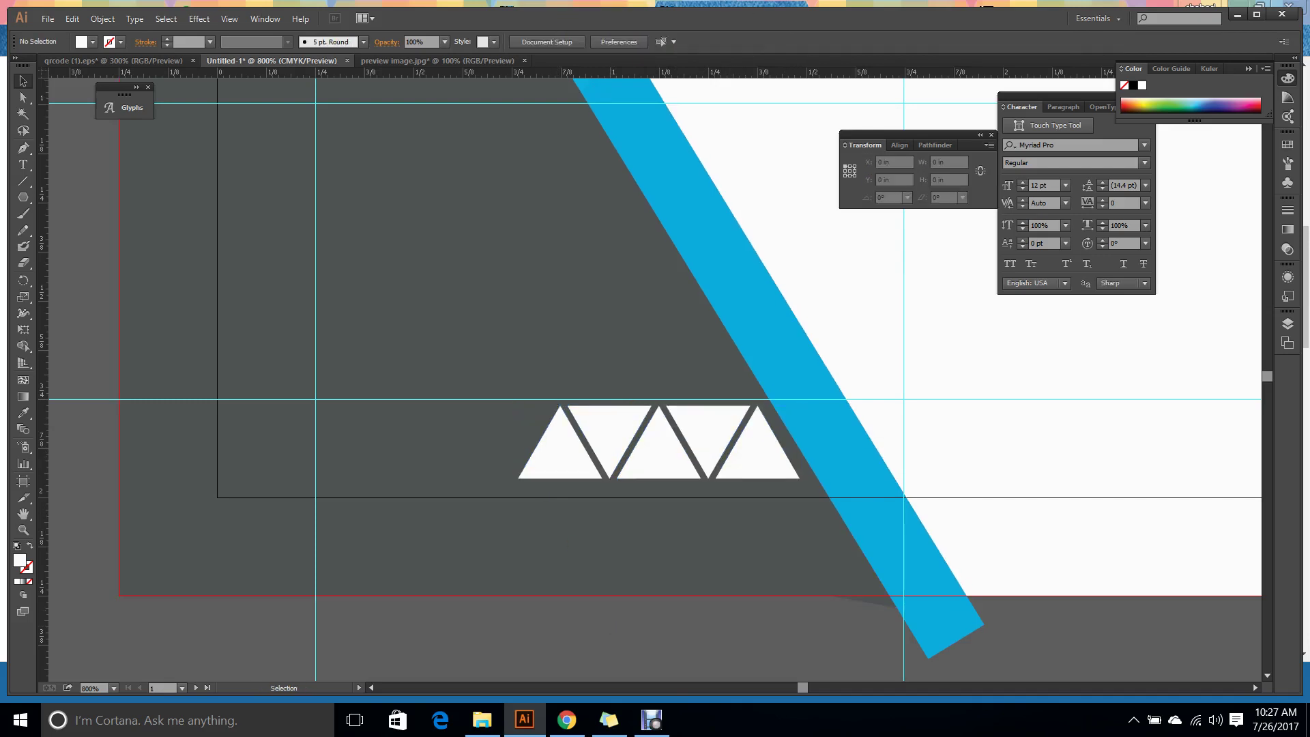
pyautogui.keyDown('shift'); pyautogui.click(623, 432); pyautogui.keyUp('shift')
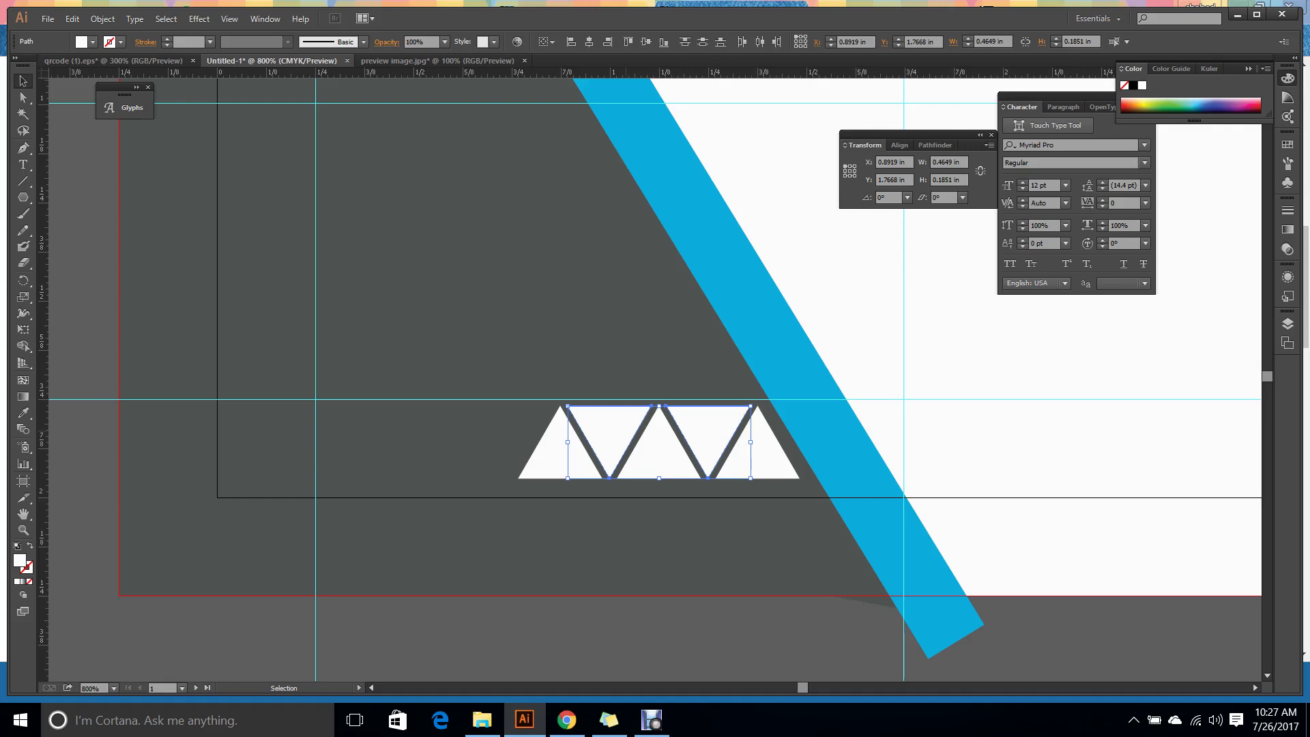
pyautogui.keyDown('shift'); pyautogui.click(642, 415); pyautogui.keyUp('shift')
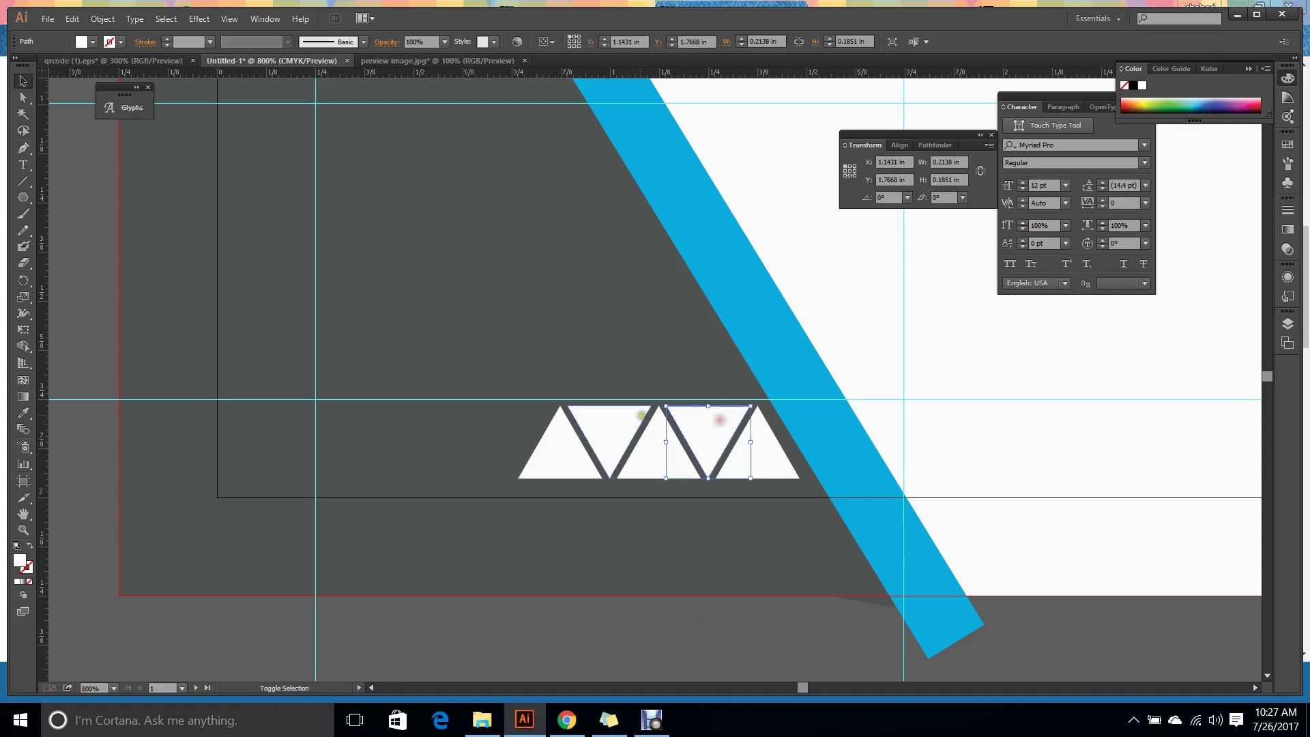
# Make a horizontally reflected copy of both inverted triangles and nudge it up onto the row.
pyautogui.keyDown('shift'); pyautogui.click(636, 416); pyautogui.keyUp('shift')
pyautogui.rightClick(635, 419)
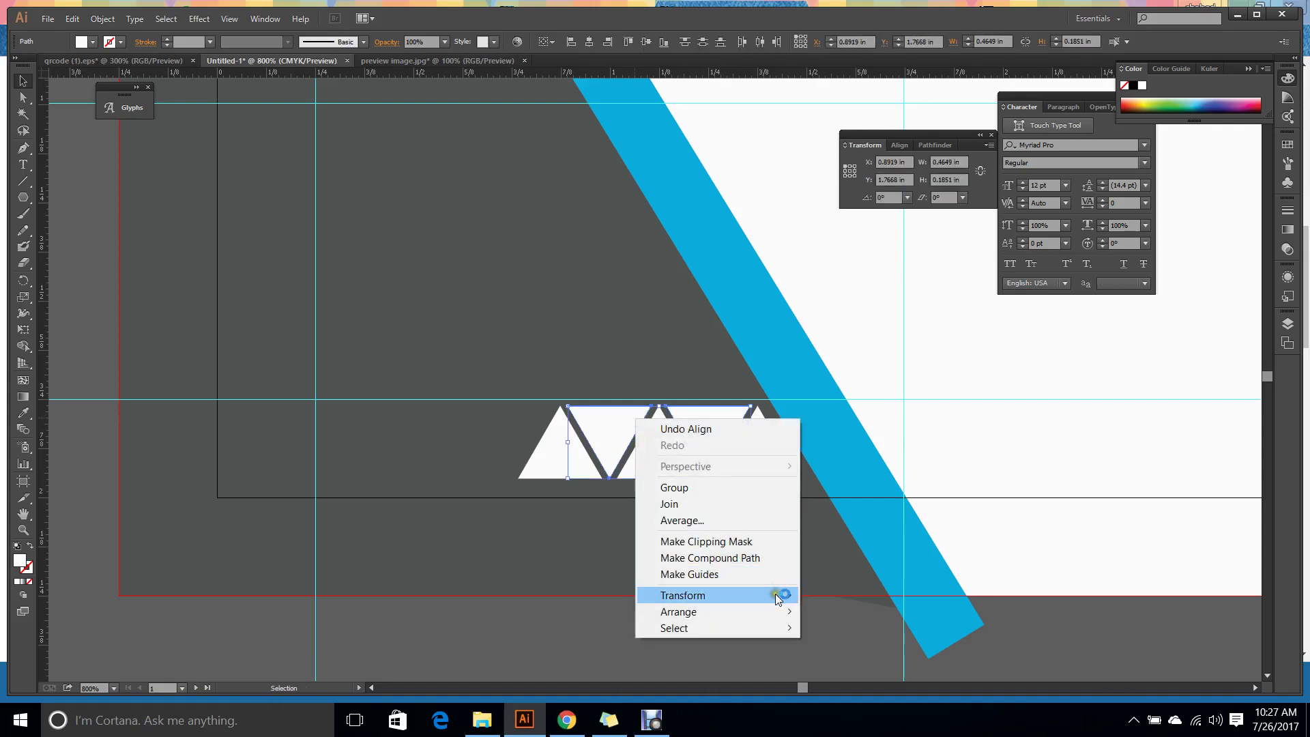
pyautogui.moveTo(777, 595)
pyautogui.click(856, 649)
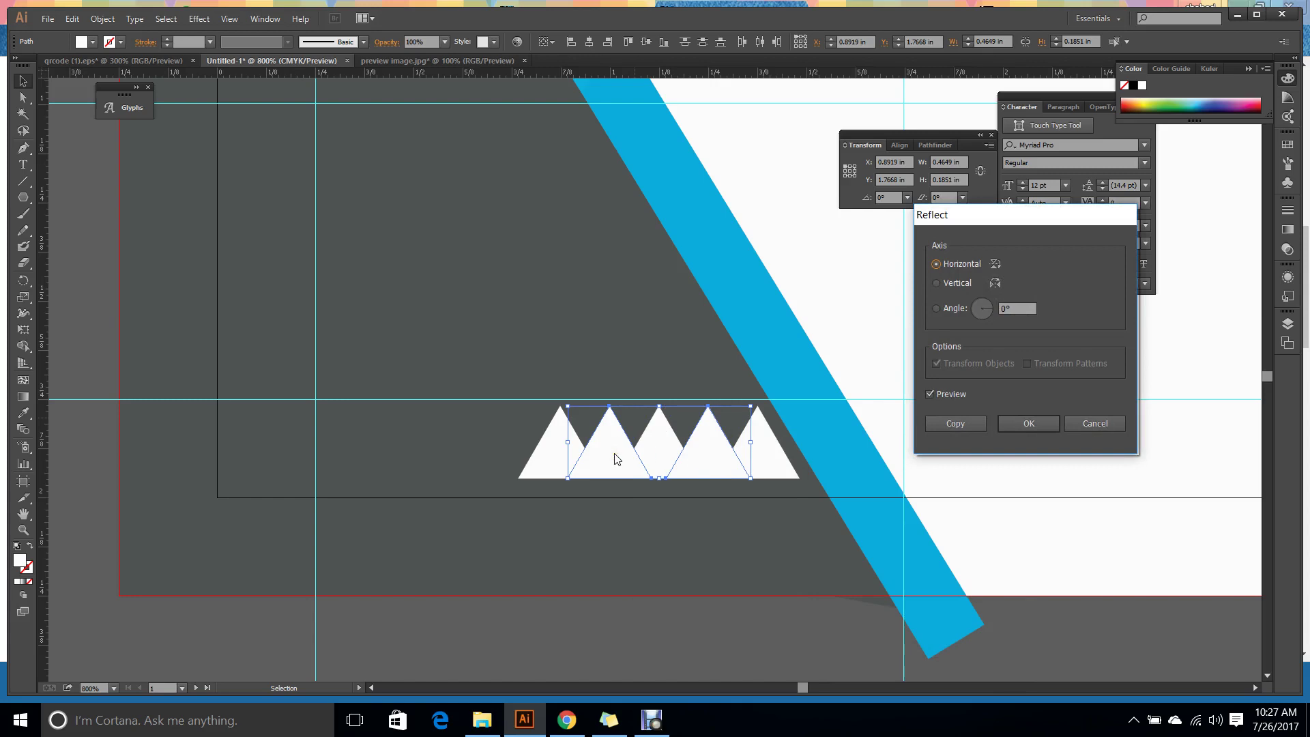
pyautogui.click(977, 424)
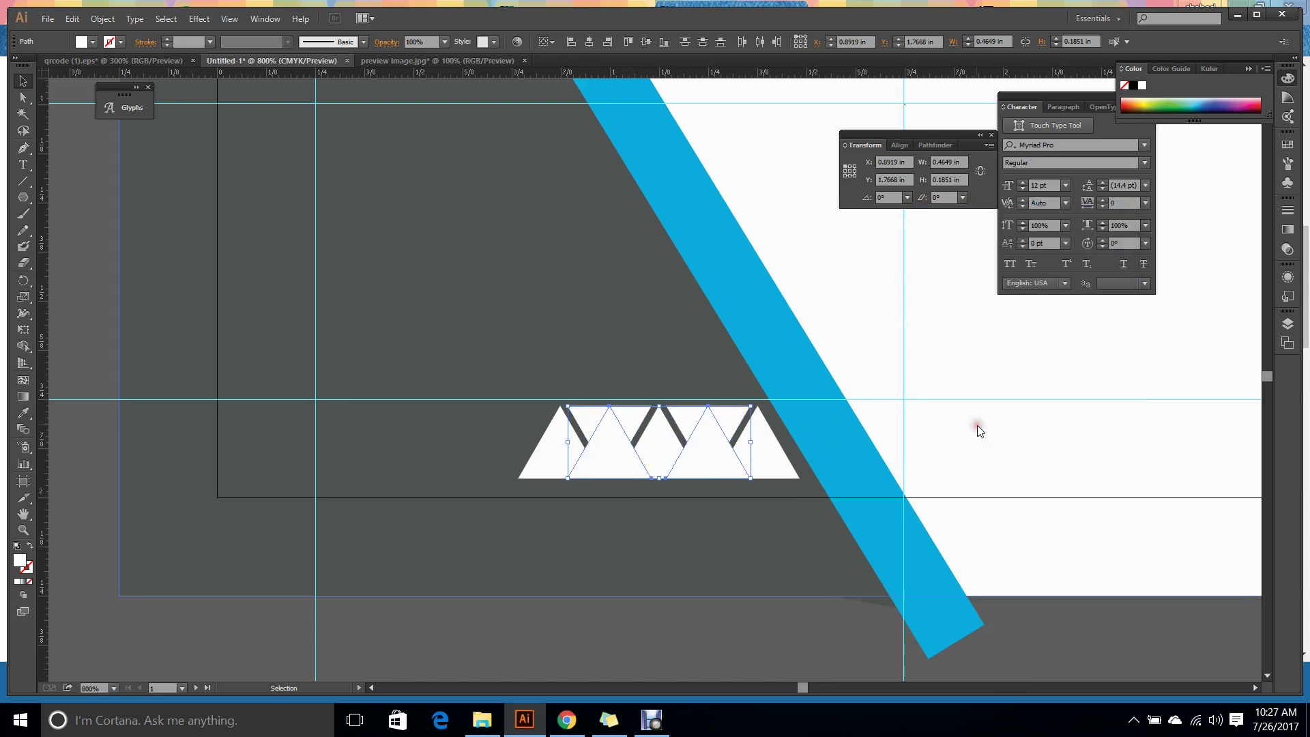
pyautogui.press('Up')
pyautogui.press('Up')
pyautogui.press('Up')
pyautogui.press('Up')
pyautogui.press('Up')
pyautogui.press('Up')
pyautogui.press('Up')
pyautogui.press('Up')
pyautogui.press('Up')
pyautogui.press('Up')
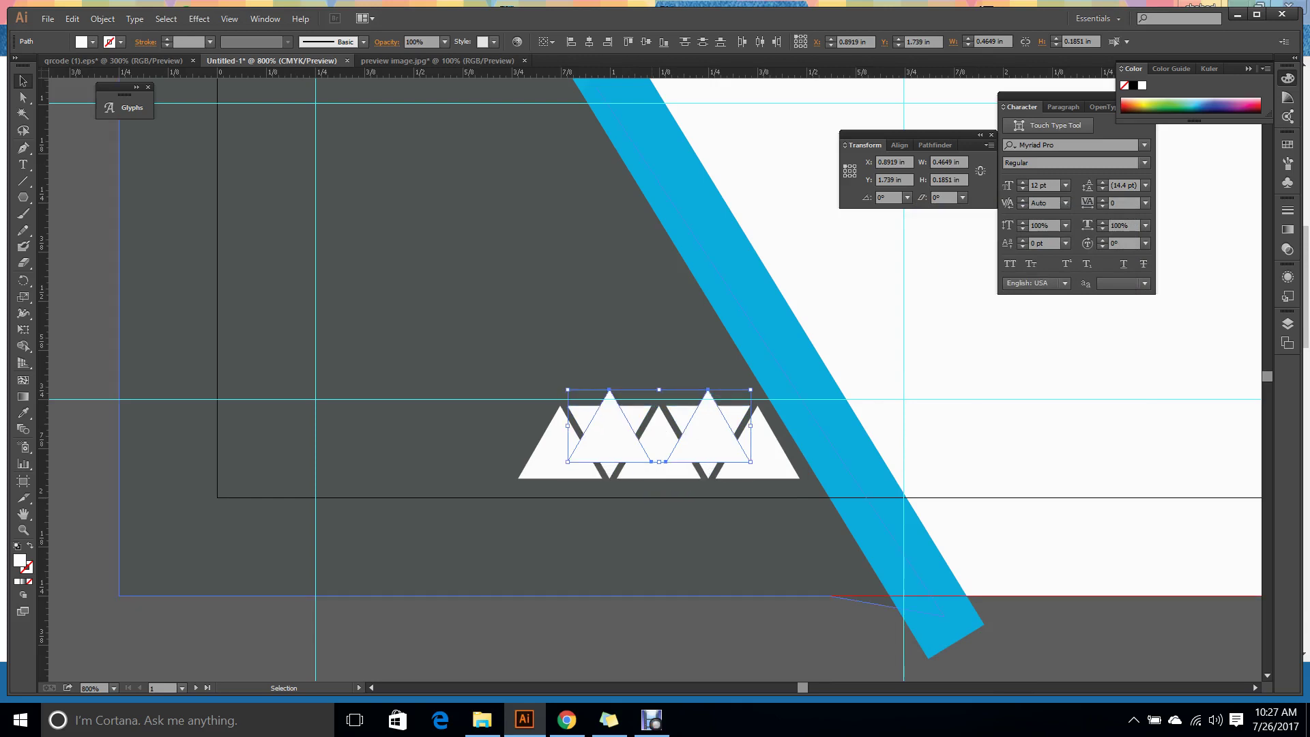
pyautogui.press('Up')
pyautogui.press('Up')
pyautogui.press('Up')
pyautogui.press('Up')
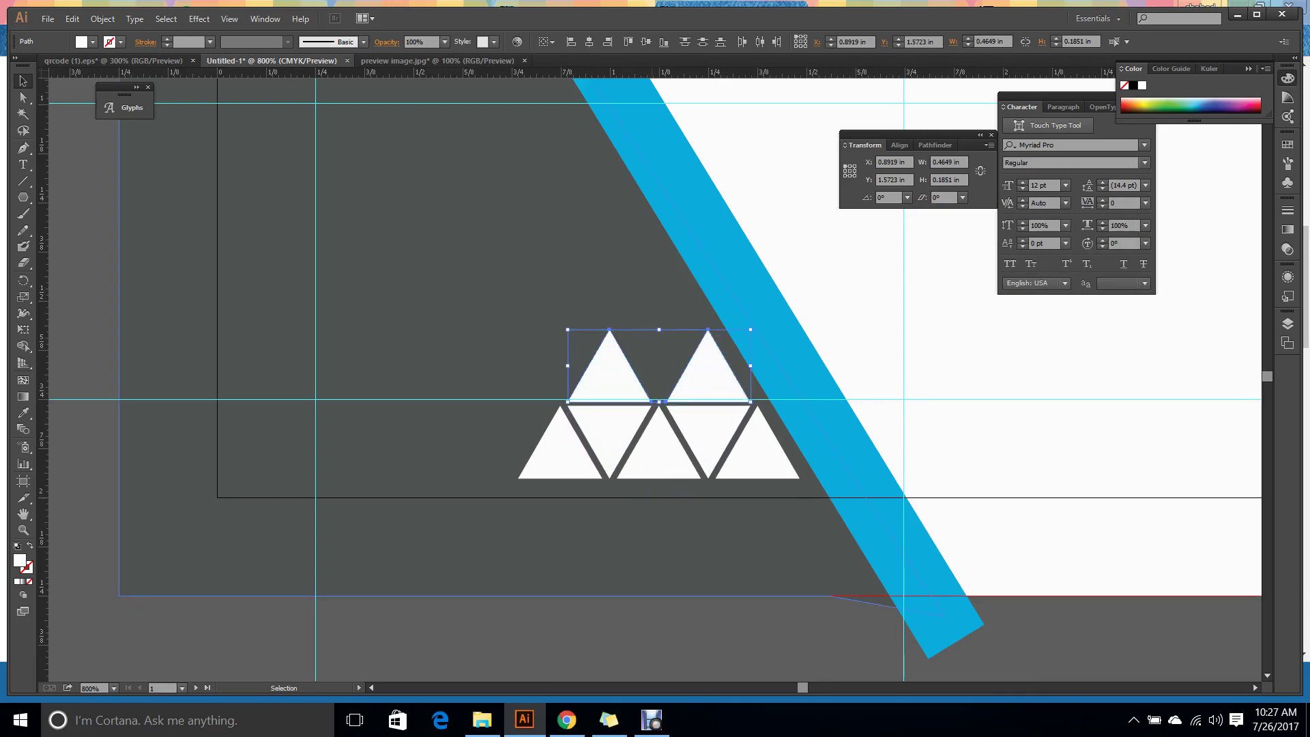
pyautogui.press('Up')
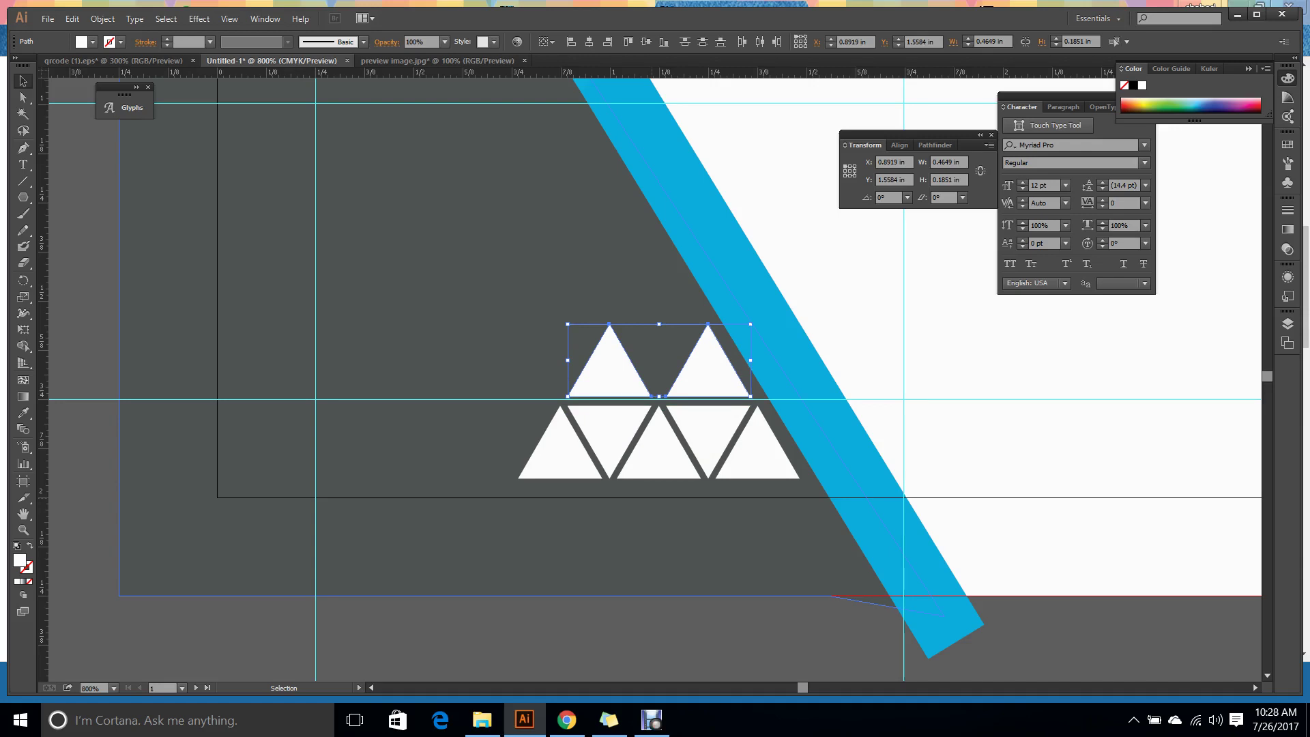
pyautogui.press('Down')
pyautogui.click(678, 623)
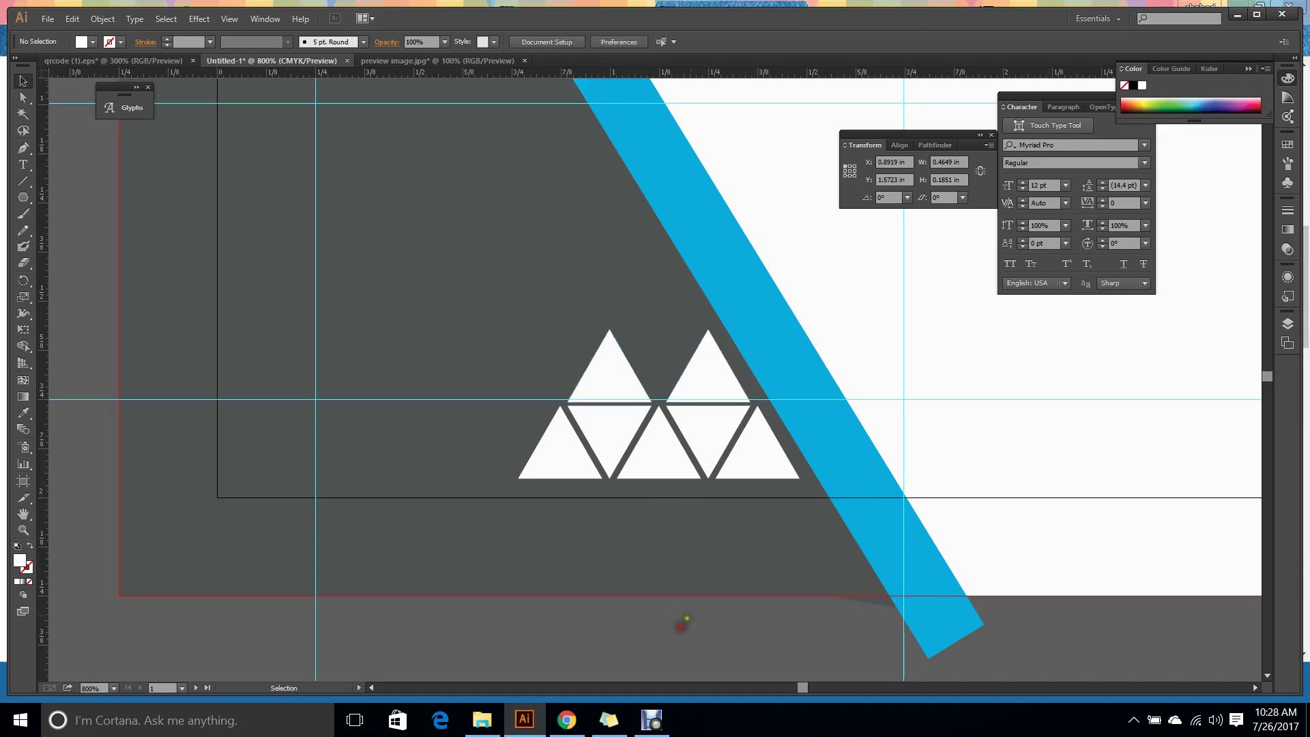
# Make a reflected copy of the lower middle triangle and nudge it up into the top row.
pyautogui.scroll(2, 868, 380)
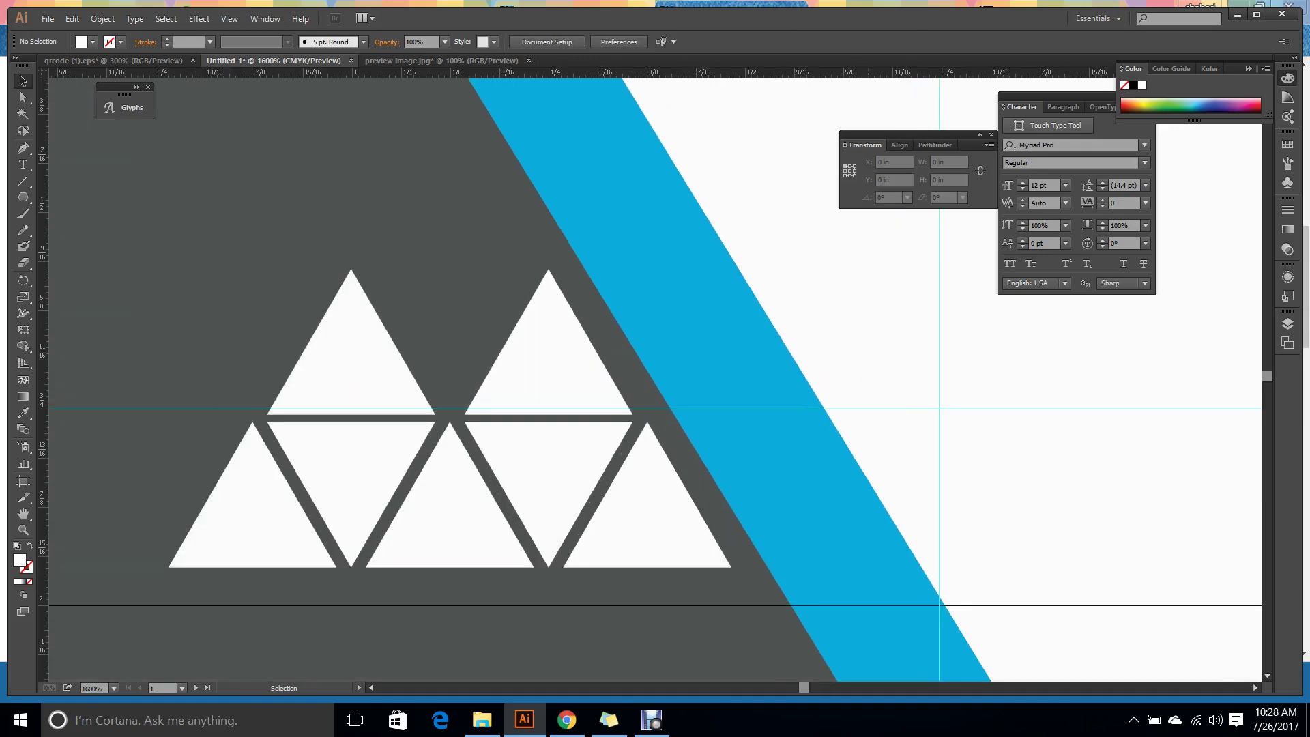
pyautogui.scroll(-1, 744, 437)
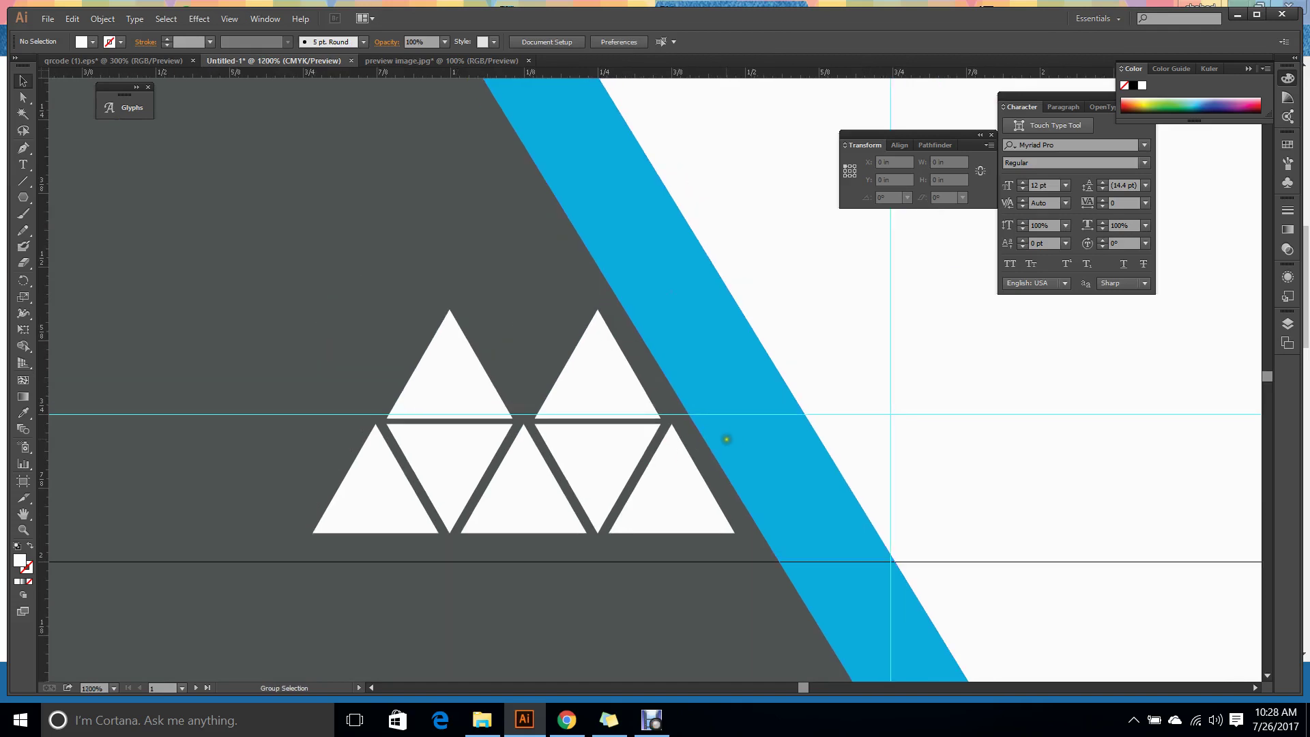
pyautogui.click(573, 401)
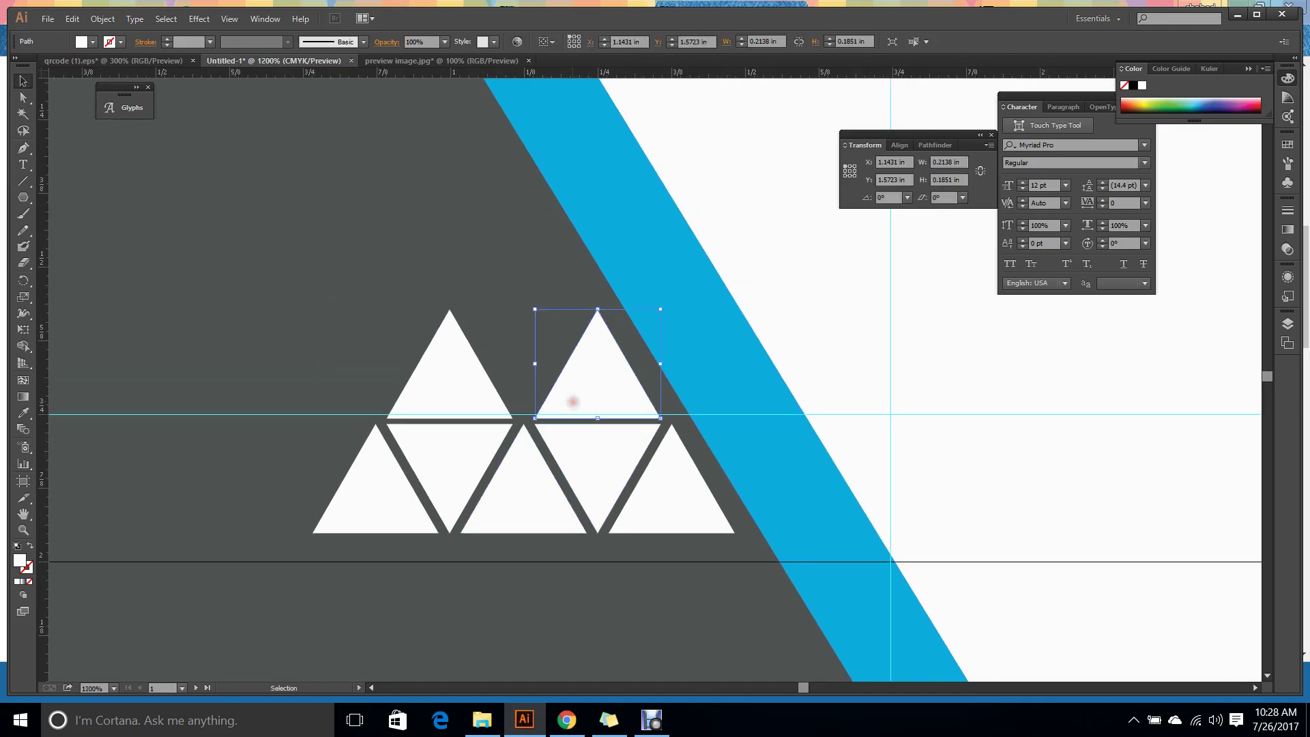
pyautogui.click(525, 475)
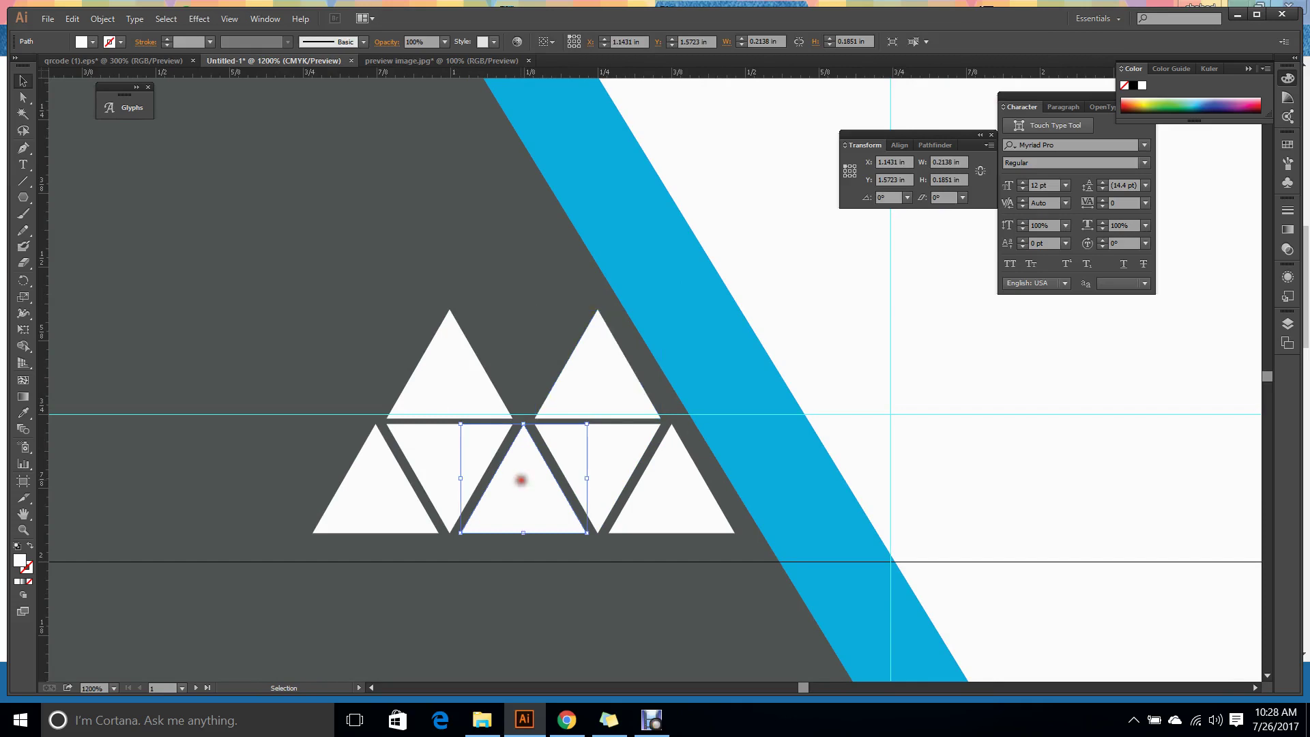
pyautogui.rightClick(523, 477)
pyautogui.moveTo(600, 440)
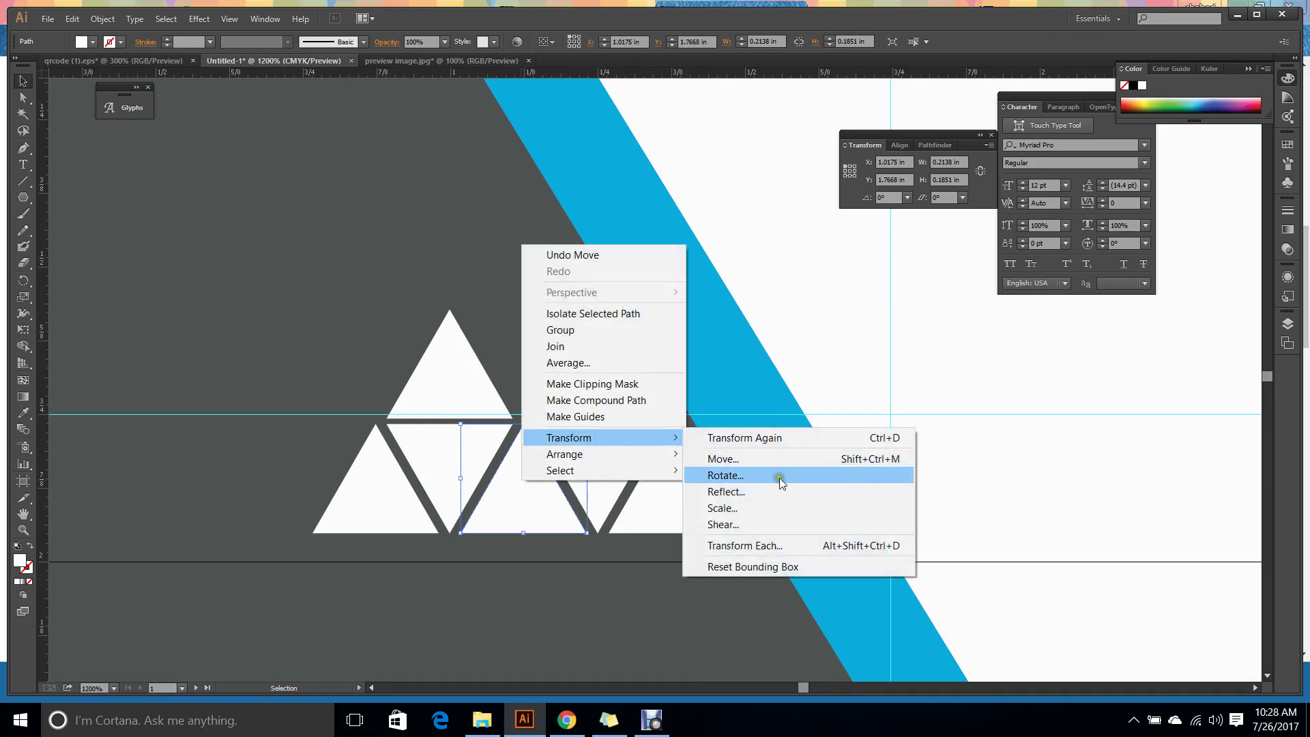
pyautogui.click(777, 489)
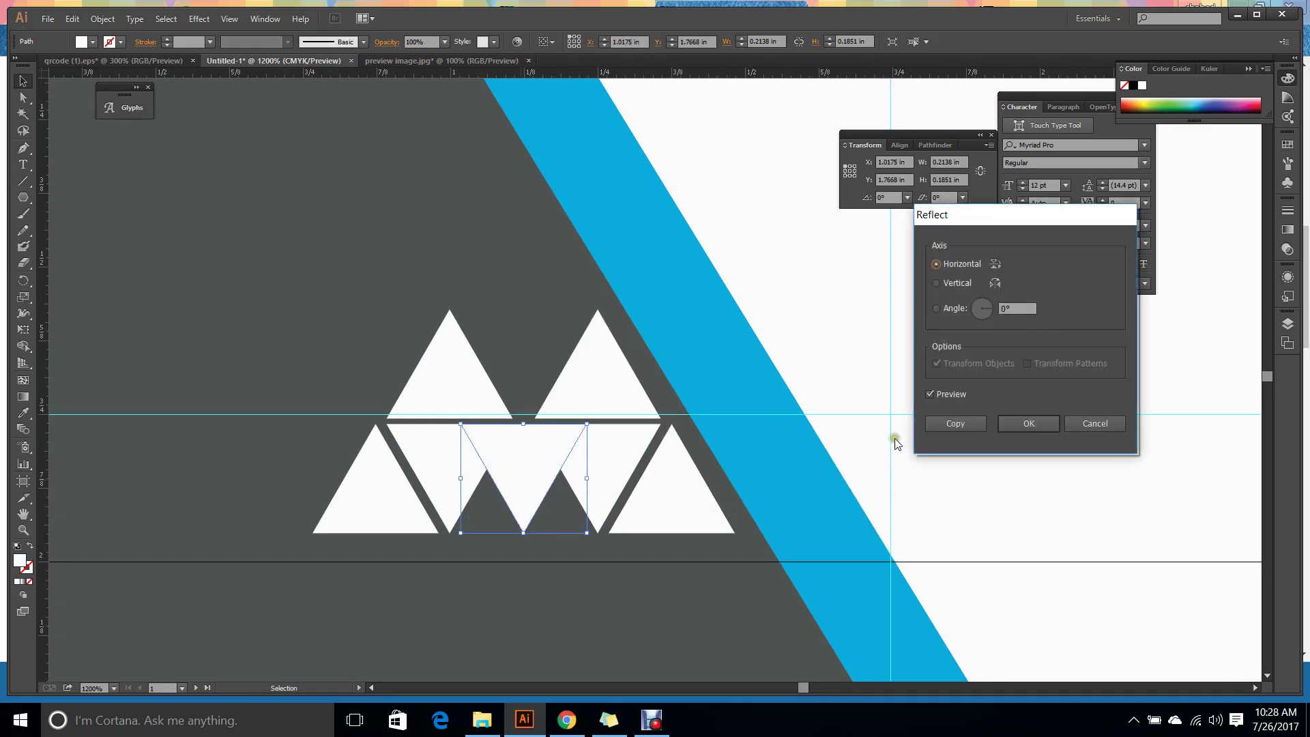
pyautogui.click(939, 425)
pyautogui.hotkey('shift', 'Up')
pyautogui.hotkey('shift', 'Up')
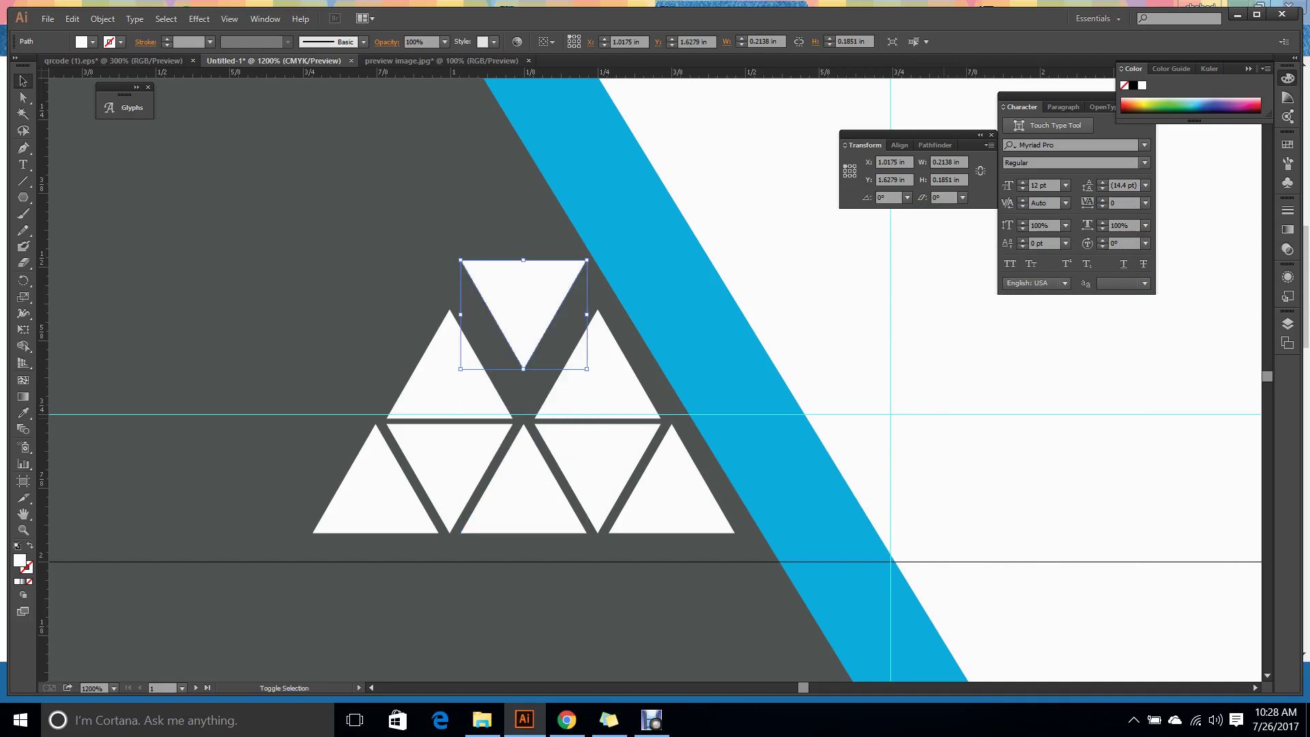
pyautogui.press('Down')
pyautogui.press('Down')
pyautogui.press('Down')
pyautogui.press('Down')
pyautogui.press('Down')
pyautogui.press('Down')
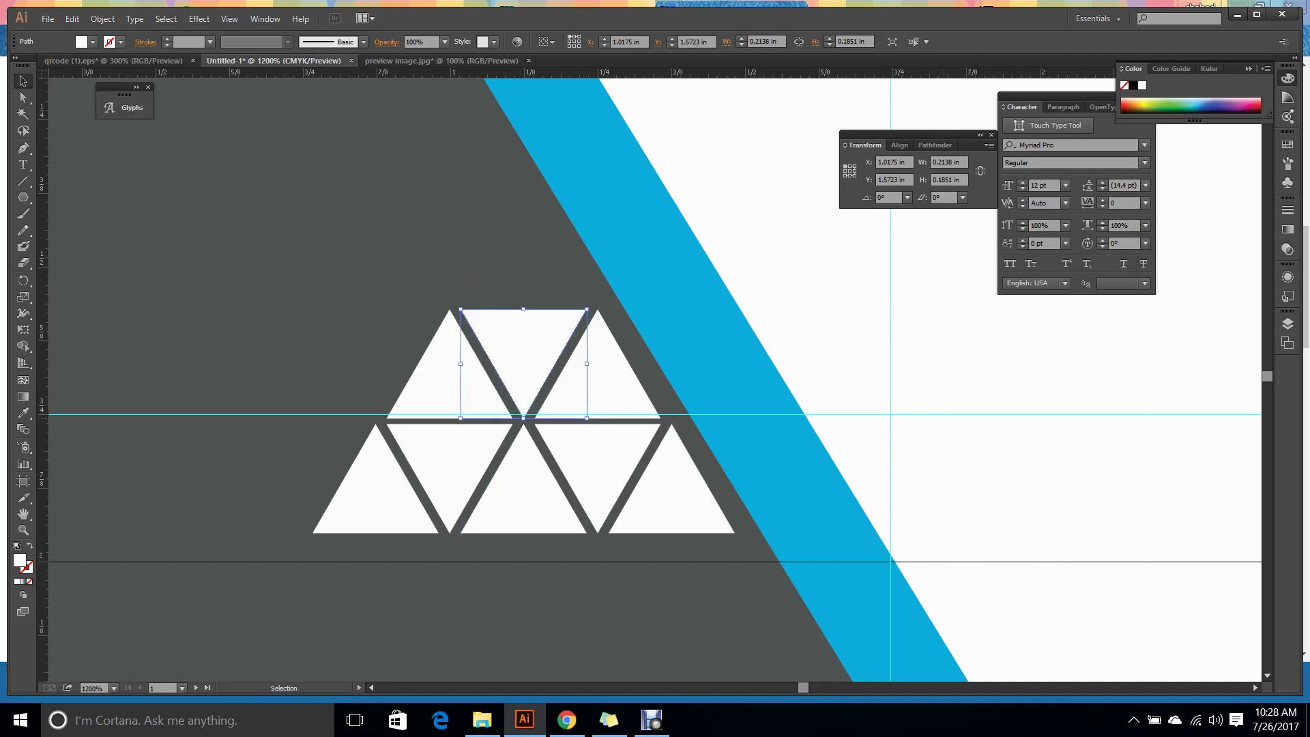
# Add the right and left upper triangles to the selection alongside the new copy.
pyautogui.keyDown('shift'); pyautogui.click(614, 396); pyautogui.keyUp('shift')
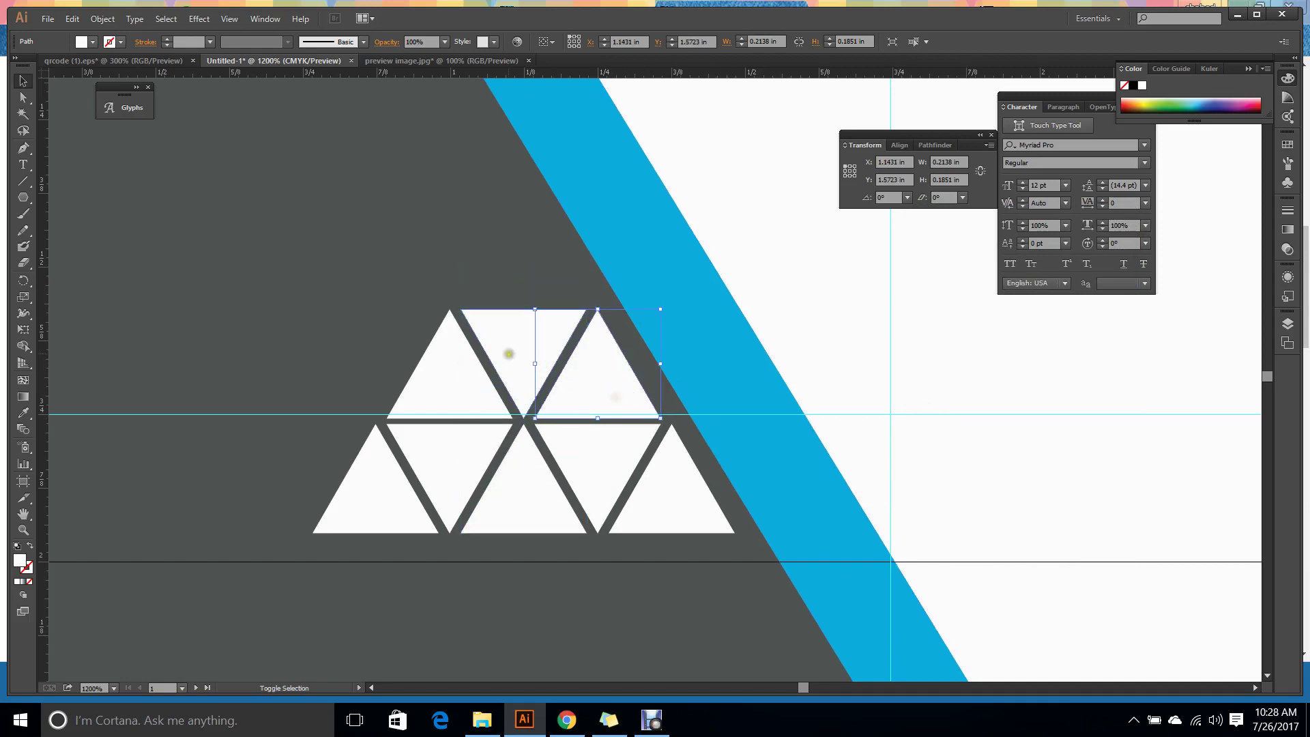
pyautogui.keyDown('shift'); pyautogui.click(454, 372); pyautogui.keyUp('shift')
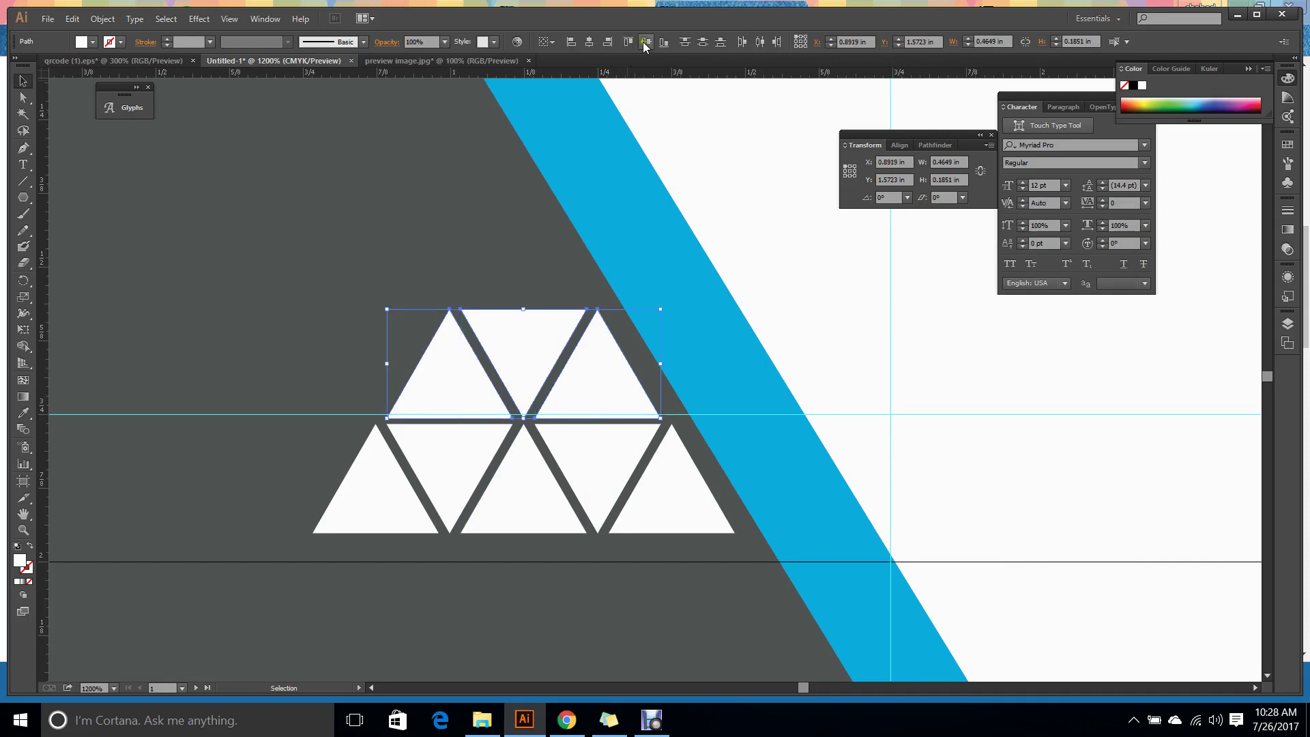
pyautogui.click(596, 115)
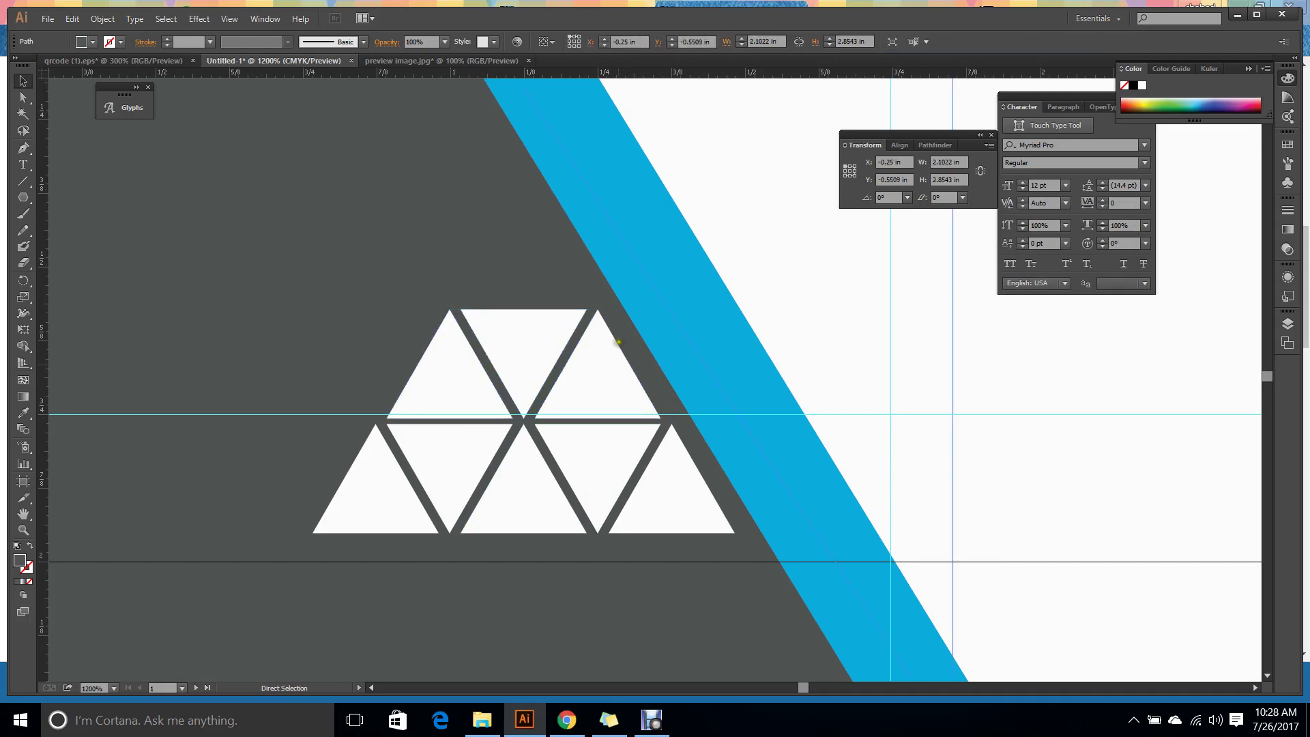
pyautogui.scroll(2, 667, 316)
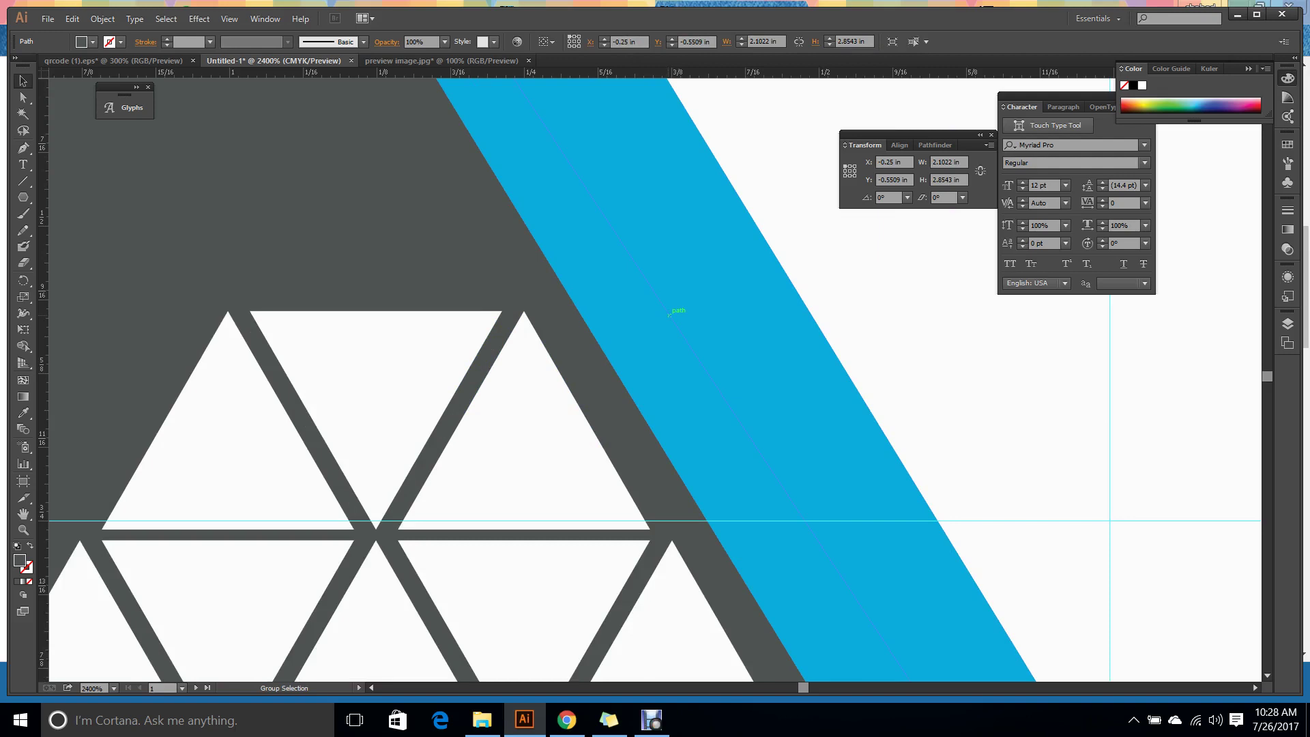
pyautogui.scroll(3, 573, 347)
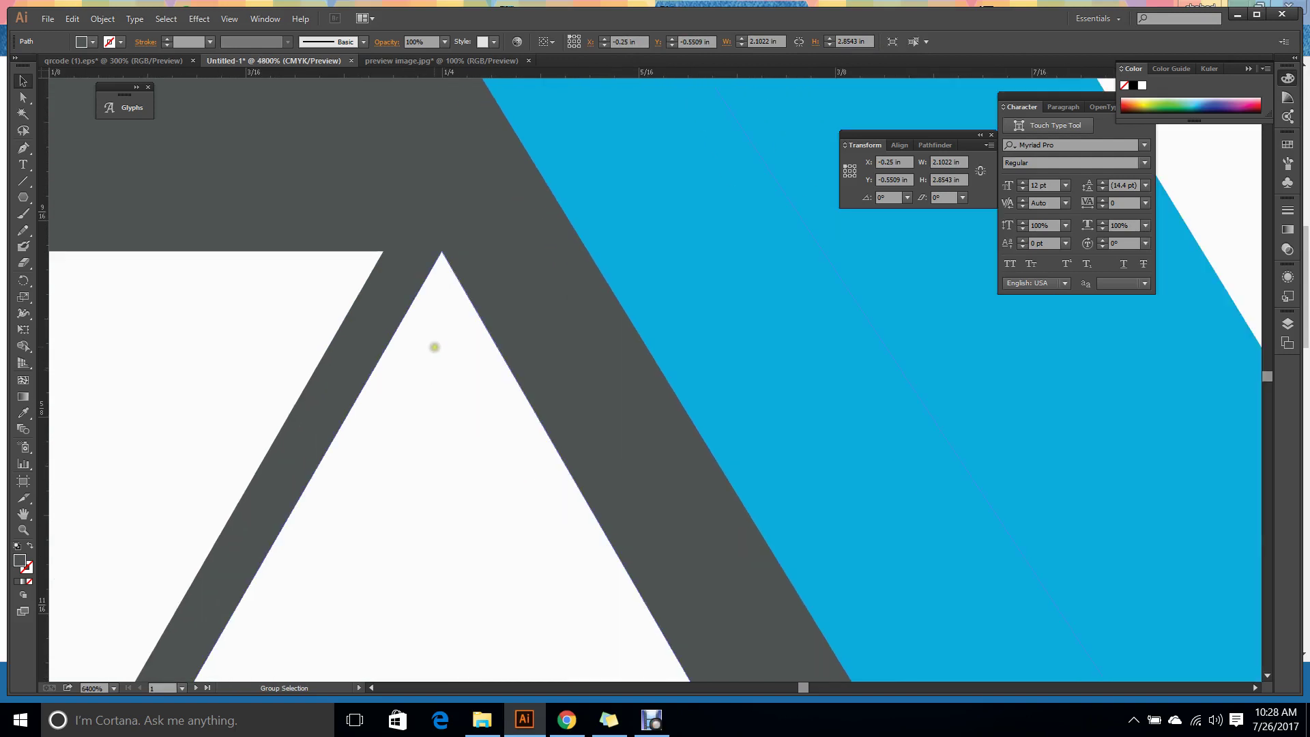
pyautogui.scroll(-4, 434, 347)
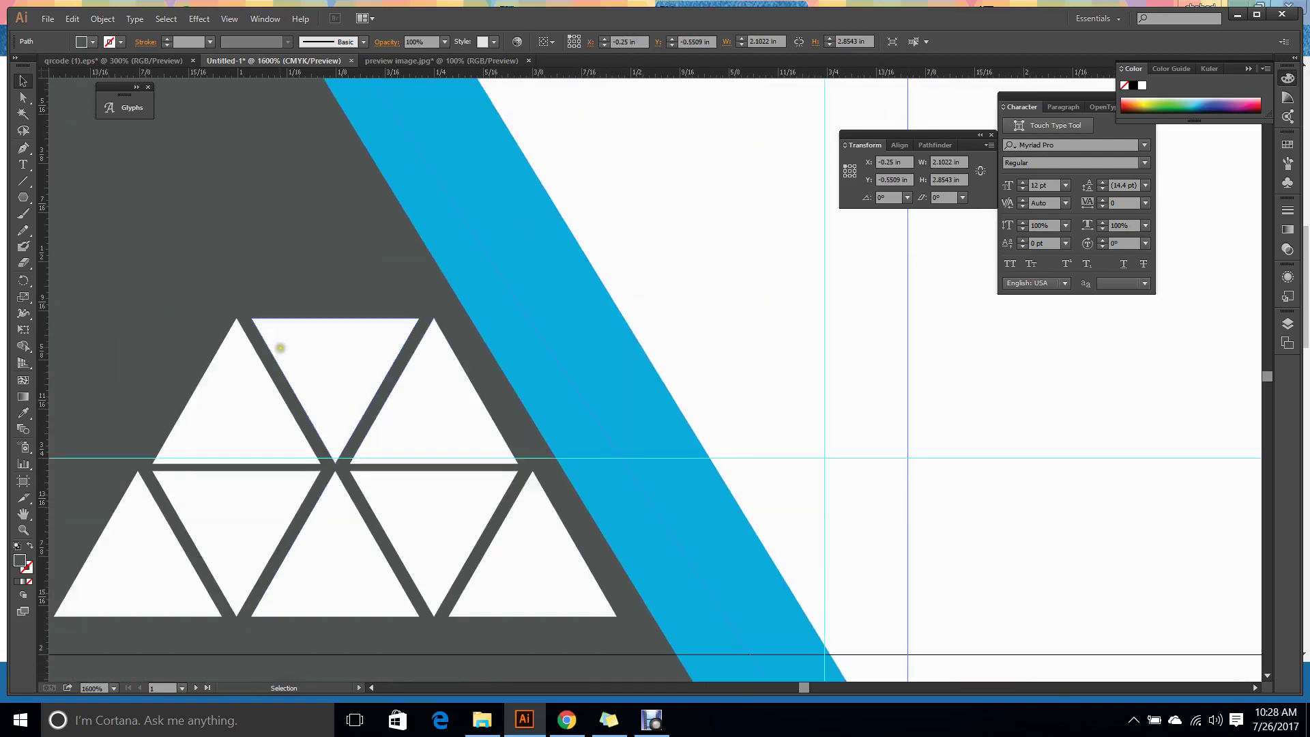
pyautogui.click(248, 404)
pyautogui.keyDown('shift'); pyautogui.click(350, 412); pyautogui.keyUp('shift')
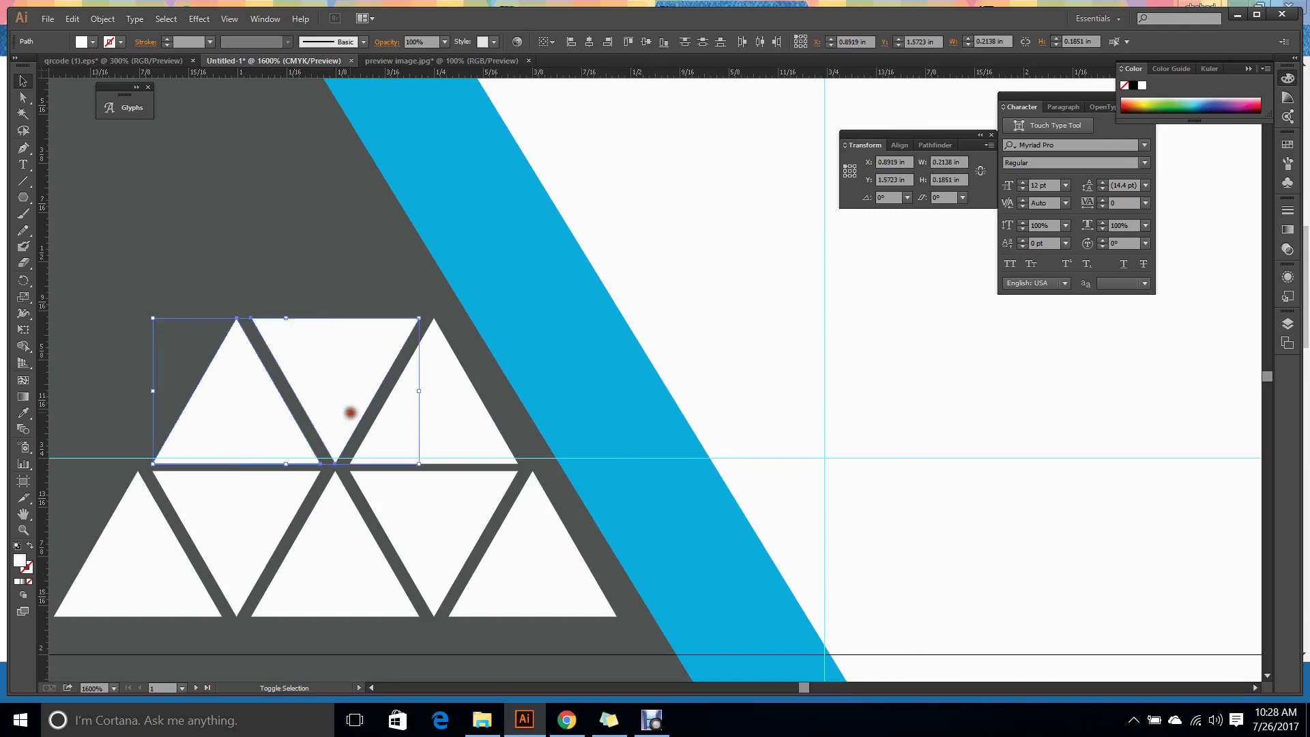
pyautogui.keyDown('shift'); pyautogui.click(459, 444); pyautogui.keyUp('shift')
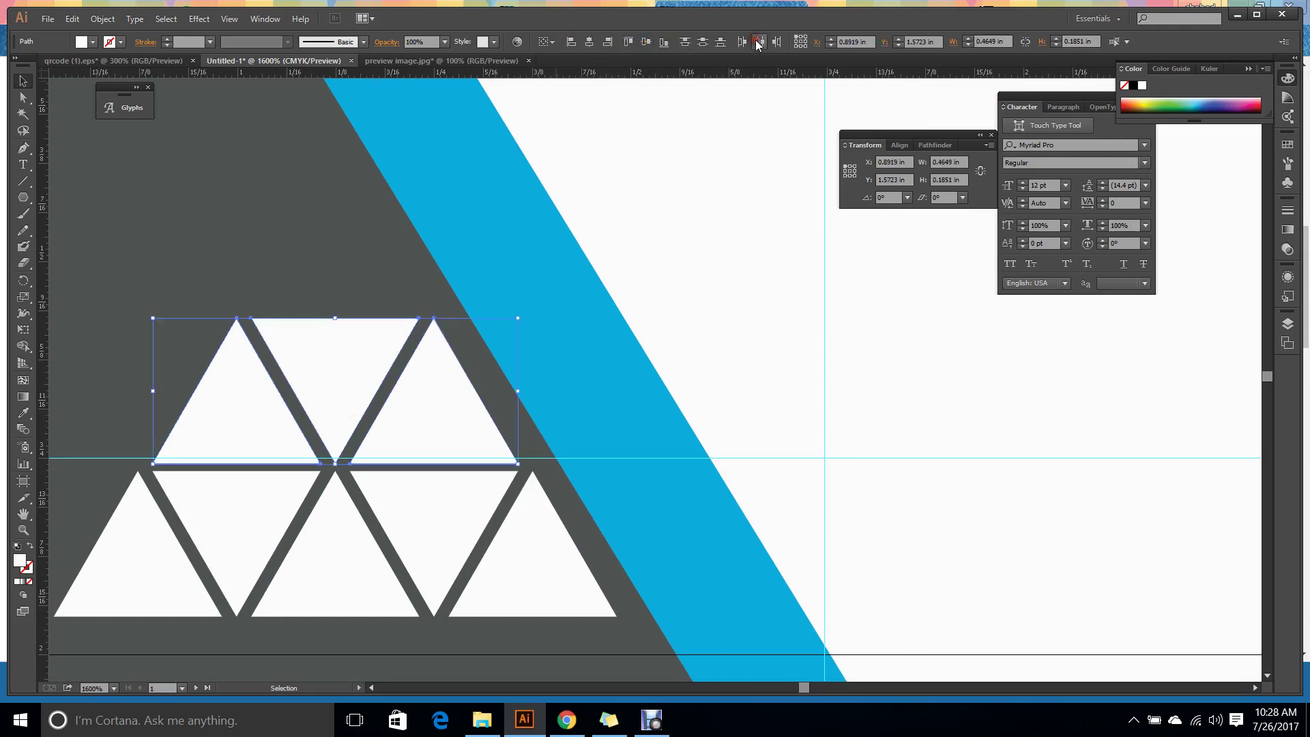
pyautogui.click(265, 180)
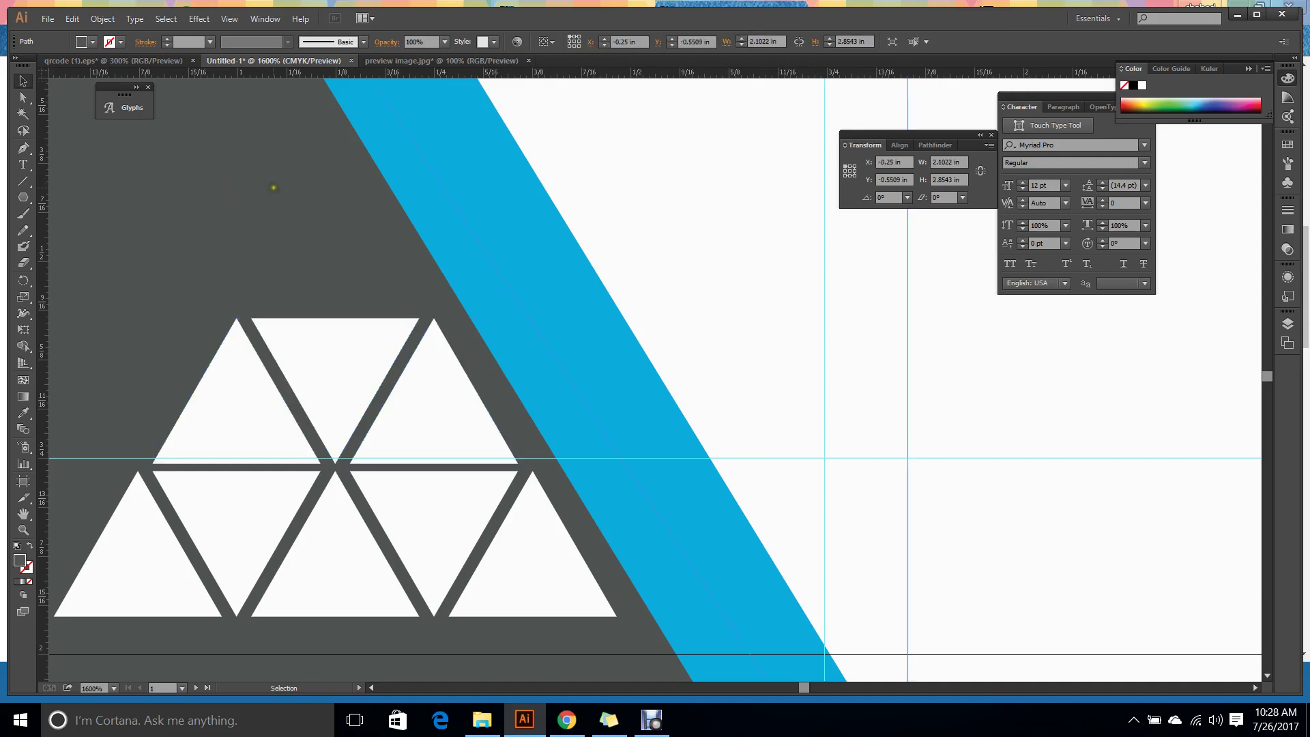
pyautogui.scroll(-2, 273, 191)
pyautogui.hscroll(-5, 306, 357)
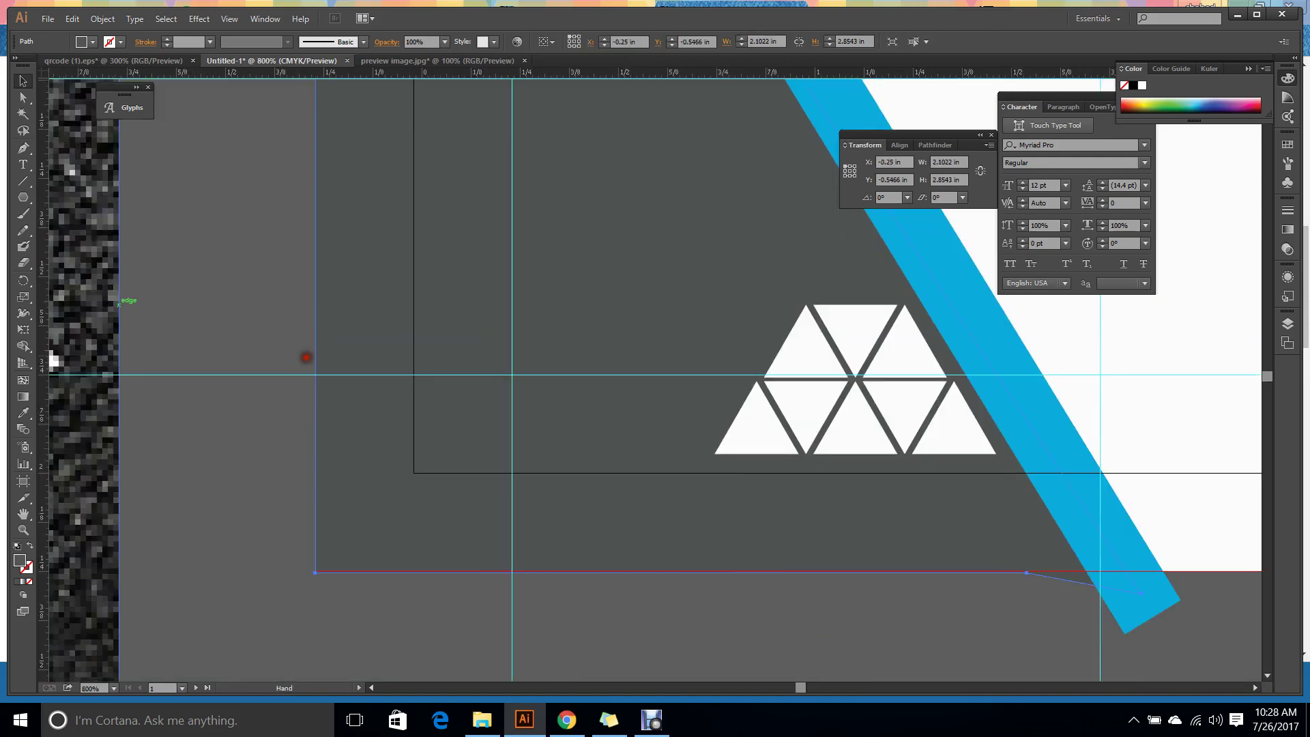
pyautogui.hscroll(-10, 307, 356)
pyautogui.scroll(-2, 678, 345)
pyautogui.hscroll(3, 696, 342)
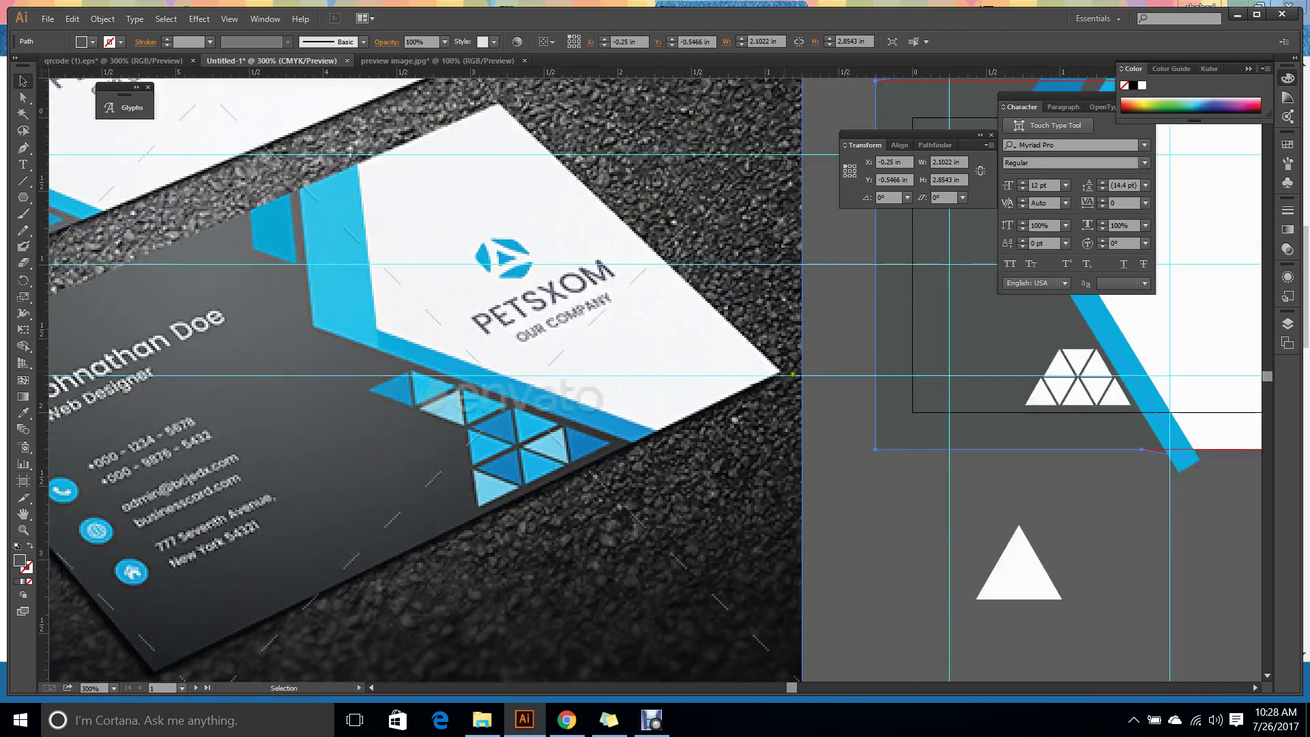
pyautogui.scroll(-1, 793, 374)
pyautogui.hscroll(2, 793, 374)
pyautogui.scroll(3, 839, 380)
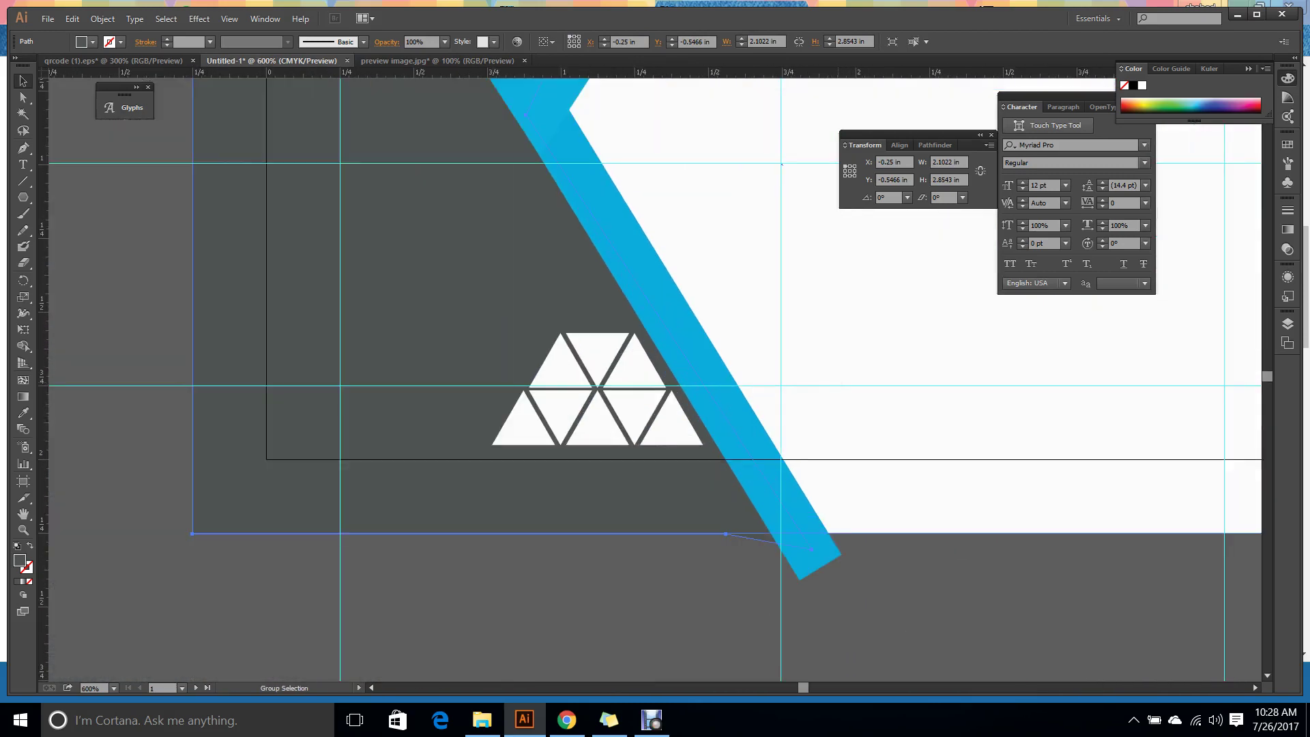
pyautogui.scroll(3, 796, 386)
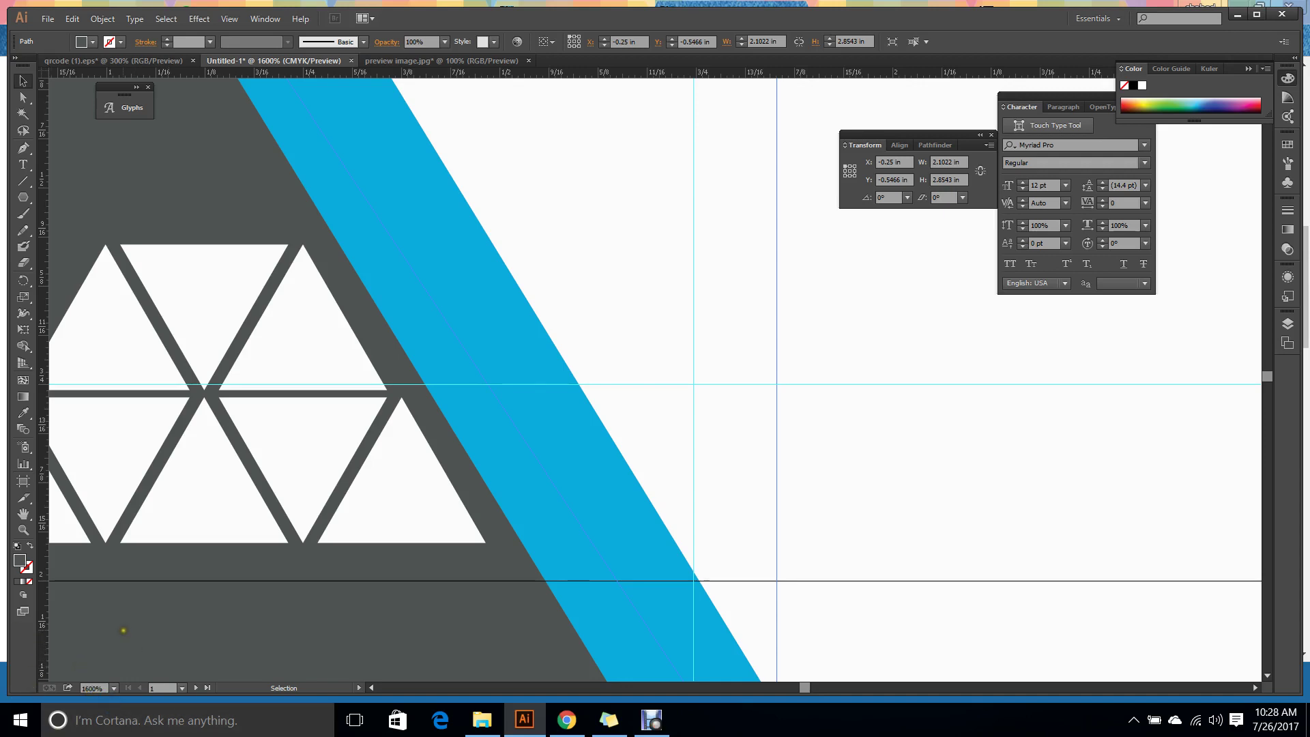
pyautogui.click(110, 403)
pyautogui.scroll(4, 157, 389)
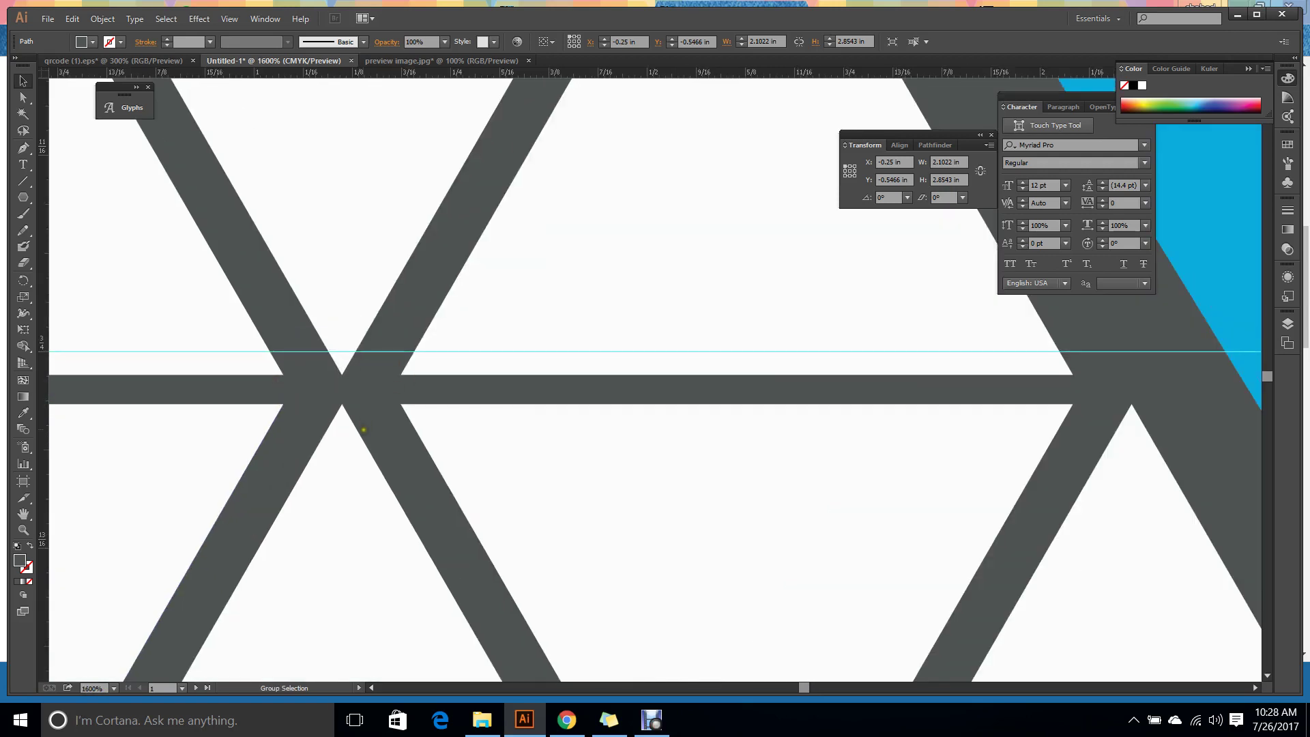
pyautogui.scroll(-6, 419, 377)
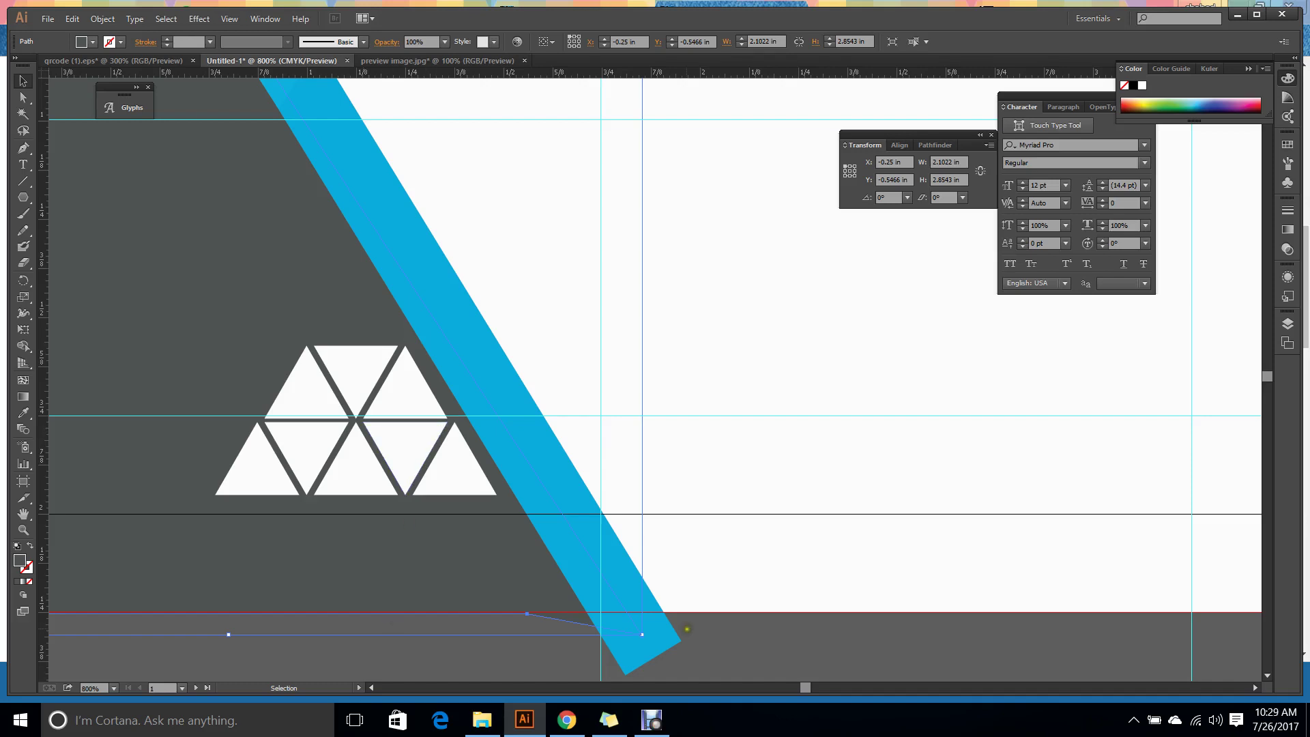
pyautogui.click(748, 635)
pyautogui.hscroll(-3, 459, 471)
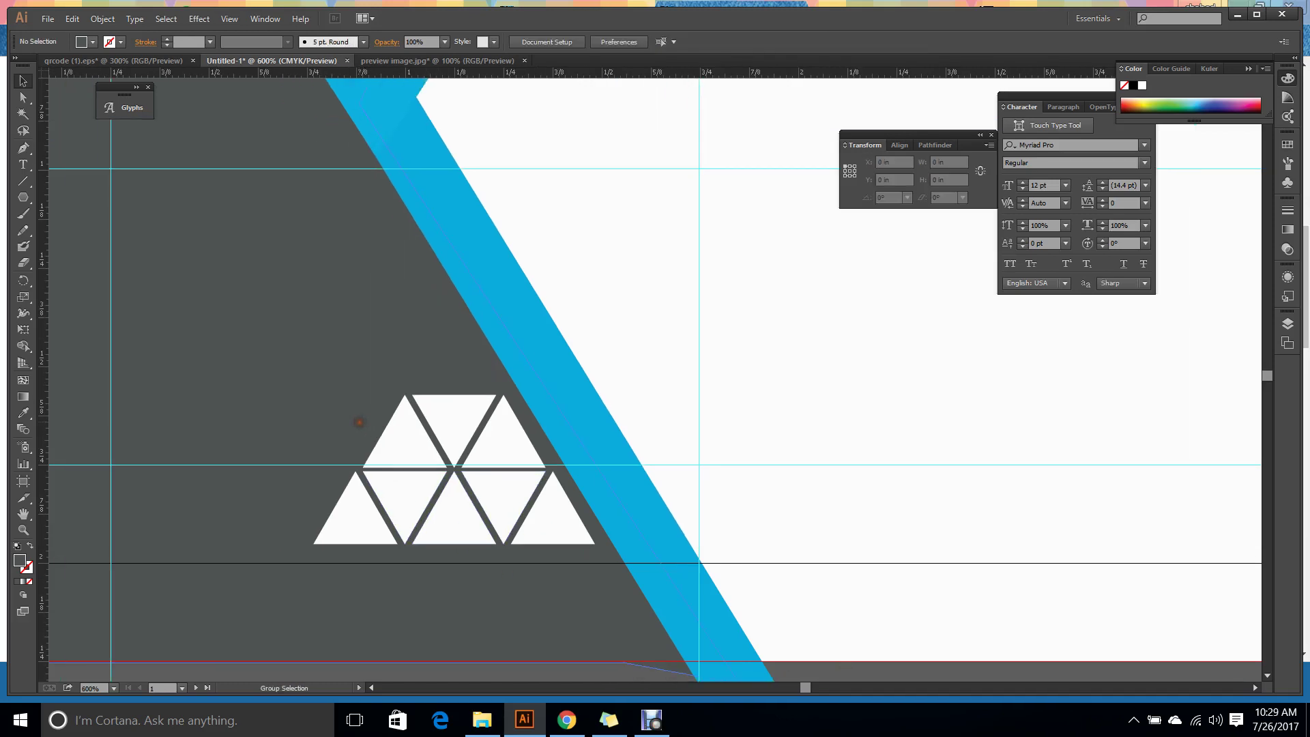
pyautogui.scroll(-2, 459, 471)
pyautogui.scroll(-1, 360, 425)
pyautogui.hscroll(-10, 478, 444)
pyautogui.scroll(3, 614, 477)
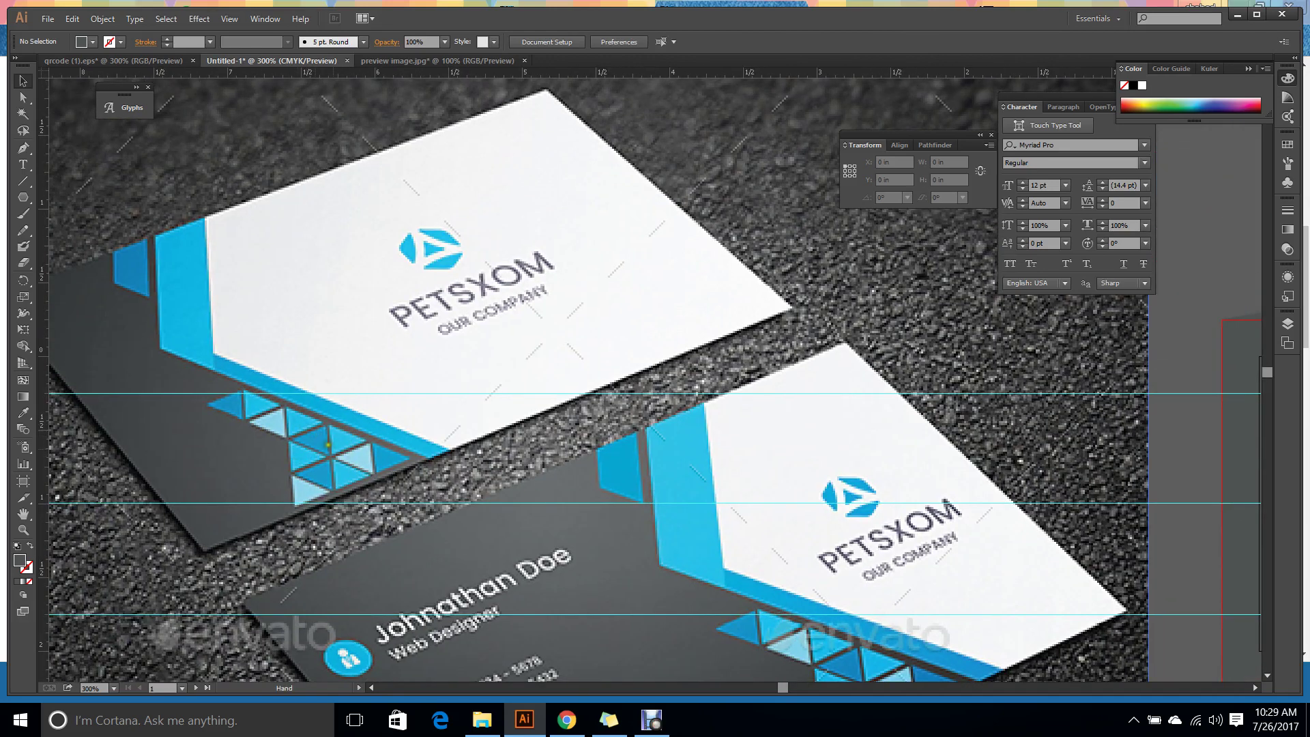
pyautogui.hscroll(15, 342, 453)
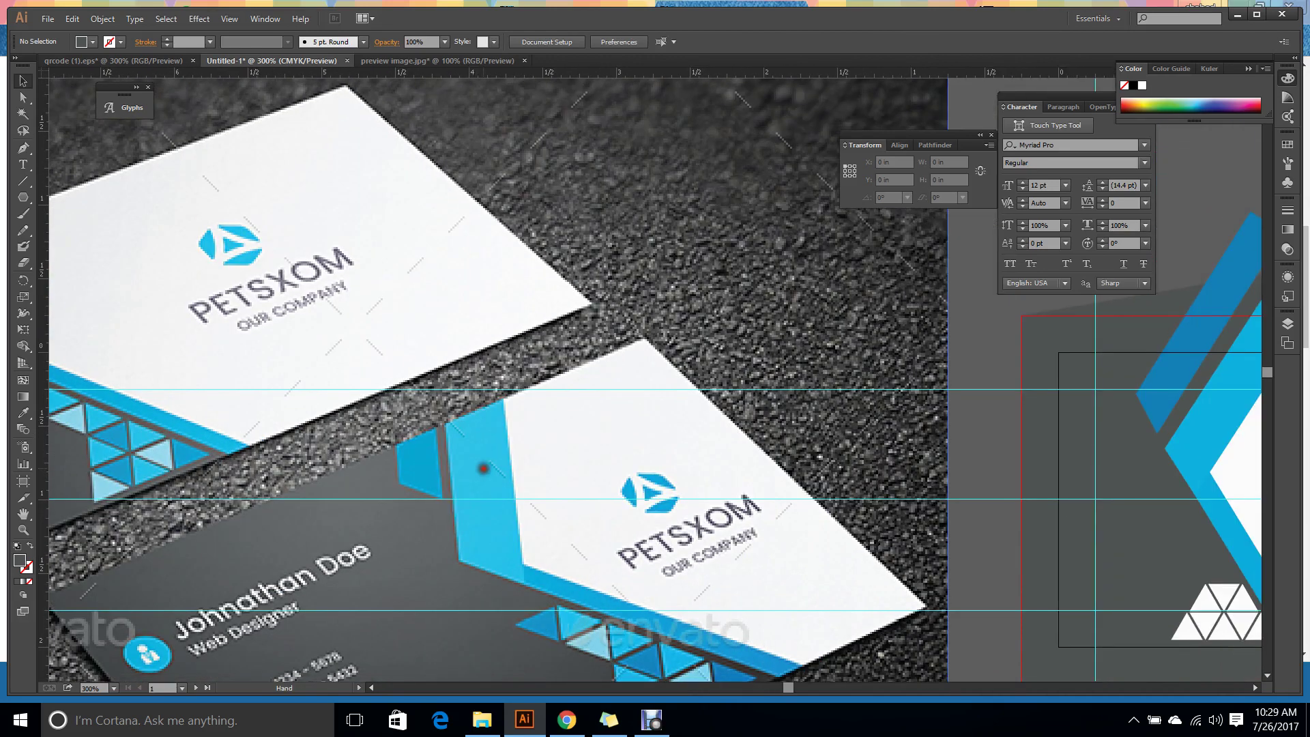
pyautogui.scroll(4, 417, 494)
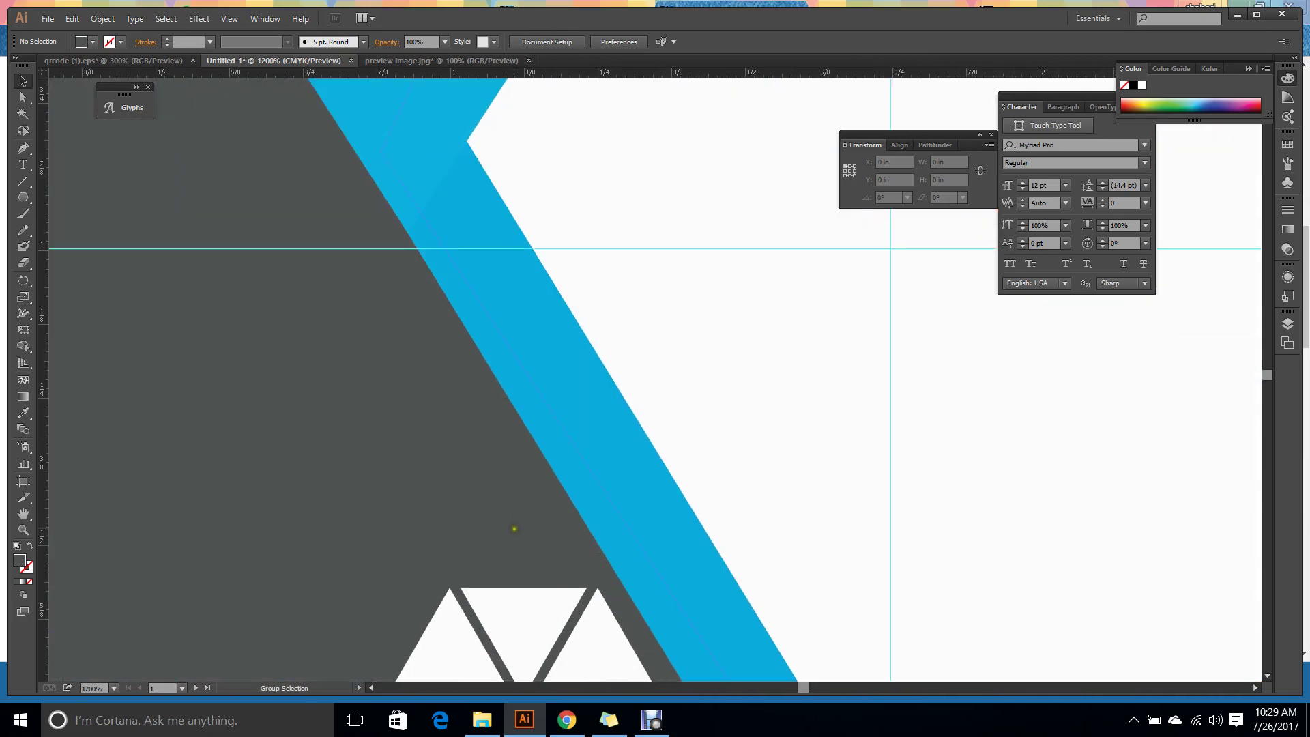
# Make a reflected copy of the triangle and raise it into the upper row.
pyautogui.rightClick(517, 599)
pyautogui.moveTo(585, 554)
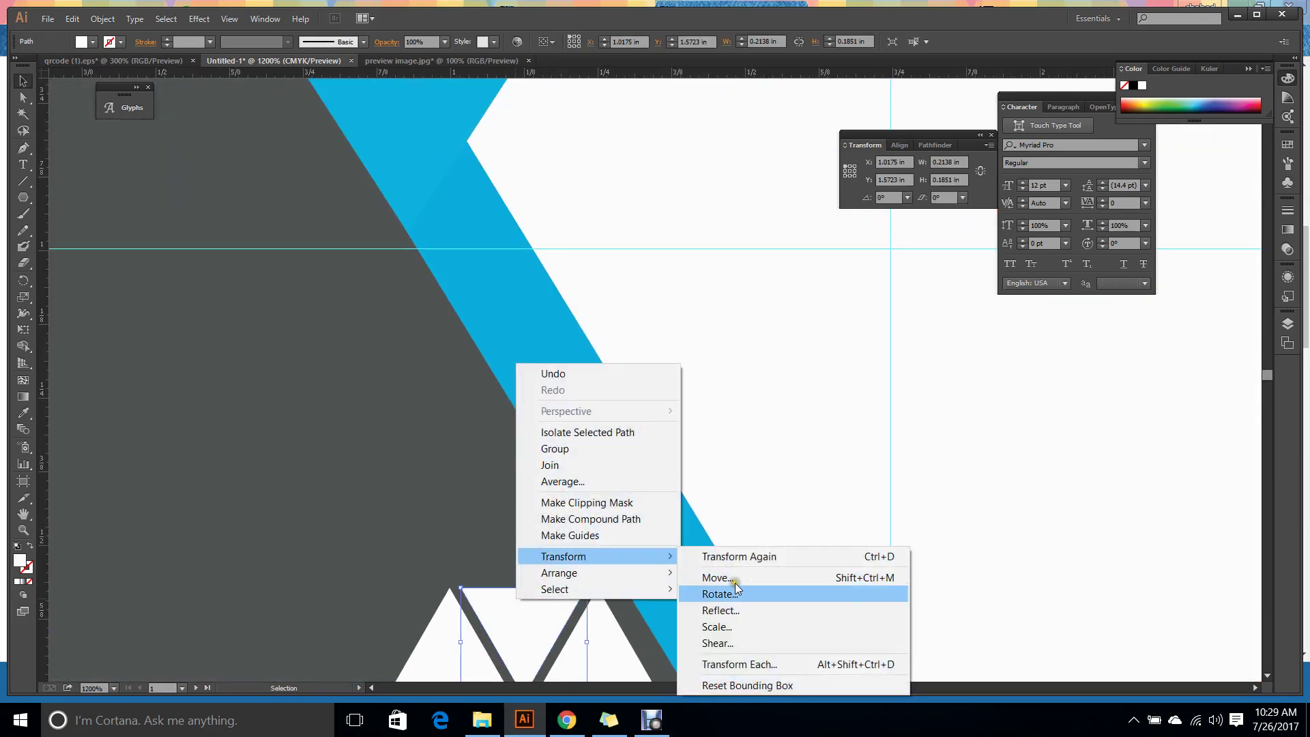
pyautogui.click(738, 608)
pyautogui.click(955, 424)
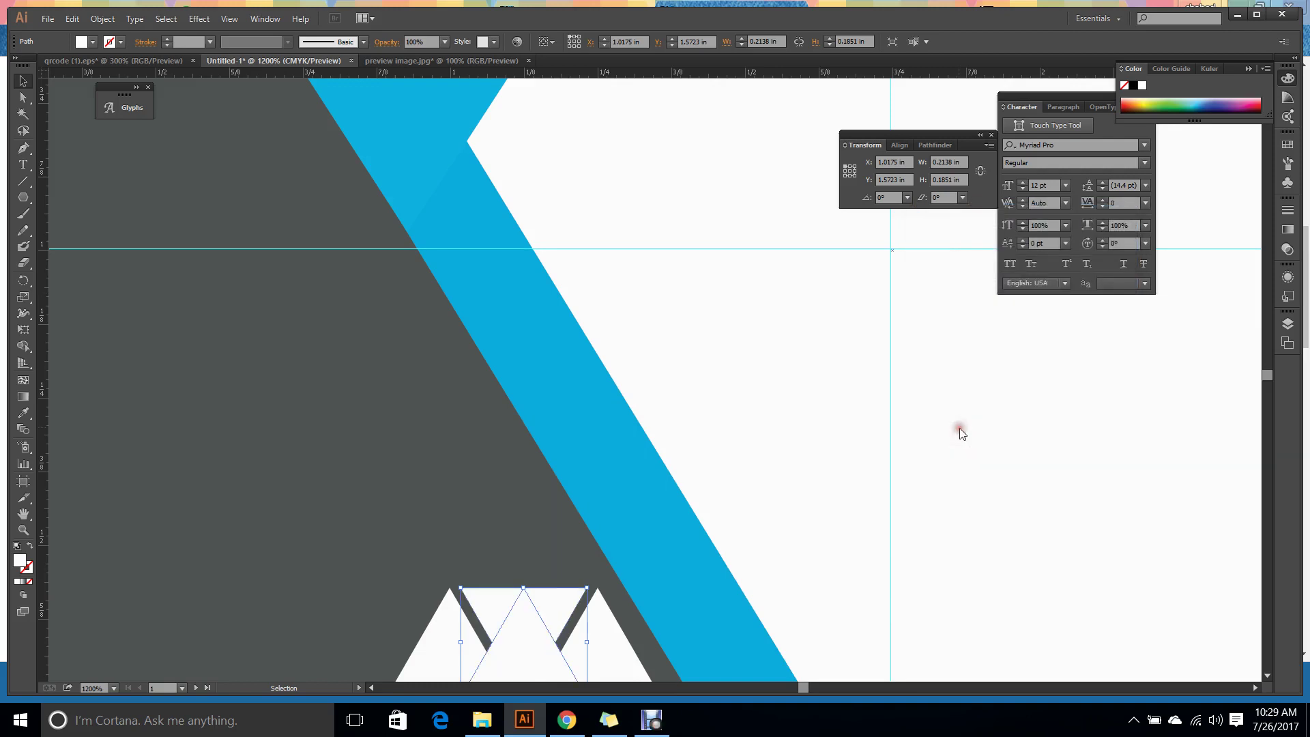
pyautogui.hotkey('shift', 'Up')
pyautogui.hotkey('shift', 'Up')
pyautogui.press('Down')
pyautogui.press('Down')
pyautogui.press('Down')
pyautogui.press('Down')
pyautogui.press('Down')
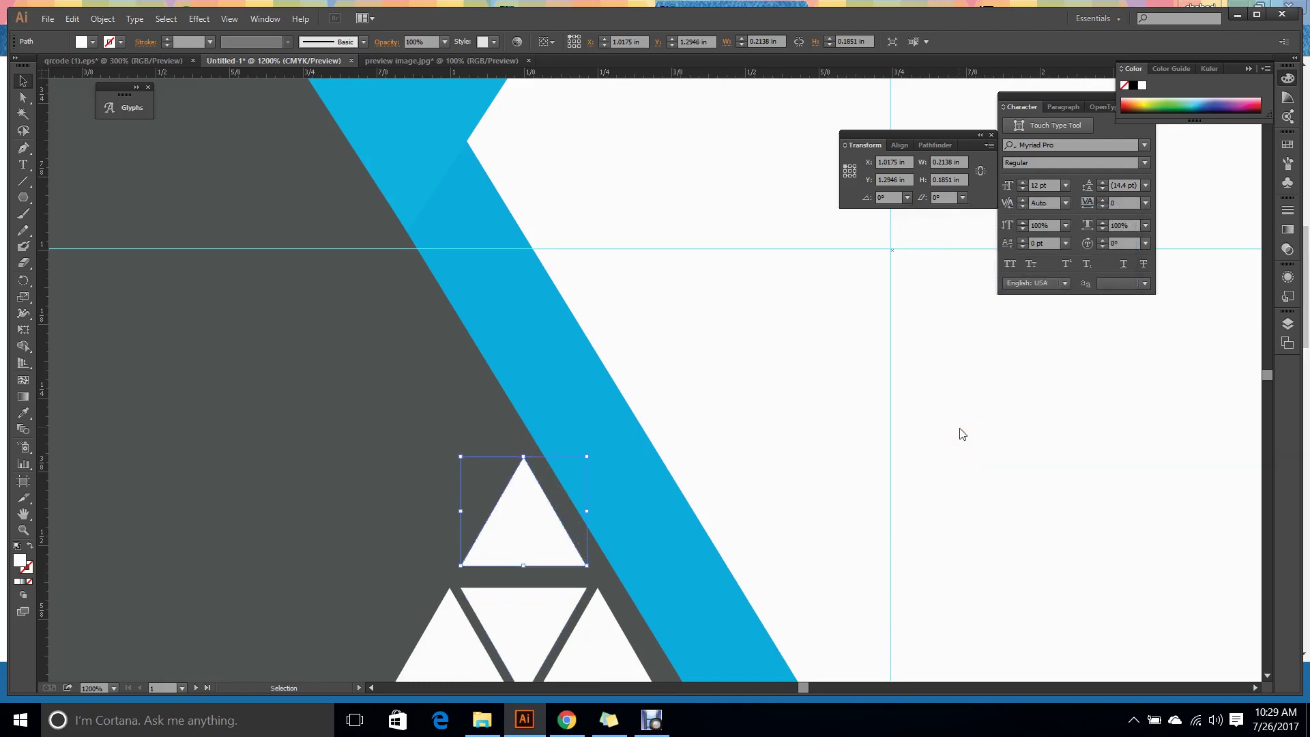
pyautogui.press('Down')
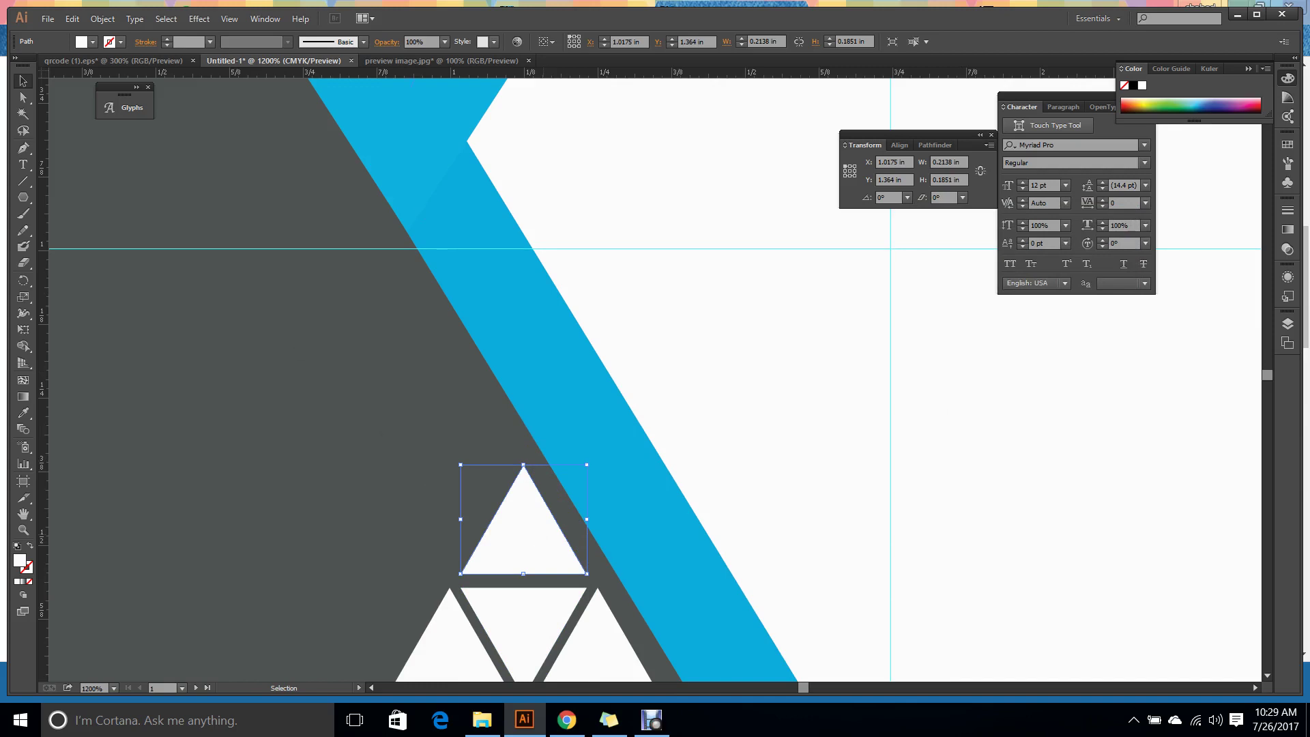
# Reflect another copy of that triangle and shift it left into place.
pyautogui.rightClick(536, 543)
pyautogui.moveTo(628, 497)
pyautogui.click(777, 546)
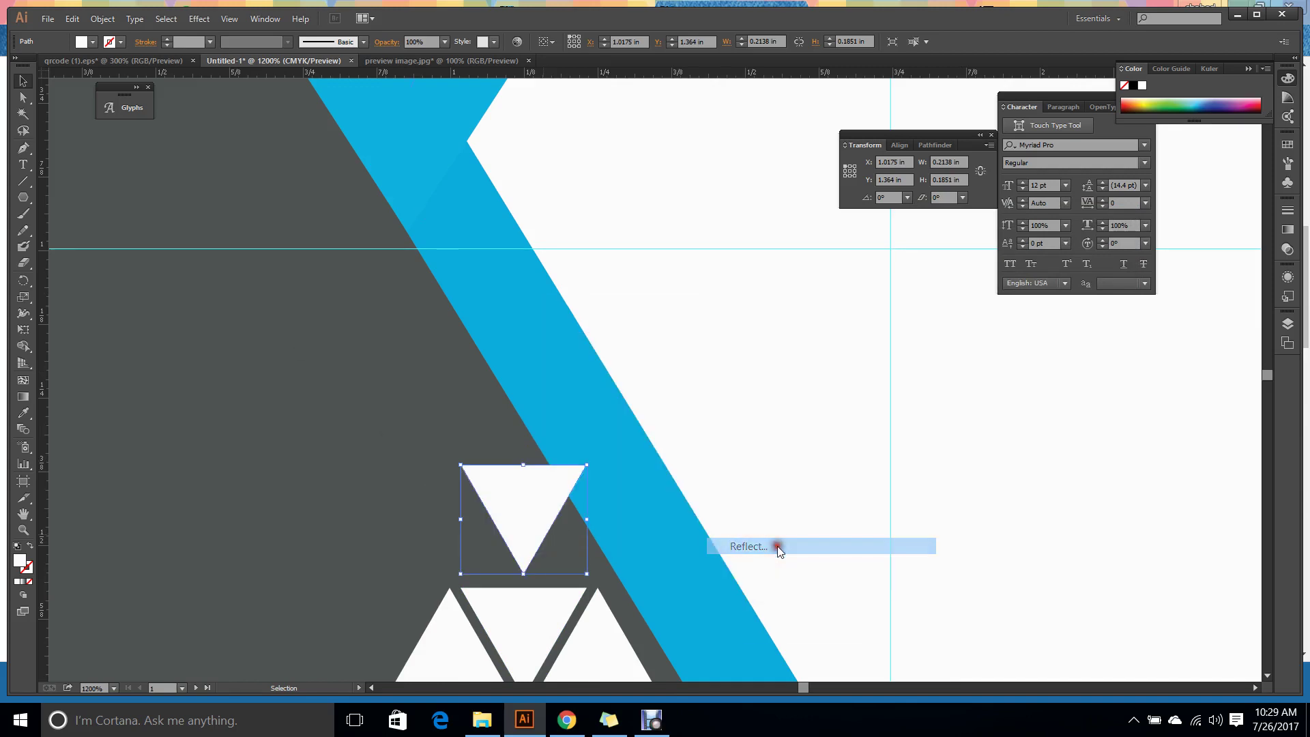
pyautogui.click(953, 423)
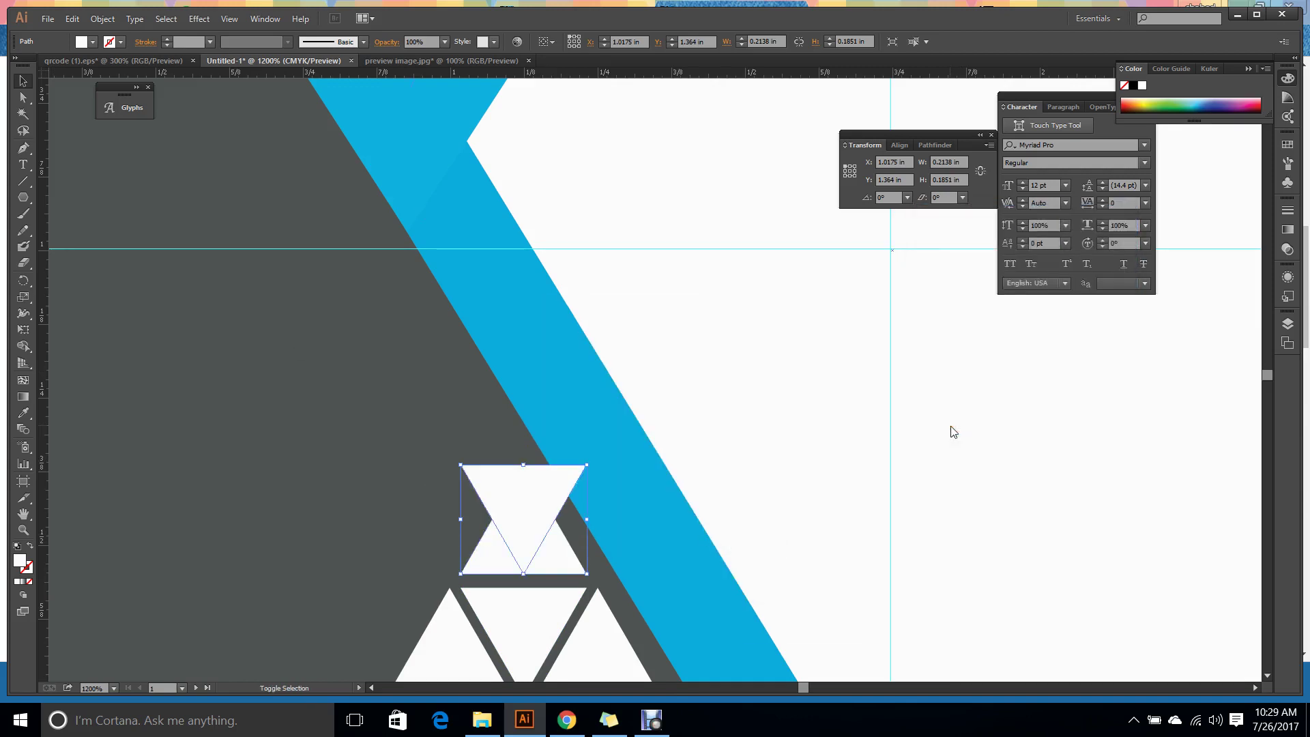
pyautogui.hotkey('shift', 'Left')
pyautogui.press('Right')
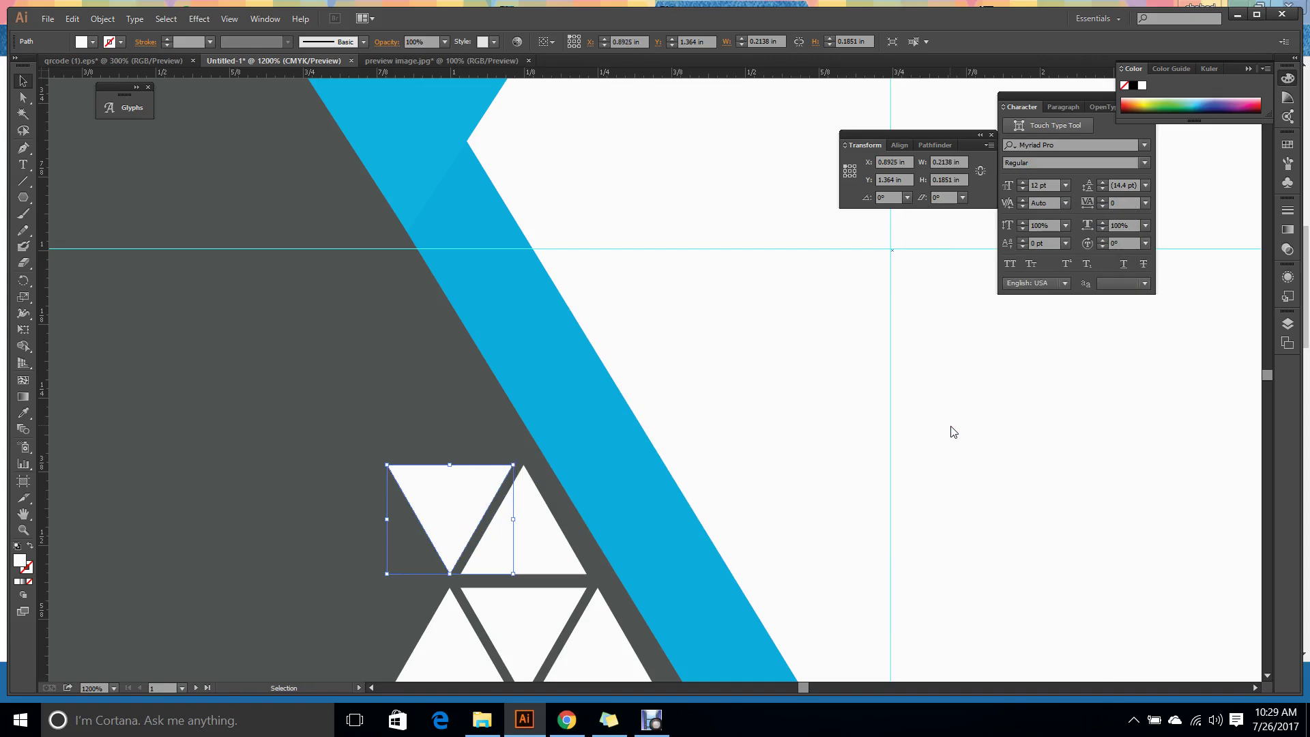
pyautogui.click(801, 355)
# Pan to the reference card, then reflect a copy of the upper row's left triangle upward.
pyautogui.hotkey('ctrl', '-')
pyautogui.hotkey('ctrl', '-')
pyautogui.hotkey('ctrl', '-')
pyautogui.hotkey('ctrl', '-')
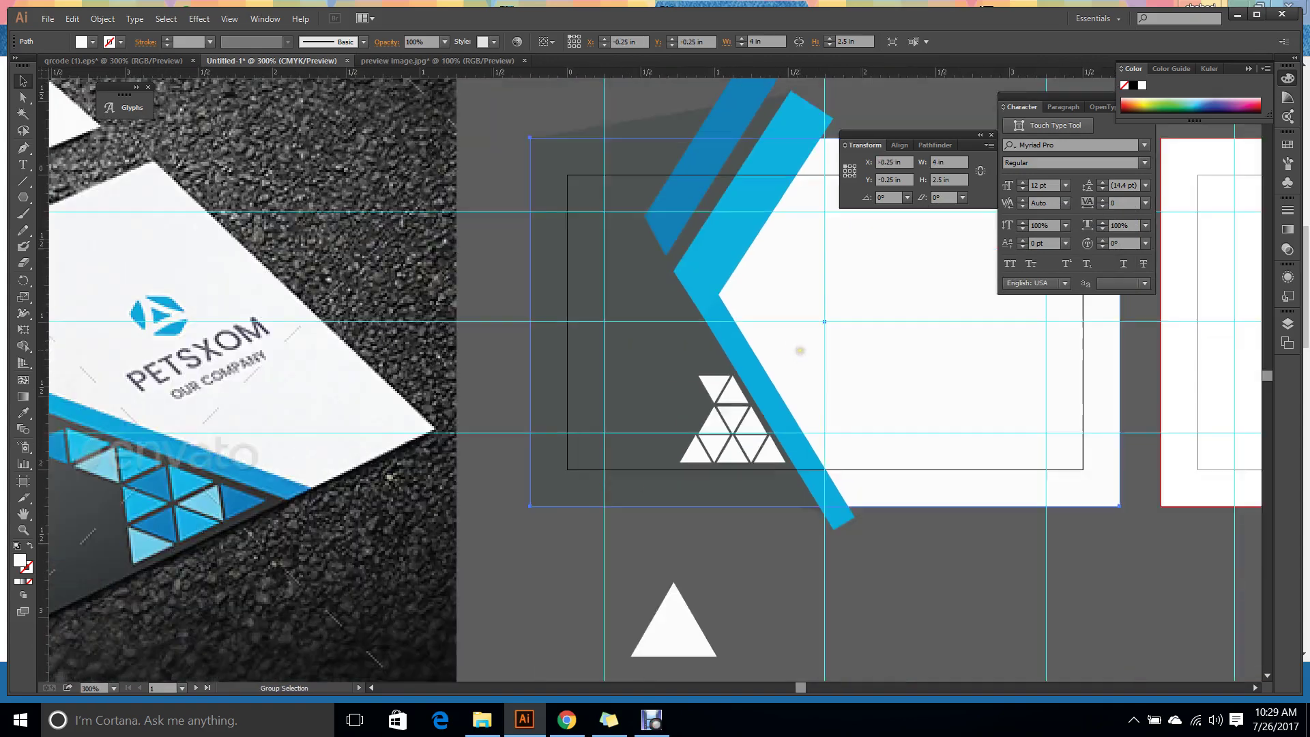
pyautogui.moveTo(645, 502); pyautogui.dragTo(389, 529)
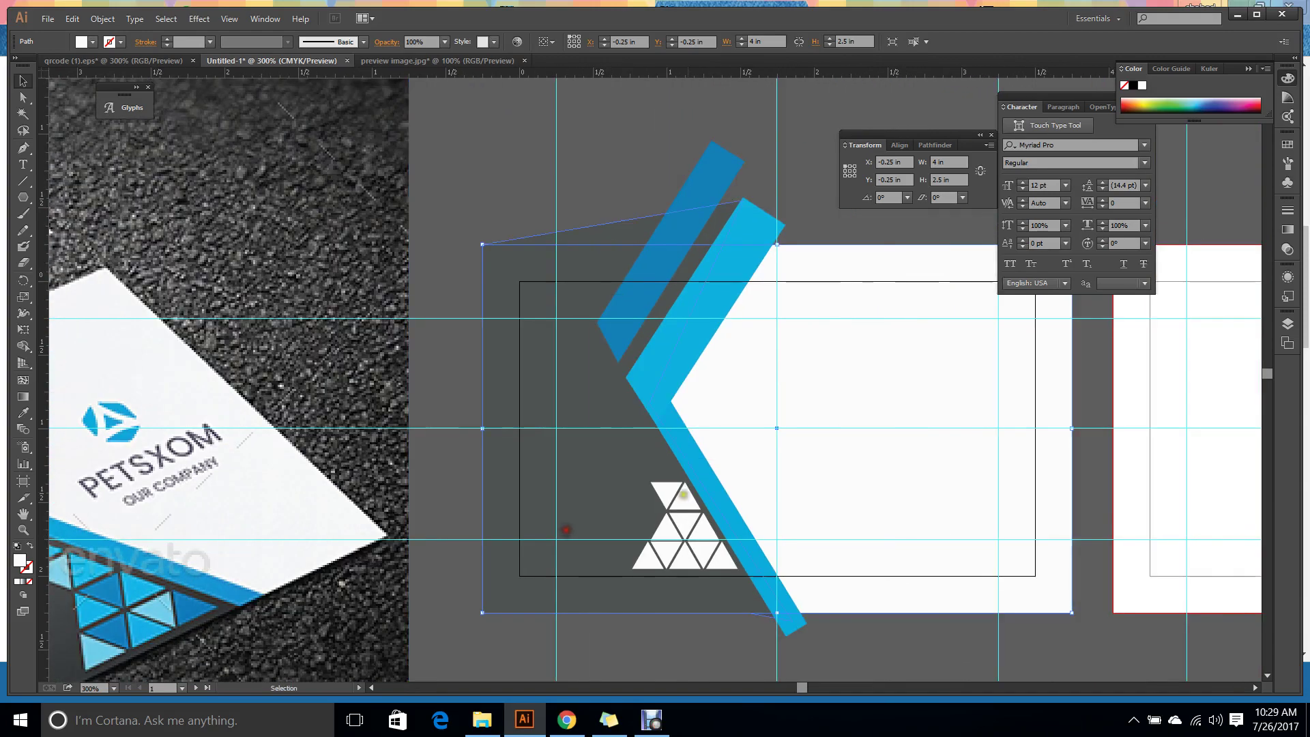
pyautogui.hotkey('ctrl', '+')
pyautogui.hotkey('ctrl', '+')
pyautogui.hotkey('ctrl', '+')
pyautogui.click(547, 536)
pyautogui.rightClick(553, 536)
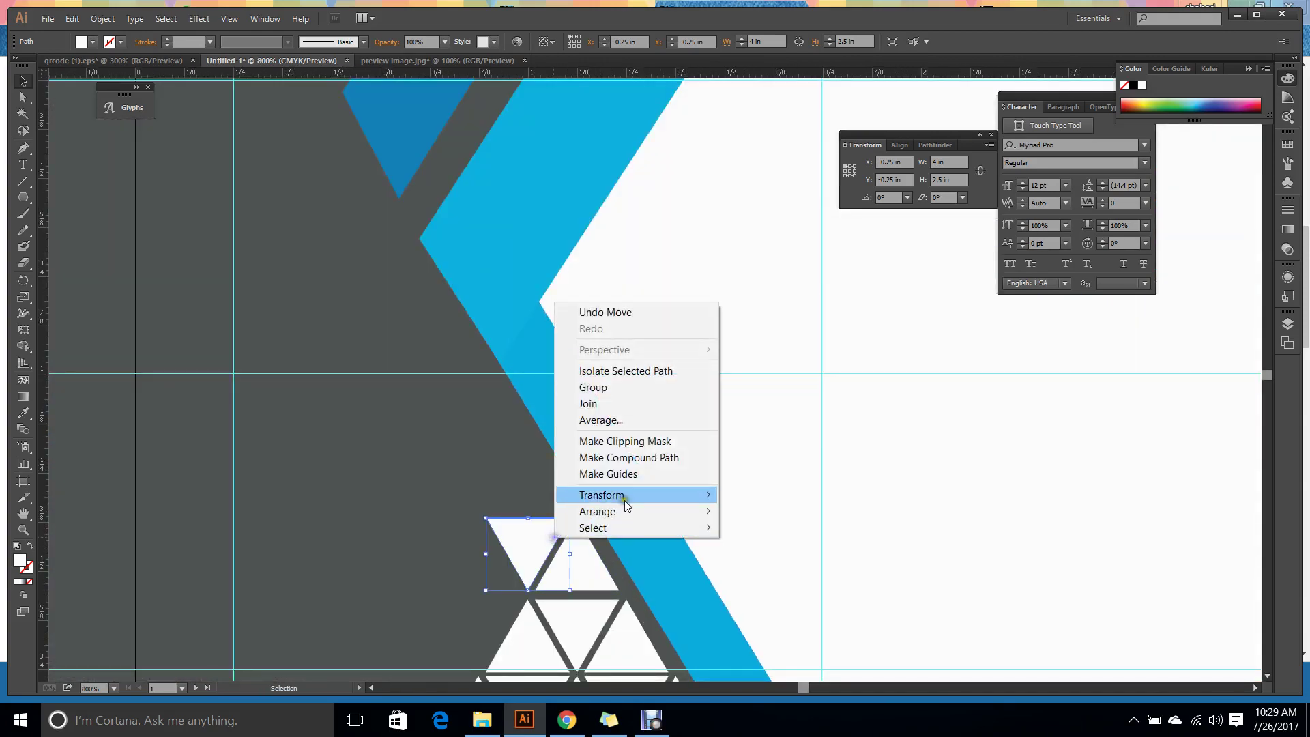
pyautogui.moveTo(635, 495)
pyautogui.click(769, 550)
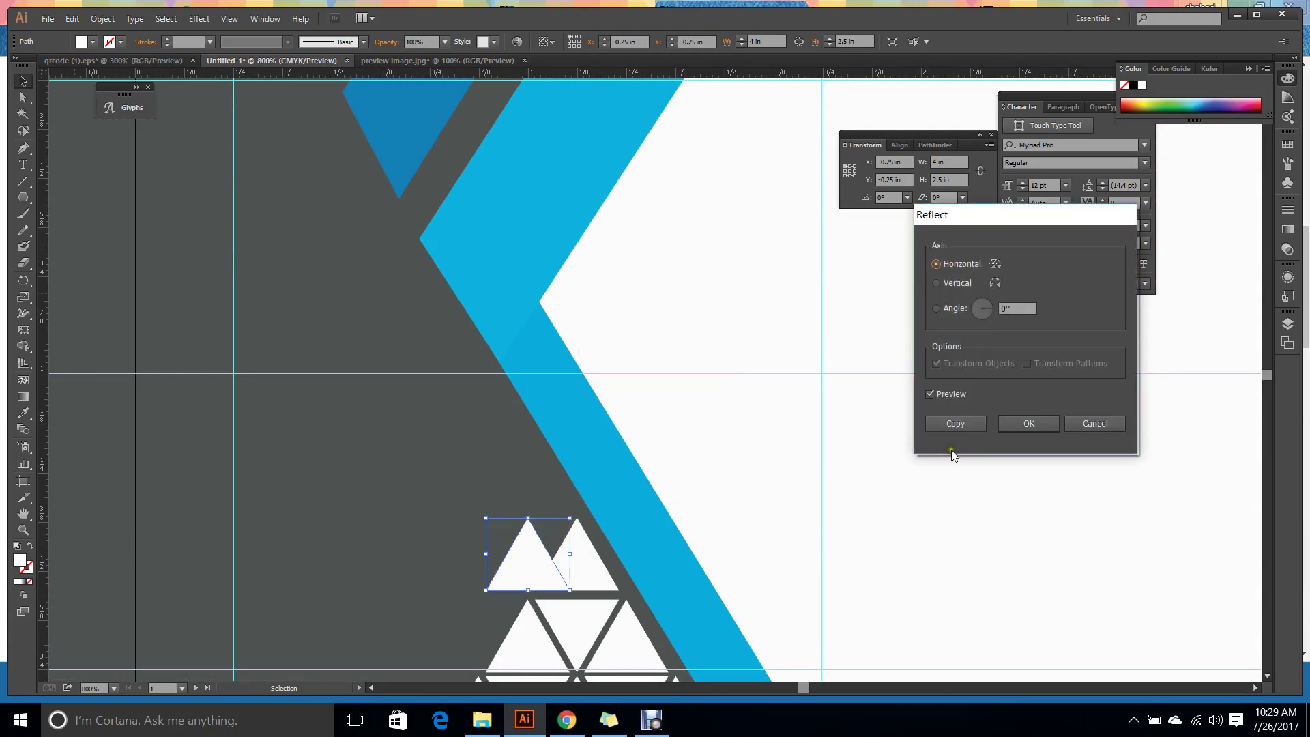
pyautogui.click(956, 427)
pyautogui.press('Up')
pyautogui.press('Up')
pyautogui.press('Up')
pyautogui.press('Up')
pyautogui.press('Up')
pyautogui.press('Up')
pyautogui.press('Up')
pyautogui.press('Up')
pyautogui.press('Up')
pyautogui.press('Up')
pyautogui.press('Up')
pyautogui.press('Up')
pyautogui.press('Up')
pyautogui.press('Up')
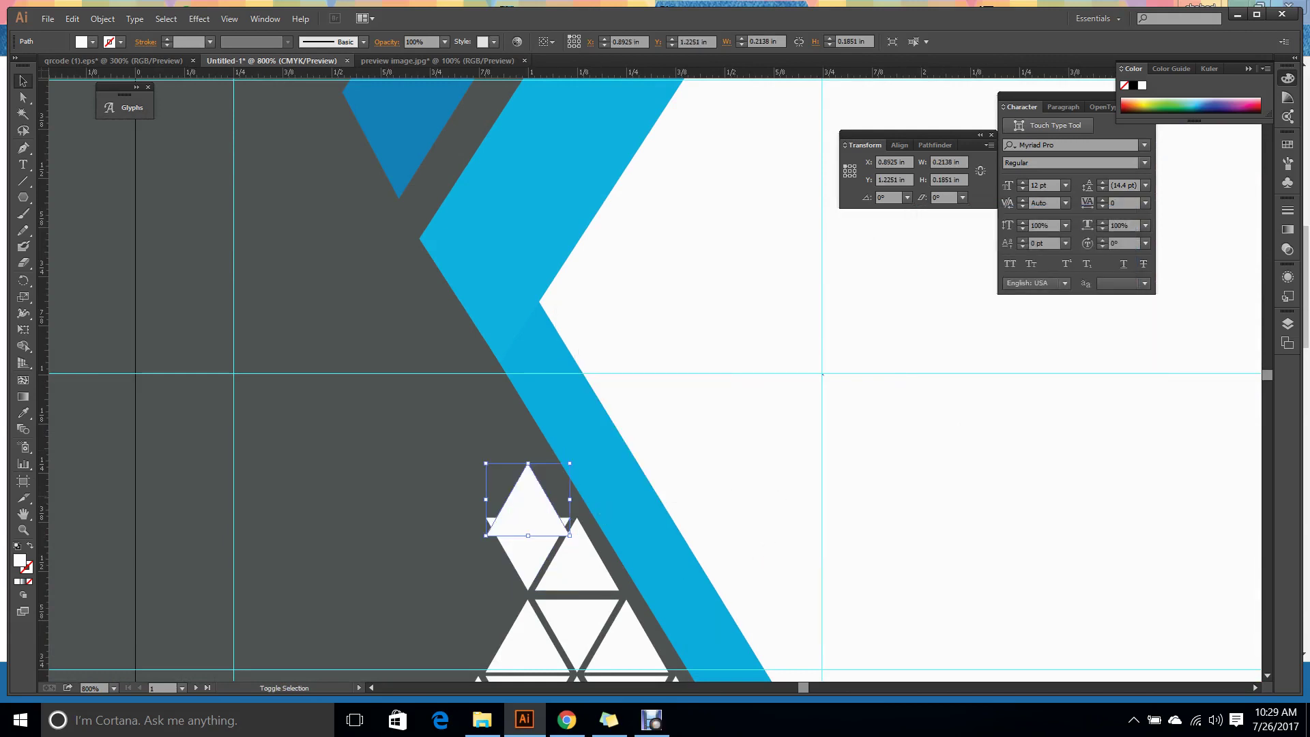
pyautogui.press('Up')
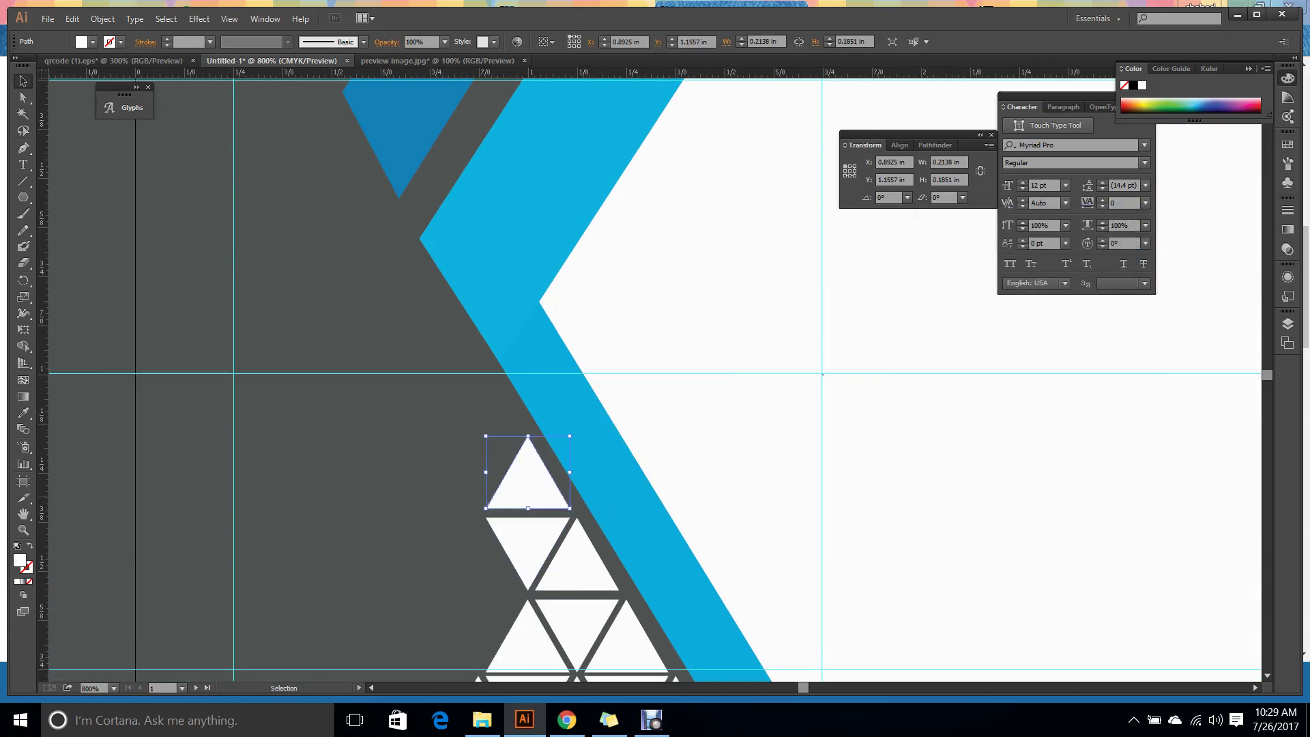
# Make an inverted copy of that triangle and nudge it left into the gap.
pyautogui.rightClick(540, 478)
pyautogui.moveTo(665, 435)
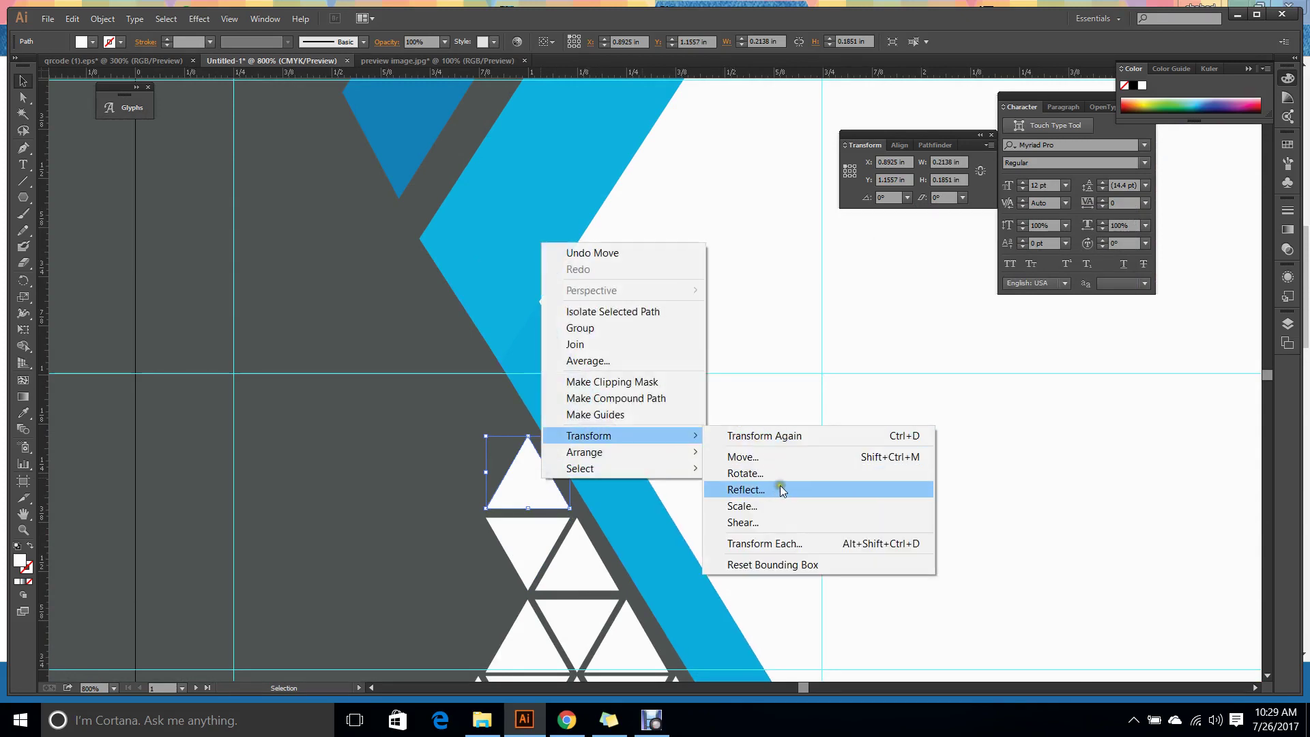
pyautogui.click(782, 490)
pyautogui.click(968, 425)
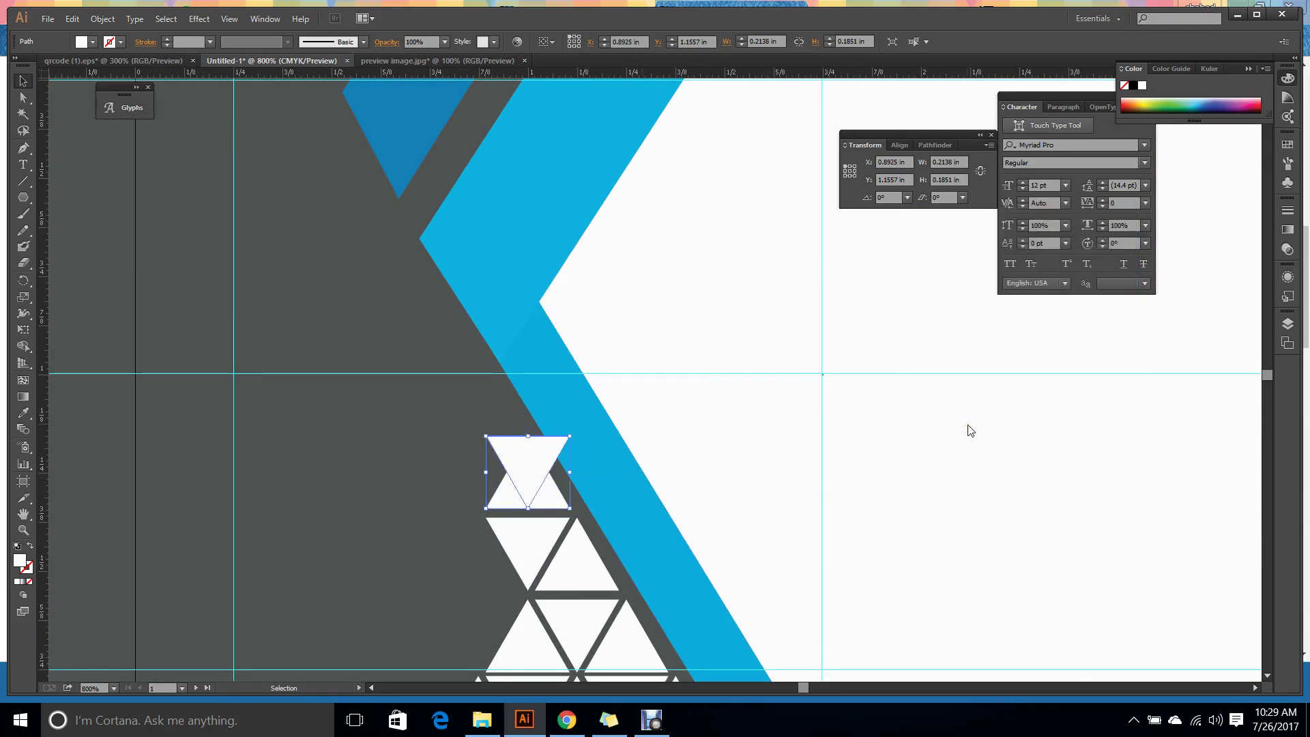
pyautogui.press('Left')
pyautogui.press('Left')
pyautogui.press('Left')
pyautogui.press('Left')
pyautogui.press('Left')
pyautogui.press('Left')
pyautogui.press('Left')
pyautogui.press('Left')
pyautogui.press('Left')
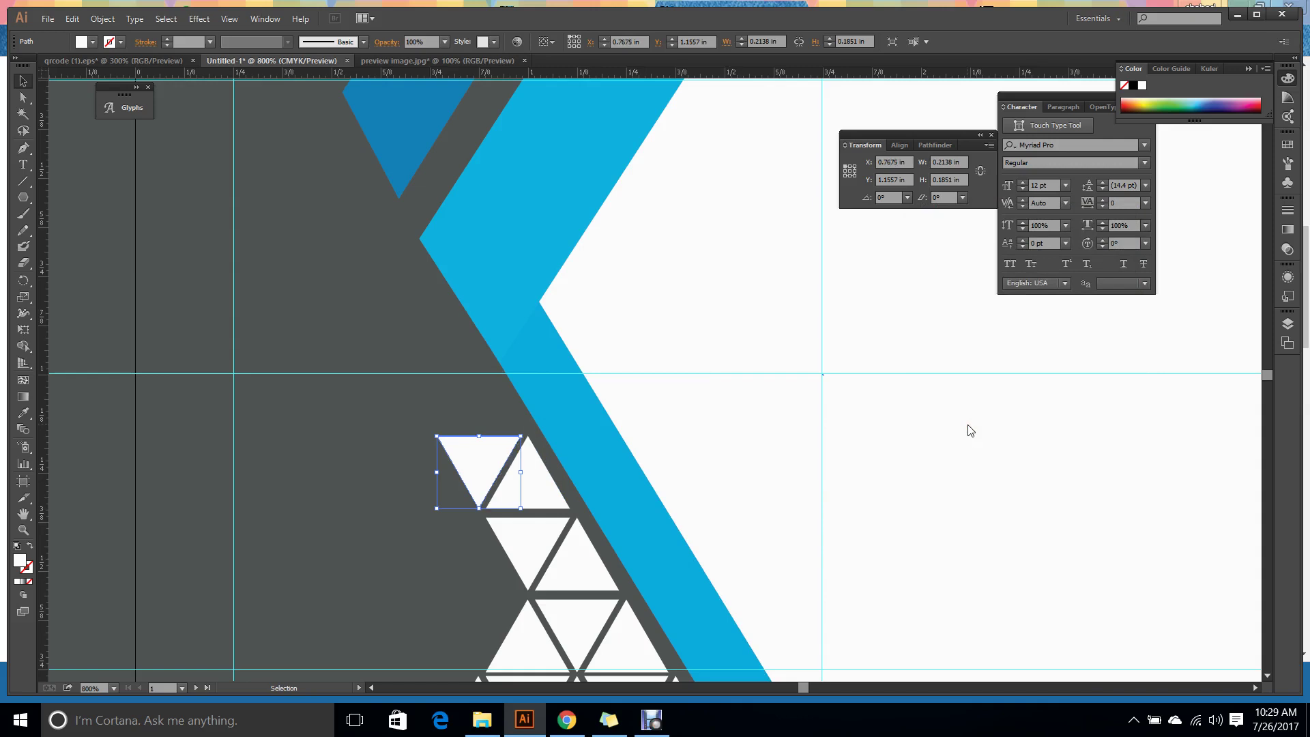
pyautogui.press('Left')
pyautogui.press('Right')
pyautogui.click(941, 410)
# Zoom to the pattern and nudge the bottom-right triangle 1 pt left.
pyautogui.scroll(-1, 761, 498)
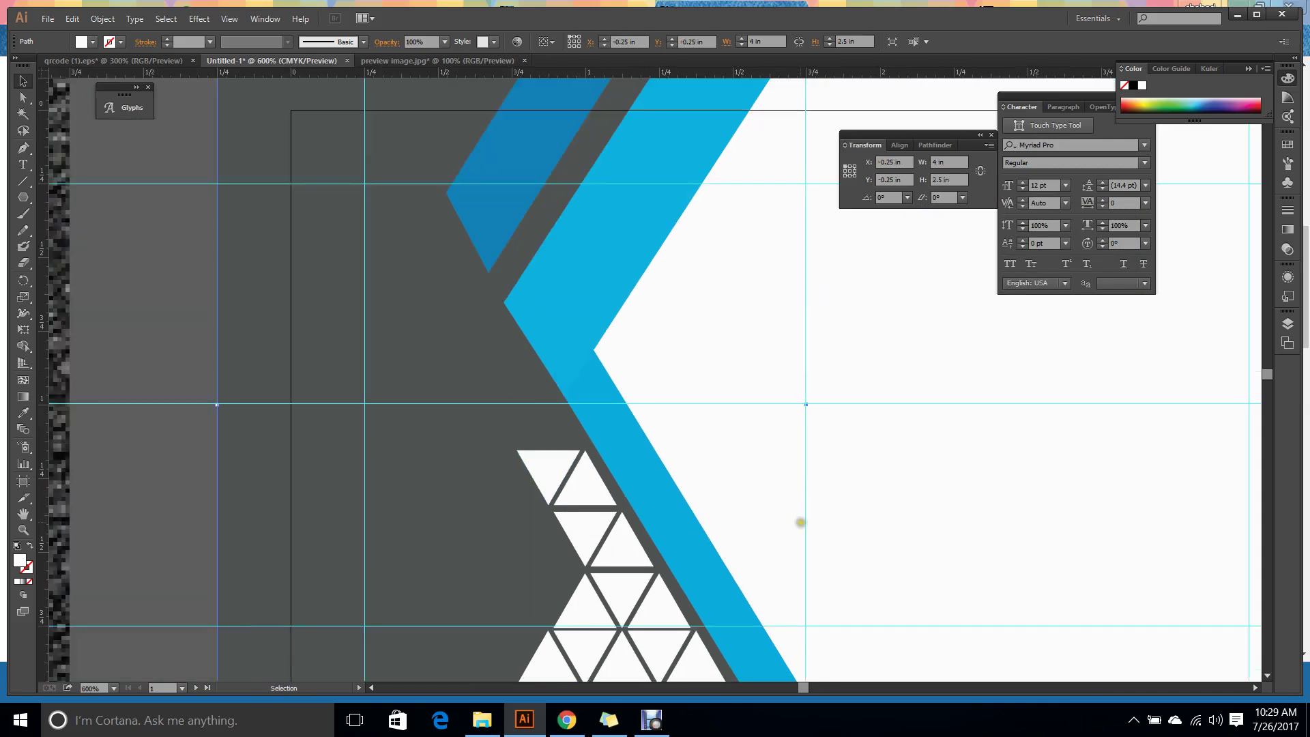
pyautogui.moveTo(802, 521); pyautogui.dragTo(664, 292)
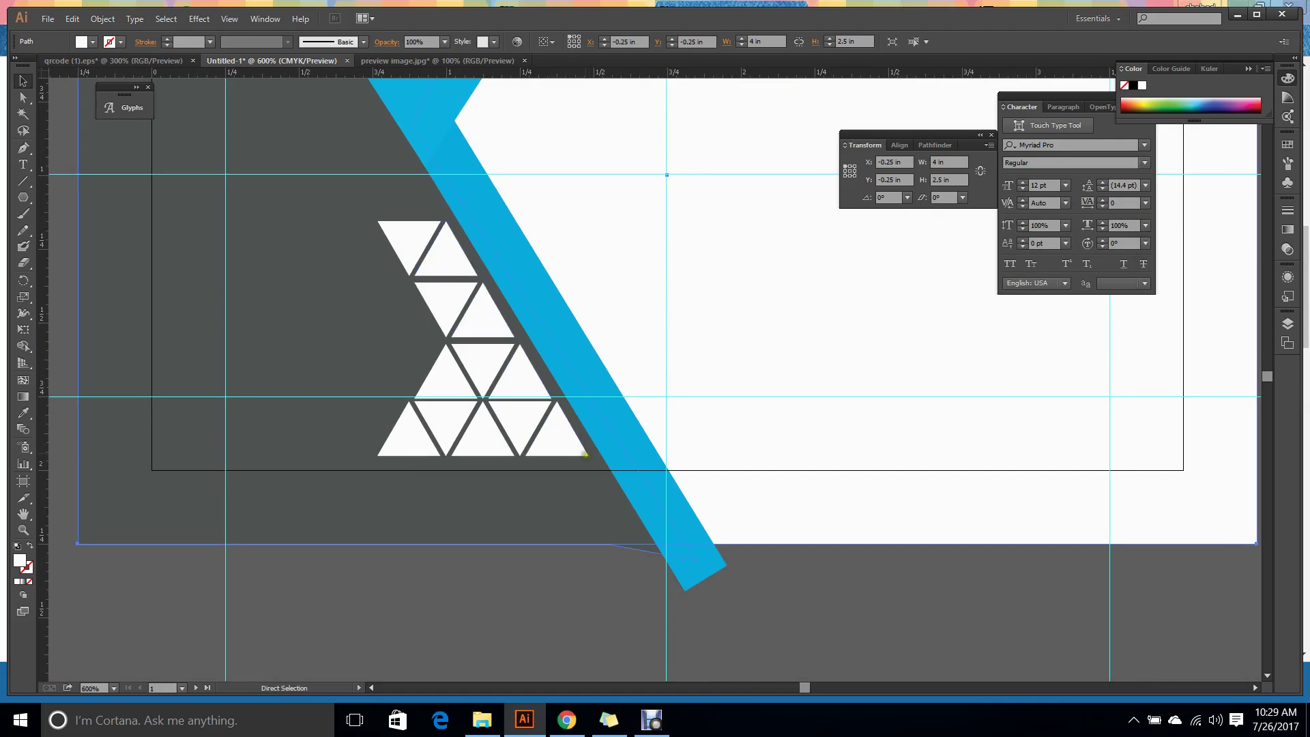
pyautogui.scroll(3, 586, 439)
pyautogui.scroll(1, 571, 431)
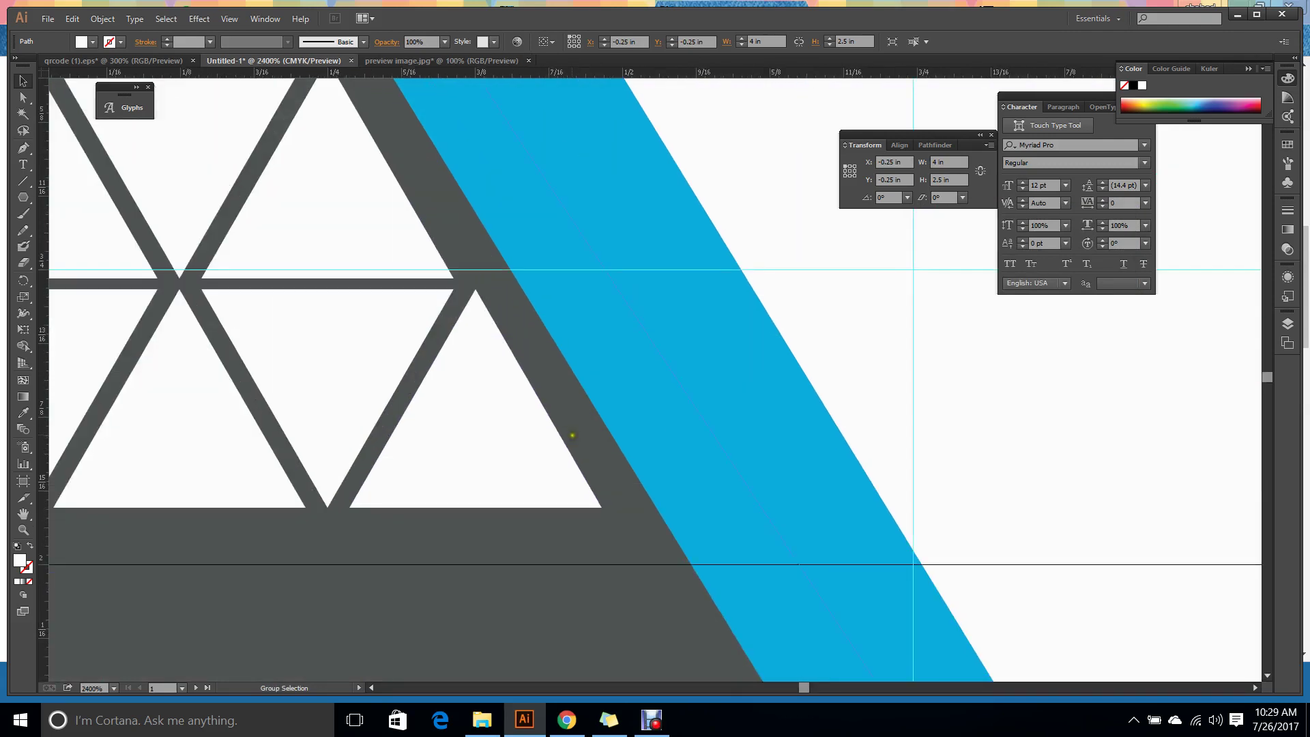
pyautogui.click(491, 439)
pyautogui.press('Left')
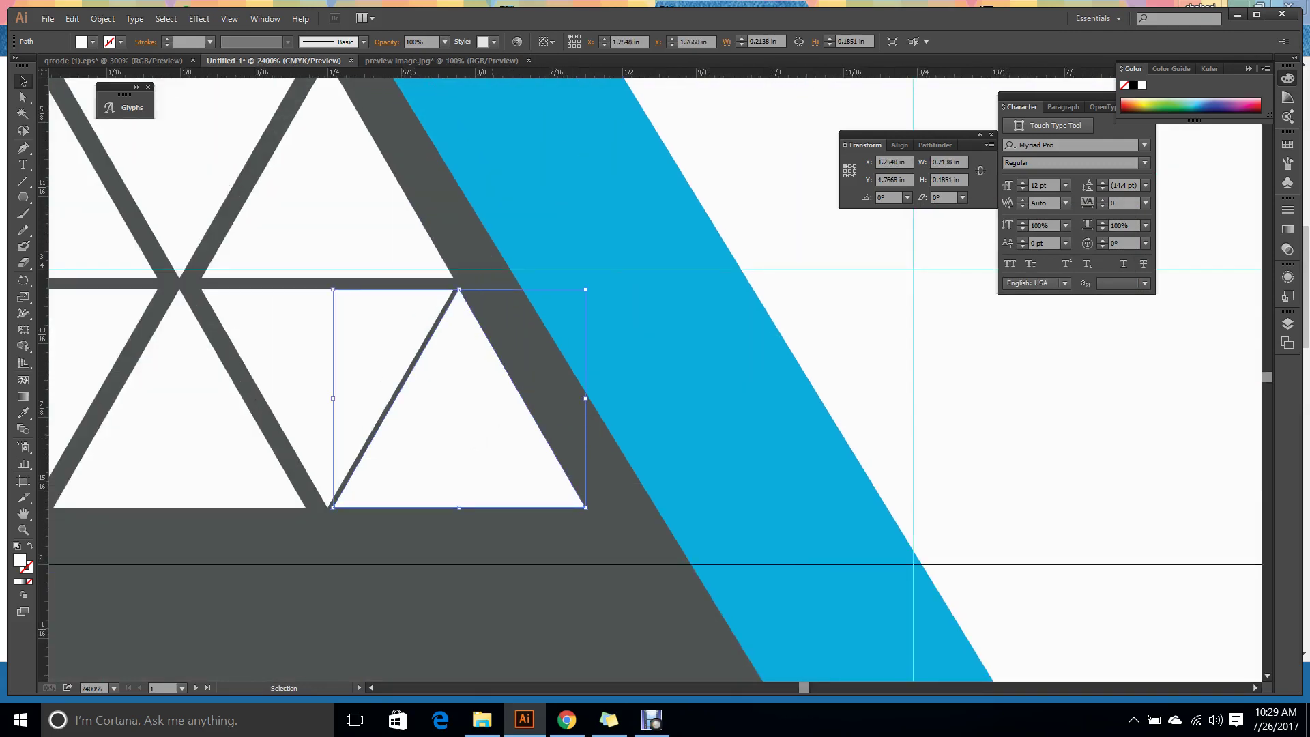
# Deselect with the Direct Selection tool active and zoom around to review the evened-out pattern.
pyautogui.press('a')
pyautogui.scroll(-2, 342, 343)
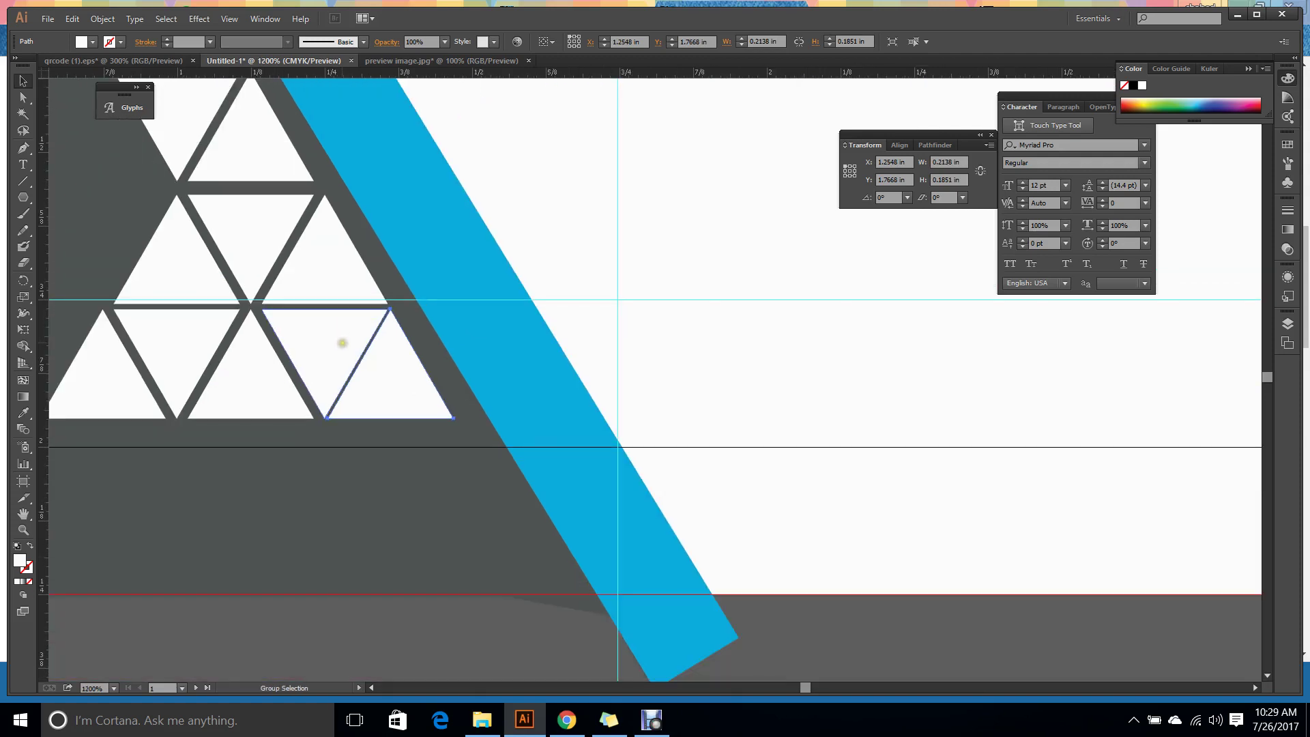
pyautogui.keyDown('alt'); pyautogui.click(672, 317); pyautogui.keyUp('alt')
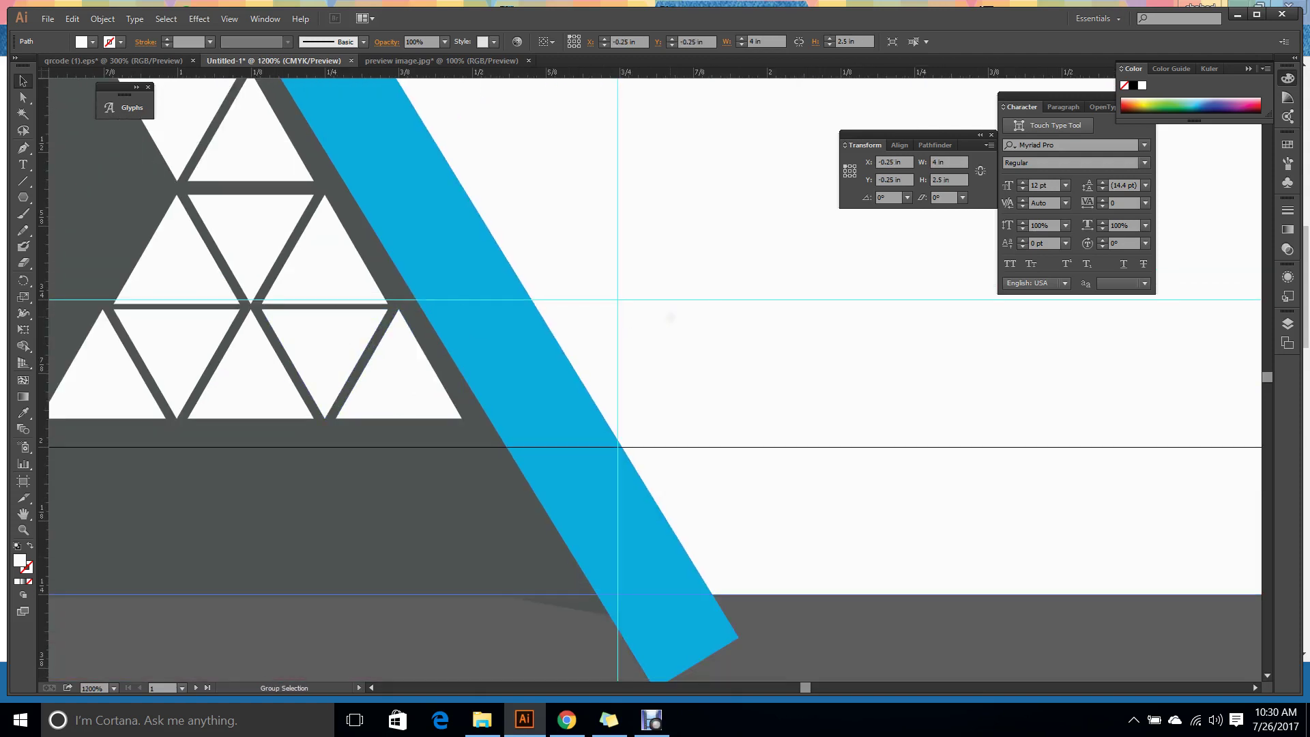
pyautogui.scroll(-1, 676, 326)
pyautogui.scroll(1, 658, 303)
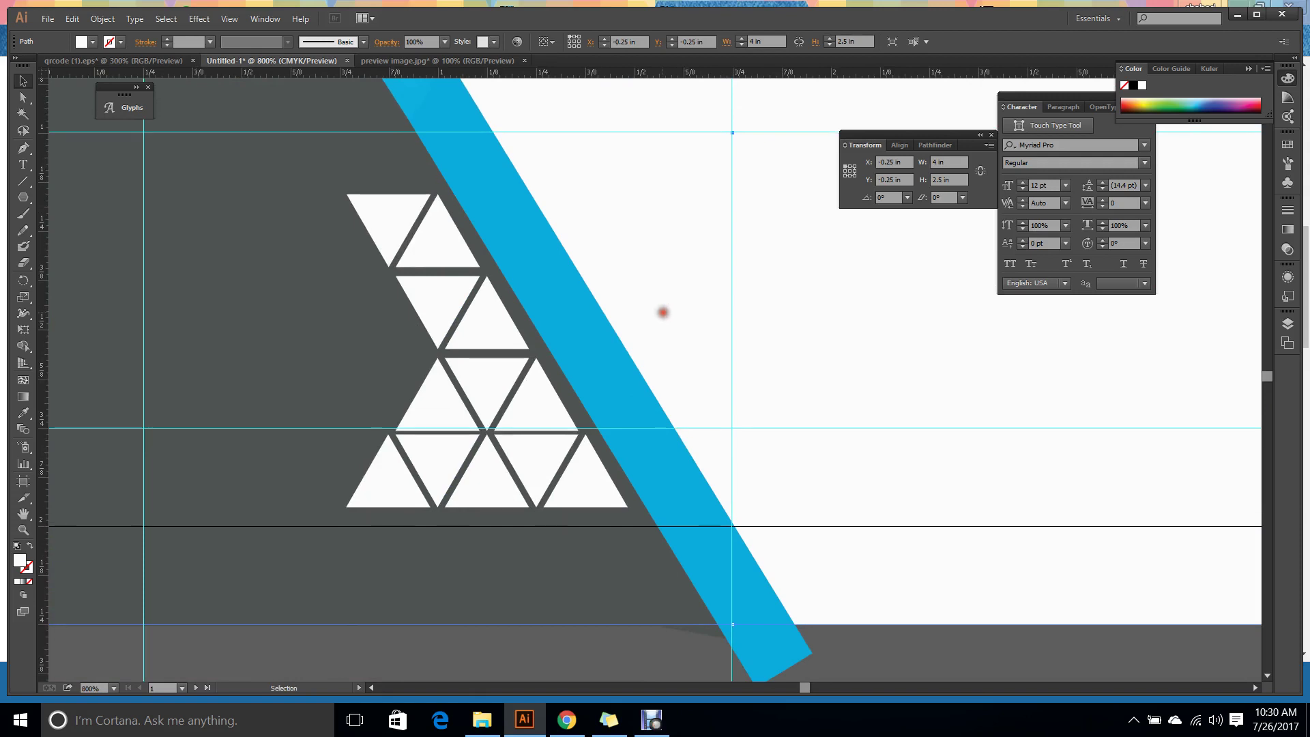
pyautogui.scroll(1, 719, 394)
pyautogui.scroll(-2, 534, 503)
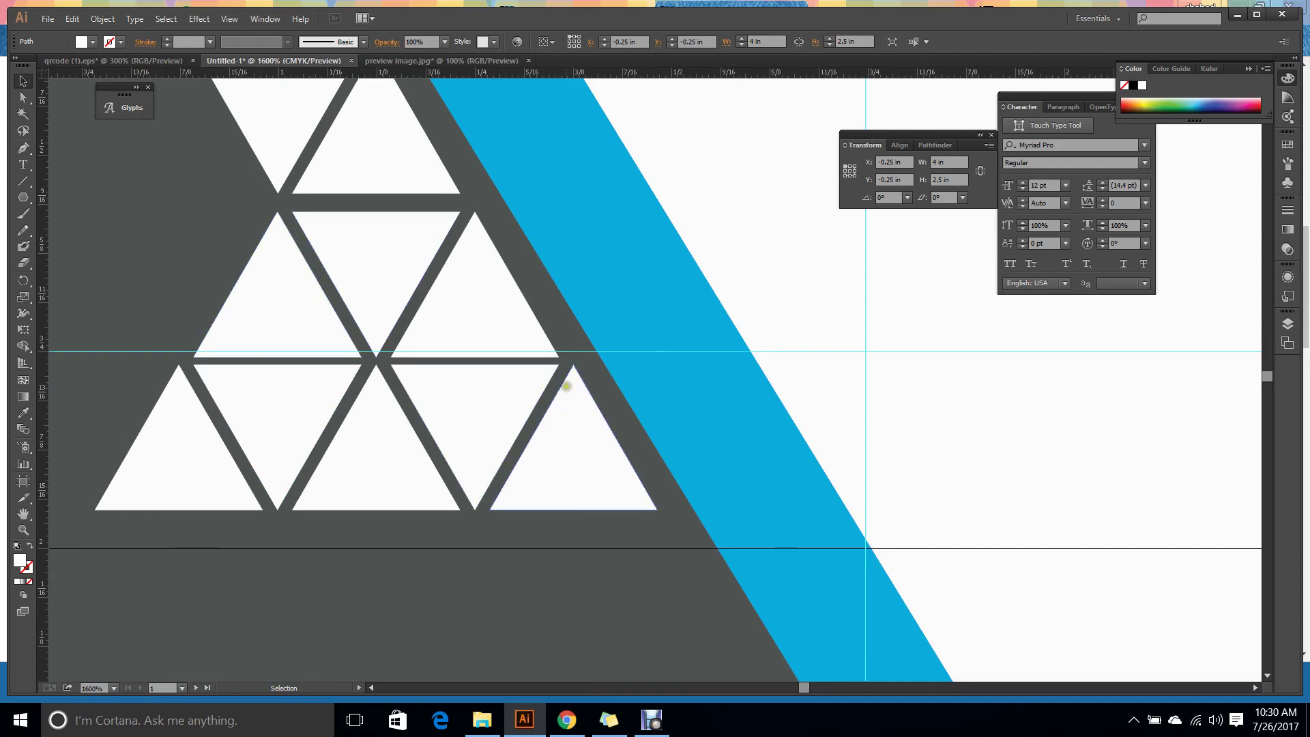
pyautogui.keyDown('alt'); pyautogui.scroll(-2, 497, 380); pyautogui.keyUp('alt')
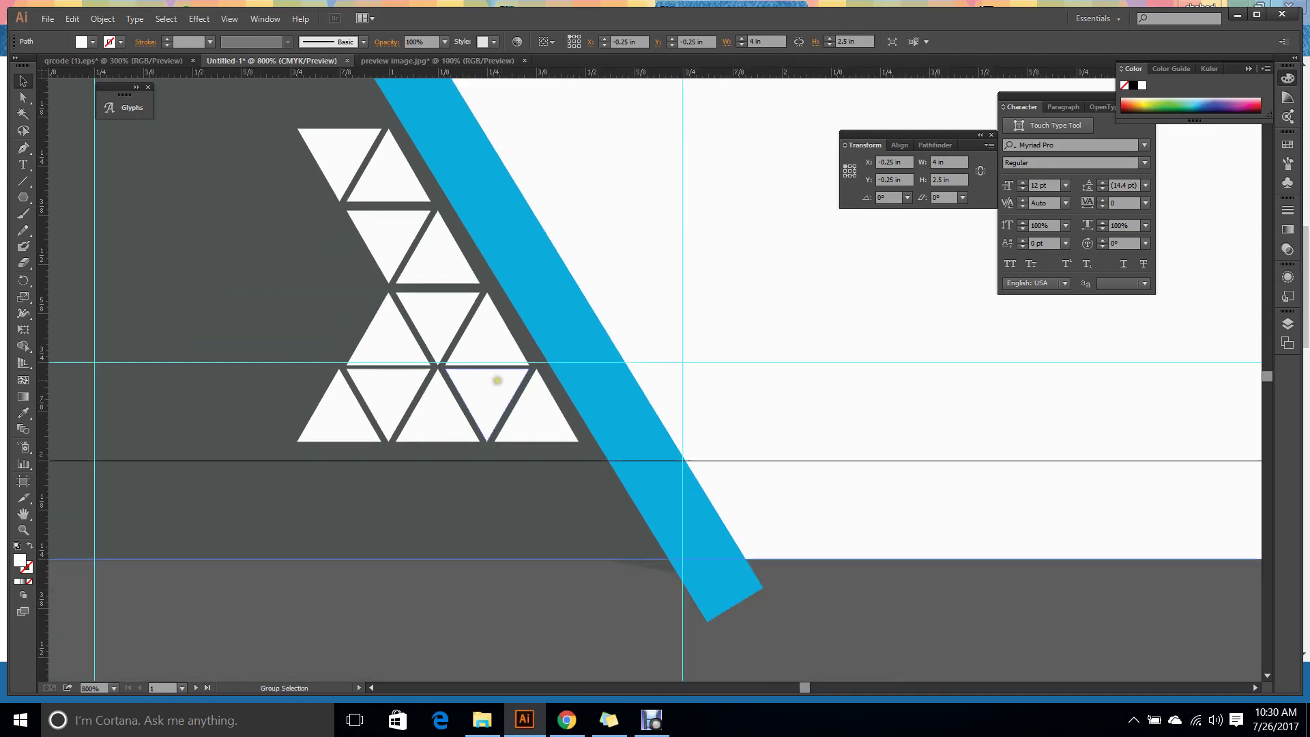
pyautogui.keyDown('alt'); pyautogui.scroll(1, 498, 380); pyautogui.keyUp('alt')
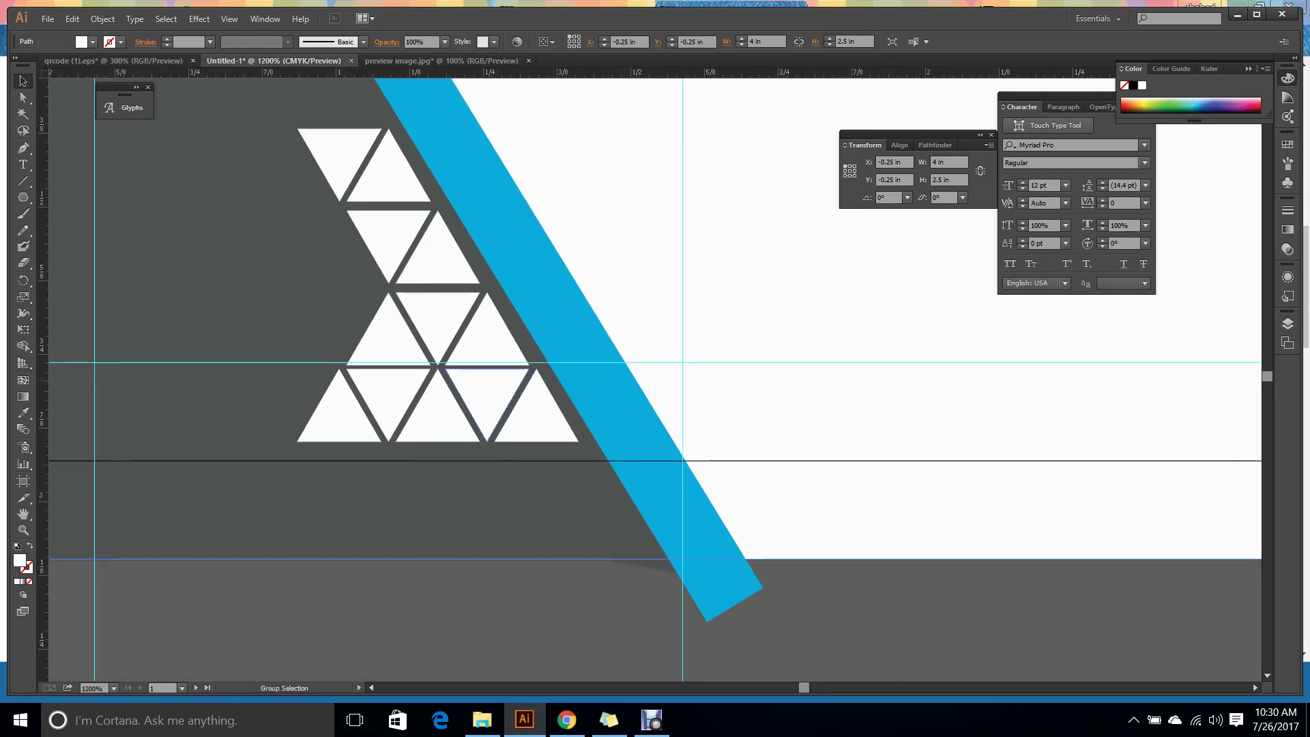
pyautogui.keyDown('alt'); pyautogui.scroll(-1, 498, 381); pyautogui.keyUp('alt')
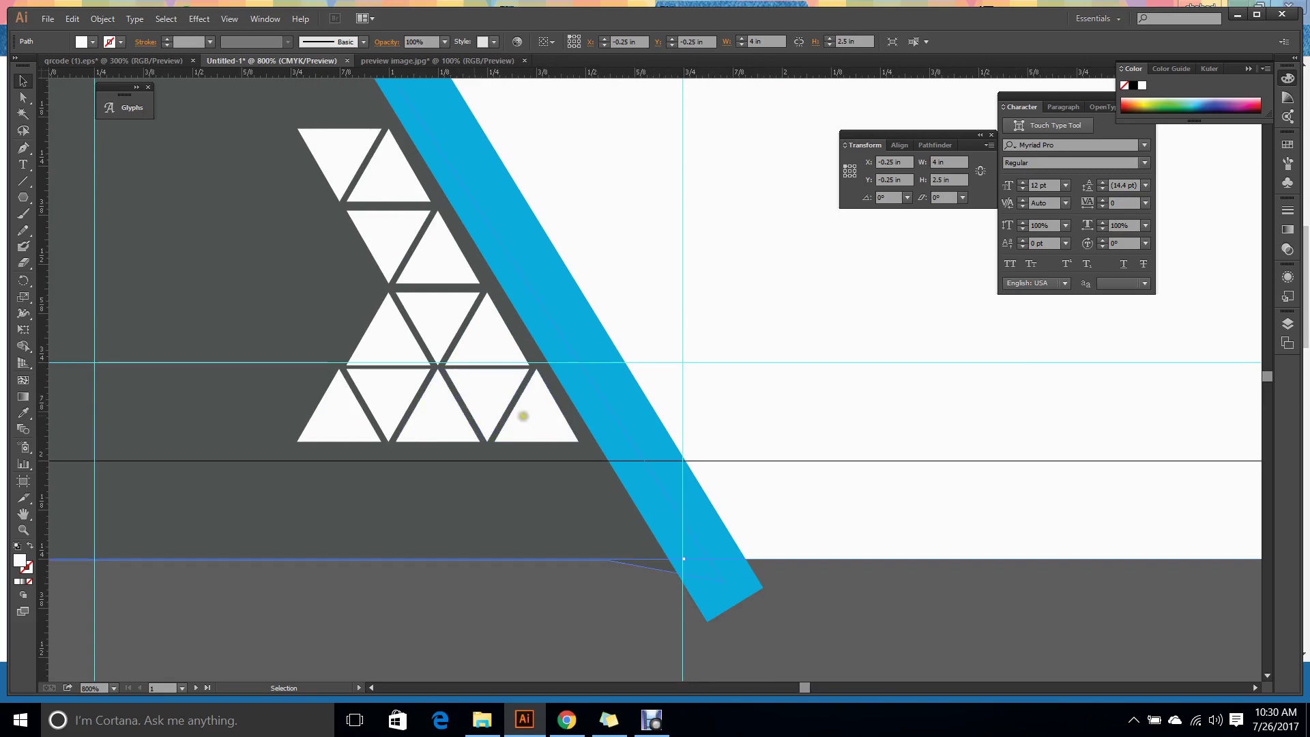
# Select three bottom-row triangles, then deselect them.
pyautogui.click(348, 417)
pyautogui.keyDown('shift'); pyautogui.click(470, 431); pyautogui.keyUp('shift')
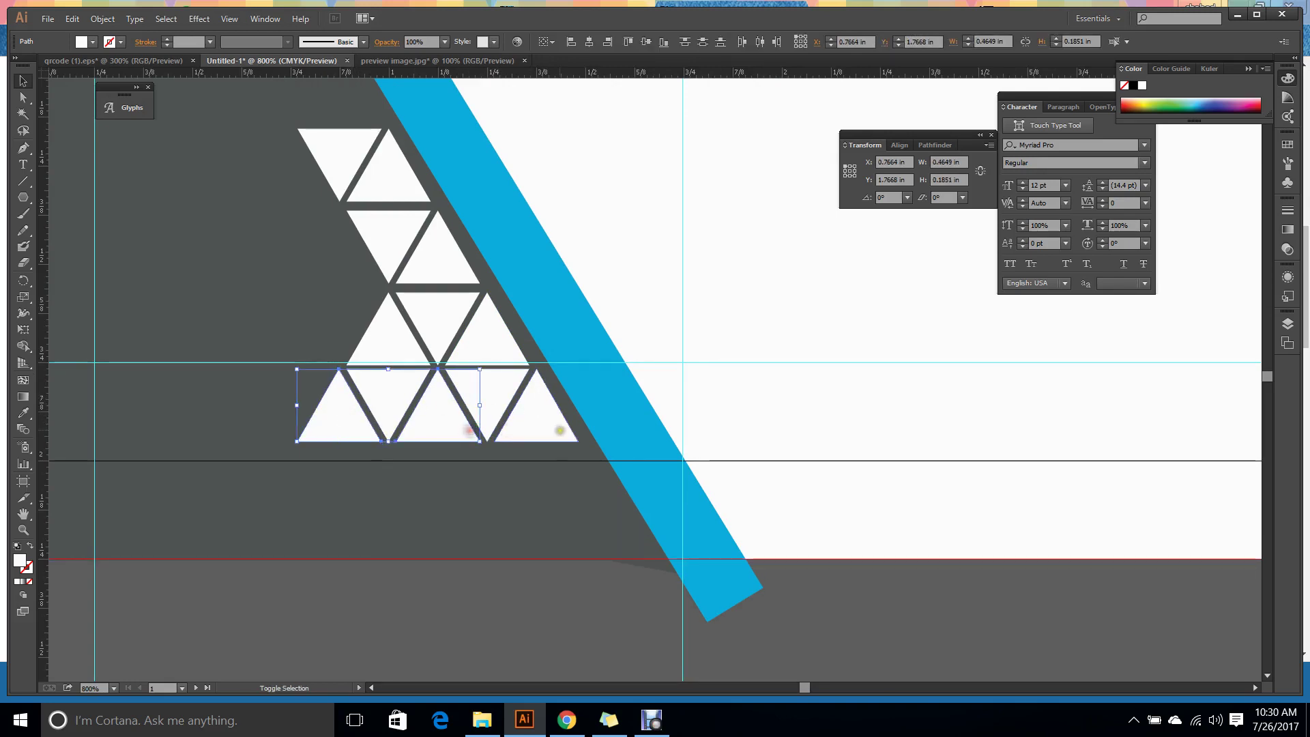
pyautogui.keyDown('shift'); pyautogui.click(560, 431); pyautogui.keyUp('shift')
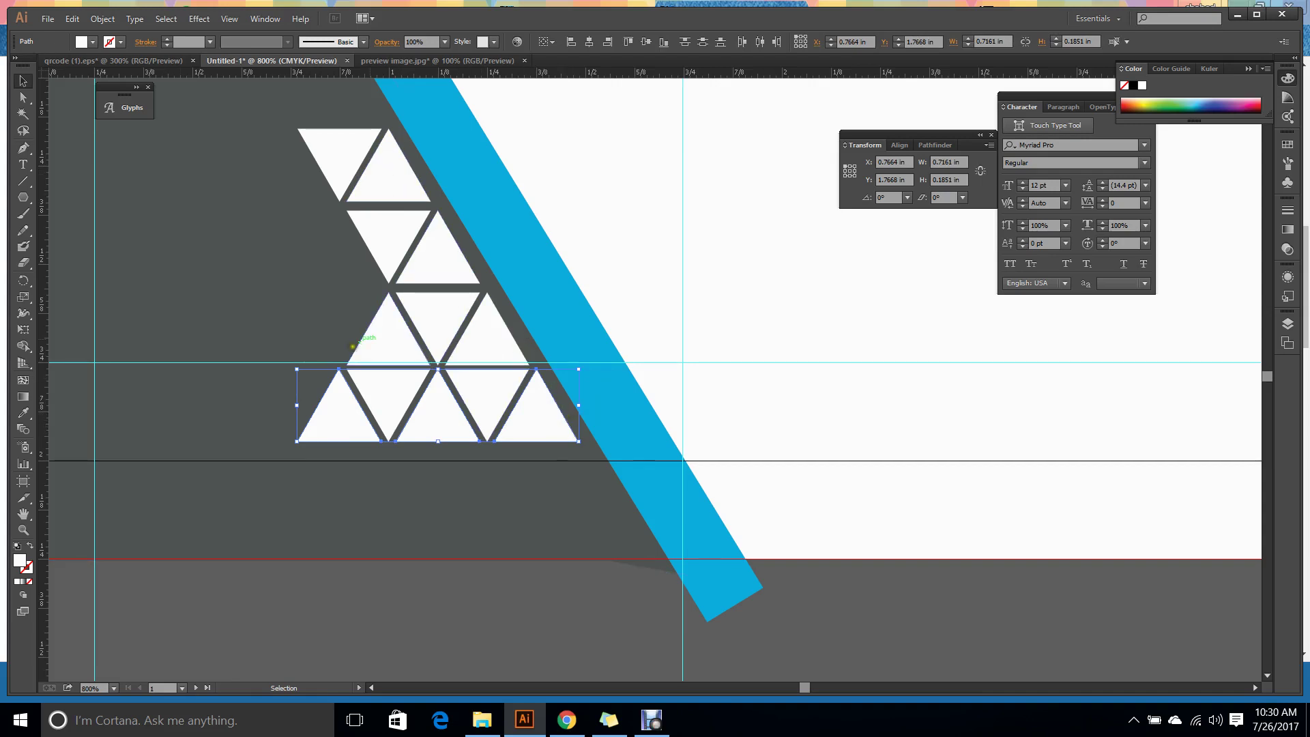
pyautogui.scroll(4, 478, 314)
pyautogui.press('v')
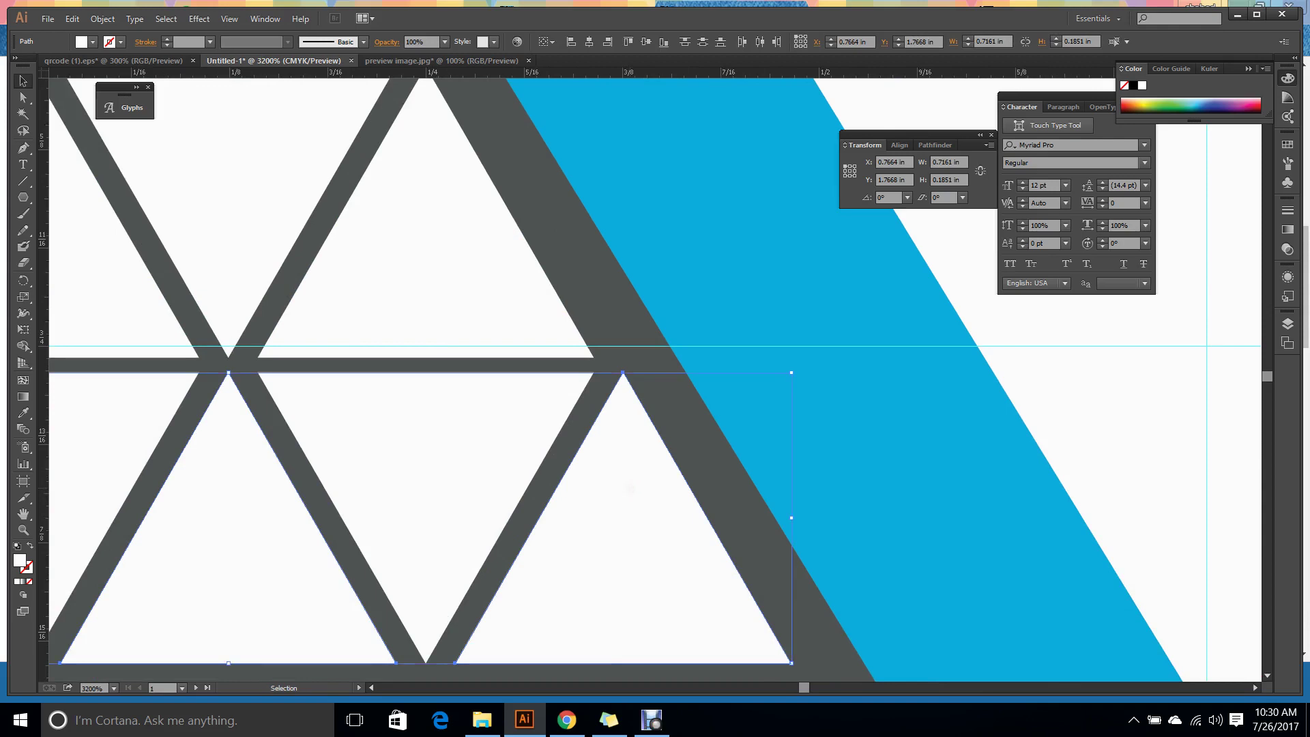
pyautogui.scroll(-6, 629, 492)
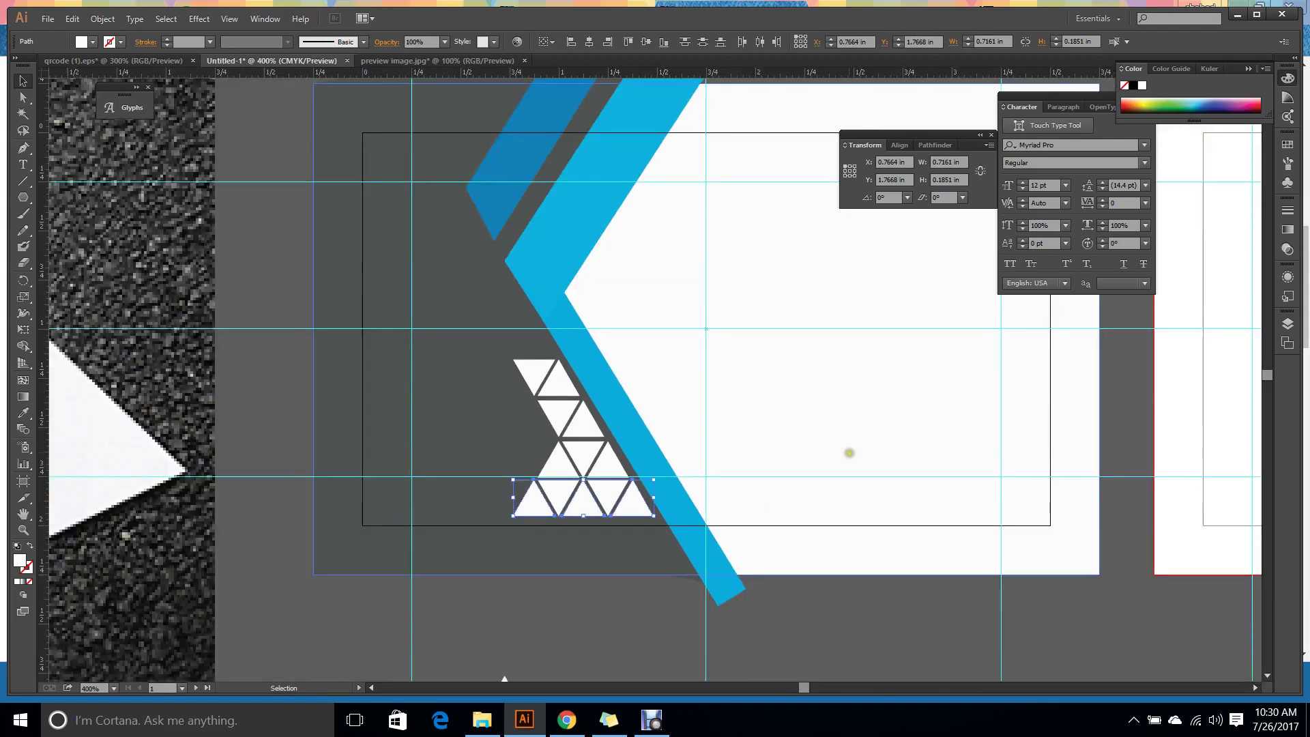
pyautogui.click(849, 452)
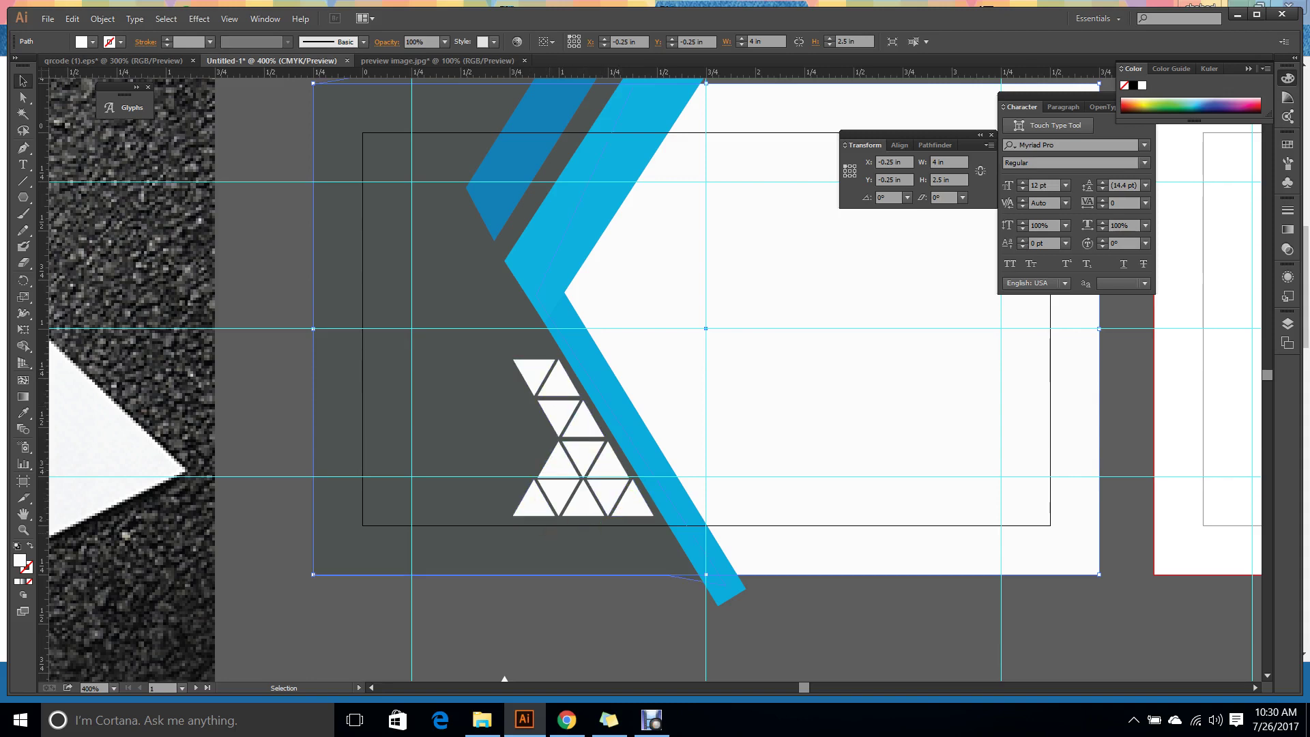
# Select the bottom-row triangles, accidentally including the dark background, then clear the selection.
pyautogui.scroll(4, 612, 488)
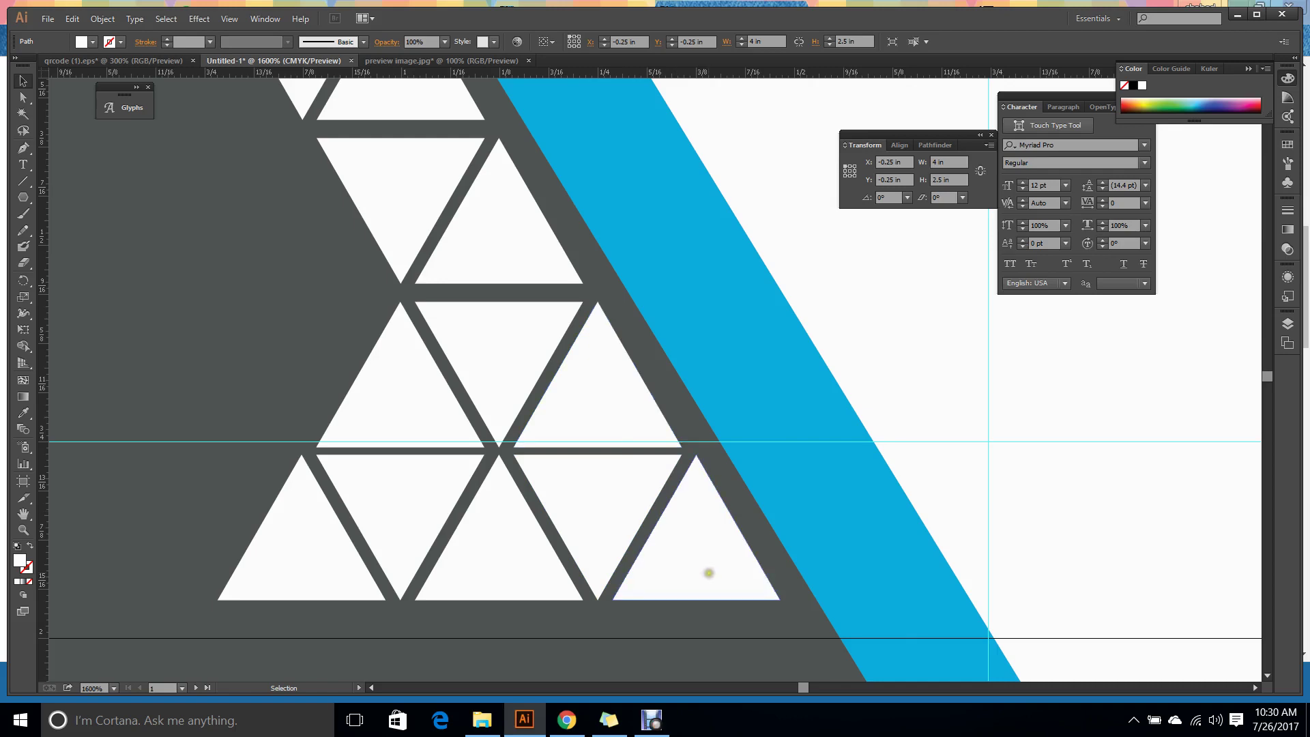
pyautogui.scroll(-2, 710, 571)
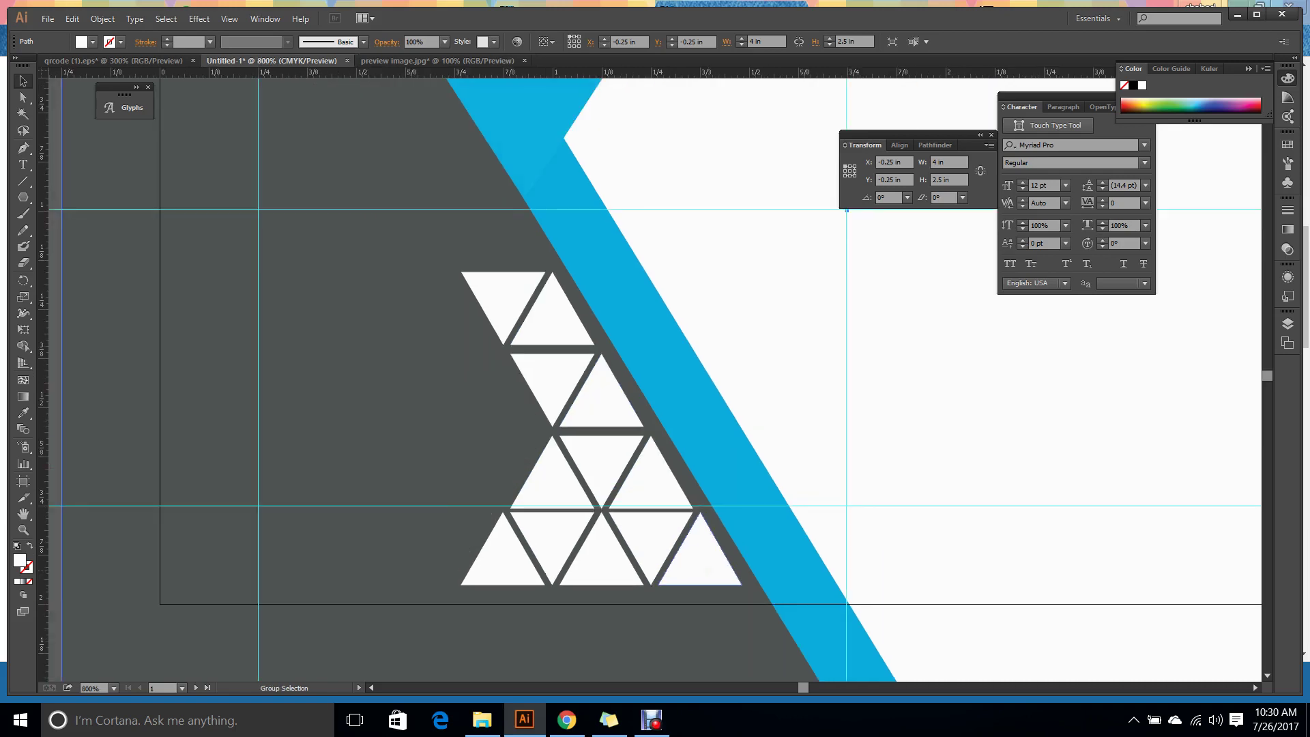
pyautogui.scroll(3, 710, 571)
pyautogui.moveTo(563, 215); pyautogui.dragTo(562, 295)
pyautogui.click(612, 374)
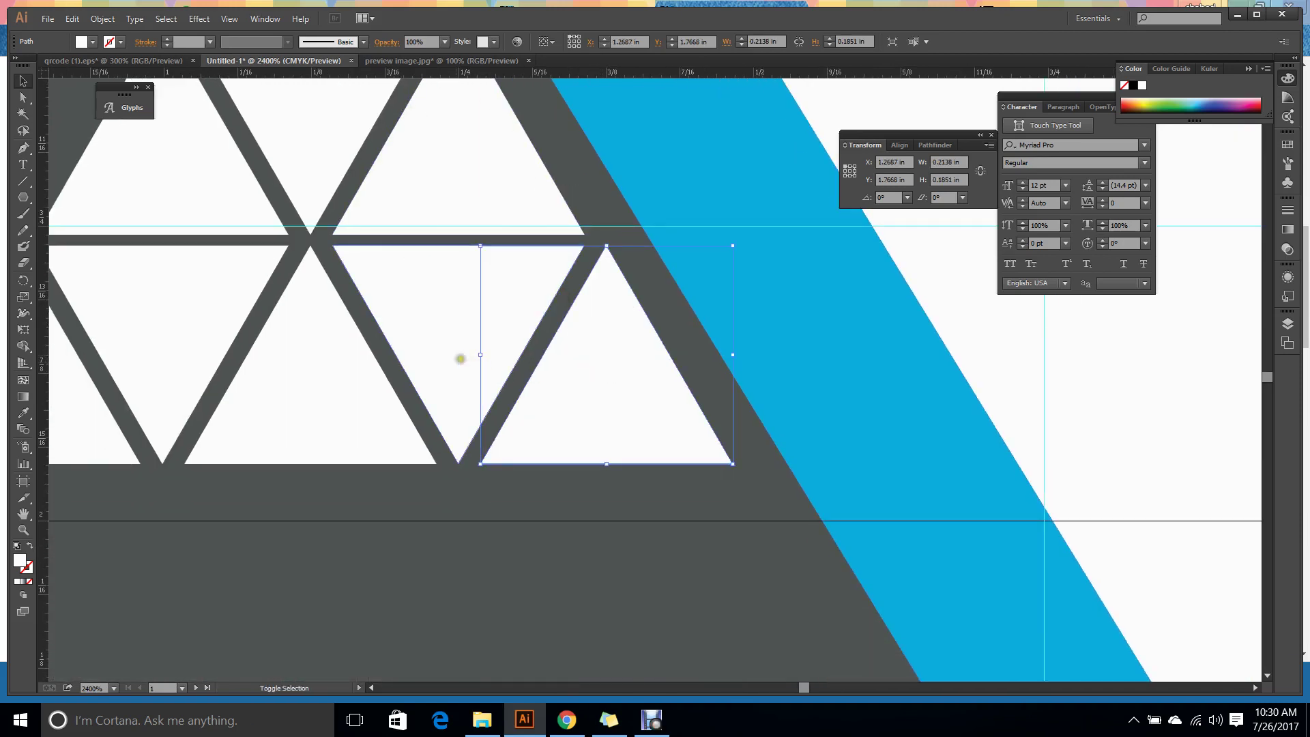
pyautogui.keyDown('shift'); pyautogui.click(448, 354); pyautogui.keyUp('shift')
pyautogui.scroll(-2, 282, 386)
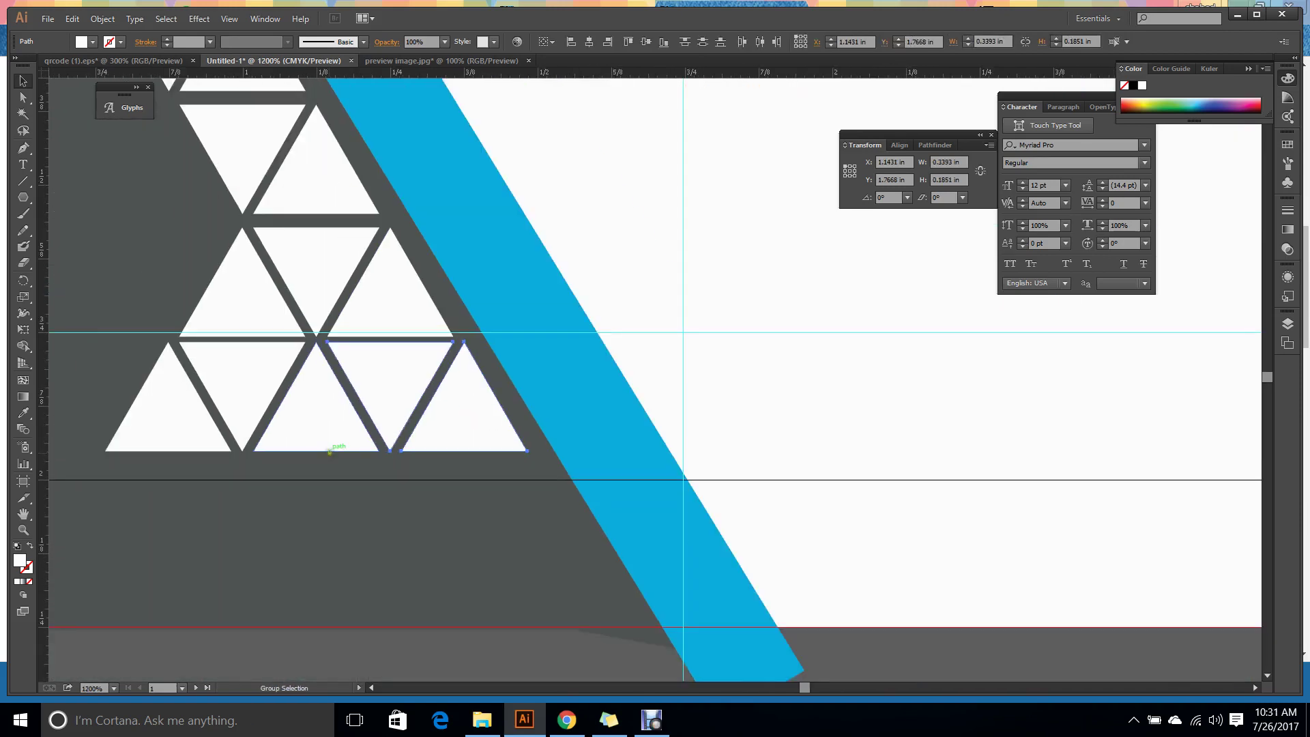
pyautogui.hscroll(-2, 316, 527)
pyautogui.keyDown('shift'); pyautogui.click(409, 430); pyautogui.keyUp('shift')
pyautogui.keyDown('shift'); pyautogui.click(336, 392); pyautogui.keyUp('shift')
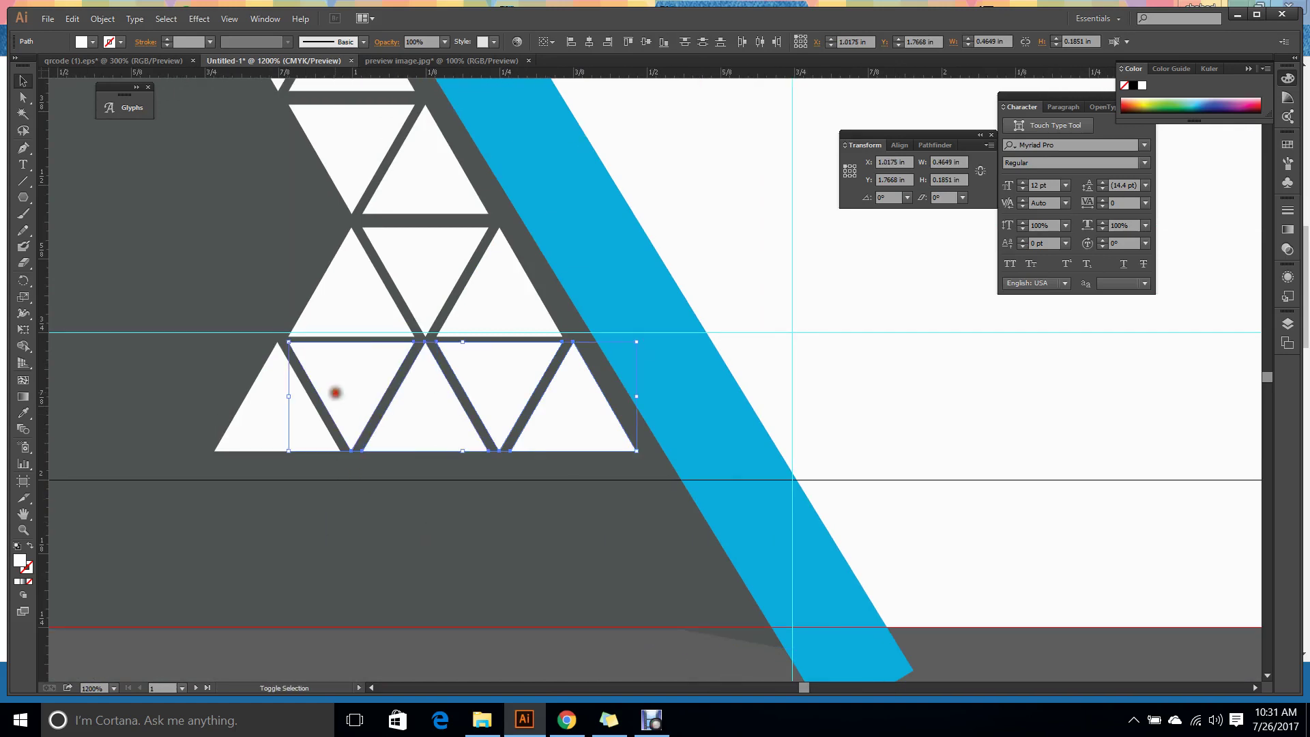
pyautogui.keyDown('shift'); pyautogui.click(246, 412); pyautogui.keyUp('shift')
pyautogui.keyDown('shift'); pyautogui.click(213, 452); pyautogui.keyUp('shift')
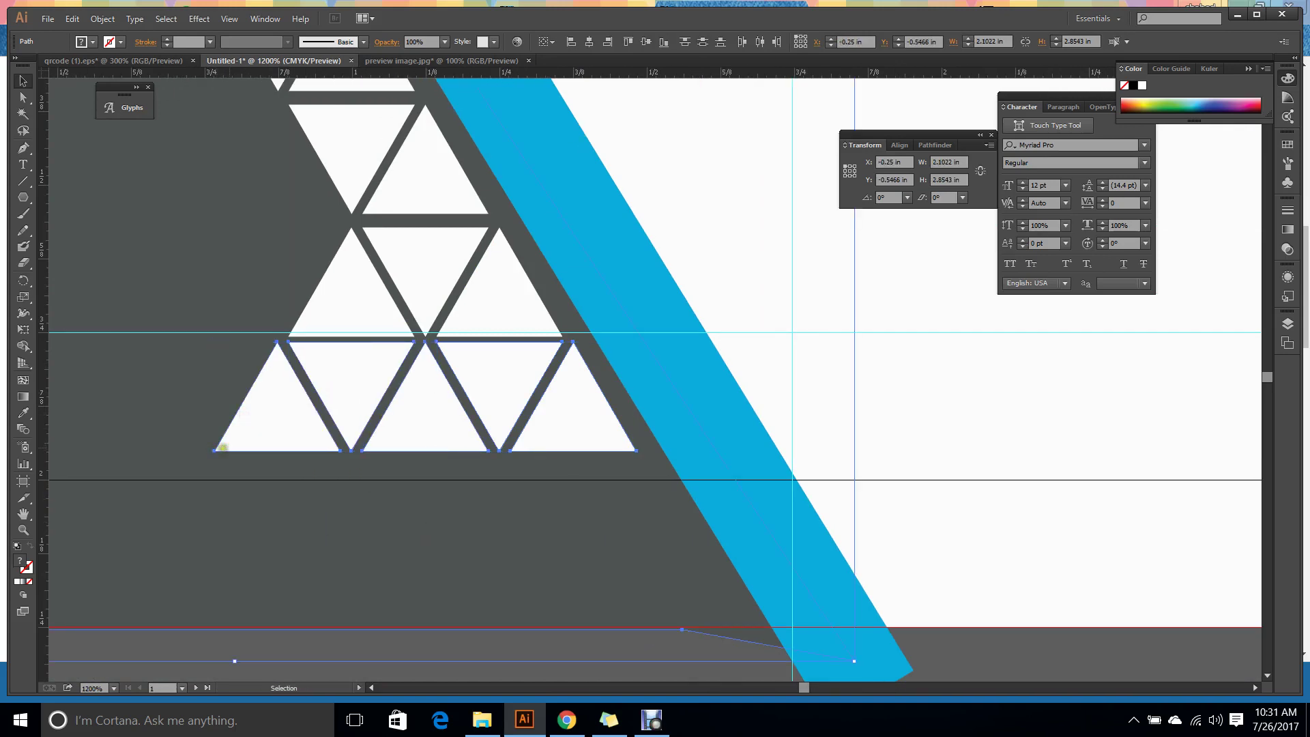
pyautogui.click(1016, 660)
# Select the five bottom-row triangles and nudge them sideways into place.
pyautogui.keyDown('shift'); pyautogui.click(555, 416); pyautogui.keyUp('shift')
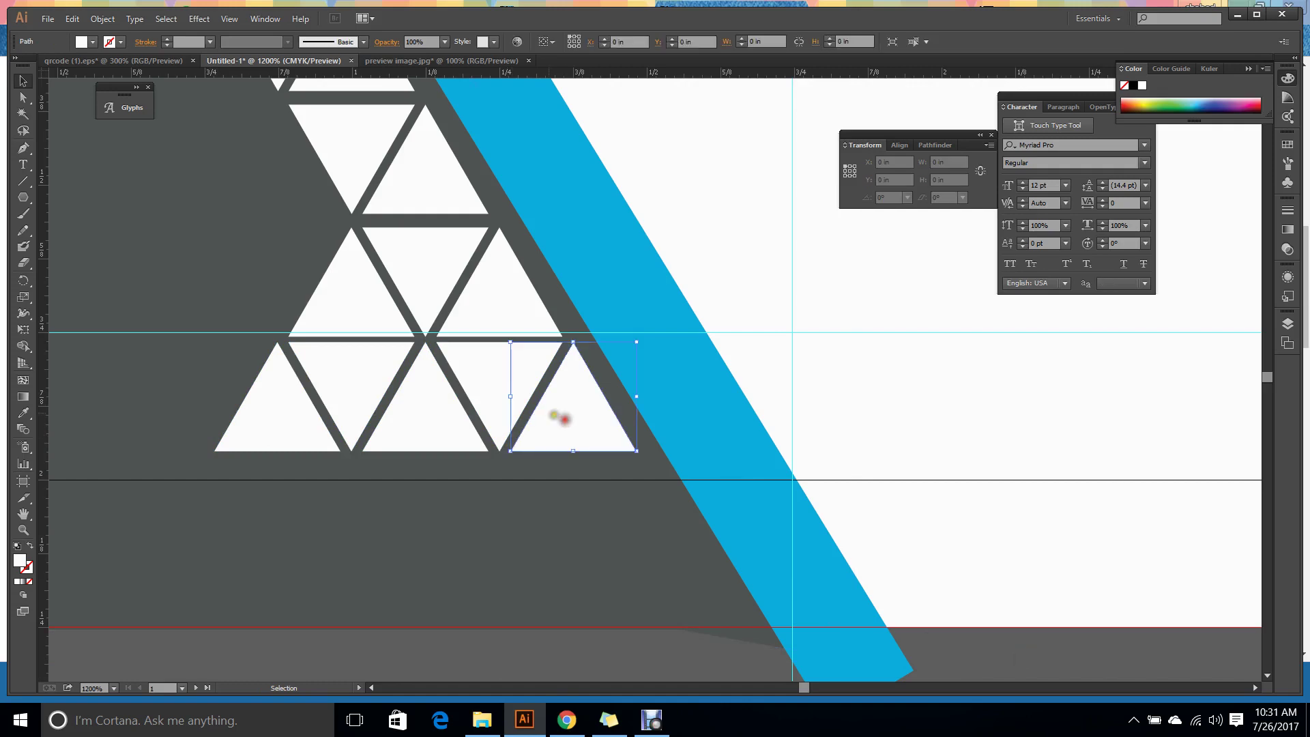
pyautogui.keyDown('shift'); pyautogui.click(471, 380); pyautogui.keyUp('shift')
pyautogui.keyDown('shift'); pyautogui.click(406, 415); pyautogui.keyUp('shift')
pyautogui.keyDown('shift'); pyautogui.click(342, 392); pyautogui.keyUp('shift')
pyautogui.keyDown('shift'); pyautogui.click(249, 407); pyautogui.keyUp('shift')
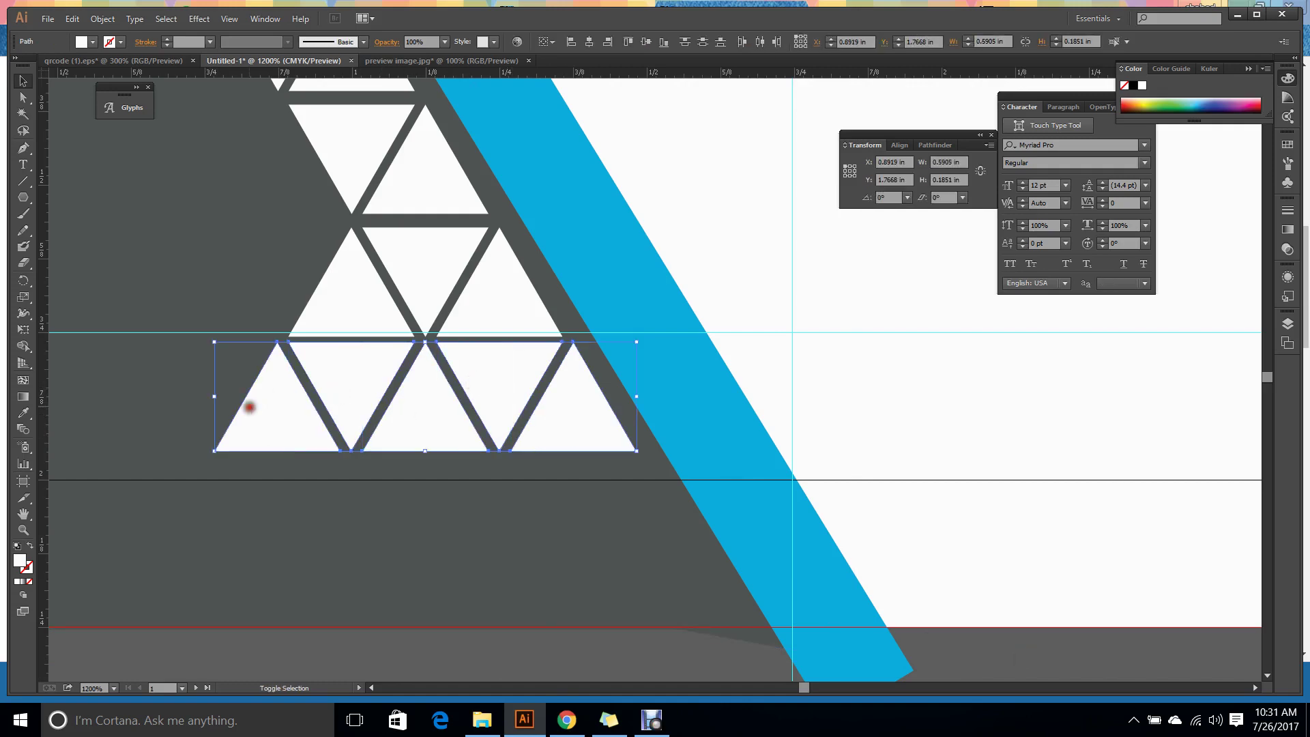
pyautogui.moveTo(215, 451); pyautogui.dragTo(220, 450)
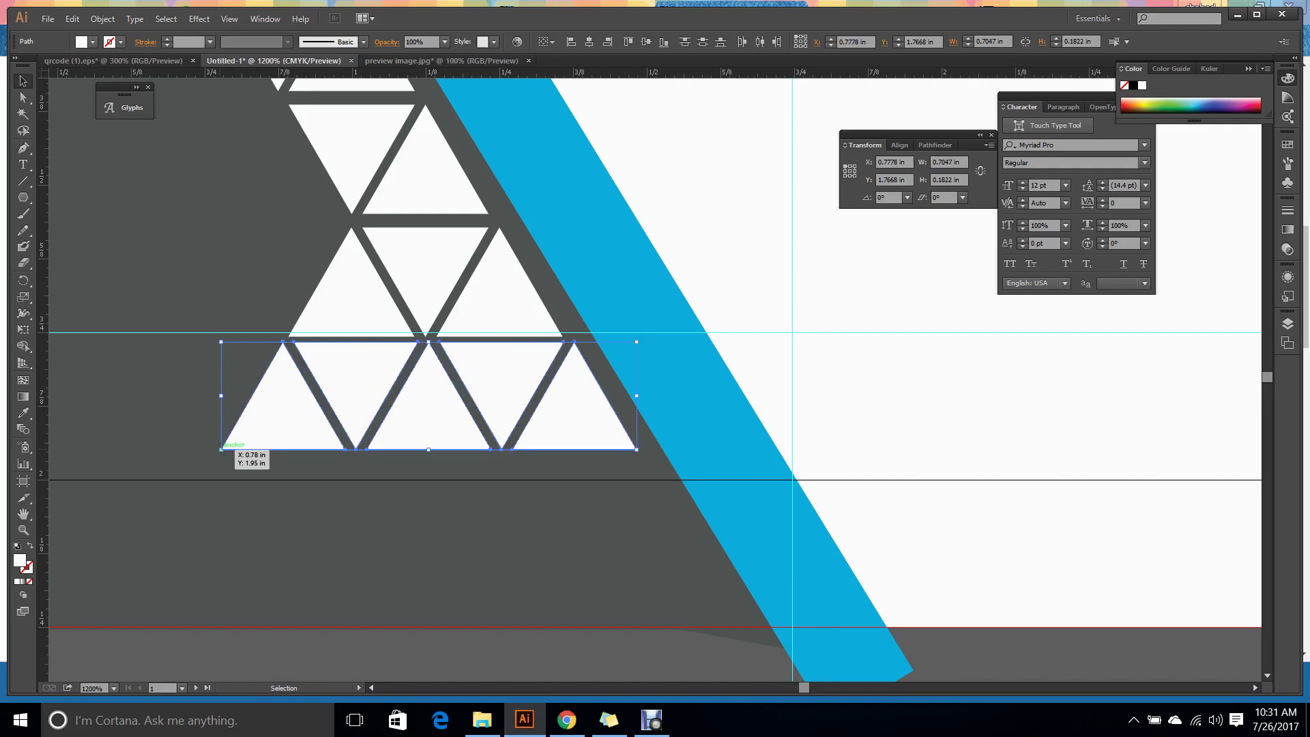
pyautogui.press('Left')
pyautogui.press('Left')
pyautogui.press('Right')
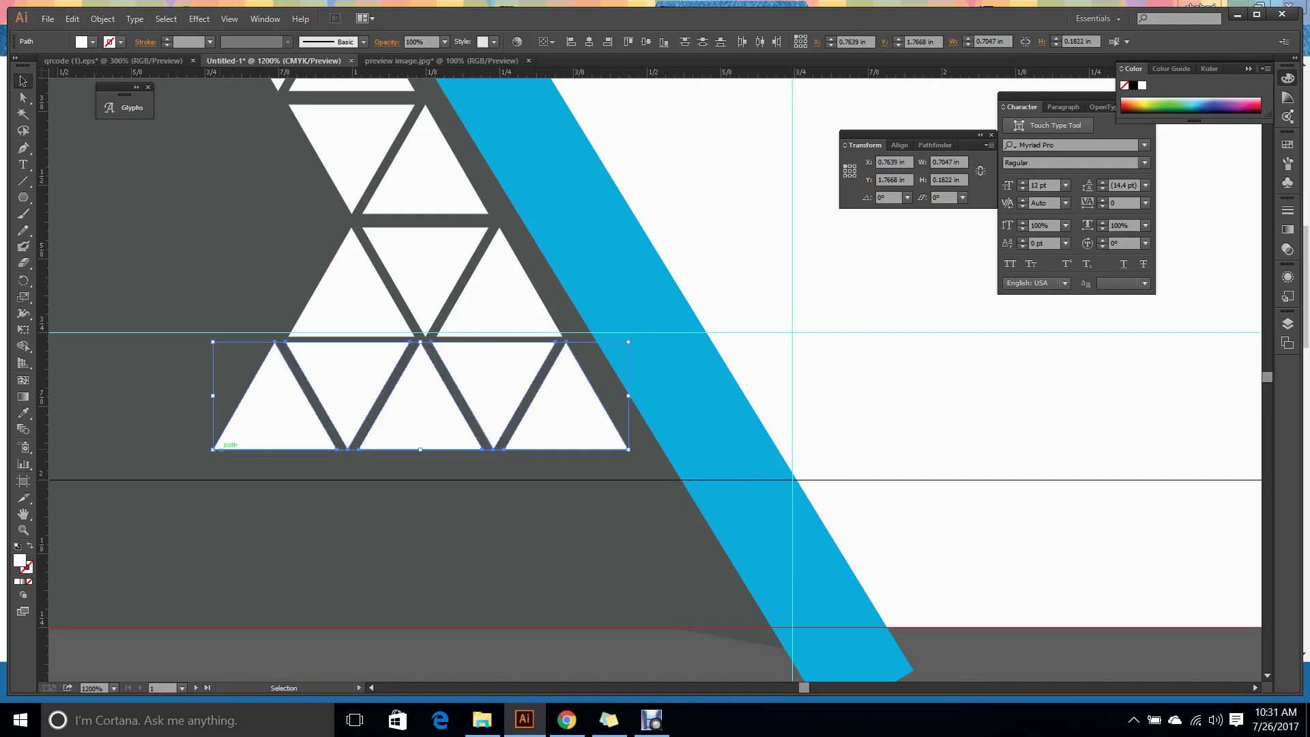
# Select the card's dark background rectangle and its path, then deselect it.
pyautogui.click(864, 396)
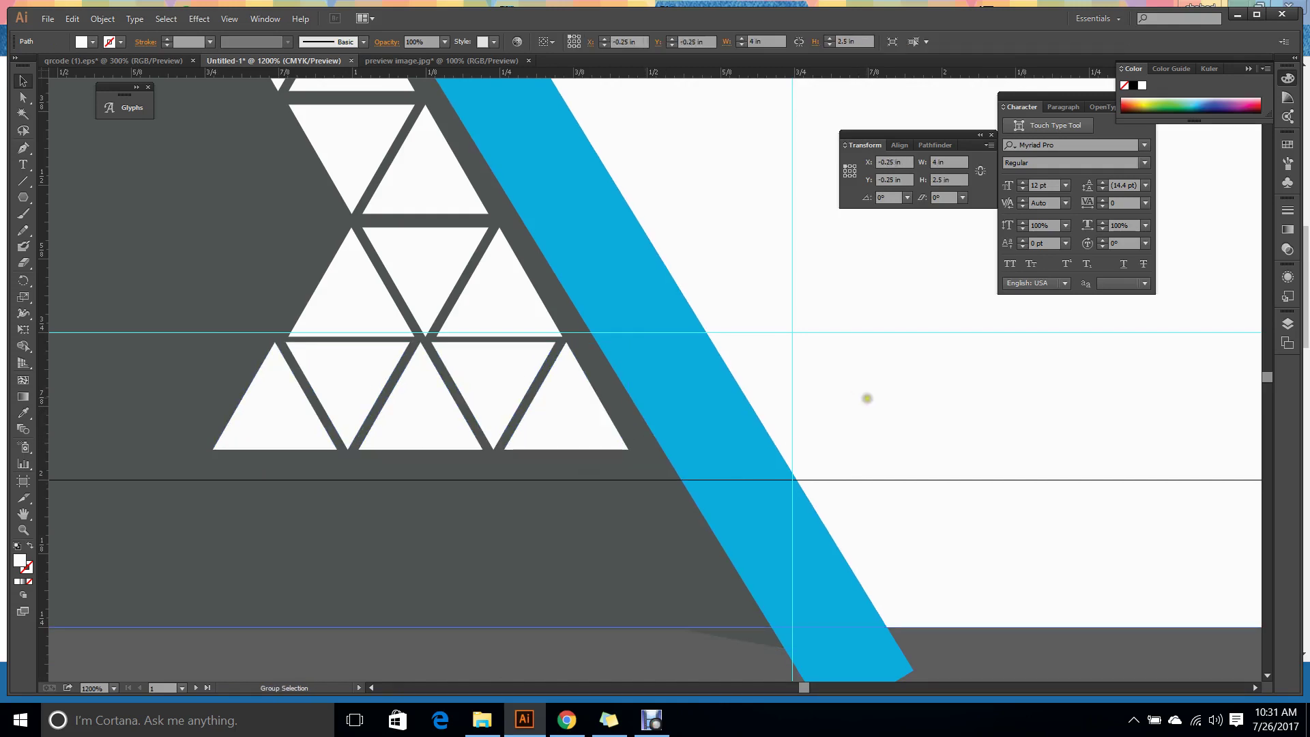
pyautogui.keyDown('alt'); pyautogui.scroll(-1, 869, 406); pyautogui.keyUp('alt')
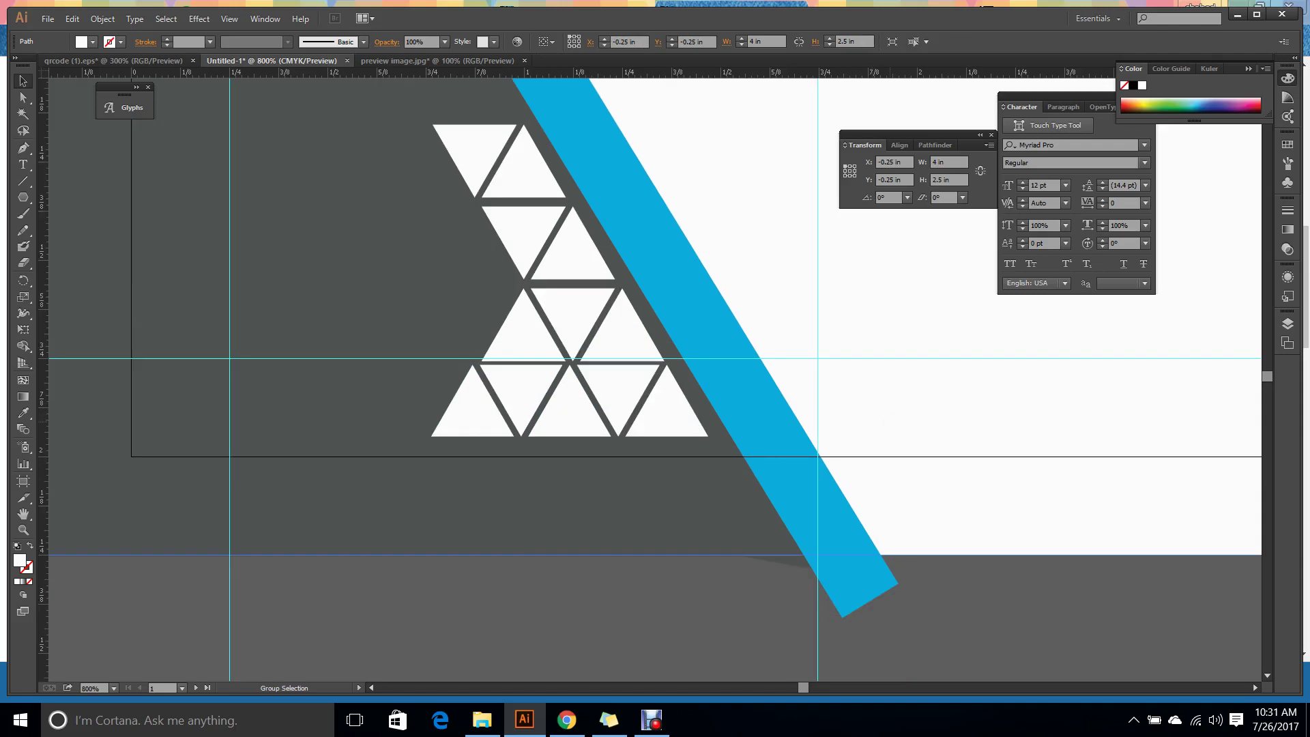
pyautogui.hotkey('ctrl', 'shift', 'a')
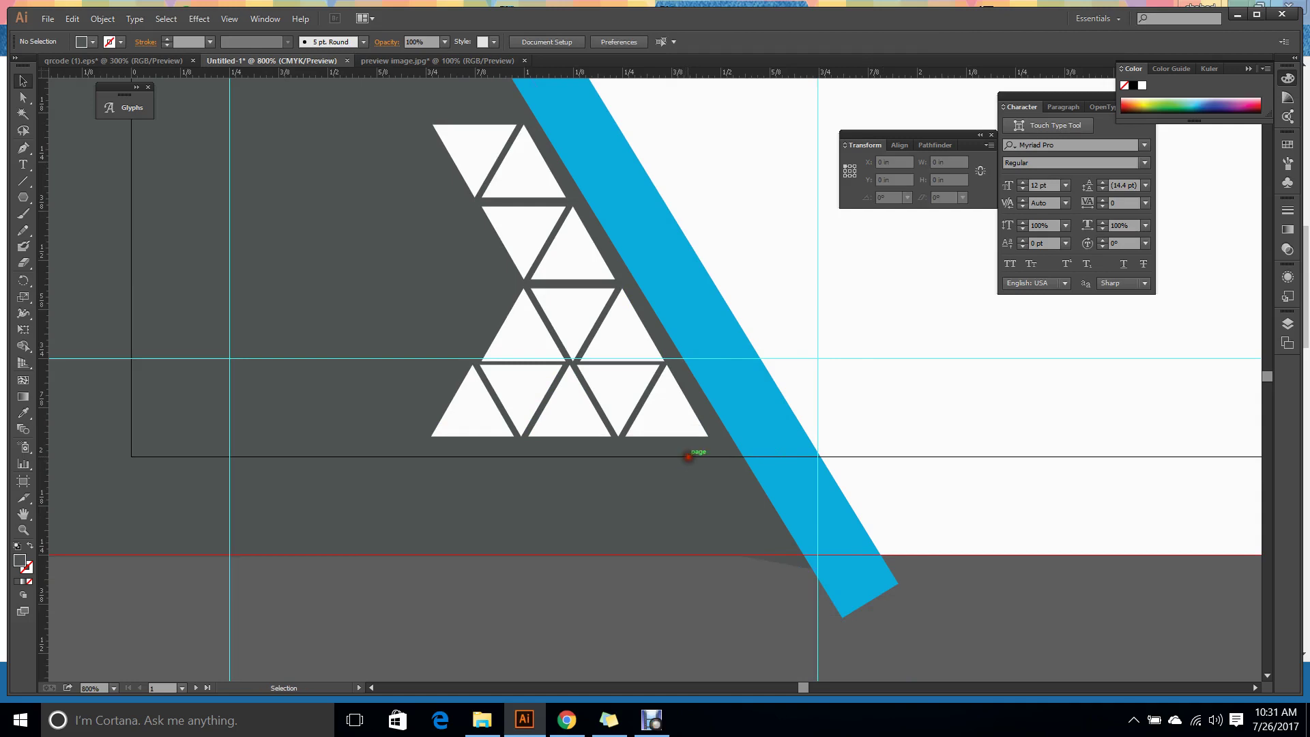
pyautogui.press('a')
pyautogui.click(703, 455)
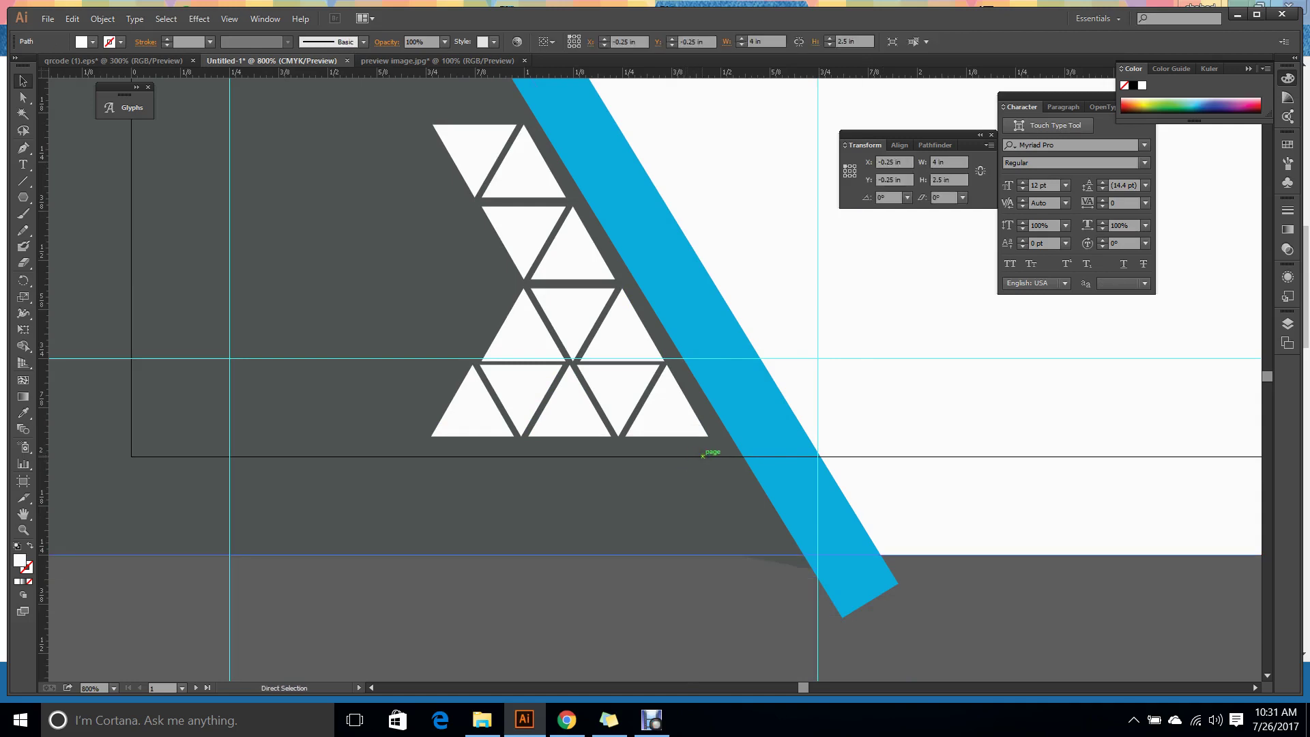
pyautogui.press('v')
pyautogui.hotkey('ctrl', 'shift', 'a')
# Lower the bottom triangle row about 0.014 in to even its gap with the tier above.
pyautogui.click(483, 410)
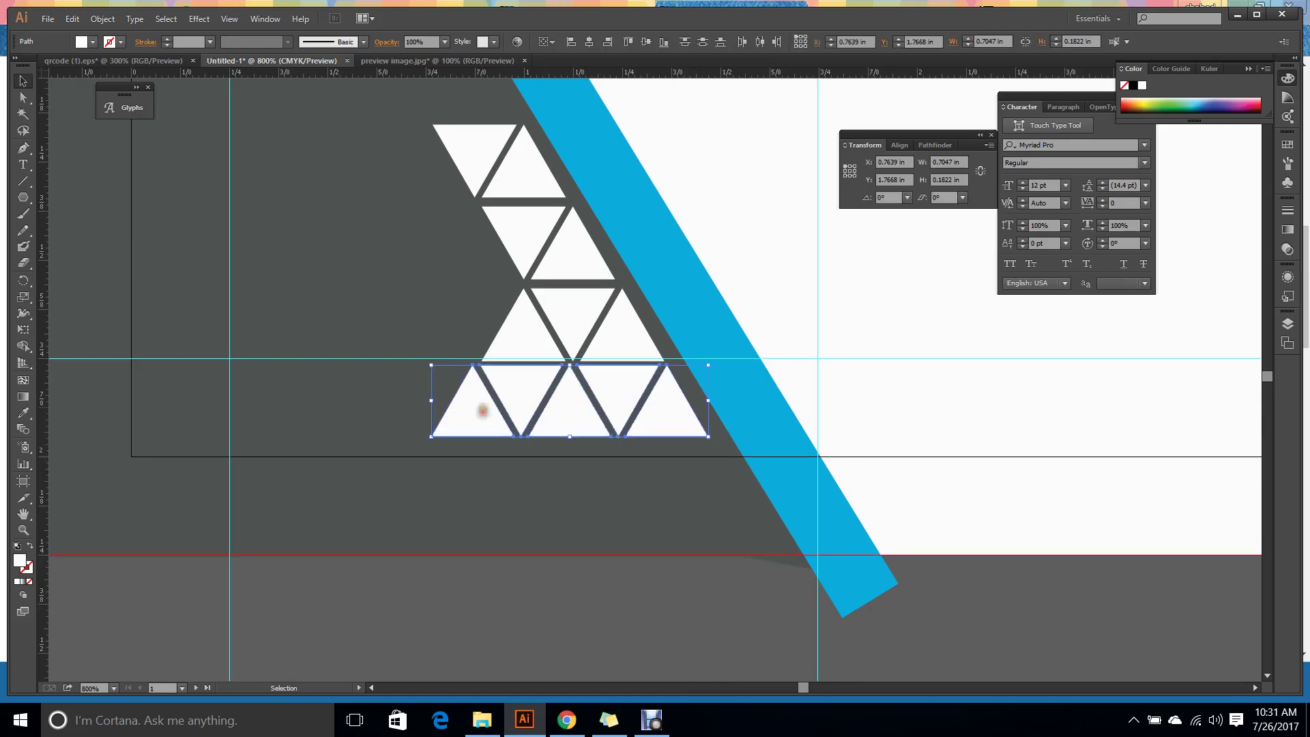
pyautogui.press('Down')
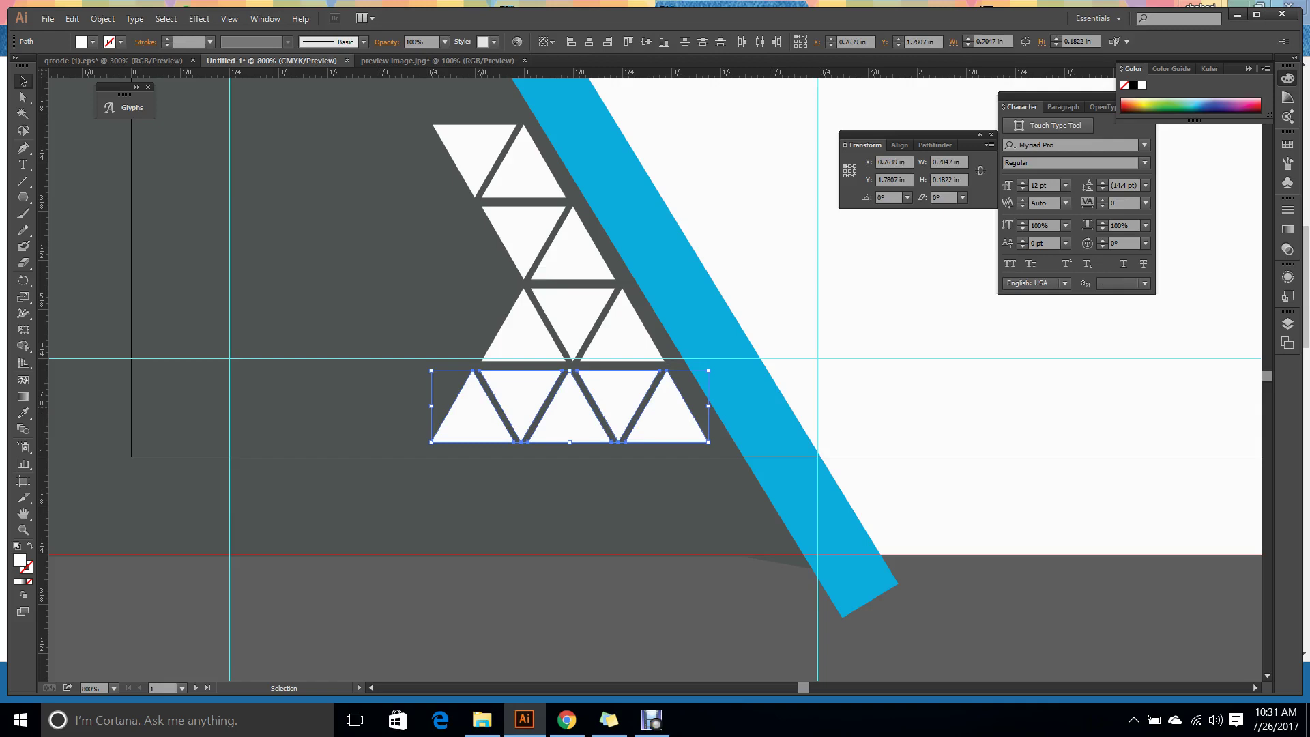
pyautogui.press('Up')
pyautogui.click(874, 324)
# Zoom out to show the finished pyramid alongside the mockup photo.
pyautogui.hotkey('ctrl', '+')
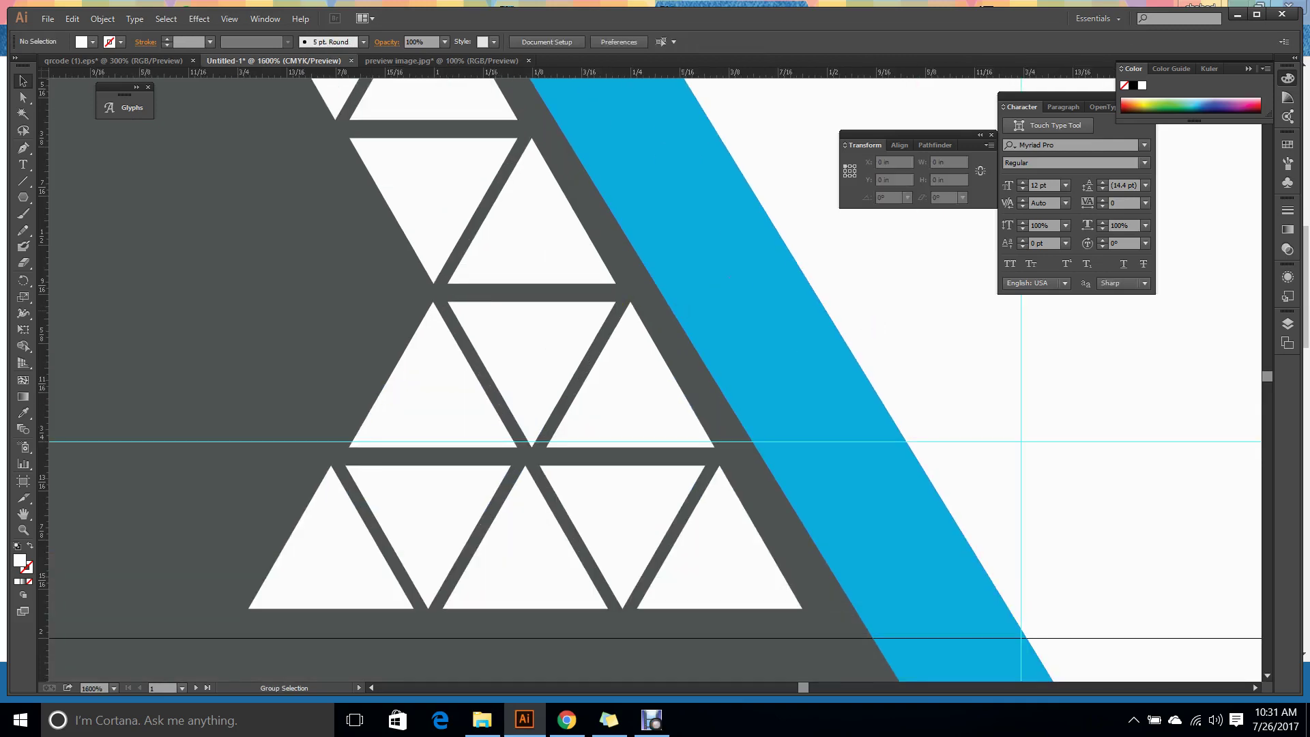
pyautogui.hotkey('ctrl', '-')
pyautogui.hotkey('ctrl', '-')
pyautogui.hotkey('ctrl', '-')
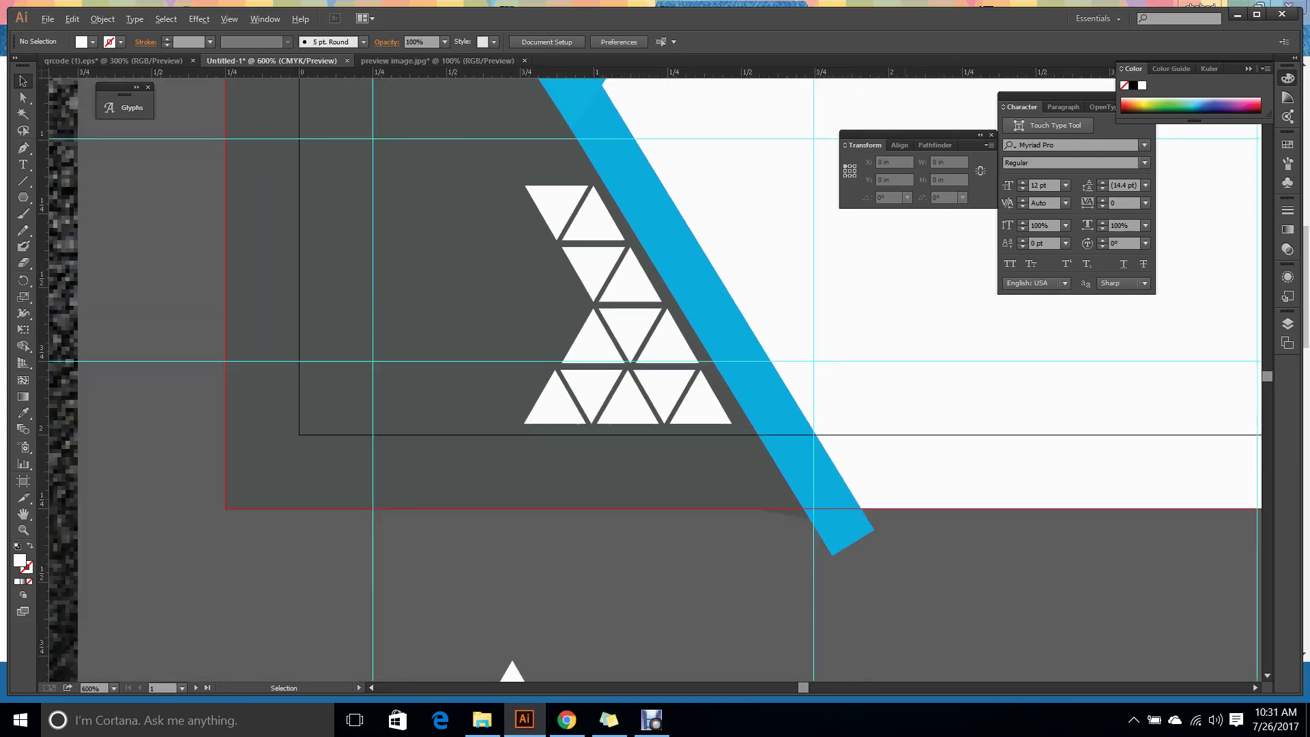
pyautogui.hotkey('ctrl', '-')
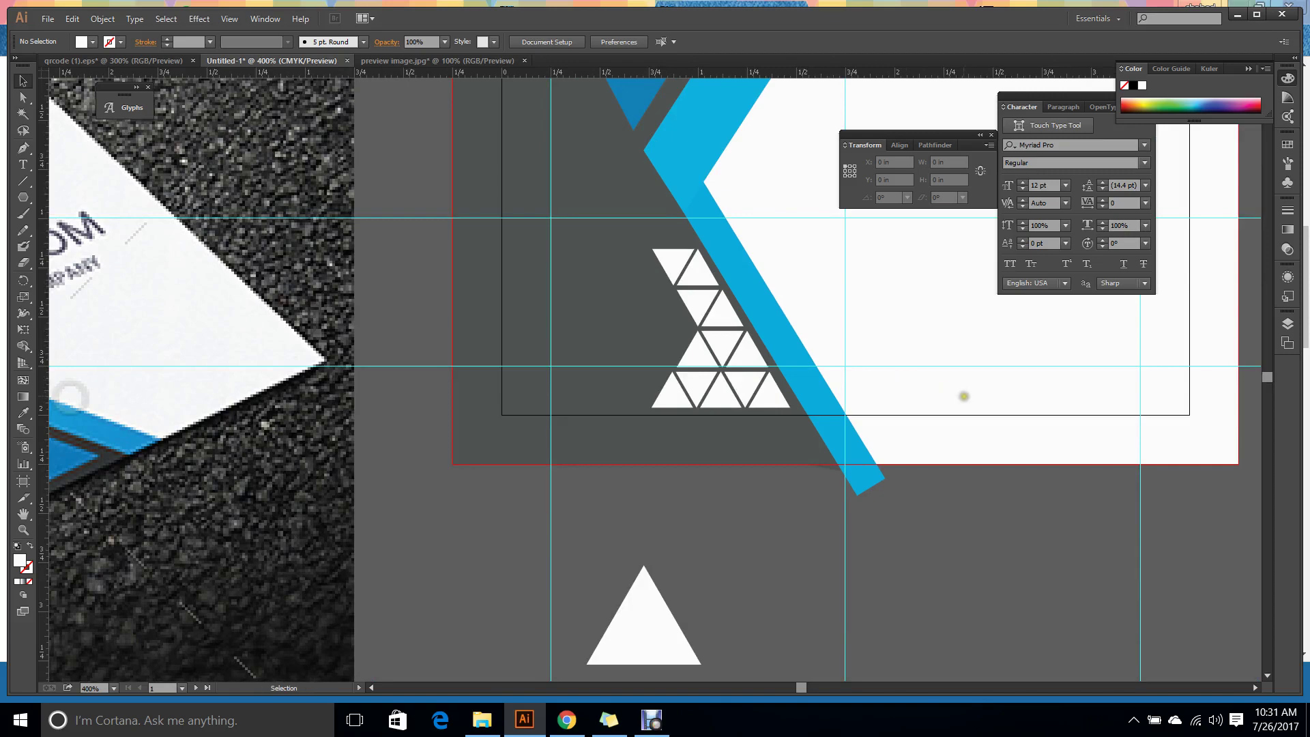
pyautogui.hotkey('ctrl', '-')
# Fill two bottom-row triangles with blue sampled from the mockup photo.
pyautogui.hscroll(-5, 871, 499)
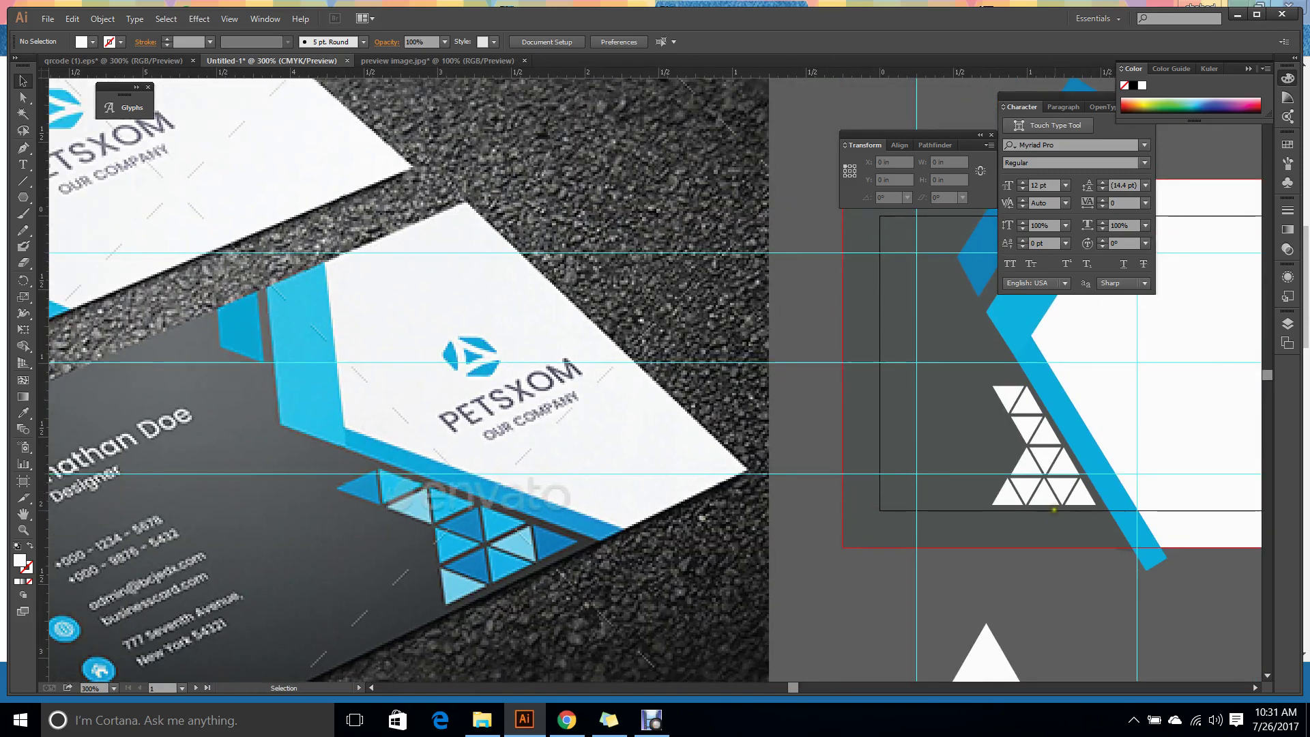
pyautogui.click(1082, 498)
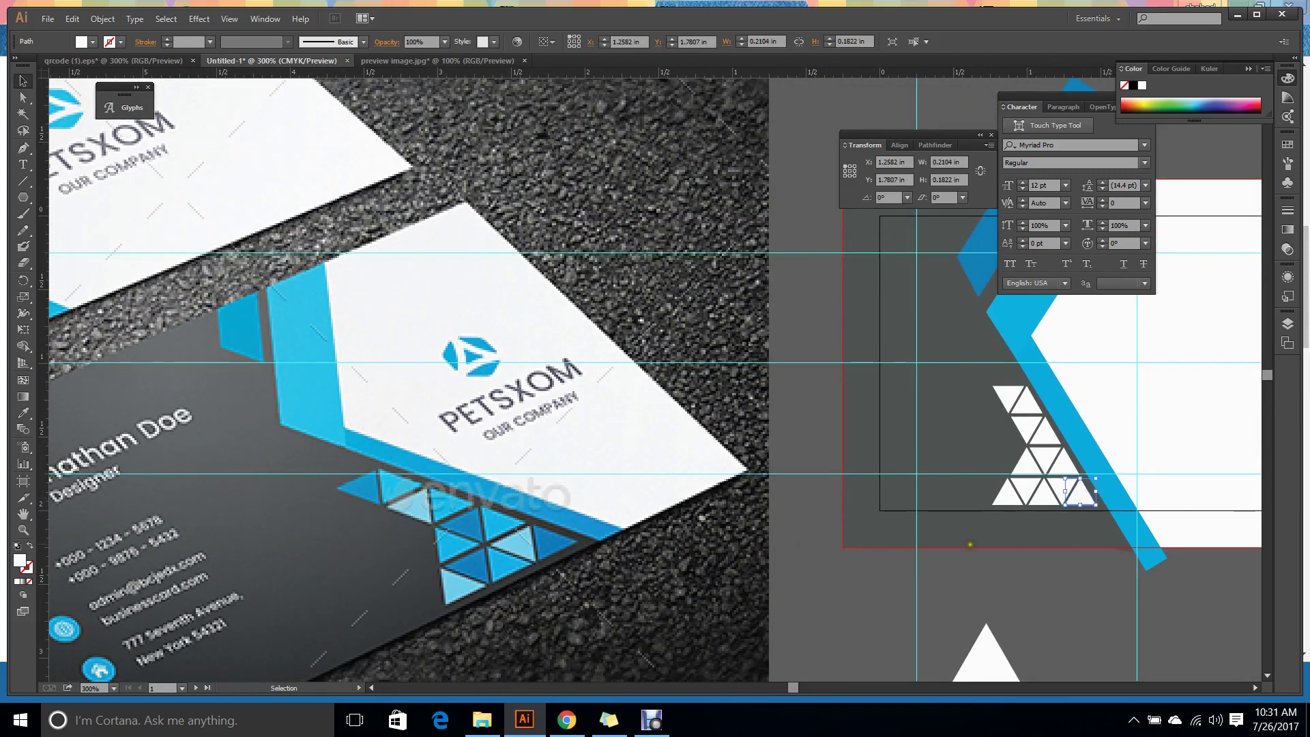
pyautogui.press('i')
pyautogui.click(558, 540)
pyautogui.click(16, 80)
pyautogui.click(1025, 487)
pyautogui.press('i')
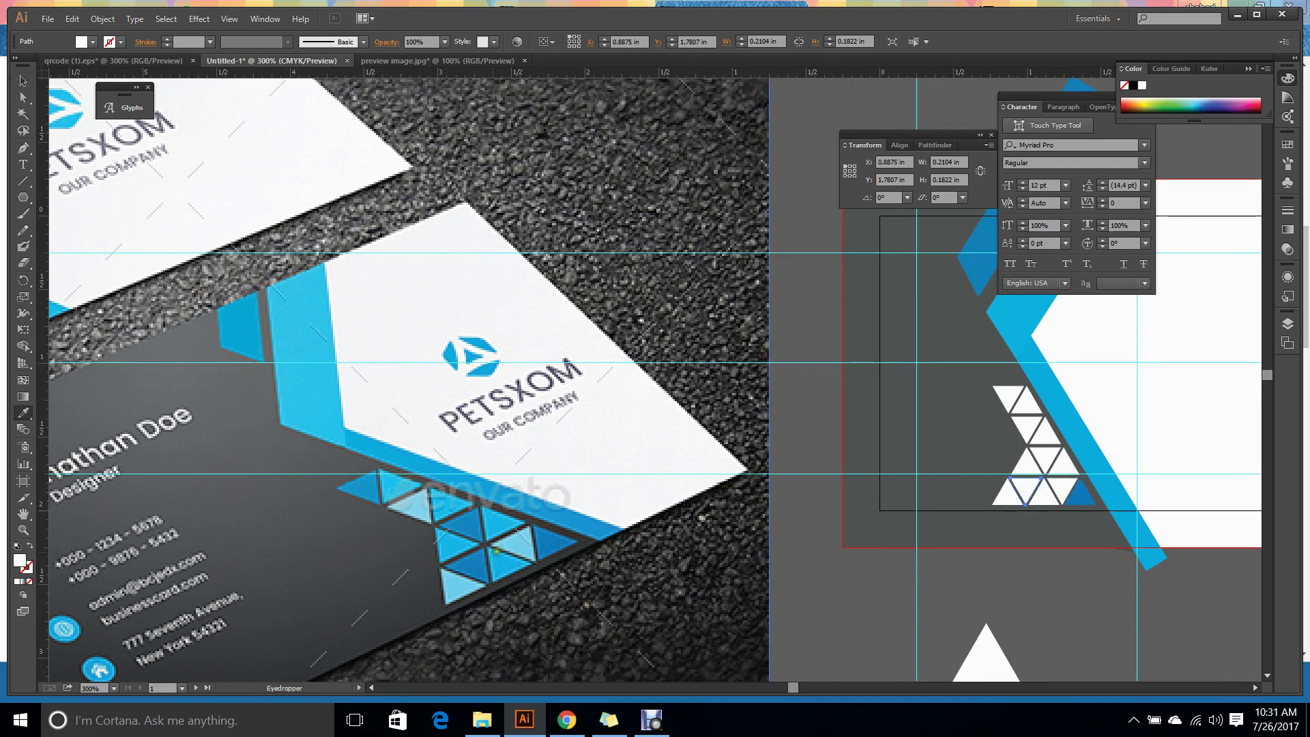
pyautogui.click(481, 564)
pyautogui.click(23, 80)
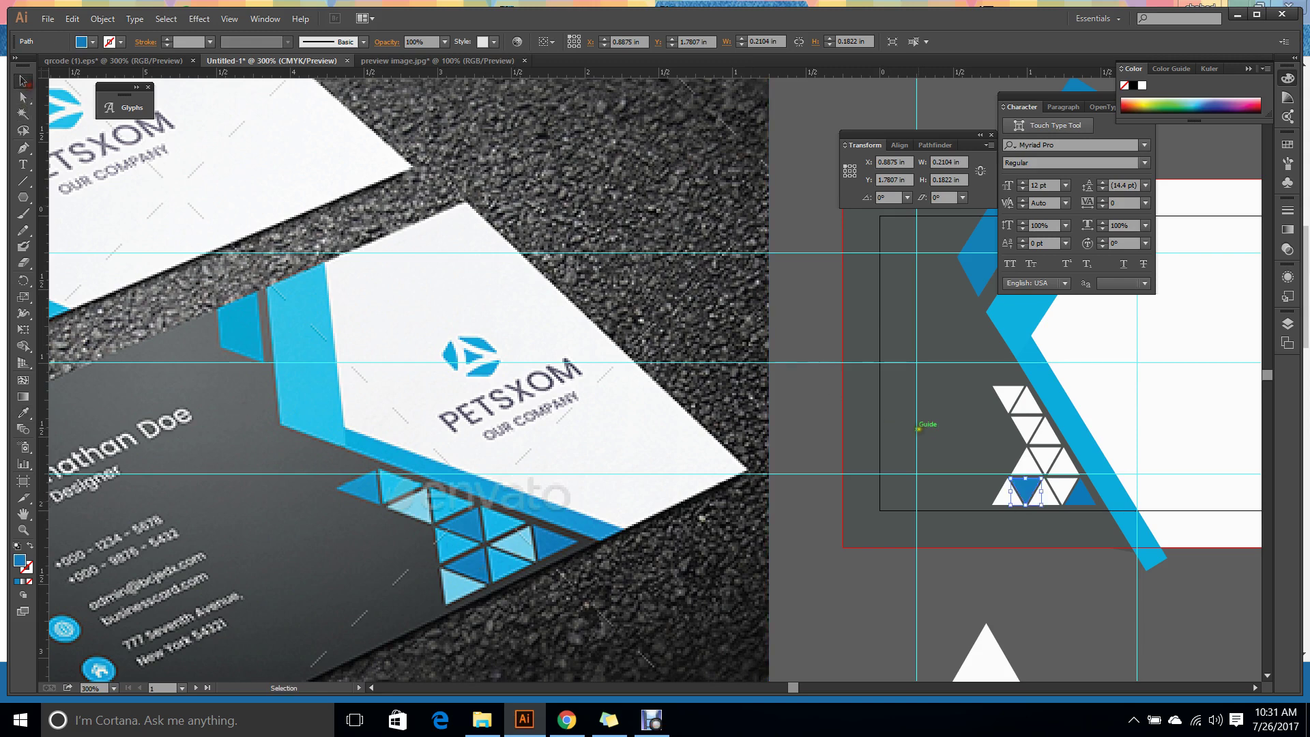
# Give the inverted third-row triangle and the top-left triangle the mockup's blue.
pyautogui.click(1042, 457)
pyautogui.press('i')
pyautogui.click(1026, 486)
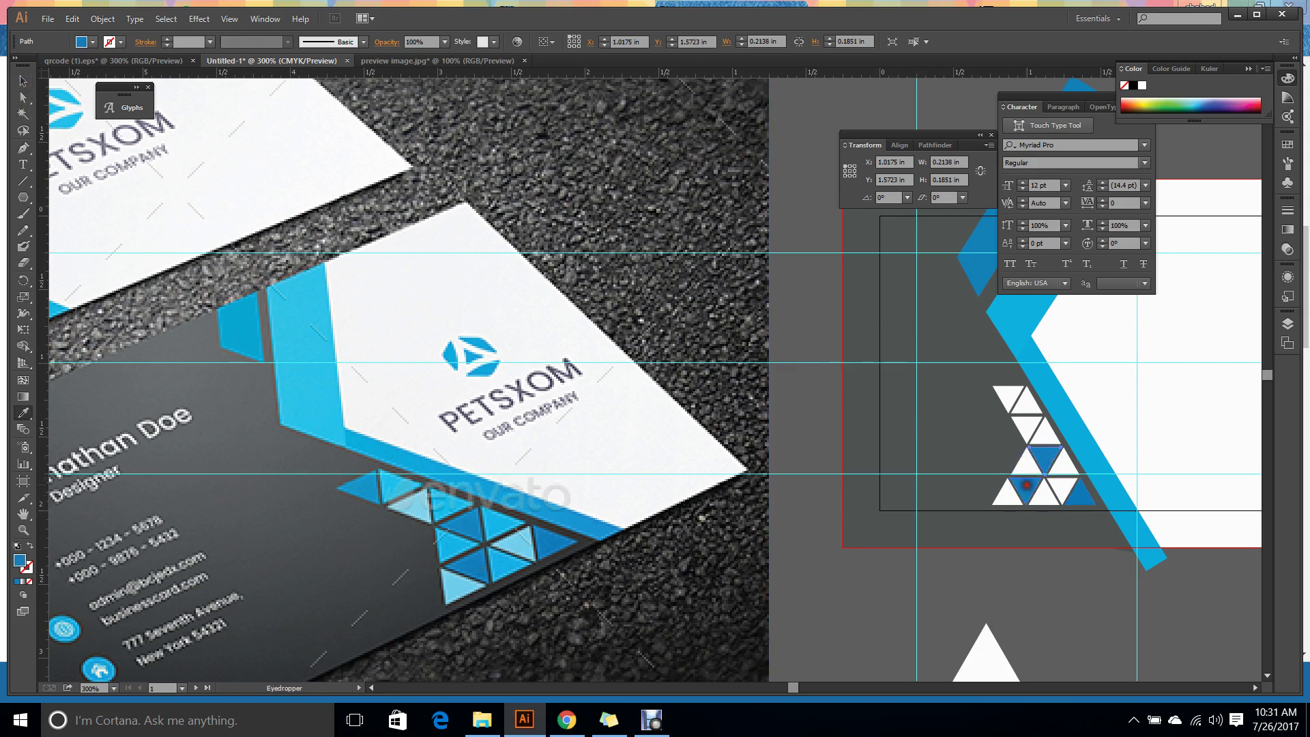
pyautogui.click(22, 79)
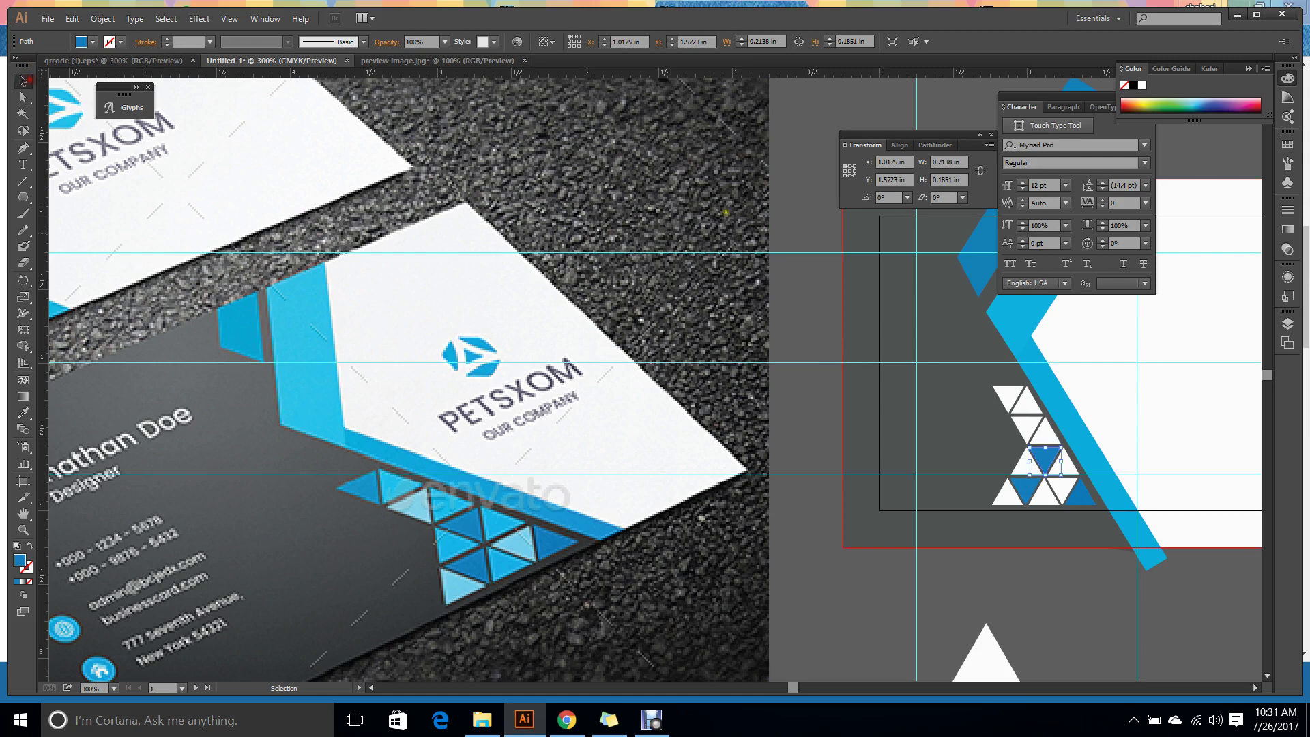
pyautogui.click(1001, 391)
pyautogui.press('i')
pyautogui.click(1026, 486)
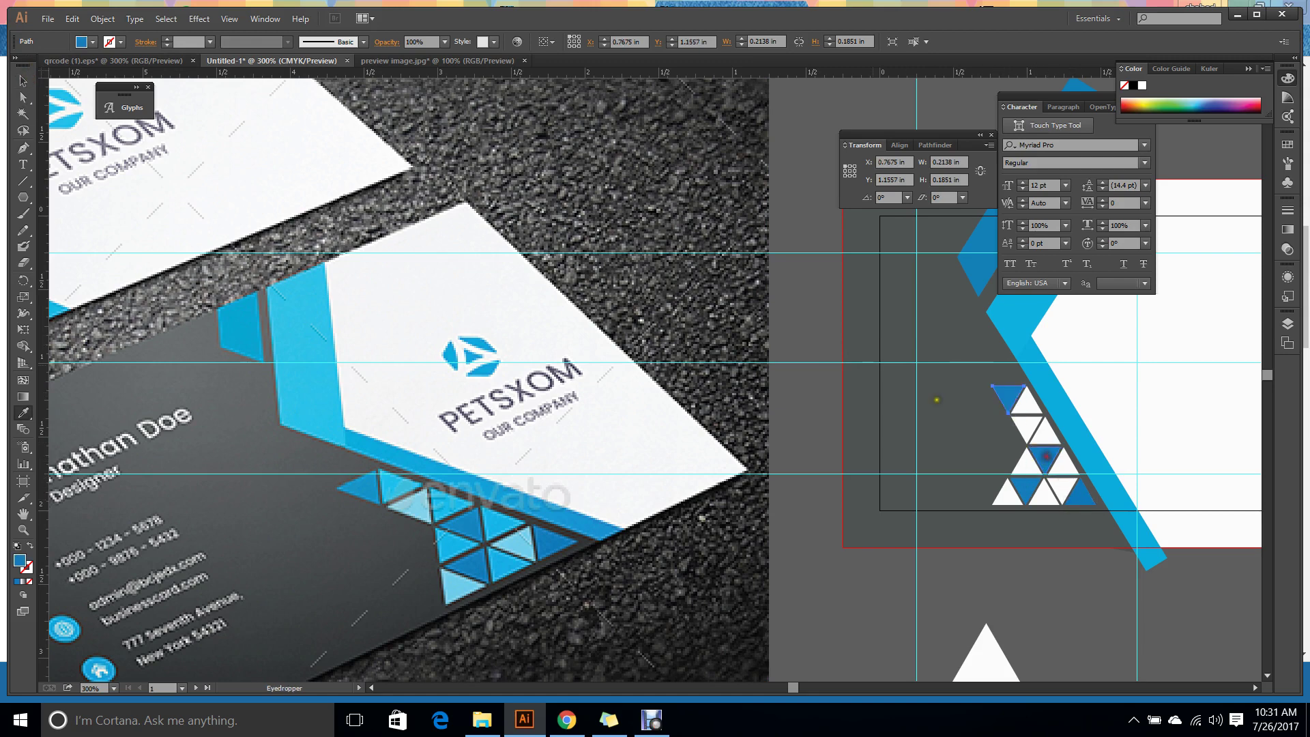
pyautogui.click(23, 80)
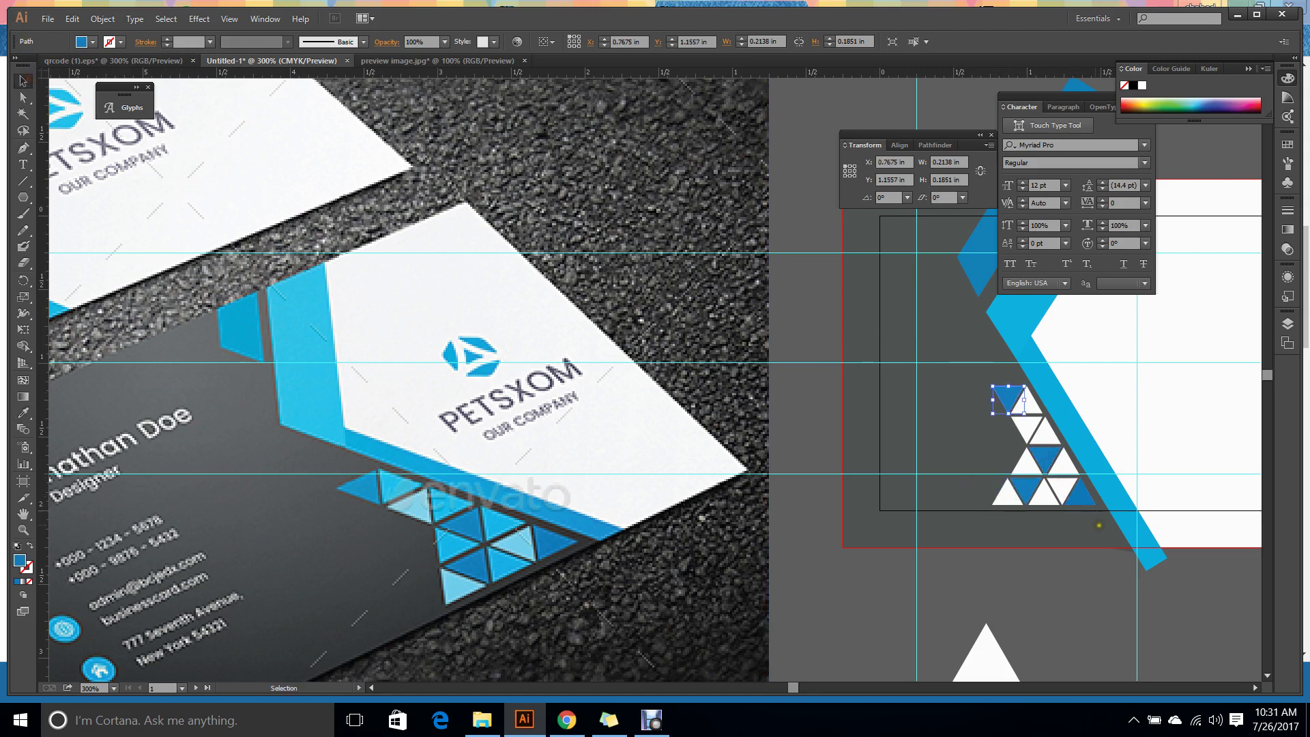
# Fill two lower triangles and the upper-middle triangle with the mockup's bright blue.
pyautogui.click(1045, 495)
pyautogui.keyDown('shift'); pyautogui.click(1023, 461); pyautogui.keyUp('shift')
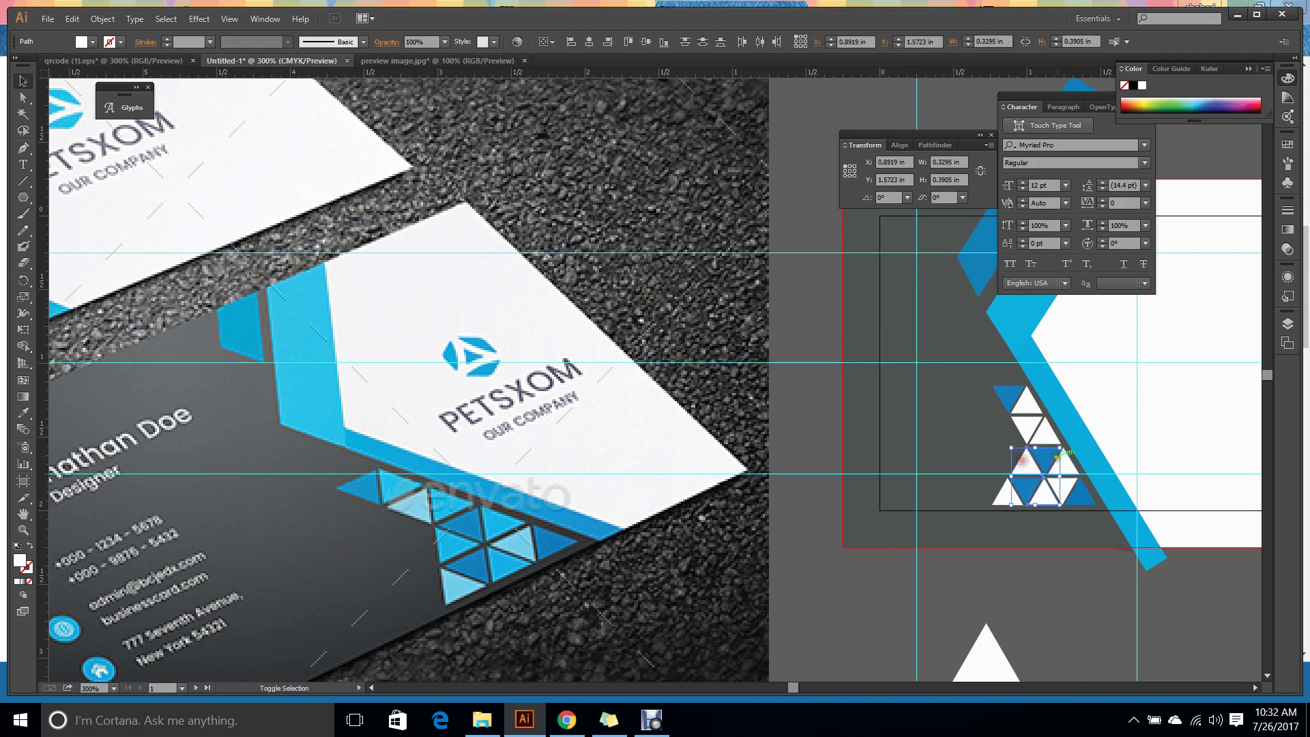
pyautogui.keyDown('shift'); pyautogui.click(1049, 437); pyautogui.keyUp('shift')
pyautogui.press('i')
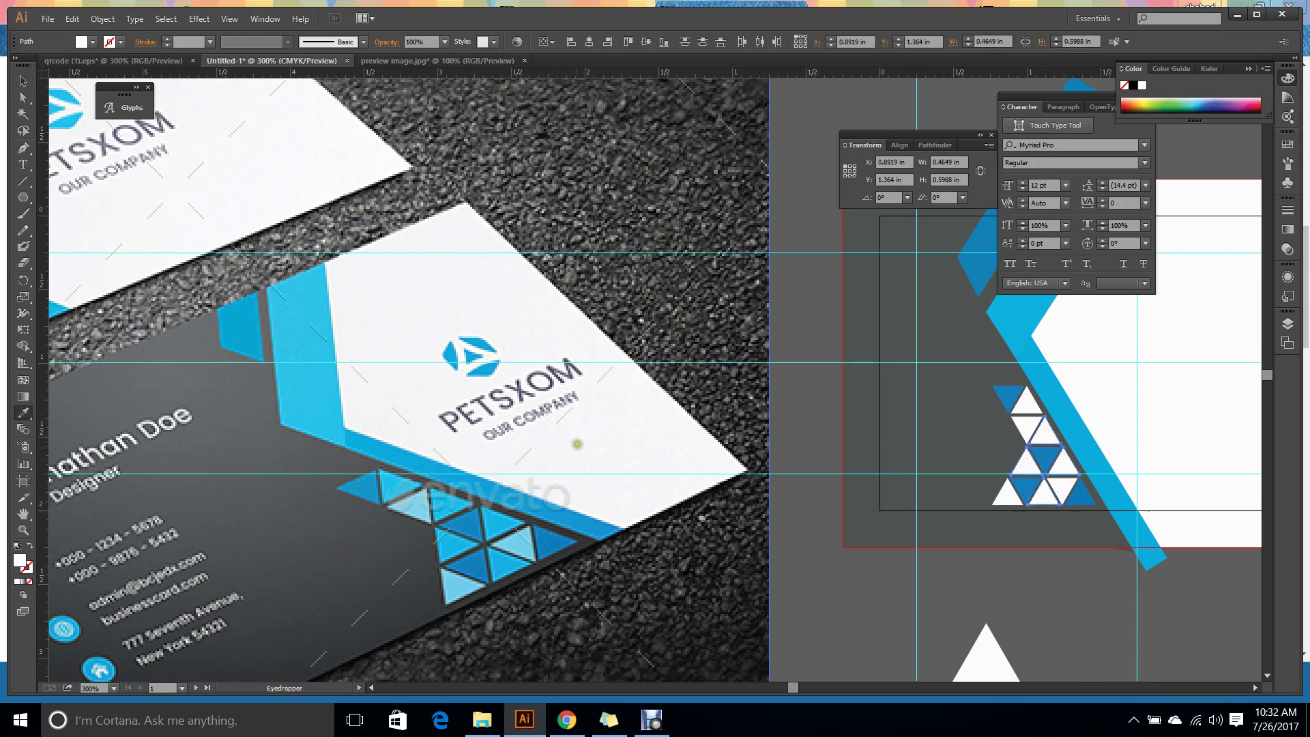
pyautogui.click(505, 522)
pyautogui.click(23, 81)
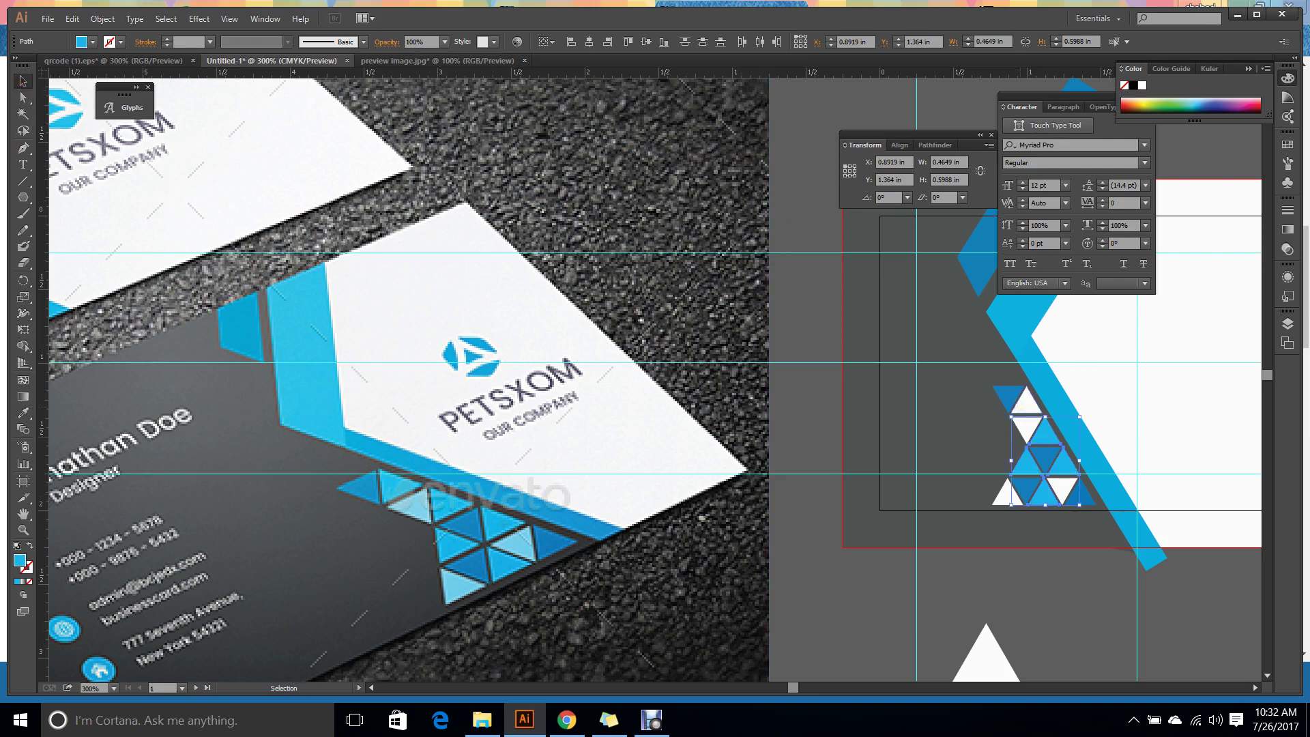
# Colour the top triangle with blue sampled from the mockup.
pyautogui.click(1026, 402)
pyautogui.press('i')
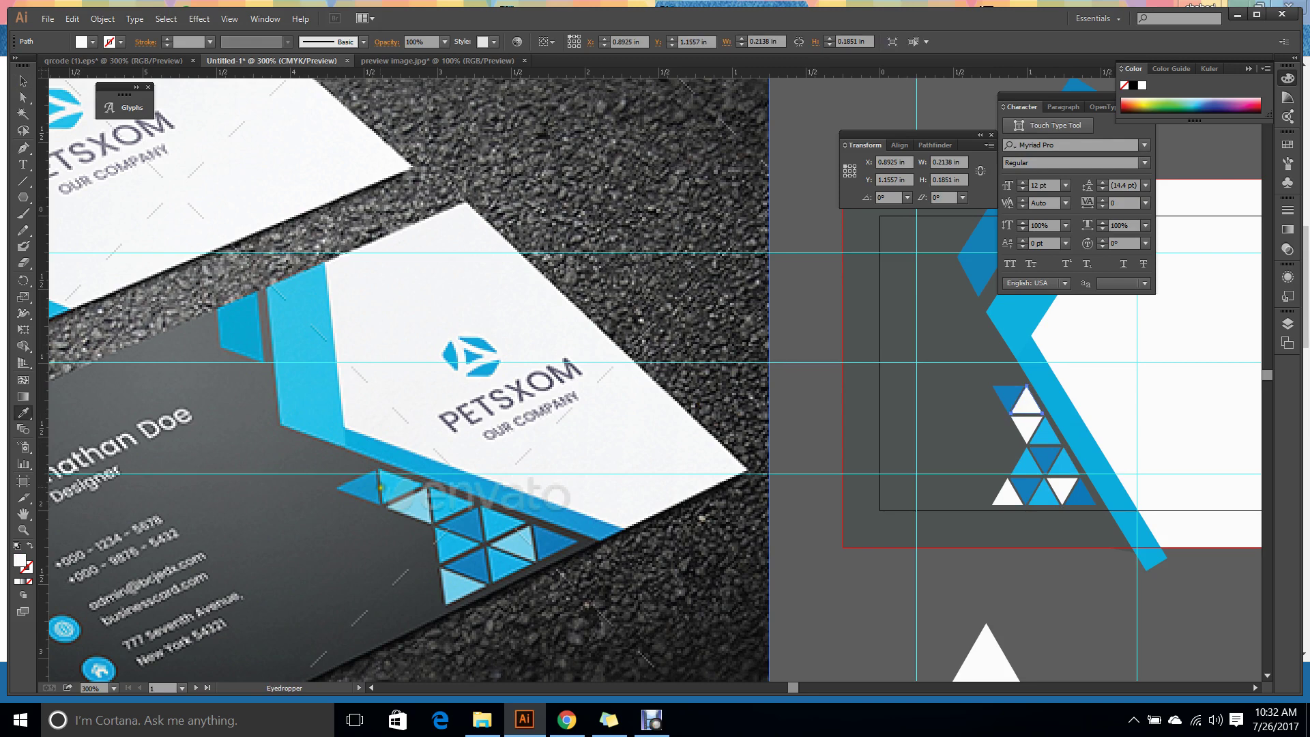
pyautogui.click(392, 488)
pyautogui.click(23, 82)
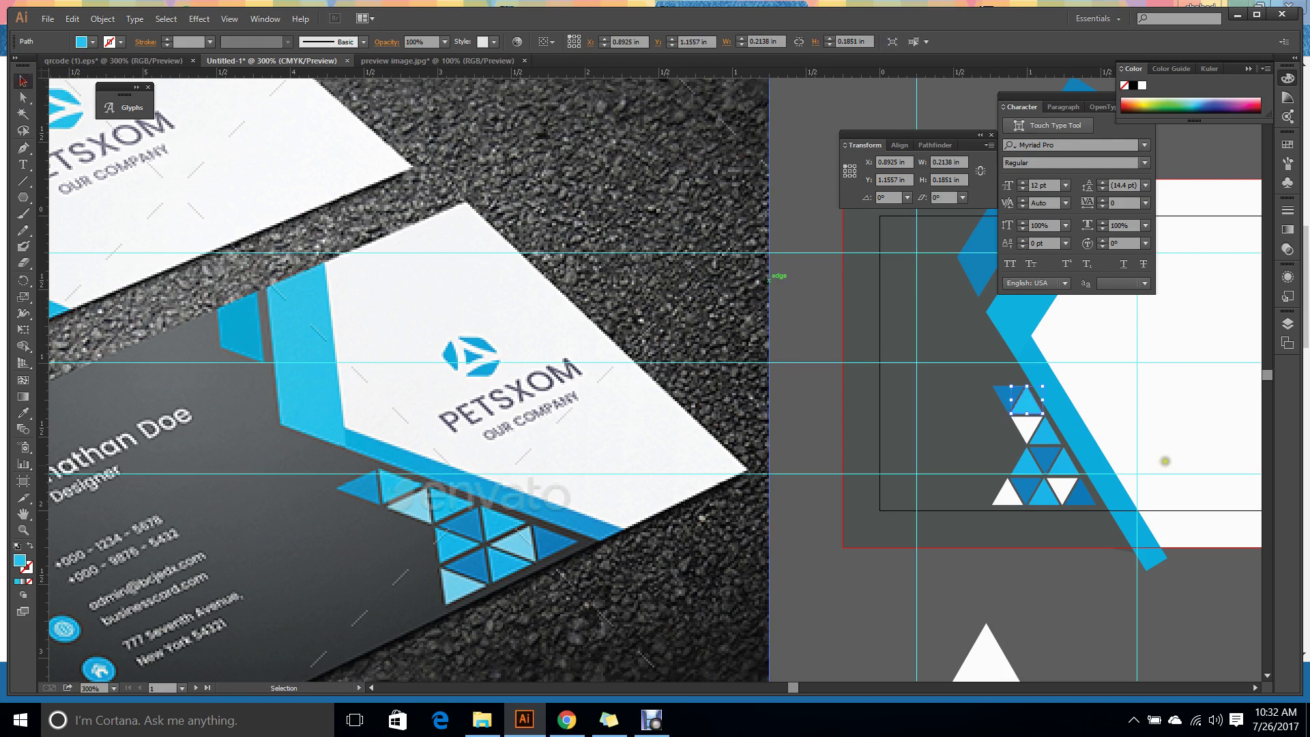
# Give the second-row and two bottom corner triangles the photo's light blue.
pyautogui.click(1027, 426)
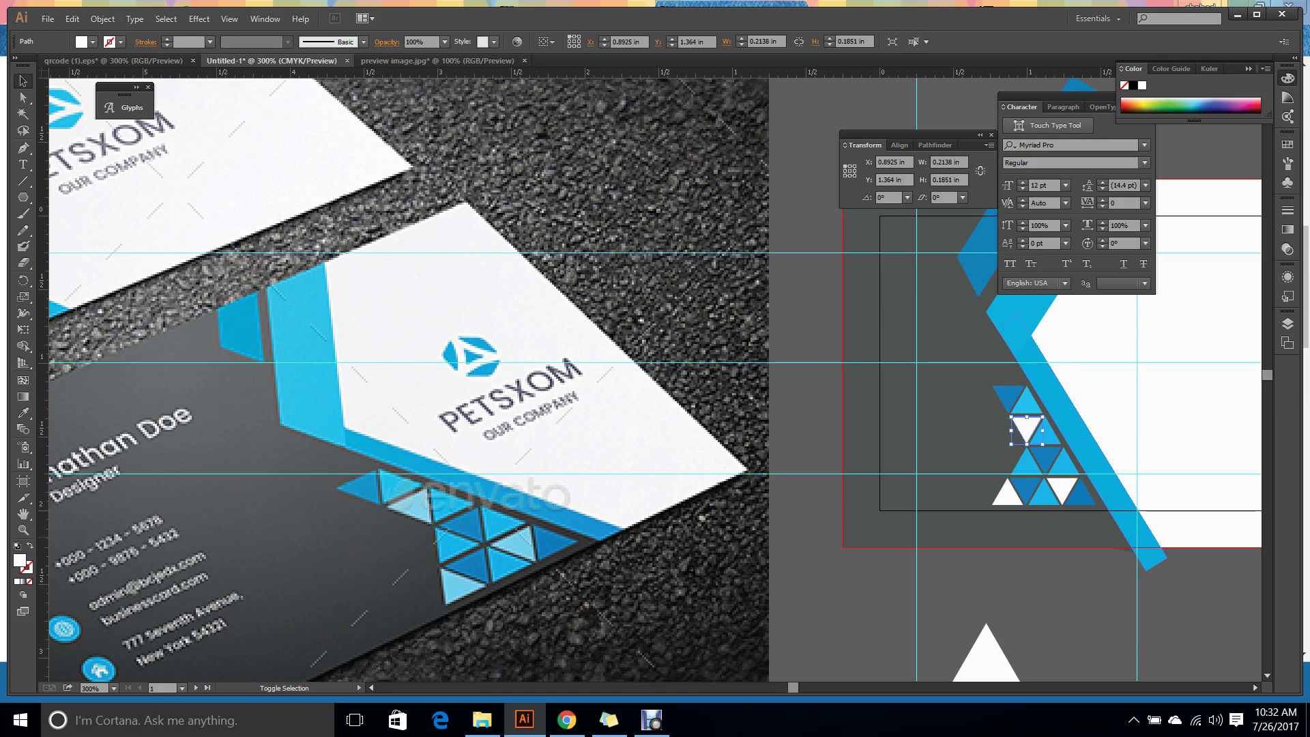
pyautogui.keyDown('shift'); pyautogui.click(1007, 495); pyautogui.keyUp('shift')
pyautogui.keyDown('shift'); pyautogui.click(1061, 489); pyautogui.keyUp('shift')
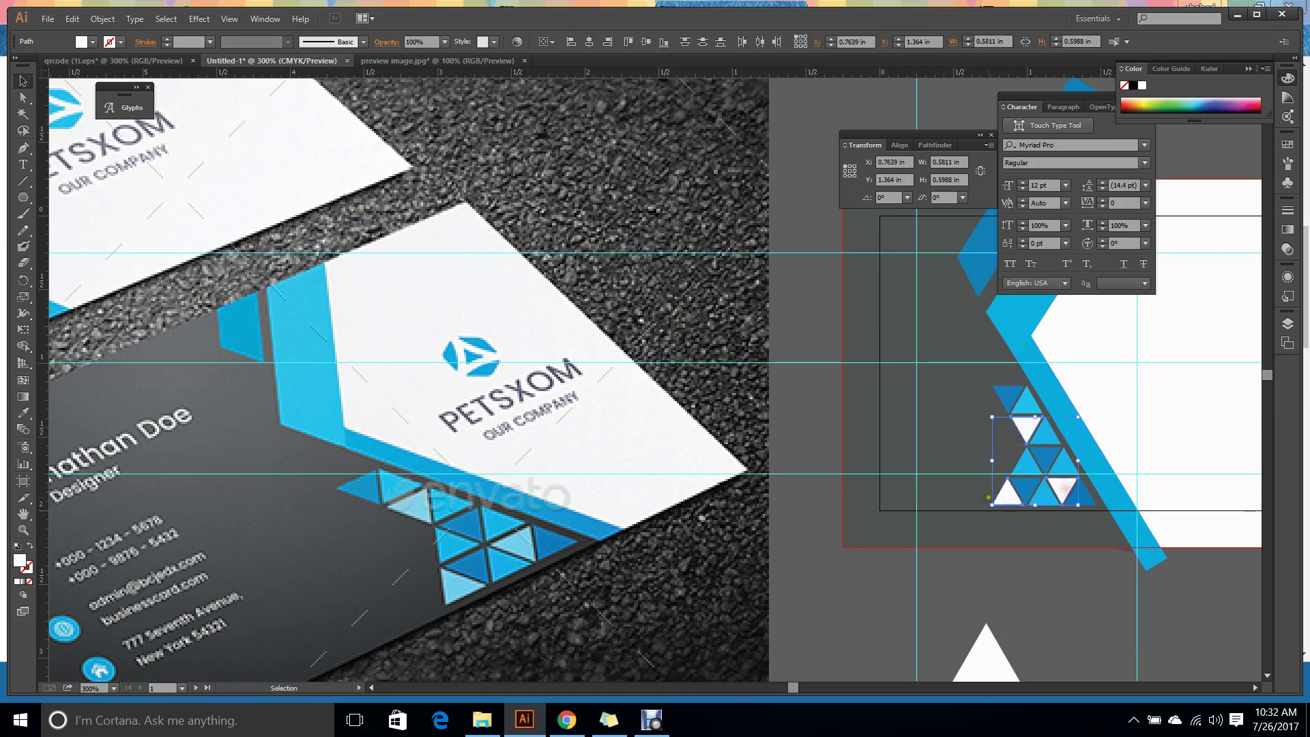
pyautogui.press('i')
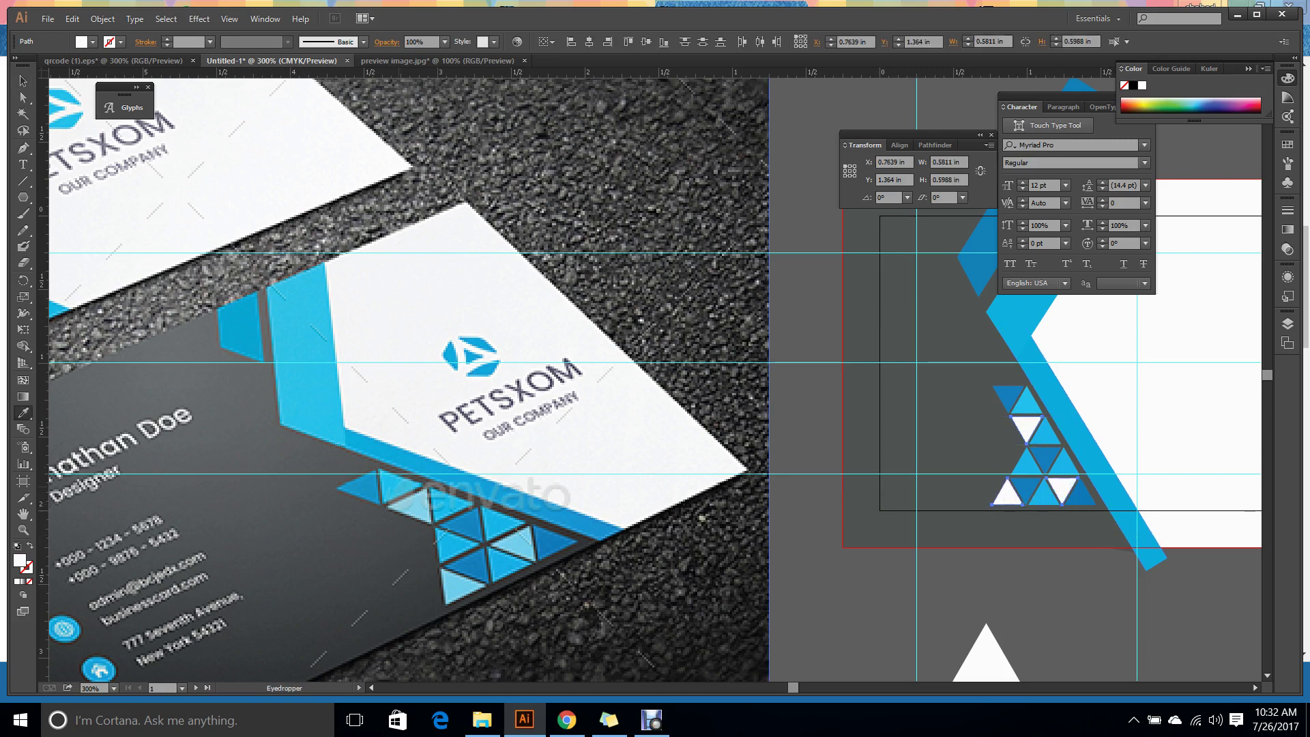
pyautogui.click(416, 506)
pyautogui.click(23, 81)
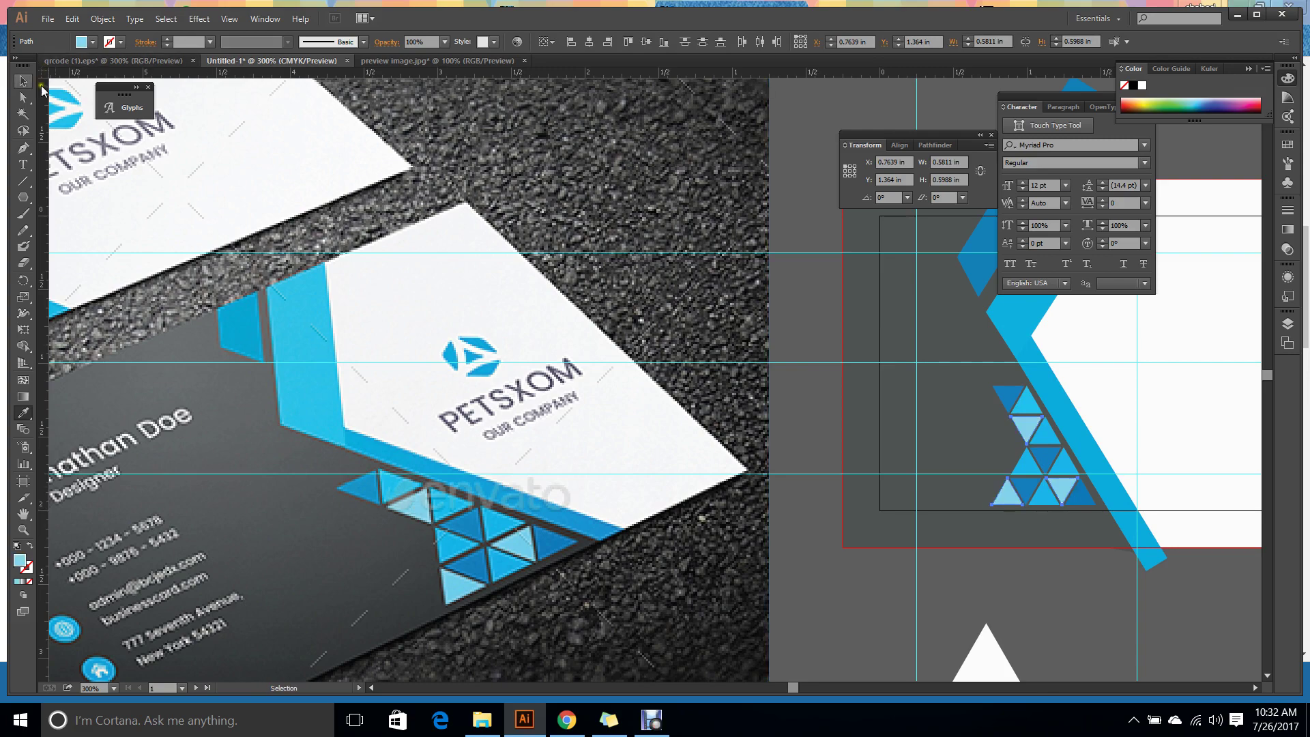
pyautogui.click(817, 583)
pyautogui.hotkey('ctrl', '1')
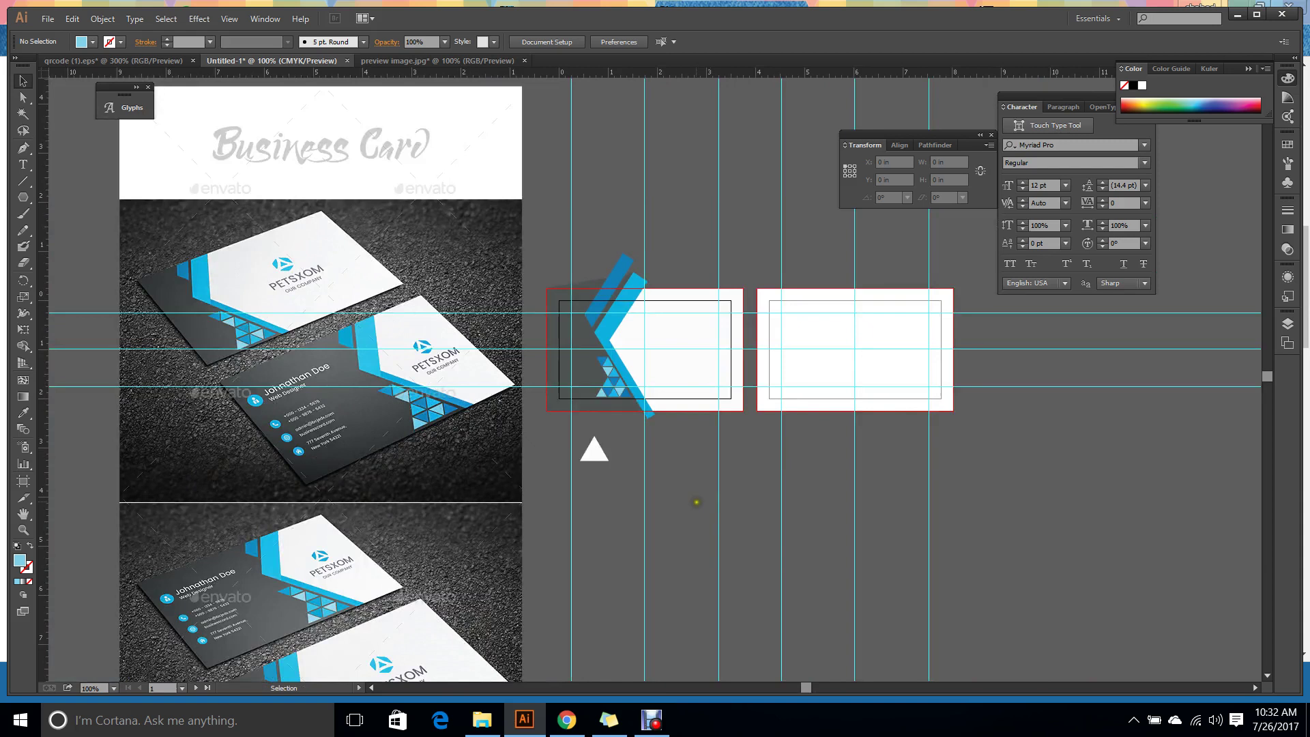
# Move the spare white triangle further below the card.
pyautogui.moveTo(696, 502); pyautogui.dragTo(719, 504)
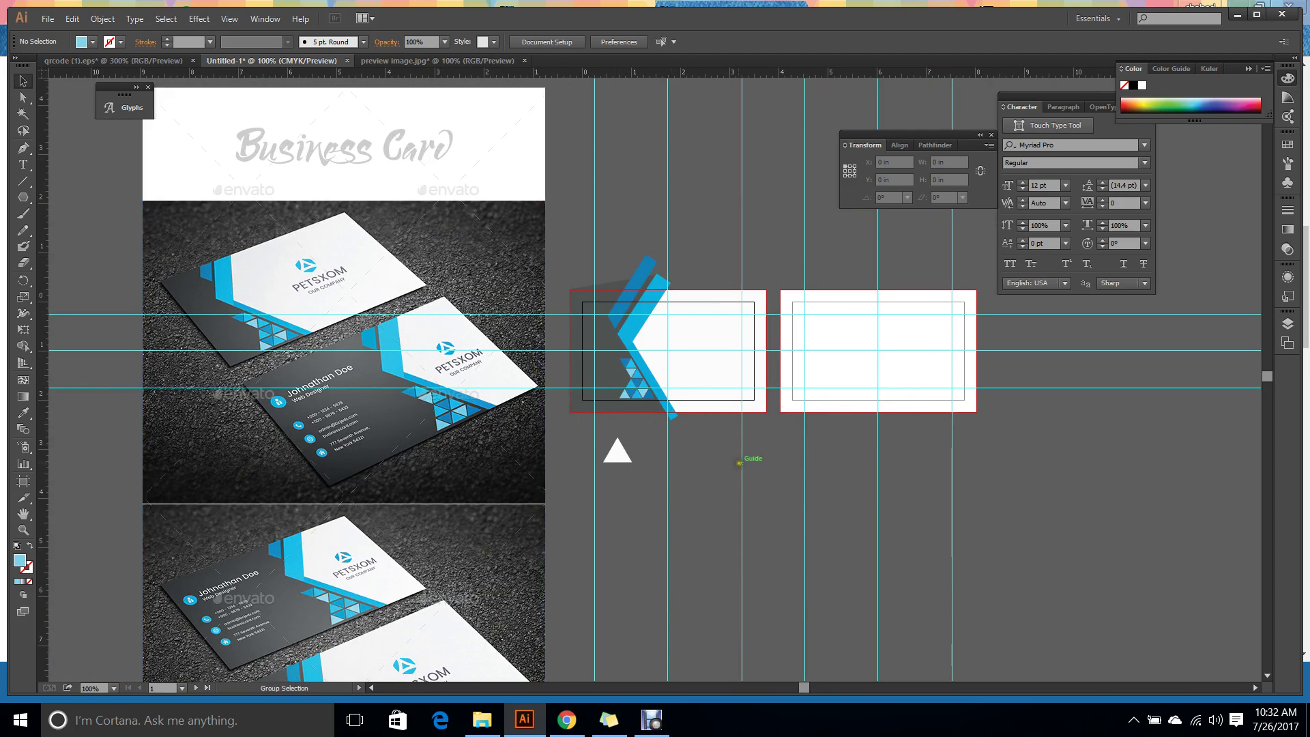
pyautogui.scroll(2, 739, 464)
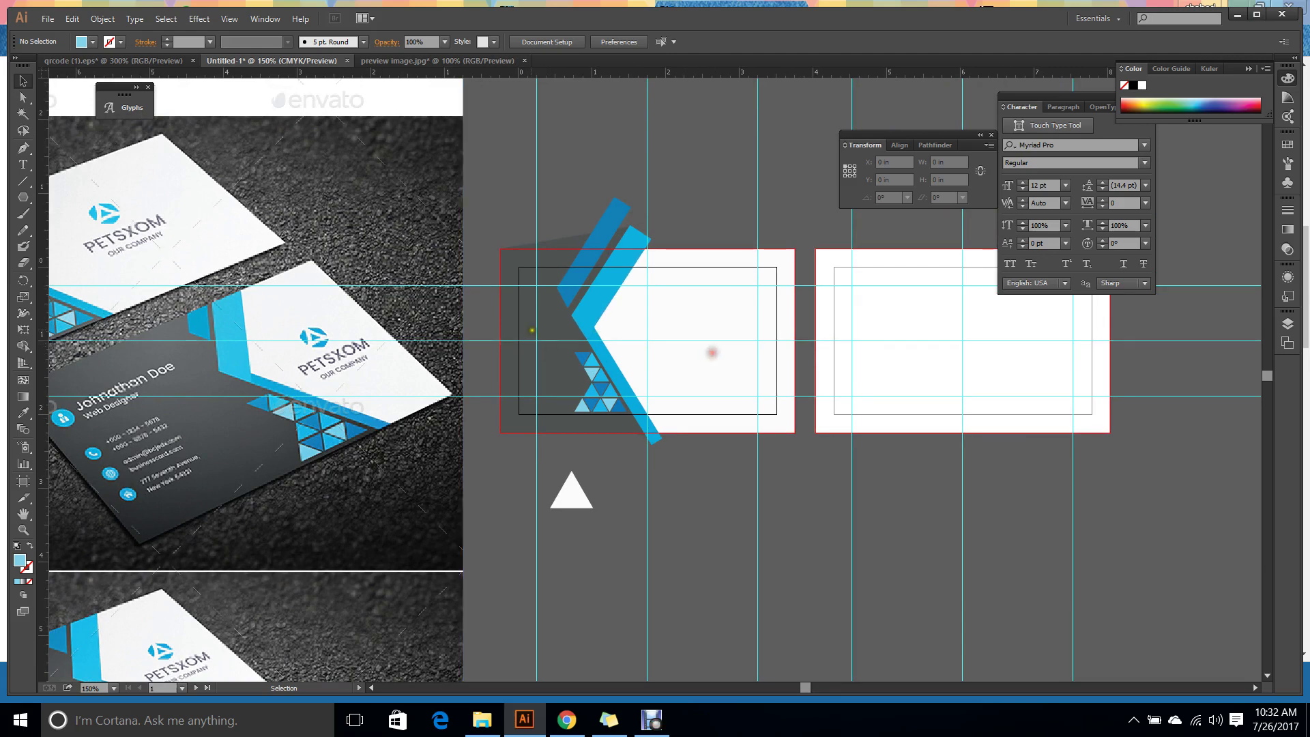
pyautogui.scroll(-2, 532, 331)
pyautogui.moveTo(552, 441); pyautogui.dragTo(556, 548)
pyautogui.click(741, 516)
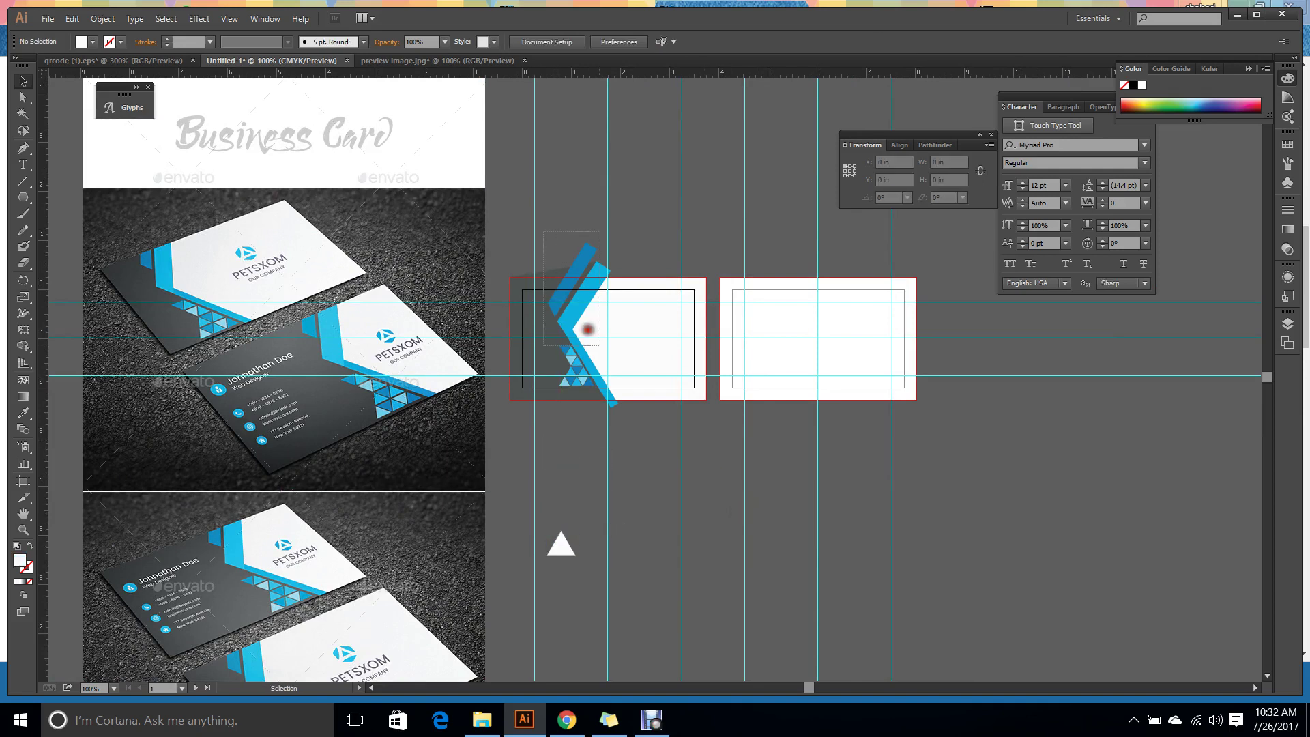
# Duplicate the blue chevron and triangle graphic onto the right card, level with the original.
pyautogui.click(585, 330)
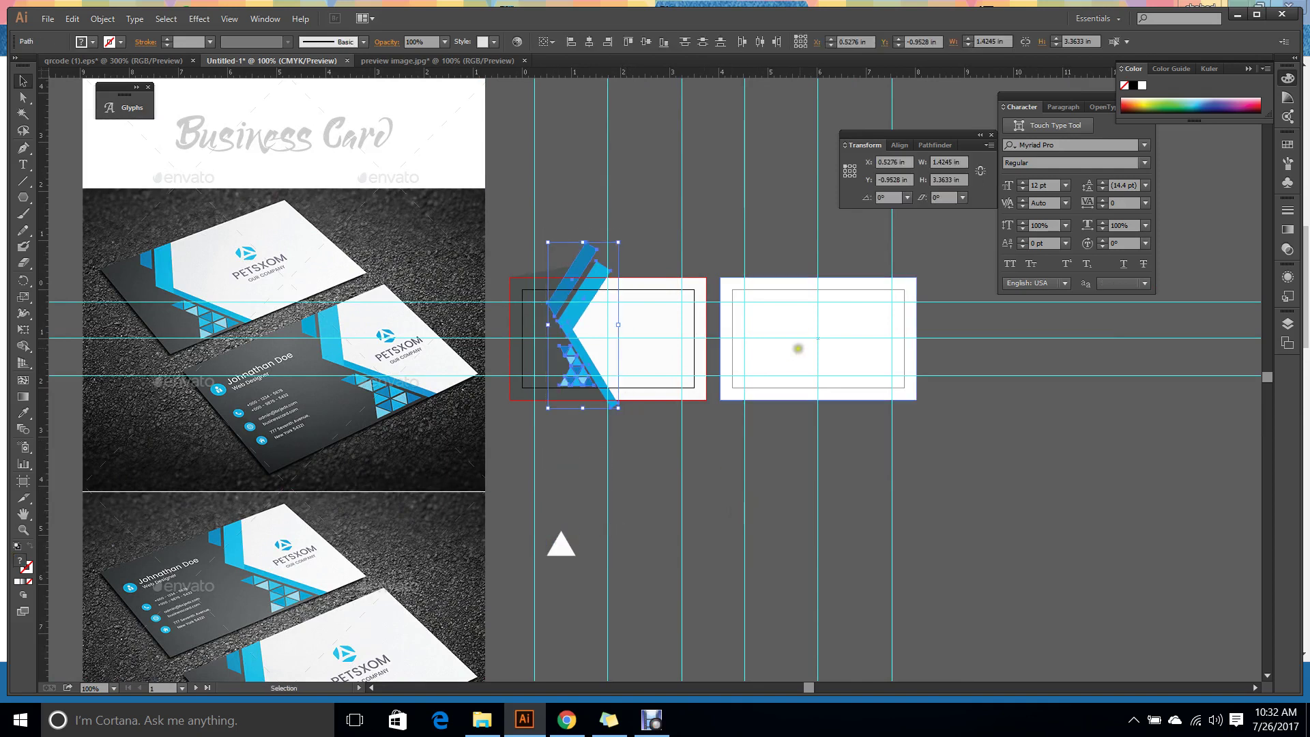
pyautogui.moveTo(601, 381); pyautogui.dragTo(859, 381)
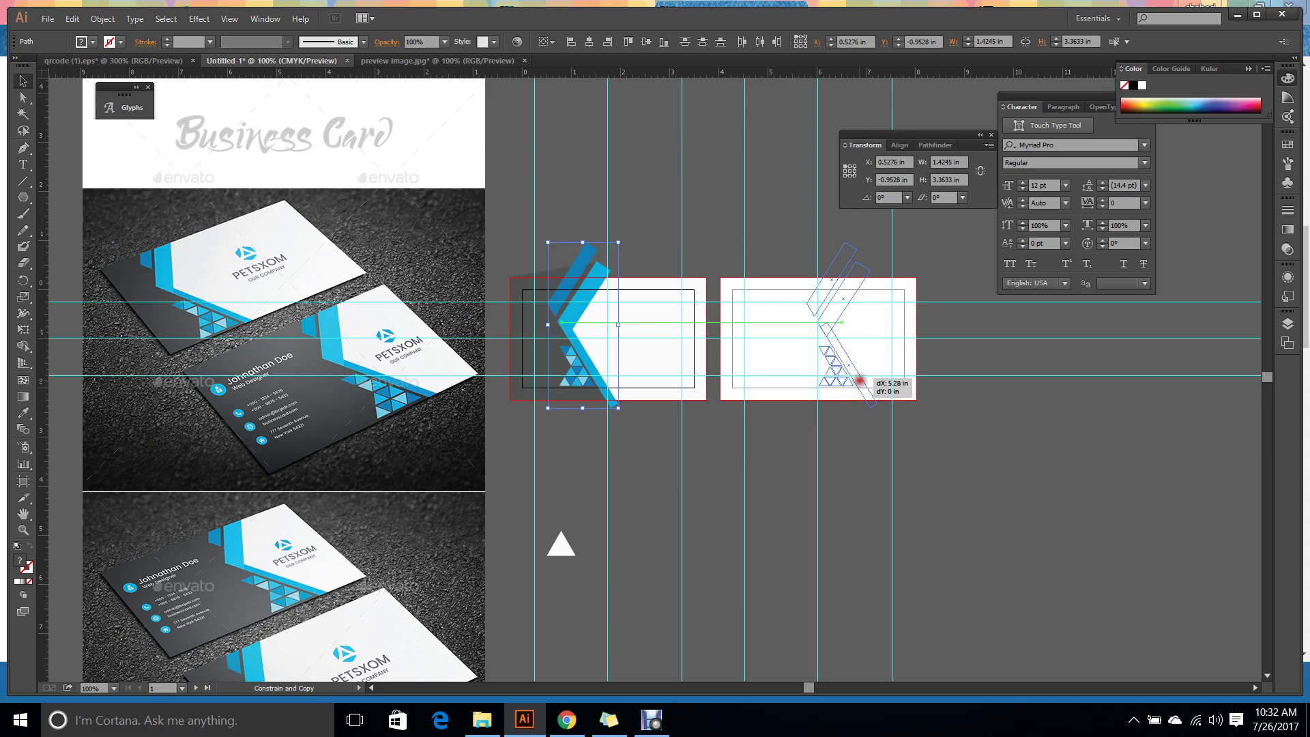
pyautogui.moveTo(860, 381); pyautogui.dragTo(859, 381)
pyautogui.click(808, 469)
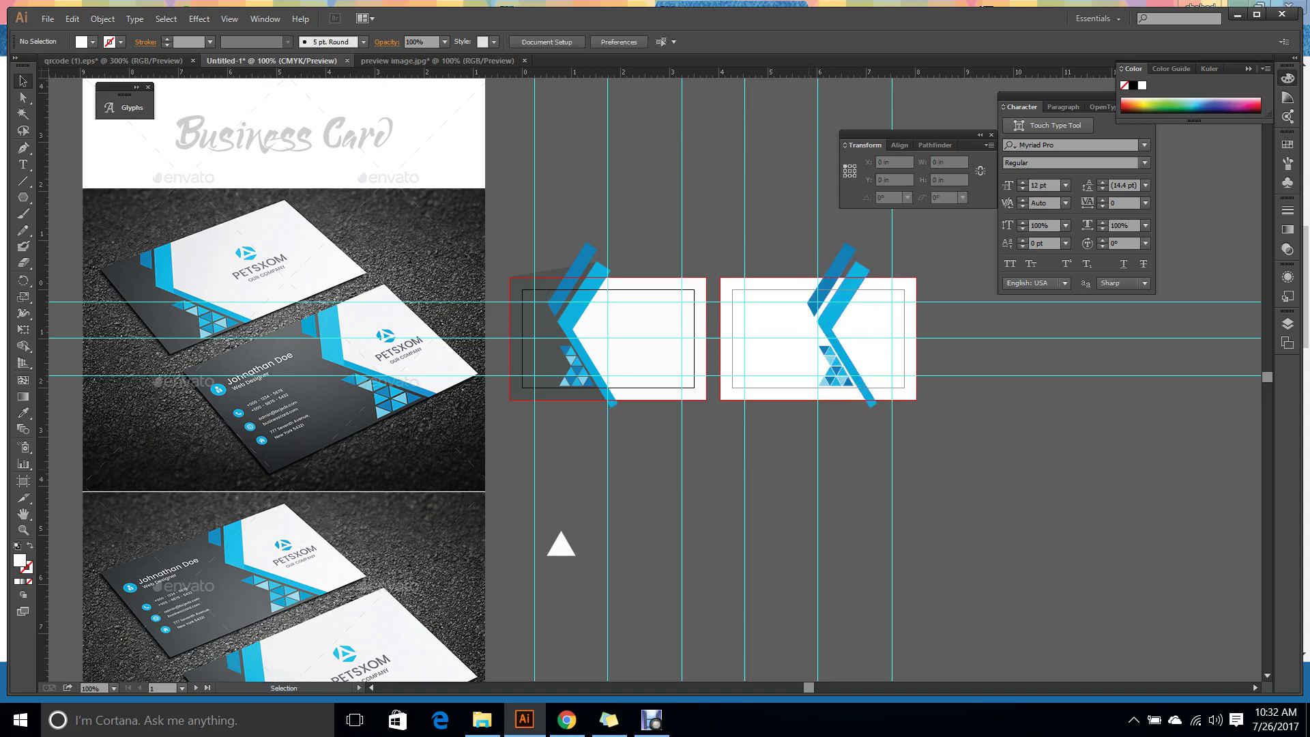
pyautogui.scroll(1, 933, 376)
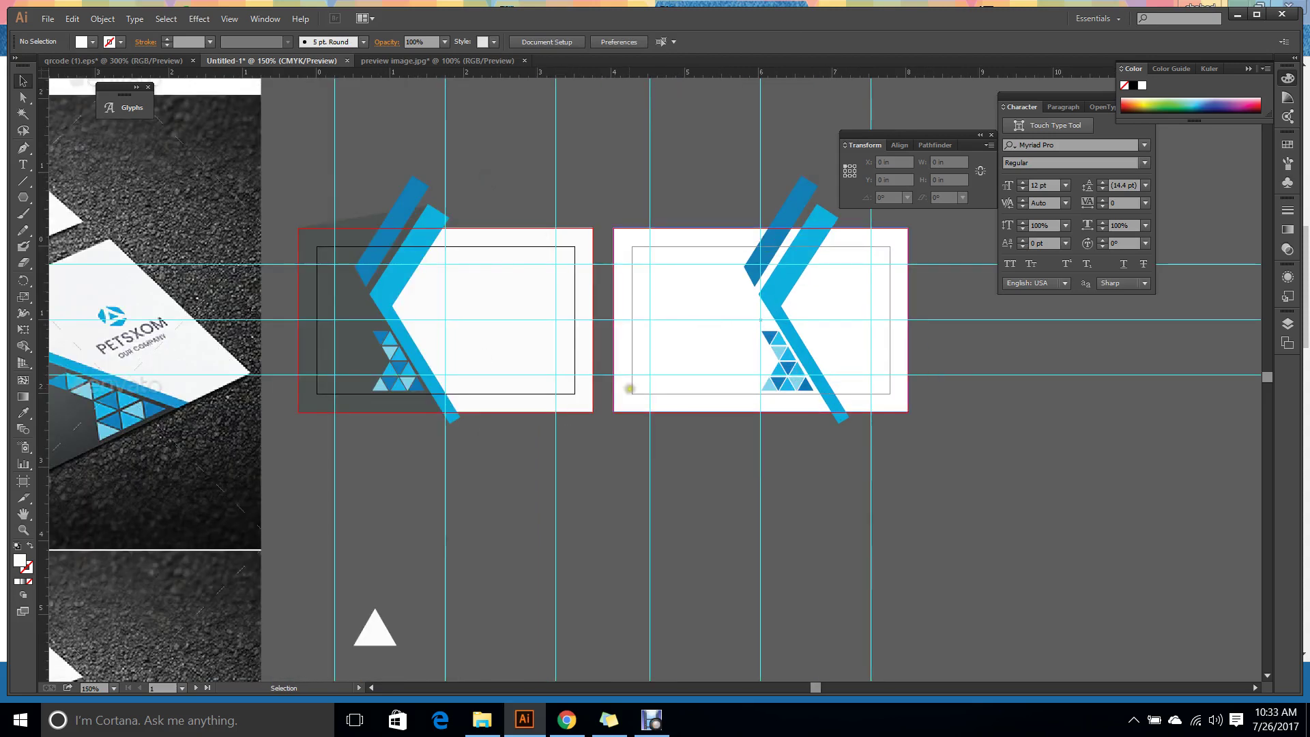
pyautogui.scroll(-1, 558, 407)
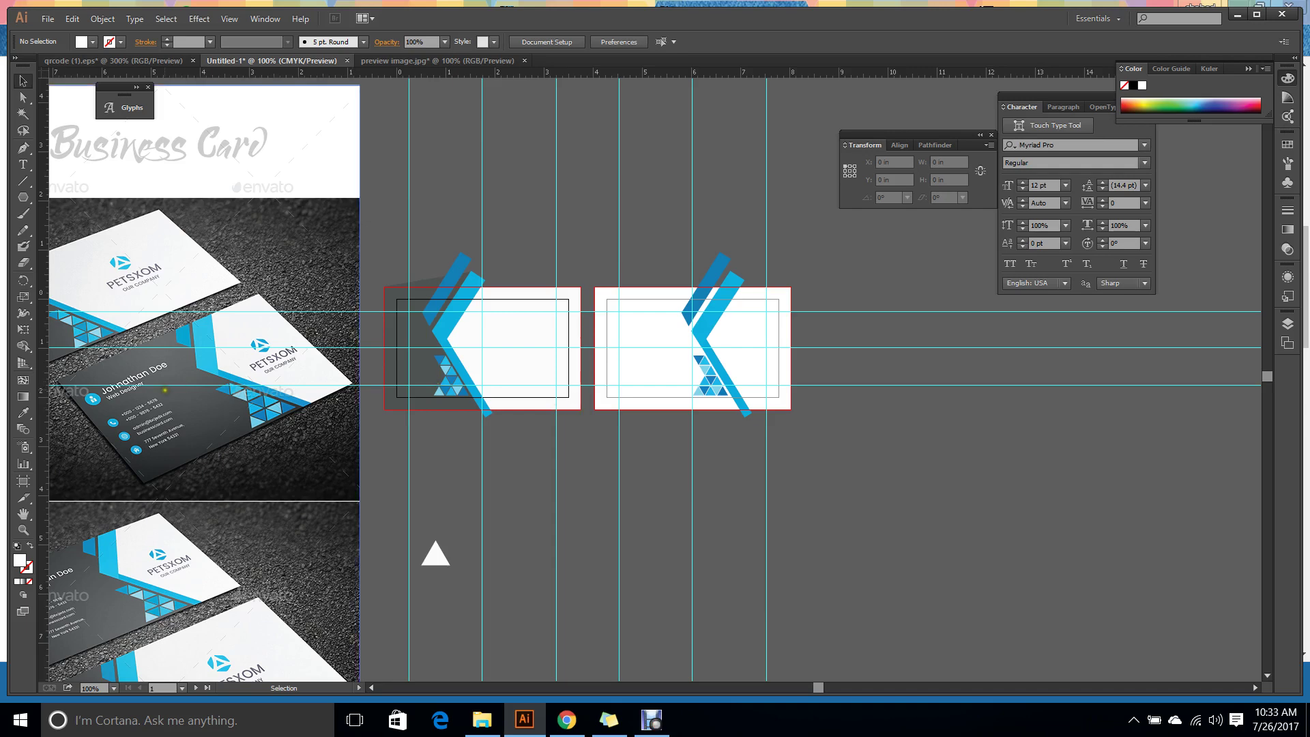
pyautogui.moveTo(206, 375); pyautogui.dragTo(447, 391)
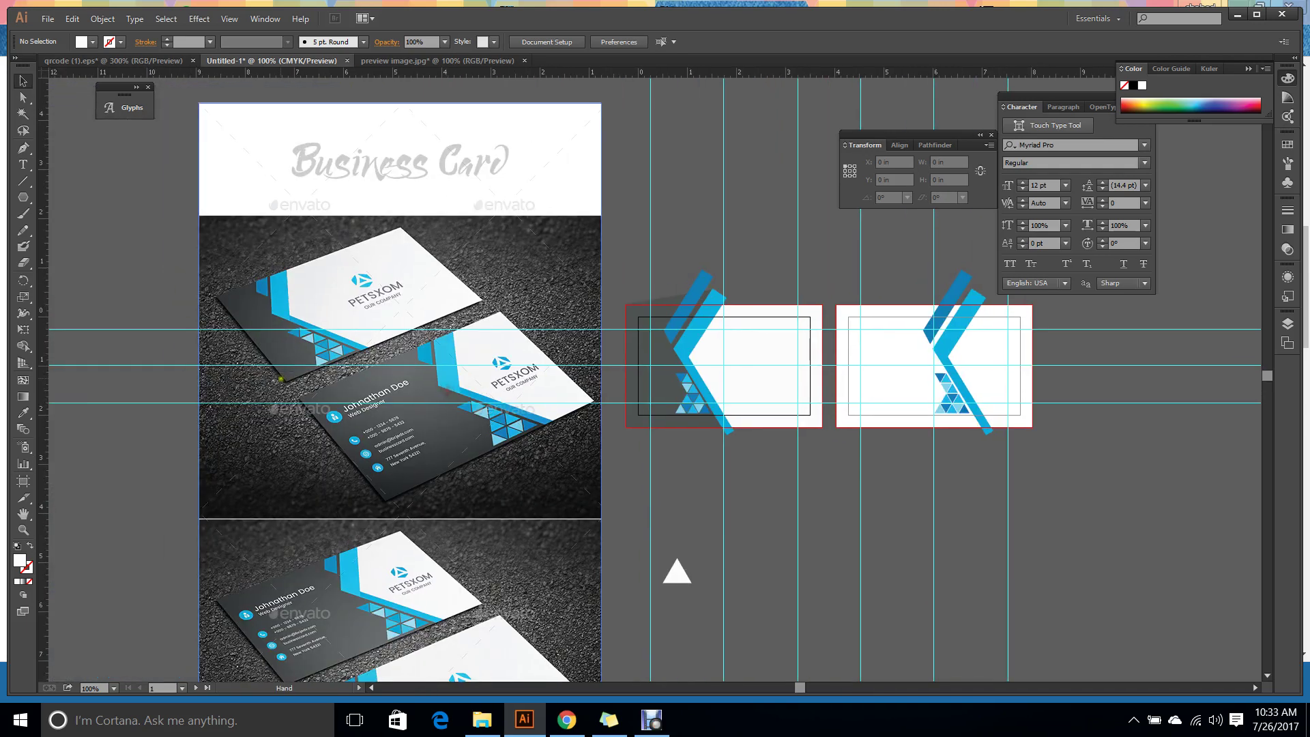
pyautogui.moveTo(496, 436); pyautogui.dragTo(270, 411)
pyautogui.rightClick(725, 382)
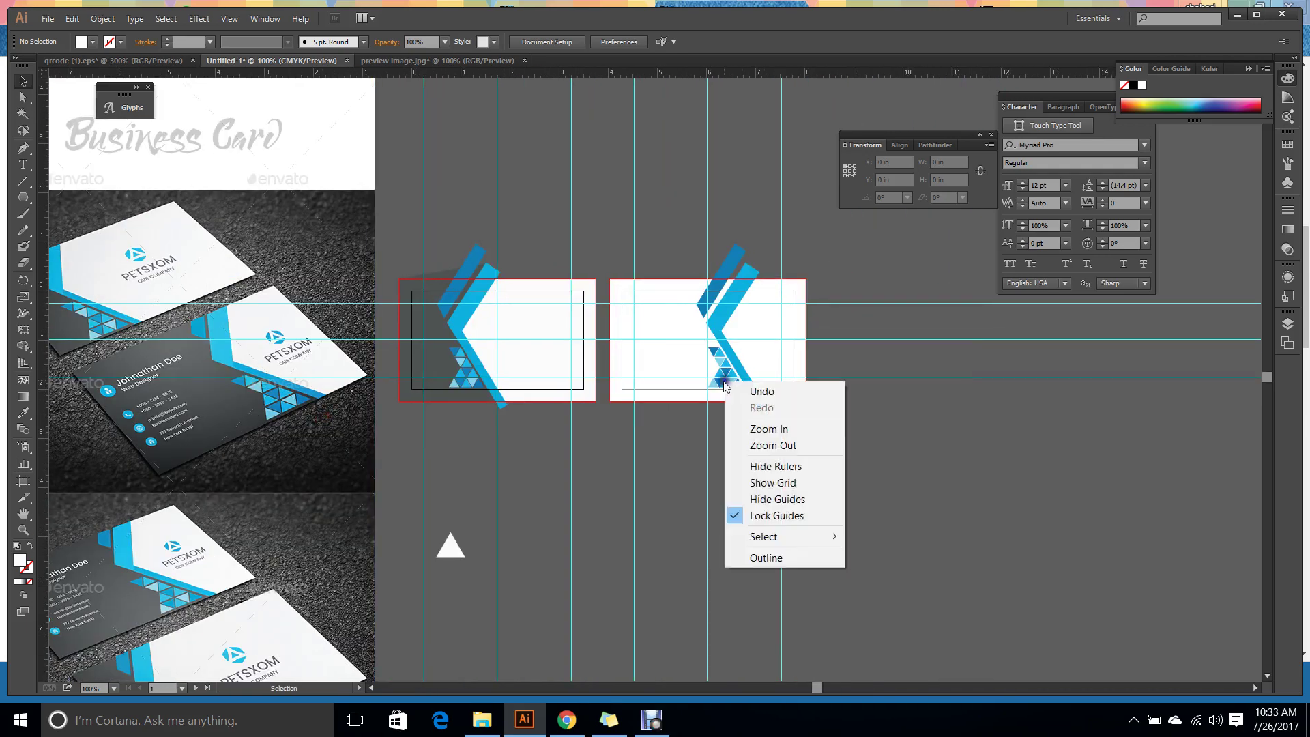
pyautogui.click(932, 359)
pyautogui.click(730, 372)
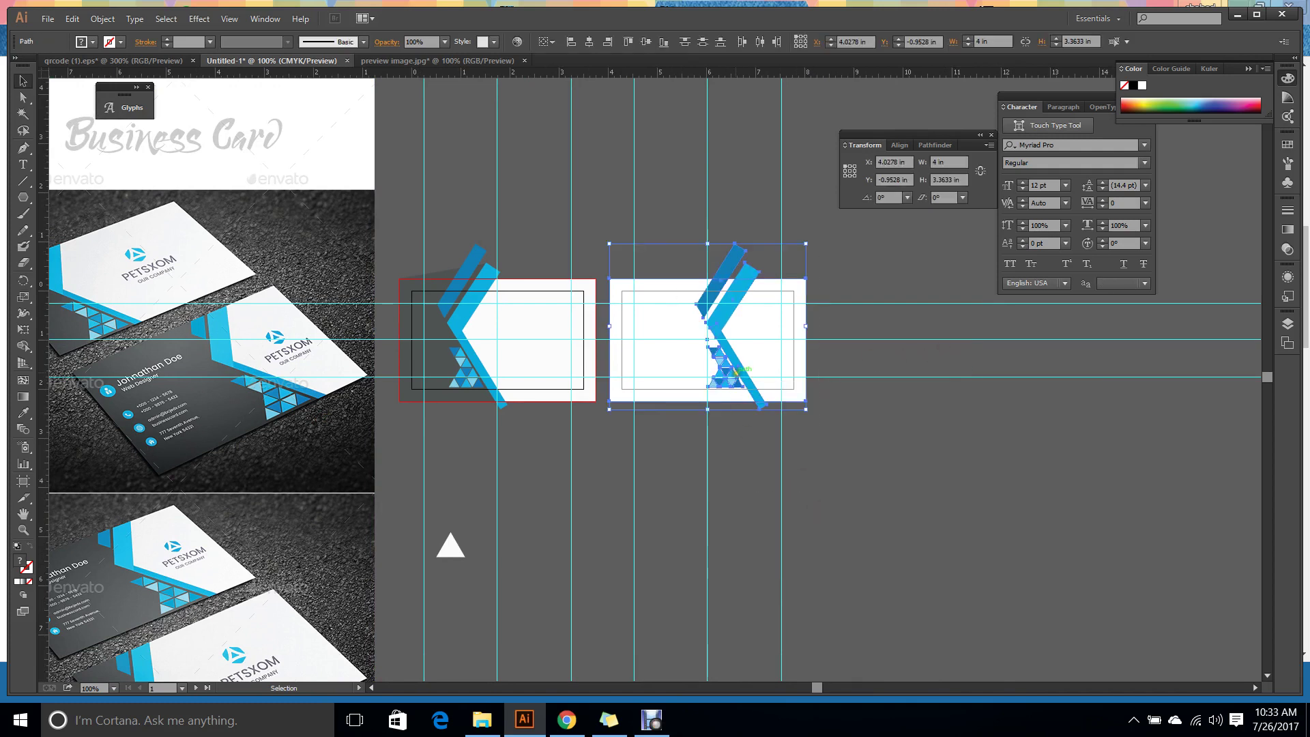
pyautogui.rightClick(737, 374)
pyautogui.moveTo(857, 550)
pyautogui.click(952, 600)
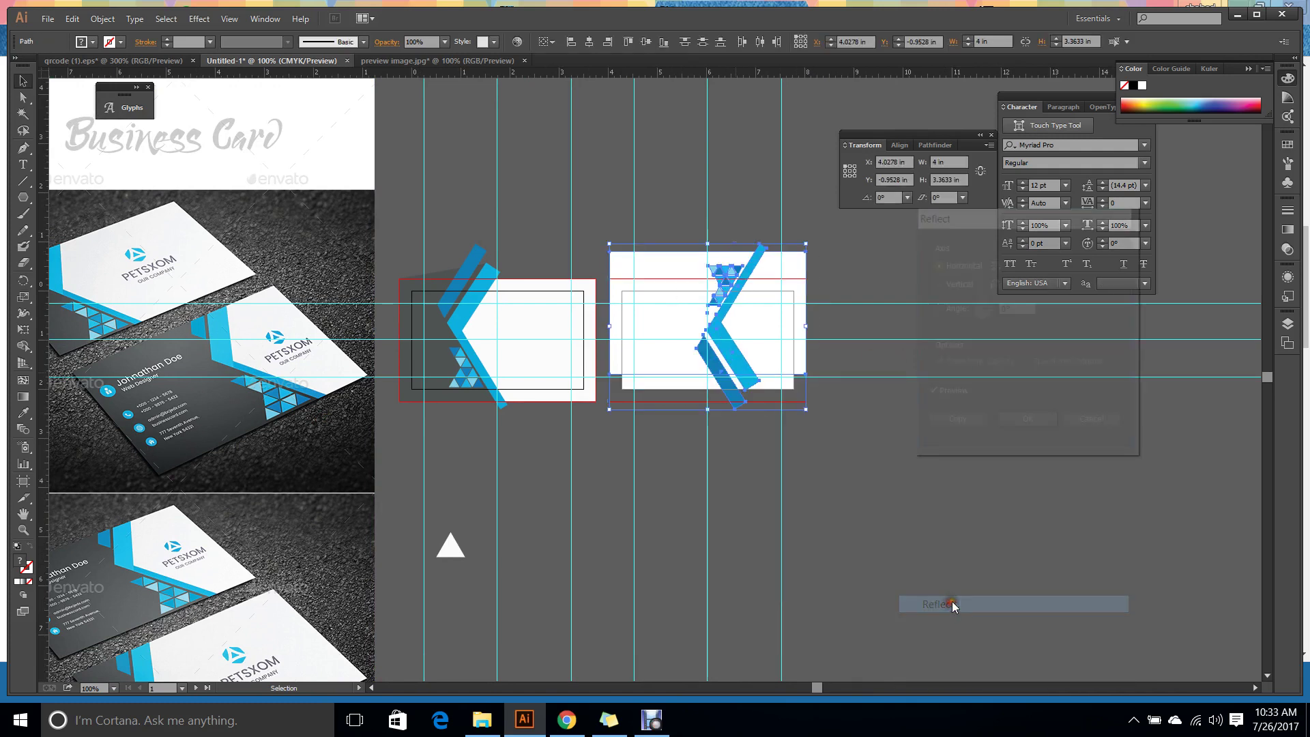
pyautogui.click(957, 284)
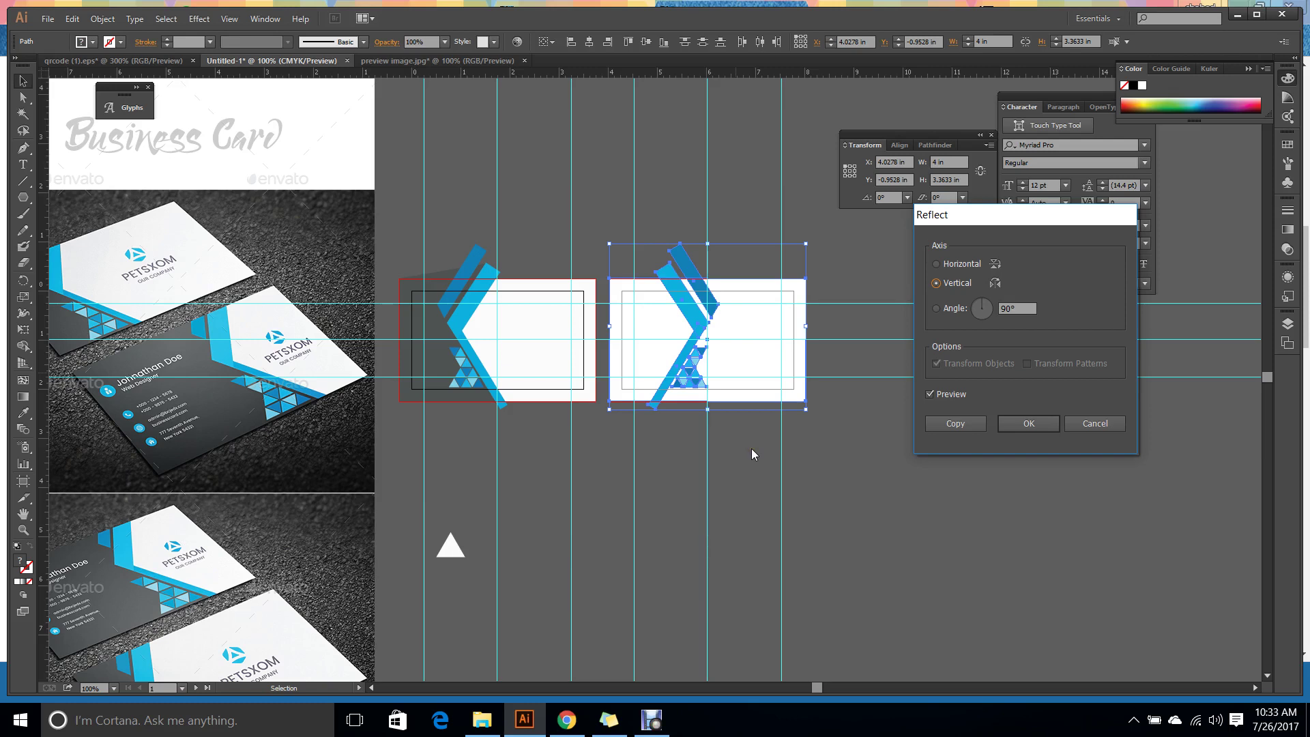
pyautogui.click(1105, 424)
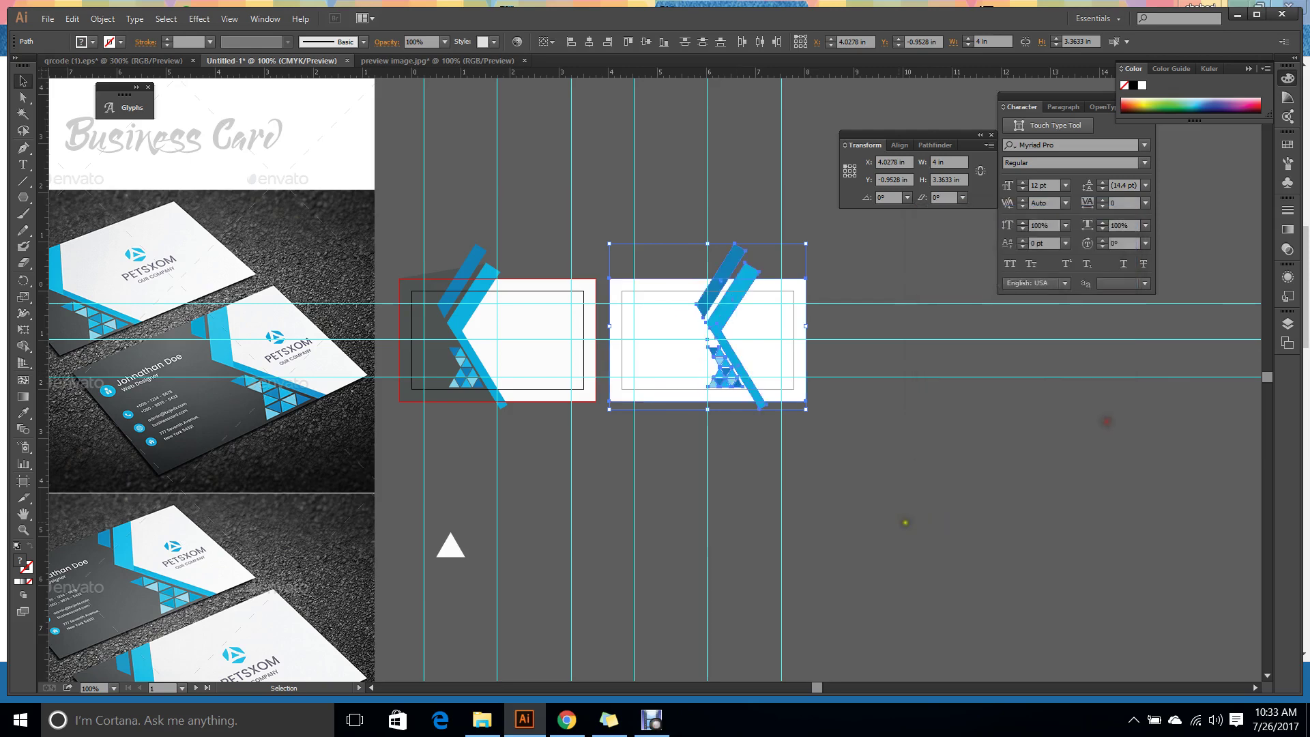
pyautogui.click(880, 521)
pyautogui.hotkey('ctrl', '+')
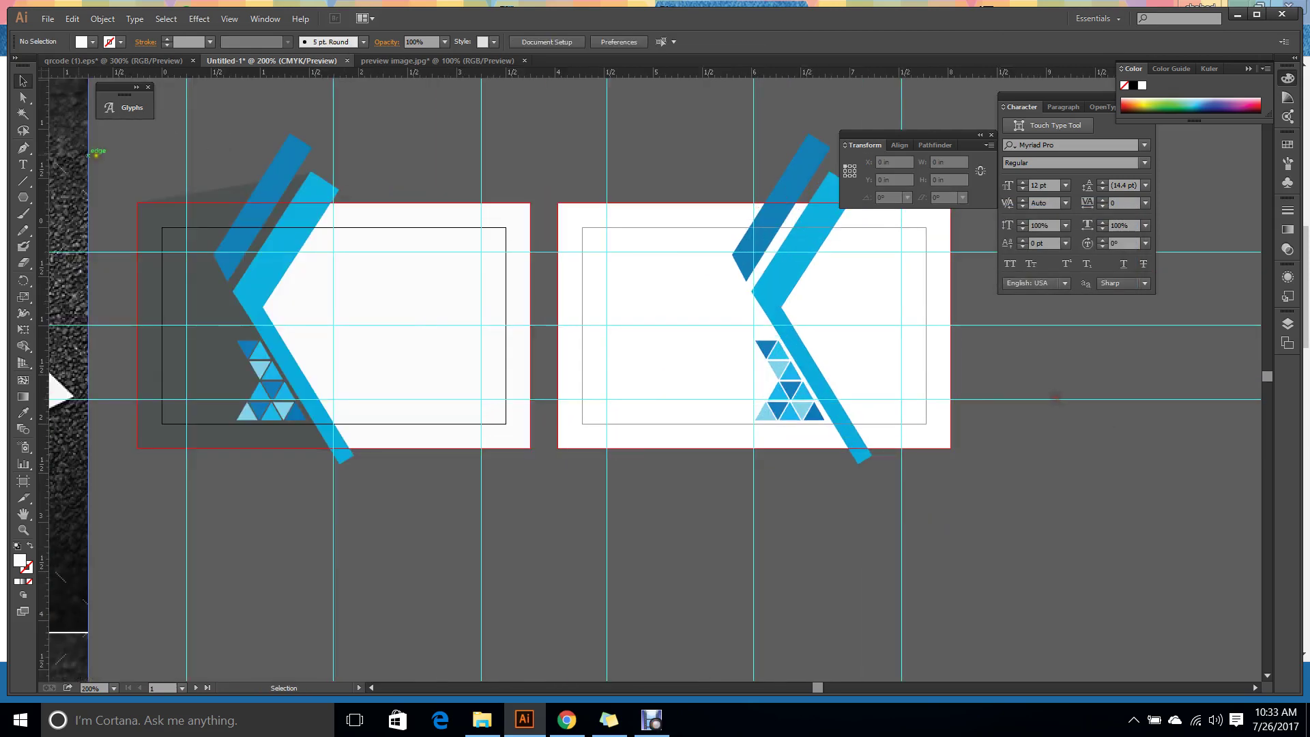
pyautogui.press('p')
pyautogui.scroll(-2, 365, 257)
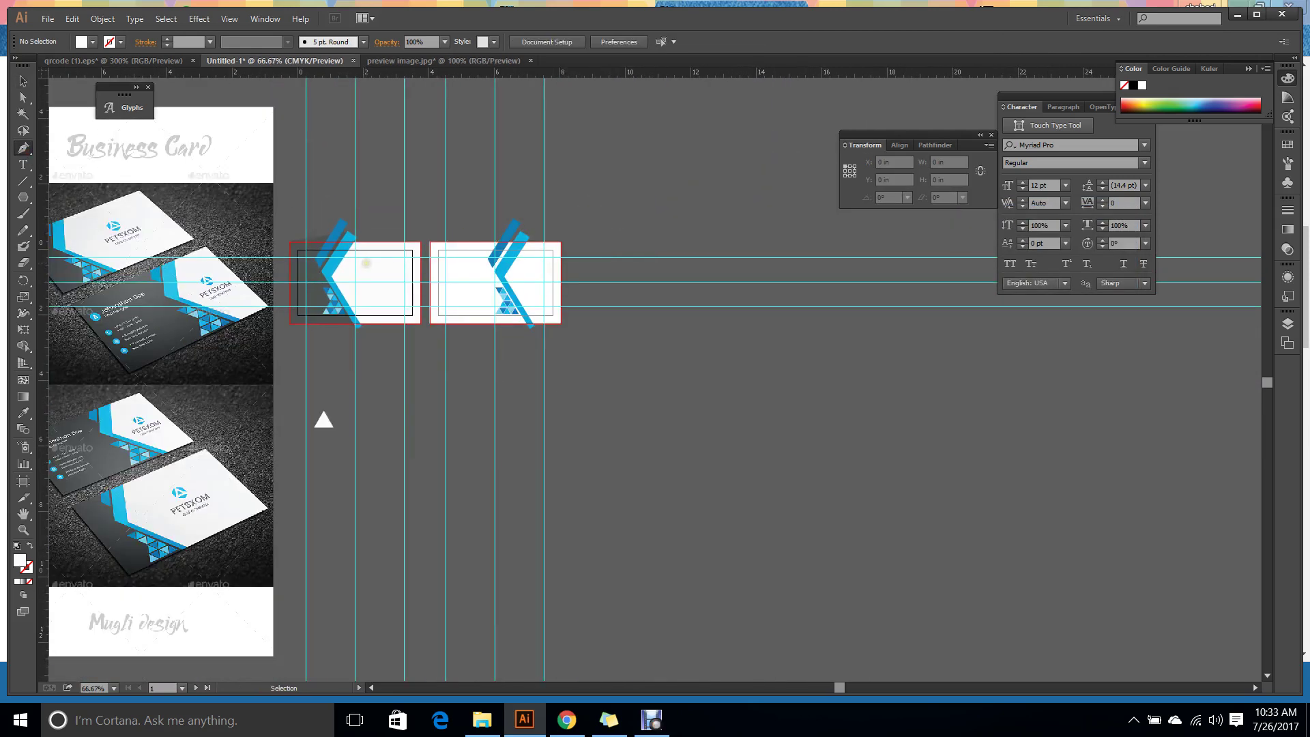
# Pen-draw a closed wedge from the chevron stripe to the right card's left corners, rising above the top.
pyautogui.scroll(5, 374, 259)
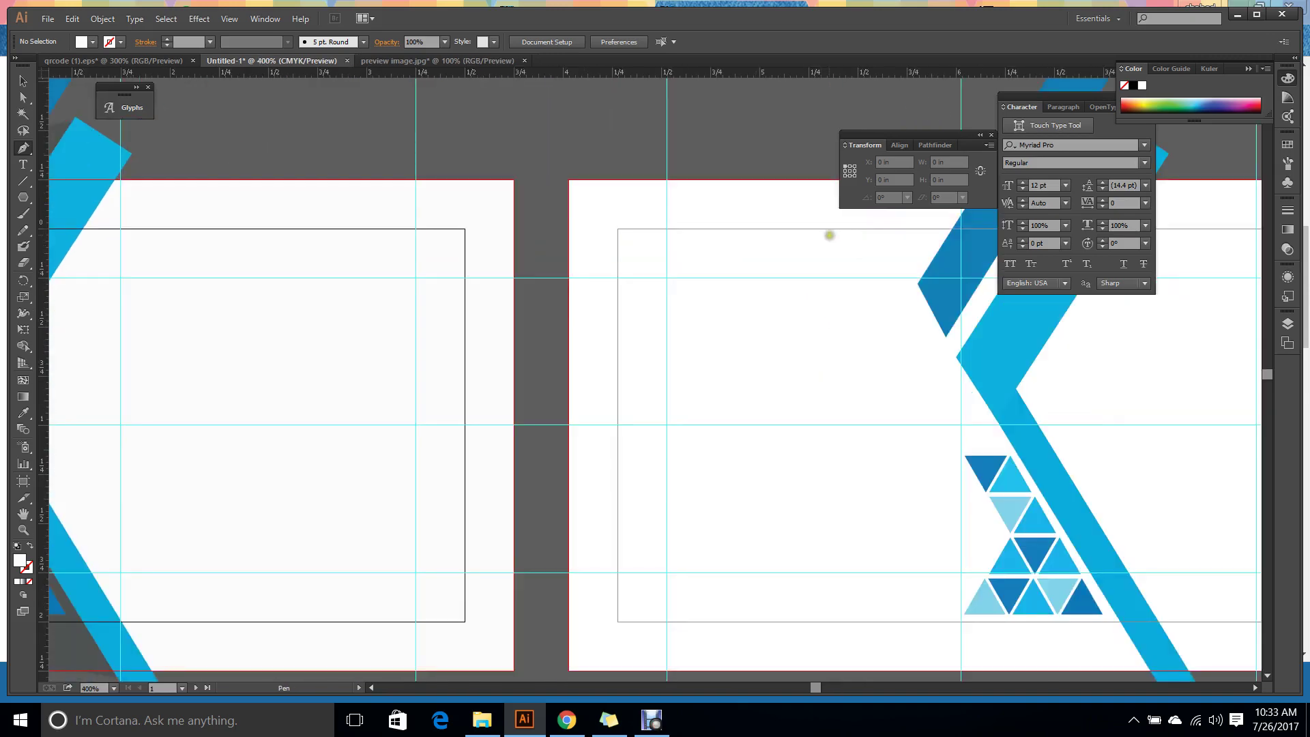
pyautogui.scroll(-2, 591, 310)
pyautogui.click(534, 219)
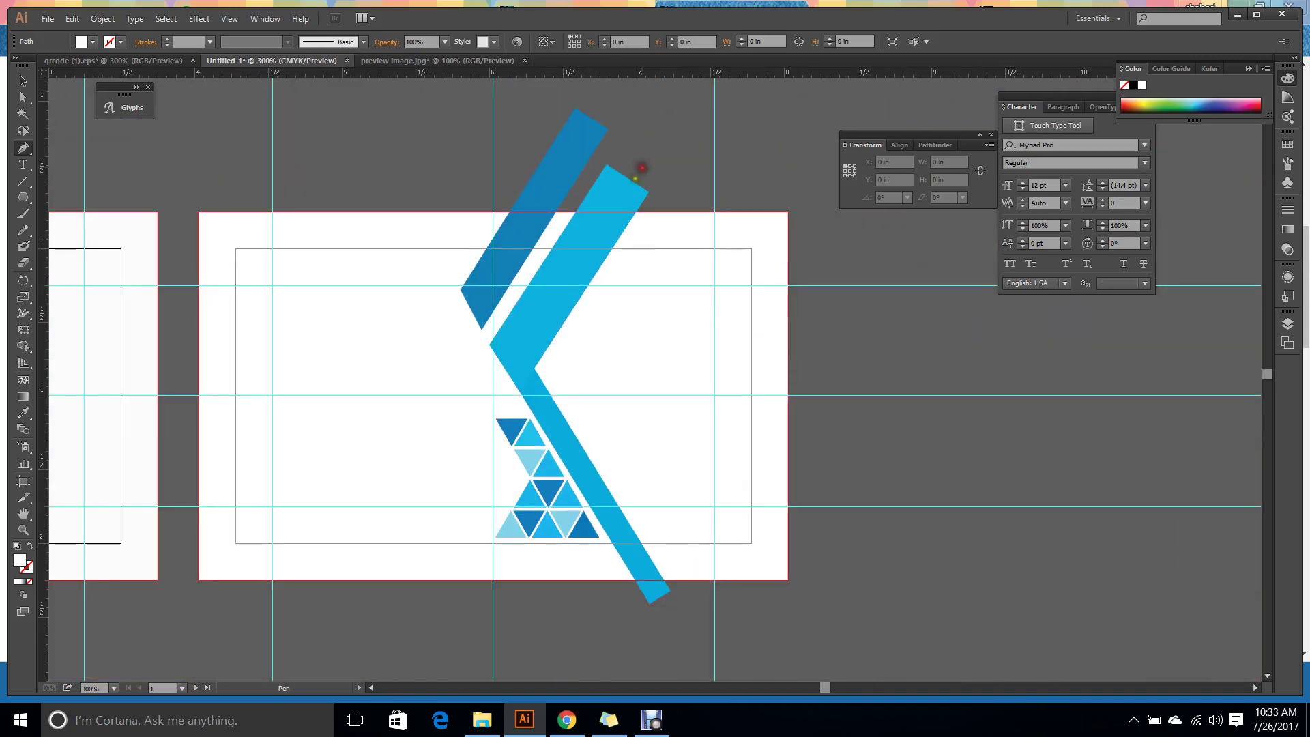
pyautogui.click(512, 351)
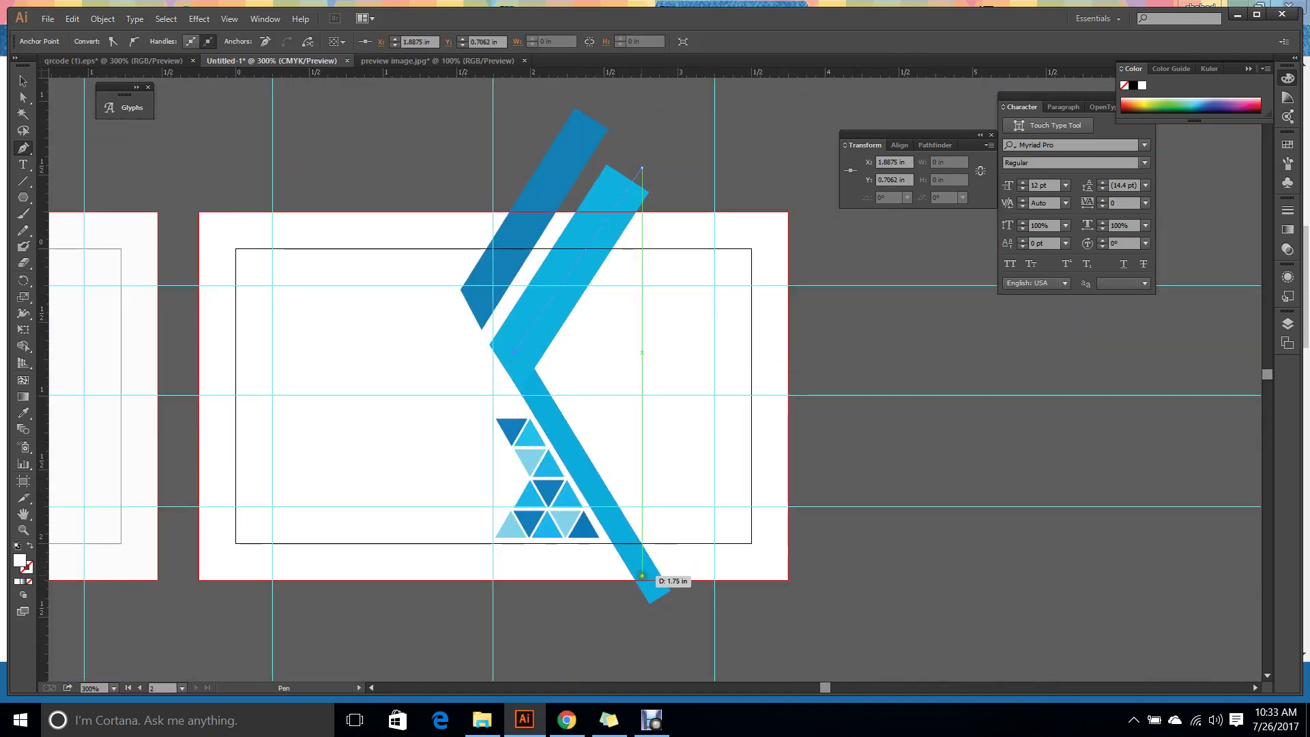
pyautogui.click(647, 580)
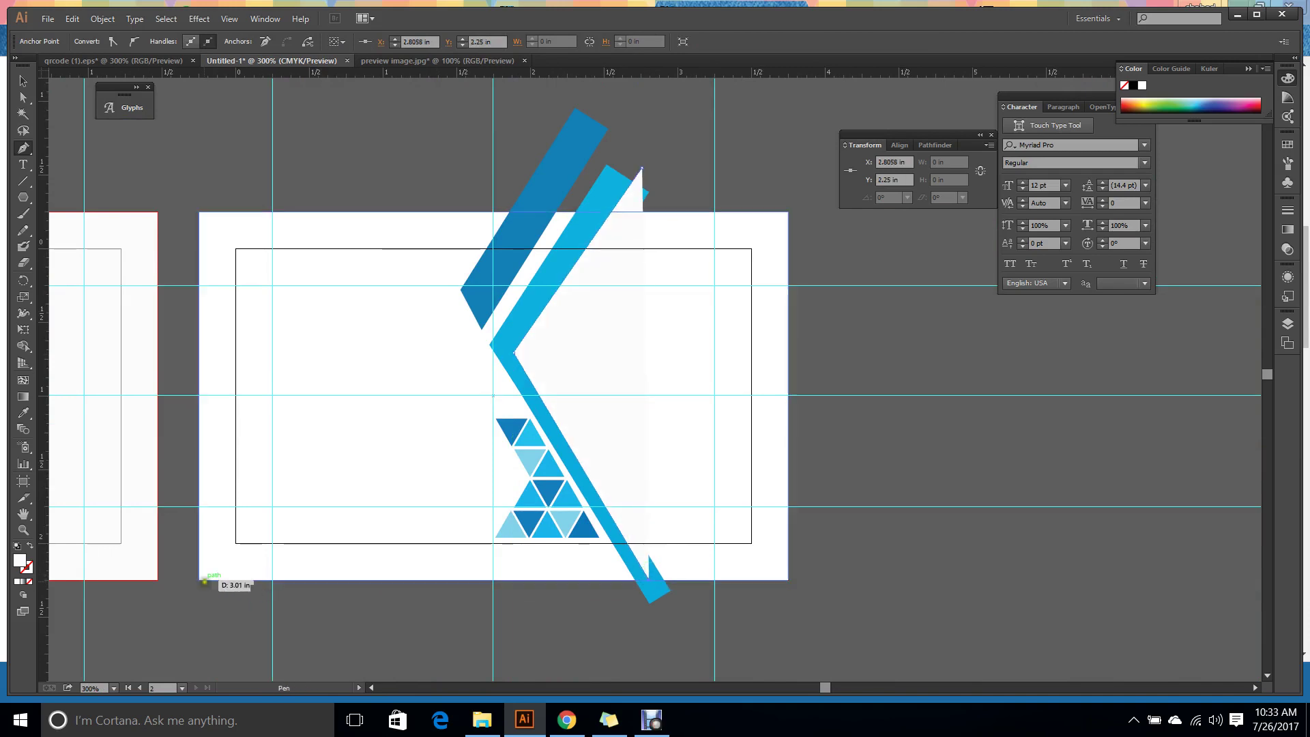
pyautogui.click(199, 581)
pyautogui.click(199, 212)
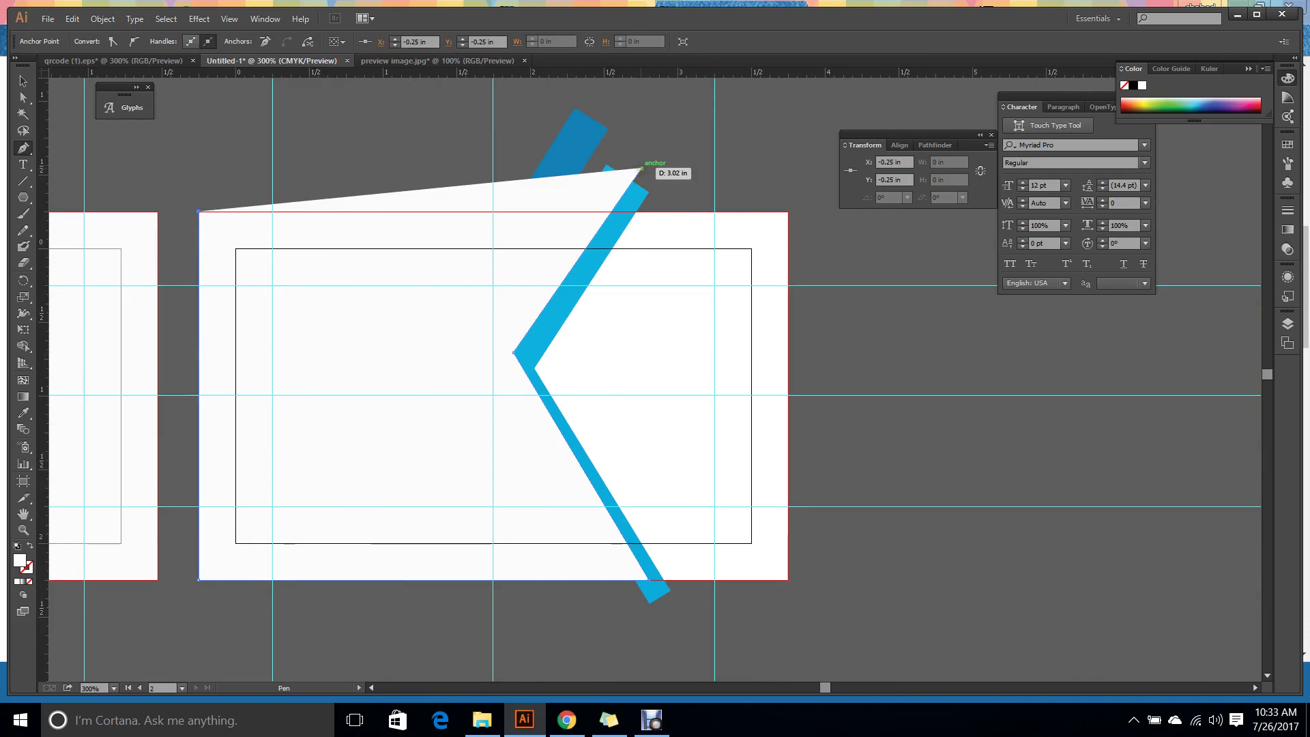
pyautogui.click(641, 169)
# Try repositioning the wedge's top-right corner, then undo the move.
pyautogui.press('v')
pyautogui.doubleClick(626, 198)
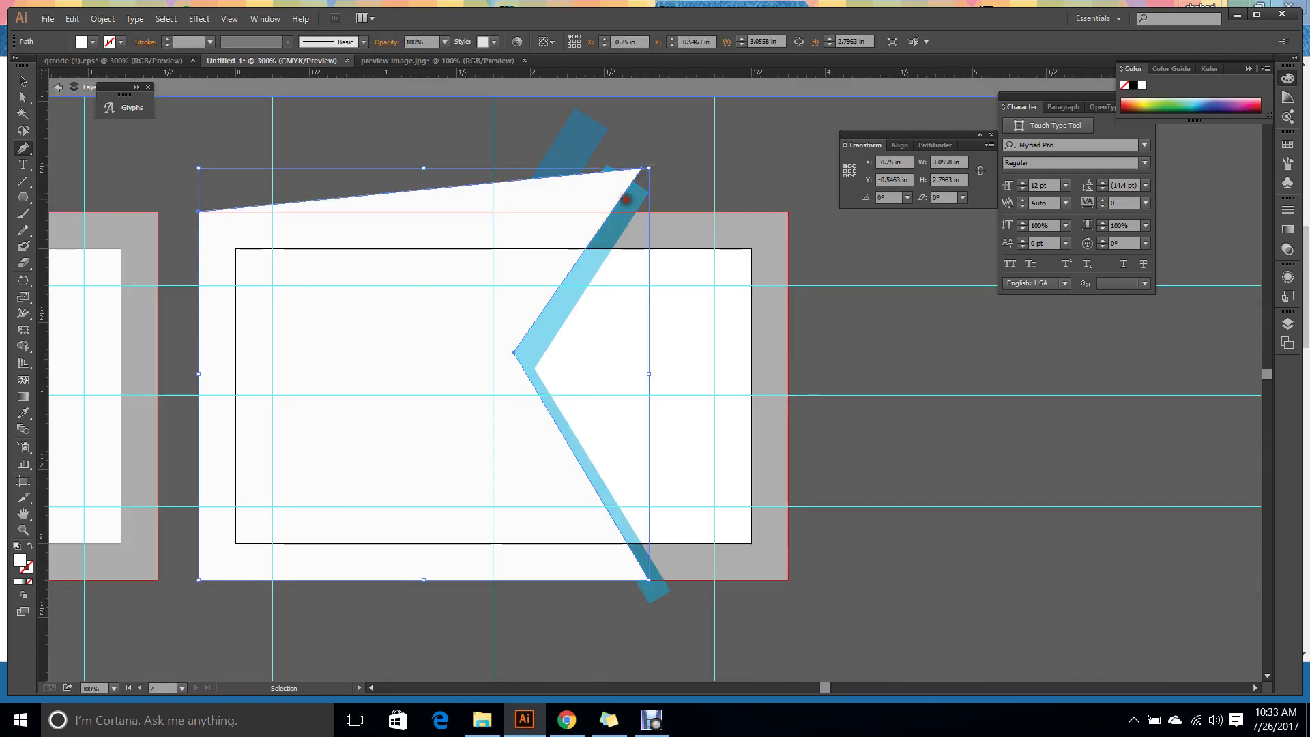
pyautogui.moveTo(642, 170); pyautogui.dragTo(618, 209)
pyautogui.hotkey('ctrl', 'z')
pyautogui.press('p')
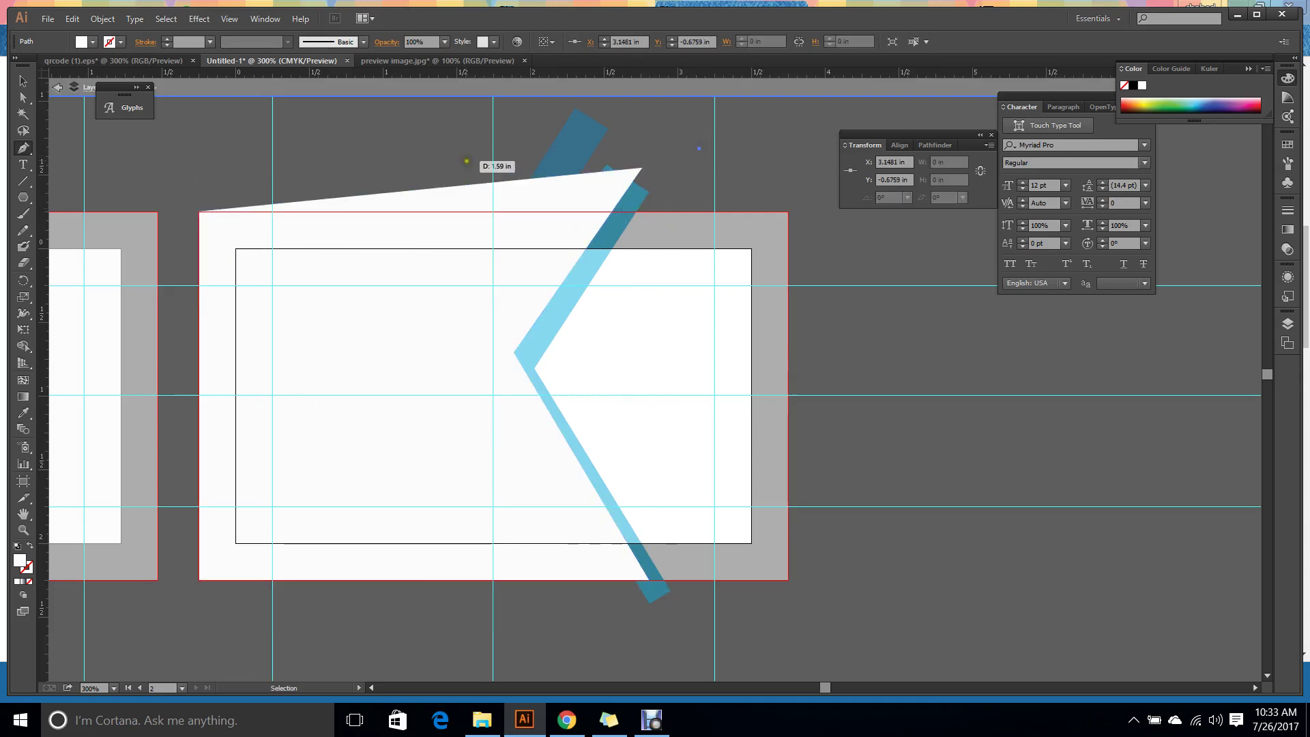
pyautogui.press('v')
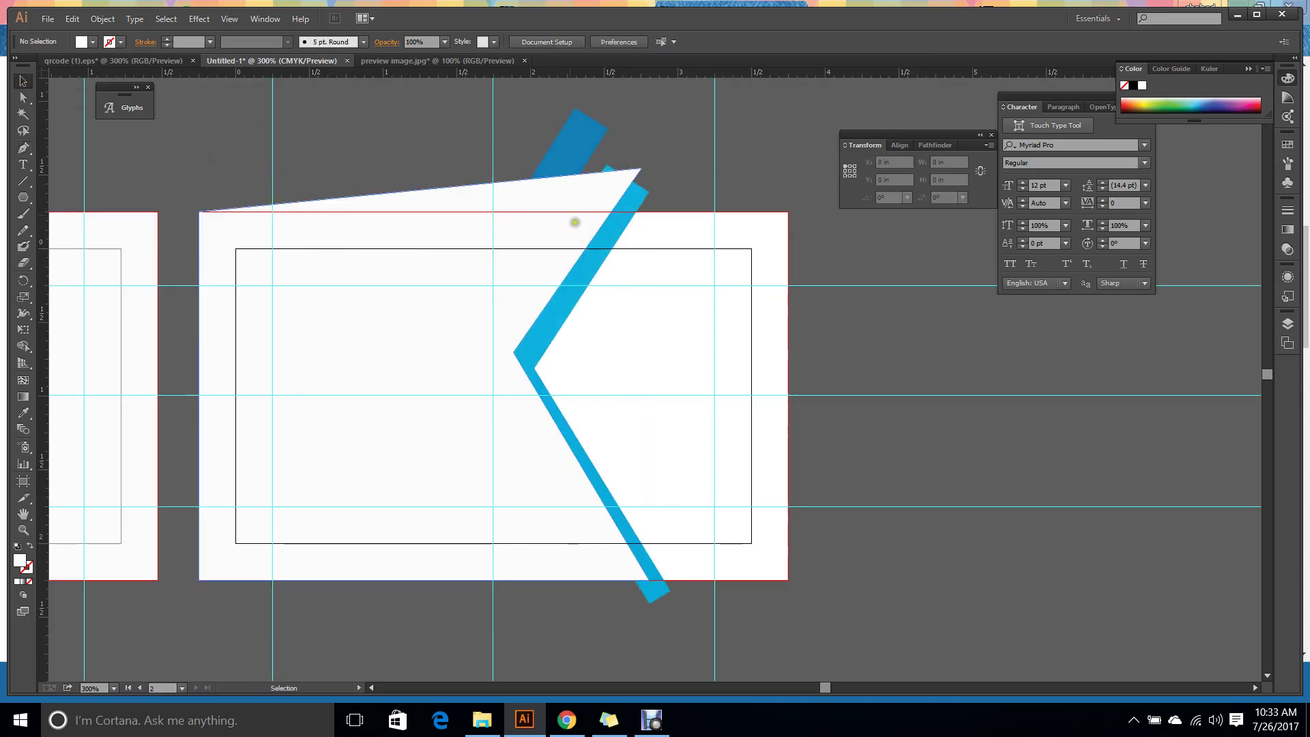
pyautogui.scroll(-2, 580, 256)
# Fill the wedge with the left card's dark grey and move it below the card.
pyautogui.press('i')
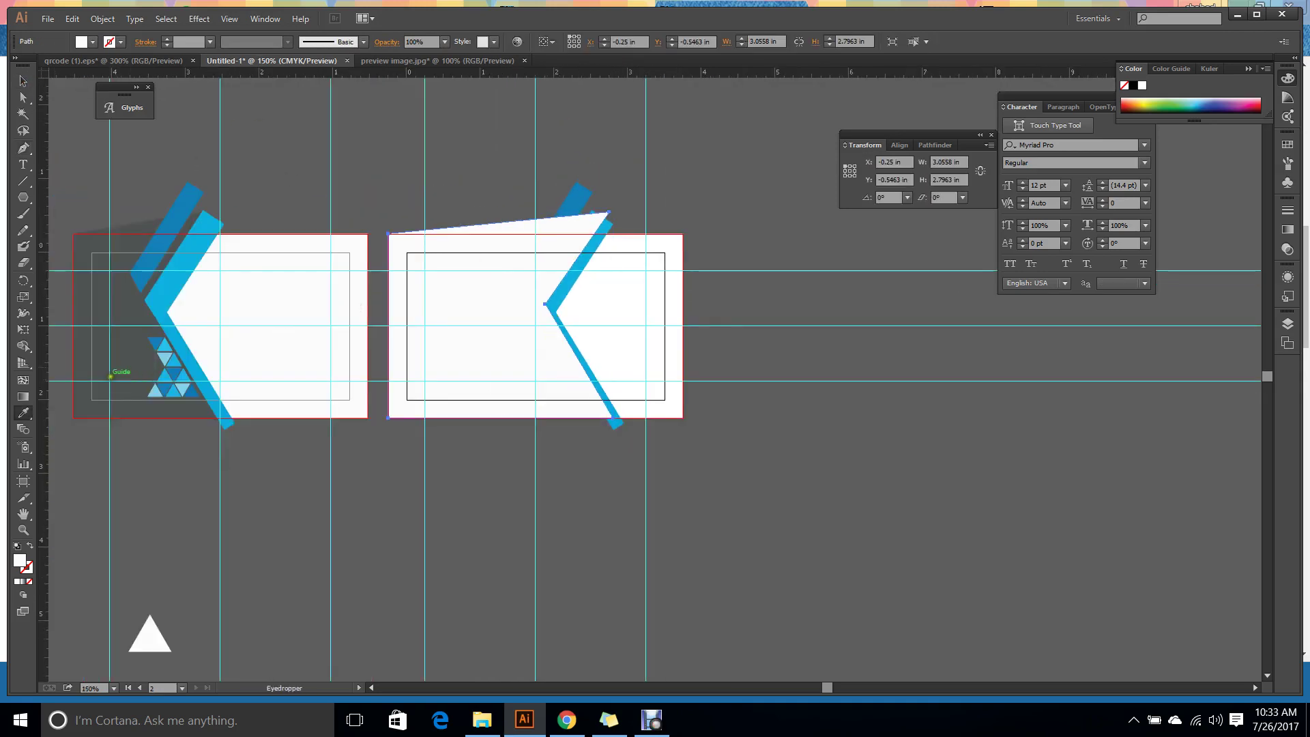
pyautogui.click(117, 375)
pyautogui.click(22, 81)
pyautogui.click(471, 140)
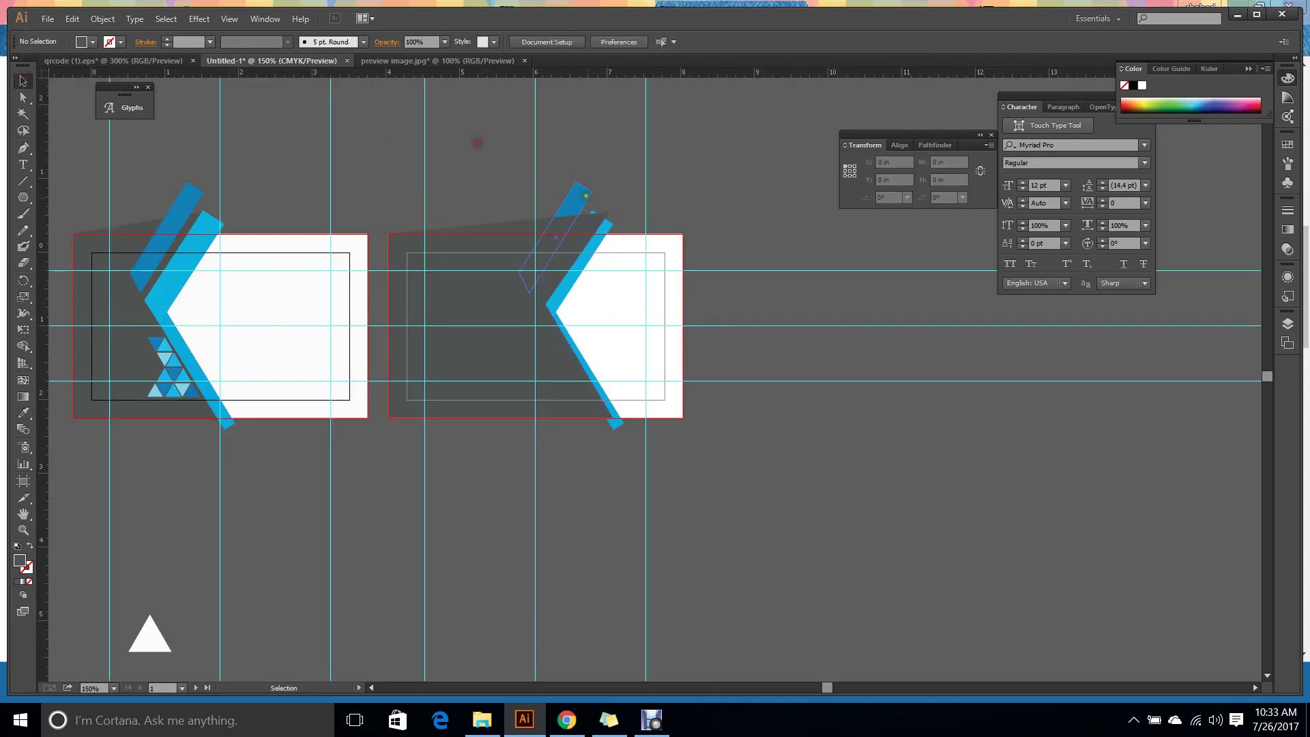
pyautogui.click(464, 310)
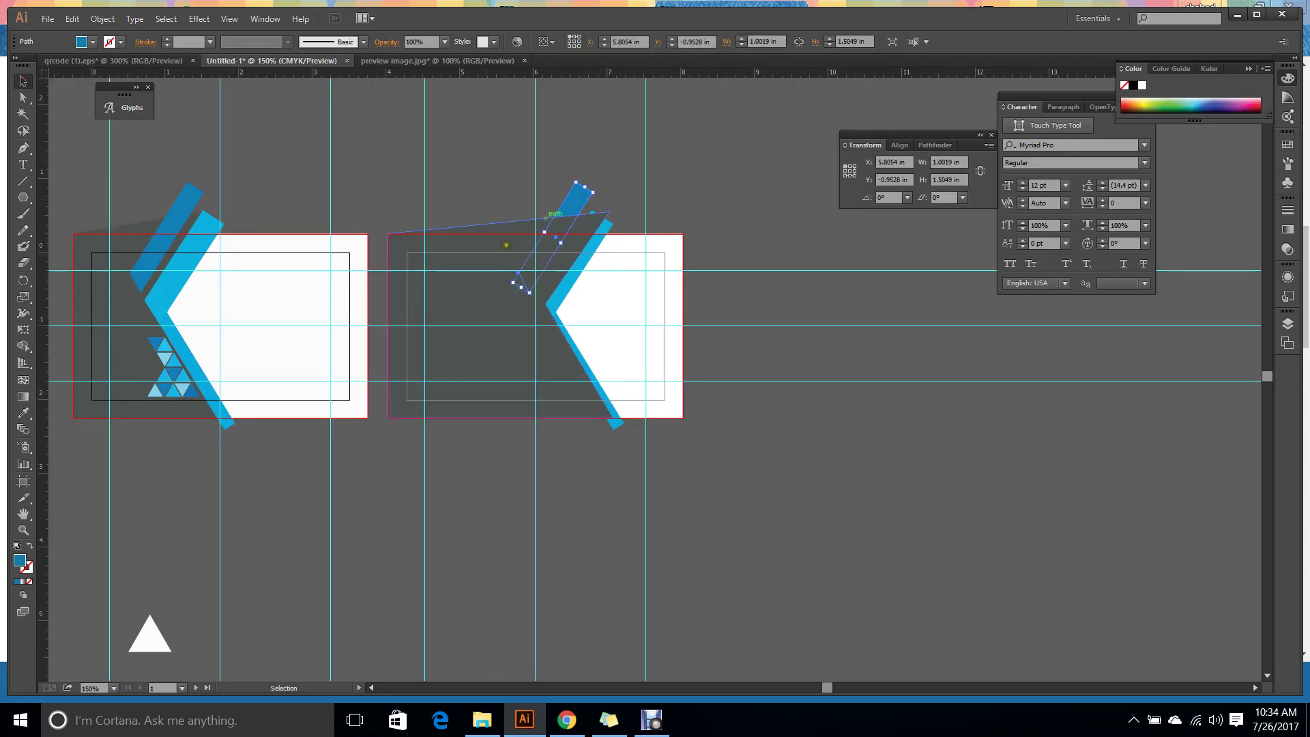
pyautogui.moveTo(464, 310); pyautogui.dragTo(444, 544)
pyautogui.moveTo(494, 539); pyautogui.dragTo(493, 540)
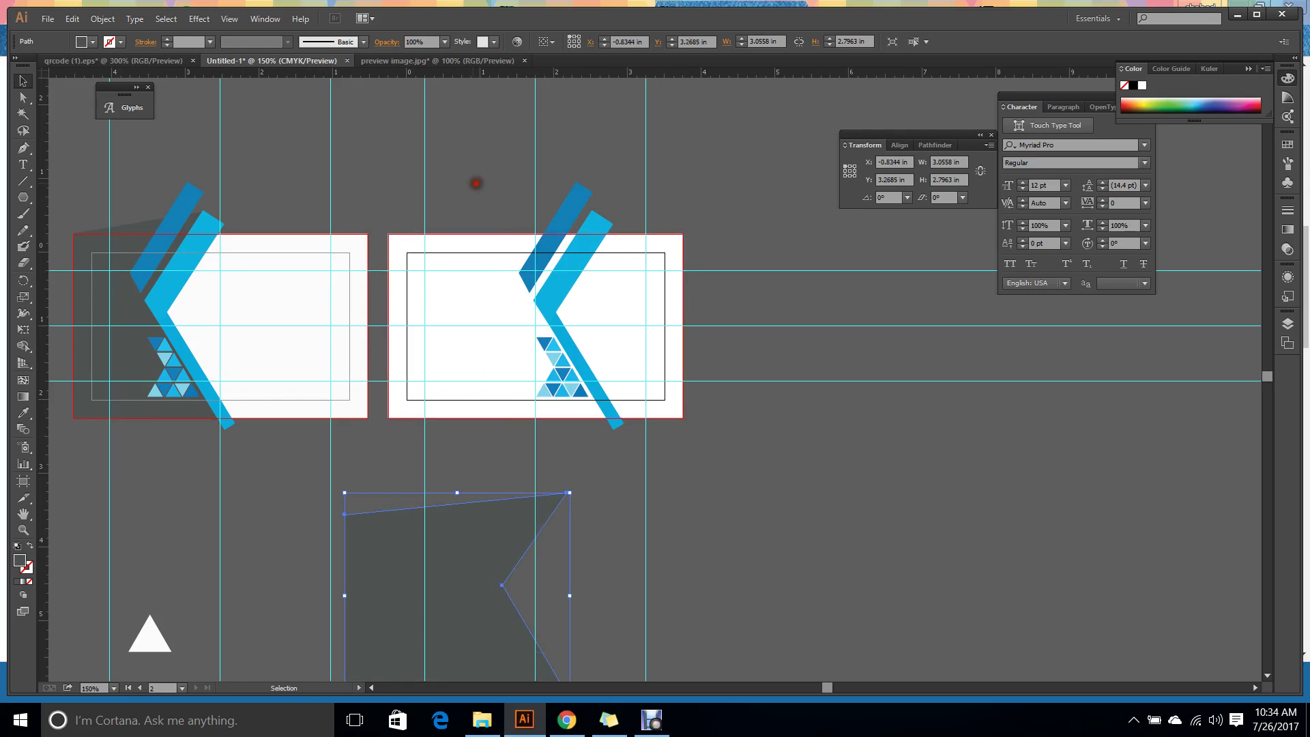
# Put the grey wedge back on the right card and bring the chevron group in front of it.
pyautogui.click(623, 423)
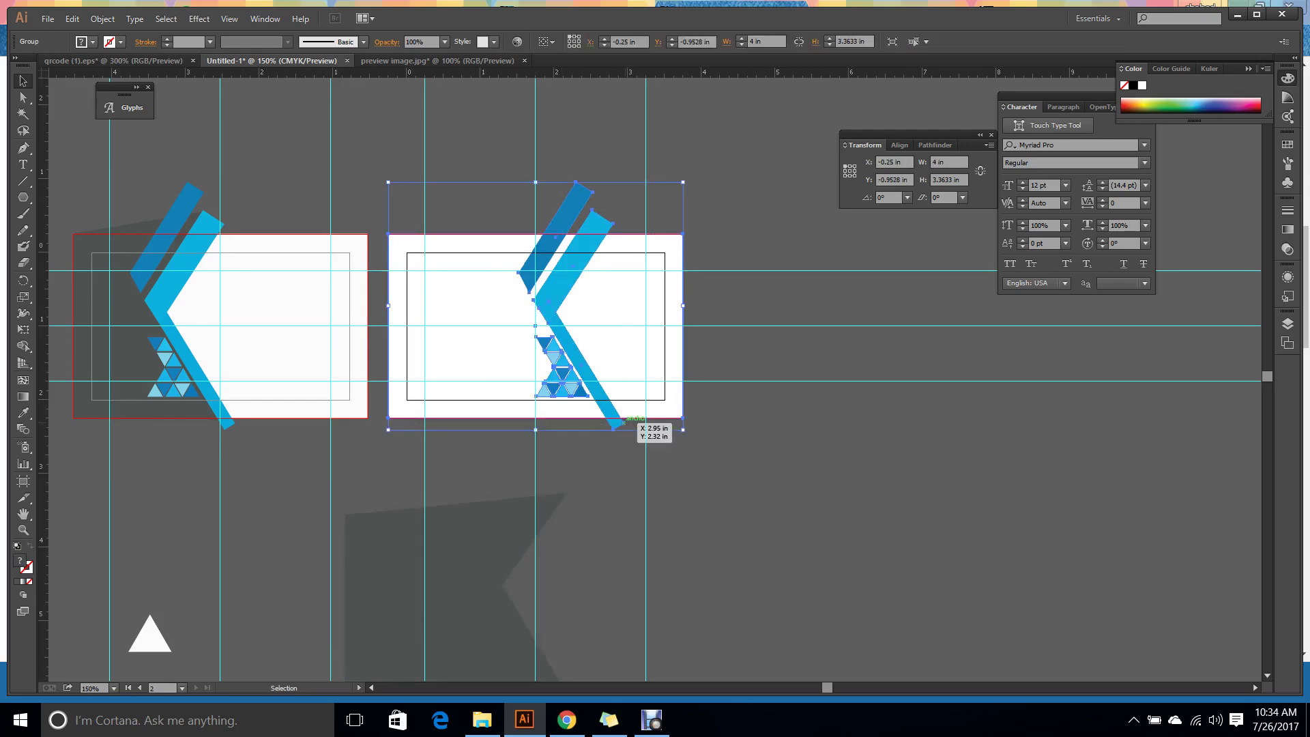
pyautogui.rightClick(571, 374)
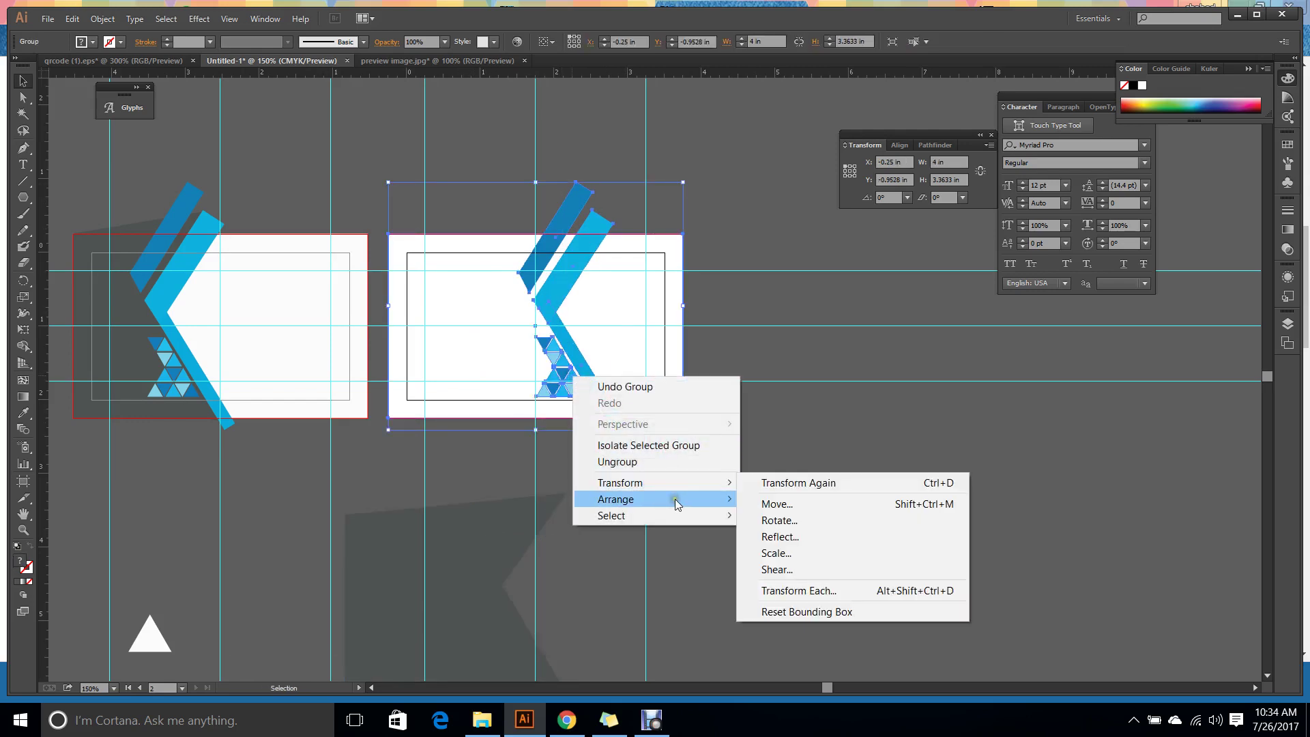
pyautogui.moveTo(675, 499)
pyautogui.click(778, 499)
pyautogui.moveTo(442, 587); pyautogui.dragTo(485, 309)
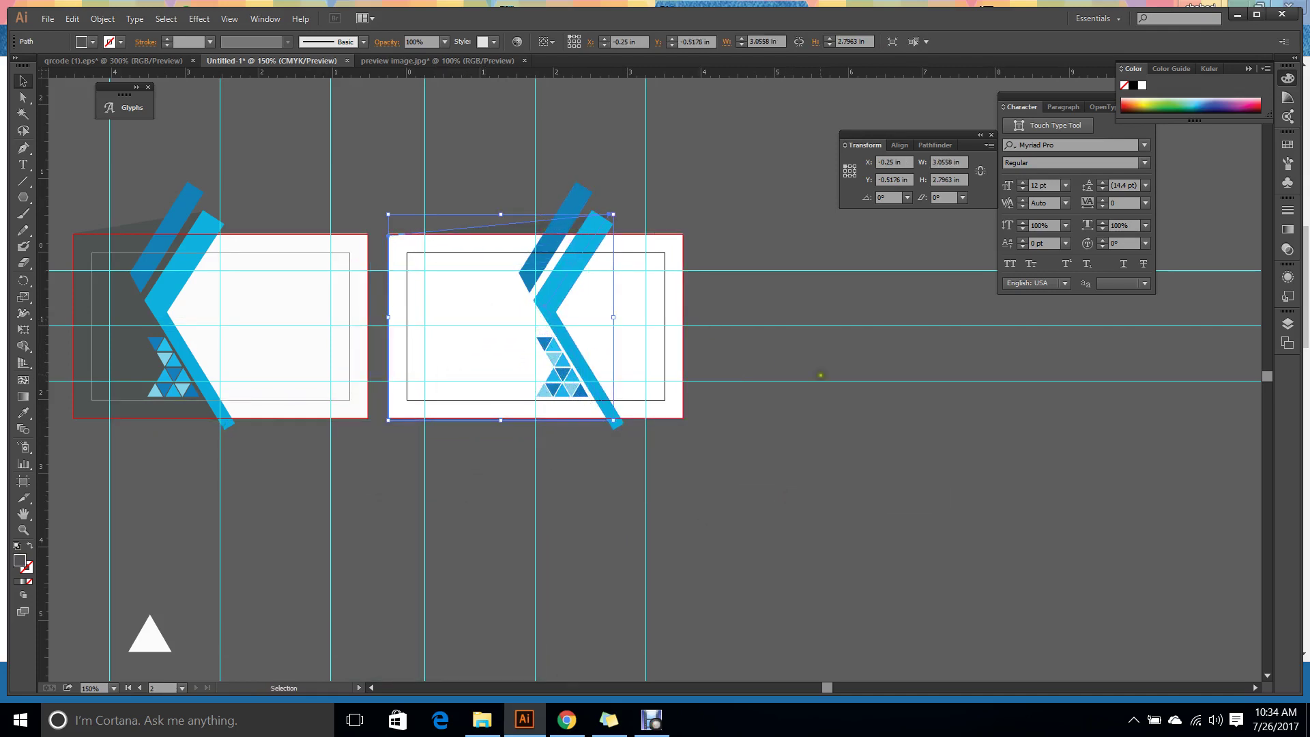
pyautogui.rightClick(522, 344)
pyautogui.click(728, 558)
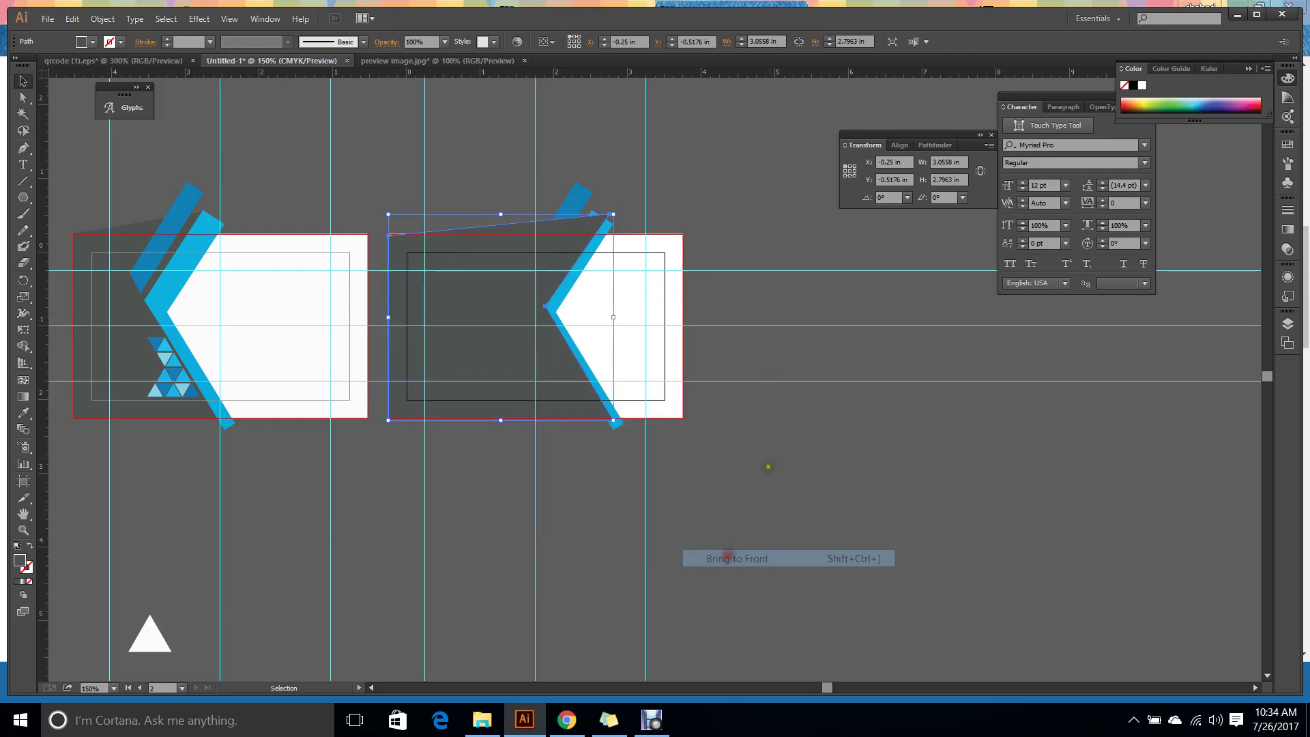
pyautogui.click(591, 251)
pyautogui.rightClick(591, 251)
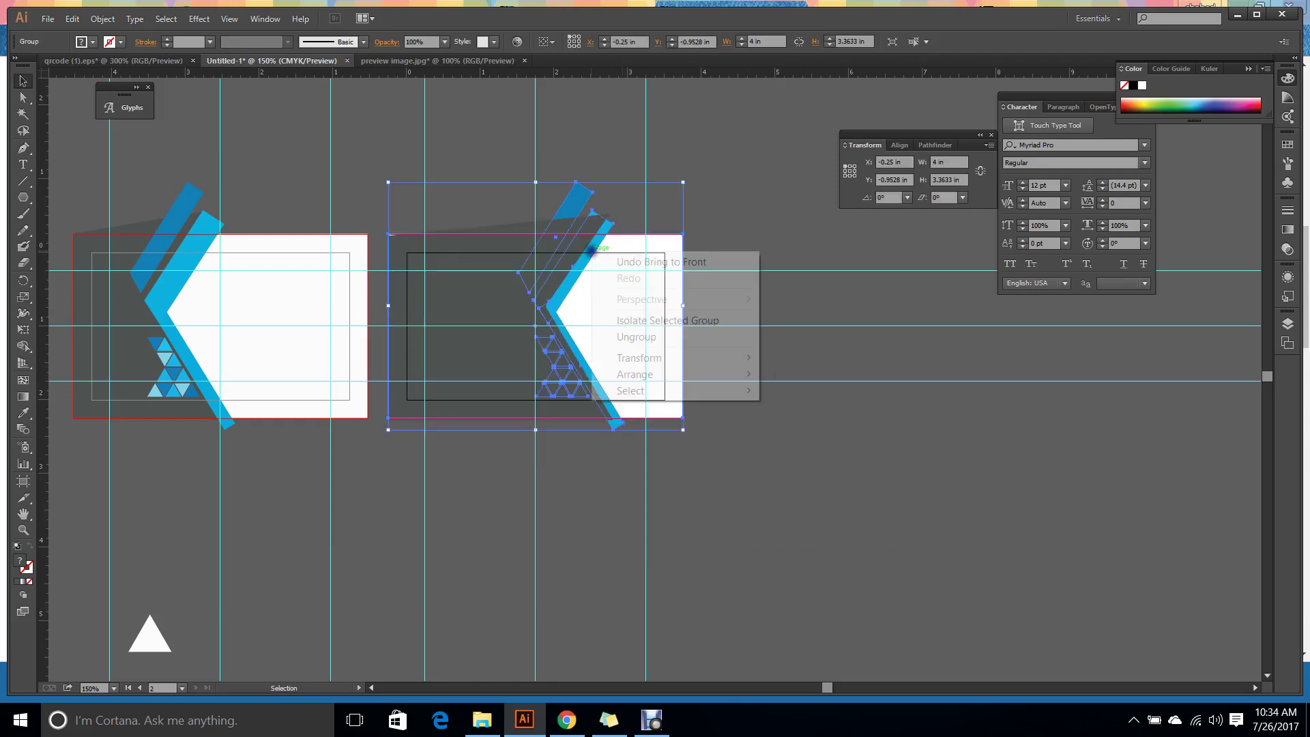
pyautogui.click(788, 375)
pyautogui.click(841, 343)
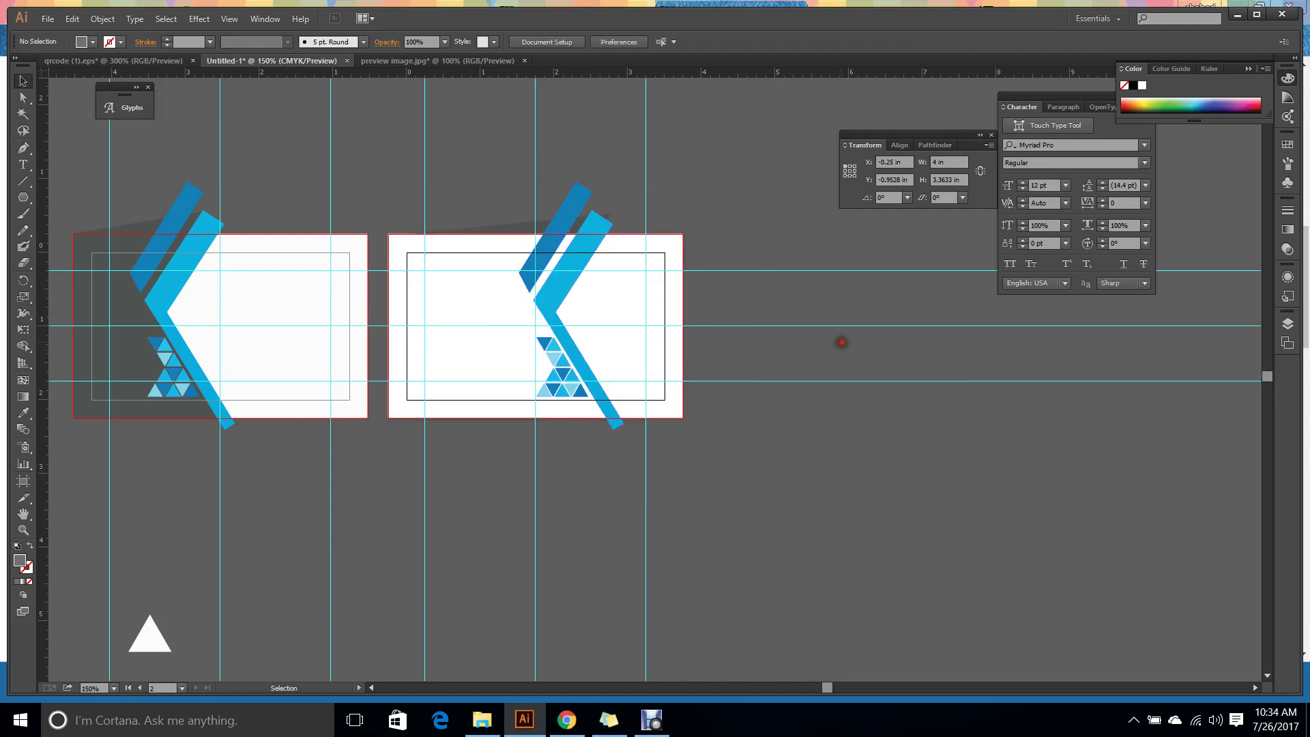
# Zoom in on the second card and move the dark grey background shape off it.
pyautogui.scroll(1, 430, 383)
pyautogui.hotkey('ctrl', 'z')
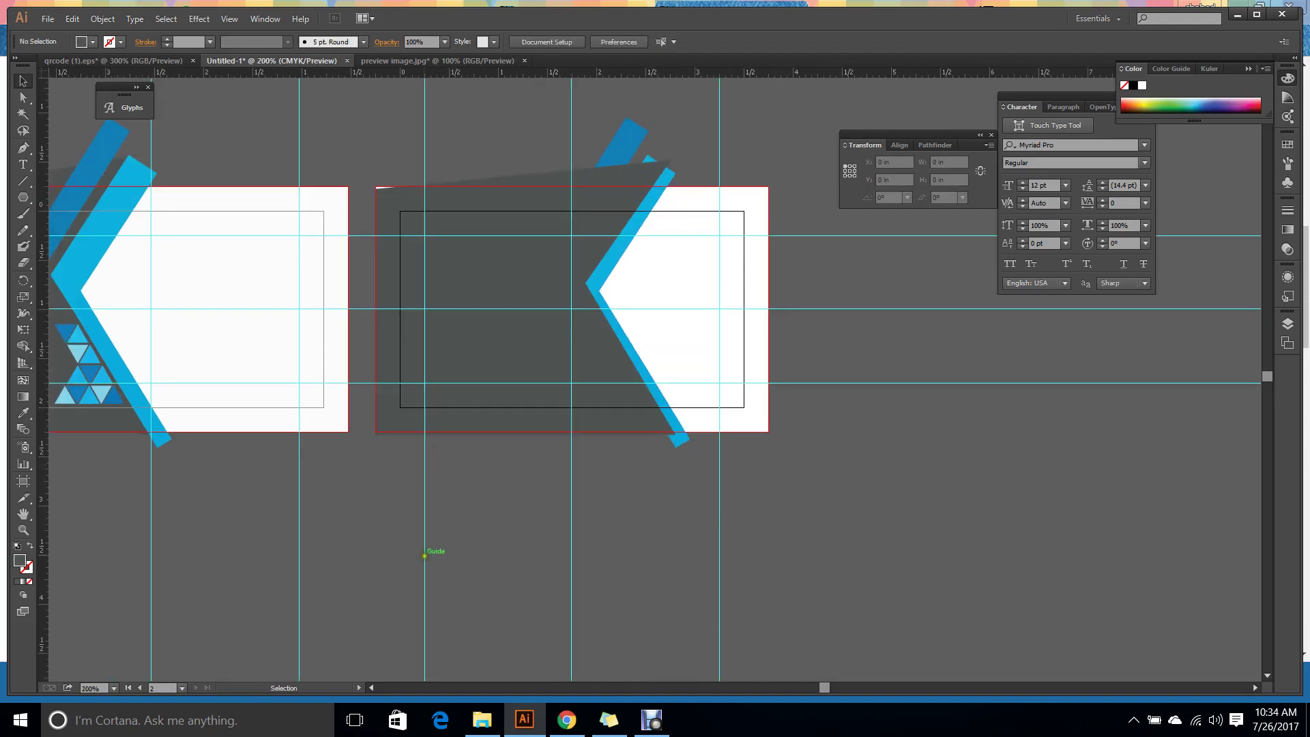
pyautogui.click(682, 442)
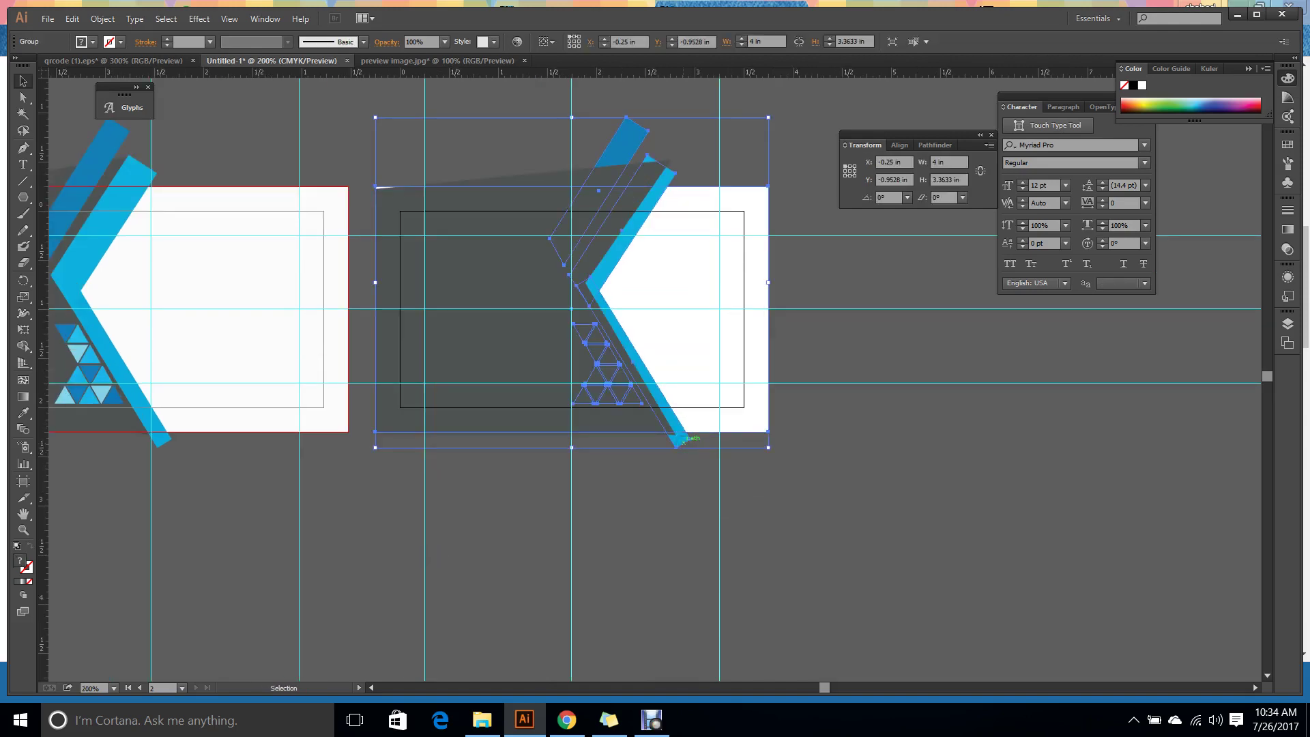
pyautogui.moveTo(682, 440); pyautogui.dragTo(870, 492)
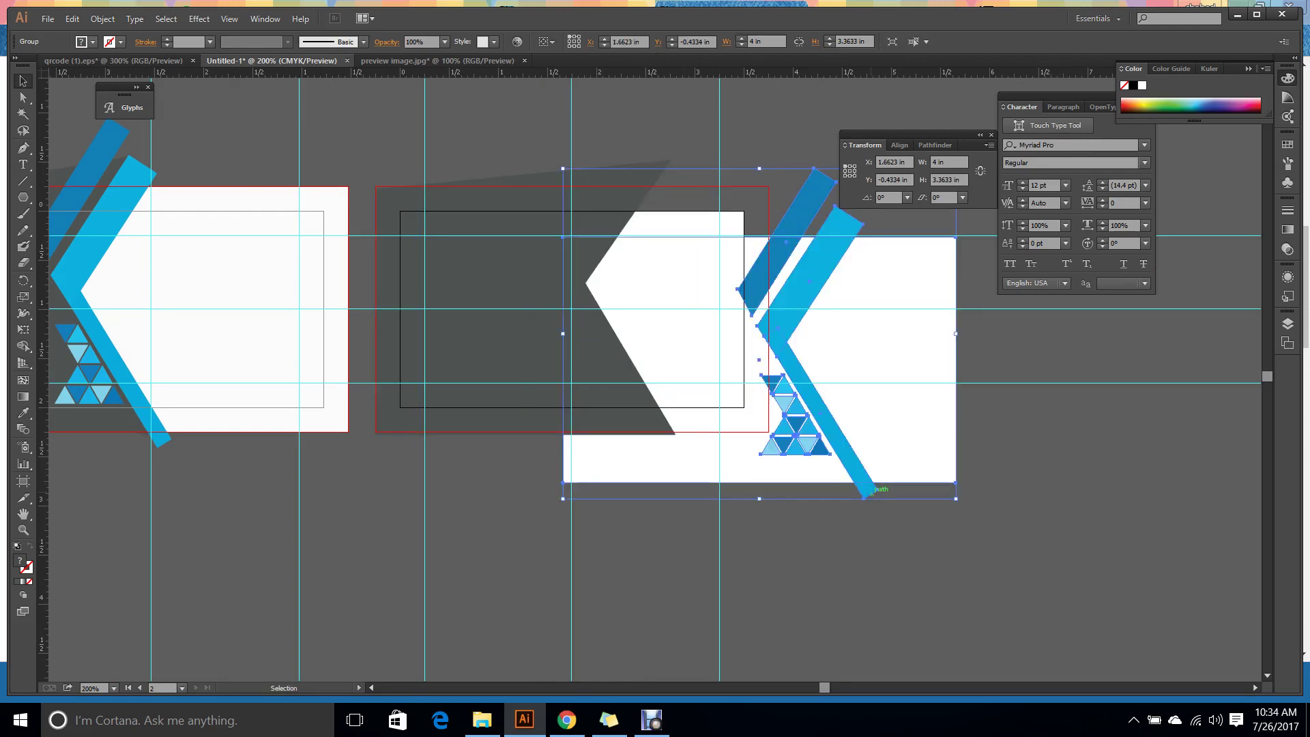
pyautogui.hotkey('ctrl', 'z')
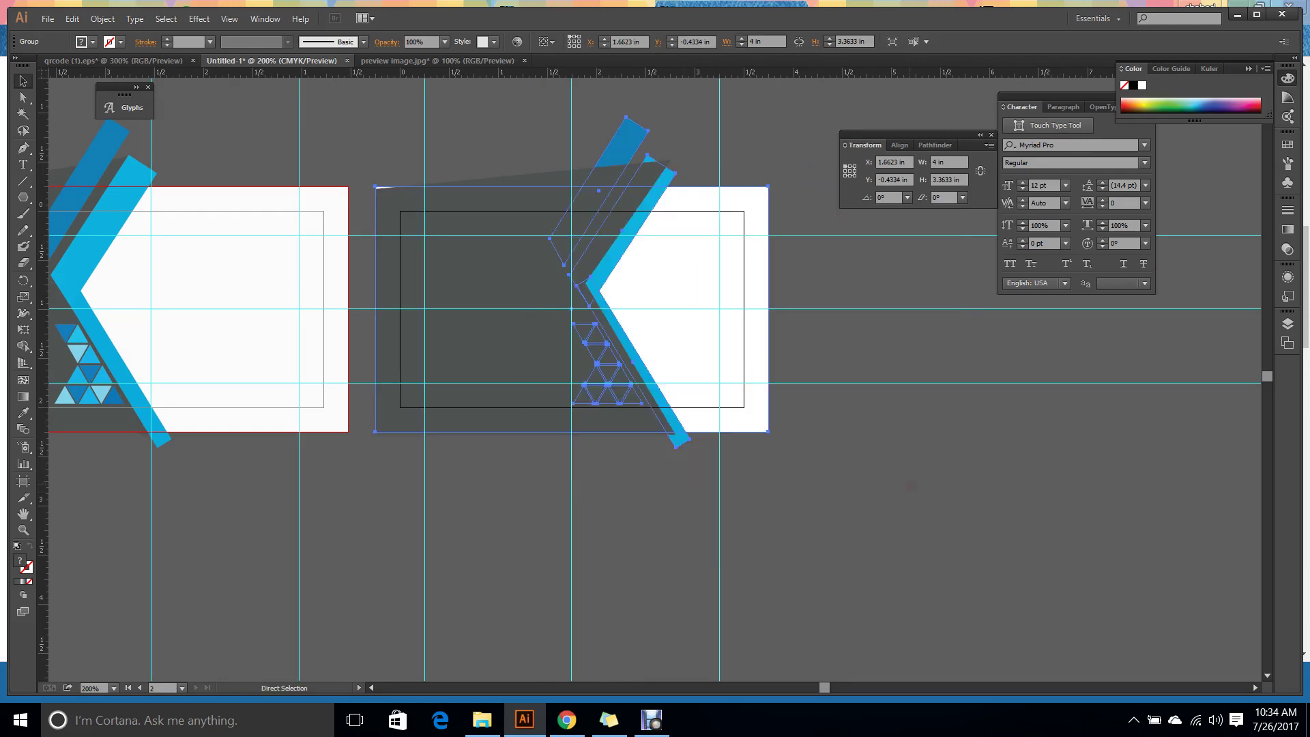
pyautogui.moveTo(427, 281); pyautogui.dragTo(386, 588)
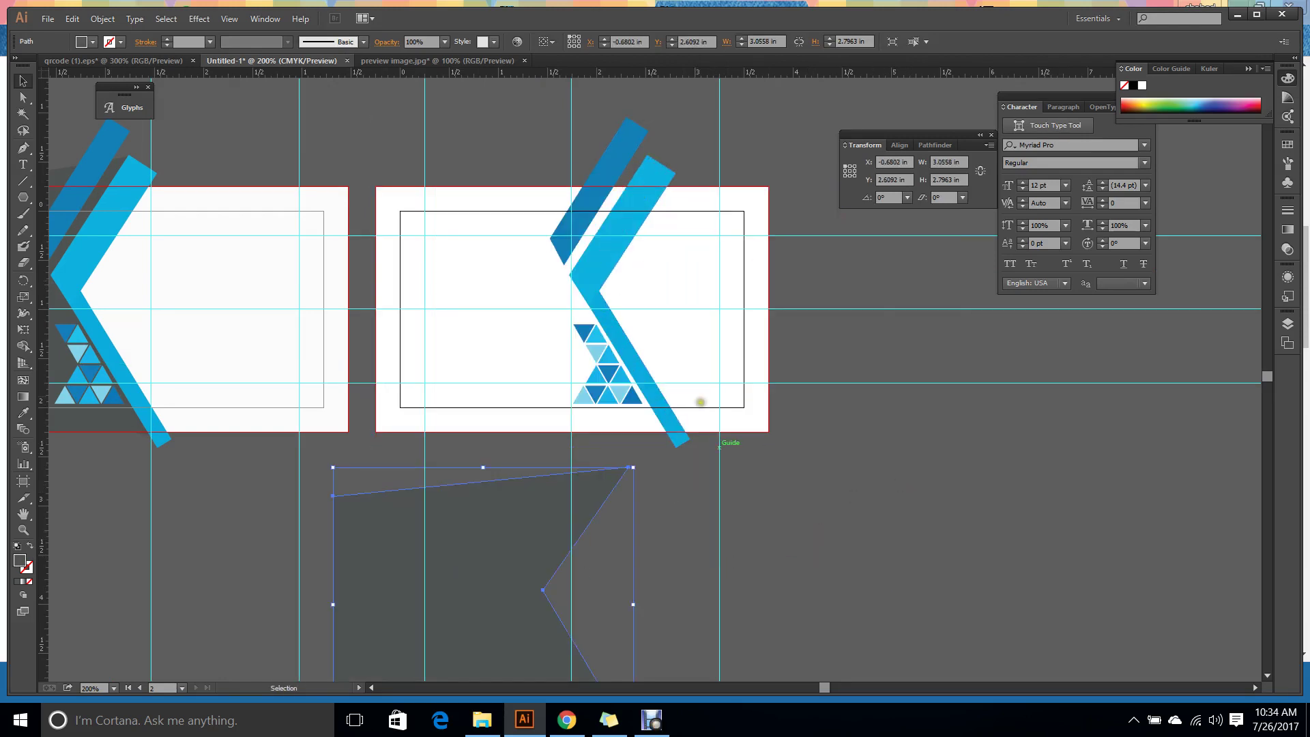
# Ungroup the chevron artwork, then regroup all chevron and triangle pieces into one group.
pyautogui.click(669, 366)
pyautogui.rightClick(673, 362)
pyautogui.click(703, 445)
pyautogui.click(771, 560)
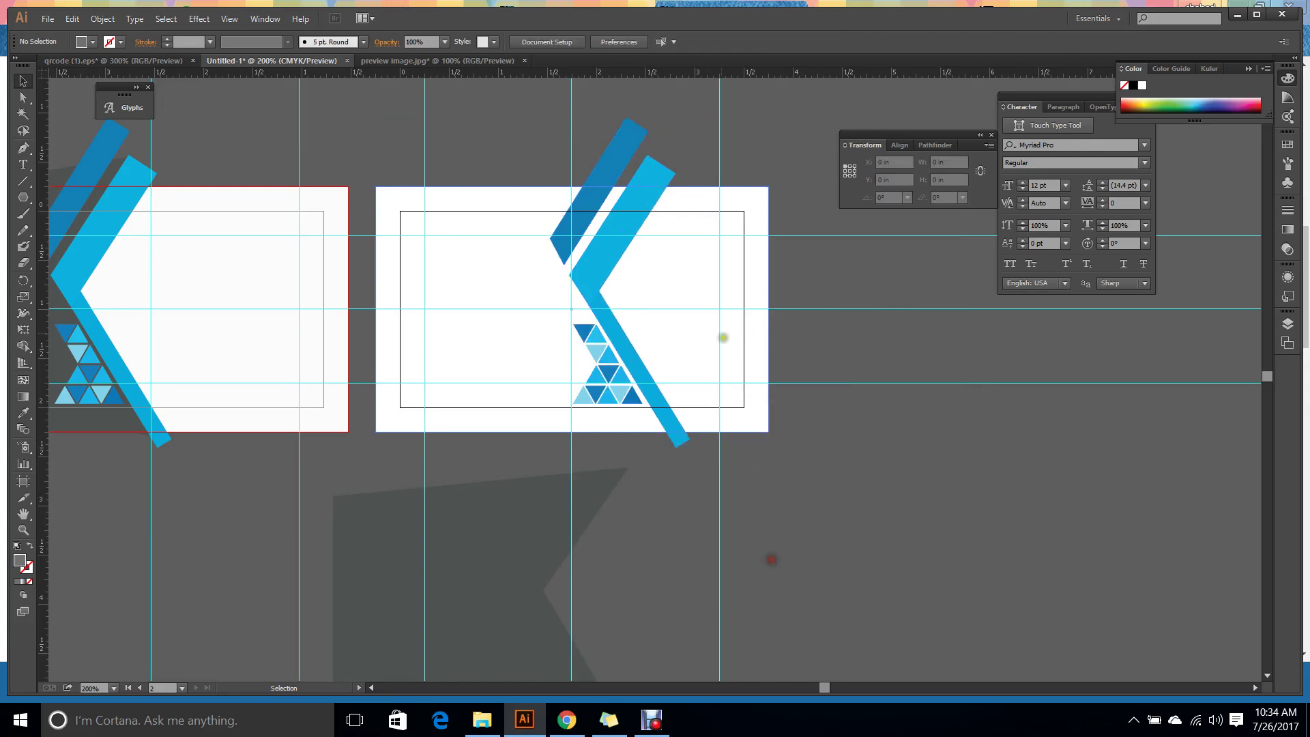
pyautogui.moveTo(521, 152); pyautogui.dragTo(683, 409)
pyautogui.rightClick(601, 337)
pyautogui.click(666, 412)
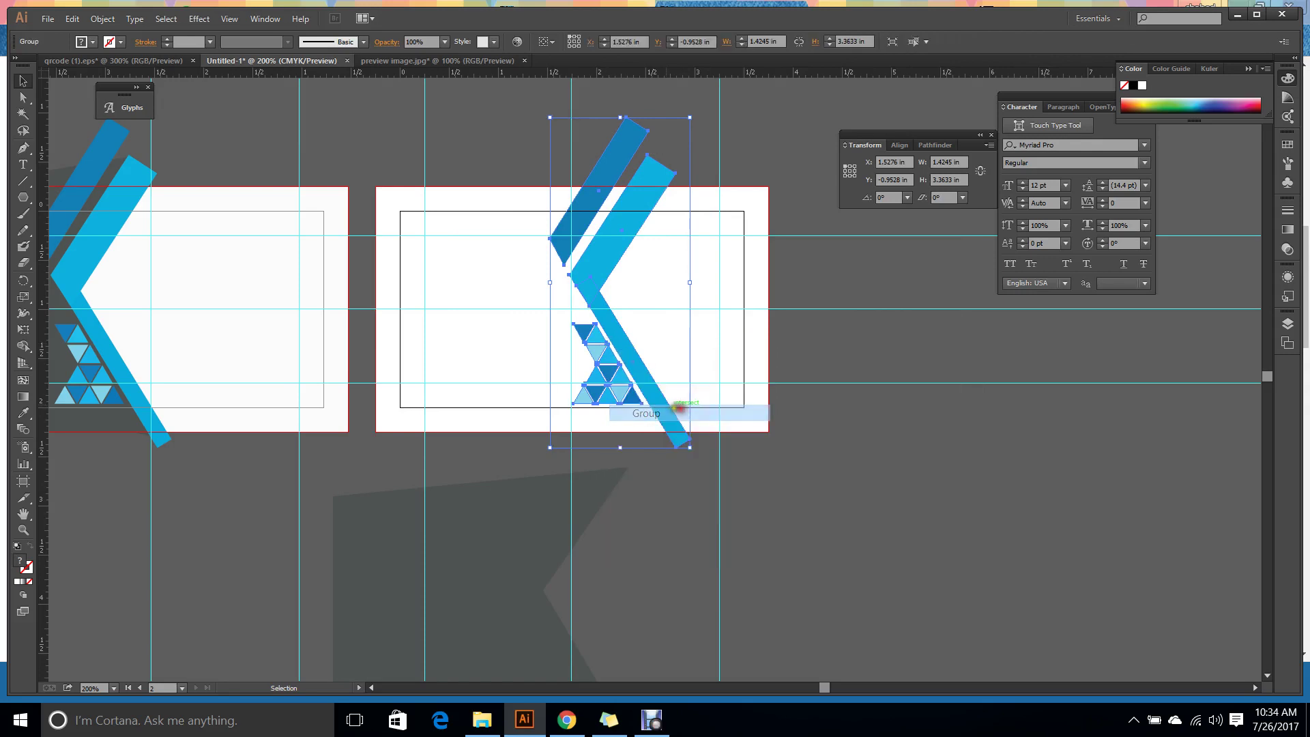
# Move the dark grey background back onto the card, behind the blue stripes and triangles.
pyautogui.rightClick(636, 390)
pyautogui.click(787, 571)
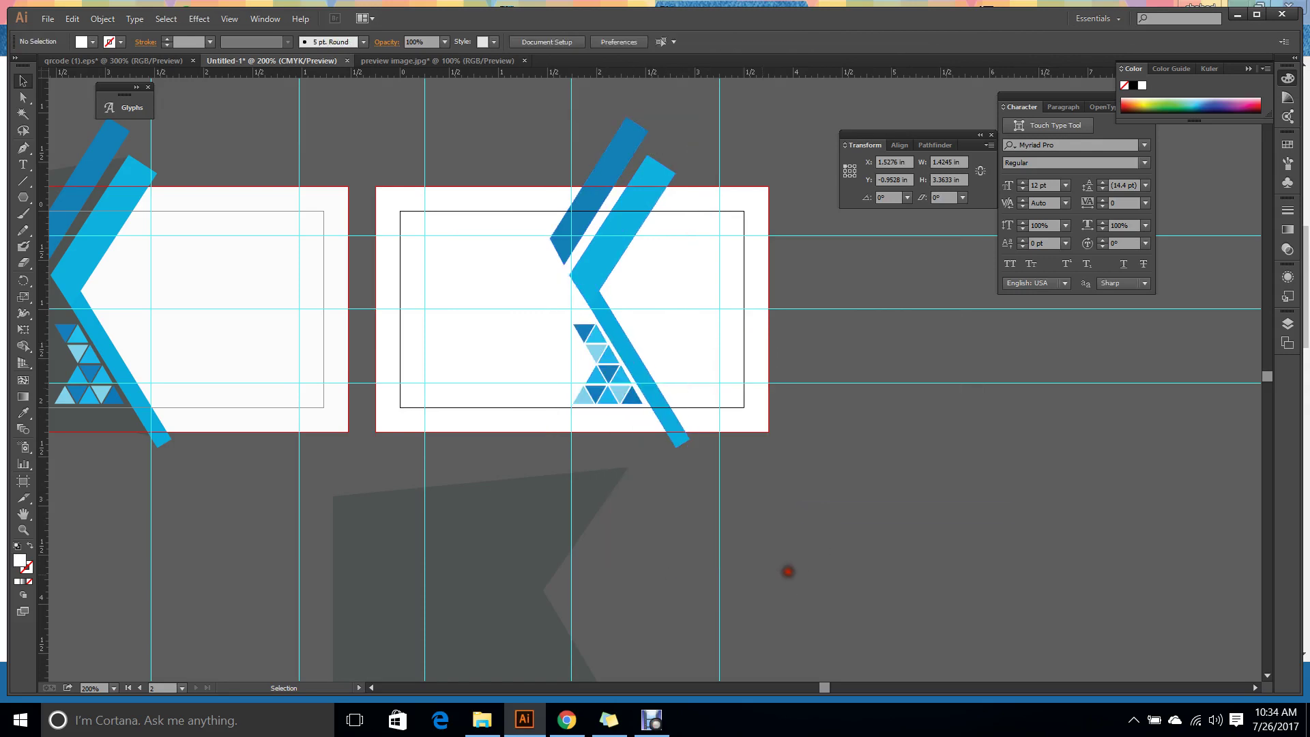
pyautogui.moveTo(508, 568); pyautogui.dragTo(547, 272)
pyautogui.click(887, 380)
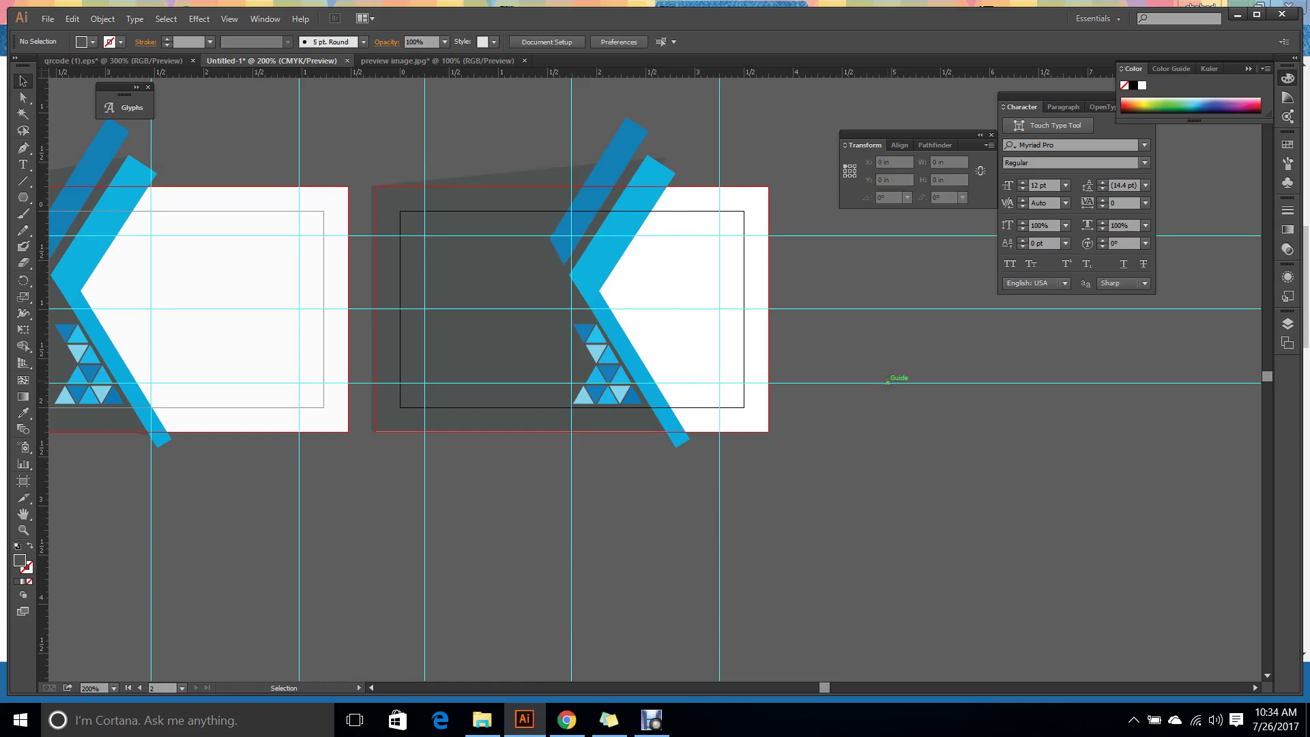
# Pan to the reference card preview, nudge it upward, and zoom to 400% on its contact details.
pyautogui.scroll(-1, 831, 384)
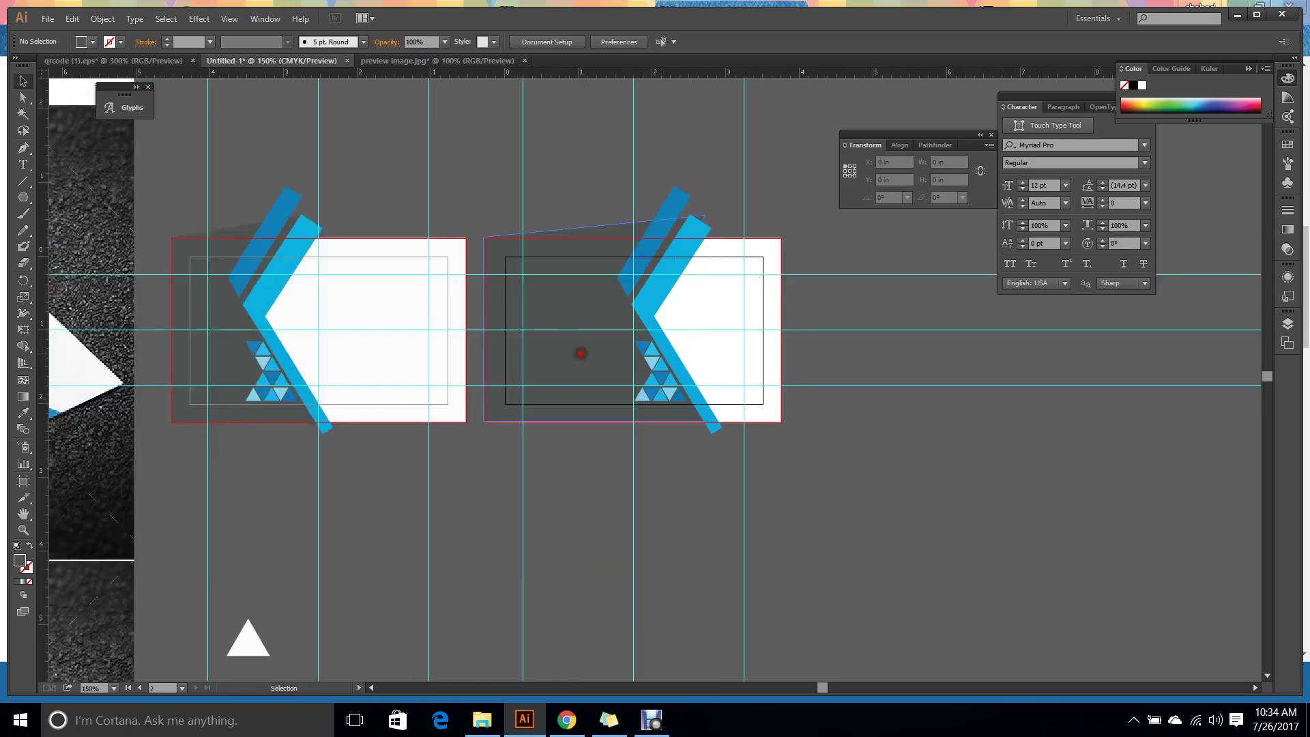
pyautogui.moveTo(325, 407); pyautogui.dragTo(487, 440)
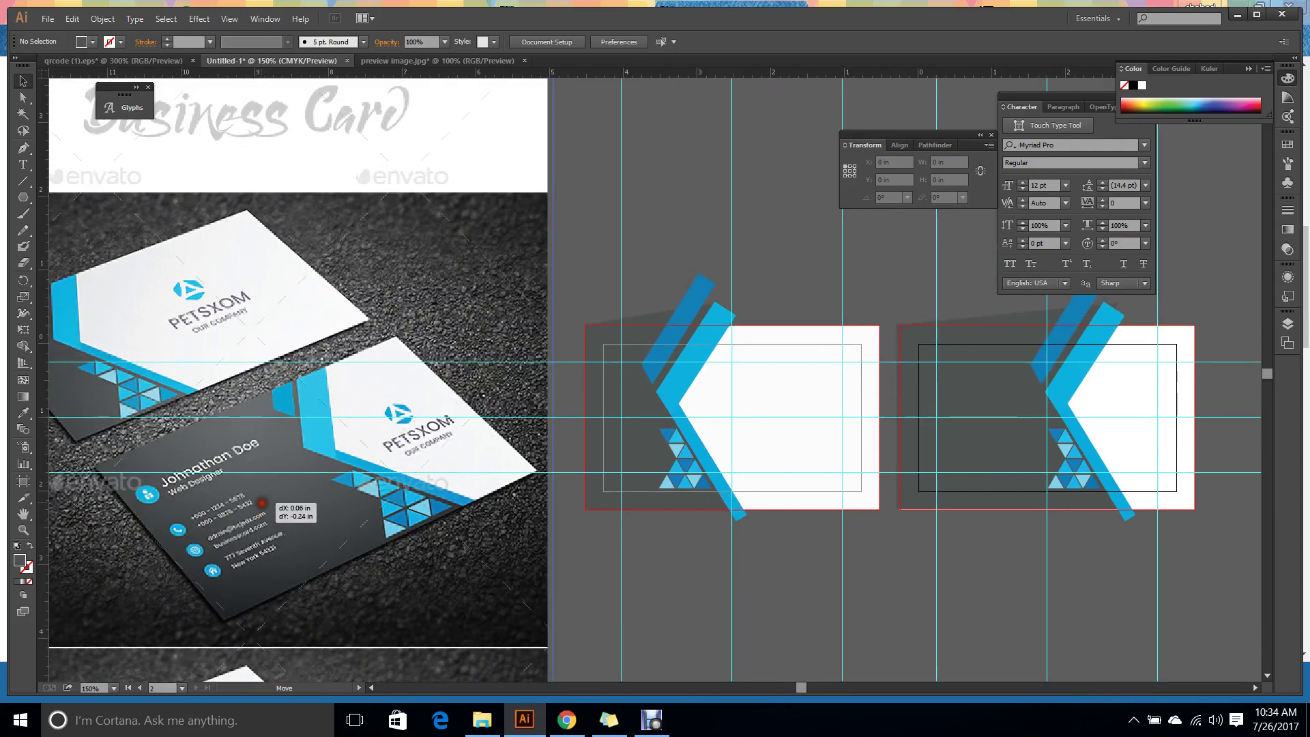
pyautogui.moveTo(257, 520); pyautogui.dragTo(289, 474)
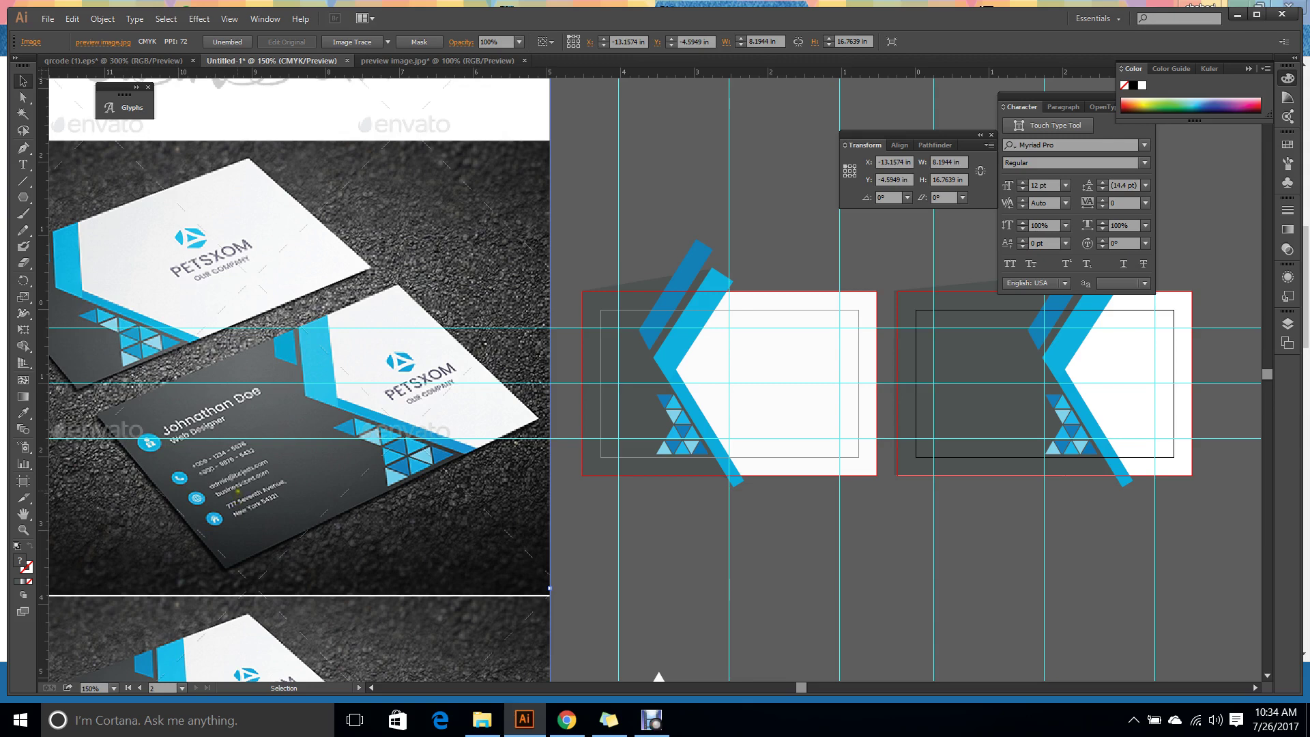
pyautogui.keyDown('alt'); pyautogui.scroll(1, 1089, 386); pyautogui.keyUp('alt')
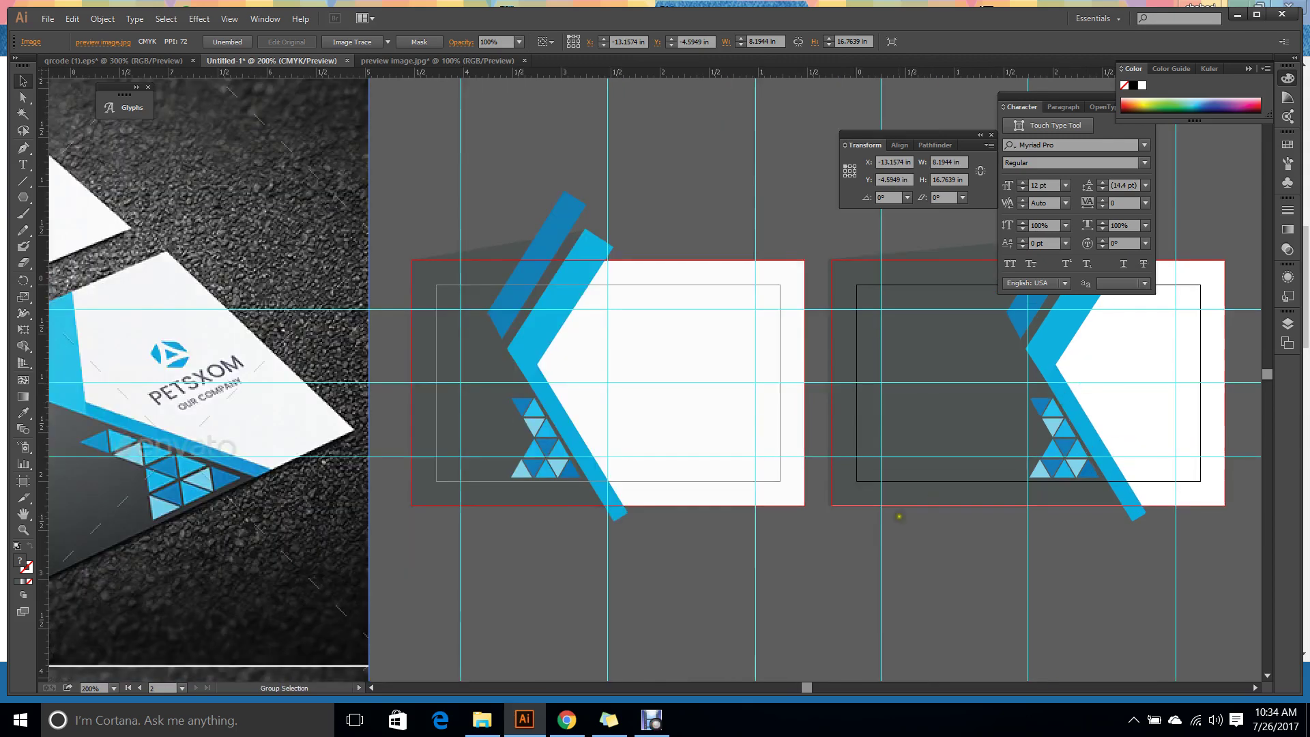
pyautogui.keyDown('alt'); pyautogui.scroll(-1, 900, 516); pyautogui.keyUp('alt')
pyautogui.scroll(-2, 818, 538)
pyautogui.click(797, 538)
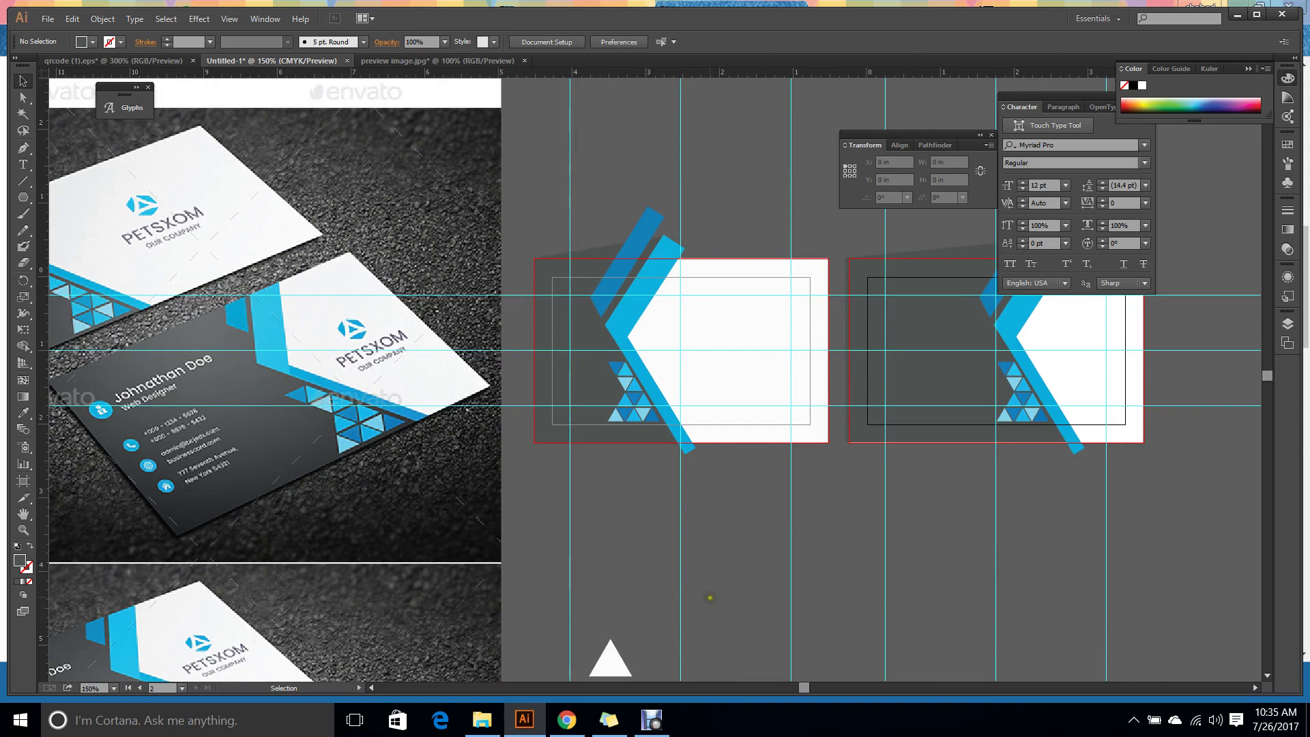
pyautogui.keyDown('alt'); pyautogui.scroll(3, 89, 473); pyautogui.keyUp('alt')
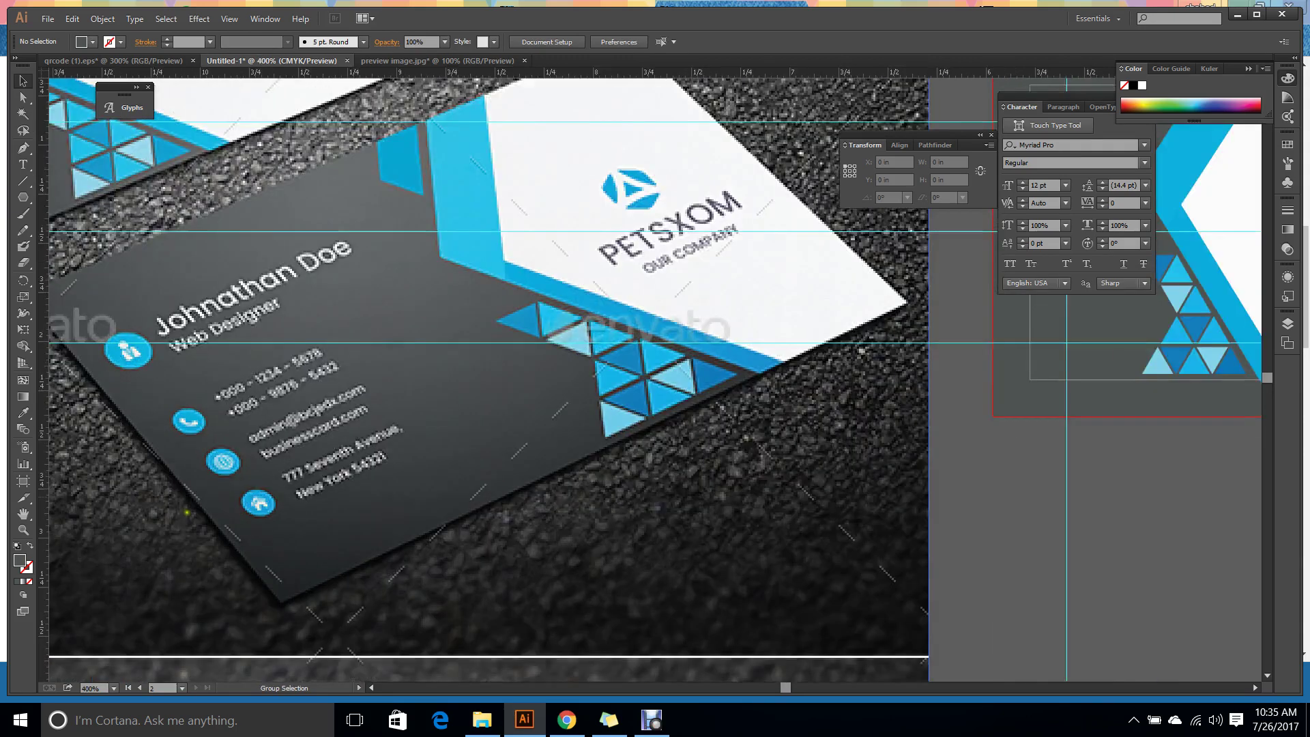
# Open flaticon.com in a new tab, search 'home', and add the black house icon to the collection.
pyautogui.click(569, 715)
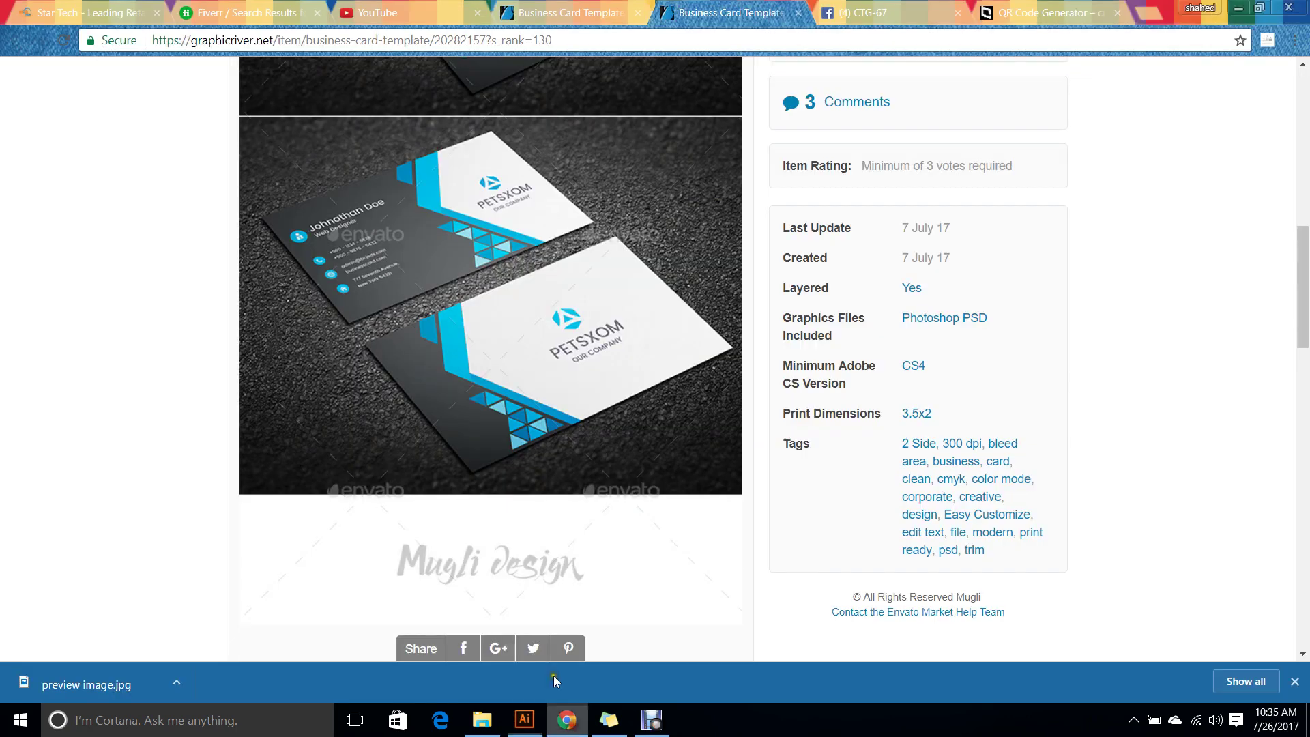
pyautogui.click(1152, 13)
pyautogui.write('flaticon.com')
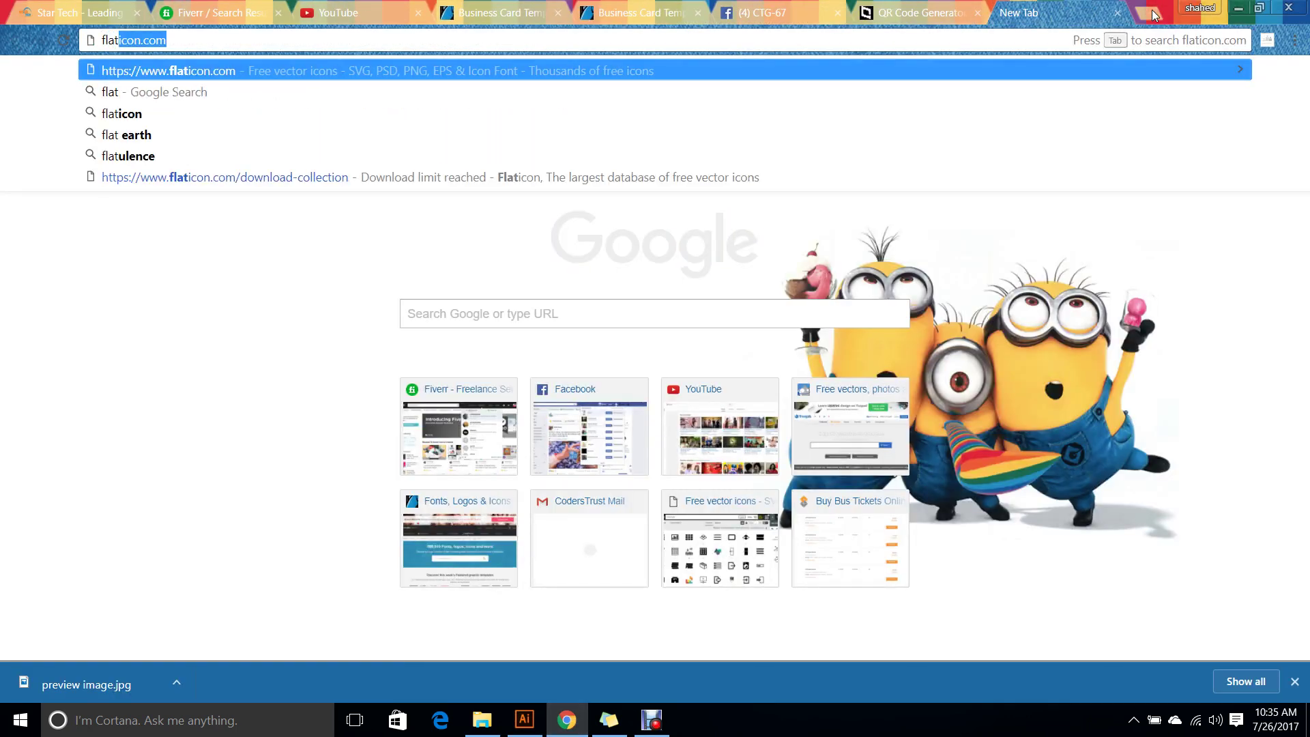
pyautogui.press('Return')
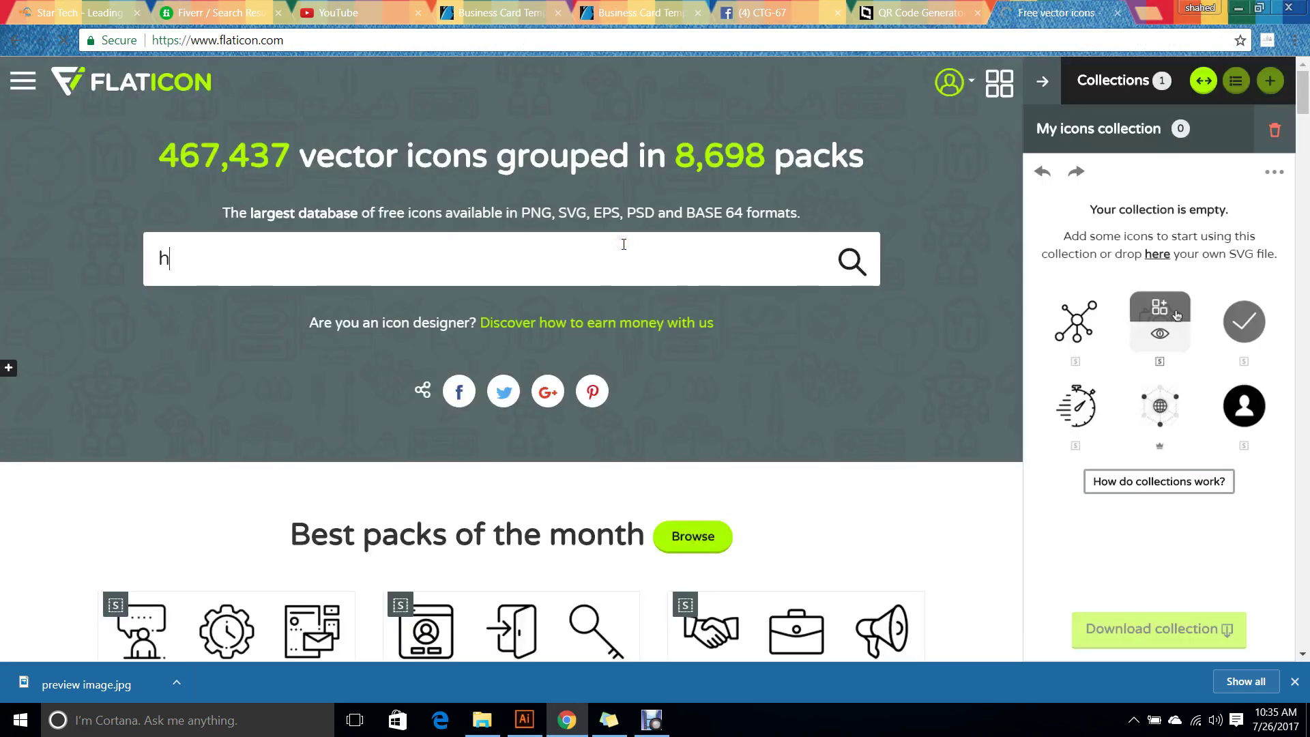
pyautogui.write('ome')
pyautogui.click(310, 311)
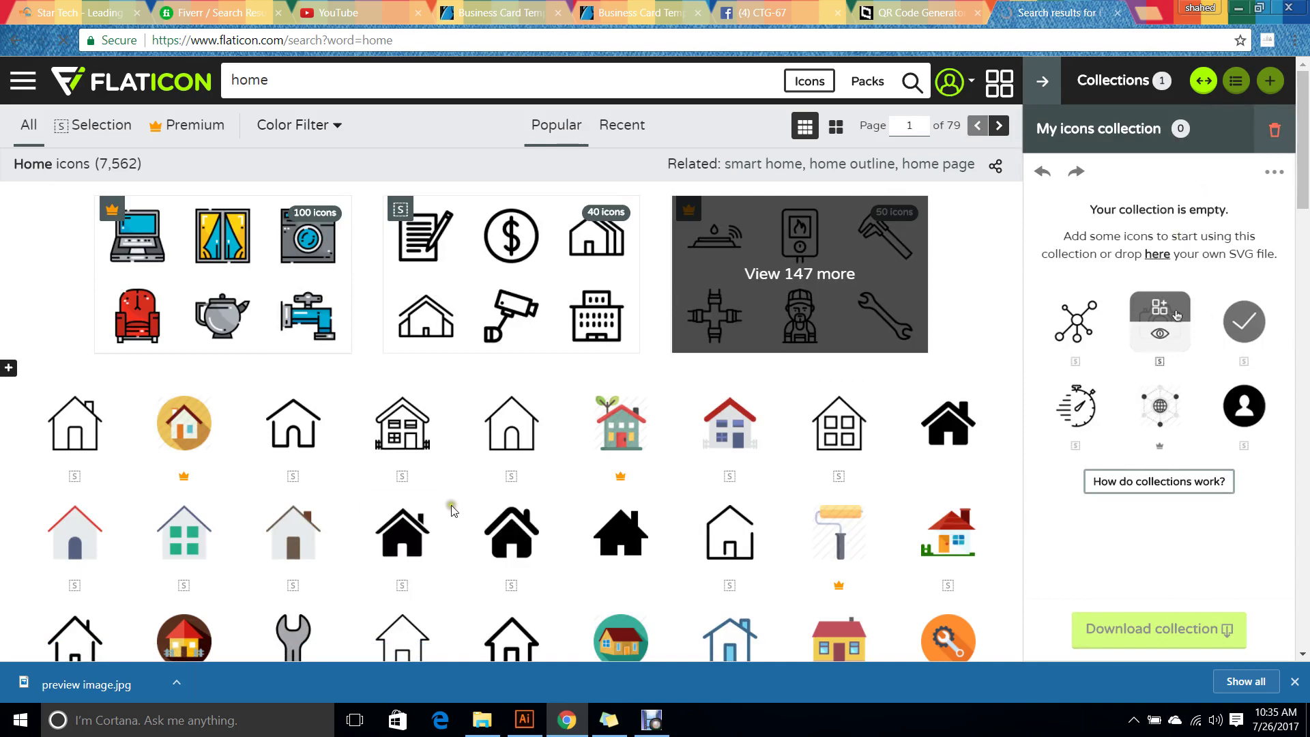
pyautogui.click(421, 510)
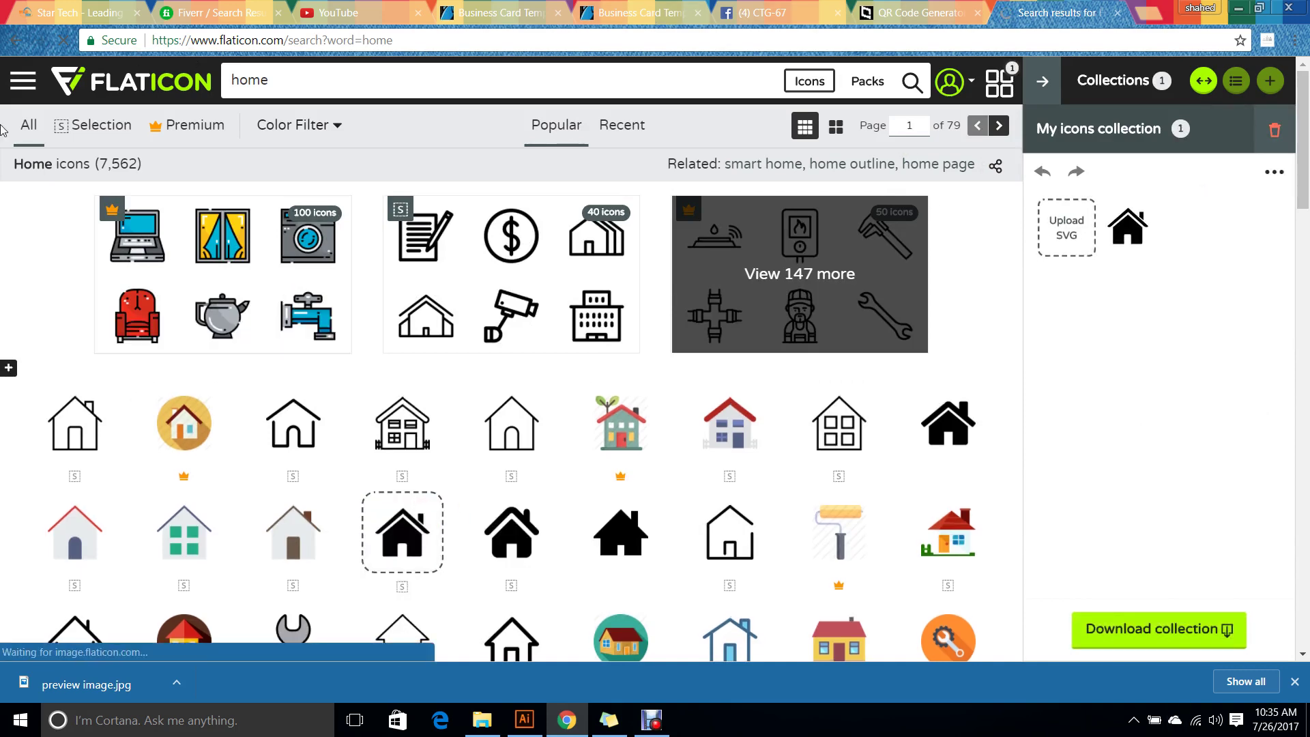
# Search Flaticon for 'internet' and add the outline globe icon to the collection.
pyautogui.scroll(-4, 769, 459)
pyautogui.scroll(4, 462, 211)
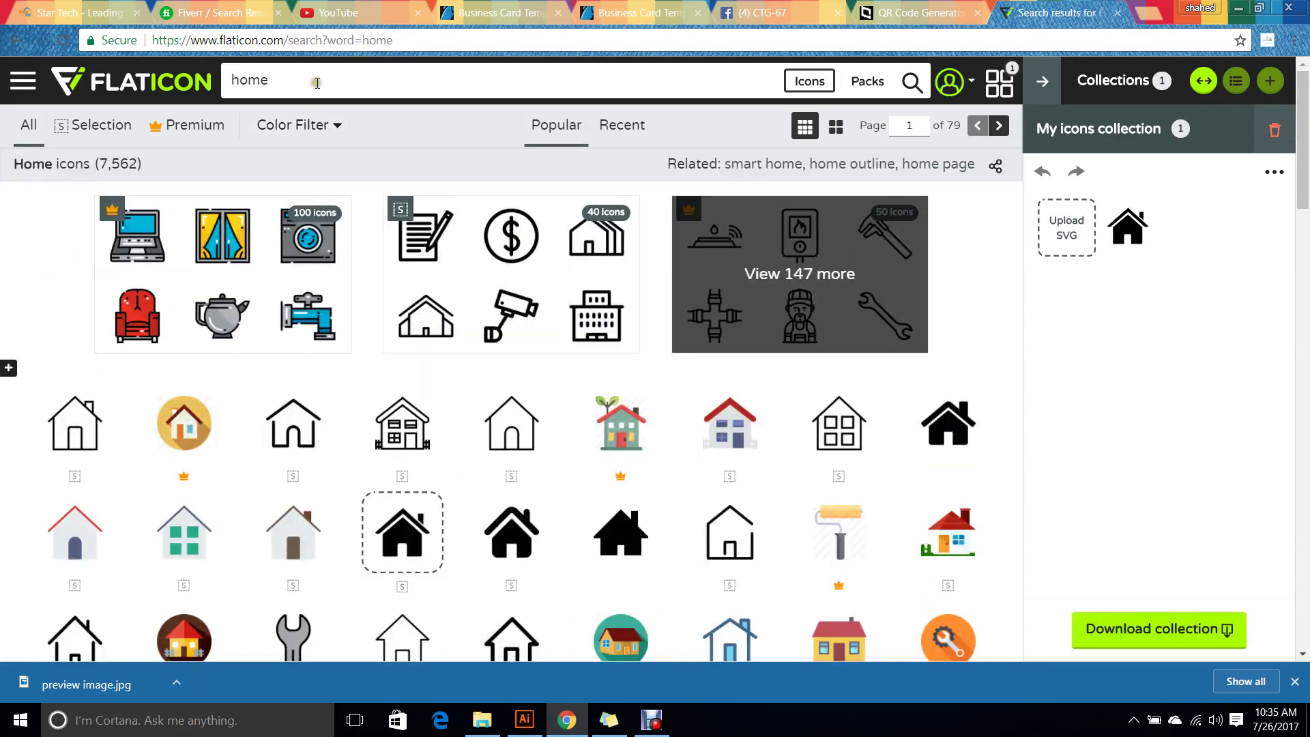
pyautogui.moveTo(316, 83); pyautogui.dragTo(263, 86)
pyautogui.write('internet')
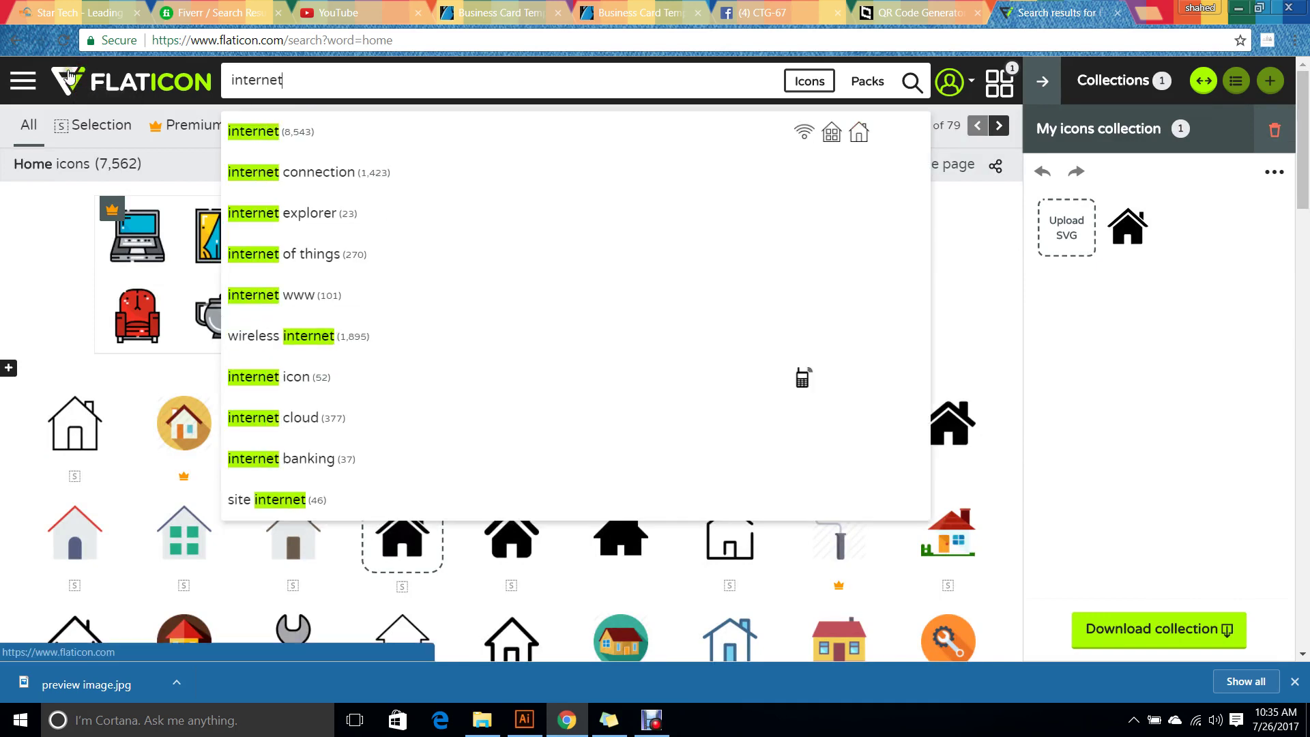
pyautogui.click(515, 131)
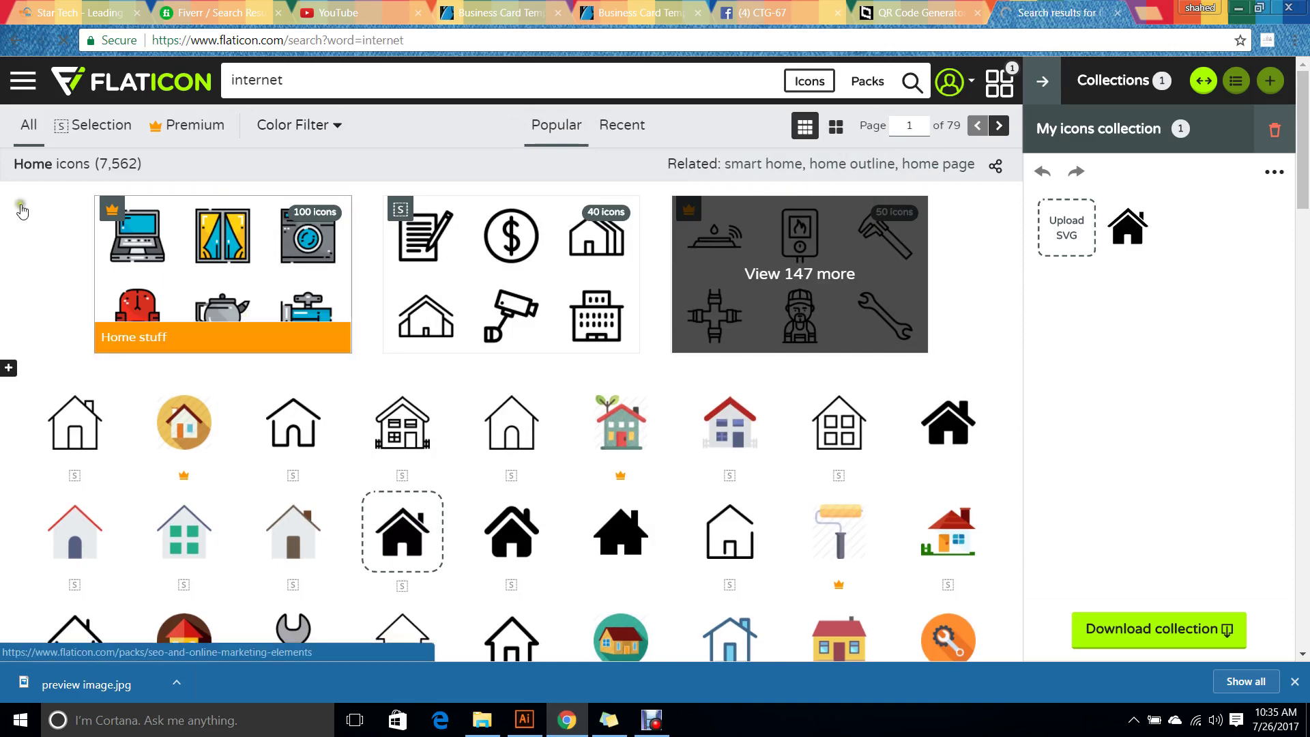
pyautogui.scroll(-1, 486, 301)
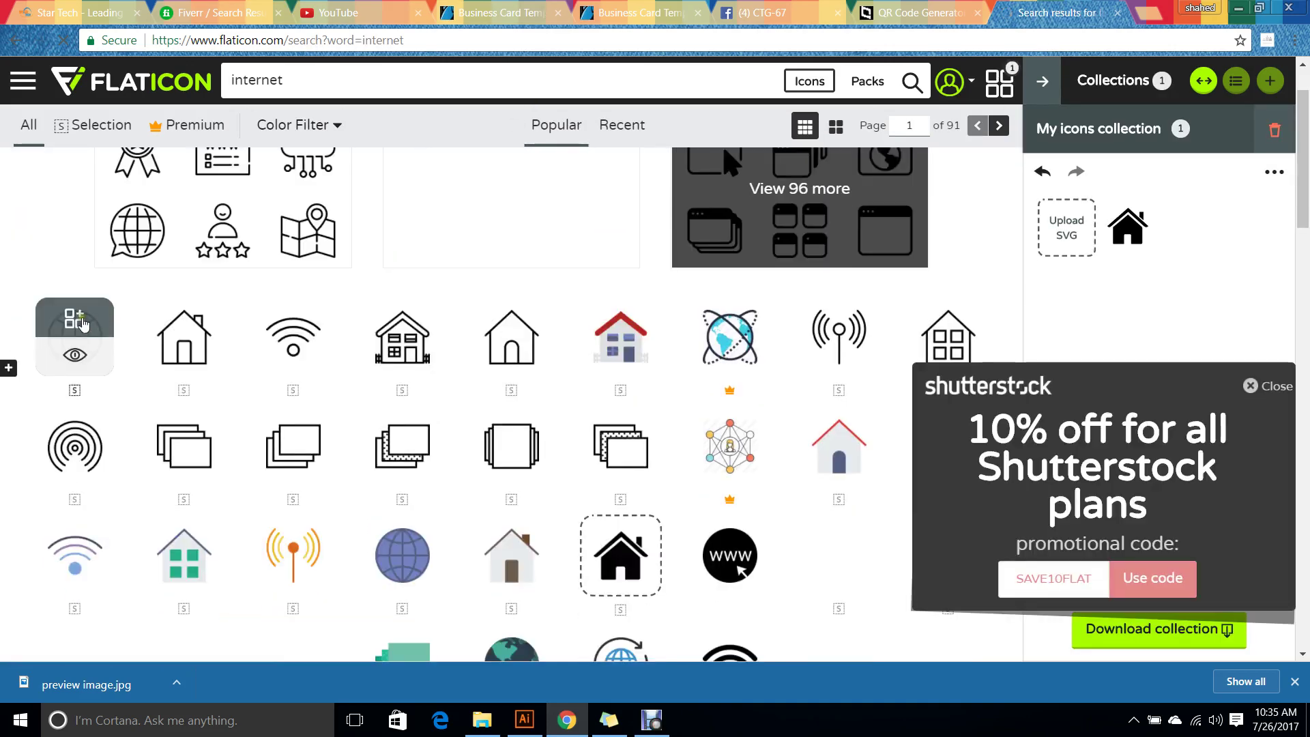
pyautogui.click(1266, 389)
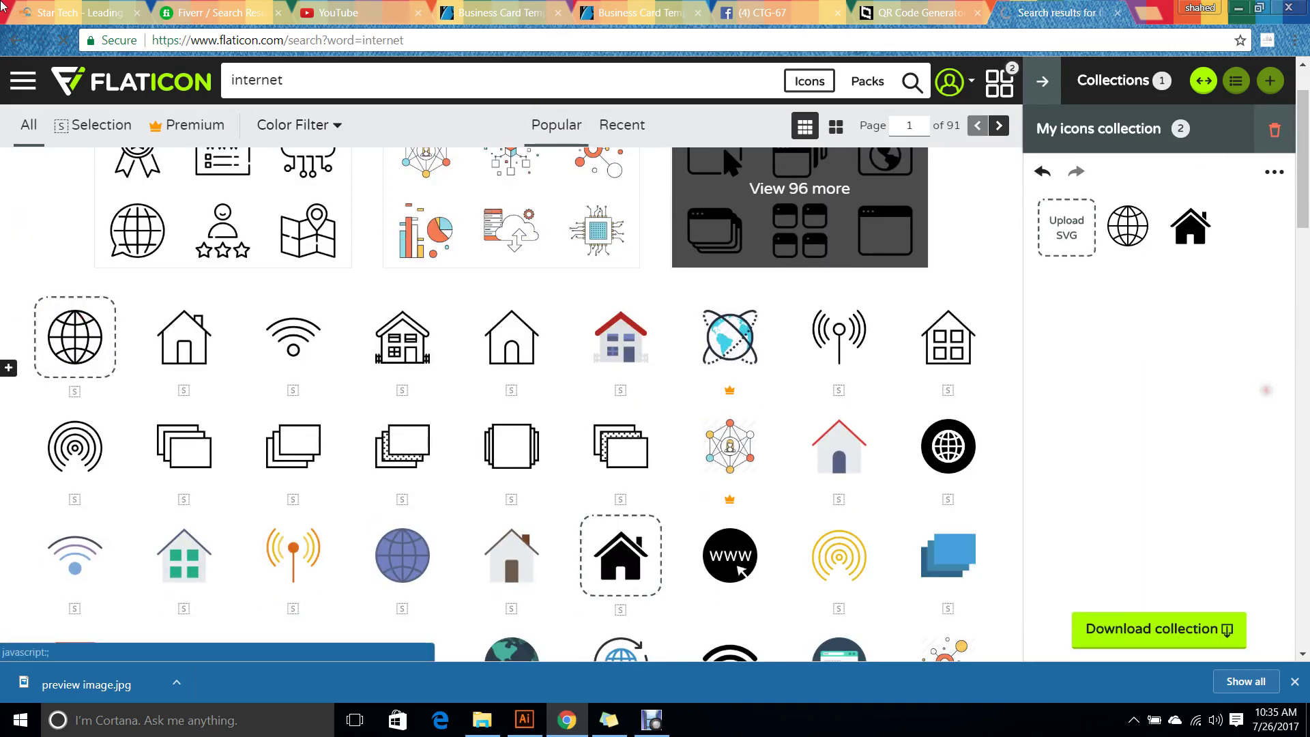
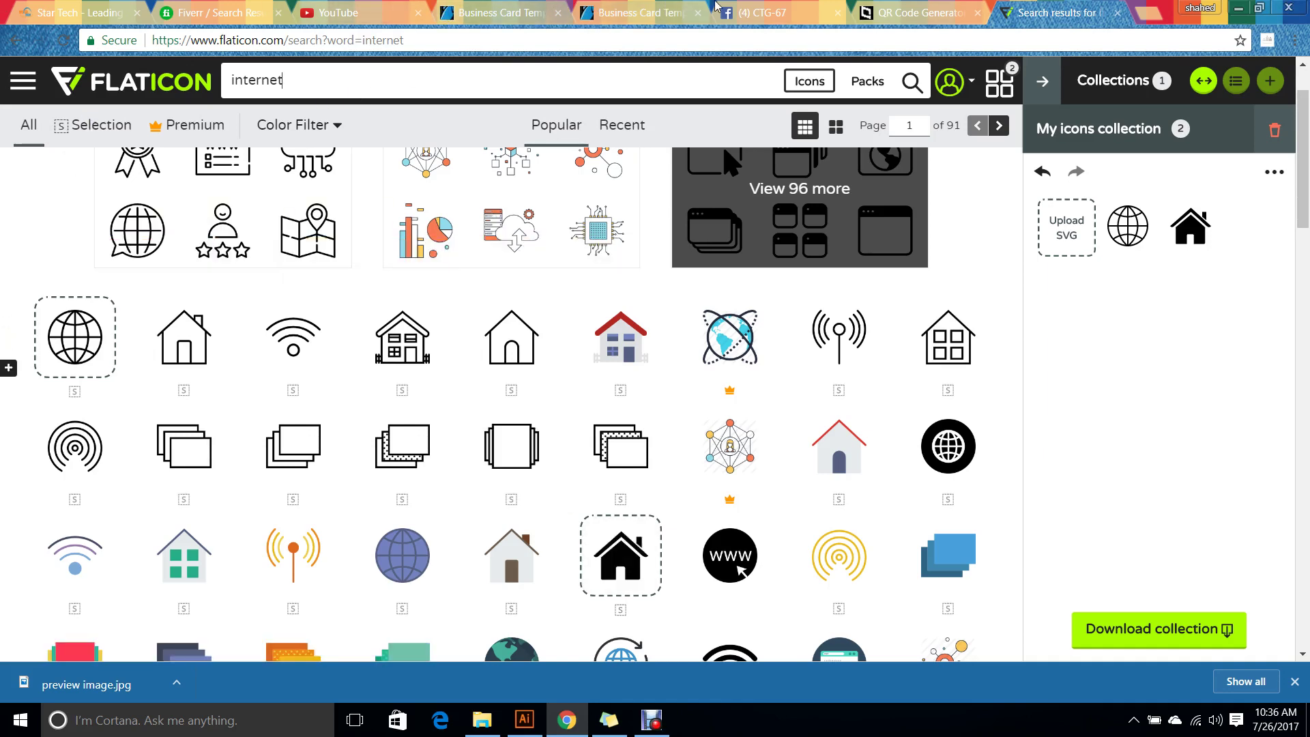
# Search Flaticon for 'phone' and add the solid phone receiver icon to the collection.
pyautogui.click(428, 82)
pyautogui.moveTo(355, 87); pyautogui.dragTo(225, 86)
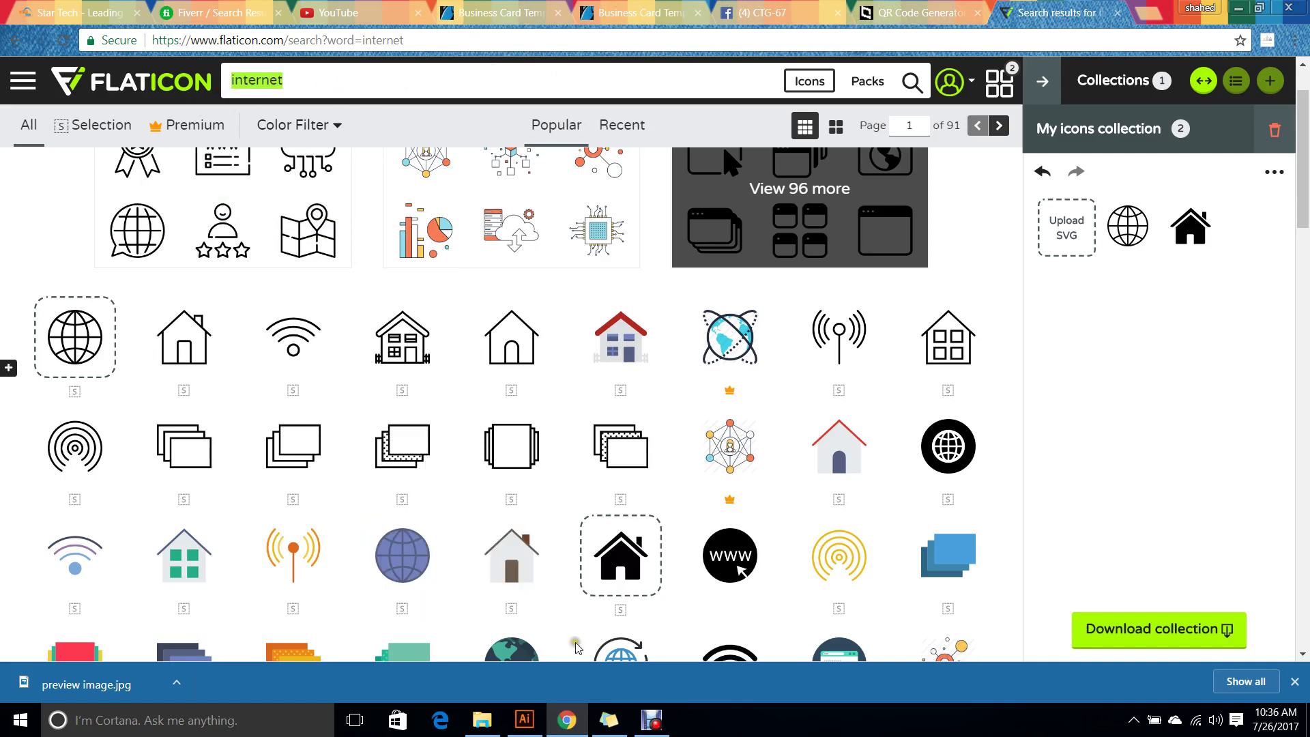
pyautogui.click(537, 724)
pyautogui.click(538, 724)
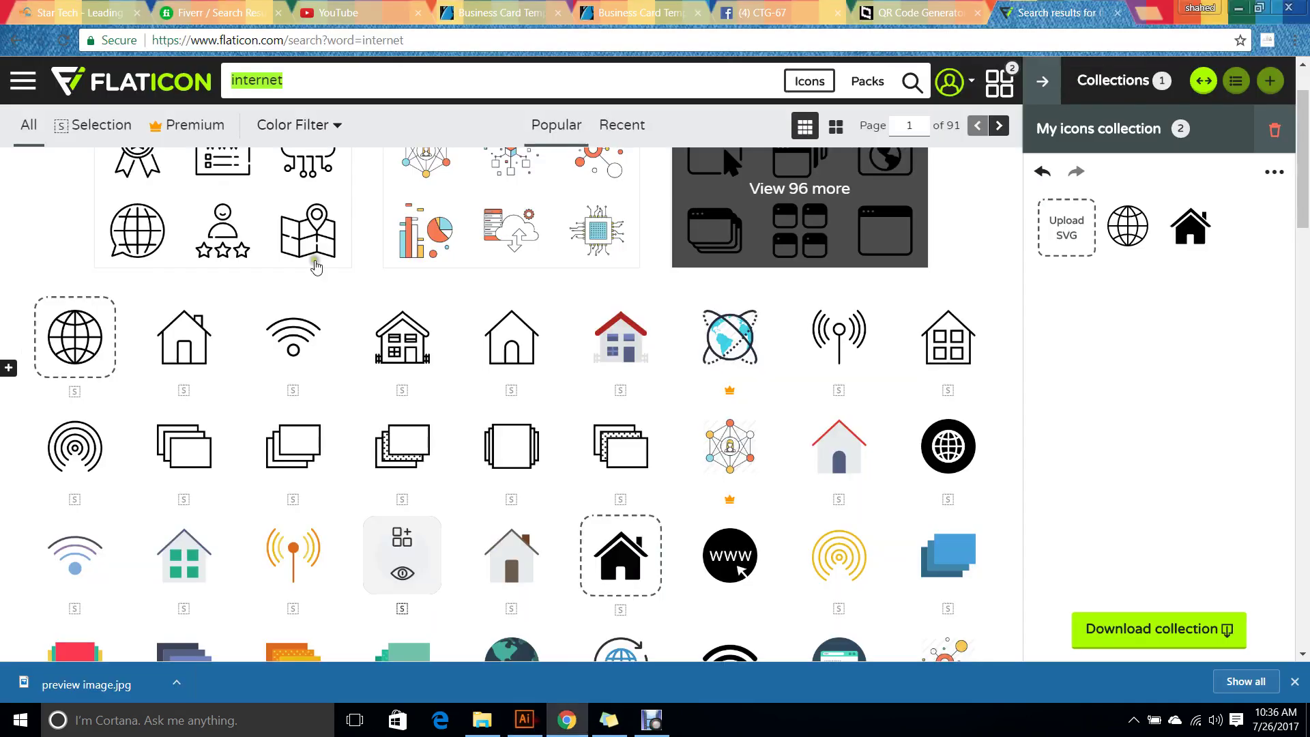
pyautogui.write('phone')
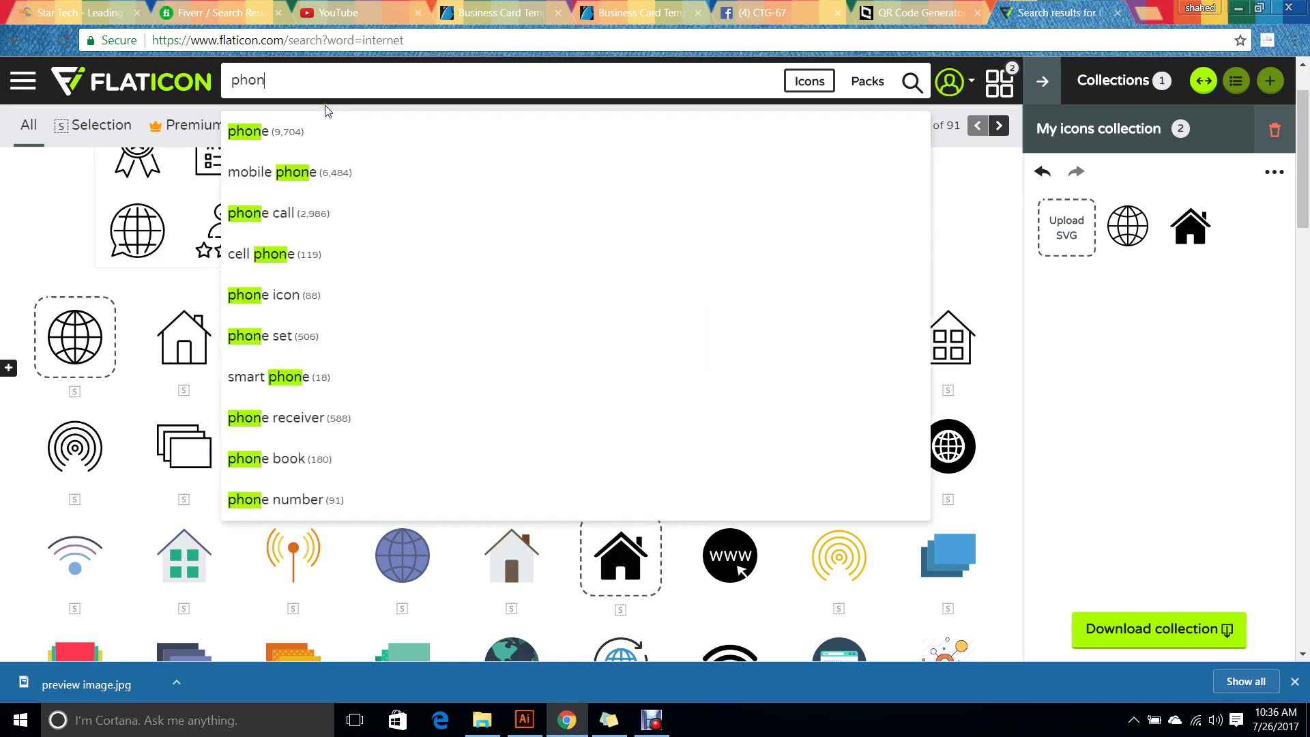
pyautogui.click(424, 145)
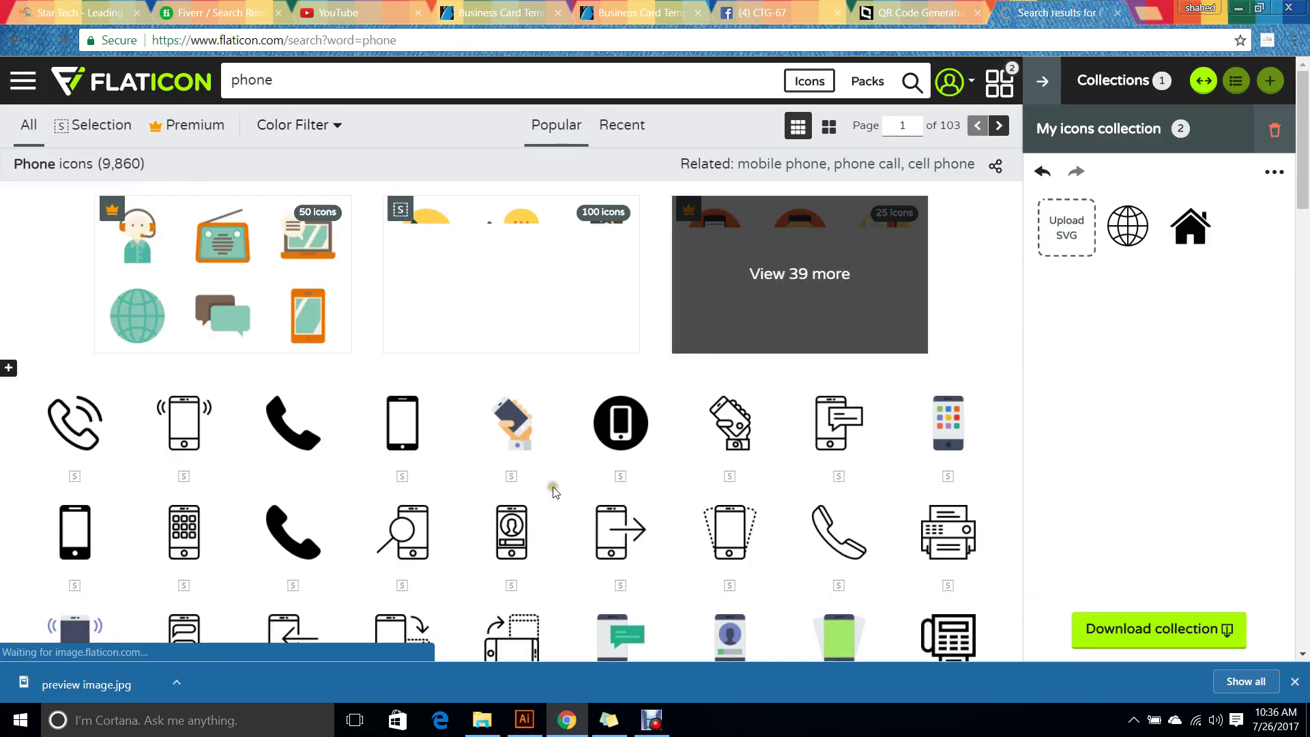
pyautogui.scroll(-2, 550, 488)
pyautogui.click(526, 732)
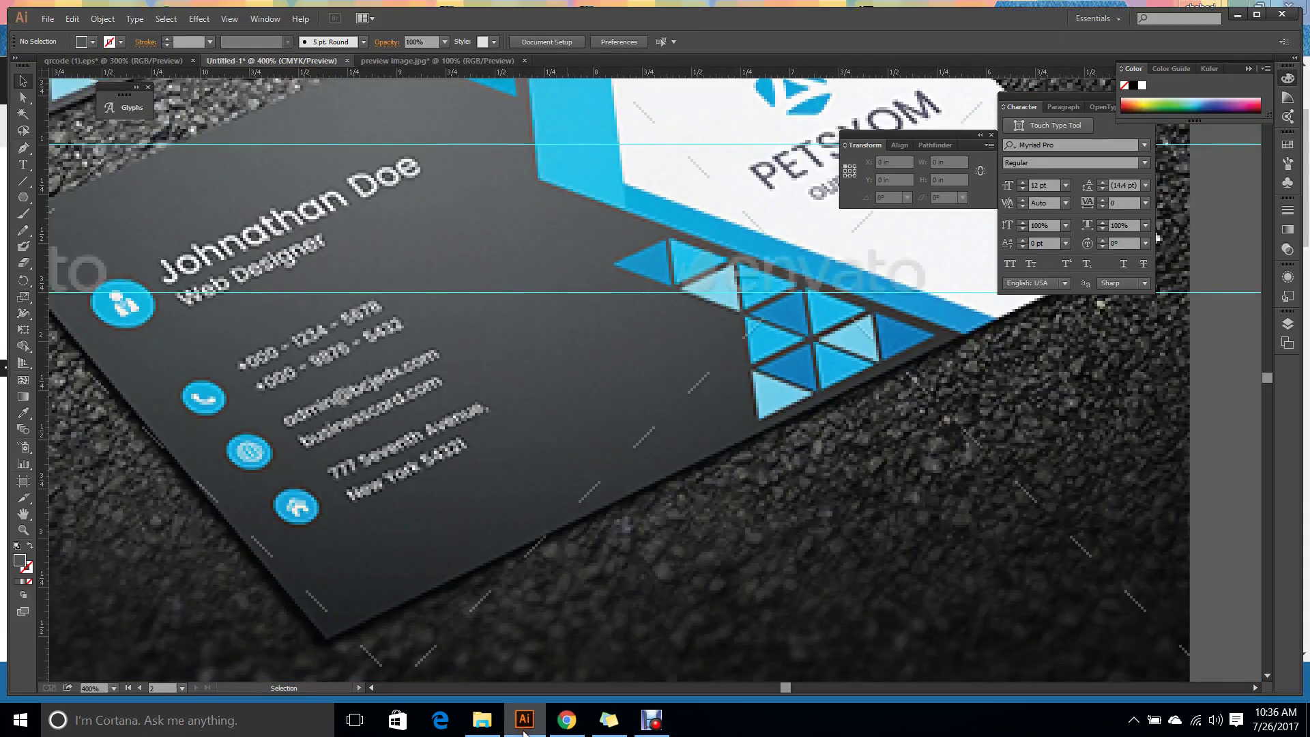
pyautogui.click(524, 724)
pyautogui.click(312, 257)
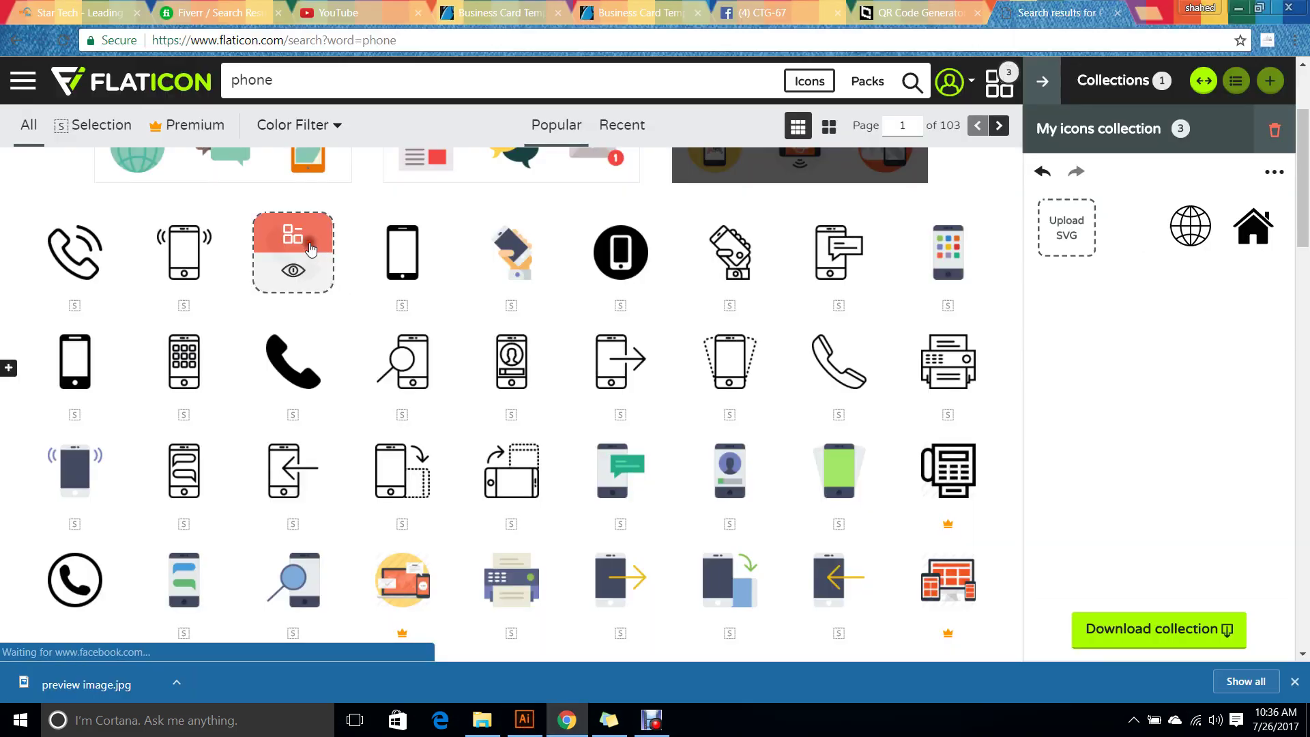
# Add the solid man silhouette from a 'man' search and download the four-icon collection as EPS.
pyautogui.click(1209, 641)
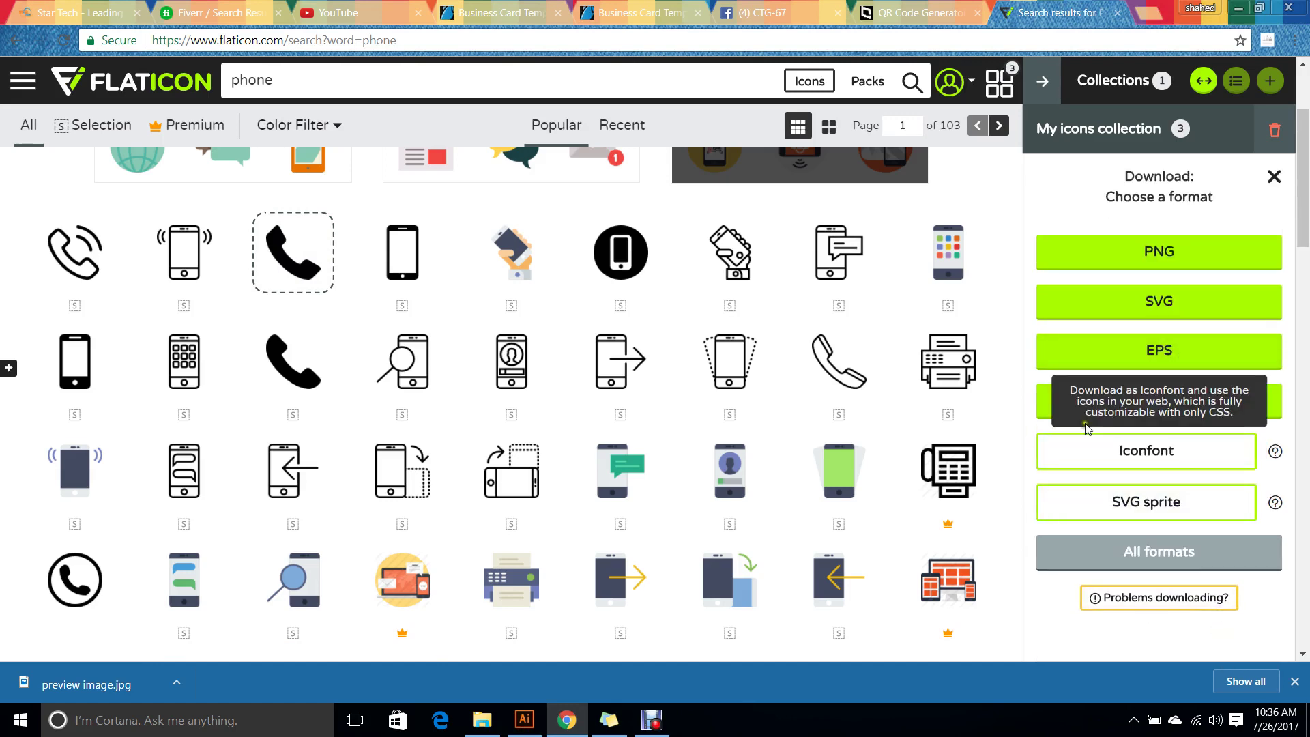
pyautogui.click(1273, 177)
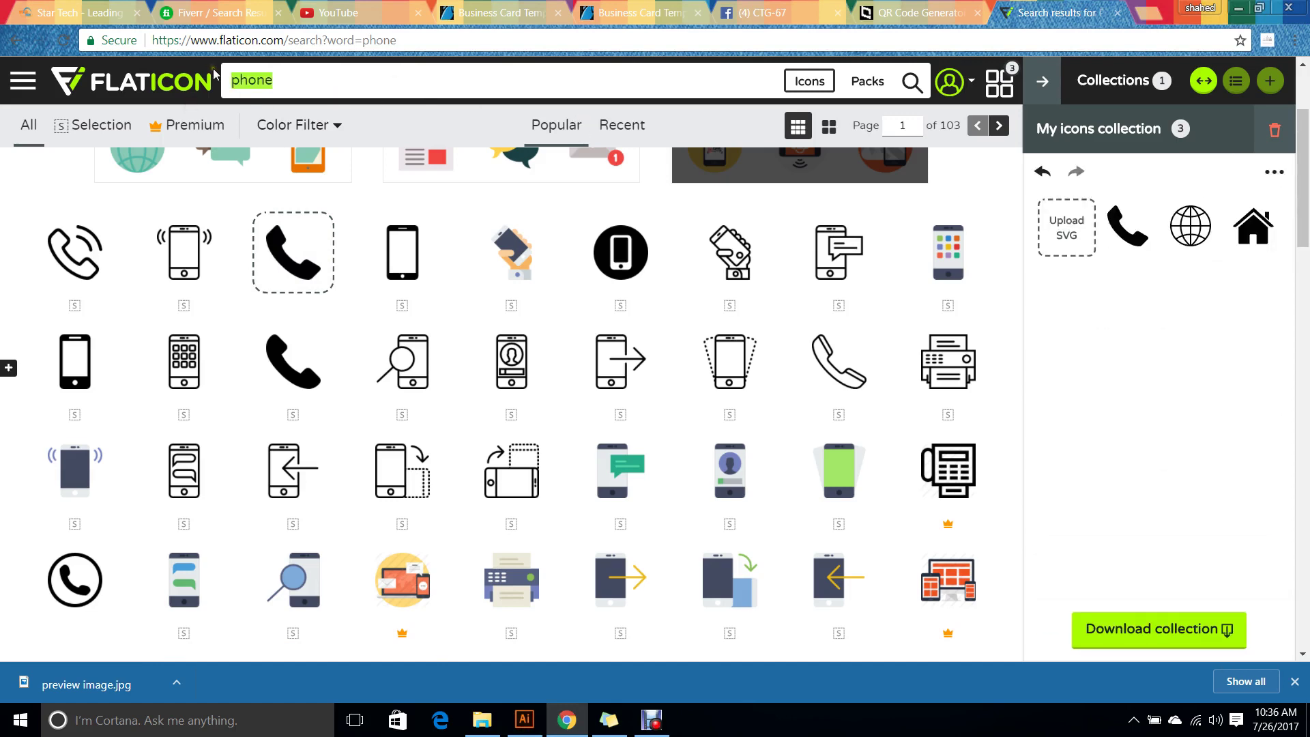
pyautogui.press('Return')
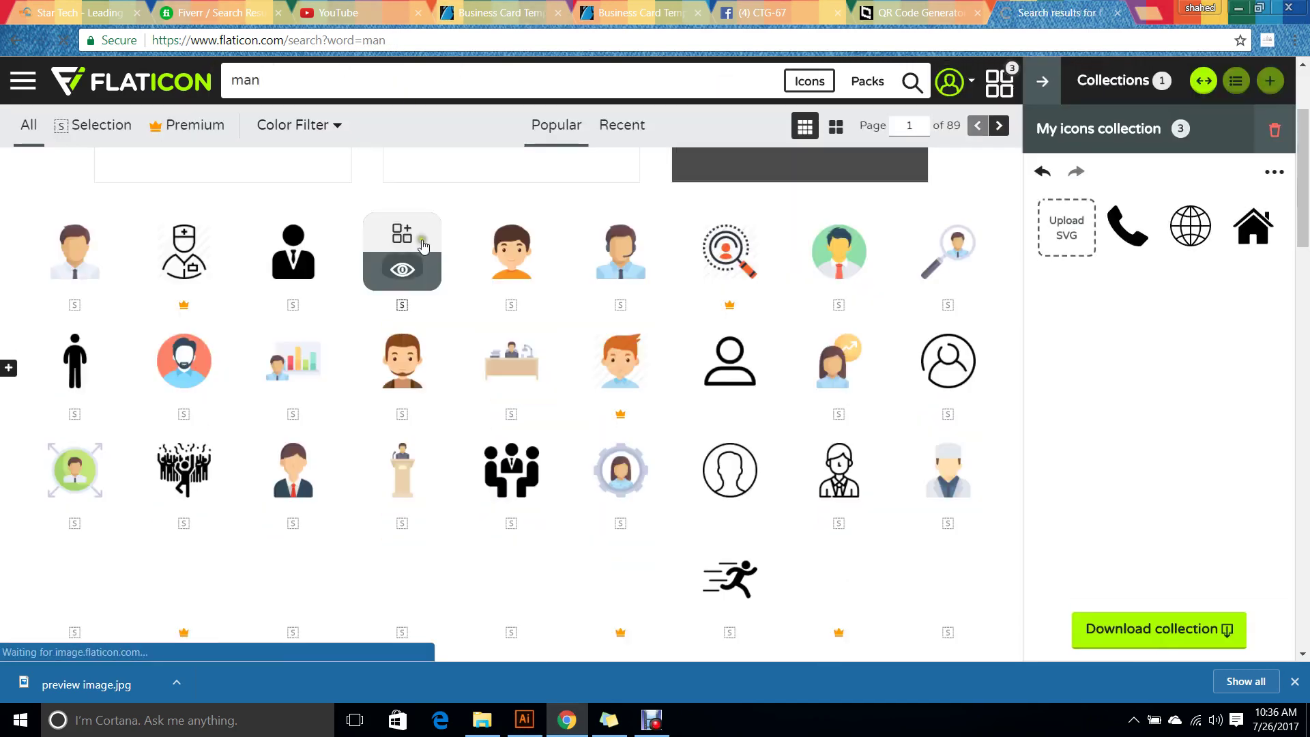
pyautogui.click(423, 245)
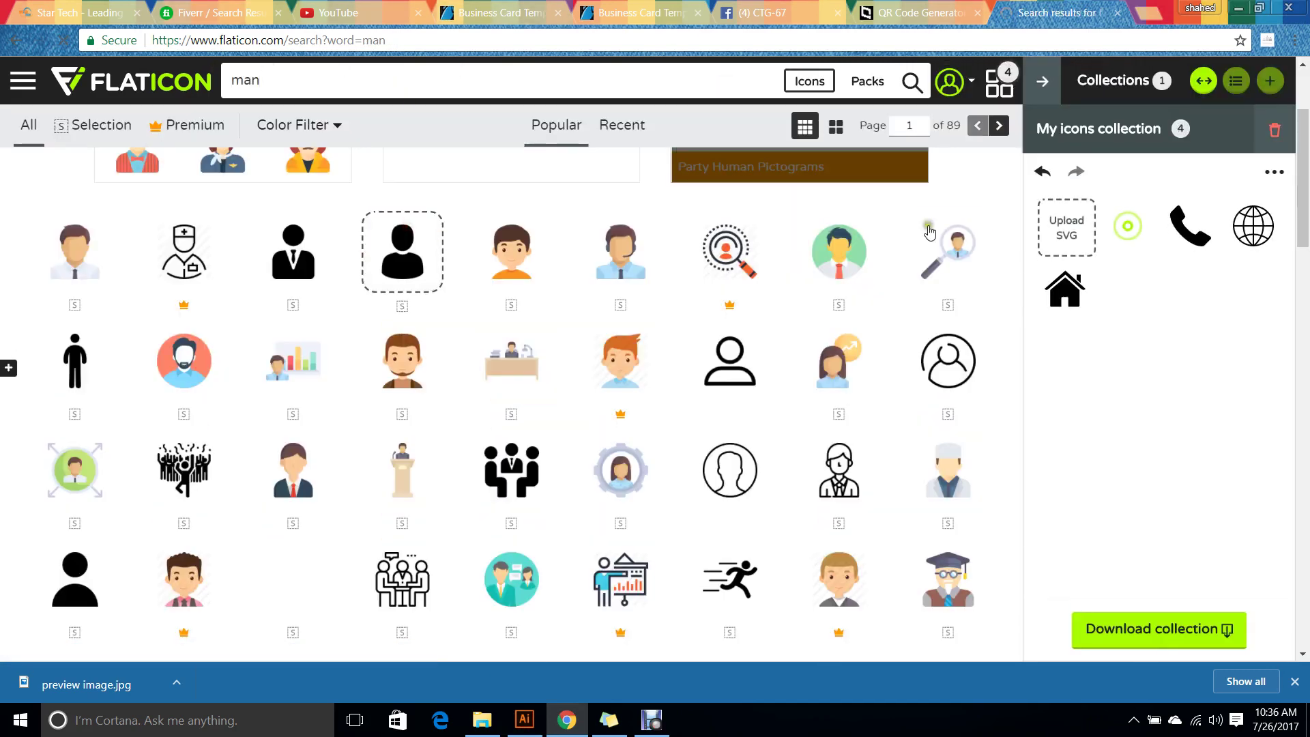
pyautogui.click(1184, 635)
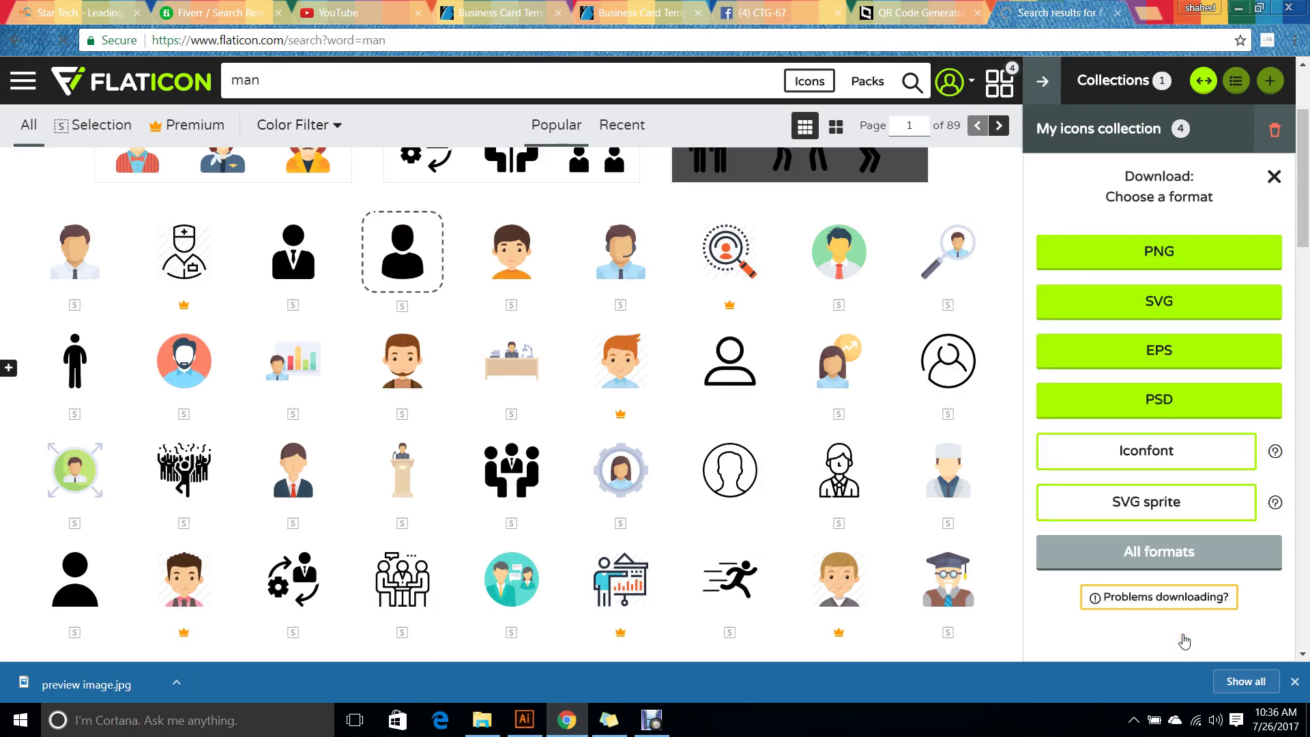
pyautogui.click(1191, 351)
pyautogui.click(839, 345)
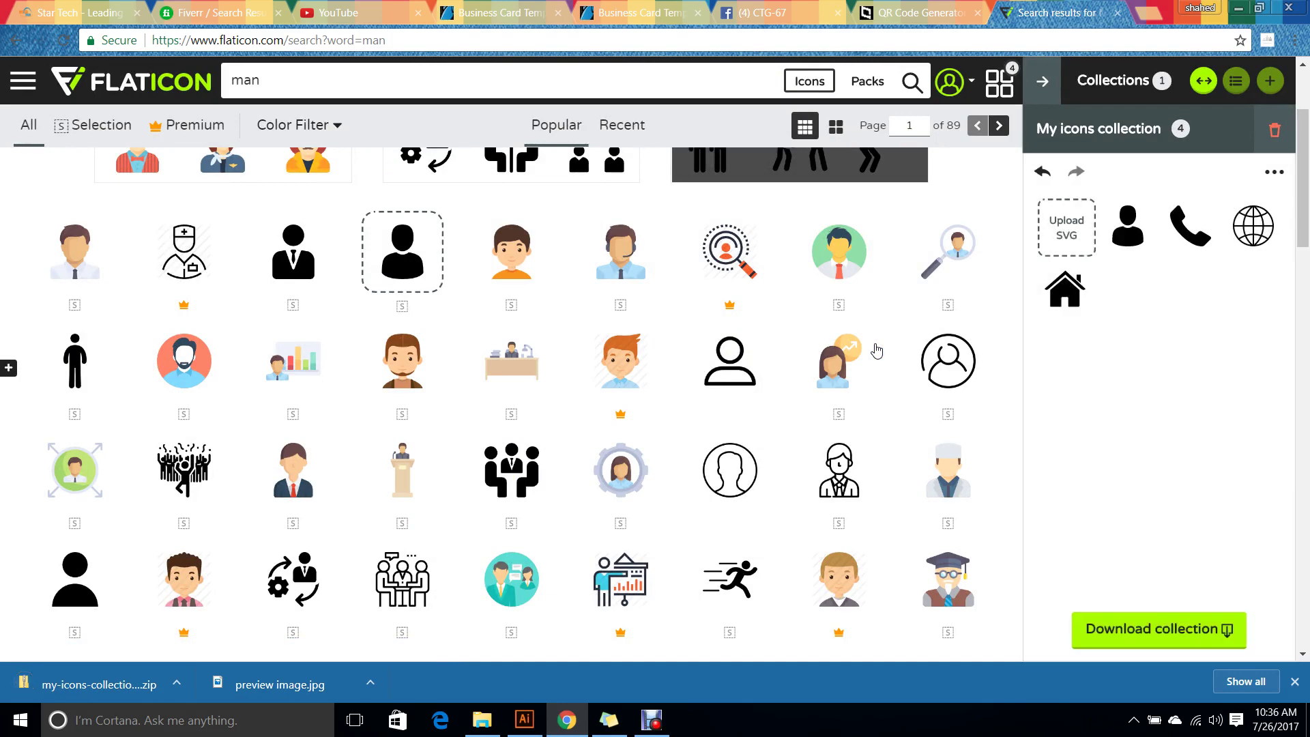
# Show the downloaded zip in its folder, extract it, and open the eps folder.
pyautogui.click(178, 684)
pyautogui.click(228, 623)
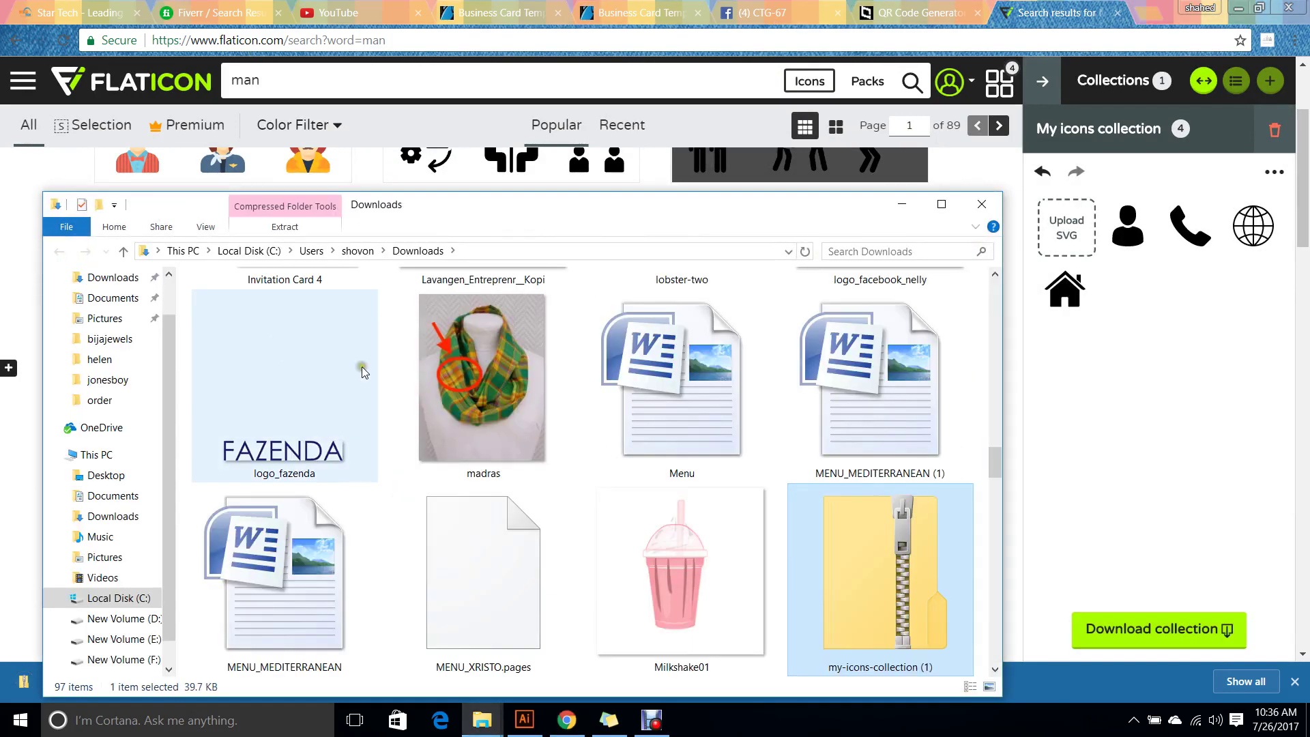
pyautogui.rightClick(906, 565)
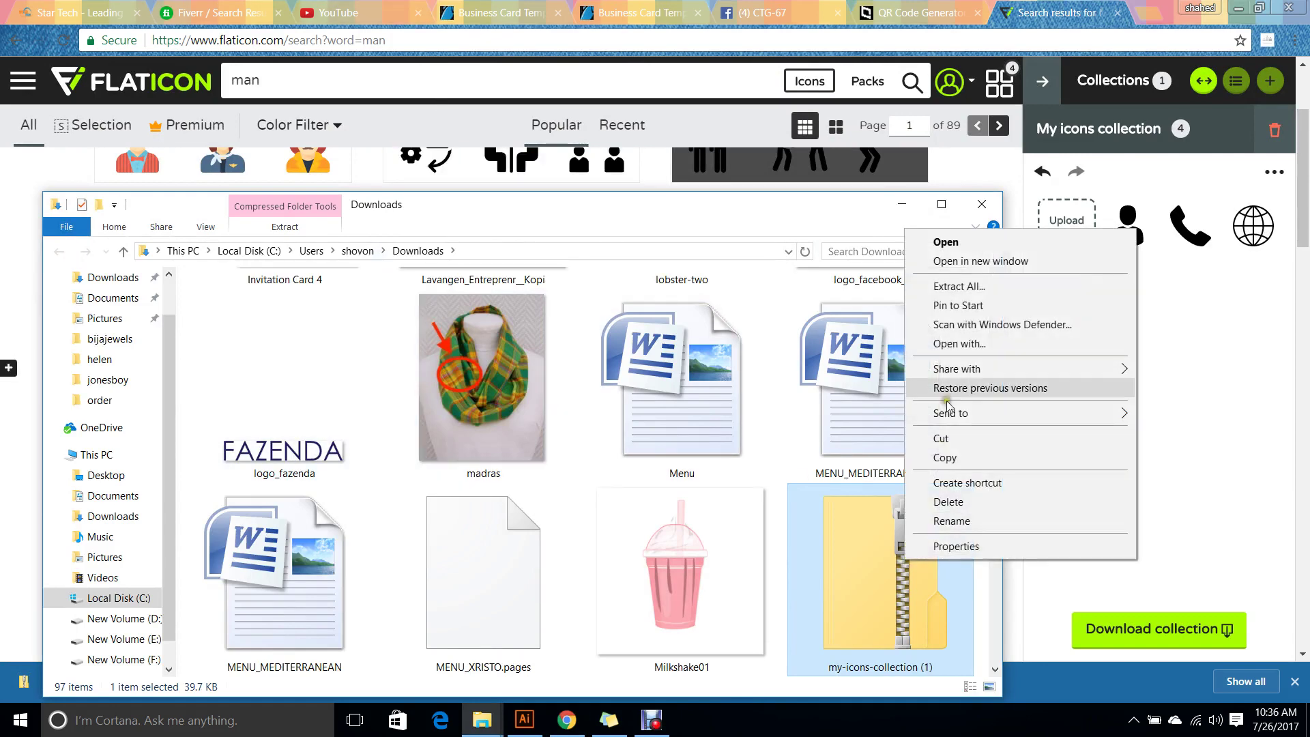
pyautogui.click(984, 284)
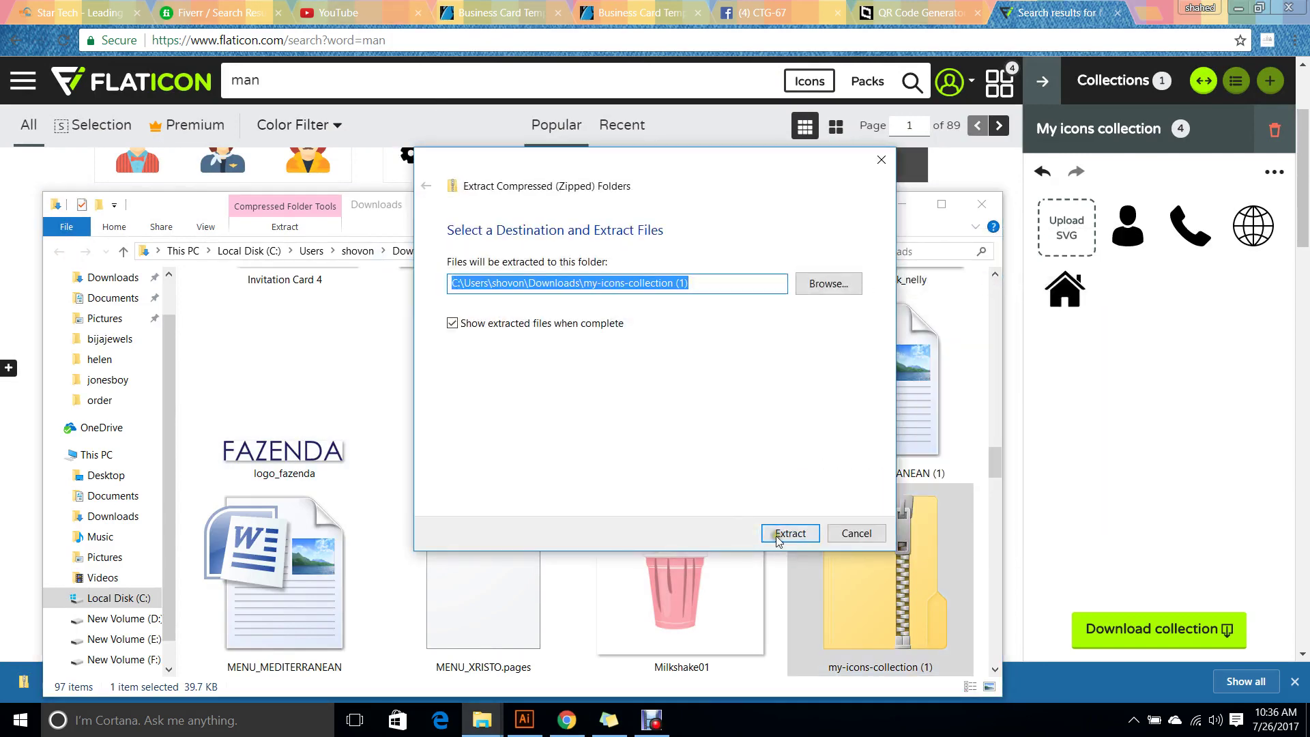
pyautogui.click(790, 533)
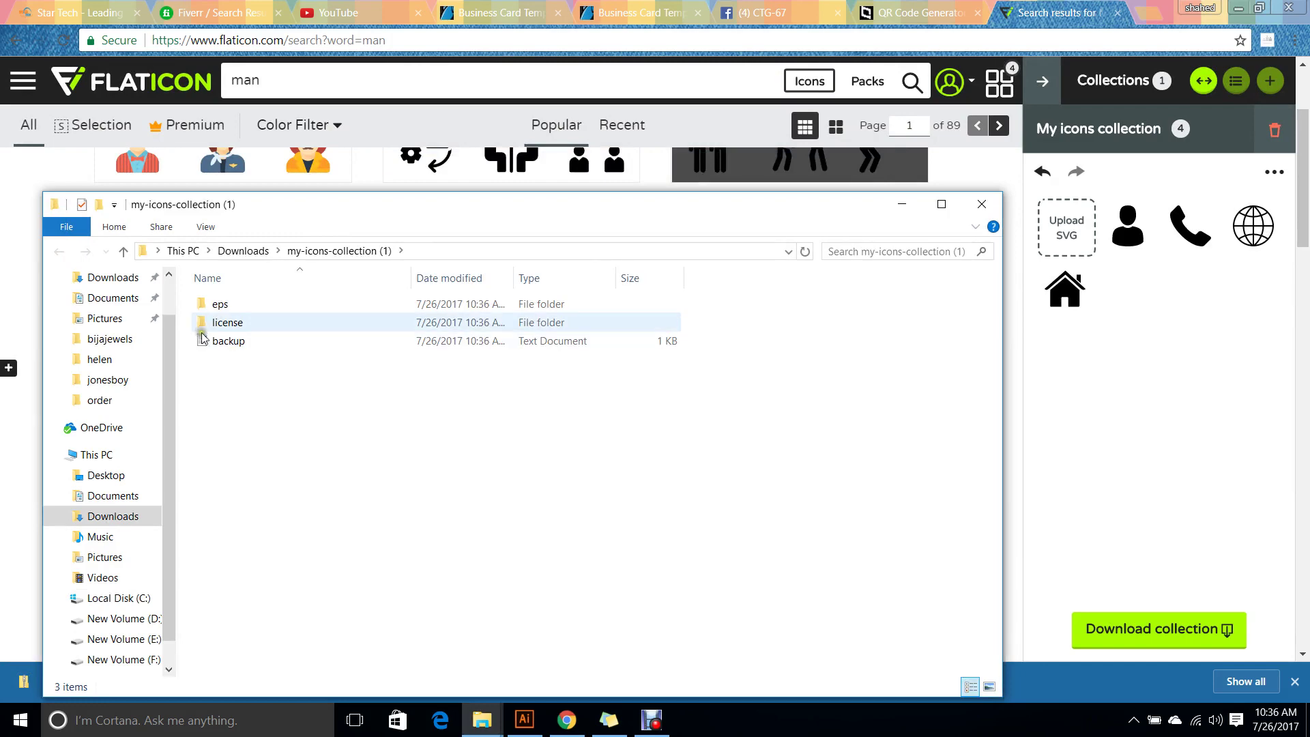
pyautogui.doubleClick(215, 304)
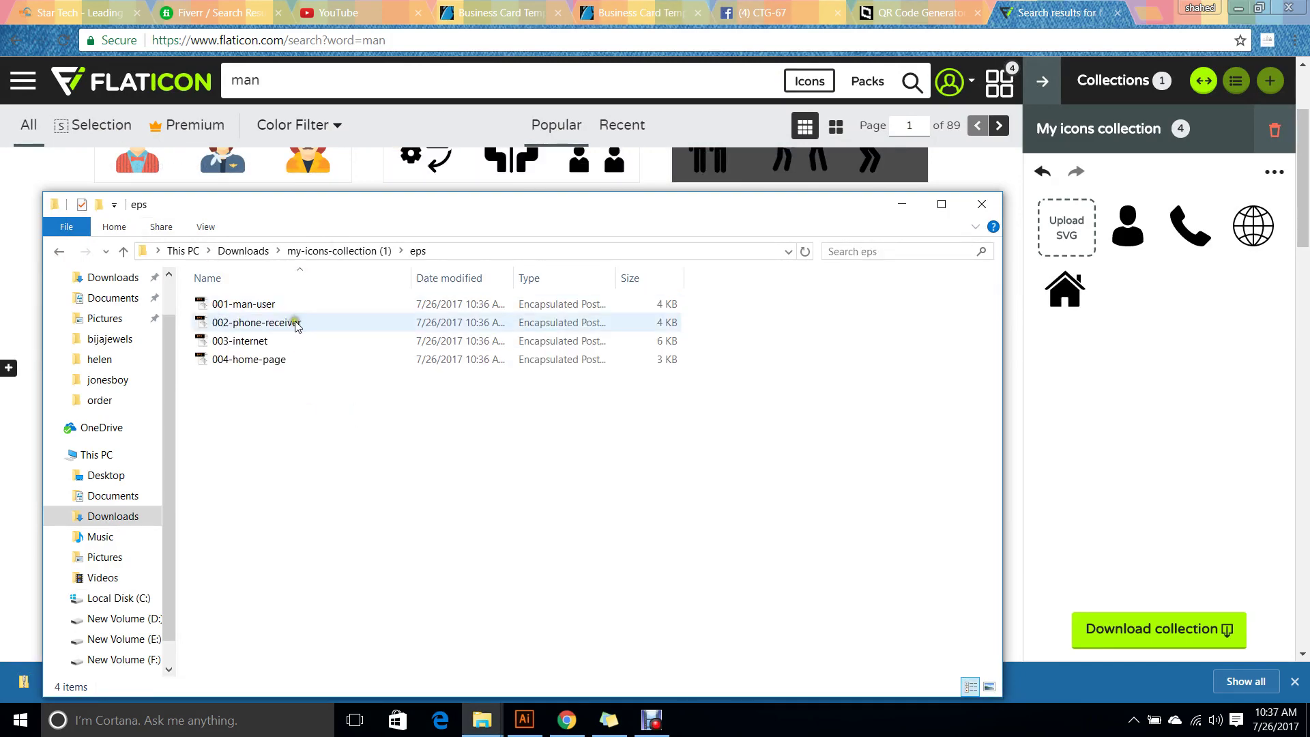
# Open 001-man-user, 002-phone-receiver, 003-internet and 004-home-page in Illustrator.
pyautogui.doubleClick(295, 304)
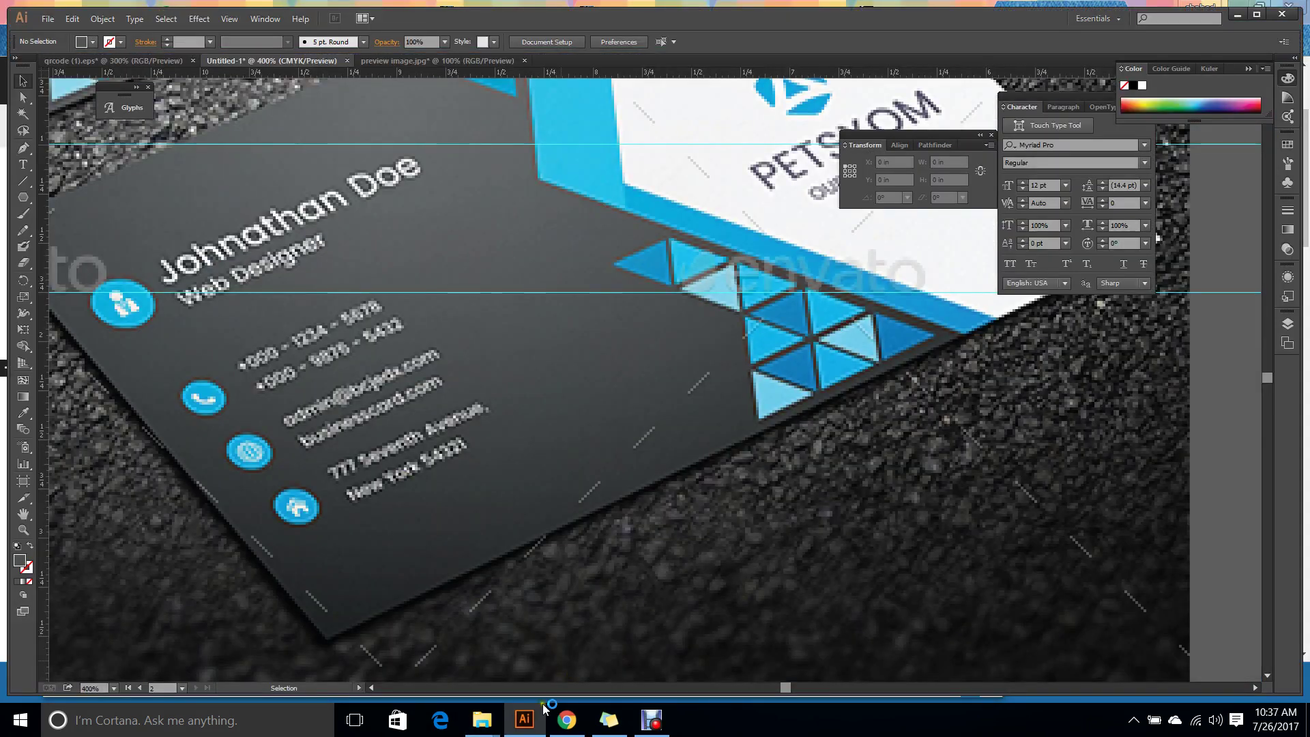
pyautogui.moveTo(482, 720)
pyautogui.click(666, 652)
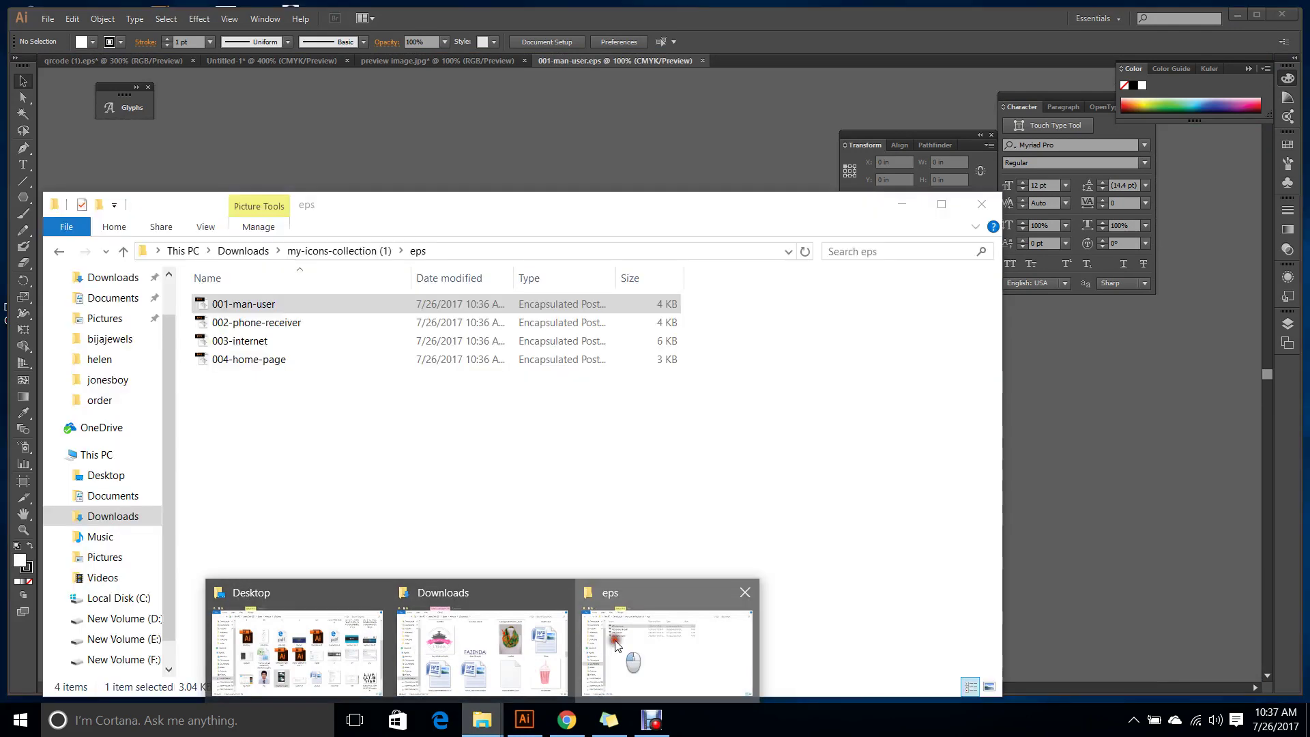
pyautogui.doubleClick(293, 323)
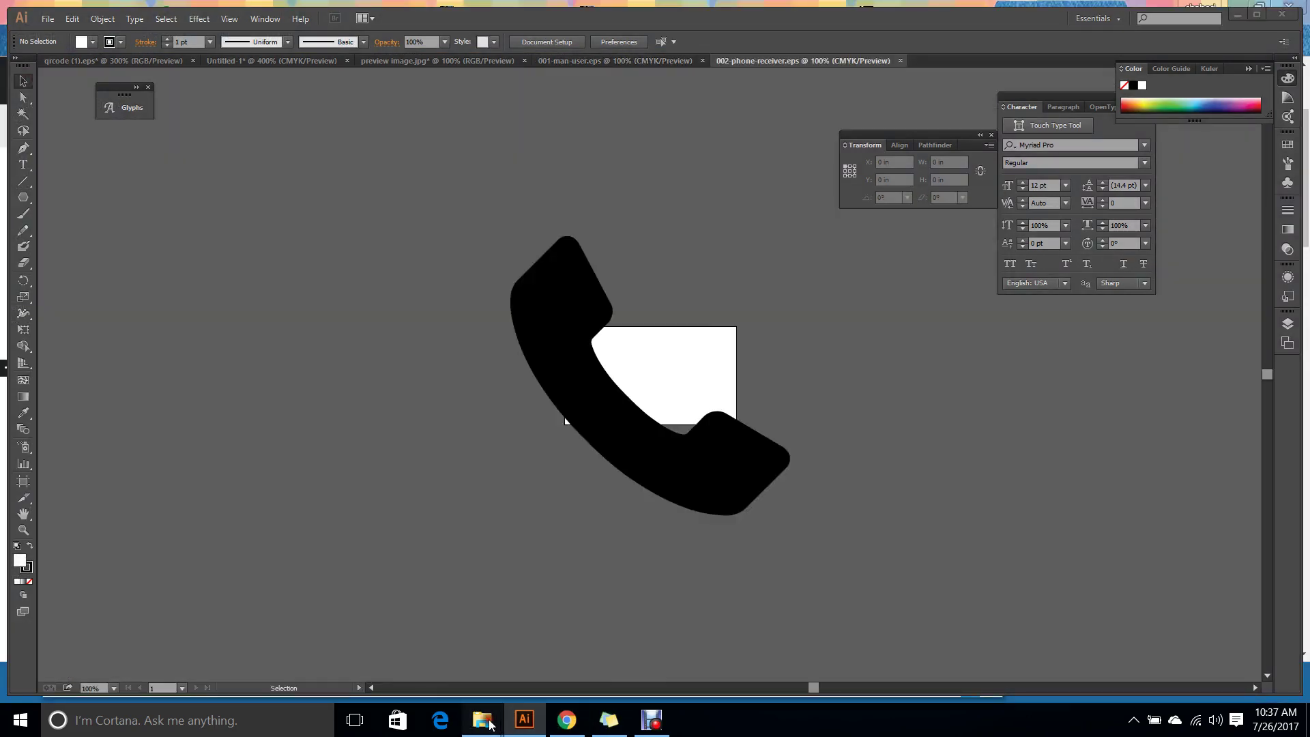
pyautogui.click(482, 648)
pyautogui.moveTo(482, 719)
pyautogui.click(667, 649)
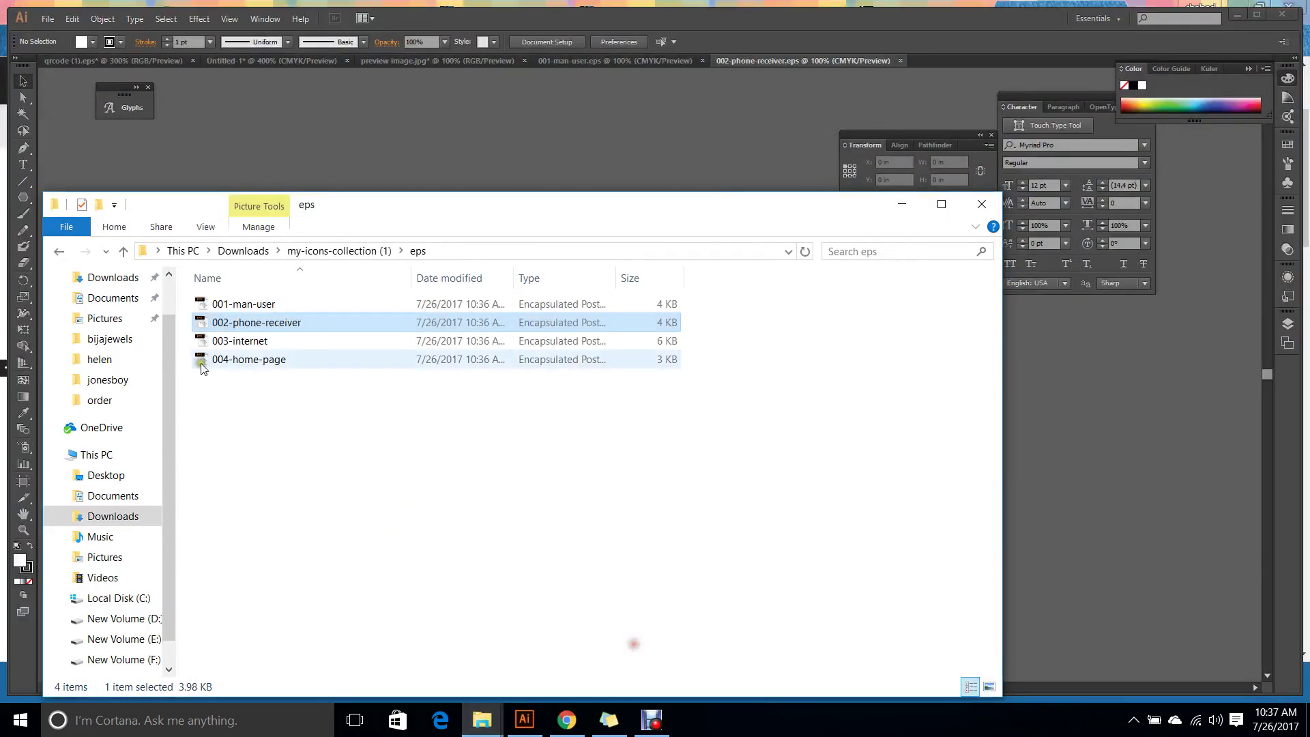
pyautogui.doubleClick(239, 341)
pyautogui.click(667, 649)
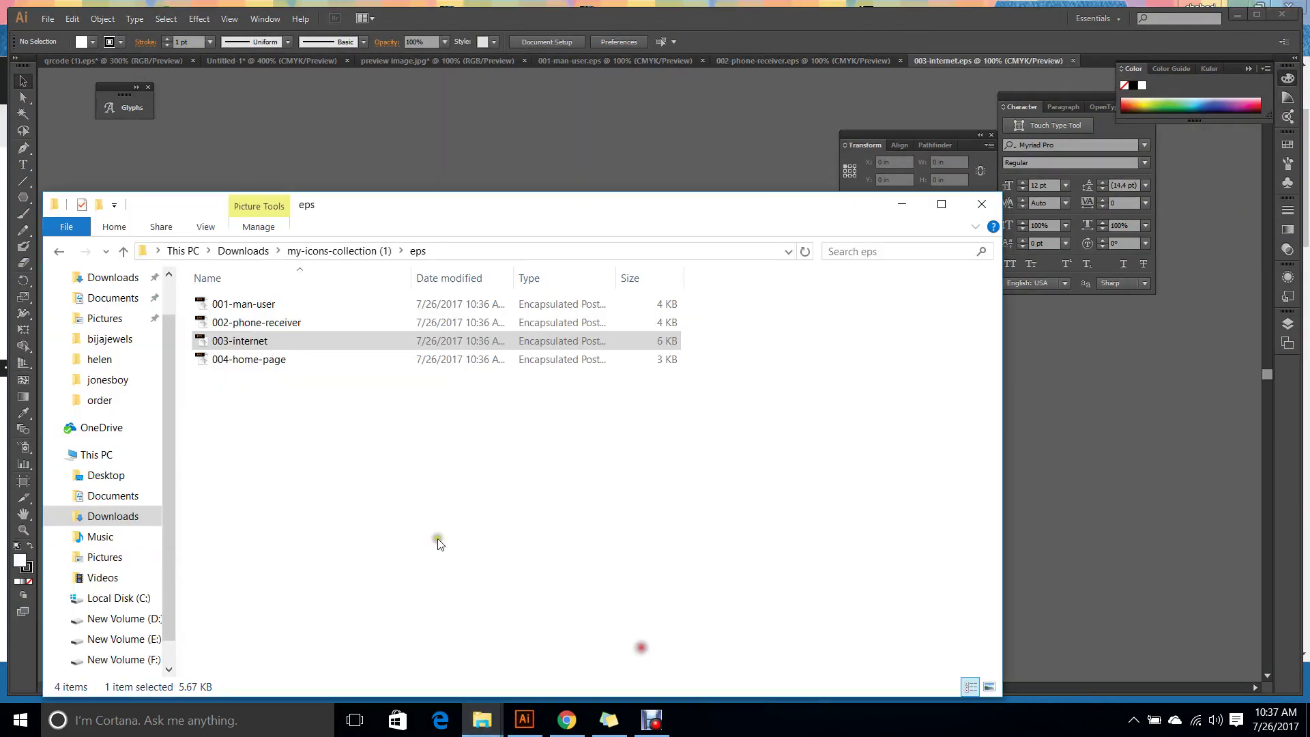
pyautogui.doubleClick(267, 362)
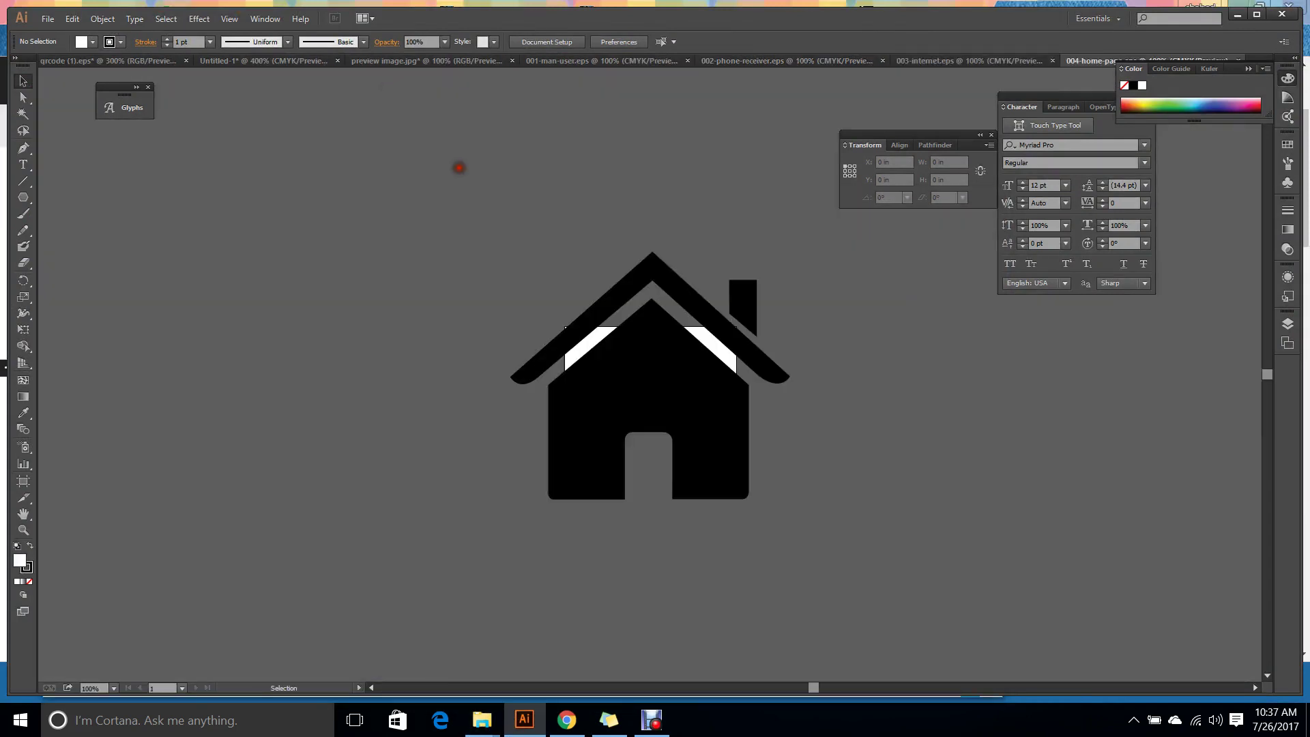
# Move the house icon left and try a cyan fill on it, then undo the change.
pyautogui.click(667, 403)
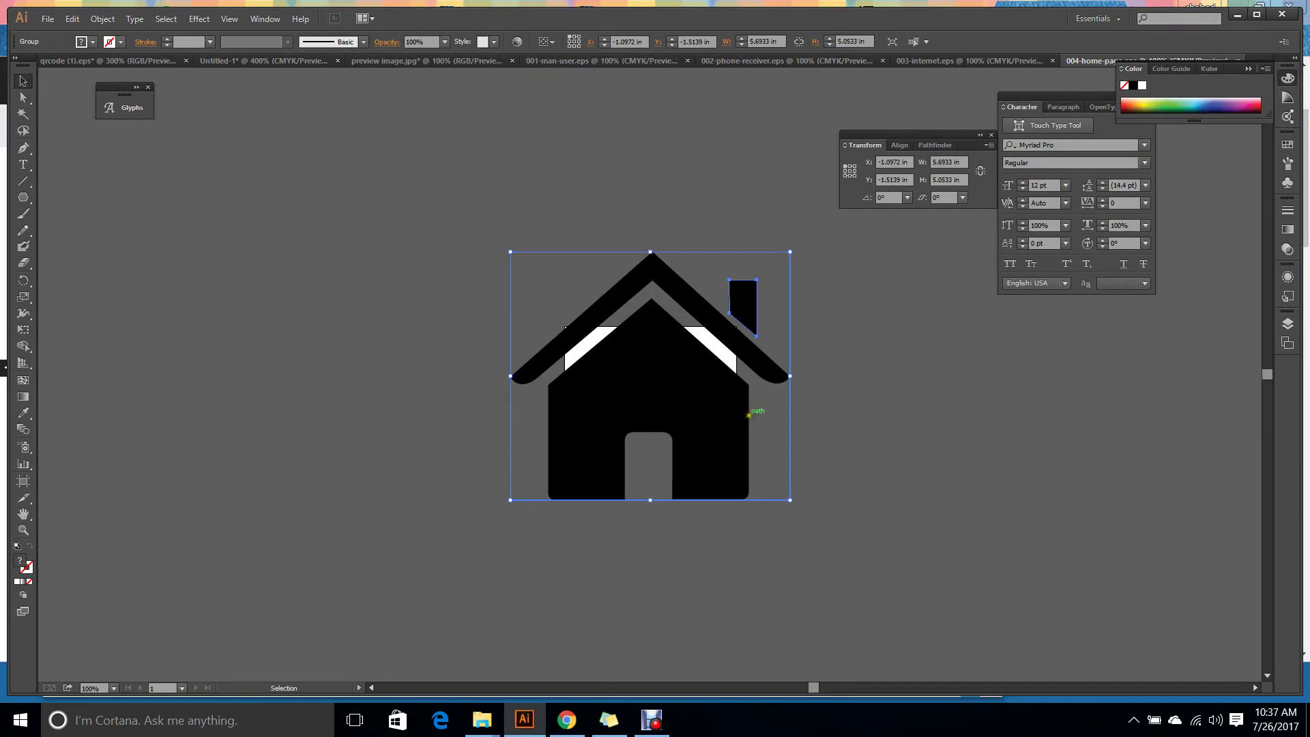
pyautogui.moveTo(701, 411); pyautogui.dragTo(416, 376)
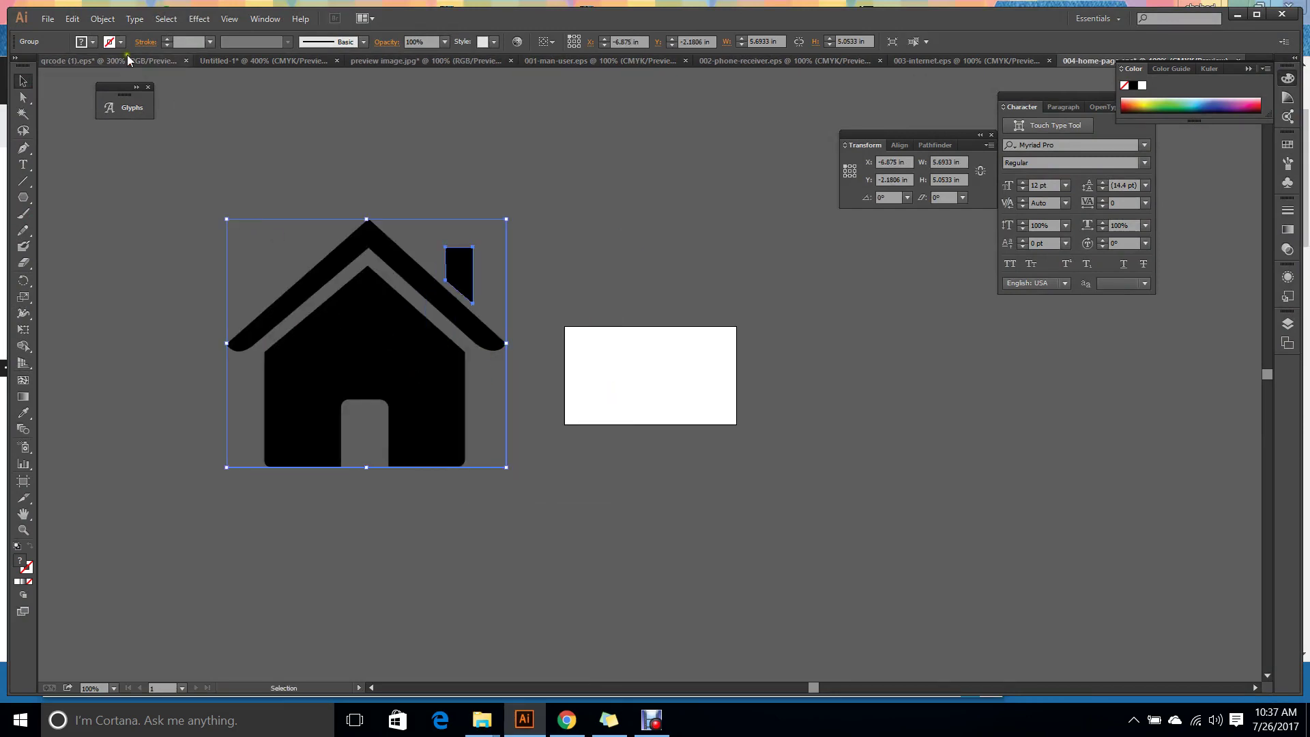
pyautogui.click(93, 42)
pyautogui.doubleClick(23, 565)
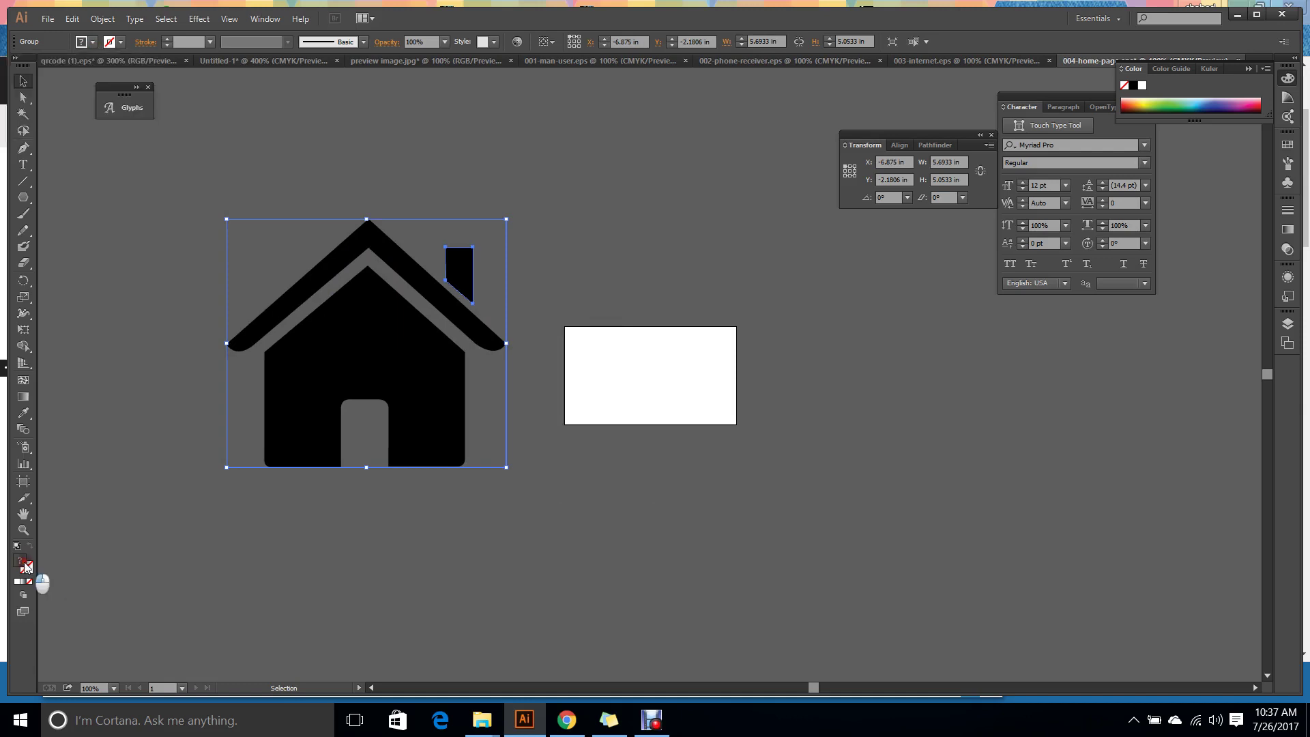
pyautogui.click(661, 355)
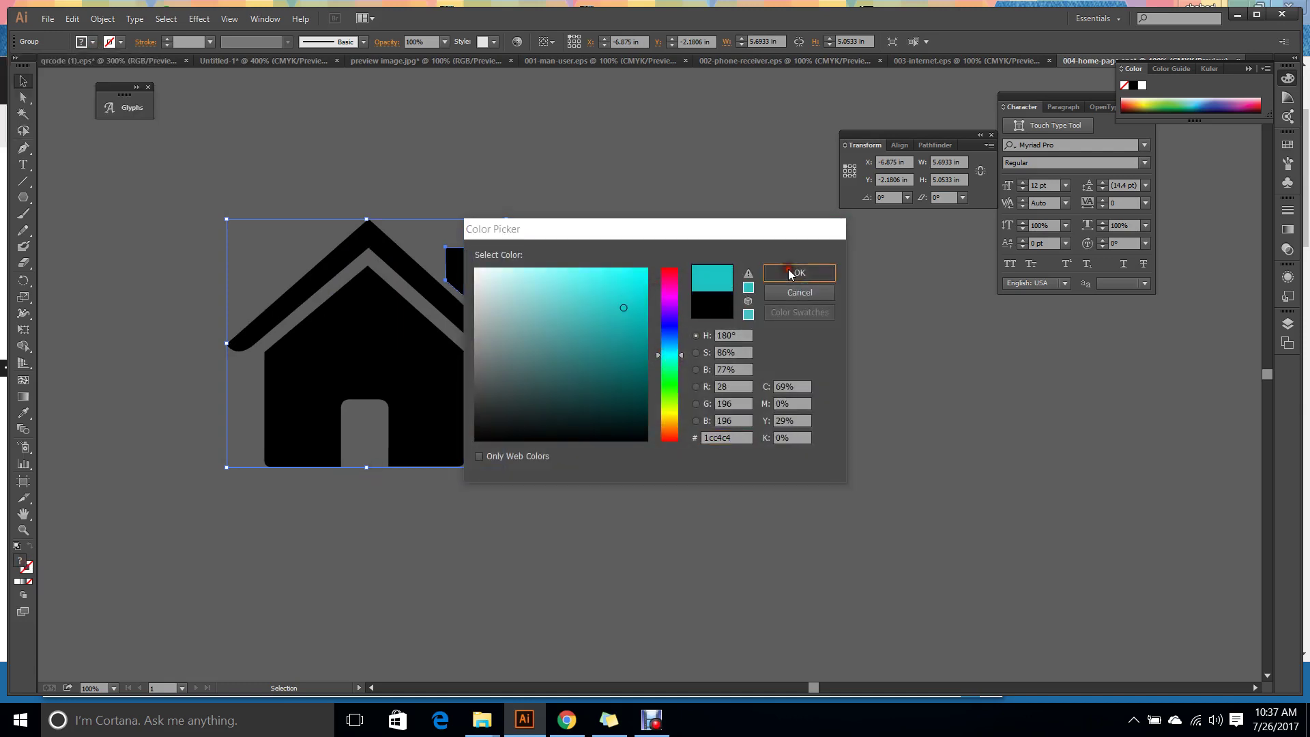
pyautogui.click(789, 275)
pyautogui.hotkey('ctrl', 'z')
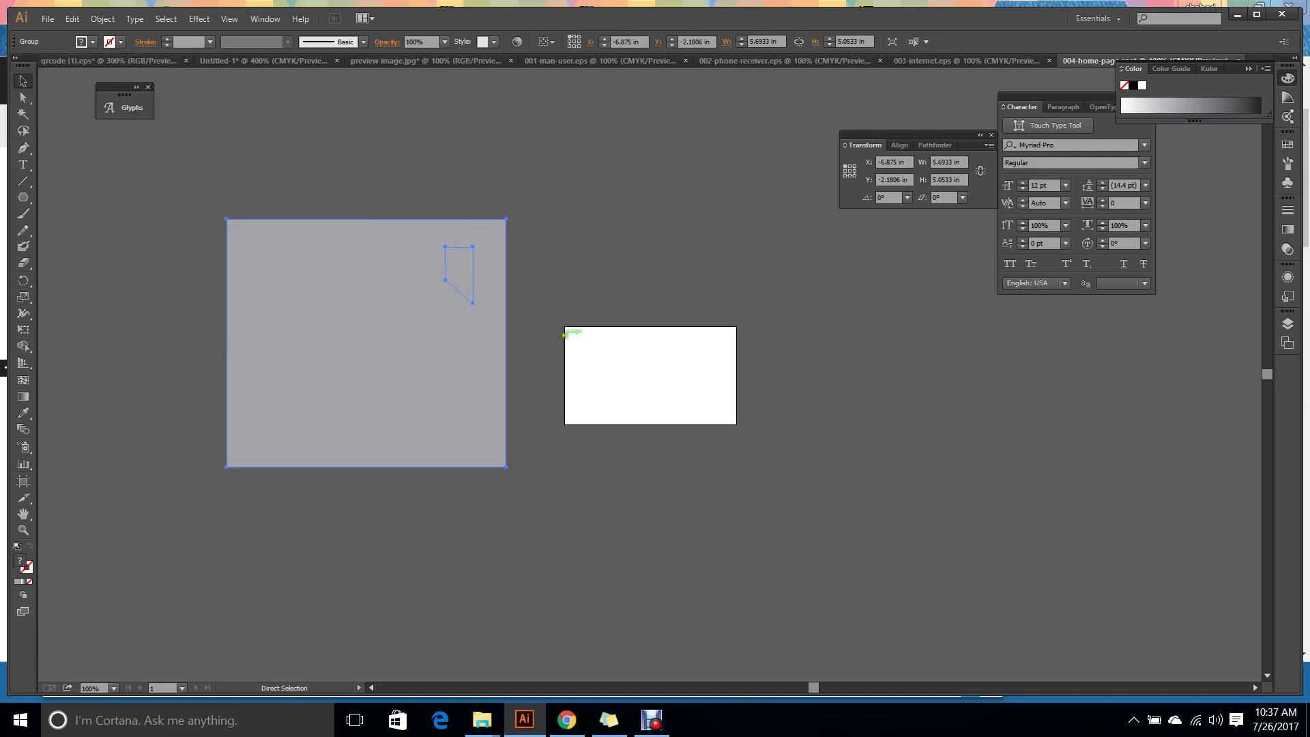
# Ungroup the house artwork, release its clipping mask, and move the empty clipping frame aside.
pyautogui.rightClick(338, 348)
pyautogui.click(424, 433)
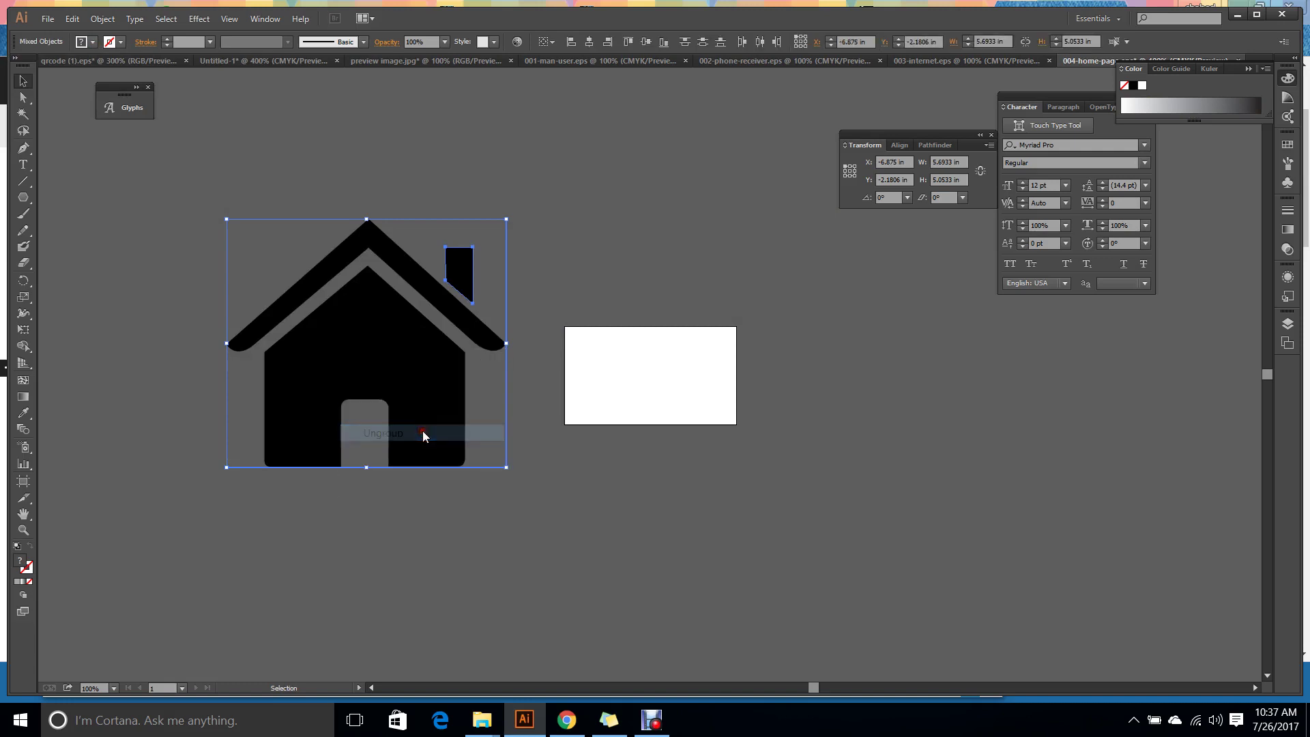
pyautogui.click(441, 542)
pyautogui.click(431, 427)
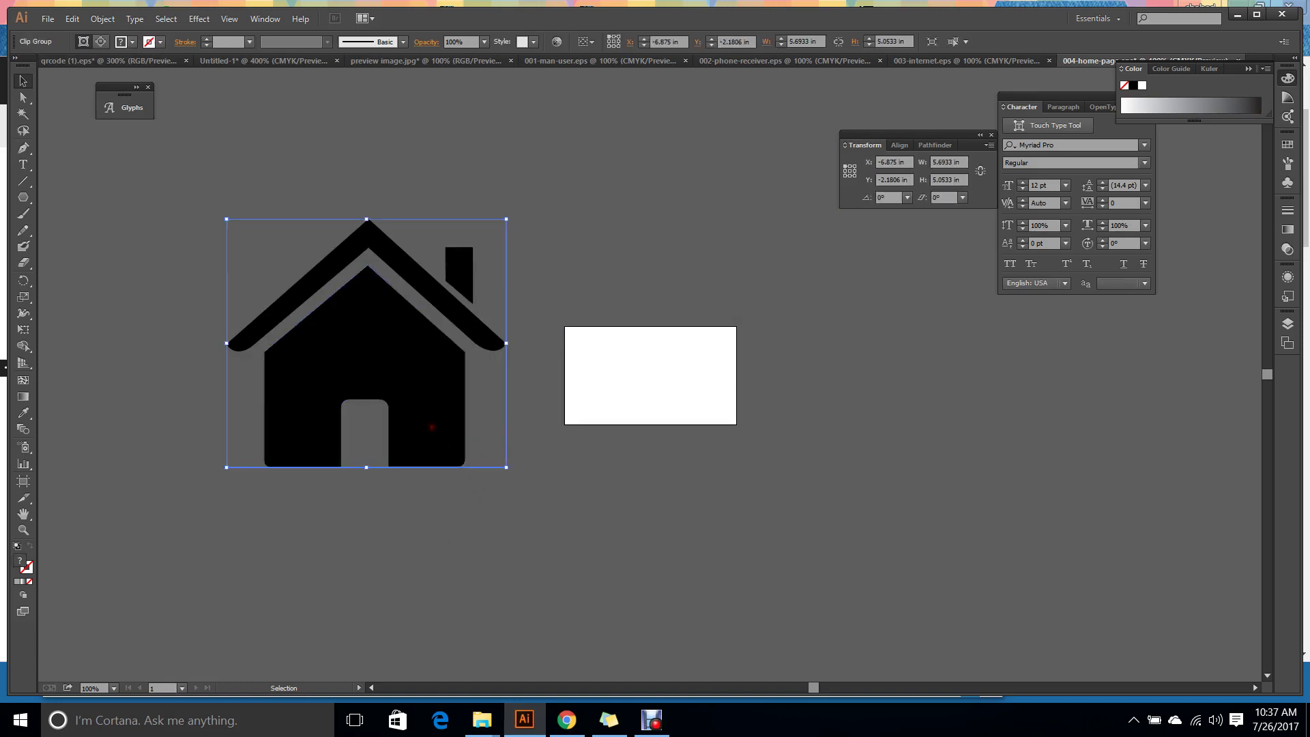
pyautogui.rightClick(431, 426)
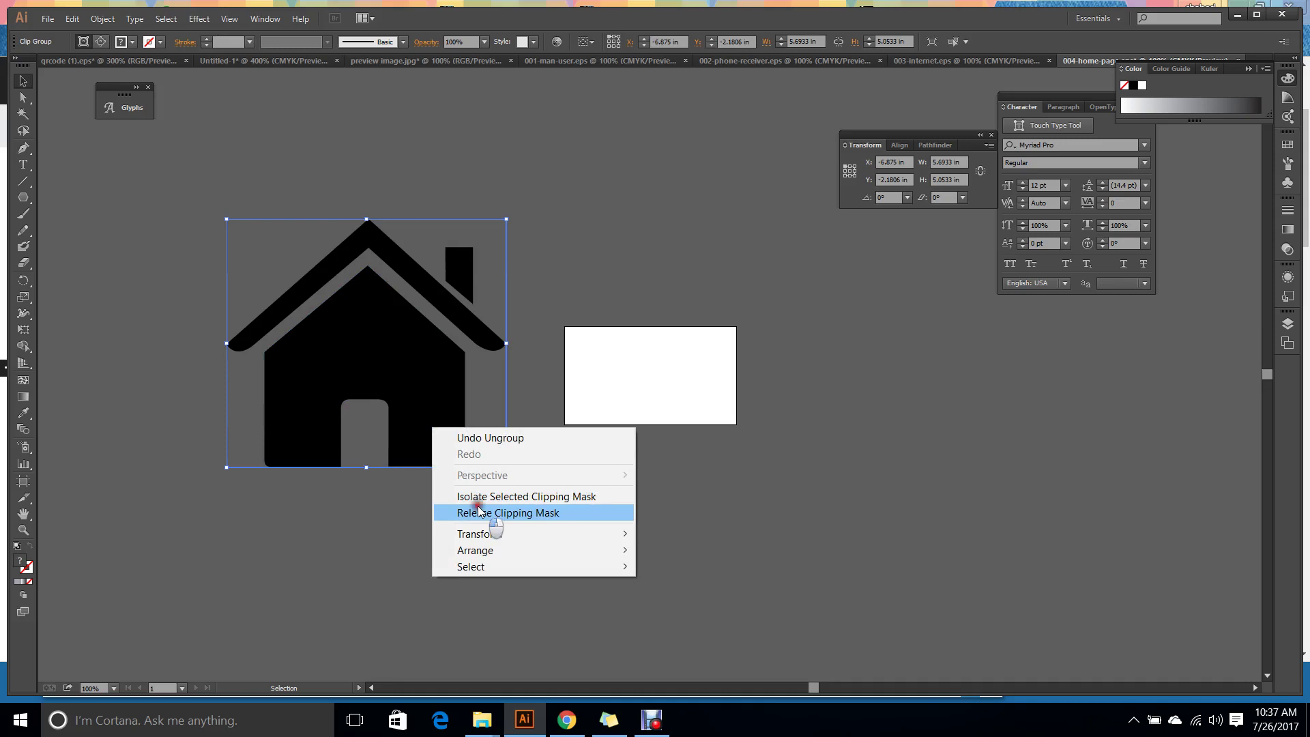
pyautogui.click(480, 512)
pyautogui.click(489, 597)
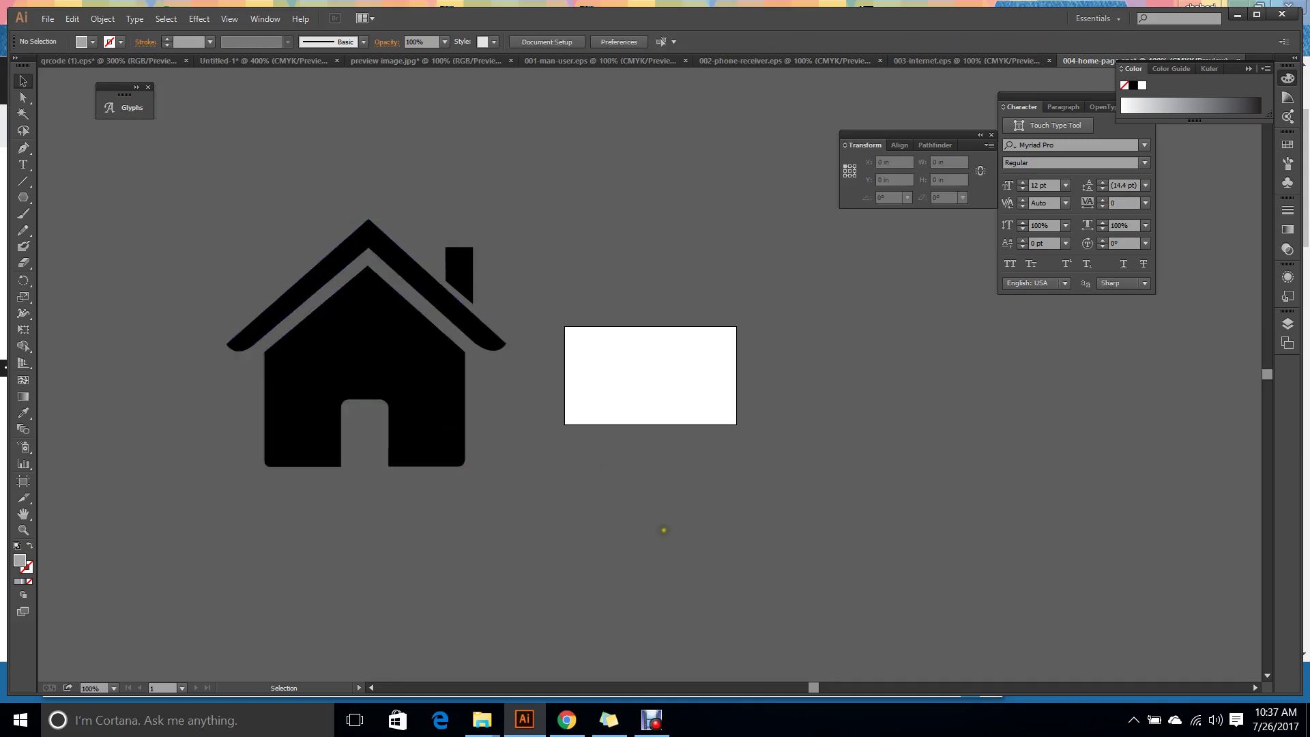
pyautogui.moveTo(511, 471); pyautogui.dragTo(970, 524)
pyautogui.moveTo(208, 189); pyautogui.dragTo(241, 228)
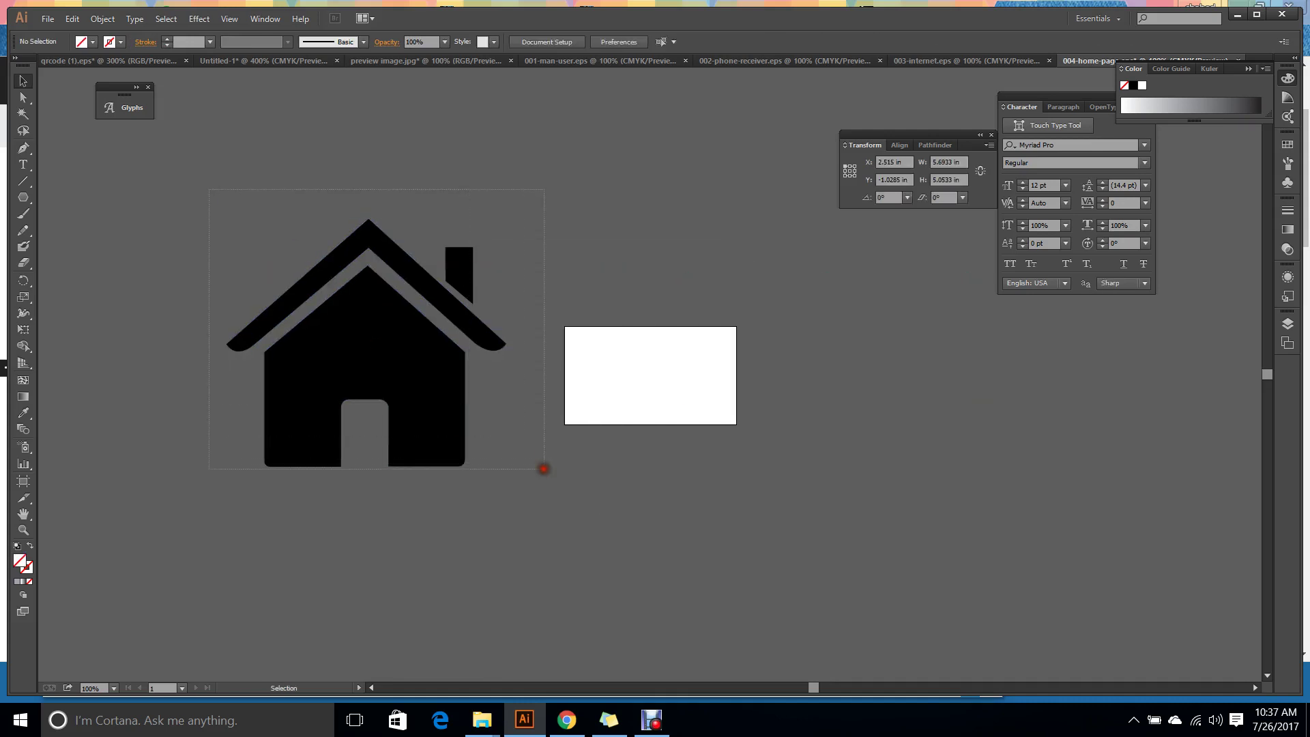
pyautogui.moveTo(544, 469); pyautogui.dragTo(544, 469)
# Reselect the house compound path and group it with Ctrl+G.
pyautogui.rightClick(376, 338)
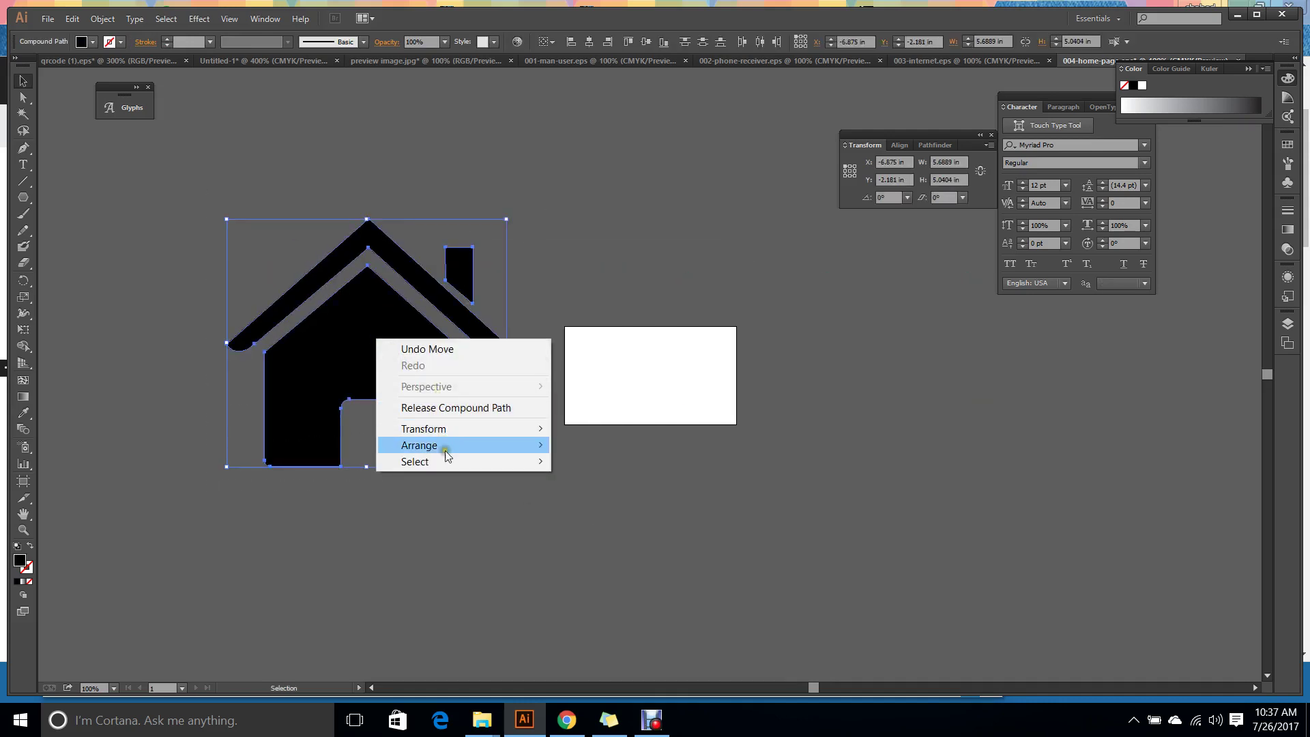
pyautogui.press('Escape')
pyautogui.moveTo(205, 198); pyautogui.dragTo(490, 500)
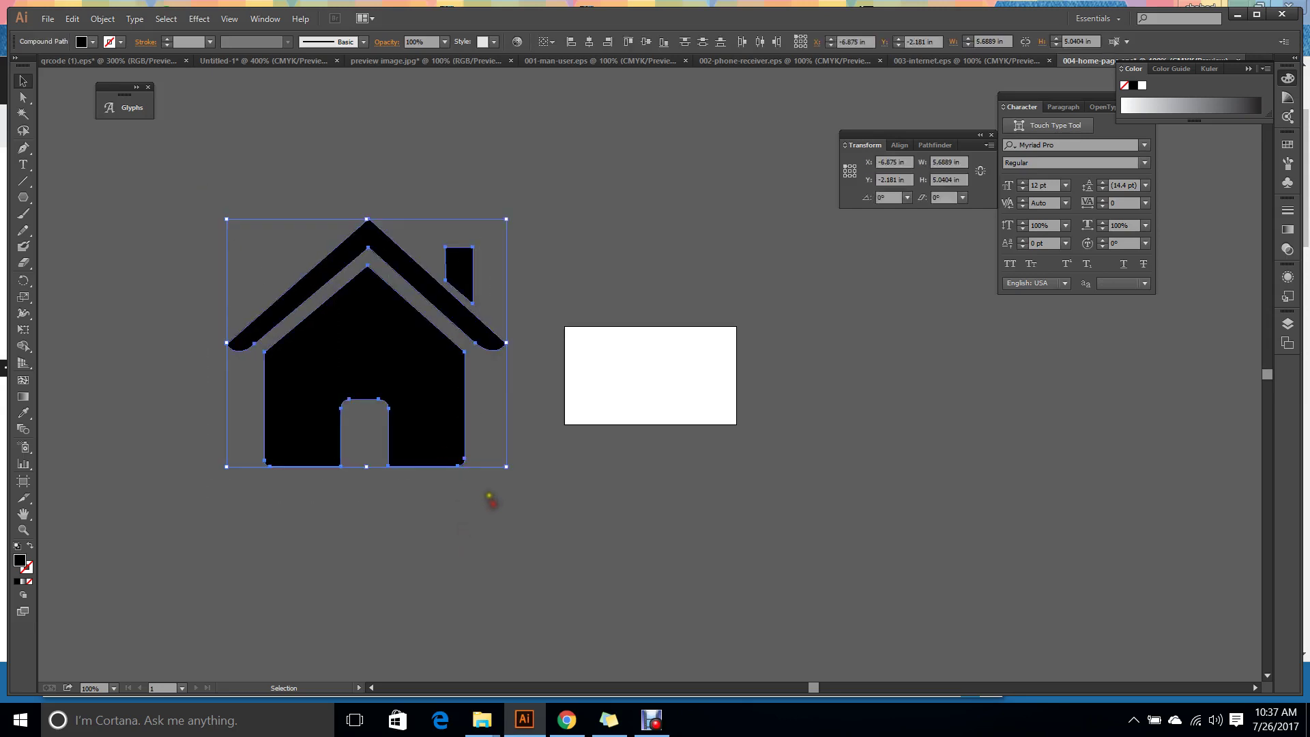
pyautogui.hotkey('ctrl', 'g')
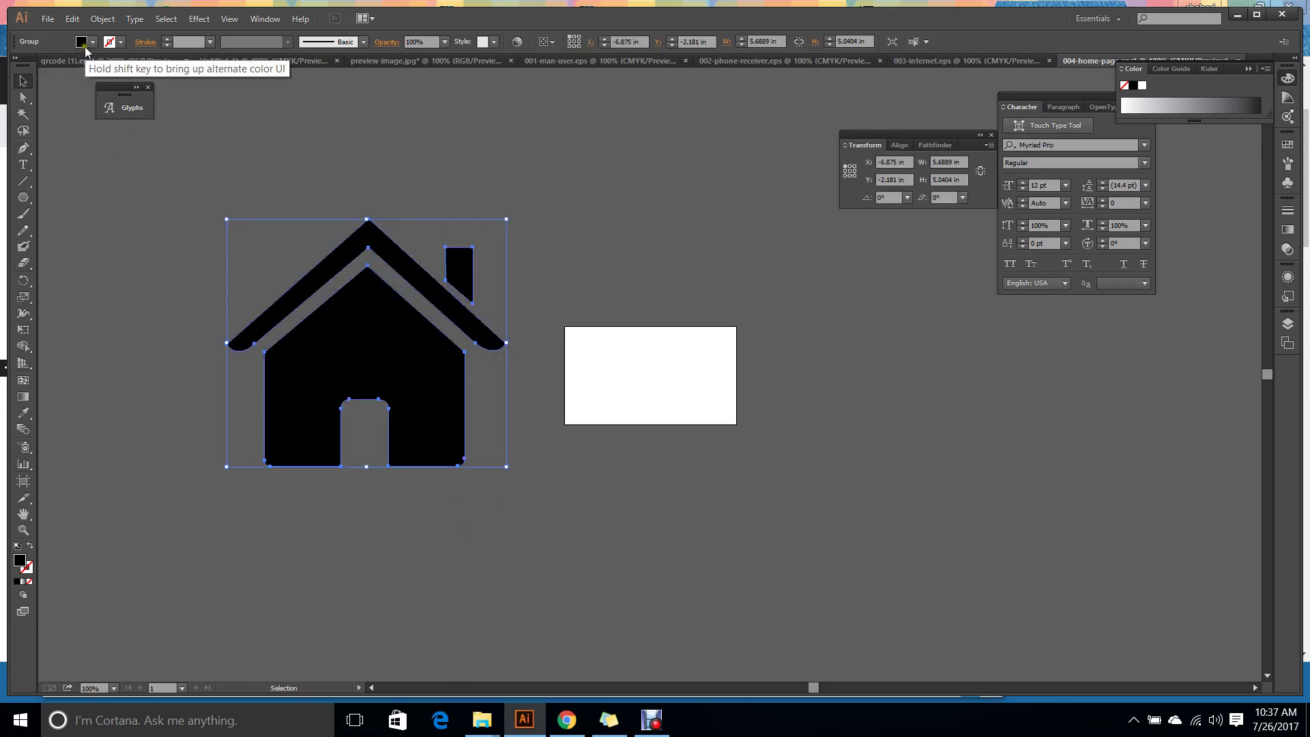
pyautogui.click(82, 43)
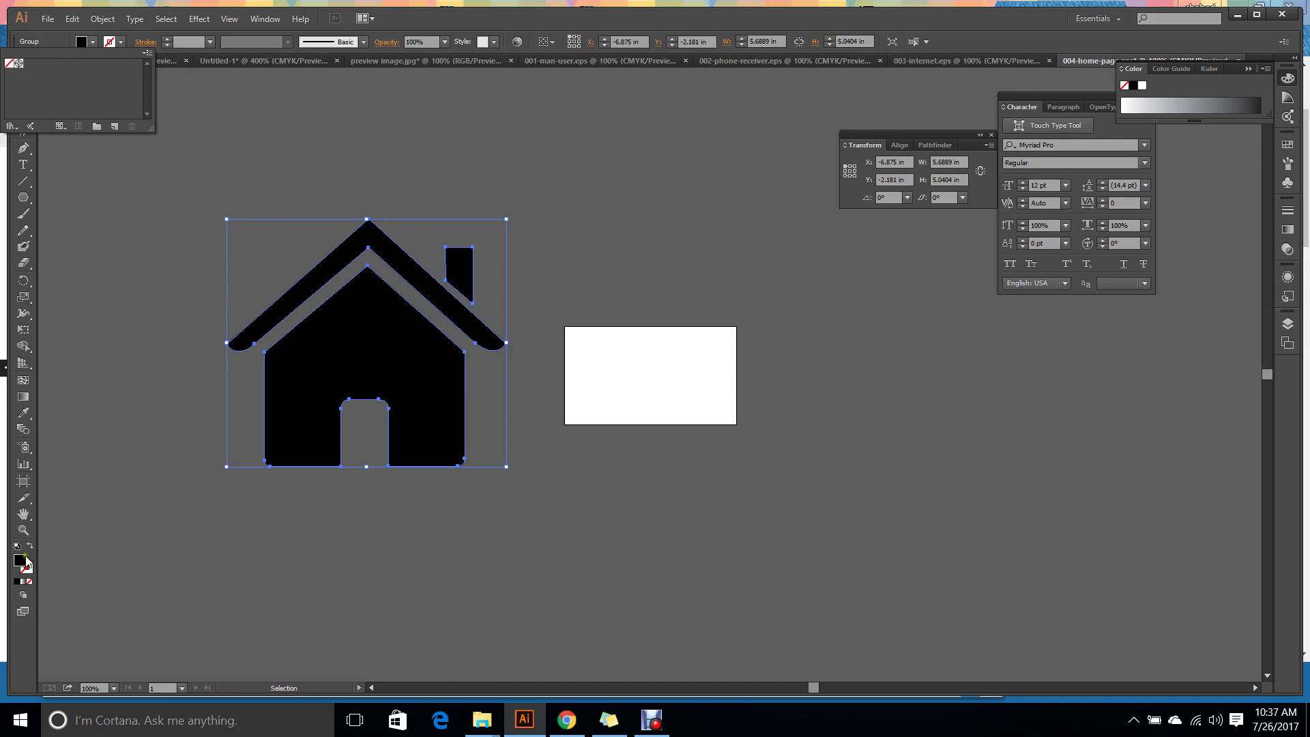
pyautogui.click(115, 452)
# Drop the house into the Untitled-1 card document and scale it to about 2.00 × 1.77 in.
pyautogui.moveTo(348, 364); pyautogui.dragTo(332, 117)
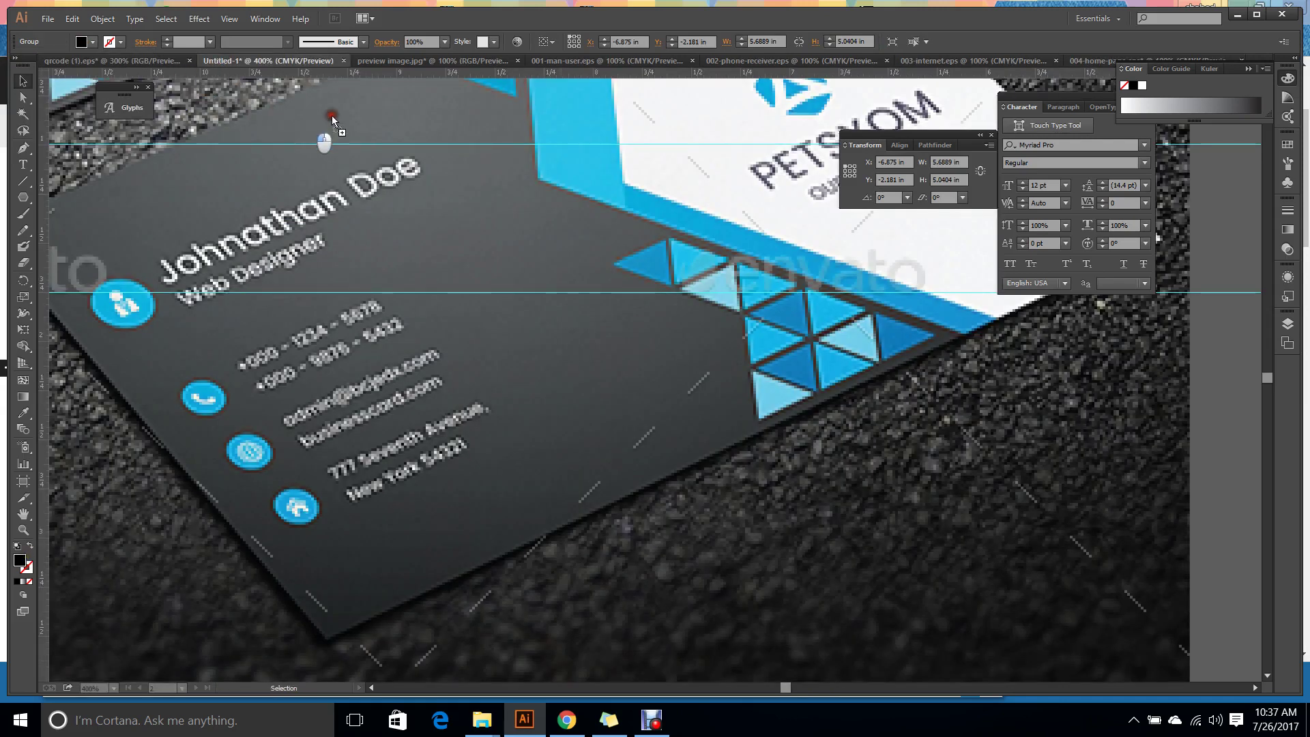
pyautogui.hotkey('ctrl', '-')
pyautogui.moveTo(898, 420); pyautogui.dragTo(901, 423)
pyautogui.hotkey('ctrl', '-')
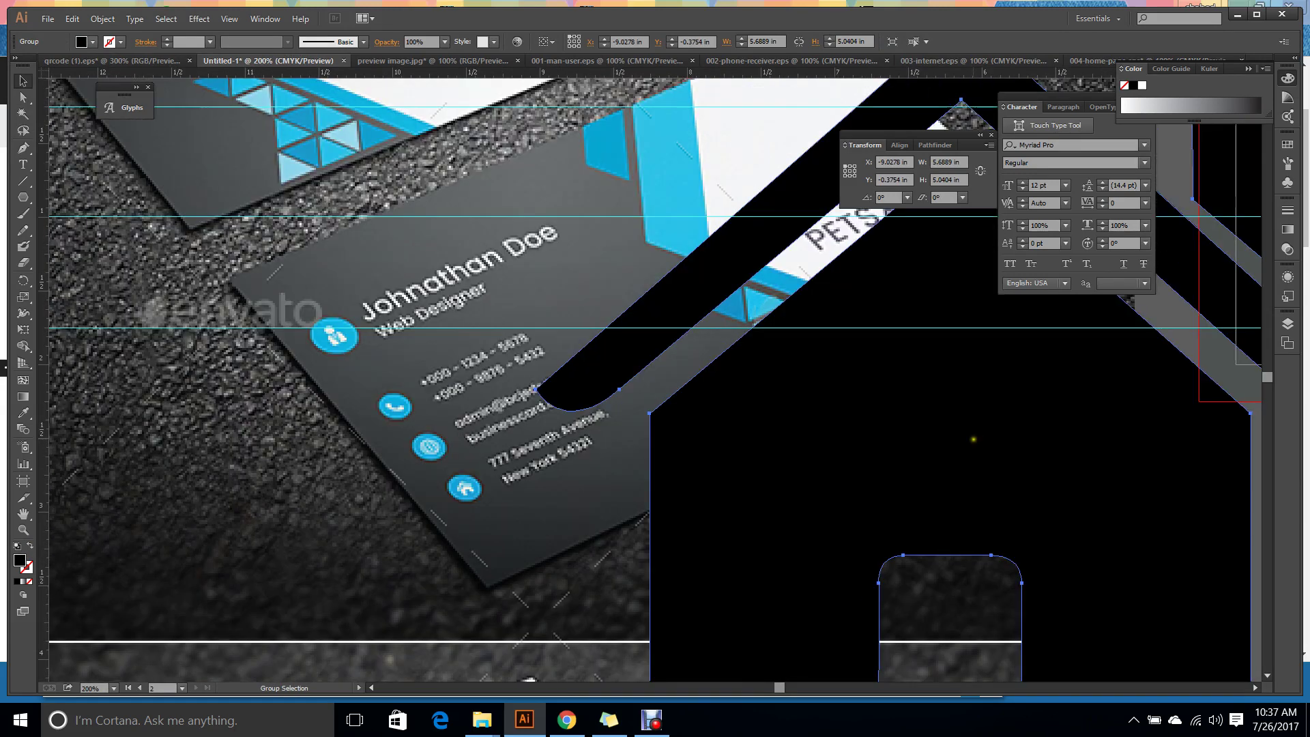
pyautogui.hotkey('ctrl', '-')
pyautogui.moveTo(1062, 509); pyautogui.dragTo(1162, 513)
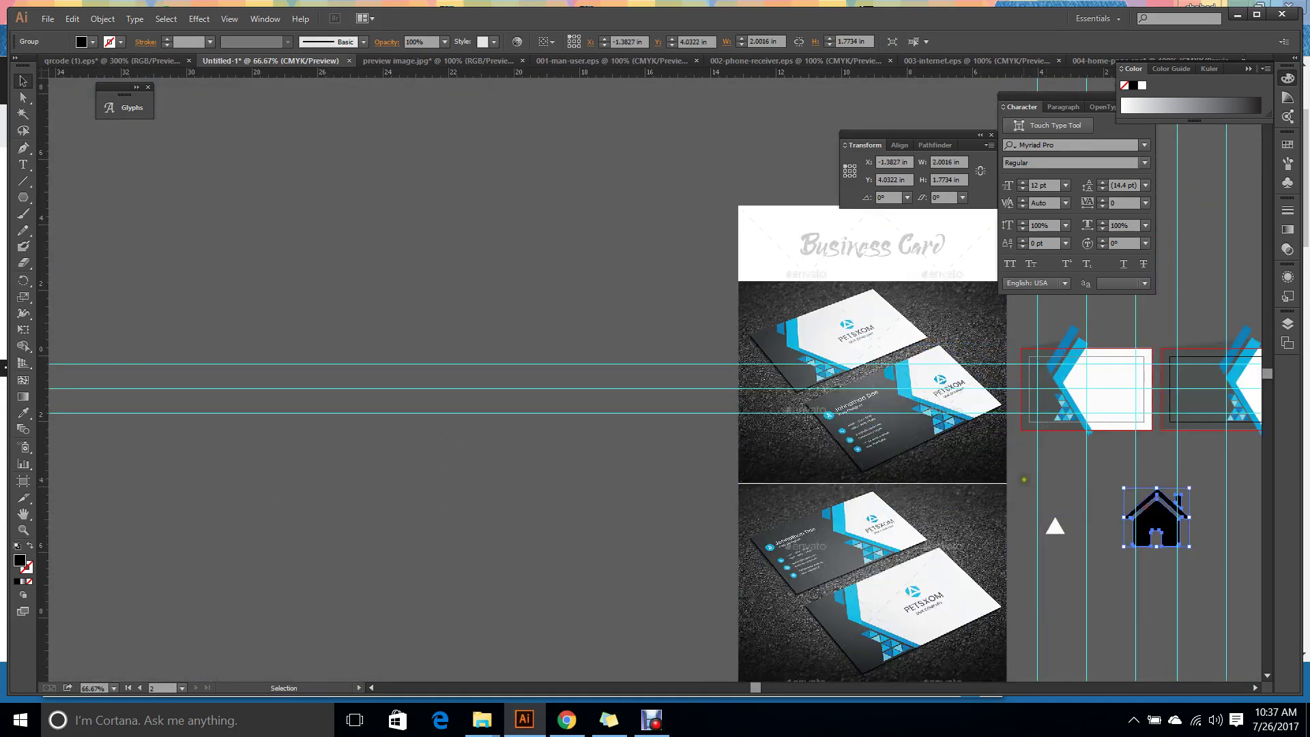
# Dock the colour panel beside the character settings and close the house document without saving.
pyautogui.click(775, 453)
pyautogui.moveTo(878, 431); pyautogui.dragTo(546, 435)
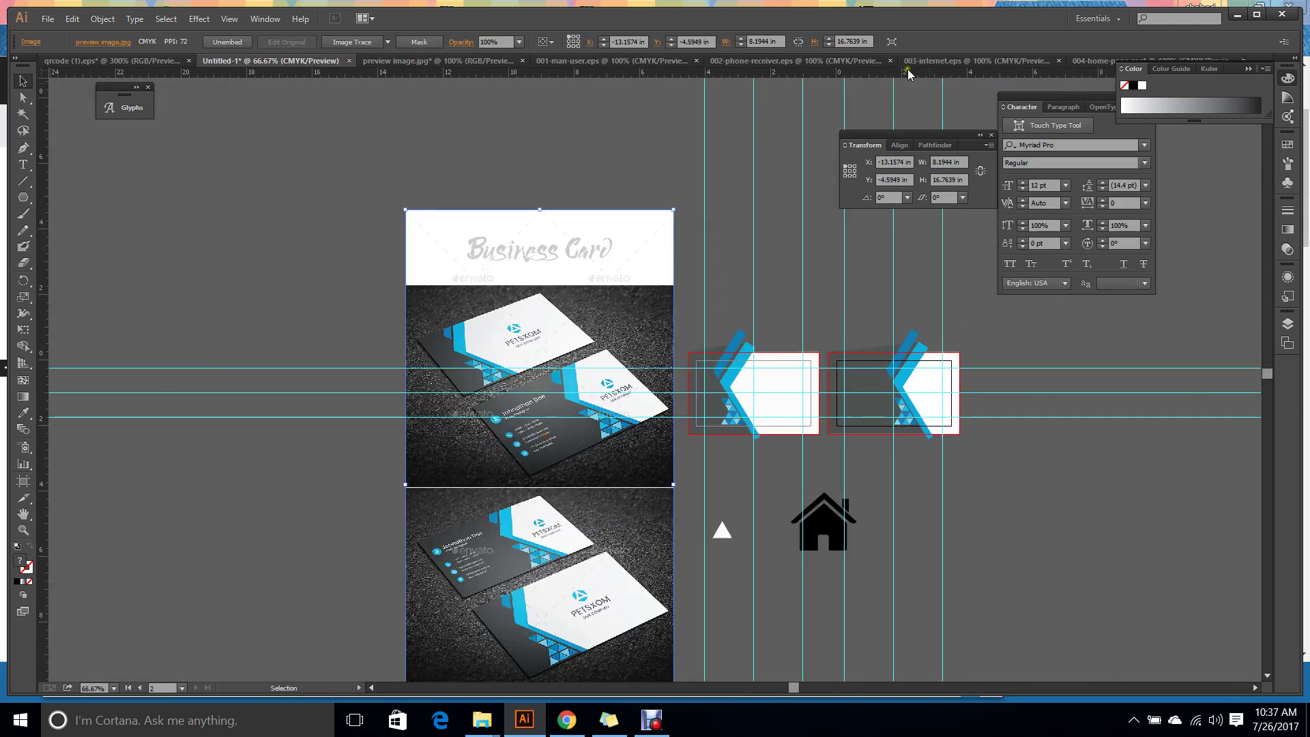
pyautogui.click(968, 63)
pyautogui.click(1218, 59)
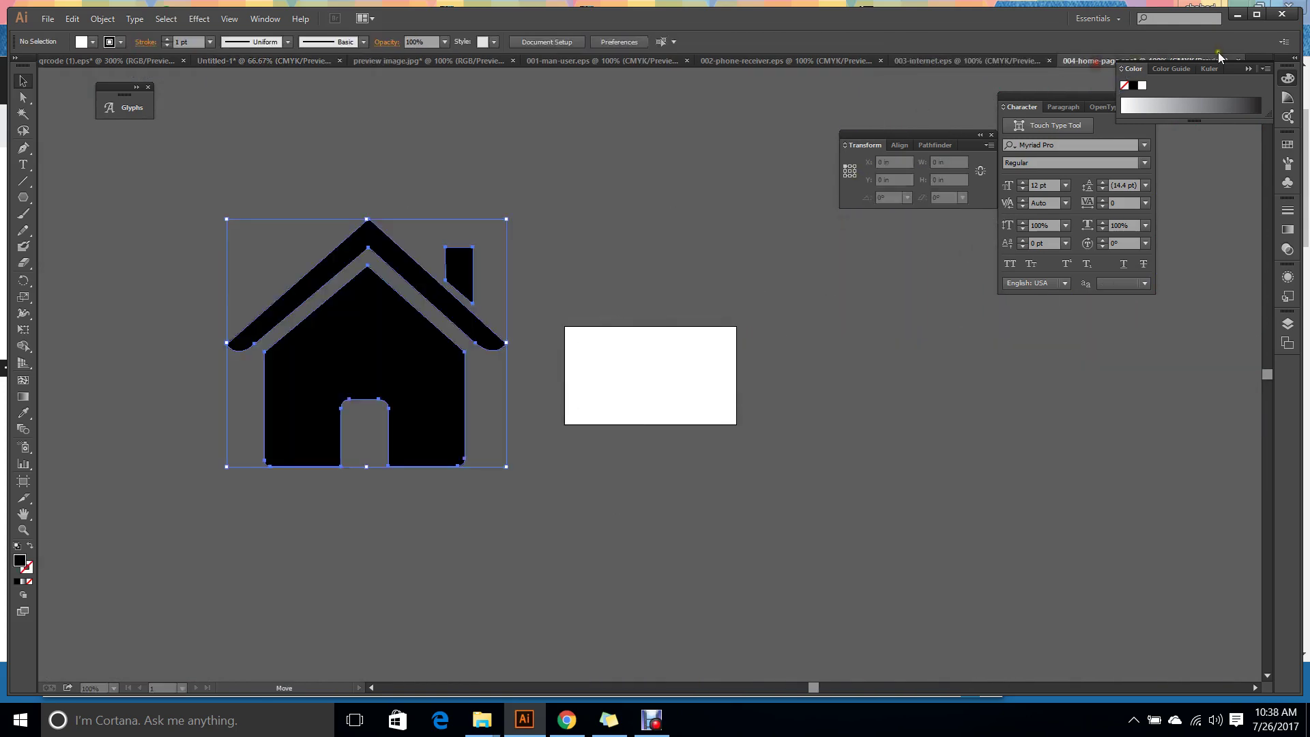
pyautogui.moveTo(1238, 66); pyautogui.dragTo(1231, 104)
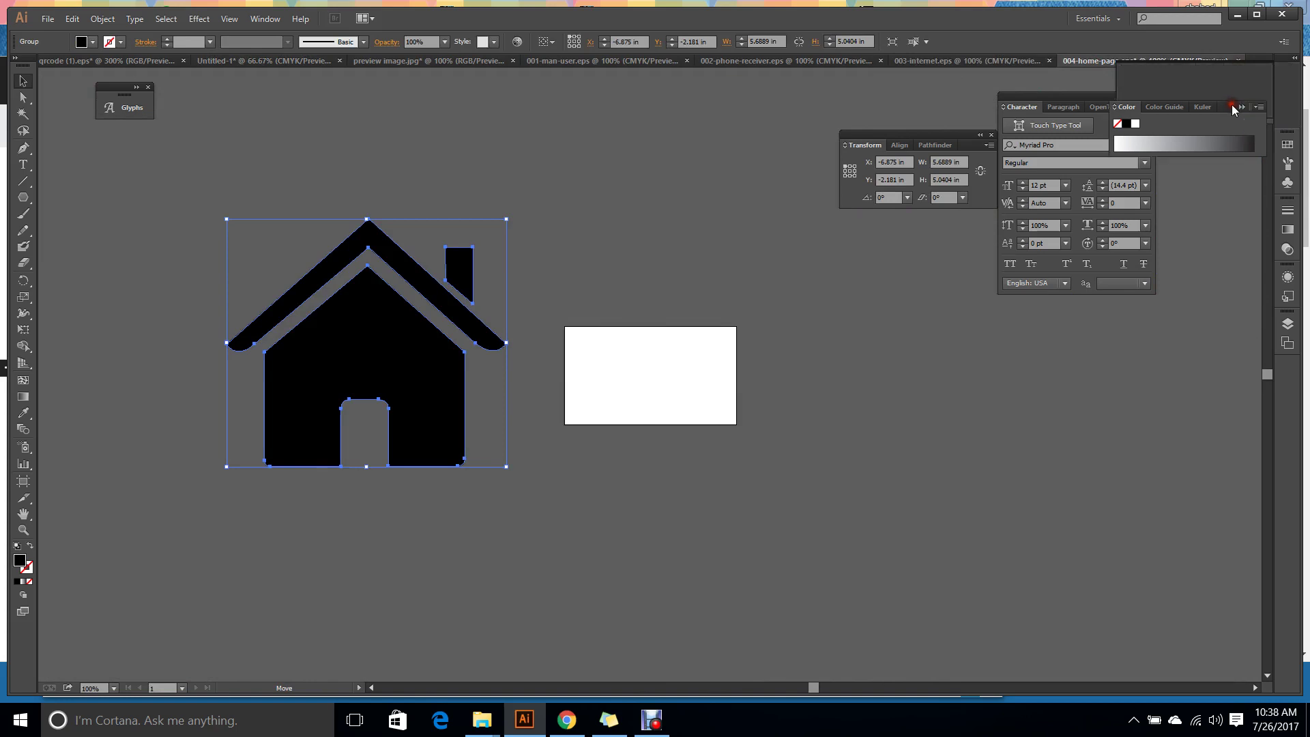
pyautogui.click(734, 376)
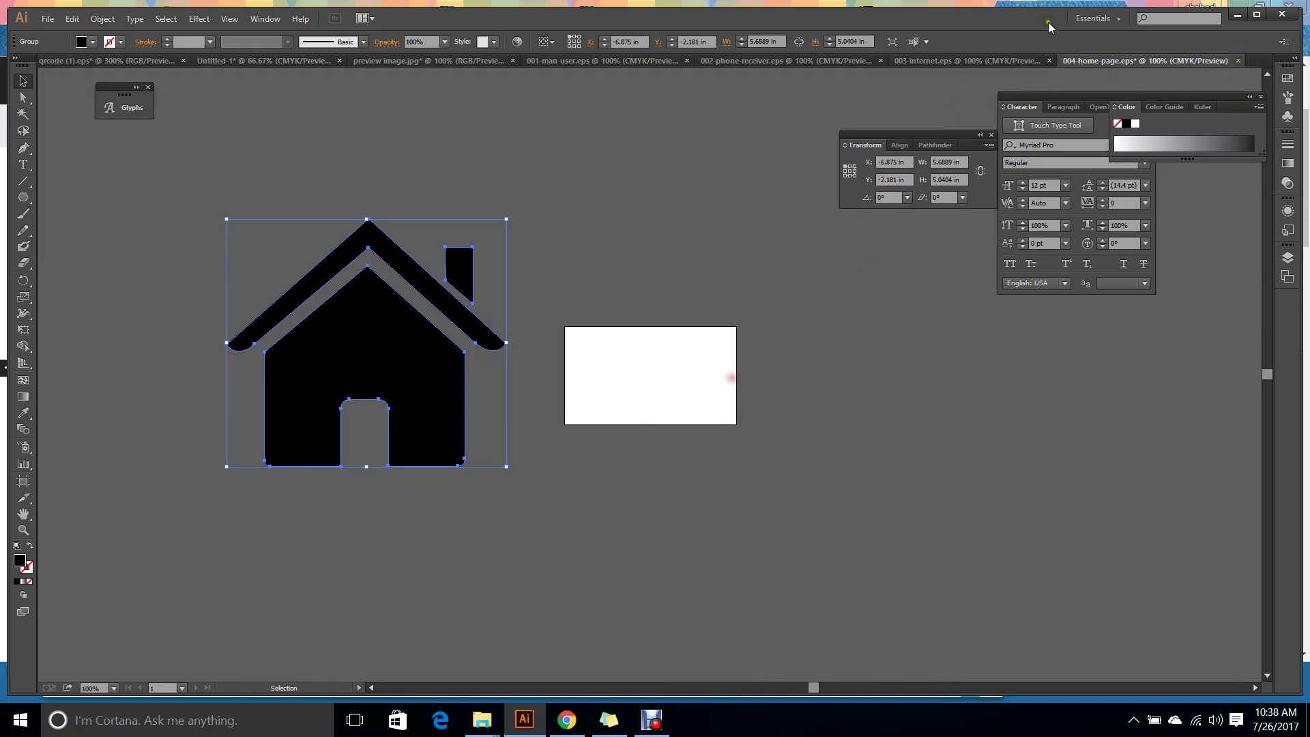
# Bring the globe into the card document, shrink it to about 1.17 in, and close its file.
pyautogui.moveTo(777, 336); pyautogui.dragTo(449, 131)
pyautogui.moveTo(784, 284); pyautogui.dragTo(784, 286)
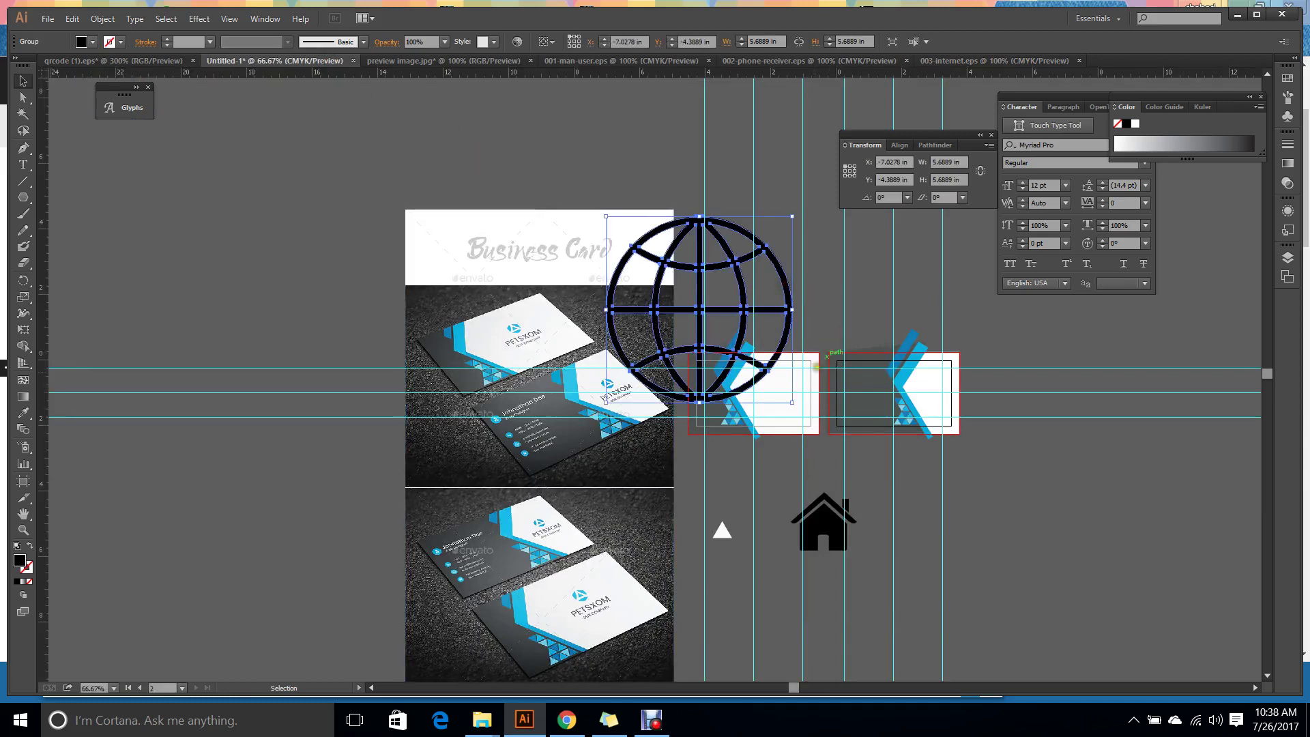
pyautogui.moveTo(790, 403); pyautogui.dragTo(948, 542)
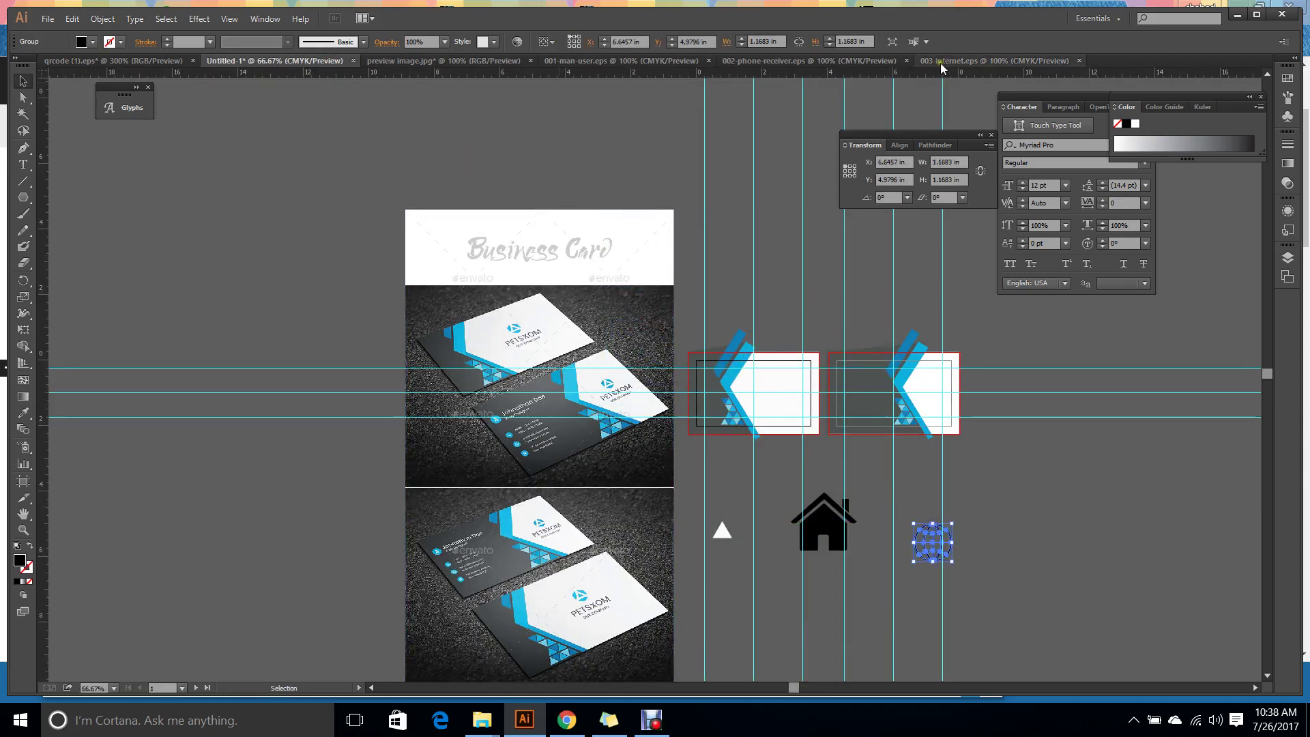
pyautogui.click(1079, 60)
# Bring the phone receiver into the card document, shrink it, and close its file.
pyautogui.click(805, 60)
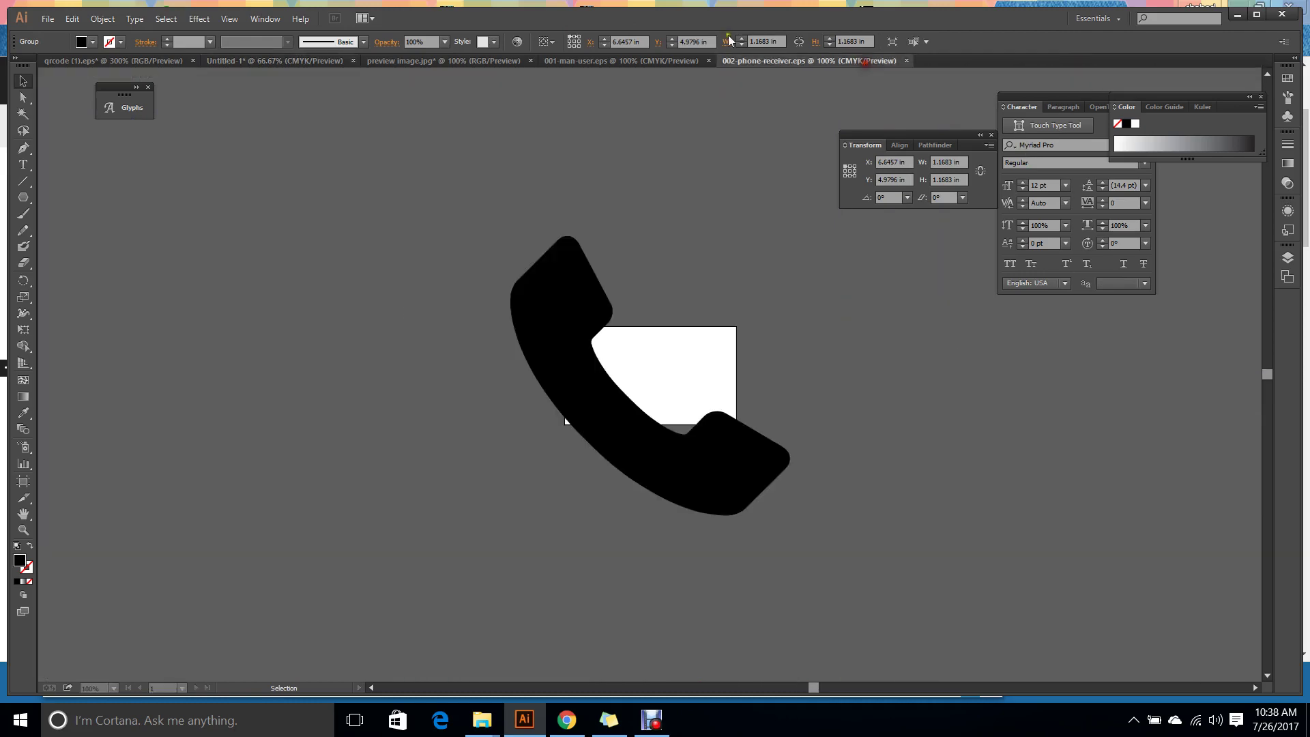
pyautogui.moveTo(560, 348); pyautogui.dragTo(734, 234)
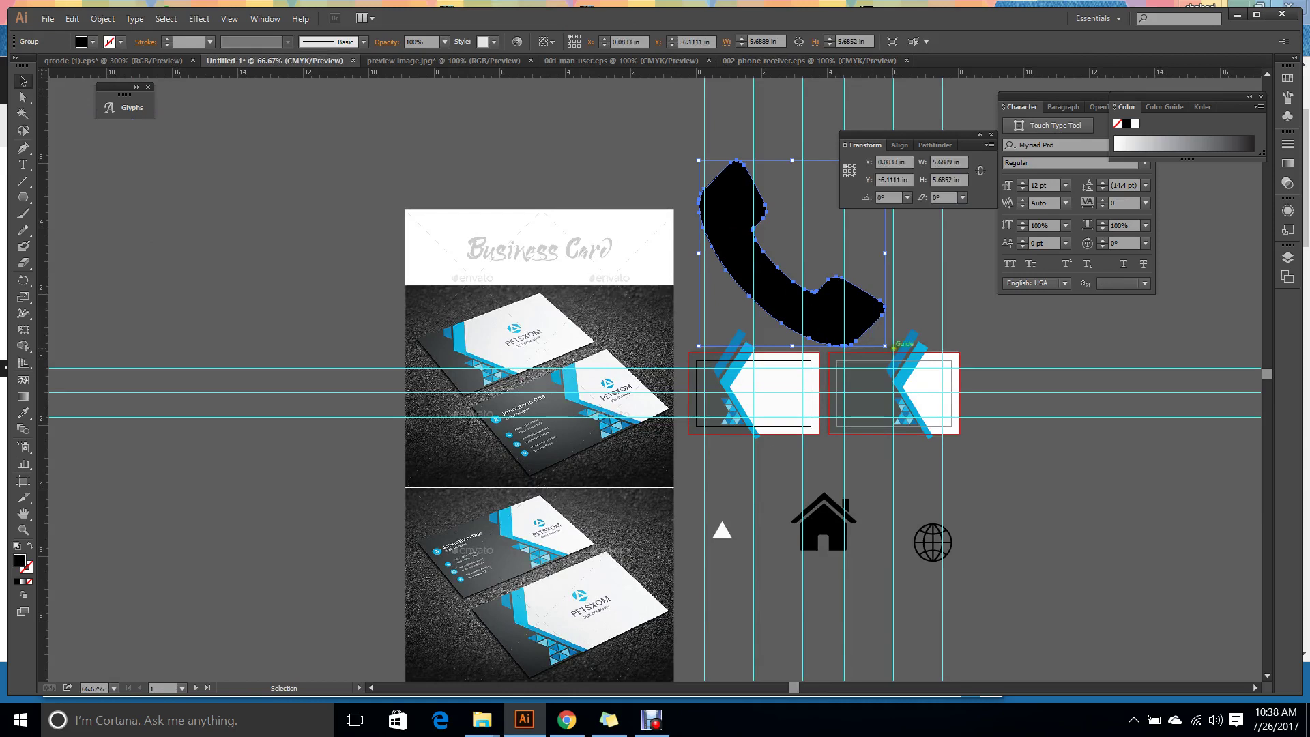
pyautogui.moveTo(887, 347); pyautogui.dragTo(1019, 537)
pyautogui.click(751, 60)
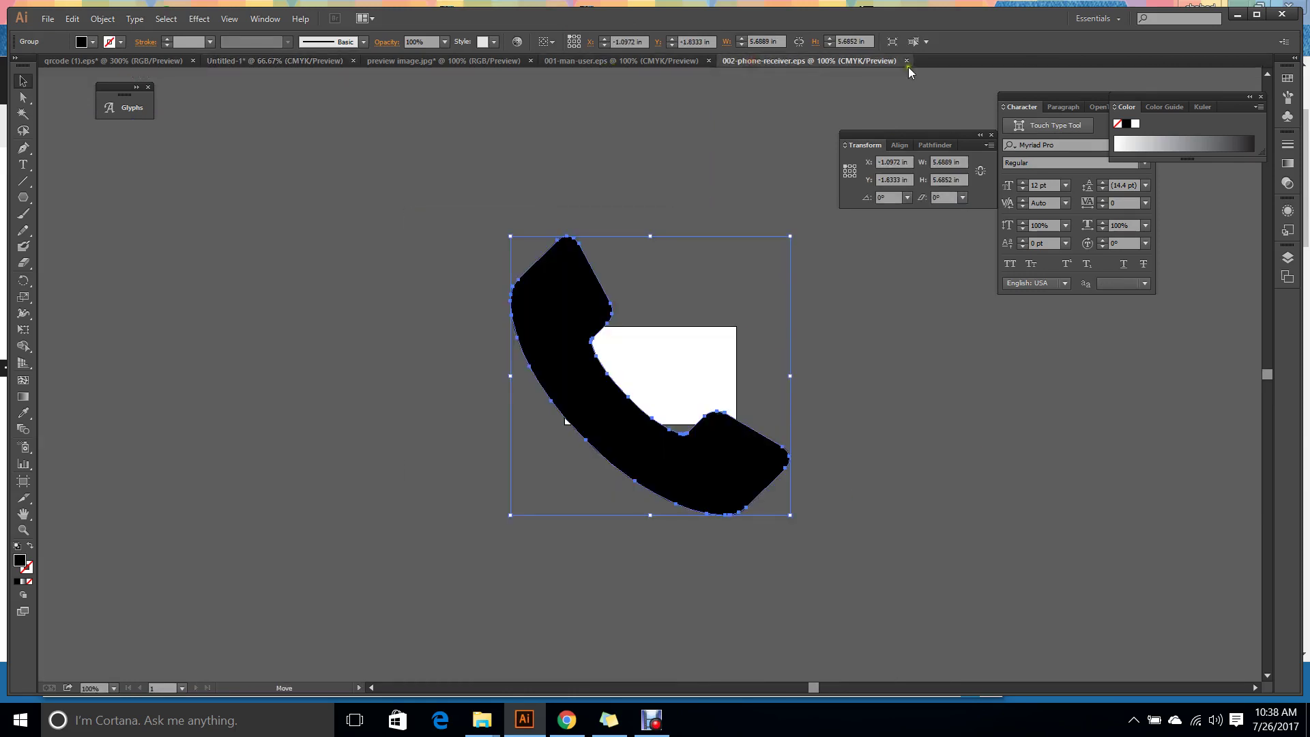
pyautogui.click(906, 61)
# Bring the person icon into the card document and scale it to about 0.90 × 1.31 in.
pyautogui.click(621, 60)
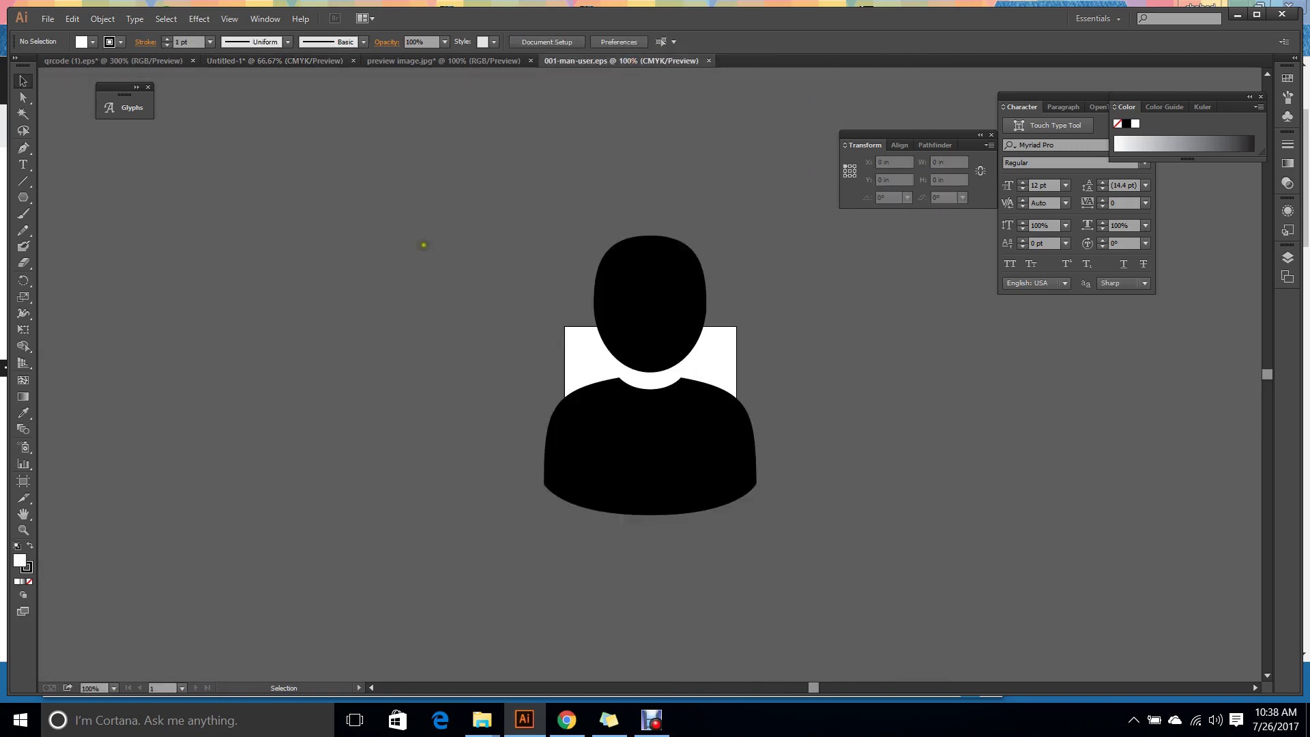
pyautogui.moveTo(632, 288); pyautogui.dragTo(767, 268)
pyautogui.moveTo(835, 408); pyautogui.dragTo(898, 496)
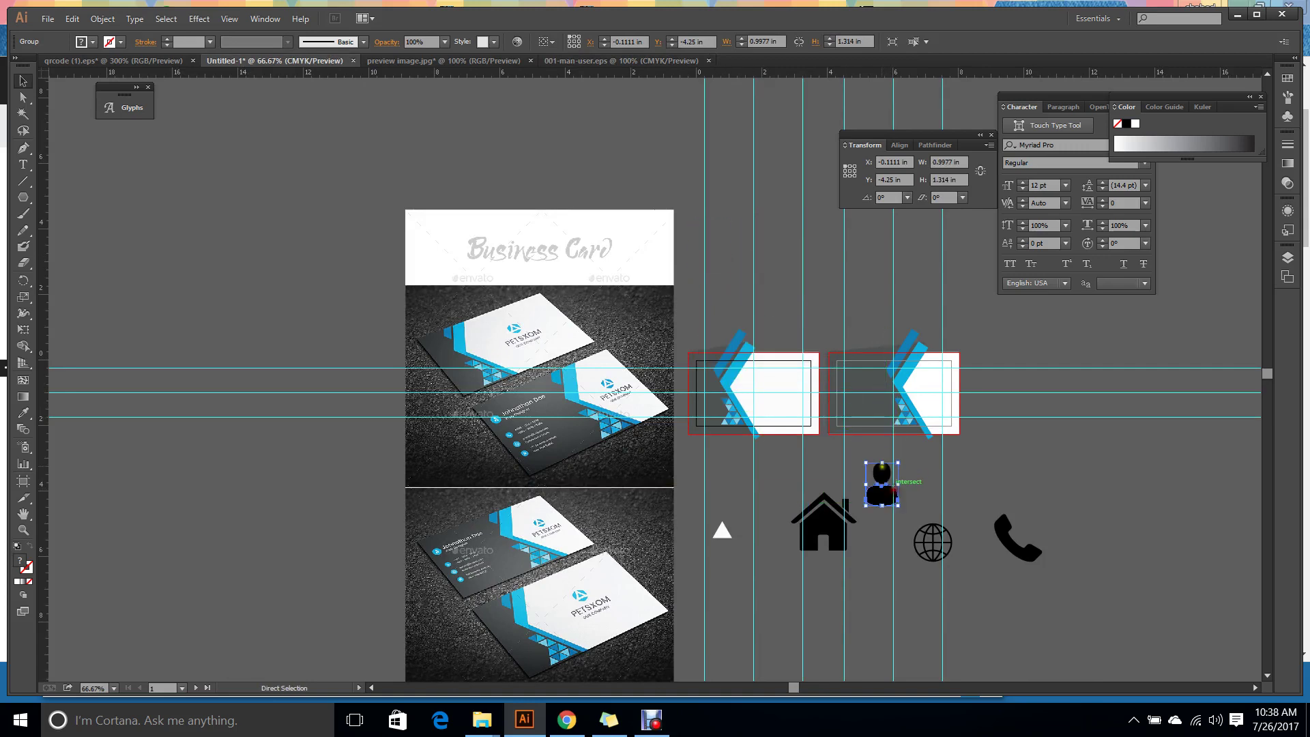
pyautogui.scroll(2, 914, 464)
pyautogui.moveTo(119, 400); pyautogui.dragTo(349, 409)
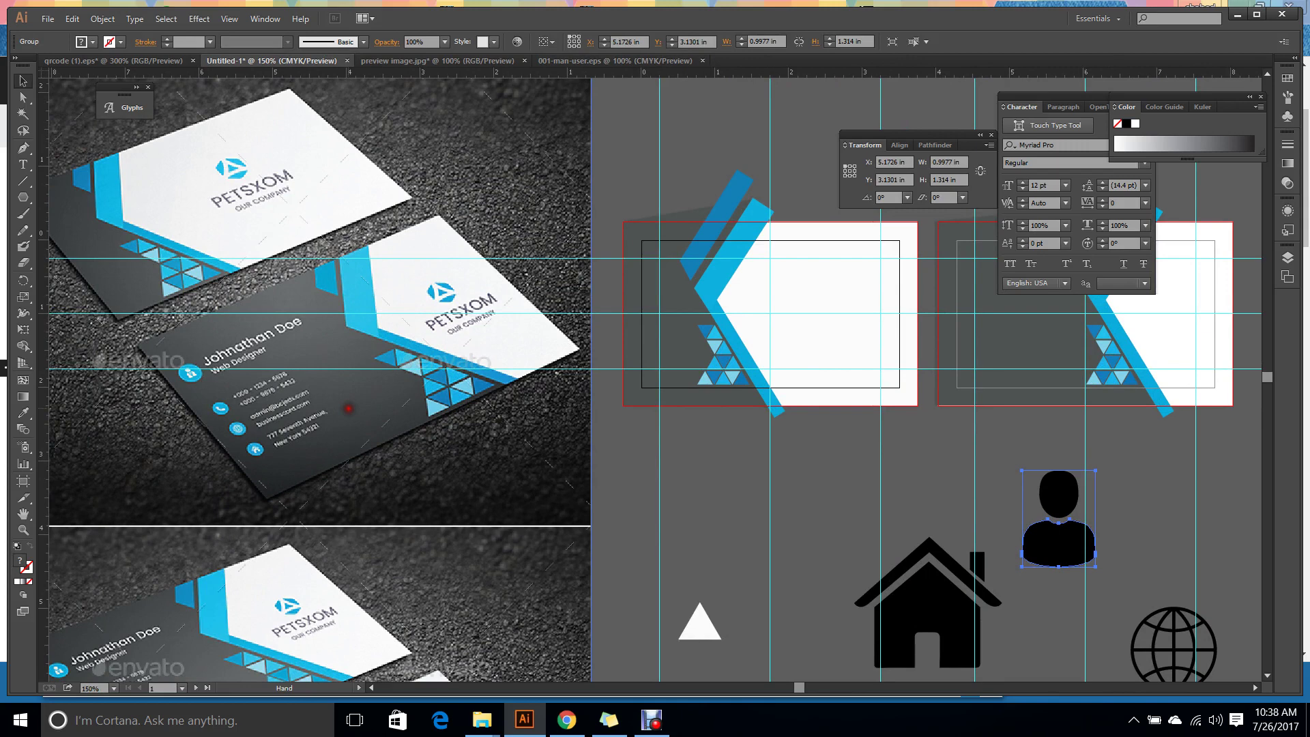
# Deselect the person icon and drag a vertical guide from the left ruler onto the dark card.
pyautogui.scroll(3, 208, 413)
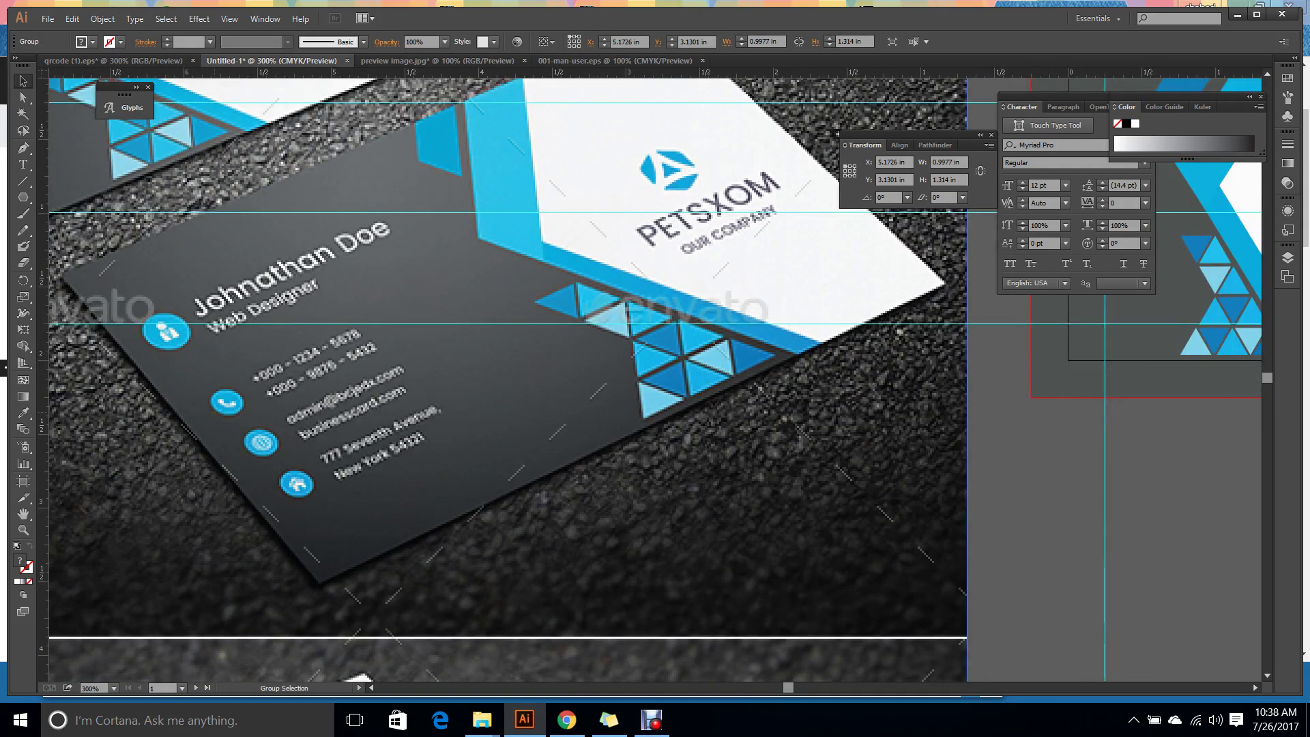
pyautogui.scroll(1, 253, 409)
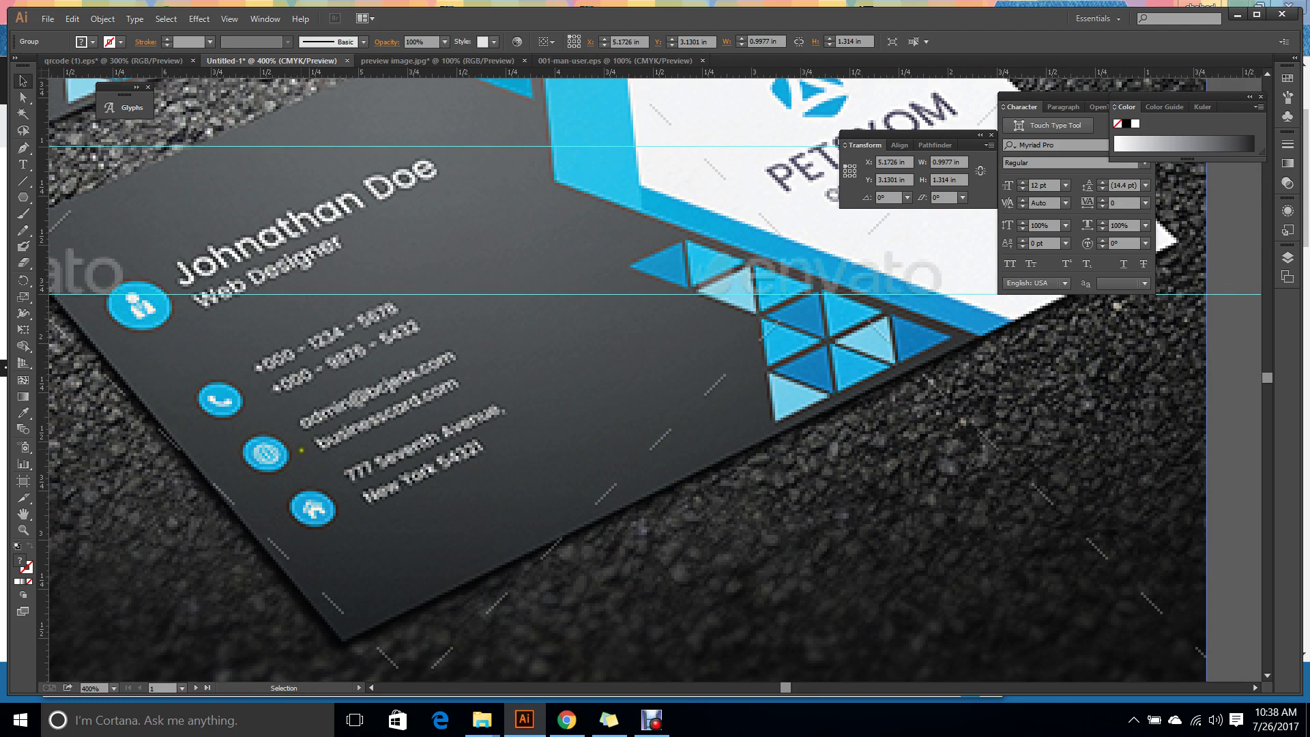
pyautogui.scroll(-3, 655, 375)
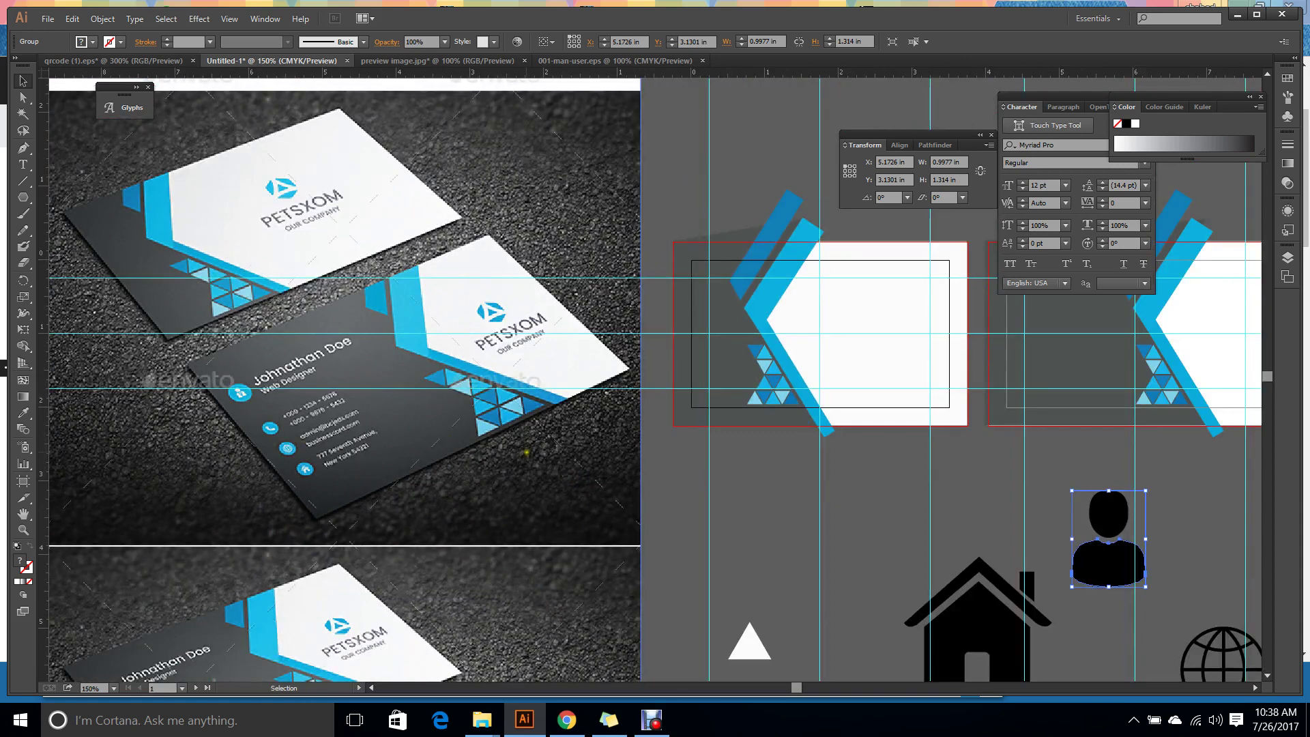
pyautogui.scroll(-1, 526, 453)
pyautogui.hscroll(3, 526, 453)
pyautogui.scroll(1, 970, 445)
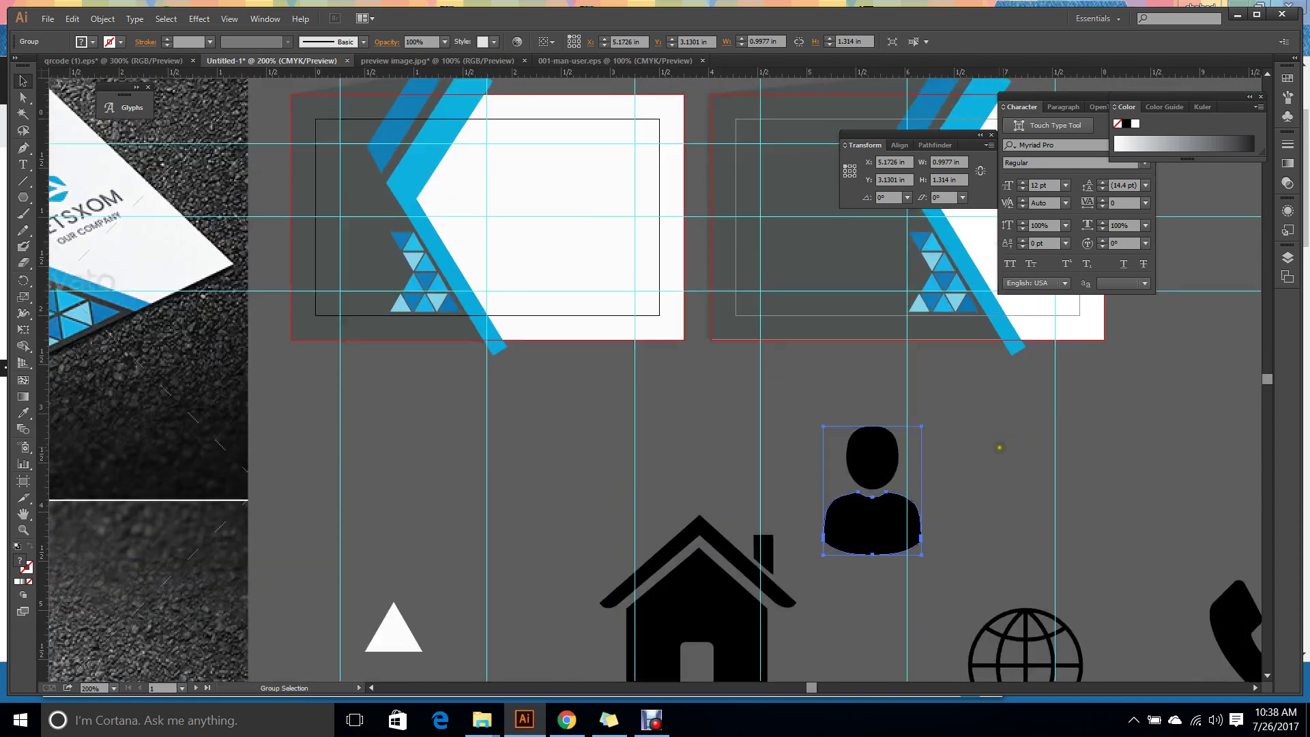
pyautogui.click(790, 473)
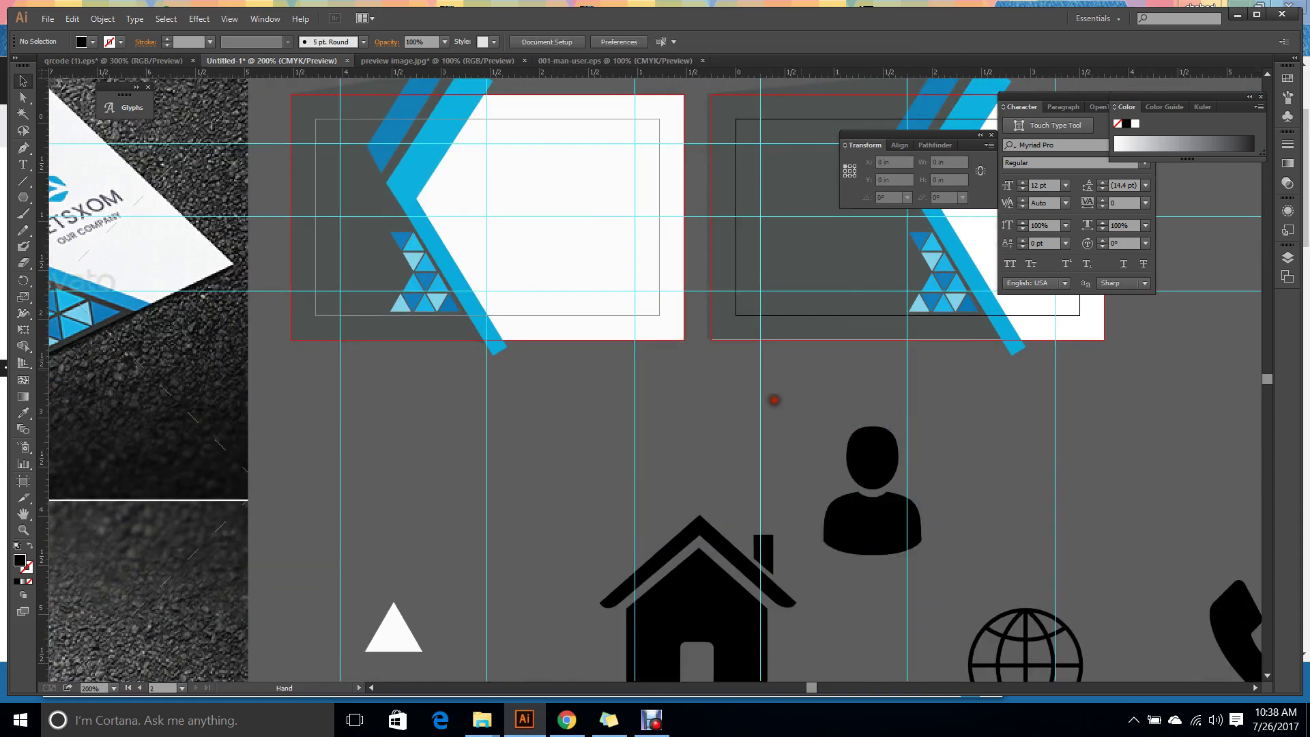
pyautogui.scroll(3, 601, 399)
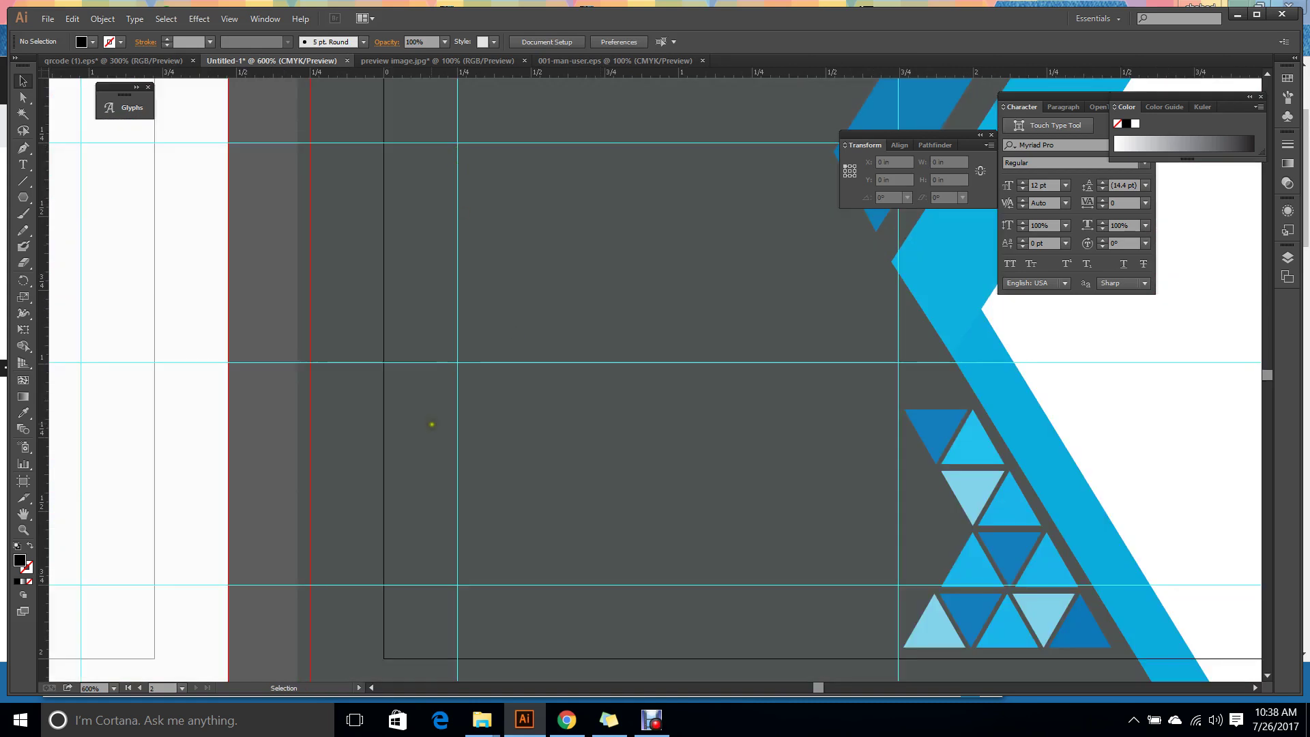
pyautogui.scroll(-1, 456, 420)
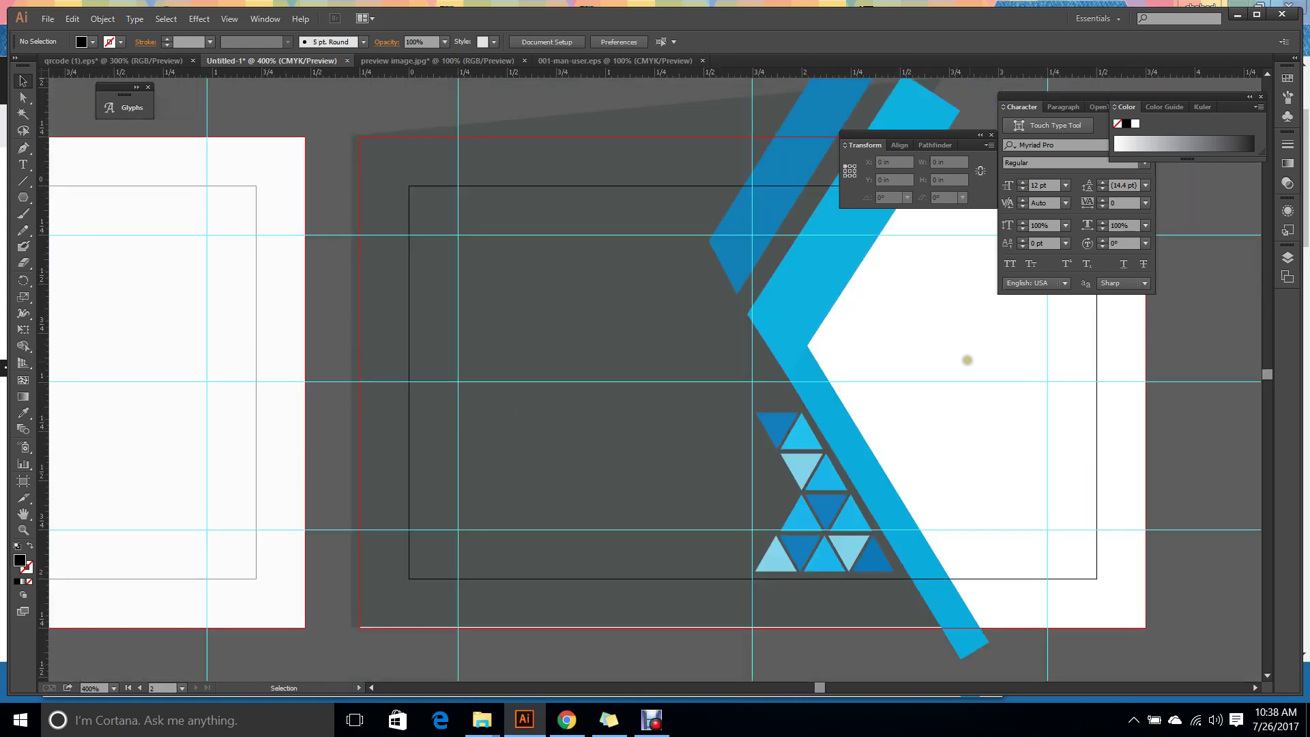
pyautogui.scroll(-1, 975, 364)
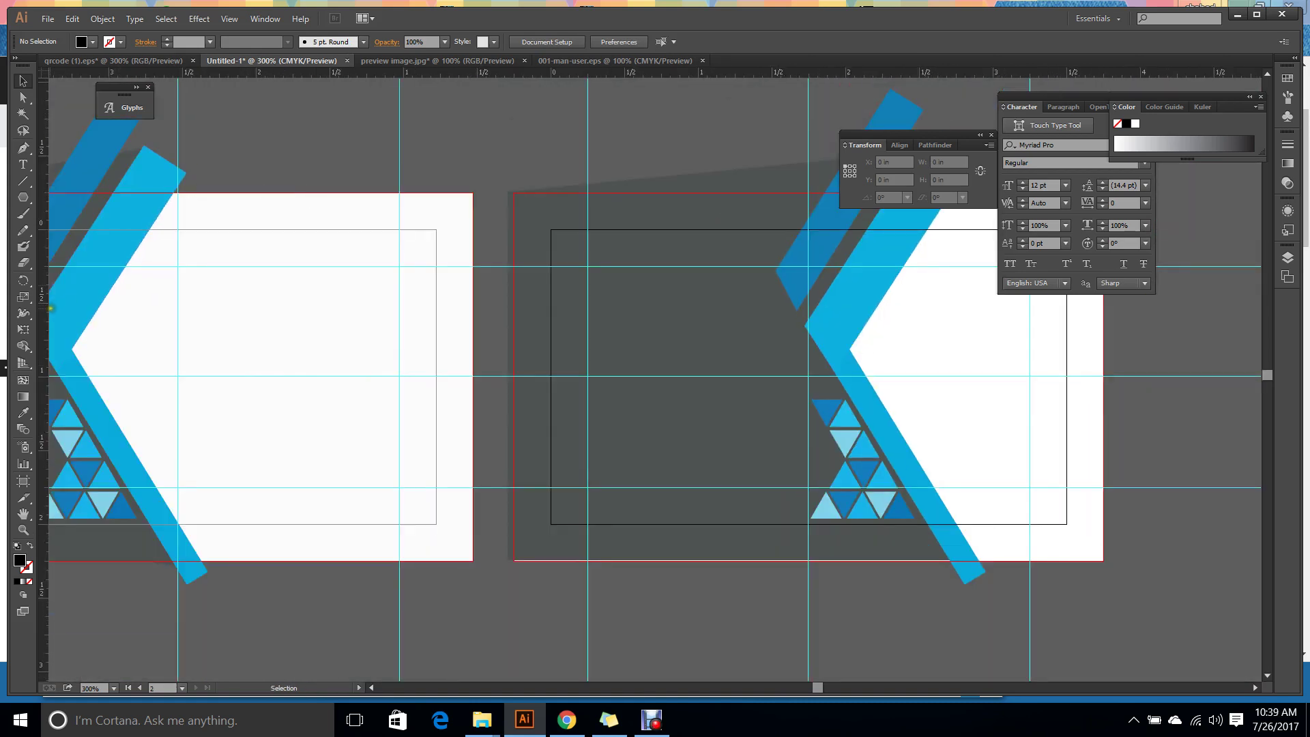
pyautogui.moveTo(49, 307); pyautogui.dragTo(603, 330)
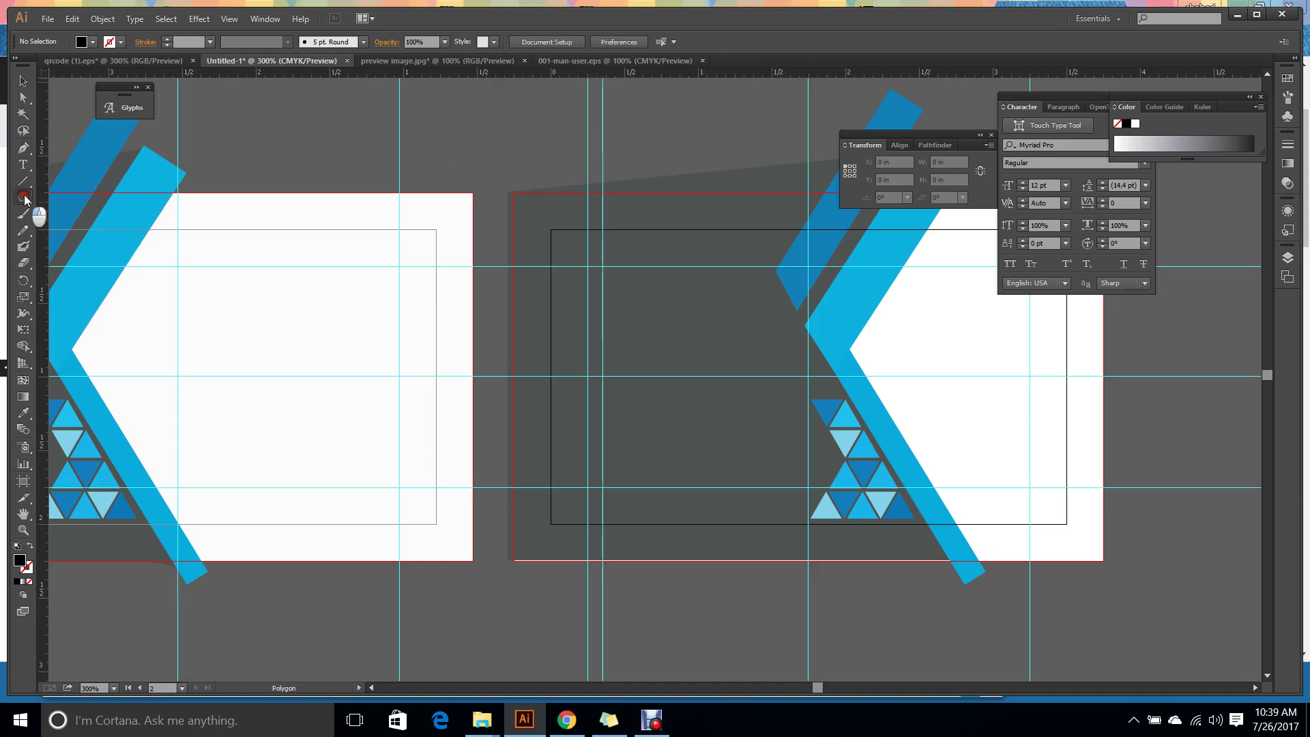
# Draw a small circle and fill it with the card's blue using the Eyedropper.
pyautogui.moveTo(22, 197); pyautogui.dragTo(109, 230)
pyautogui.moveTo(456, 168); pyautogui.dragTo(483, 194)
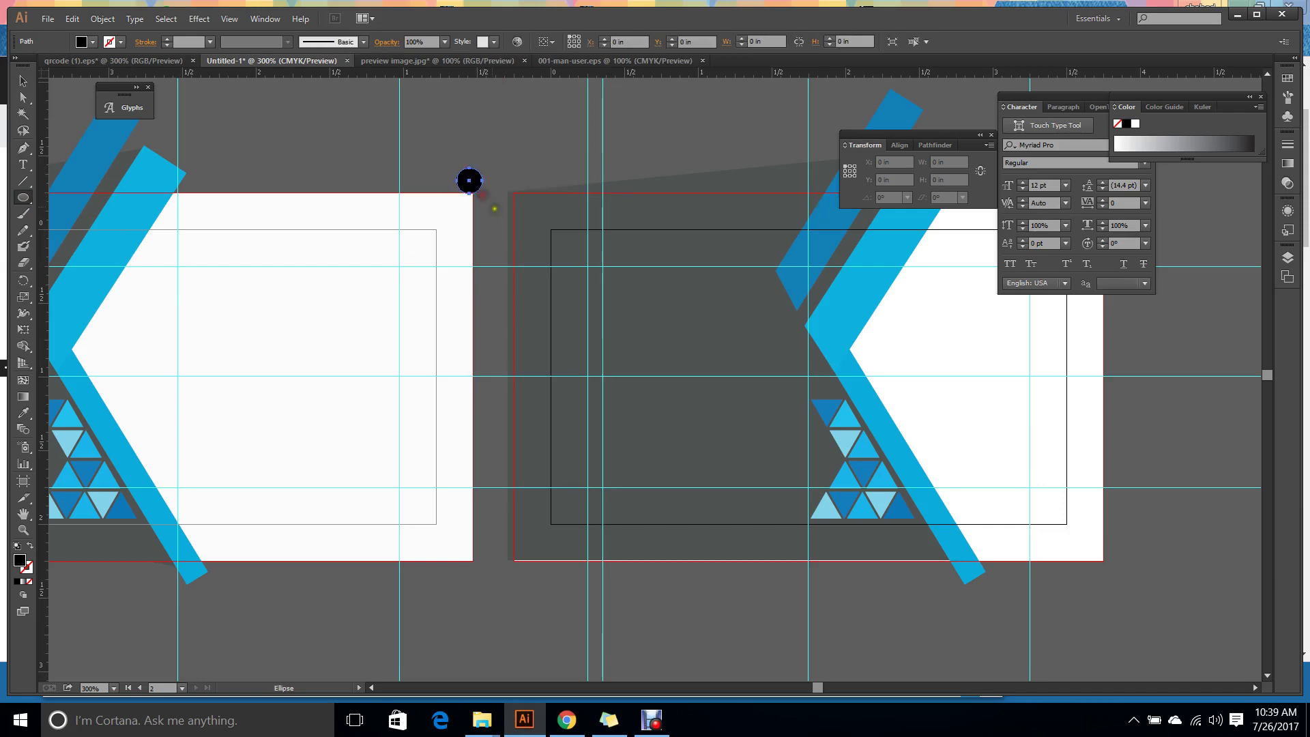
pyautogui.click(22, 81)
pyautogui.press('i')
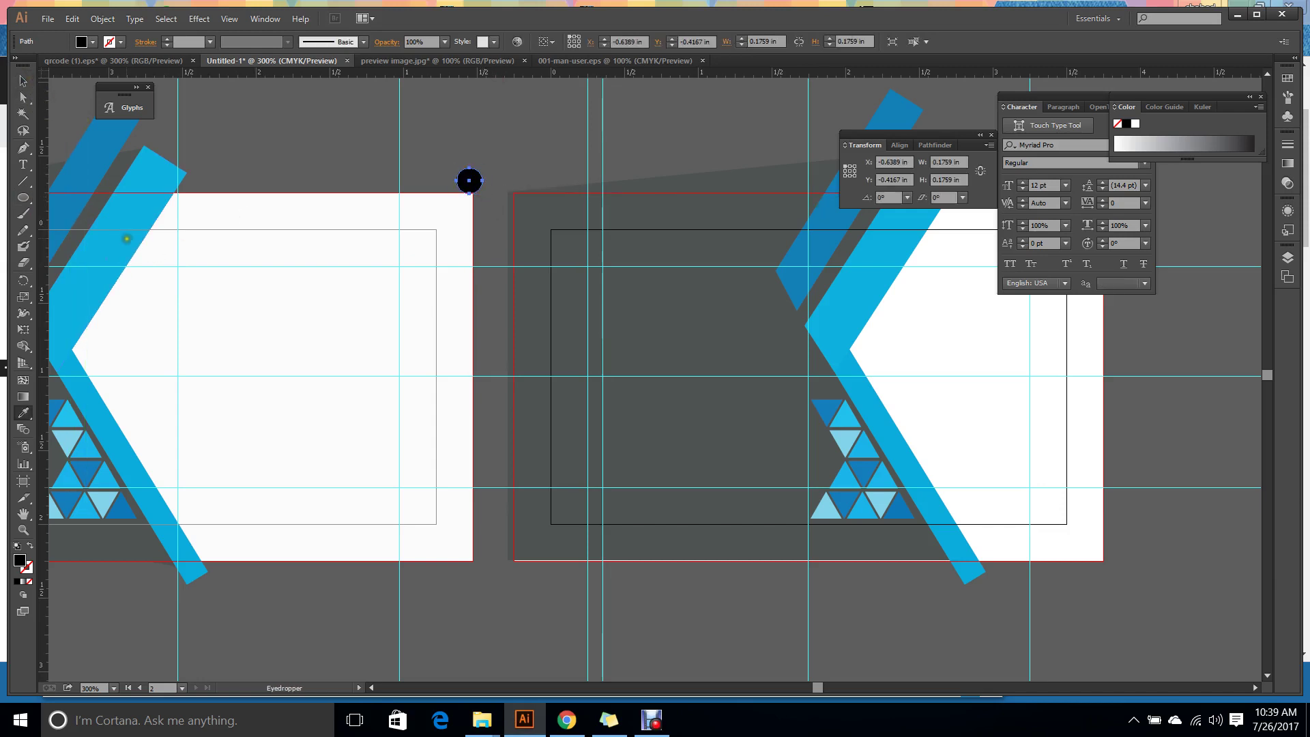
pyautogui.click(90, 133)
pyautogui.click(22, 80)
pyautogui.click(614, 190)
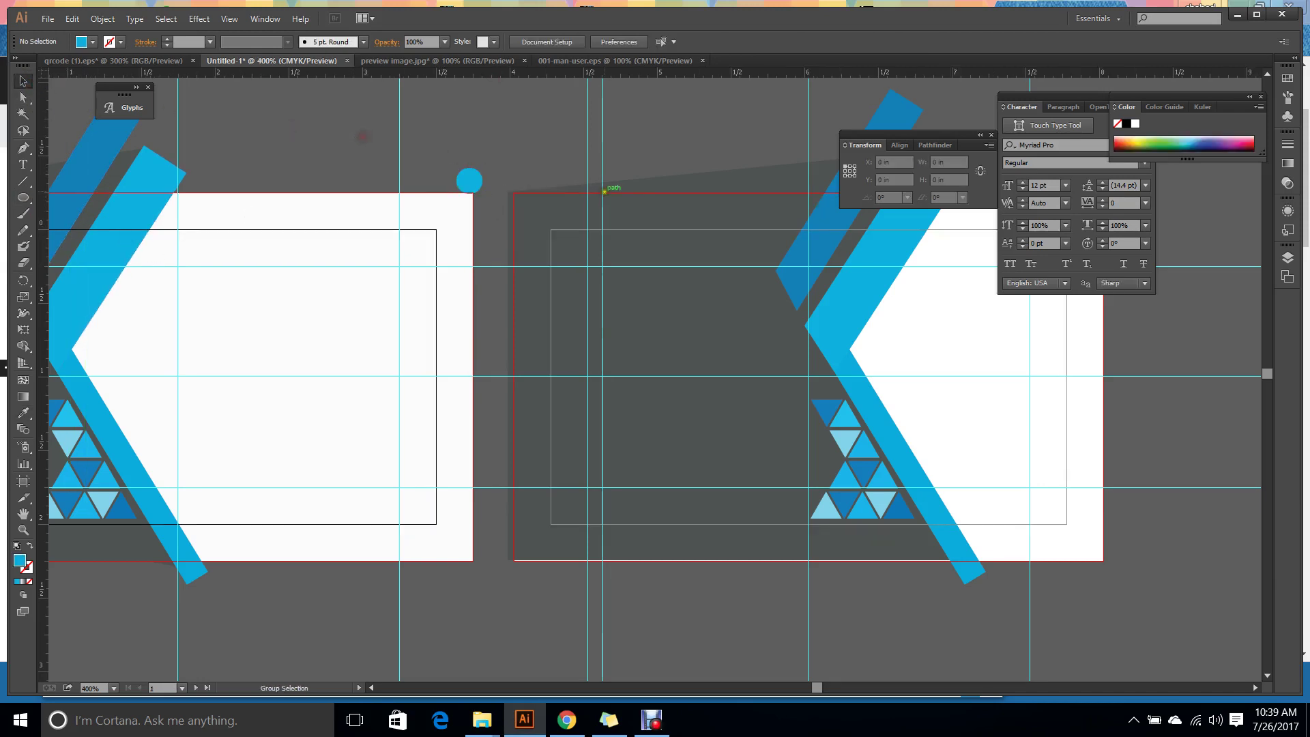
# Move the new blue circle onto the dark card beneath the upper circle, both about 0.22 in wide.
pyautogui.scroll(2, 606, 193)
pyautogui.moveTo(350, 174); pyautogui.dragTo(624, 497)
pyautogui.scroll(-1, 637, 457)
pyautogui.scroll(-2, 686, 447)
pyautogui.scroll(1, 632, 422)
pyautogui.click(628, 406)
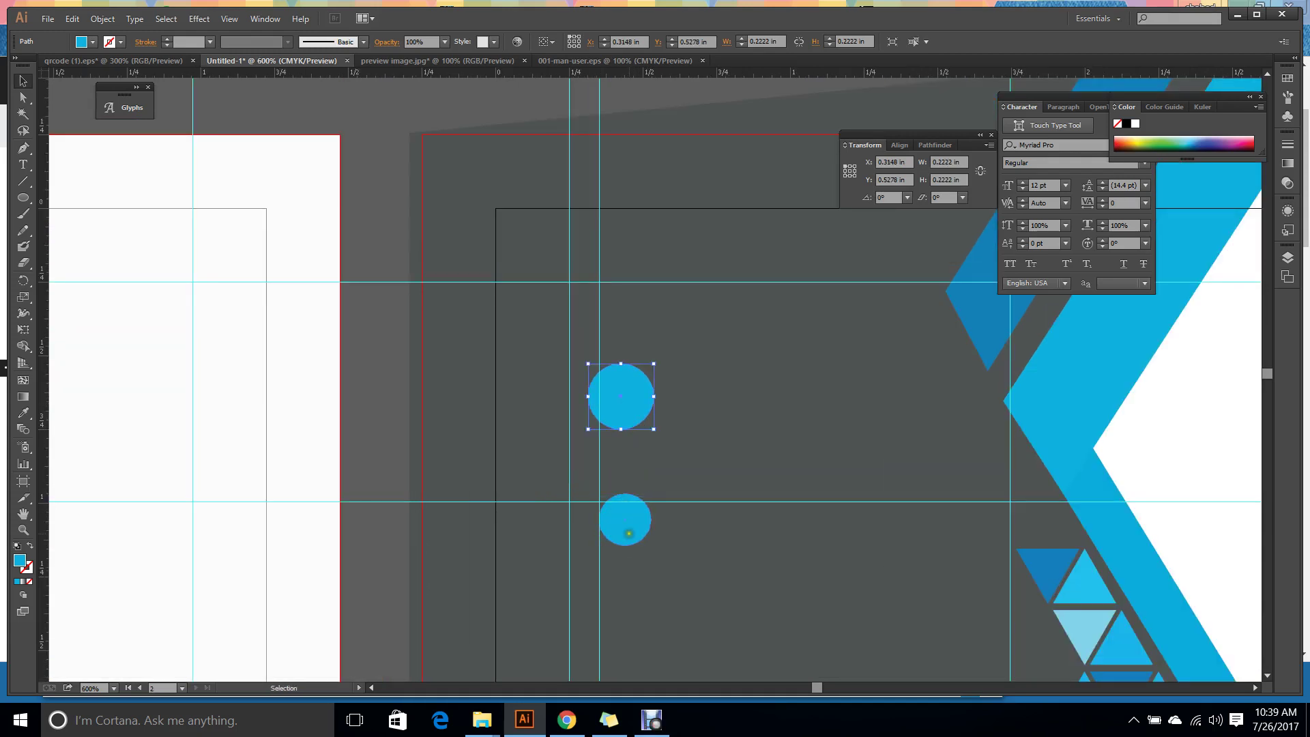
pyautogui.scroll(-2, 620, 482)
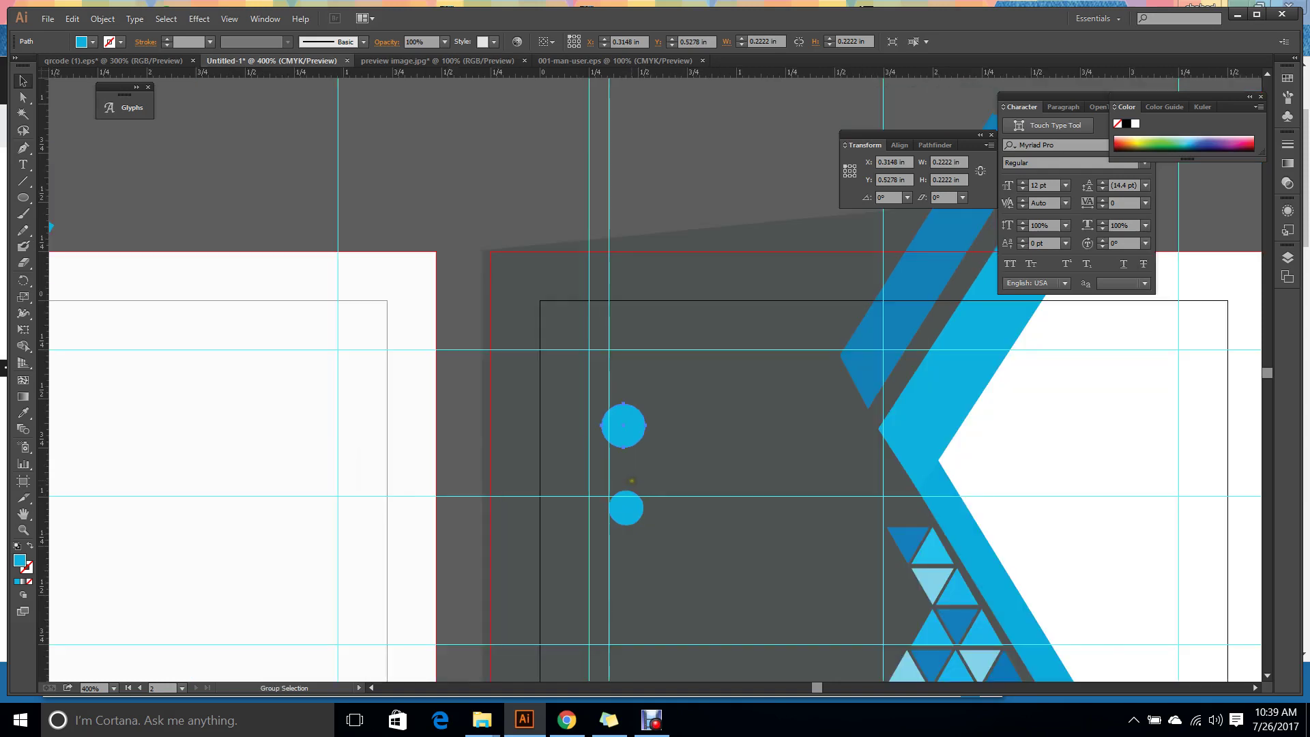
pyautogui.click(508, 460)
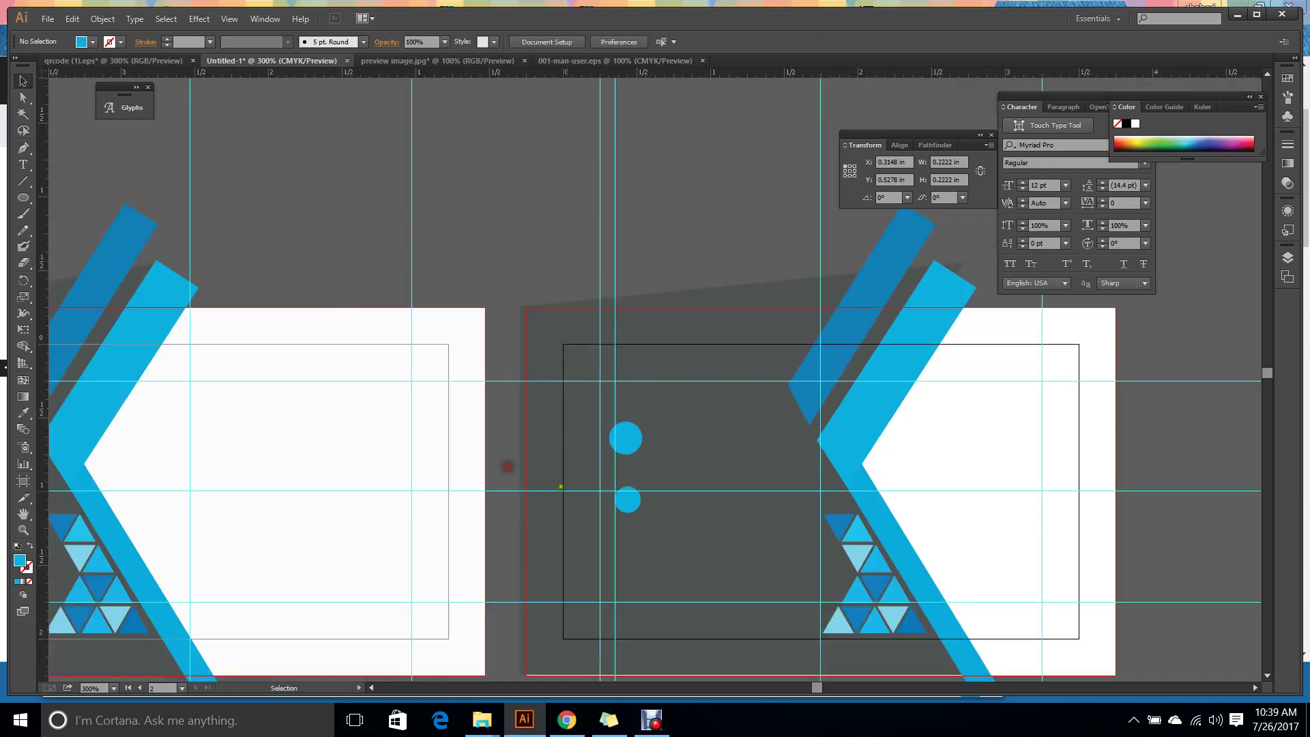
pyautogui.scroll(-2, 640, 409)
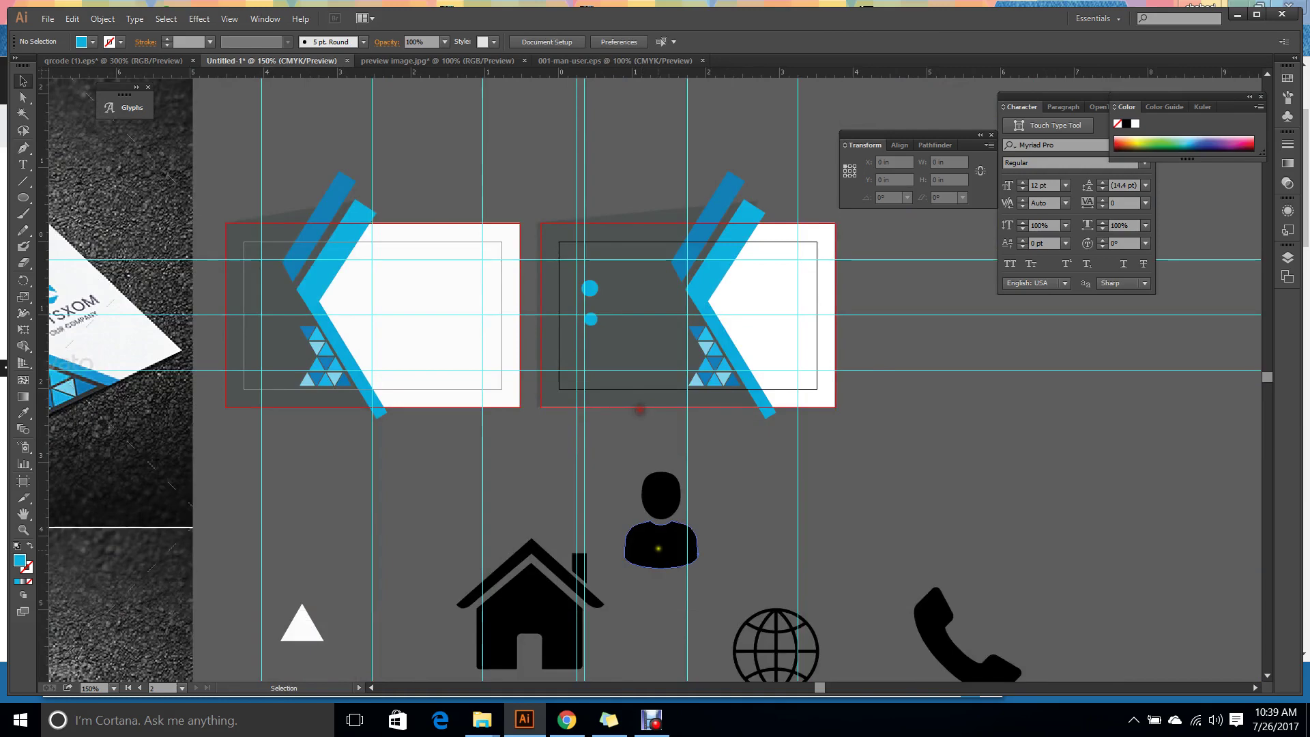
# Shrink the person icon to about 0.19 × 0.25 in and move it below the right card.
pyautogui.moveTo(657, 509); pyautogui.dragTo(584, 161)
pyautogui.moveTo(394, 328); pyautogui.dragTo(614, 474)
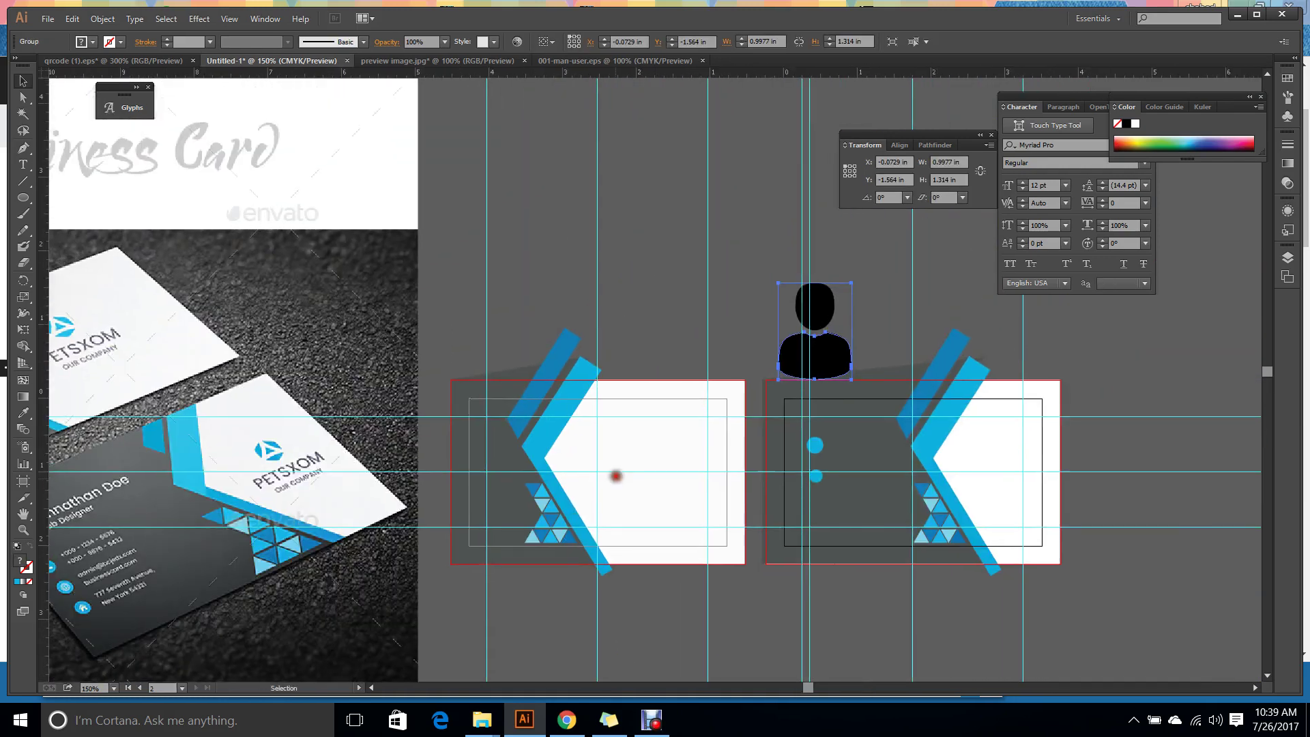
pyautogui.scroll(2, 797, 363)
pyautogui.moveTo(891, 373); pyautogui.dragTo(670, 232)
pyautogui.scroll(-3, 774, 218)
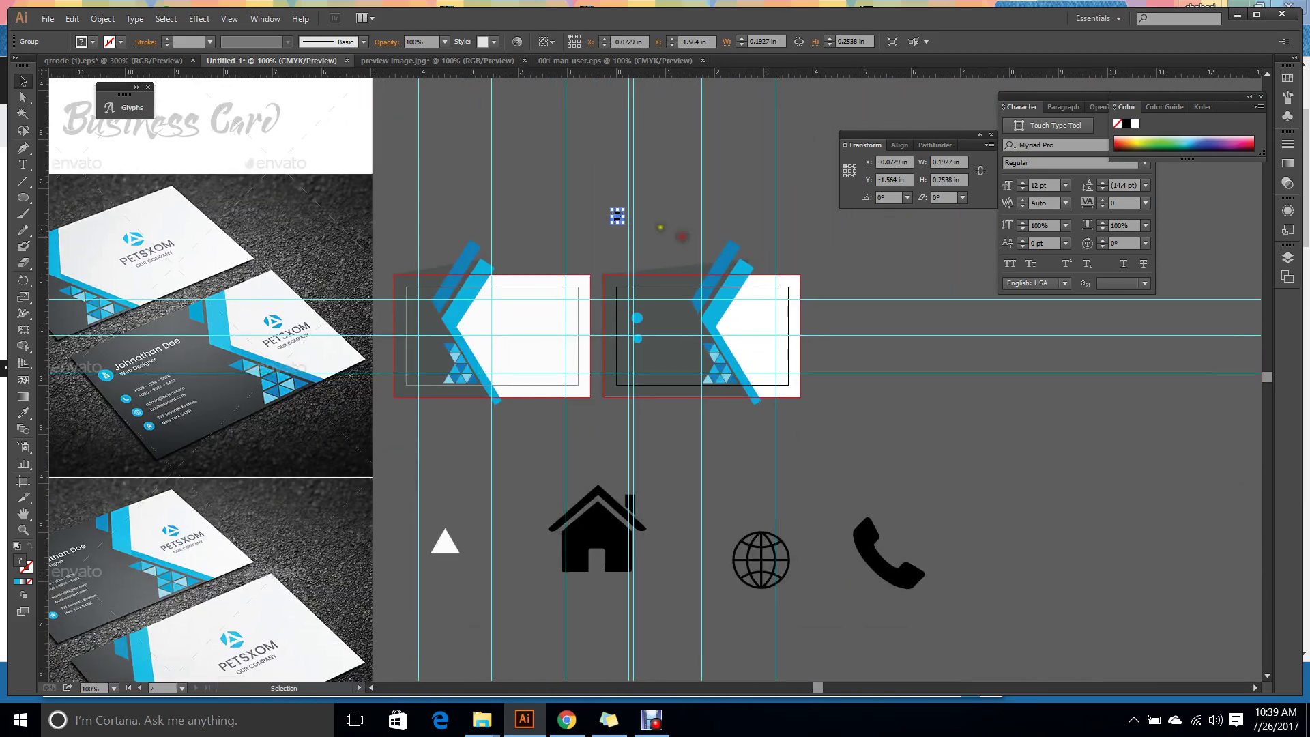
pyautogui.scroll(2, 655, 234)
pyautogui.moveTo(598, 209); pyautogui.dragTo(1003, 477)
pyautogui.moveTo(1120, 525); pyautogui.dragTo(681, 412)
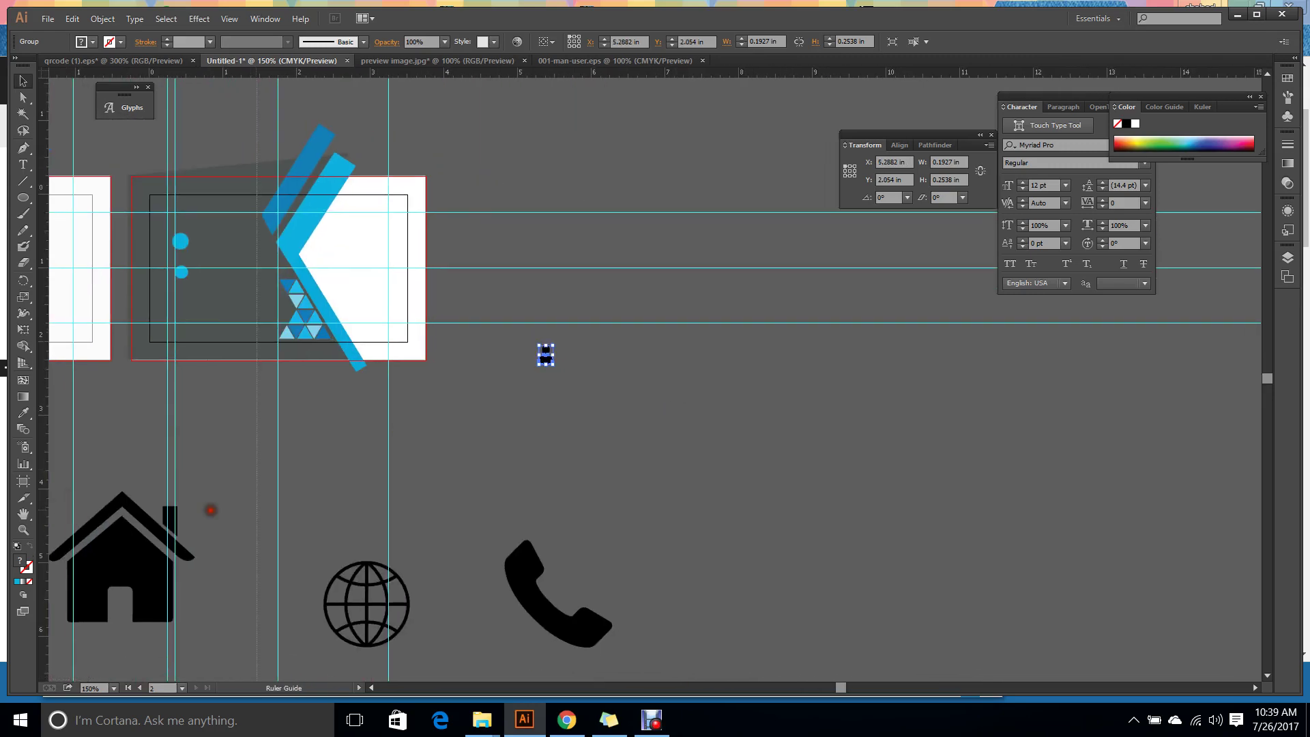
# Add two vertical guides and place the person icon between them.
pyautogui.moveTo(575, 487); pyautogui.dragTo(576, 485)
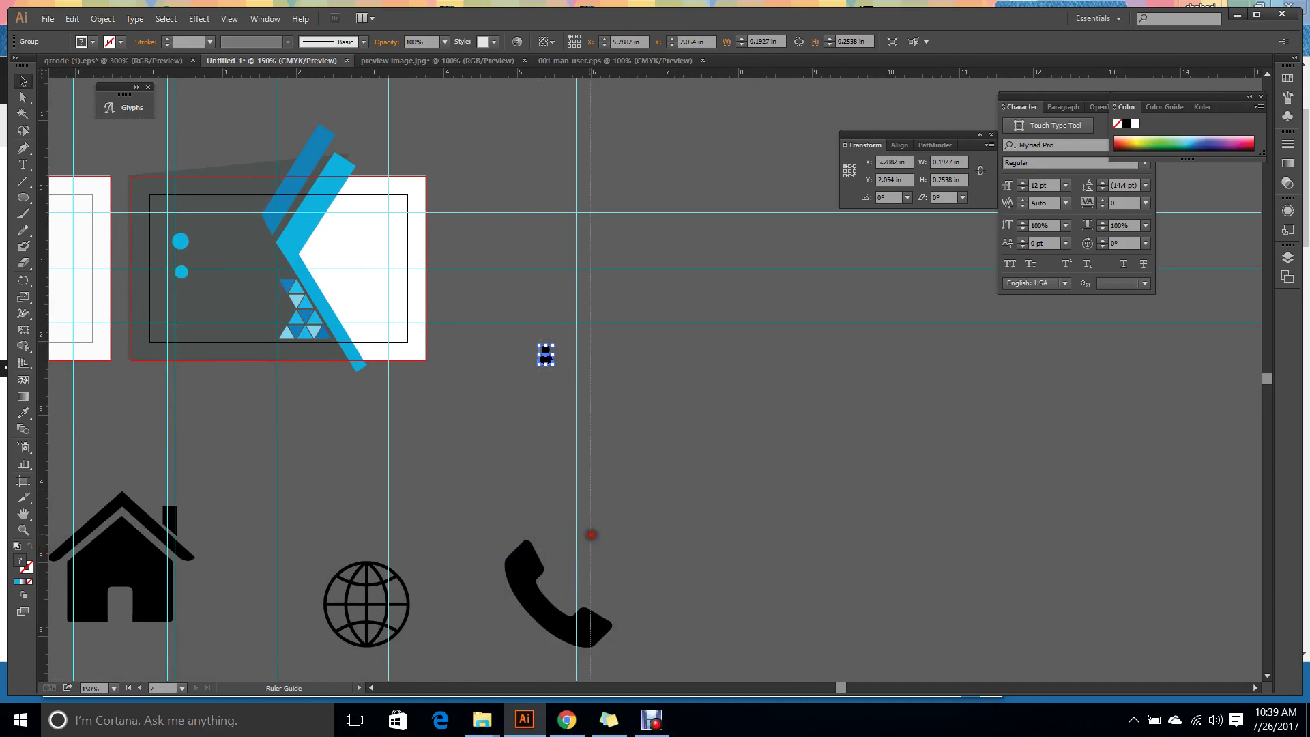
pyautogui.moveTo(591, 535); pyautogui.dragTo(591, 534)
pyautogui.click(702, 445)
pyautogui.scroll(3, 637, 334)
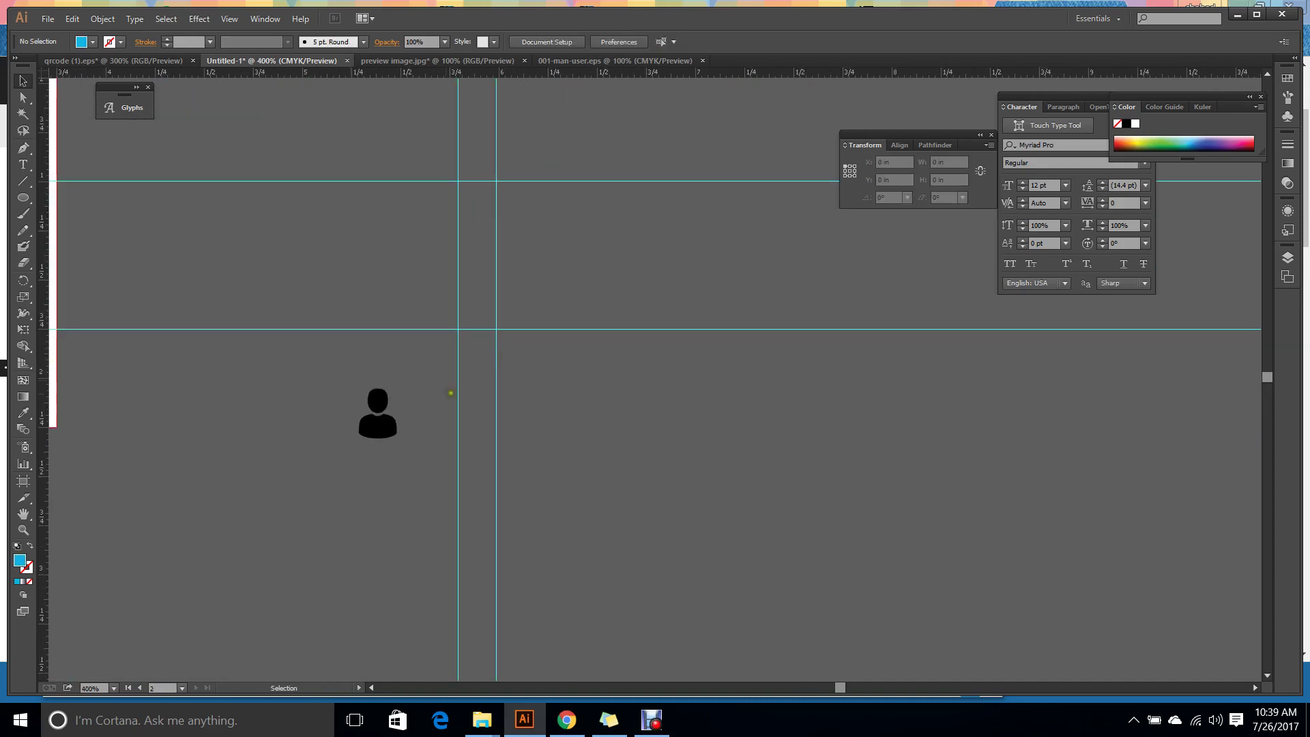
pyautogui.moveTo(388, 428); pyautogui.dragTo(487, 410)
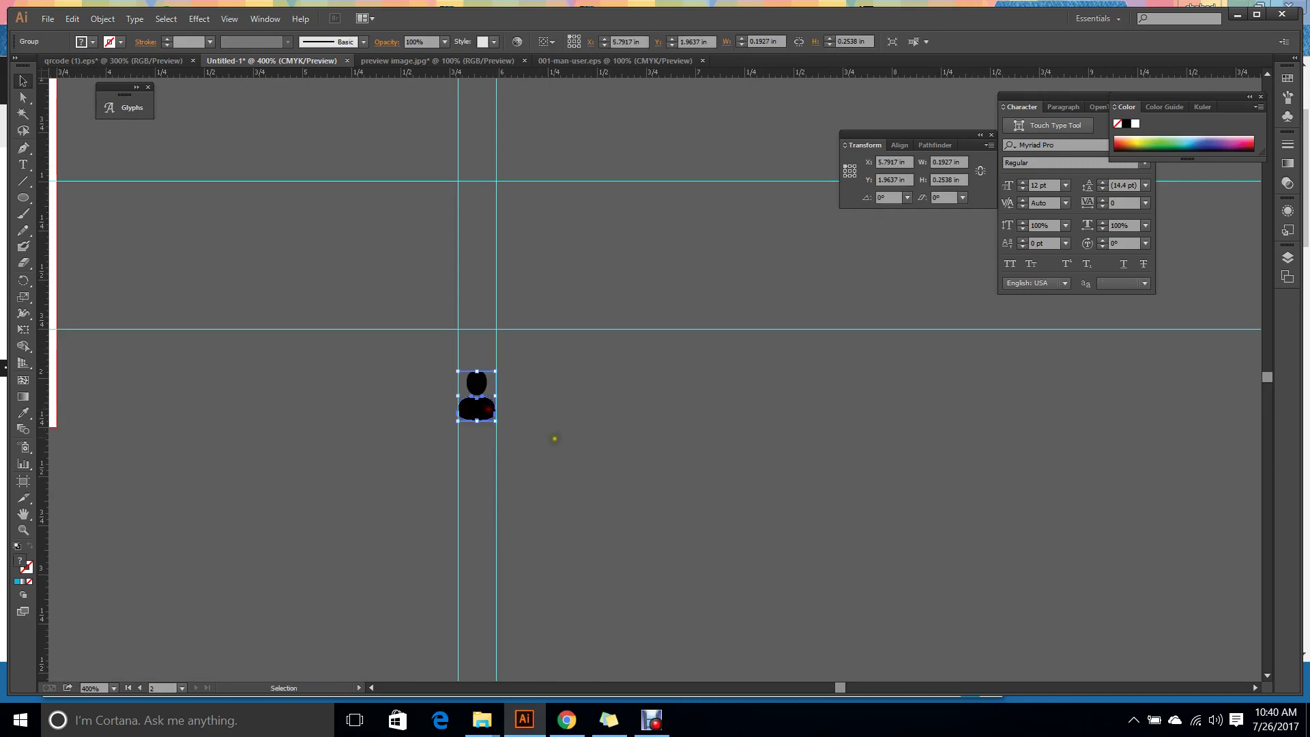
pyautogui.scroll(-3, 554, 438)
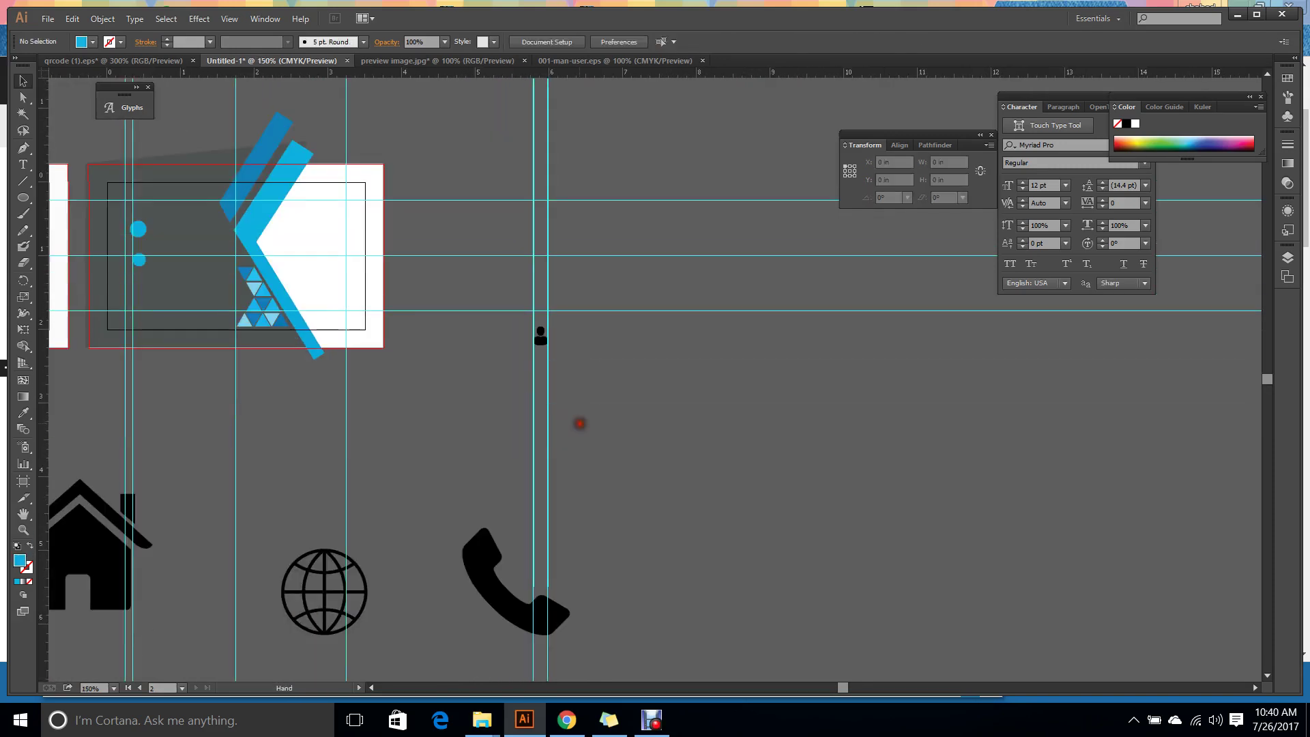
# Shrink the phone icon to icon size and stack it under the person icon.
pyautogui.moveTo(471, 550); pyautogui.dragTo(541, 374)
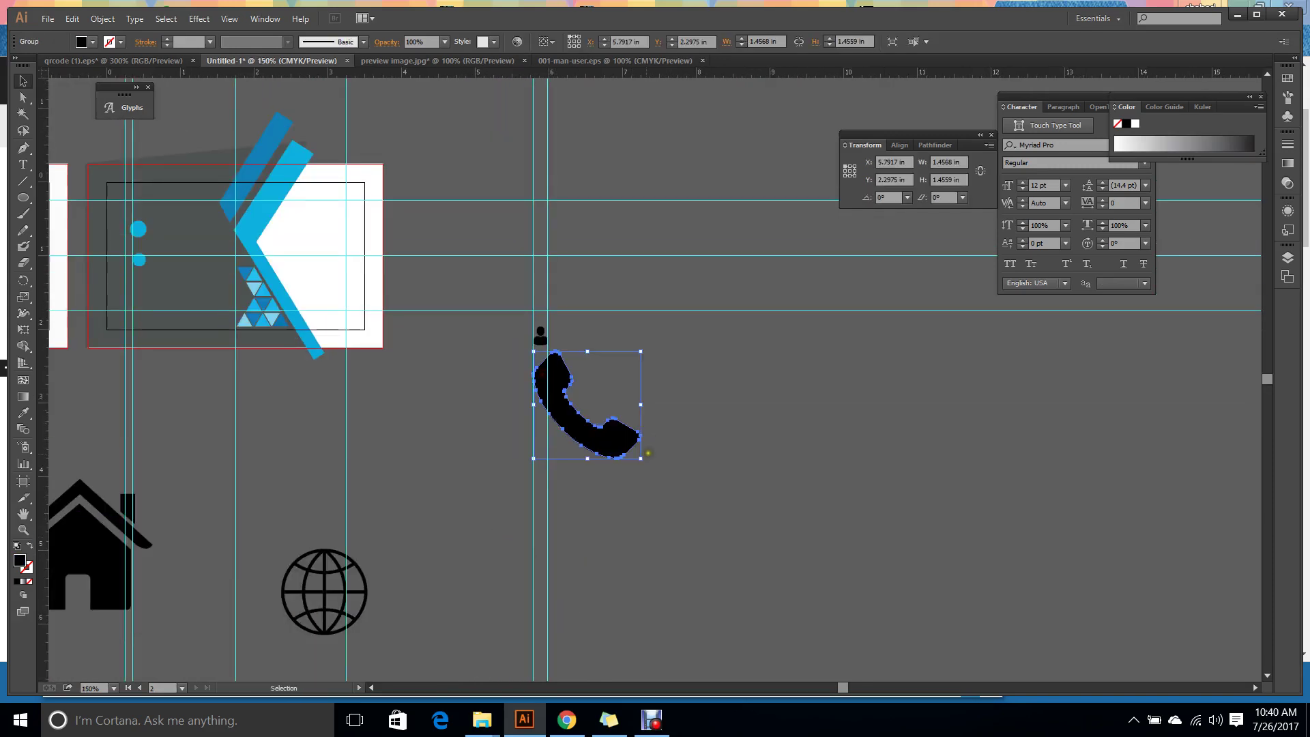
pyautogui.moveTo(641, 458); pyautogui.dragTo(547, 375)
pyautogui.scroll(3, 603, 389)
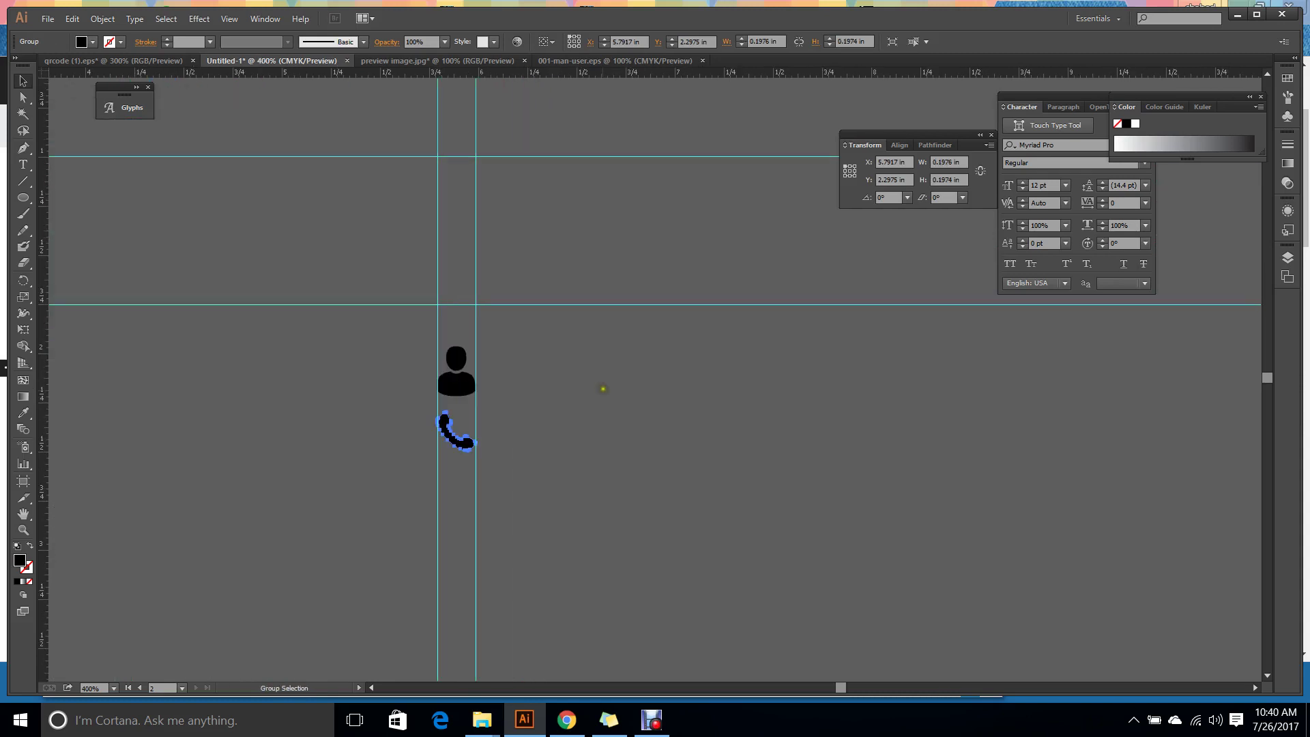
pyautogui.scroll(3, 503, 467)
pyautogui.click(517, 447)
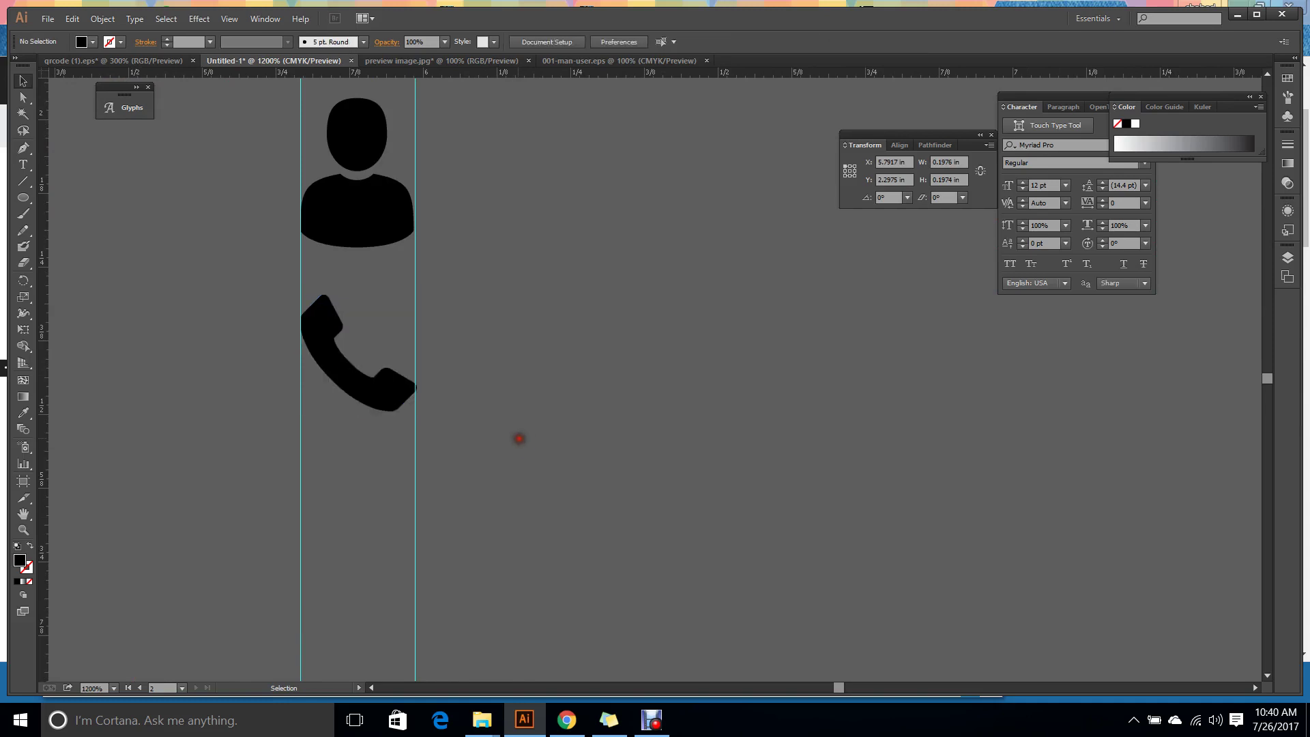
pyautogui.scroll(-4, 554, 457)
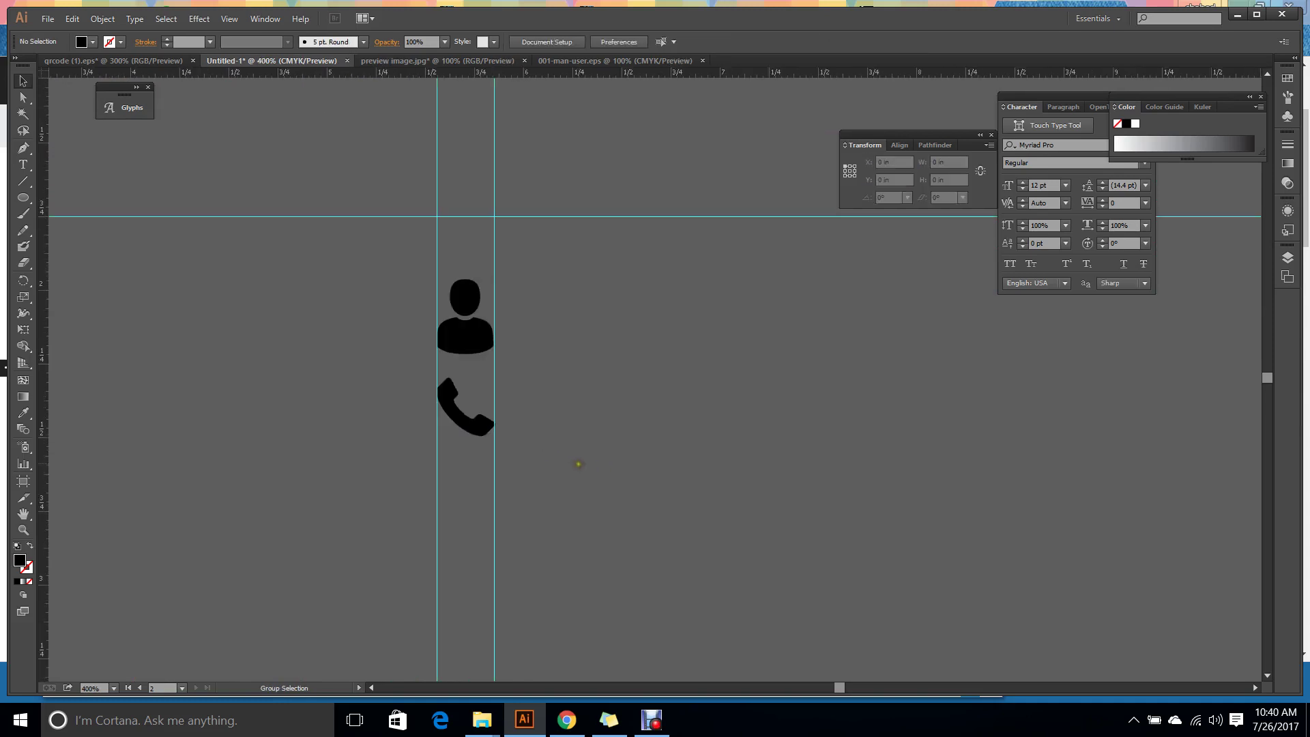
# Shrink the globe to about 0.3 in and place it under the phone between the guides.
pyautogui.moveTo(381, 530); pyautogui.dragTo(530, 373)
pyautogui.scroll(-2, 530, 373)
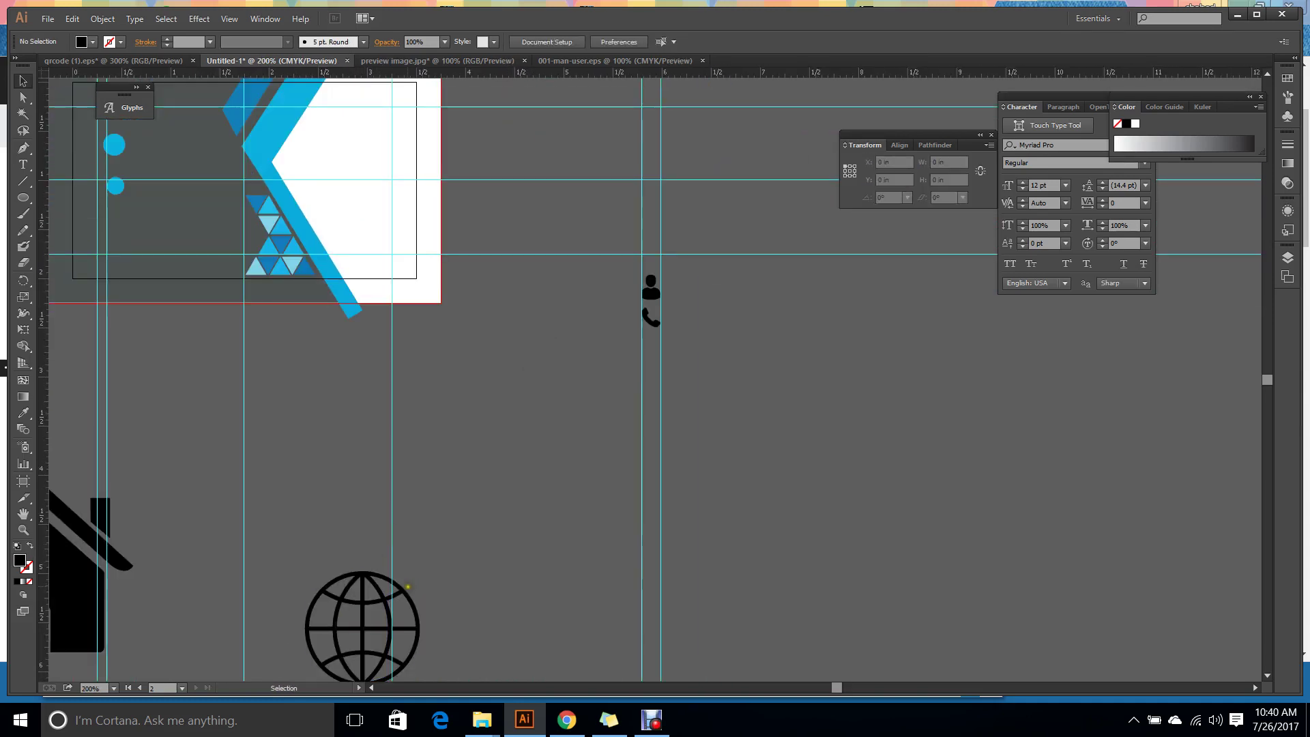
pyautogui.moveTo(409, 588); pyautogui.dragTo(678, 370)
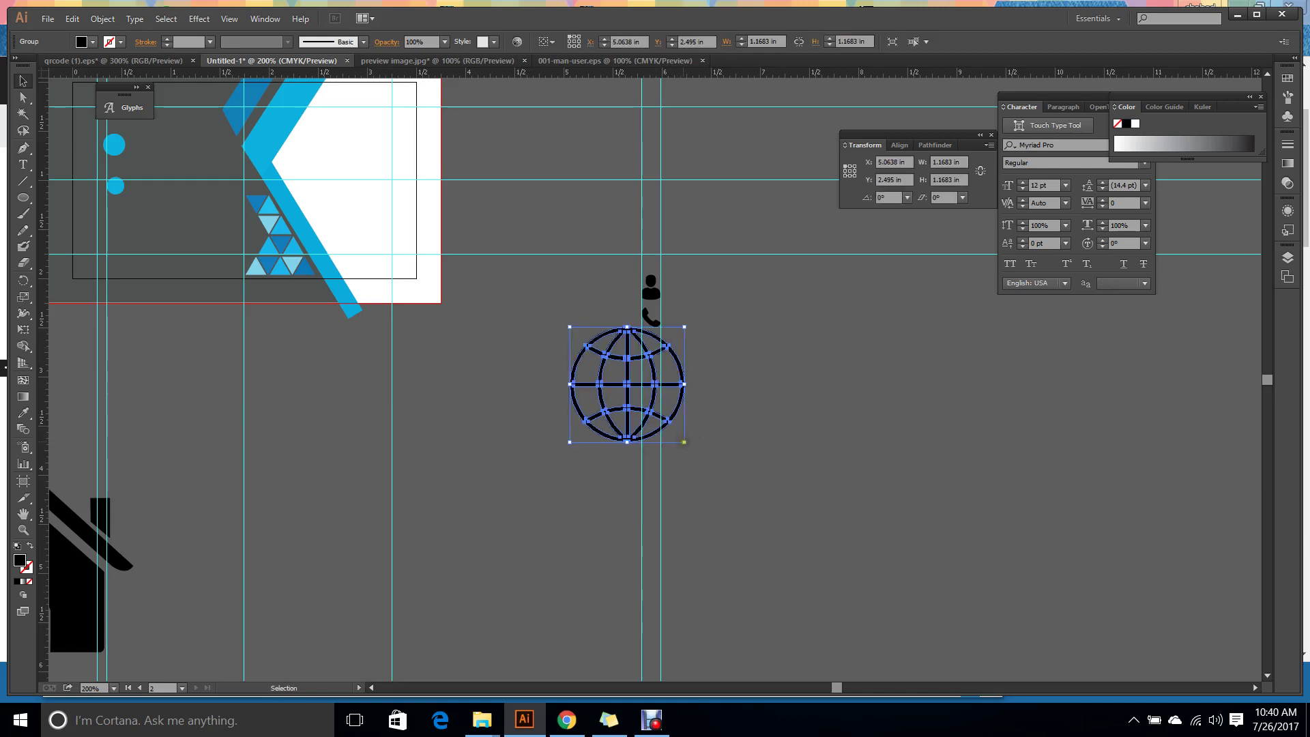
pyautogui.moveTo(684, 442); pyautogui.dragTo(600, 355)
pyautogui.scroll(3, 694, 346)
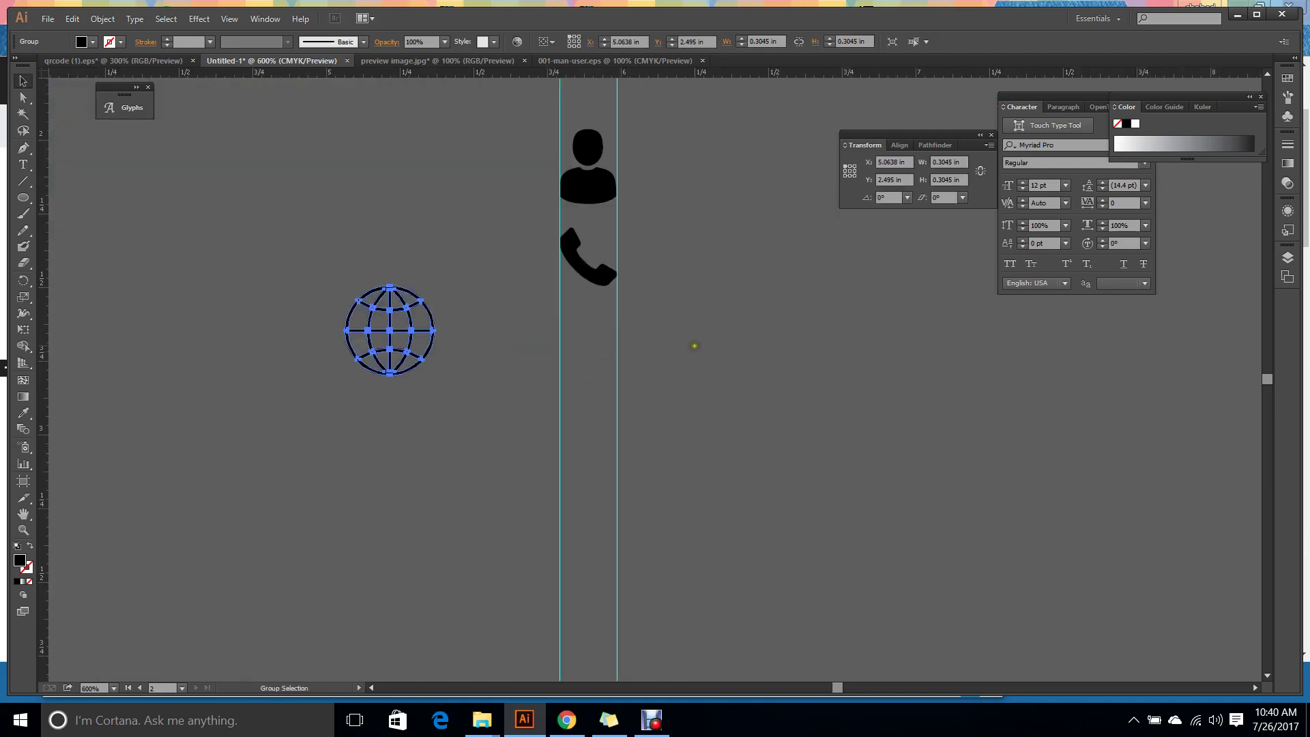
pyautogui.moveTo(427, 329); pyautogui.dragTo(622, 360)
pyautogui.click(703, 369)
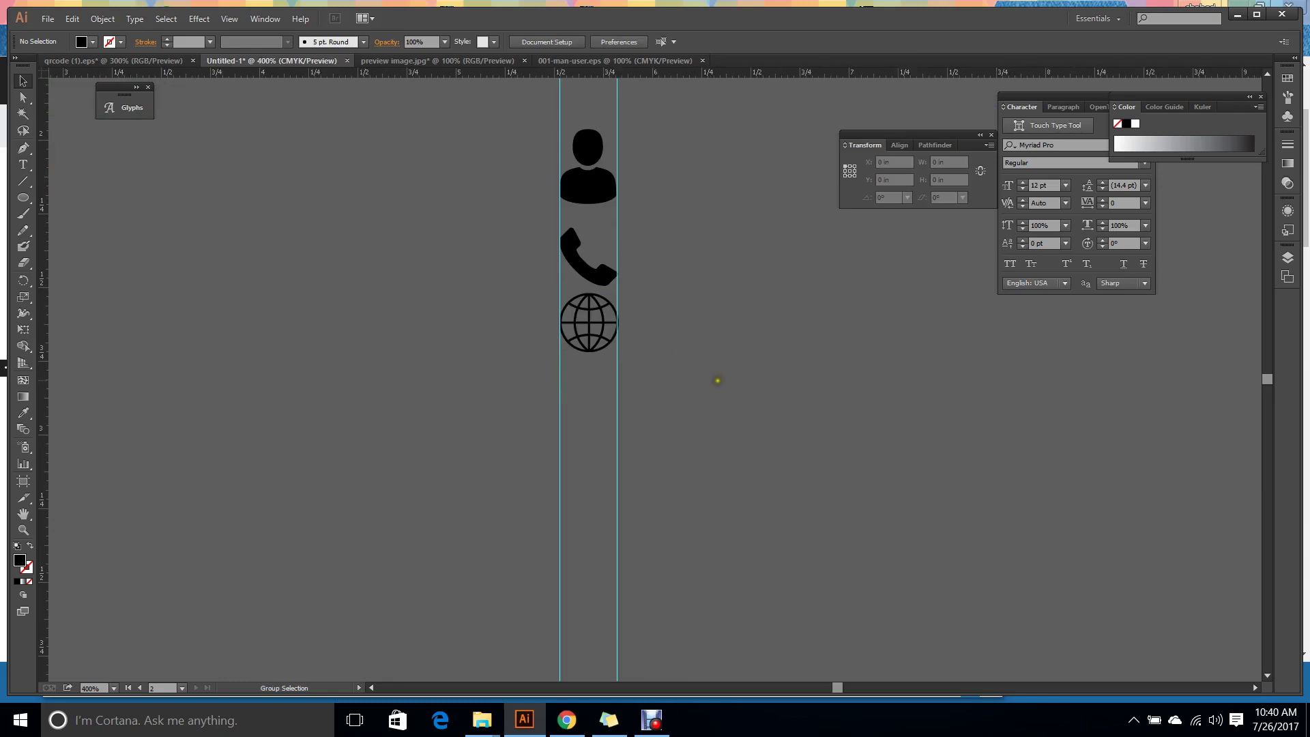
pyautogui.scroll(-2, 716, 380)
pyautogui.scroll(-2, 488, 445)
# Shrink the house icon to about a quarter size and move it right under the globe.
pyautogui.moveTo(106, 575); pyautogui.dragTo(571, 471)
pyautogui.moveTo(630, 531); pyautogui.dragTo(522, 433)
pyautogui.scroll(3, 607, 406)
pyautogui.scroll(1, 452, 450)
pyautogui.moveTo(283, 414); pyautogui.dragTo(550, 441)
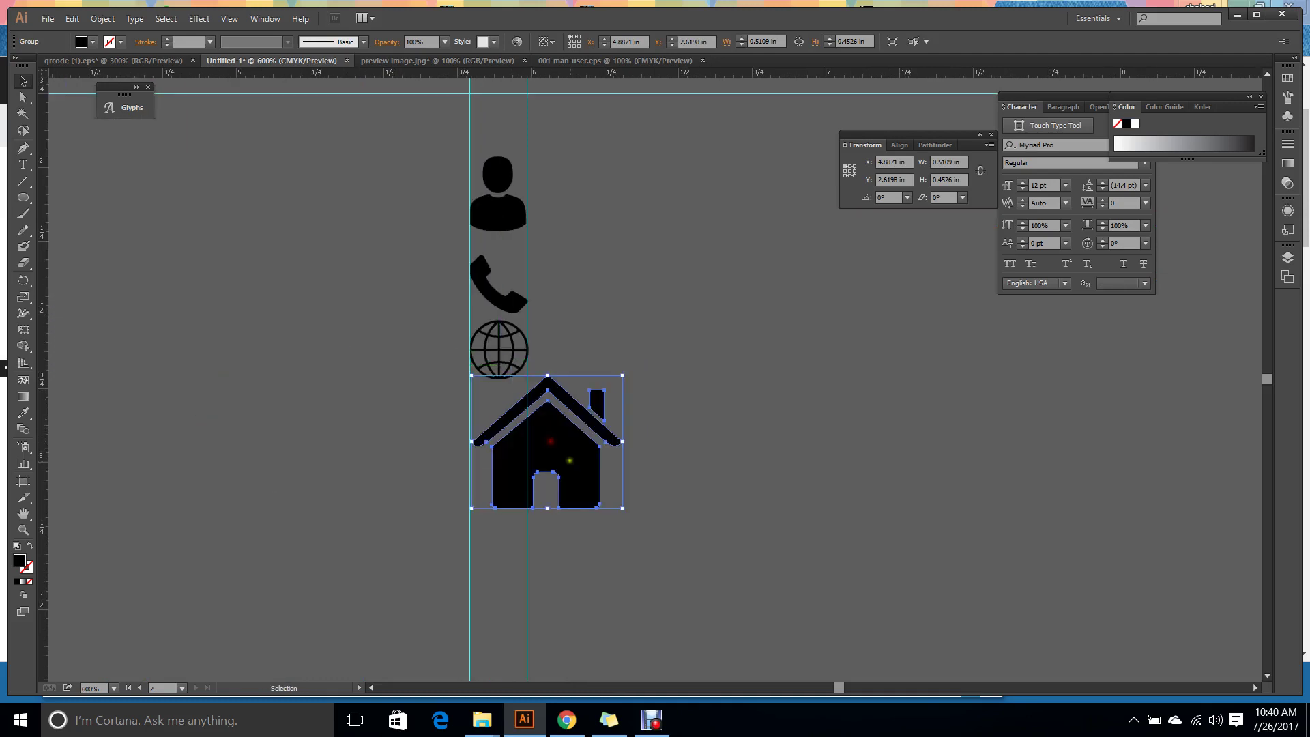
# Fine-tune the house icon to about 0.19 × 0.17 in so it matches the other icons.
pyautogui.scroll(3, 606, 502)
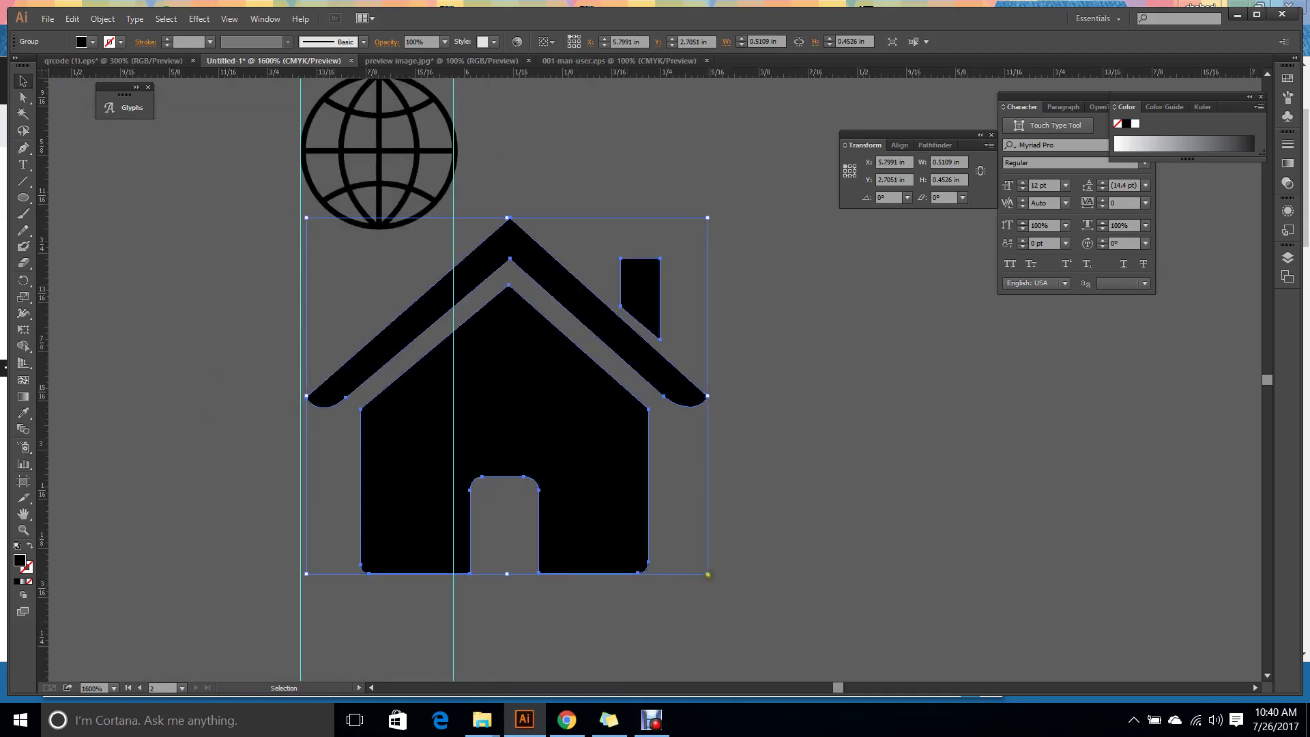
pyautogui.moveTo(708, 574); pyautogui.dragTo(456, 430)
pyautogui.moveTo(406, 321); pyautogui.dragTo(399, 352)
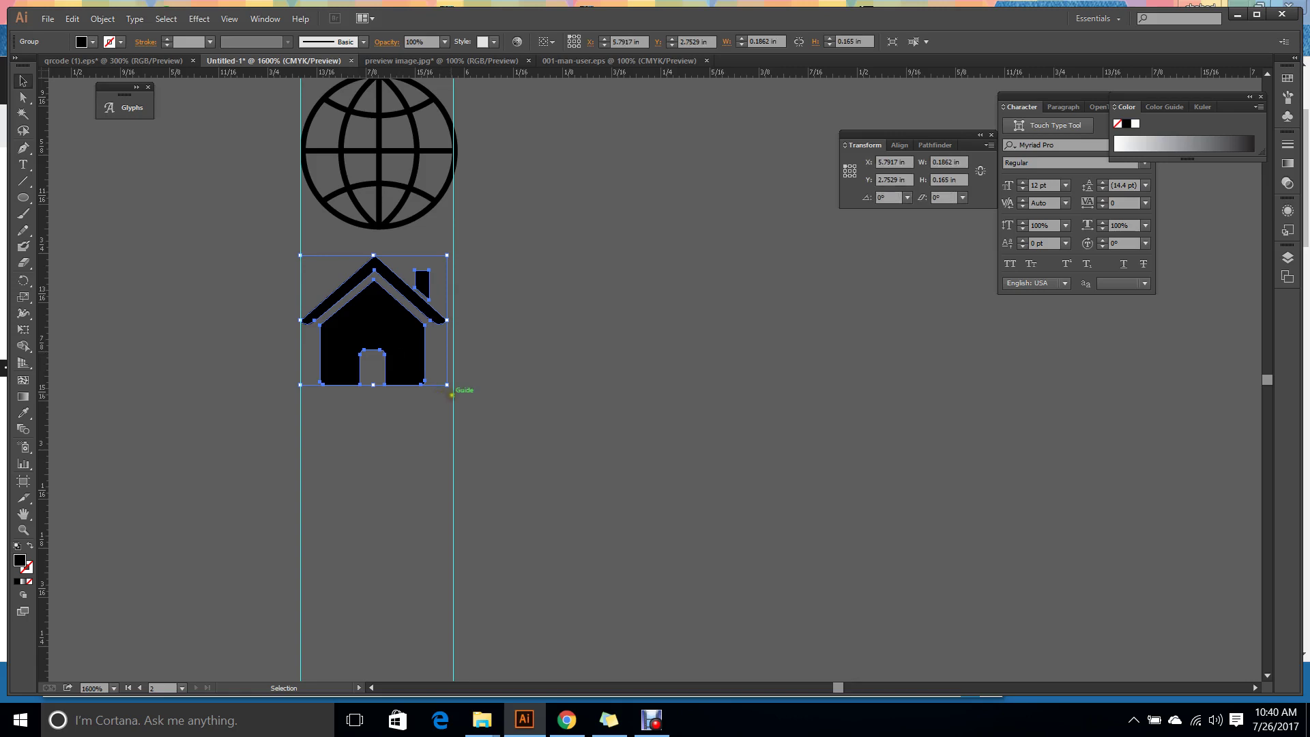
pyautogui.moveTo(448, 385); pyautogui.dragTo(454, 390)
pyautogui.click(552, 397)
pyautogui.scroll(-4, 553, 398)
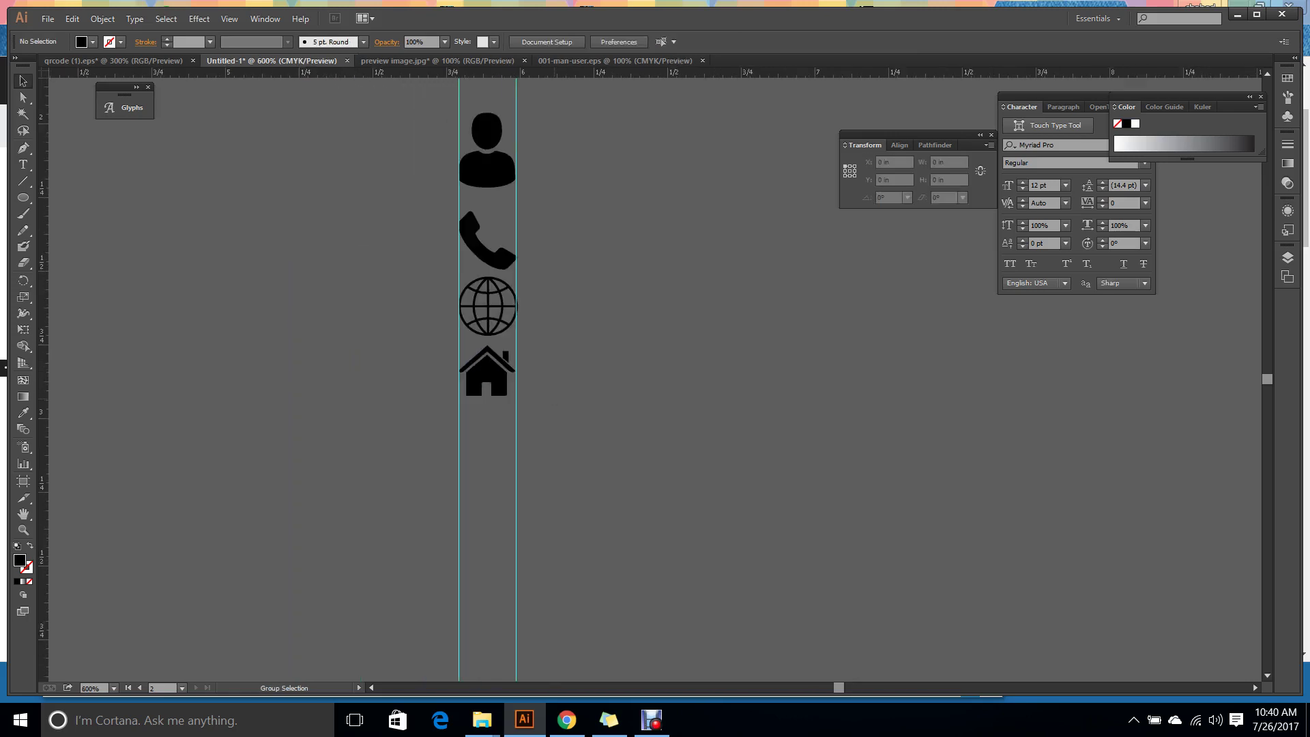
pyautogui.scroll(-1, 554, 396)
pyautogui.scroll(3, 548, 309)
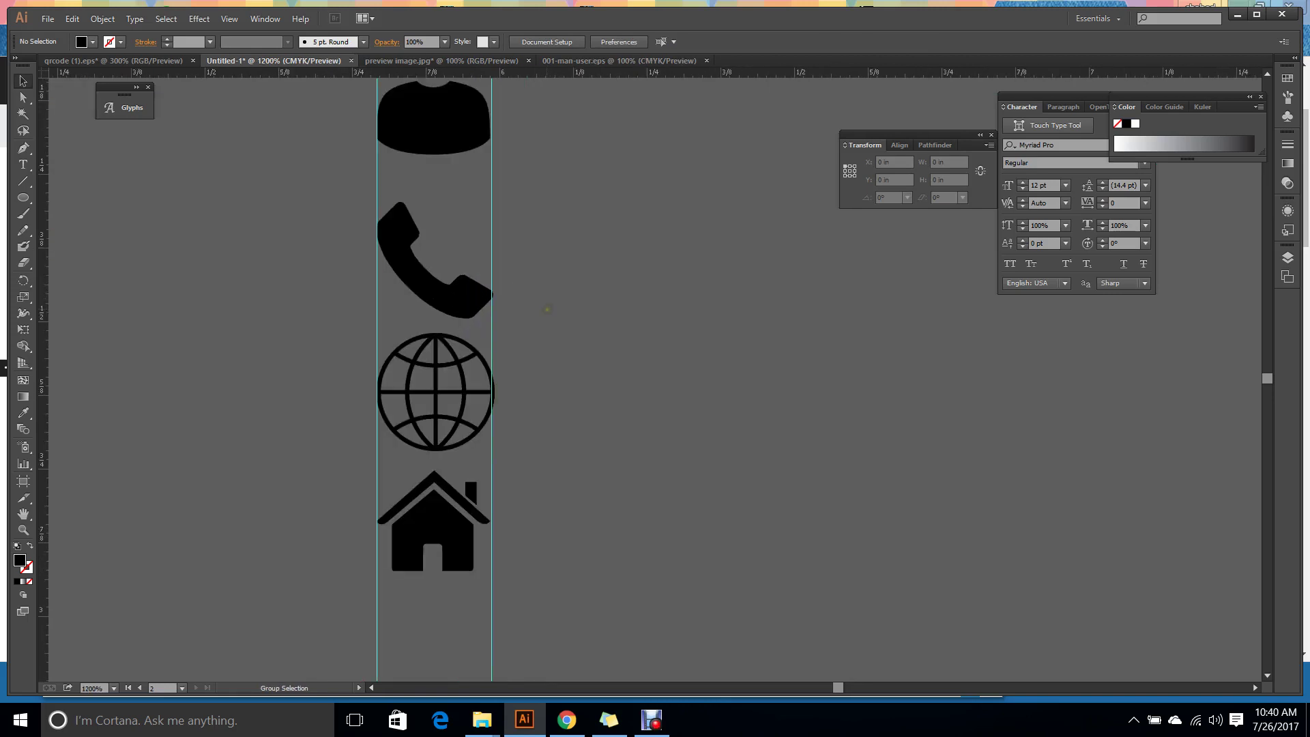
pyautogui.scroll(-2, 548, 309)
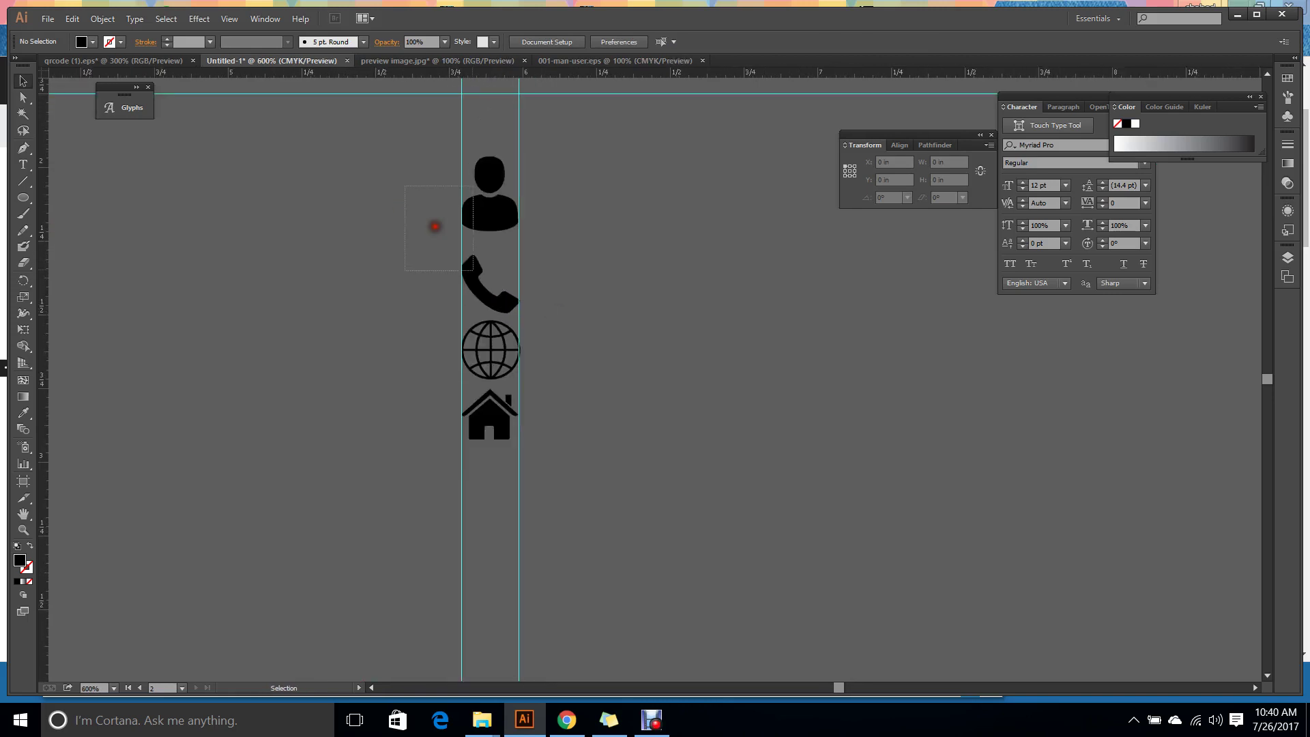
# Fill the four stacked icons with White.
pyautogui.moveTo(433, 222); pyautogui.dragTo(702, 503)
pyautogui.click(81, 45)
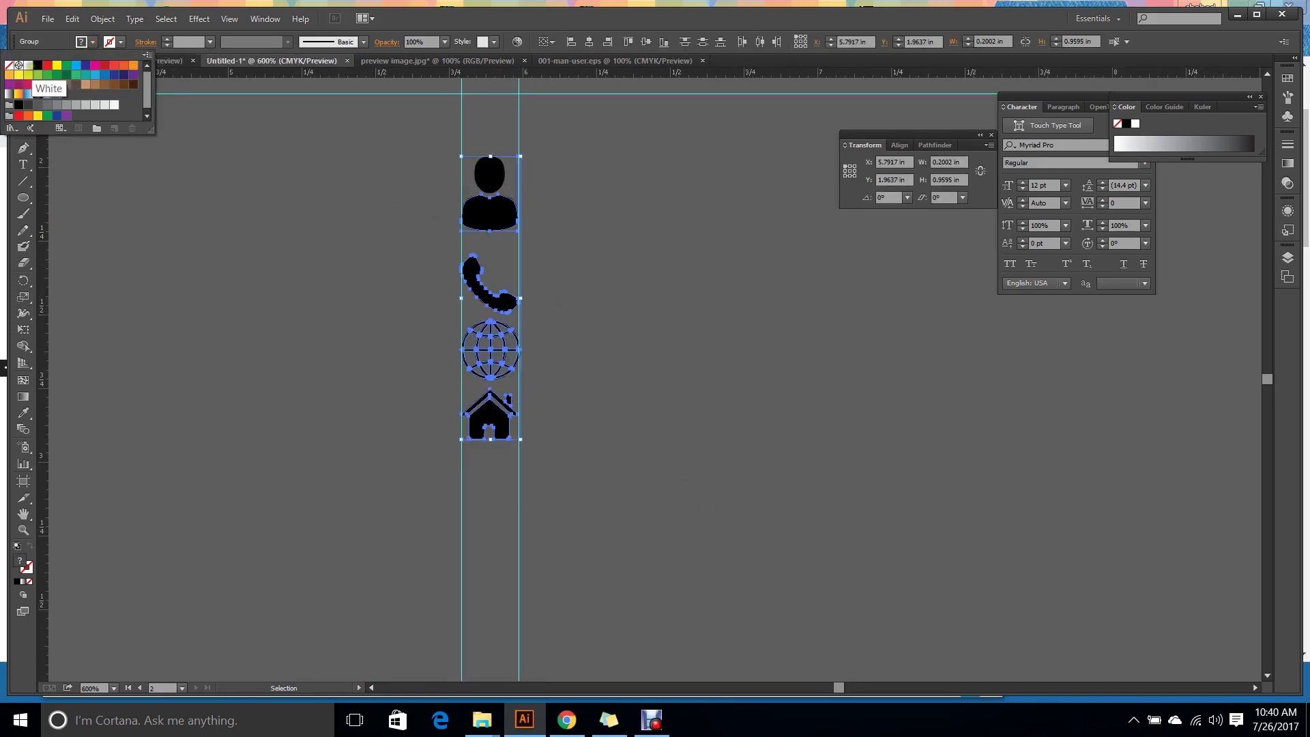
pyautogui.click(28, 65)
pyautogui.click(175, 221)
pyautogui.click(428, 173)
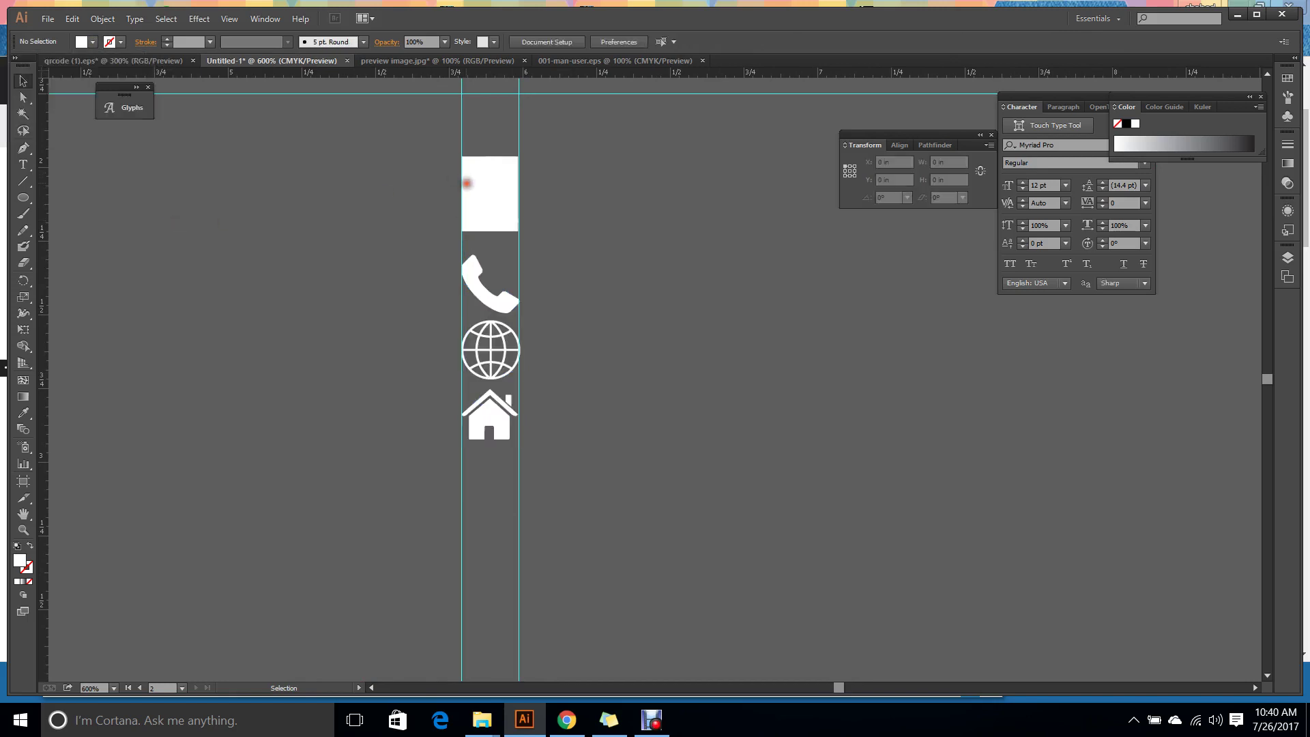
# Ungroup the person icon, release its clipping mask, and pull the white box away from it.
pyautogui.click(504, 208)
pyautogui.rightClick(505, 214)
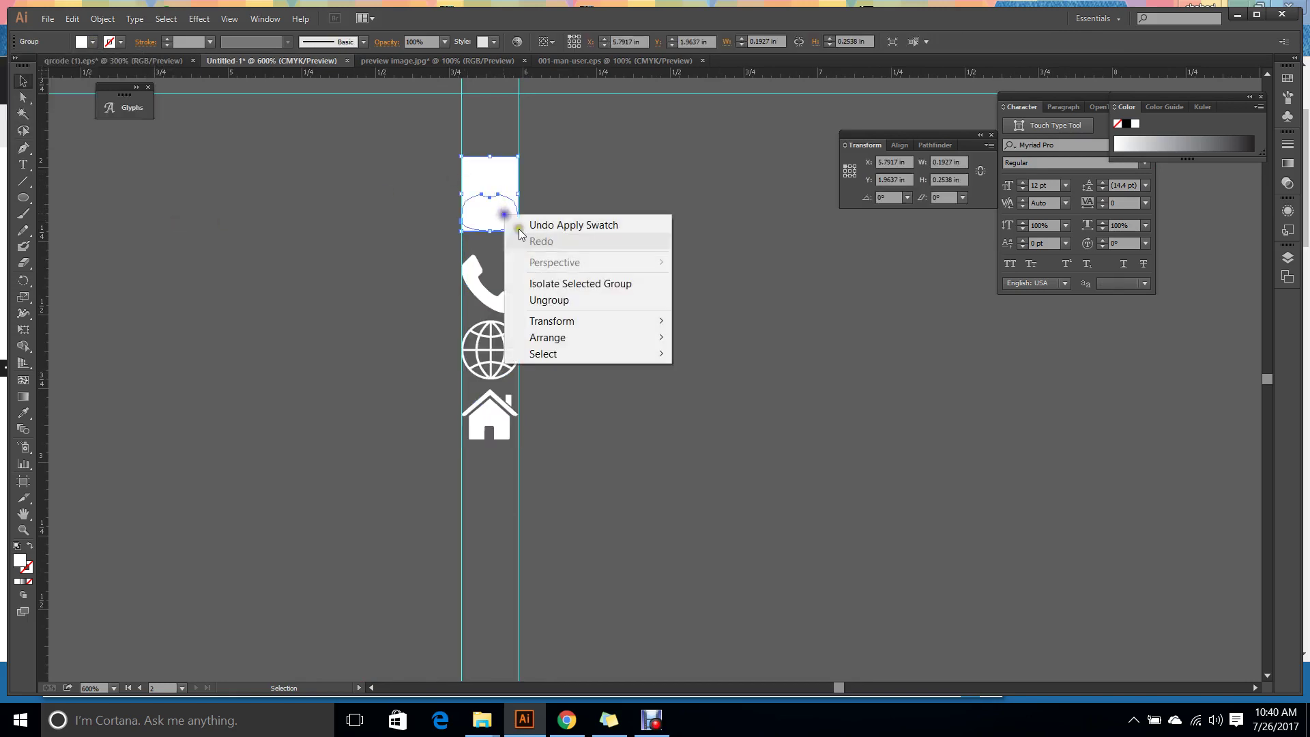
pyautogui.click(554, 301)
pyautogui.click(501, 185)
pyautogui.rightClick(500, 186)
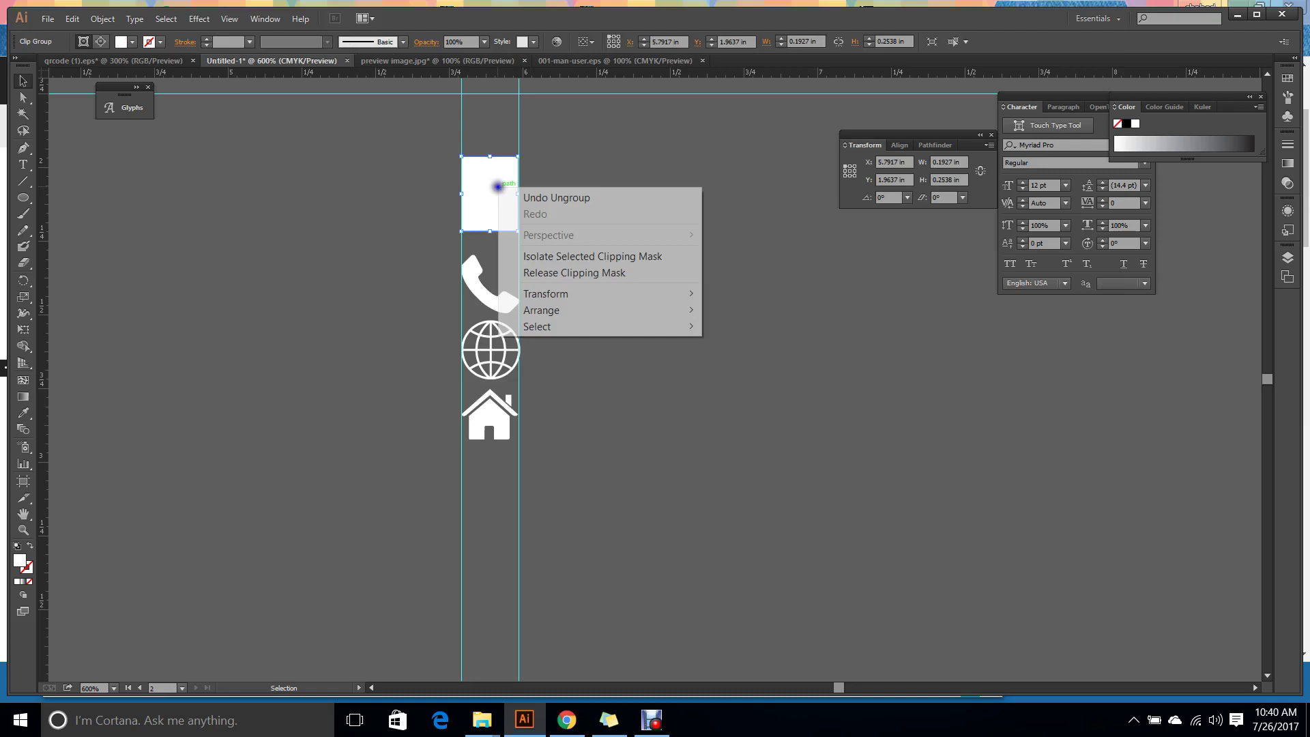
pyautogui.click(579, 273)
pyautogui.click(643, 278)
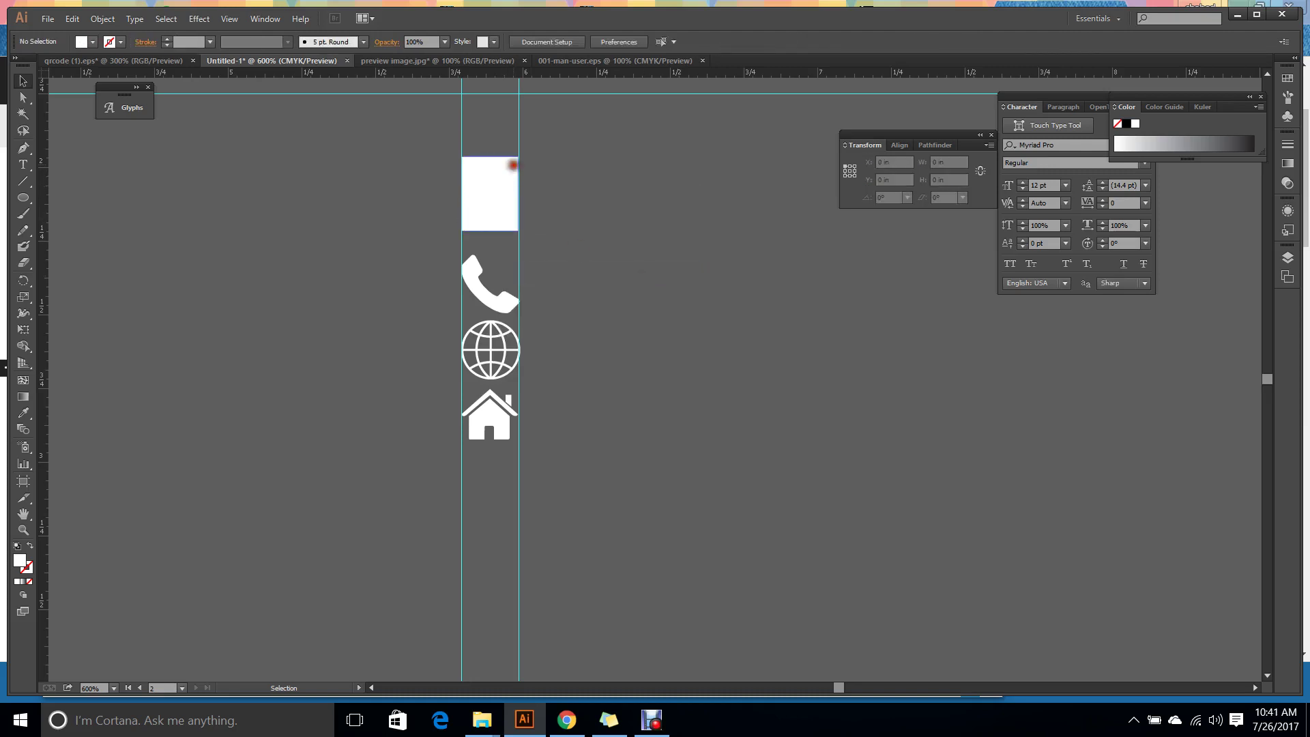
pyautogui.moveTo(513, 166); pyautogui.dragTo(288, 184)
pyautogui.moveTo(466, 146); pyautogui.dragTo(543, 234)
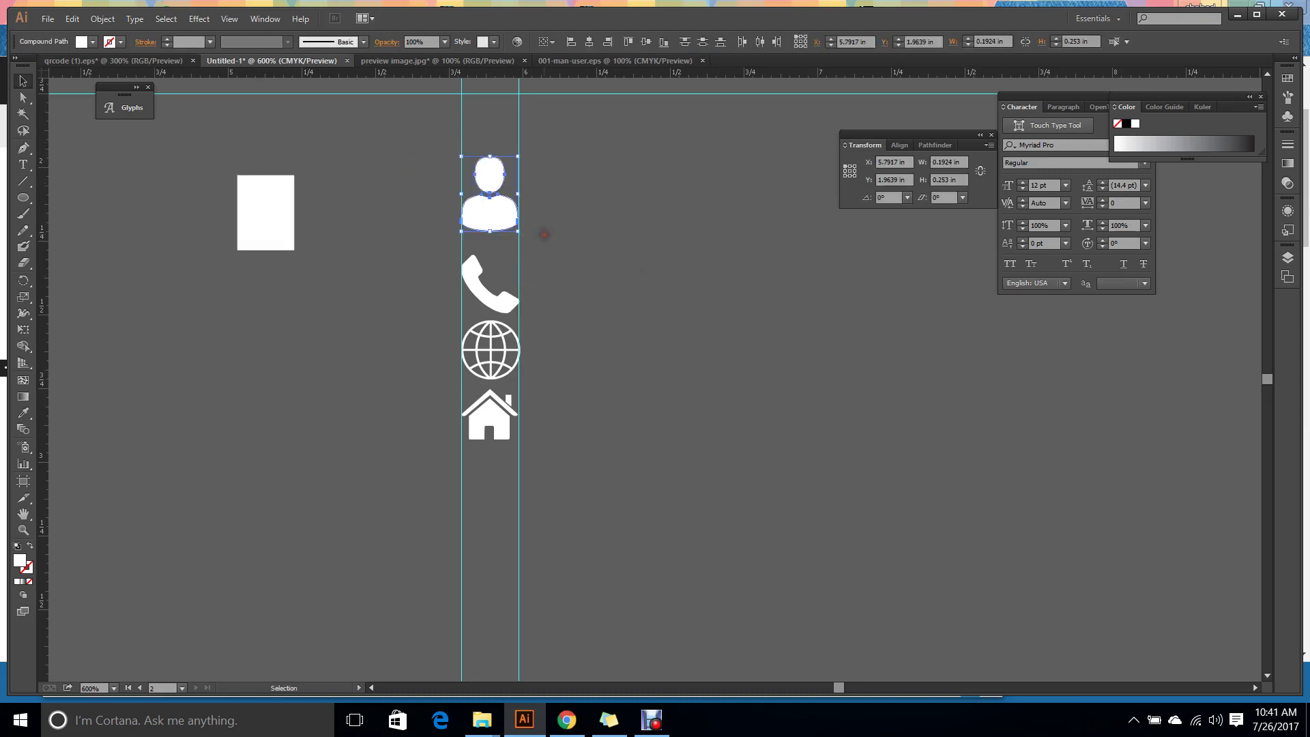
# Delete the stray white rectangle and bring the business card into view.
pyautogui.moveTo(277, 219); pyautogui.dragTo(778, 321)
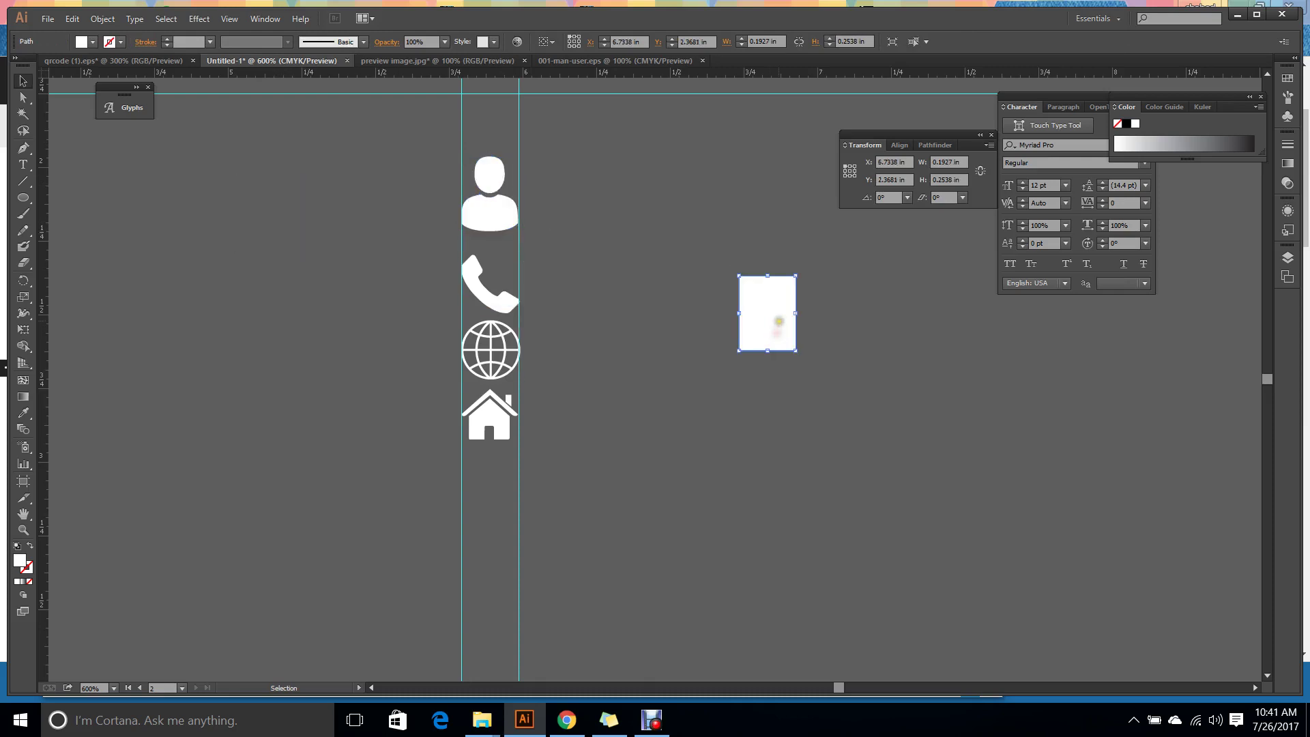
pyautogui.press('Delete')
pyautogui.scroll(-3, 527, 297)
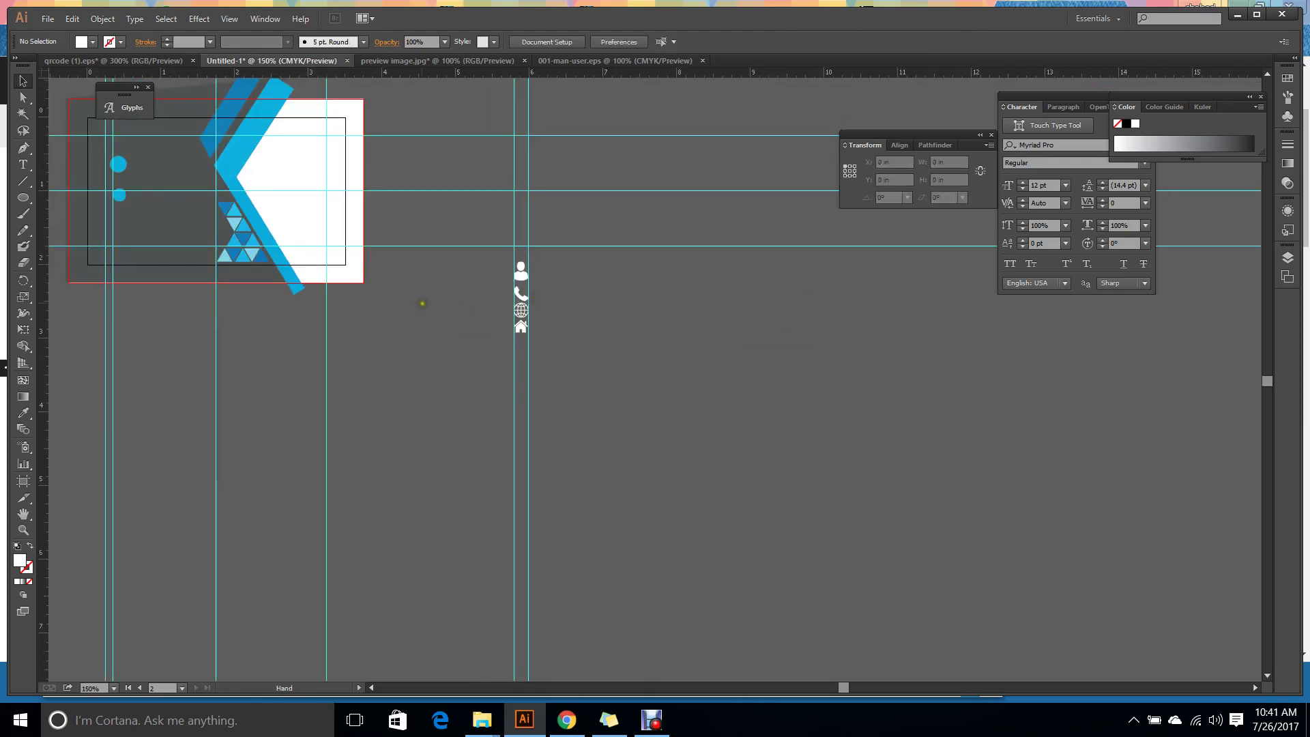
pyautogui.moveTo(423, 303); pyautogui.dragTo(599, 416)
pyautogui.scroll(2, 680, 380)
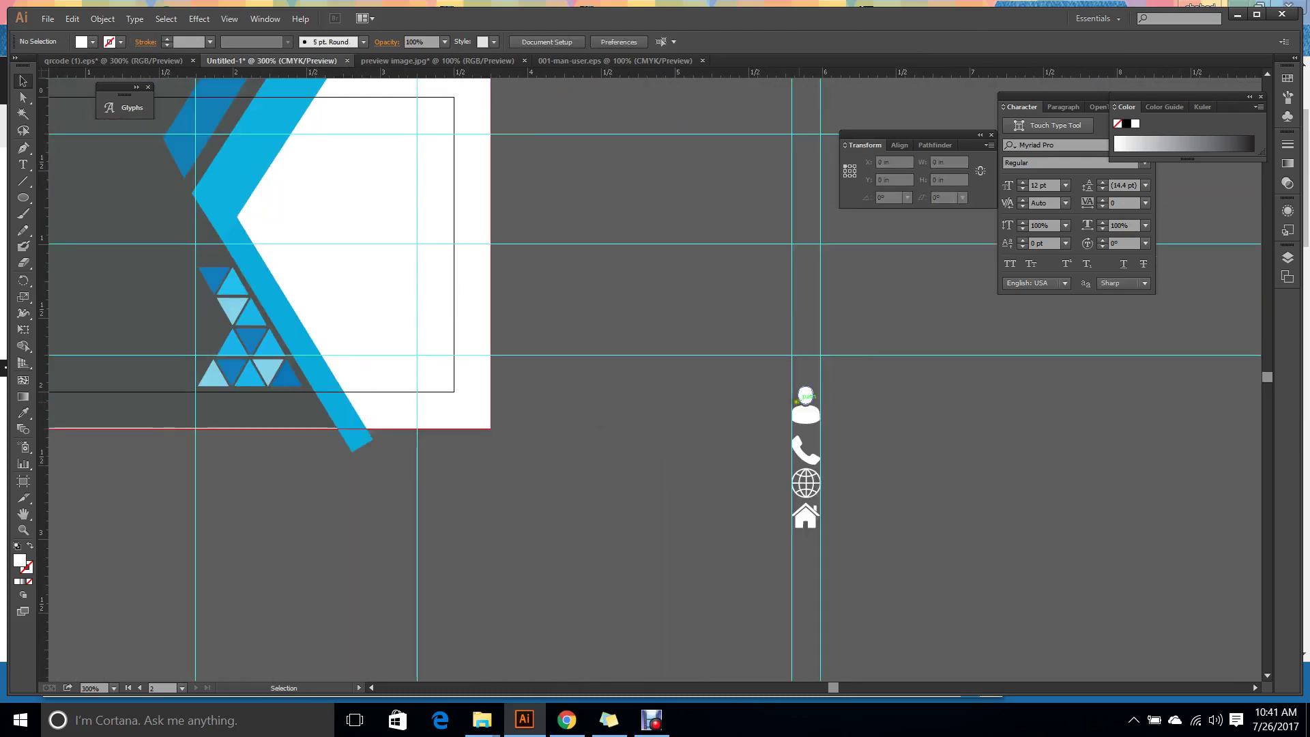
# Try moving the person icon toward the upper circle, then undo it back to the icon column.
pyautogui.moveTo(806, 403); pyautogui.dragTo(109, 218)
pyautogui.moveTo(172, 270); pyautogui.dragTo(494, 446)
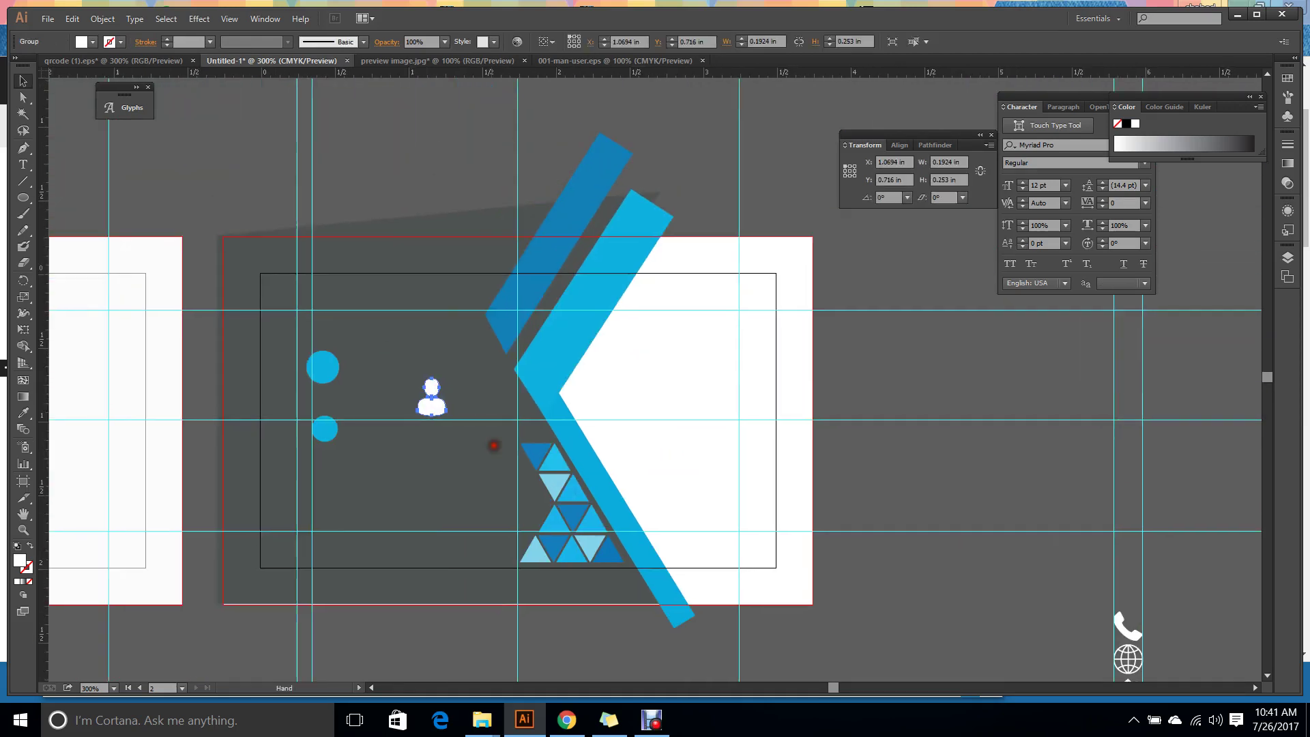
pyautogui.scroll(3, 338, 367)
pyautogui.moveTo(593, 468); pyautogui.dragTo(296, 380)
pyautogui.hotkey('ctrl', 'z')
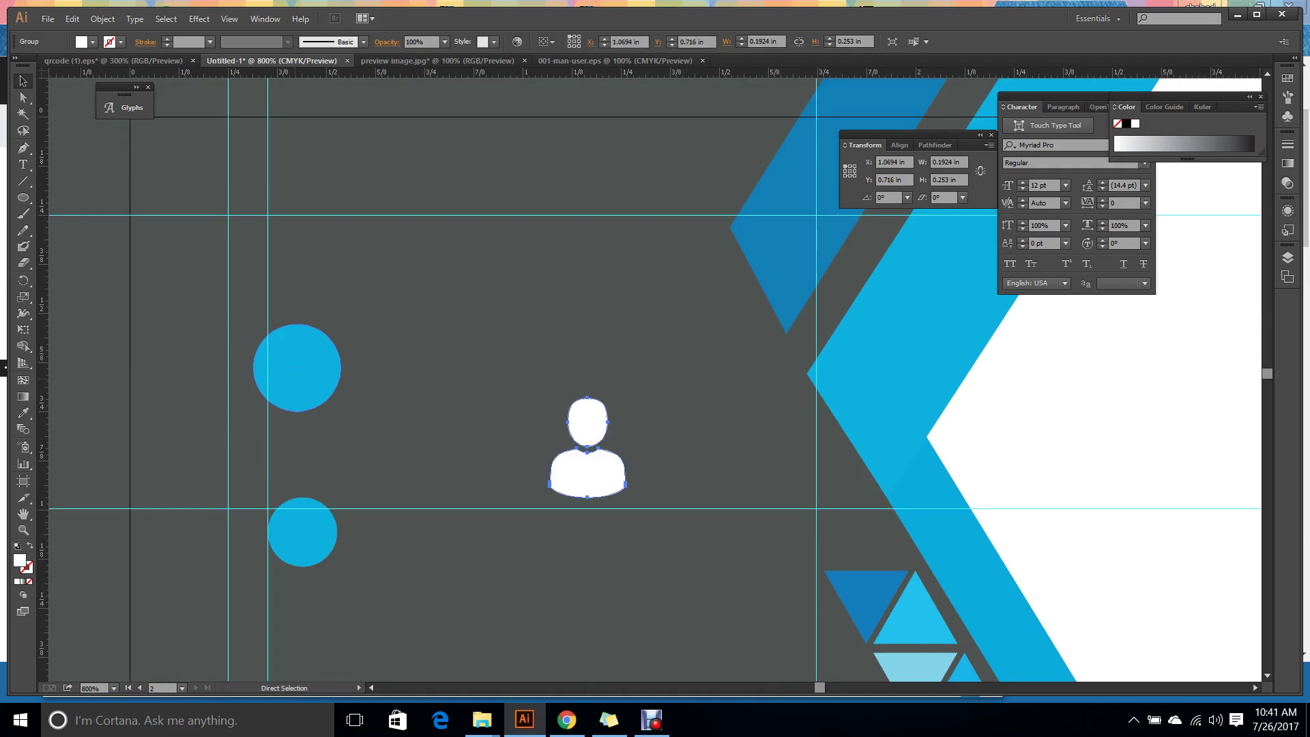
pyautogui.hotkey('ctrl', 'z')
pyautogui.scroll(-4, 444, 379)
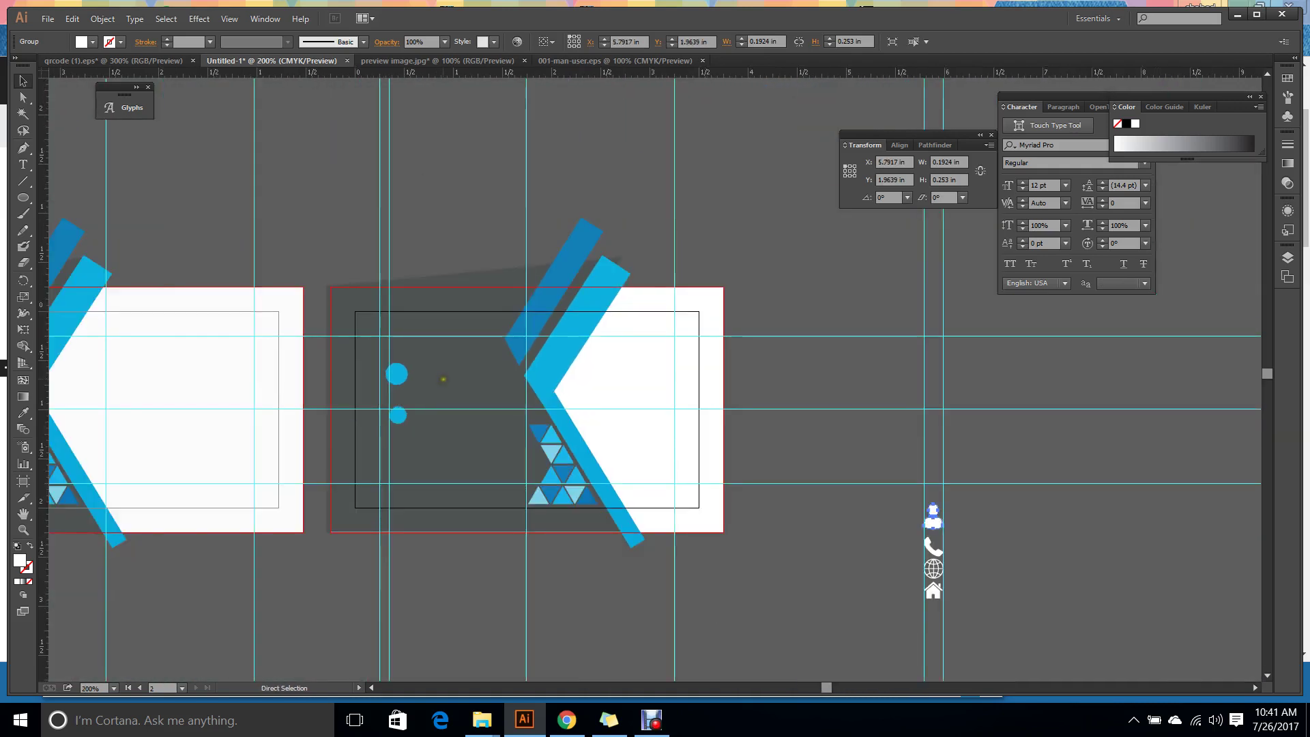
pyautogui.scroll(2, 1003, 585)
# Scale down all four icons together.
pyautogui.moveTo(957, 635); pyautogui.dragTo(707, 396)
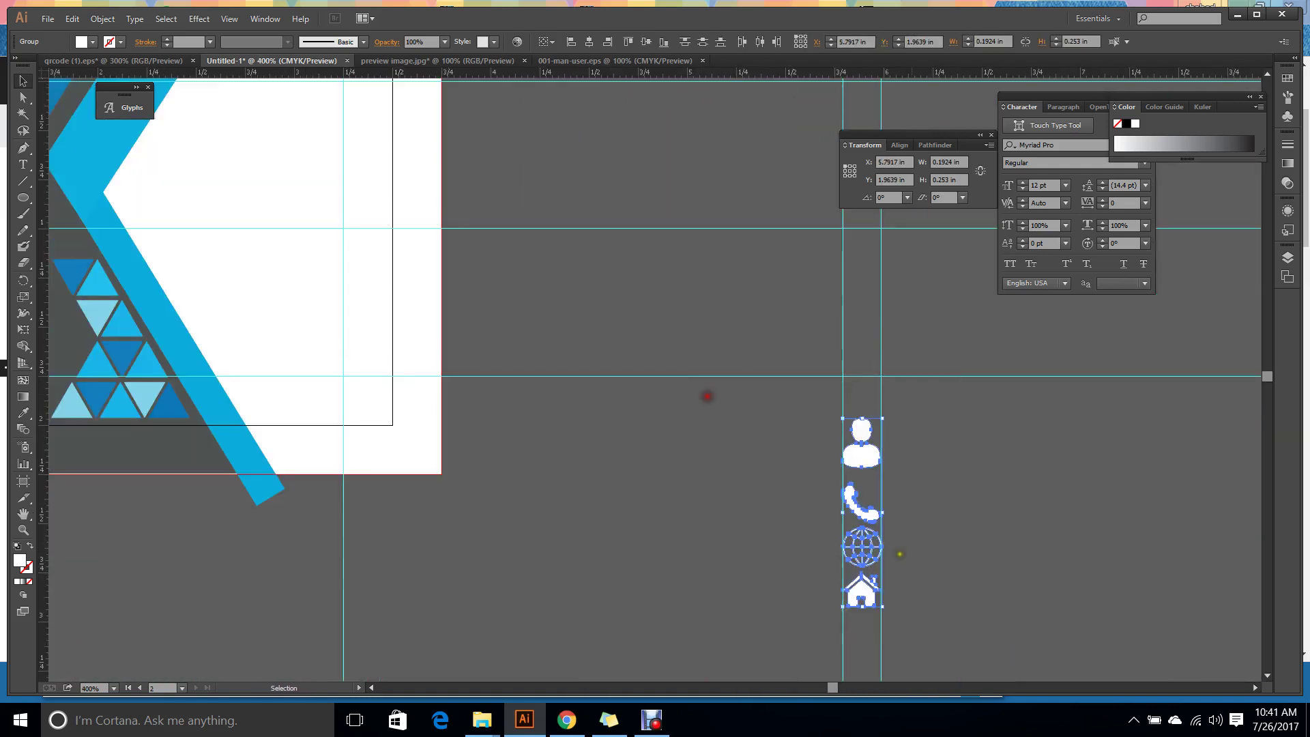
pyautogui.moveTo(882, 606); pyautogui.dragTo(863, 576)
pyautogui.click(944, 571)
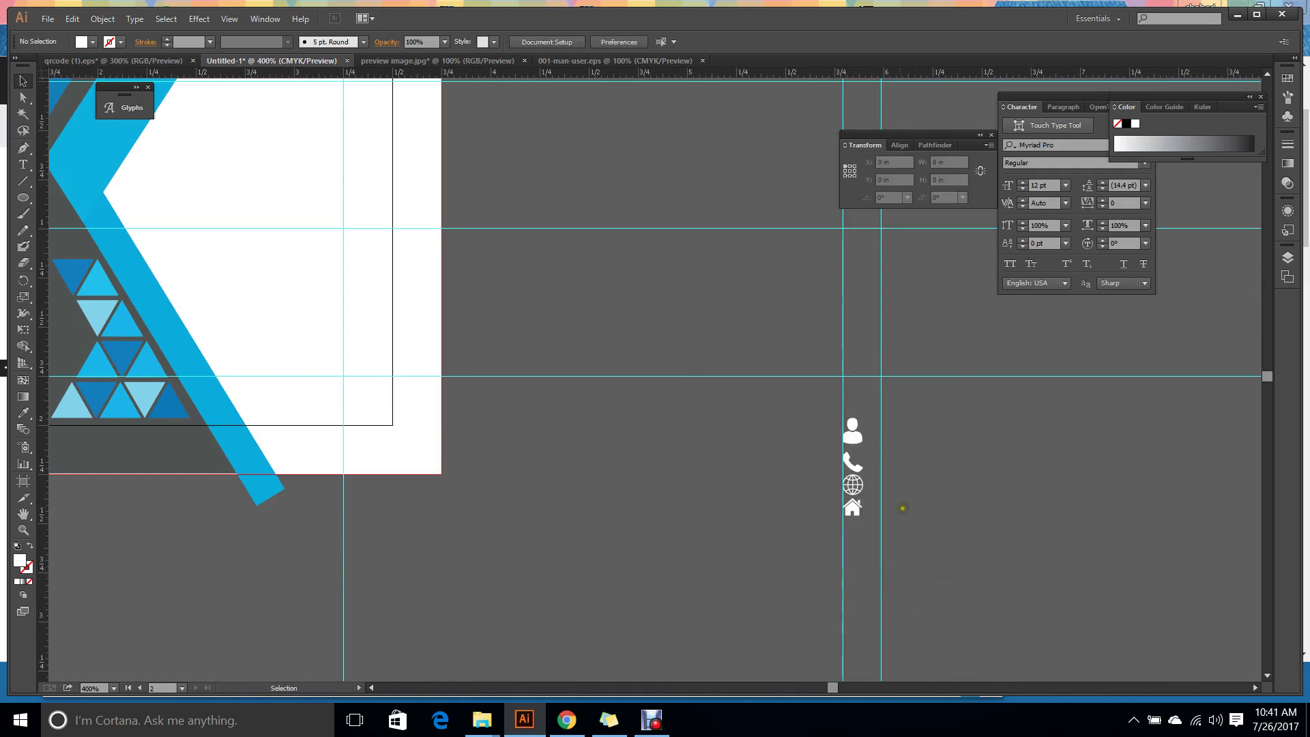
pyautogui.scroll(-1, 898, 503)
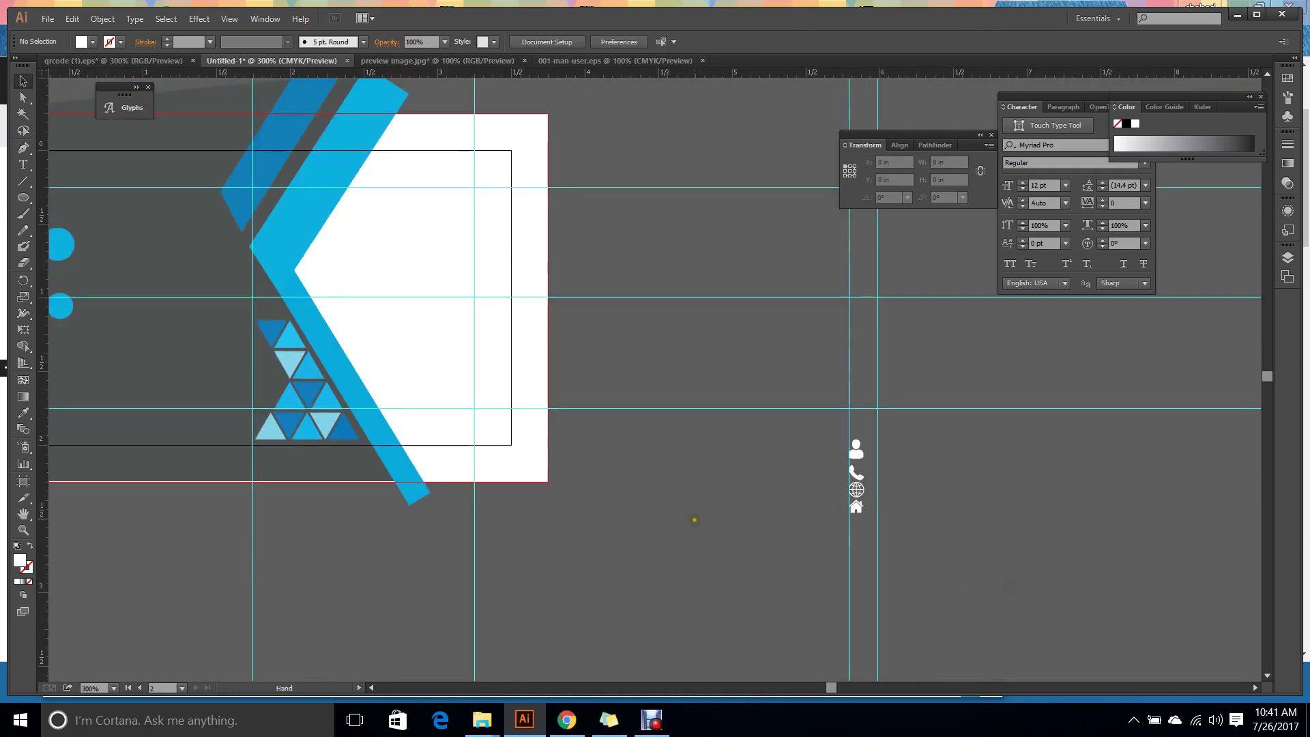
pyautogui.hscroll(-5, 979, 573)
pyautogui.scroll(1, 980, 573)
# Place the person icon on the top blue circle, bring it to front, and centre it horizontally.
pyautogui.moveTo(1141, 513); pyautogui.dragTo(345, 308)
pyautogui.scroll(3, 327, 336)
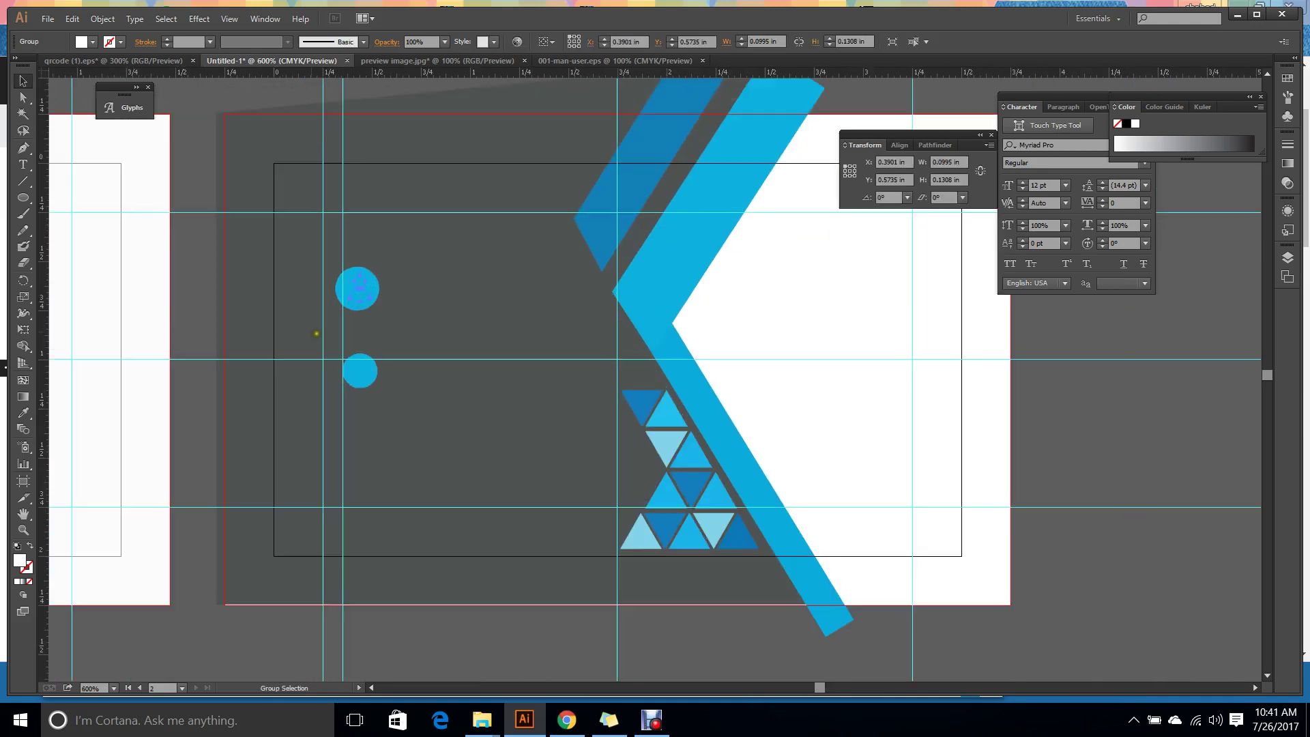
pyautogui.scroll(1, 427, 291)
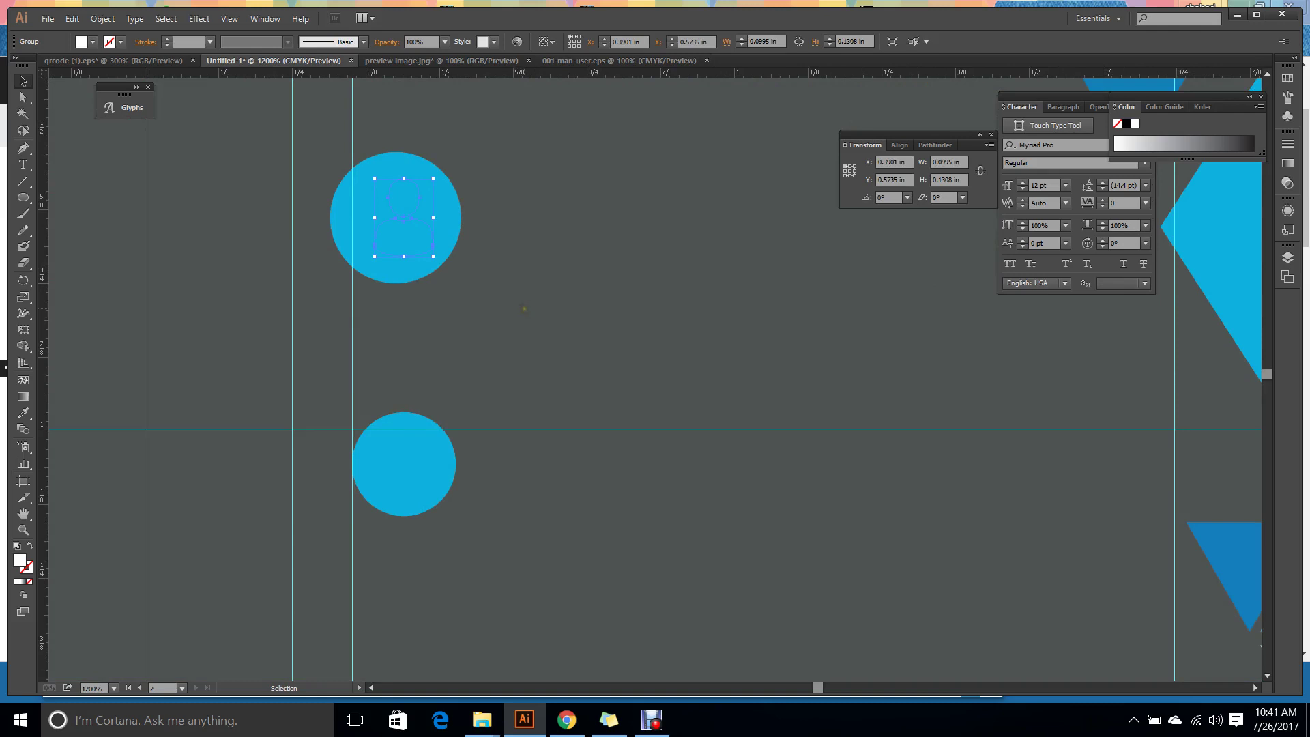
pyautogui.rightClick(416, 235)
pyautogui.moveTo(491, 353)
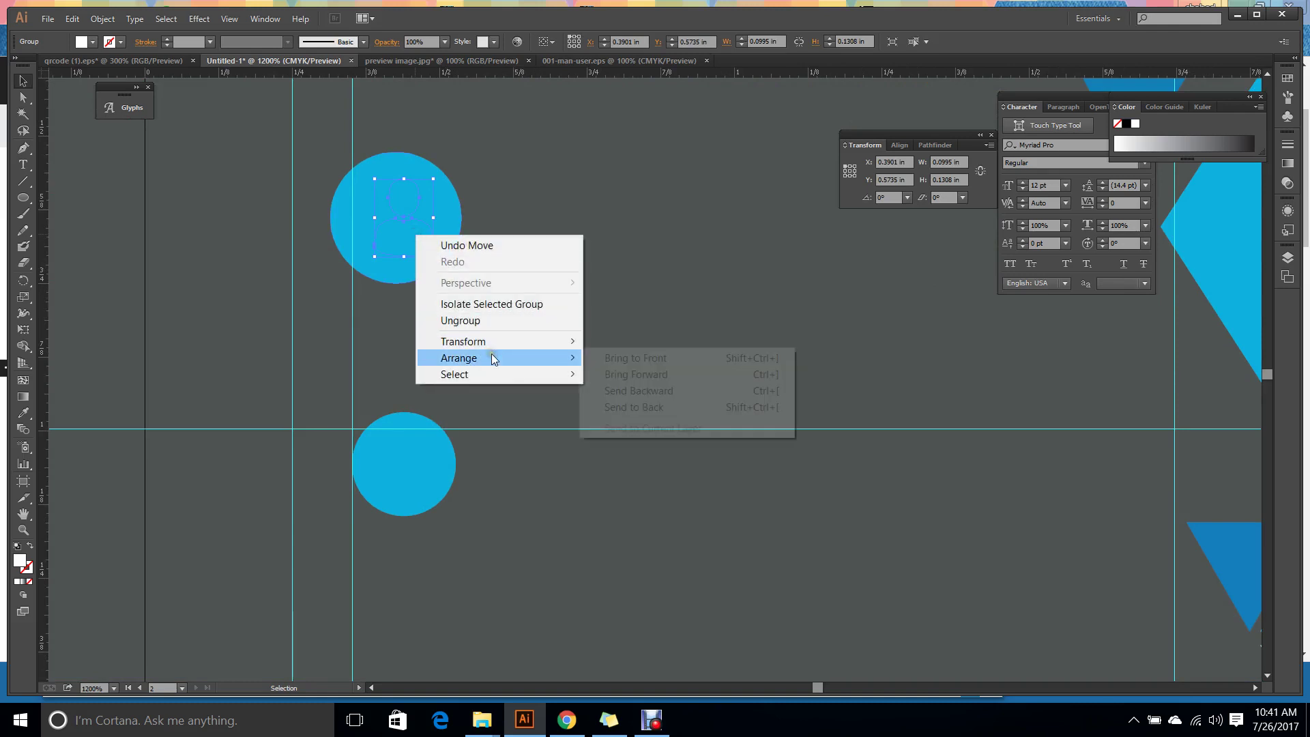
pyautogui.click(640, 357)
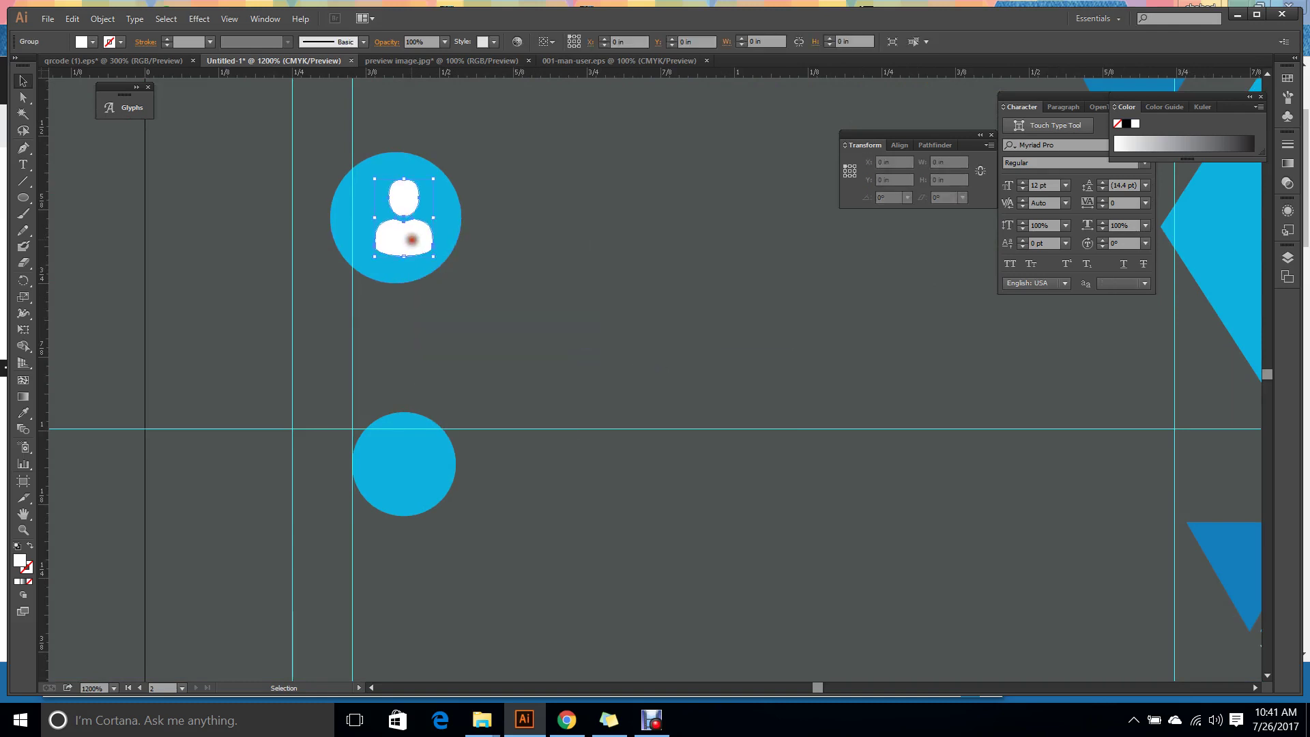
pyautogui.keyDown('shift'); pyautogui.click(347, 226); pyautogui.keyUp('shift')
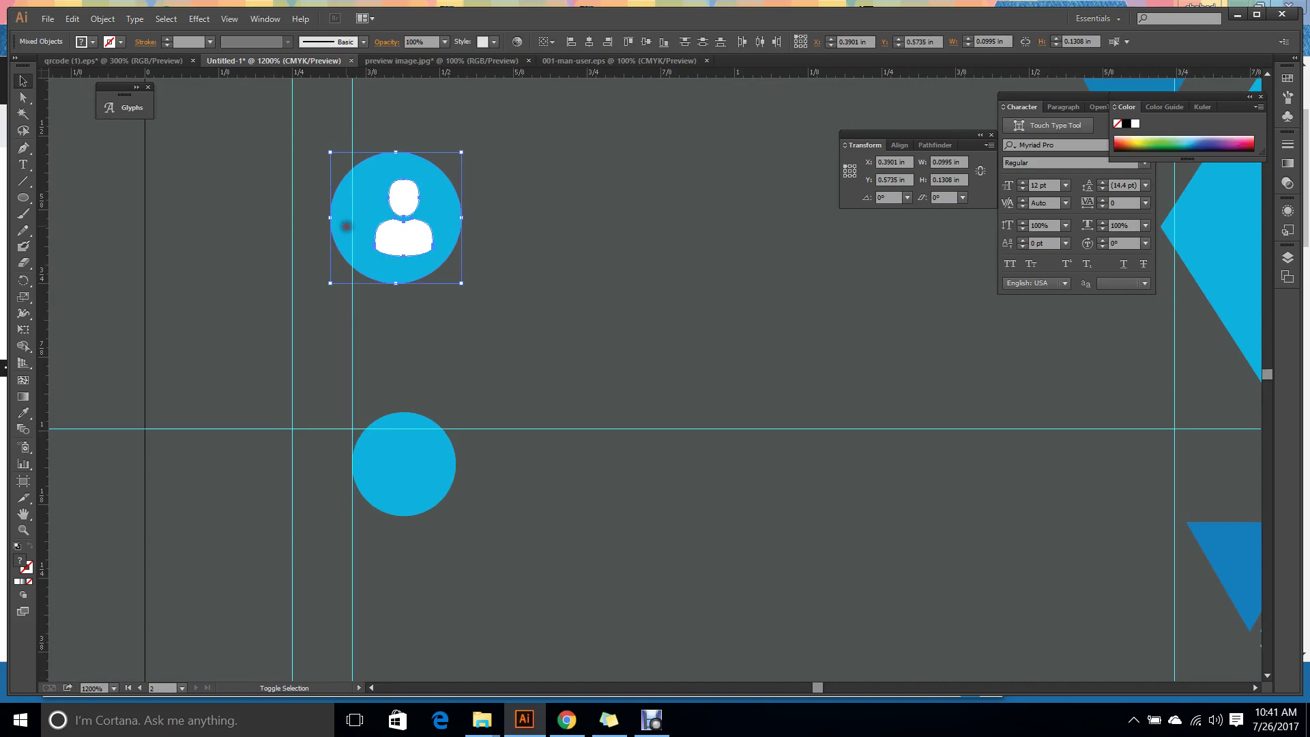
pyautogui.click(591, 42)
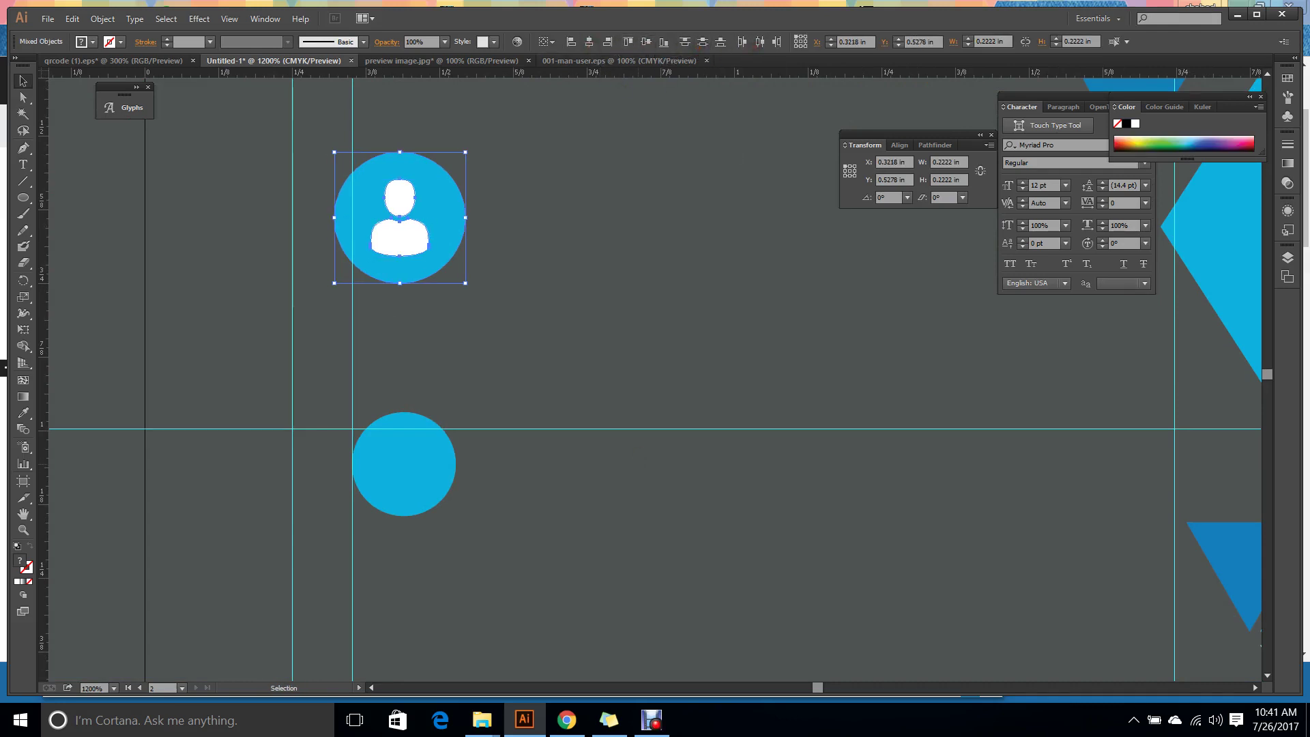
pyautogui.click(638, 464)
pyautogui.moveTo(514, 310); pyautogui.dragTo(379, 217)
pyautogui.scroll(-3, 640, 331)
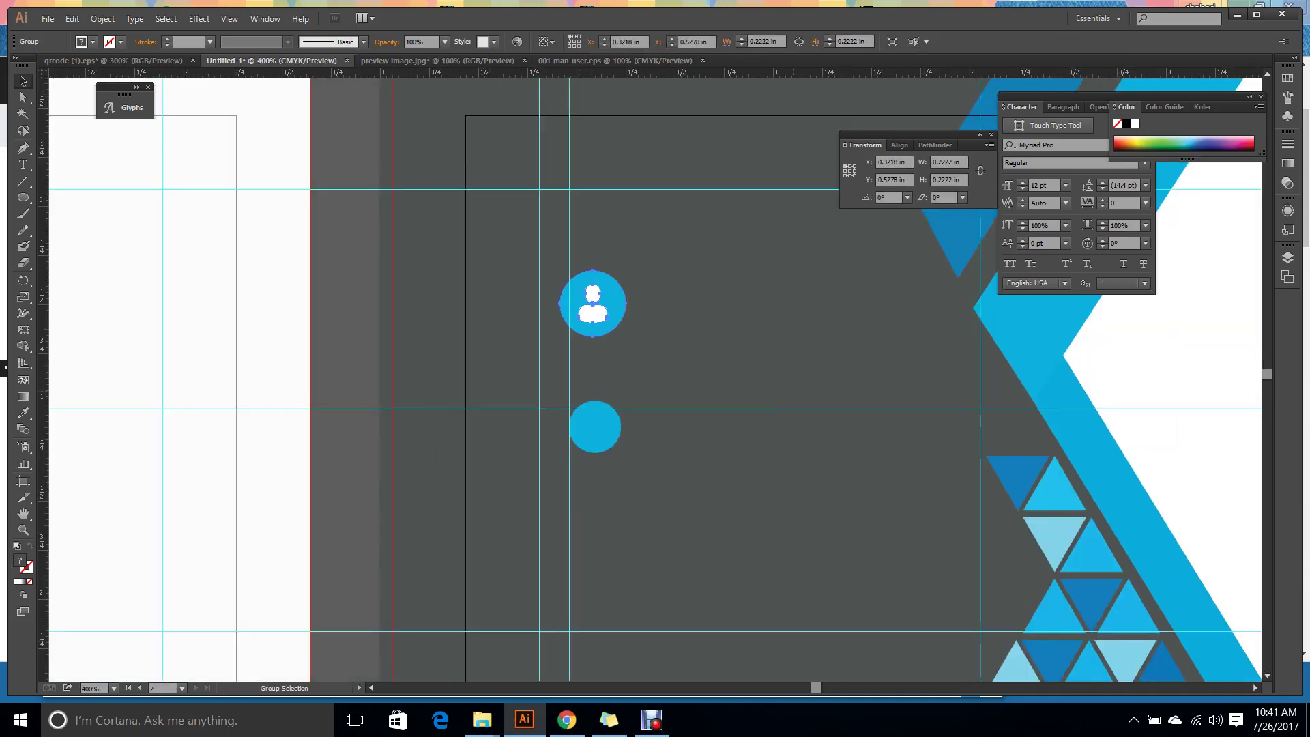
pyautogui.scroll(-1, 707, 393)
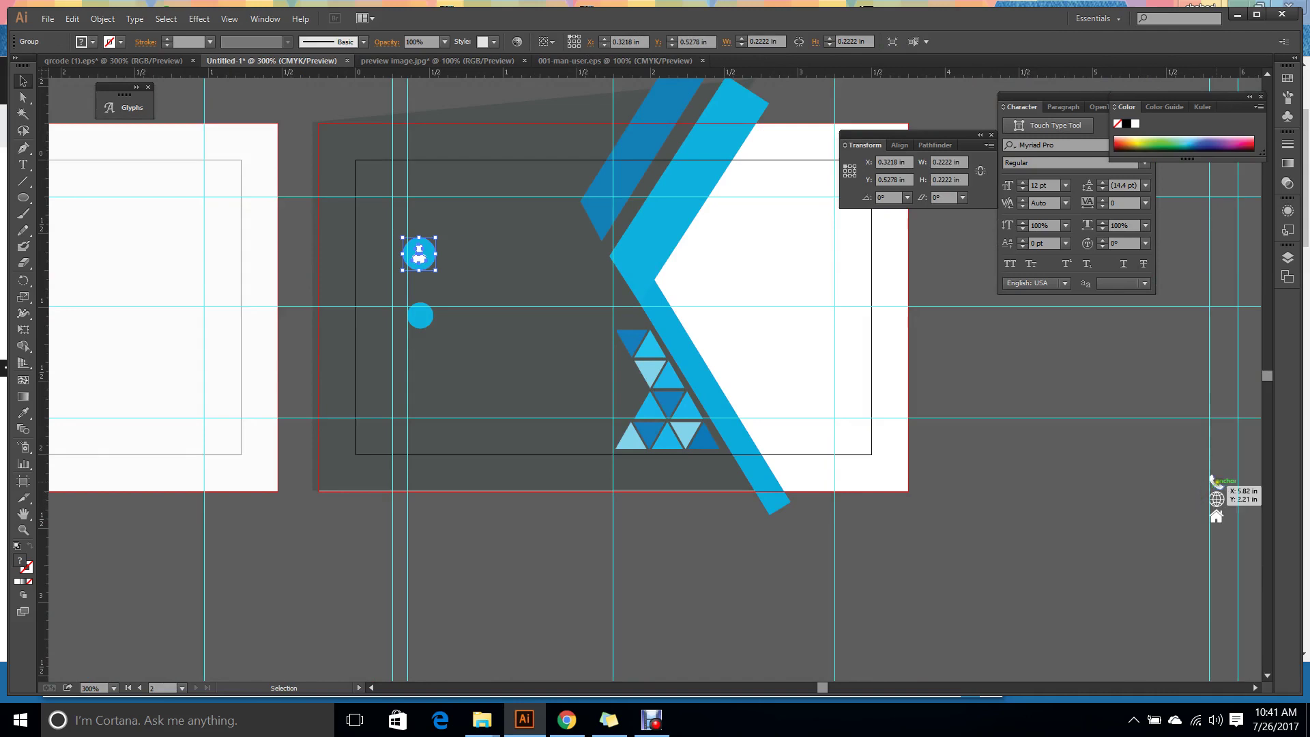
# Move the phone icon onto the second blue circle and bring it to the front.
pyautogui.moveTo(1215, 482); pyautogui.dragTo(448, 308)
pyautogui.scroll(5, 383, 326)
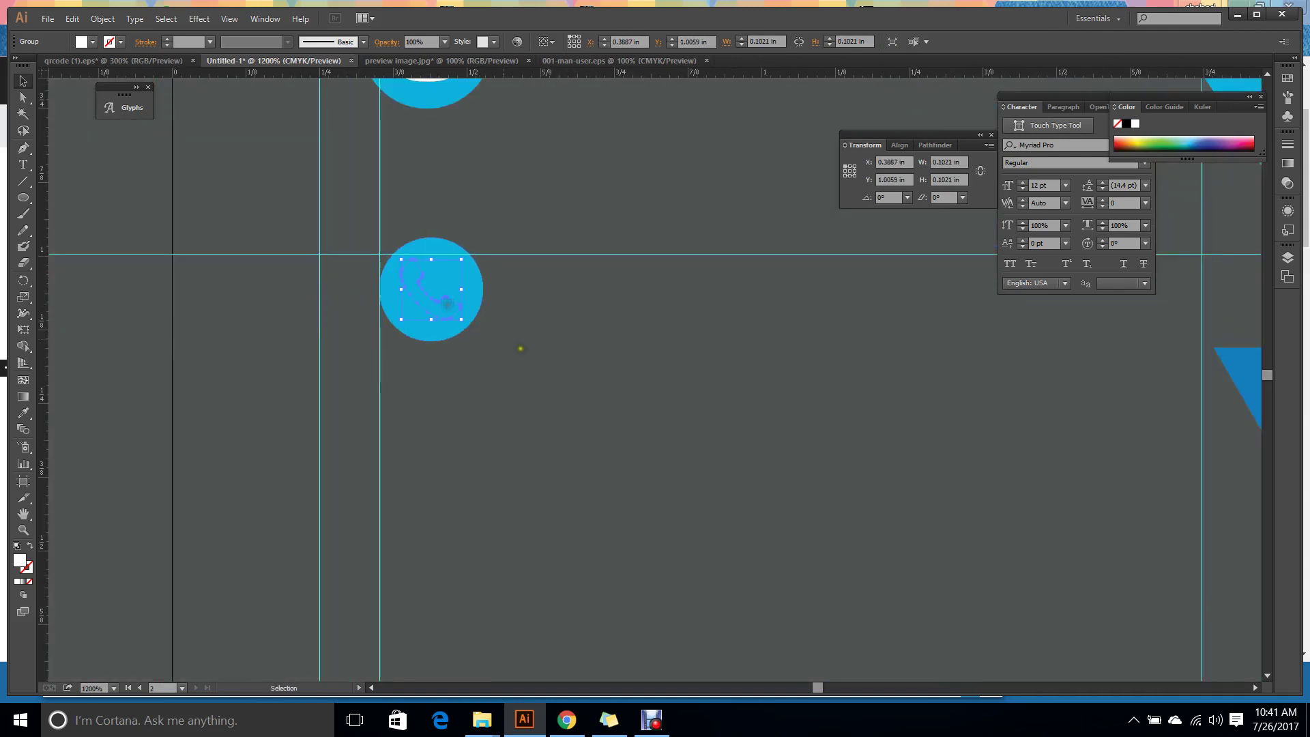
pyautogui.rightClick(449, 308)
pyautogui.moveTo(546, 431)
pyautogui.click(665, 431)
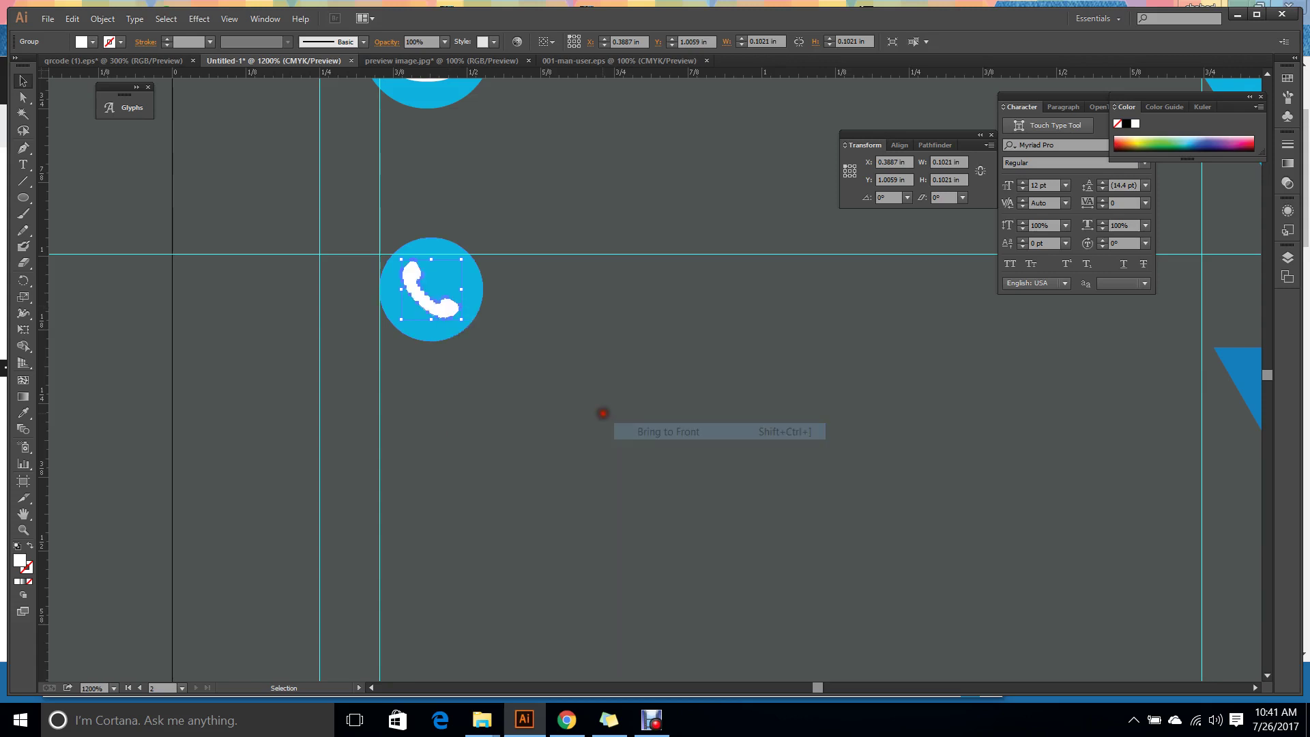
pyautogui.moveTo(524, 401); pyautogui.dragTo(390, 258)
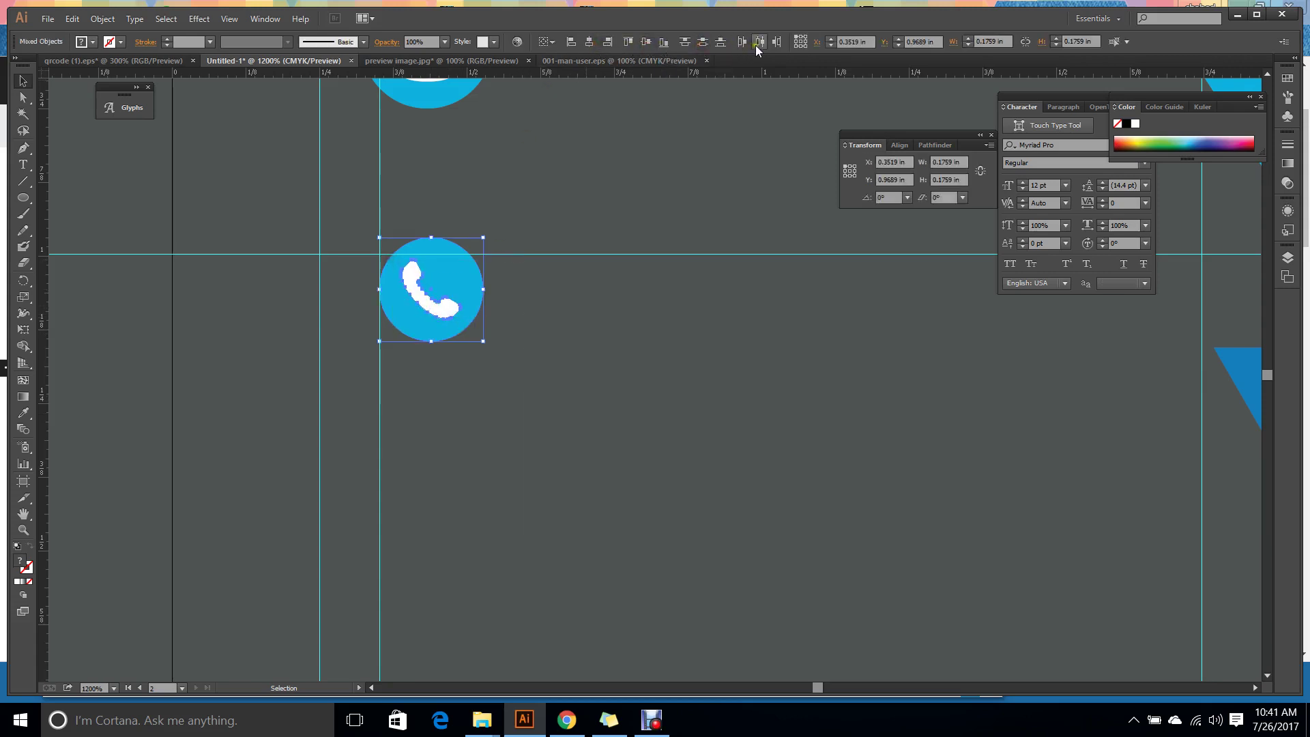
pyautogui.click(581, 337)
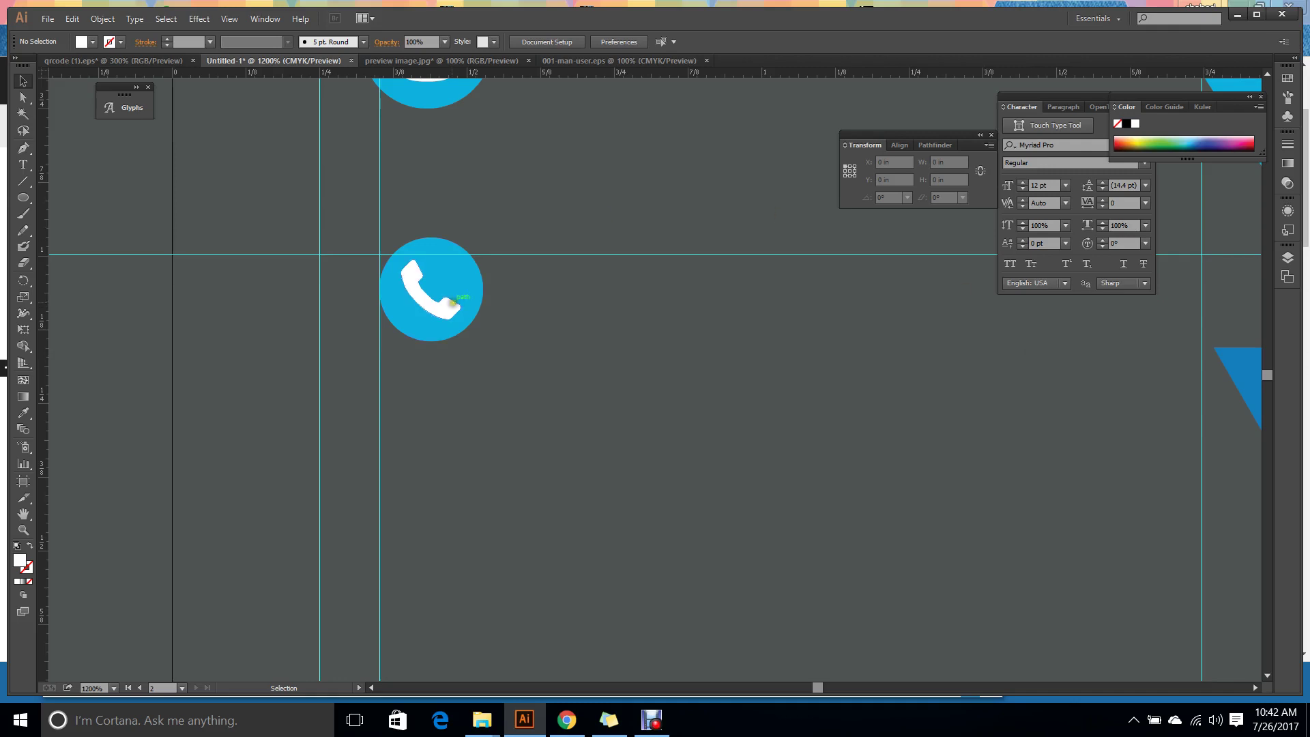
# Try enlarging the phone handset, then undo the resize.
pyautogui.click(466, 319)
pyautogui.moveTo(462, 318)
pyautogui.mouseDown()
pyautogui.moveTo(488, 311)
pyautogui.moveTo(457, 311)
pyautogui.moveTo(473, 311)
pyautogui.mouseUp()
pyautogui.click(585, 345)
pyautogui.click(551, 342)
pyautogui.click(500, 322)
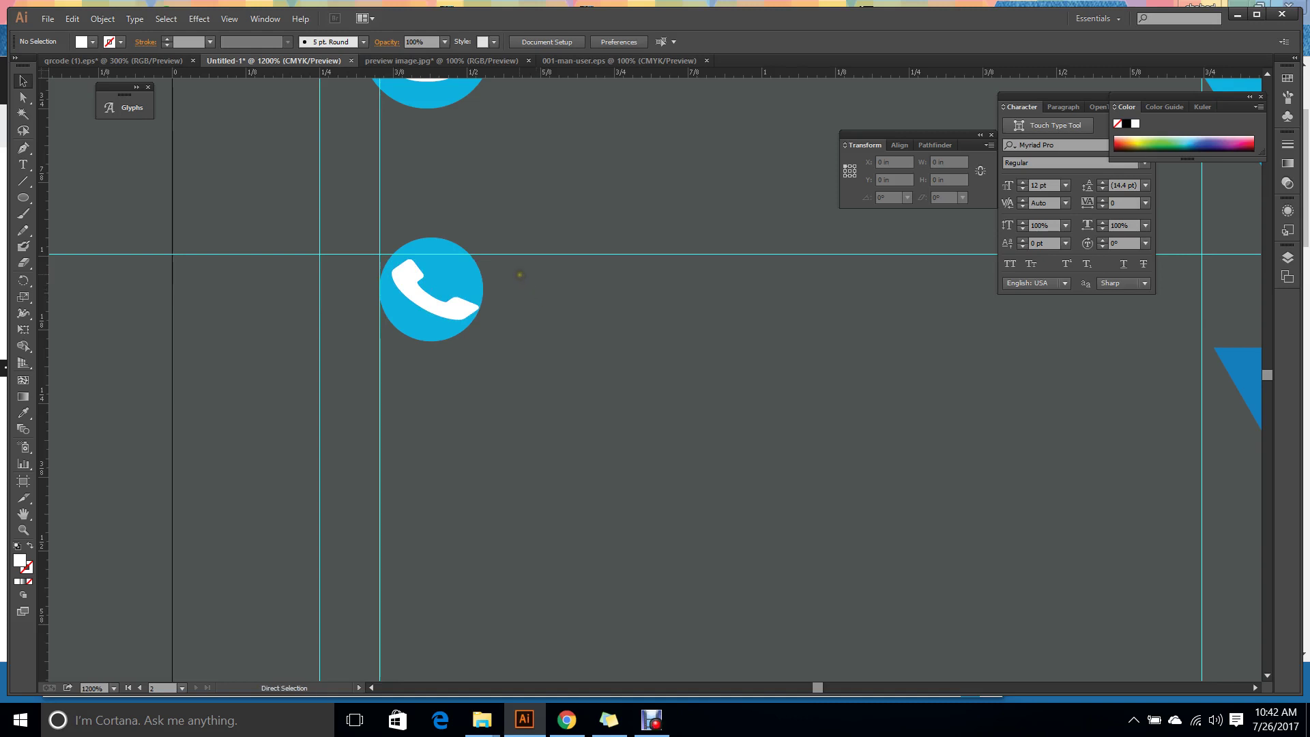
pyautogui.hotkey('ctrl', 'z')
pyautogui.hotkey('ctrl', 'z')
pyautogui.hotkey('ctrl', 'z')
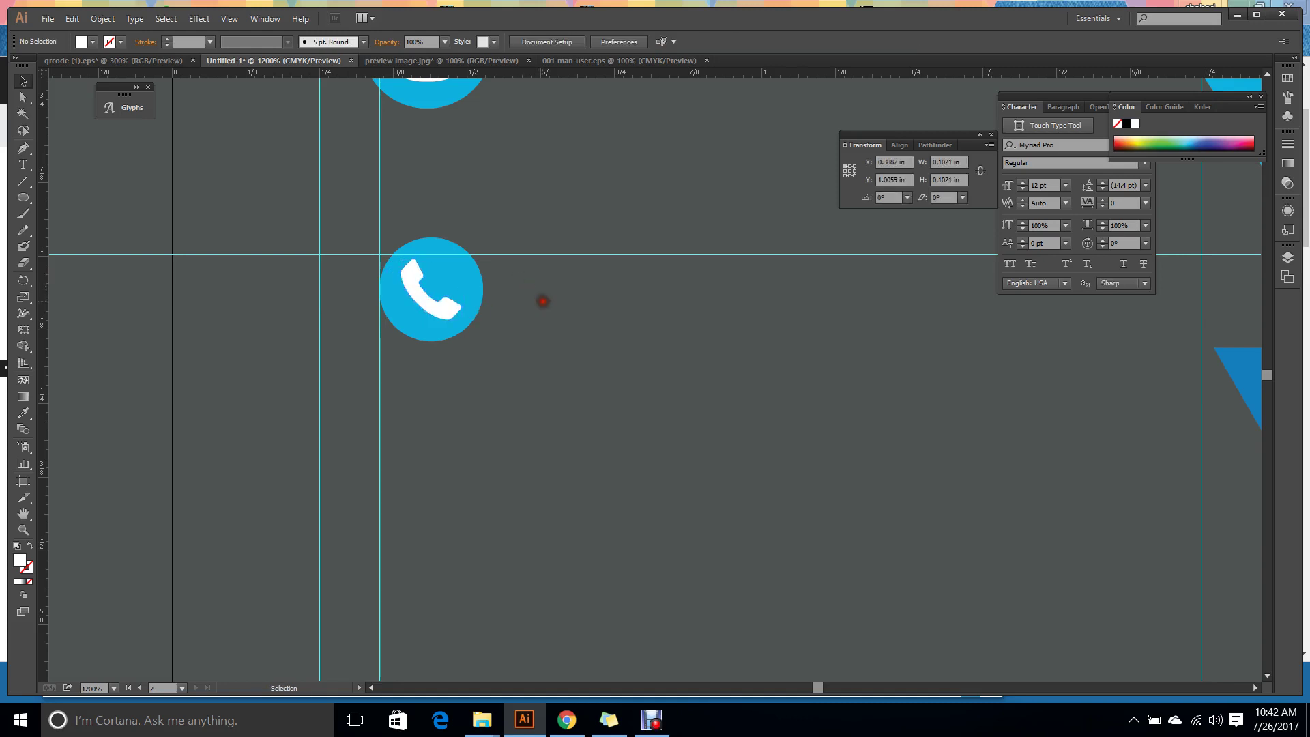
pyautogui.click(543, 301)
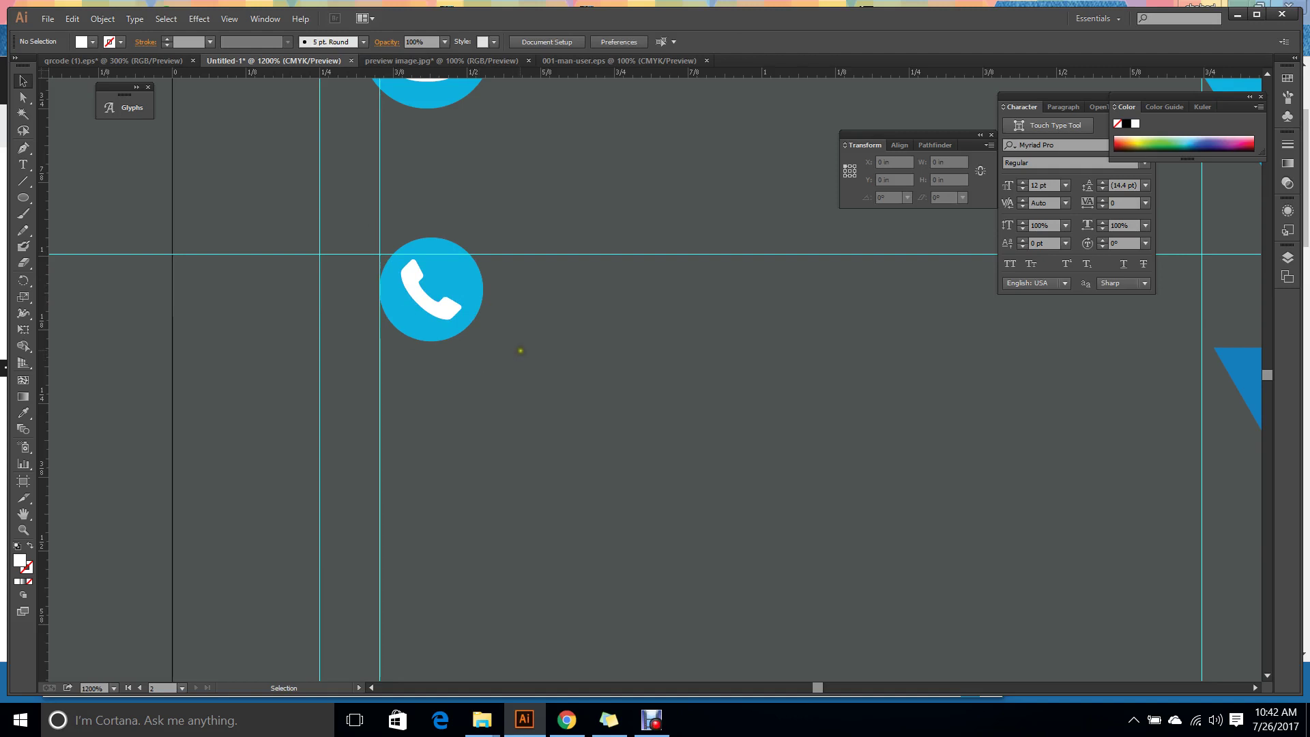
pyautogui.scroll(-4, 408, 318)
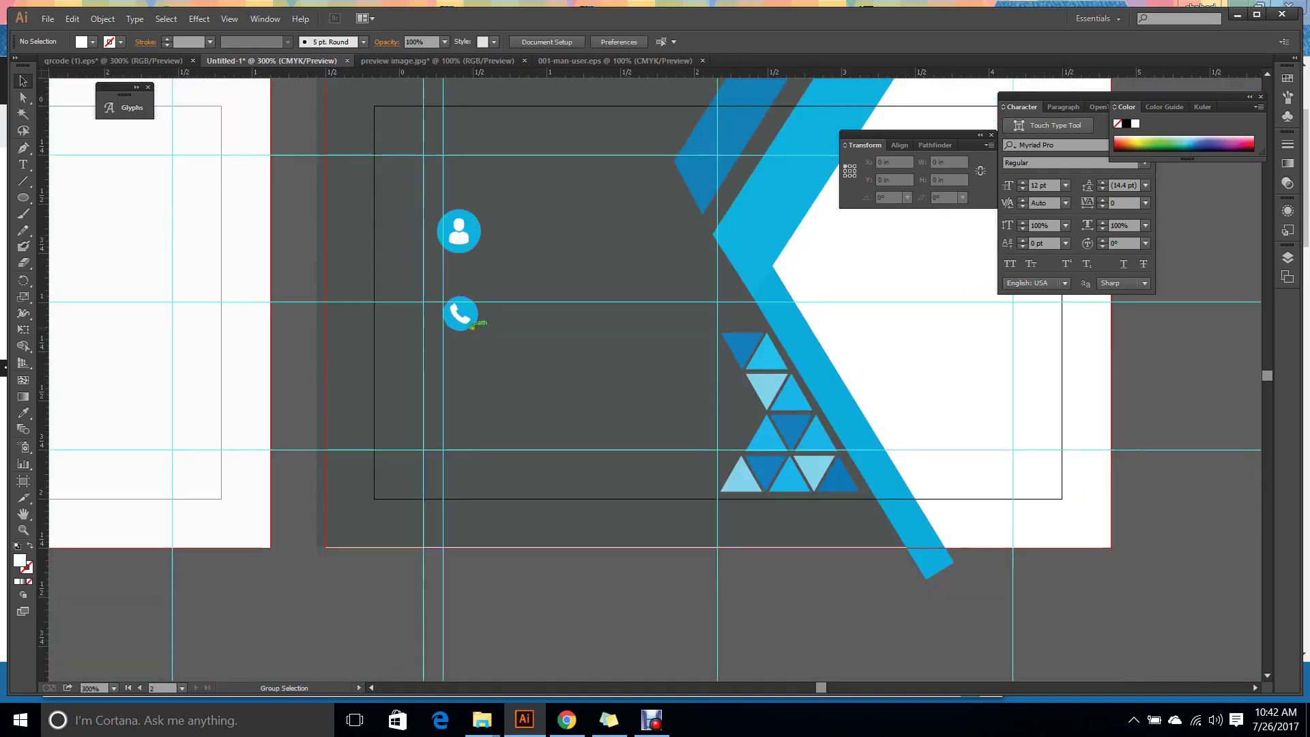
# Move the globe and house icons onto the card and duplicate the blue circle below the phone.
pyautogui.hscroll(5, 778, 417)
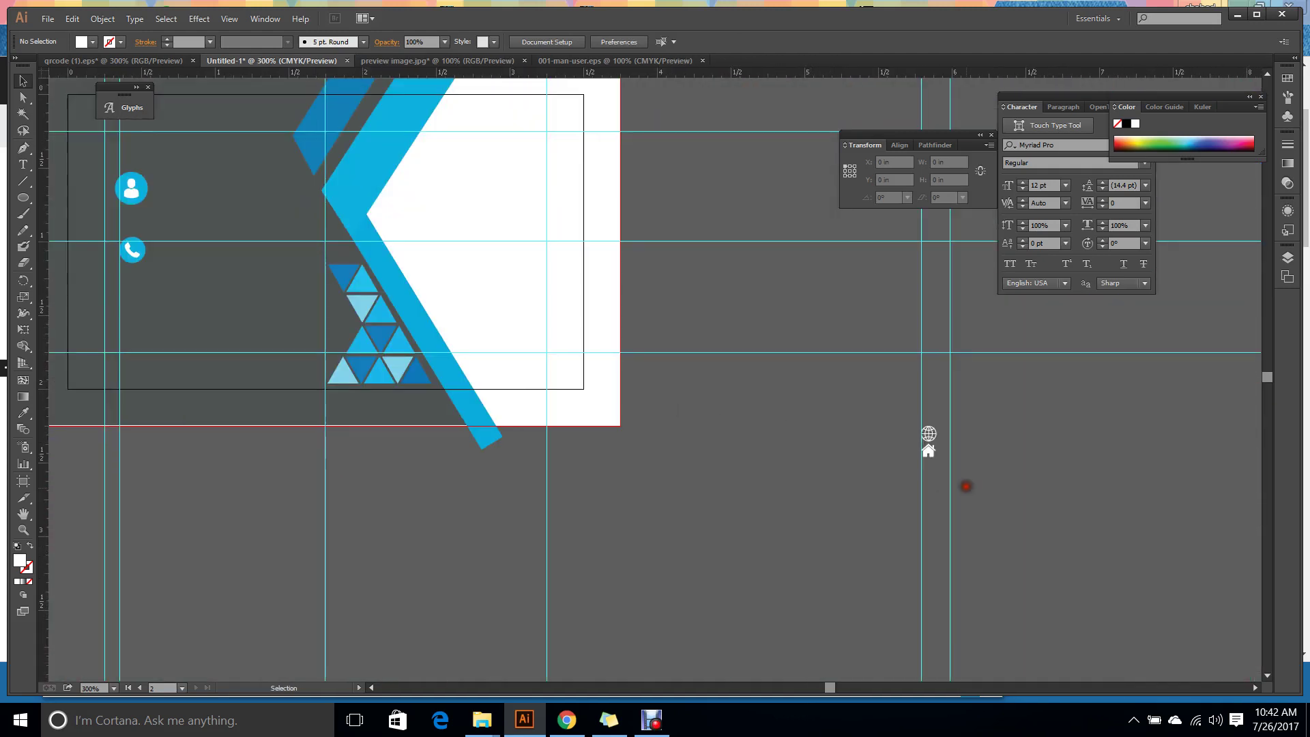
pyautogui.moveTo(928, 442); pyautogui.dragTo(256, 281)
pyautogui.hscroll(-3, 467, 321)
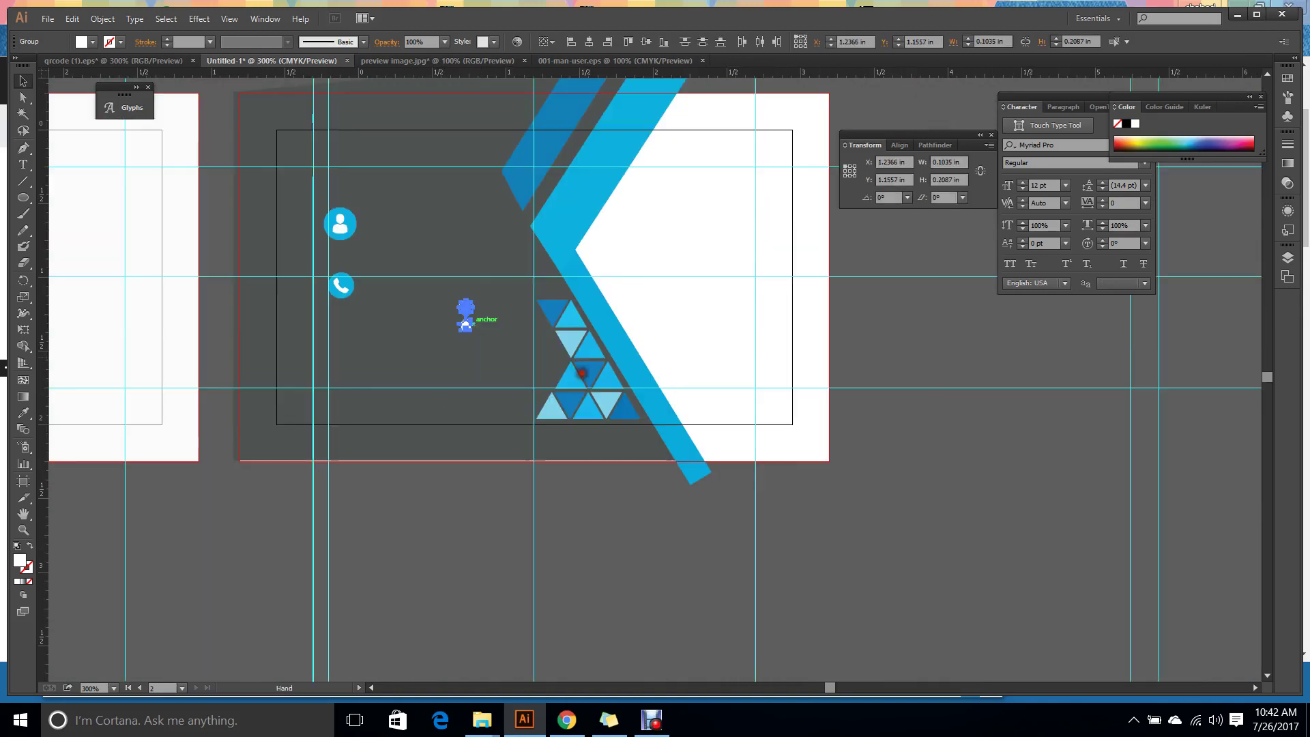
pyautogui.moveTo(466, 321); pyautogui.dragTo(594, 354)
pyautogui.scroll(1, 594, 354)
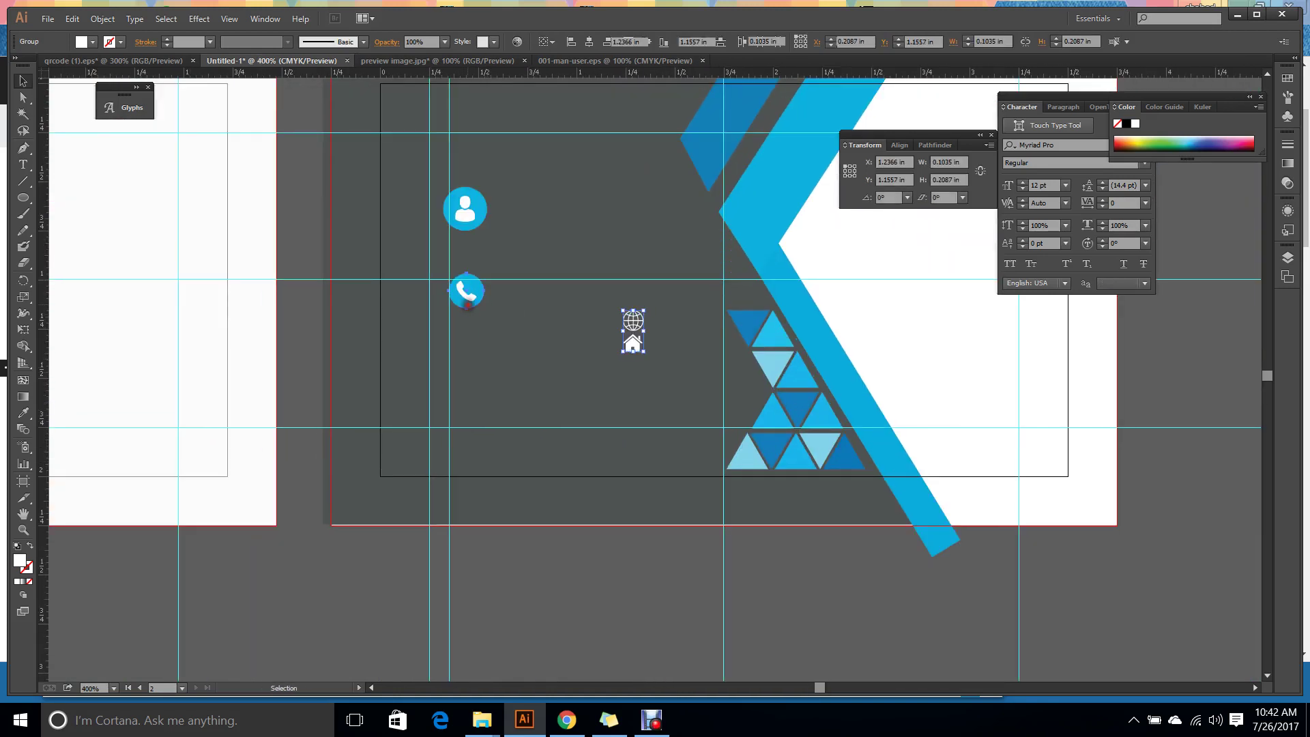
pyautogui.click(468, 303)
pyautogui.scroll(2, 469, 310)
pyautogui.moveTo(469, 305); pyautogui.dragTo(478, 501)
pyautogui.click(546, 477)
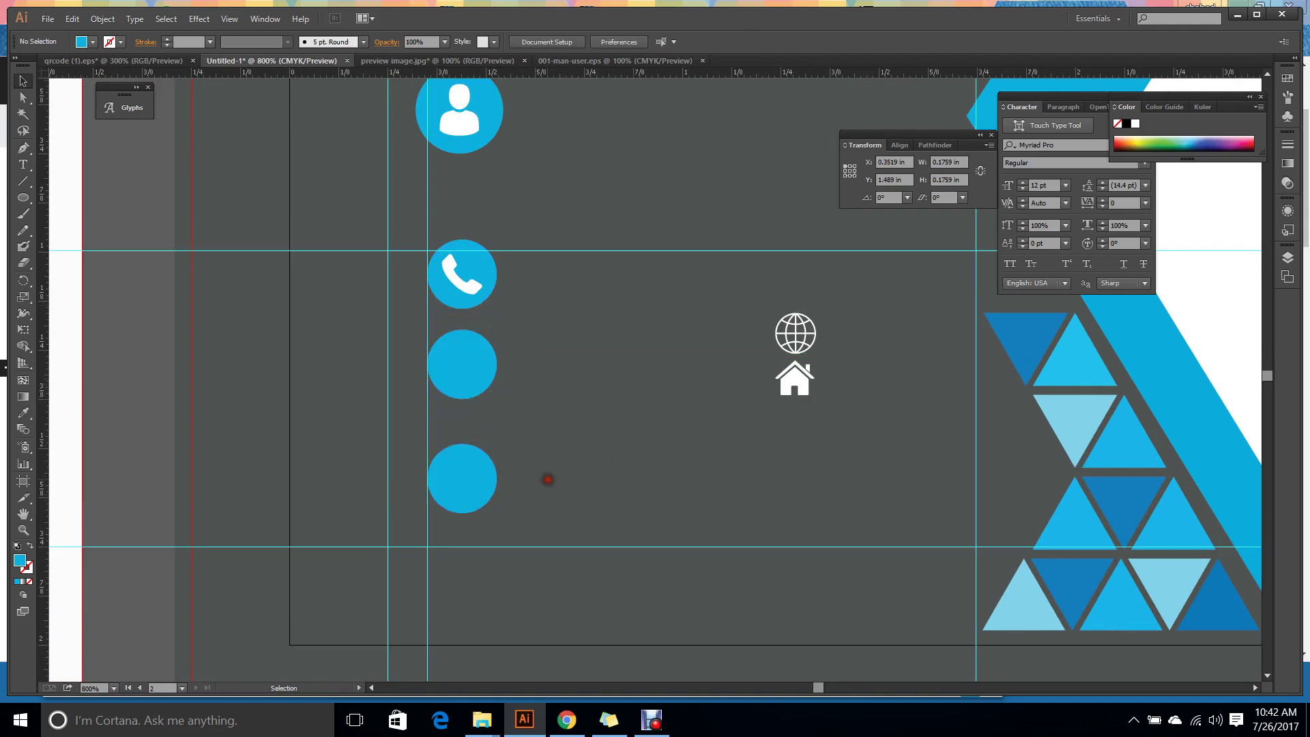
# Put the globe on the third circle, bring it to front, and centre it horizontally.
pyautogui.moveTo(796, 347); pyautogui.dragTo(482, 377)
pyautogui.rightClick(482, 377)
pyautogui.moveTo(547, 499)
pyautogui.click(700, 500)
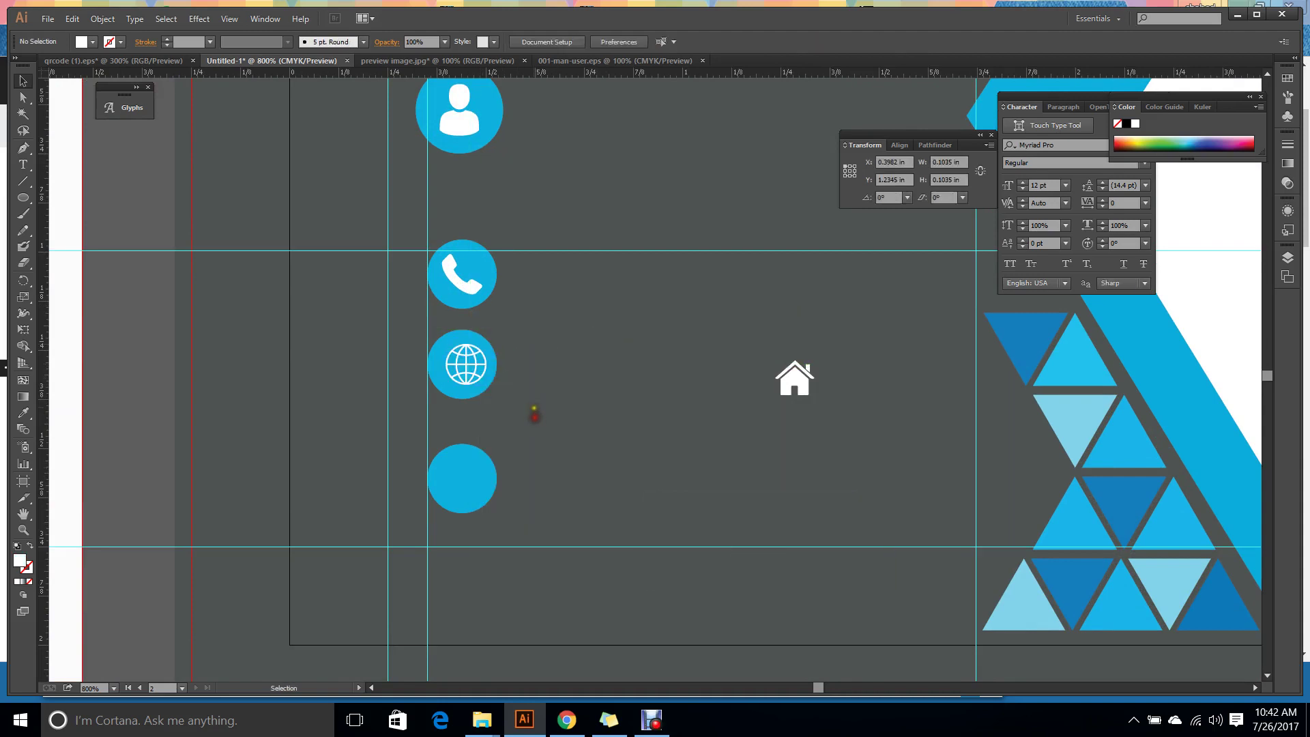
pyautogui.moveTo(536, 413); pyautogui.dragTo(431, 335)
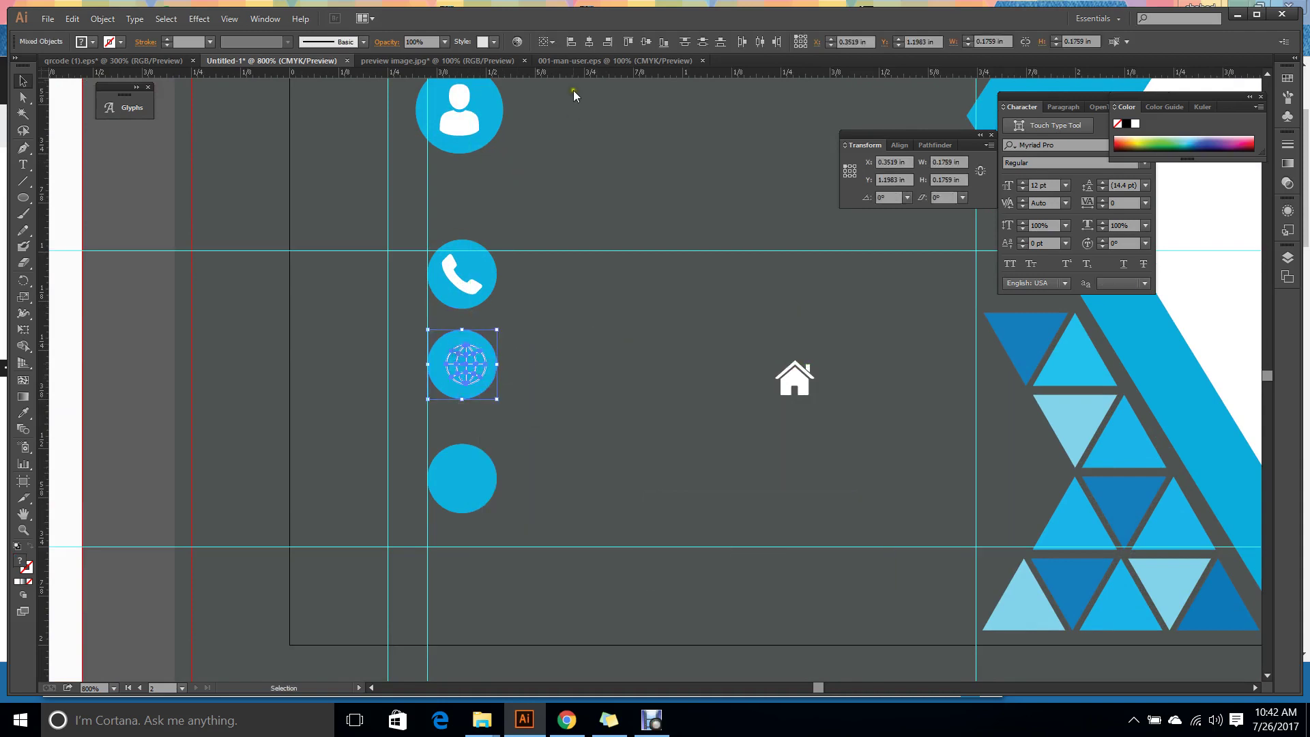
pyautogui.click(589, 41)
pyautogui.click(623, 295)
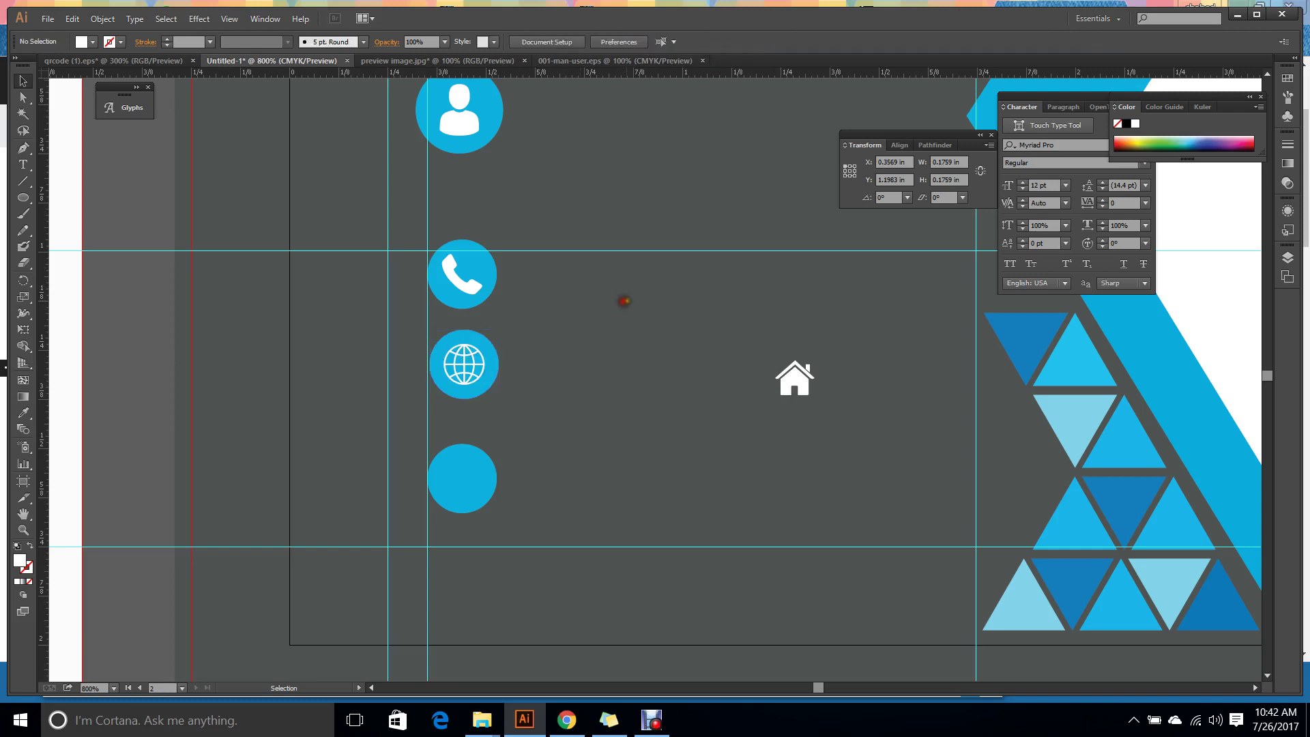
# Put the house on the fourth circle, bring it to front, centre it both ways, and group them.
pyautogui.moveTo(810, 383); pyautogui.dragTo(466, 480)
pyautogui.rightClick(465, 481)
pyautogui.moveTo(565, 604)
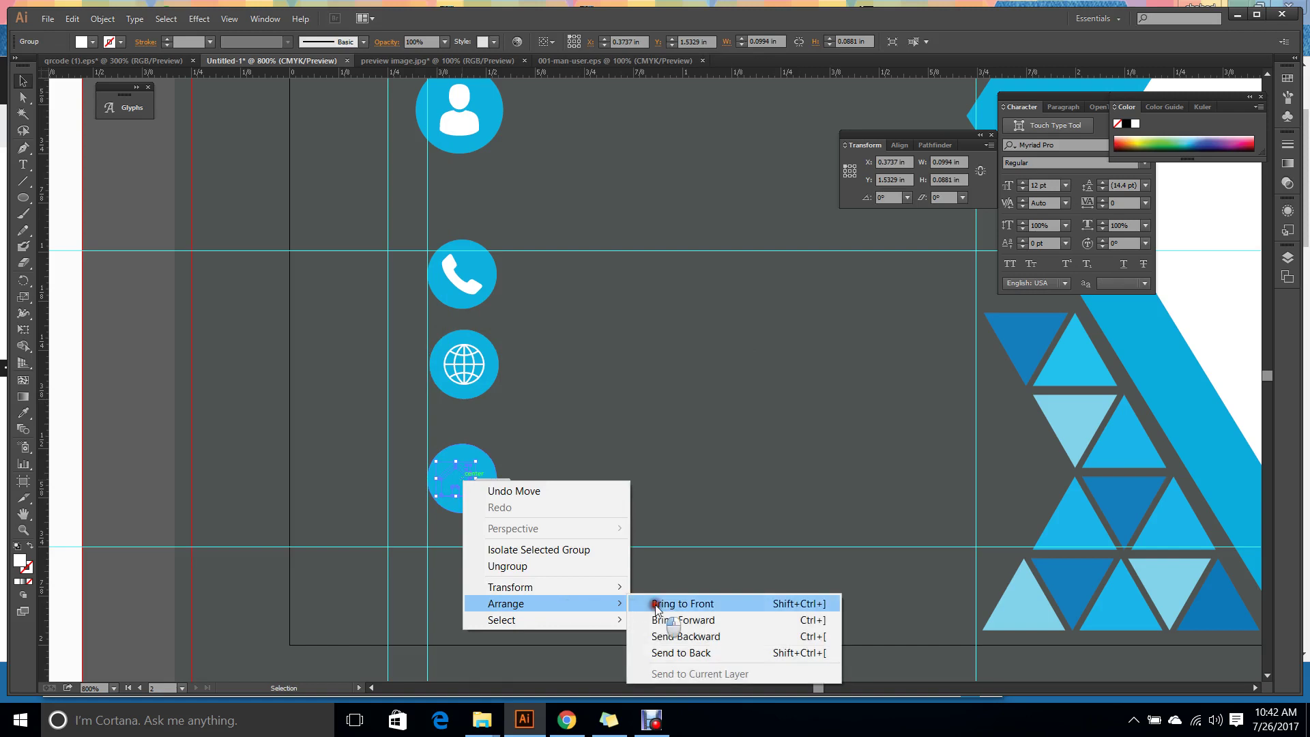
pyautogui.click(649, 600)
pyautogui.moveTo(599, 579); pyautogui.dragTo(426, 460)
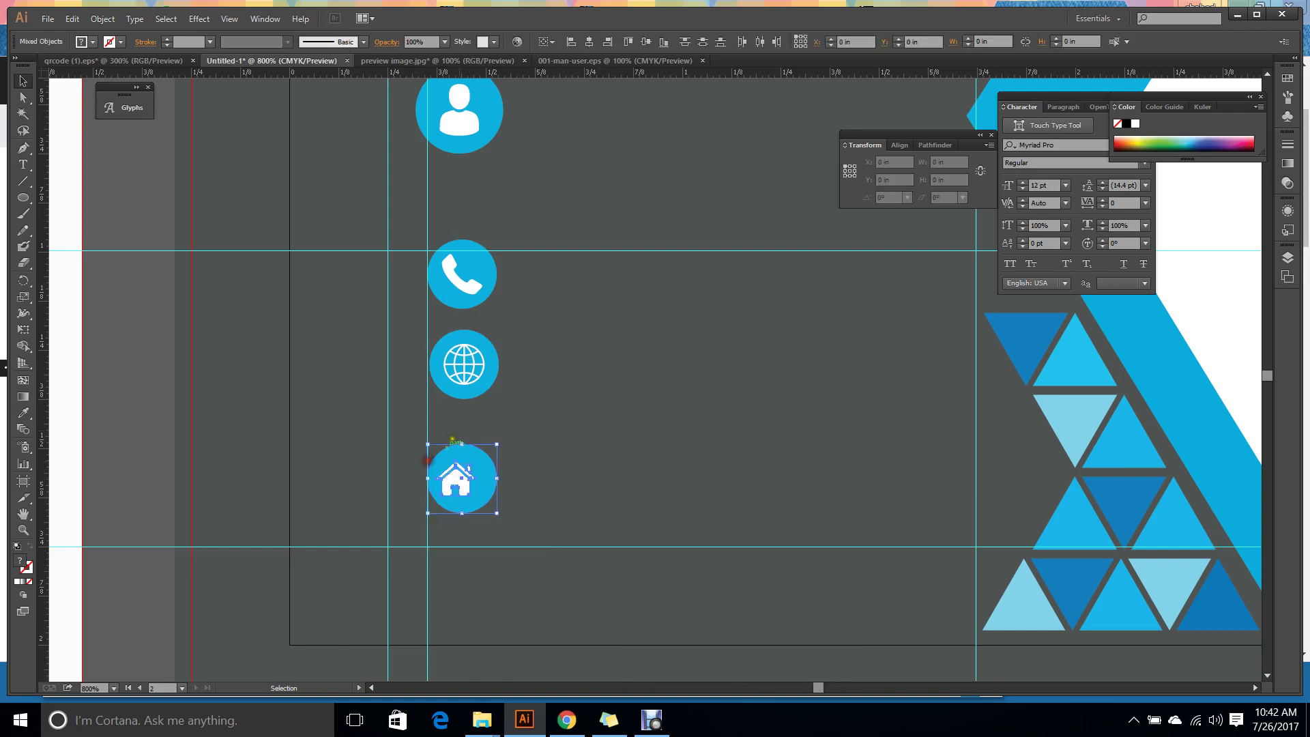
pyautogui.click(588, 41)
pyautogui.click(701, 44)
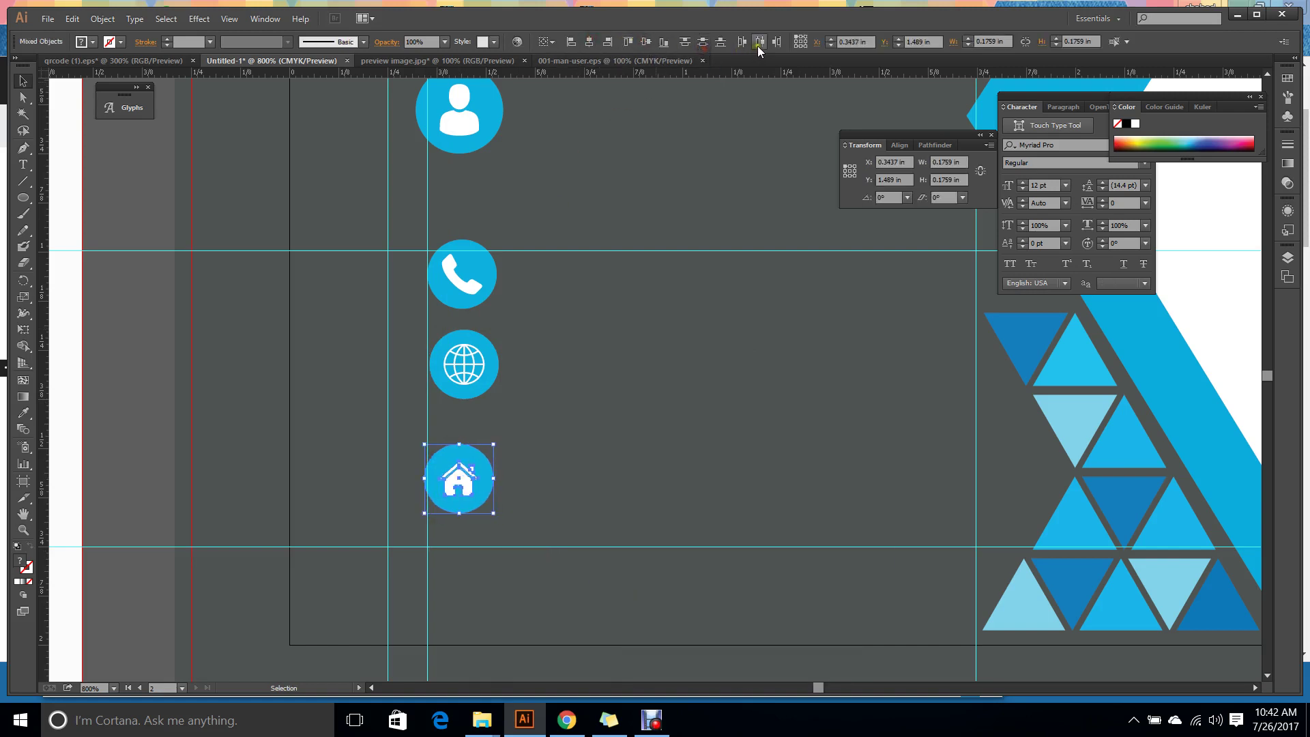
pyautogui.hotkey('ctrl', 'g')
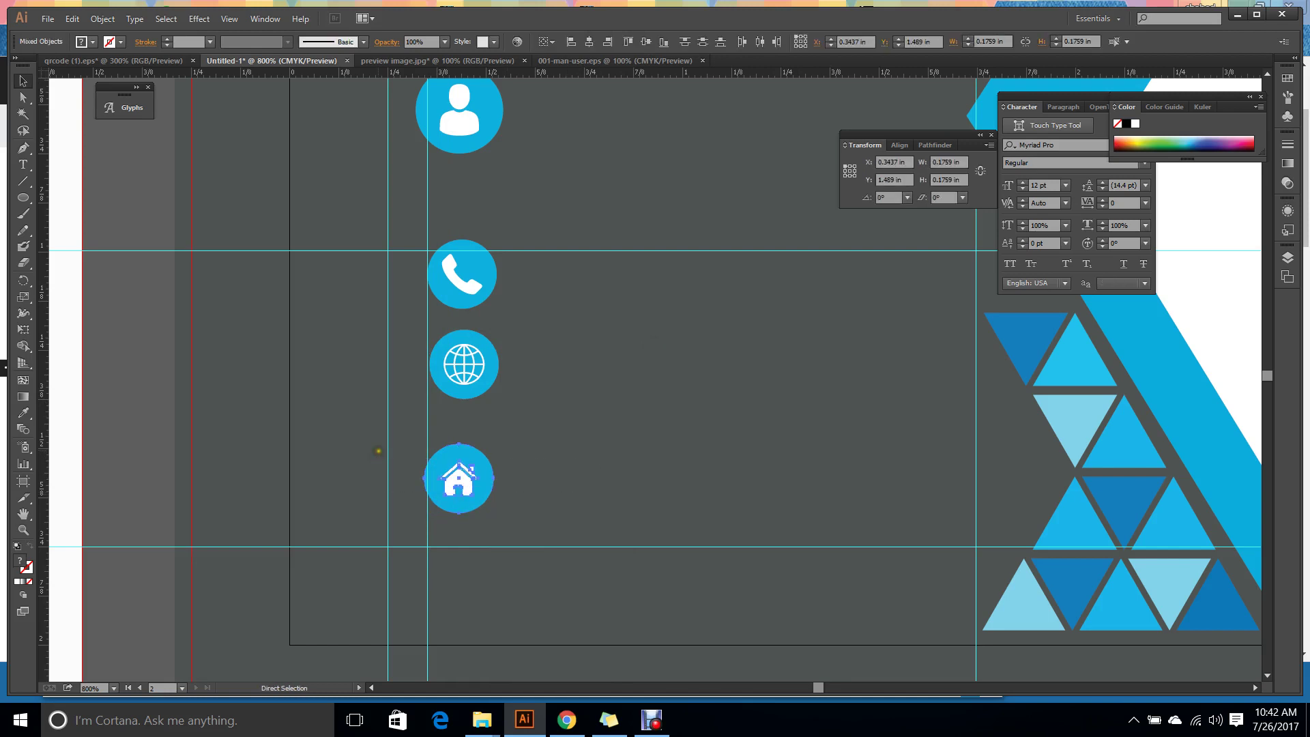
# Check the globe's separate parts with Direct Selection, then select the phone, globe and house icons together.
pyautogui.press('a')
pyautogui.moveTo(513, 390); pyautogui.dragTo(438, 343)
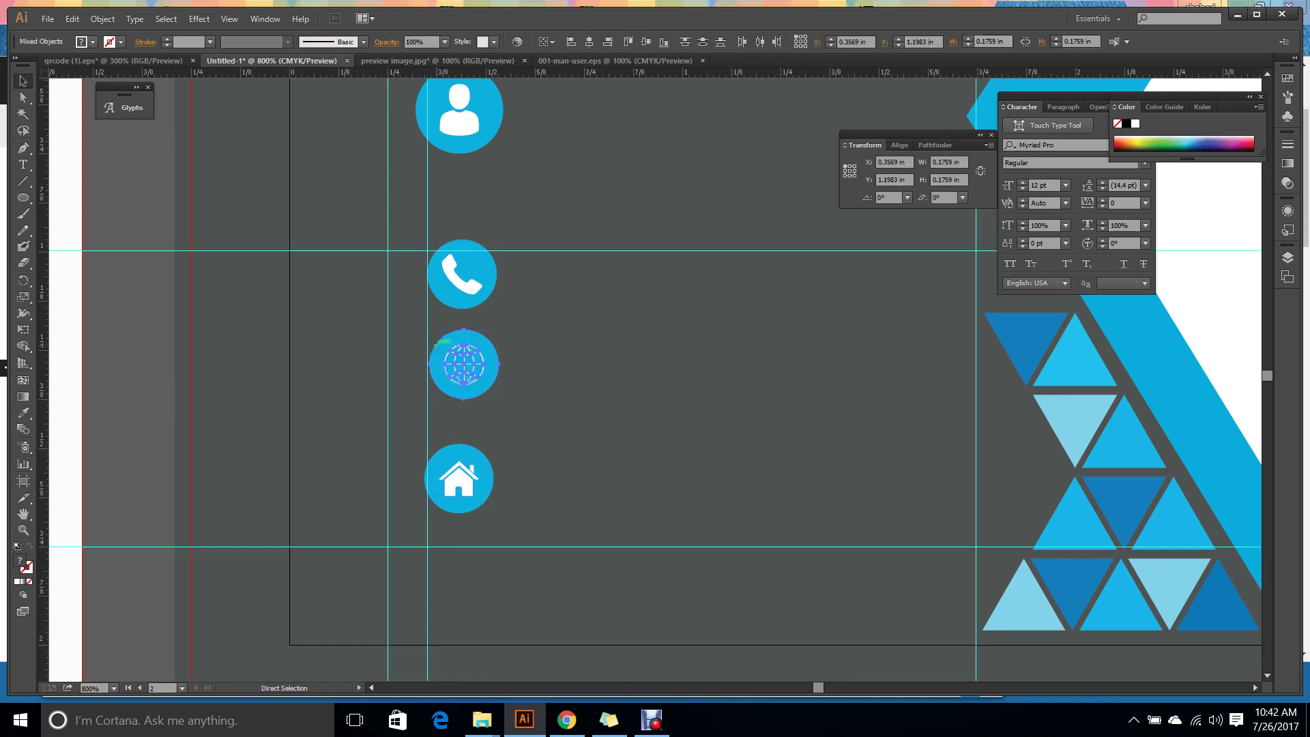
pyautogui.click(594, 398)
pyautogui.press('v')
pyautogui.moveTo(480, 510); pyautogui.dragTo(438, 538)
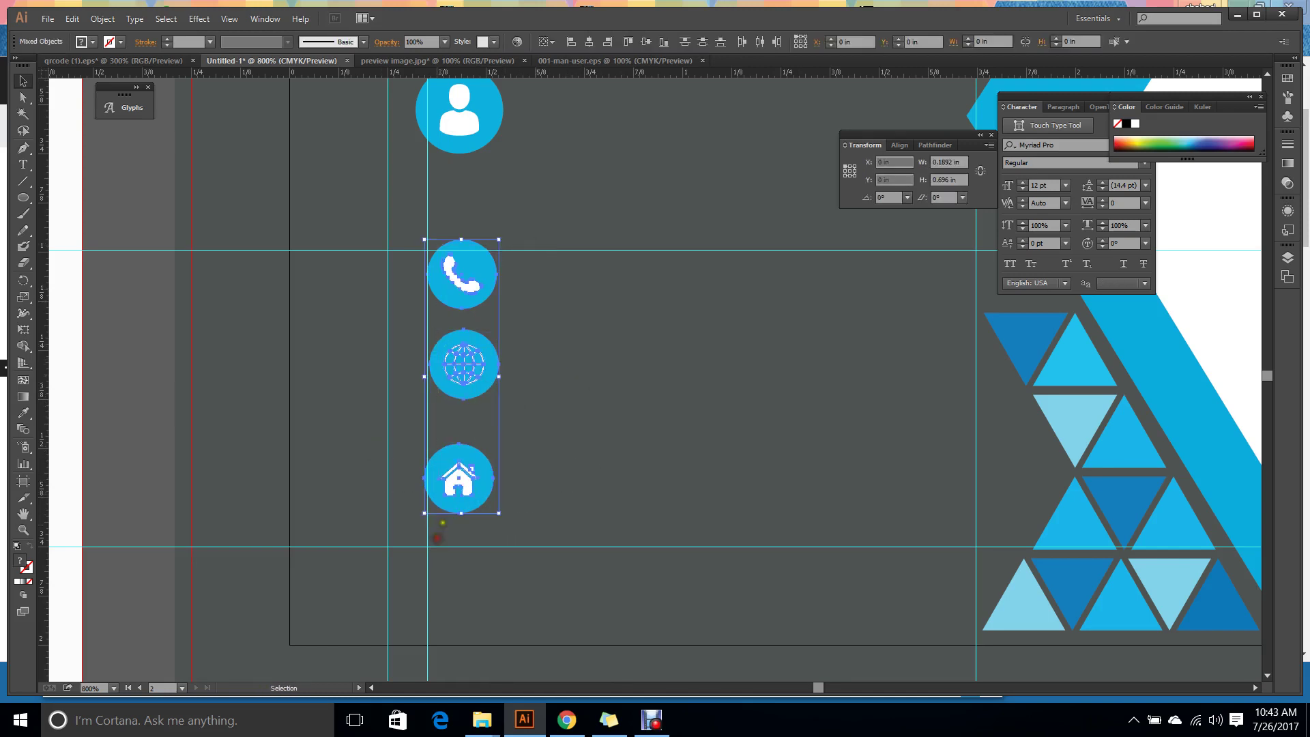
# Centre the three icons horizontally, undoing a vertical distribution that broke them apart.
pyautogui.click(590, 41)
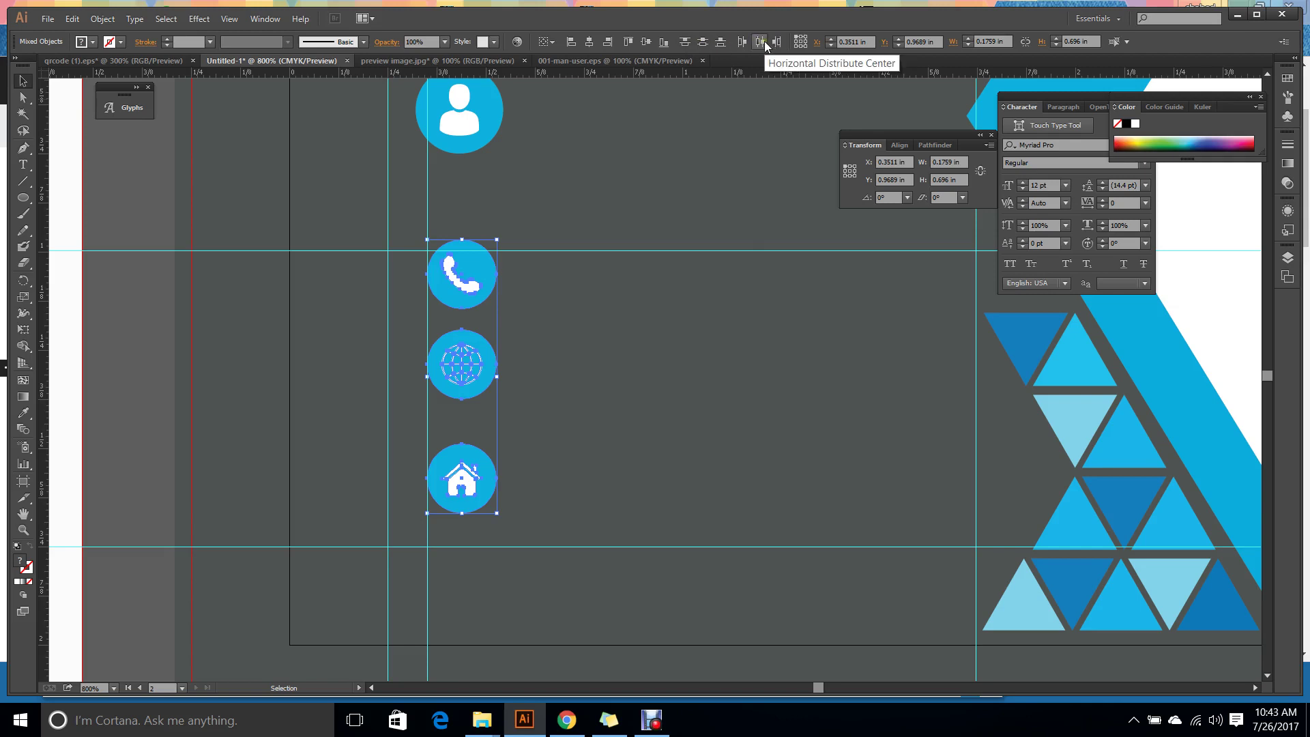
pyautogui.click(703, 41)
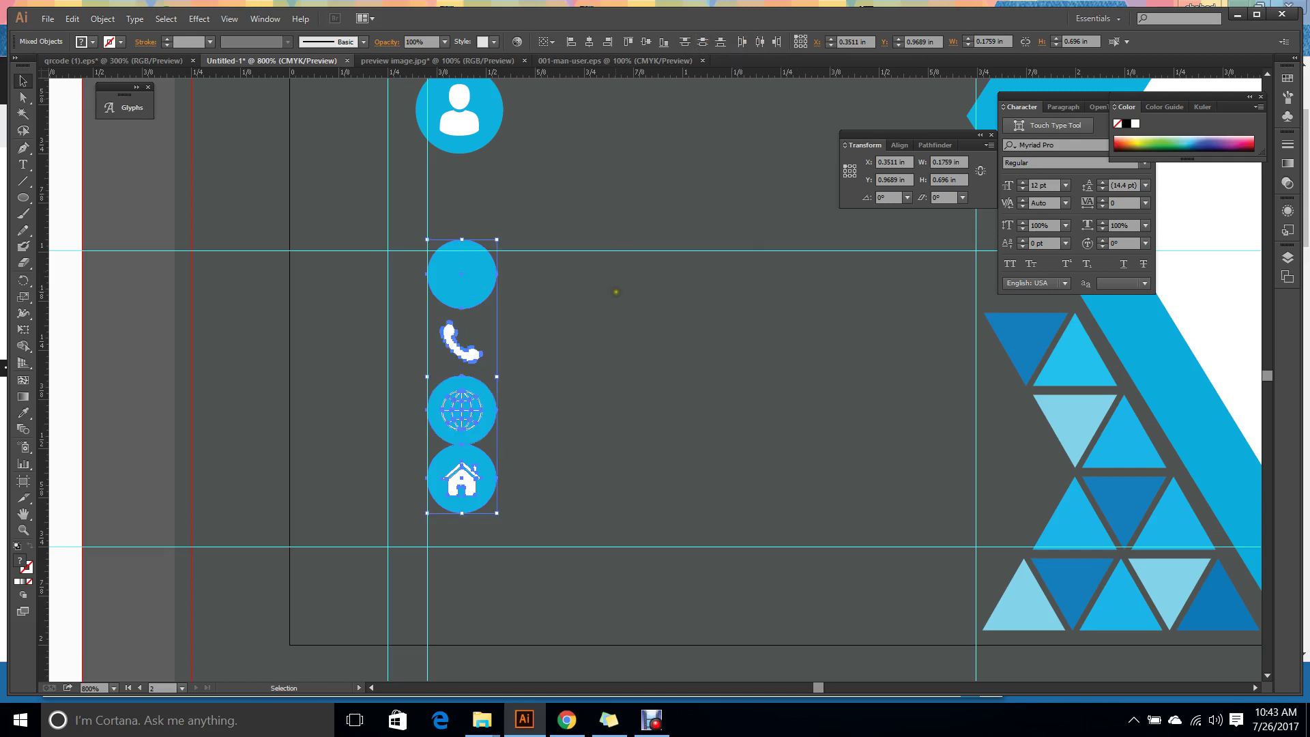
pyautogui.hotkey('ctrl', 'z')
pyautogui.click(614, 294)
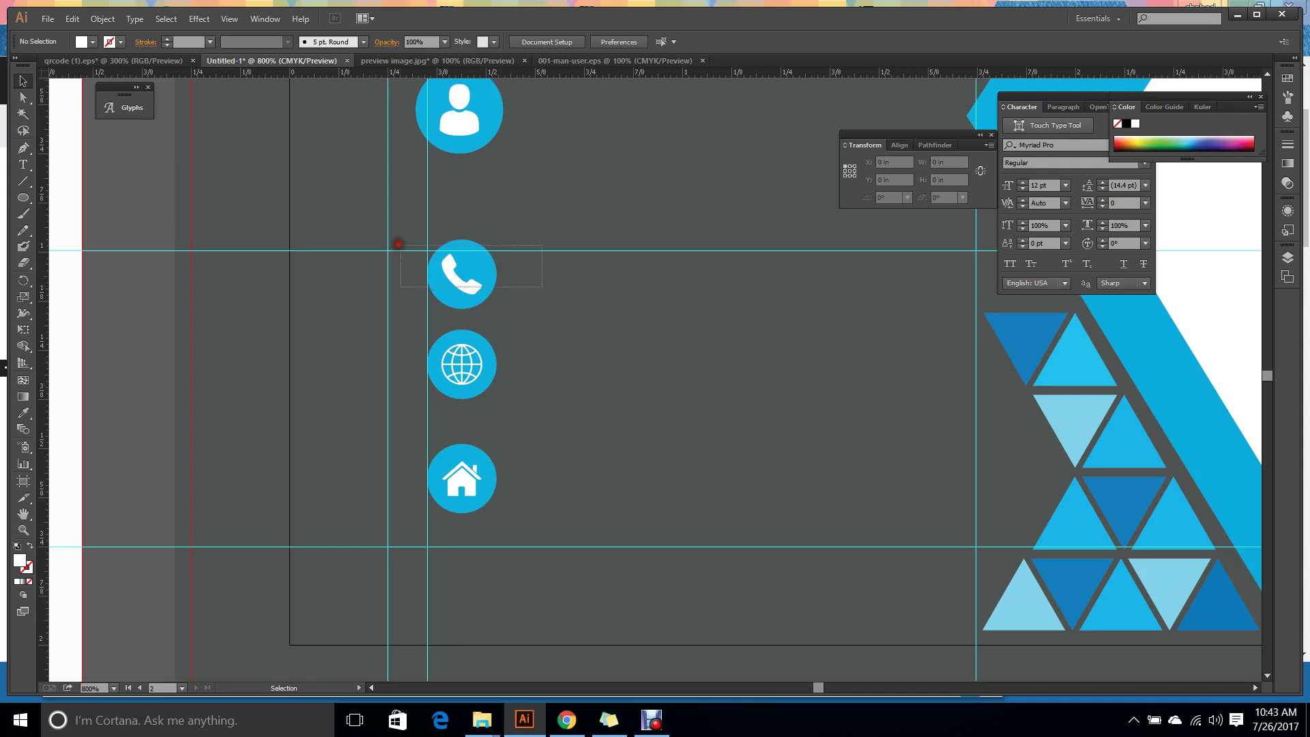
# Space the globe icon evenly between the phone and house icons.
pyautogui.moveTo(398, 243); pyautogui.dragTo(473, 269)
pyautogui.rightClick(473, 268)
pyautogui.click(535, 337)
pyautogui.click(567, 281)
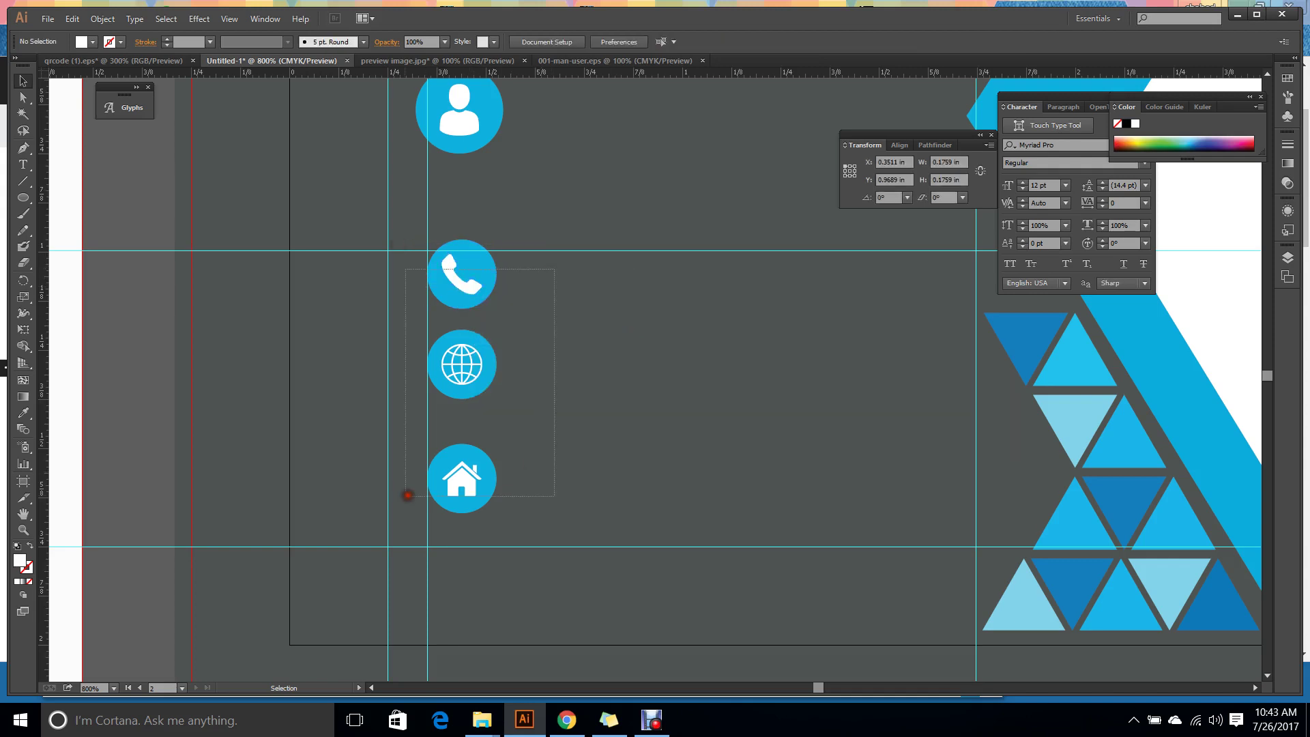
pyautogui.moveTo(408, 495); pyautogui.dragTo(399, 497)
pyautogui.click(704, 43)
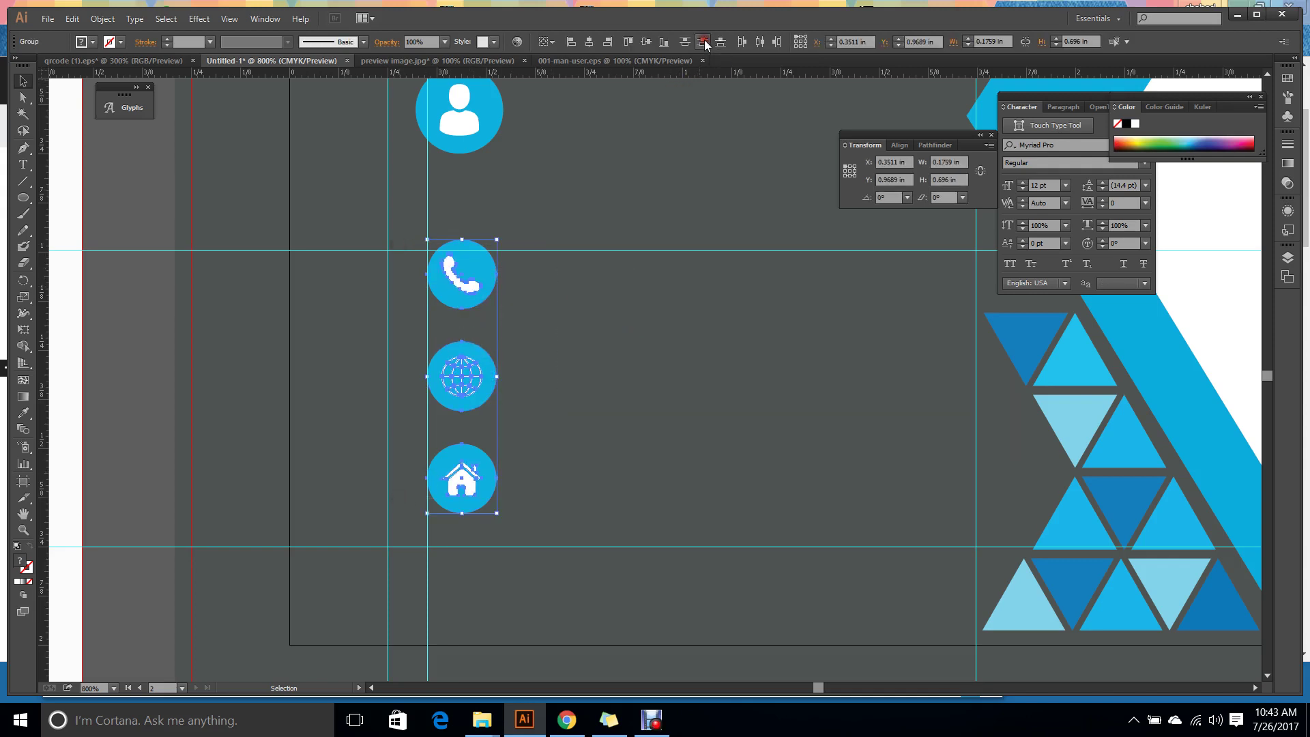
pyautogui.click(694, 286)
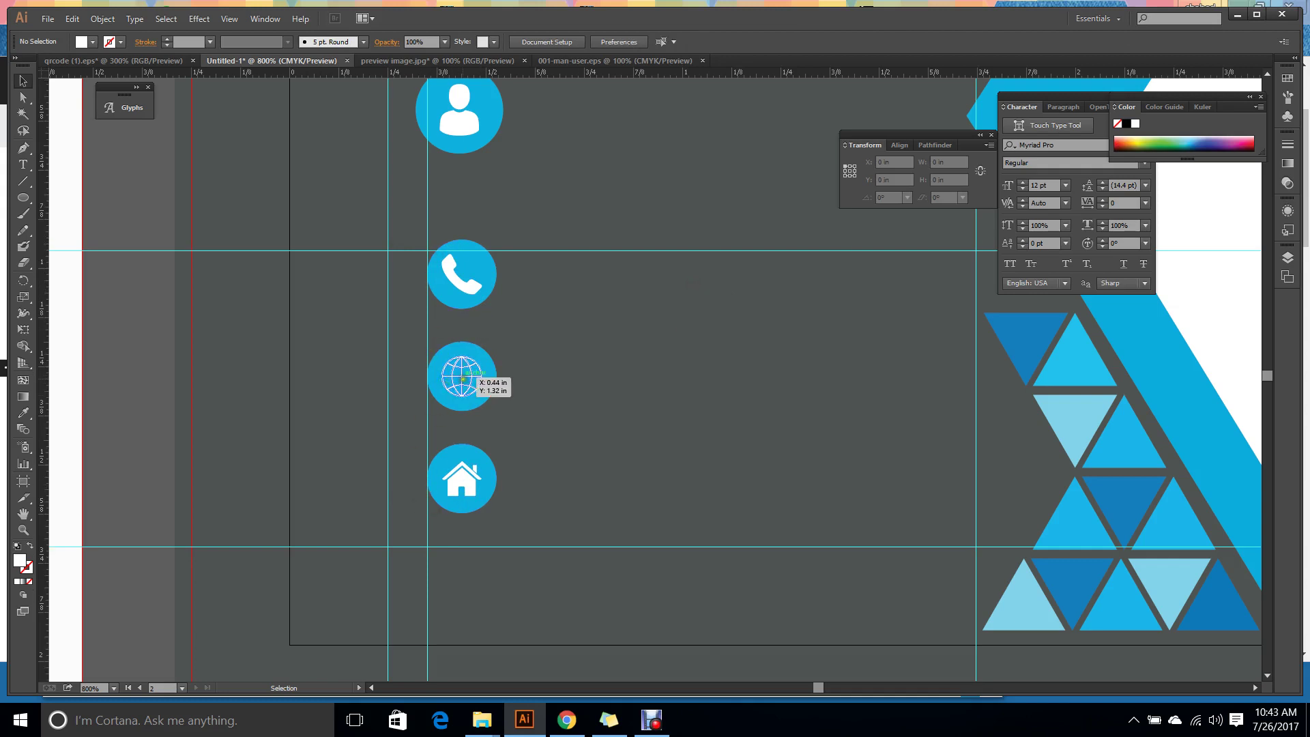
# Horizontally centre all four contact icons into a single column.
pyautogui.scroll(1, 454, 372)
pyautogui.moveTo(535, 574); pyautogui.dragTo(368, 162)
pyautogui.click(589, 41)
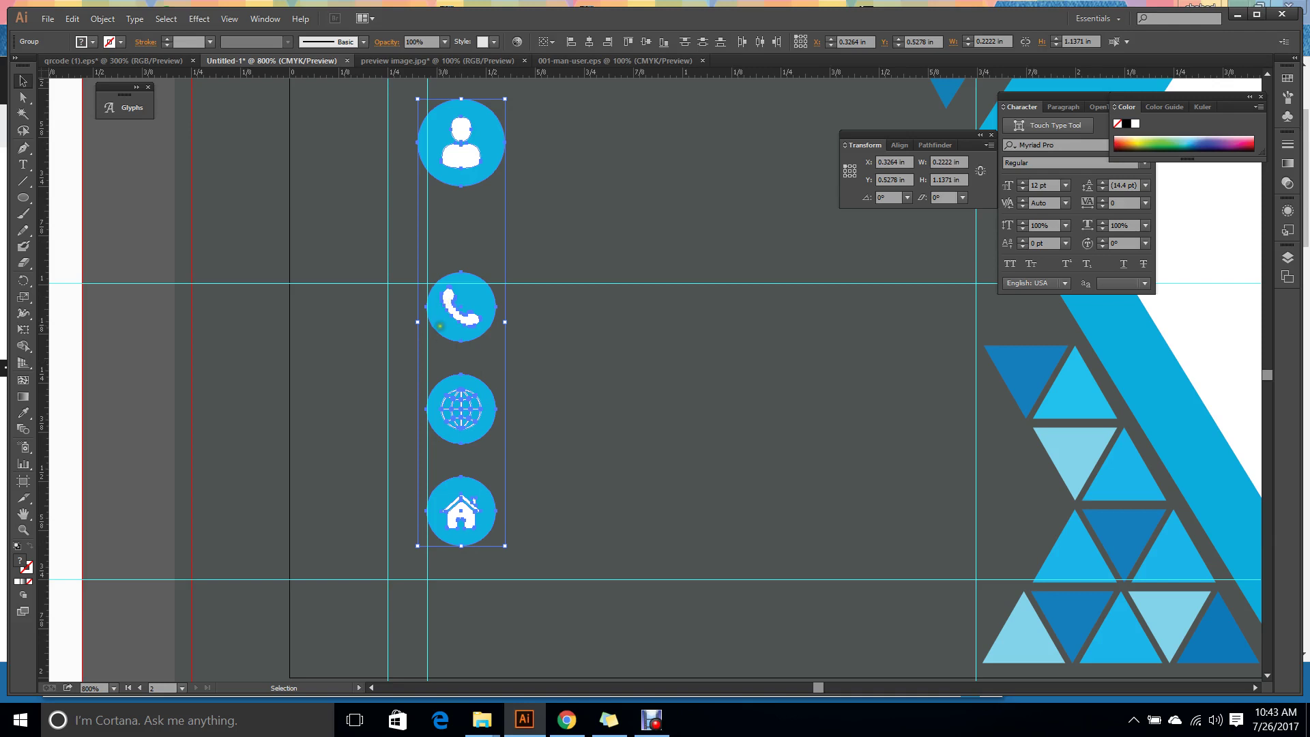
pyautogui.click(585, 328)
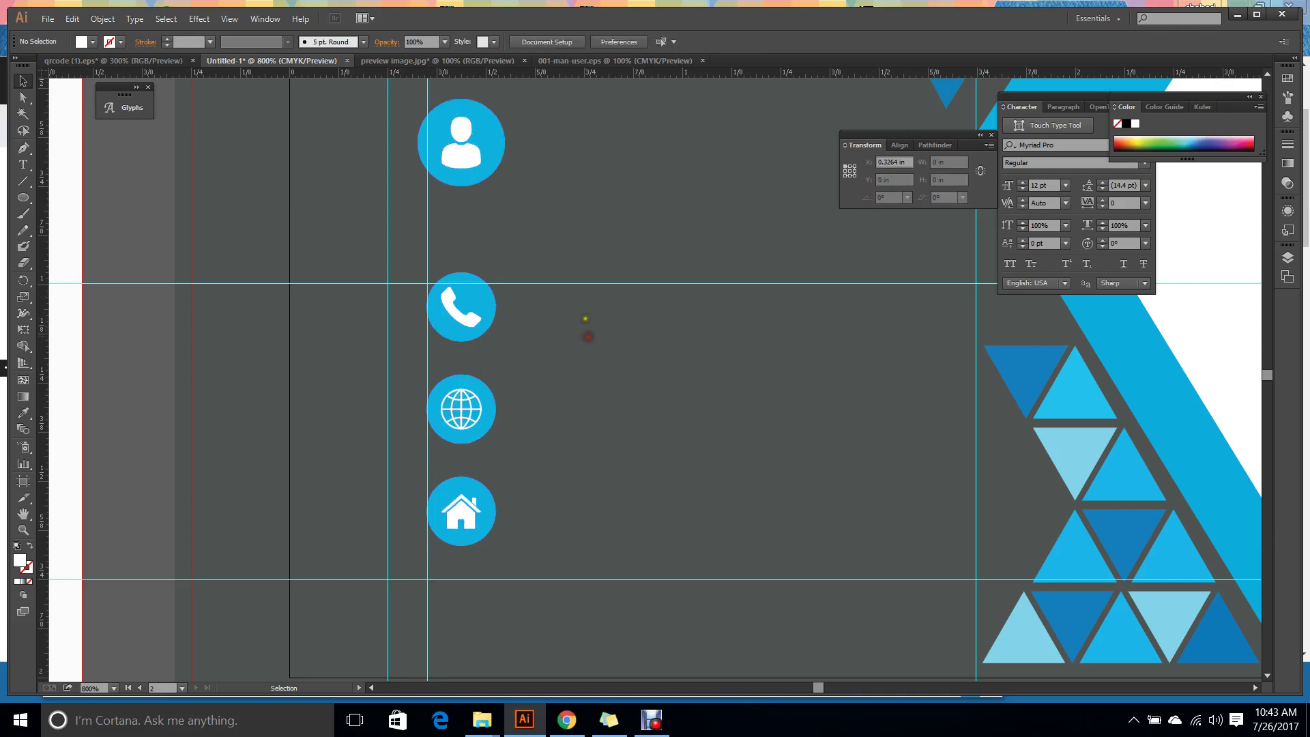
pyautogui.scroll(-2, 423, 406)
pyautogui.moveTo(292, 442); pyautogui.dragTo(1091, 225)
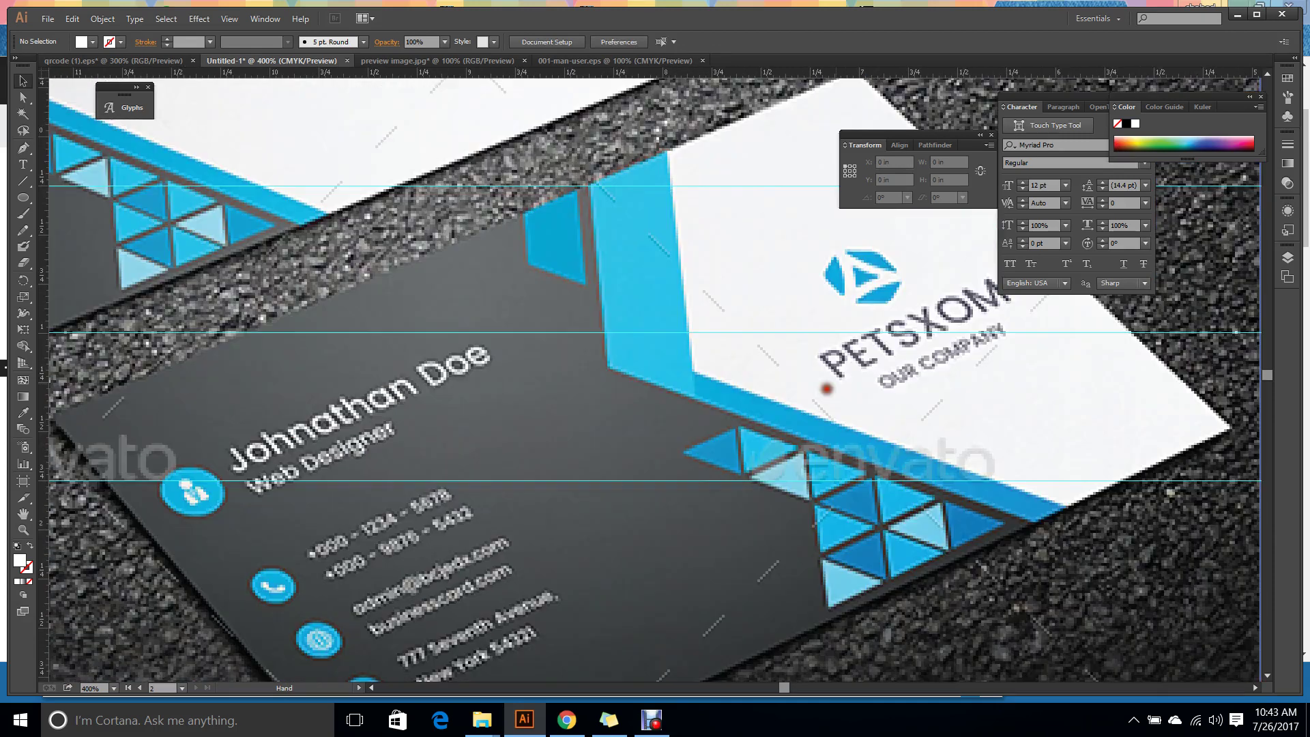
pyautogui.moveTo(281, 517); pyautogui.dragTo(322, 387)
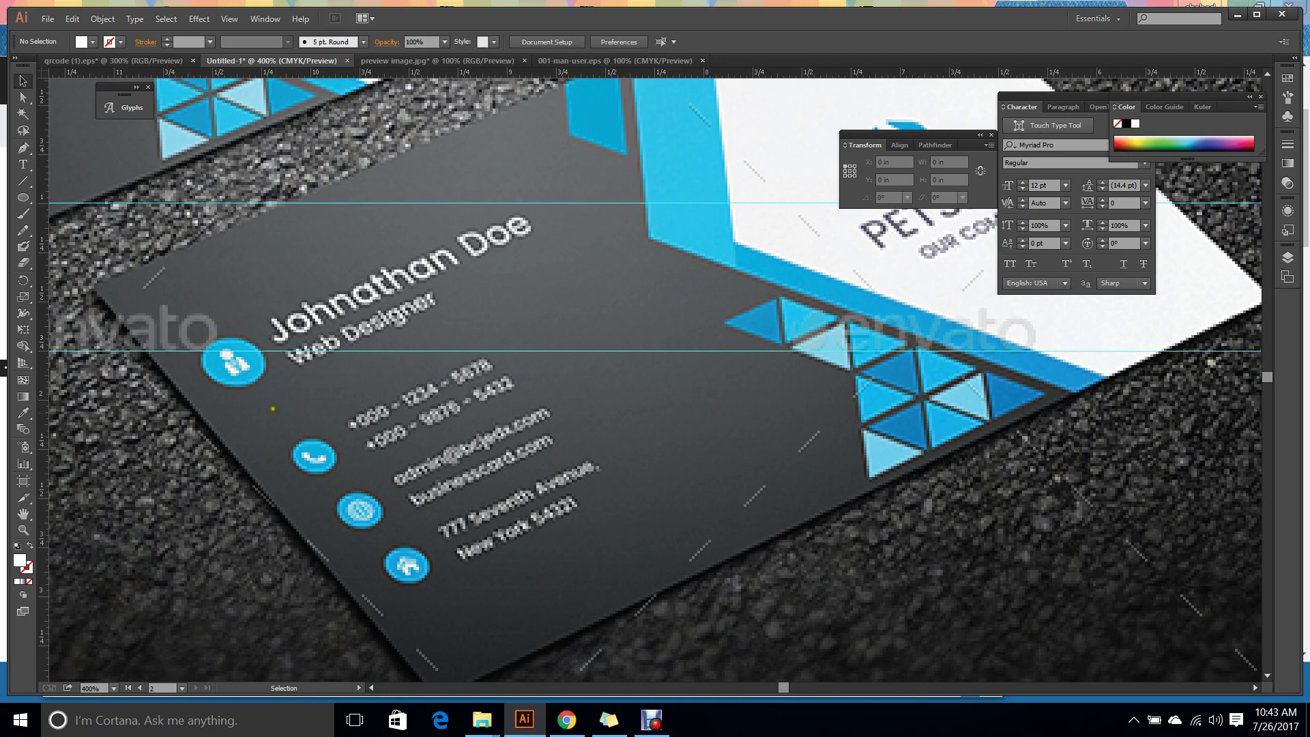
pyautogui.scroll(-3, 545, 428)
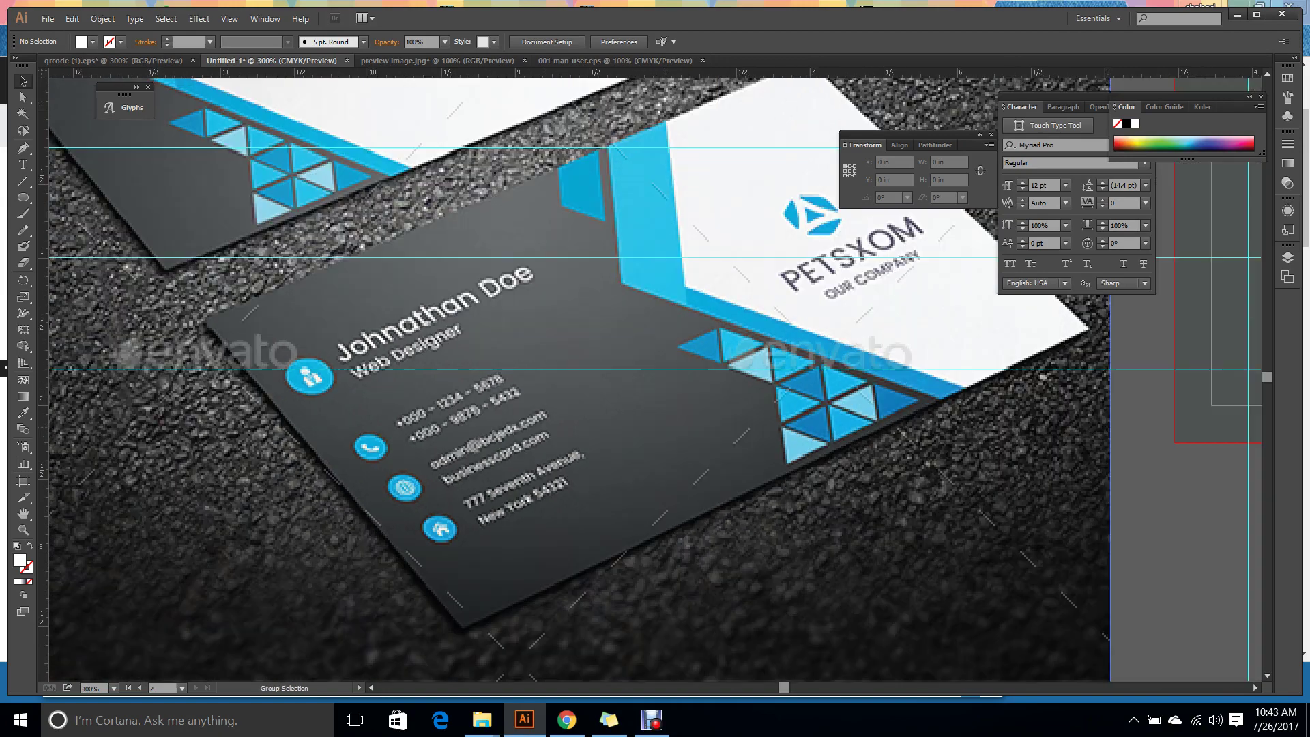
pyautogui.hscroll(5, 590, 476)
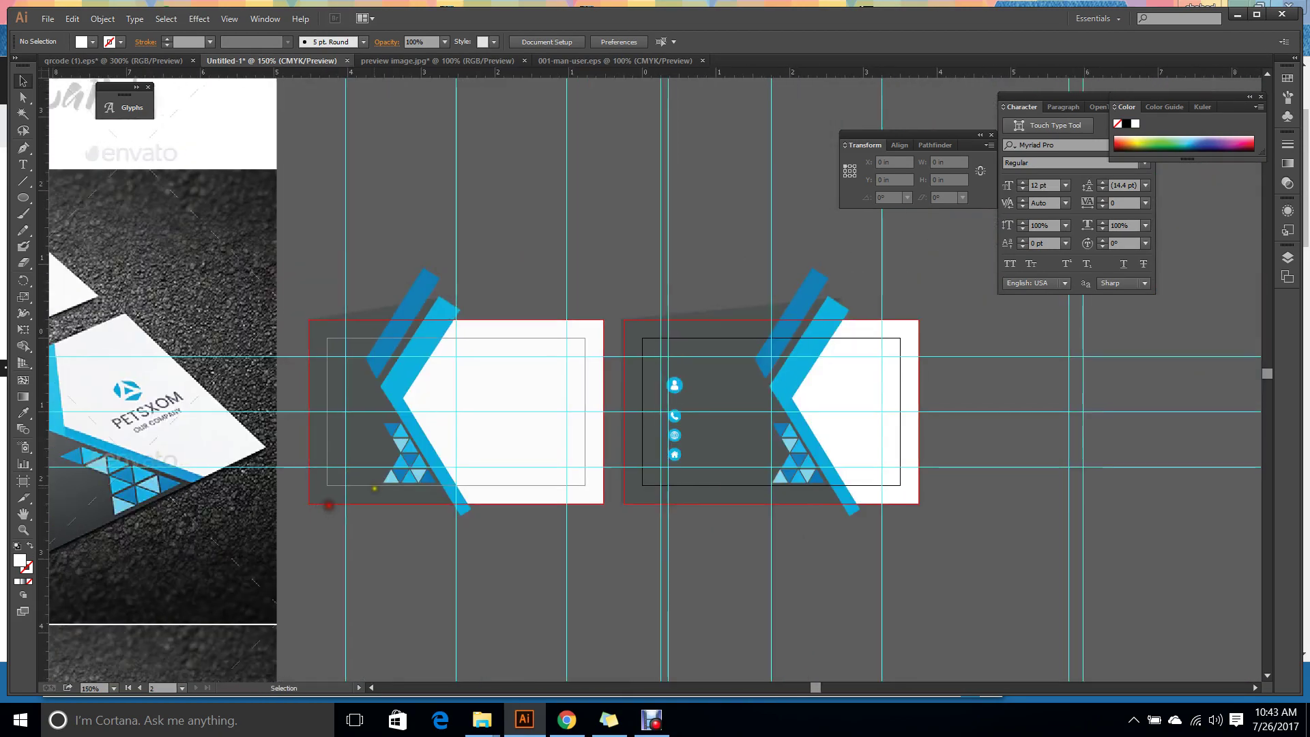
pyautogui.scroll(4, 724, 418)
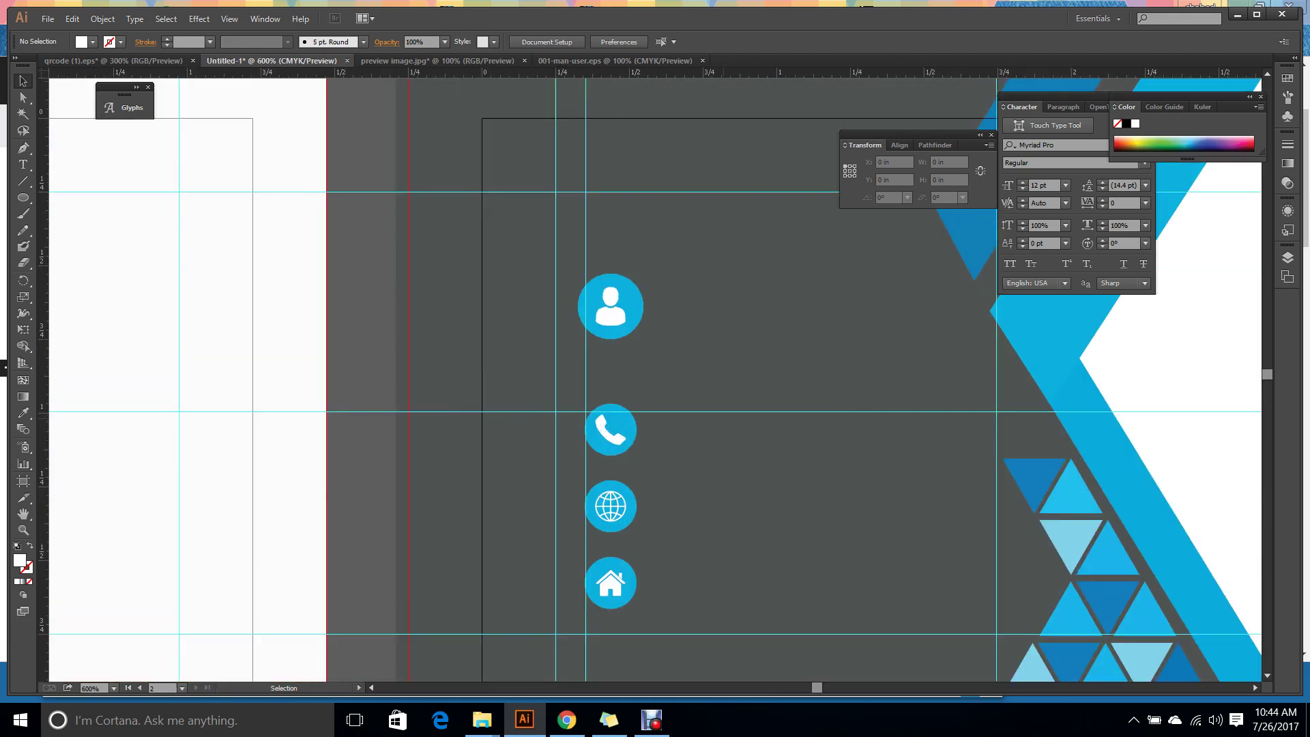
pyautogui.scroll(-2, 712, 423)
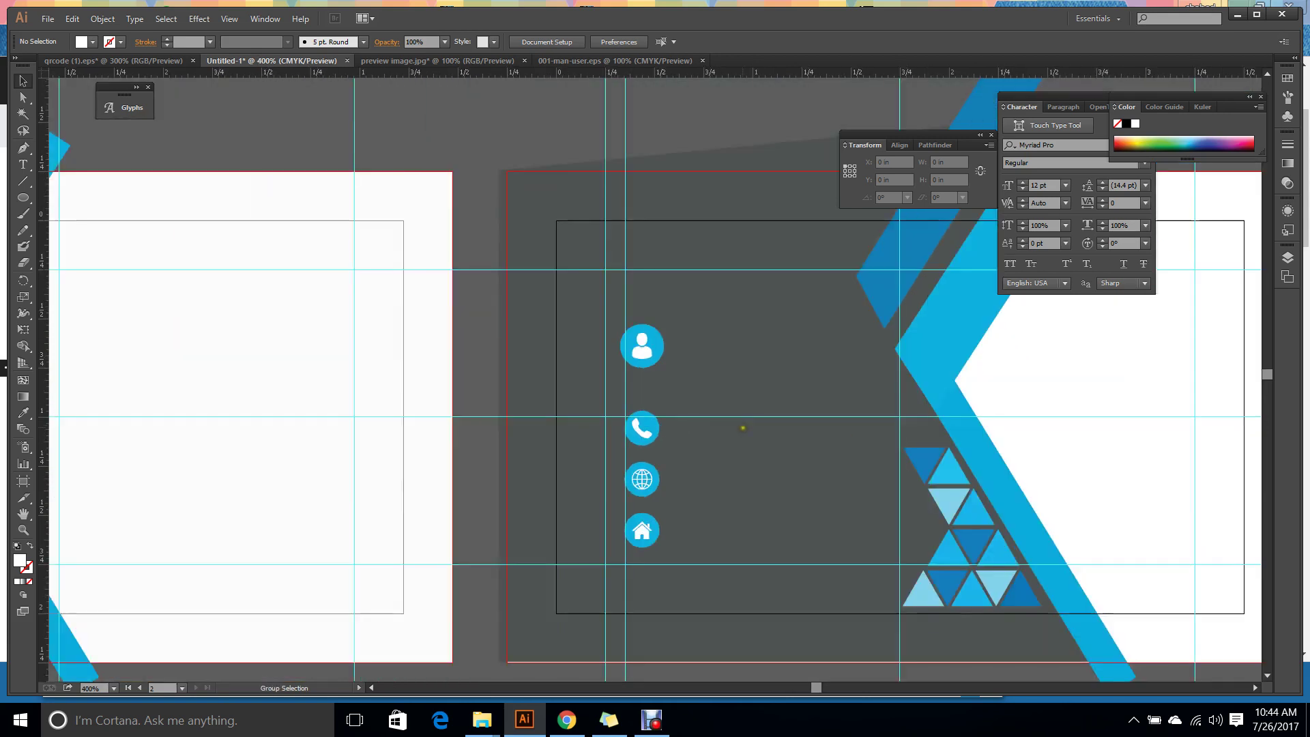
# Follow the GraphicRiver template's Font use link to the Poppins page on Font Squirrel.
pyautogui.click(566, 720)
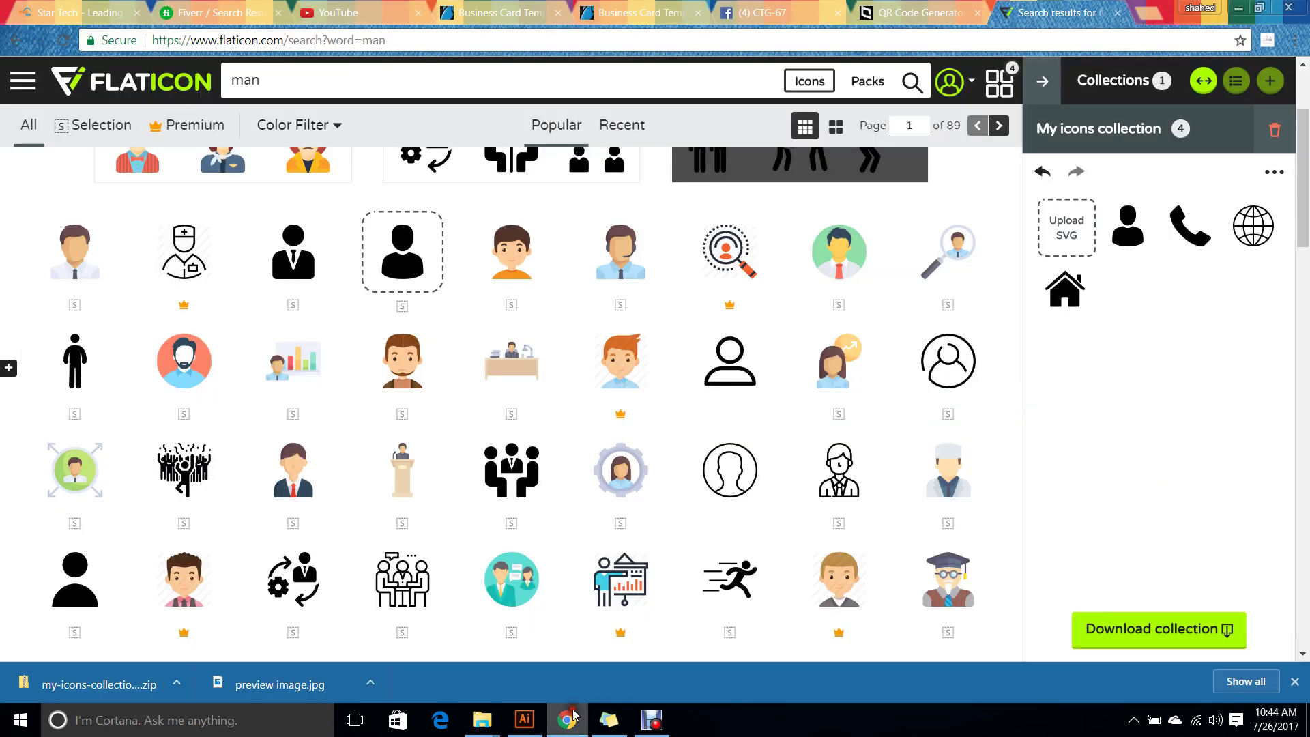
pyautogui.click(628, 12)
pyautogui.scroll(-1, 495, 257)
pyautogui.scroll(-1, 496, 256)
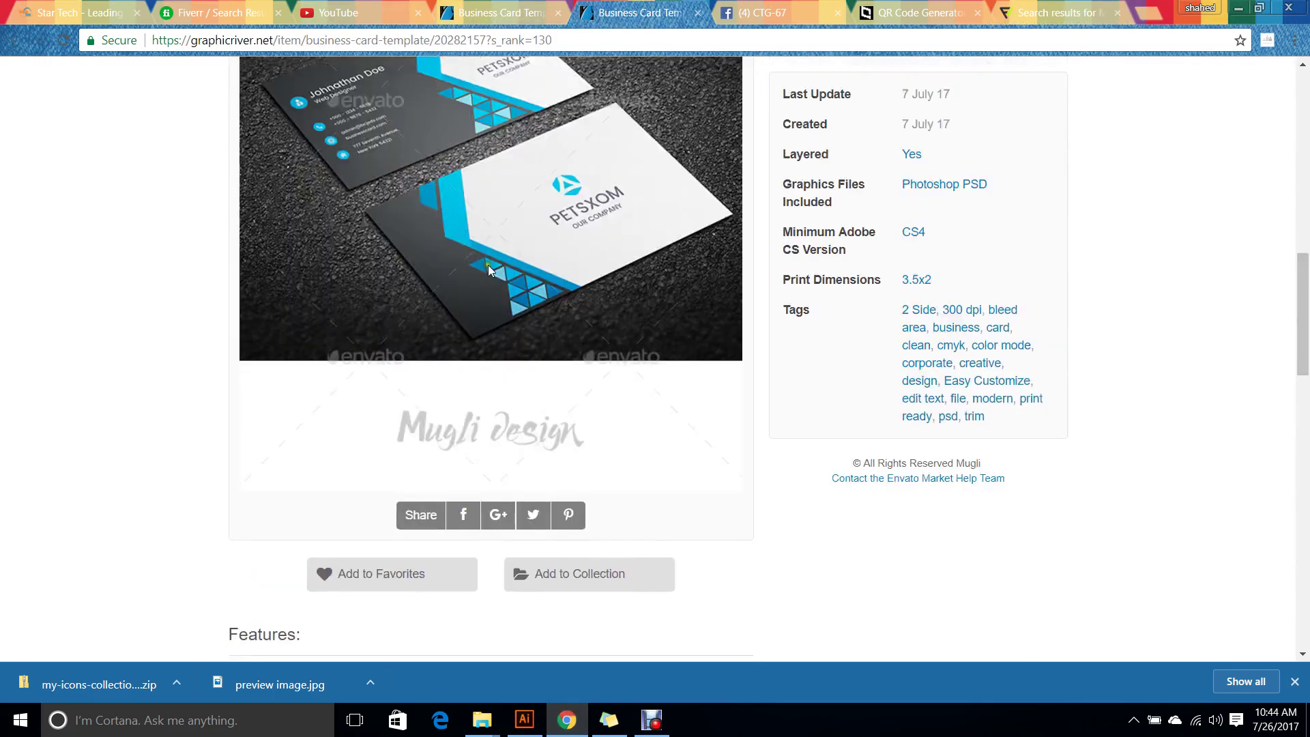
pyautogui.scroll(2, 384, 207)
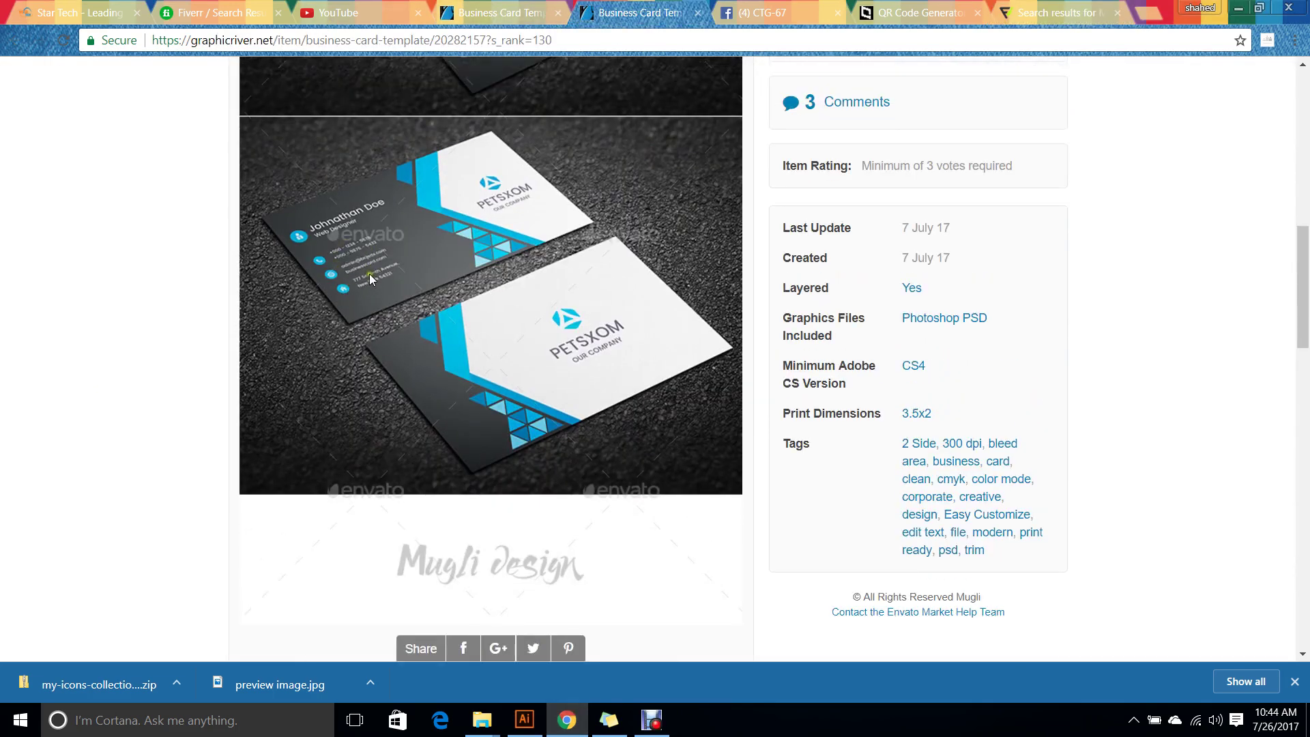
pyautogui.click(524, 720)
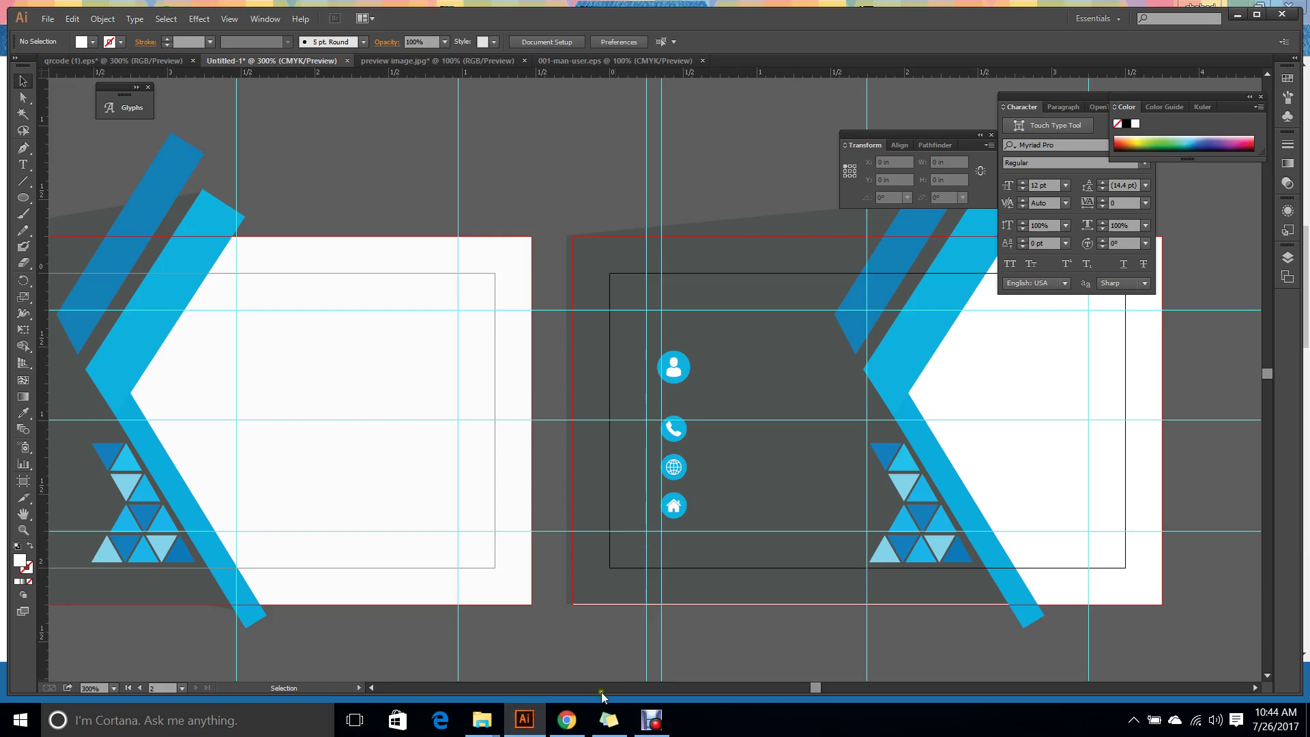
pyautogui.click(567, 720)
pyautogui.scroll(-12, 445, 613)
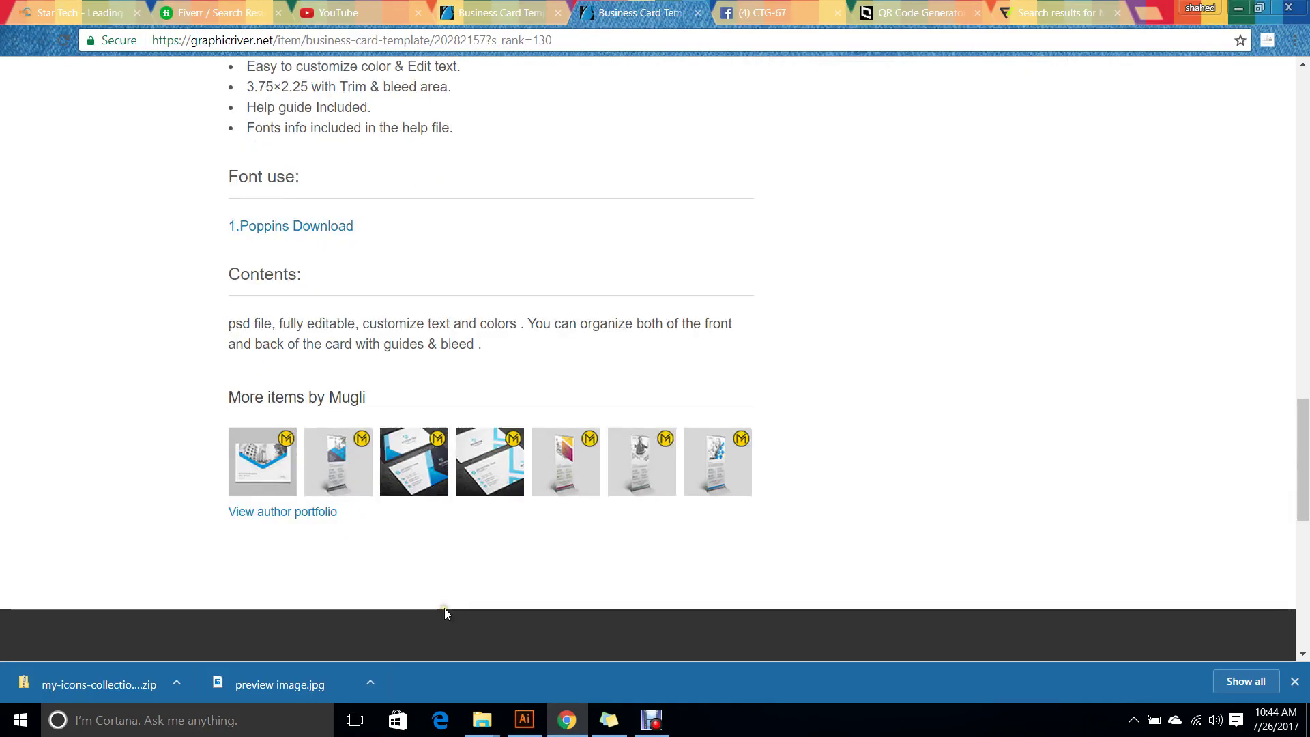
pyautogui.scroll(3, 444, 613)
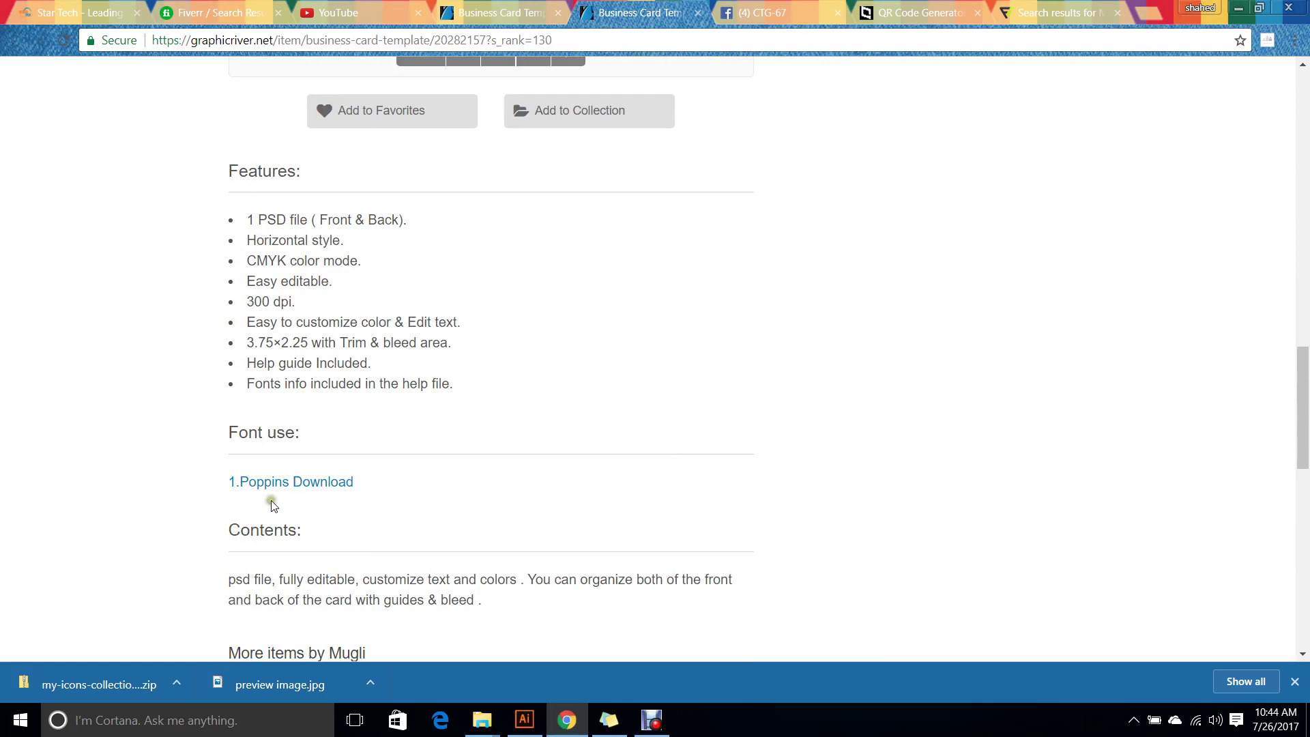
pyautogui.click(310, 494)
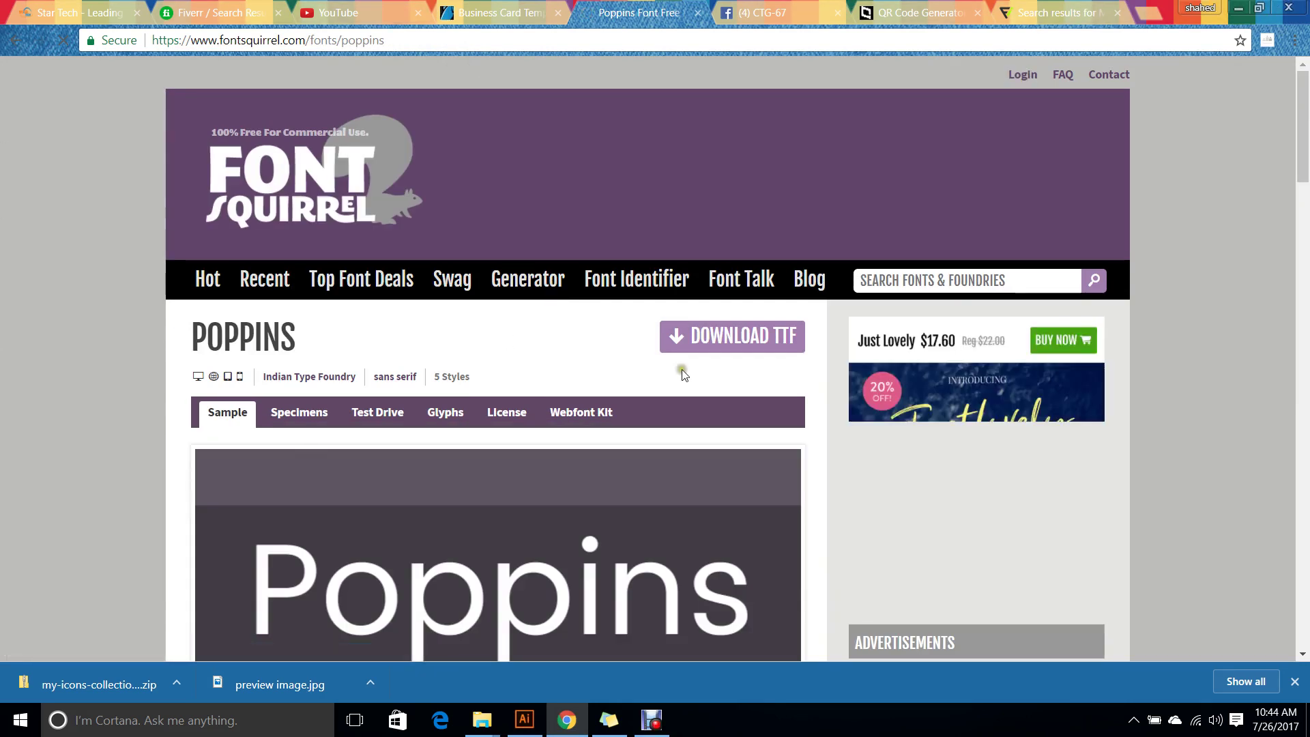
# Download the Poppins TTF files from Font Squirrel as poppins.zip.
pyautogui.click(751, 348)
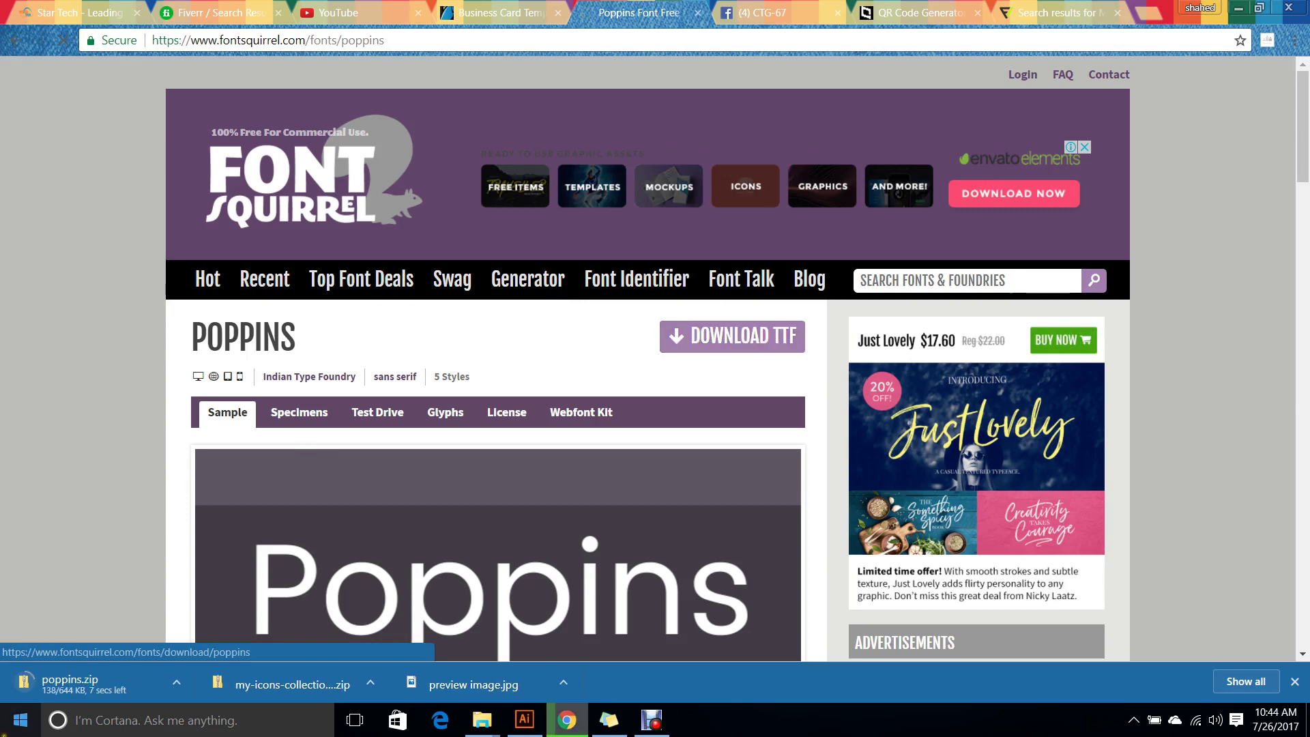
# Extract the downloaded poppins.zip into a poppins folder in Downloads.
pyautogui.click(180, 684)
pyautogui.click(211, 624)
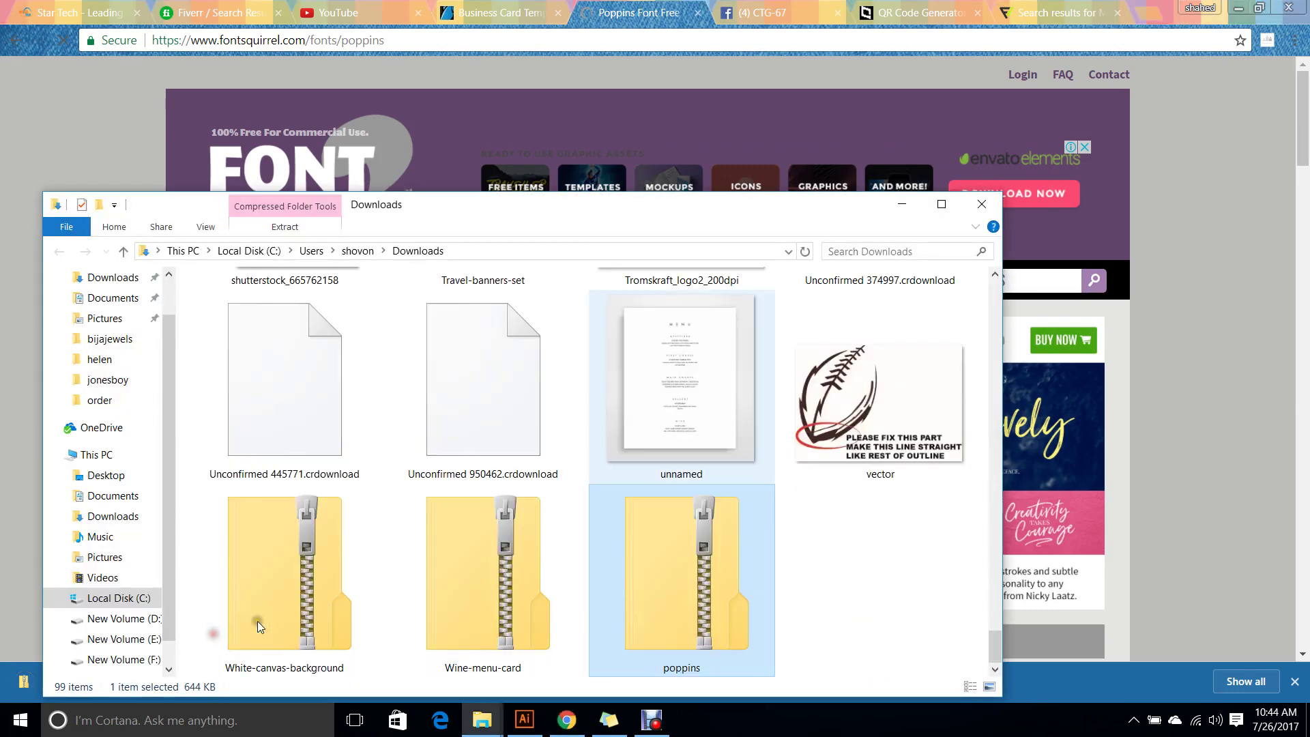
pyautogui.rightClick(699, 582)
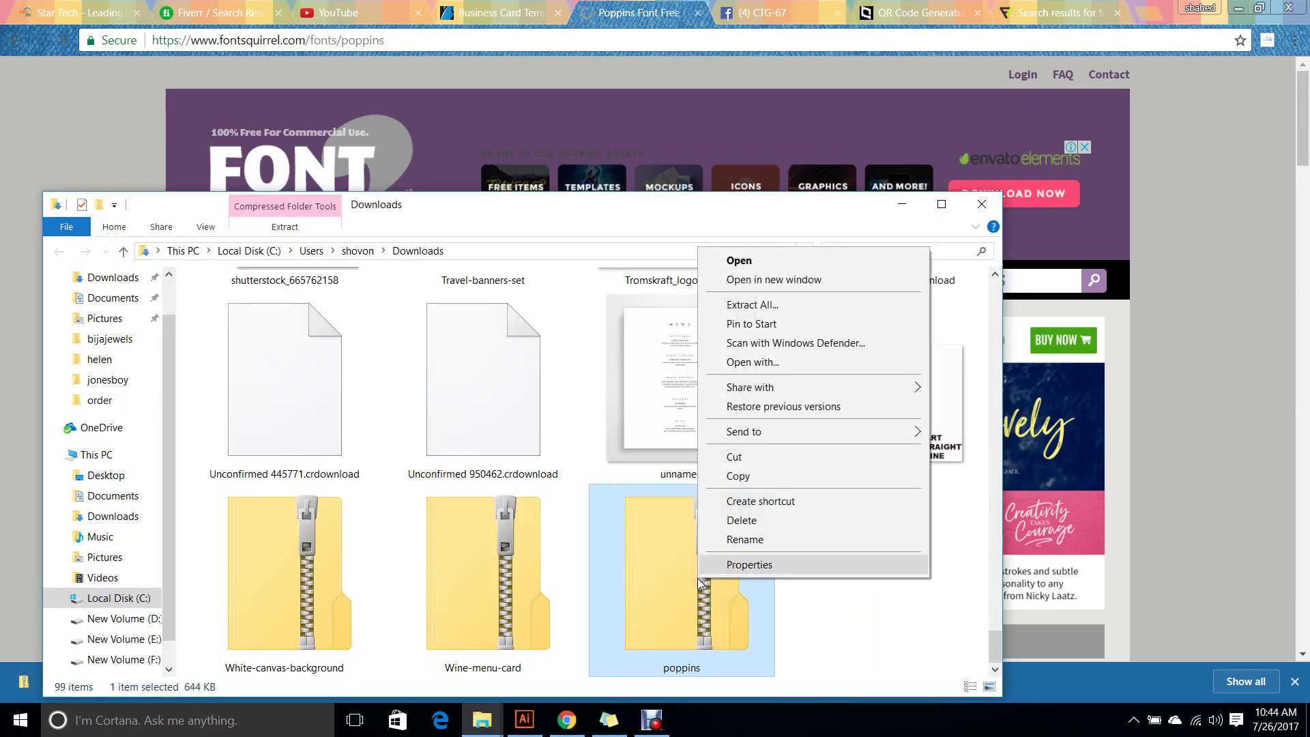
pyautogui.click(785, 311)
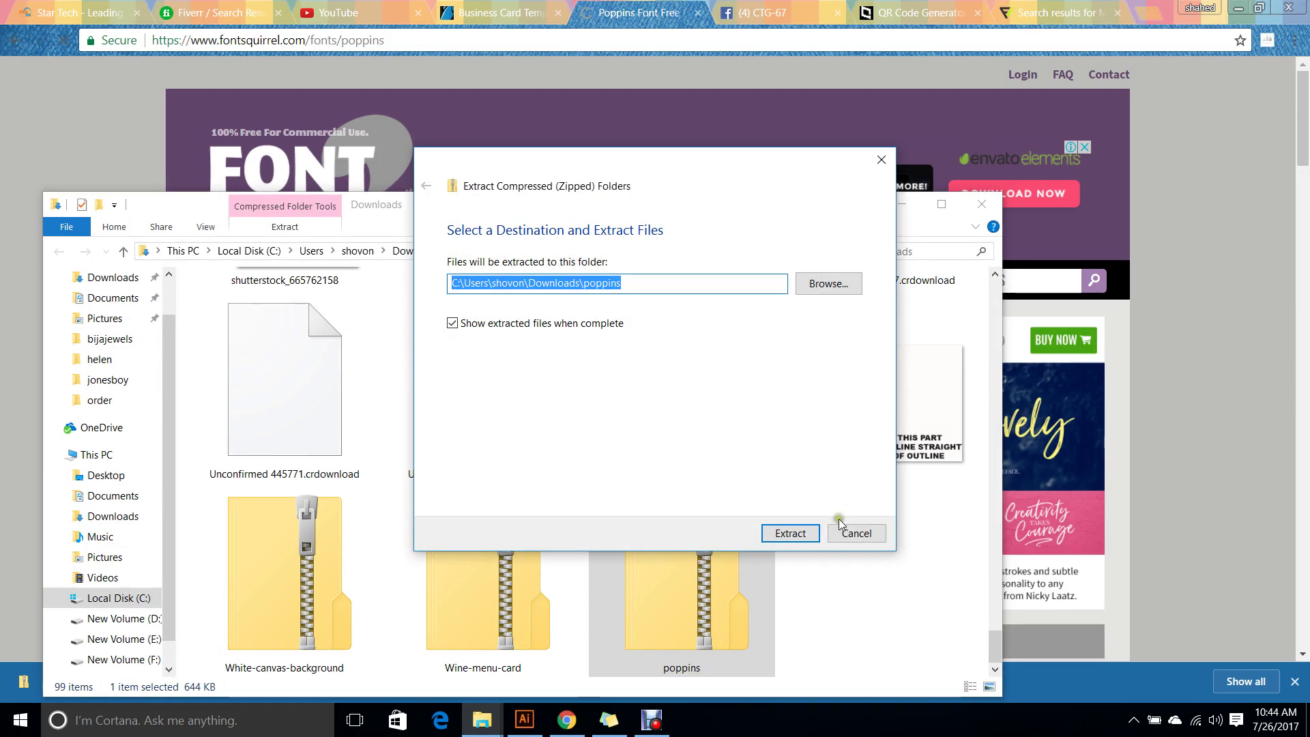
pyautogui.click(791, 533)
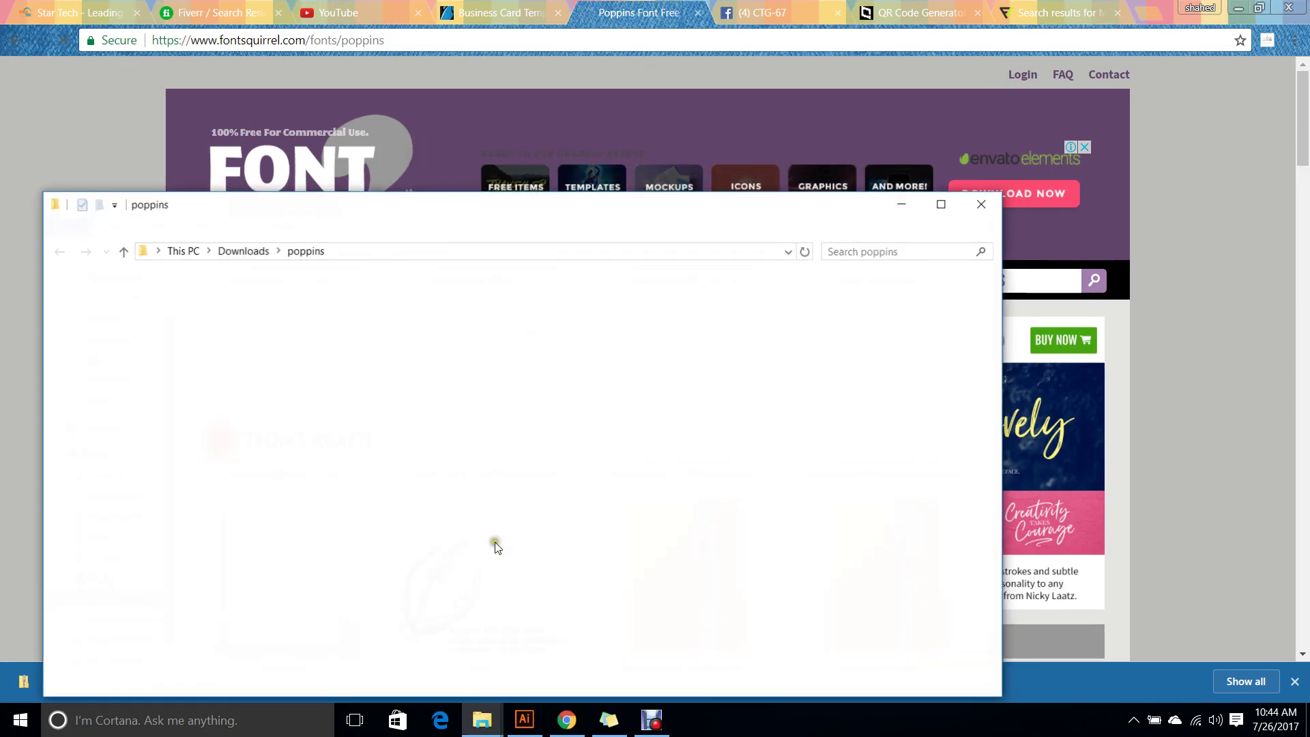
# Install the Poppins Bold and Poppins Light font files.
pyautogui.doubleClick(300, 304)
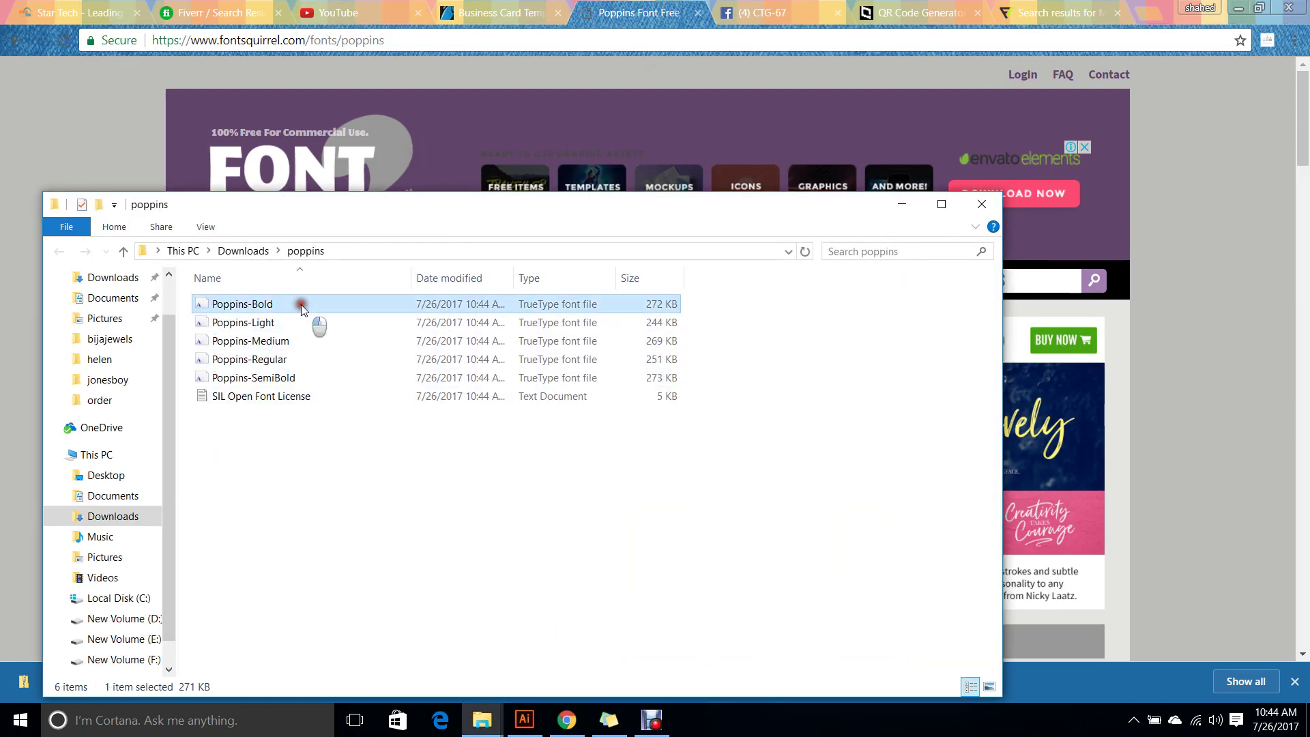
pyautogui.click(170, 66)
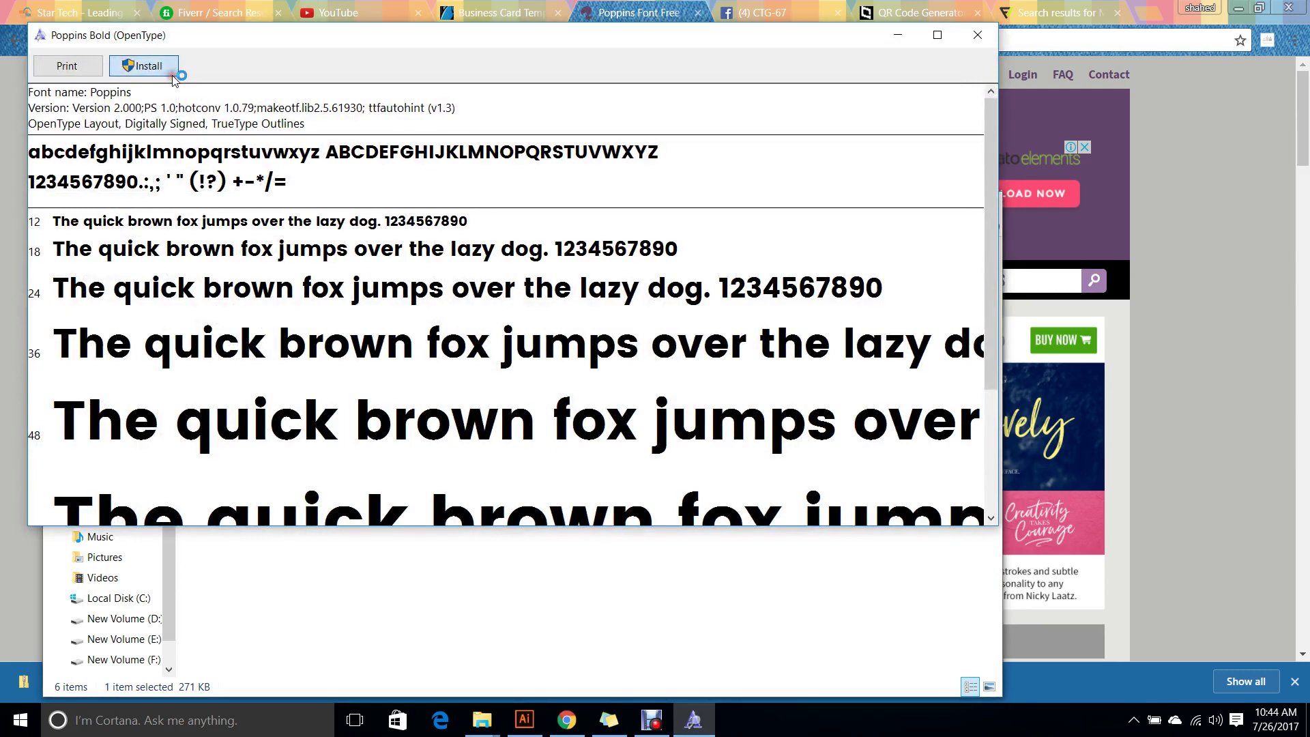
pyautogui.click(977, 35)
pyautogui.doubleClick(280, 324)
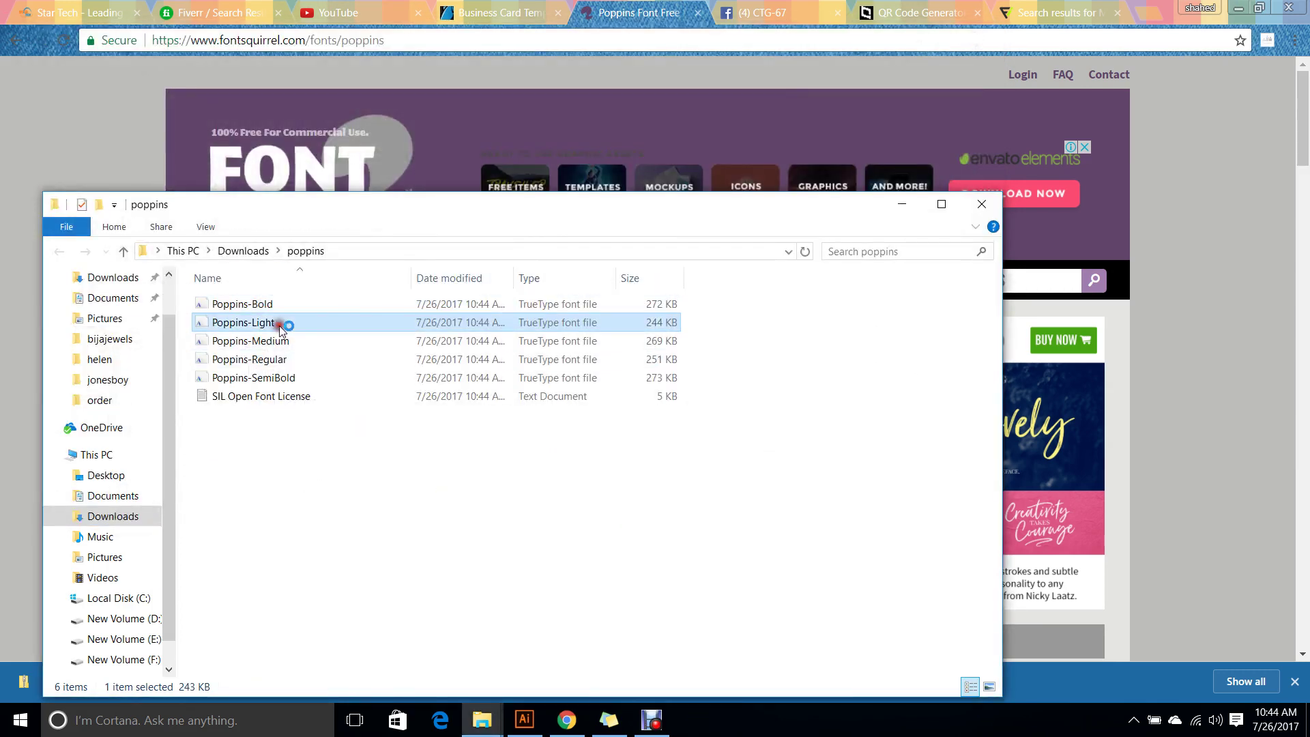
pyautogui.click(192, 95)
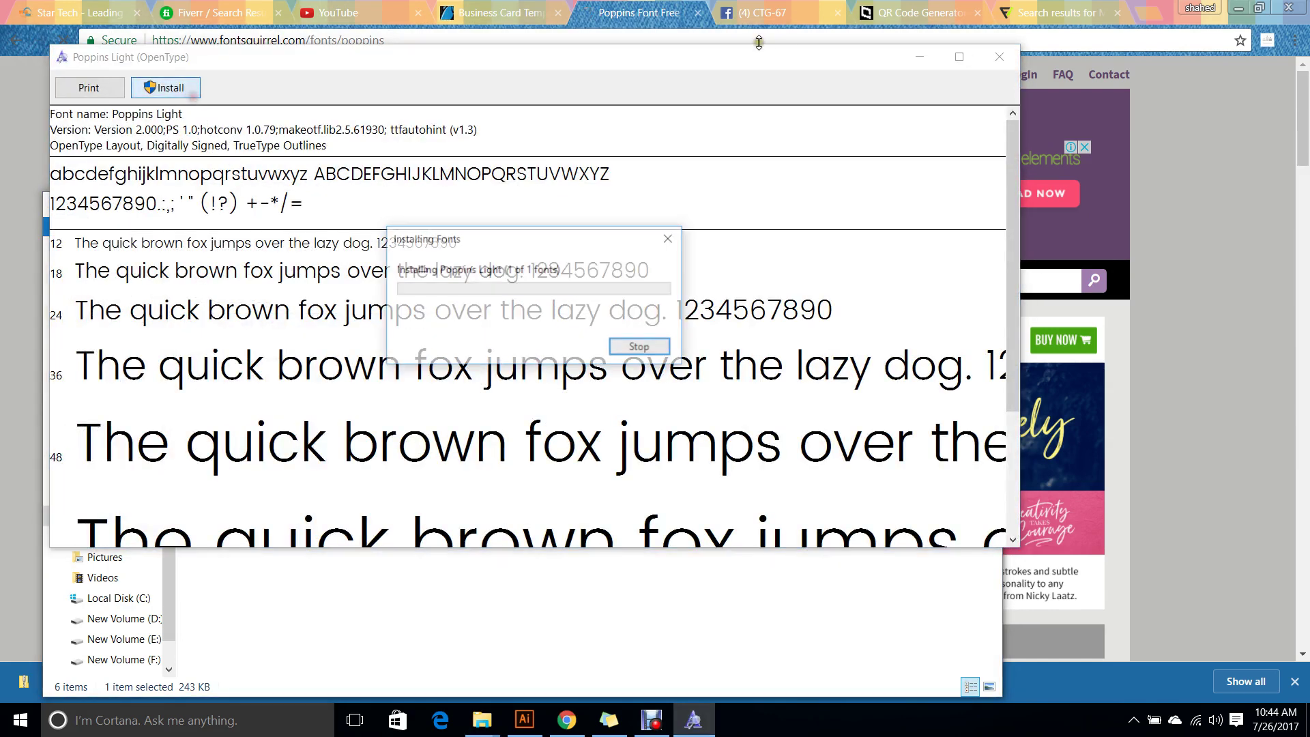
pyautogui.click(1006, 59)
# Install Poppins Medium and Poppins Regular, then return to the card design.
pyautogui.doubleClick(300, 341)
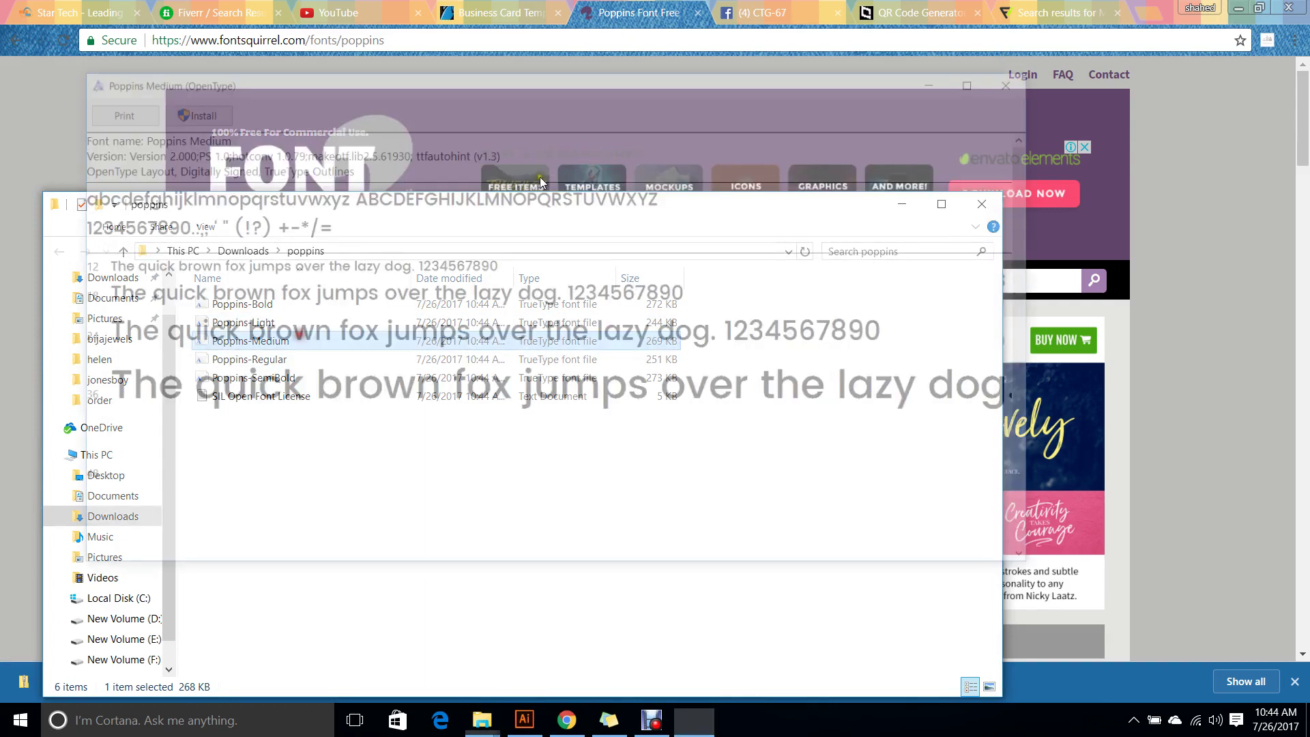
pyautogui.click(187, 110)
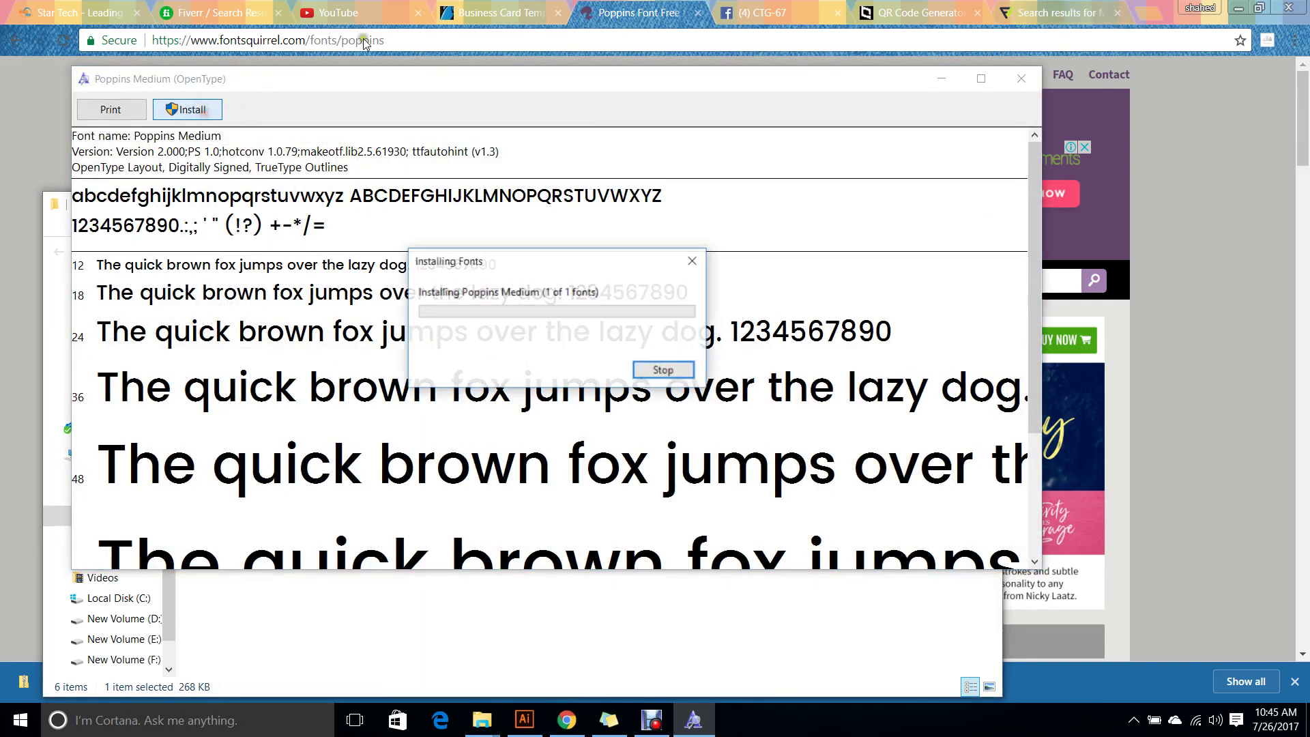
pyautogui.click(1019, 77)
pyautogui.doubleClick(323, 368)
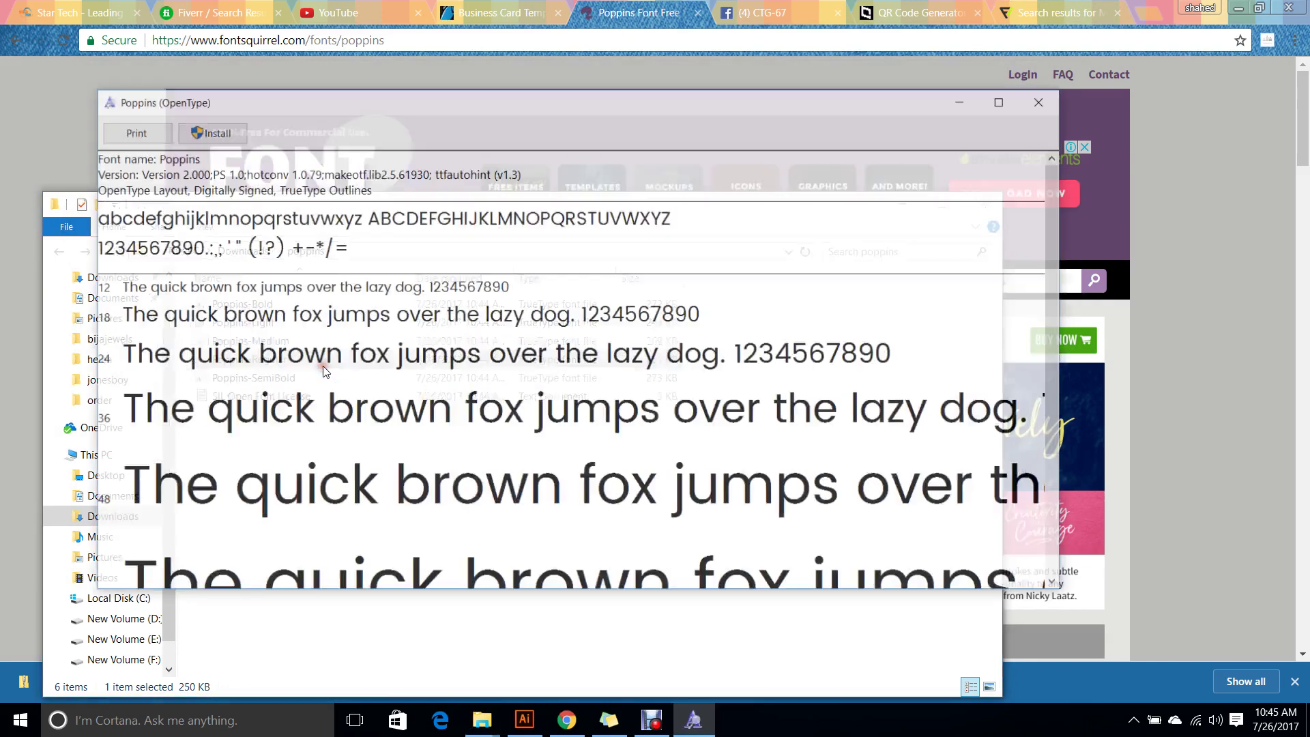
pyautogui.click(232, 133)
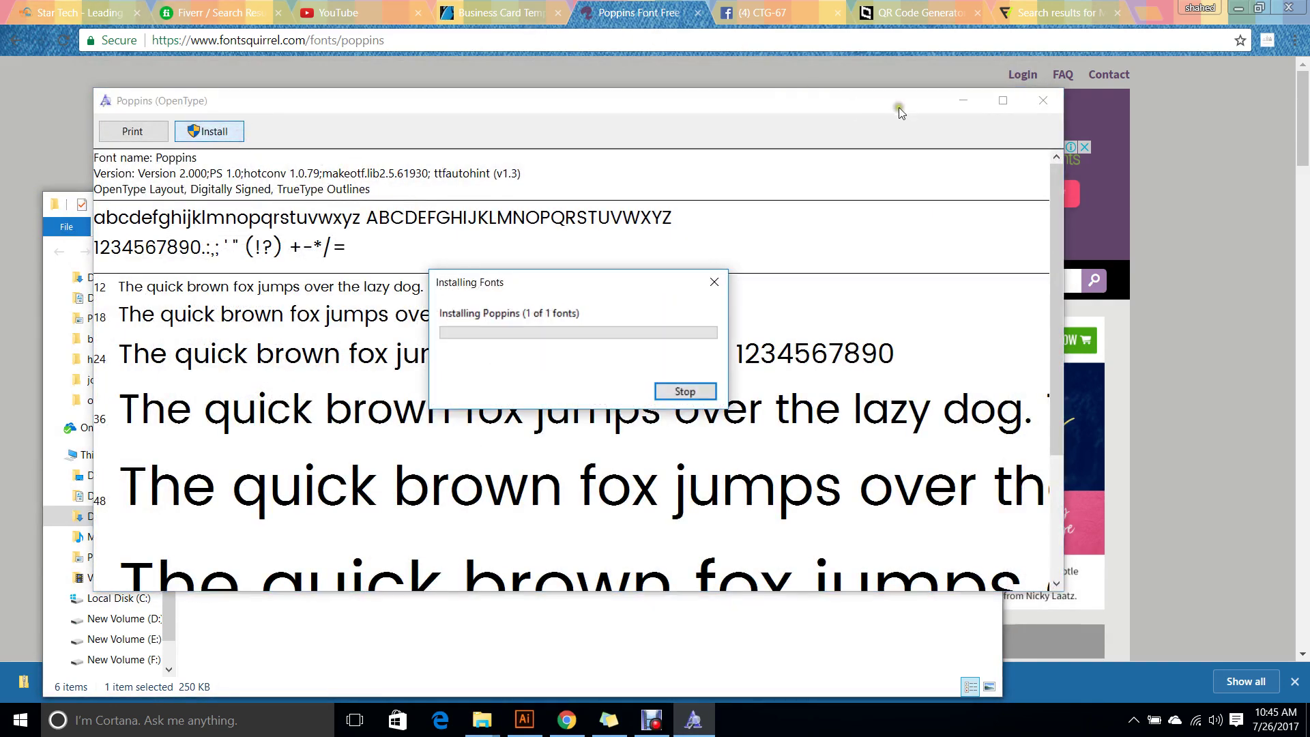
pyautogui.click(1042, 102)
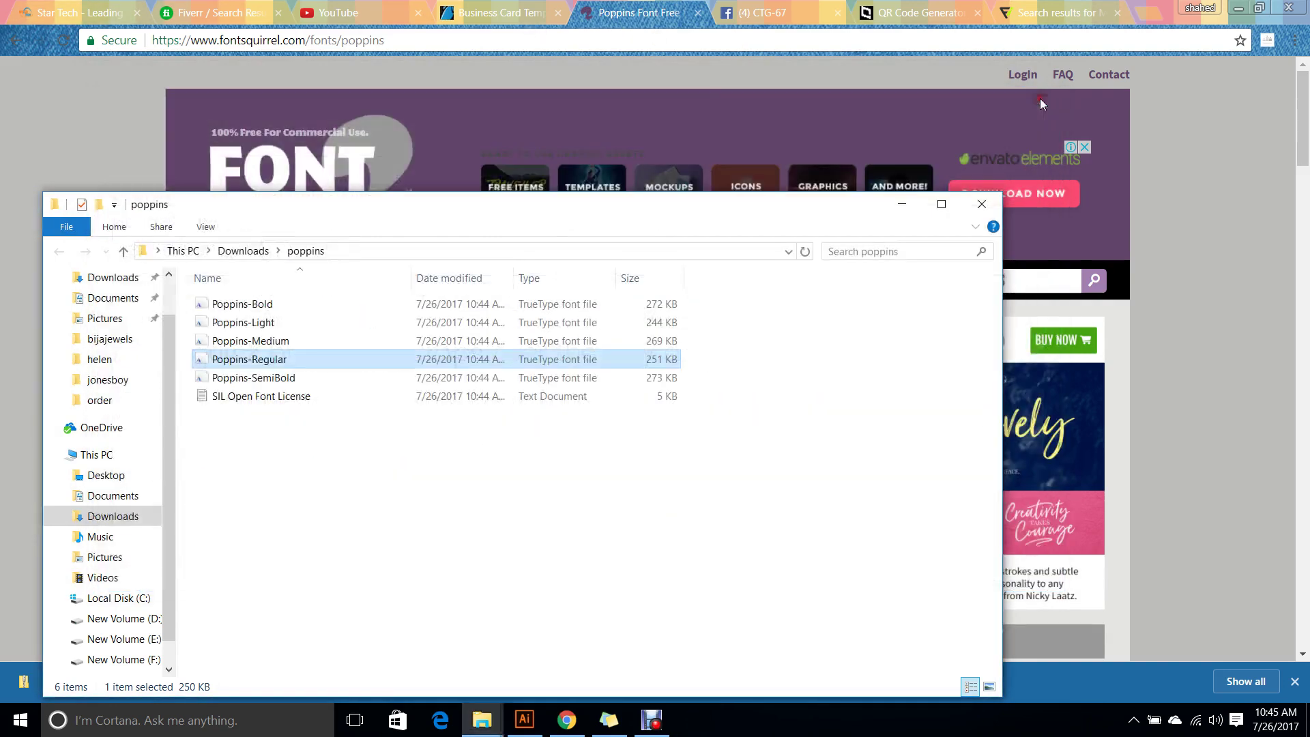
pyautogui.click(572, 720)
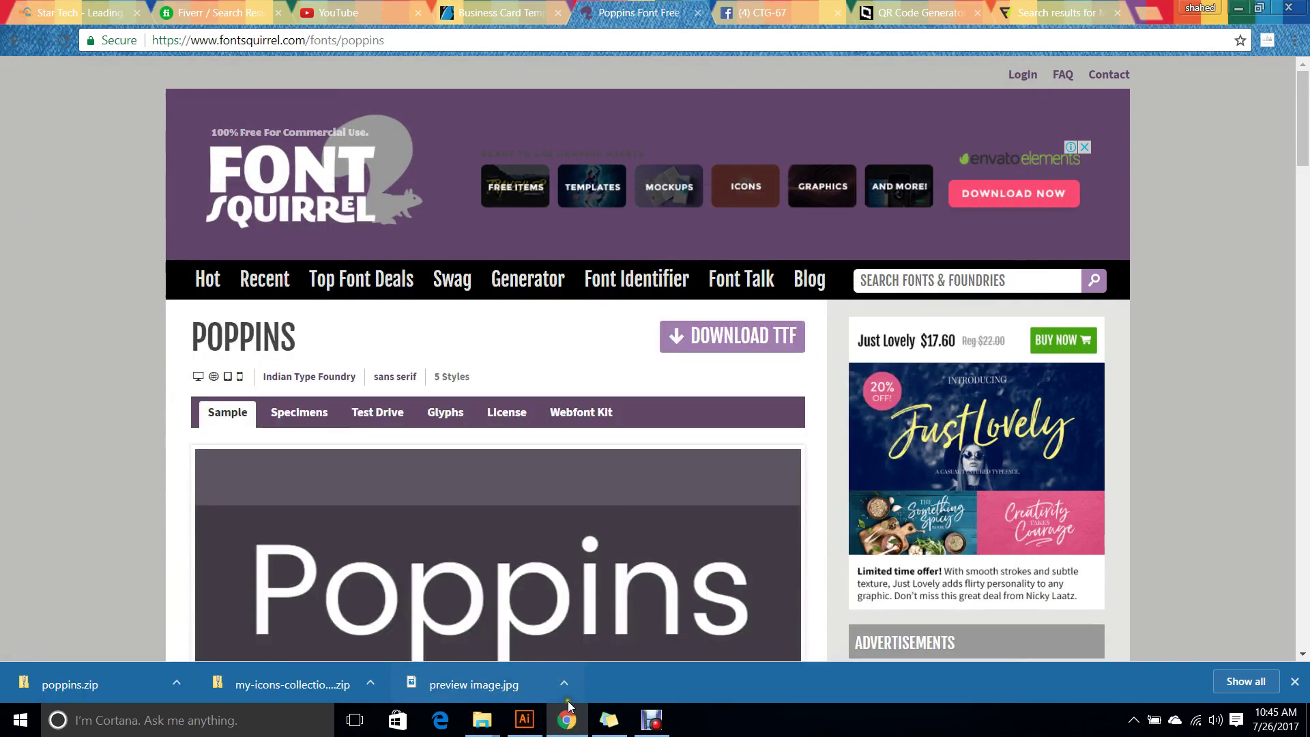
pyautogui.click(524, 720)
# Type the phone number + 012 345 678 on the canvas and set it to 6 pt.
pyautogui.scroll(2, 651, 412)
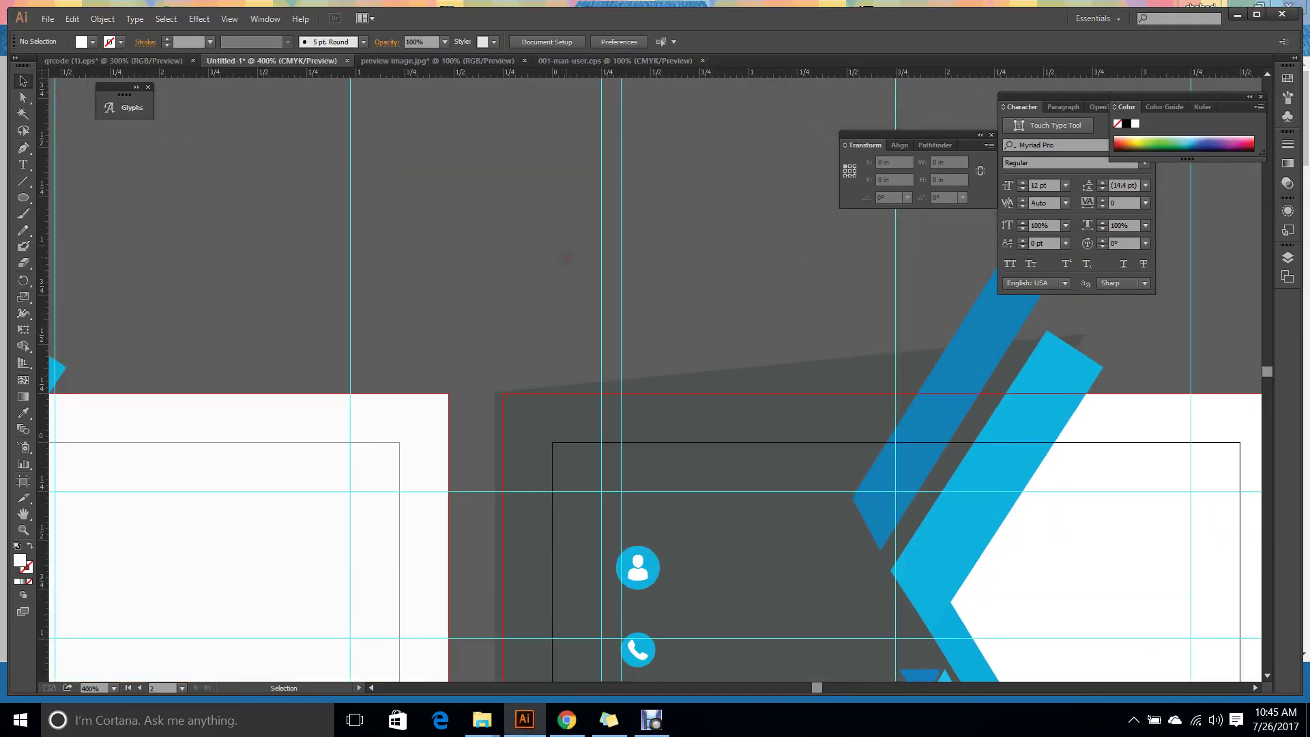
pyautogui.press('t')
pyautogui.click(566, 257)
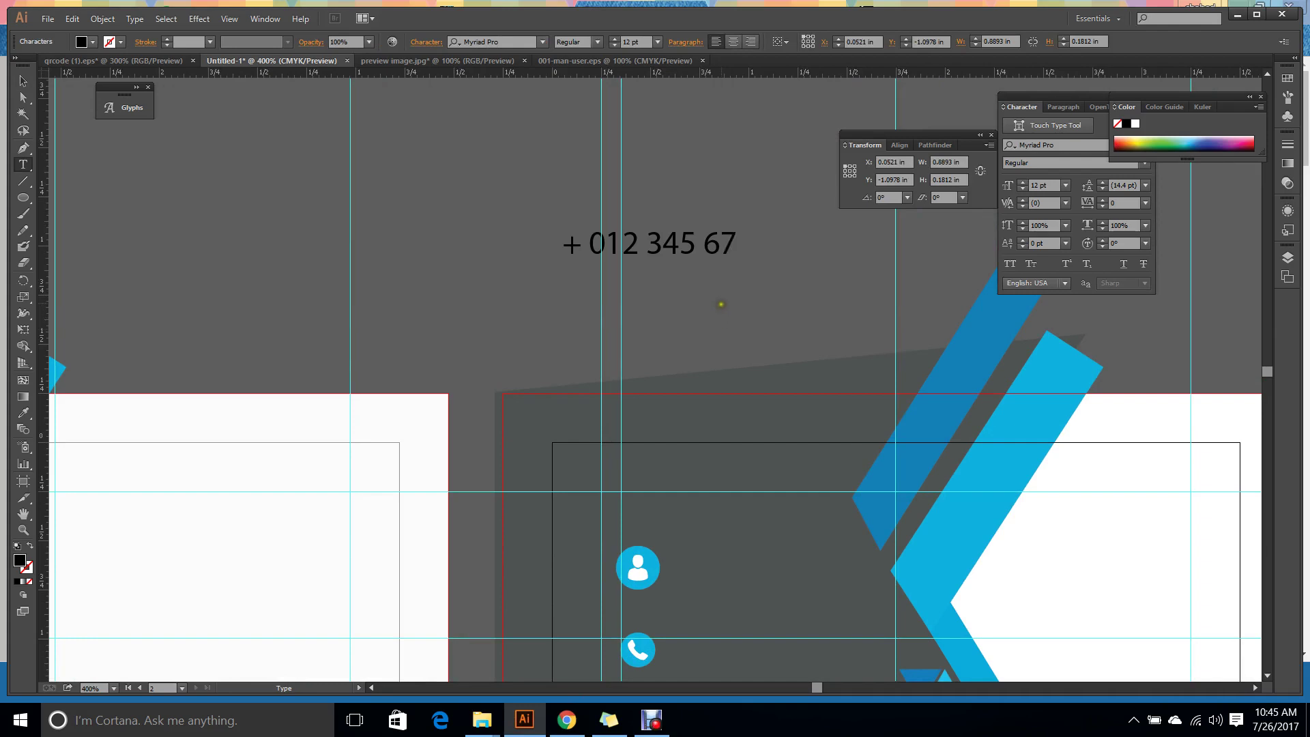
pyautogui.click(30, 81)
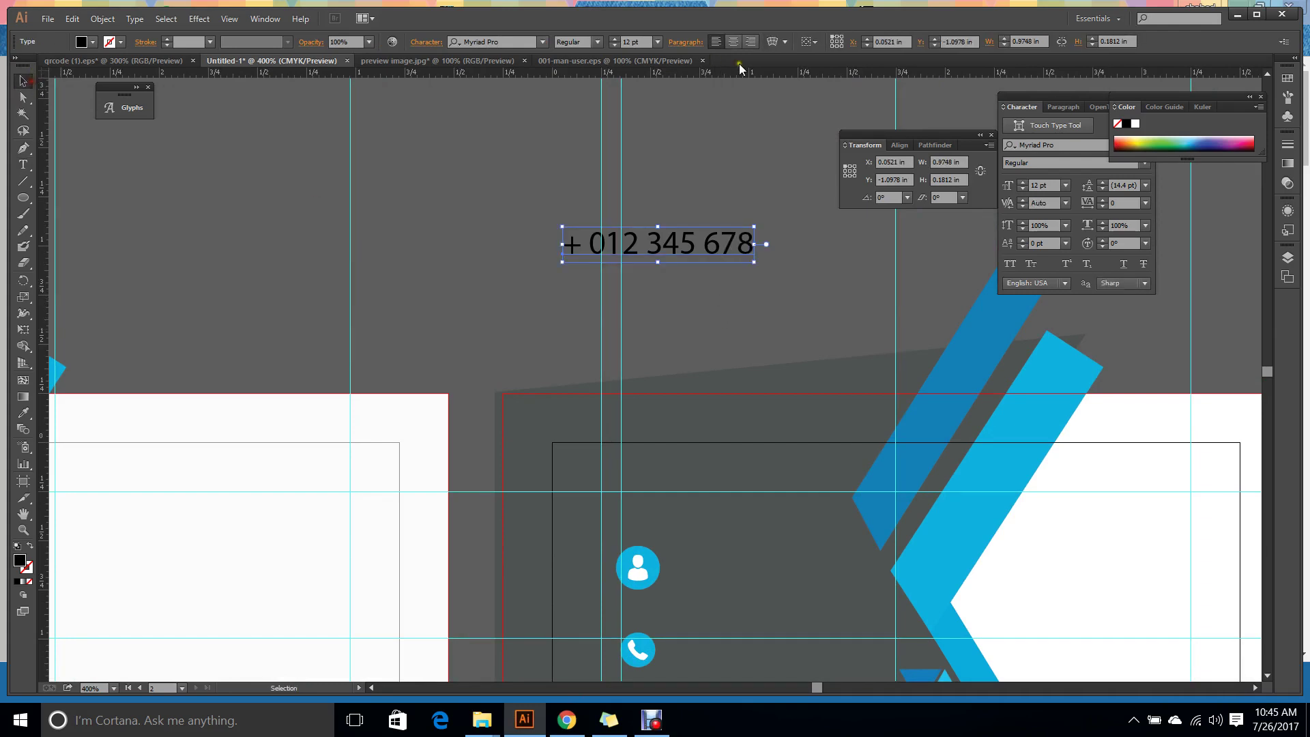
pyautogui.click(658, 42)
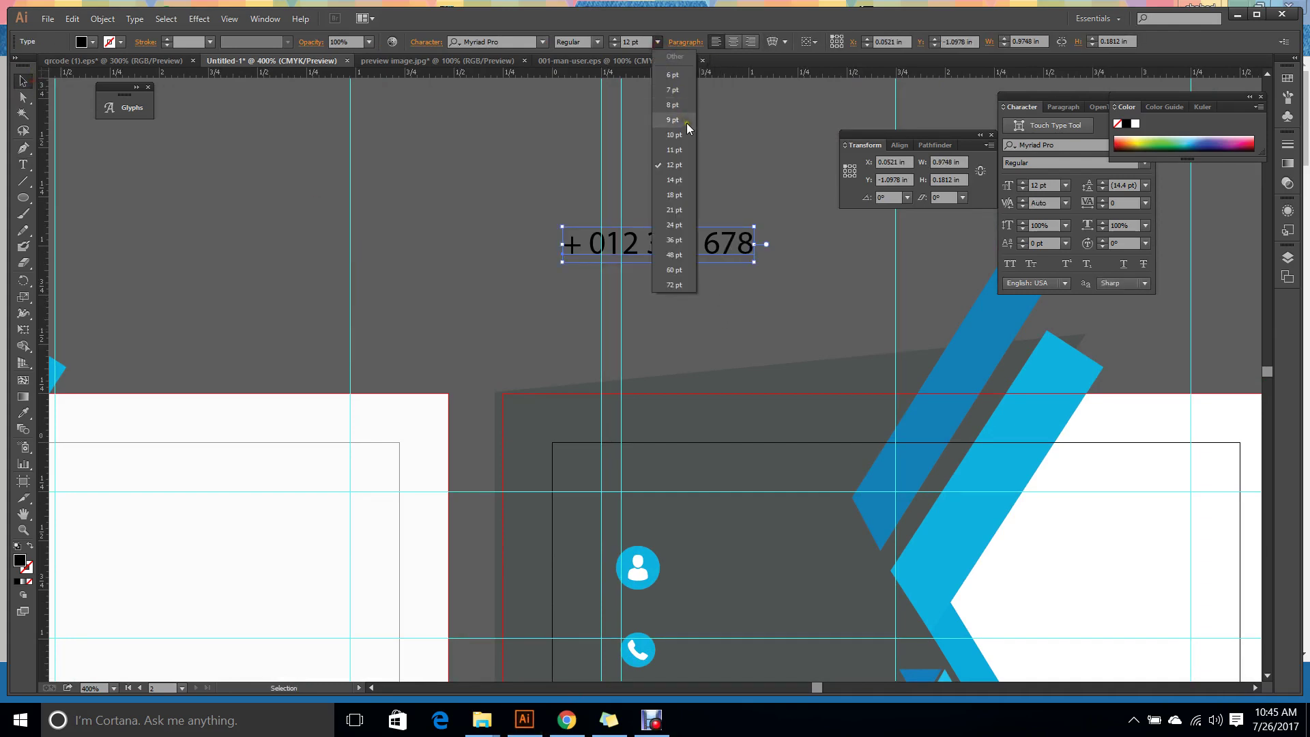
pyautogui.click(688, 76)
pyautogui.click(702, 192)
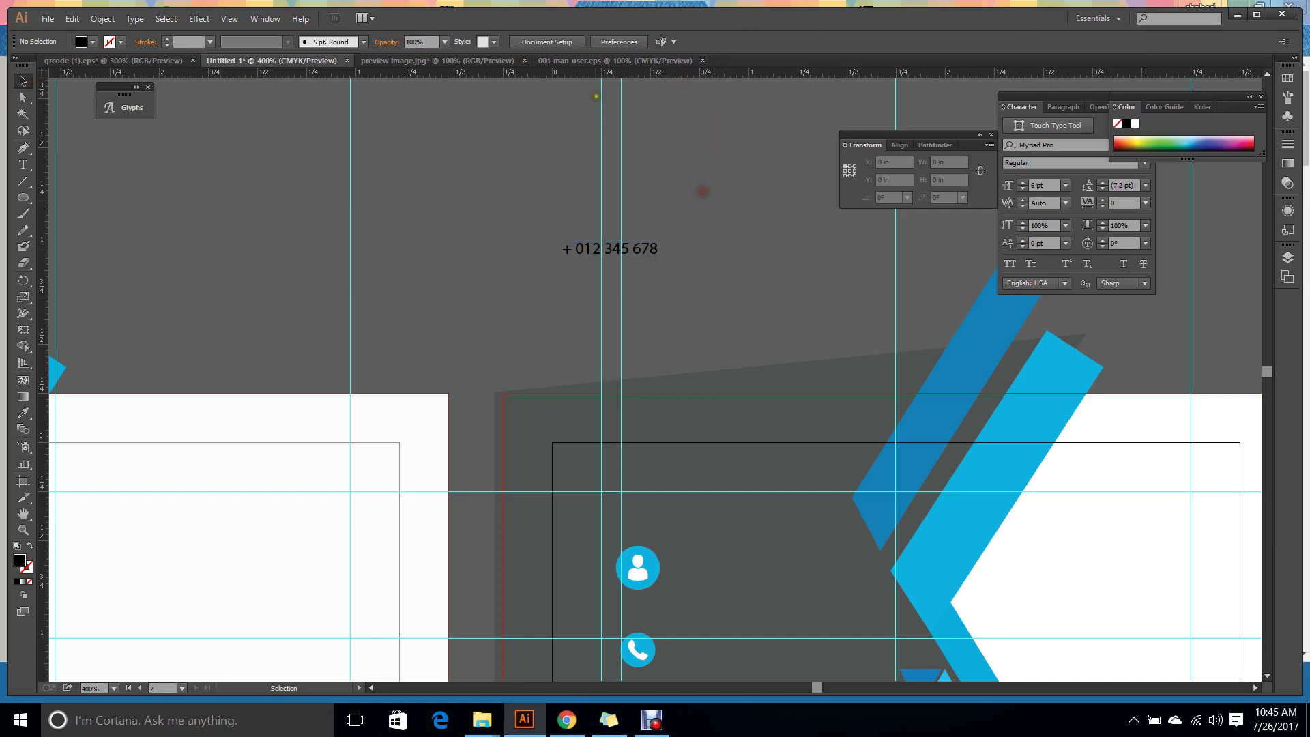
# Set the phone number in Poppins Light and move it beside the phone icon.
pyautogui.click(615, 251)
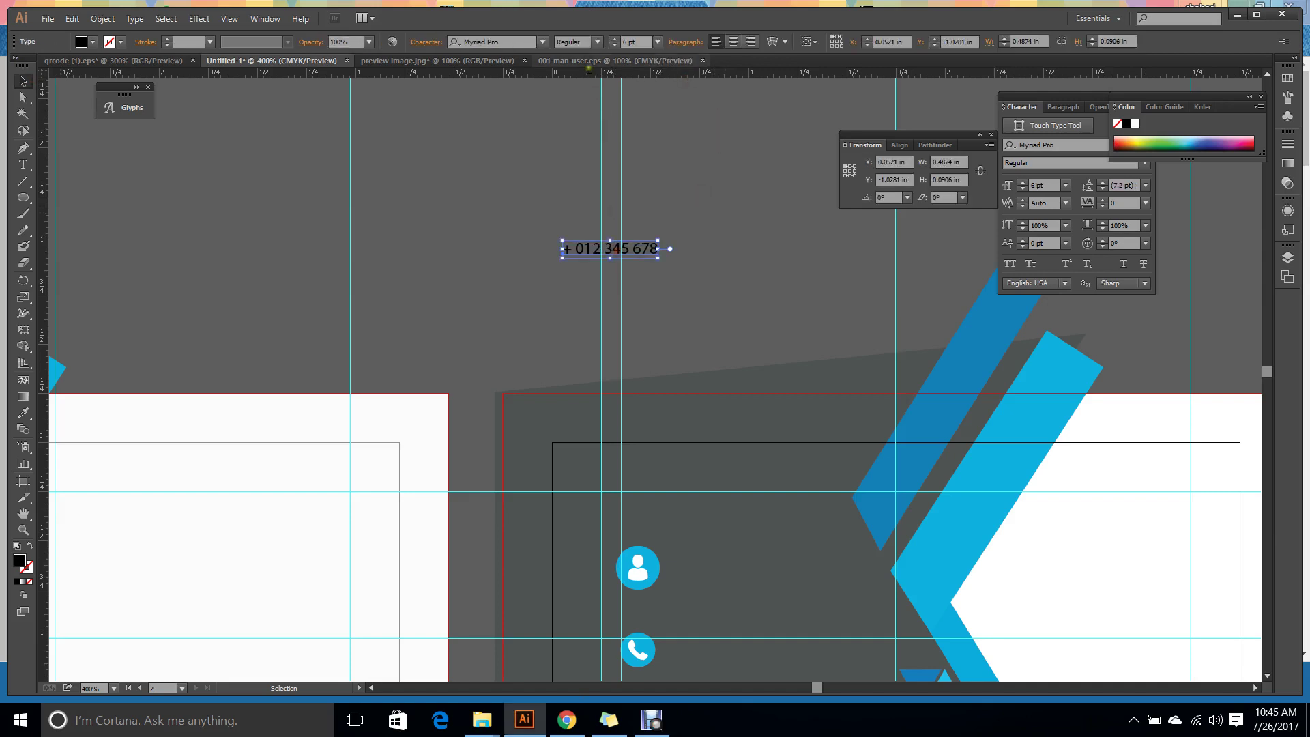
pyautogui.click(548, 47)
pyautogui.write('pop')
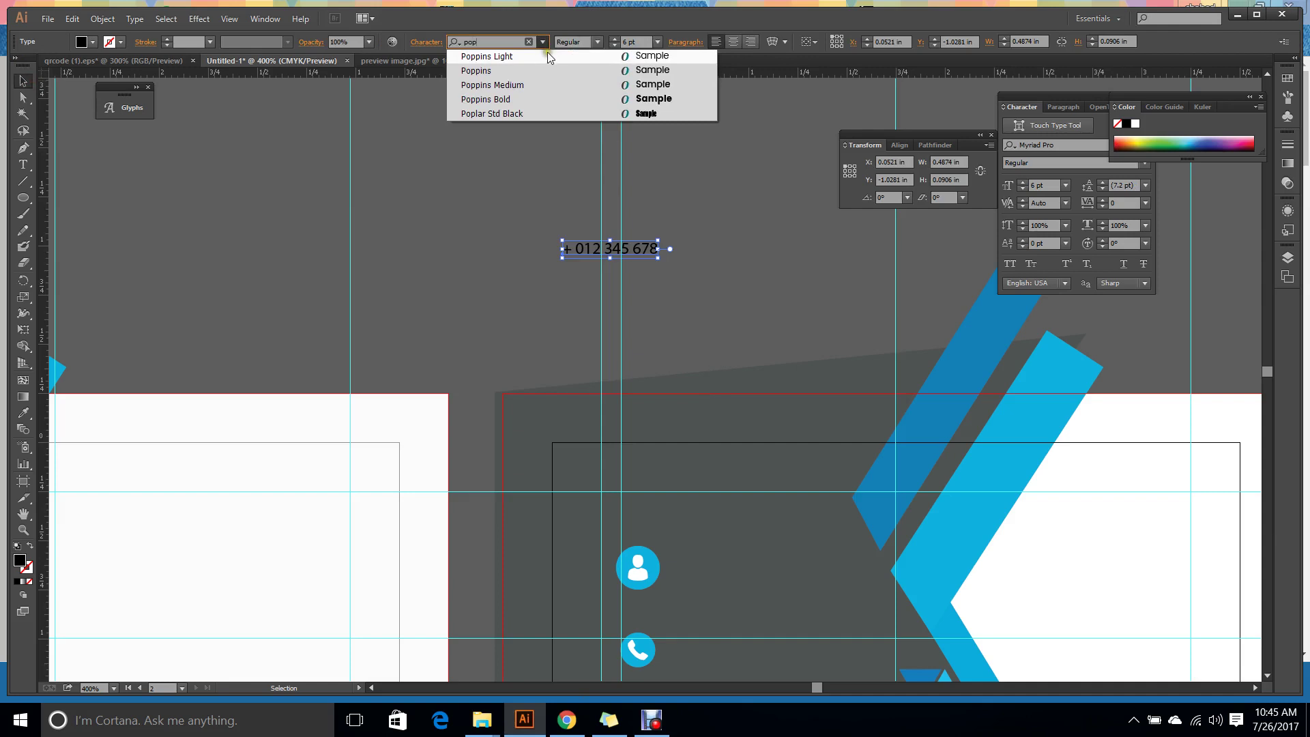
pyautogui.click(548, 55)
pyautogui.click(703, 181)
pyautogui.scroll(-3, 711, 379)
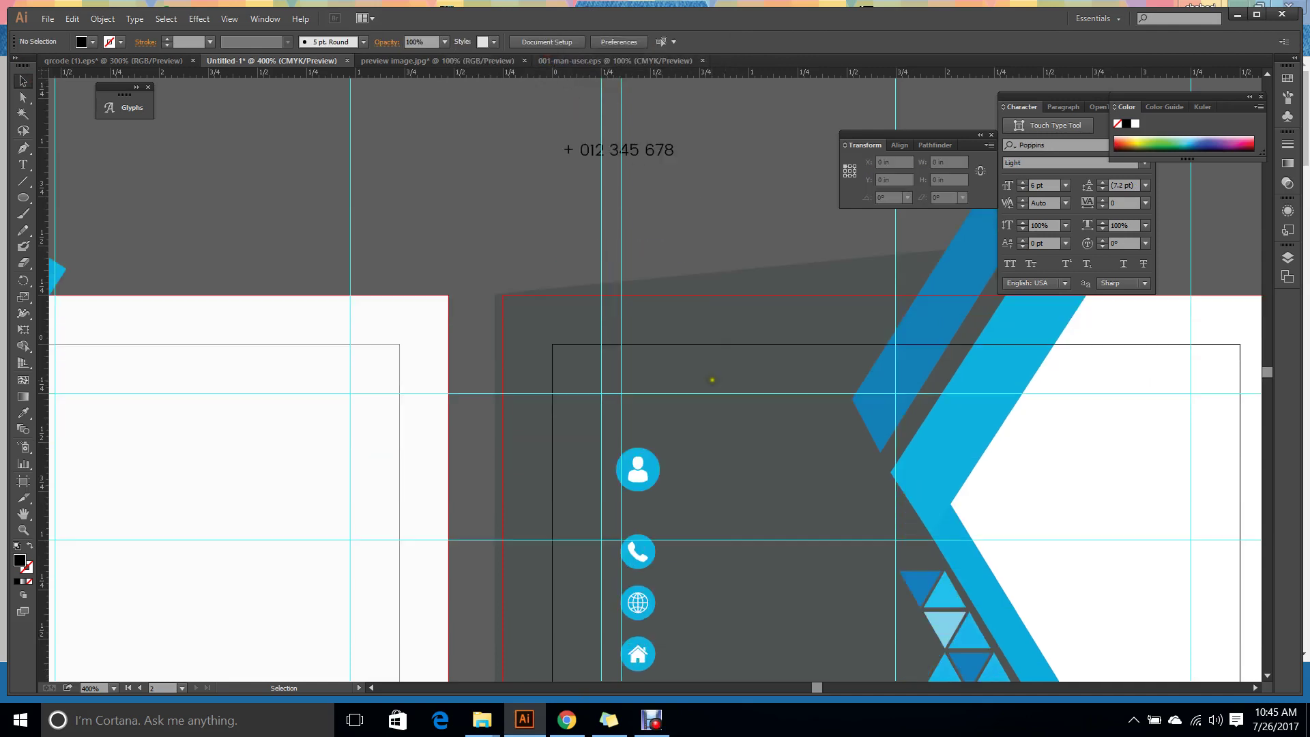
pyautogui.moveTo(633, 149); pyautogui.dragTo(737, 550)
pyautogui.click(544, 41)
pyautogui.click(614, 37)
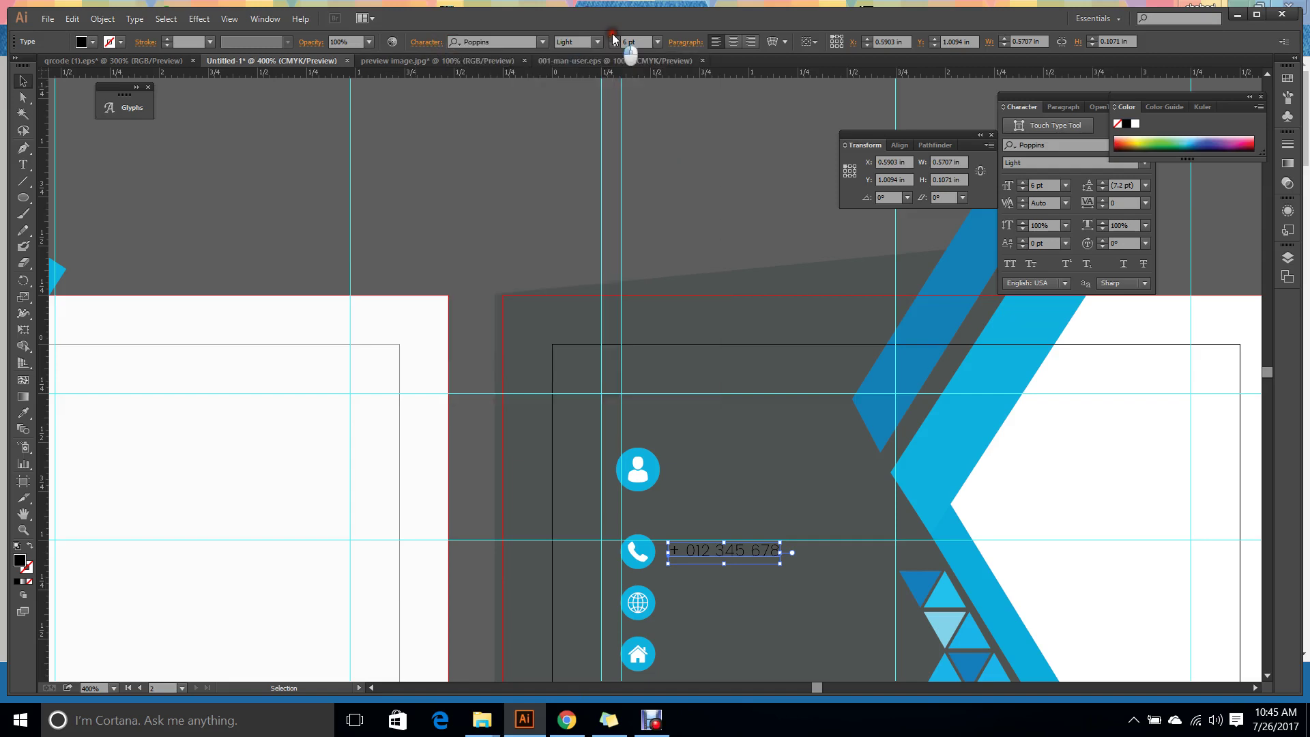
# Try Roboto Bold and preview several other fonts on the phone number.
pyautogui.press('r')
pyautogui.click(542, 44)
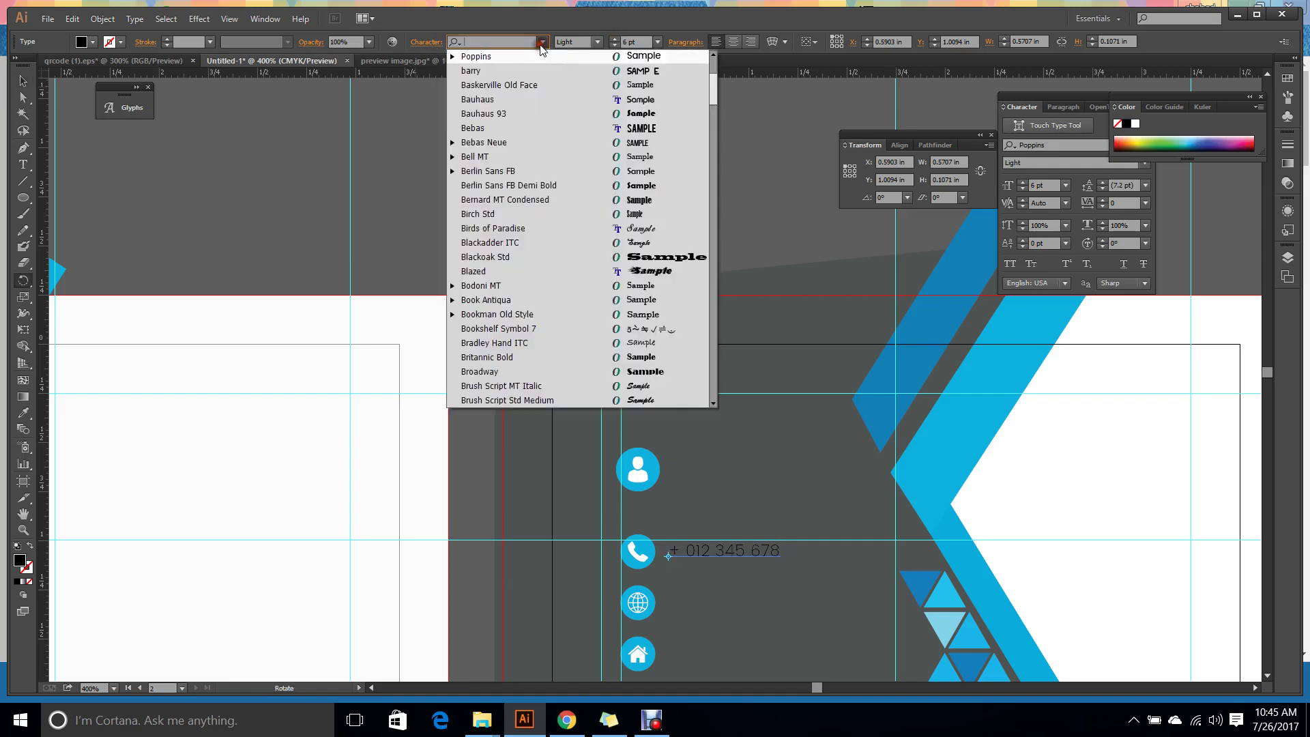
pyautogui.write('ro')
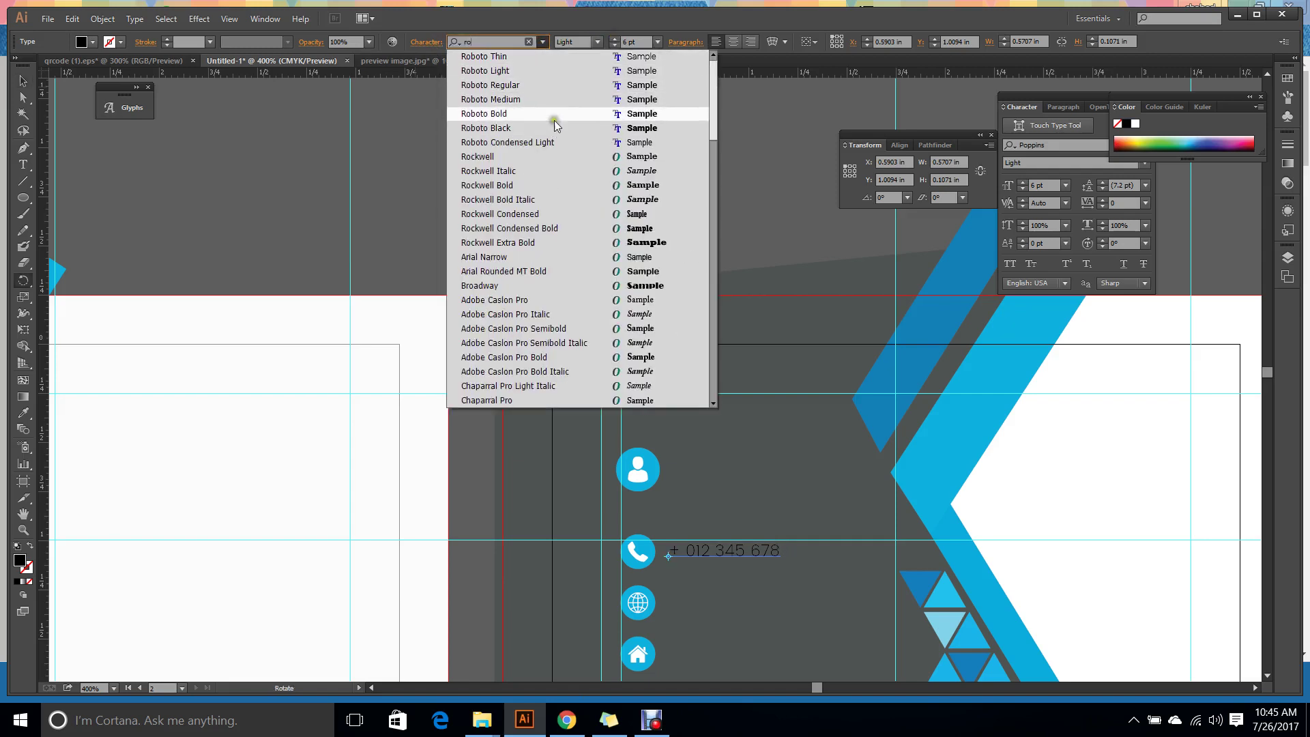
pyautogui.click(554, 120)
pyautogui.click(545, 43)
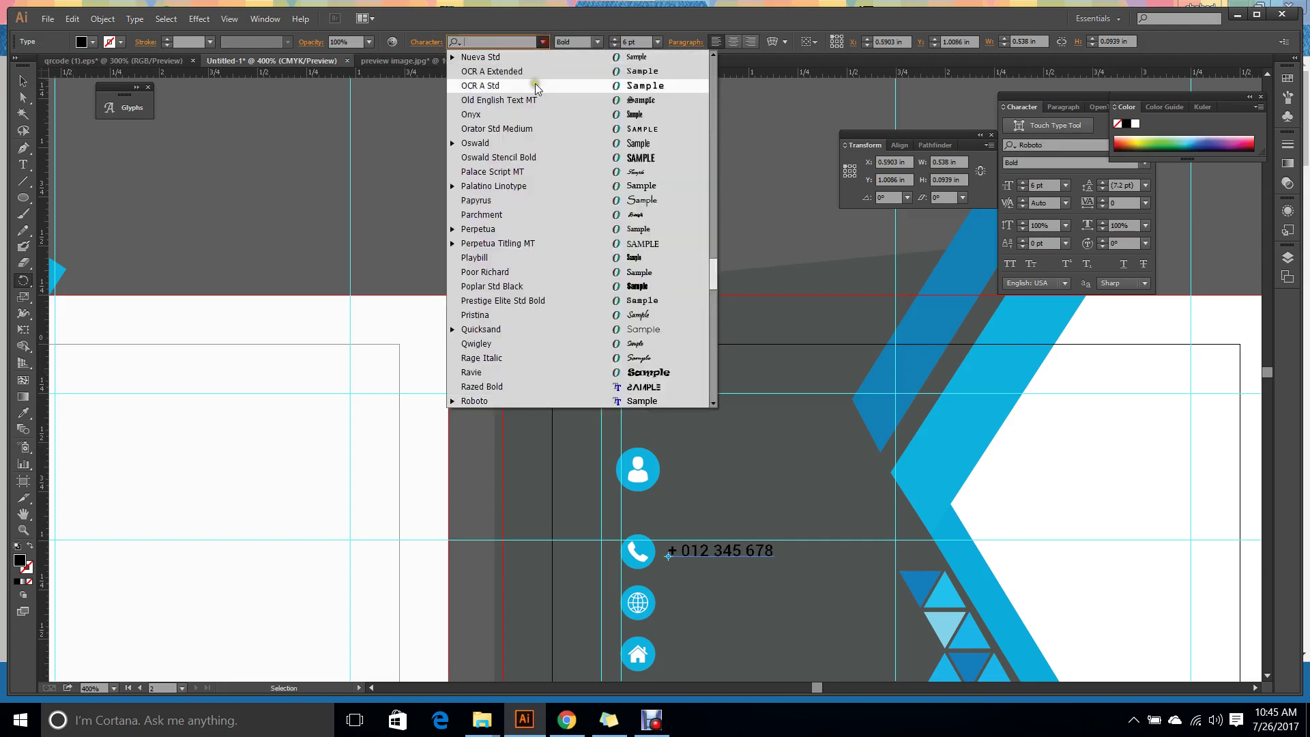
pyautogui.press('Down')
pyautogui.press('Down')
pyautogui.press('Down')
pyautogui.press('Down')
pyautogui.press('Down')
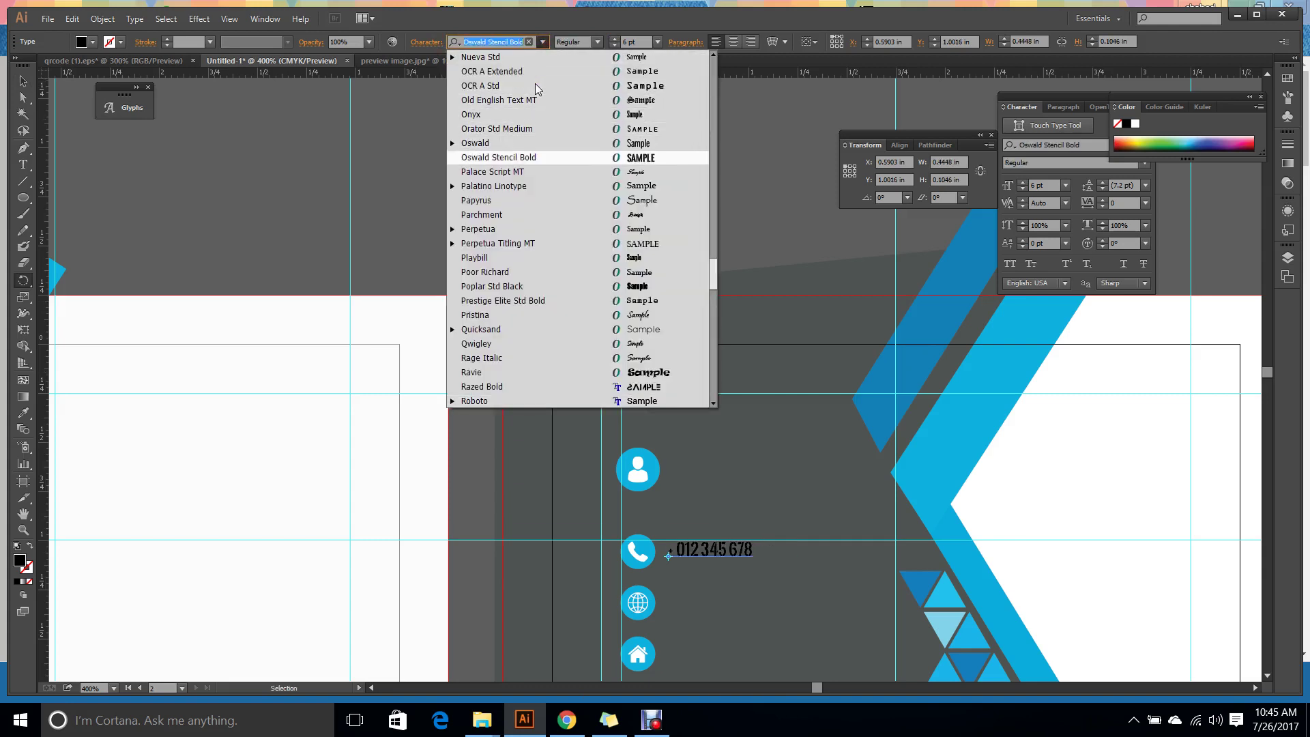
pyautogui.press('Up')
pyautogui.press('Up')
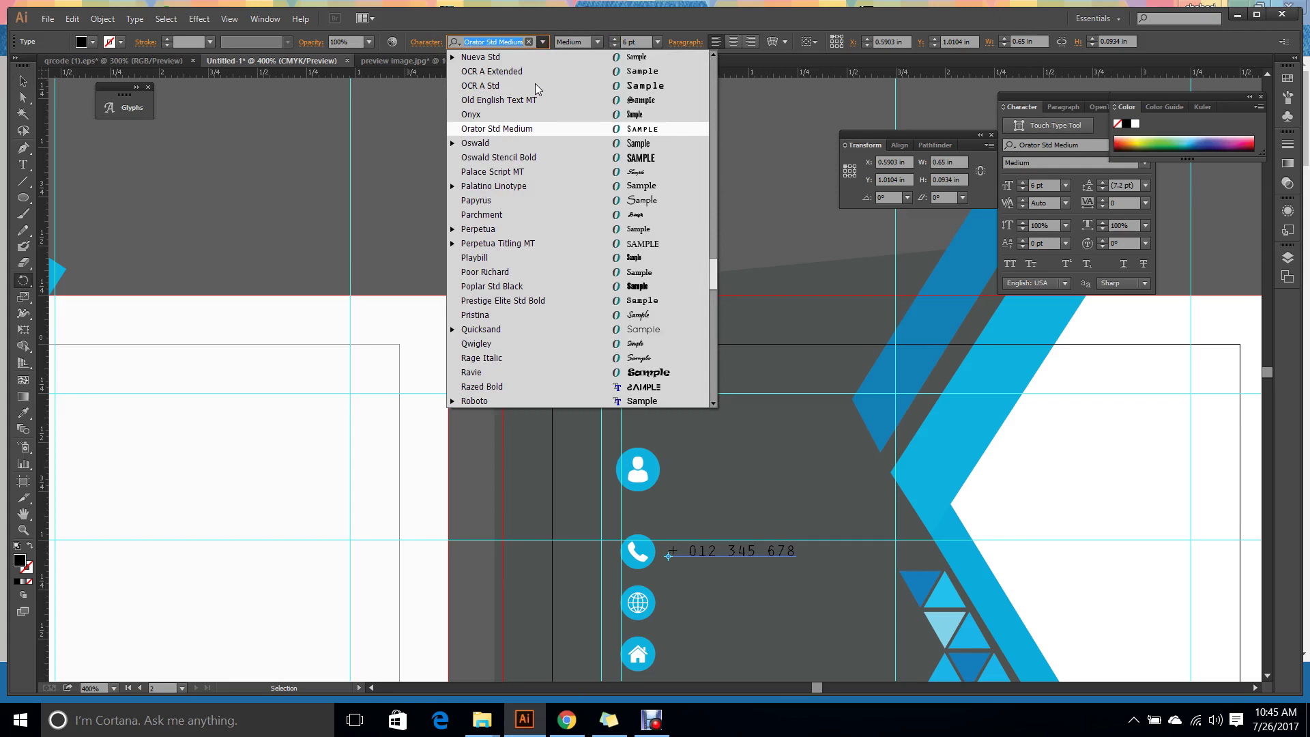
pyautogui.press('Down')
pyautogui.press('Down')
pyautogui.press('Down')
pyautogui.press('Down')
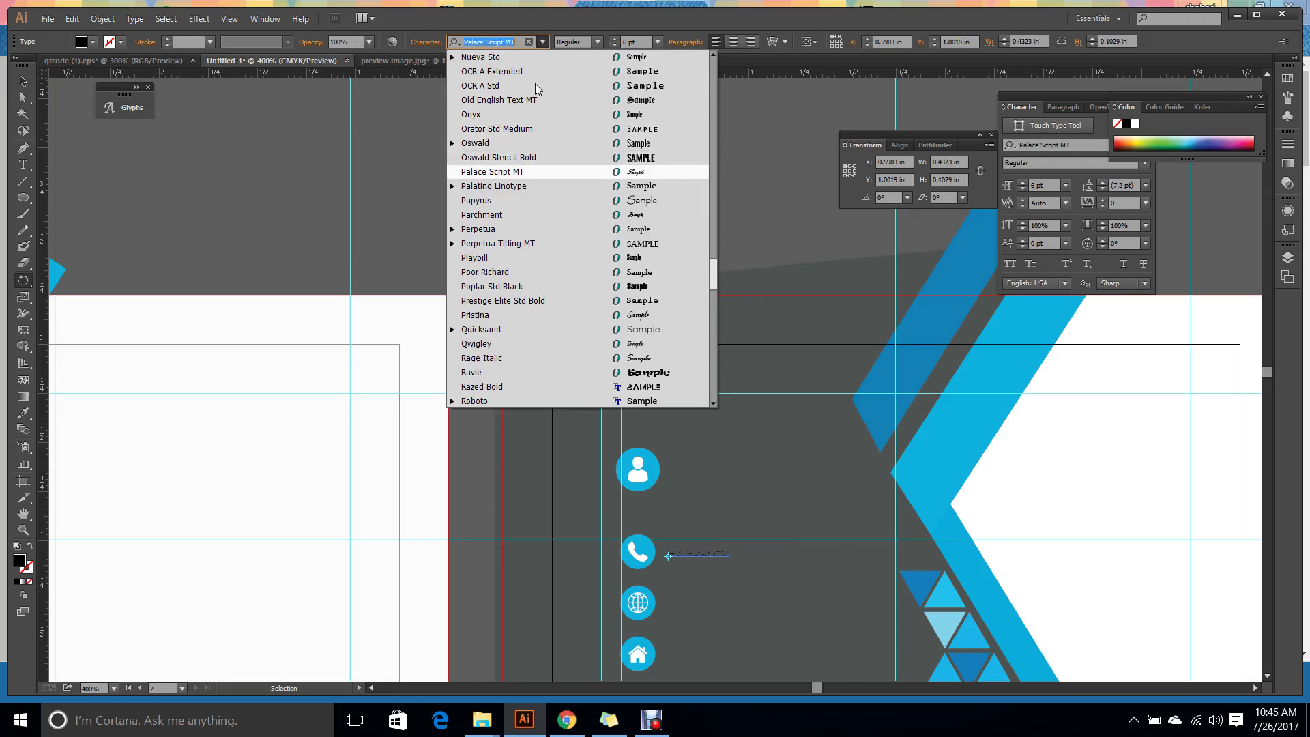
pyautogui.press('Down')
pyautogui.press('Down')
pyautogui.press('Down')
pyautogui.press('Down')
pyautogui.press('Down')
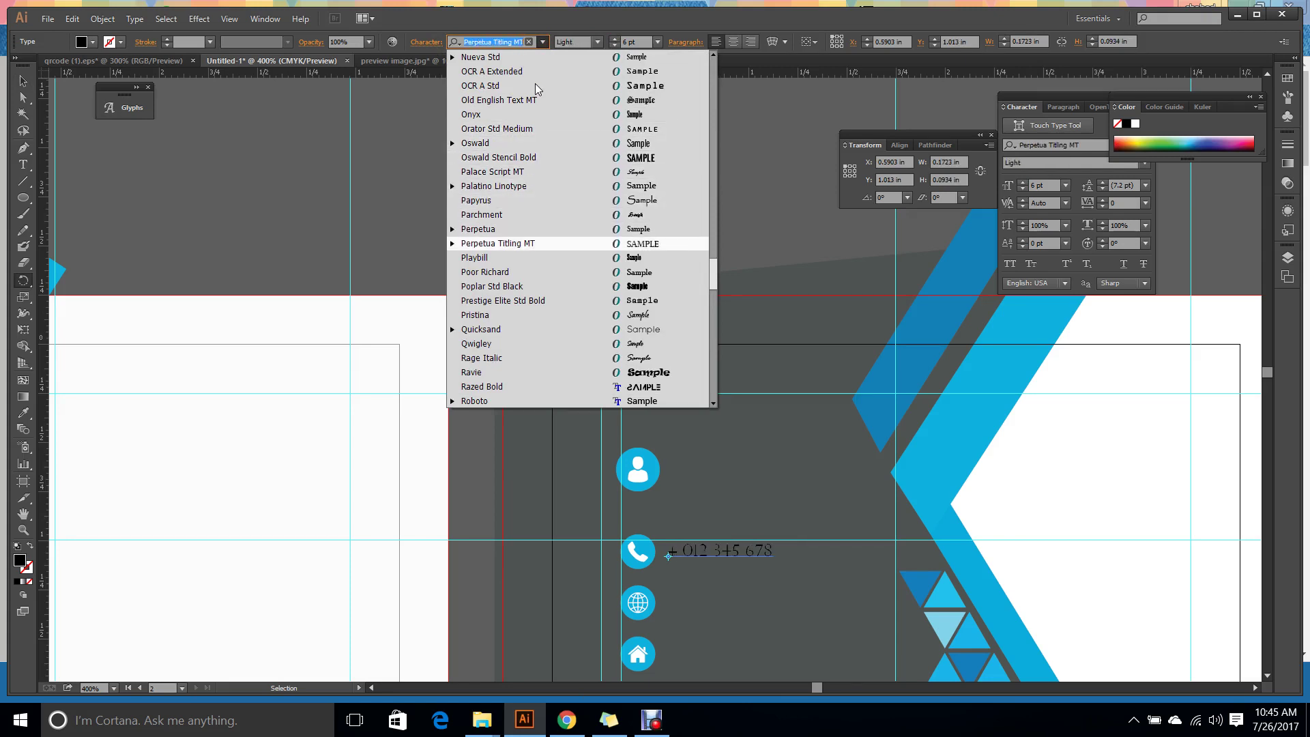
pyautogui.press('Down')
pyautogui.press('Down')
pyautogui.press('Down')
pyautogui.press('Down')
pyautogui.press('Down')
pyautogui.press('Down')
pyautogui.press('Down')
pyautogui.press('Down')
pyautogui.press('Down')
pyautogui.press('Down')
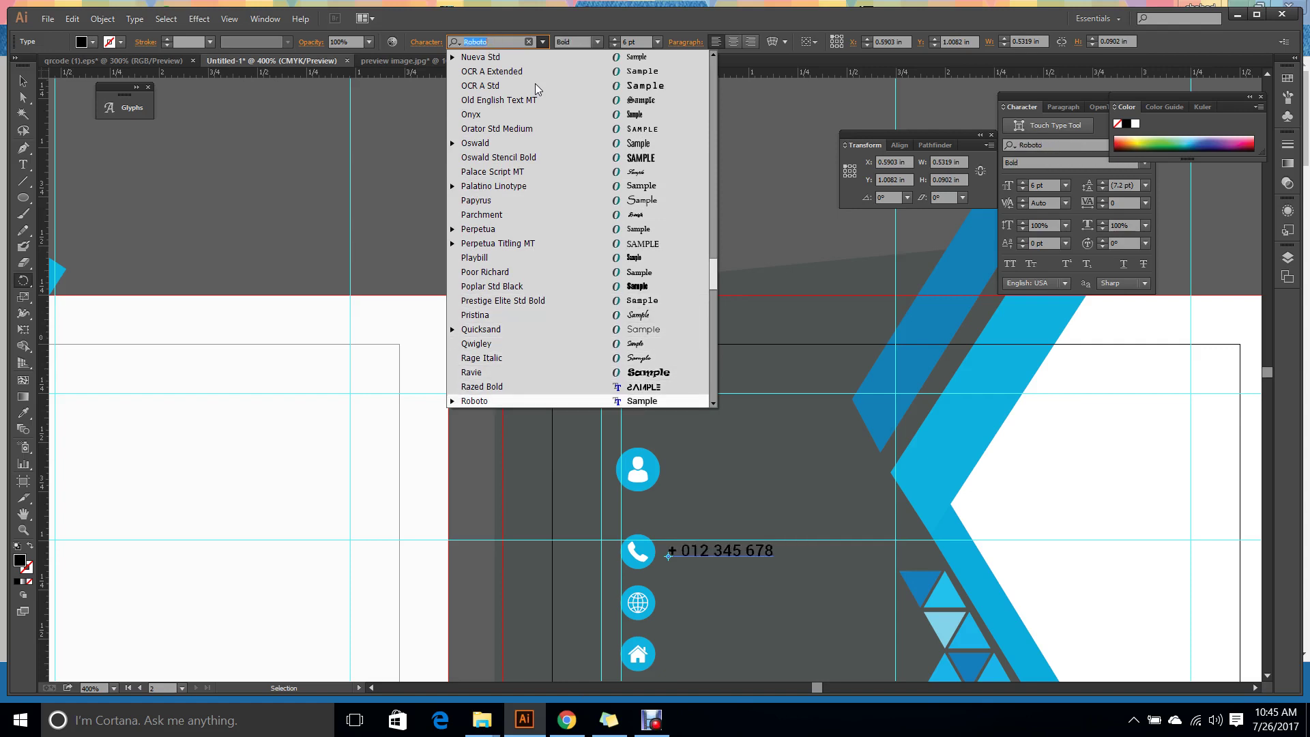
# Apply Poppins Regular to the phone number, then zoom in and reselect it.
pyautogui.write('pop')
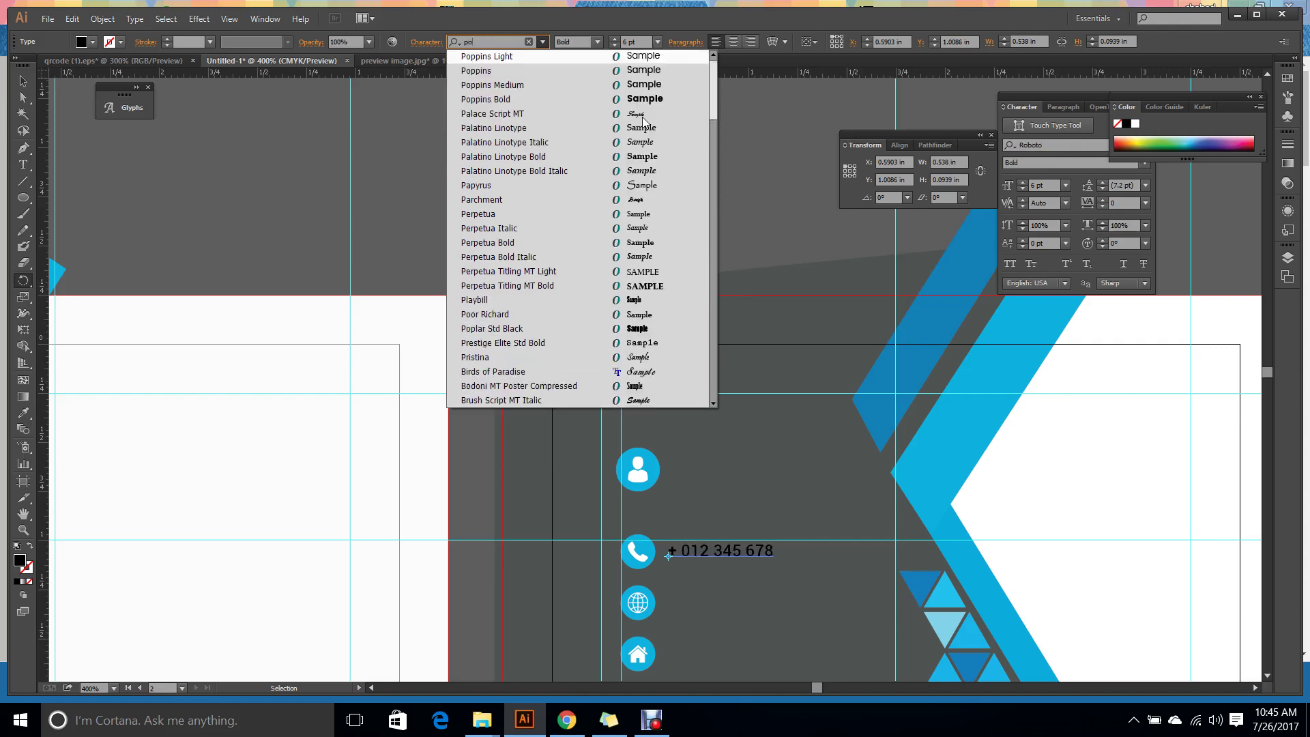
pyautogui.click(514, 77)
pyautogui.scroll(-4, 764, 253)
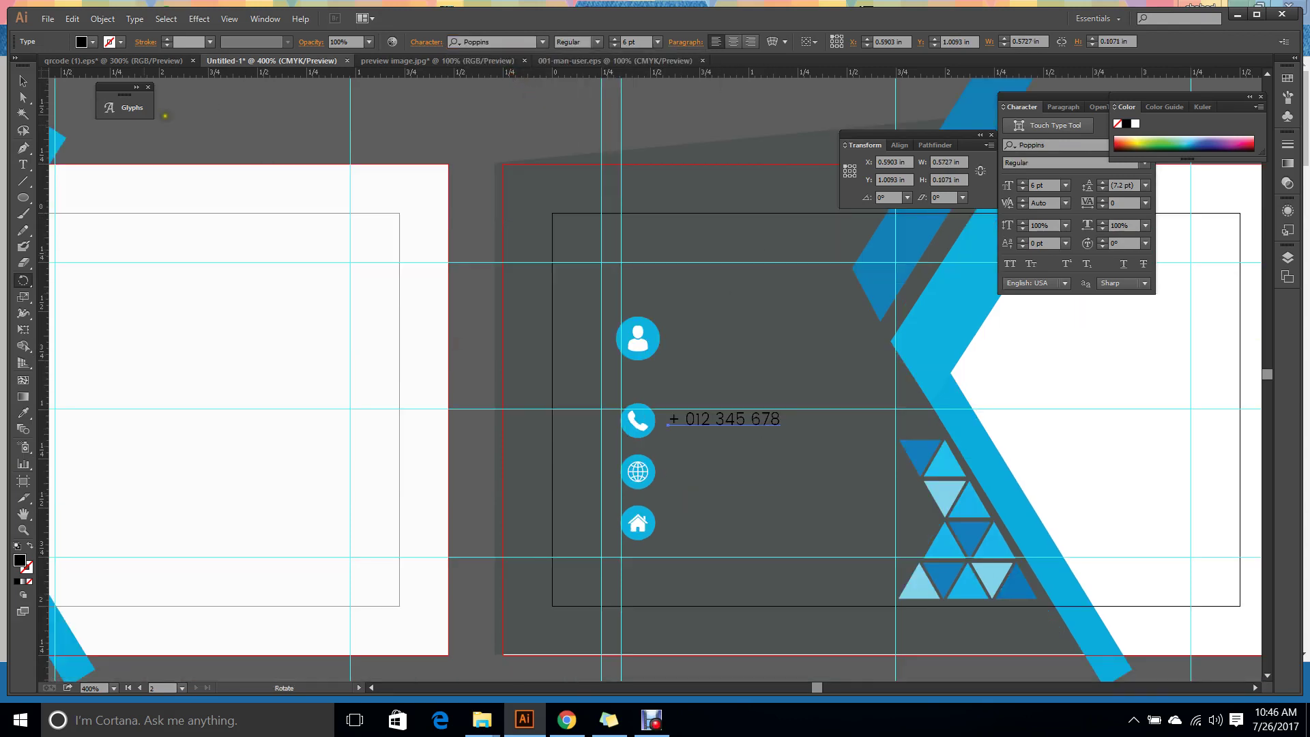
pyautogui.click(22, 80)
pyautogui.hotkey('ctrl', 'shift', 'a')
pyautogui.hotkey('ctrl', '-')
pyautogui.hotkey('ctrl', '-')
pyautogui.hotkey('ctrl', '-')
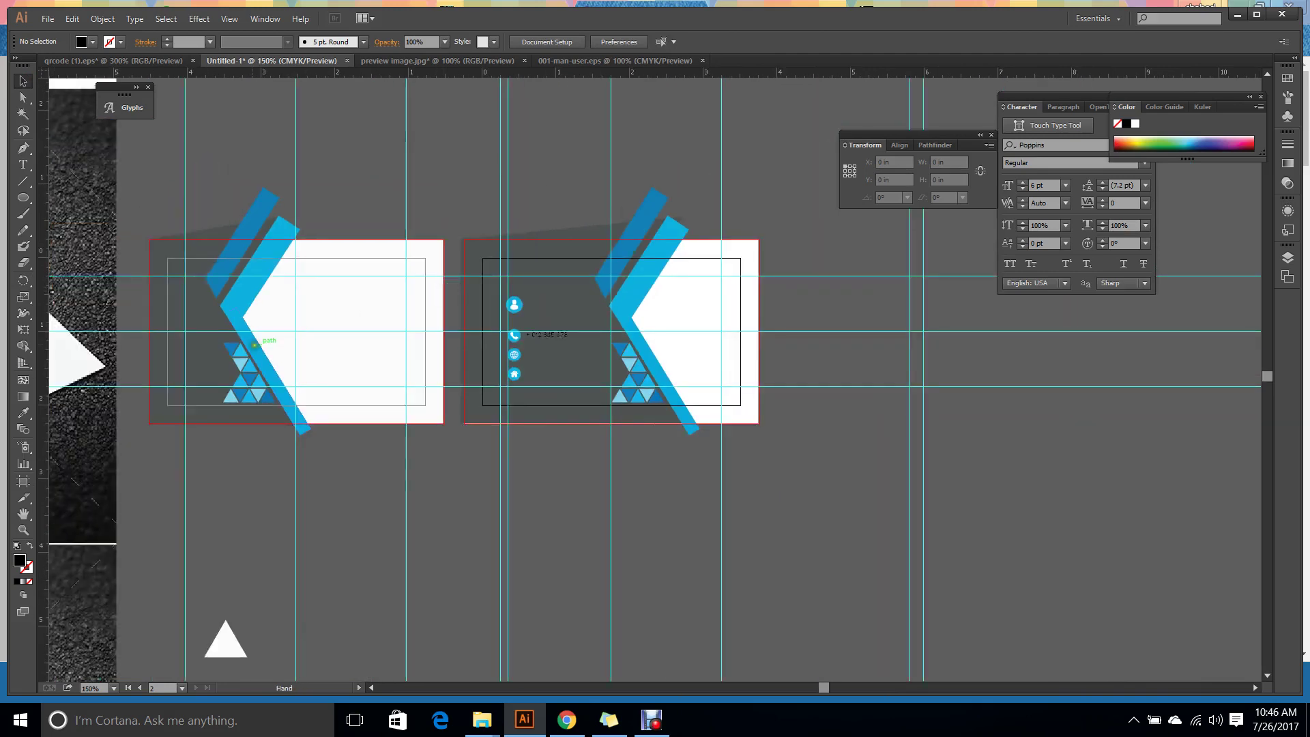
pyautogui.moveTo(254, 344); pyautogui.dragTo(468, 375)
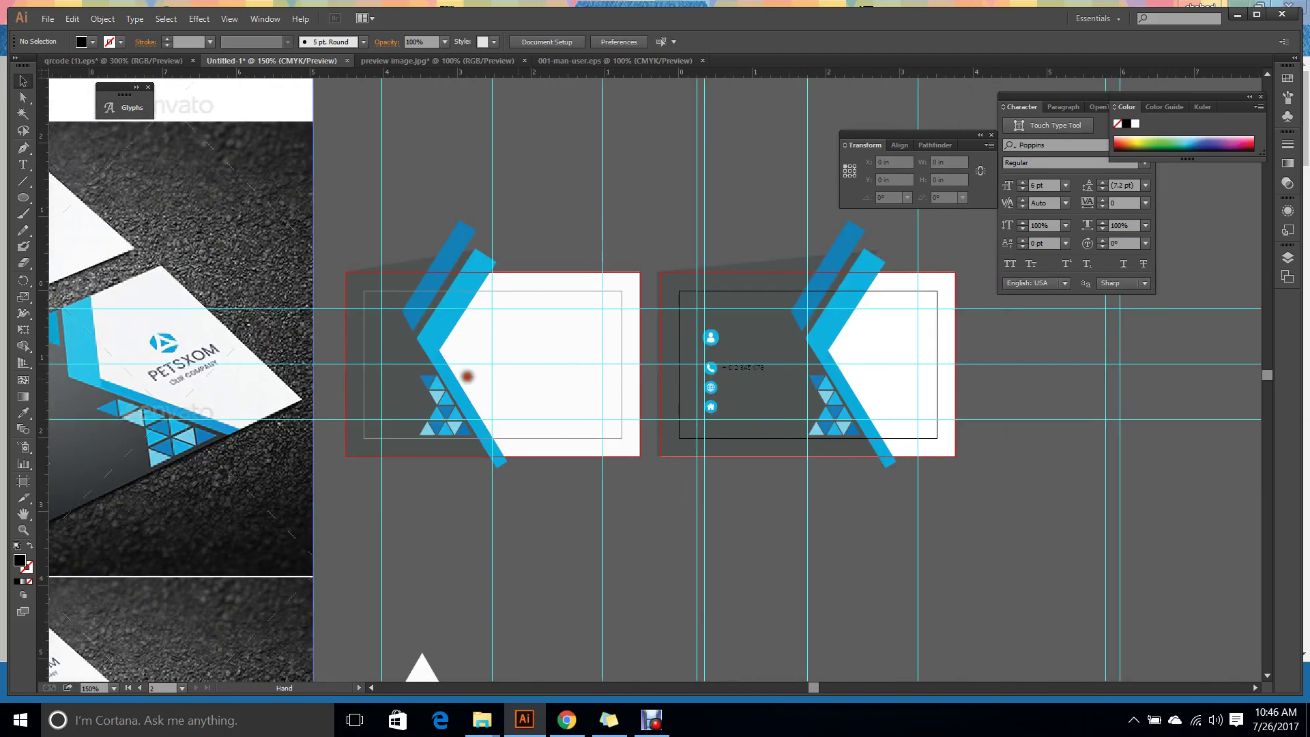
pyautogui.hotkey('ctrl', '+')
pyautogui.hotkey('ctrl', '+')
pyautogui.hotkey('ctrl', '+')
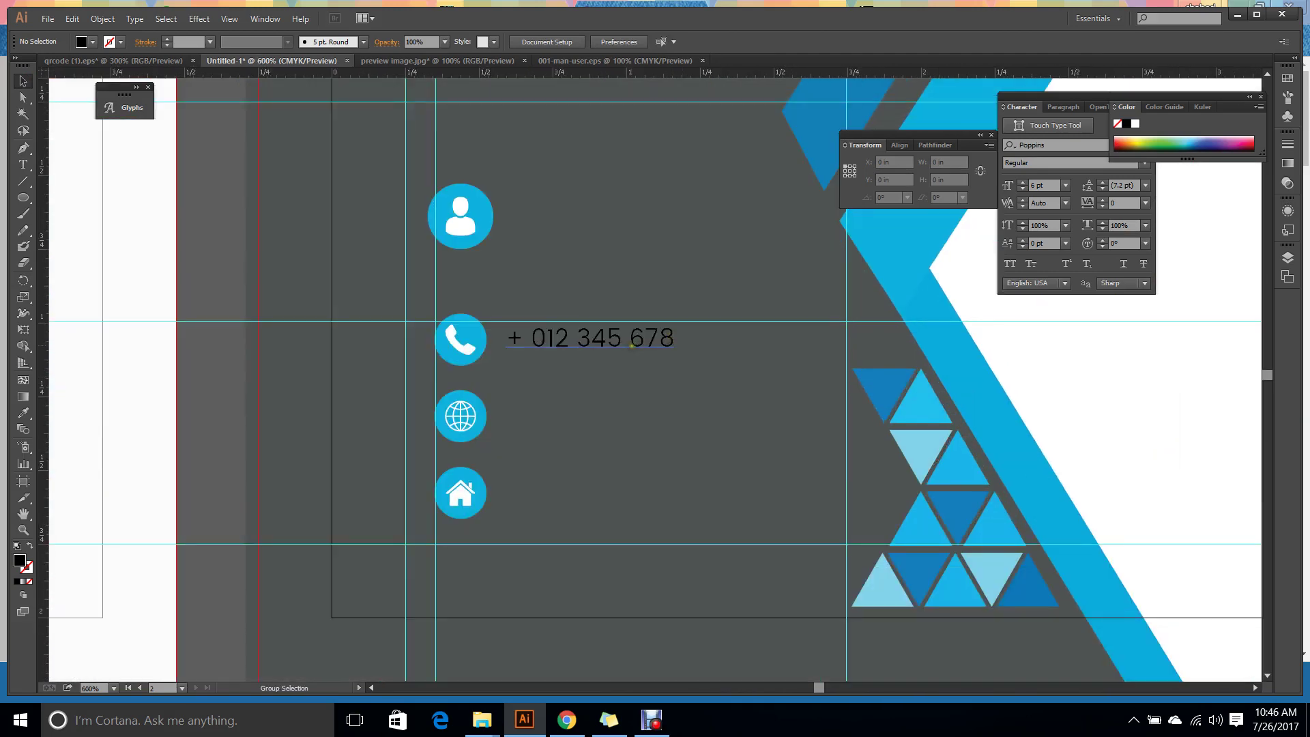
pyautogui.hotkey('ctrl', '+')
pyautogui.click(632, 345)
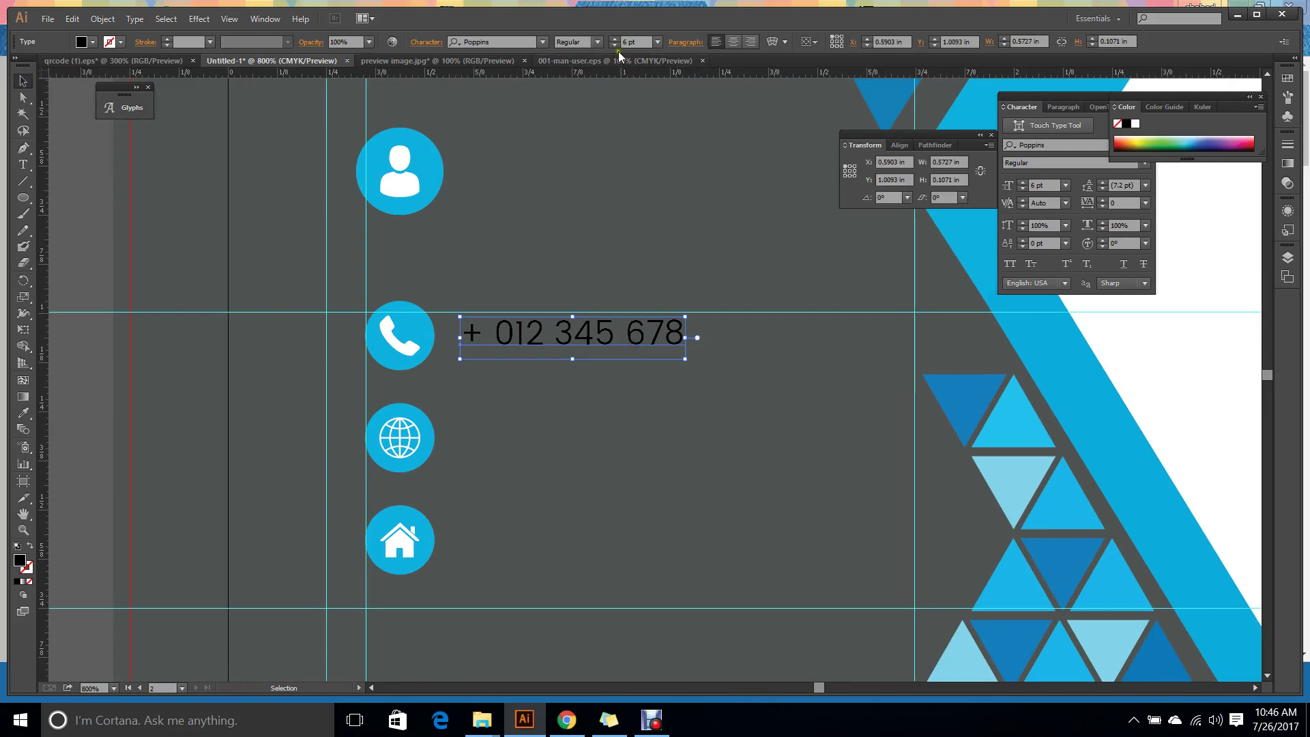
# Duplicate the phone number directly below and make both lines white.
pyautogui.moveTo(546, 333); pyautogui.dragTo(550, 366)
pyautogui.click(617, 434)
pyautogui.moveTo(618, 435); pyautogui.dragTo(551, 321)
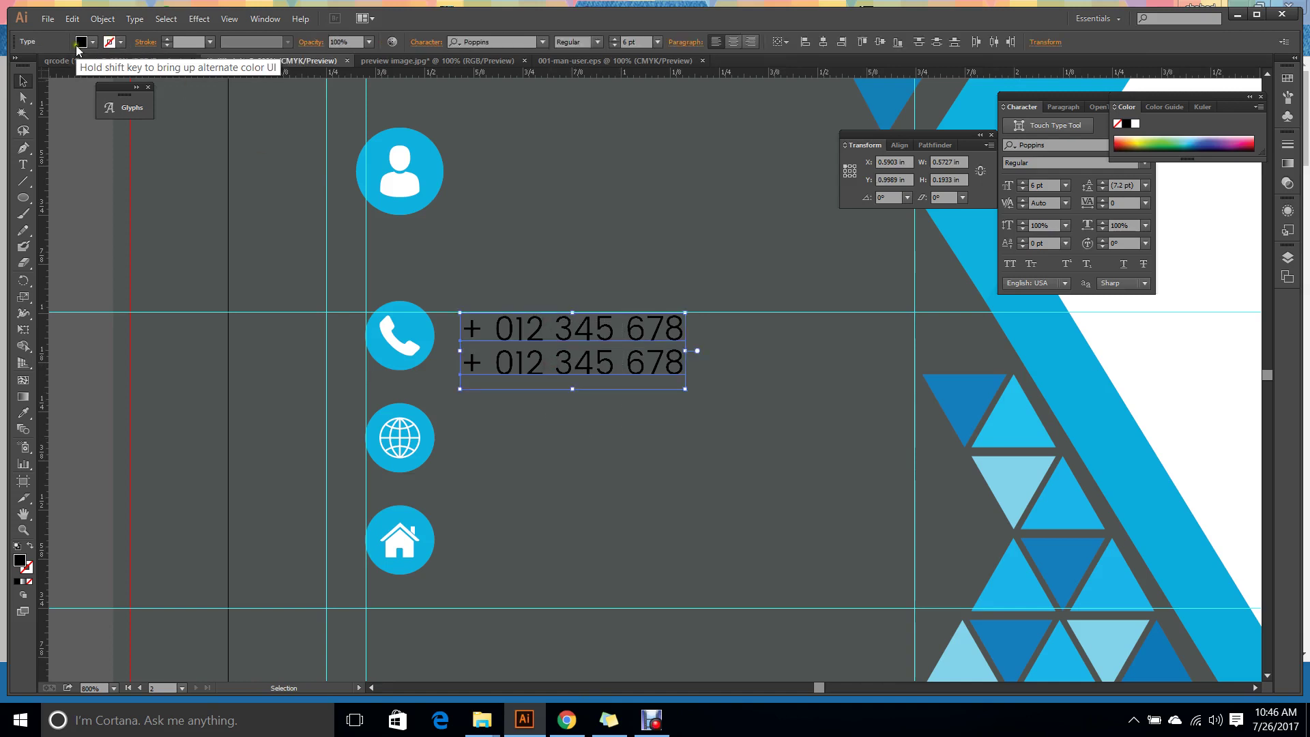
pyautogui.click(78, 45)
pyautogui.click(28, 67)
pyautogui.click(583, 210)
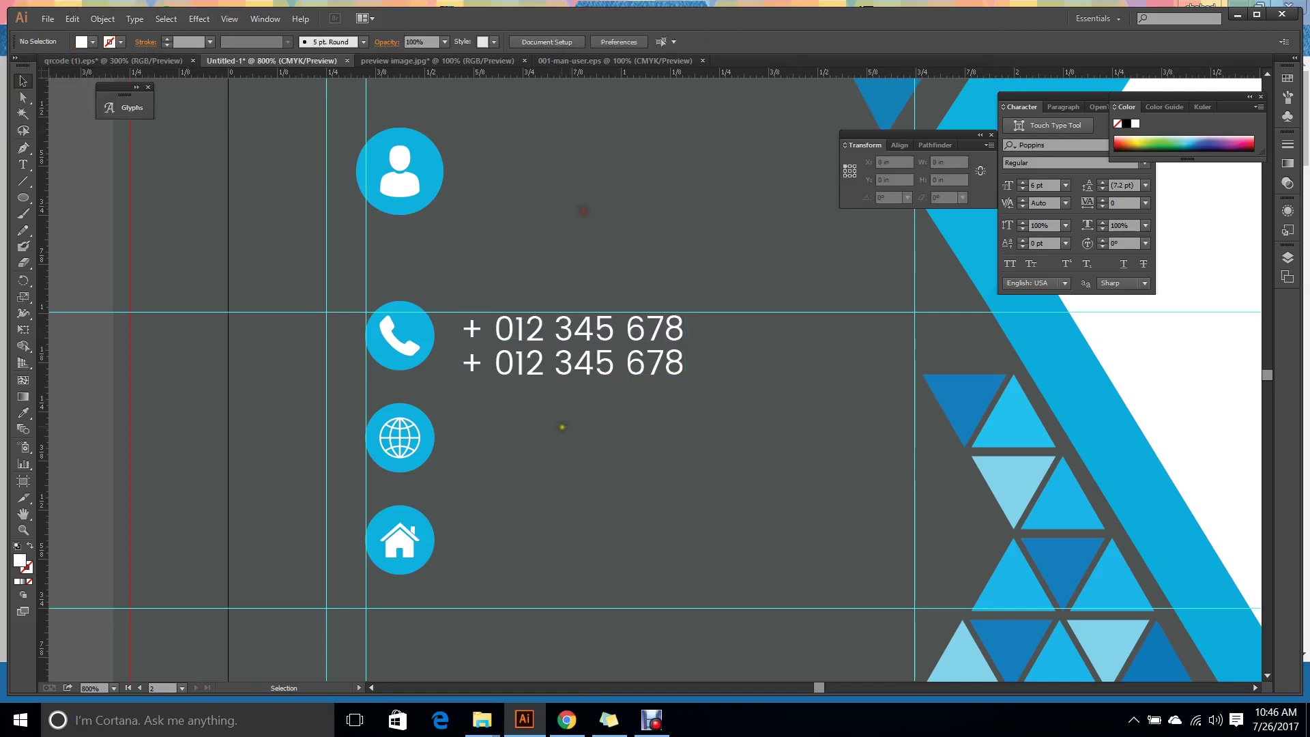
# Add horizontal guides at the top and bottom of the phone icon.
pyautogui.hotkey('ctrl', '=')
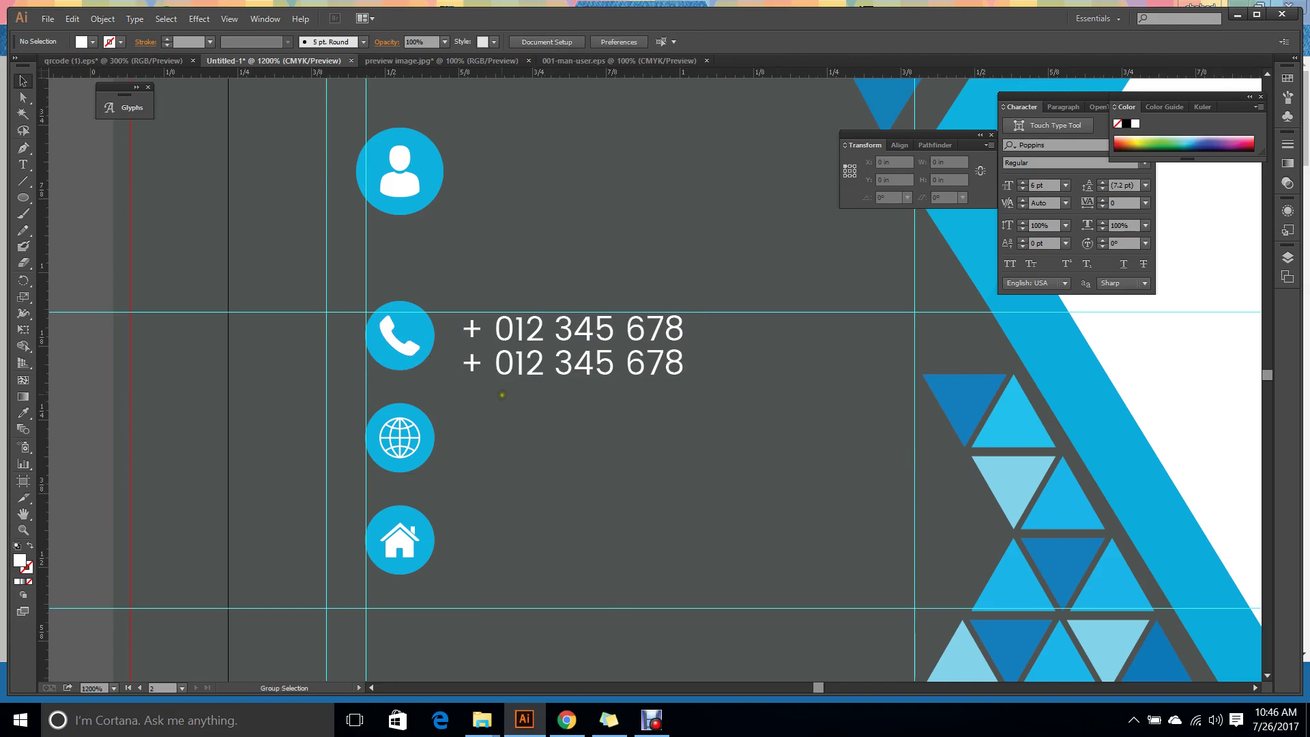
pyautogui.scroll(1, 502, 395)
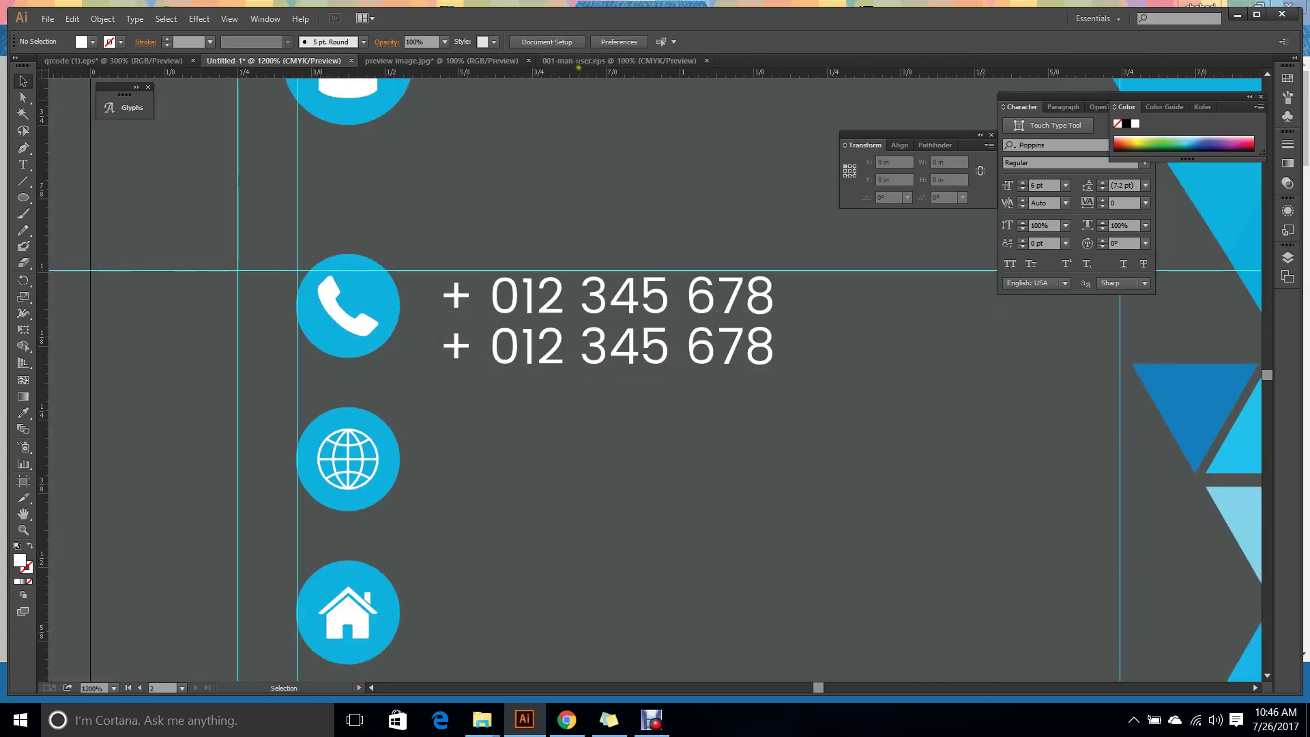
pyautogui.moveTo(593, 76); pyautogui.dragTo(628, 255)
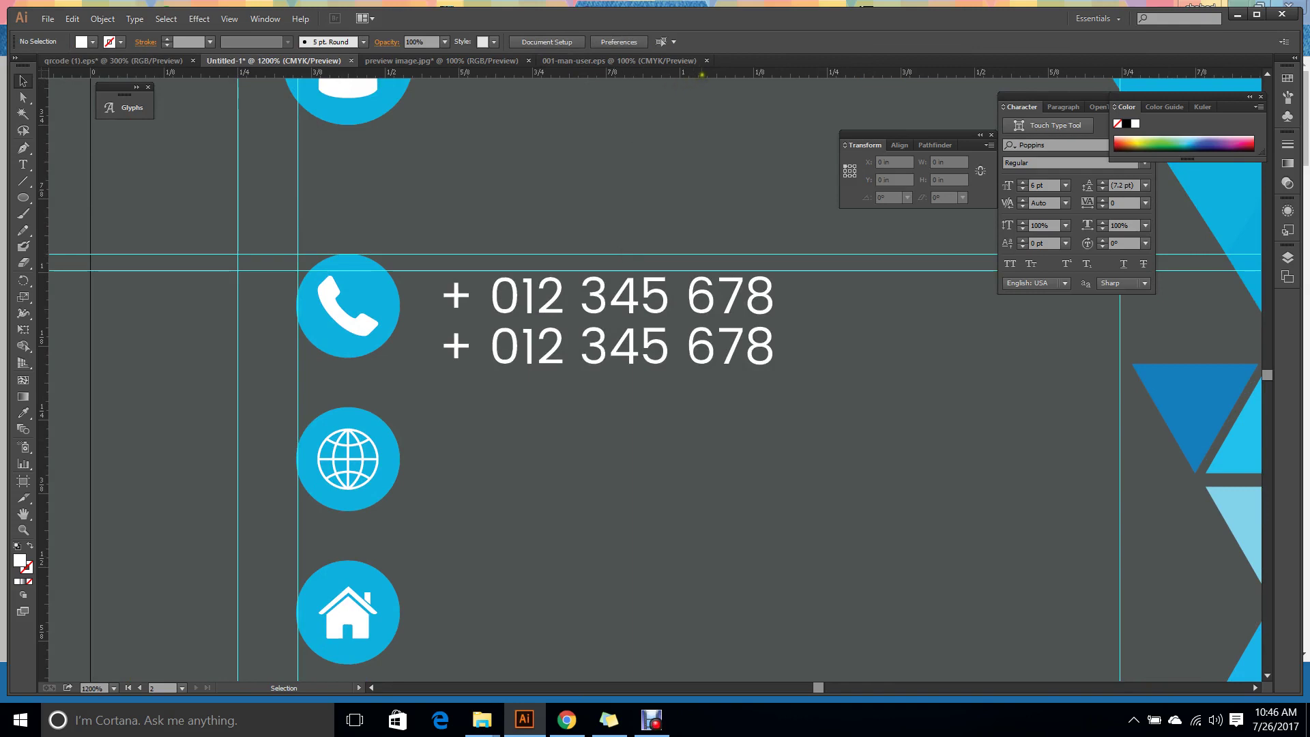
pyautogui.moveTo(701, 75); pyautogui.dragTo(720, 356)
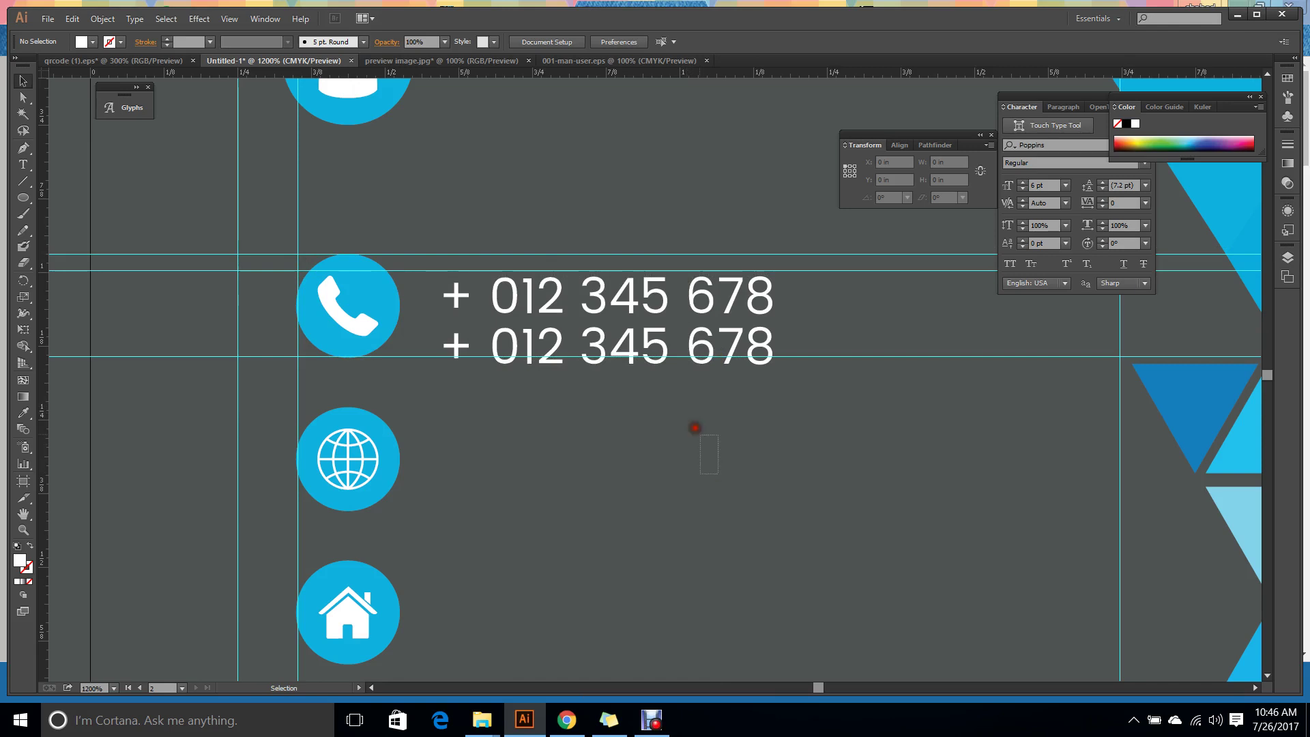
# Reposition the two phone lines between the guides and select them with the phone icon.
pyautogui.moveTo(649, 301); pyautogui.dragTo(644, 279)
pyautogui.click(516, 368)
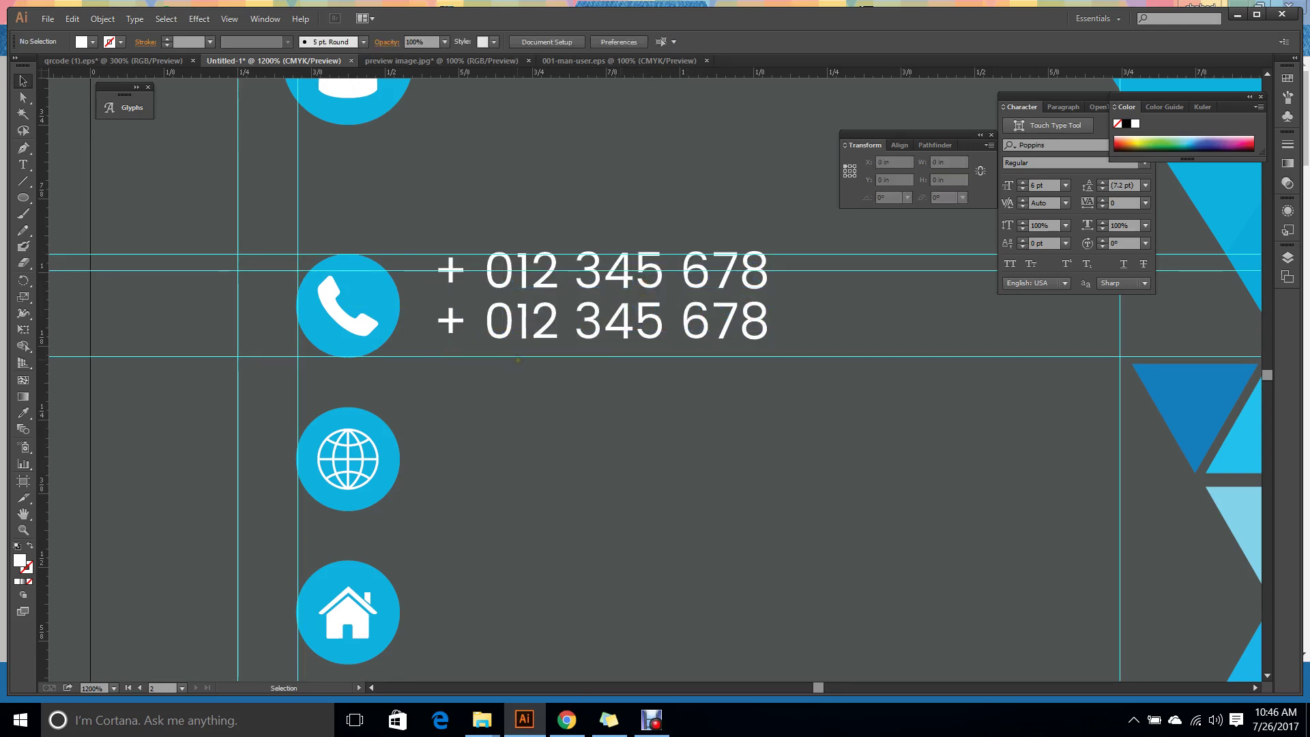
pyautogui.click(549, 320)
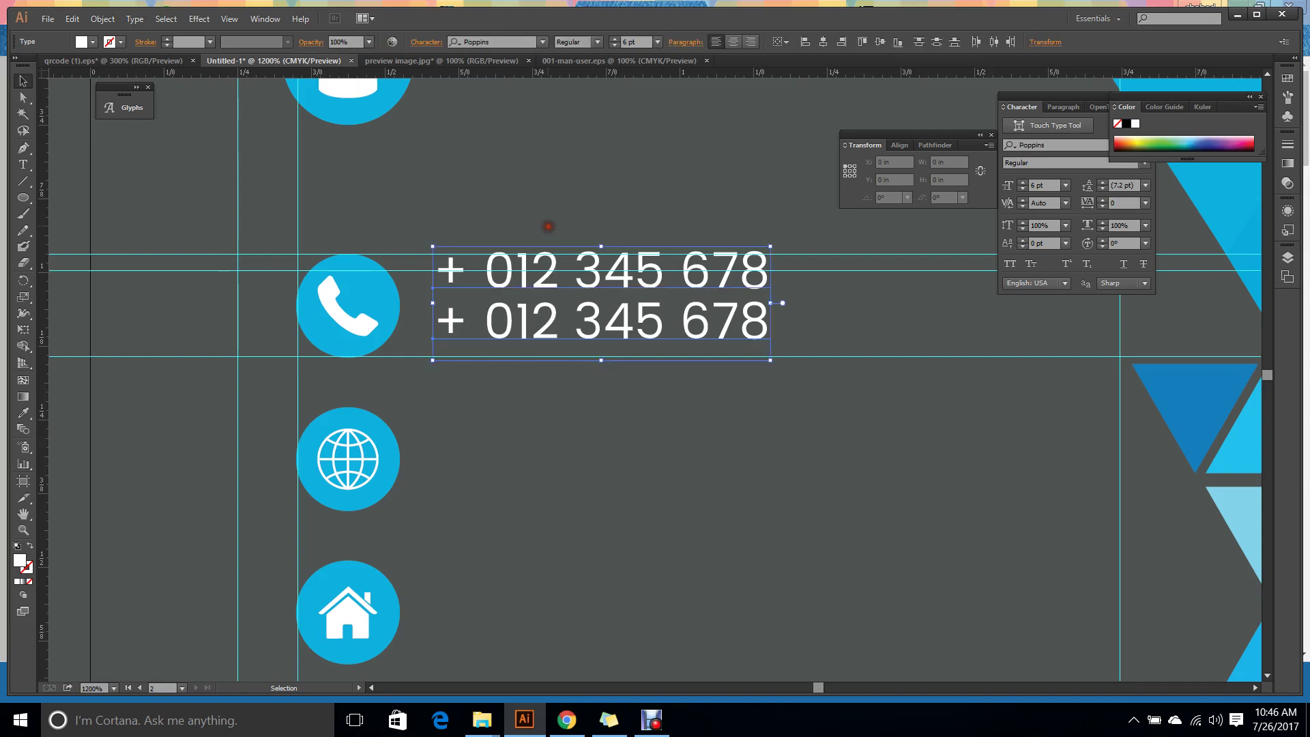
pyautogui.press('Down')
pyautogui.press('Down')
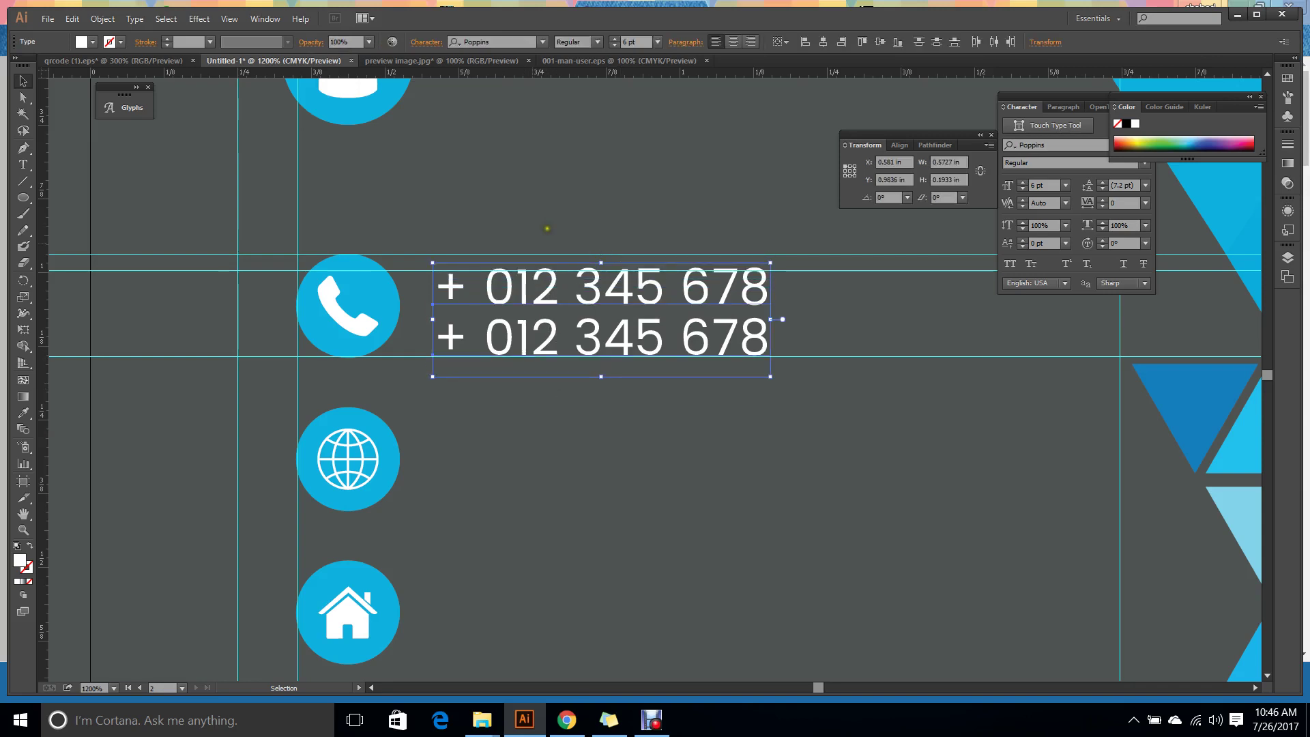
pyautogui.click(585, 460)
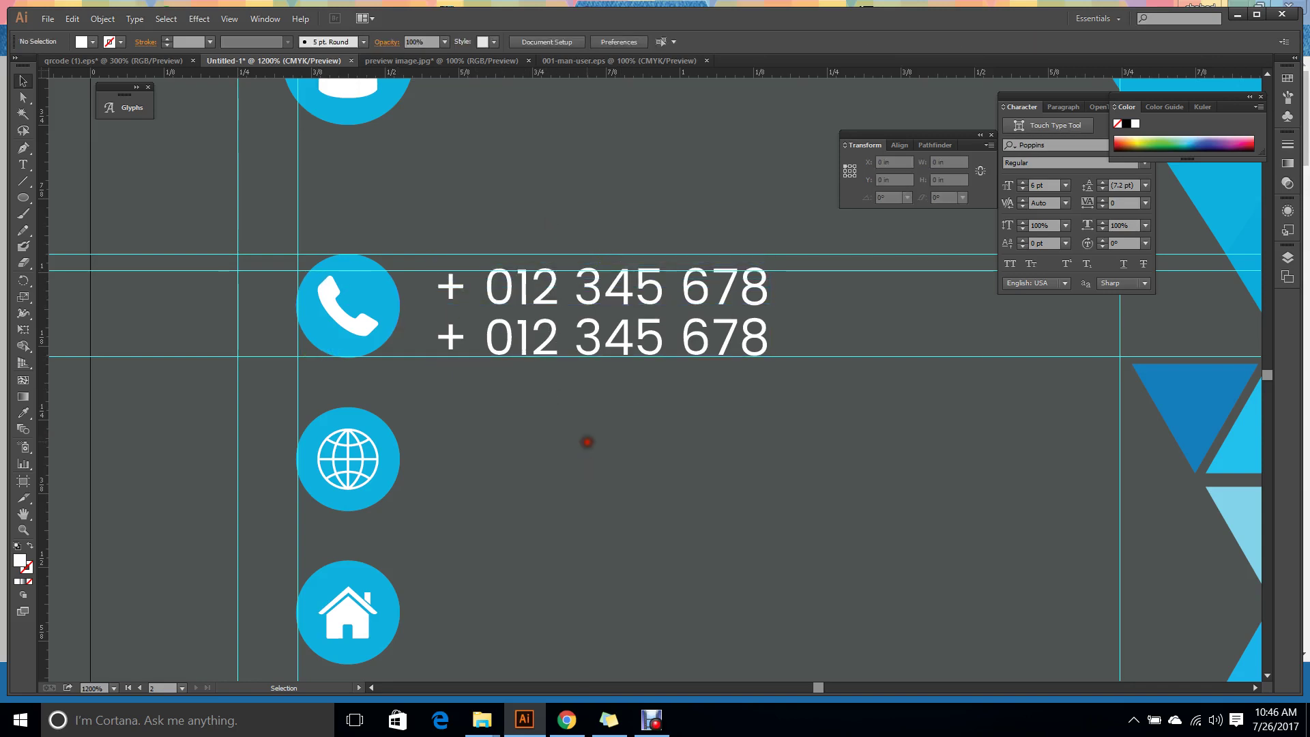
pyautogui.moveTo(586, 445); pyautogui.dragTo(533, 182)
pyautogui.click(601, 433)
pyautogui.moveTo(637, 409); pyautogui.dragTo(535, 246)
pyautogui.press('a')
pyautogui.press('v')
pyautogui.click(419, 198)
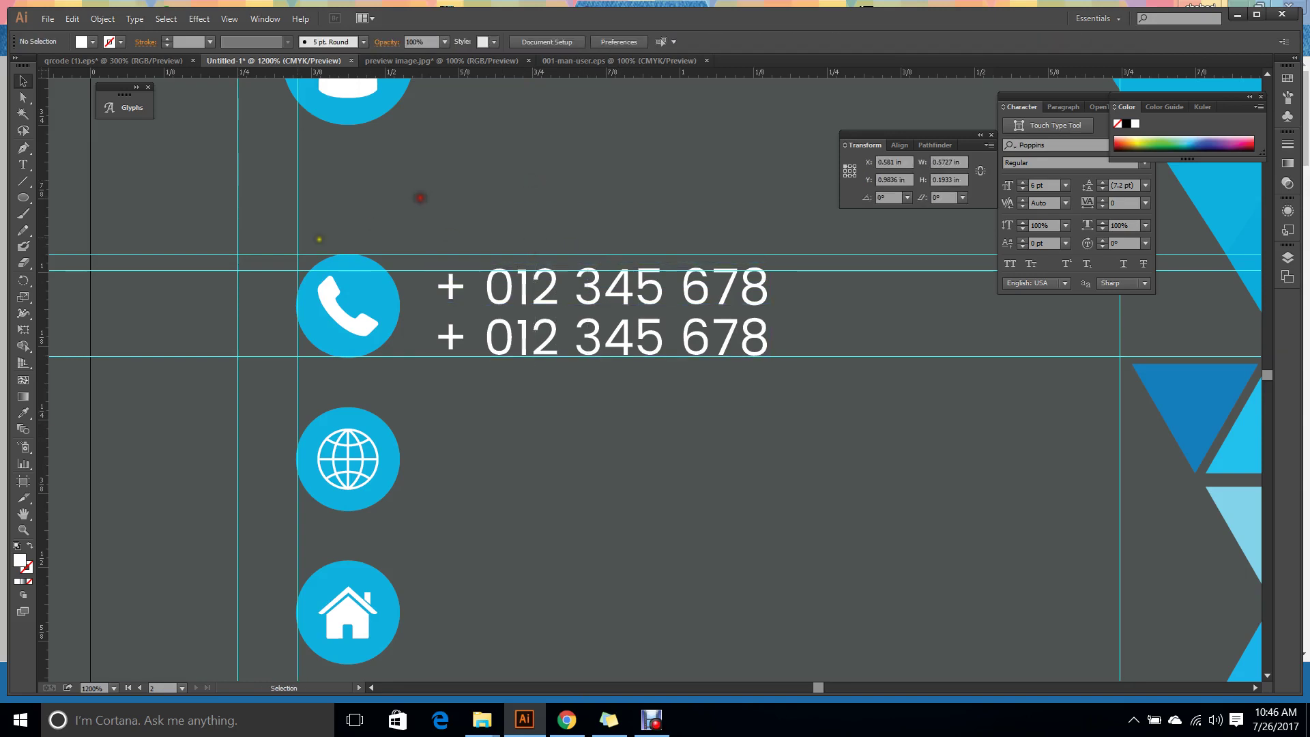
pyautogui.moveTo(391, 224); pyautogui.dragTo(520, 360)
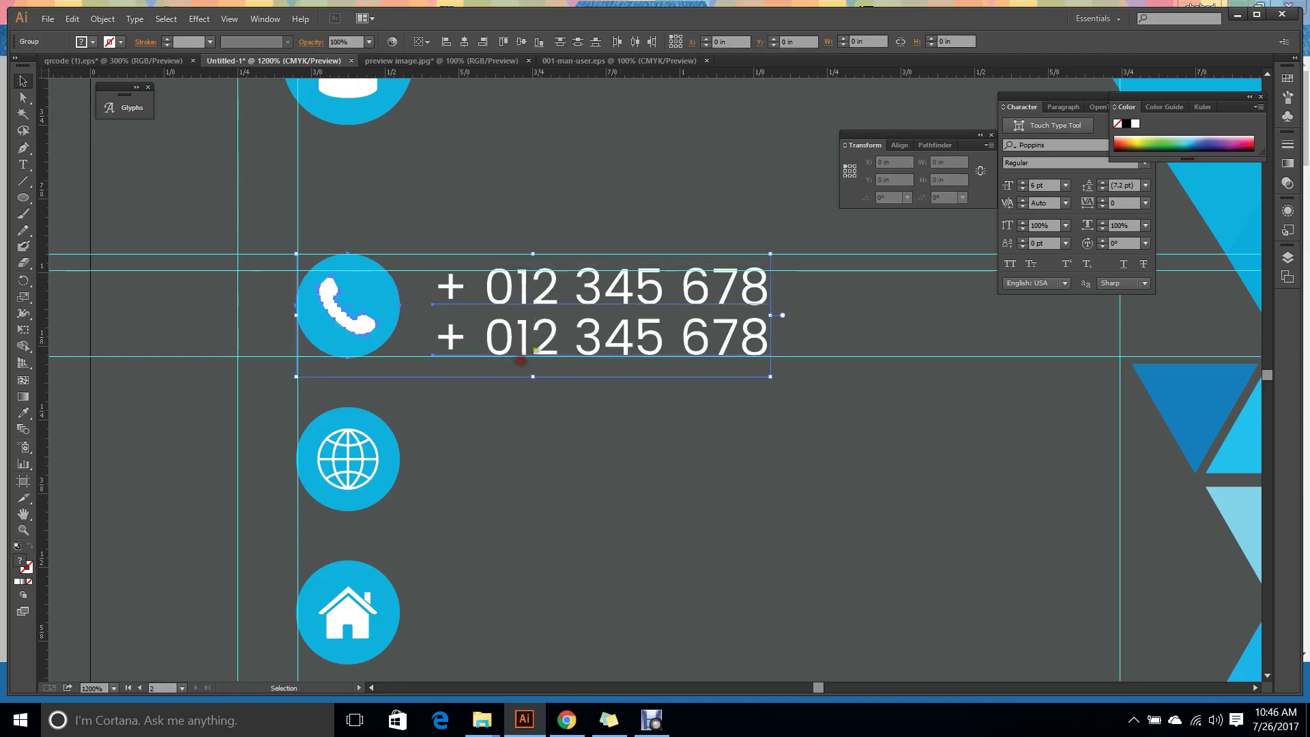
# Try vertically centring the number on the icon, undo it, and nudge the text up instead.
pyautogui.click(521, 41)
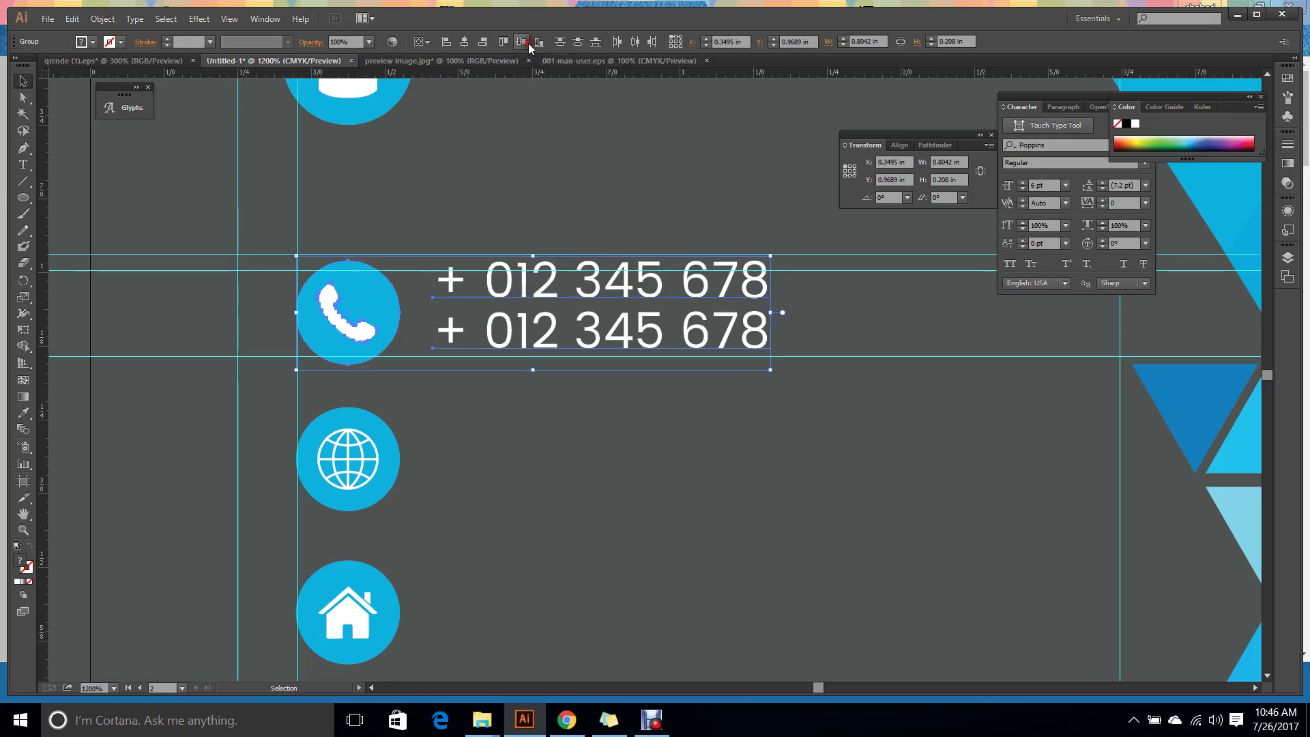
pyautogui.click(574, 149)
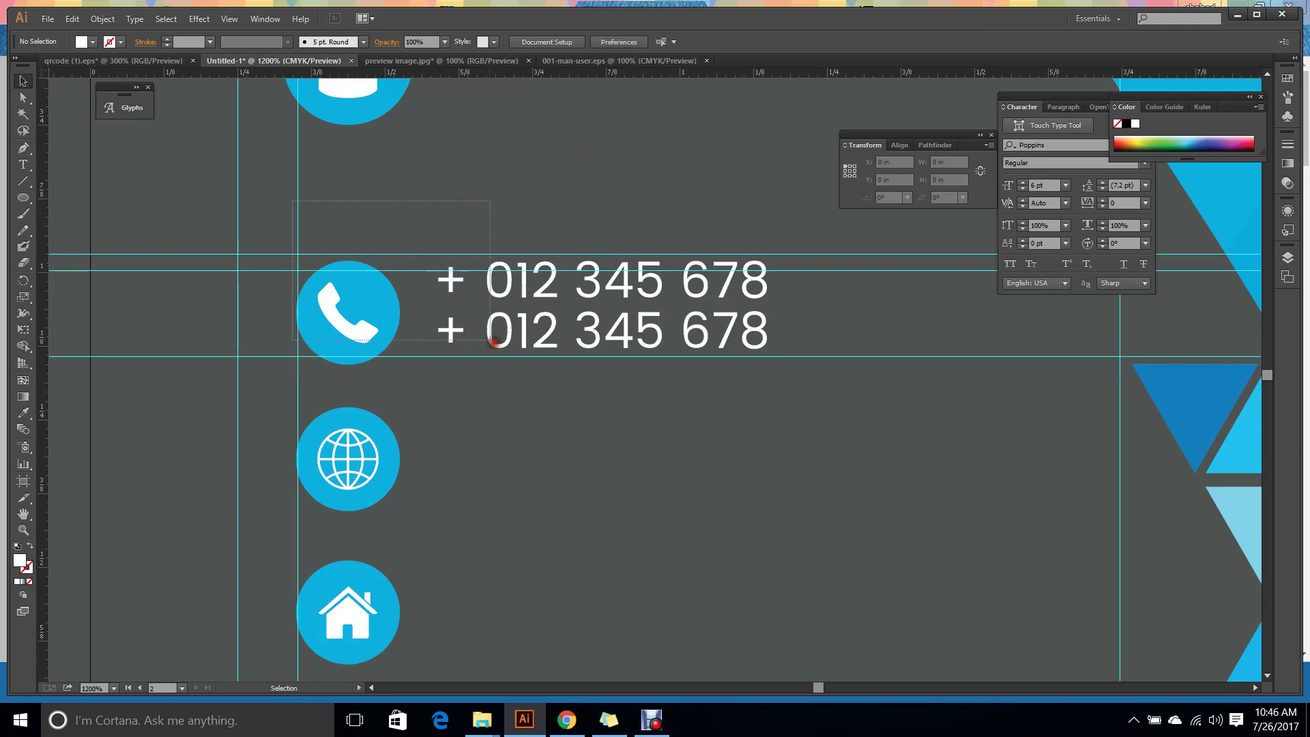
pyautogui.moveTo(491, 341); pyautogui.dragTo(523, 357)
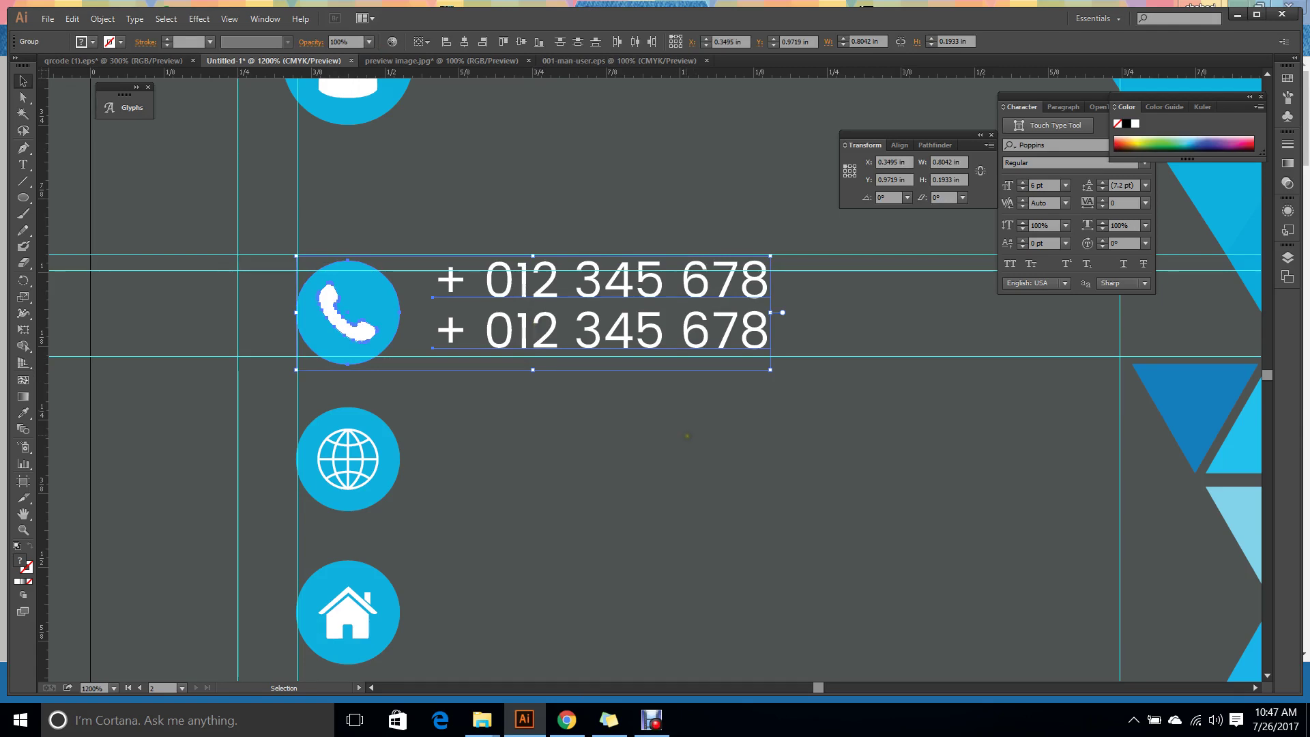
pyautogui.click(687, 435)
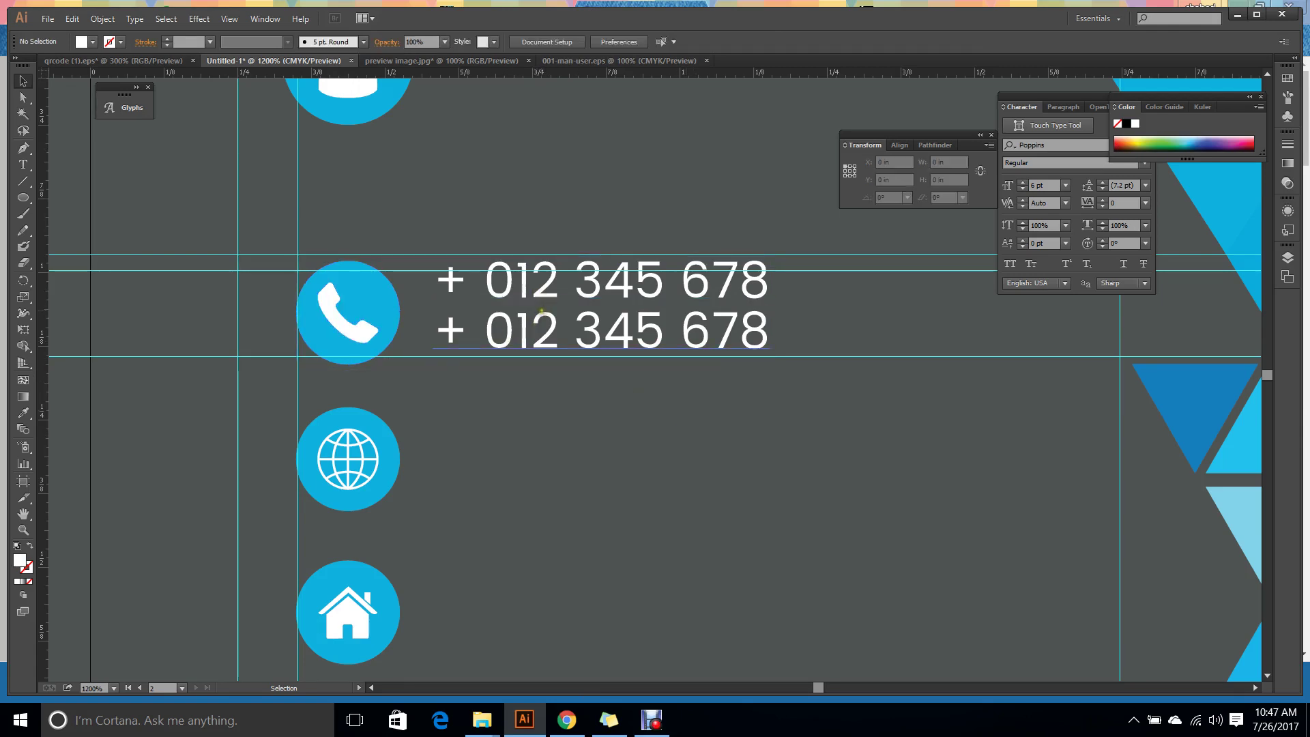
pyautogui.hotkey('ctrl', 'z')
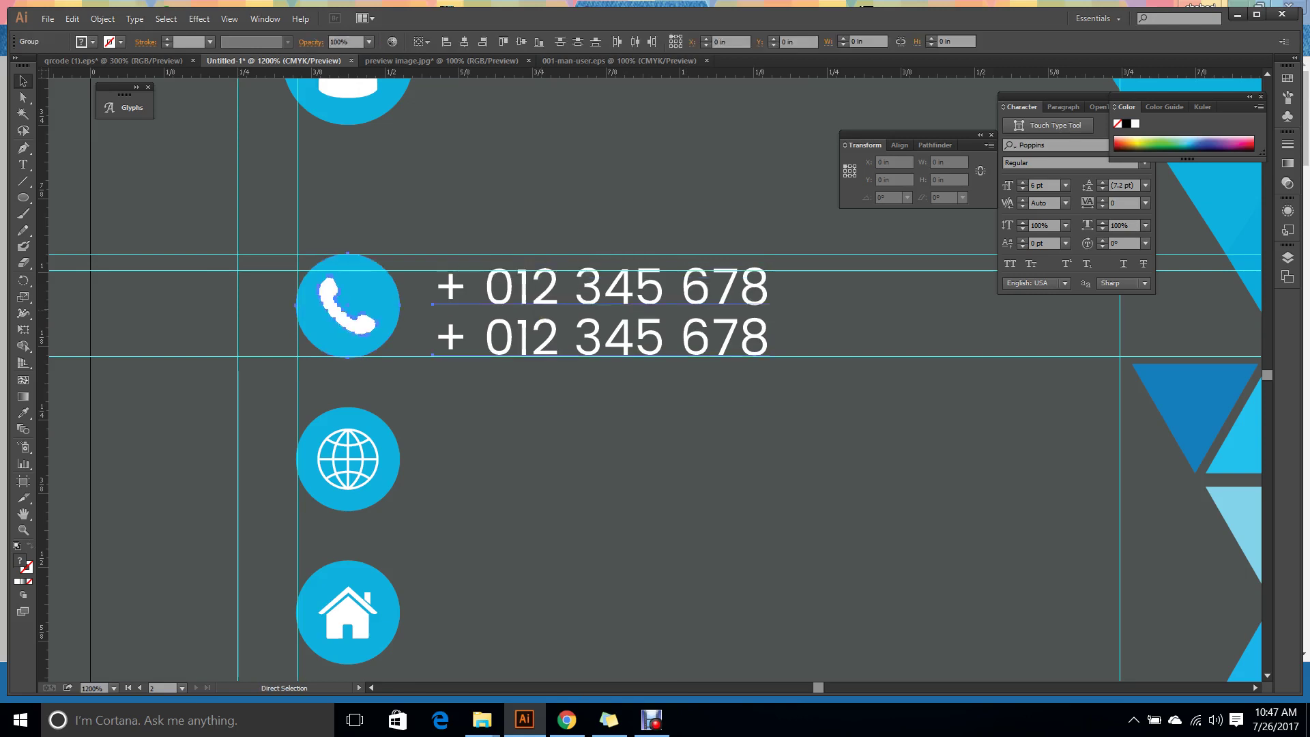
pyautogui.click(561, 438)
pyautogui.scroll(2, 486, 386)
pyautogui.click(574, 277)
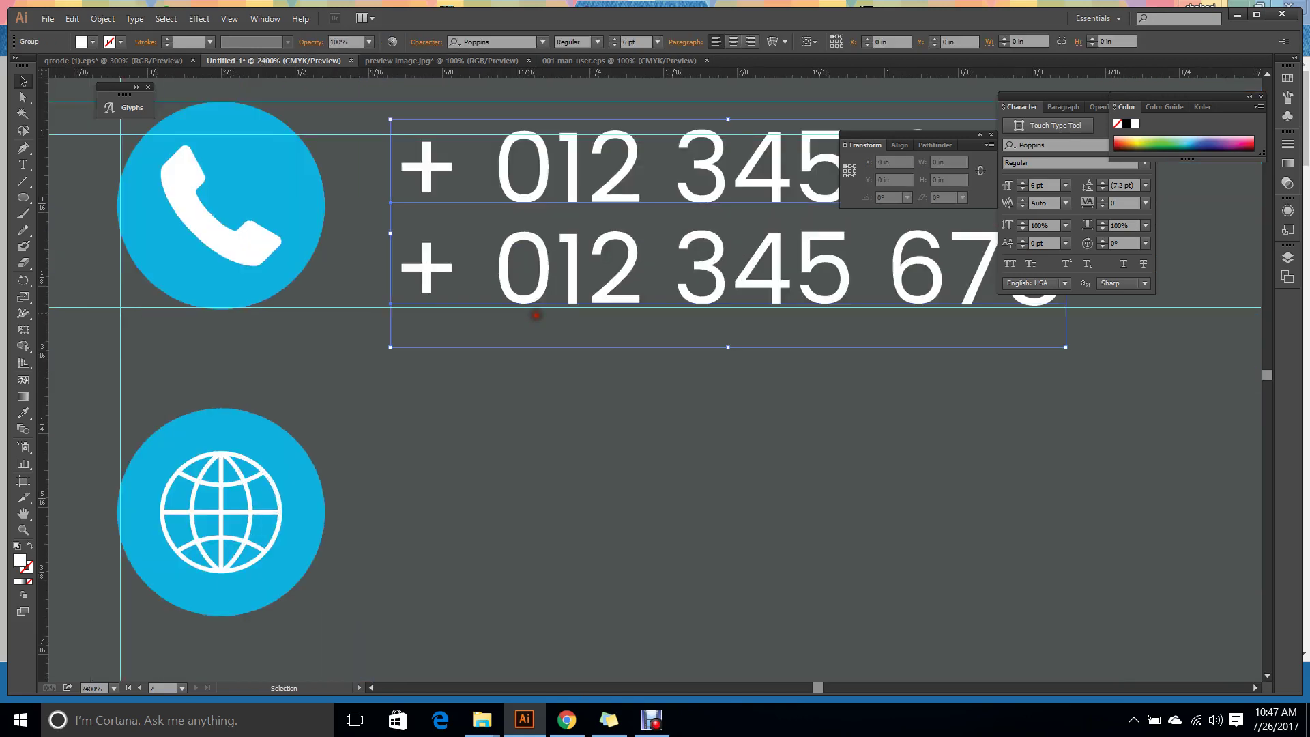
pyautogui.scroll(2, 648, 375)
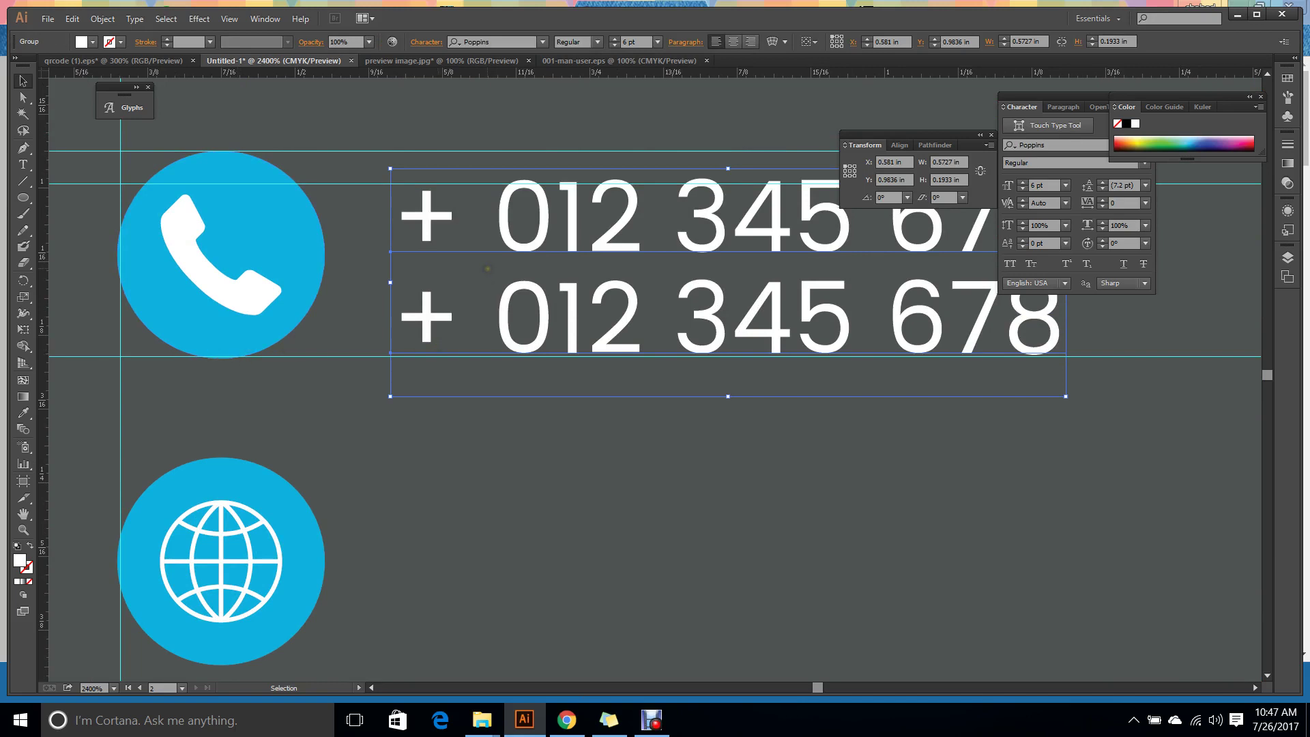
pyautogui.press('Up')
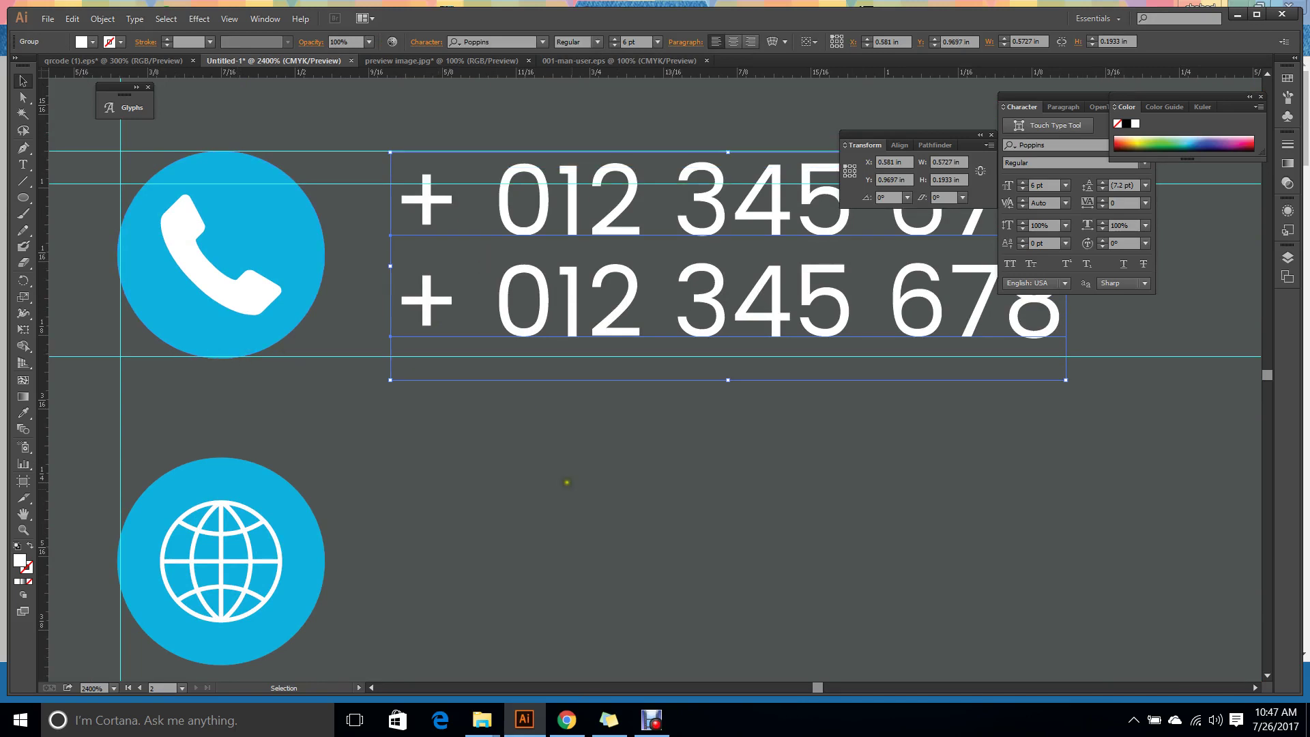
pyautogui.click(581, 494)
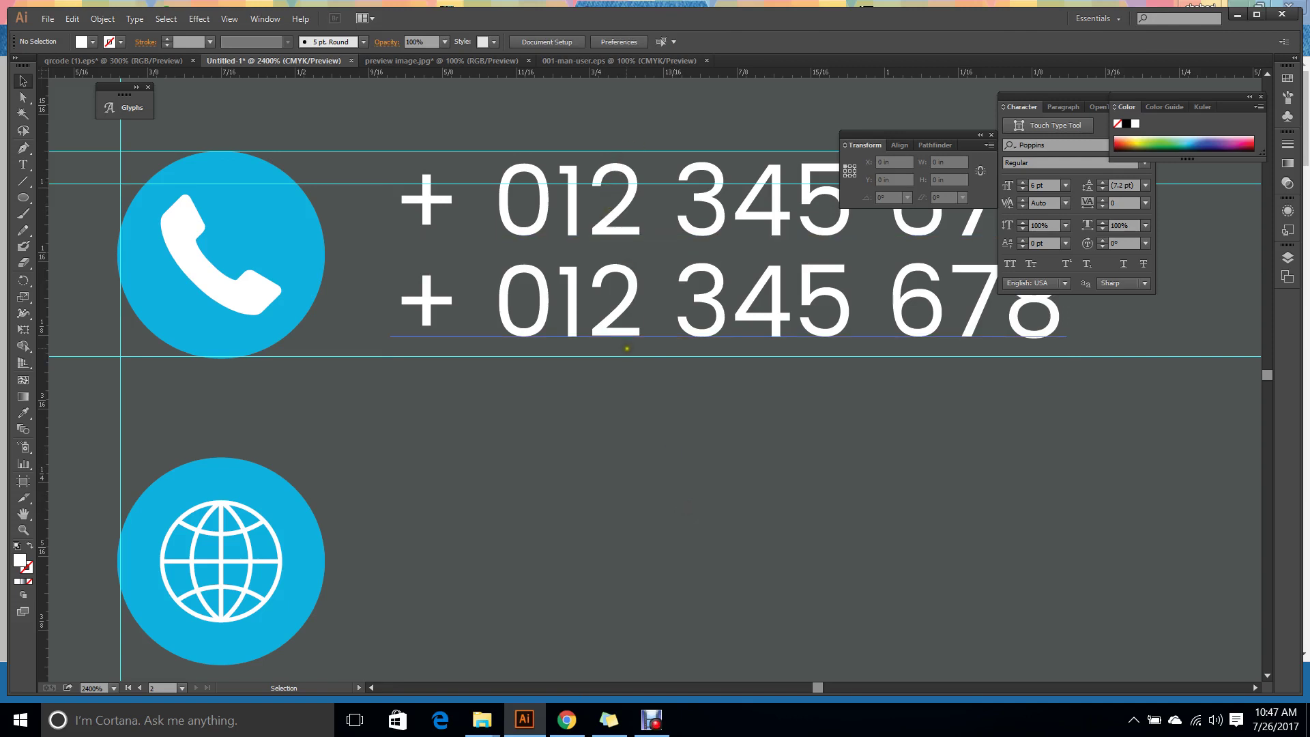
# Try enlarging the phone icon and the number, undoing both to keep original sizes.
pyautogui.hotkey('ctrl', '-')
pyautogui.hotkey('ctrl', '-')
pyautogui.hotkey('ctrl', '-')
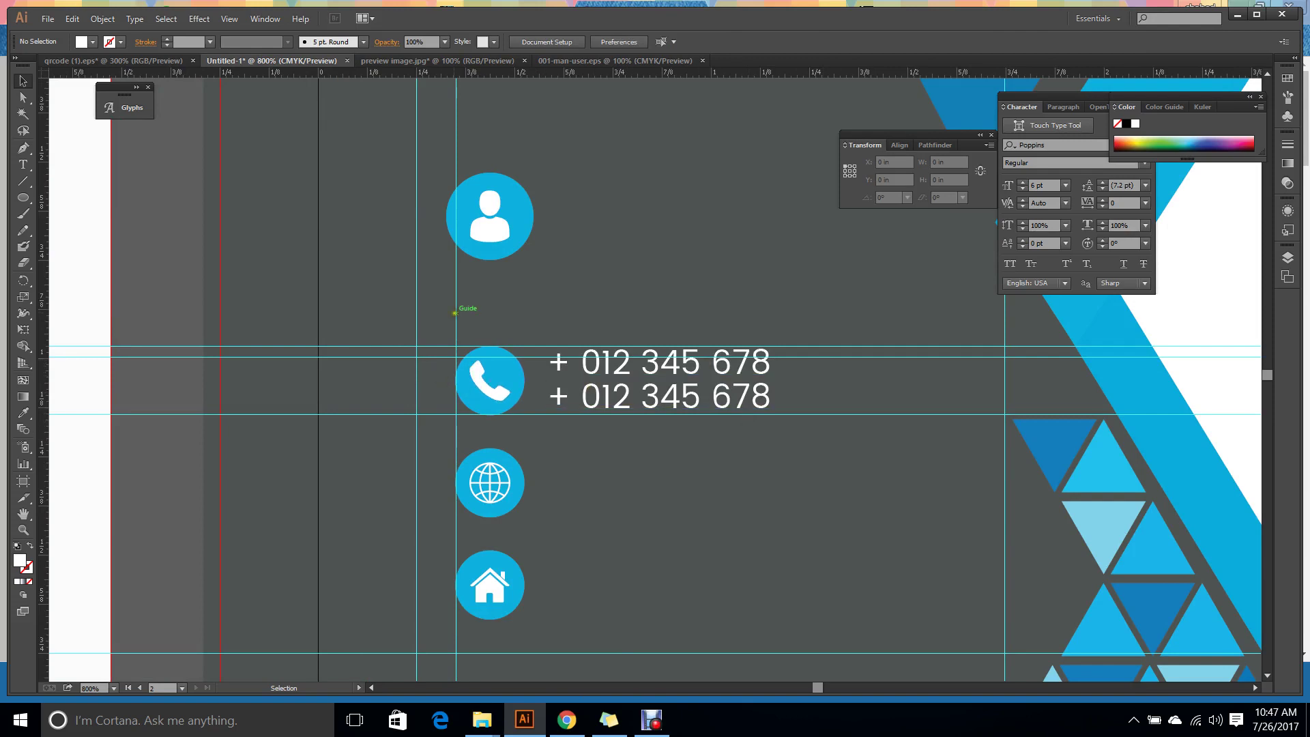
pyautogui.click(491, 403)
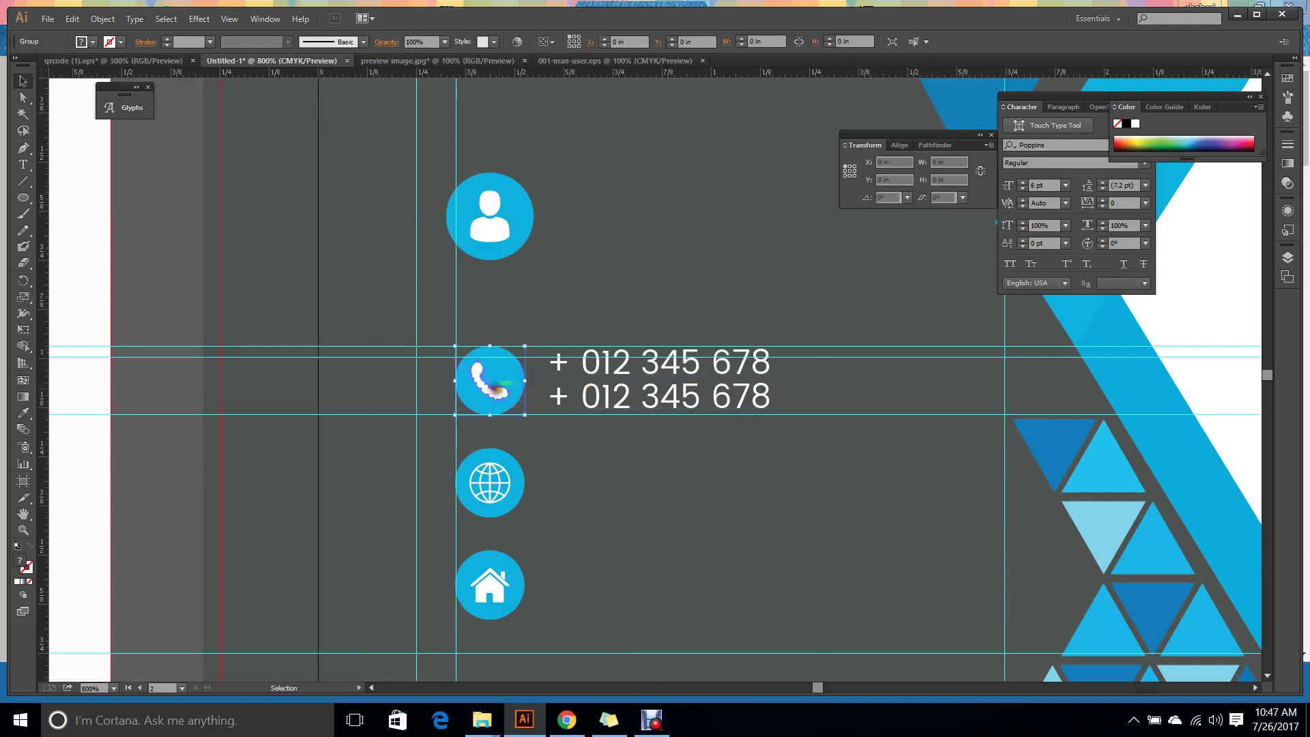
pyautogui.moveTo(456, 346); pyautogui.dragTo(428, 320)
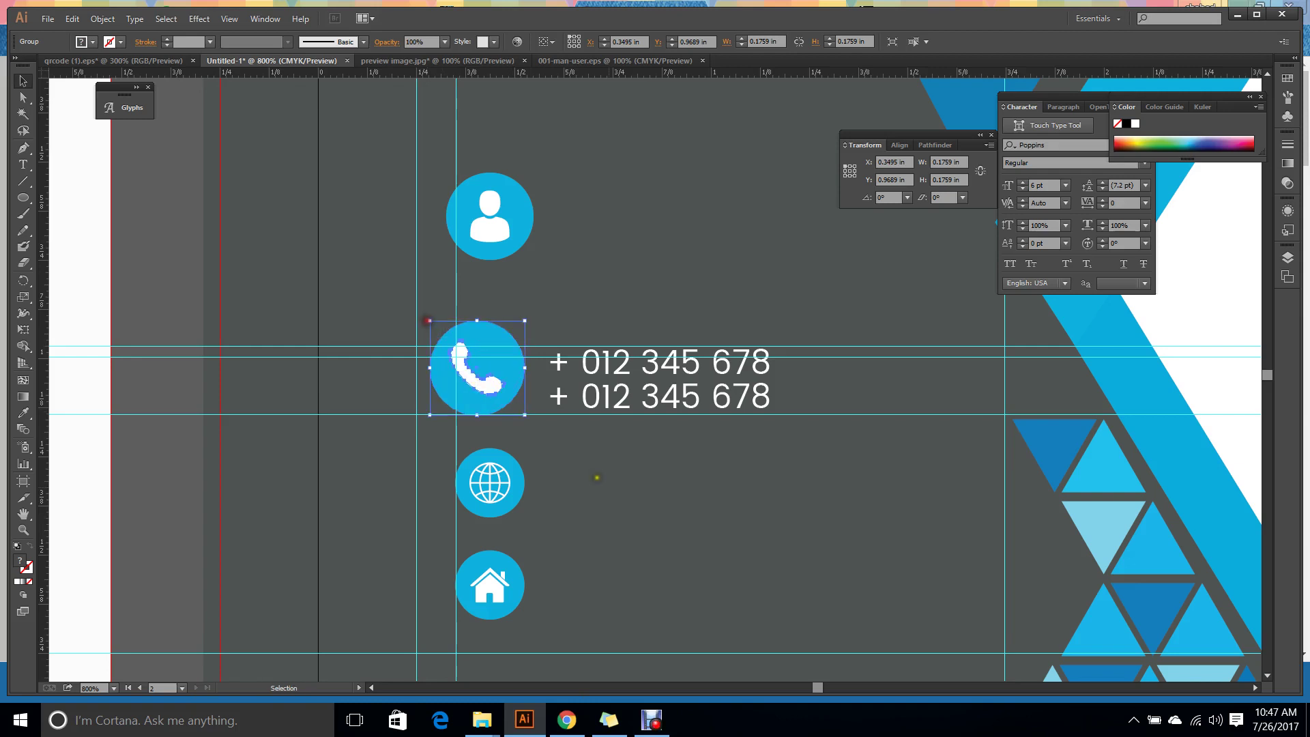
pyautogui.click(614, 491)
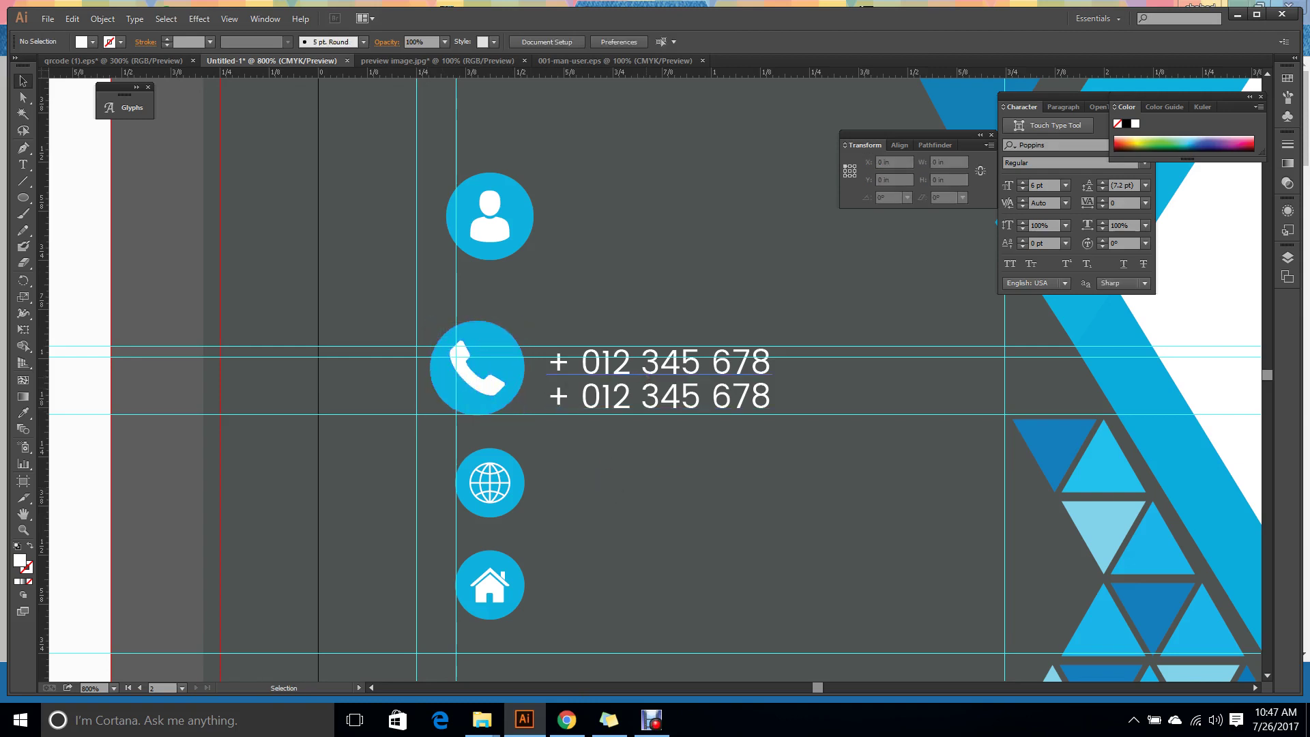
pyautogui.hotkey('ctrl', 'z')
pyautogui.click(668, 380)
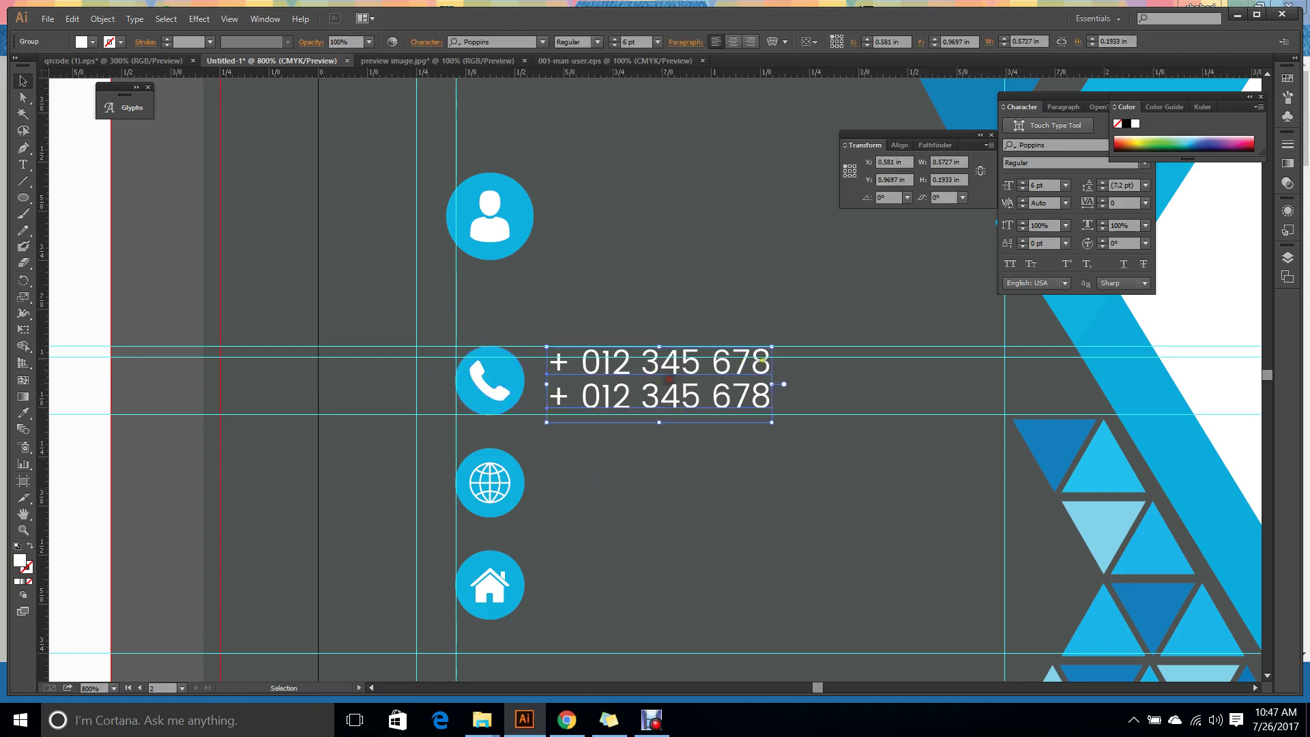
pyautogui.moveTo(772, 346); pyautogui.dragTo(834, 326)
pyautogui.click(804, 474)
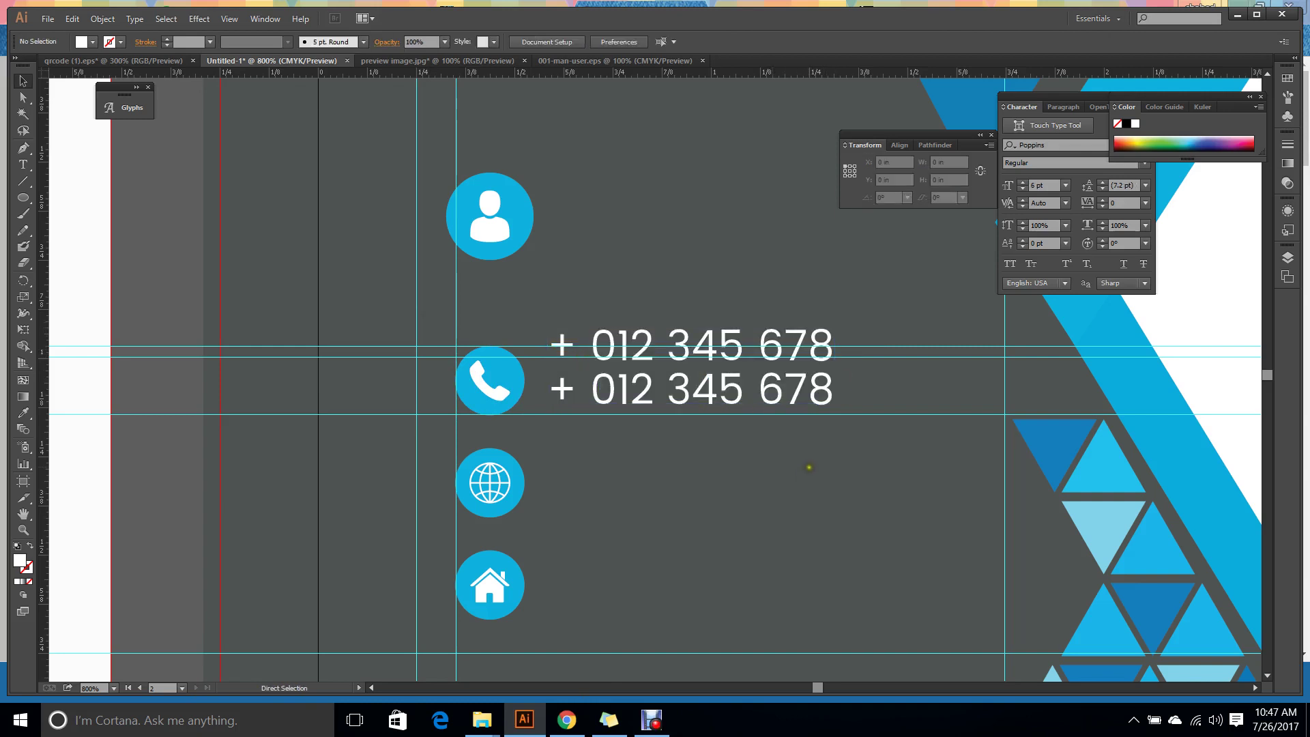
pyautogui.hotkey('ctrl', 'z')
pyautogui.click(763, 509)
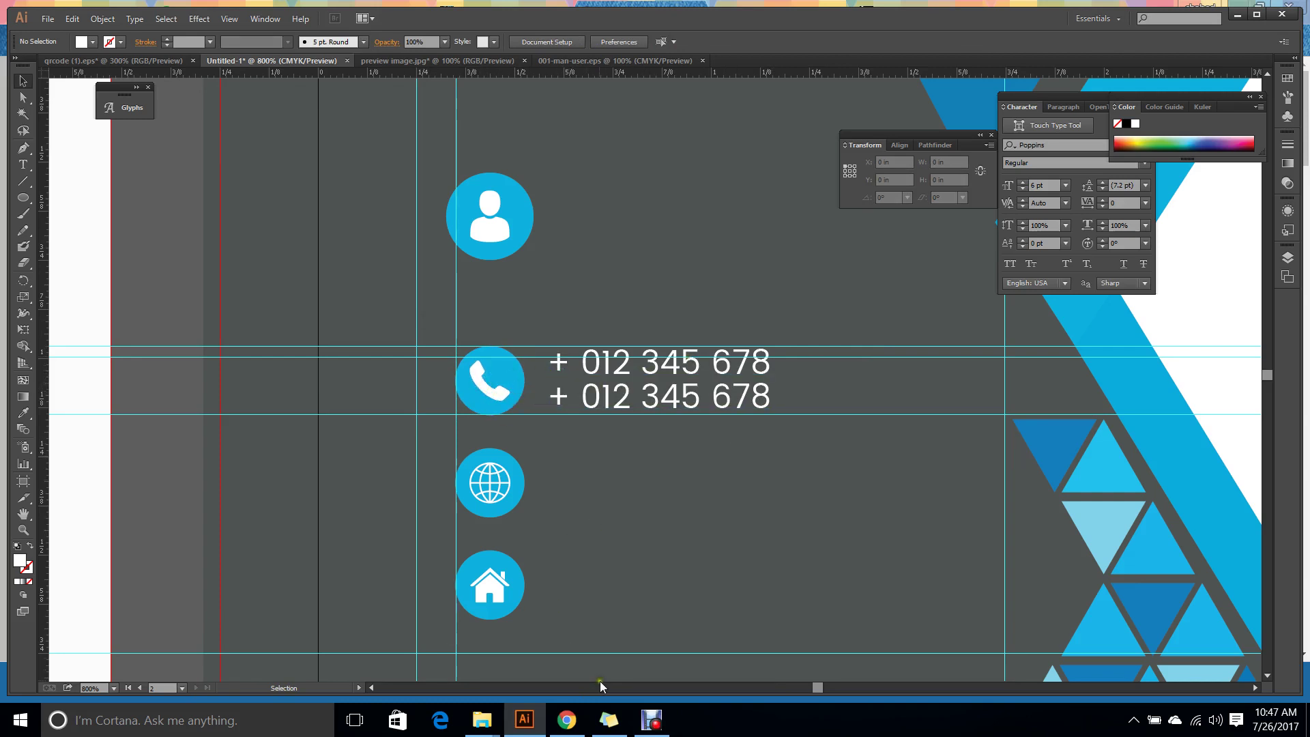
pyautogui.scroll(-5, 176, 512)
pyautogui.hscroll(-2, 131, 410)
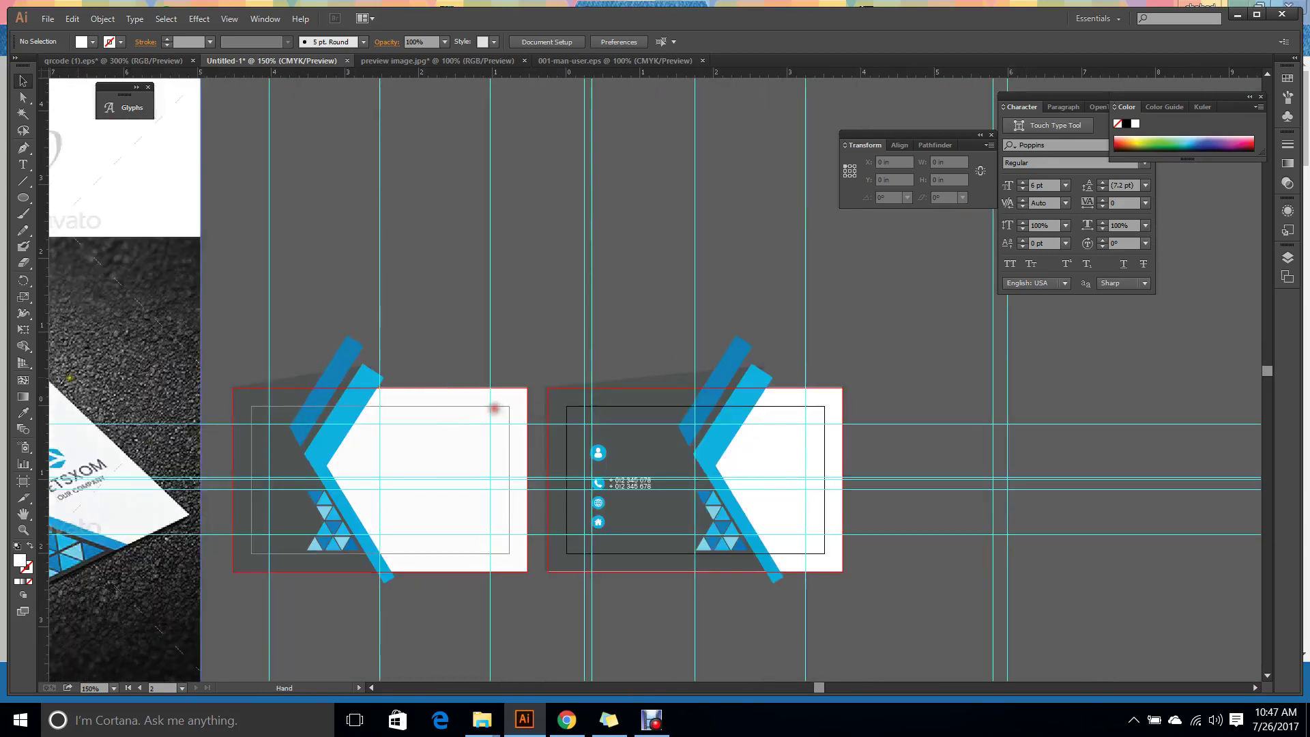
pyautogui.hscroll(-3, 69, 377)
pyautogui.scroll(4, 358, 563)
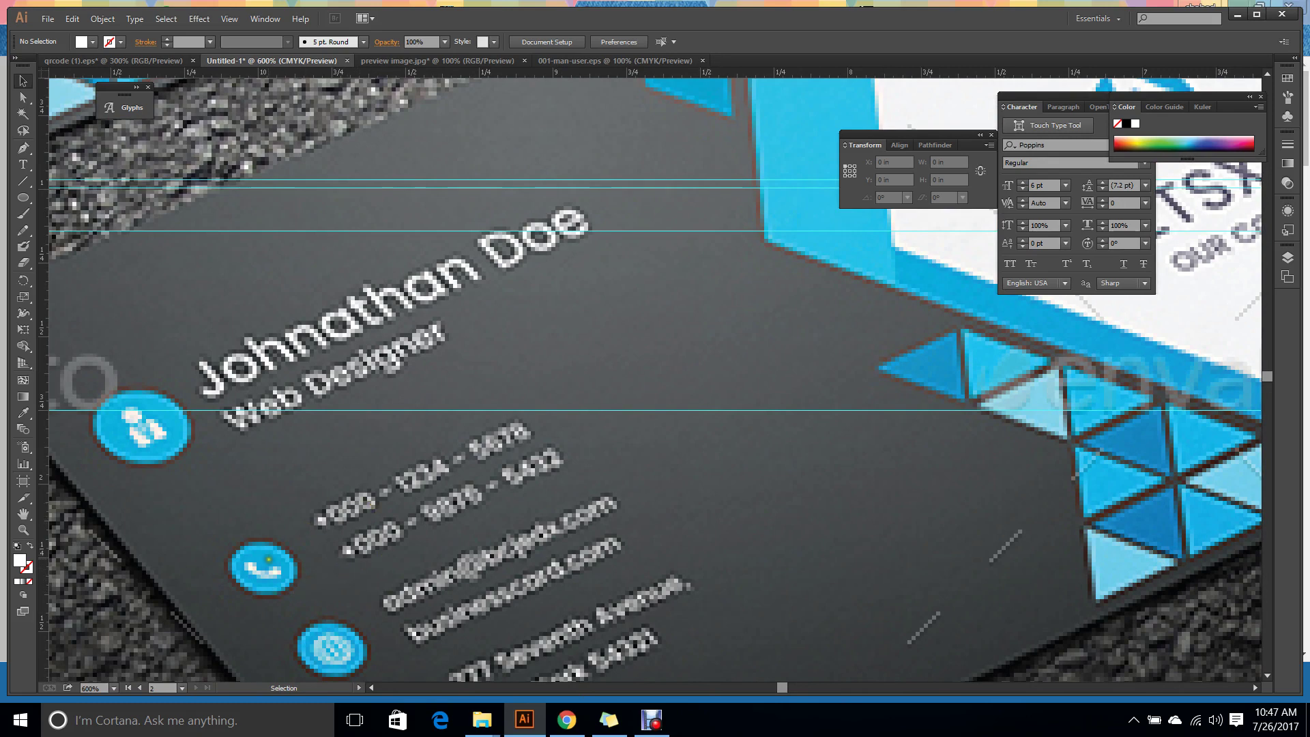
pyautogui.scroll(-5, 342, 509)
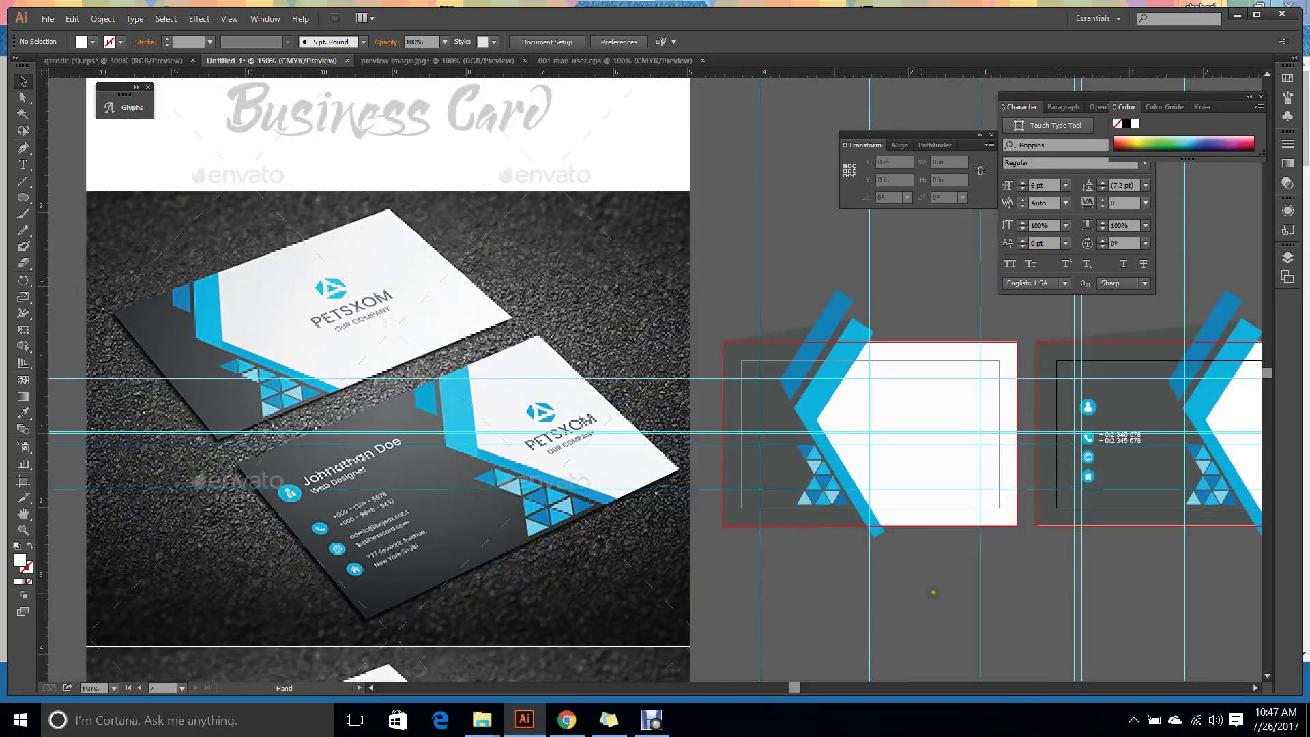
pyautogui.moveTo(933, 592); pyautogui.dragTo(491, 565)
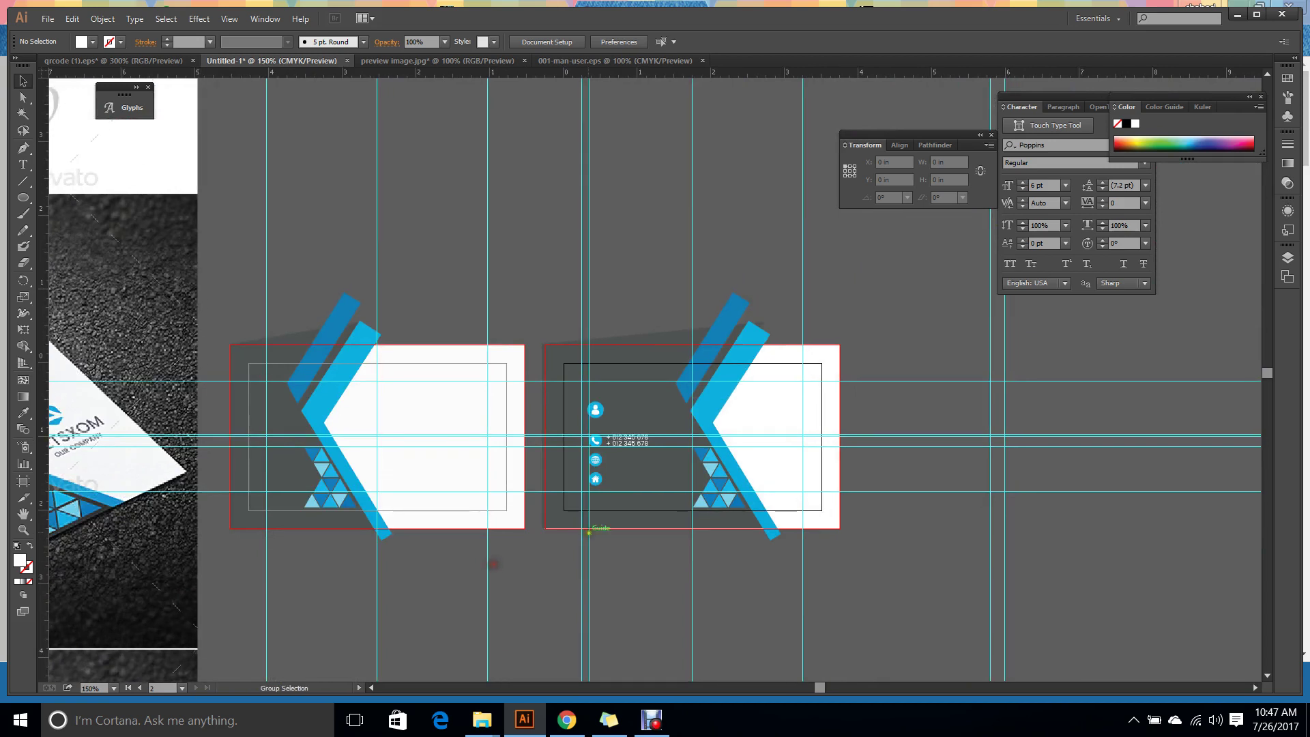
pyautogui.scroll(3, 676, 503)
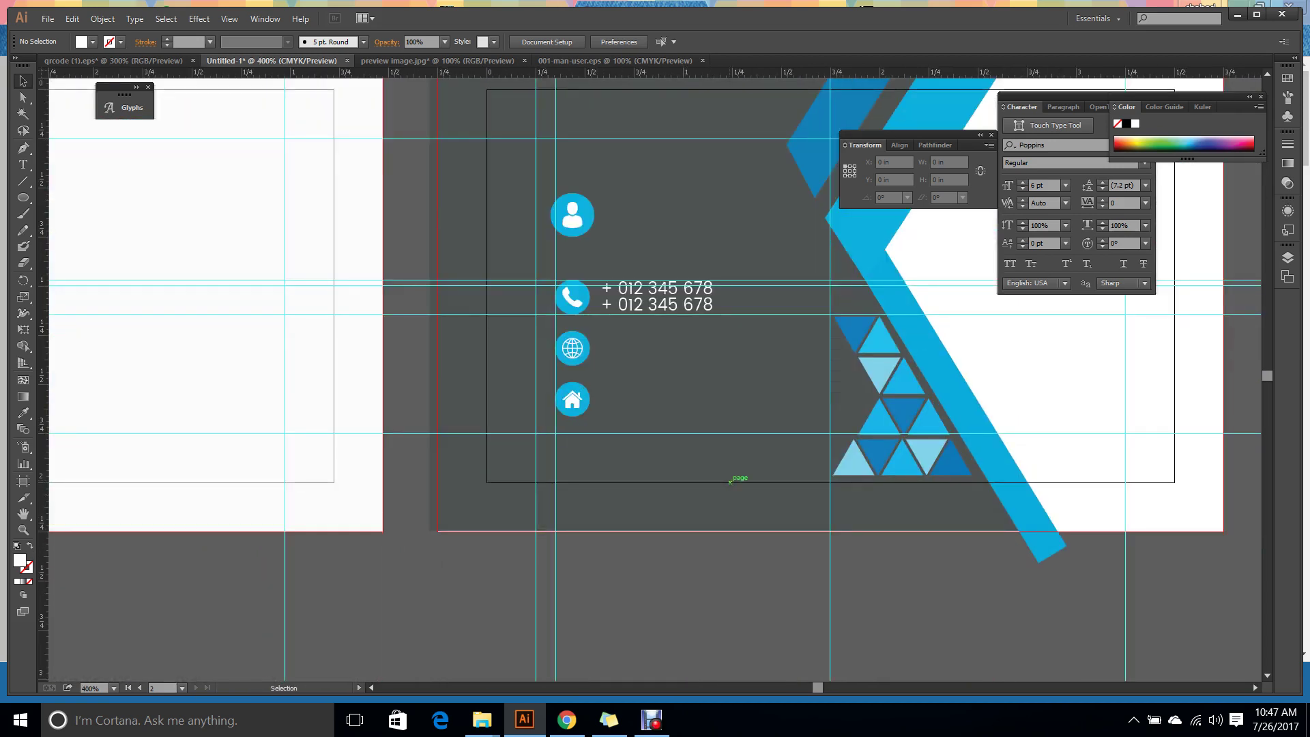
pyautogui.scroll(1, 649, 393)
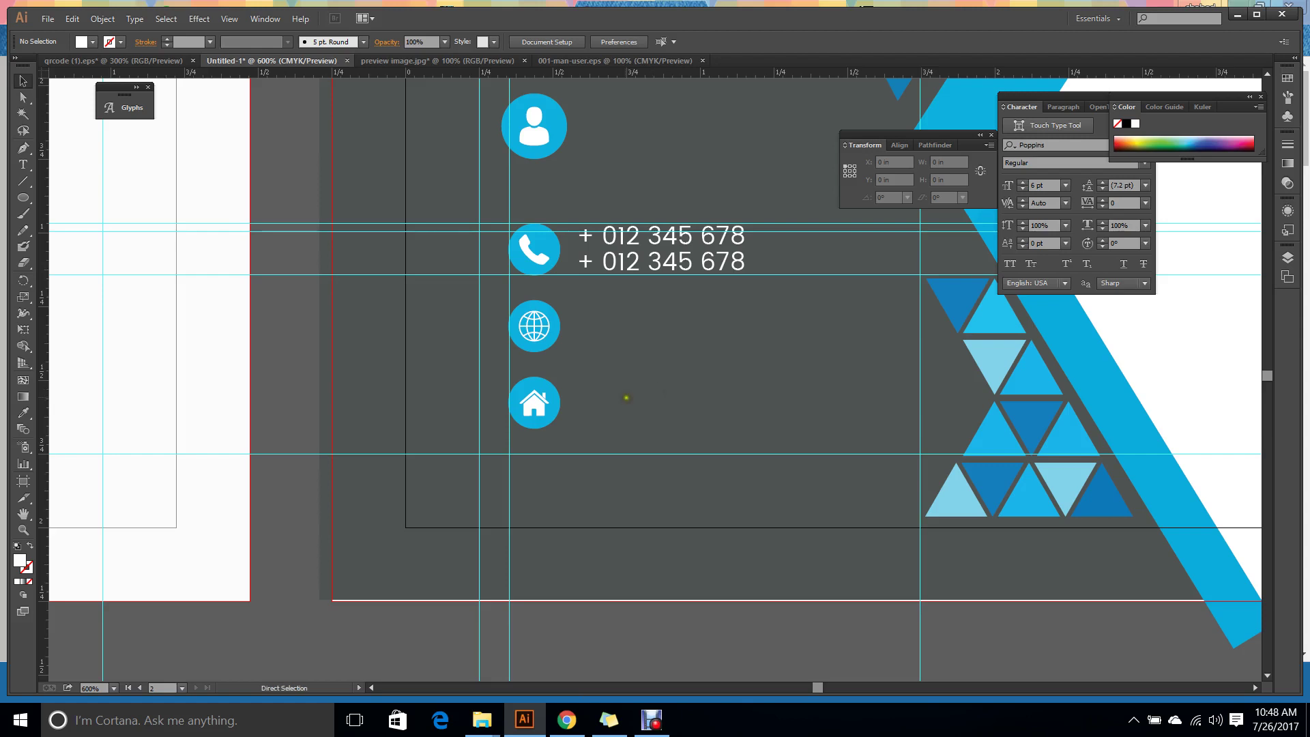
pyautogui.scroll(-3, 675, 395)
pyautogui.scroll(-2, 658, 390)
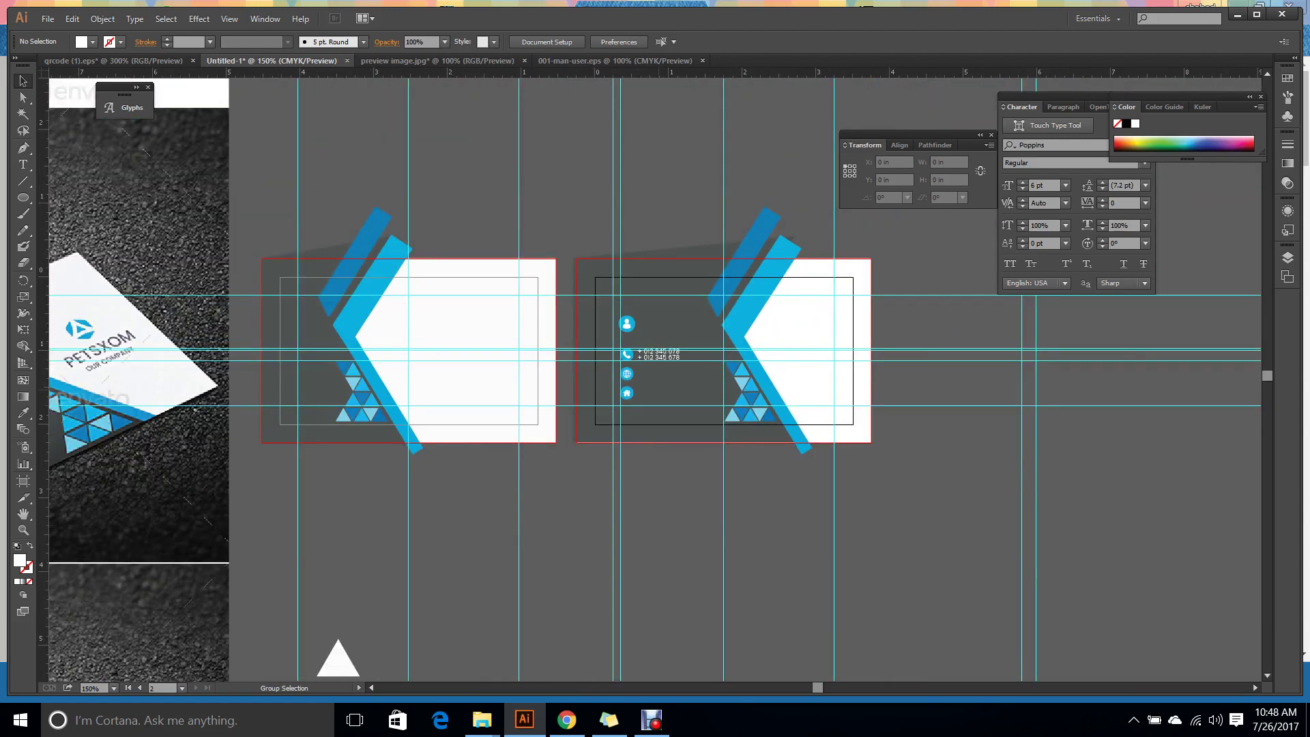
pyautogui.scroll(2, 854, 396)
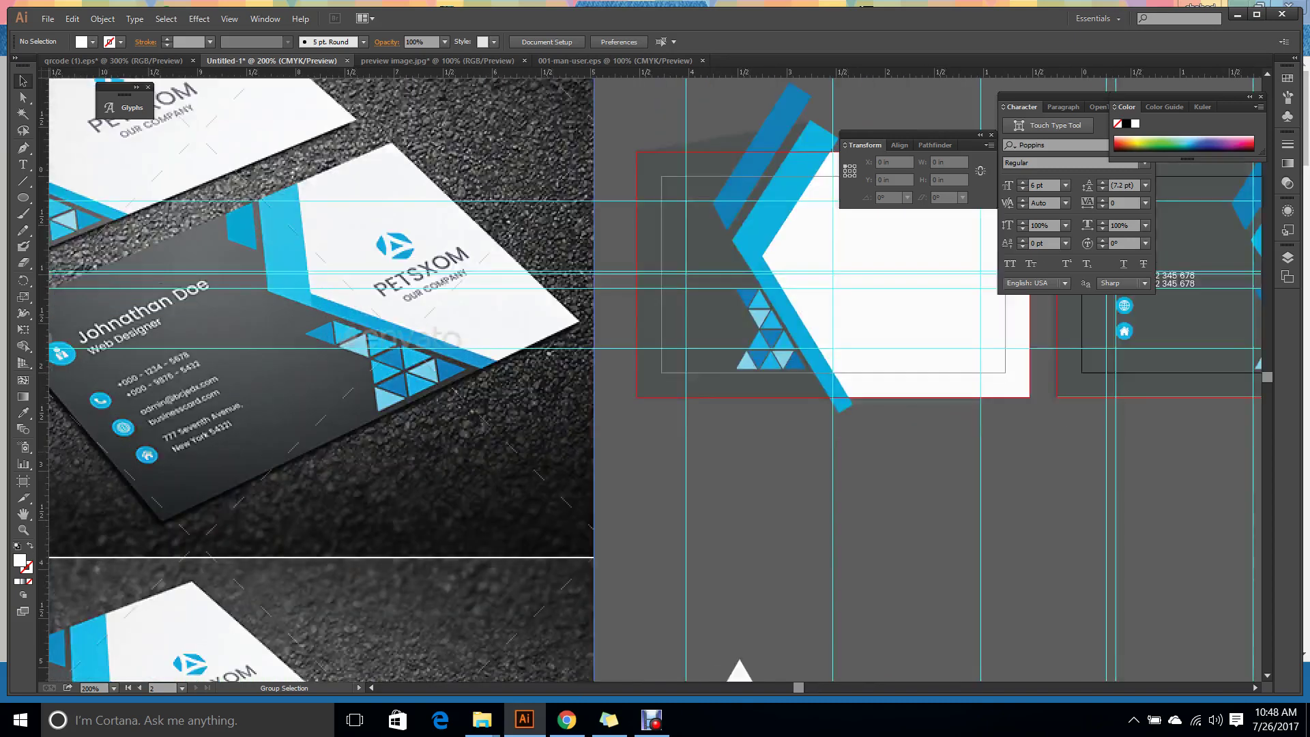
pyautogui.scroll(-2, 855, 395)
pyautogui.scroll(5, 855, 396)
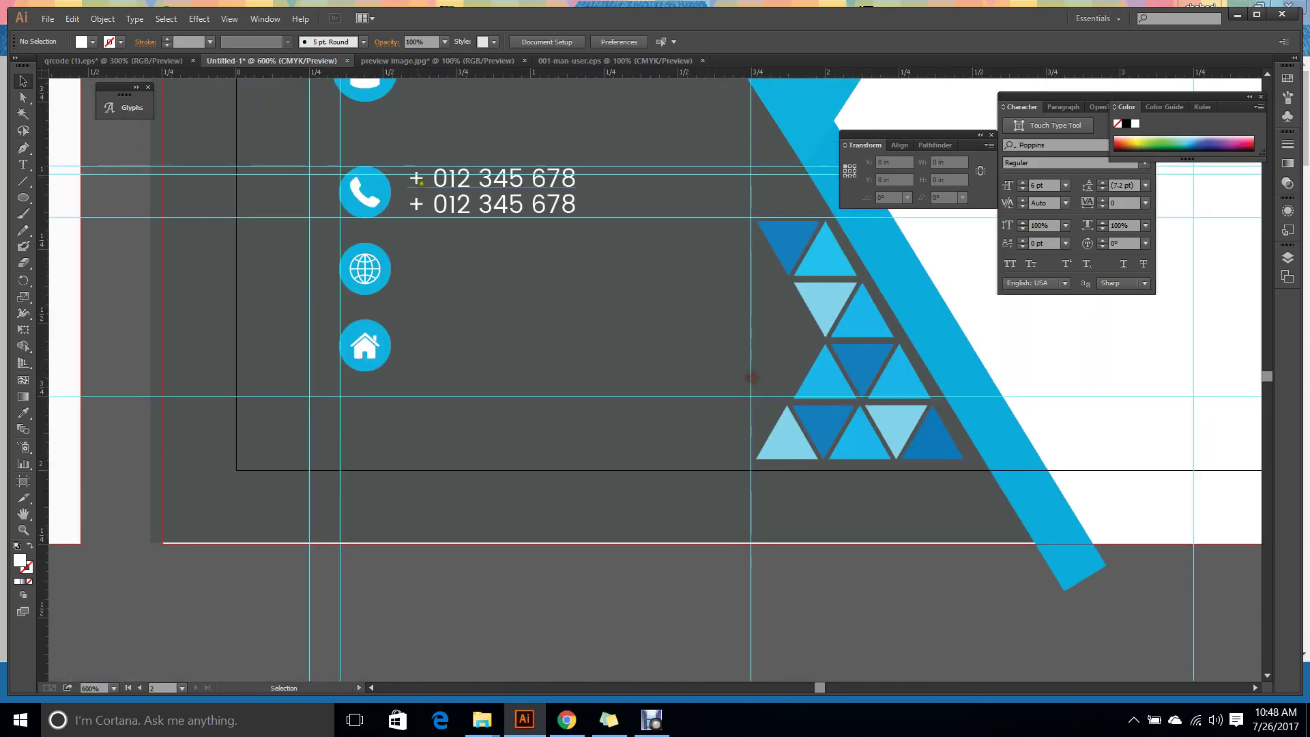
# Duplicate the phone lines downward and use new guides to align the copy with the globe icon.
pyautogui.moveTo(486, 205); pyautogui.dragTo(492, 280)
pyautogui.click(477, 336)
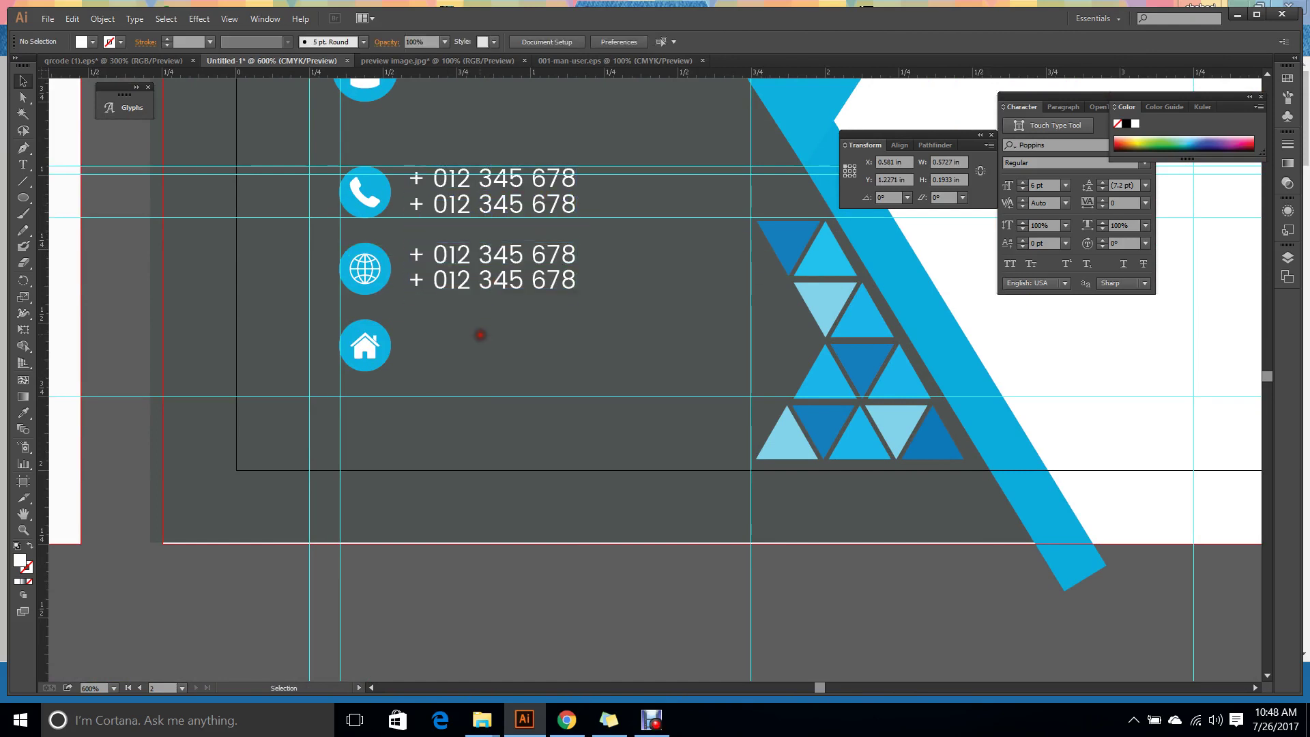
pyautogui.scroll(2, 486, 204)
pyautogui.scroll(1, 486, 204)
pyautogui.moveTo(580, 73); pyautogui.dragTo(636, 211)
pyautogui.moveTo(655, 74); pyautogui.dragTo(584, 177)
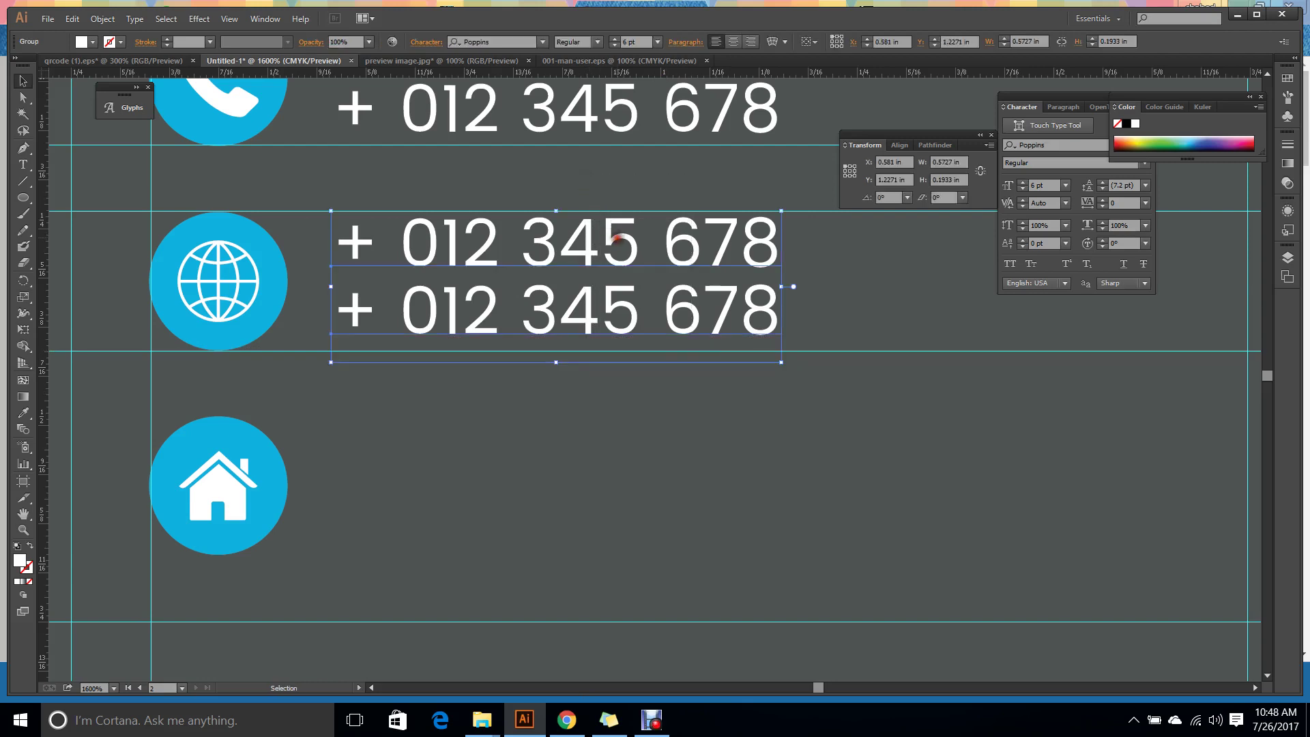
pyautogui.moveTo(617, 239); pyautogui.dragTo(619, 243)
# Ungroup the copied pair of phone lines.
pyautogui.click(654, 476)
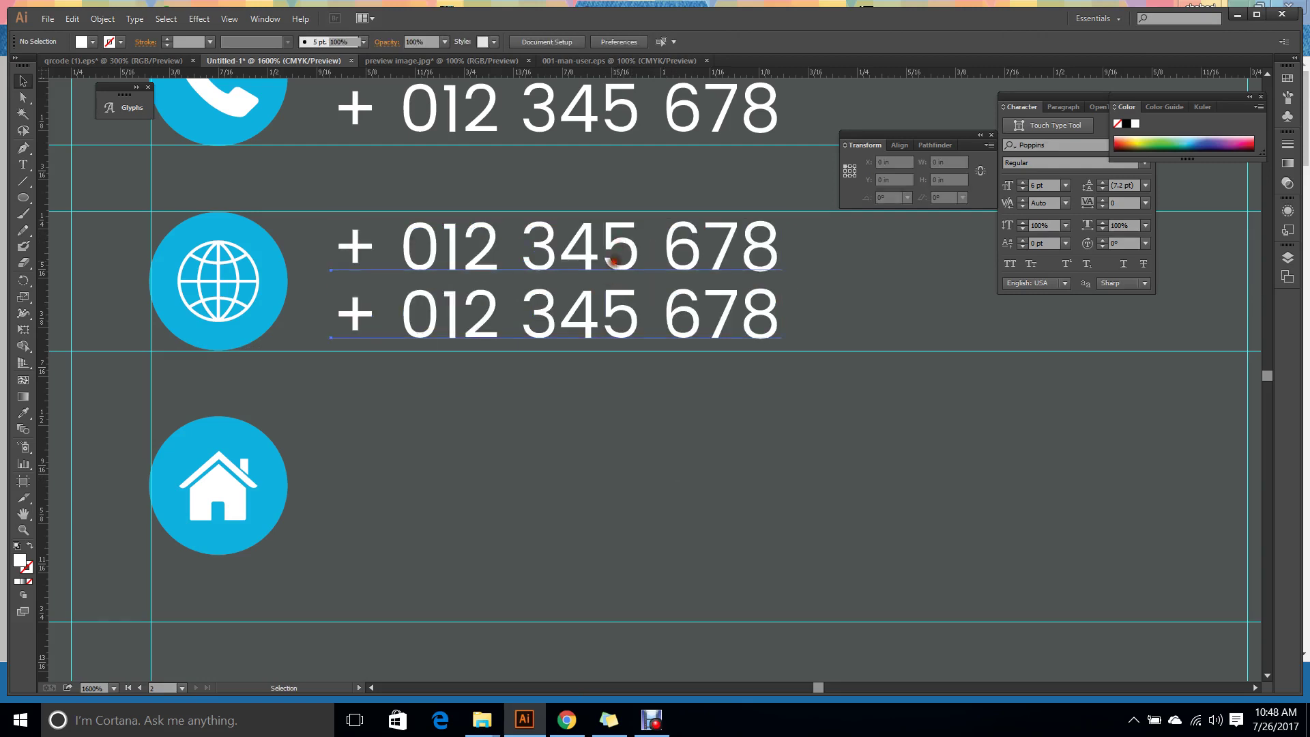
pyautogui.doubleClick(666, 476)
pyautogui.doubleClick(662, 474)
pyautogui.click(638, 264)
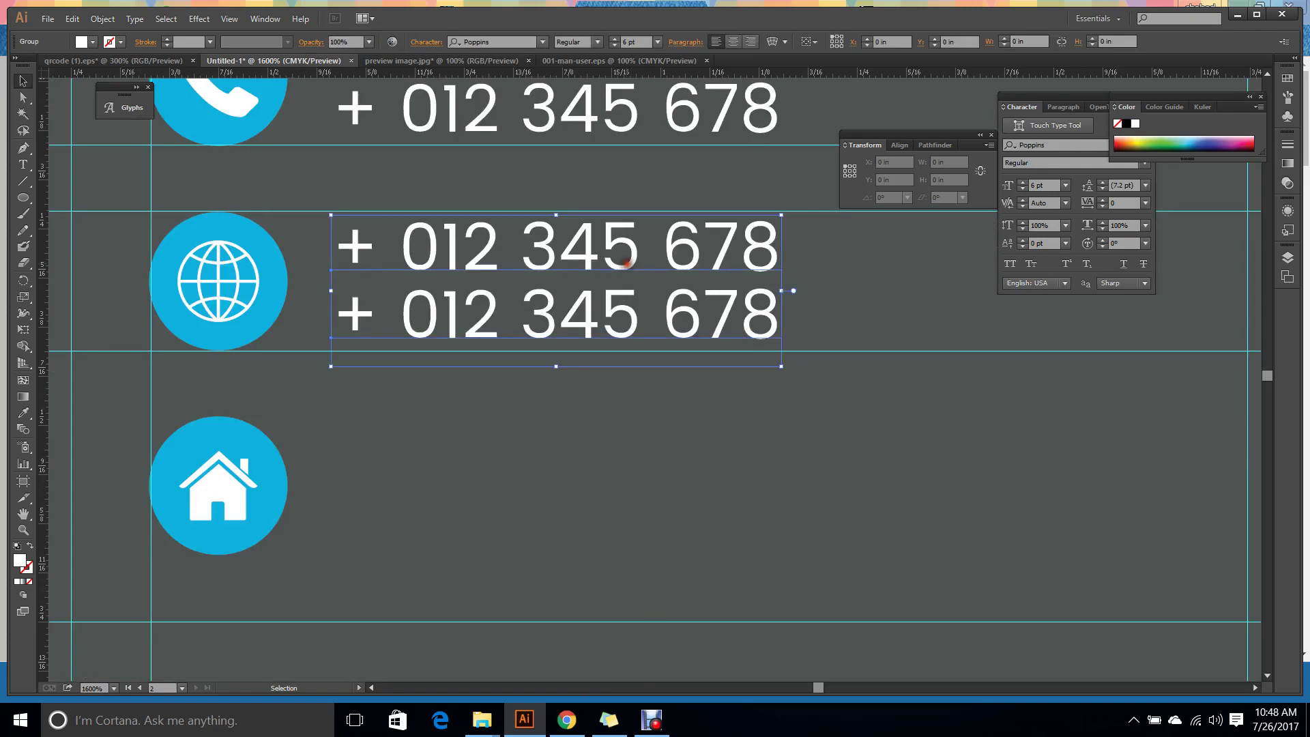
pyautogui.rightClick(637, 263)
pyautogui.click(672, 350)
pyautogui.press('t')
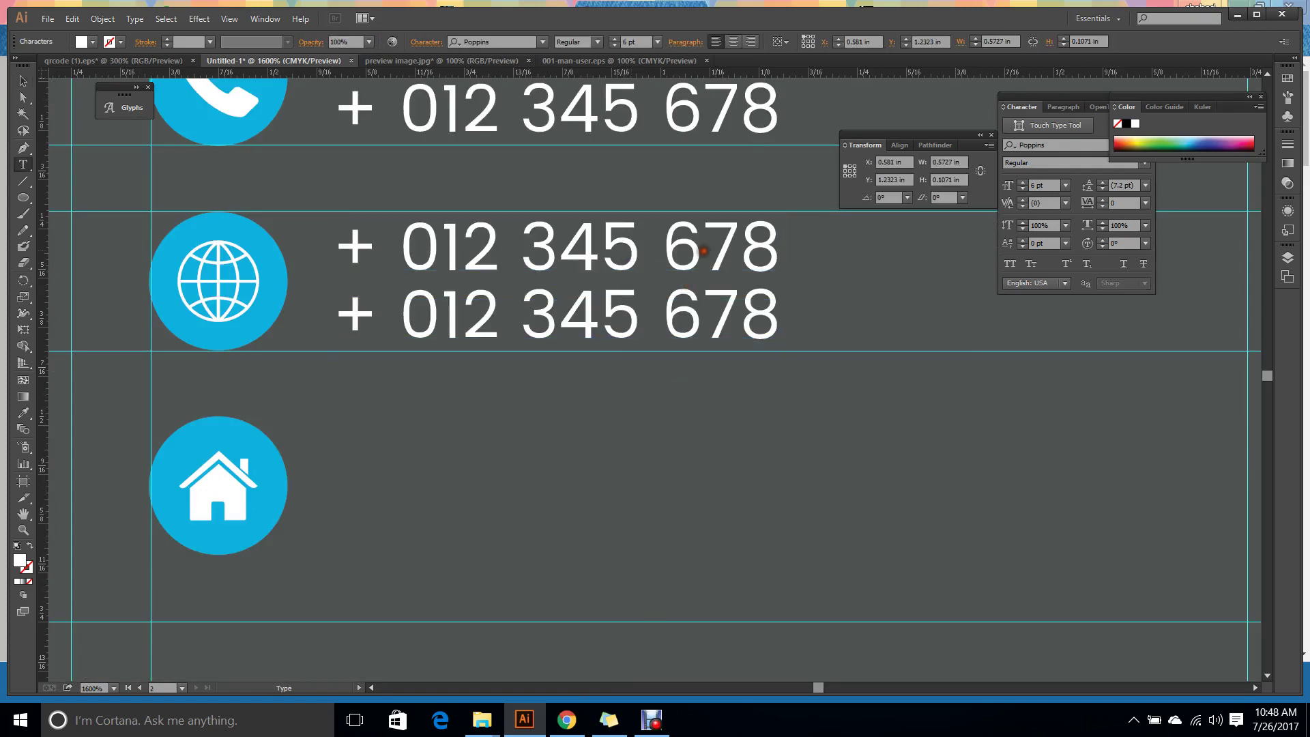
pyautogui.moveTo(780, 245); pyautogui.dragTo(341, 198)
pyautogui.write('in')
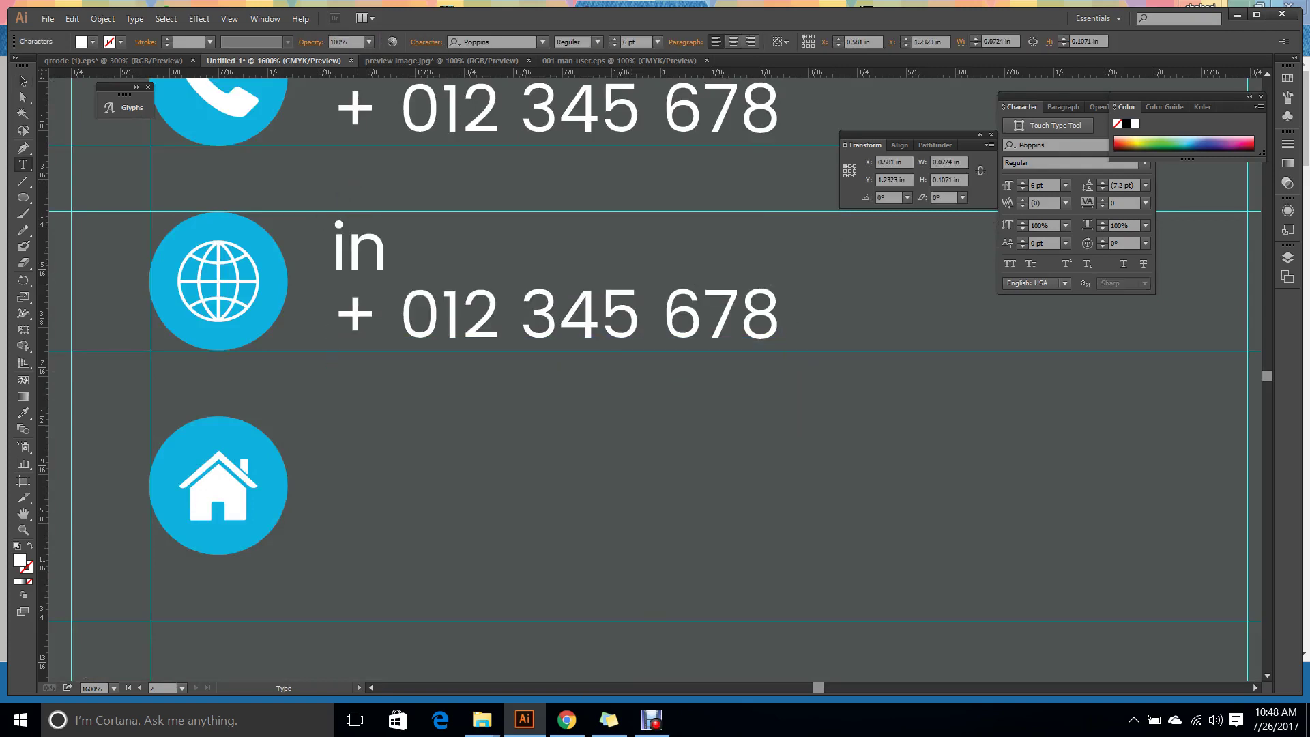
pyautogui.write('fo@mail.com')
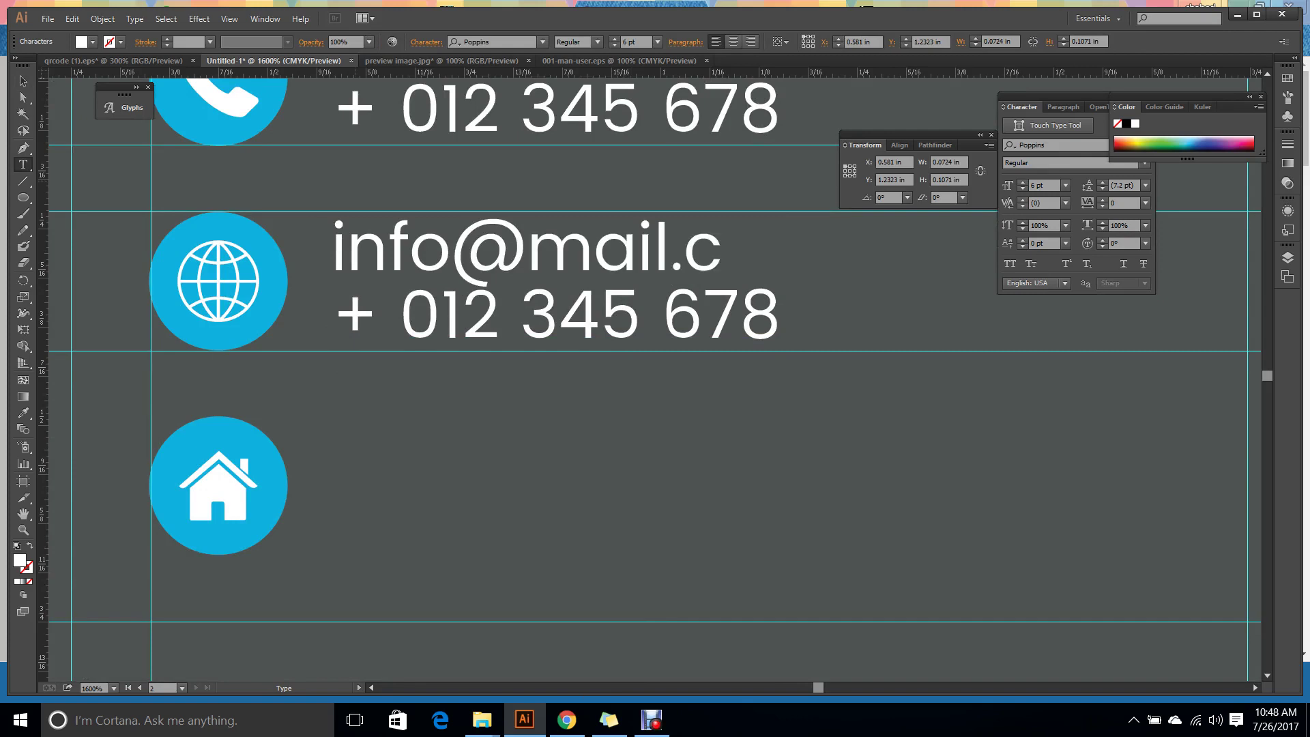
pyautogui.click(23, 80)
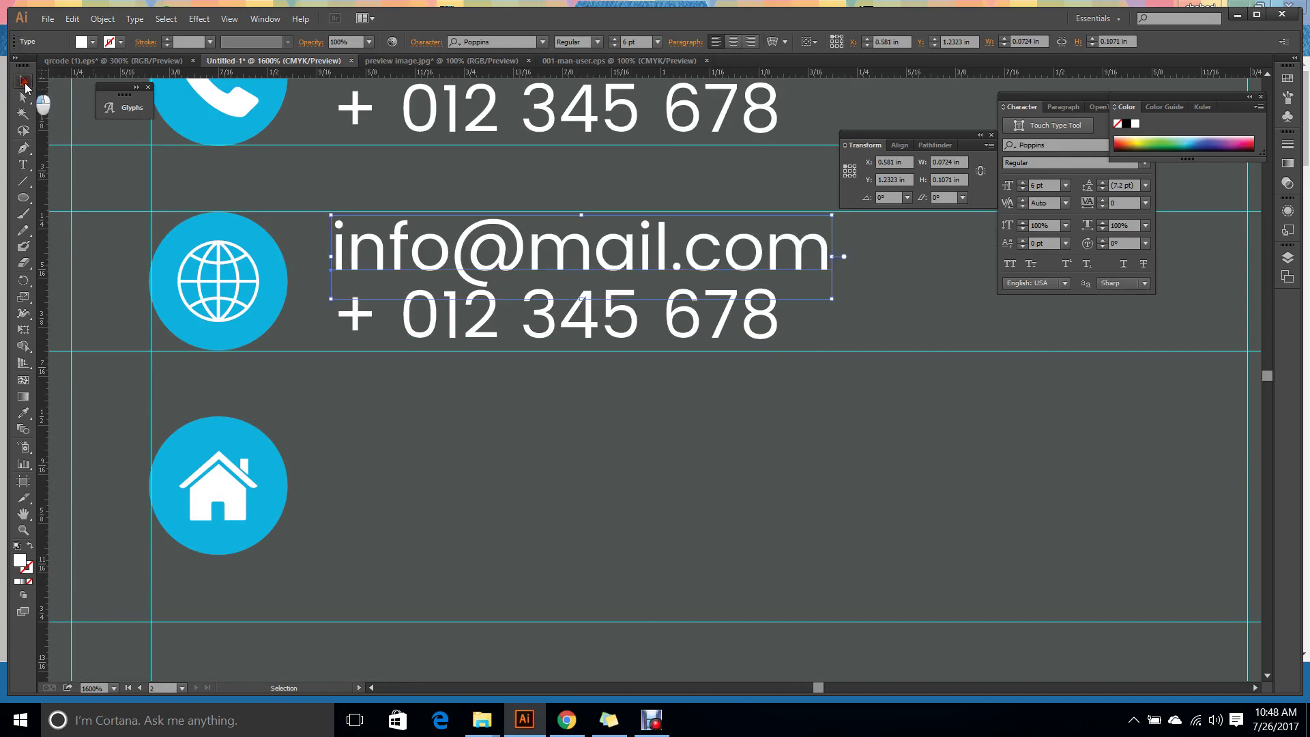
pyautogui.click(591, 325)
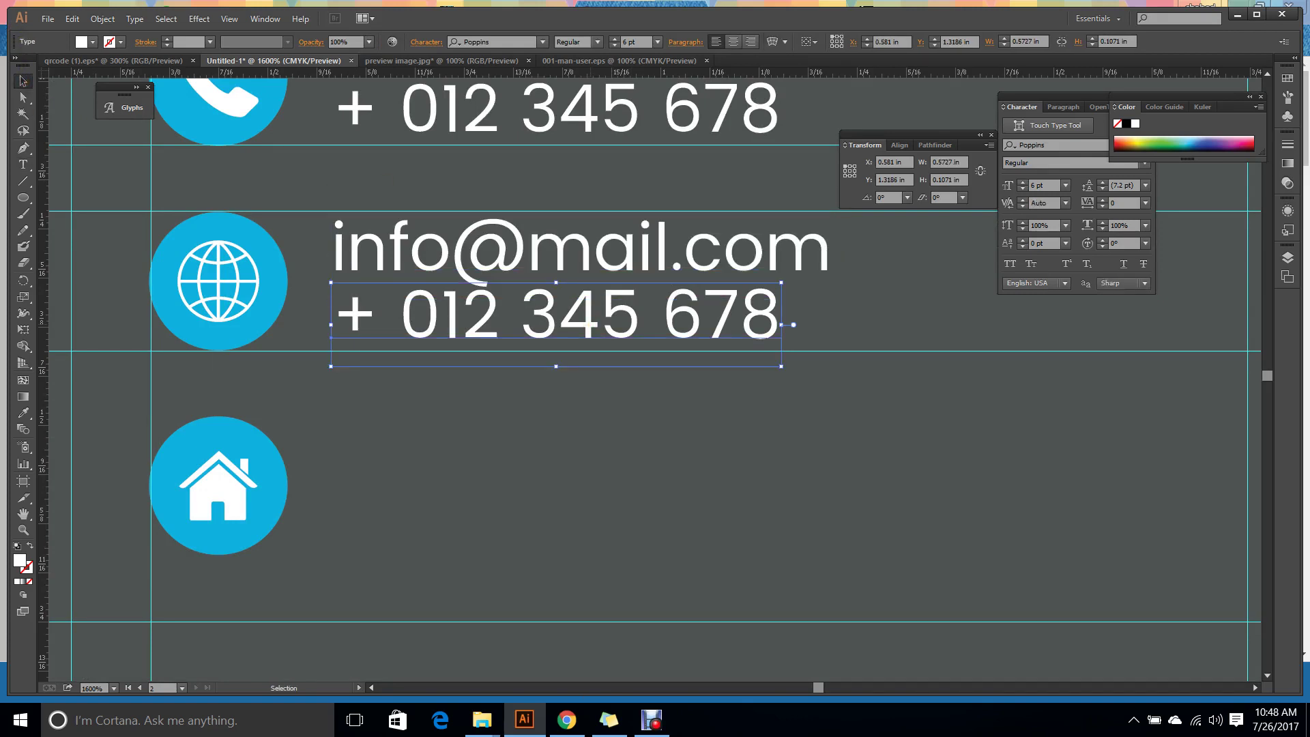
pyautogui.doubleClick(590, 321)
pyautogui.hotkey('ctrl', 'a')
pyautogui.write('www')
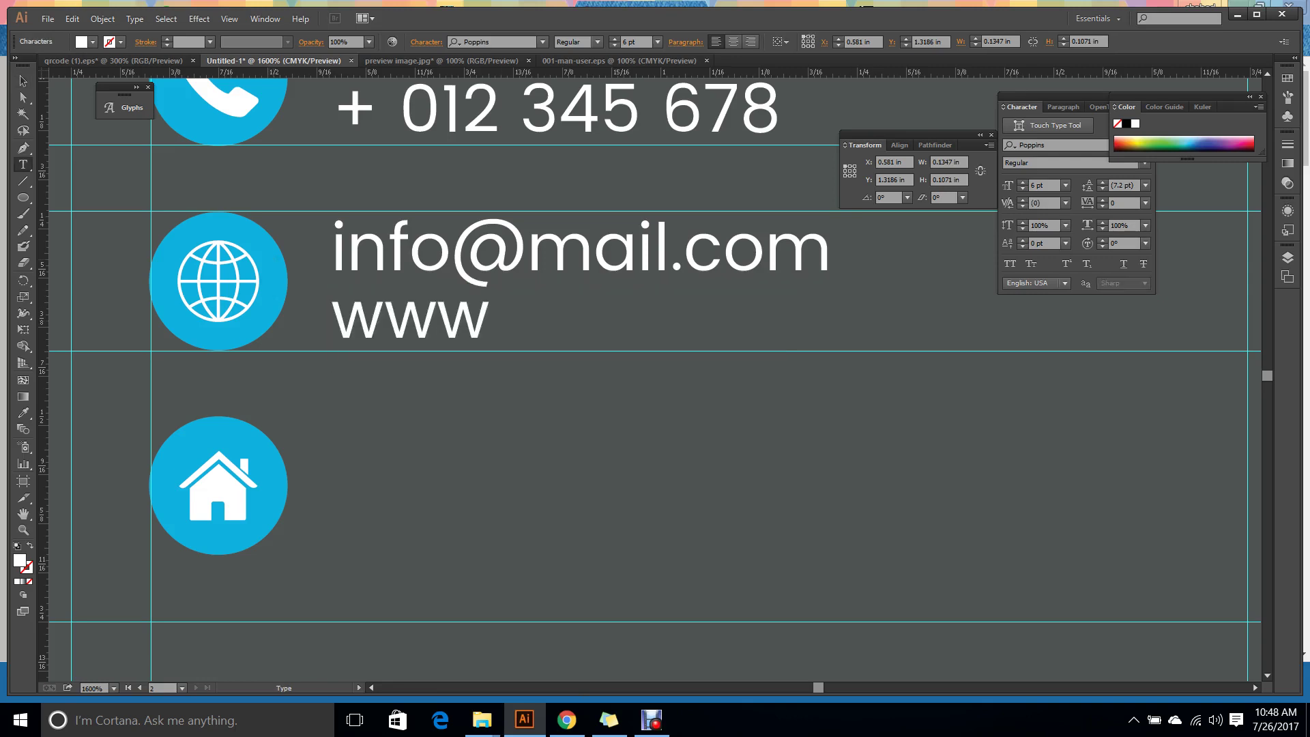
pyautogui.write('.web.')
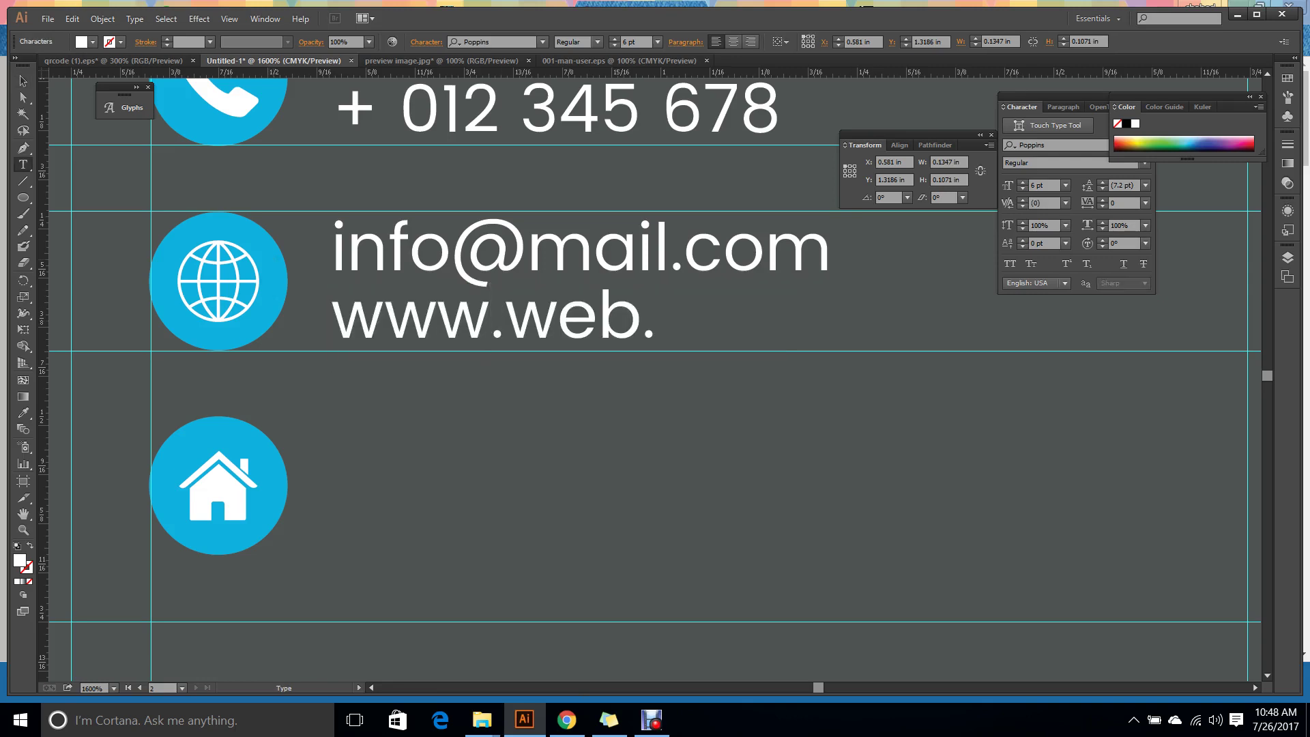
pyautogui.write('com')
pyautogui.press('Escape')
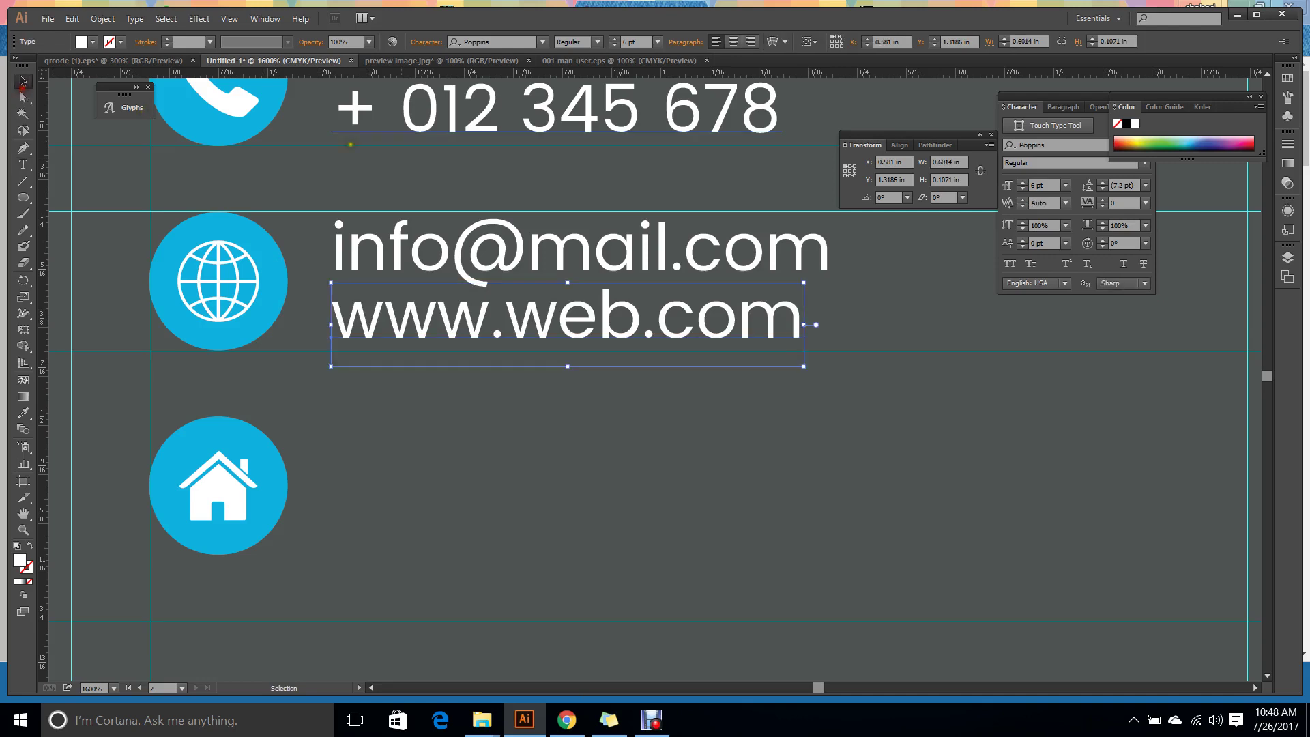
# Set the email and web lines to the Poppins Light style.
pyautogui.moveTo(685, 443); pyautogui.dragTo(583, 266)
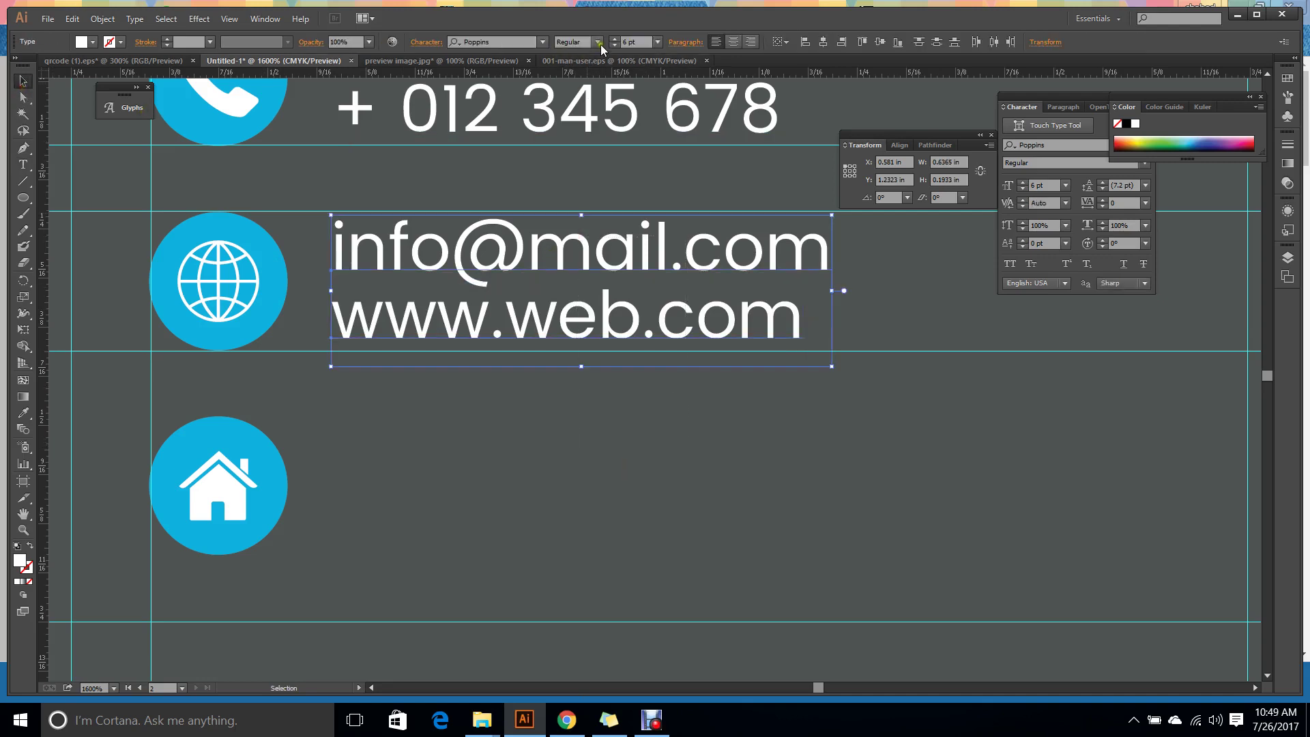
pyautogui.click(597, 42)
pyautogui.click(601, 61)
pyautogui.click(599, 481)
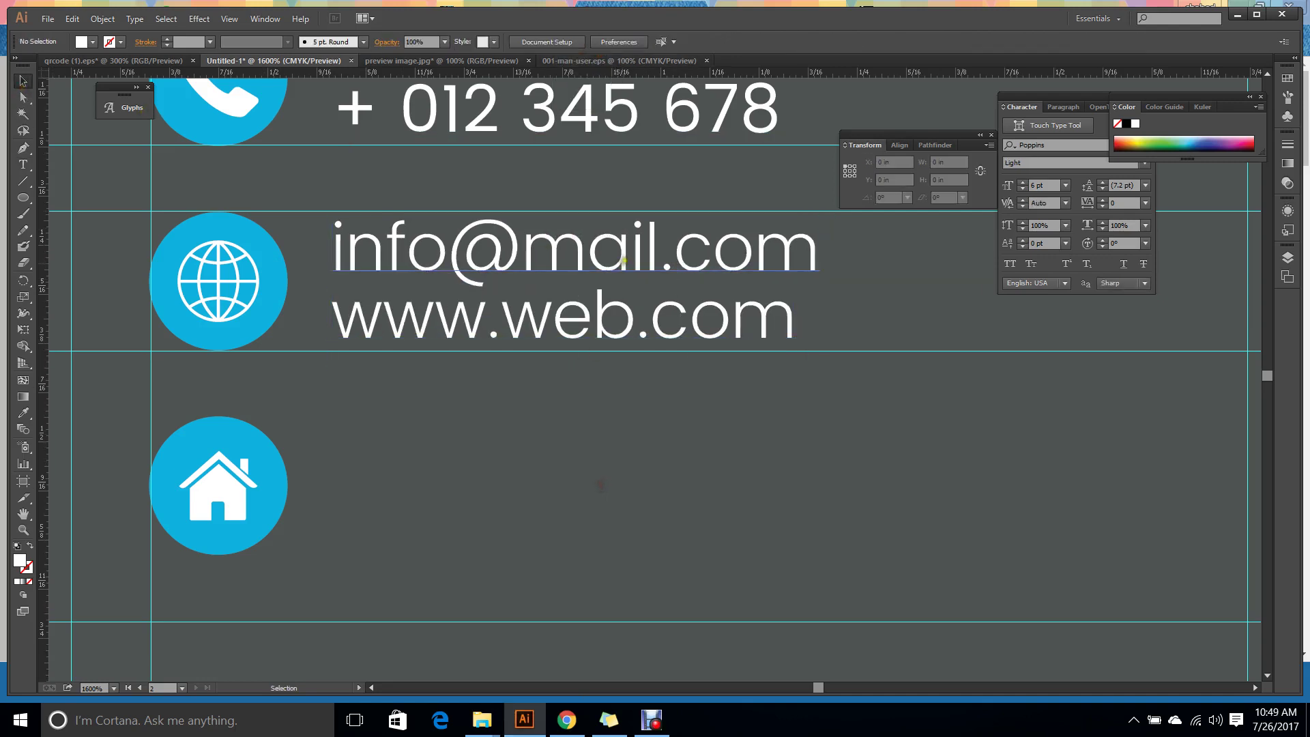
pyautogui.scroll(3, 600, 300)
# Change the two phone-number lines to the Light font style.
pyautogui.moveTo(560, 127); pyautogui.dragTo(593, 270)
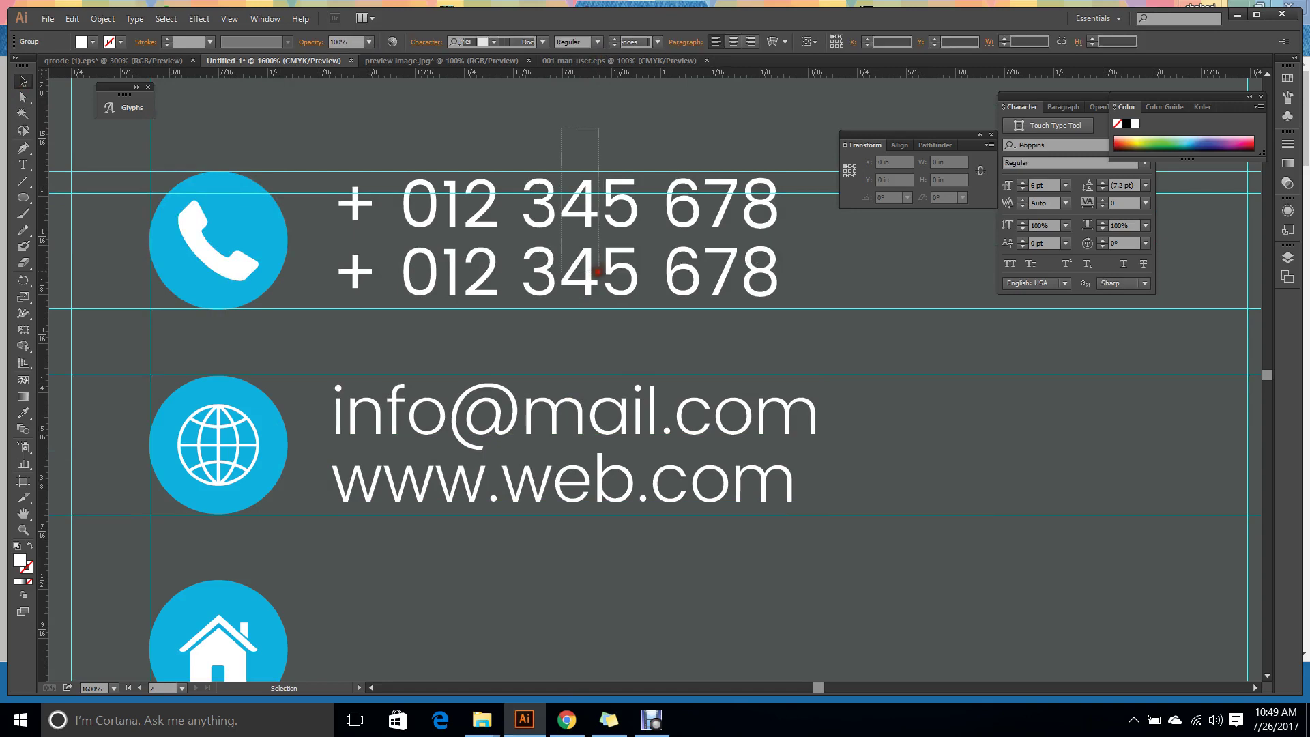
pyautogui.click(597, 42)
pyautogui.click(601, 57)
pyautogui.click(597, 345)
pyautogui.scroll(-2, 605, 227)
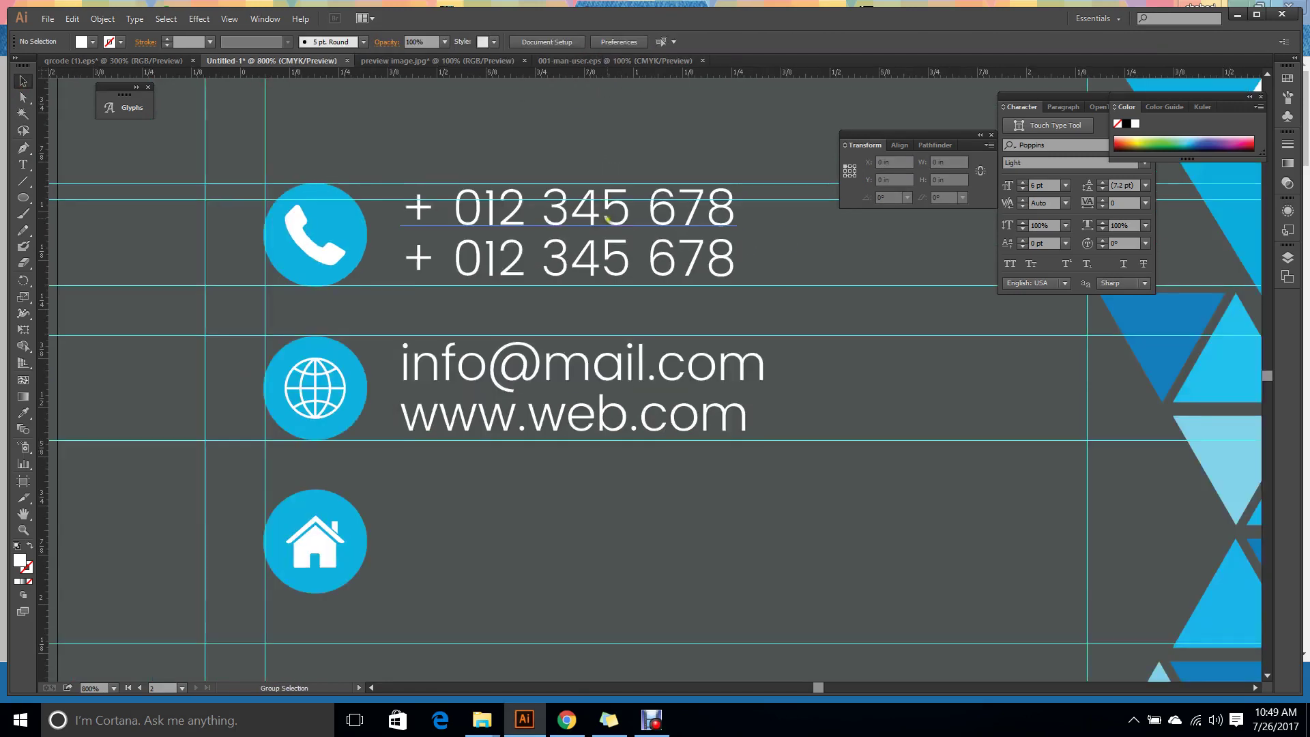
# Copy the email and web lines beside the house icon and retype the first as 'lalmatia, dhaka'.
pyautogui.moveTo(585, 310); pyautogui.dragTo(604, 451)
pyautogui.press('t')
pyautogui.moveTo(714, 414); pyautogui.dragTo(386, 410)
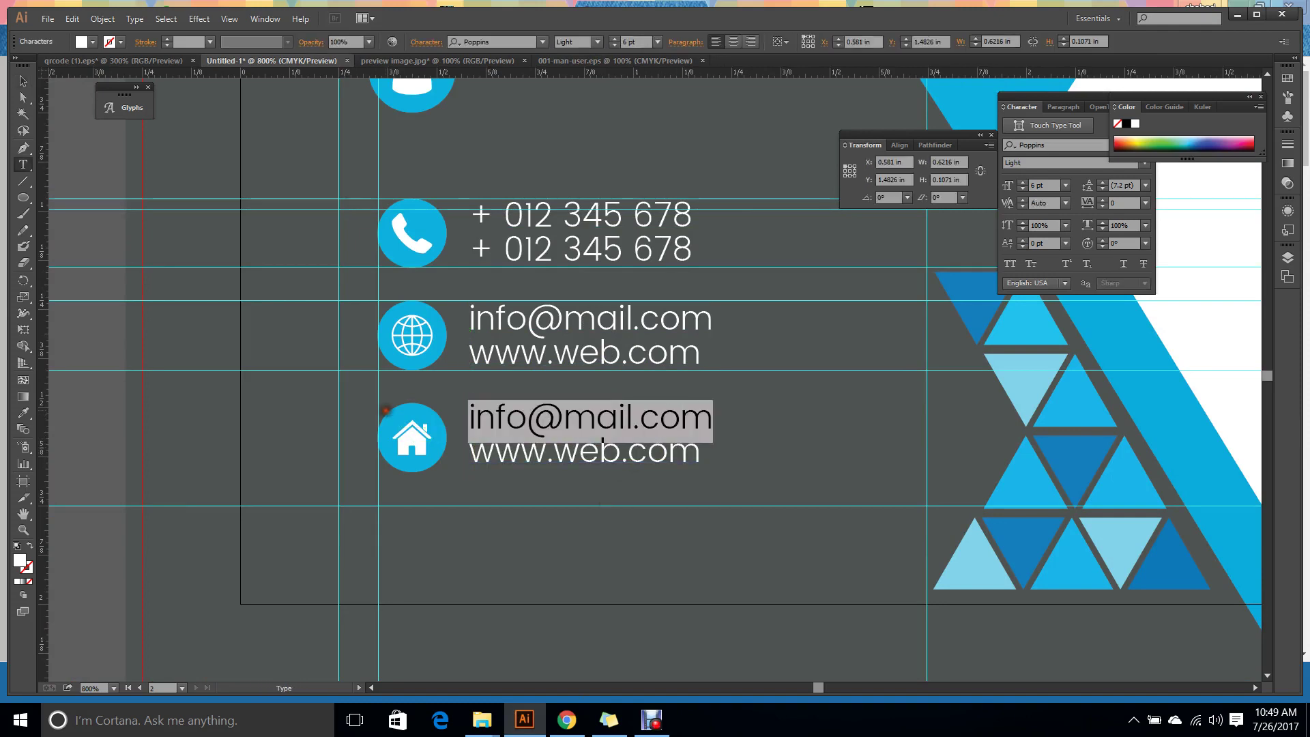
pyautogui.write('lalmat')
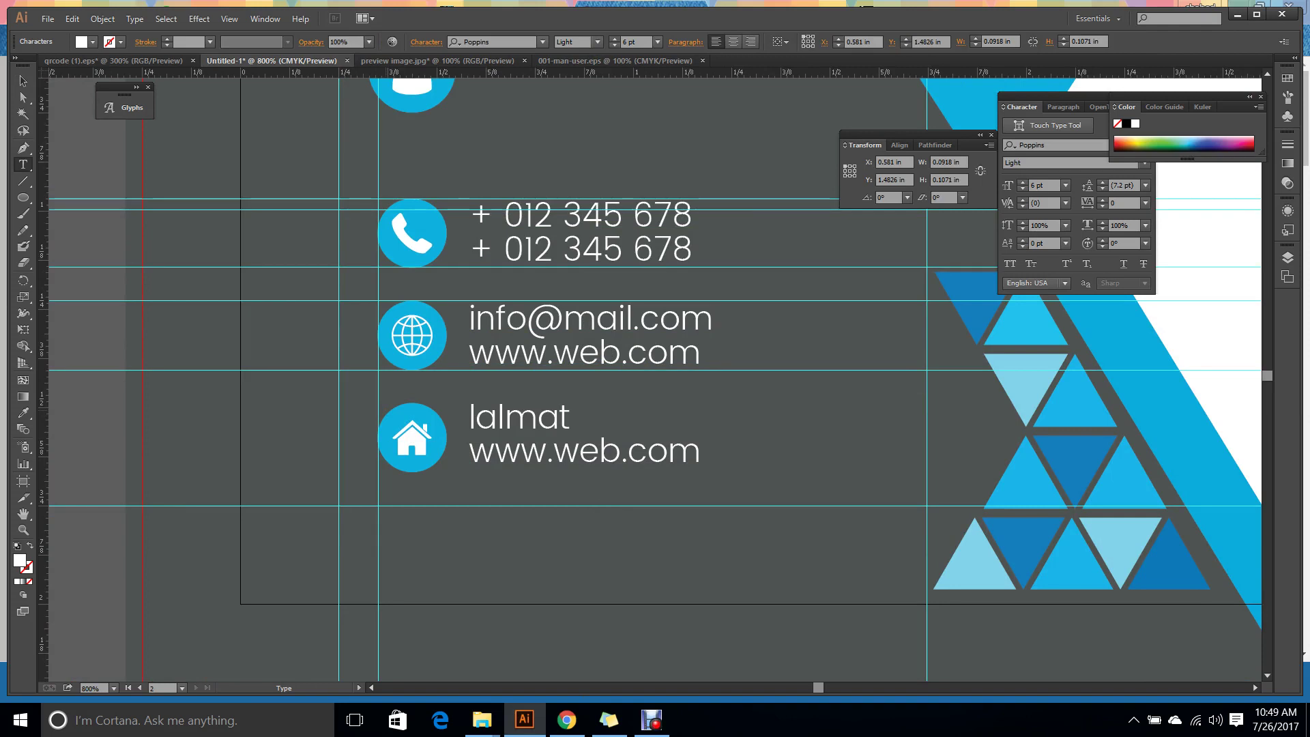
pyautogui.write('ia, dhaka')
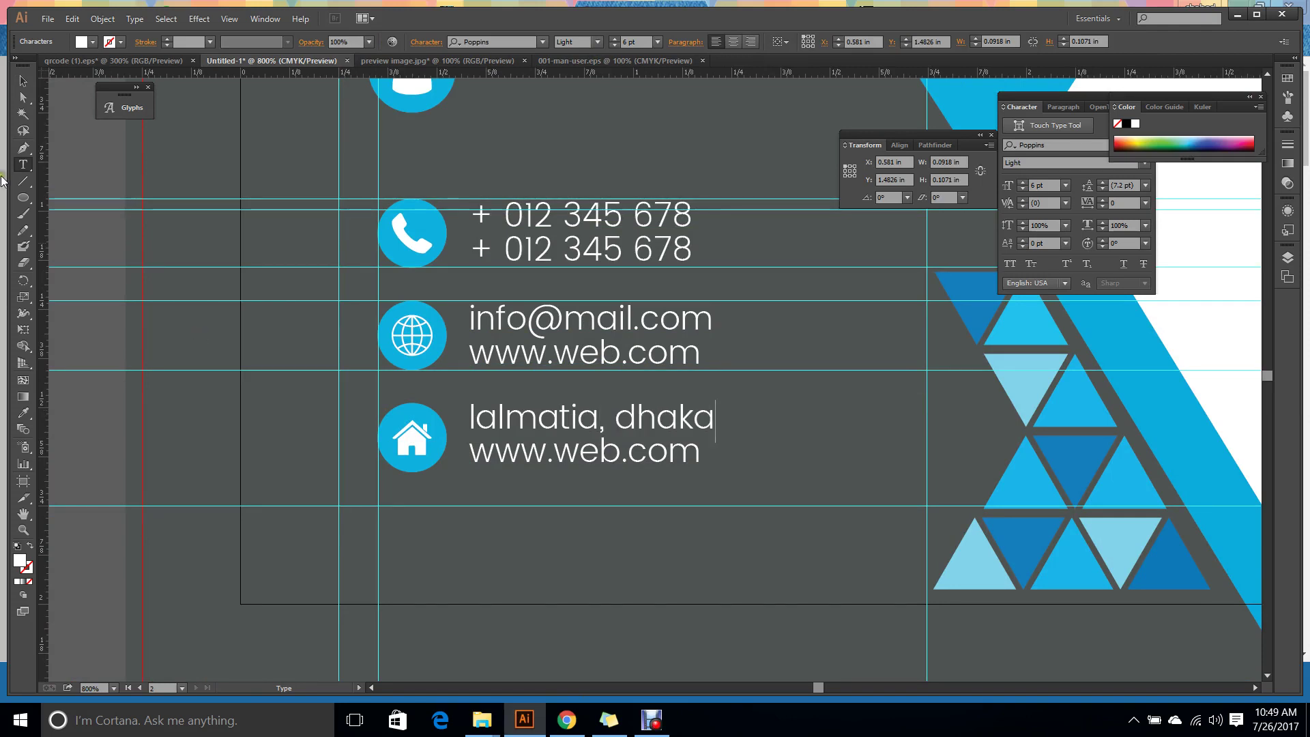
pyautogui.click(22, 81)
# Replace the second copied line's text with 'Bangladesh'.
pyautogui.click(559, 454)
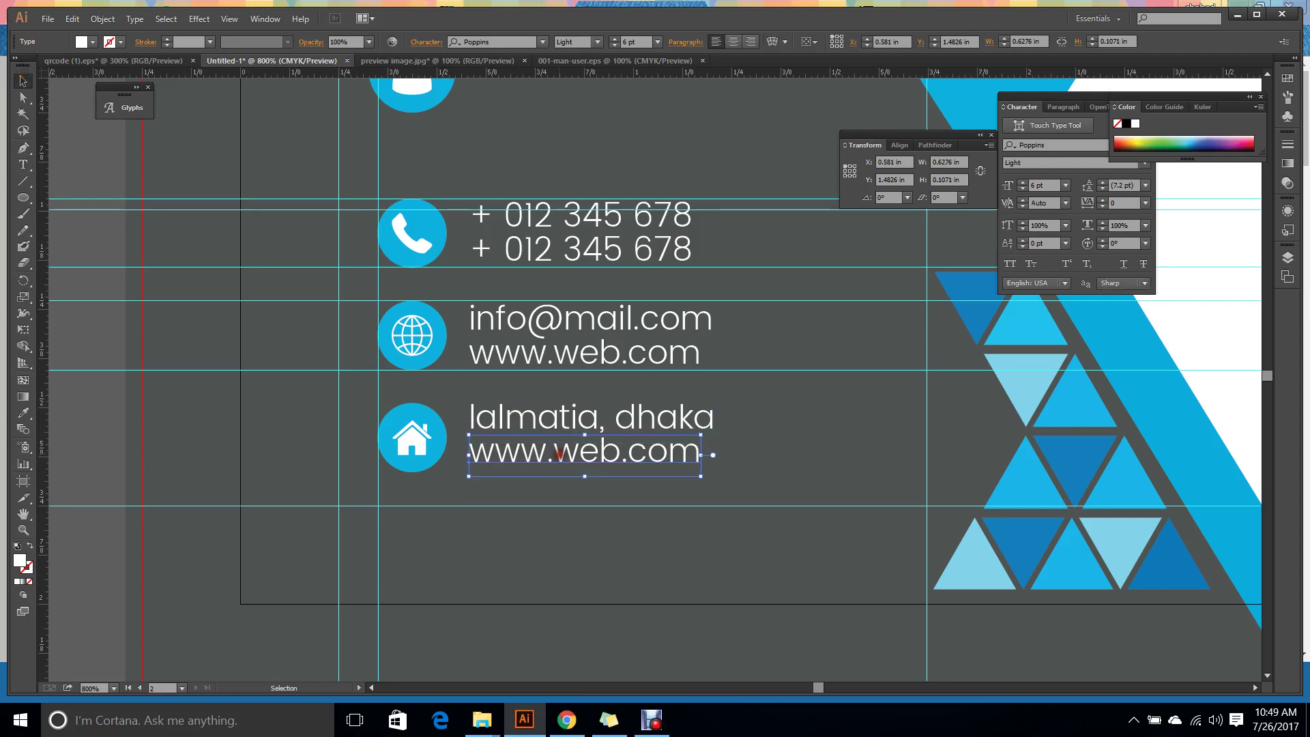
pyautogui.doubleClick(560, 453)
pyautogui.hotkey('ctrl', 'a')
pyautogui.write('Bang')
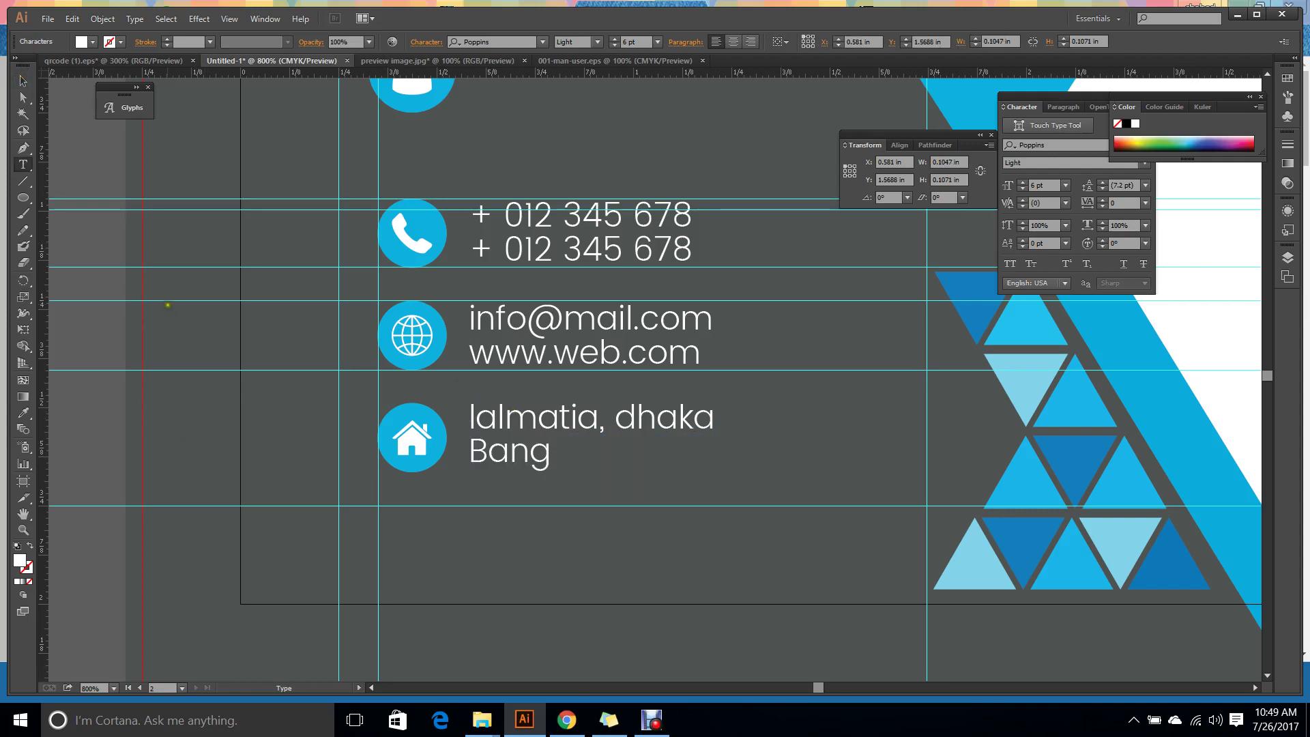
pyautogui.write('ladesh')
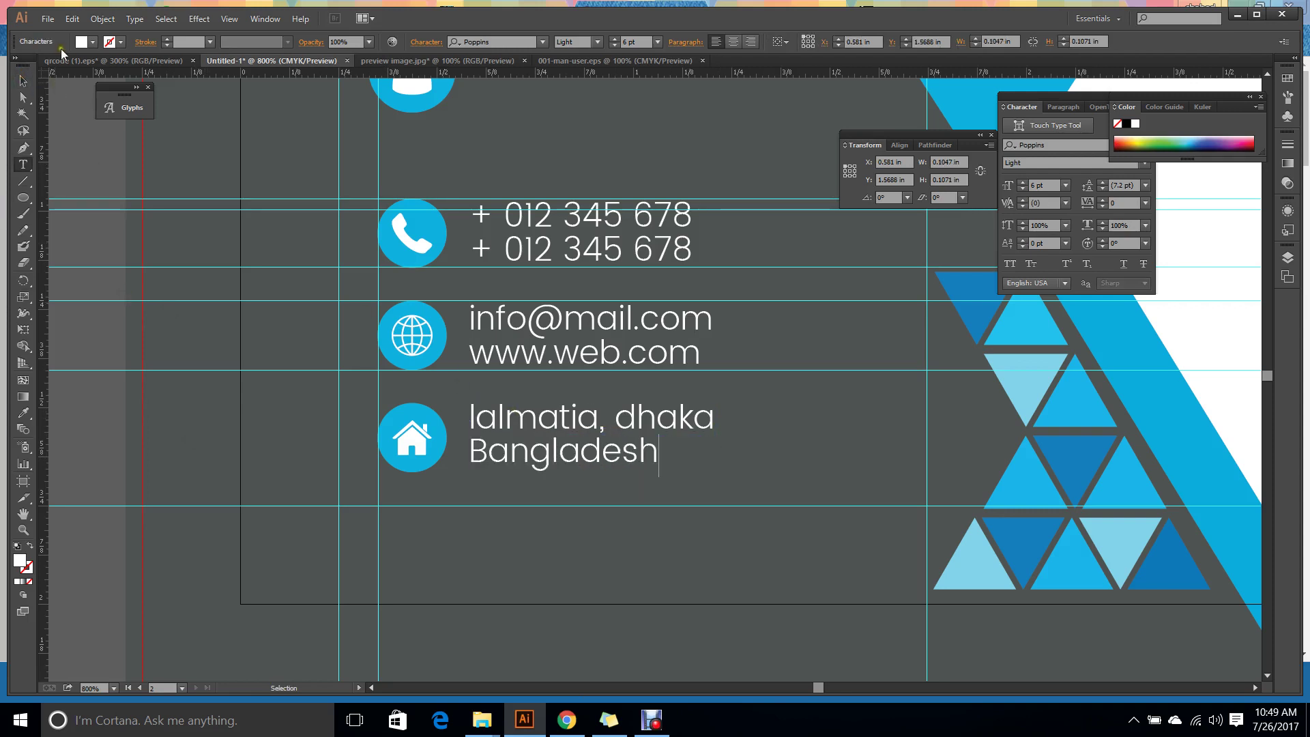
pyautogui.click(23, 80)
pyautogui.scroll(-3, 436, 348)
pyautogui.scroll(-2, 436, 348)
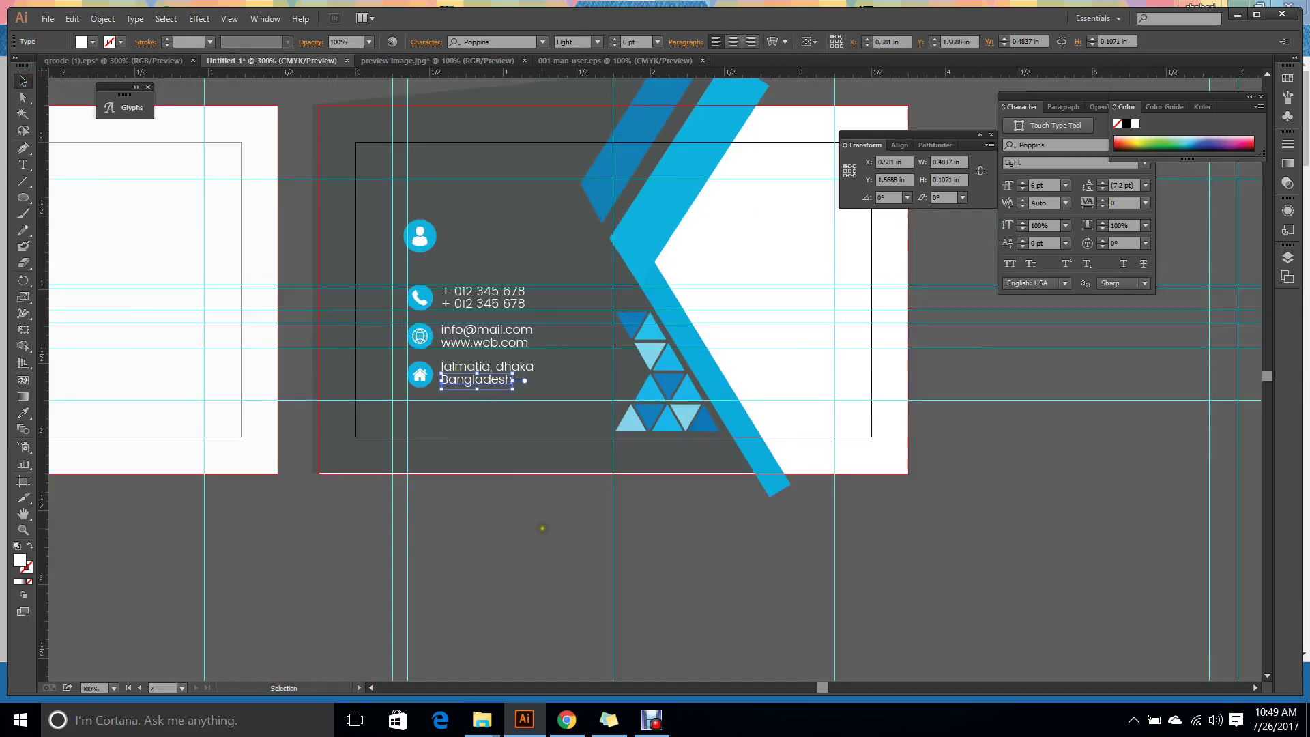
# Nudge the whole contact block of icons and text lines into a new position.
pyautogui.click(542, 529)
pyautogui.moveTo(501, 412); pyautogui.dragTo(396, 199)
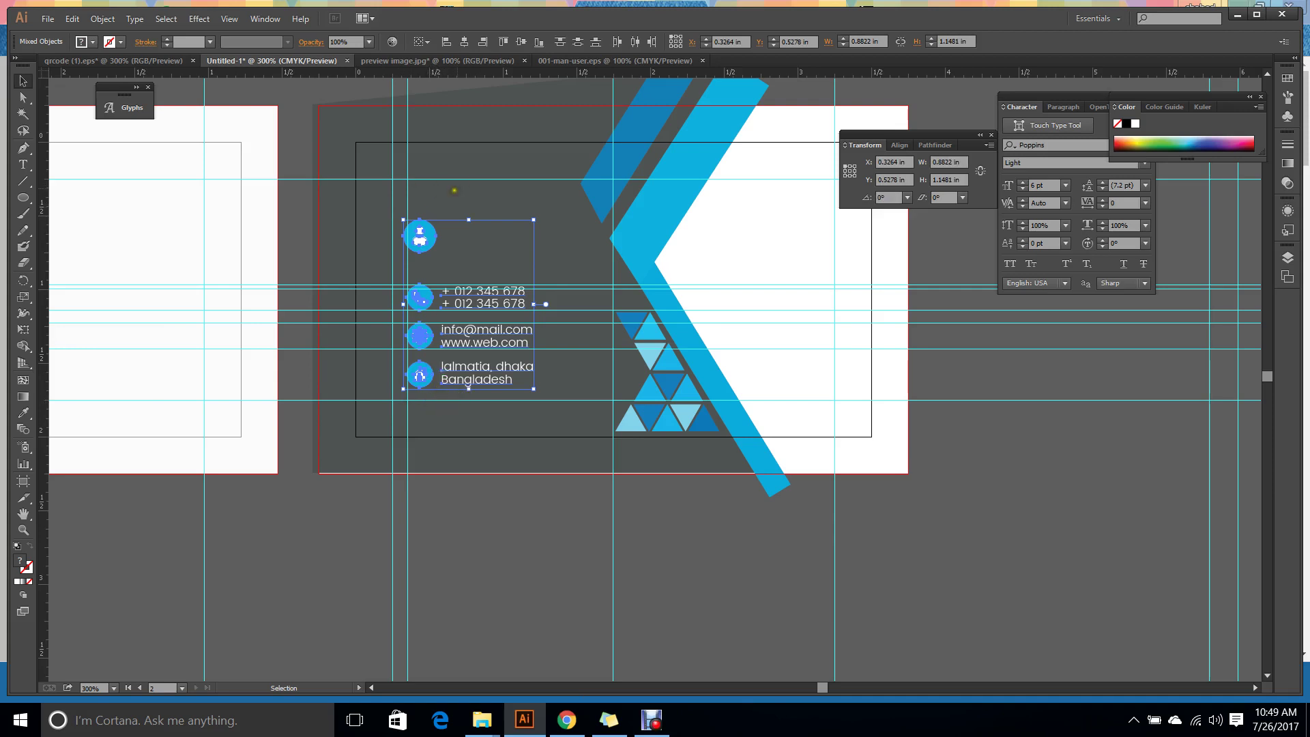
pyautogui.press('Up')
pyautogui.press('Up')
pyautogui.press('Up')
pyautogui.press('Up')
pyautogui.press('Up')
pyautogui.press('Up')
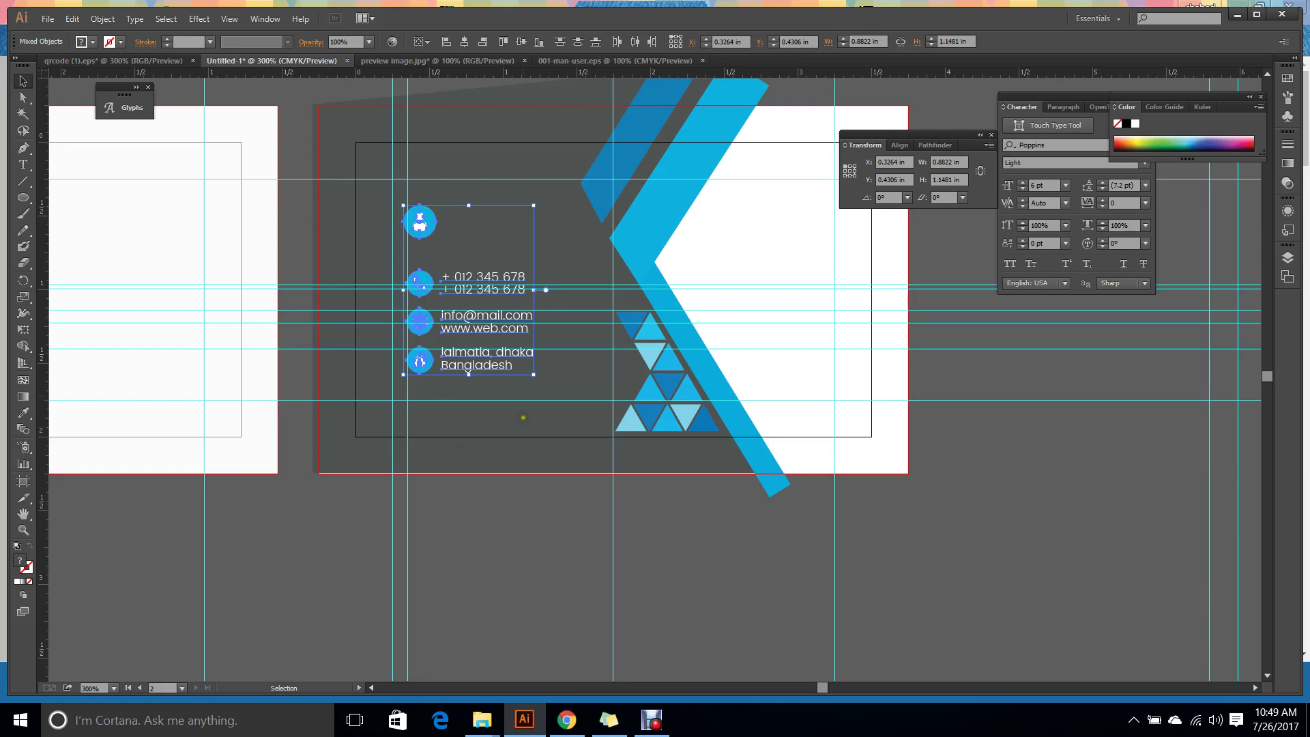
pyautogui.click(420, 588)
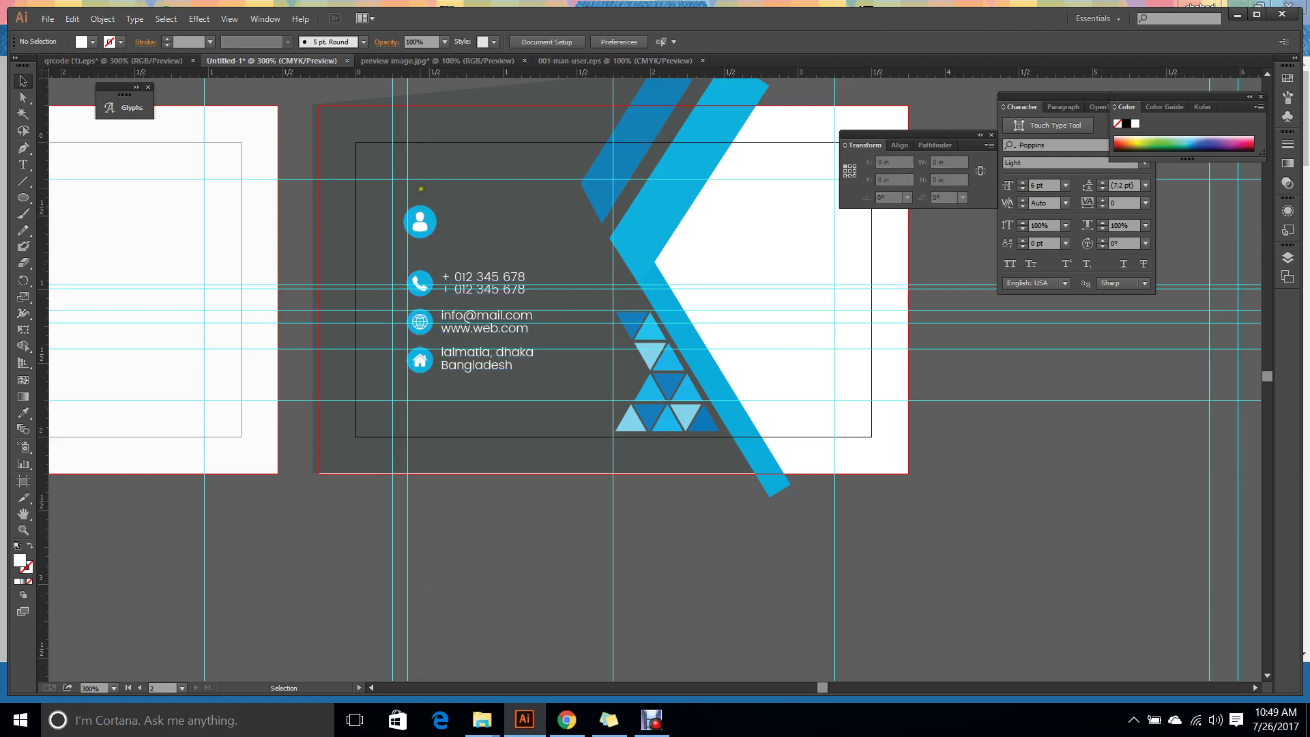
# Undo a stray Direct Selection drag to restore the address lines beside the home icon.
pyautogui.press('a')
pyautogui.moveTo(513, 233); pyautogui.dragTo(513, 248)
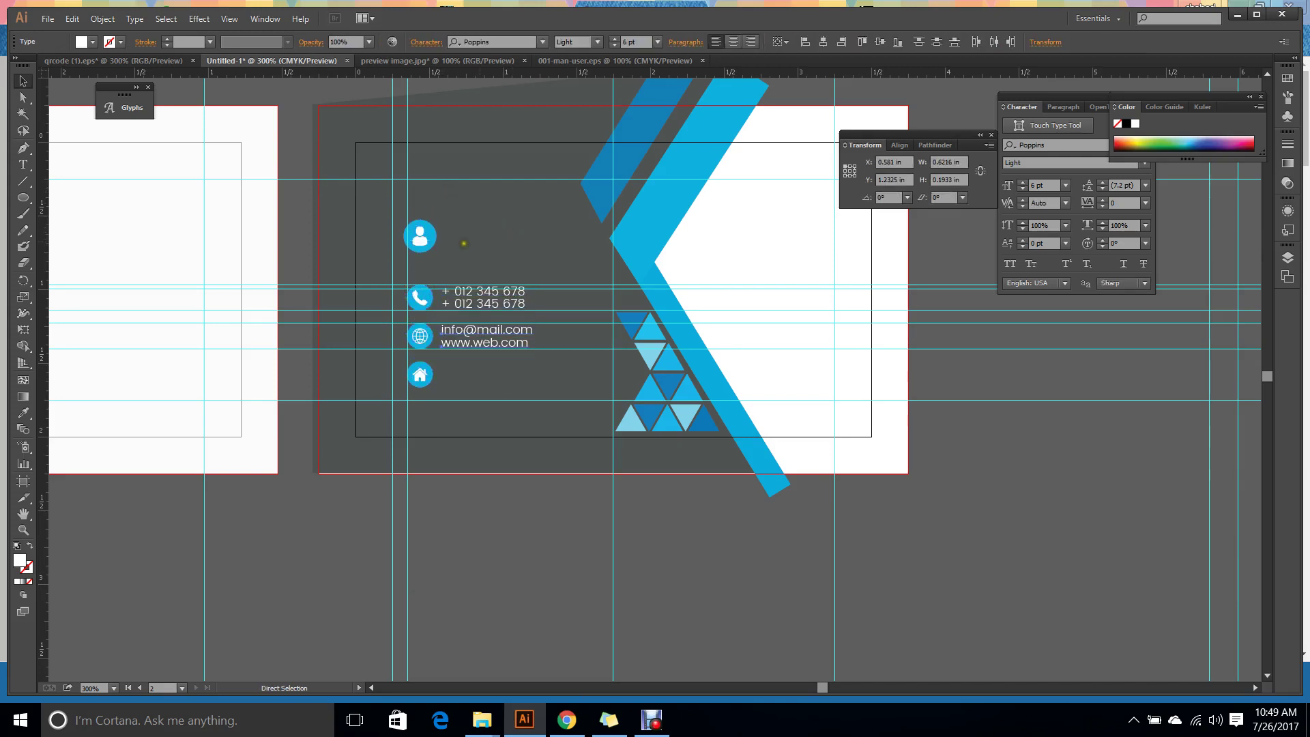
pyautogui.hotkey('ctrl', 'z')
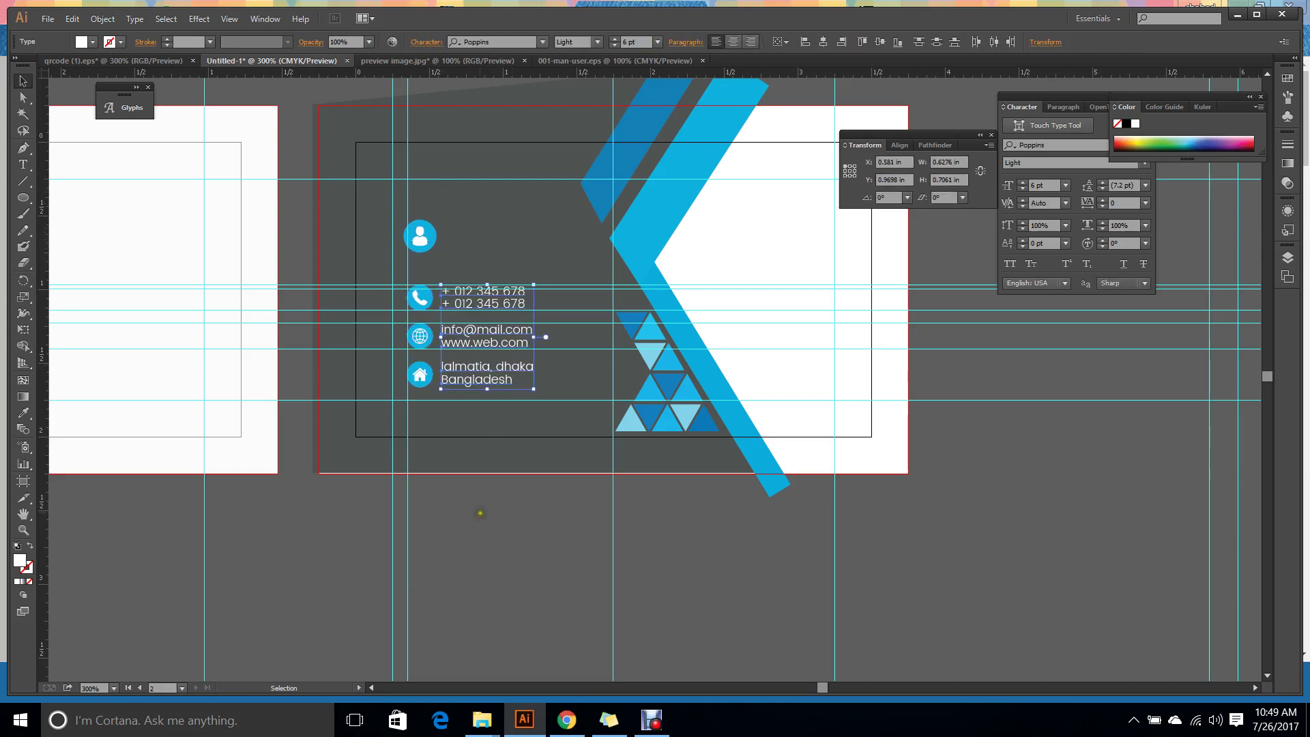
pyautogui.click(500, 524)
# Zoom out to compare with the reference mockup, then zoom in on the second card.
pyautogui.hotkey('ctrl', '-')
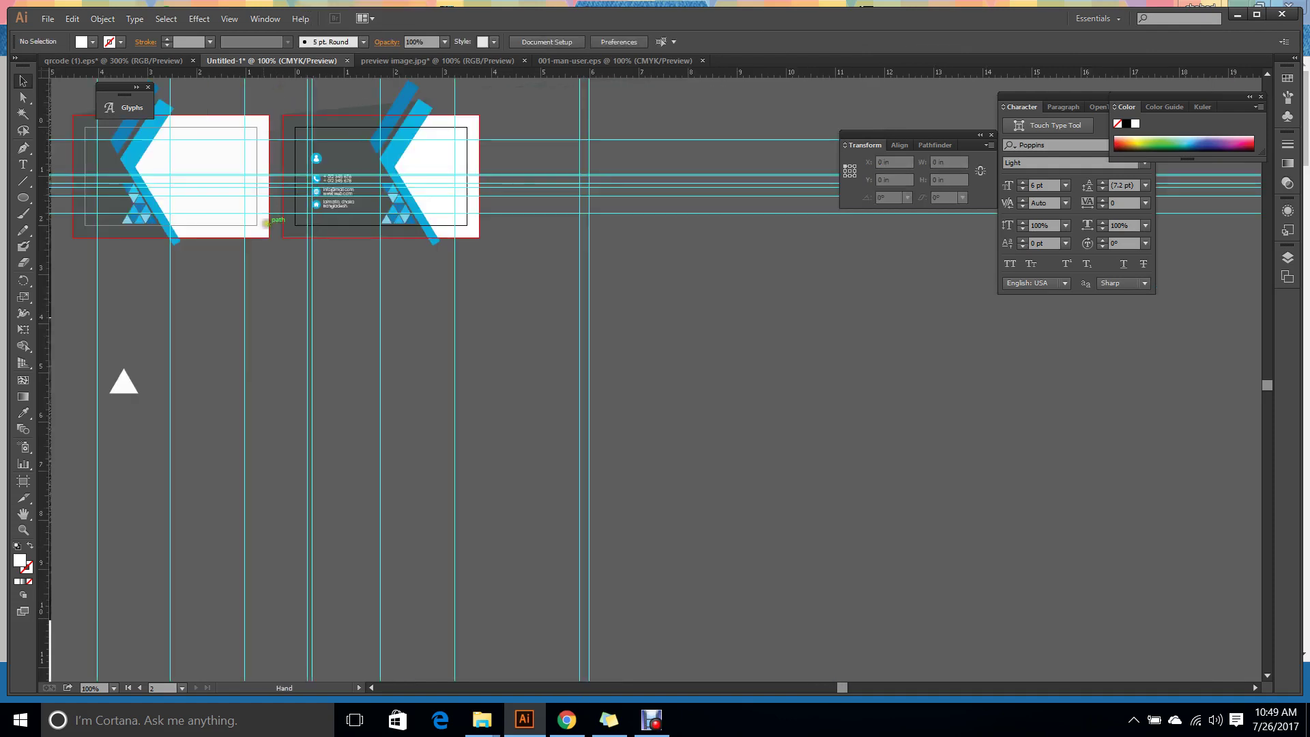
pyautogui.moveTo(298, 207); pyautogui.dragTo(546, 431)
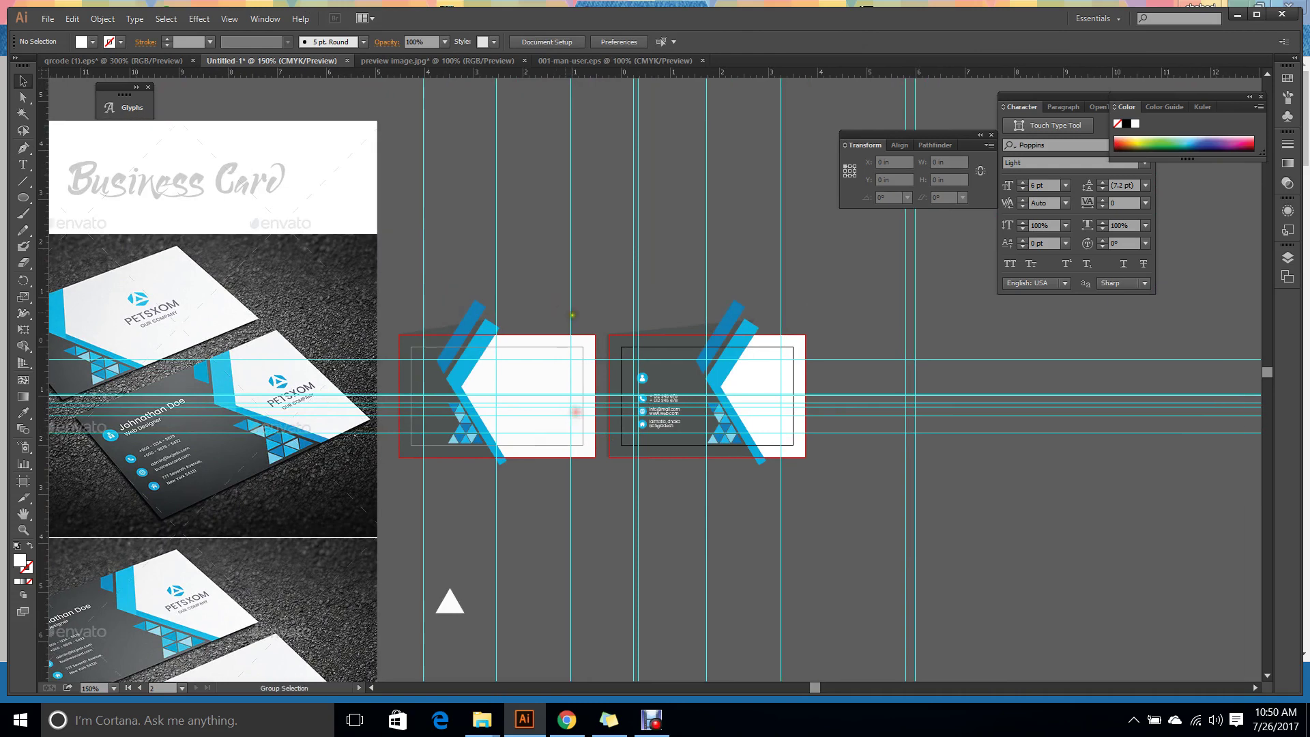
pyautogui.hotkey('ctrl', '+')
pyautogui.hotkey('ctrl', '+')
pyautogui.hotkey('ctrl', '+')
pyautogui.hotkey('ctrl', '+')
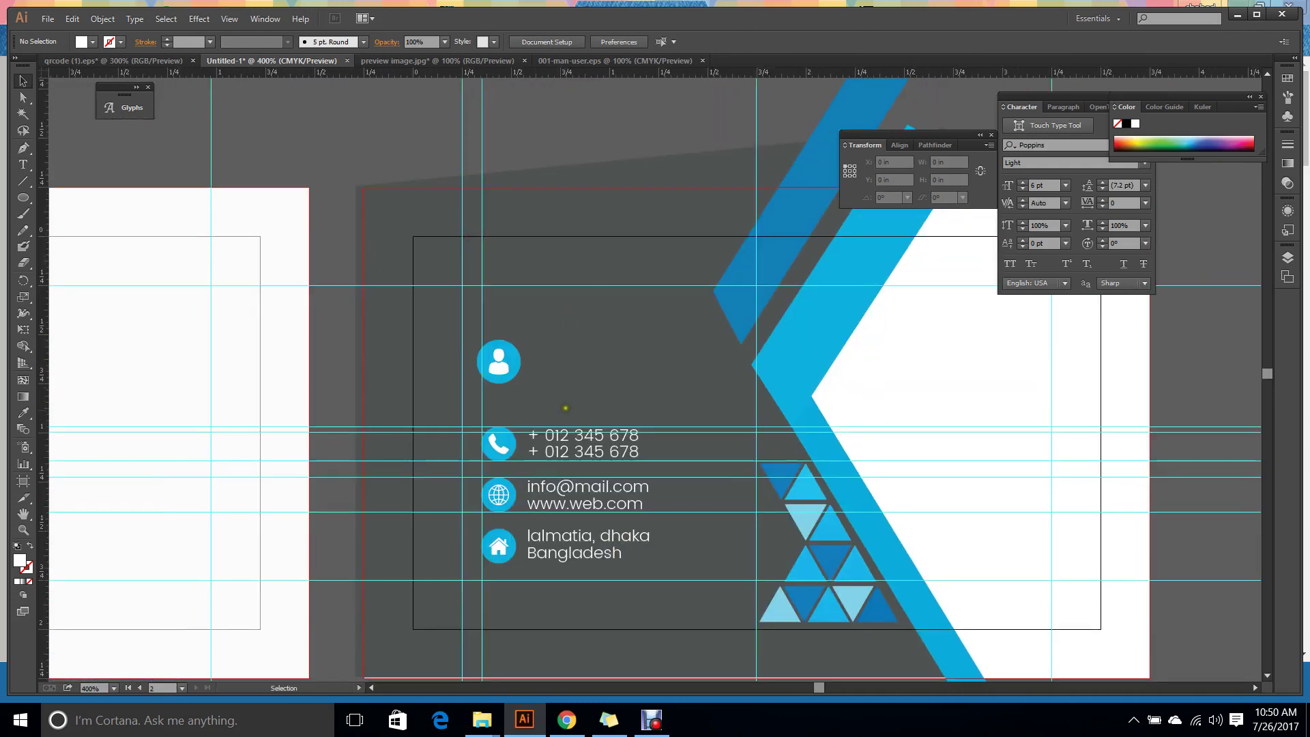
# Copy the phone lines up beside the person icon and ungroup the copy.
pyautogui.click(572, 429)
pyautogui.moveTo(573, 432); pyautogui.dragTo(579, 353)
pyautogui.doubleClick(579, 353)
pyautogui.press('Escape')
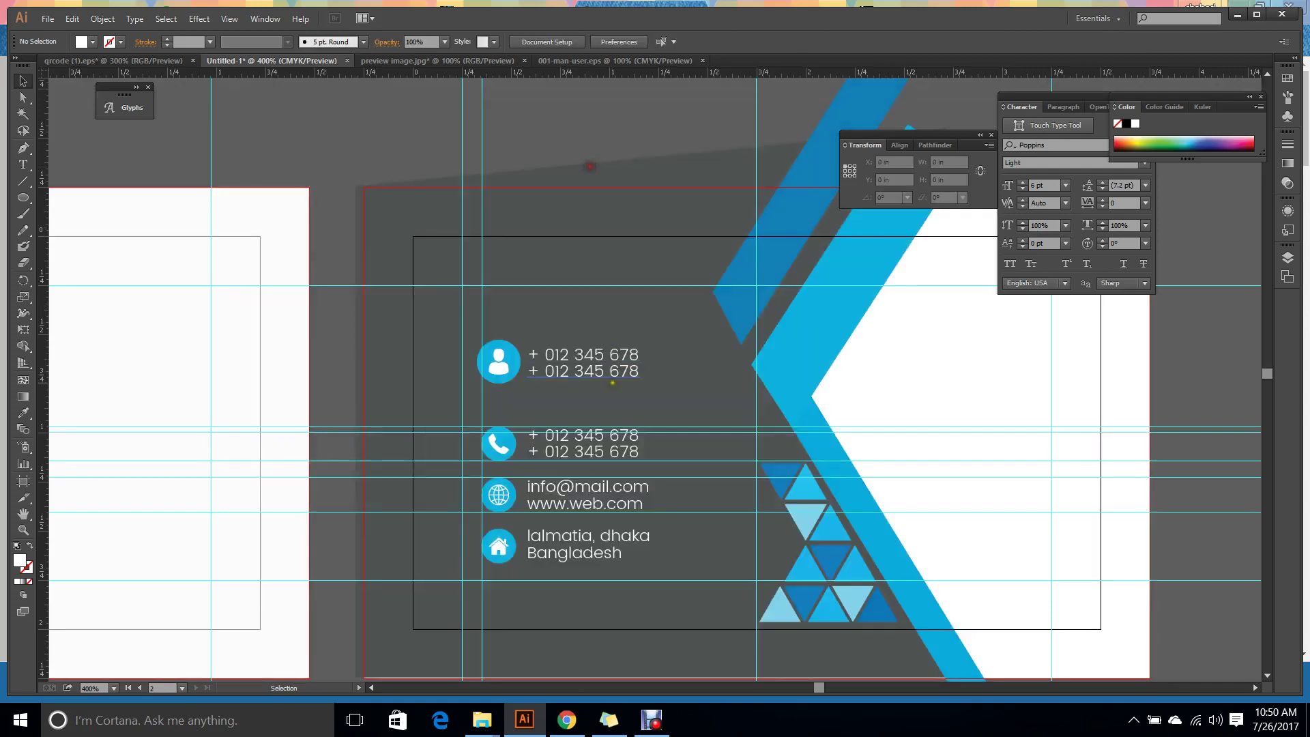
pyautogui.click(614, 365)
pyautogui.rightClick(611, 381)
pyautogui.click(653, 465)
# Retype the copied lines as the cardholder's name and the Graphic Designer title.
pyautogui.doubleClick(639, 354)
pyautogui.moveTo(639, 355); pyautogui.dragTo(527, 359)
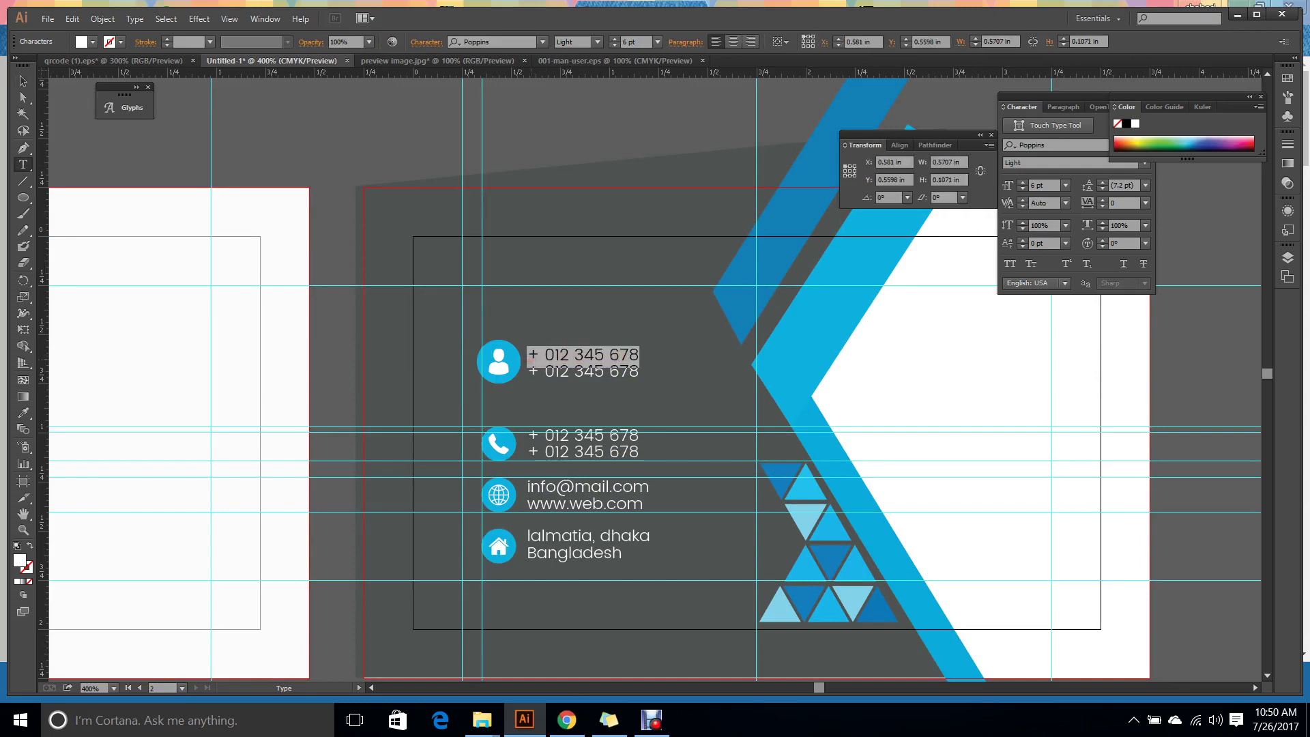
pyautogui.write('Jonatha')
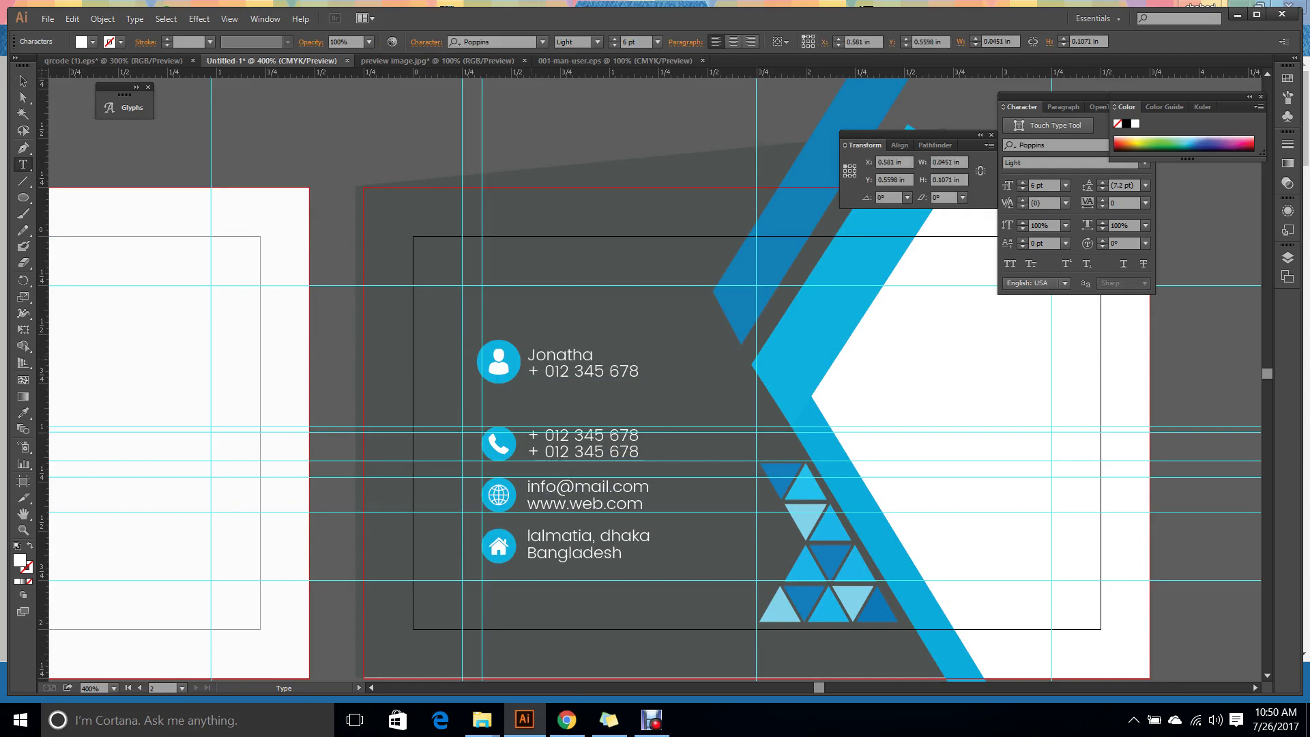
pyautogui.write('n DOe')
pyautogui.press('Escape')
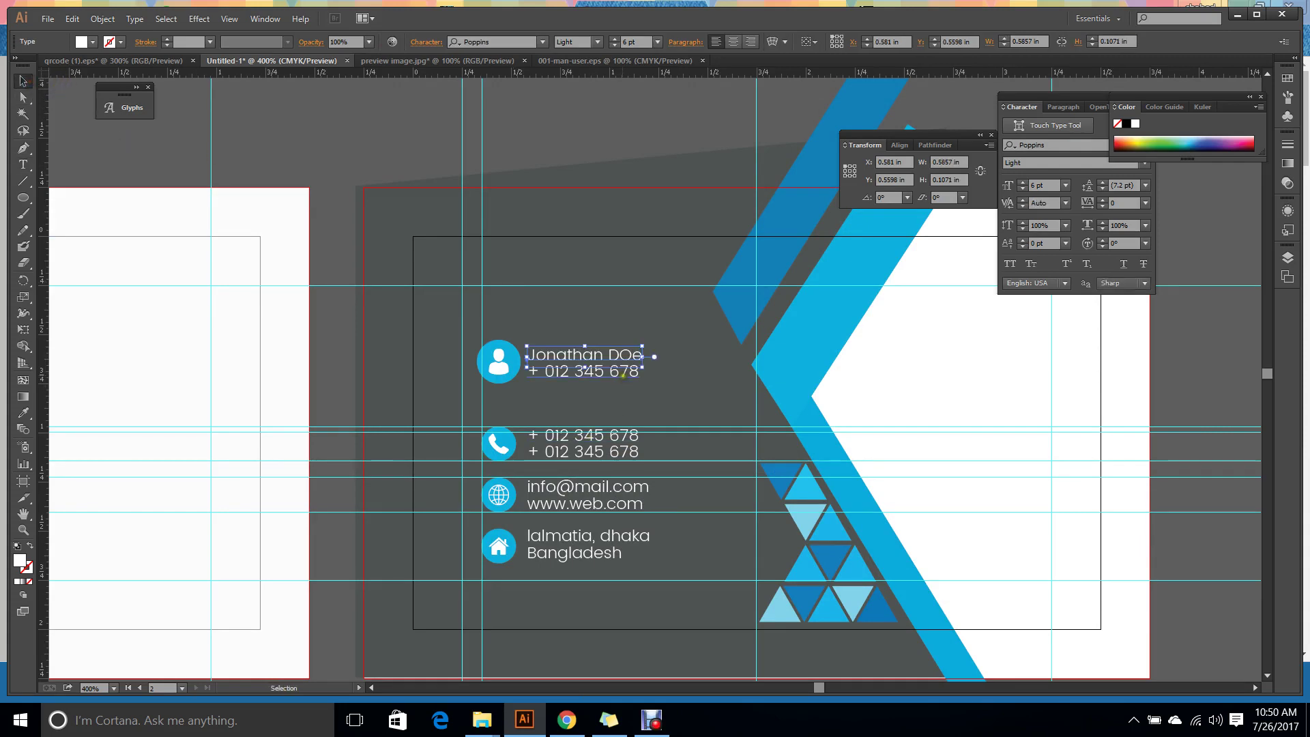
pyautogui.click(622, 376)
pyautogui.moveTo(644, 376); pyautogui.dragTo(526, 374)
pyautogui.write('G')
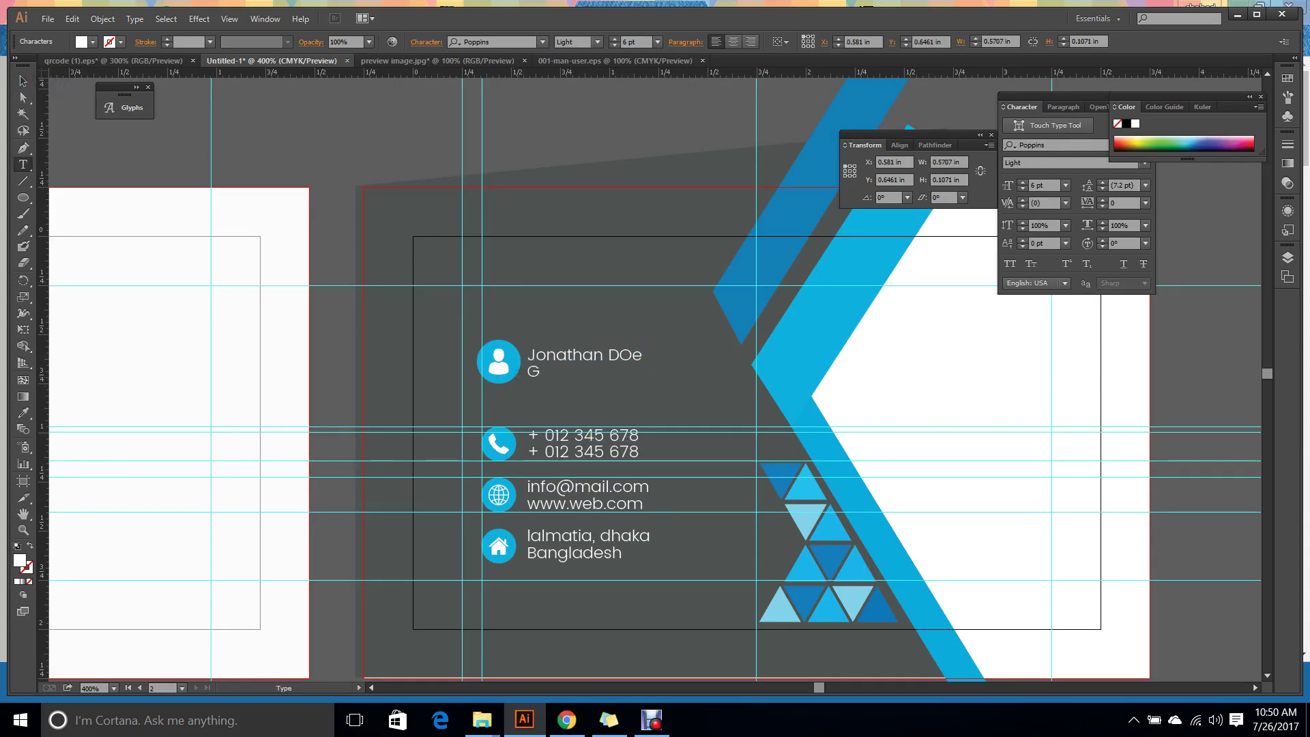
pyautogui.write('raphic Designer')
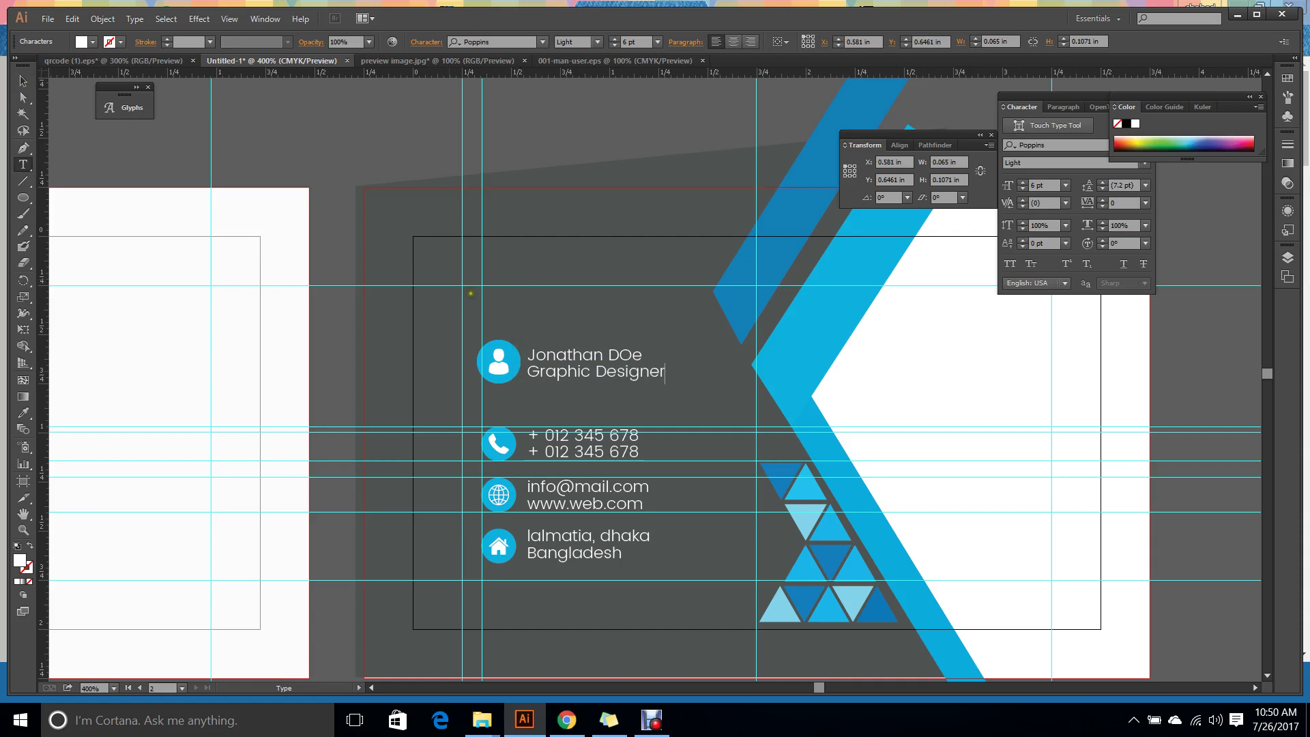
pyautogui.press('Escape')
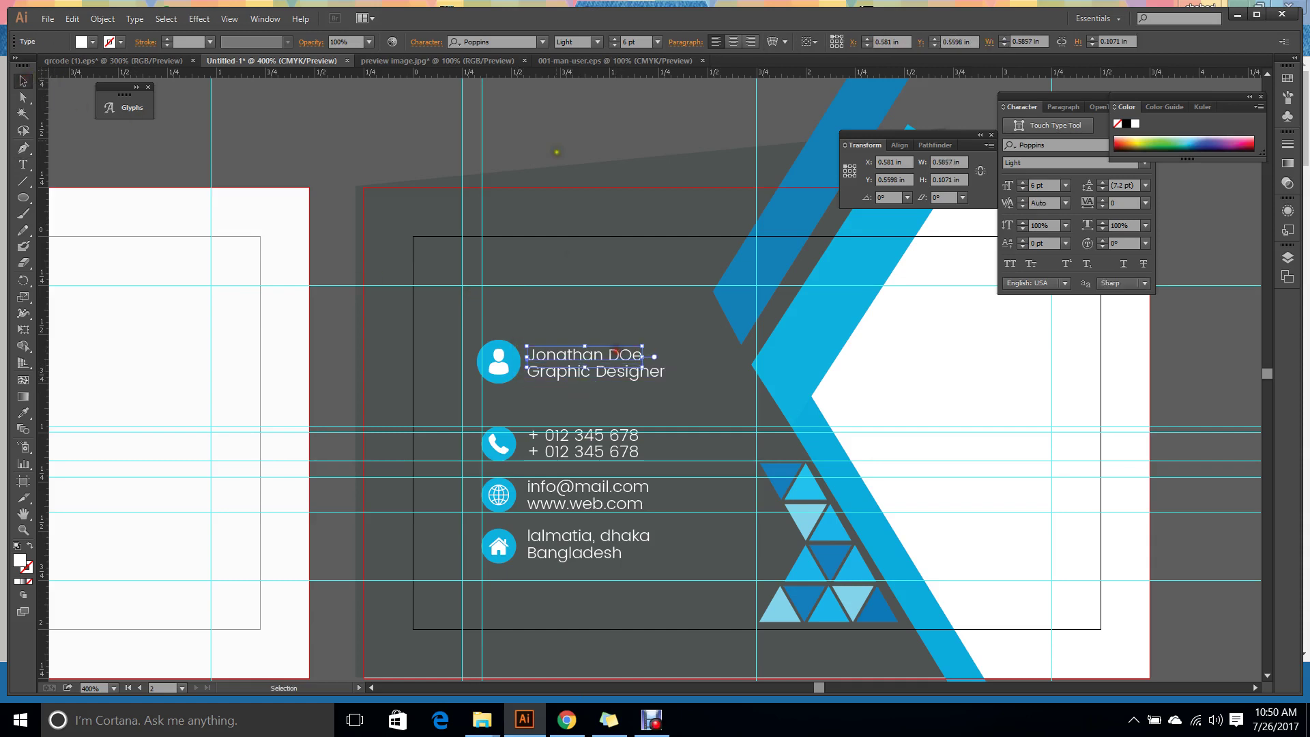
# Make the name line Poppins Bold at 8 pt.
pyautogui.click(598, 41)
pyautogui.click(596, 101)
pyautogui.click(585, 114)
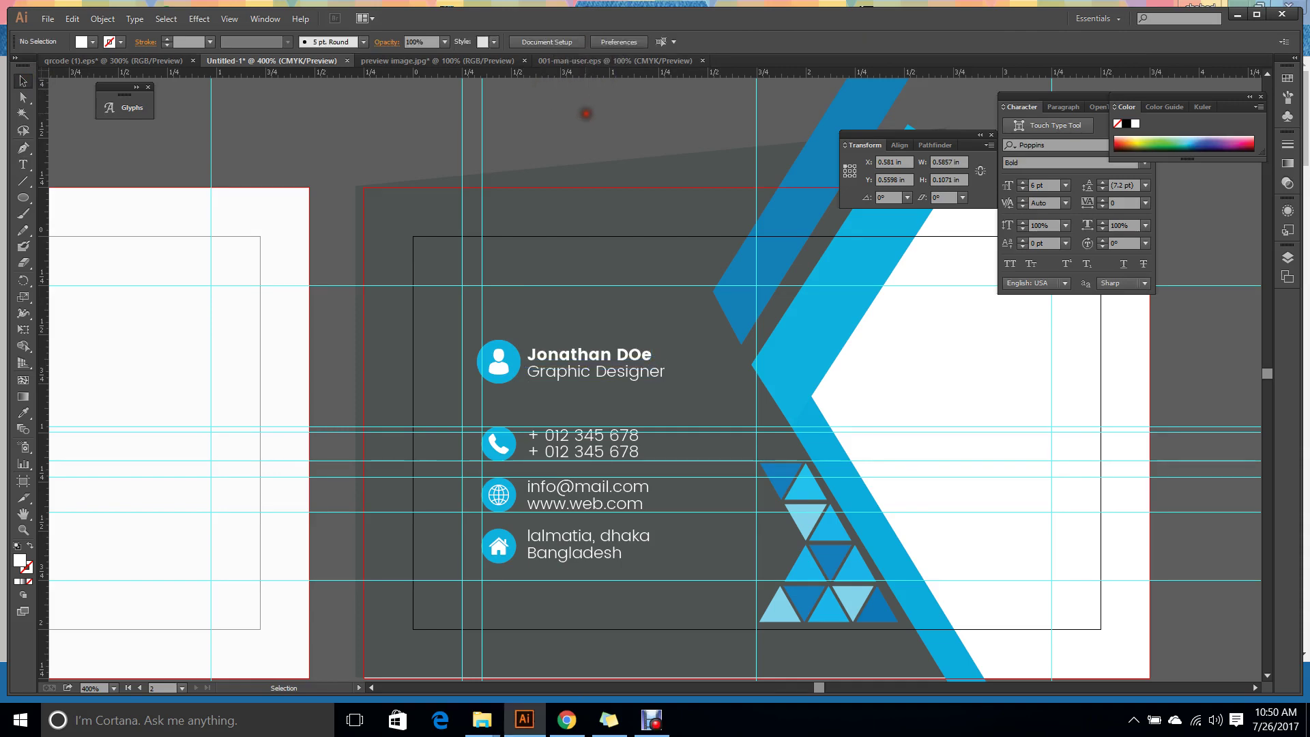
pyautogui.hotkey('ctrl', '-')
pyautogui.hotkey('ctrl', '-')
pyautogui.hotkey('ctrl', '-')
pyautogui.moveTo(353, 247); pyautogui.dragTo(688, 353)
pyautogui.hotkey('ctrl', '+')
pyautogui.hotkey('ctrl', '+')
pyautogui.hotkey('ctrl', '+')
pyautogui.hotkey('ctrl', '+')
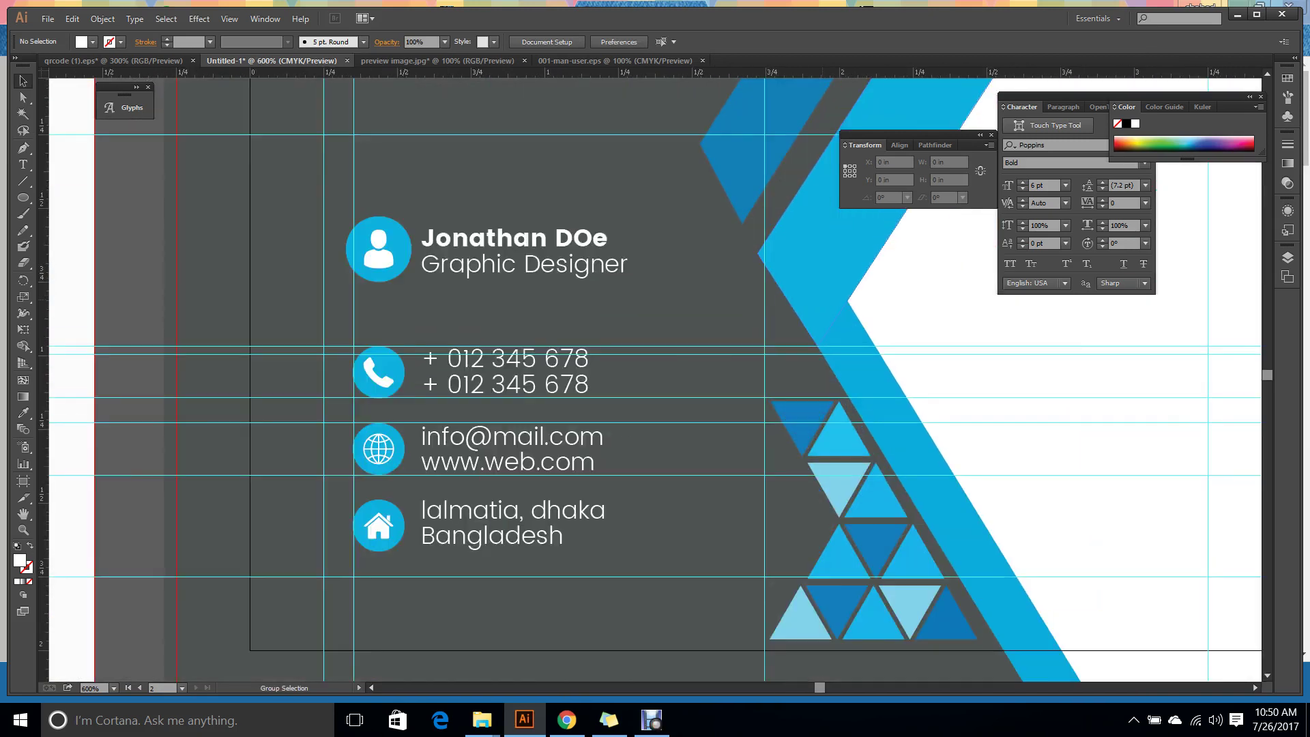
pyautogui.click(590, 246)
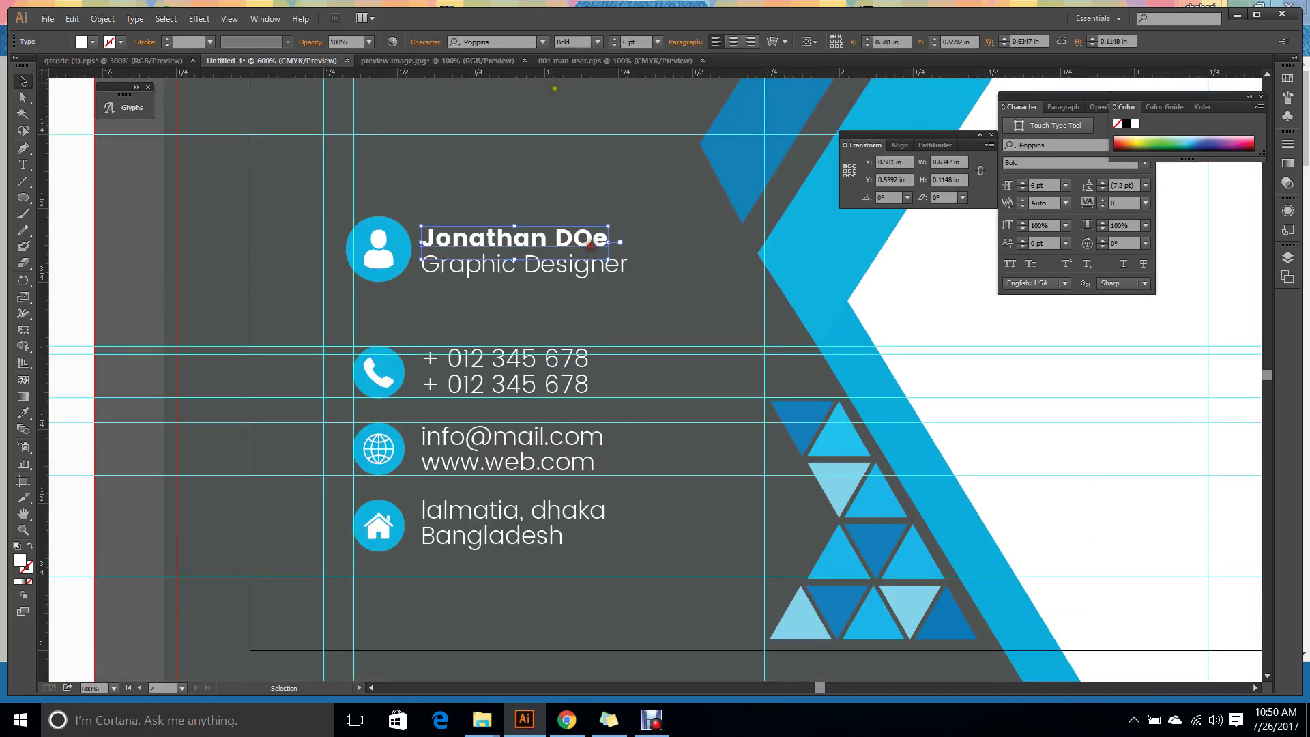
pyautogui.click(615, 38)
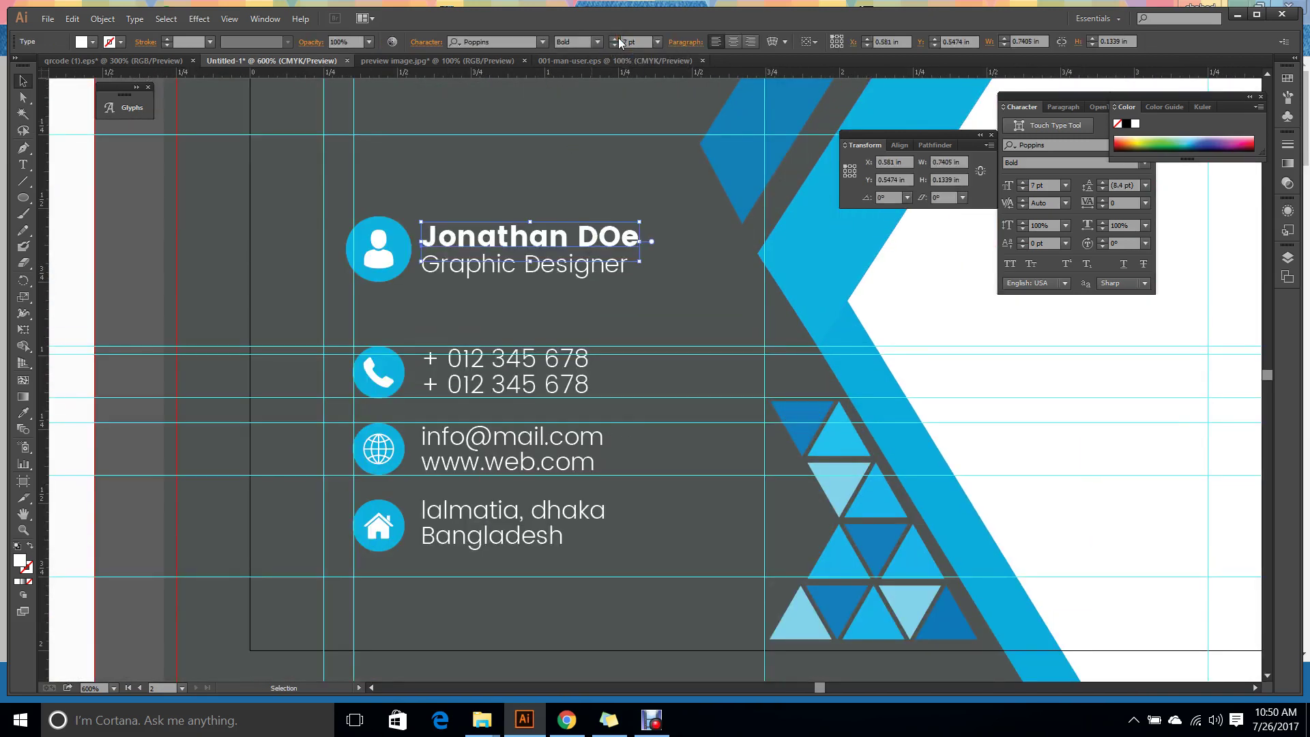
pyautogui.click(615, 38)
pyautogui.click(566, 144)
# Nudge the name and title down together slightly.
pyautogui.click(530, 272)
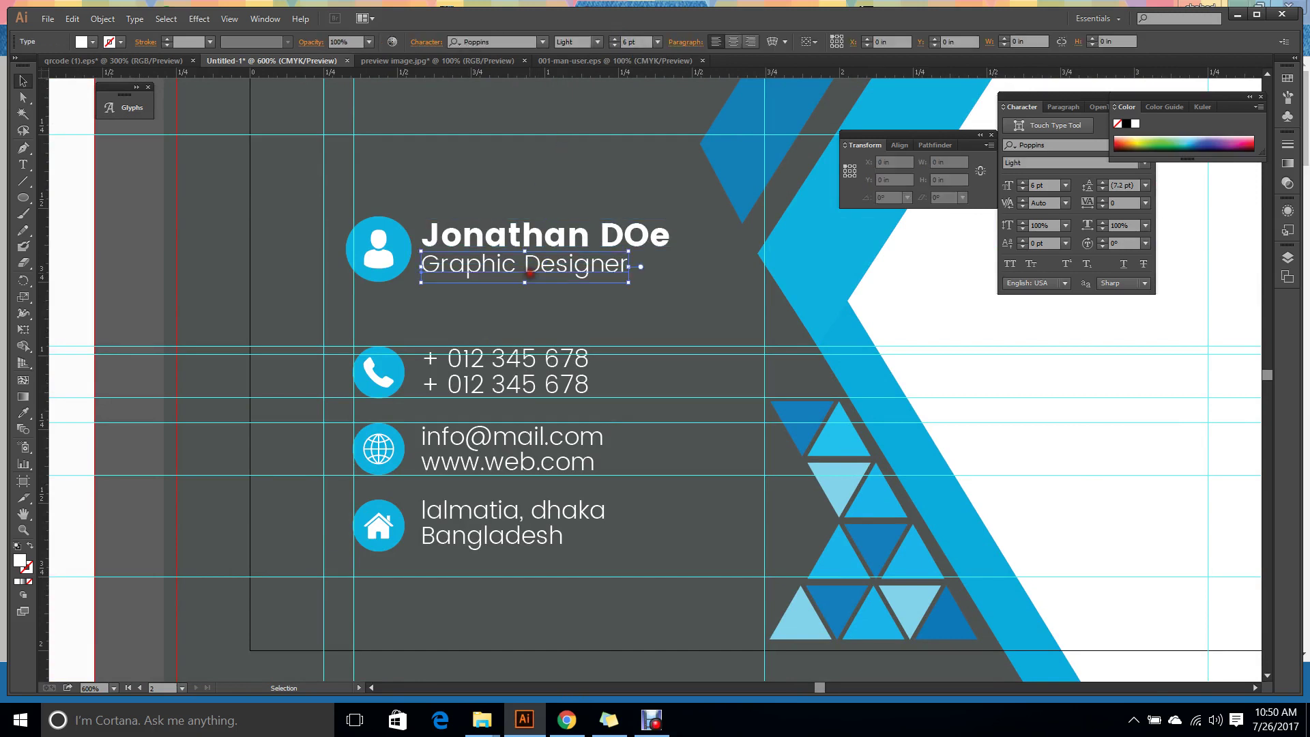
pyautogui.keyDown('shift'); pyautogui.click(539, 237); pyautogui.keyUp('shift')
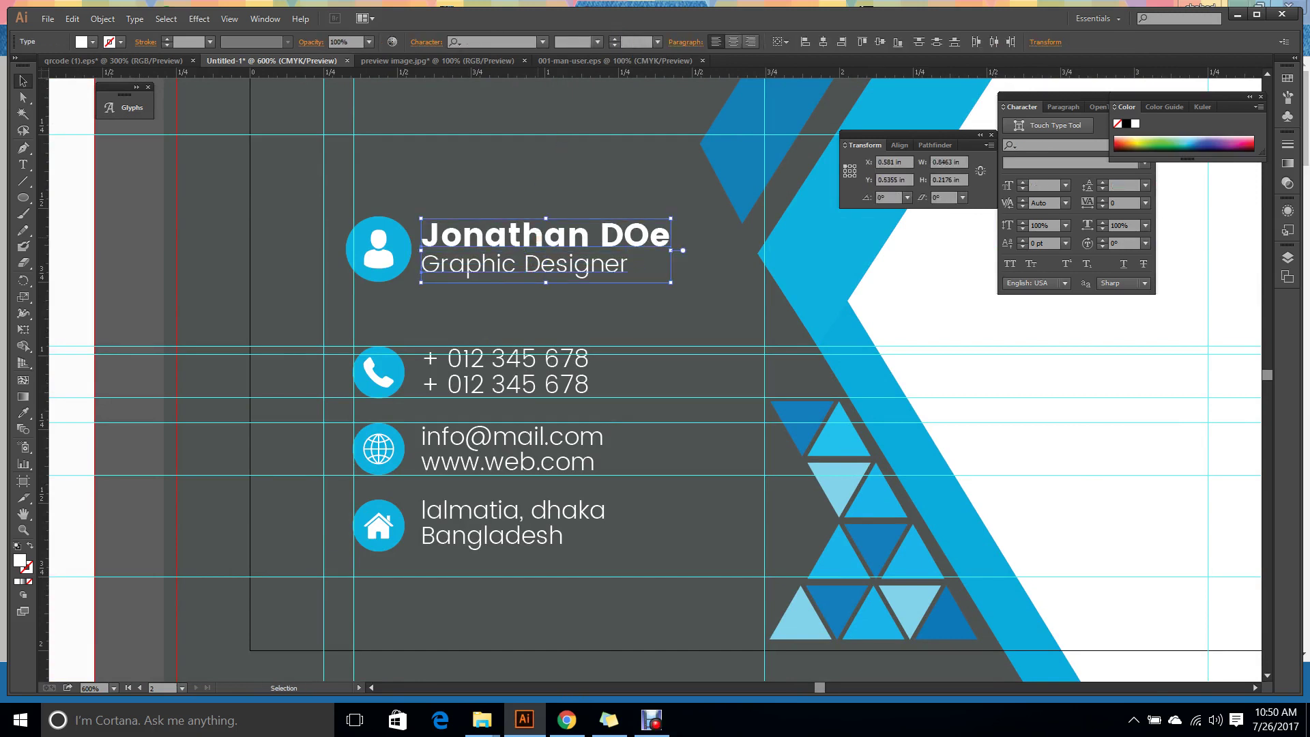
pyautogui.press('Down')
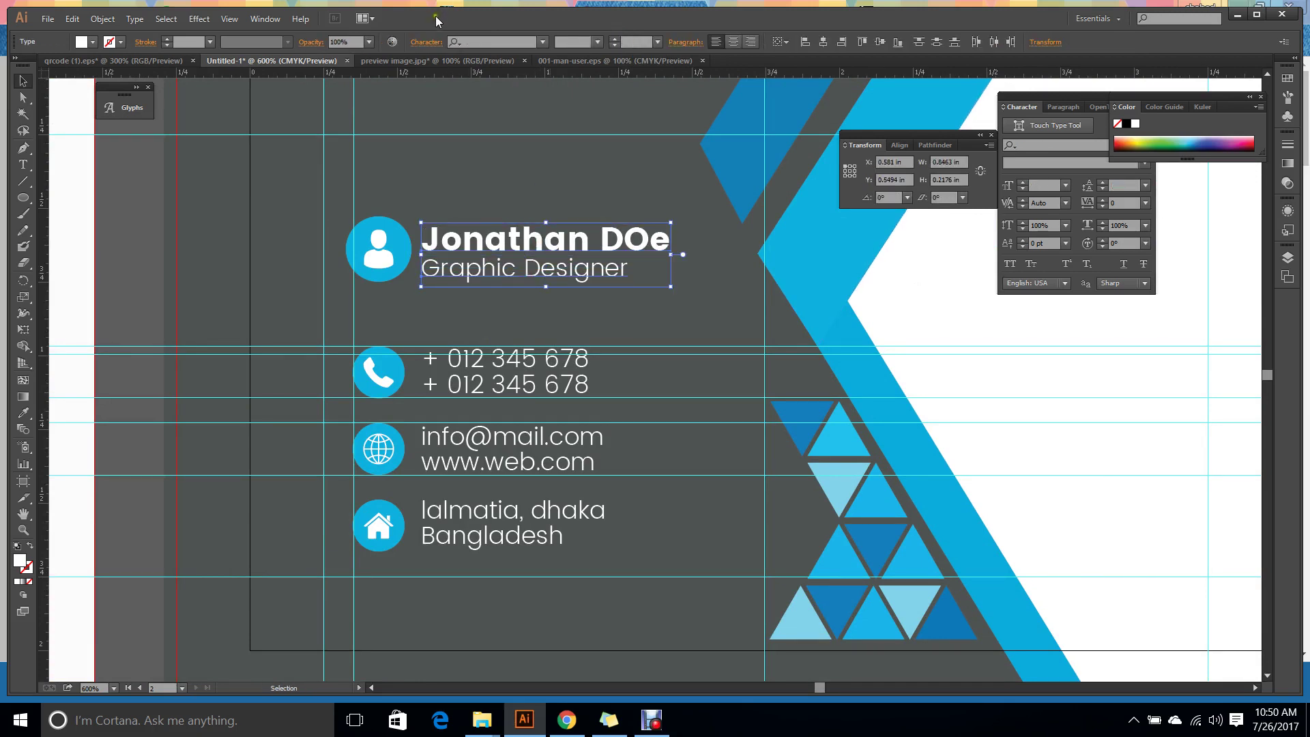
pyautogui.hotkey('ctrl', 'shift', 'a')
pyautogui.hotkey('ctrl', '-')
pyautogui.hotkey('ctrl', '-')
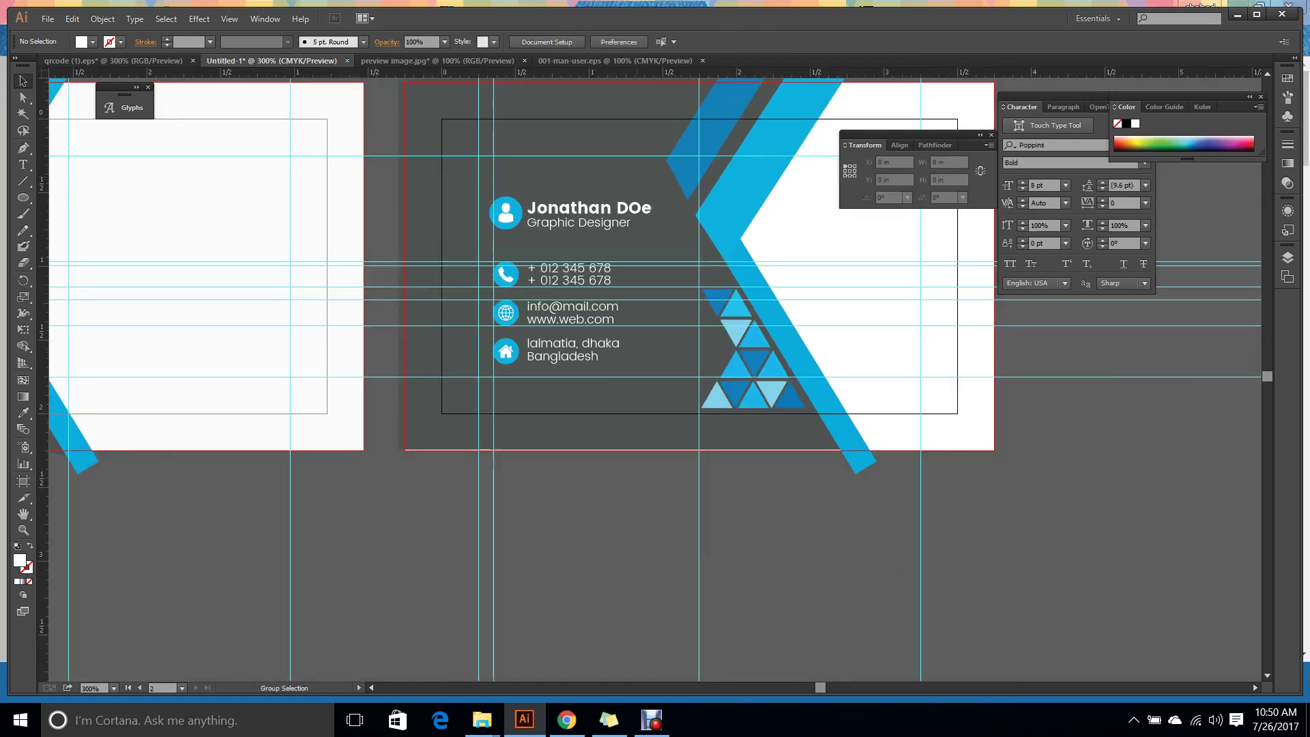
pyautogui.hotkey('ctrl', '-')
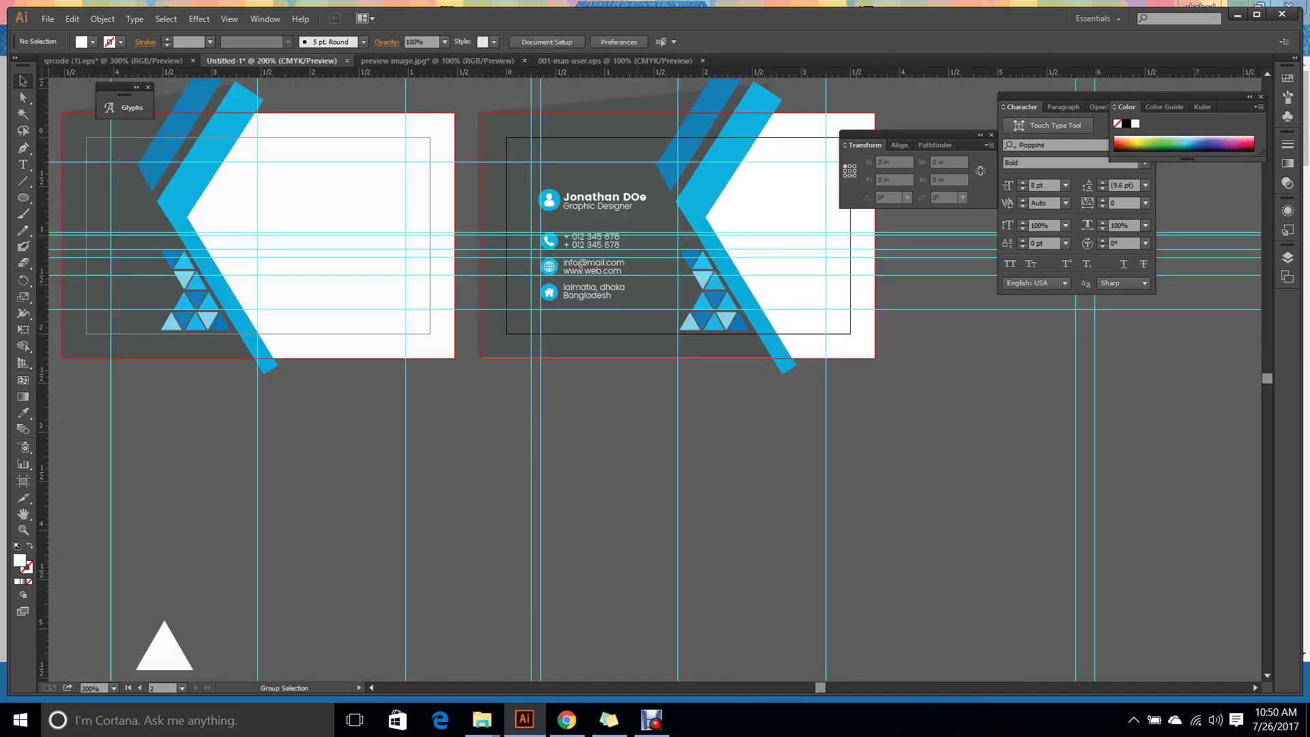
# Review both finished cards and launch File > Save for Web.
pyautogui.moveTo(691, 157); pyautogui.dragTo(629, 227)
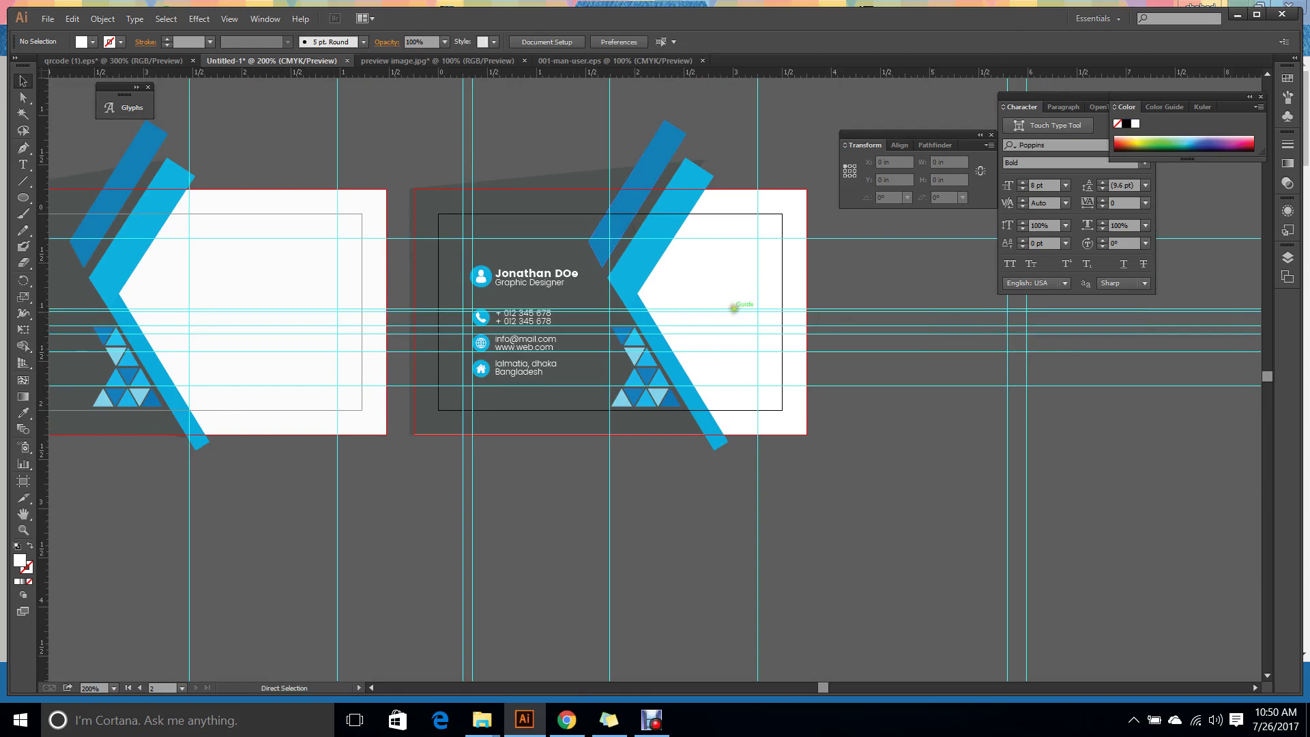
pyautogui.scroll(-3, 734, 308)
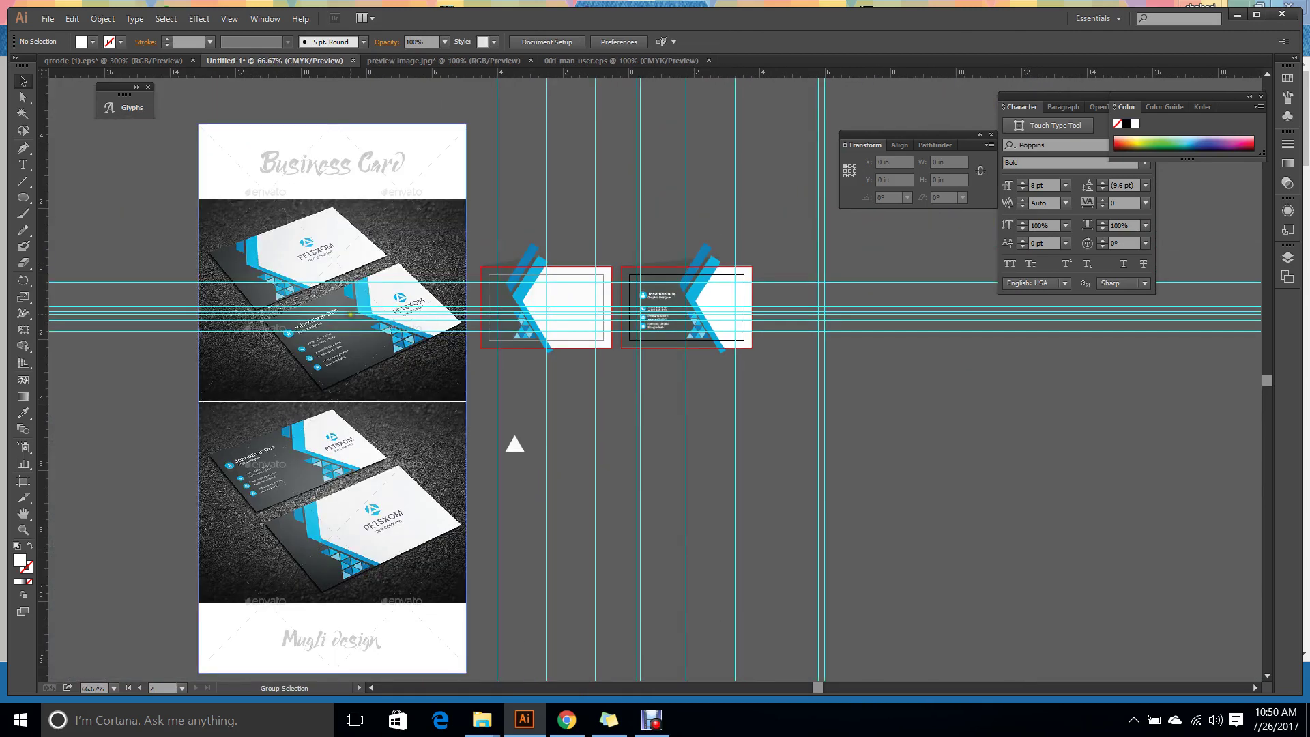
pyautogui.scroll(1, 721, 303)
pyautogui.scroll(1, 628, 333)
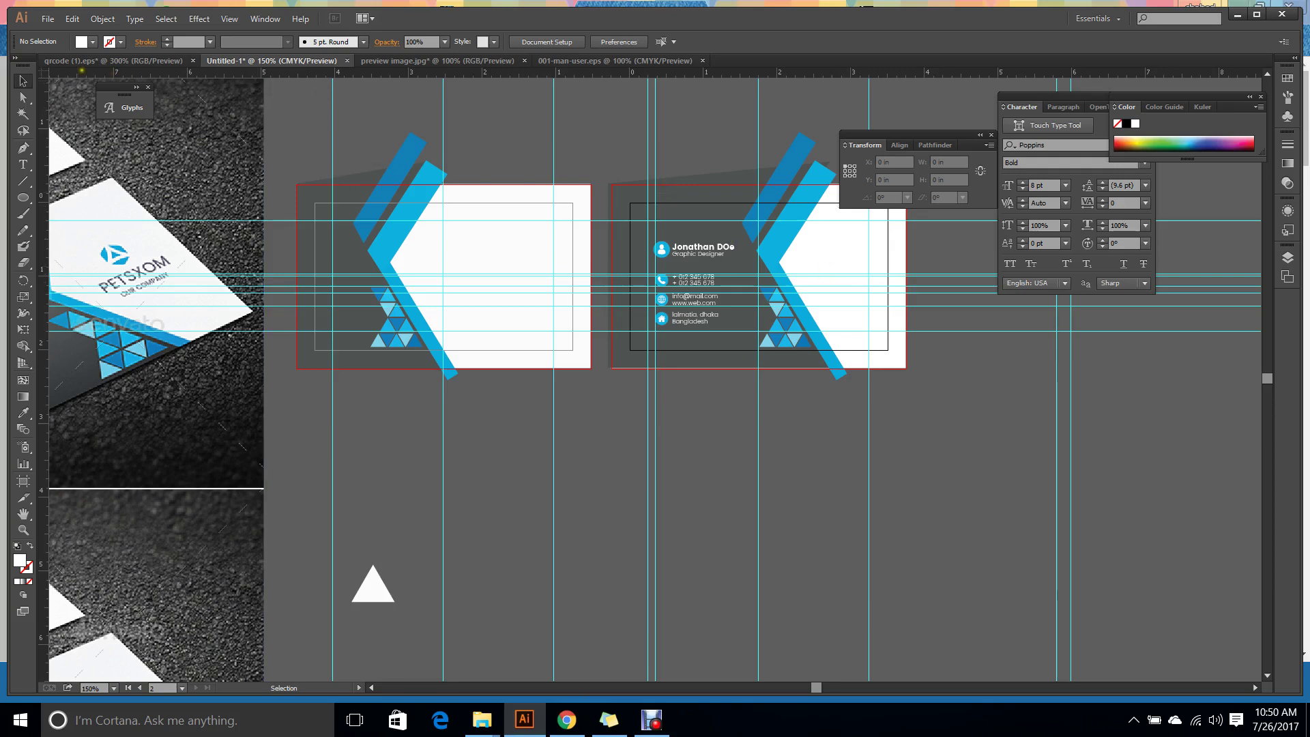
pyautogui.click(47, 19)
pyautogui.click(158, 204)
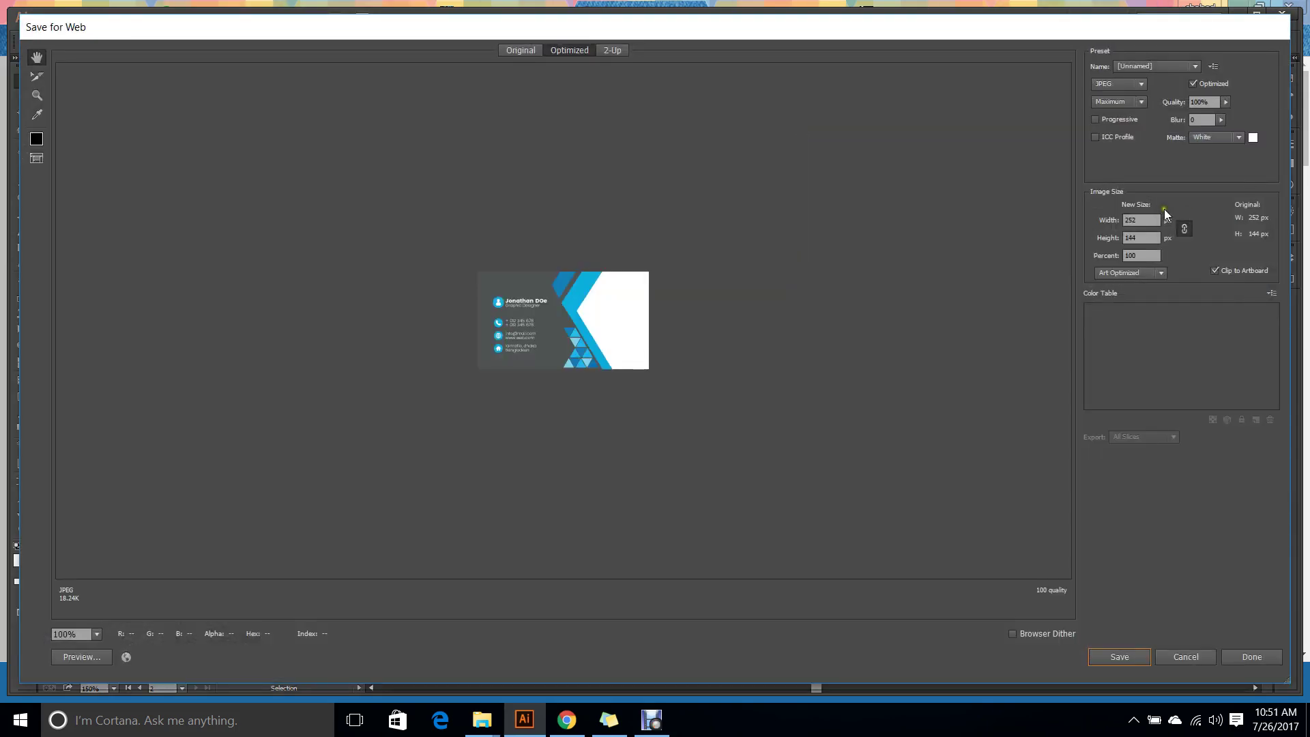
# Set the Save for Web image width to 650 px and apply it to the preview.
pyautogui.click(1139, 220)
pyautogui.click(1136, 657)
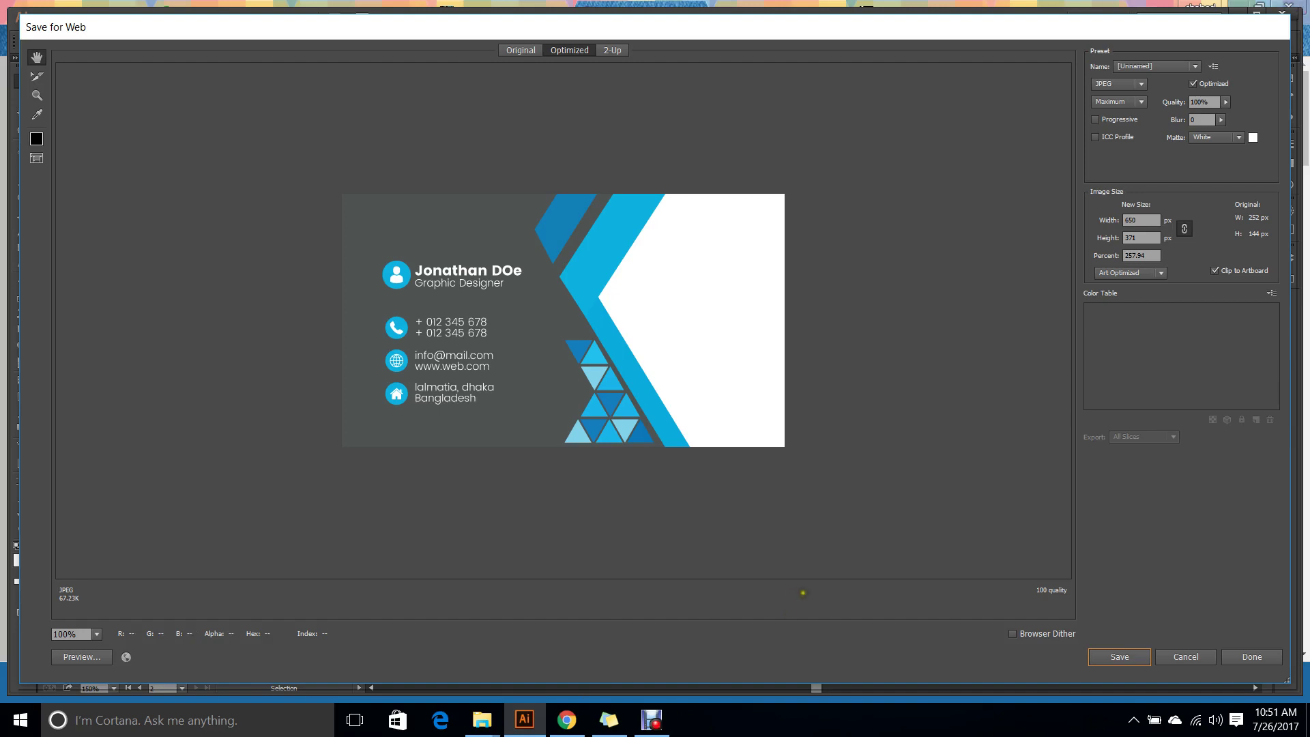
# Switch from Illustrator's Save for Web preview to Chrome, which shows the Poppins font page.
pyautogui.click(567, 720)
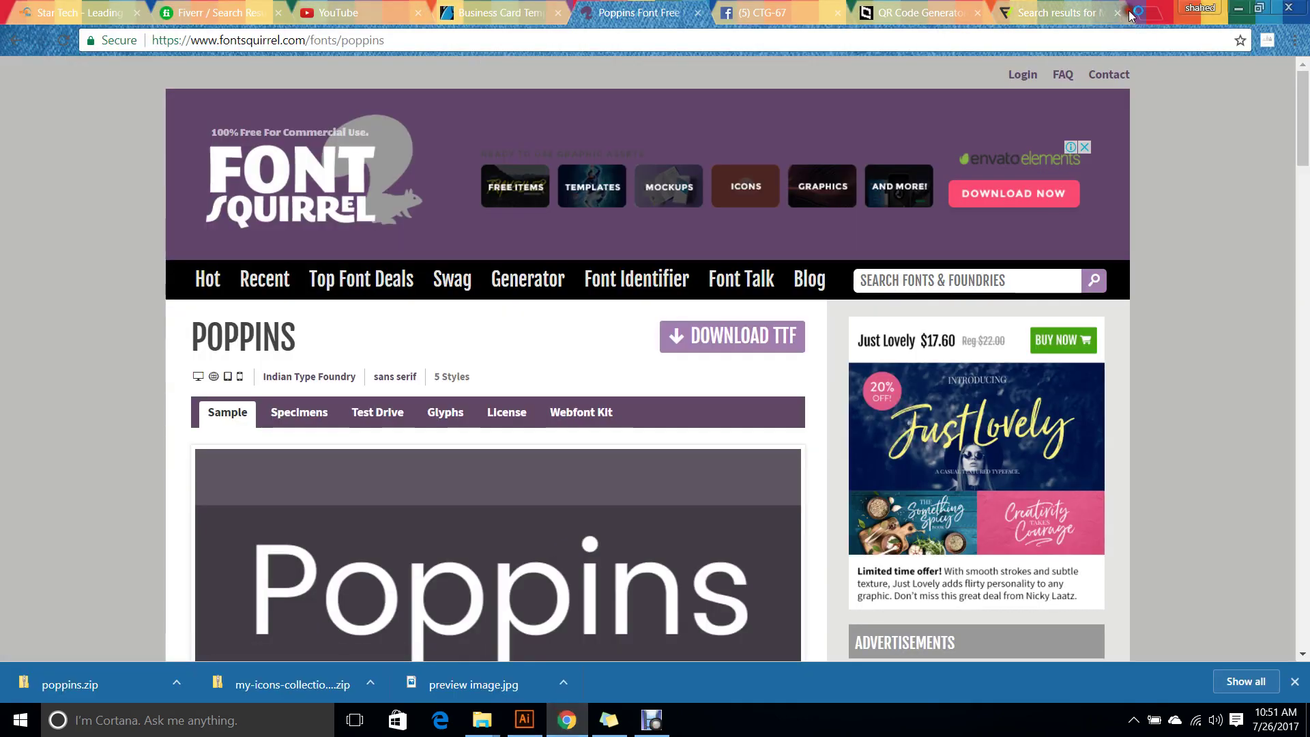
# Search Google Images for 'logo' in a new browser tab.
pyautogui.click(1131, 13)
pyautogui.write('logo')
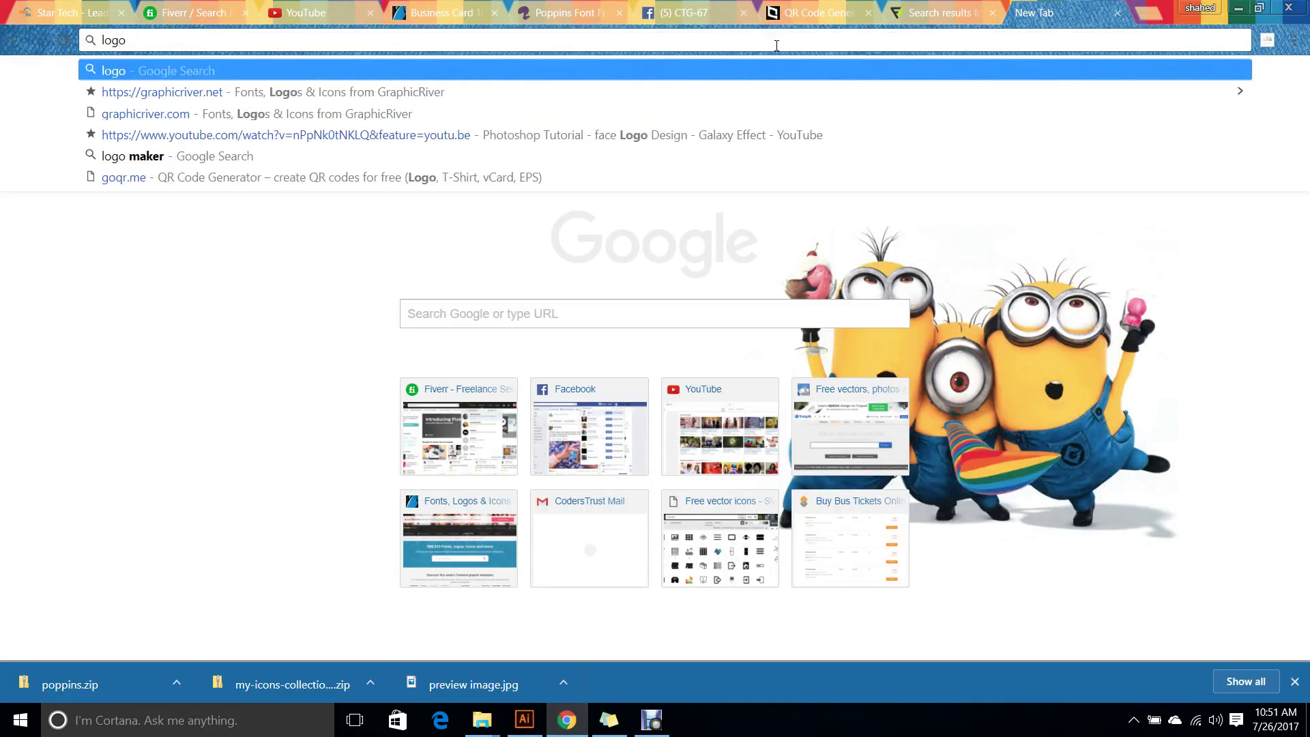
pyautogui.press('Return')
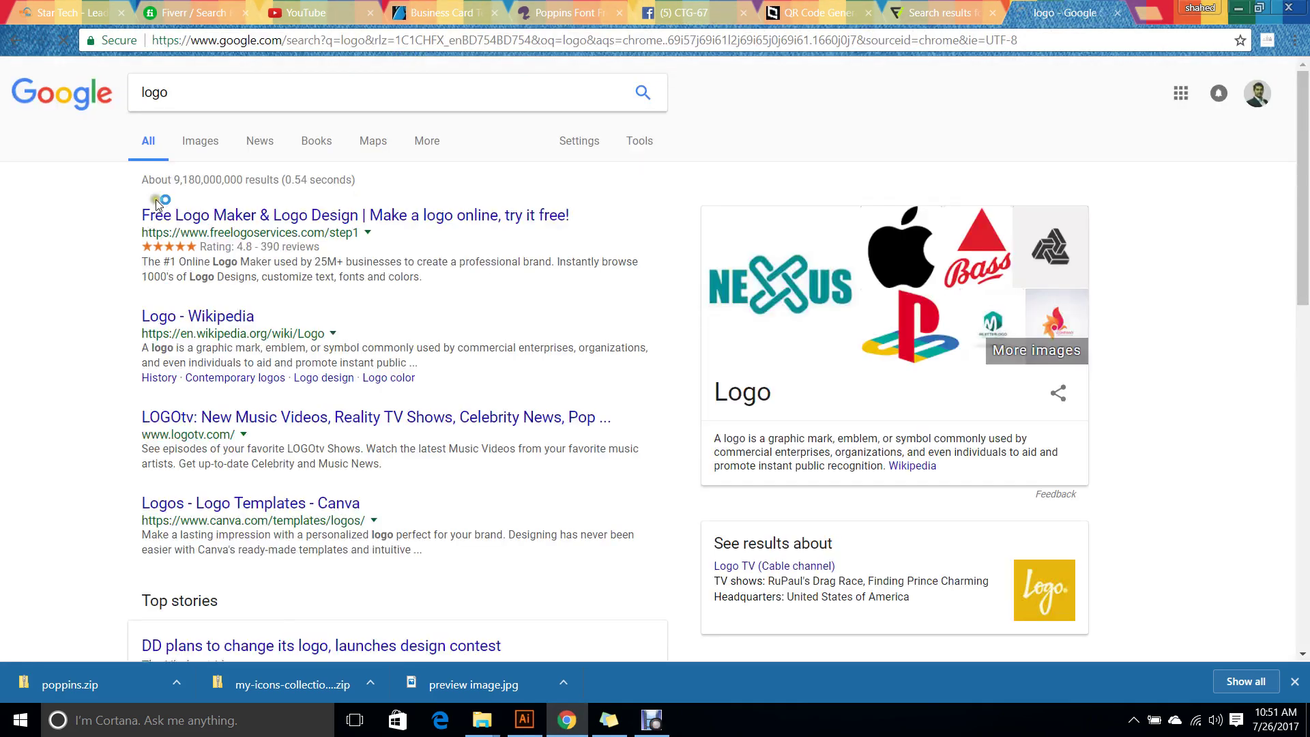
pyautogui.click(216, 143)
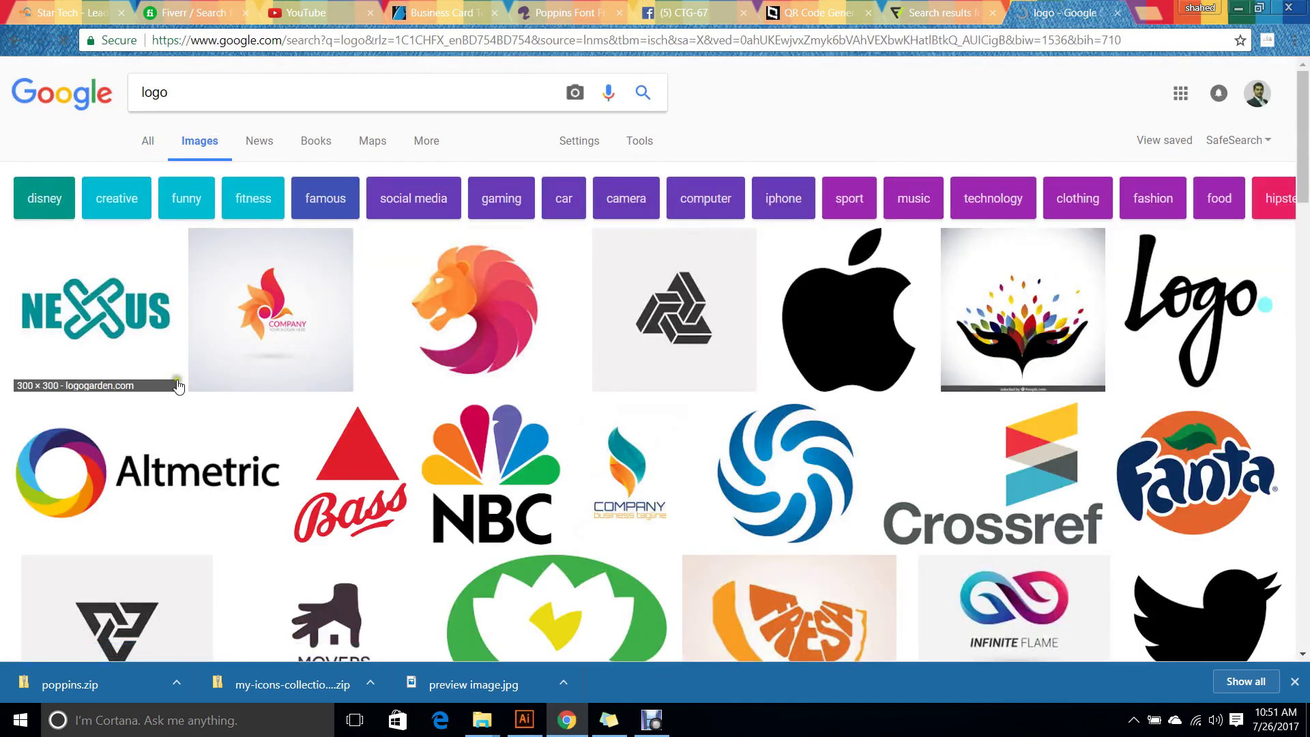
pyautogui.scroll(-4, 469, 327)
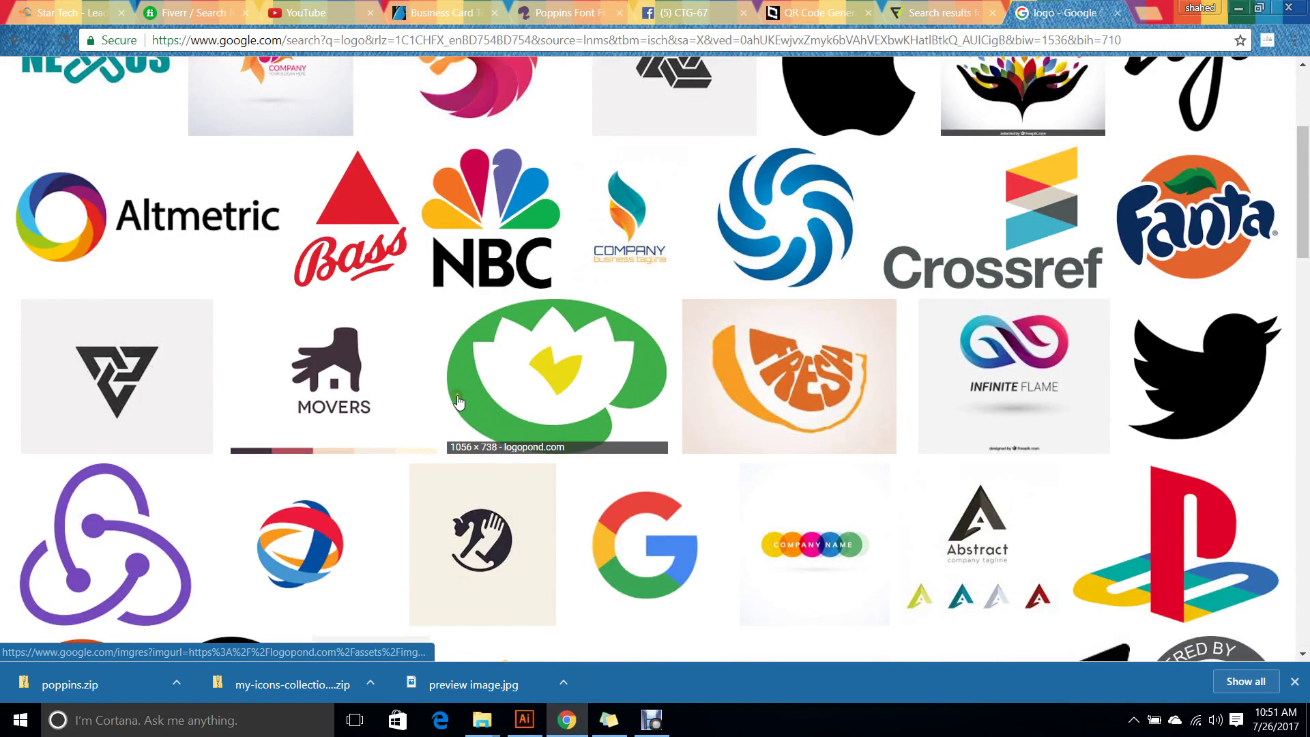
# Save the Apple logo image from the results to the Desktop.
pyautogui.click(520, 235)
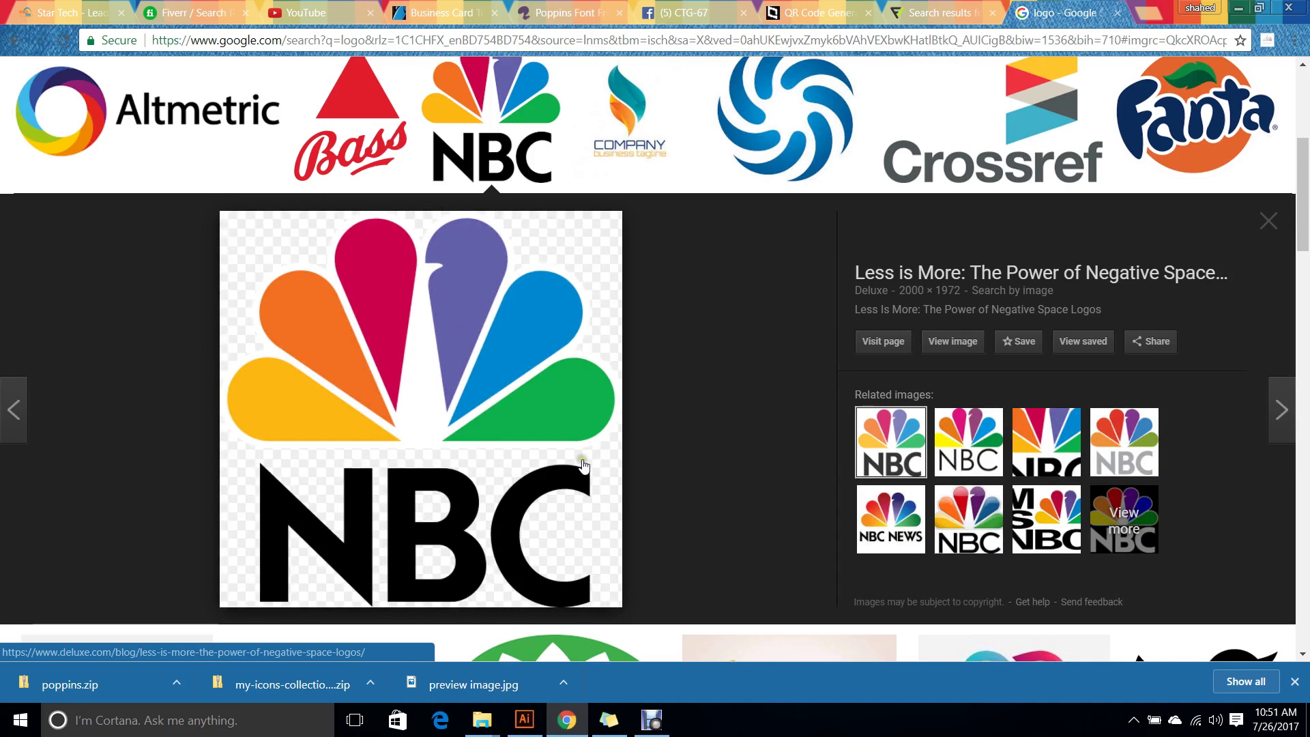
pyautogui.scroll(2, 583, 466)
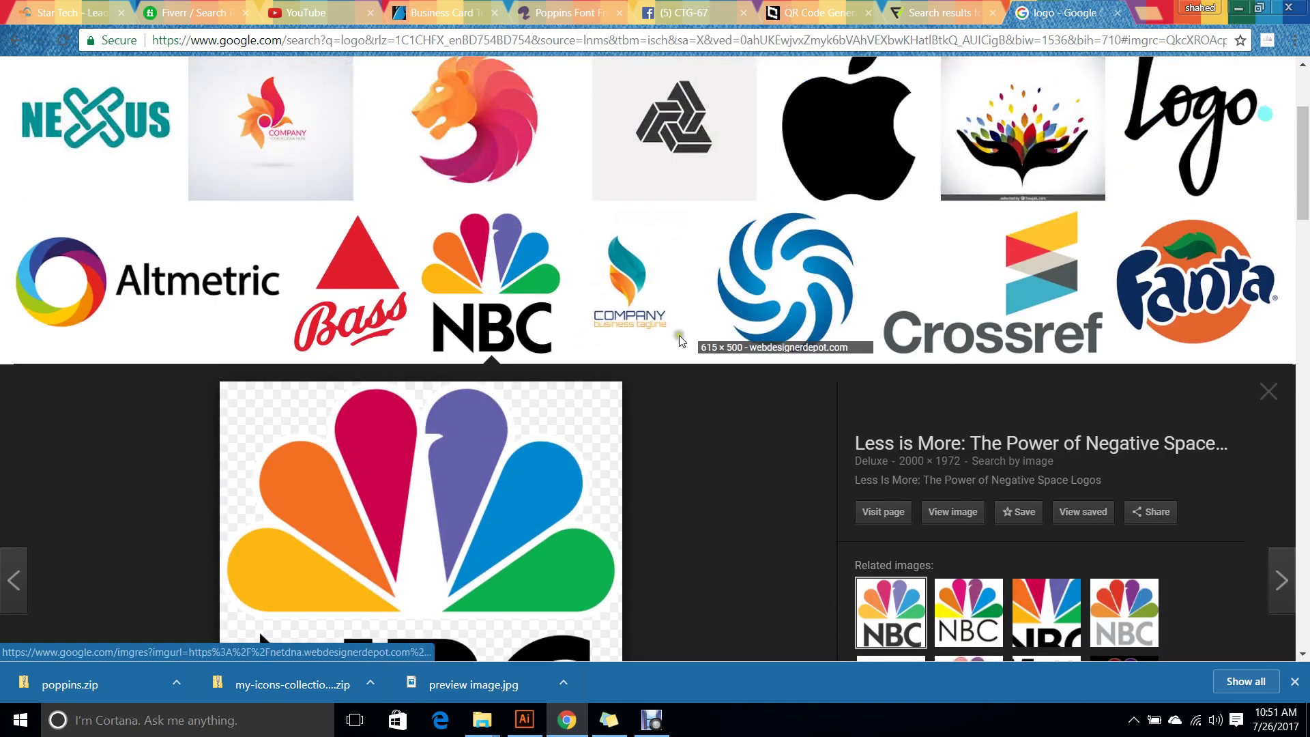
pyautogui.scroll(1, 554, 329)
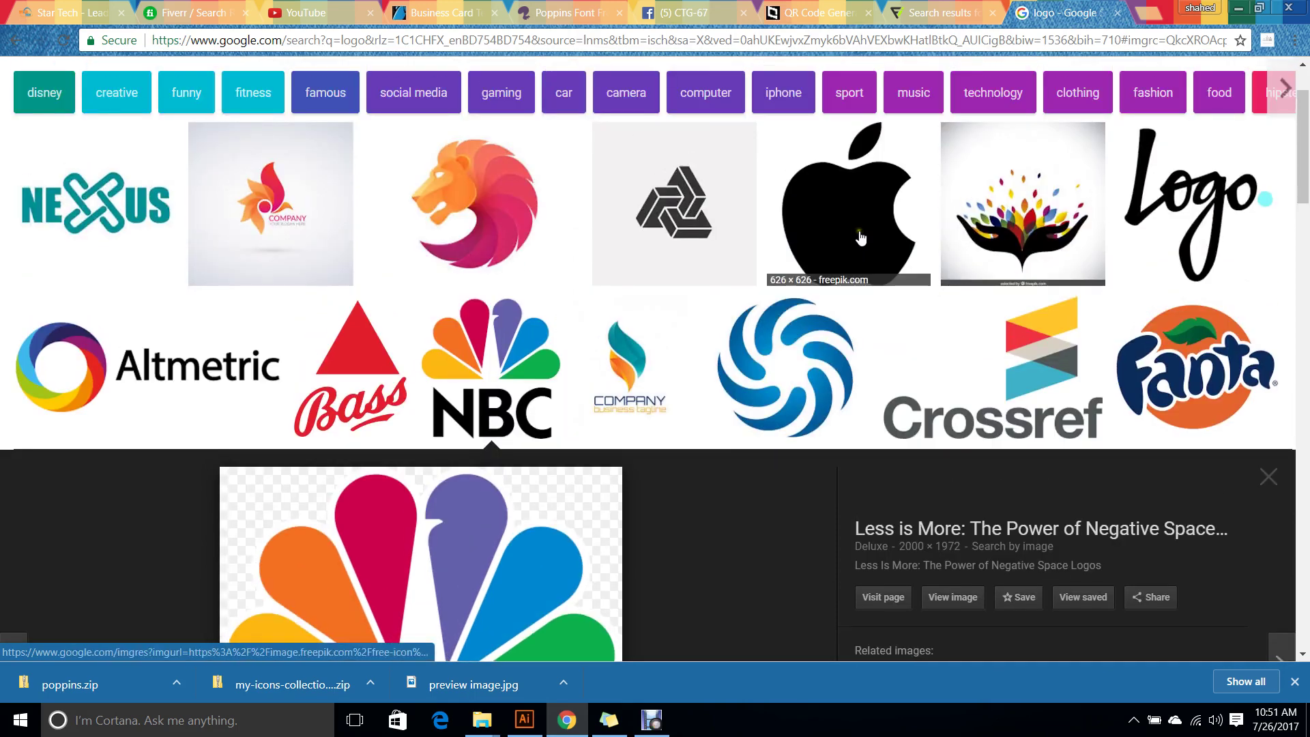
pyautogui.middleClick(837, 170)
pyautogui.click(1033, 7)
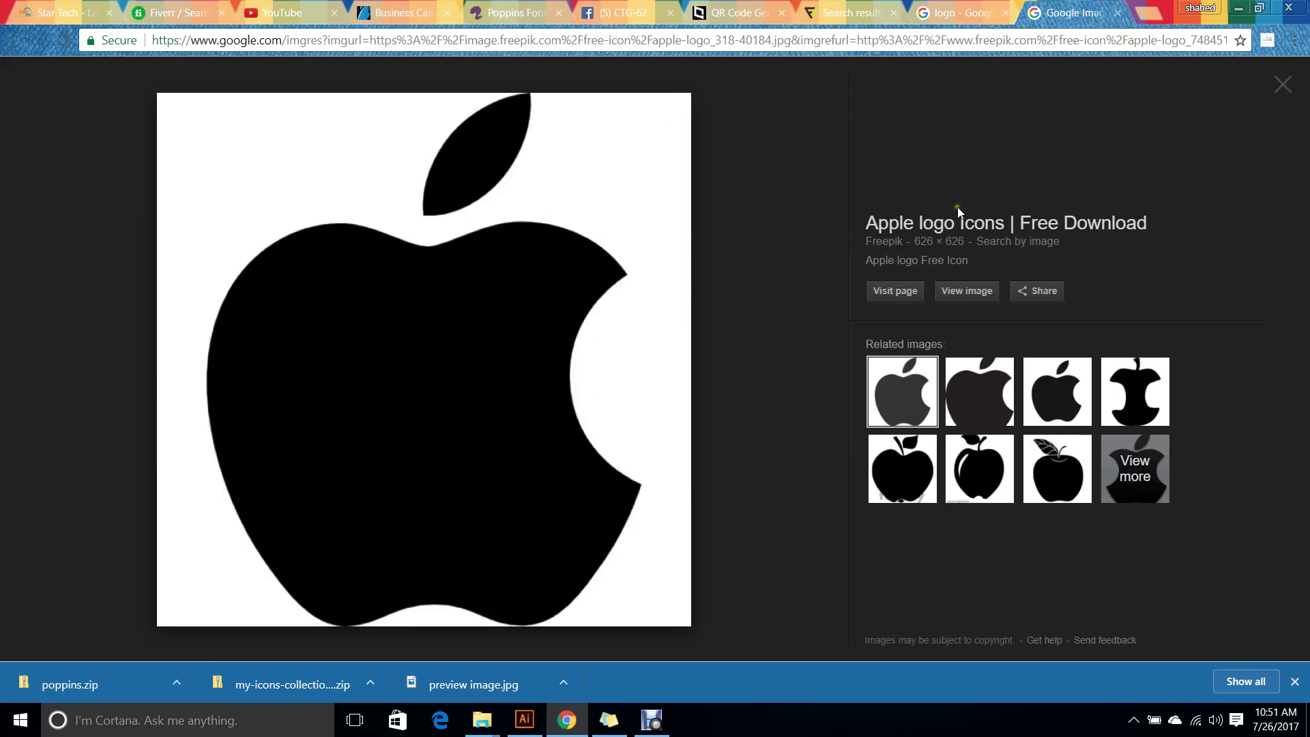
pyautogui.rightClick(468, 274)
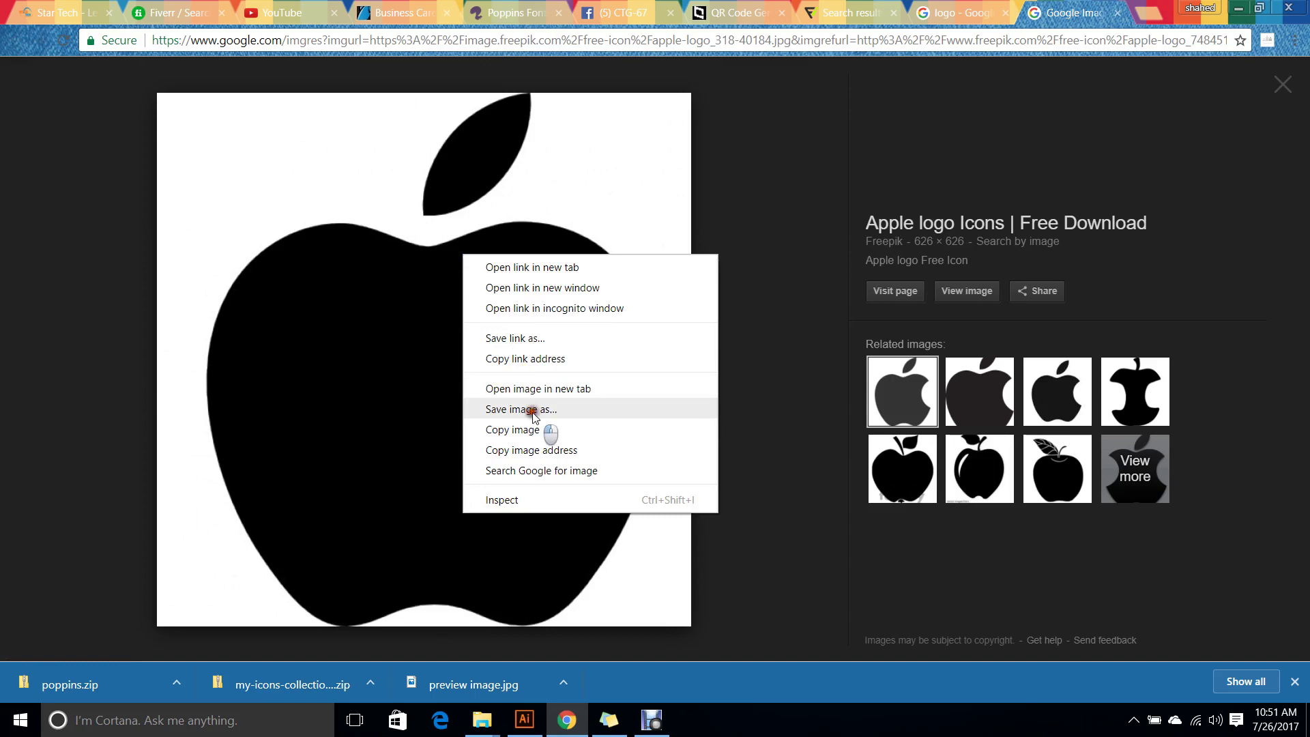
pyautogui.click(544, 427)
pyautogui.click(257, 232)
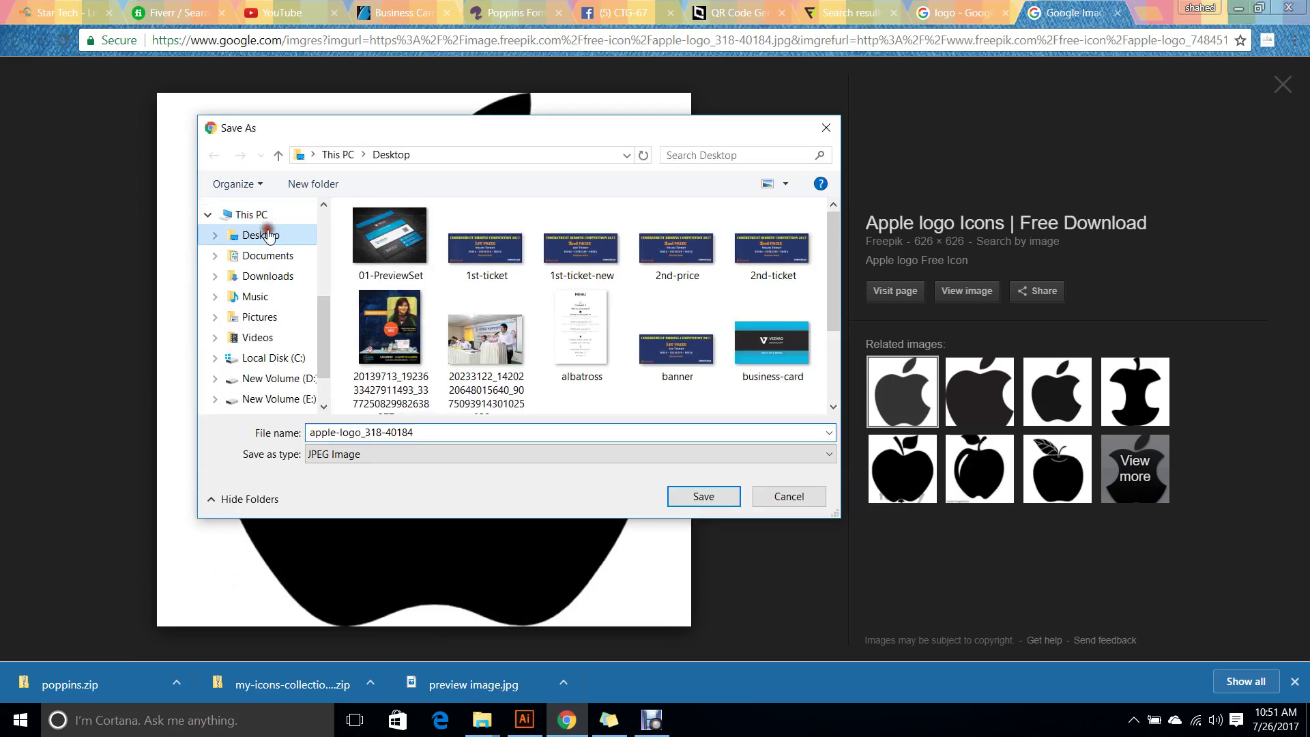
pyautogui.click(695, 497)
# Save the full-size NBC logo image to the Desktop and return to Illustrator.
pyautogui.hotkey('ctrl', 'shift', 'Tab')
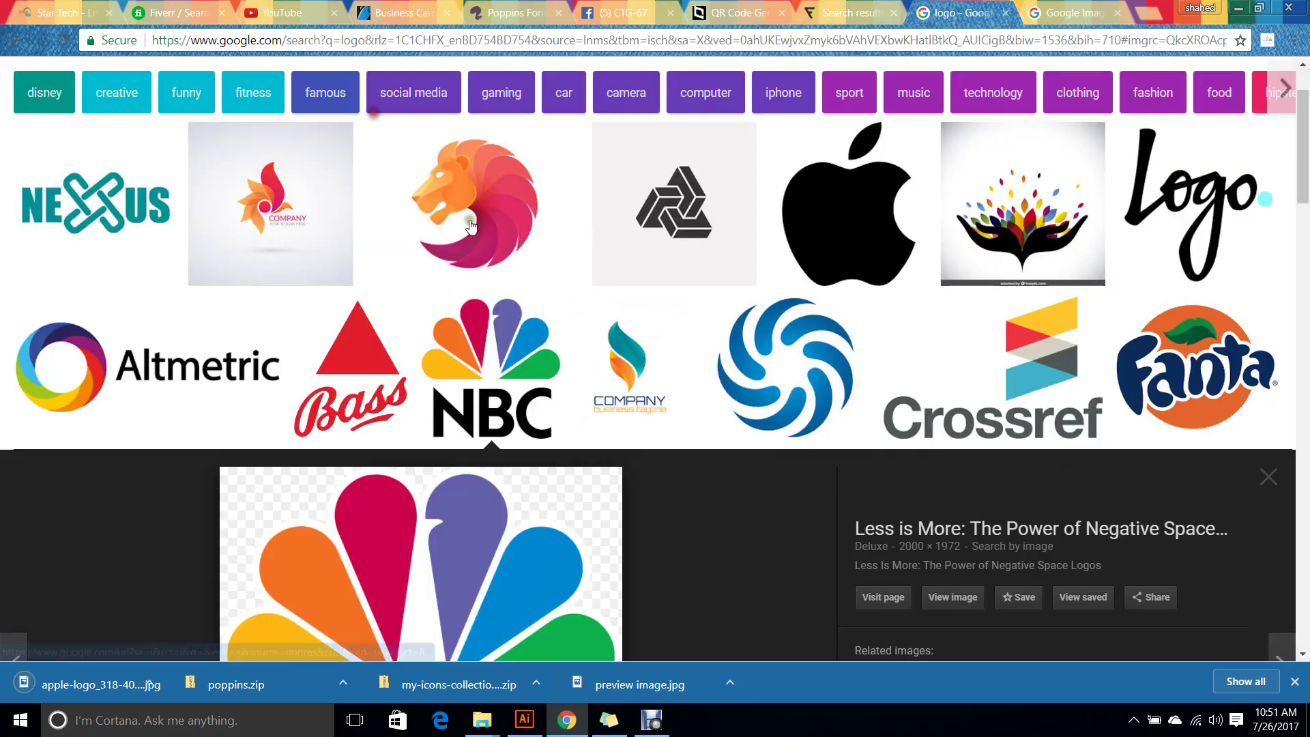
pyautogui.scroll(-8, 510, 480)
pyautogui.rightClick(452, 166)
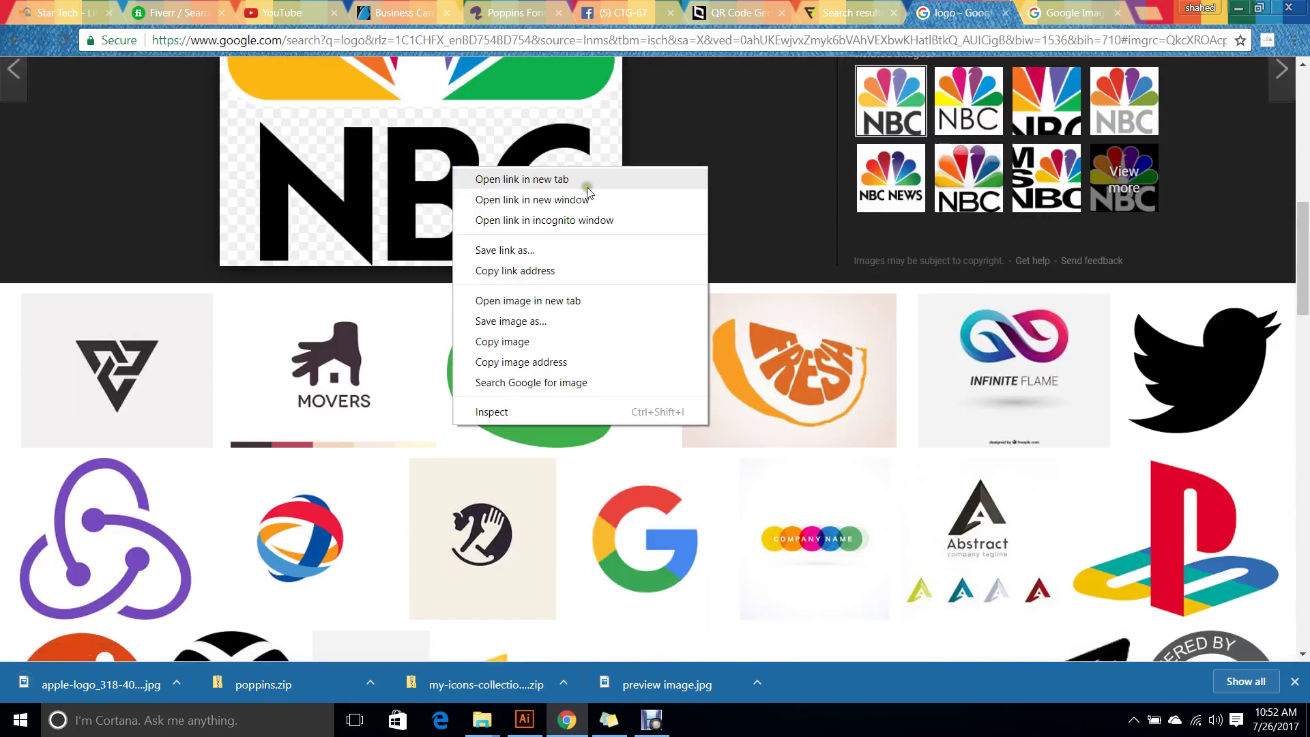
pyautogui.click(822, 121)
pyautogui.scroll(4, 853, 144)
pyautogui.click(956, 258)
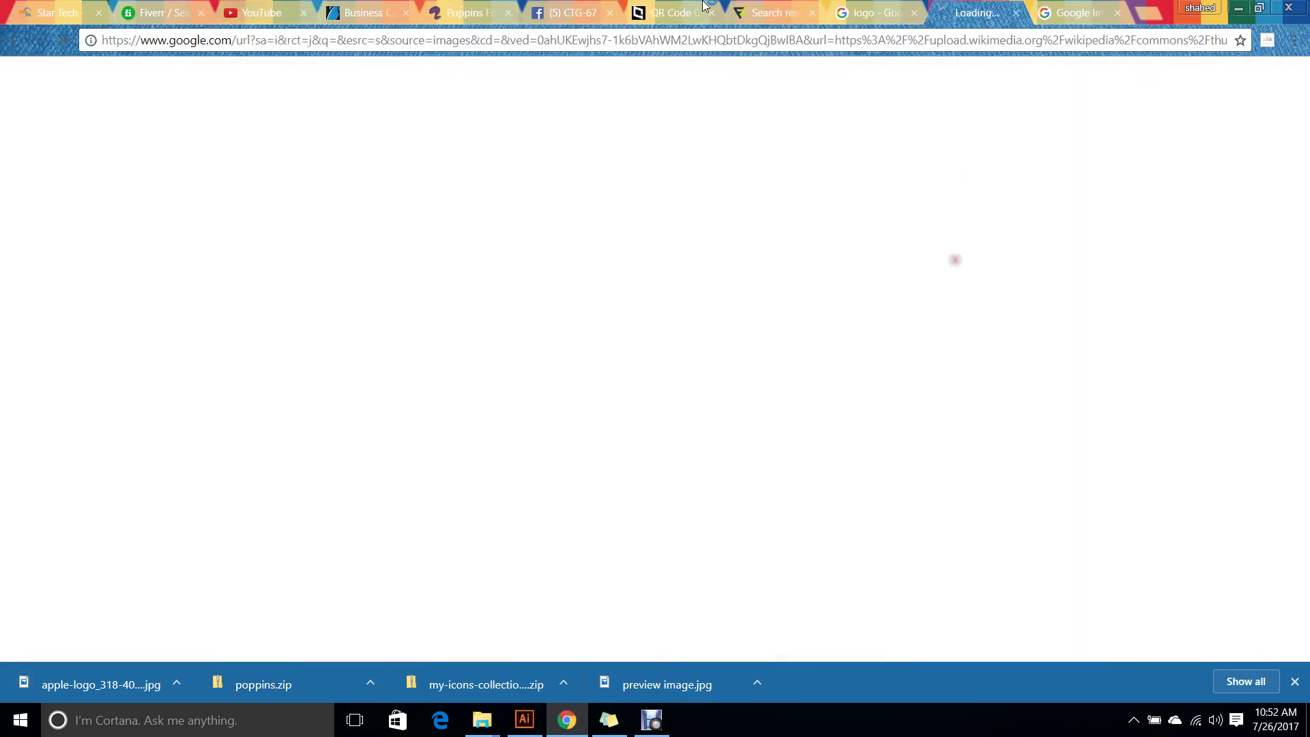
pyautogui.rightClick(530, 266)
pyautogui.click(546, 297)
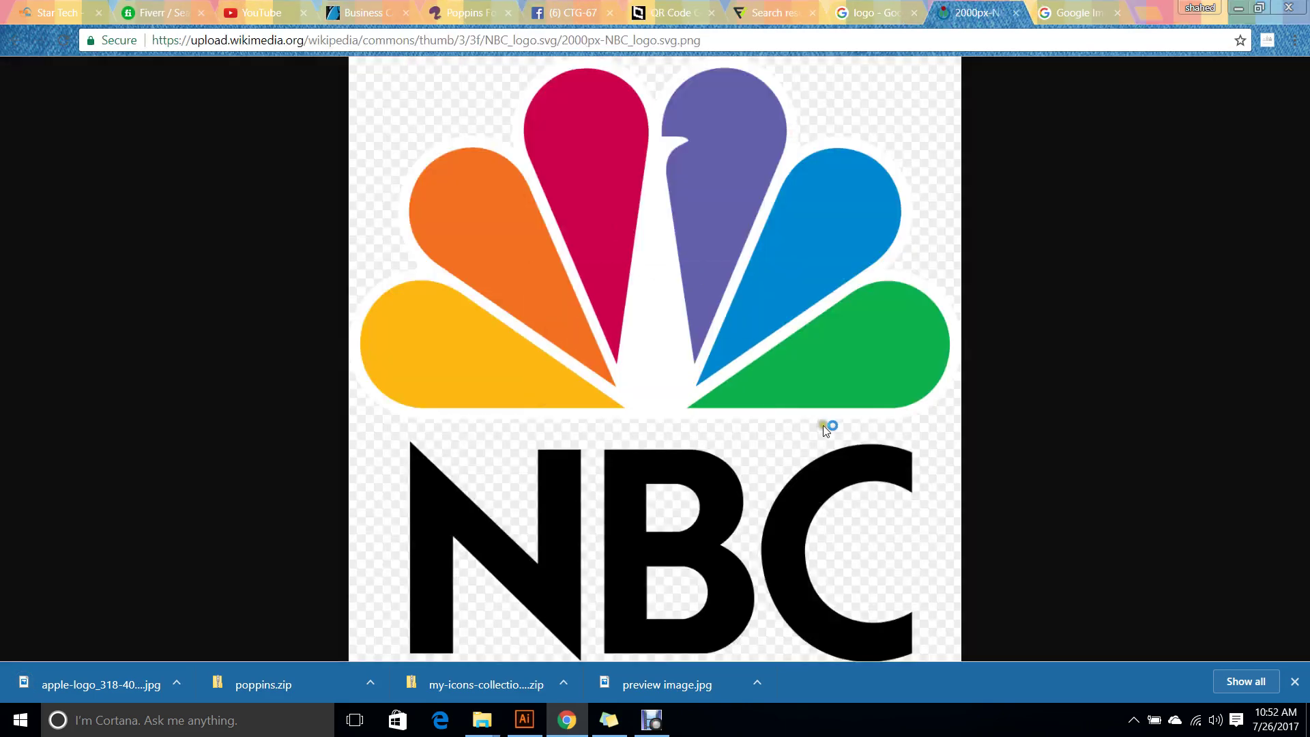
pyautogui.click(709, 496)
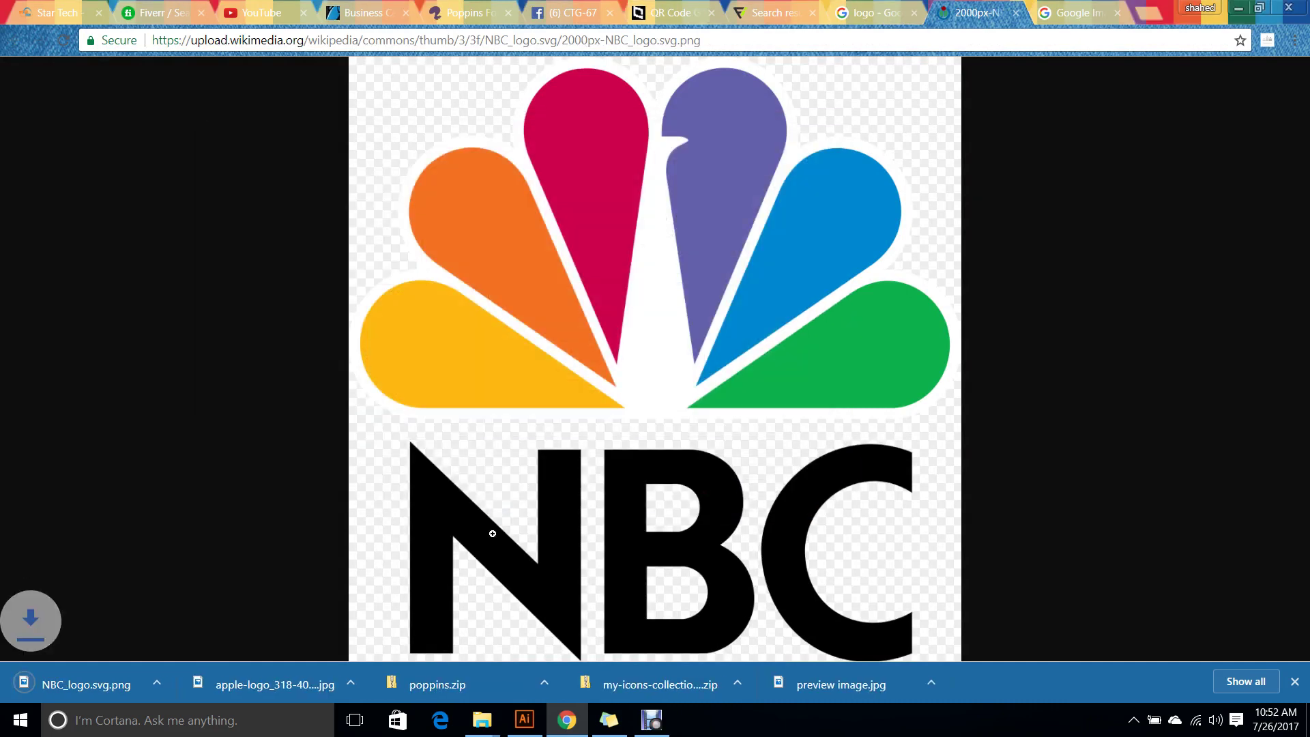
pyautogui.click(524, 719)
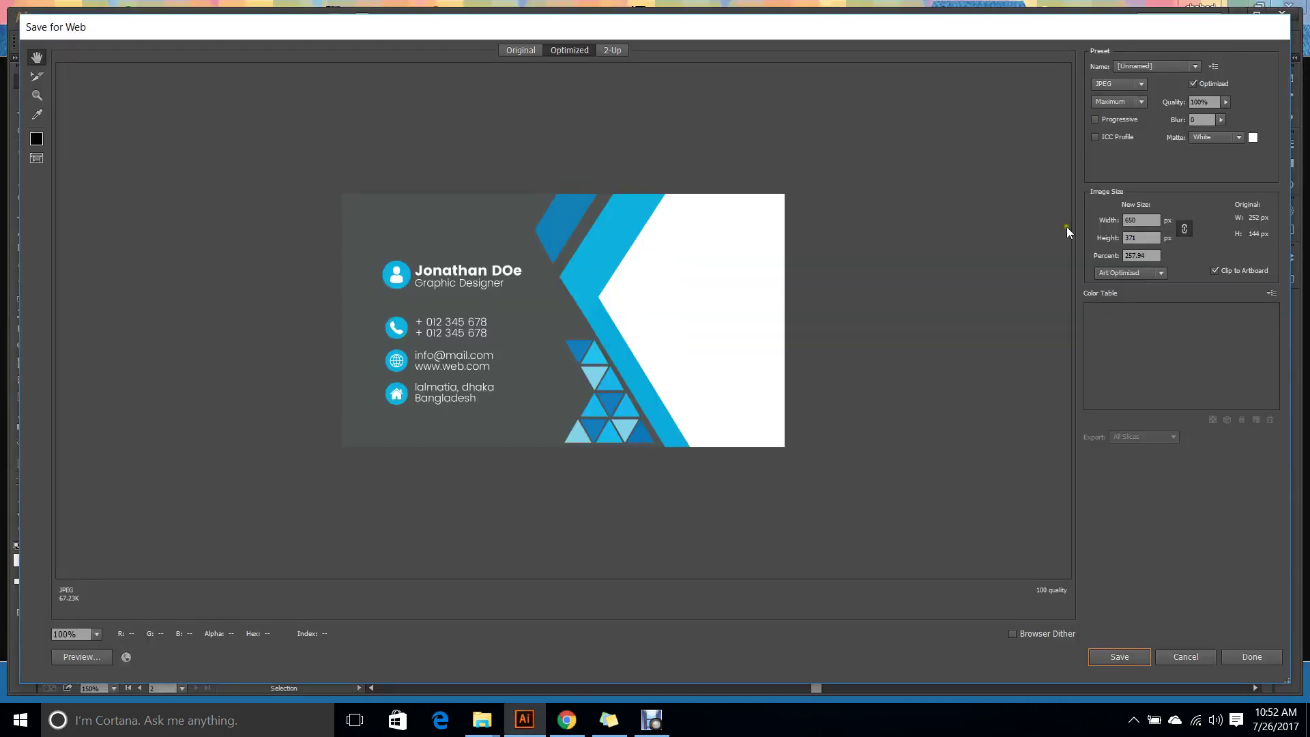
# Cancel Save for Web and place the NBC_logo.svg and apple-logo files from the Desktop.
pyautogui.click(1188, 659)
pyautogui.click(48, 18)
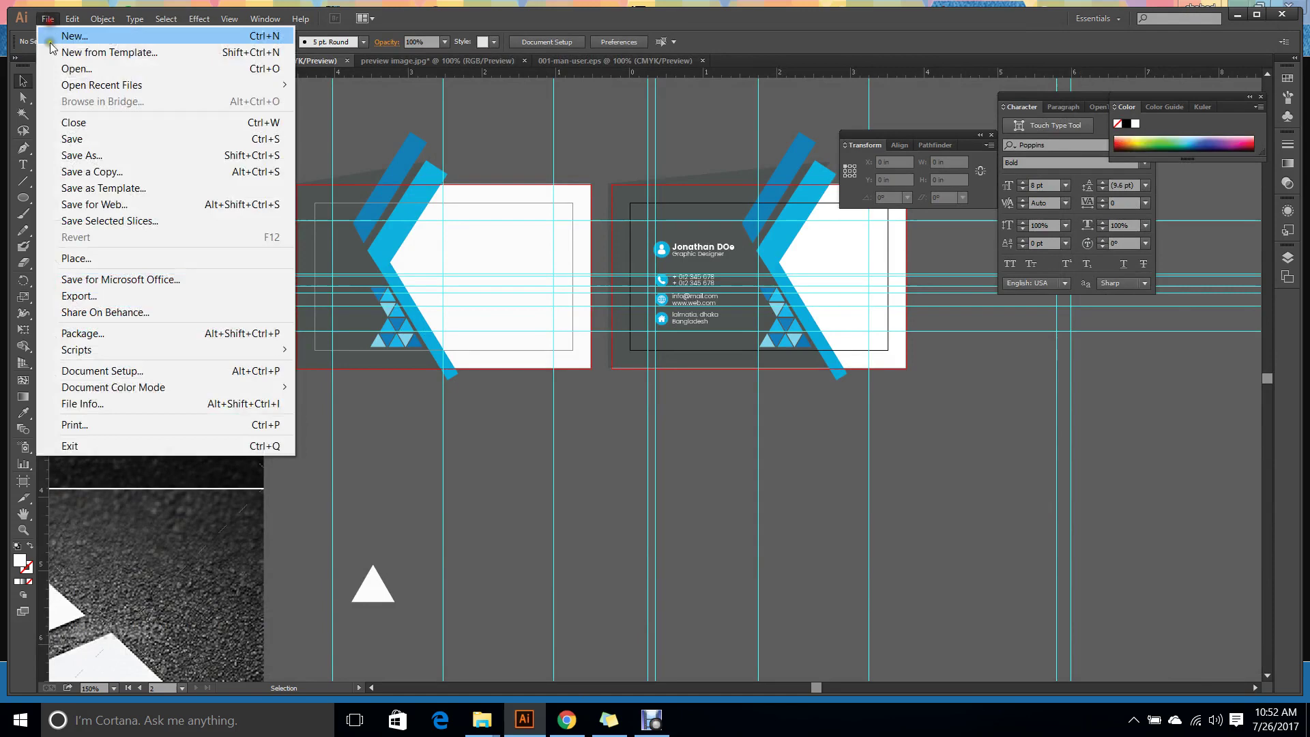
pyautogui.click(104, 258)
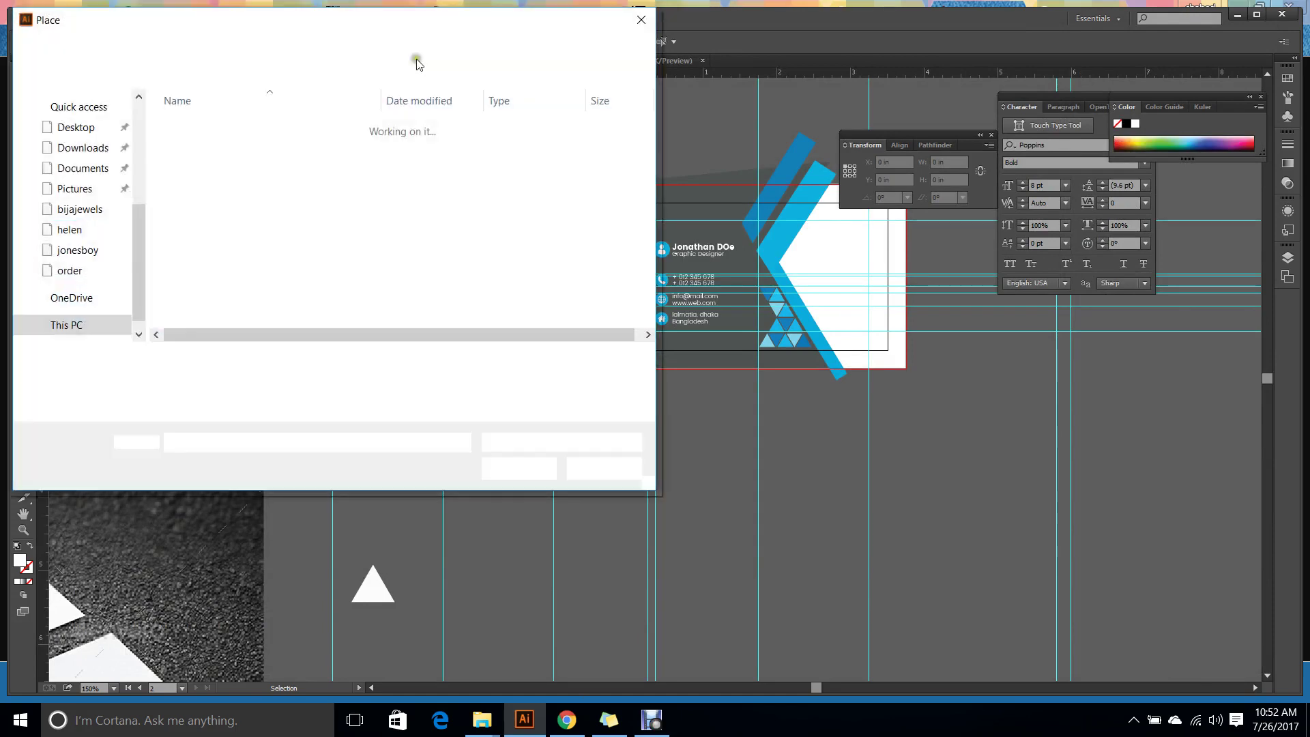
pyautogui.click(95, 129)
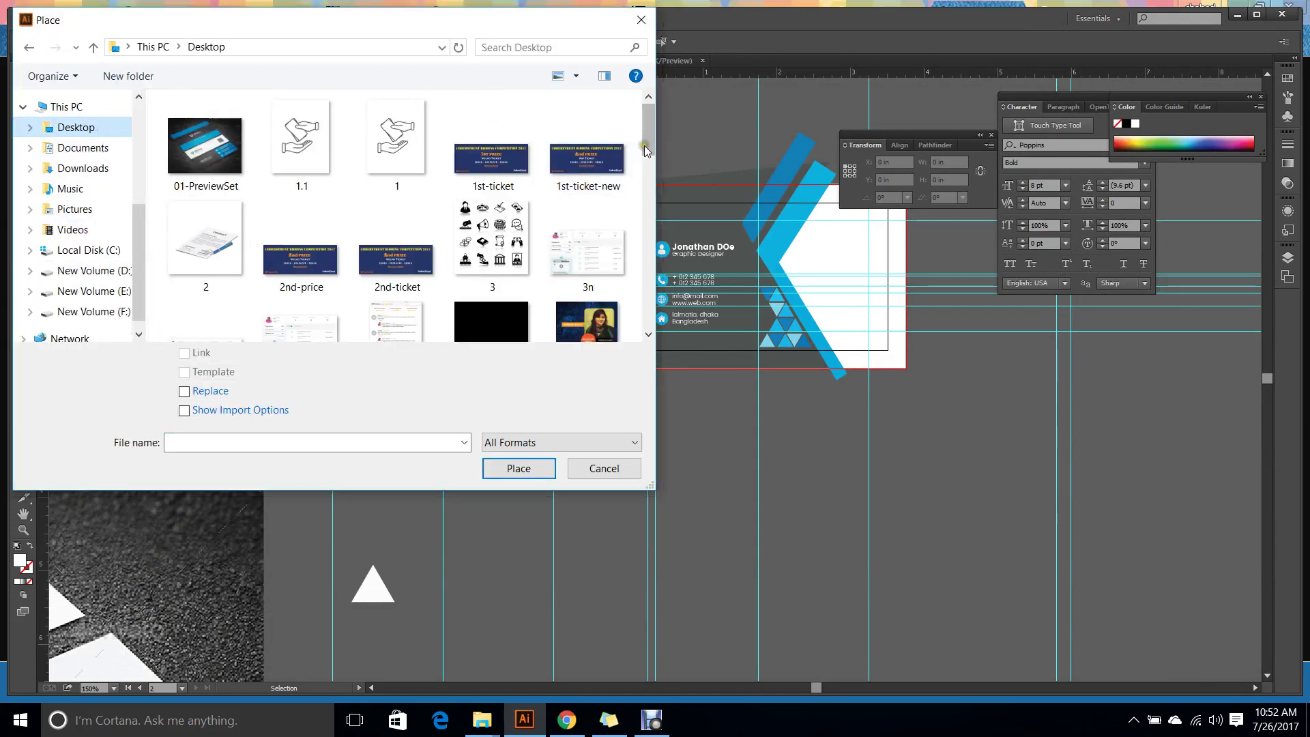
pyautogui.moveTo(648, 150); pyautogui.dragTo(654, 243)
pyautogui.click(589, 215)
pyautogui.scroll(-2, 509, 266)
pyautogui.scroll(-3, 510, 266)
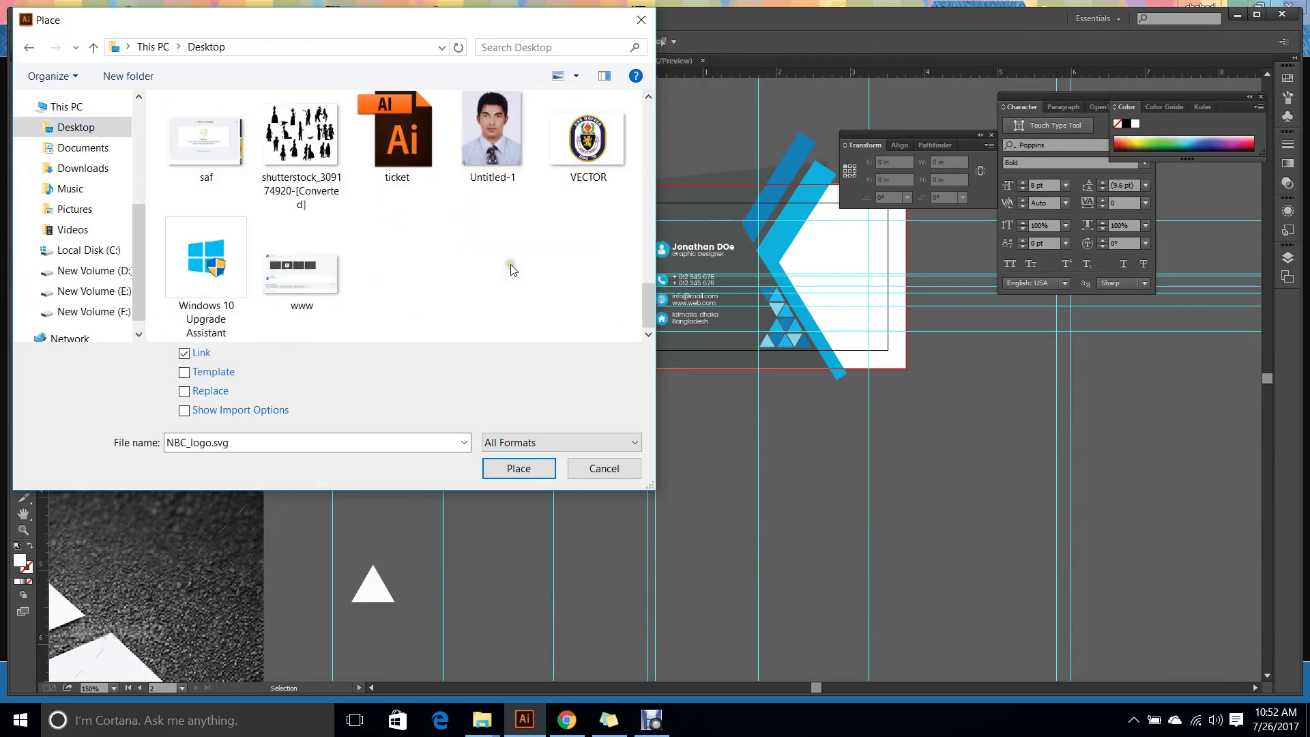
pyautogui.scroll(5, 513, 269)
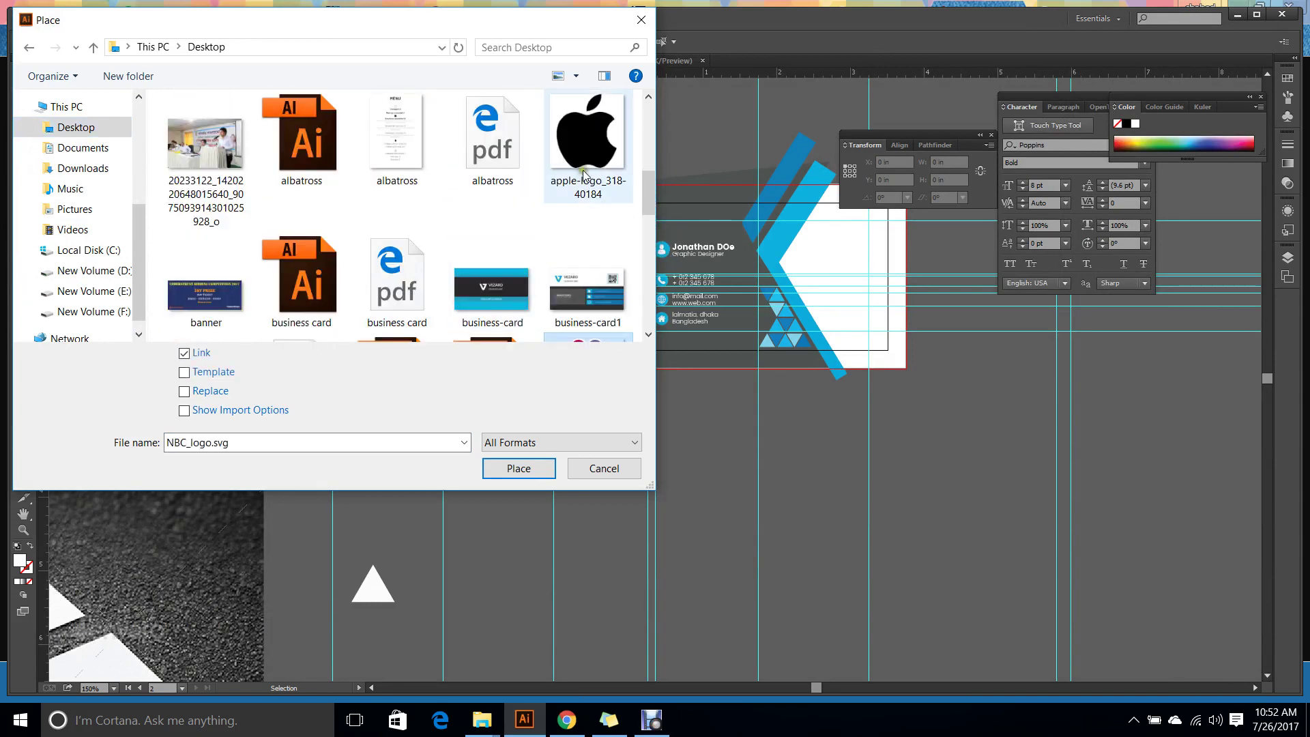
pyautogui.keyDown('ctrl'); pyautogui.click(584, 169); pyautogui.keyUp('ctrl')
pyautogui.click(520, 468)
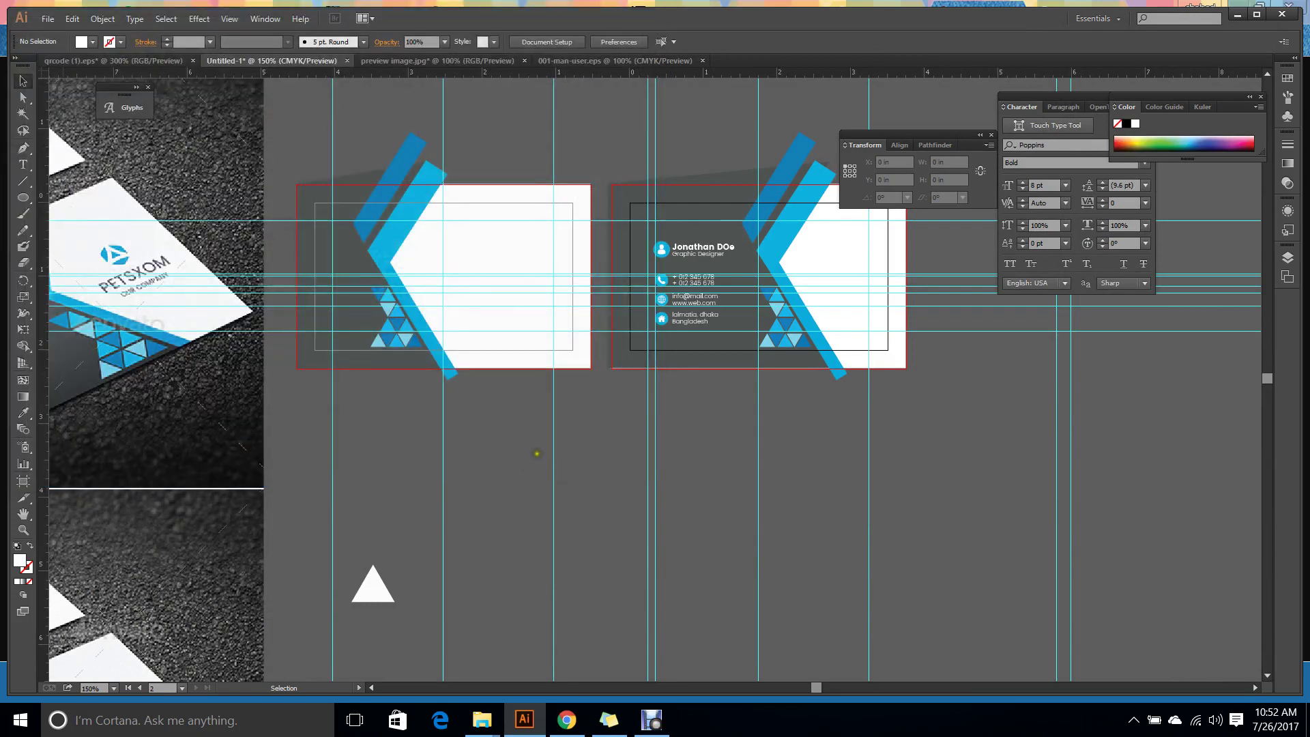
# Drop the Apple logo below the cards with the NBC logo to its right.
pyautogui.moveTo(527, 432); pyautogui.dragTo(705, 565)
pyautogui.moveTo(767, 451); pyautogui.dragTo(895, 577)
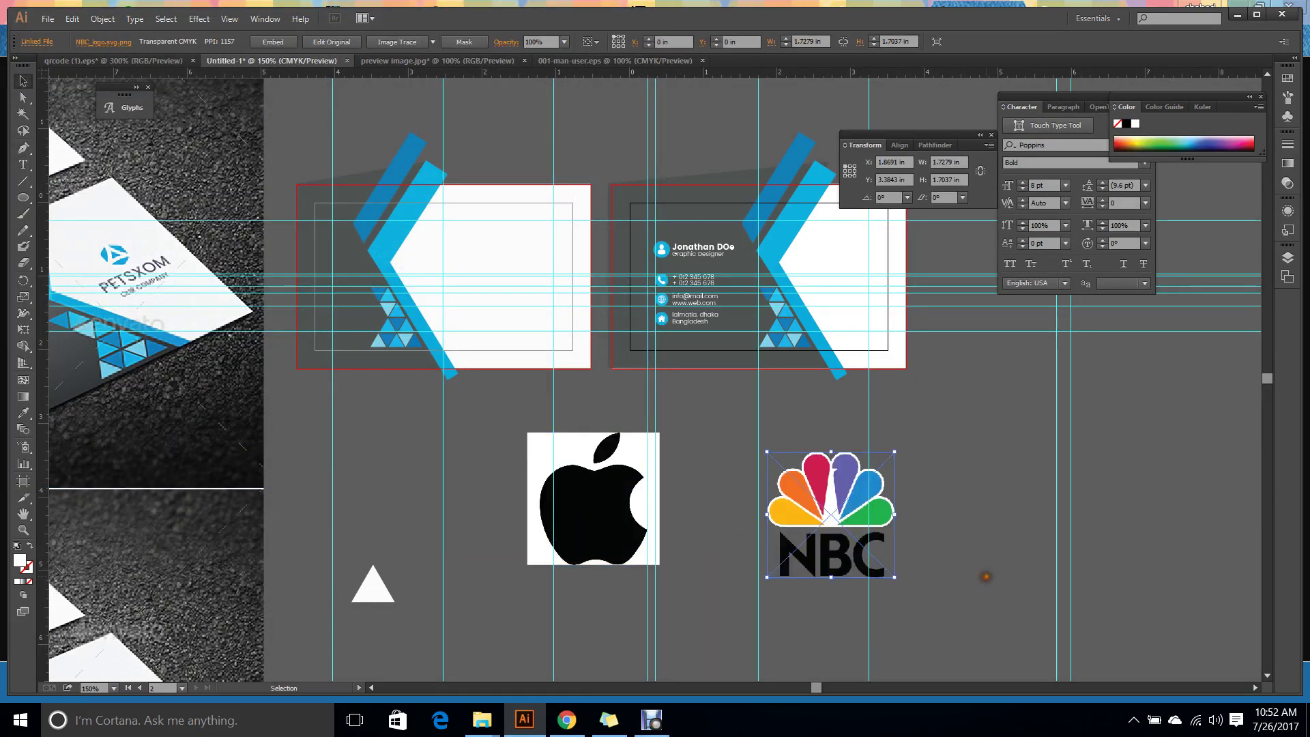
pyautogui.click(506, 578)
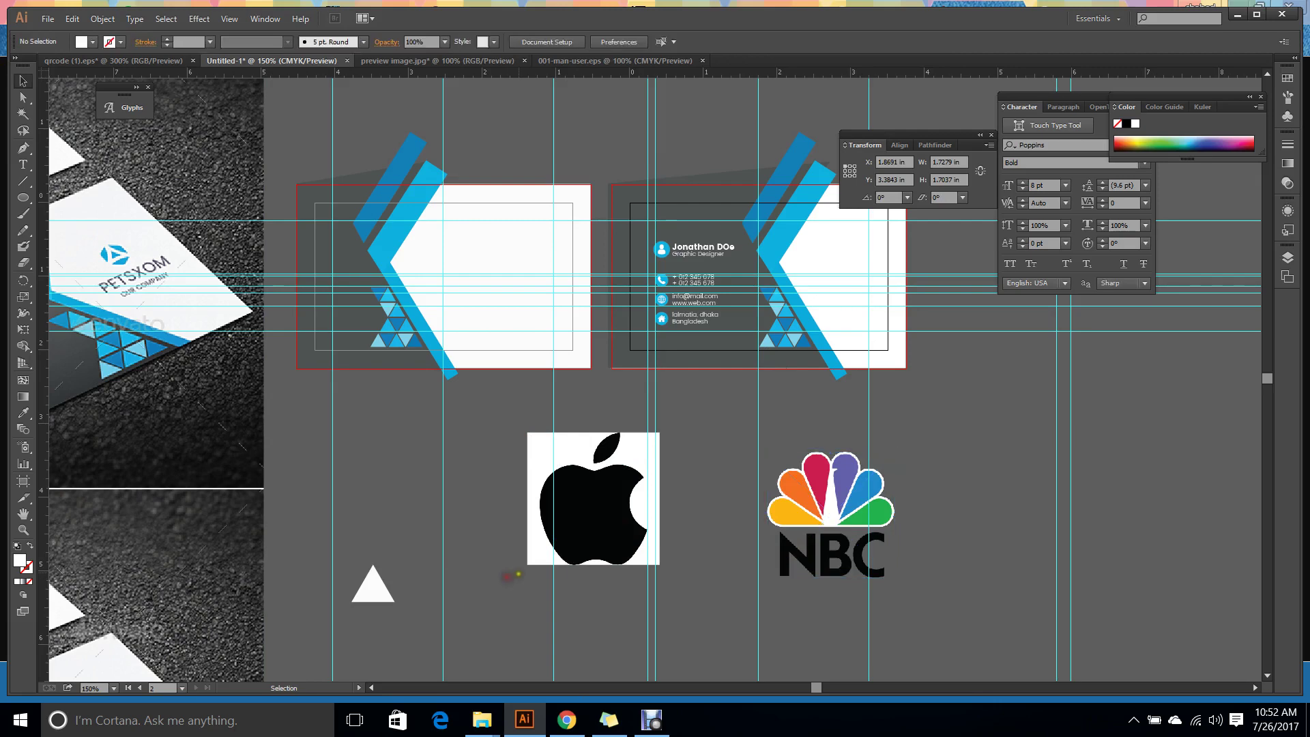
pyautogui.scroll(-3, 506, 577)
pyautogui.moveTo(809, 434); pyautogui.dragTo(788, 418)
# Shrink the Apple logo to about 0.76 in wide and move it beside the triangle.
pyautogui.click(668, 543)
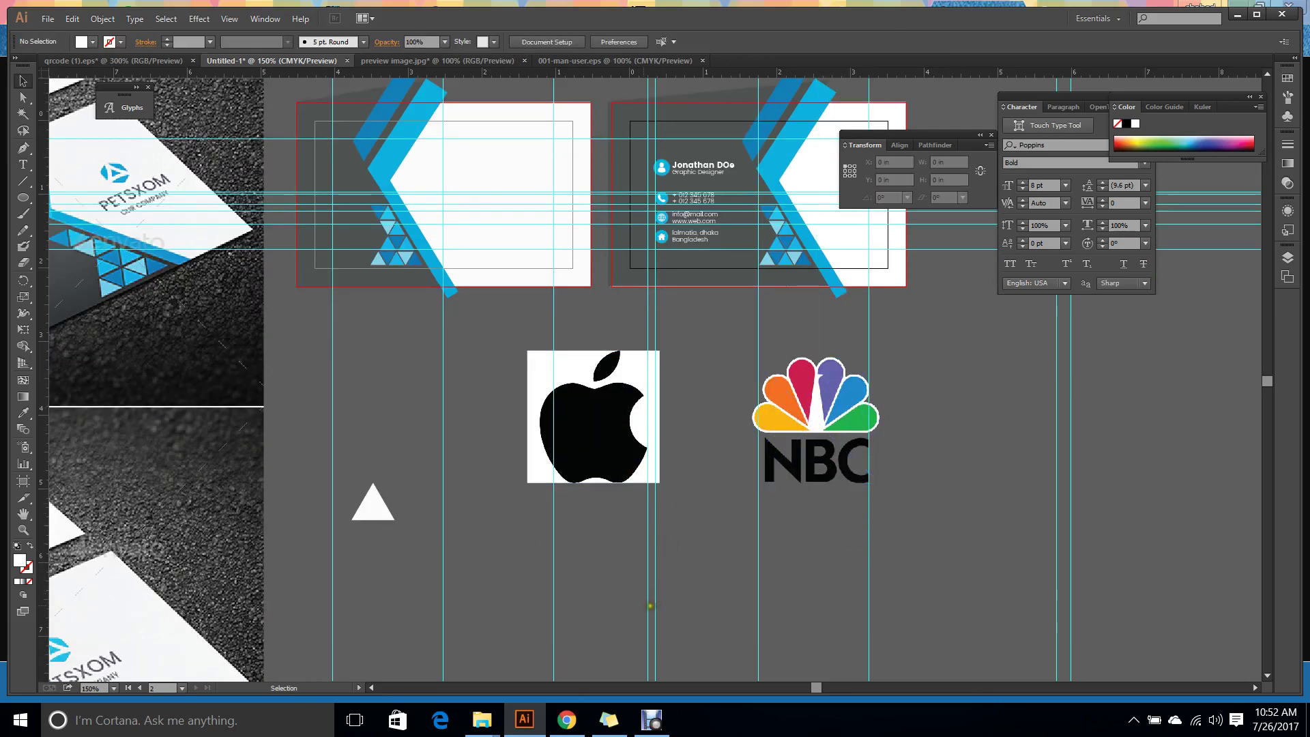
pyautogui.moveTo(591, 432); pyautogui.dragTo(458, 414)
pyautogui.moveTo(527, 465); pyautogui.dragTo(350, 237)
pyautogui.click(379, 381)
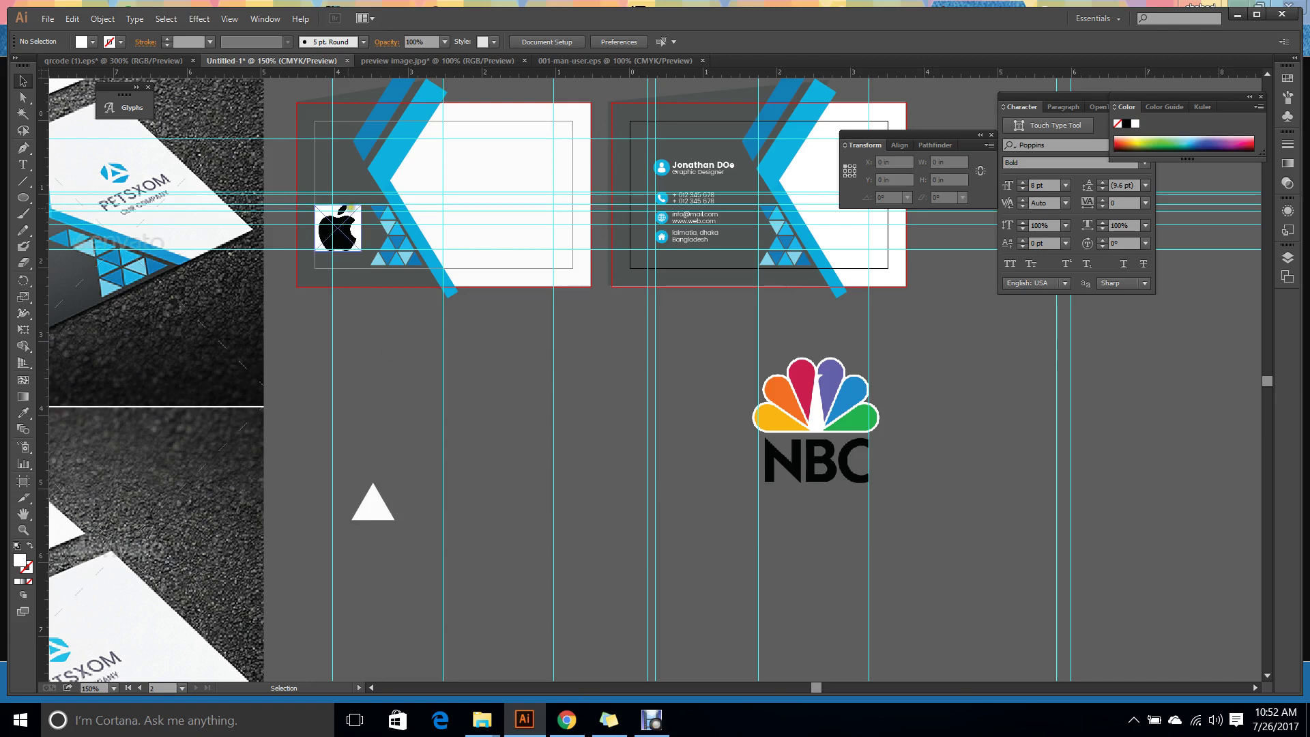
pyautogui.moveTo(339, 228); pyautogui.dragTo(517, 499)
# Enlarge the NBC logo by its corner handle.
pyautogui.click(797, 427)
pyautogui.click(939, 494)
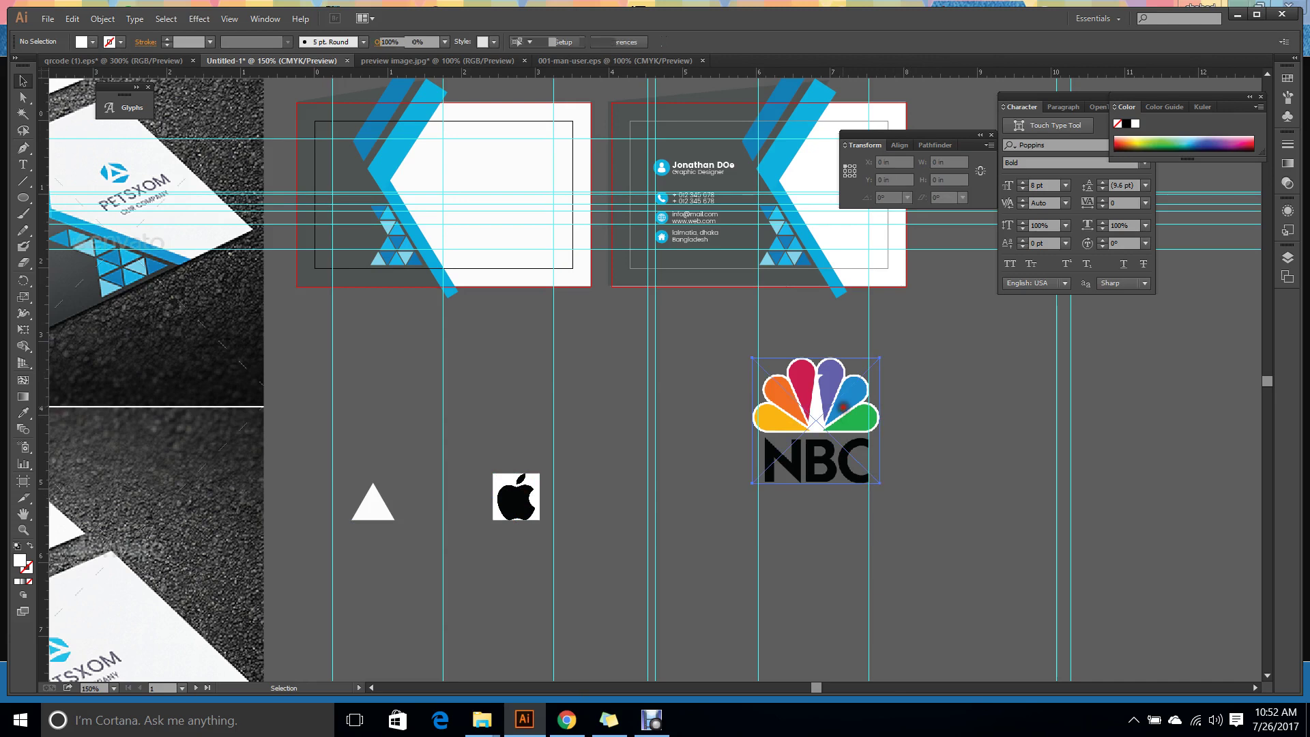
pyautogui.click(853, 464)
pyautogui.moveTo(880, 483); pyautogui.dragTo(959, 561)
pyautogui.click(1014, 547)
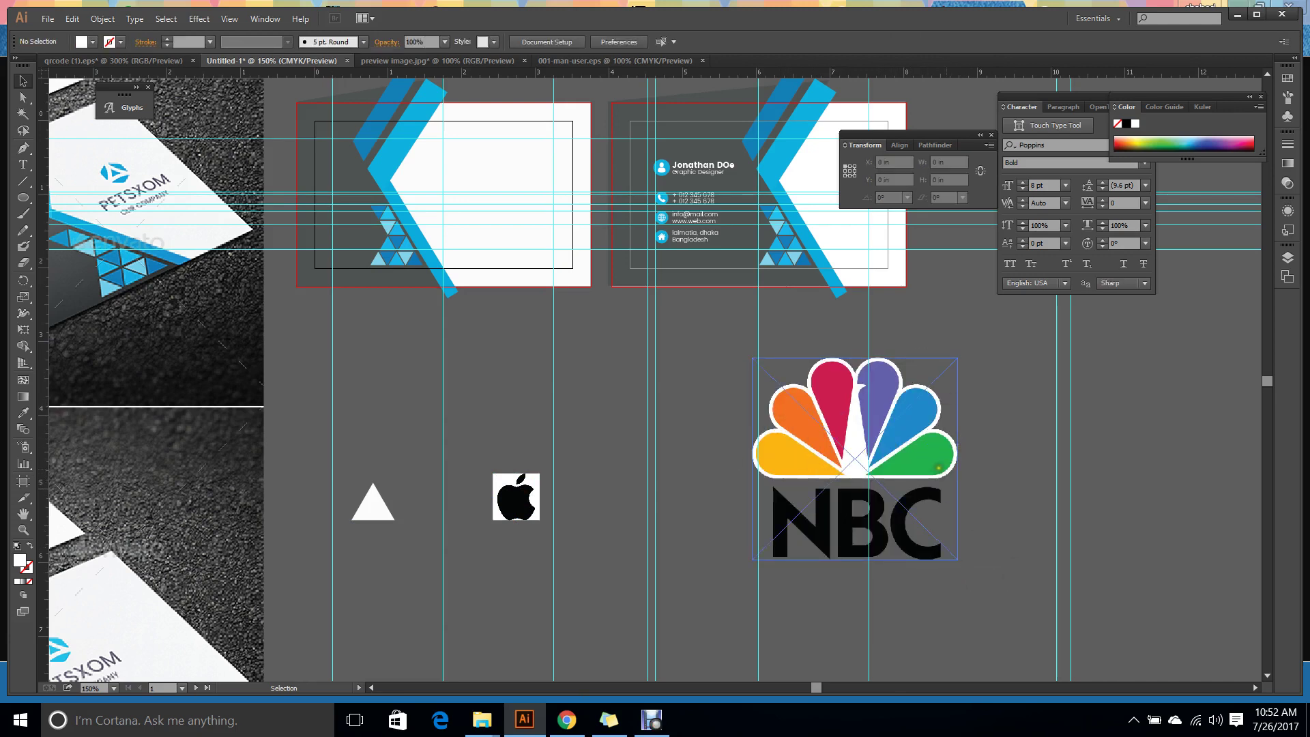
pyautogui.moveTo(23, 198); pyautogui.dragTo(57, 204)
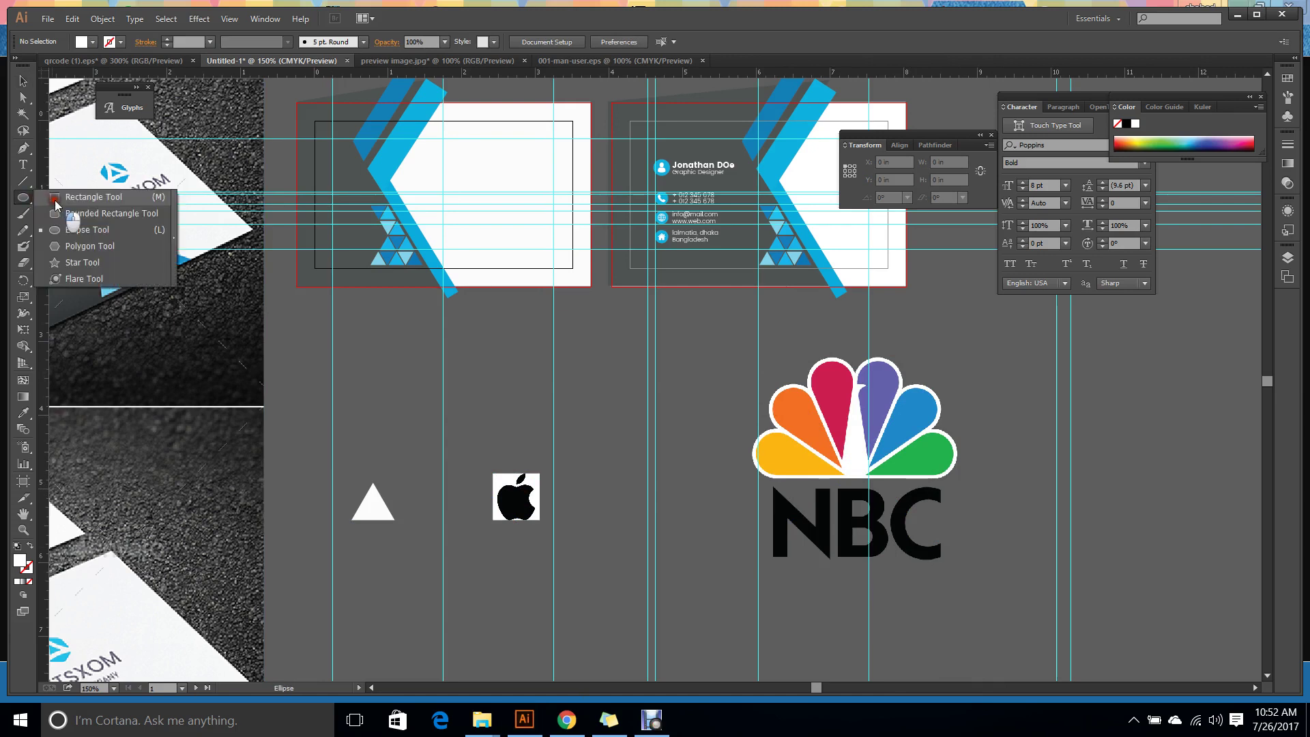
pyautogui.moveTo(735, 339); pyautogui.dragTo(973, 596)
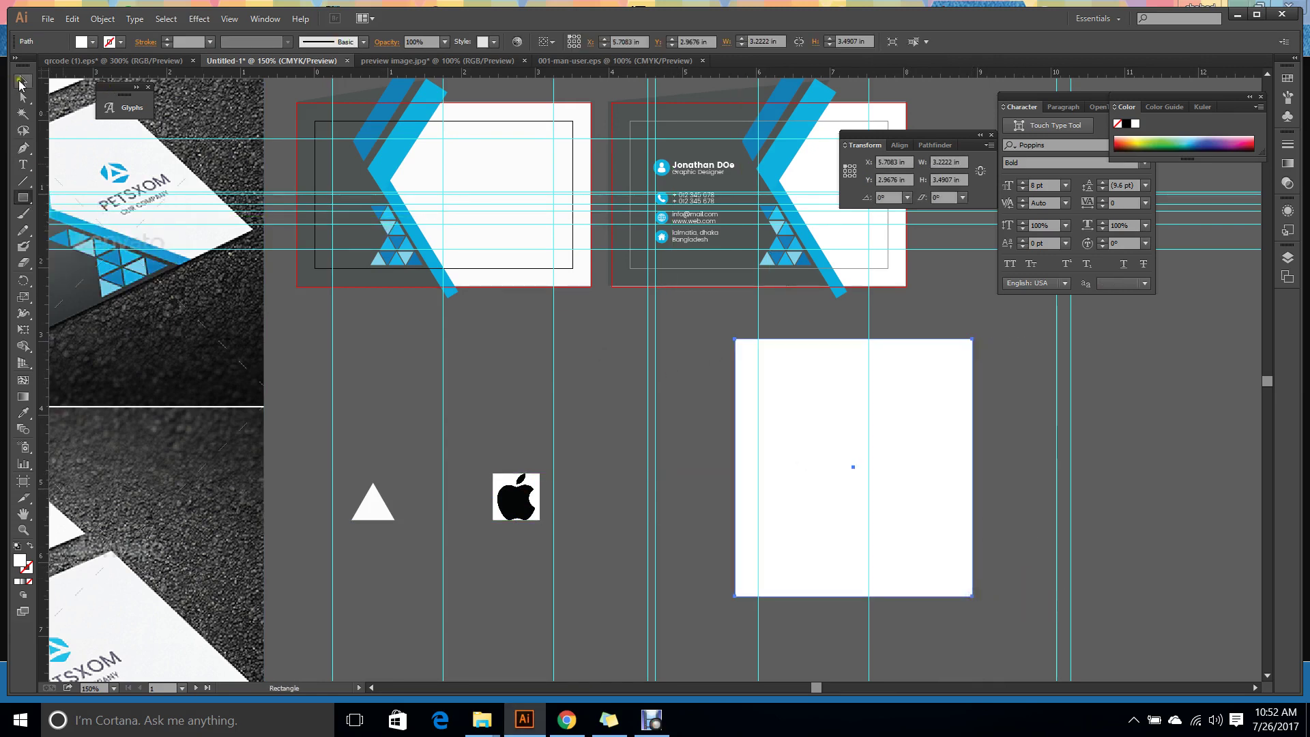
pyautogui.click(22, 81)
pyautogui.rightClick(795, 453)
pyautogui.moveTo(900, 660)
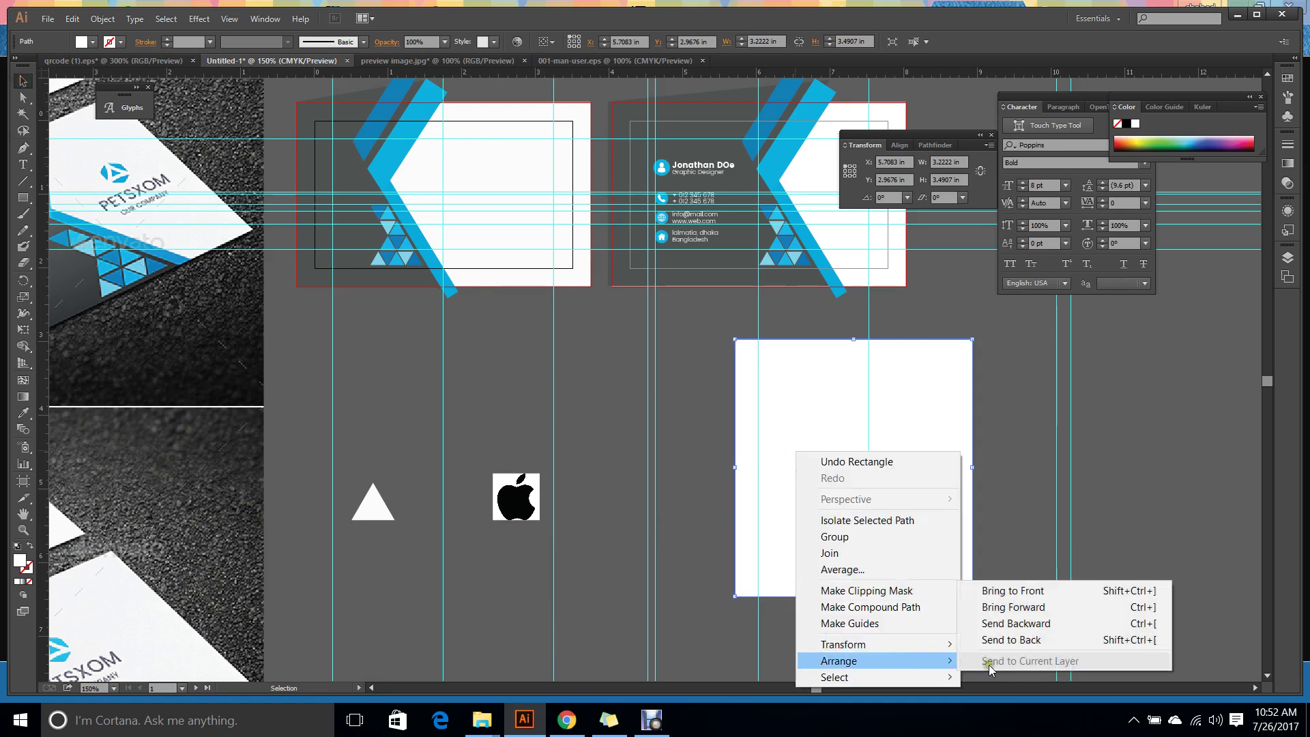
pyautogui.click(1011, 639)
pyautogui.click(1063, 472)
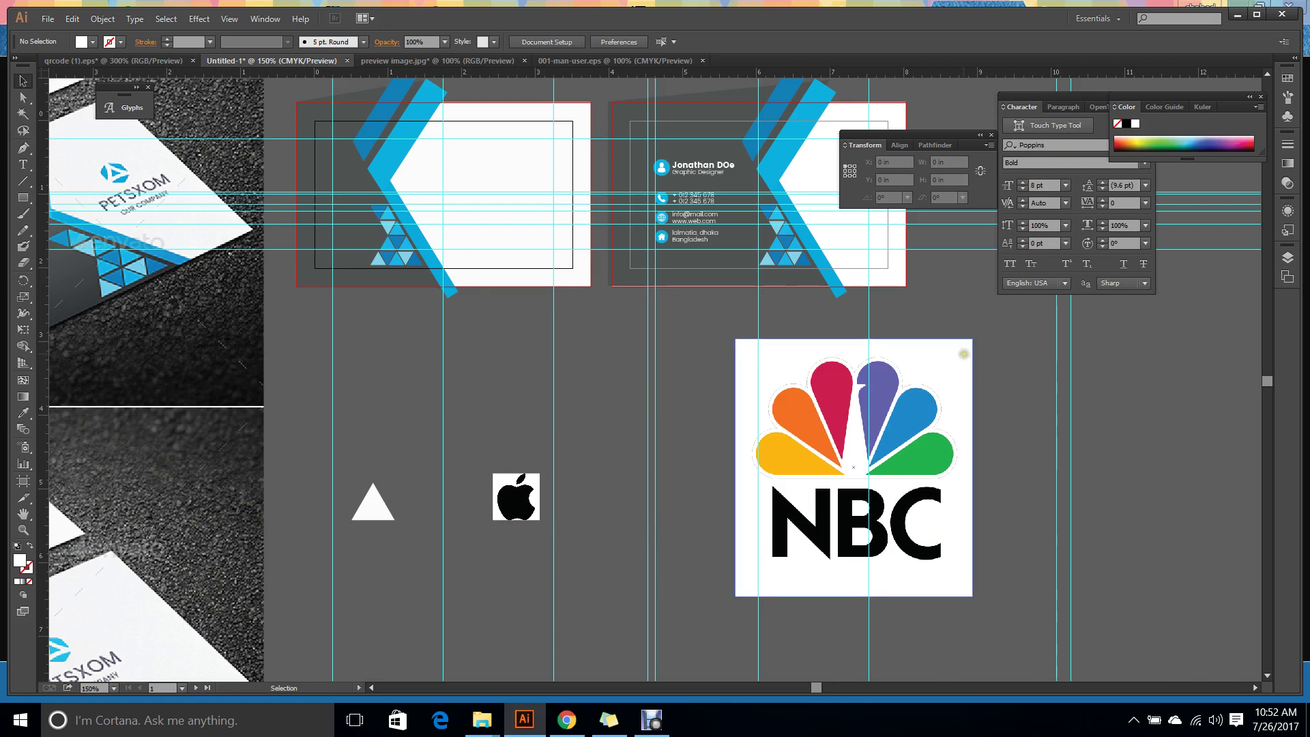
pyautogui.click(969, 349)
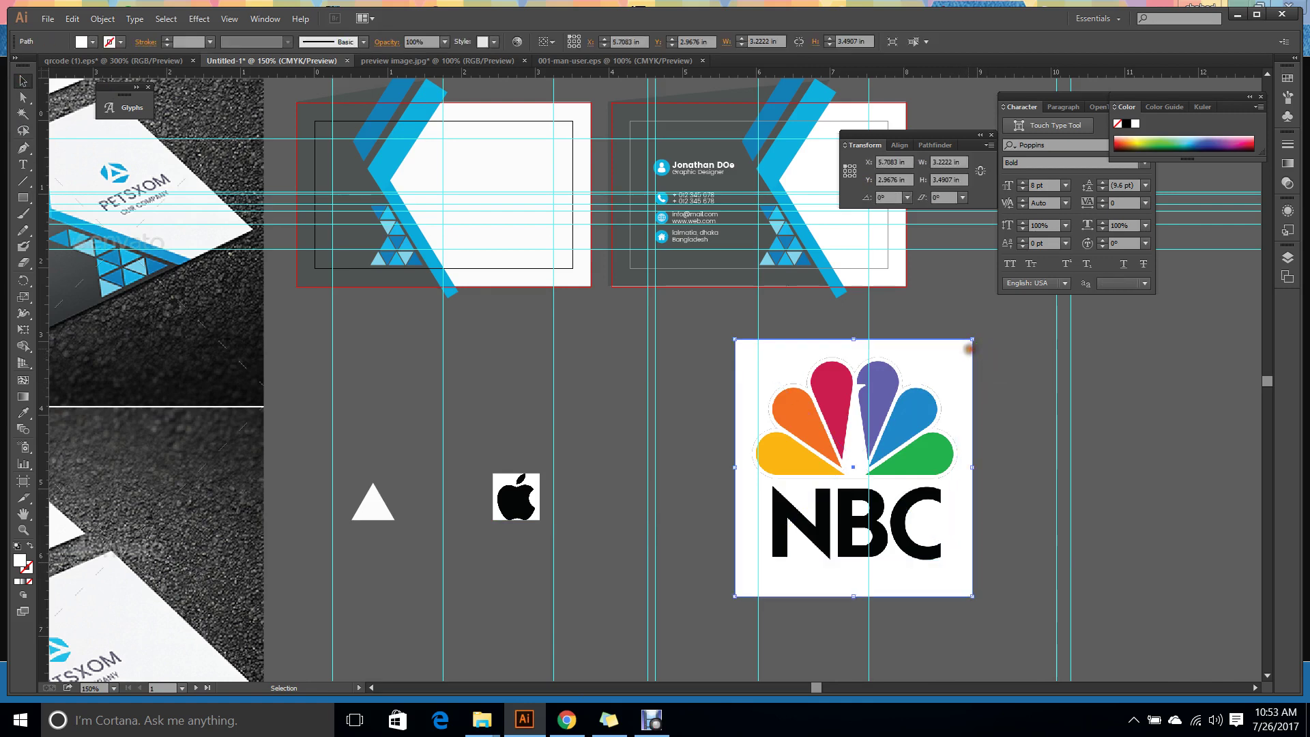
pyautogui.moveTo(970, 348); pyautogui.dragTo(647, 362)
pyautogui.press('Delete')
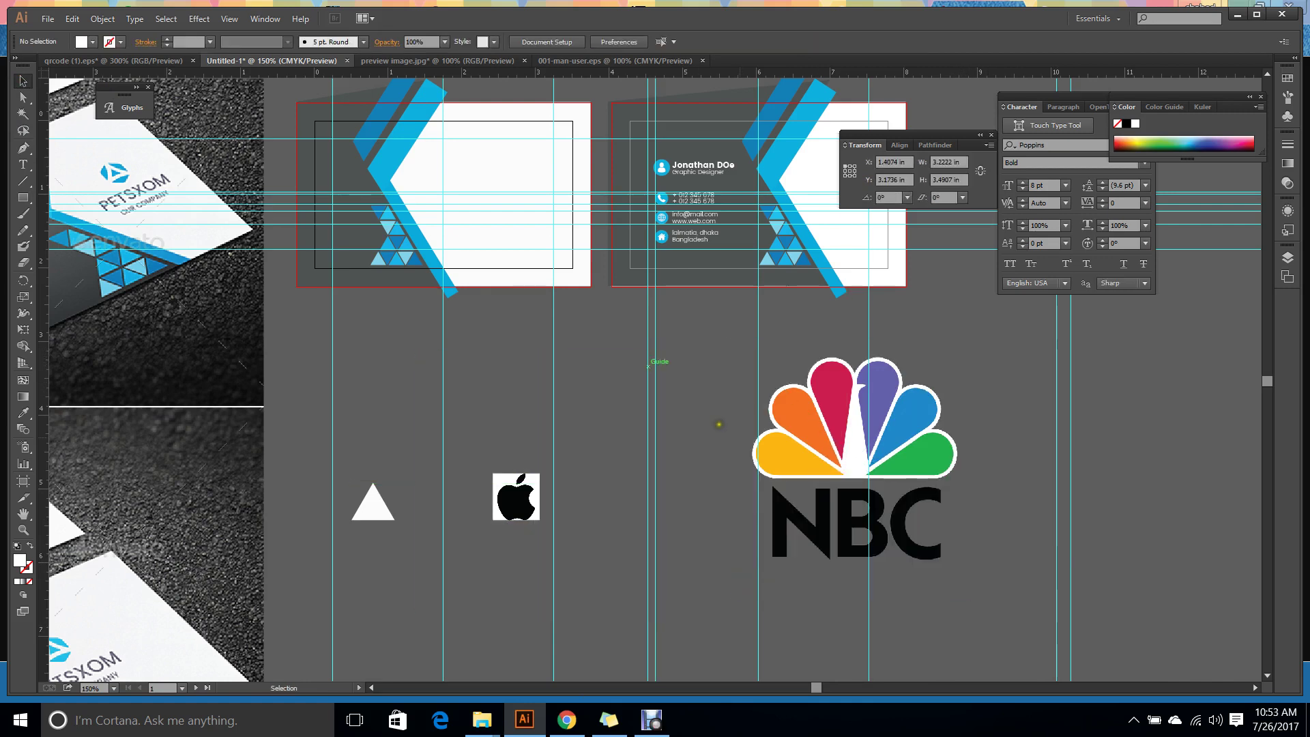
# Shrink the NBC logo to about 1 inch wide and position it below the card.
pyautogui.click(952, 552)
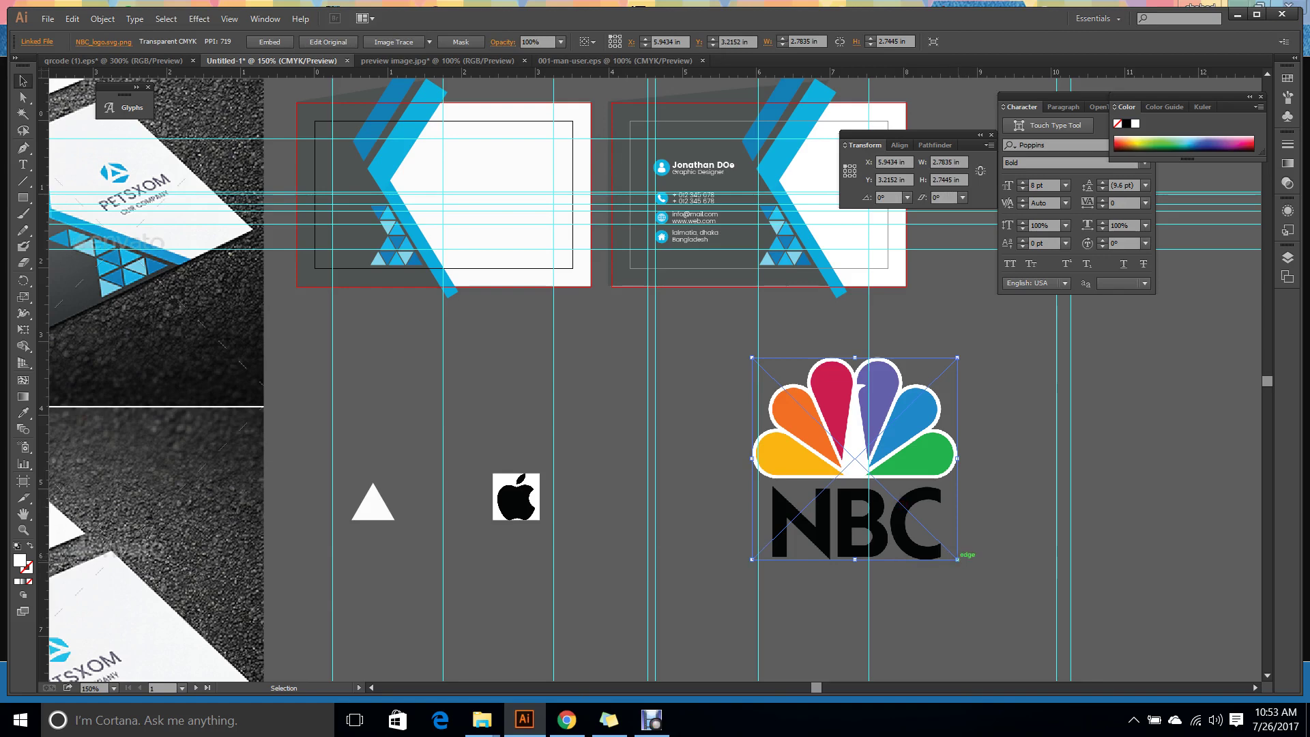
pyautogui.moveTo(958, 558); pyautogui.dragTo(703, 298)
pyautogui.click(754, 383)
pyautogui.scroll(2, 755, 383)
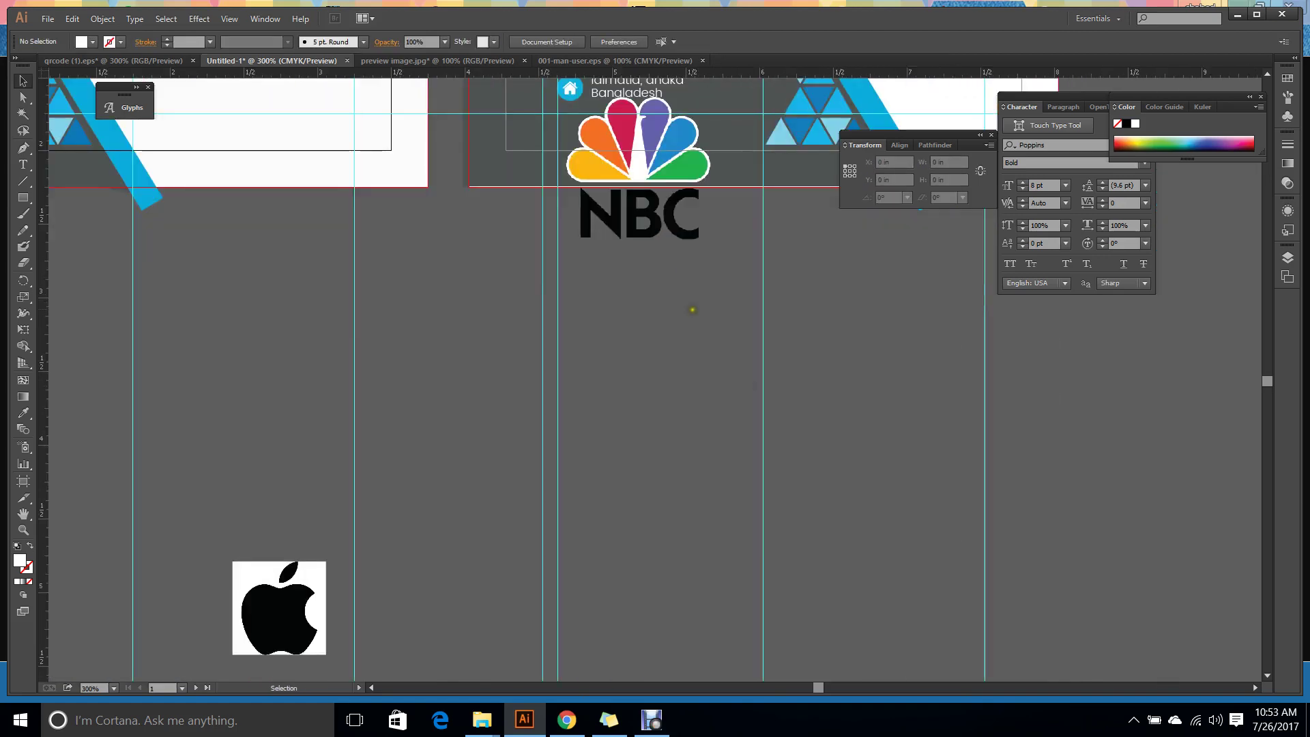
pyautogui.scroll(3, 693, 310)
pyautogui.moveTo(717, 260); pyautogui.dragTo(753, 240)
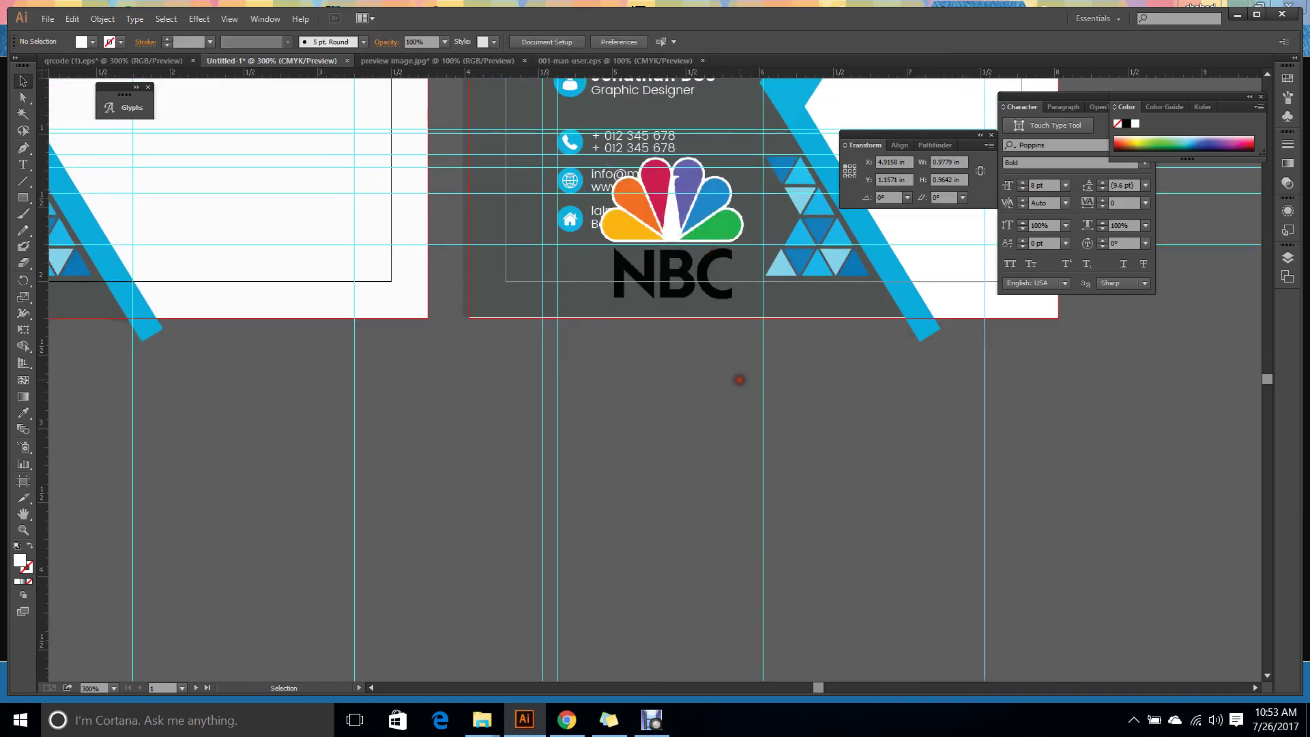
pyautogui.click(739, 379)
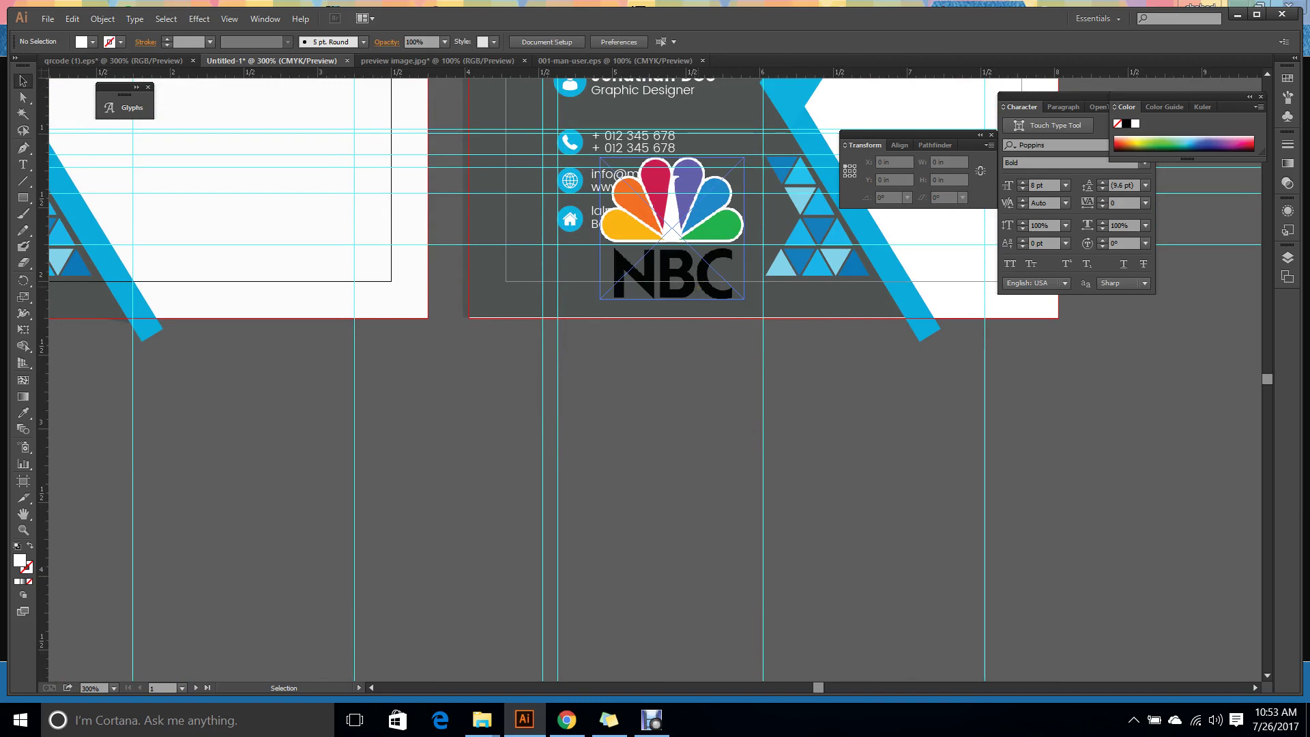
pyautogui.moveTo(730, 294); pyautogui.dragTo(783, 546)
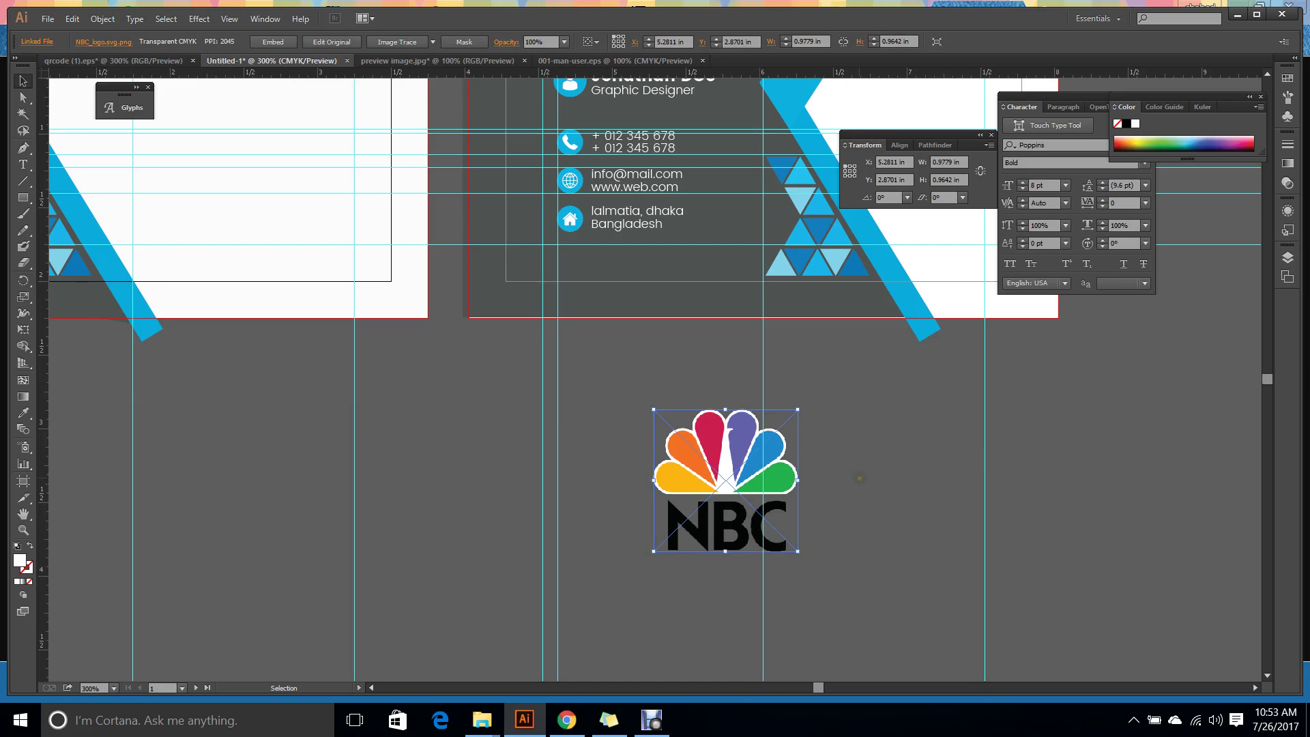
pyautogui.click(857, 475)
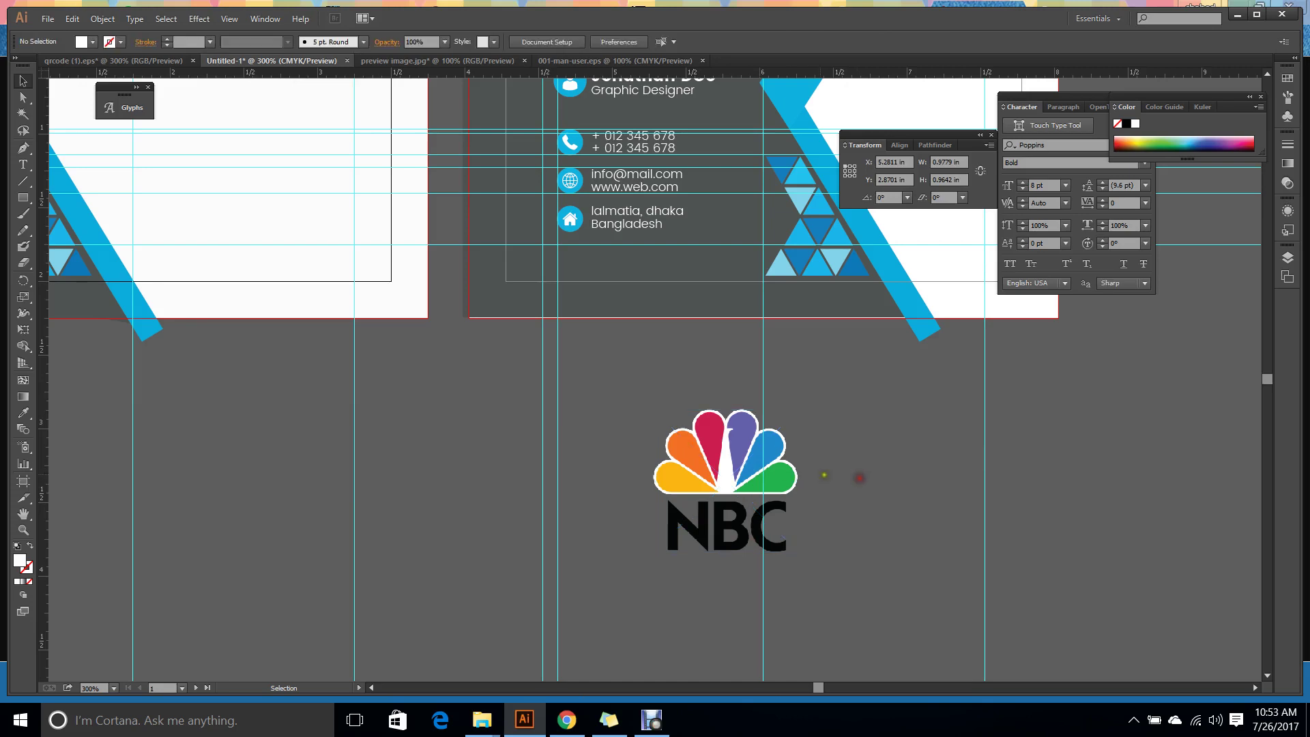
pyautogui.click(759, 449)
# Draw a 1.34 × 1.34 in square around the NBC logo with the Rectangle tool.
pyautogui.scroll(3, 675, 456)
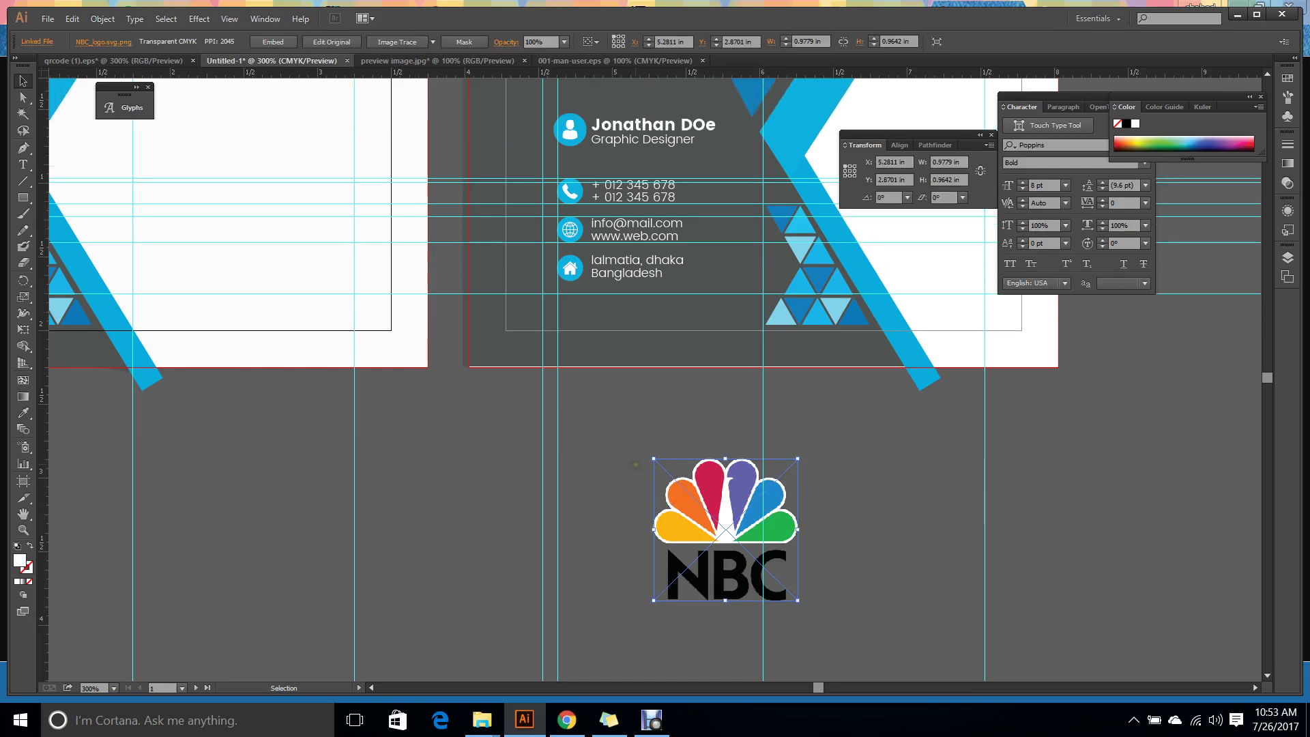
pyautogui.scroll(-3, 418, 460)
pyautogui.click(418, 459)
pyautogui.press('m')
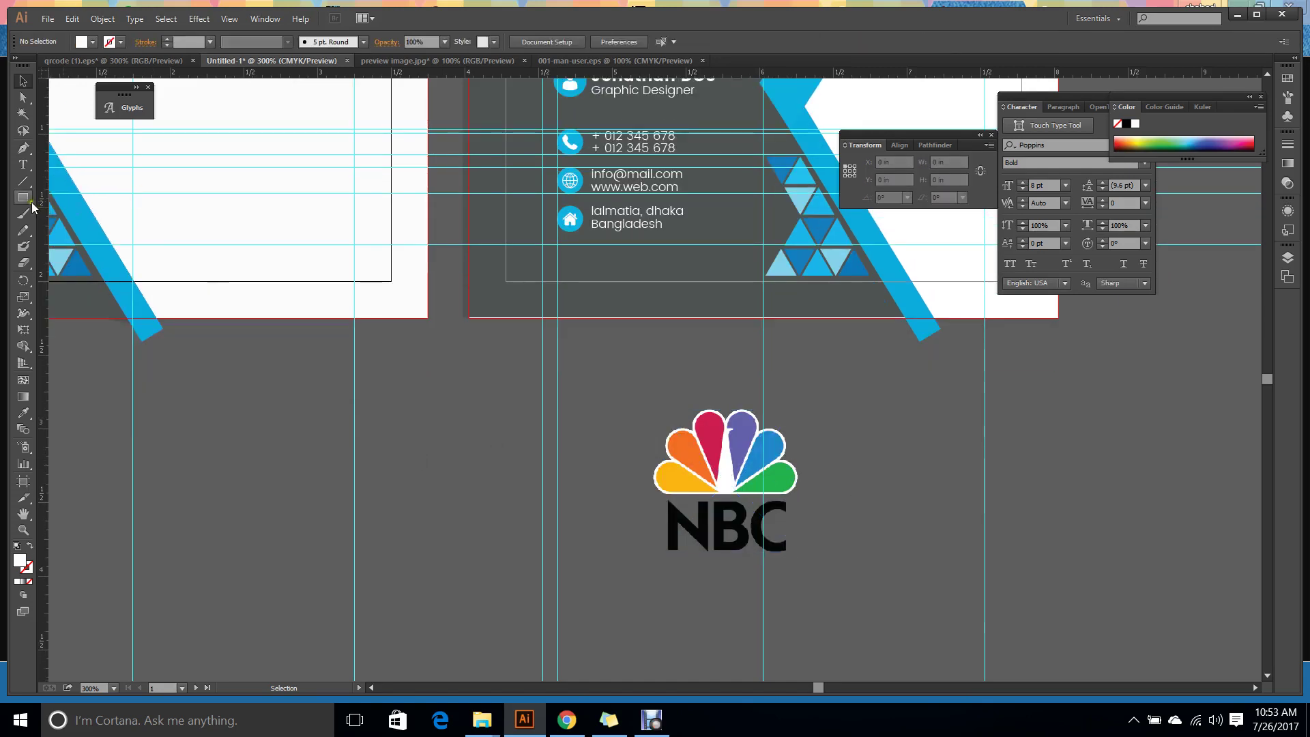
pyautogui.moveTo(629, 386); pyautogui.dragTo(827, 583)
# Send the white square behind the NBC logo and group the two.
pyautogui.click(27, 84)
pyautogui.rightClick(697, 442)
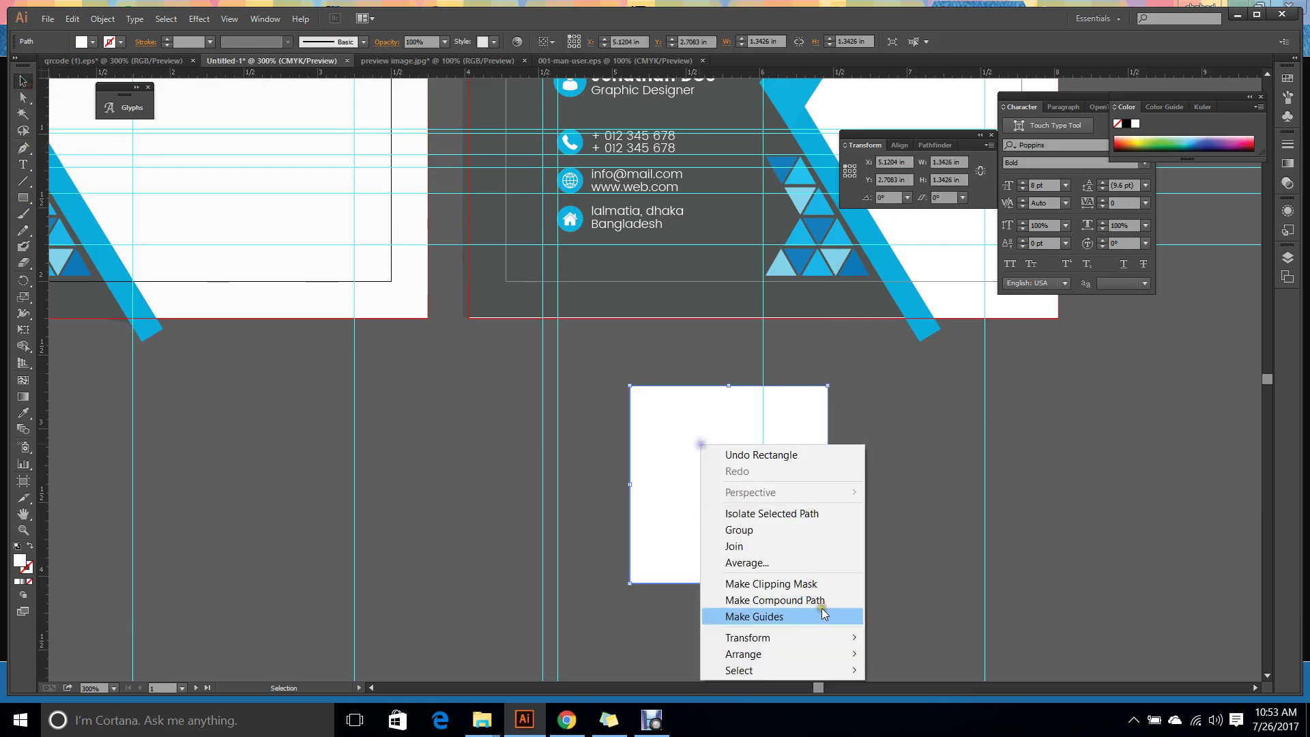
pyautogui.moveTo(834, 654)
pyautogui.click(916, 702)
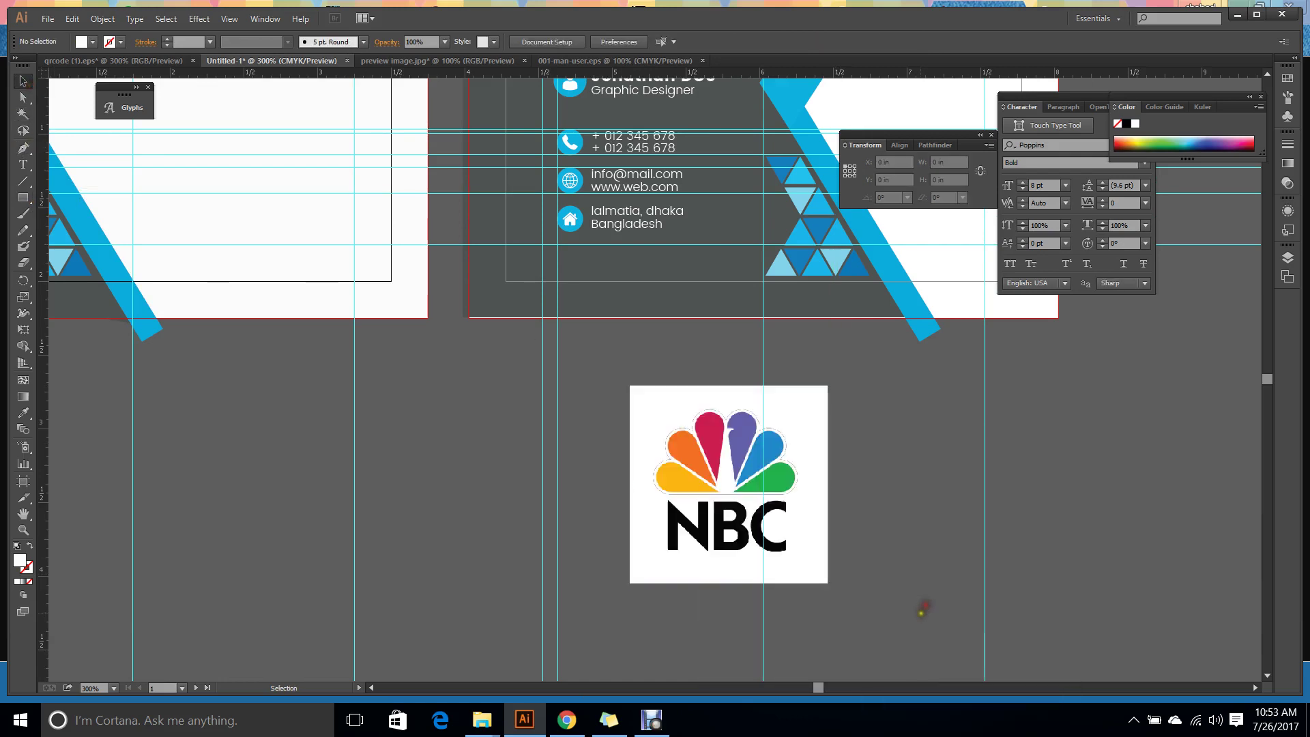
pyautogui.moveTo(578, 409); pyautogui.dragTo(683, 478)
pyautogui.rightClick(700, 464)
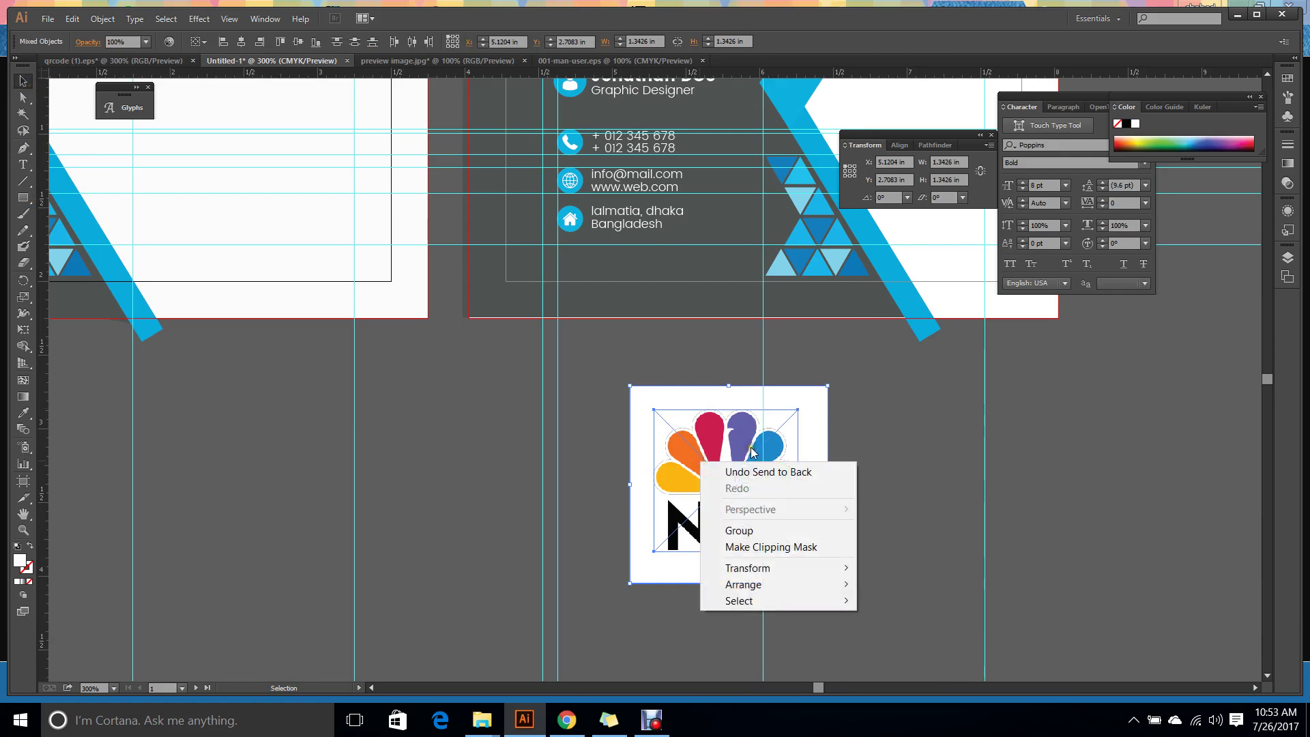
pyautogui.click(768, 530)
# Shrink the NBC badge to about 0.47 in and move it onto the card beside the address.
pyautogui.scroll(1, 750, 541)
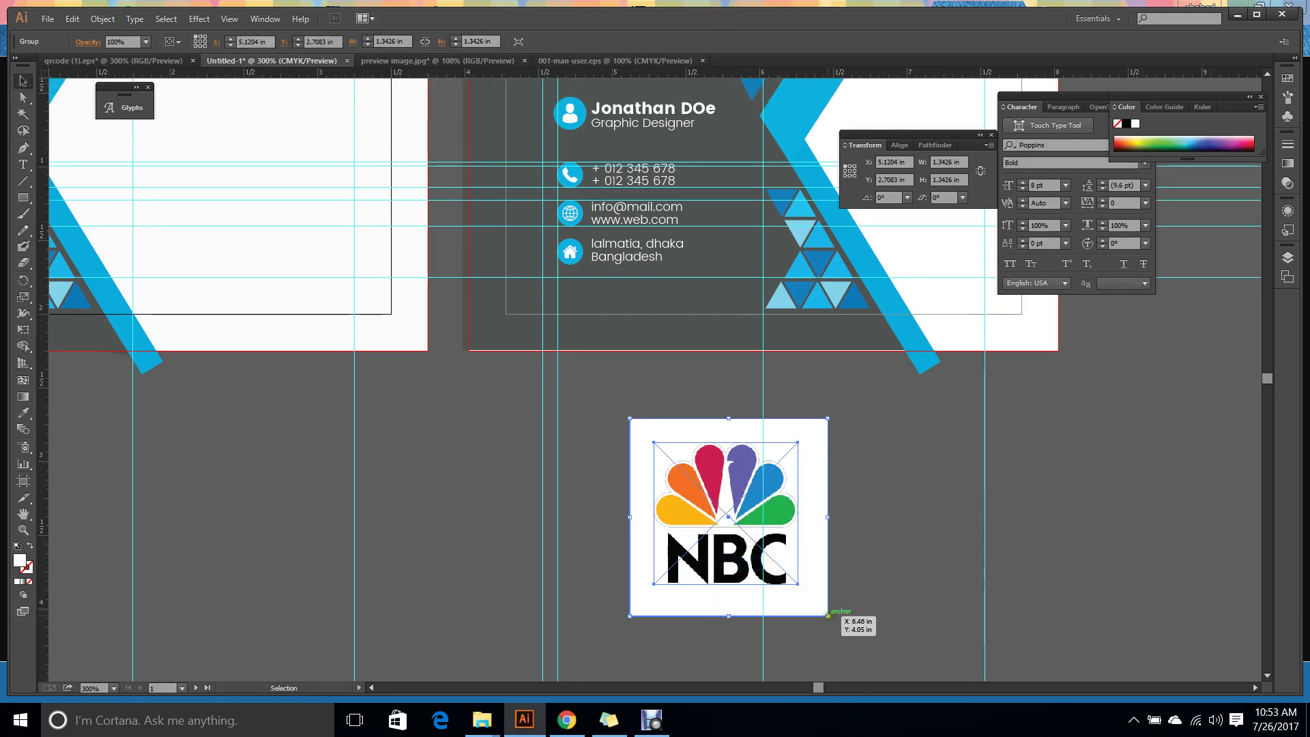
pyautogui.moveTo(828, 616); pyautogui.dragTo(735, 294)
pyautogui.click(731, 395)
pyautogui.scroll(2, 731, 394)
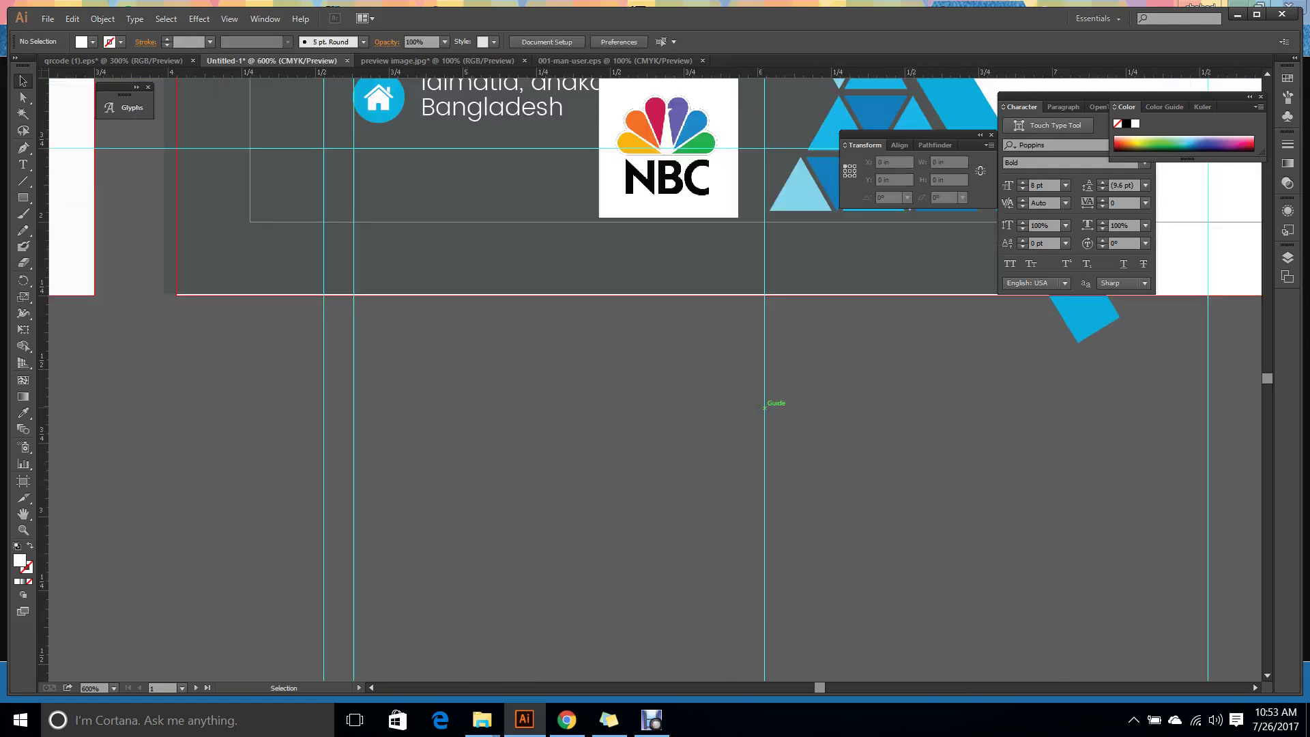
pyautogui.scroll(-2, 765, 407)
pyautogui.moveTo(857, 434); pyautogui.dragTo(610, 506)
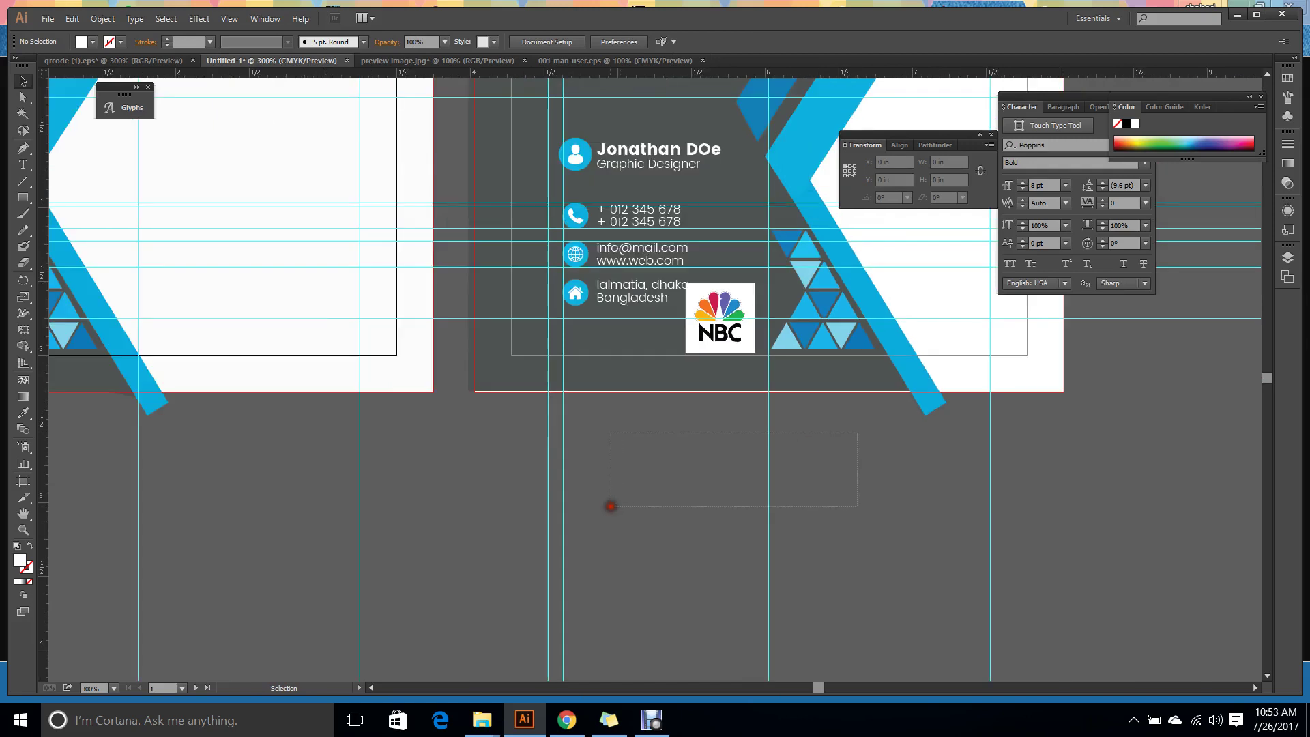
pyautogui.scroll(2, 611, 507)
pyautogui.hscroll(5, 673, 520)
pyautogui.moveTo(535, 406); pyautogui.dragTo(736, 298)
# Enlarge the NBC badge to about 0.91 in and move it off the card onto the canvas.
pyautogui.click(921, 339)
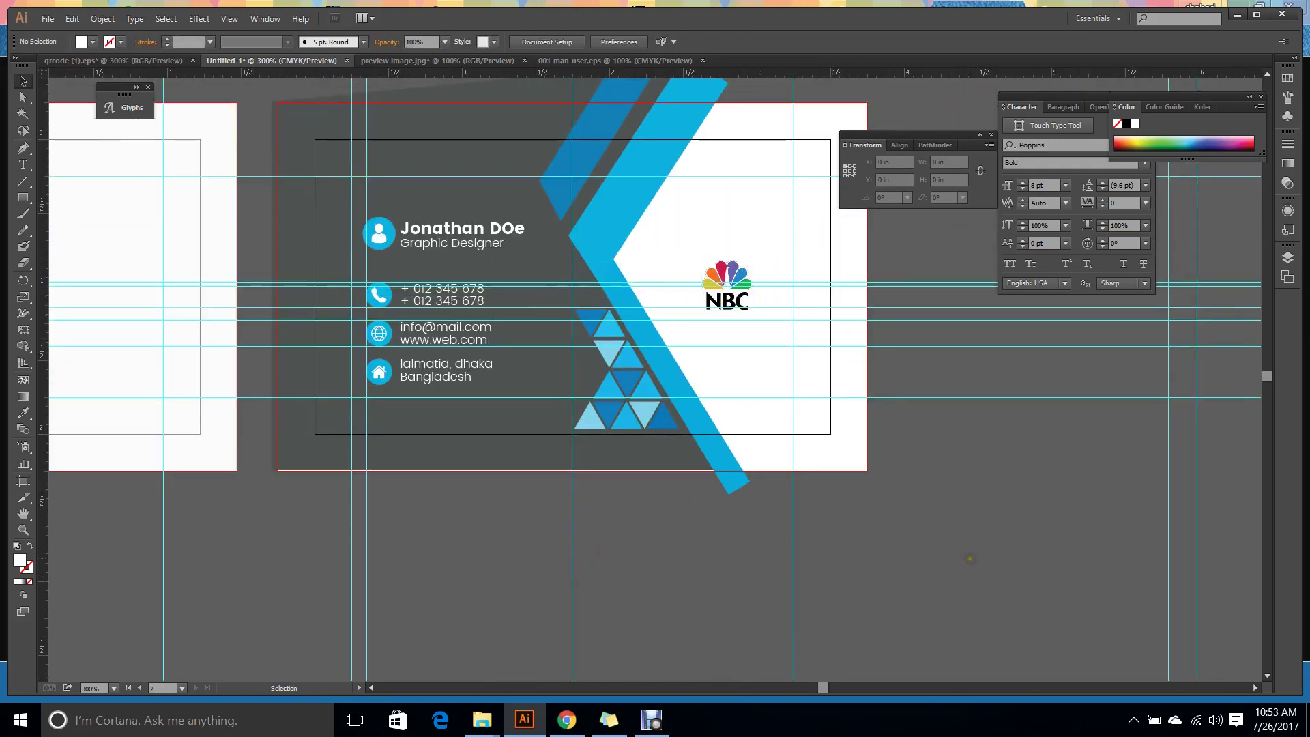
pyautogui.click(728, 287)
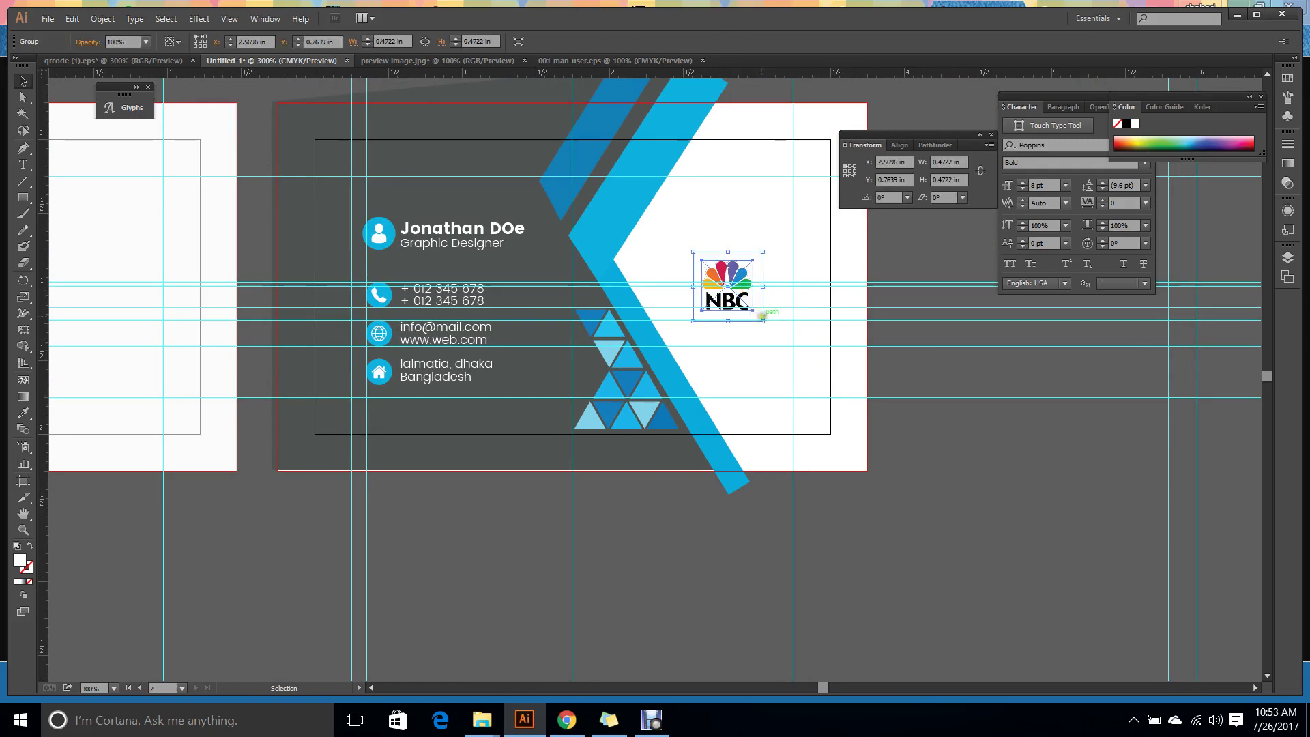
pyautogui.moveTo(764, 323); pyautogui.dragTo(737, 274)
pyautogui.click(915, 369)
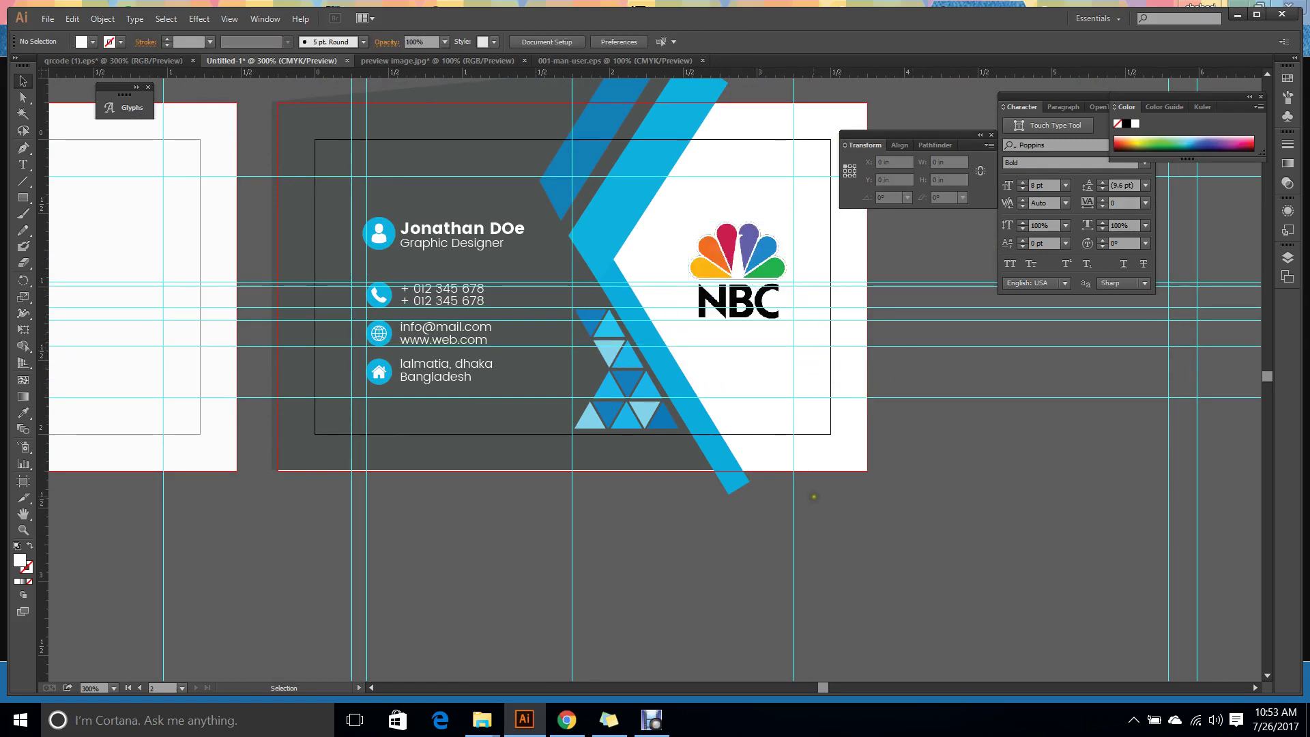
pyautogui.moveTo(767, 307); pyautogui.dragTo(473, 317)
# Ungroup the NBC logo from its white square and move the logo below the card.
pyautogui.rightClick(1068, 500)
pyautogui.click(1101, 558)
pyautogui.click(1088, 573)
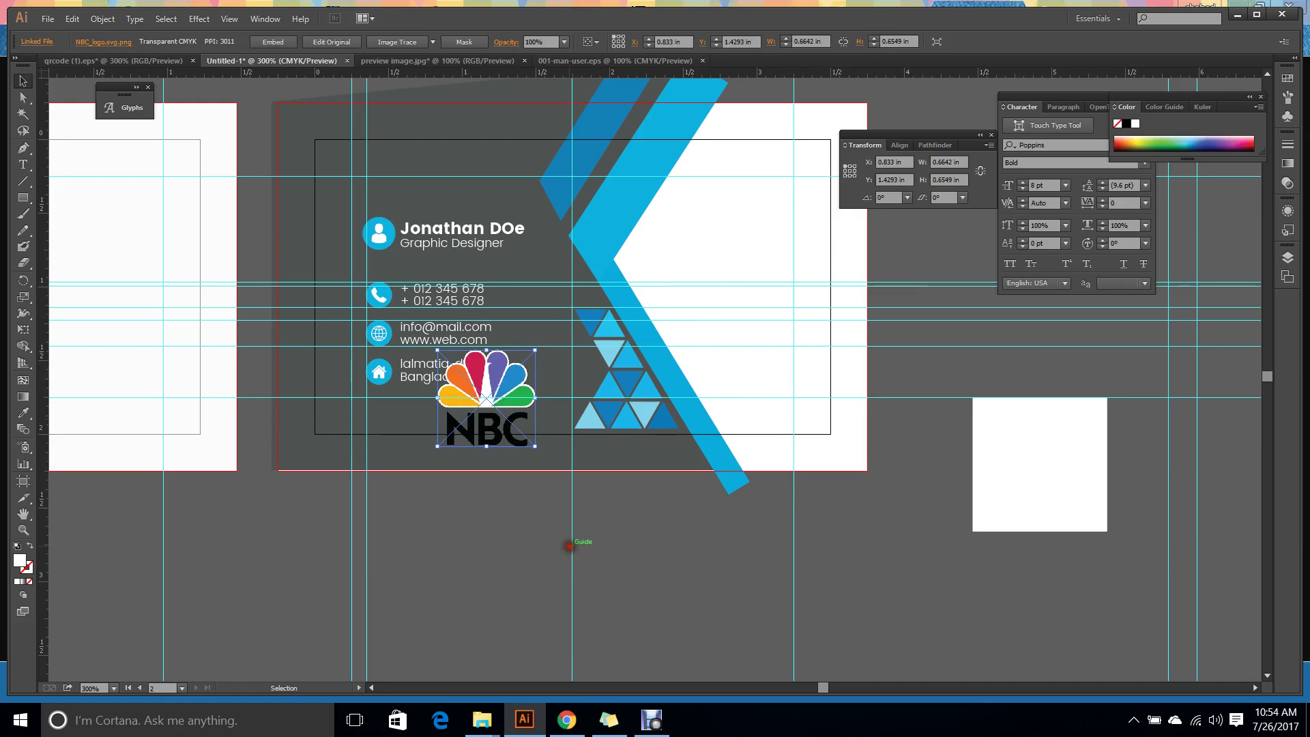
pyautogui.click(579, 538)
pyautogui.moveTo(521, 411); pyautogui.dragTo(491, 604)
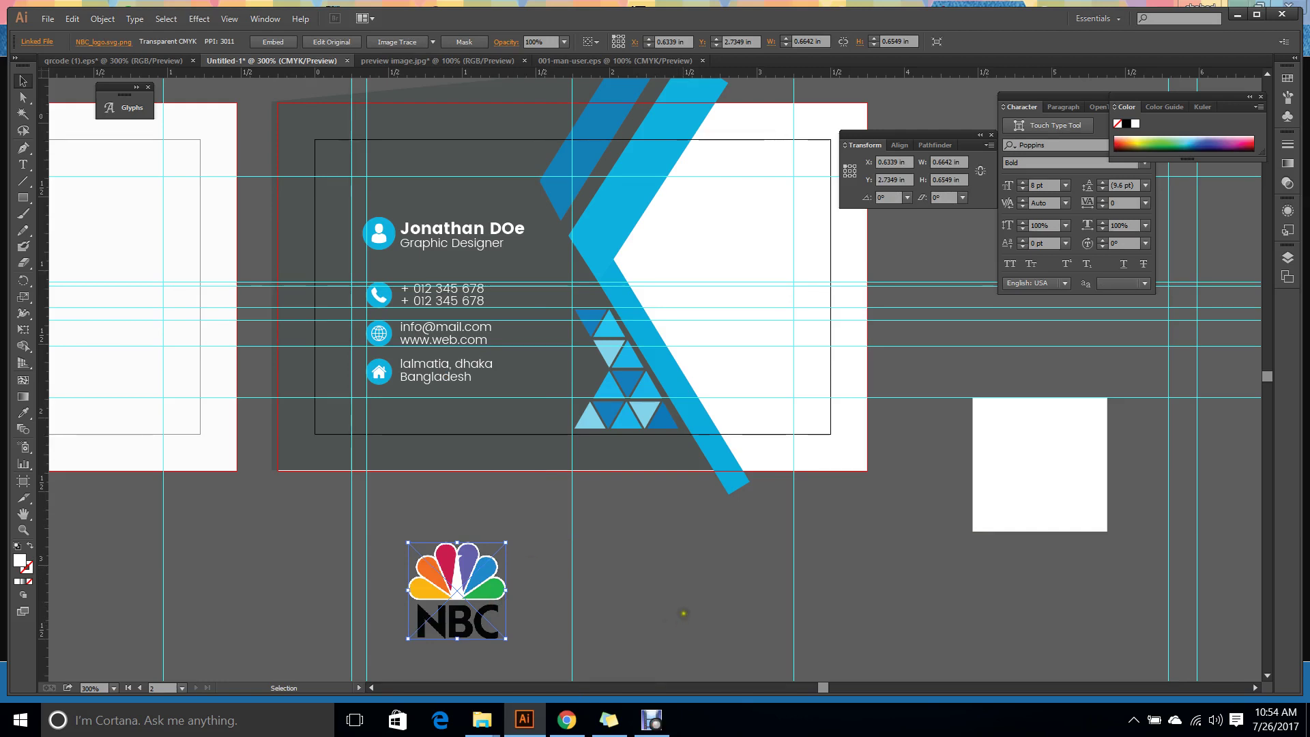
# Move the Apple logo up, then image-trace and expand it into vector paths.
pyautogui.scroll(-3, 683, 620)
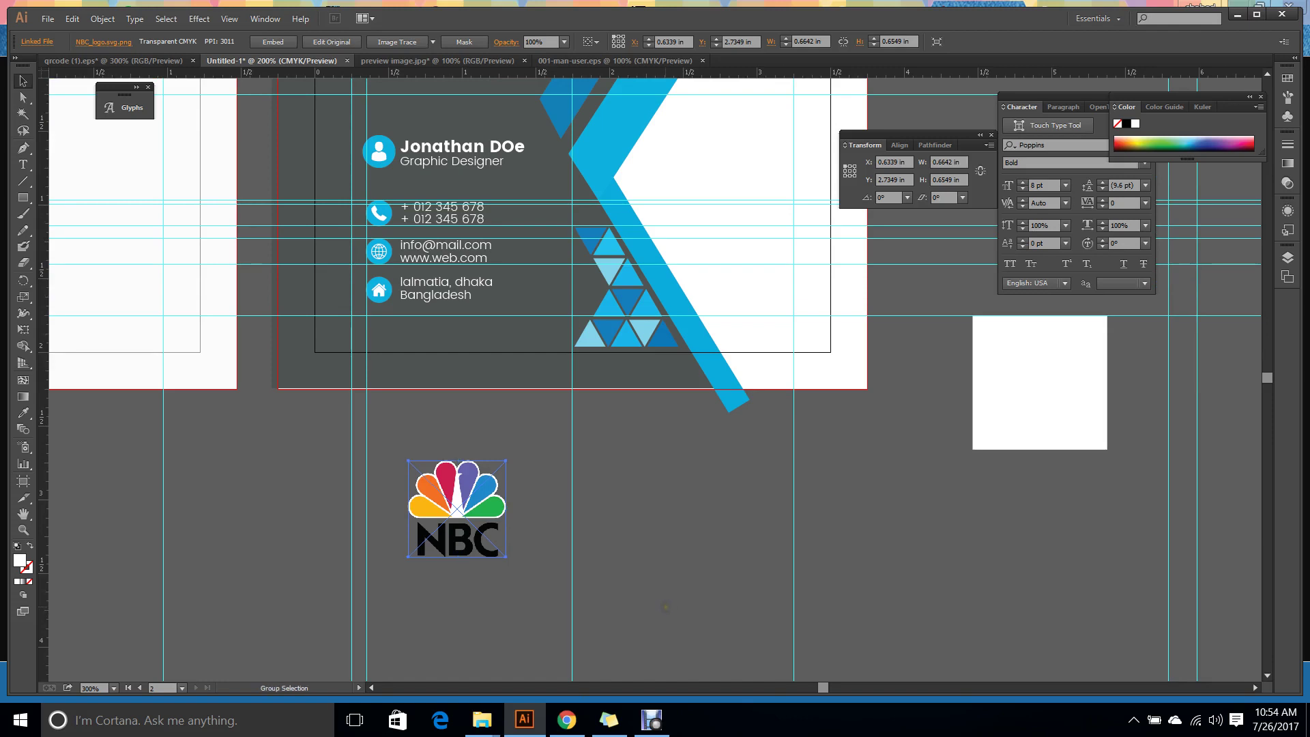
pyautogui.scroll(-3, 664, 534)
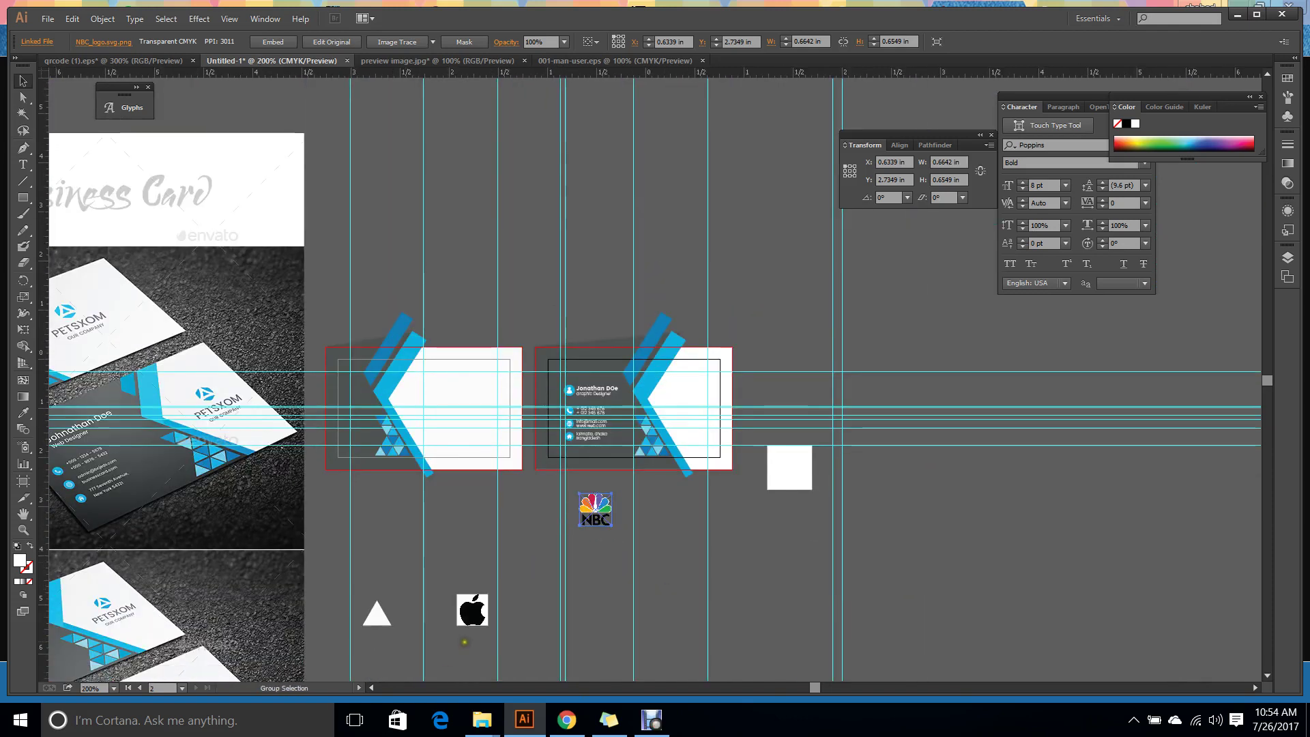
pyautogui.scroll(3, 456, 674)
pyautogui.scroll(2, 539, 551)
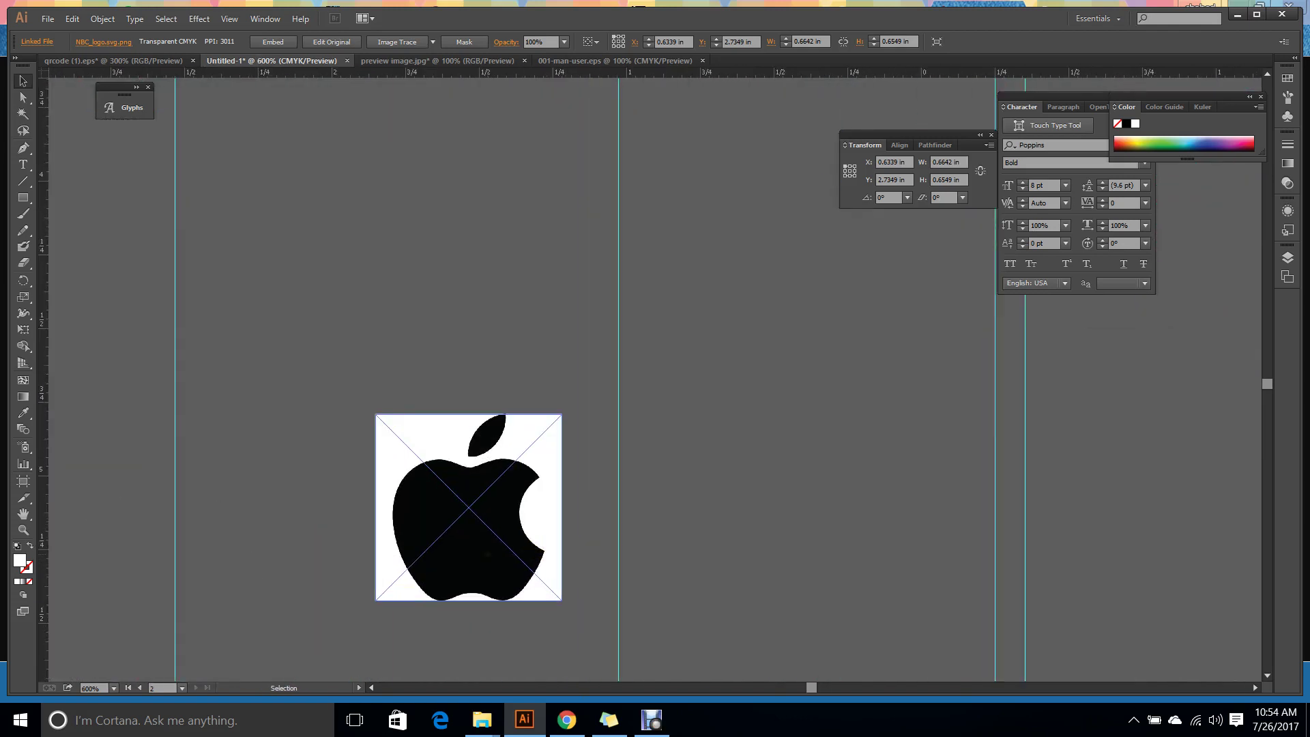
pyautogui.moveTo(460, 535); pyautogui.dragTo(471, 460)
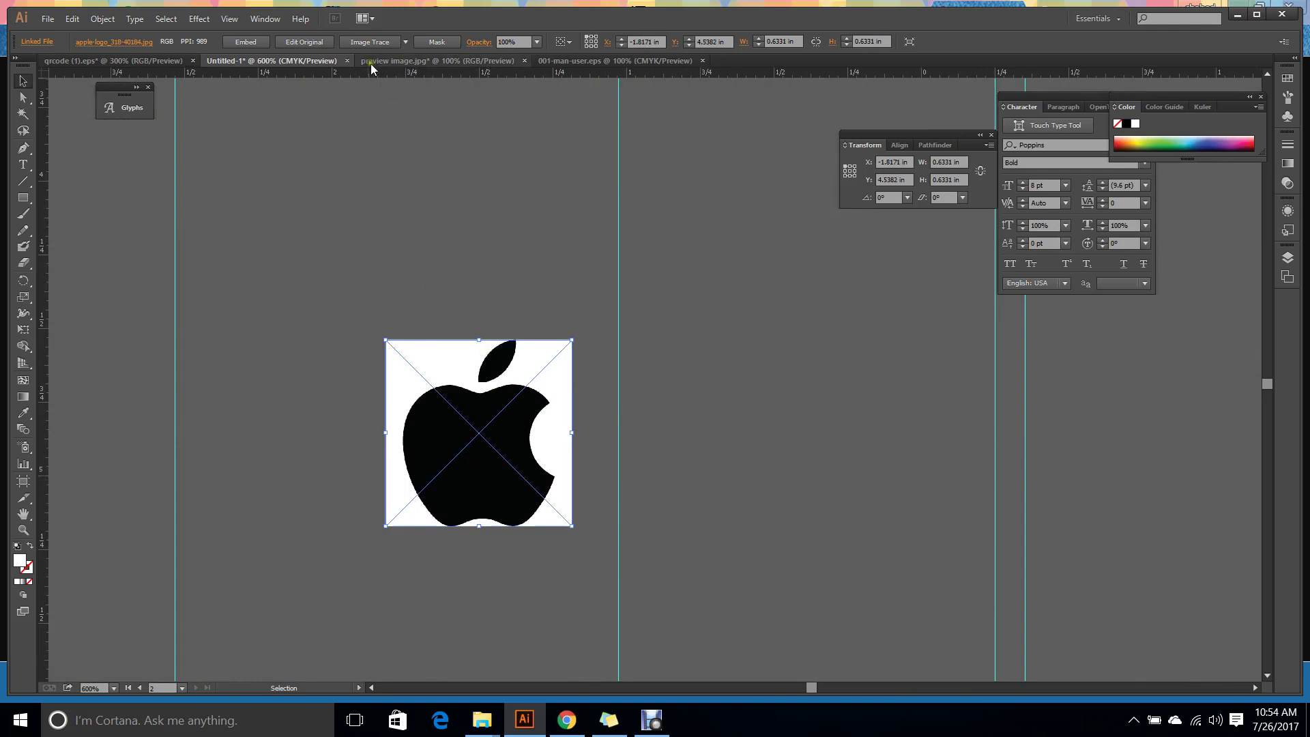
pyautogui.click(369, 42)
pyautogui.rightClick(481, 388)
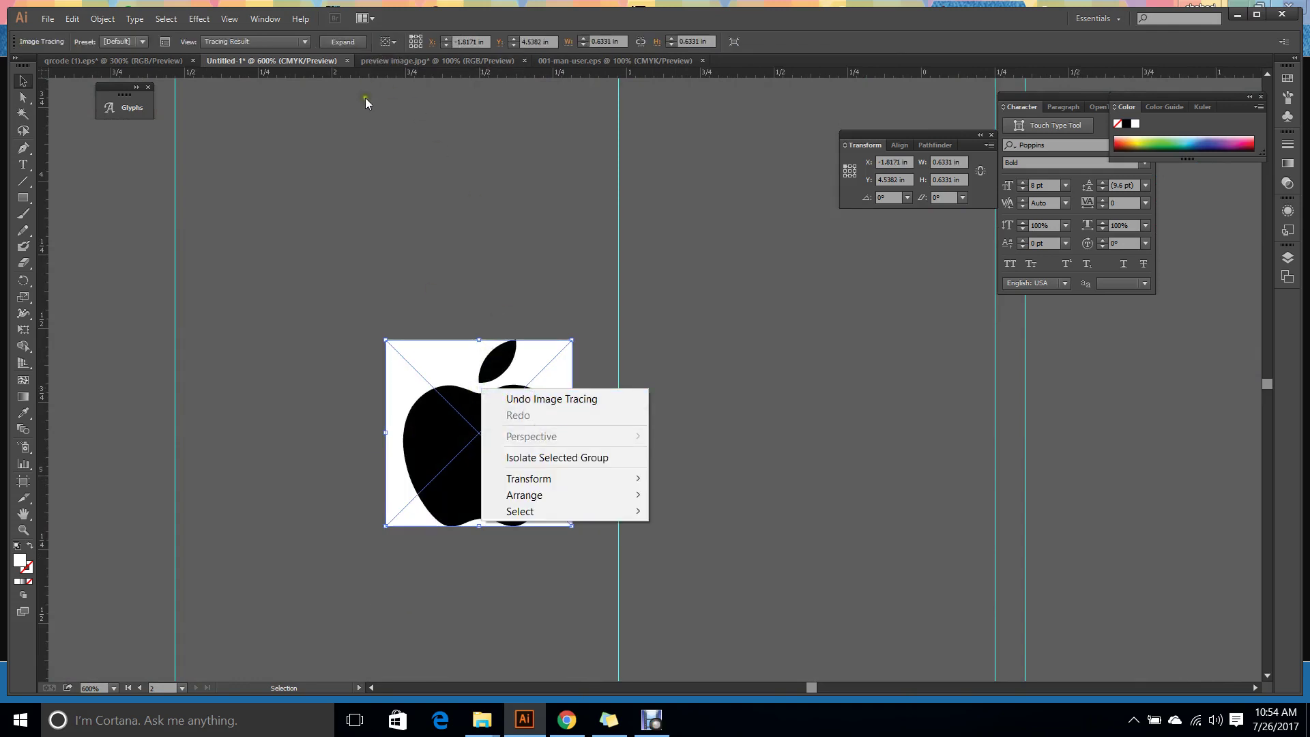
pyautogui.click(343, 41)
# Ungroup the trace, separate the black apple from its white shape, and delete both.
pyautogui.rightClick(524, 424)
pyautogui.click(570, 514)
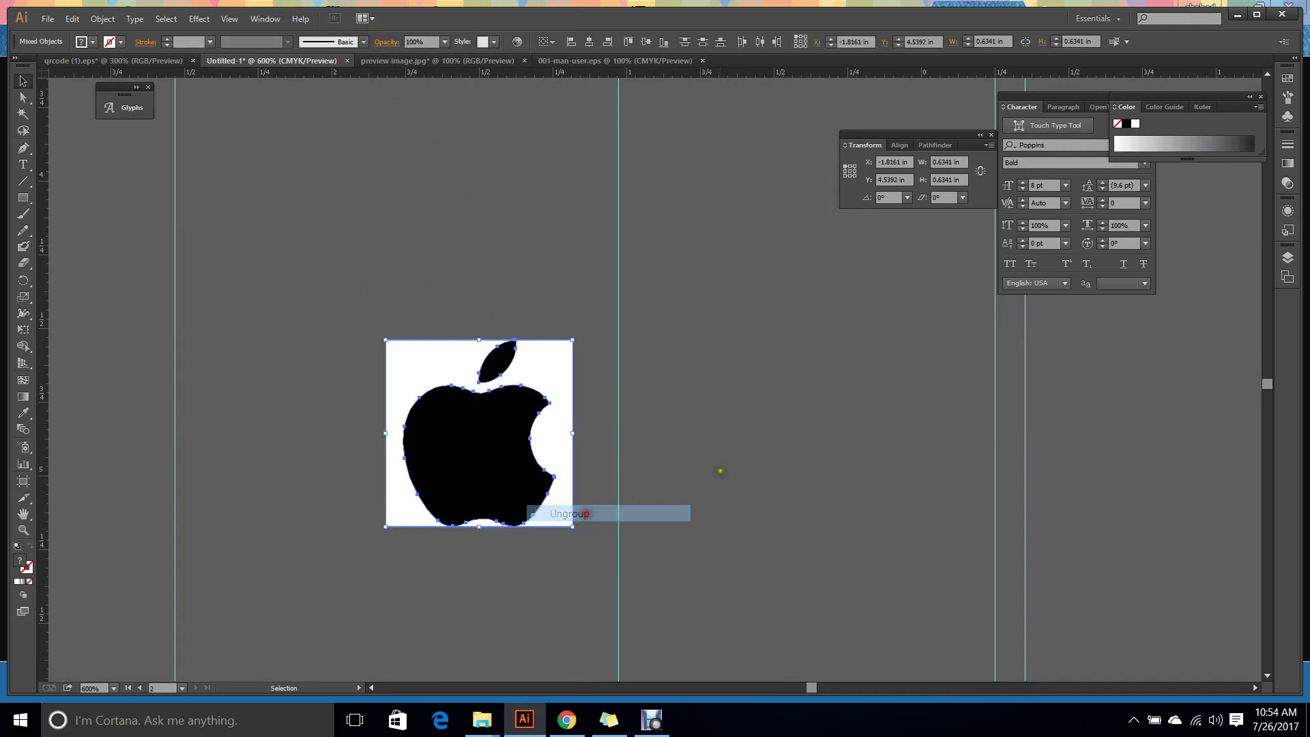
pyautogui.click(716, 453)
pyautogui.moveTo(560, 368); pyautogui.dragTo(305, 260)
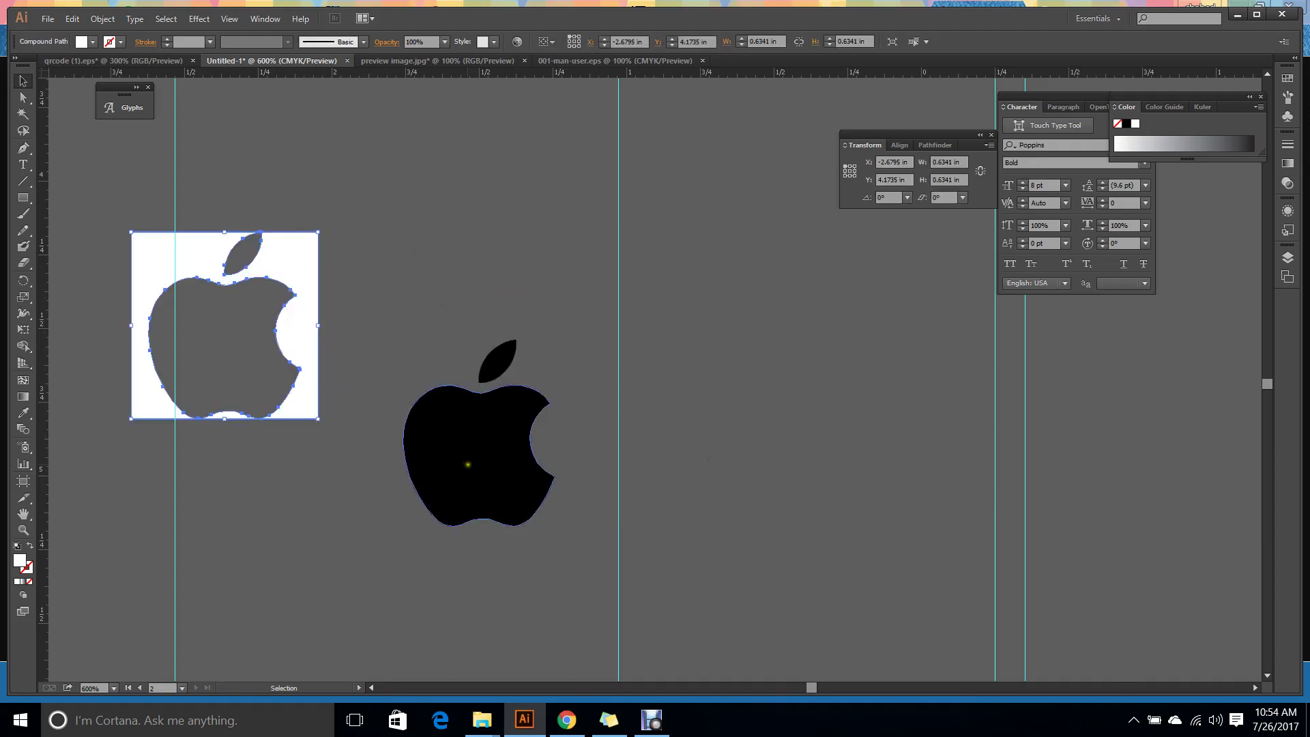
pyautogui.click(468, 464)
pyautogui.moveTo(515, 477); pyautogui.dragTo(599, 395)
pyautogui.click(805, 478)
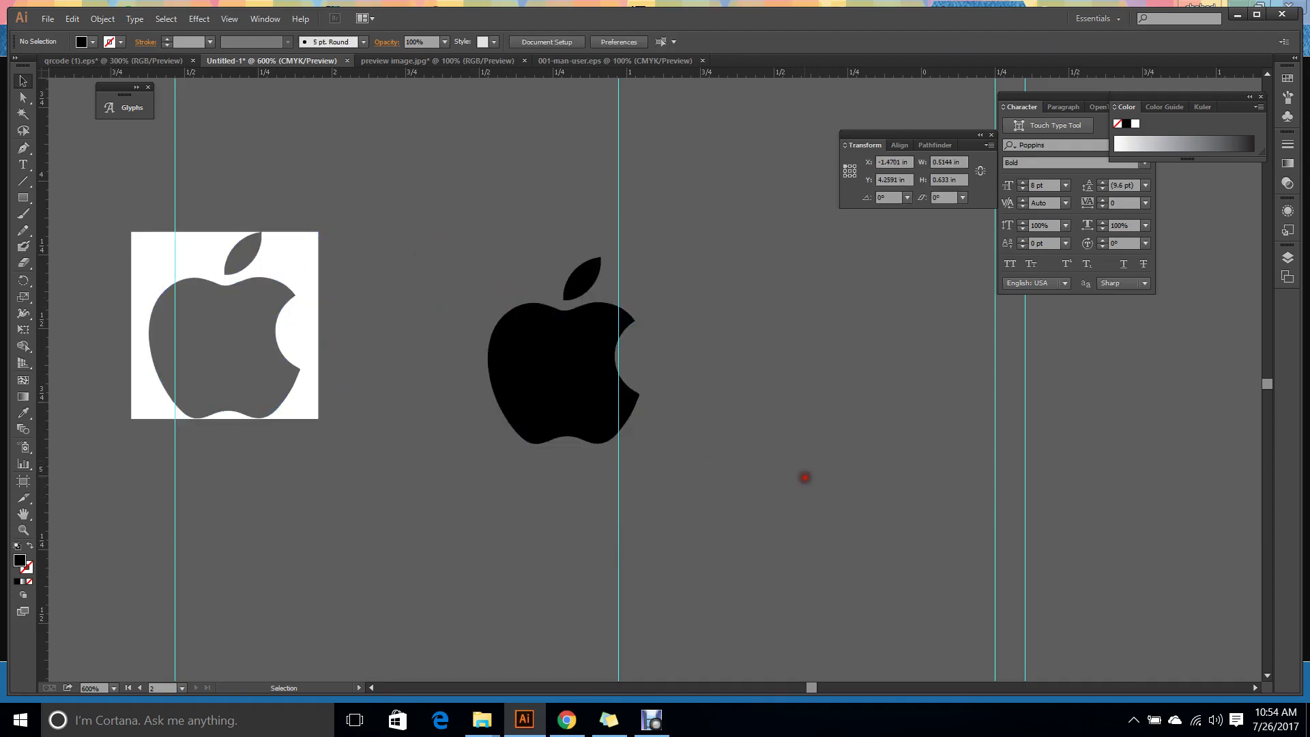
pyautogui.moveTo(478, 254); pyautogui.dragTo(811, 573)
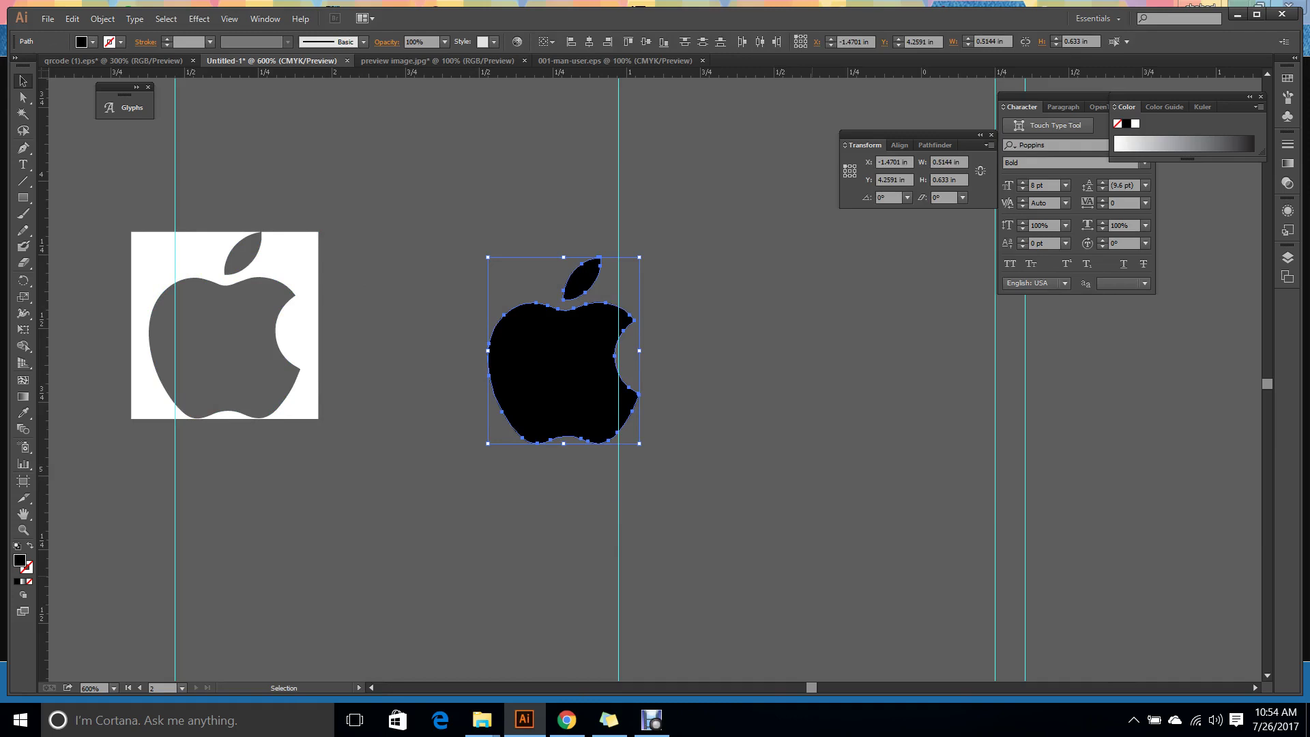
pyautogui.moveTo(282, 356); pyautogui.dragTo(424, 346)
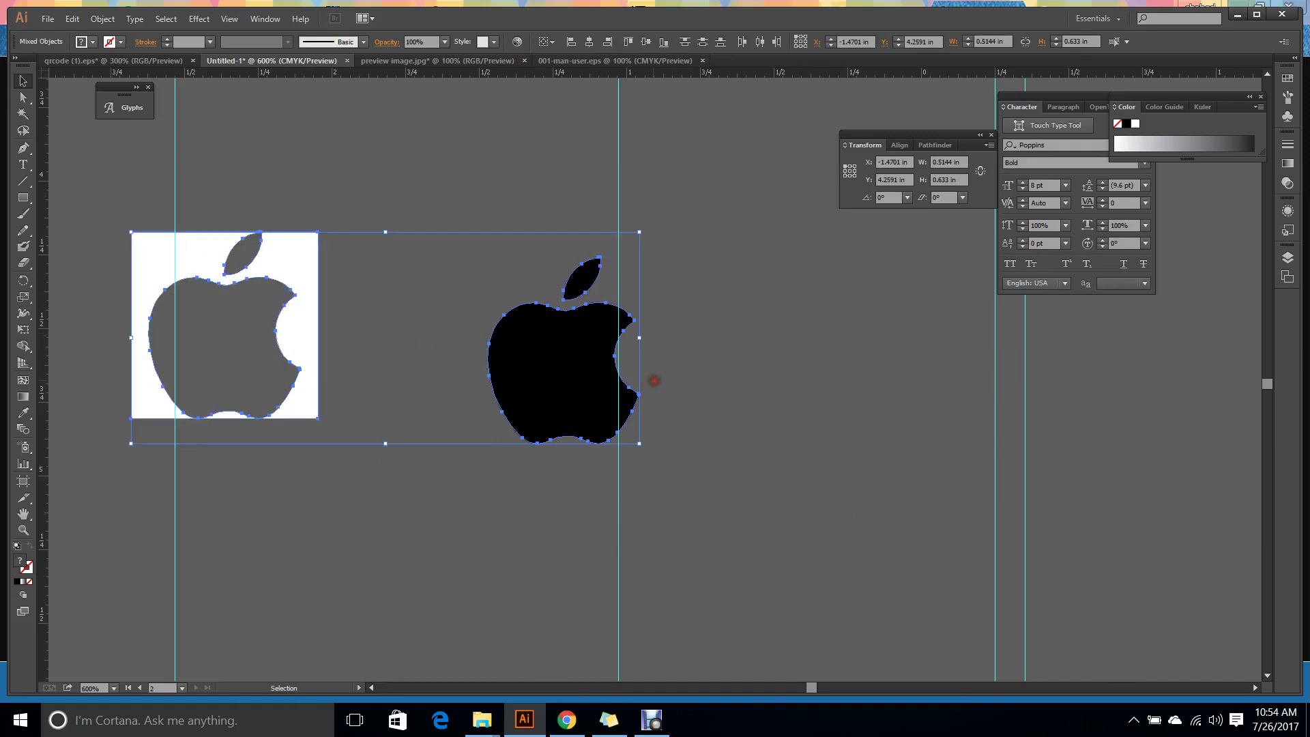
pyautogui.press('Delete')
pyautogui.hotkey('ctrl', '-')
pyautogui.hotkey('ctrl', '-')
pyautogui.hotkey('ctrl', '-')
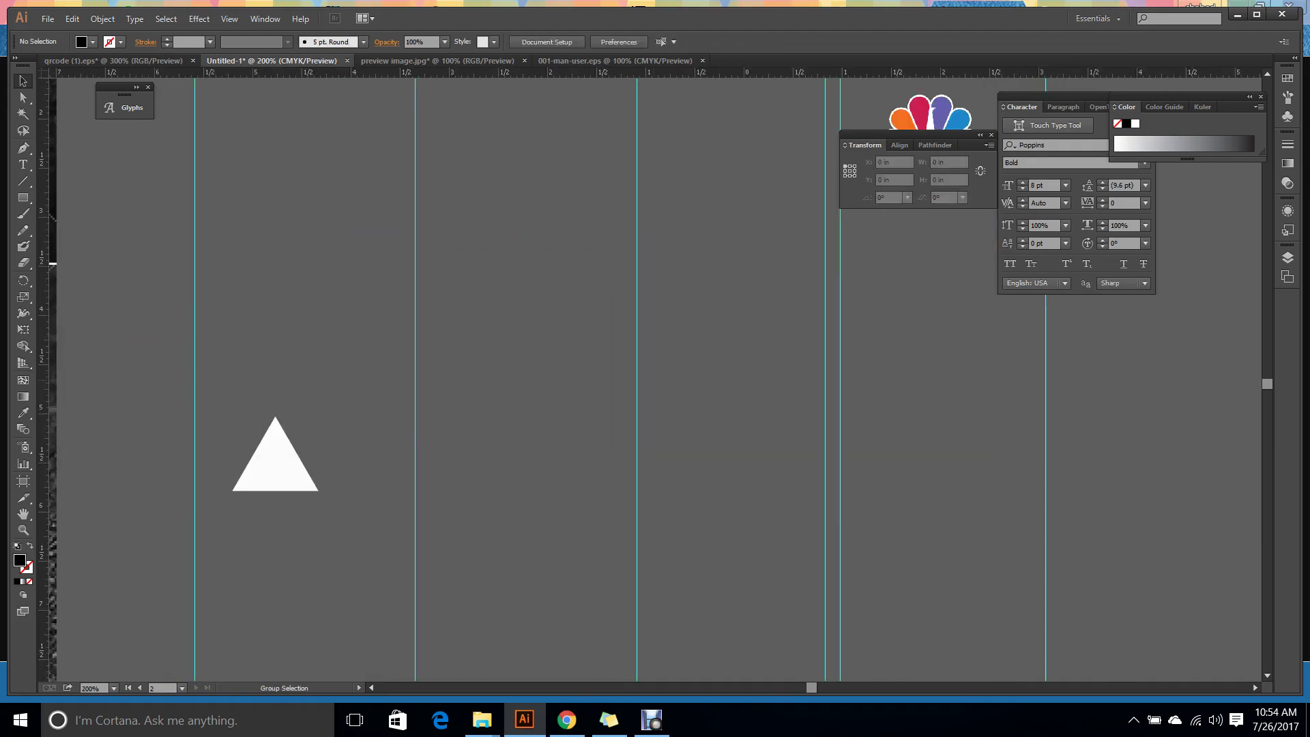
# Image-trace the NBC logo, accepting the large-image warning, then delete the trace.
pyautogui.scroll(3, 681, 447)
pyautogui.hscroll(3, 681, 446)
pyautogui.scroll(2, 737, 389)
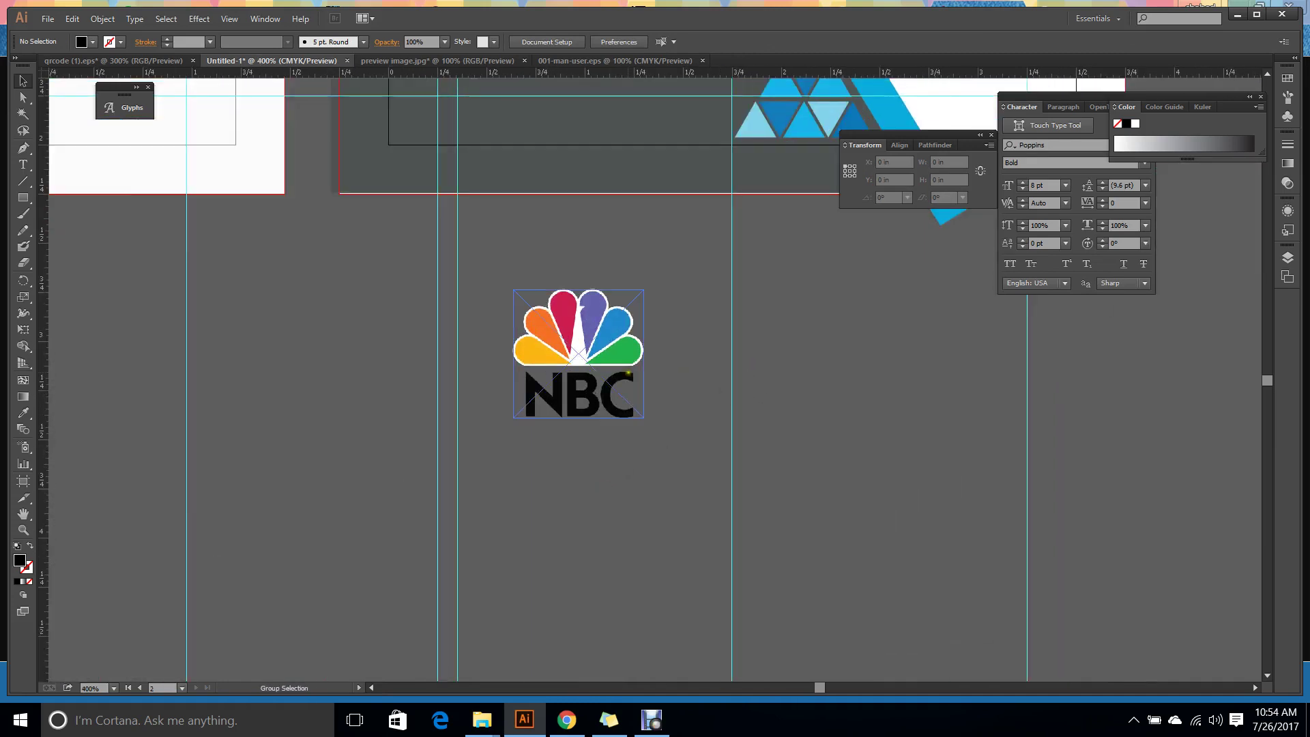
pyautogui.press('v')
pyautogui.click(603, 355)
pyautogui.click(396, 42)
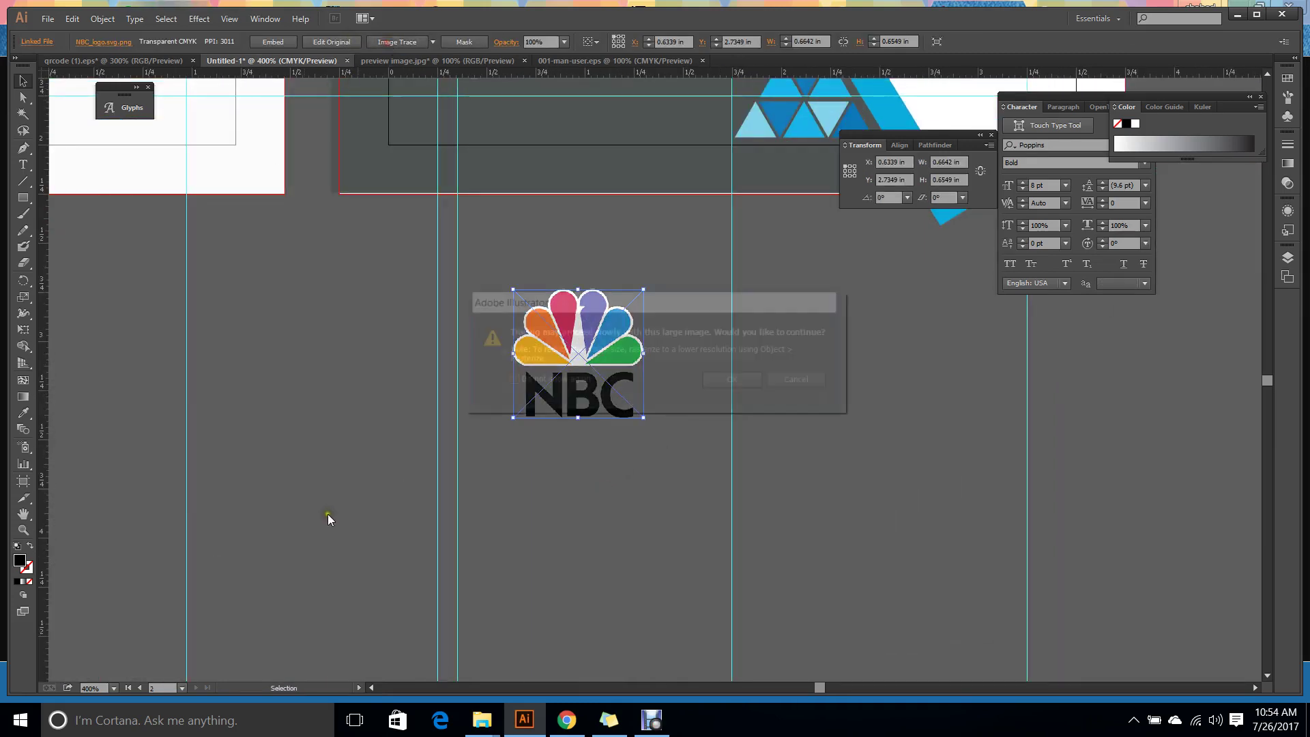
pyautogui.click(732, 381)
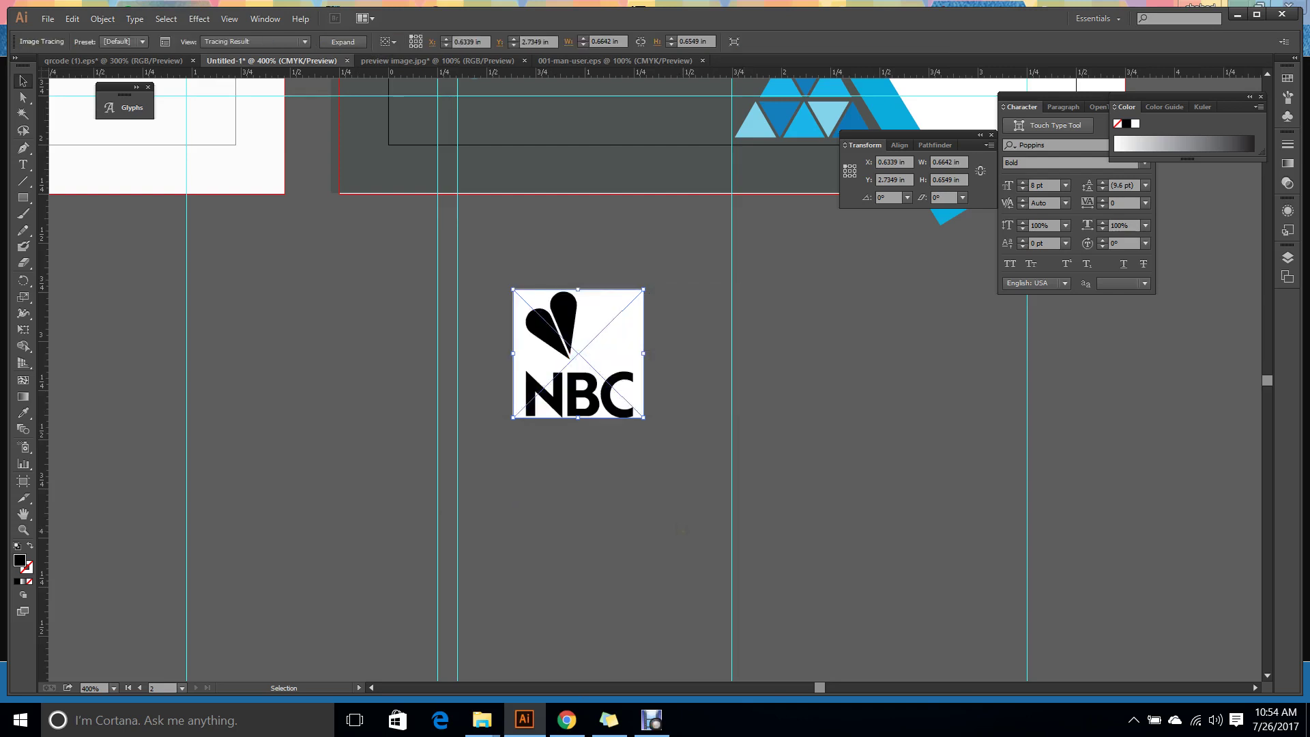
pyautogui.click(683, 531)
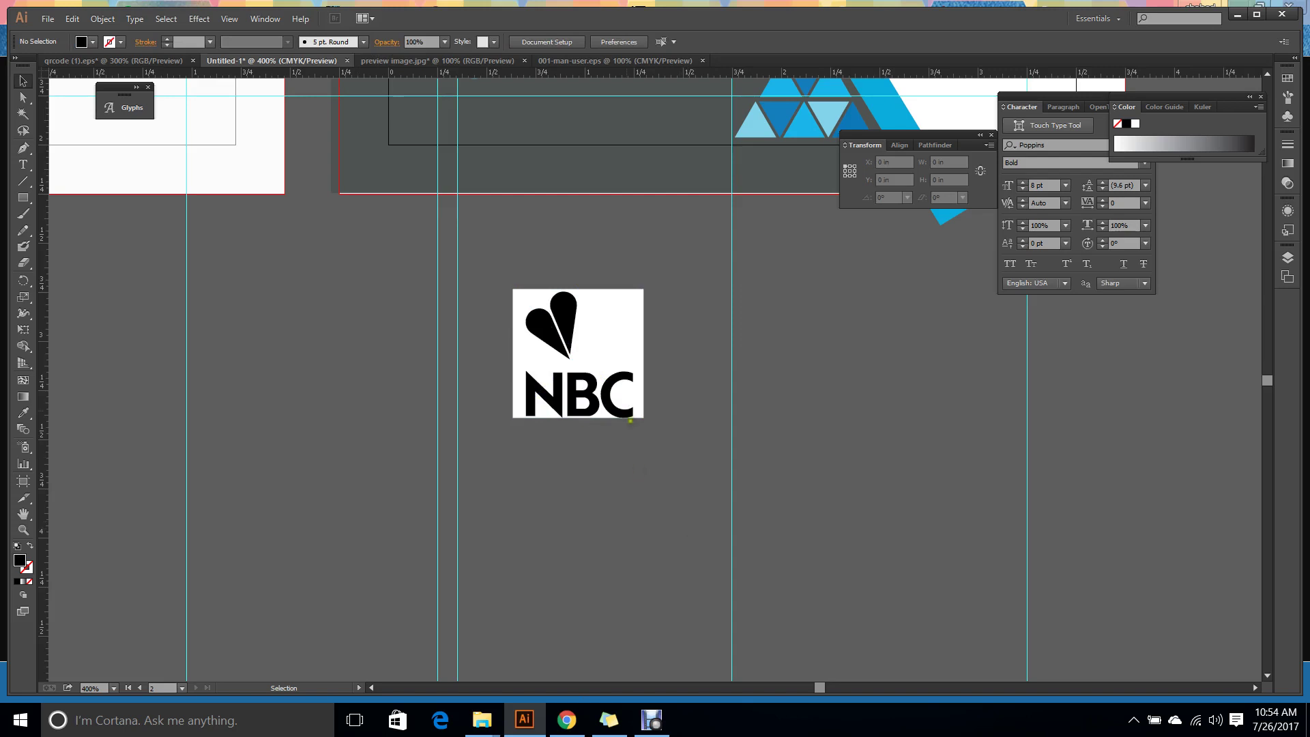
pyautogui.click(564, 344)
pyautogui.press('Delete')
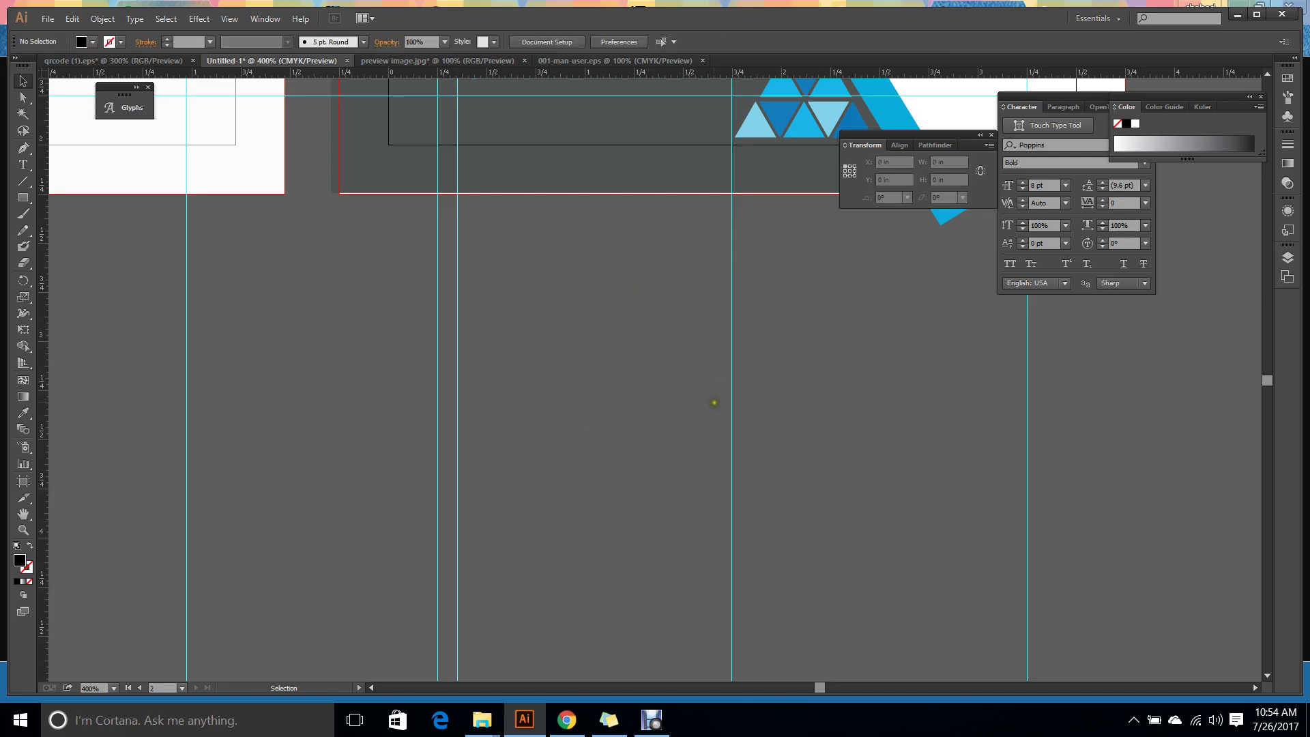
pyautogui.keyDown('alt'); pyautogui.scroll(-2, 725, 390); pyautogui.keyUp('alt')
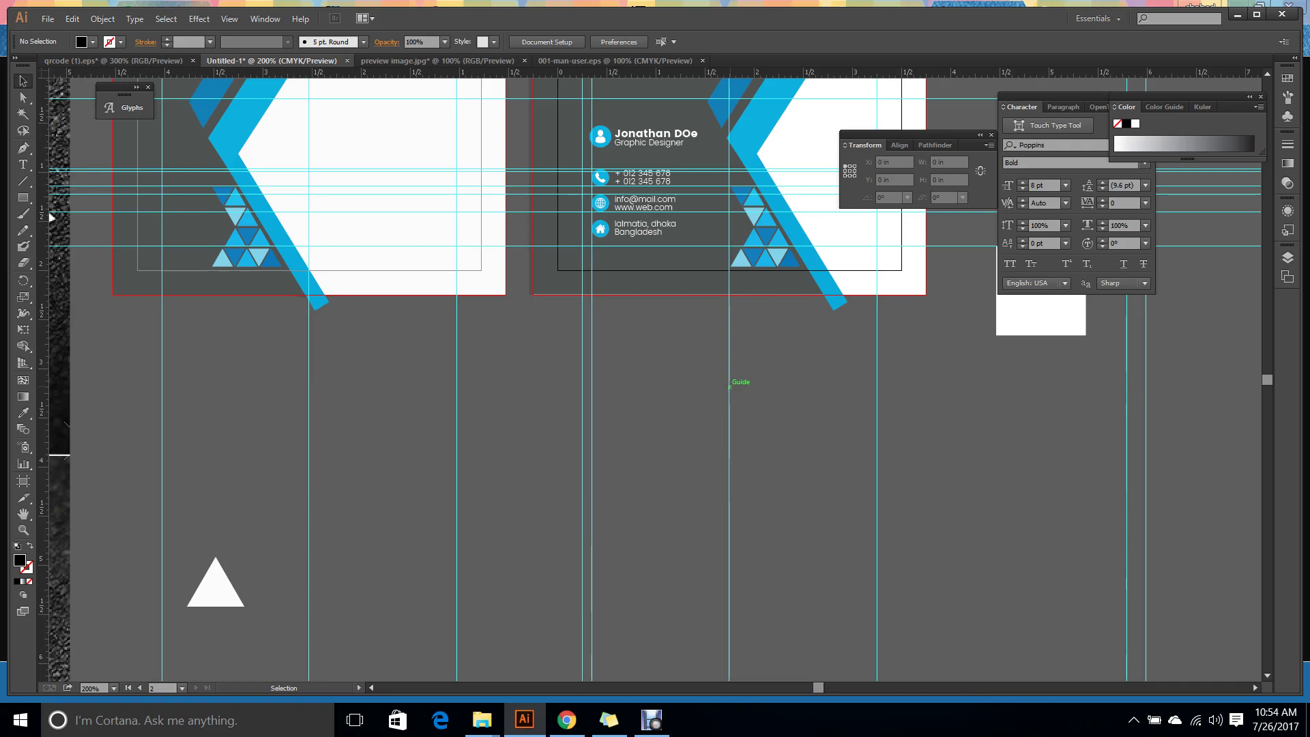
# Open File > Save for Web and set the export width to 650 px.
pyautogui.scroll(6, 729, 387)
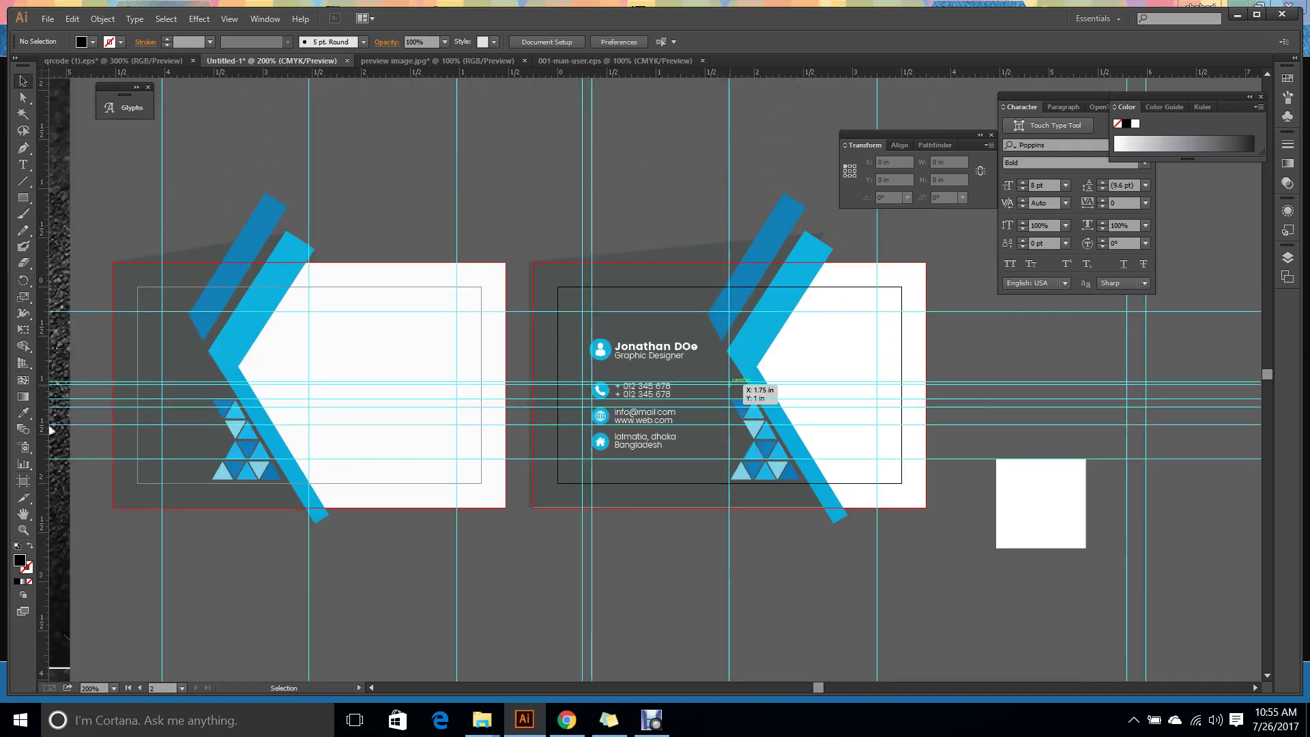
pyautogui.scroll(-2, 729, 386)
pyautogui.moveTo(1085, 437); pyautogui.dragTo(1063, 531)
pyautogui.click(908, 326)
pyautogui.click(47, 18)
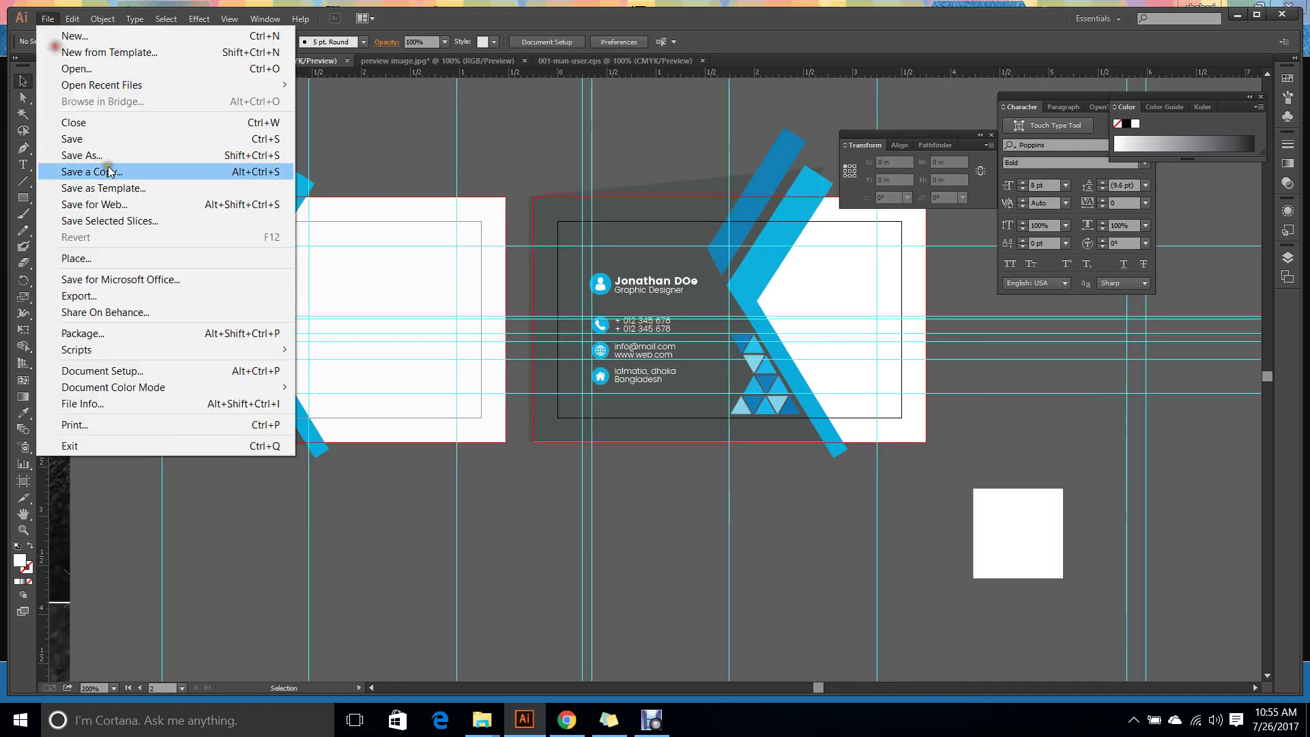
pyautogui.click(107, 203)
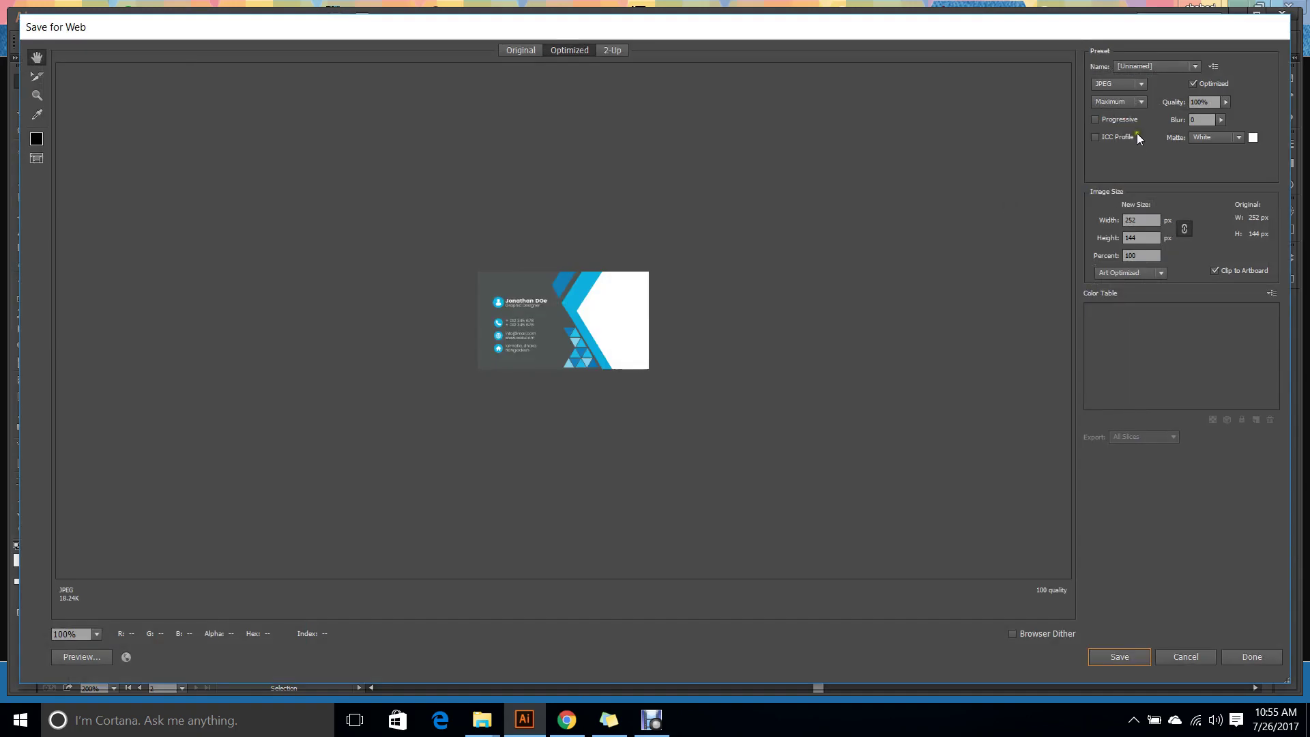
pyautogui.doubleClick(1141, 219)
pyautogui.write('650')
pyautogui.click(1131, 655)
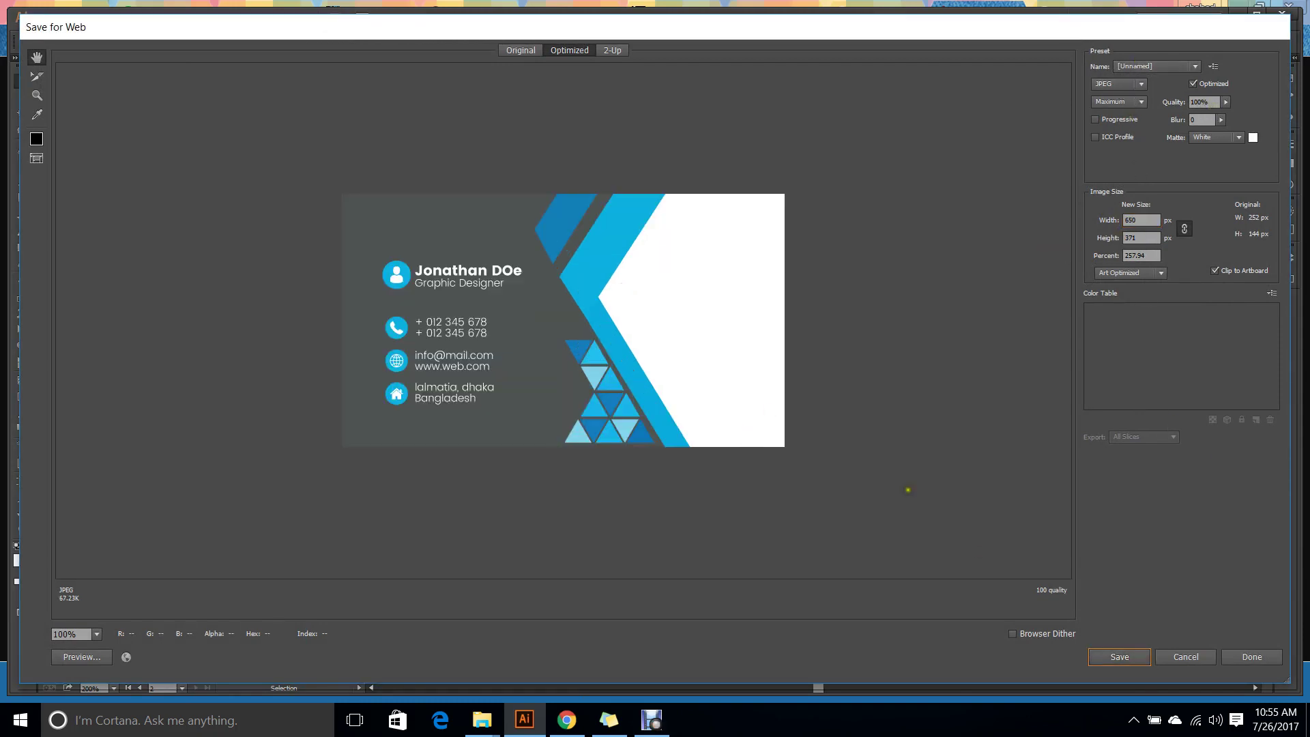
# Save the JPEG to the Desktop as 'business card back'.
pyautogui.click(1103, 658)
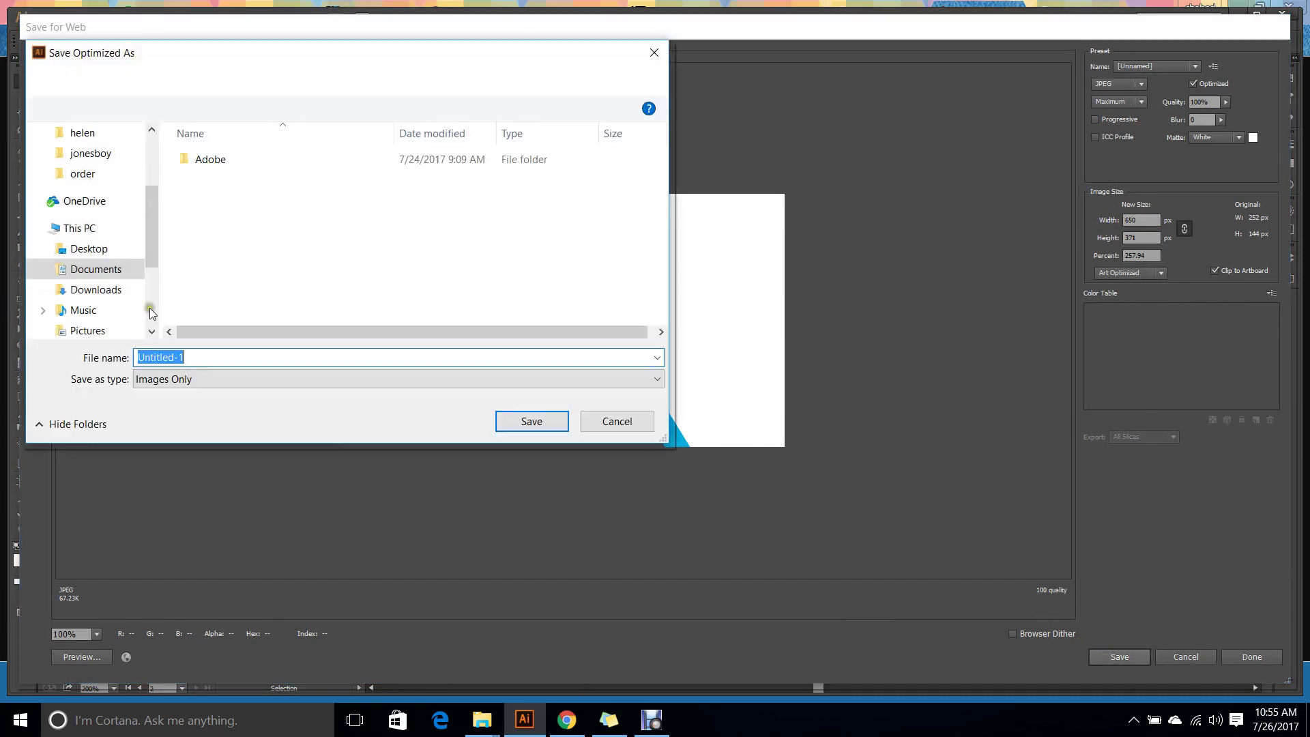
pyautogui.scroll(2, 75, 136)
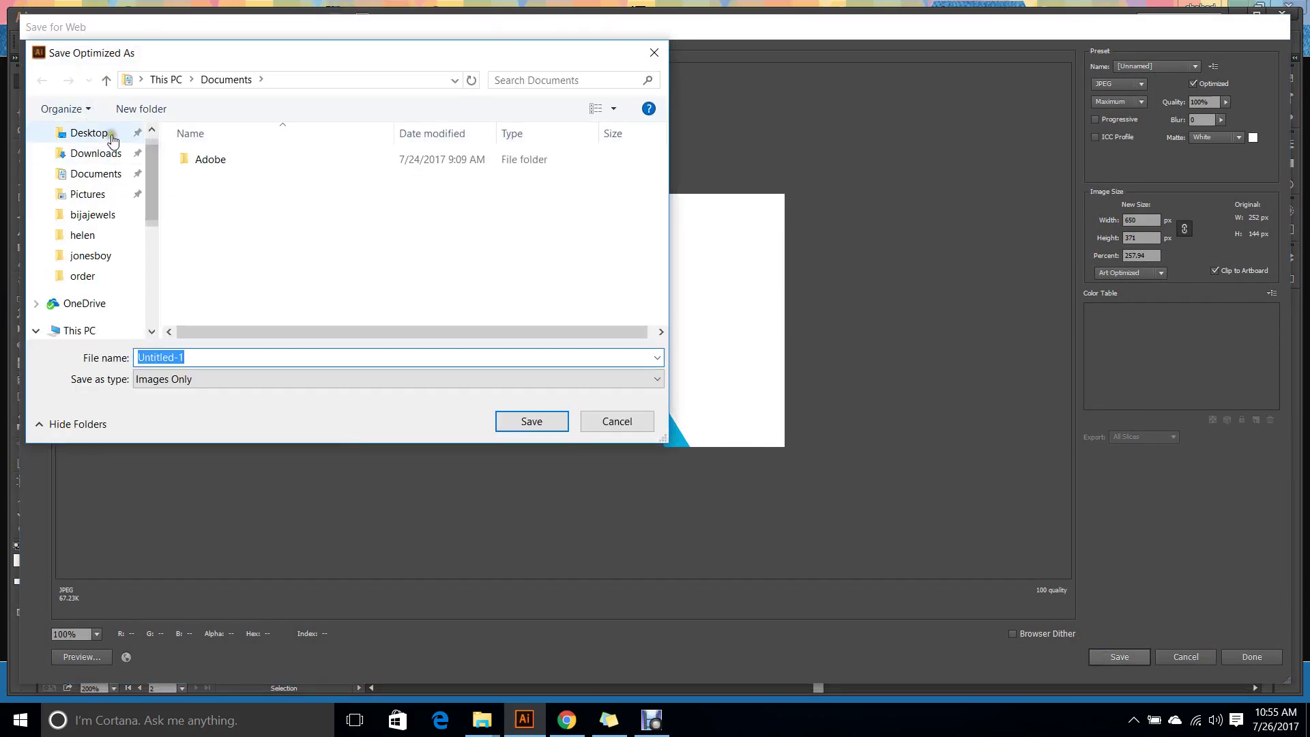
pyautogui.click(87, 133)
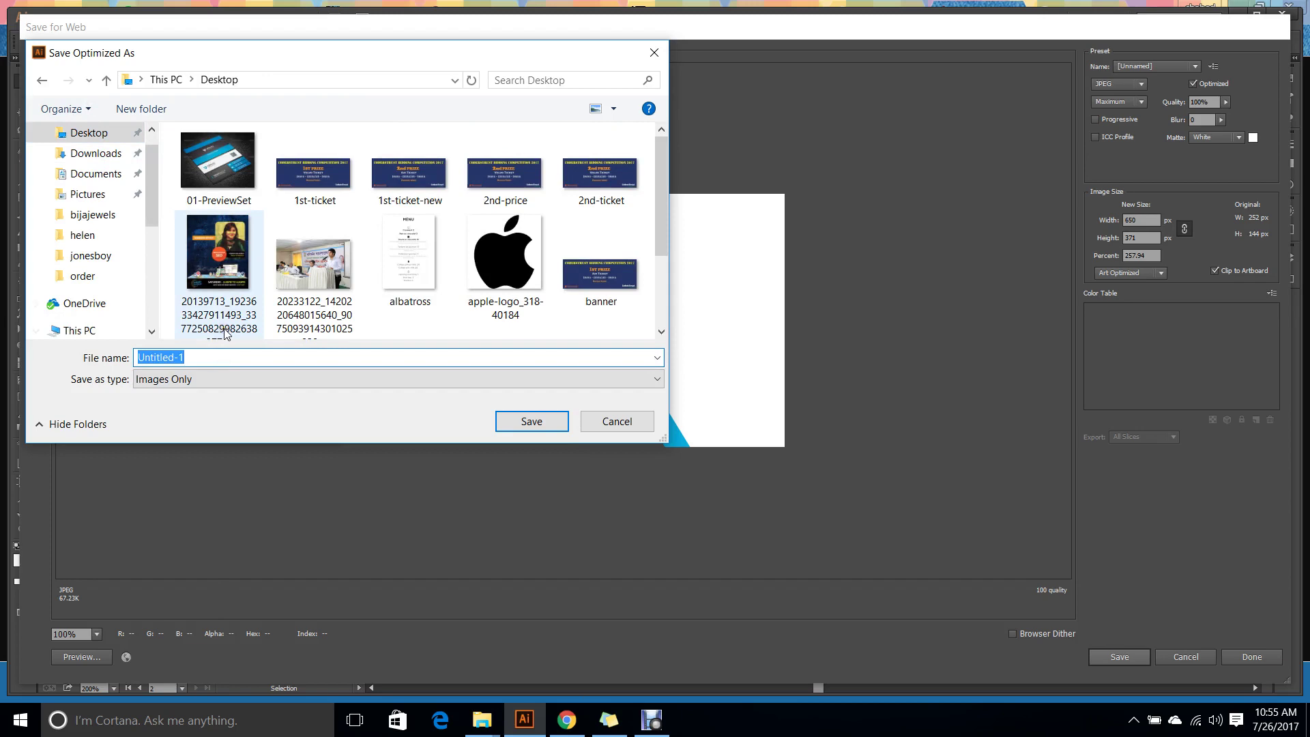
pyautogui.write('busin')
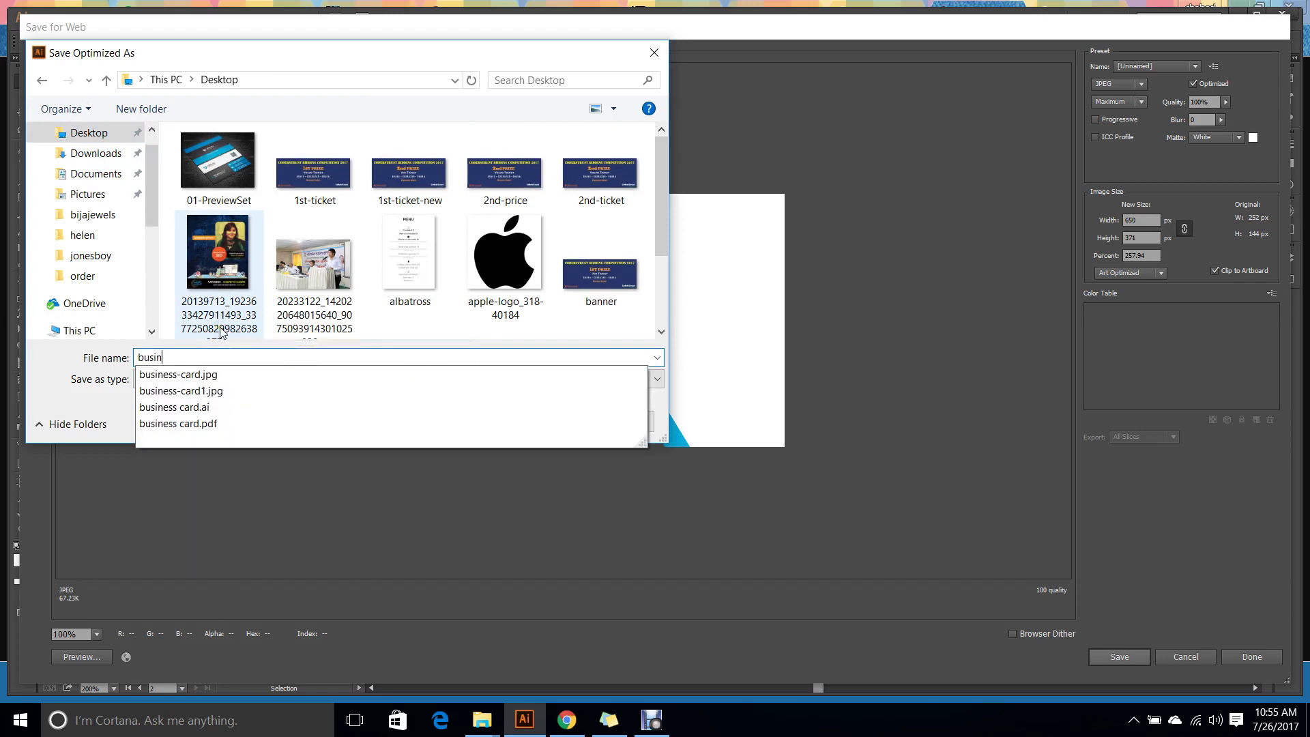
pyautogui.write('ess card')
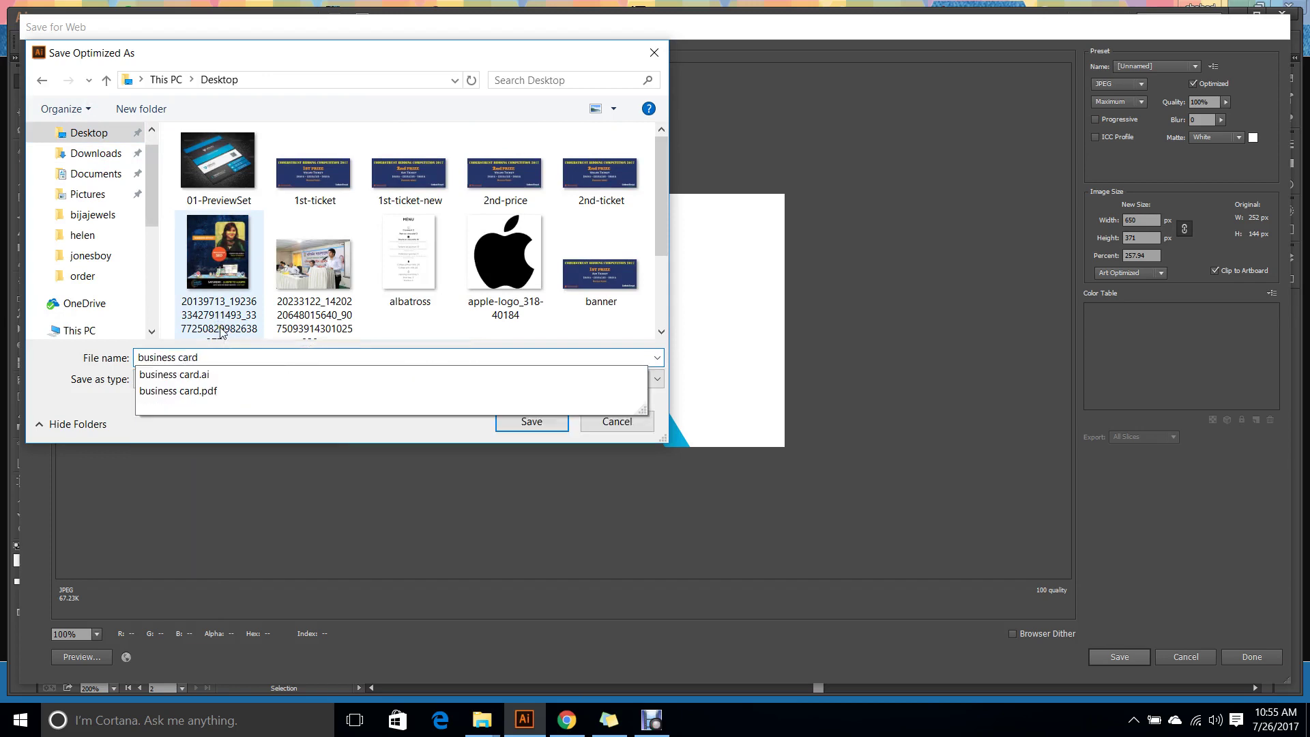
pyautogui.write(' back')
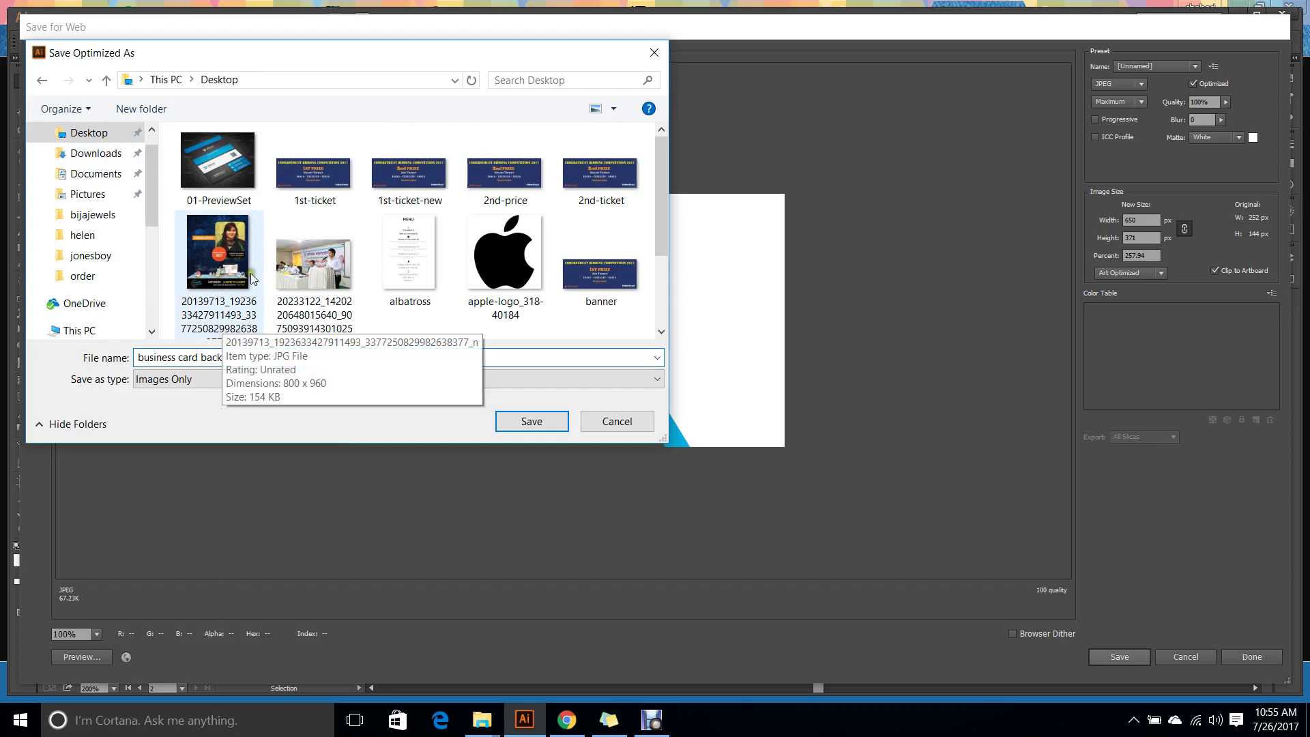
pyautogui.click(537, 421)
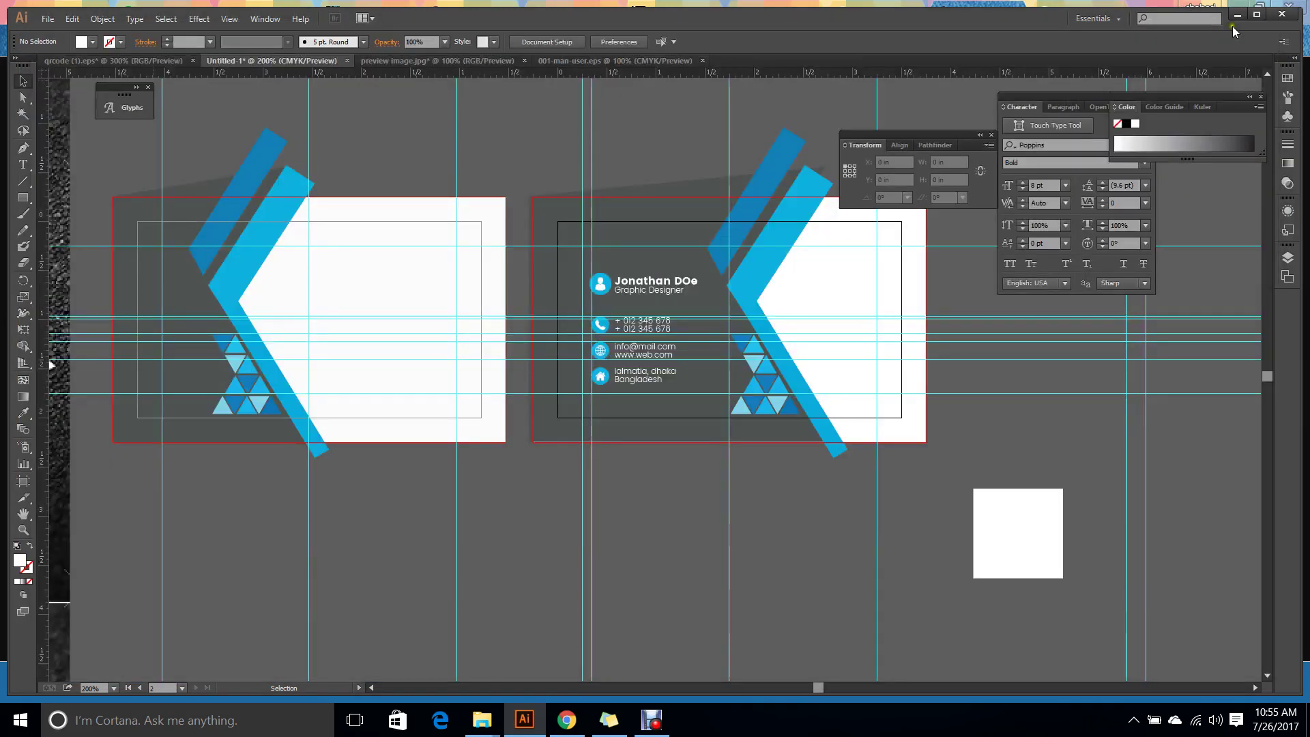
# Minimize Illustrator and Chrome, and close the poppins and Downloads folder windows.
pyautogui.click(1238, 8)
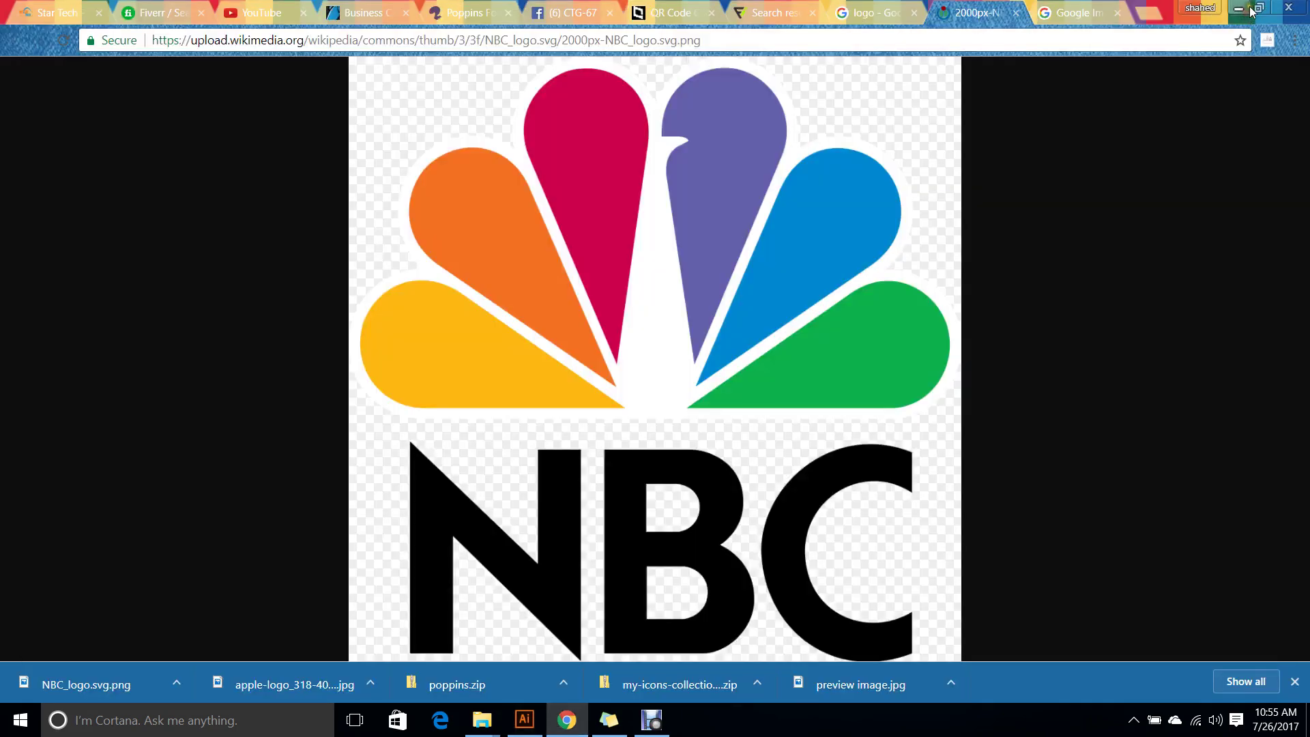
pyautogui.click(1239, 9)
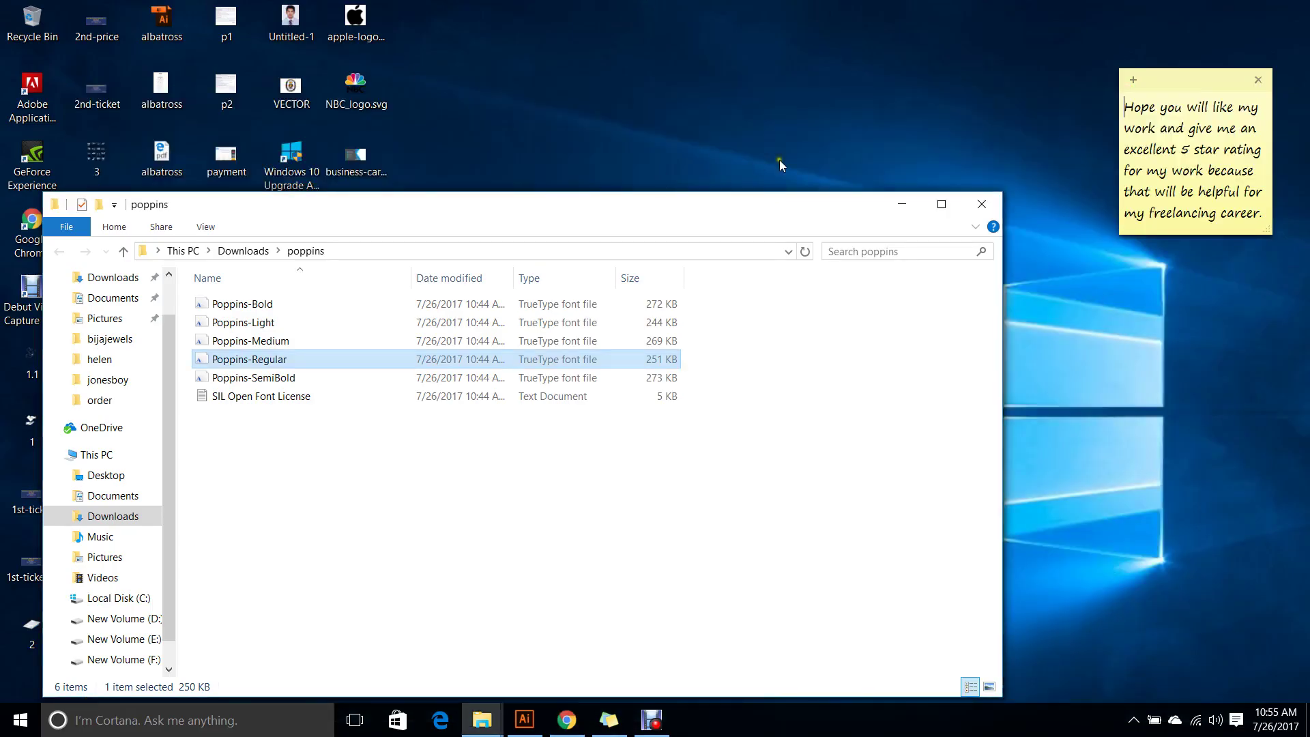
pyautogui.click(979, 207)
pyautogui.click(981, 204)
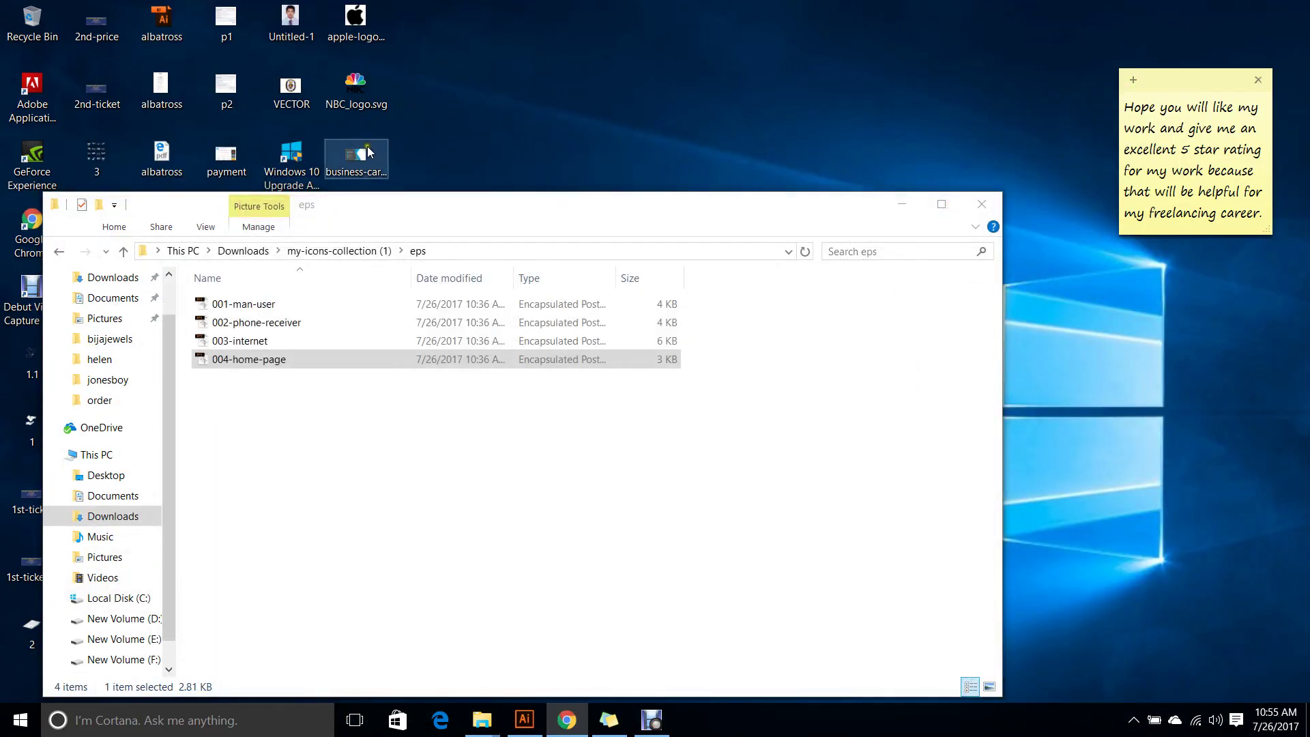
# View business-card-back.jpg in Photos, close it, then refresh the desktop.
pyautogui.doubleClick(367, 151)
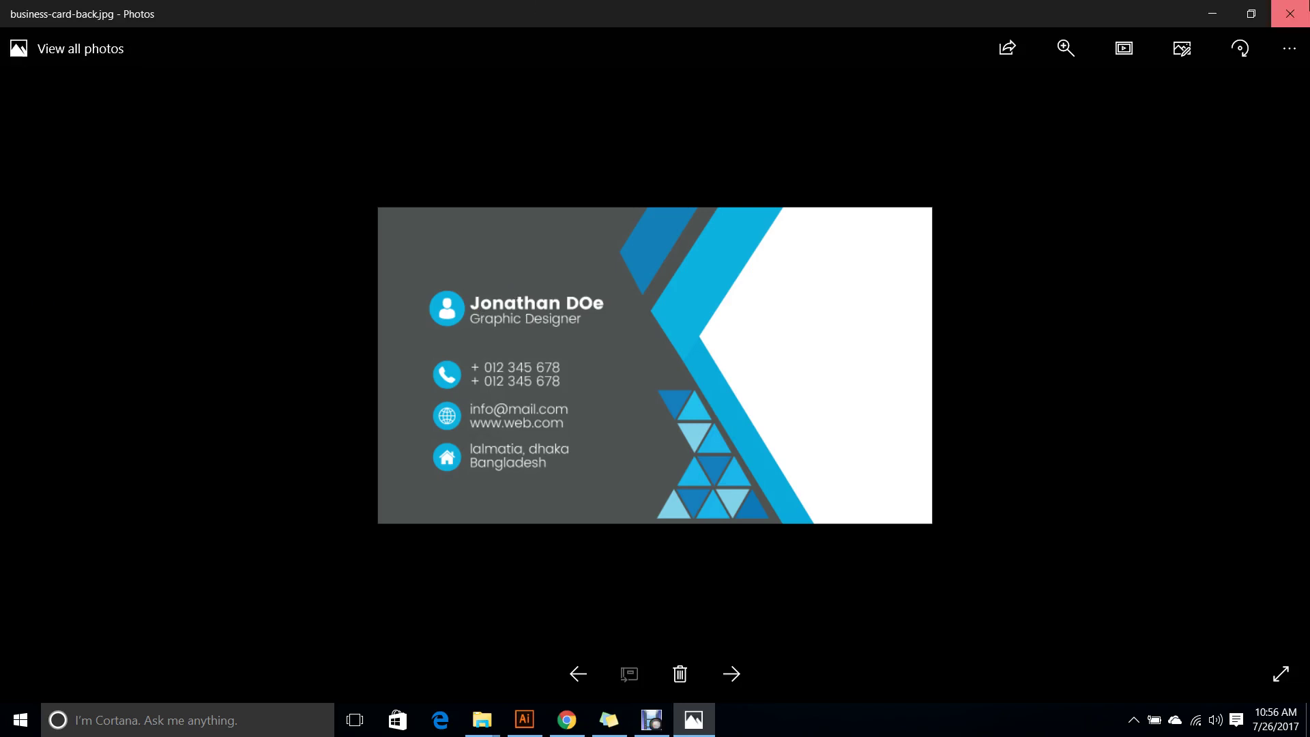
pyautogui.click(1290, 13)
pyautogui.rightClick(758, 39)
pyautogui.click(798, 90)
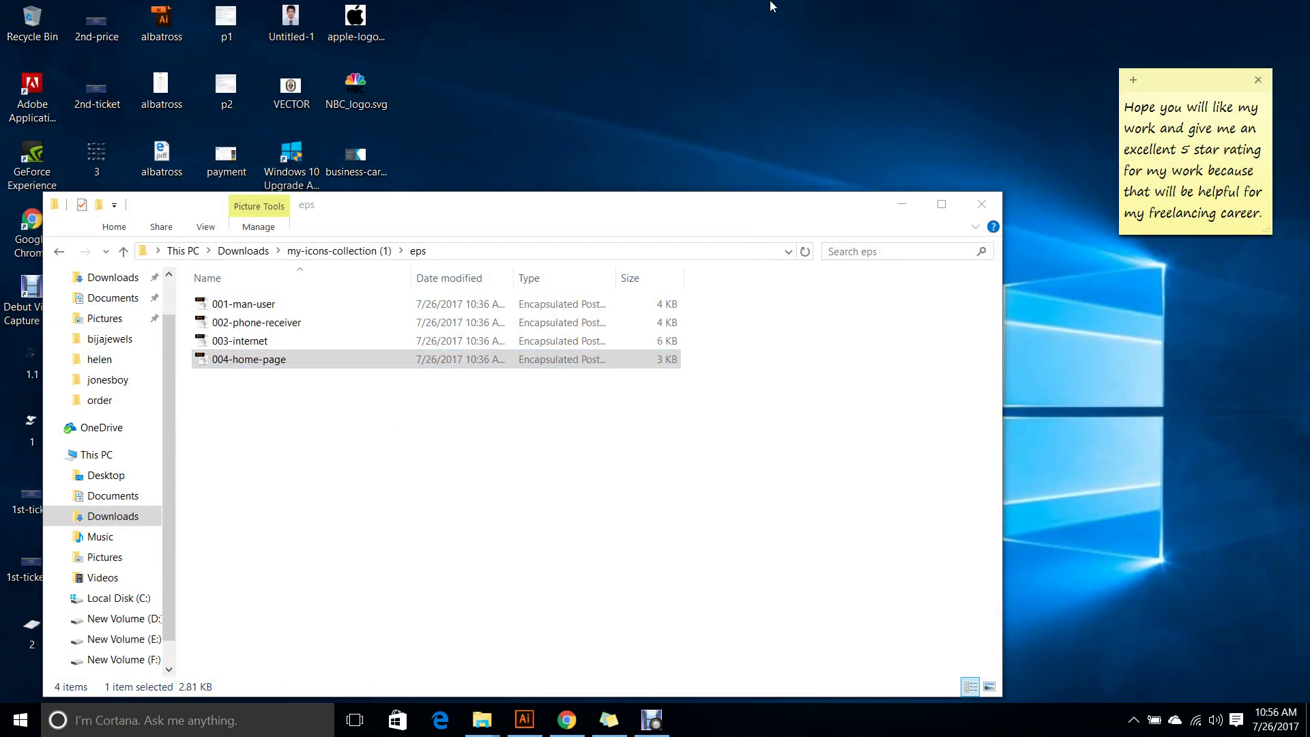